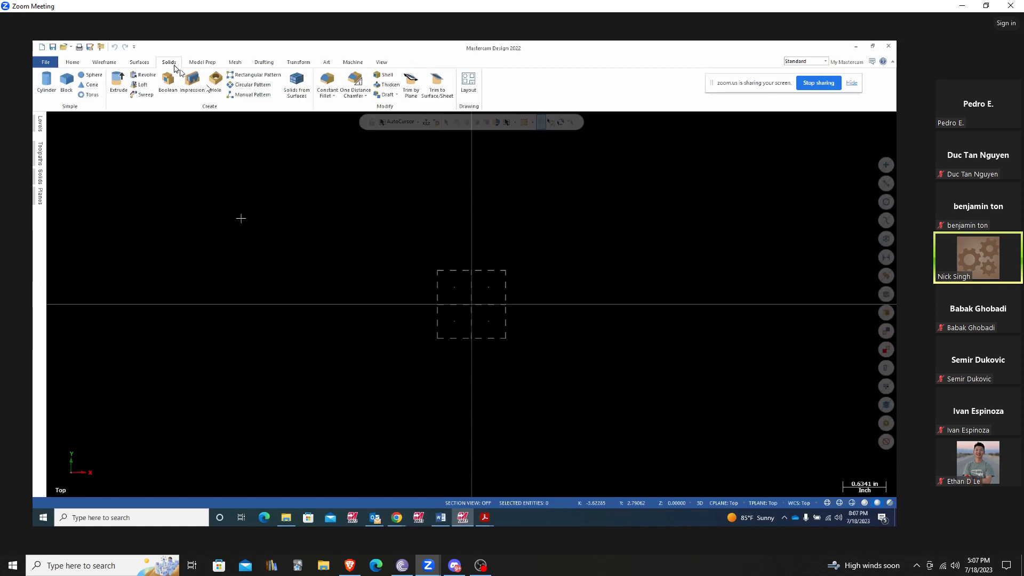
click(137, 63)
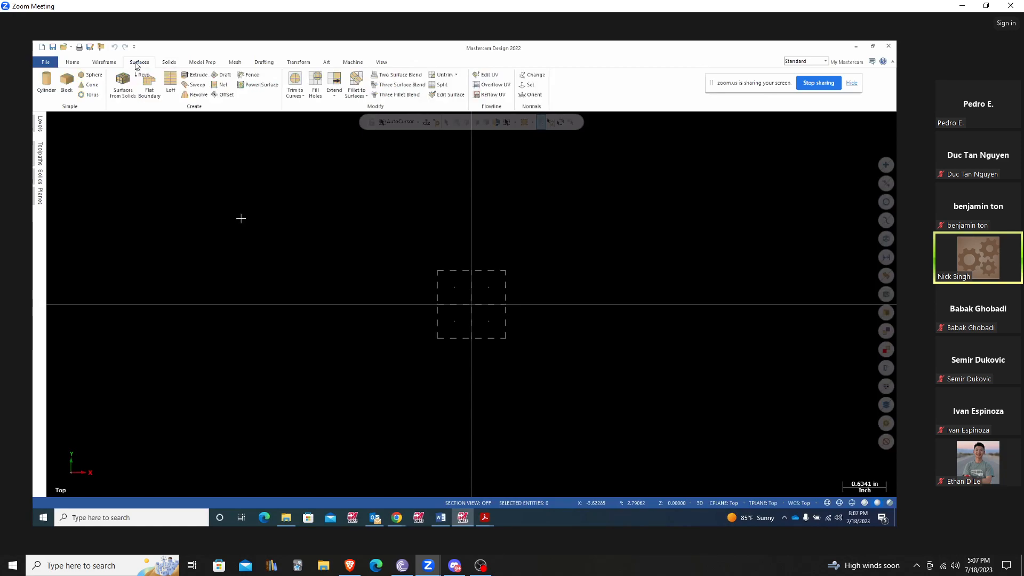
click(167, 64)
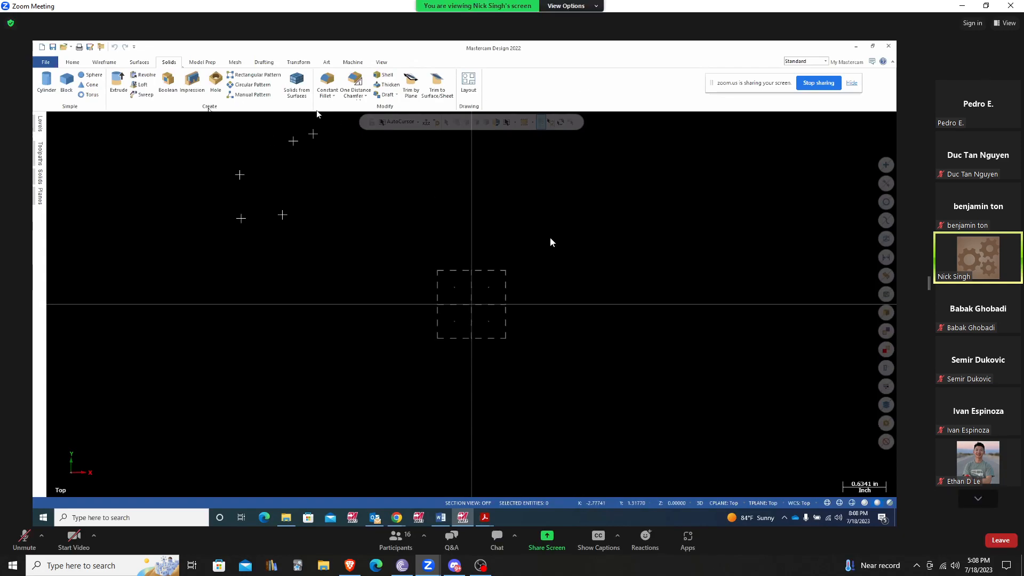
double_click(570, 248)
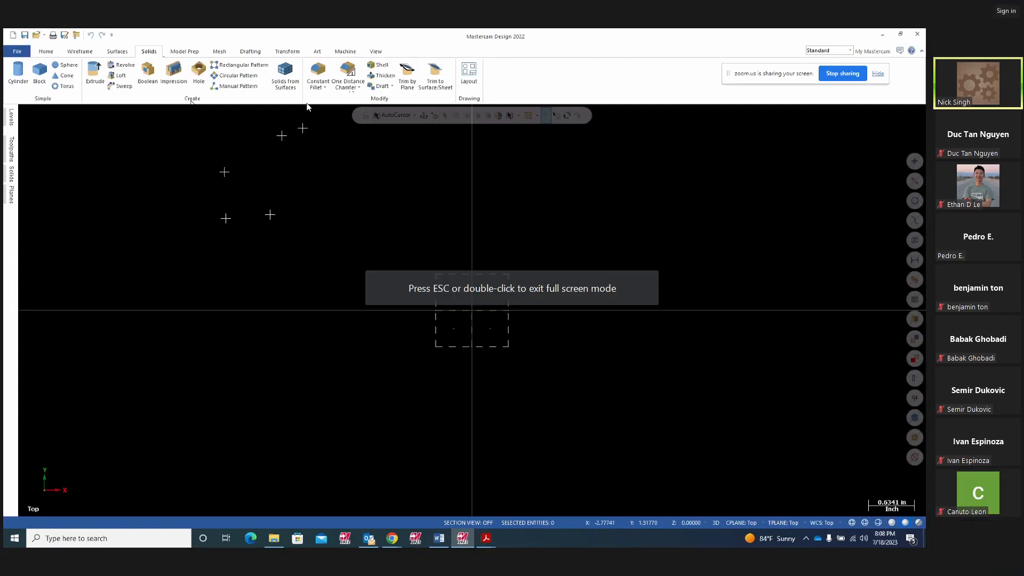
Switch to Acrobat to examine the dimensions on the Project15.pdf drawing, and return to Mastercam.
click(486, 538)
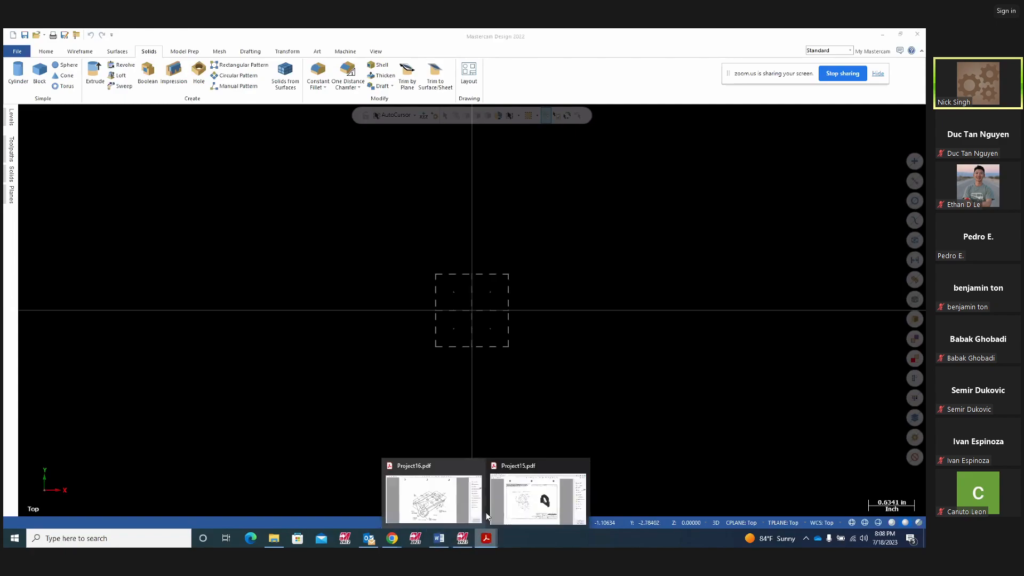
click(527, 499)
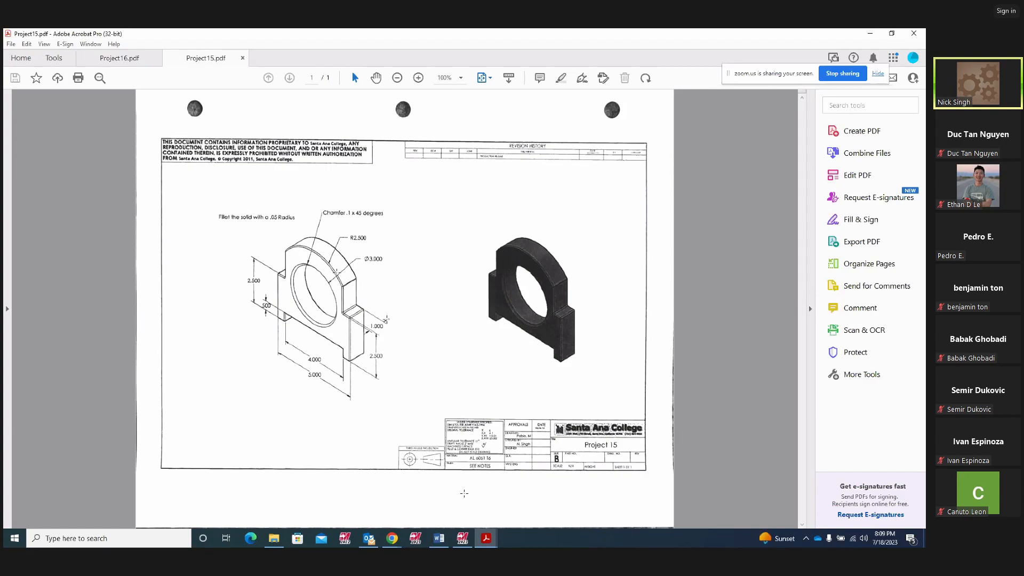
click(463, 538)
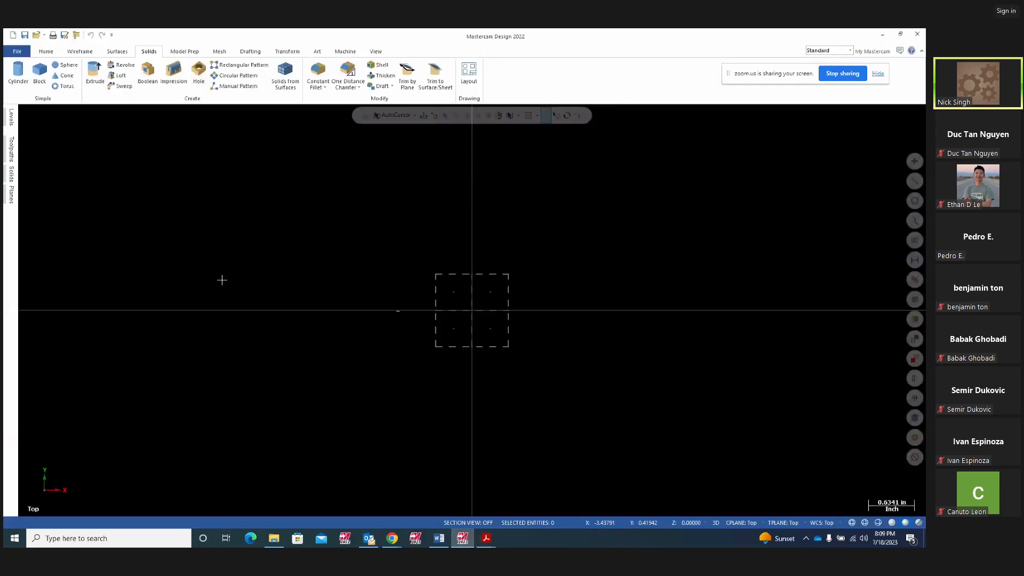
scroll(264, 361, down, 2)
scroll(247, 369, down, 3)
scroll(290, 370, up, 2)
scroll(304, 268, up, 1)
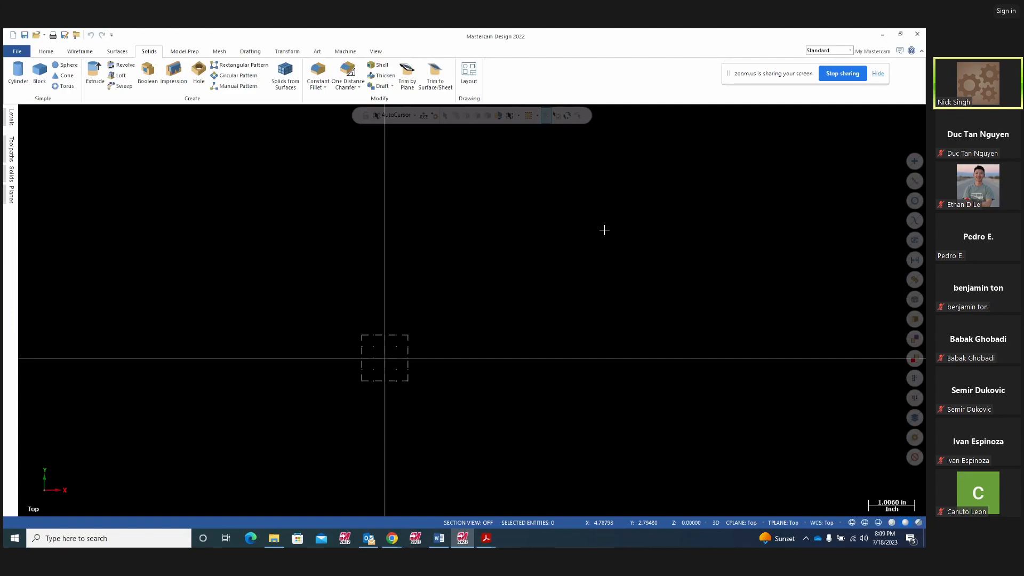
scroll(370, 309, down, 2)
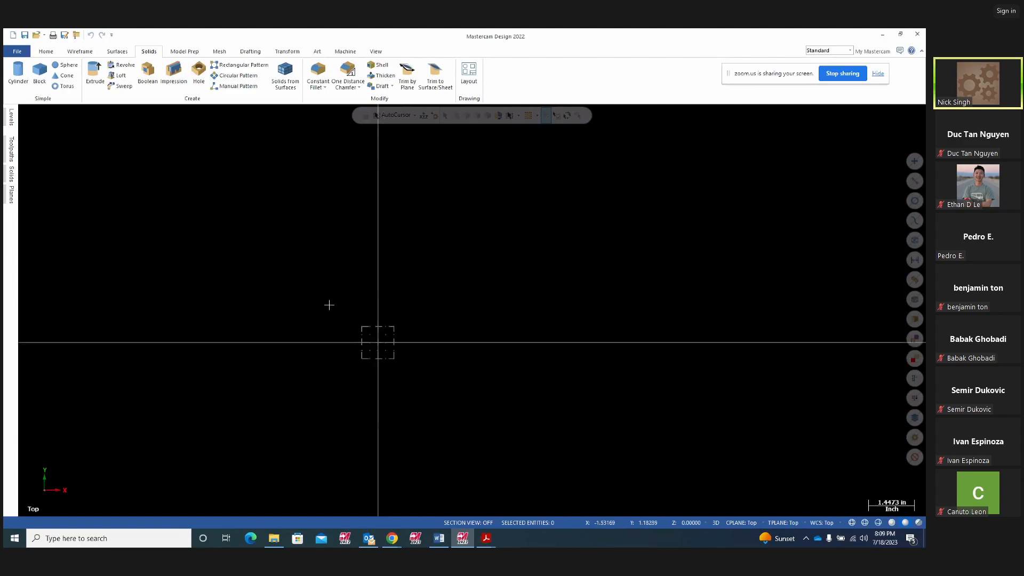
scroll(280, 425, up, 1)
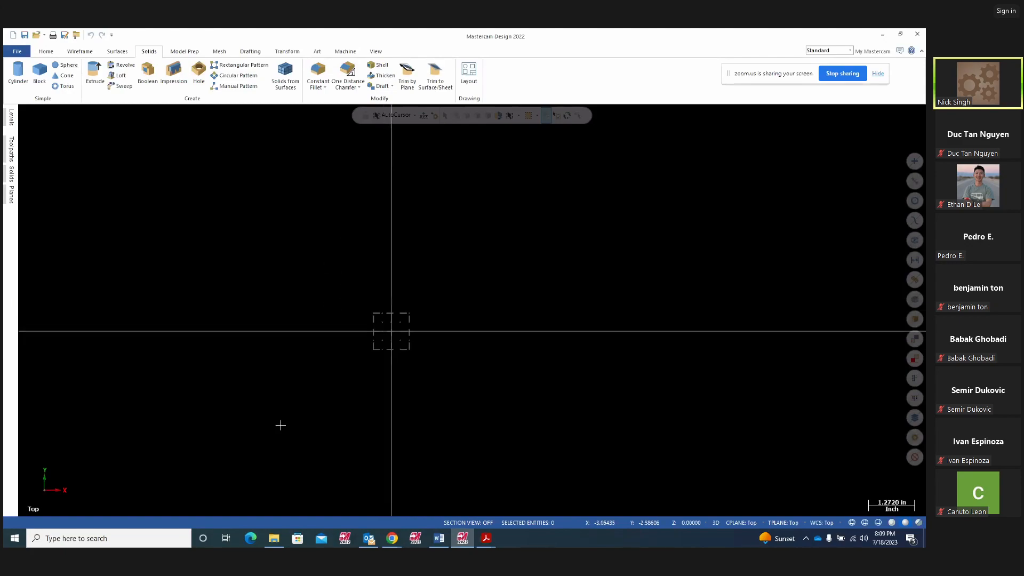
scroll(281, 425, down, 3)
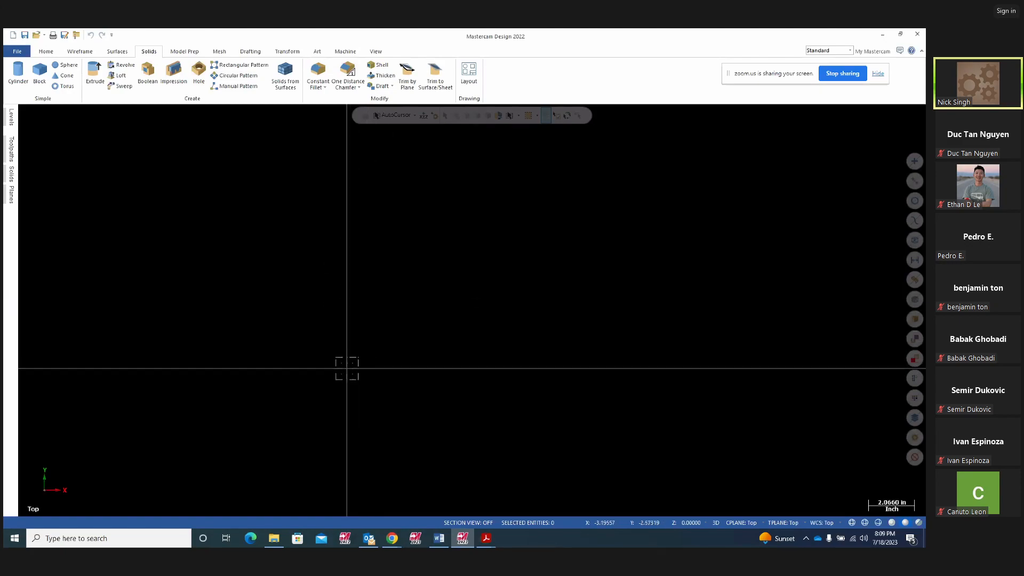
scroll(265, 325, up, 2)
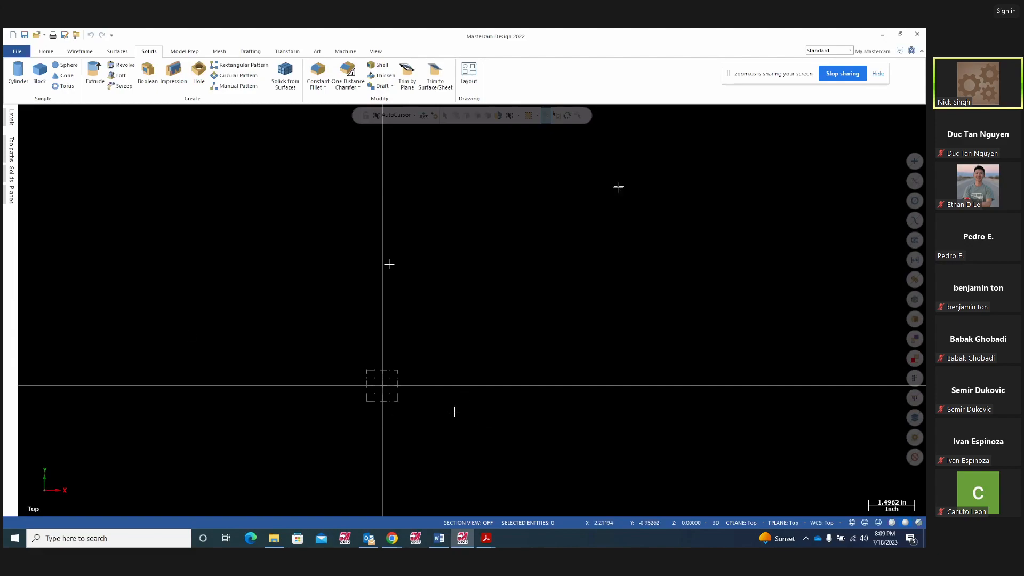
scroll(504, 341, down, 2)
right_click(580, 437)
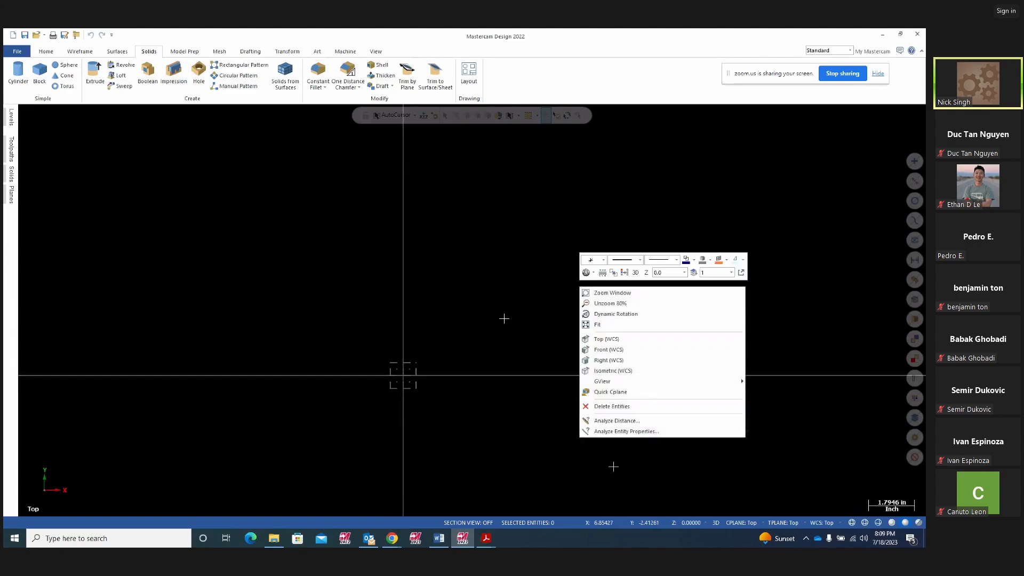
click(606, 372)
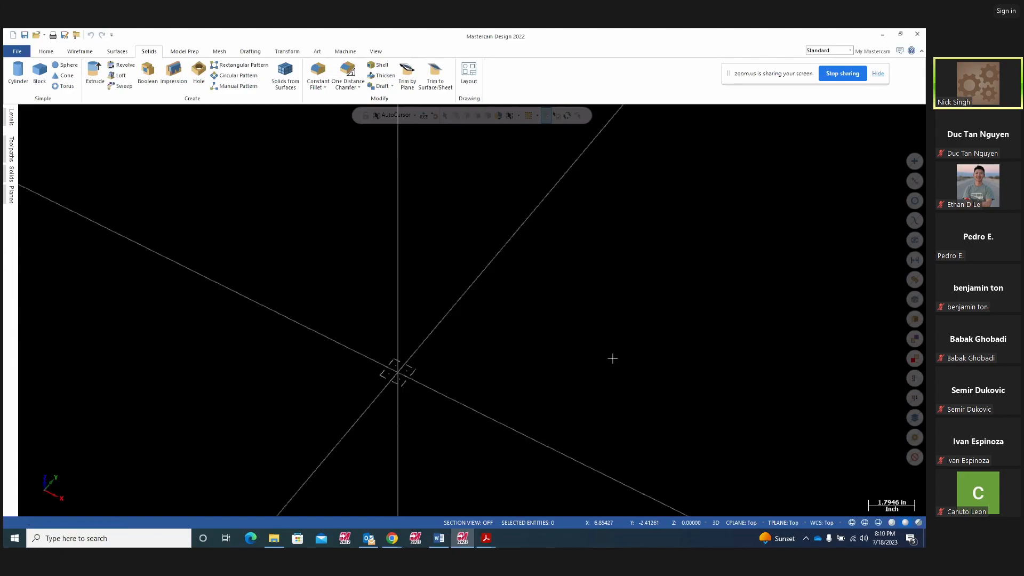
scroll(563, 315, down, 1)
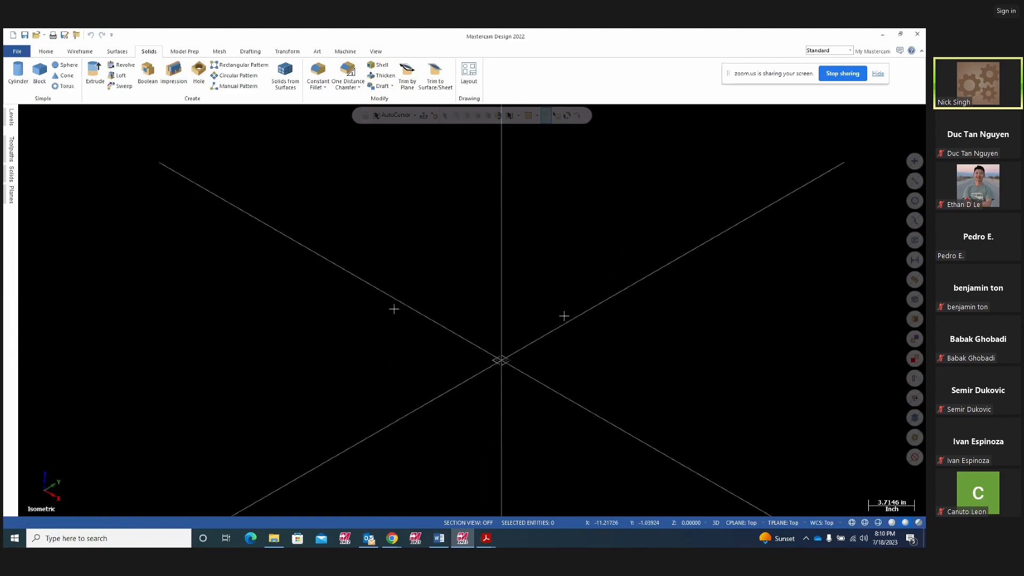
right_click(284, 327)
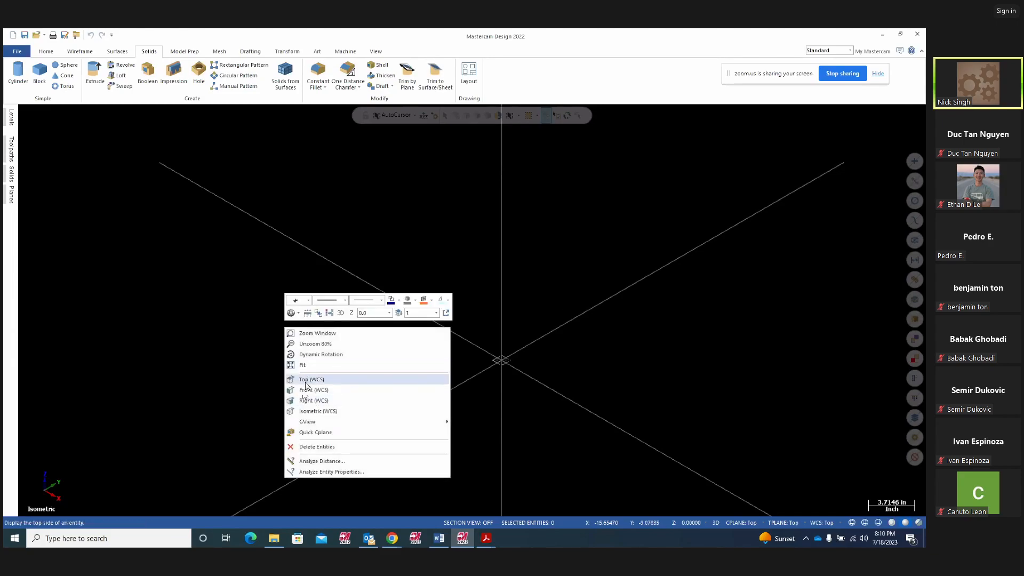
click(307, 377)
scroll(248, 380, up, 1)
scroll(201, 381, down, 1)
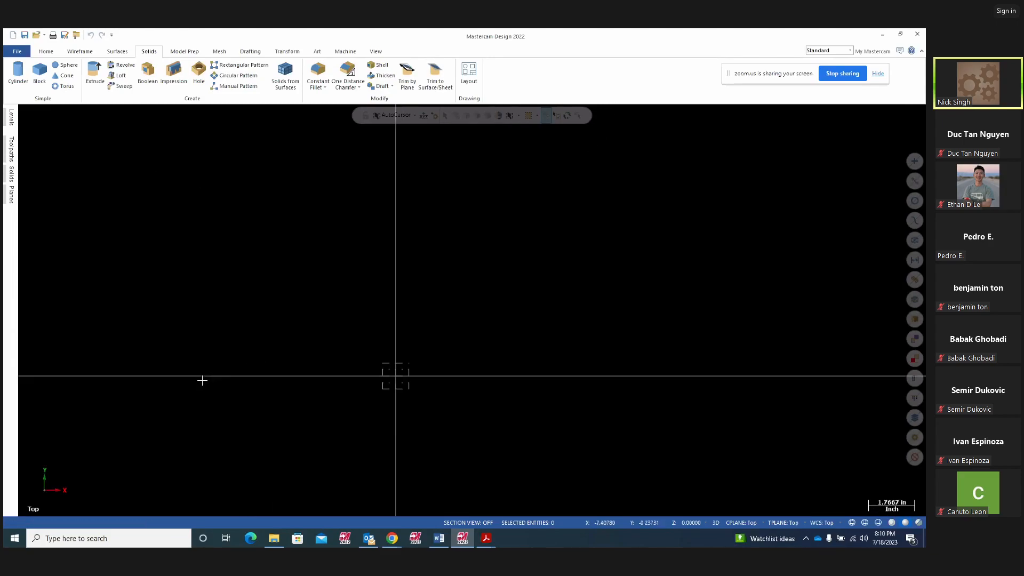
scroll(586, 245, up, 1)
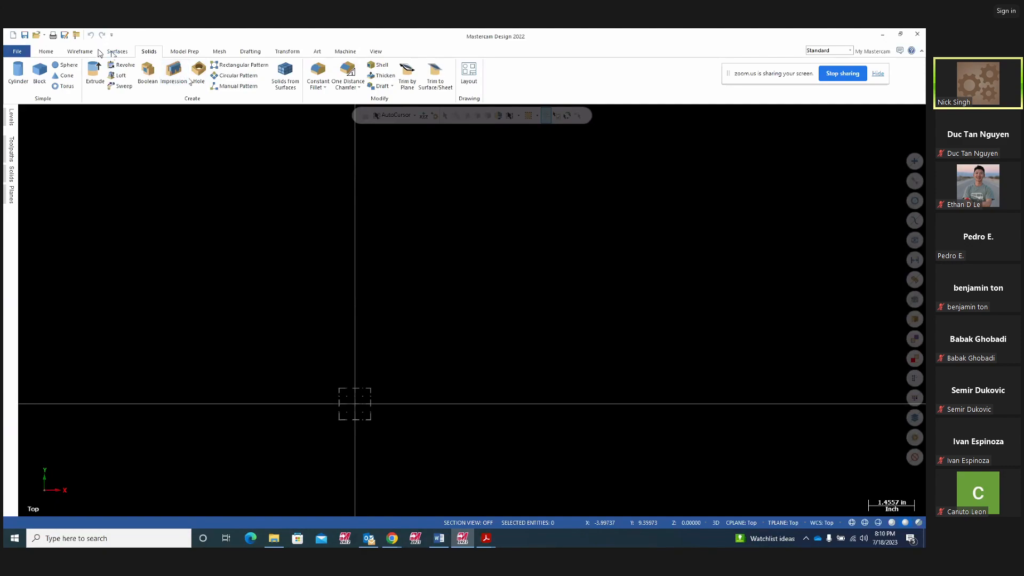
Draw a wireframe rectangle about 7.1 inches wide and 3.3 inches high, extending below the X axis from the origin.
click(80, 51)
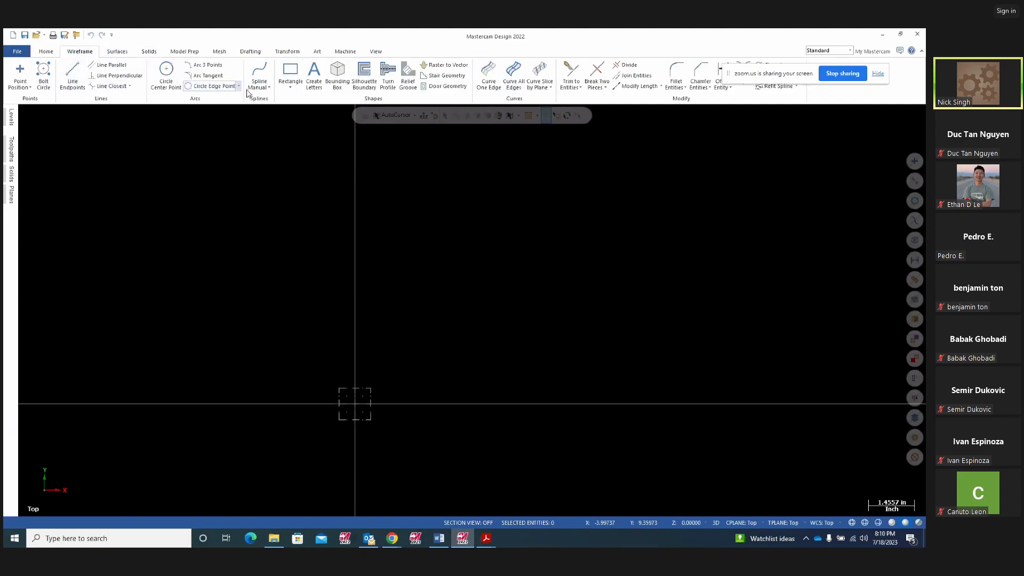
click(291, 87)
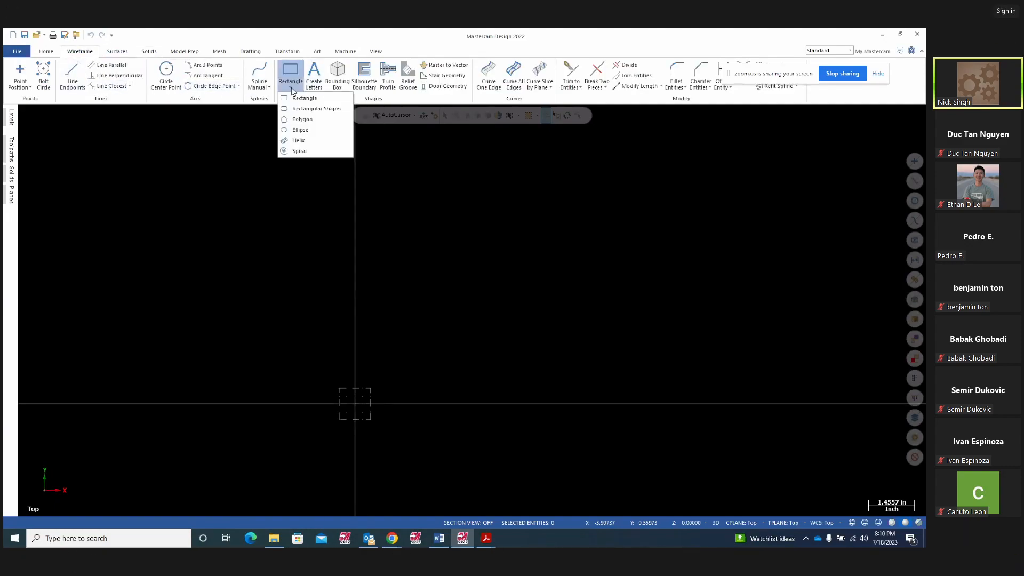
click(297, 100)
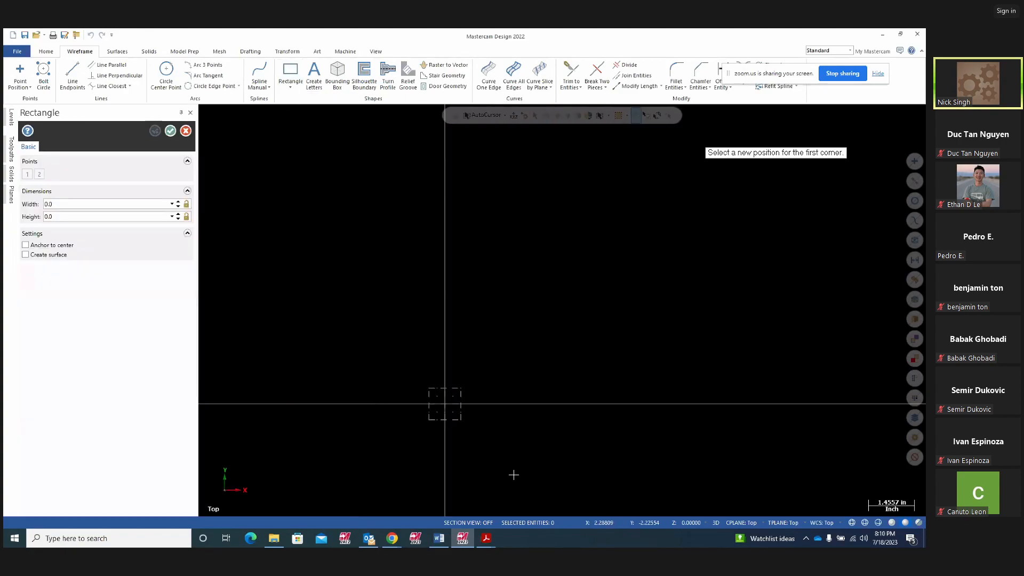
click(448, 411)
click(670, 508)
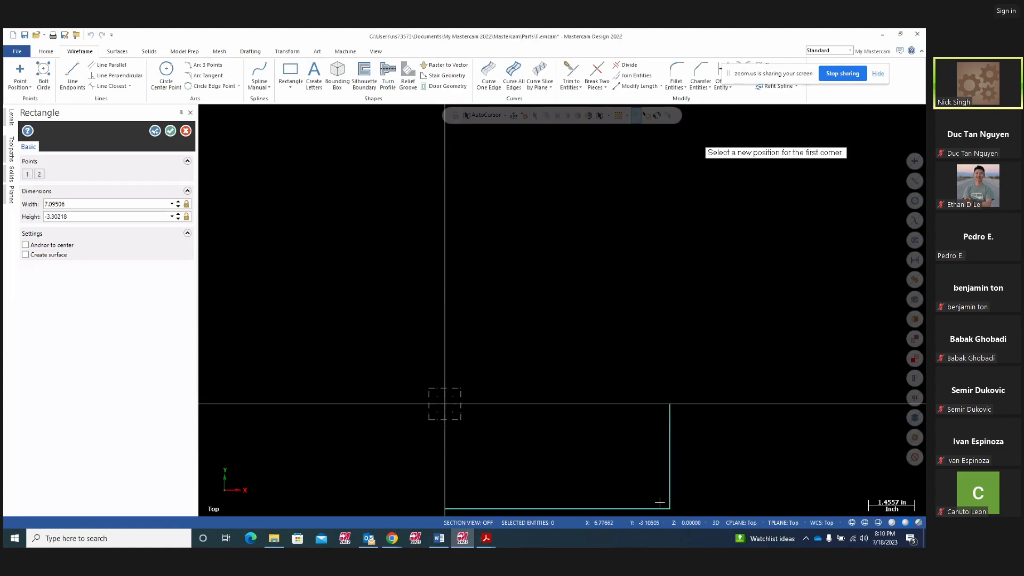
Set the rectangle's width to 4.0 and height to -4.0, and create it.
click(85, 204)
text(4.0)
key(Tab)
key(BackSpace)
text(-4.0)
key(Return)
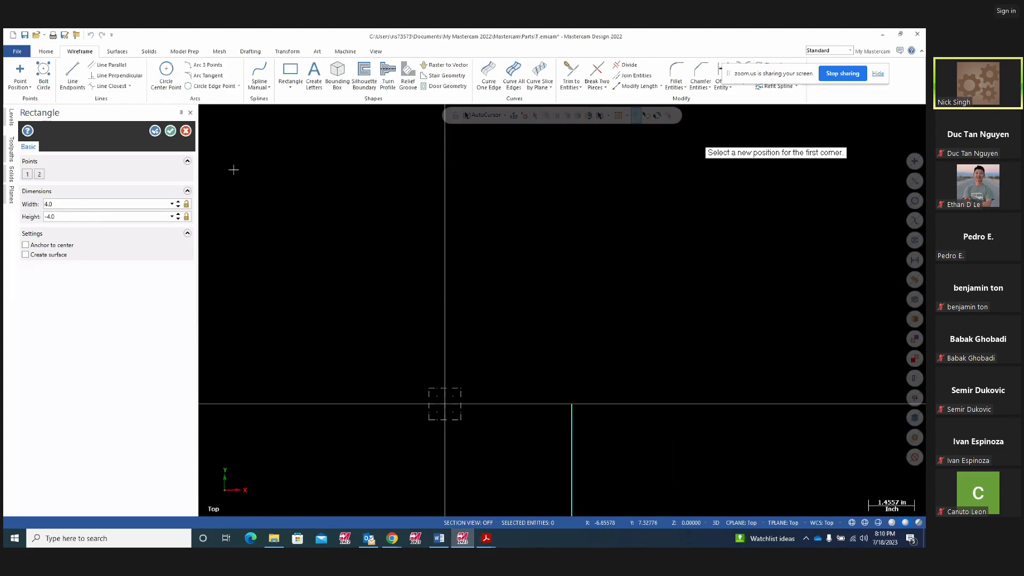
scroll(480, 235, down, 2)
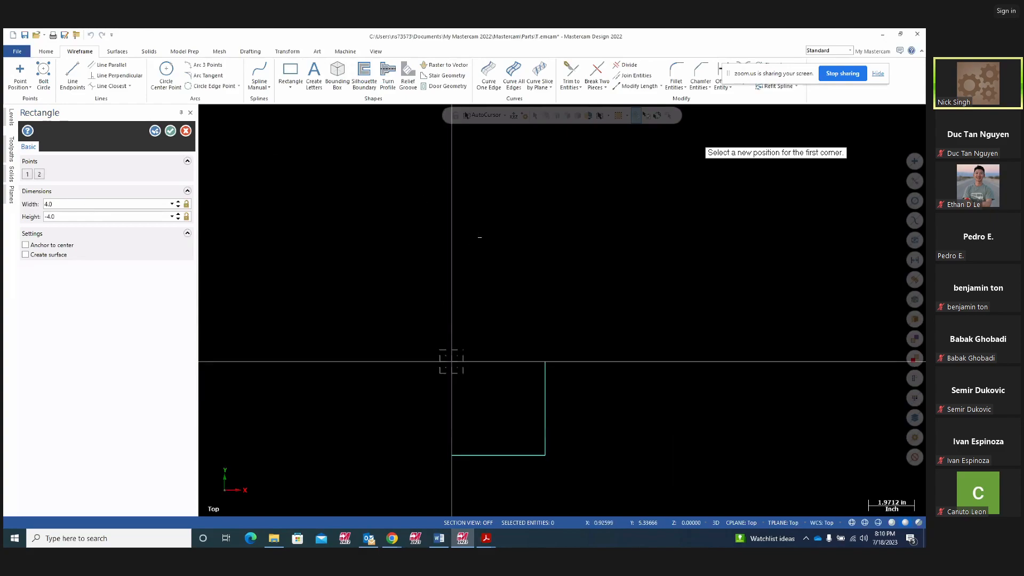
click(155, 131)
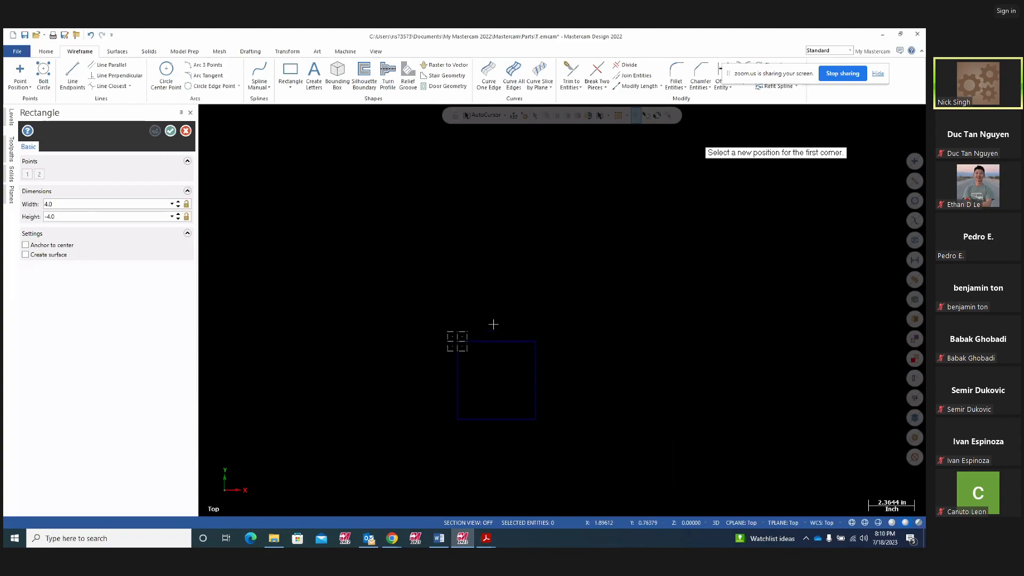
Draw a second rectangle about 10.25 by 7.71 inches around the square, with the wireframe color set to bright green.
click(401, 305)
click(601, 456)
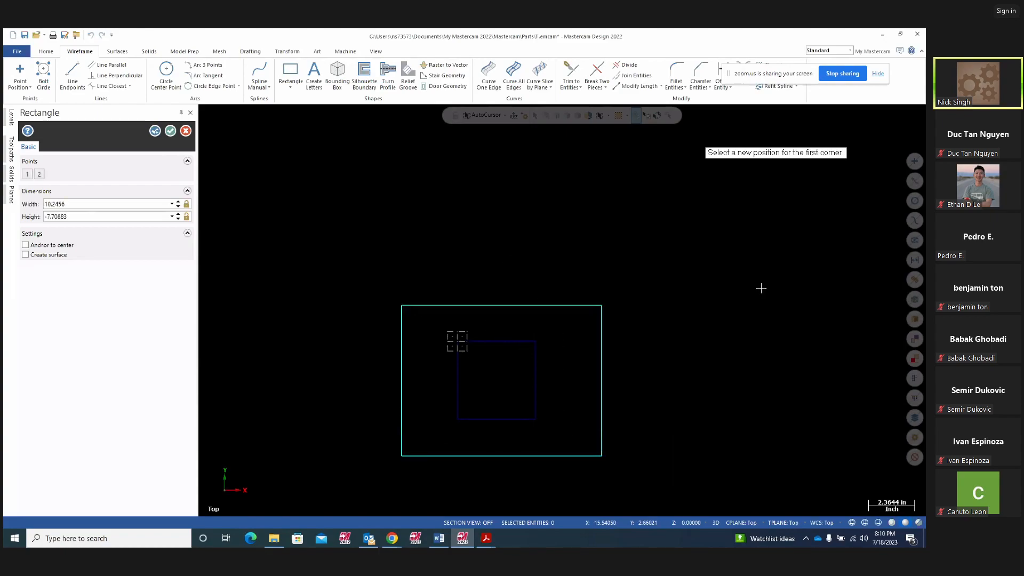
right_click(765, 288)
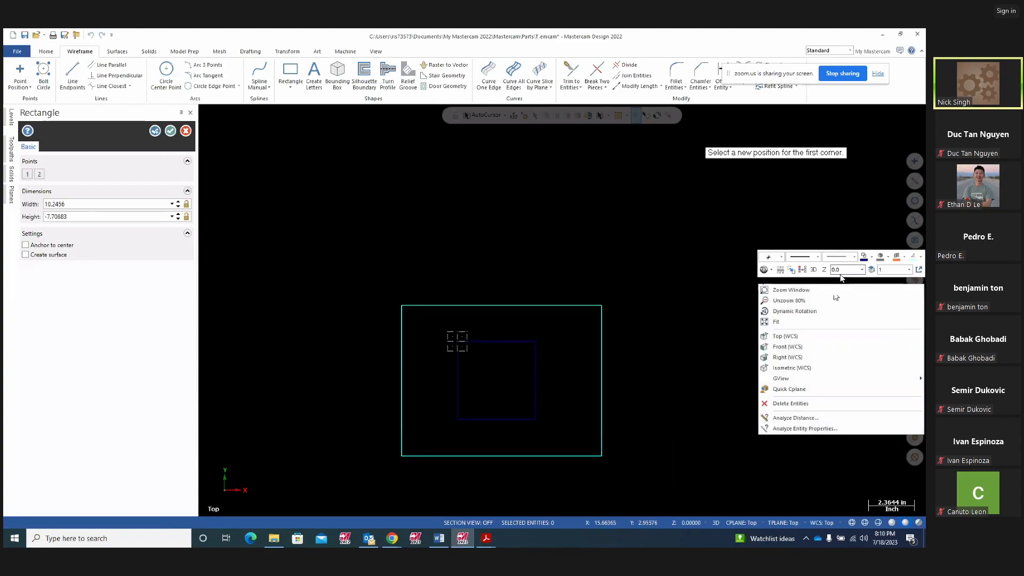
key(Escape)
click(871, 256)
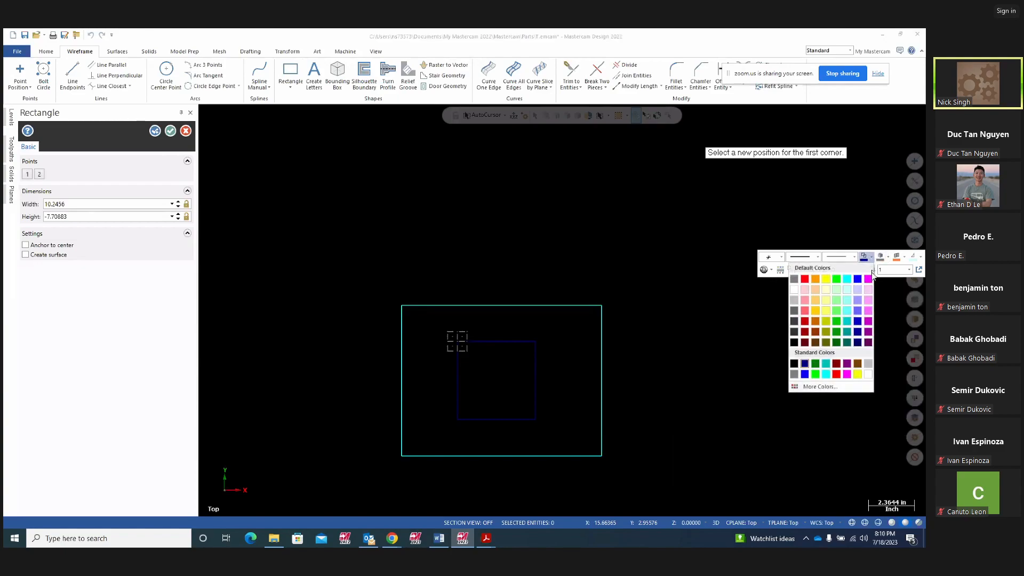
click(835, 278)
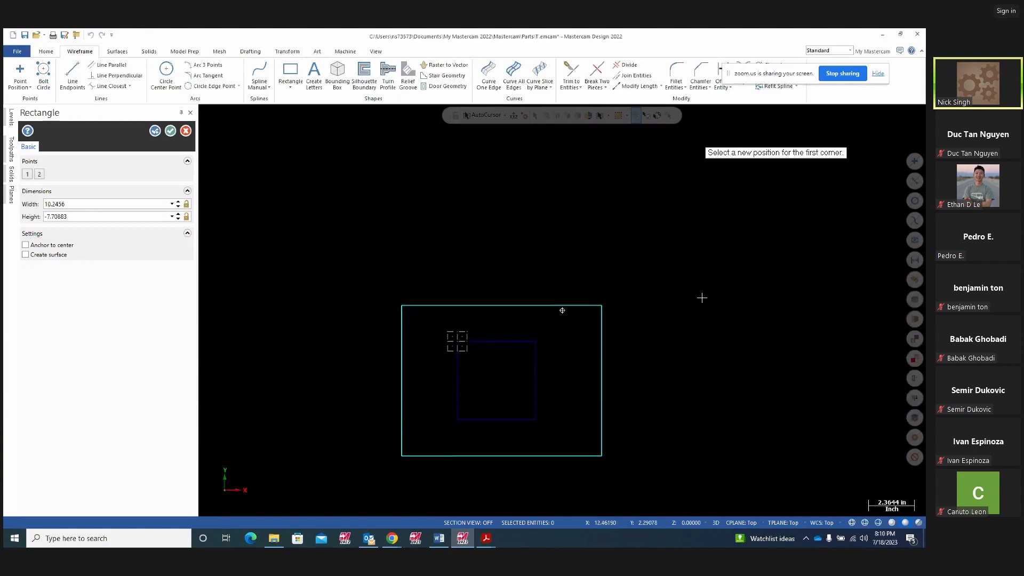
key(Return)
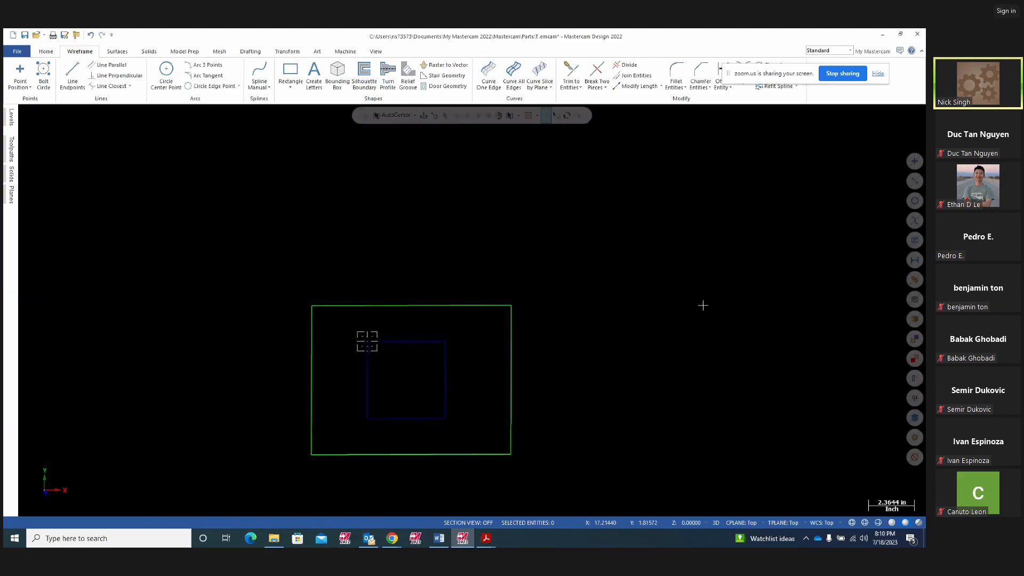
Undo the larger green rectangle around the square.
right_click(706, 273)
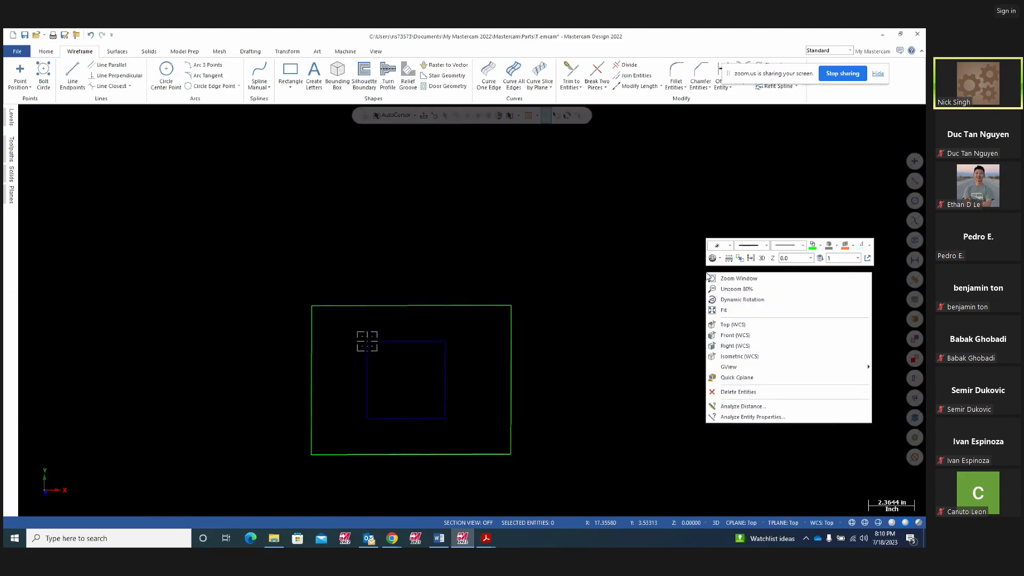
click(564, 329)
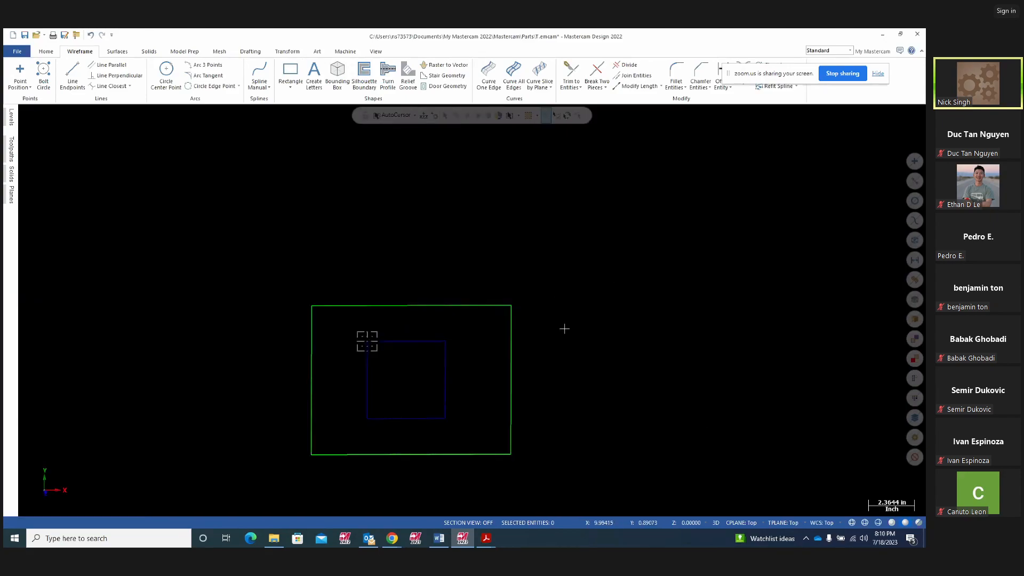
click(91, 35)
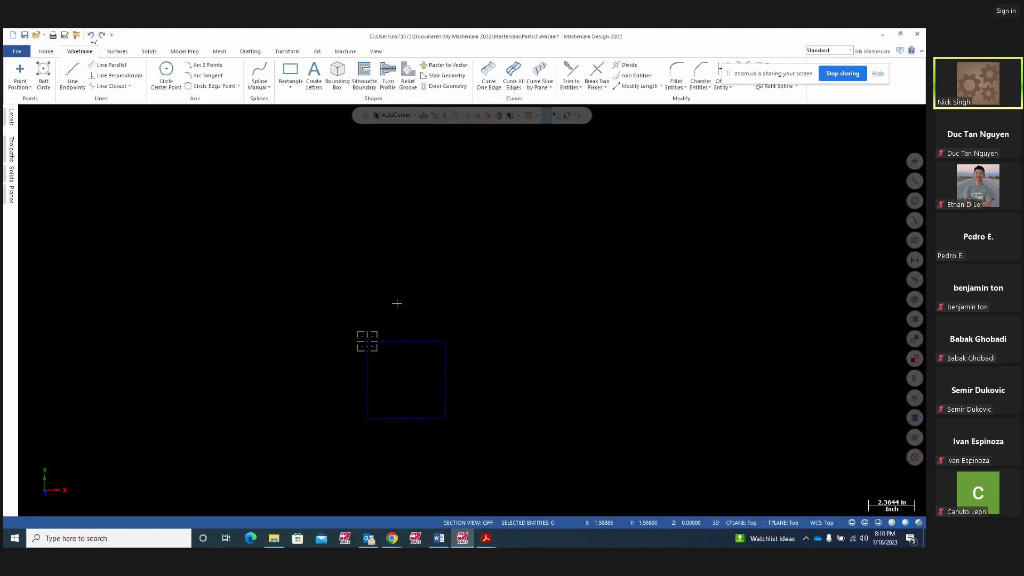
Select all four lines of the 4-inch square and change their wireframe color to bright green.
drag(294, 301, 530, 464)
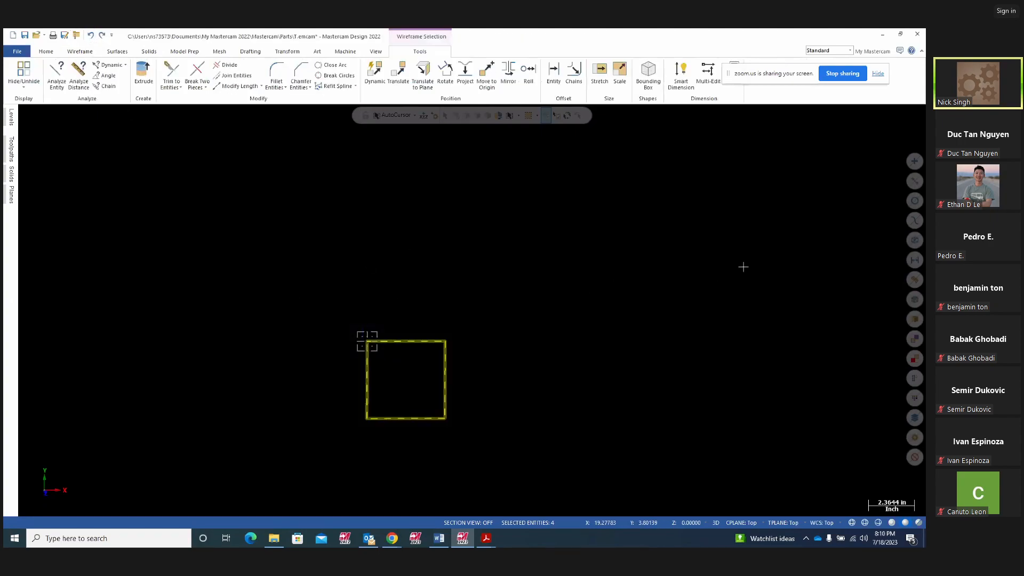
right_click(743, 264)
click(850, 243)
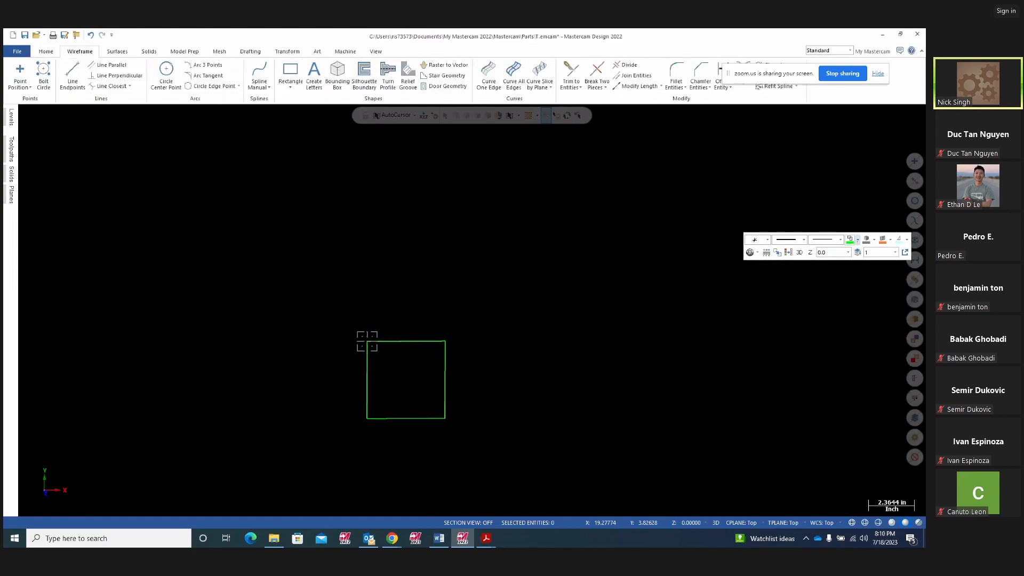
click(857, 240)
click(822, 262)
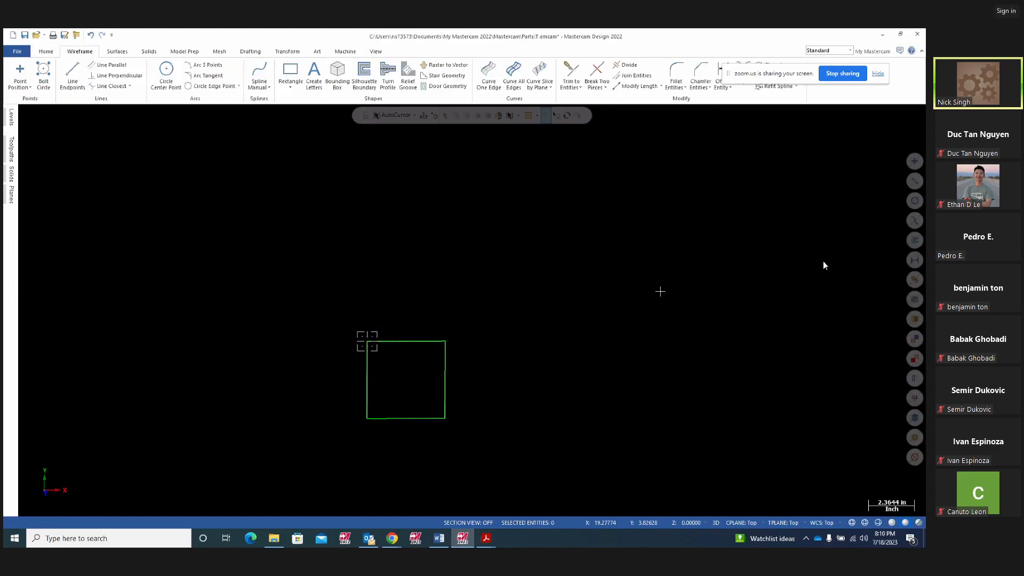
Switch to 2D construction, set the construction plane to Front and display the Front view.
scroll(607, 286, down, 2)
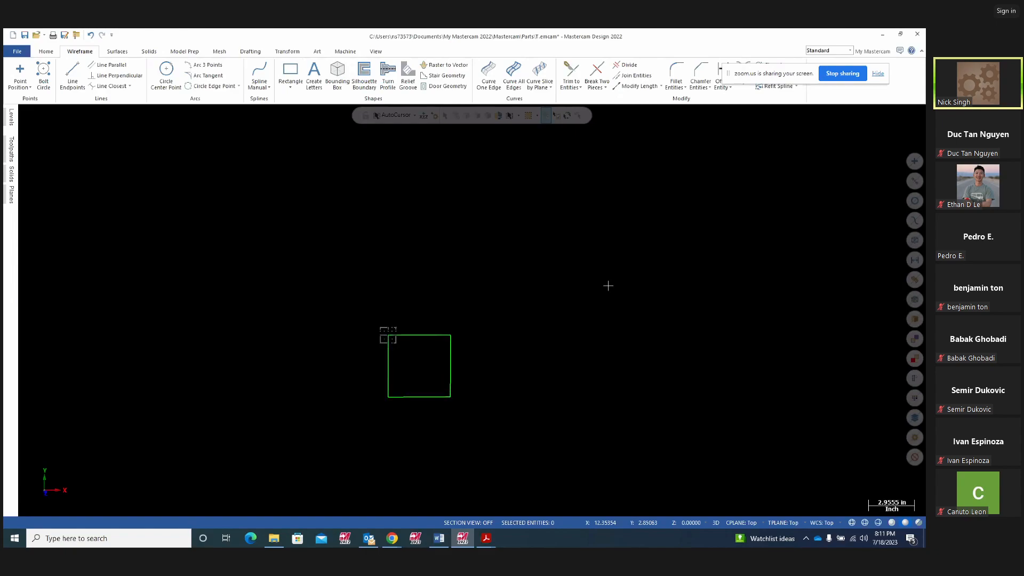
scroll(608, 286, up, 6)
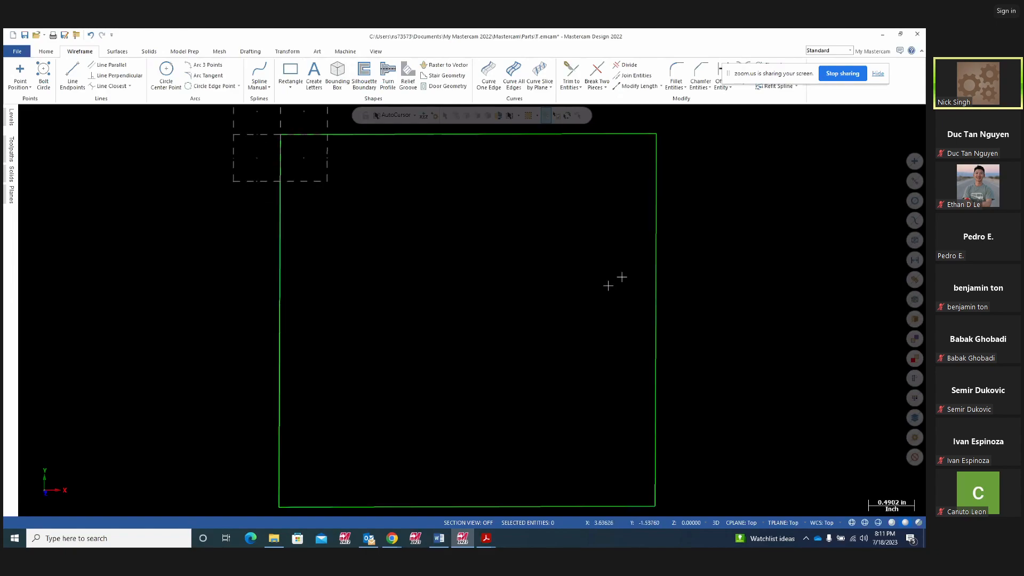
scroll(625, 271, down, 3)
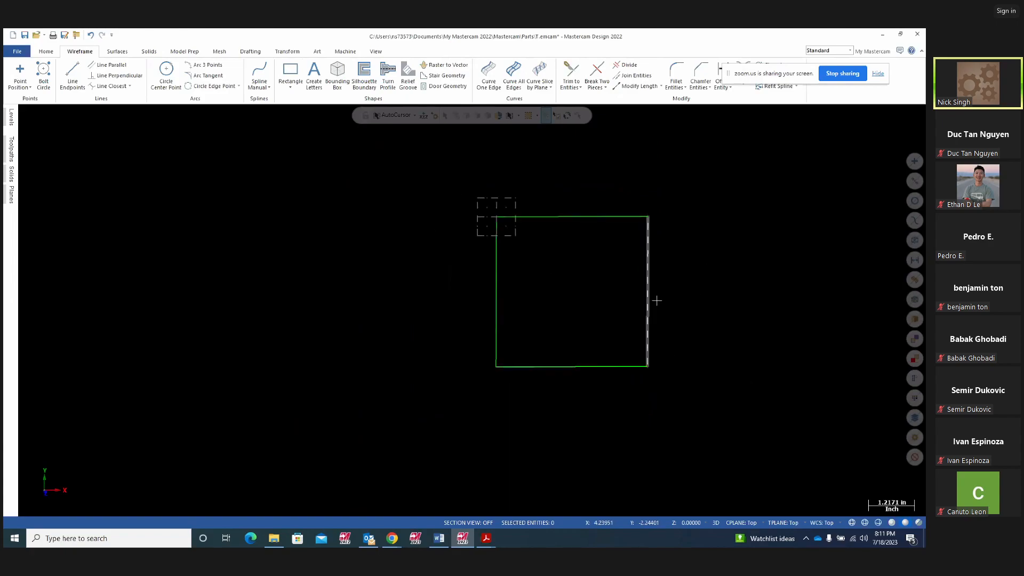
click(714, 522)
click(747, 522)
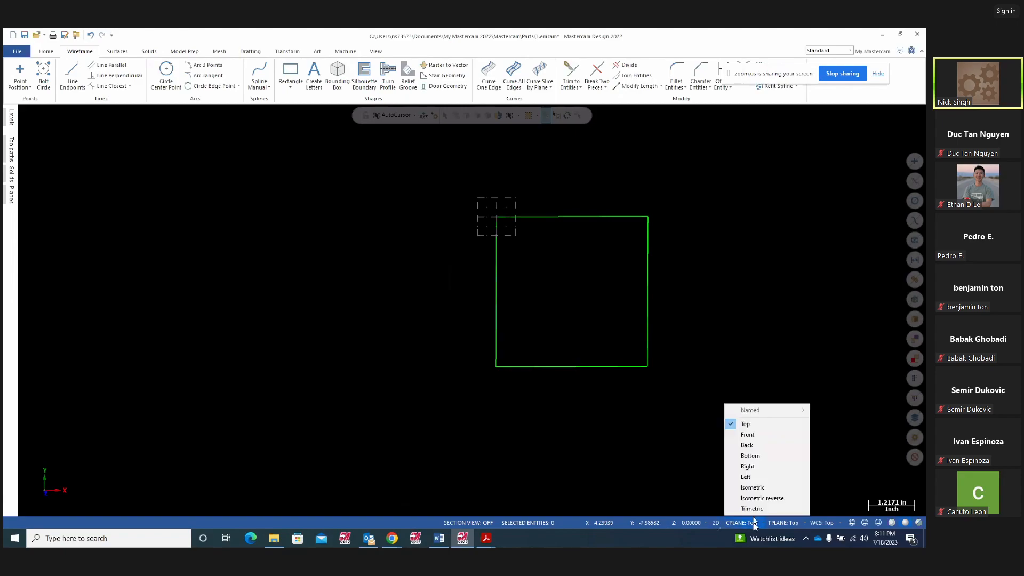
click(754, 433)
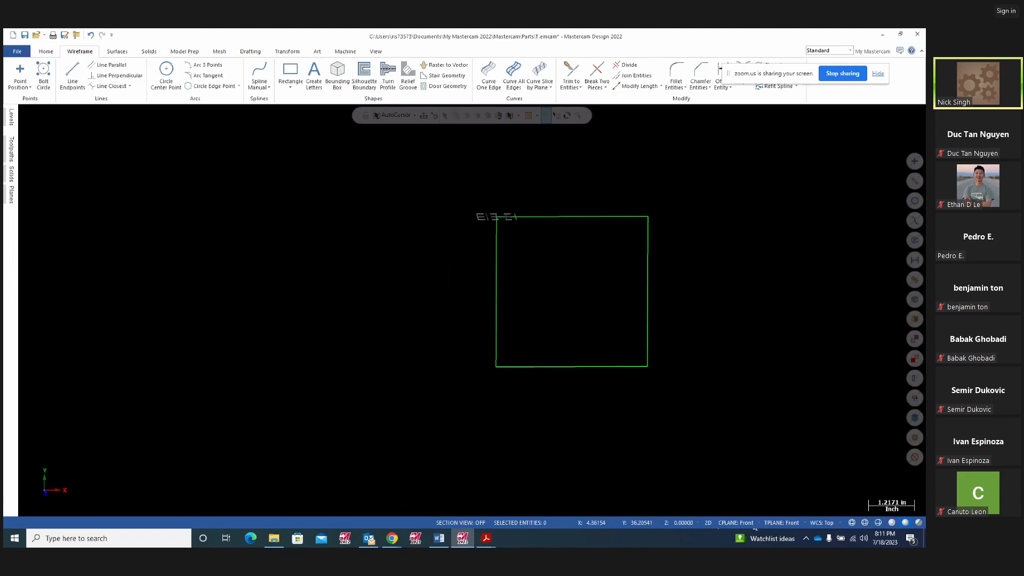
right_click(719, 358)
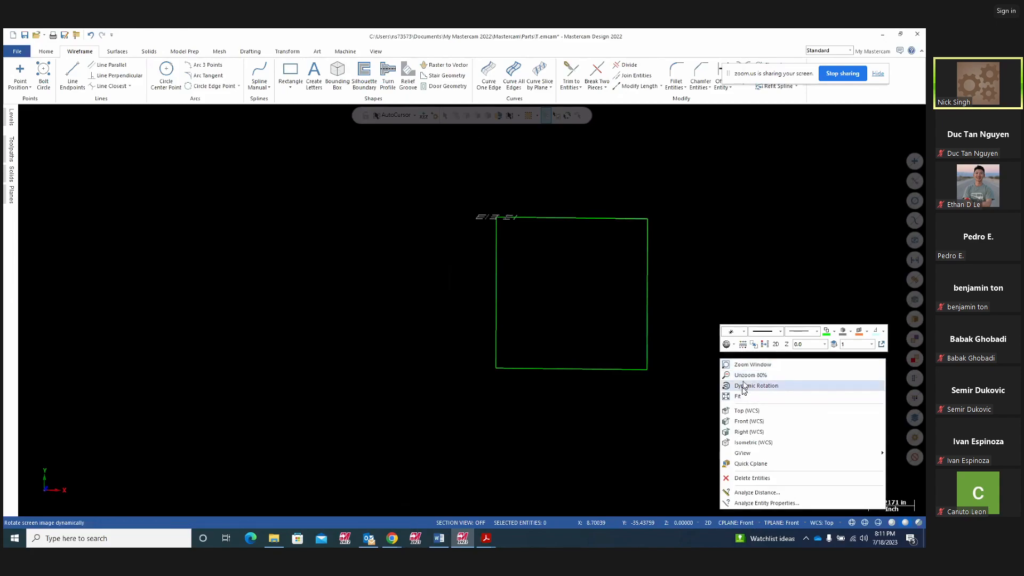
click(748, 421)
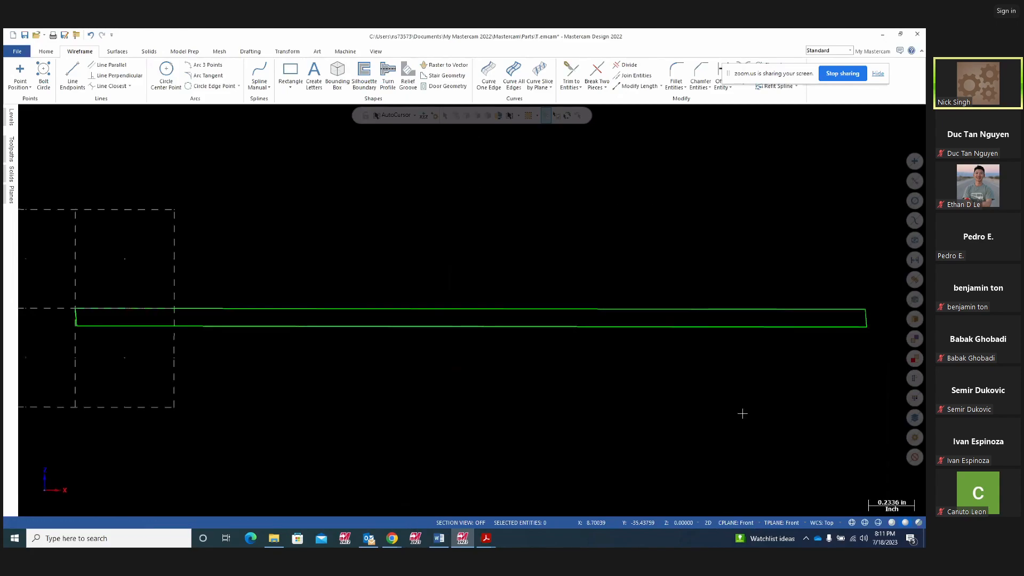
scroll(593, 376, down, 1)
scroll(554, 269, down, 1)
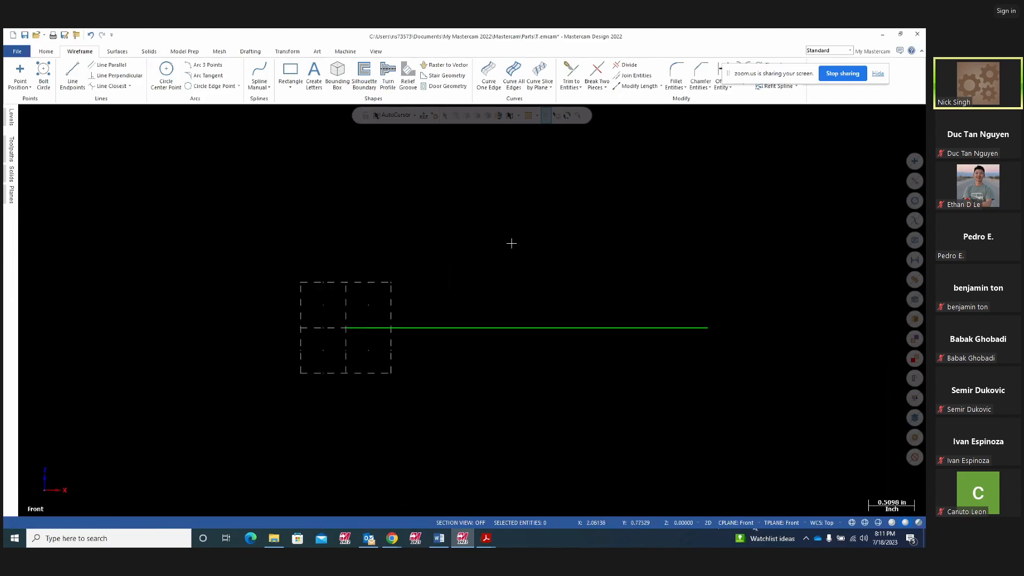
Draw a rectangle about 3.75 by 1.55 inches downward from the origin in the Front plane.
click(291, 87)
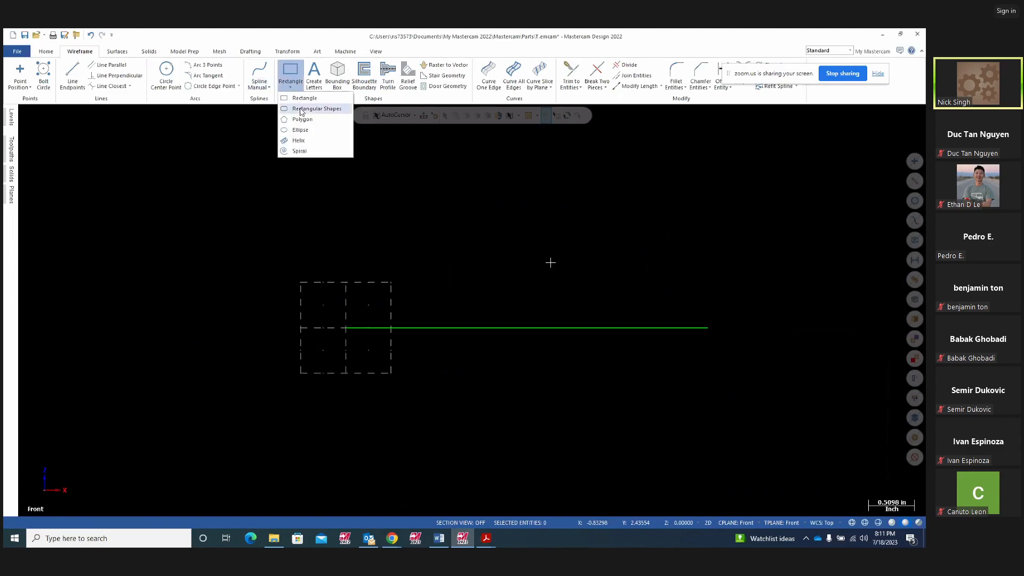
click(301, 99)
click(436, 327)
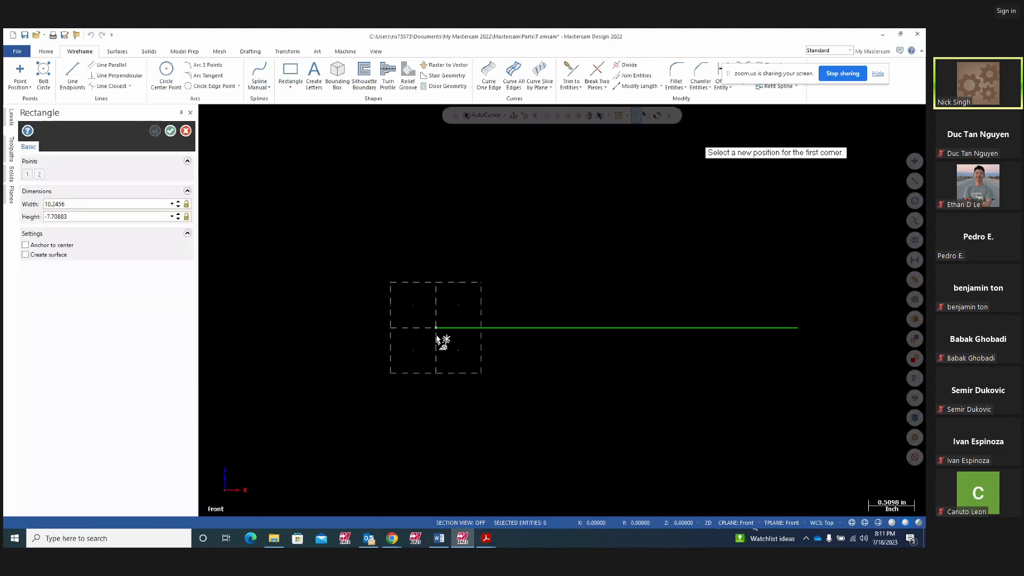
click(775, 468)
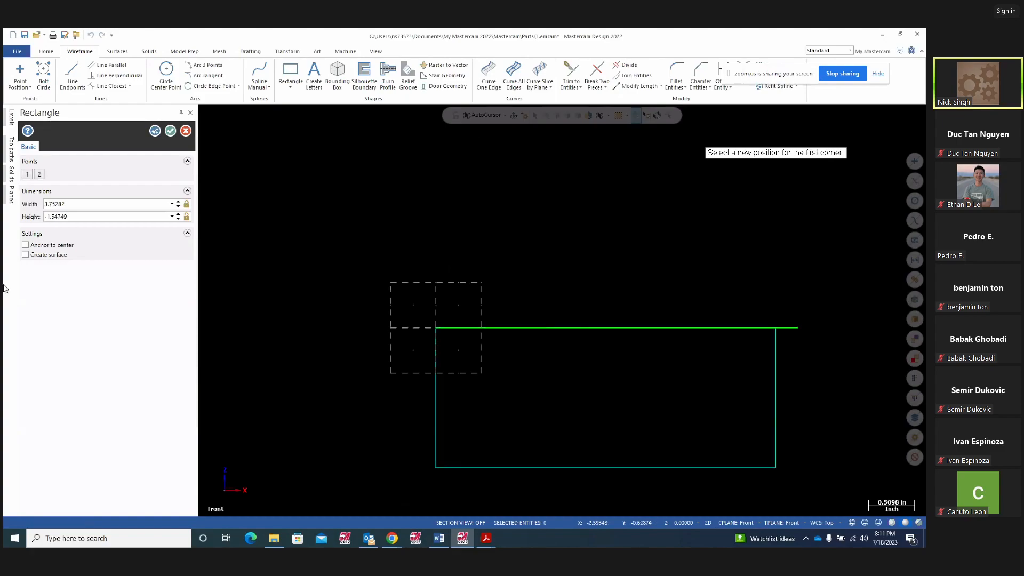
Set the Front-plane rectangle's width to 4.0 and height to -4.0, and create it.
double_click(85, 201)
text(4.)
key(Tab)
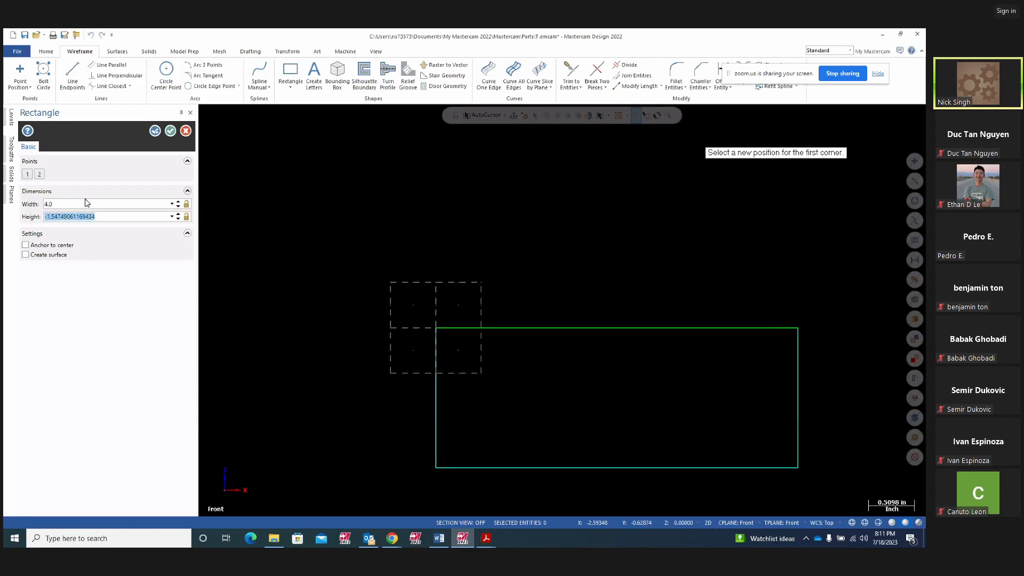
text(-4)
key(Return)
click(158, 134)
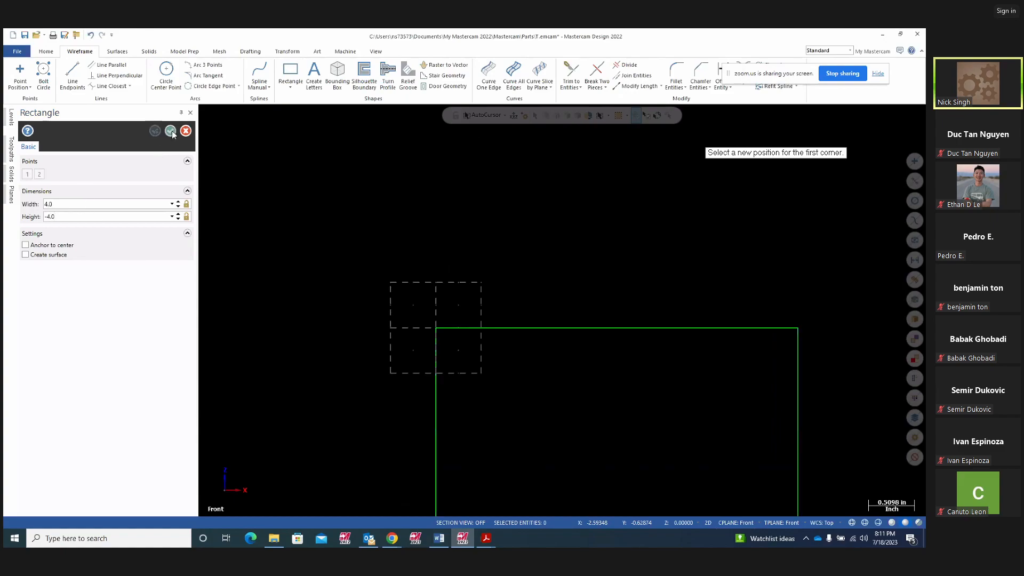
click(171, 131)
View the two squares in an isometric-like orientation and set the construction plane to Right.
mouse_move(535, 274)
middle_down()
mouse_move(578, 240)
mouse_move(506, 283)
middle_up()
right_click(632, 230)
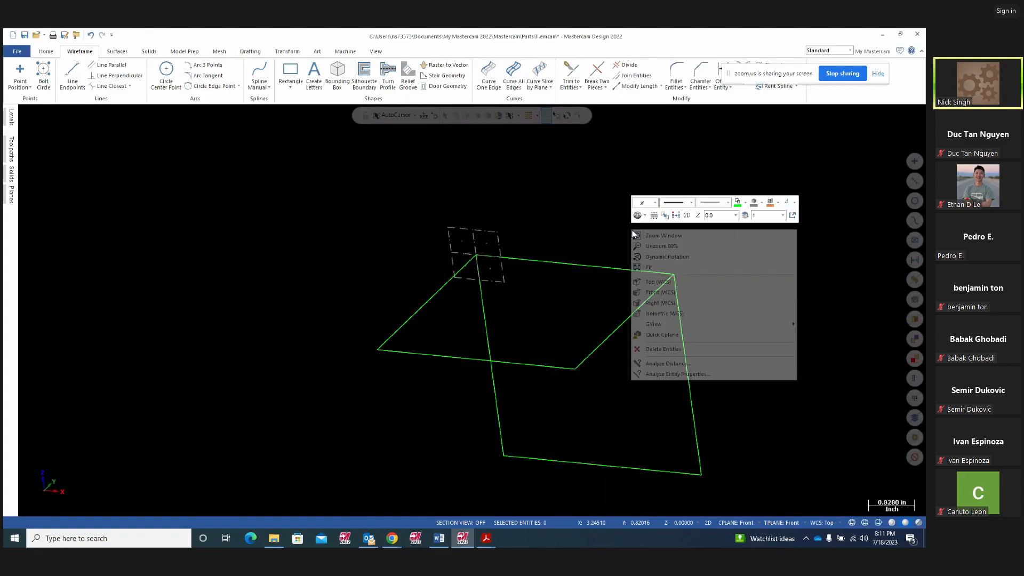
click(659, 312)
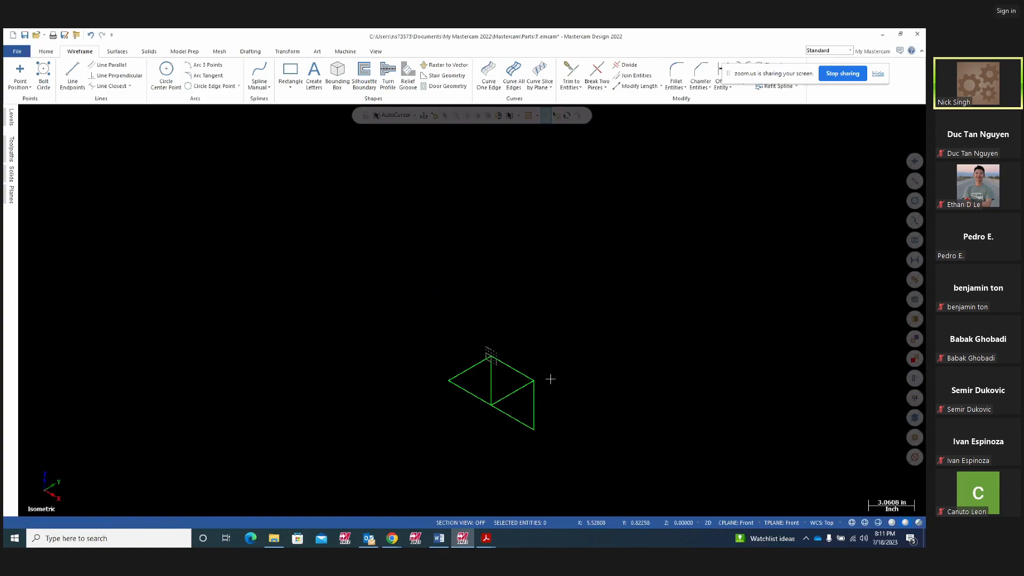
mouse_move(544, 363)
middle_down()
mouse_move(525, 340)
mouse_move(500, 344)
middle_up()
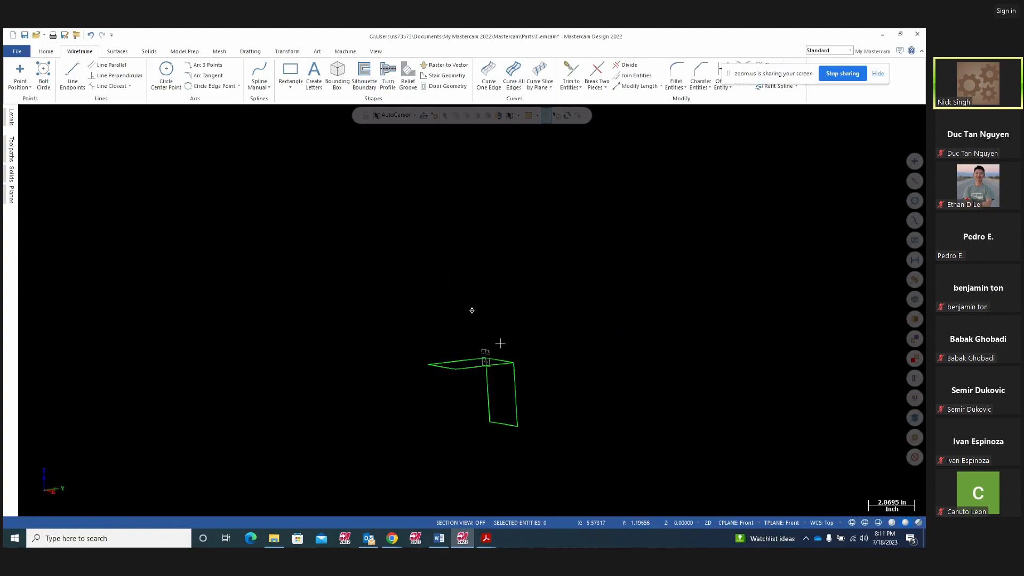
middle_drag(560, 376, 577, 394)
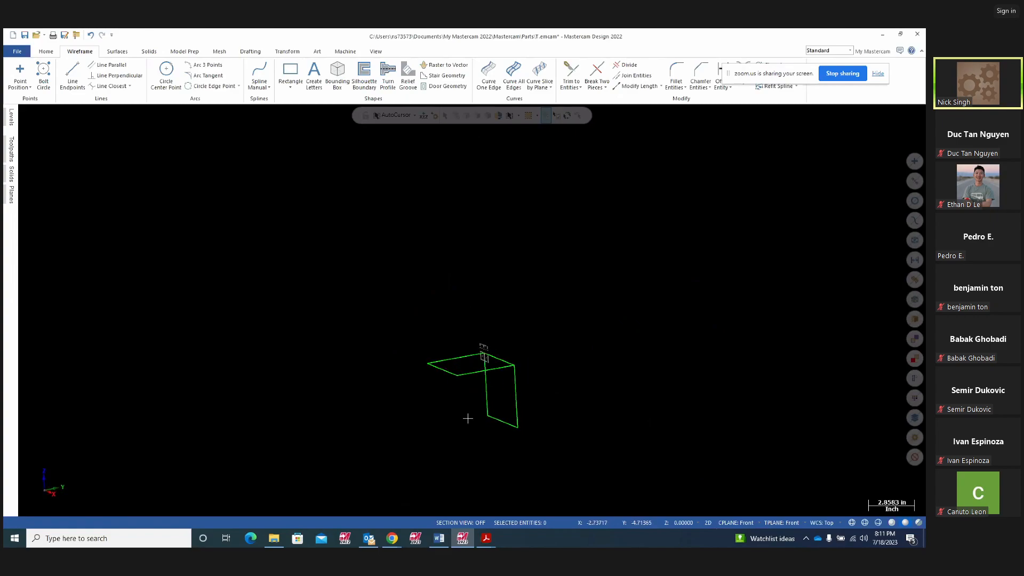
middle_drag(470, 418, 449, 419)
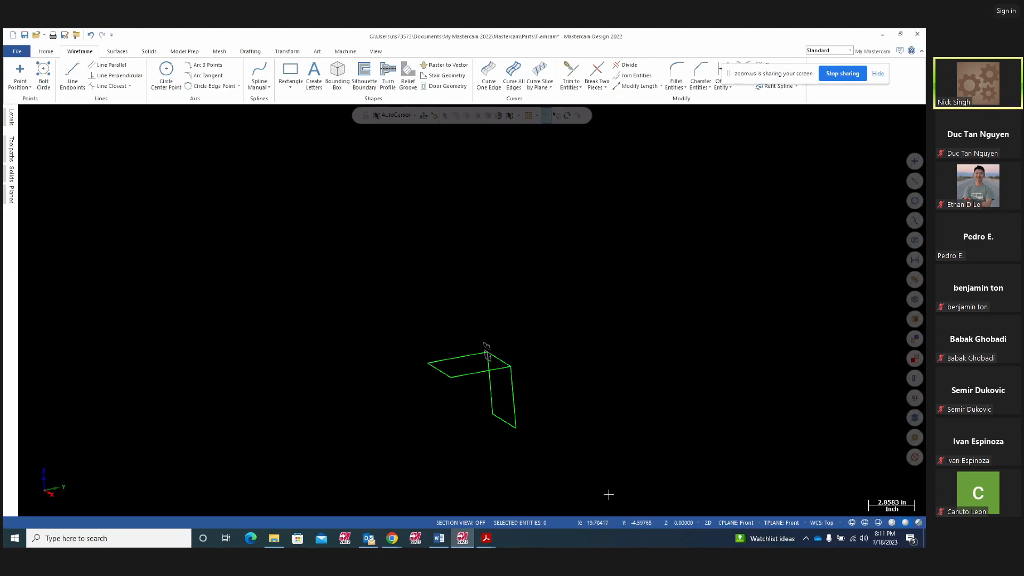
click(747, 522)
click(740, 466)
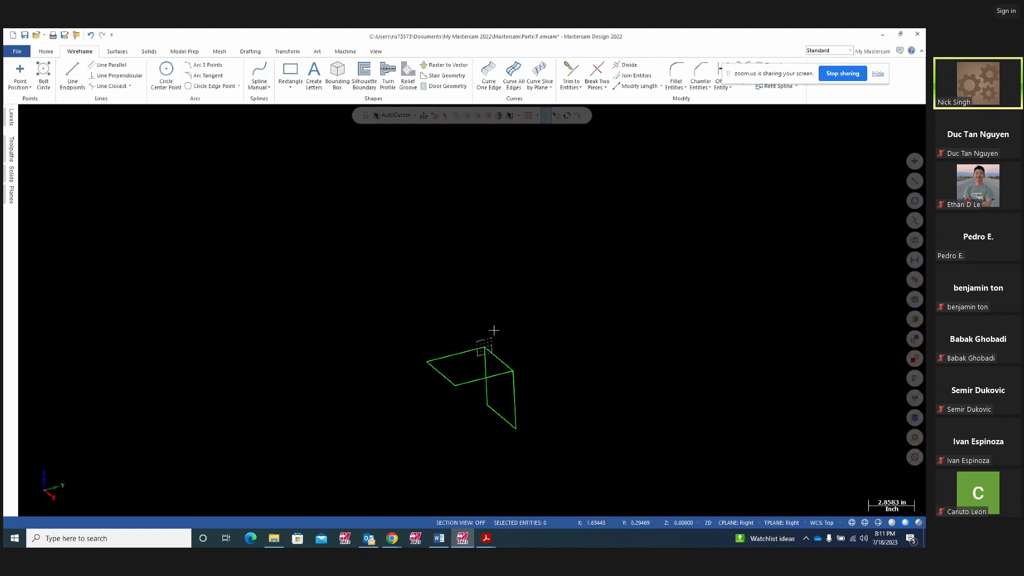
Draw a 4-inch square in the Right plane, from the top square's far corner to the Front square's lower corner.
click(291, 87)
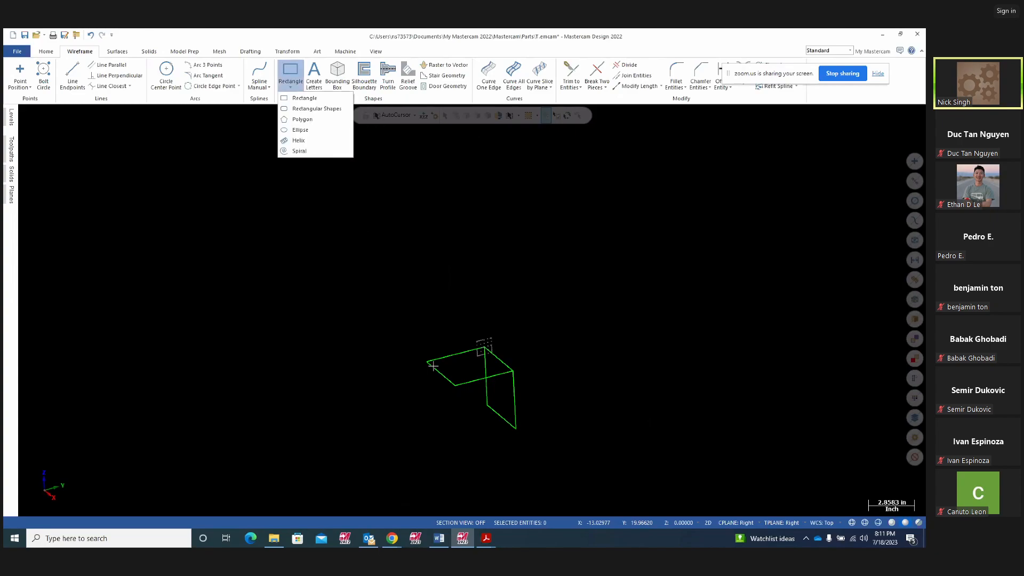
click(305, 99)
click(517, 363)
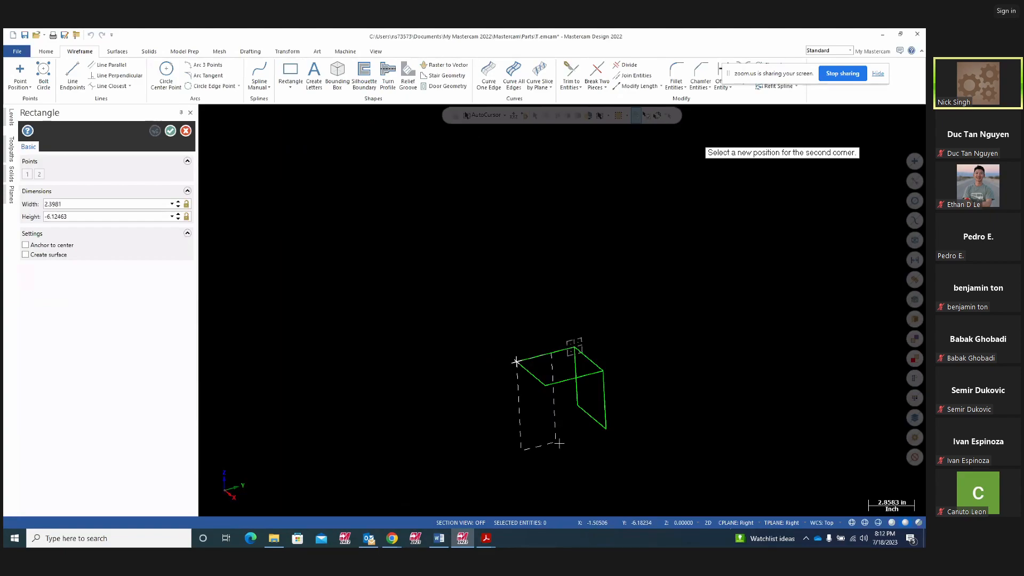
click(606, 431)
mouse_move(645, 409)
middle_down()
mouse_move(719, 404)
mouse_move(640, 384)
middle_up()
click(158, 131)
click(171, 131)
Draw a second Right-plane rectangle, 4.0 by -4.0 at Z depth 4.0, on the opposite side of the cube.
mouse_move(580, 297)
middle_down()
mouse_move(521, 284)
mouse_move(516, 348)
middle_up()
scroll(629, 500, up, 2)
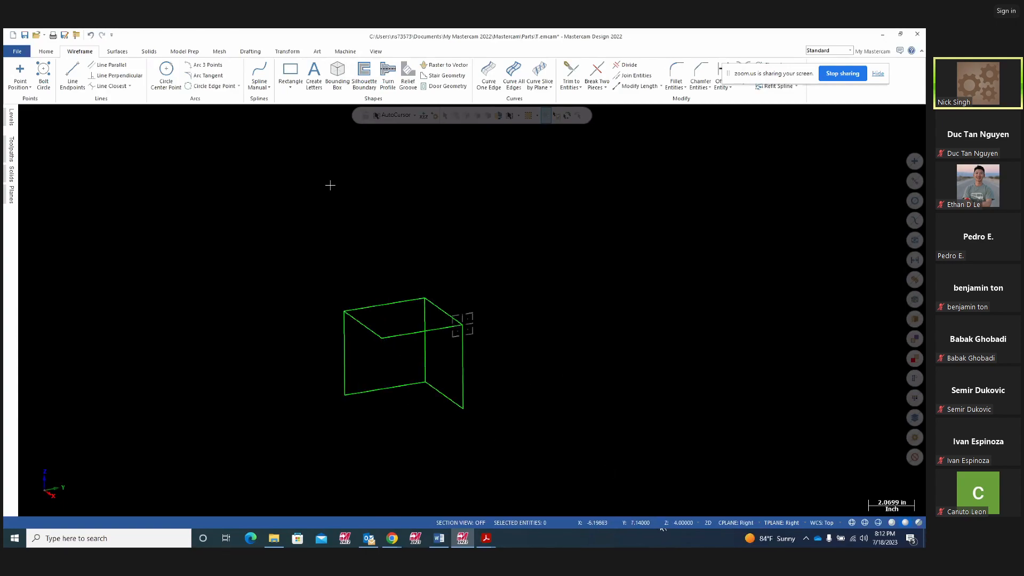
click(291, 86)
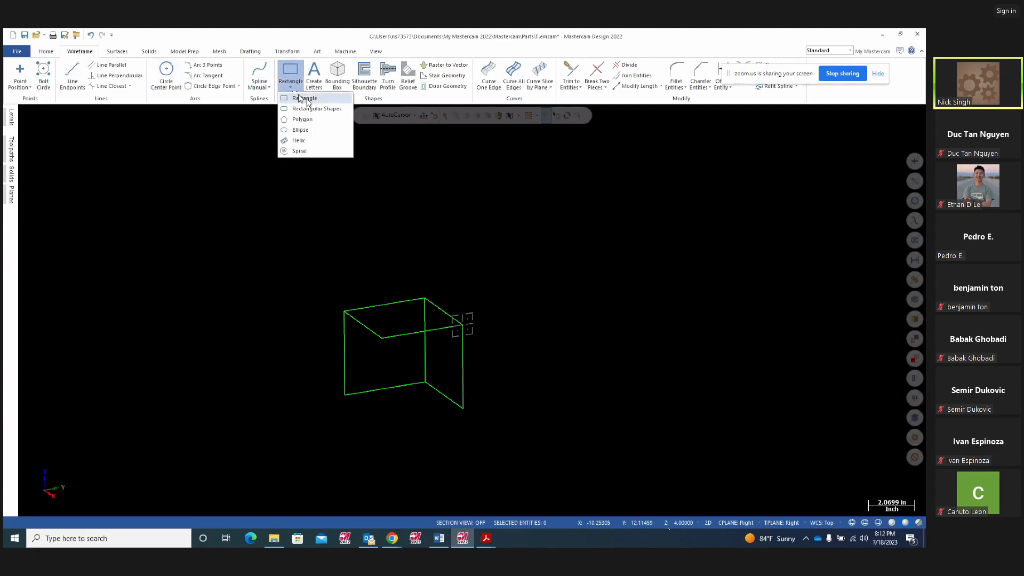
click(306, 99)
click(472, 338)
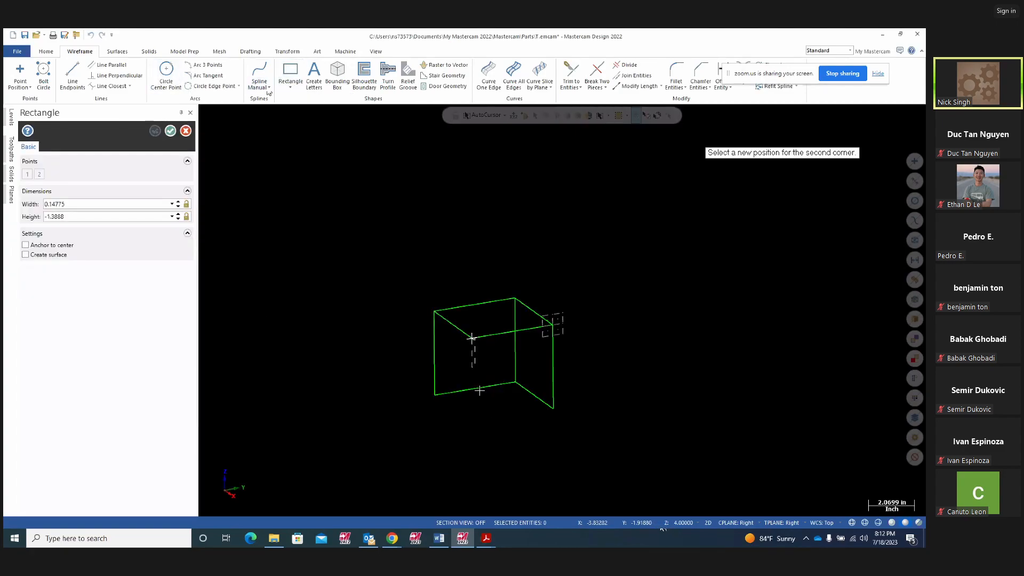
click(552, 408)
click(155, 131)
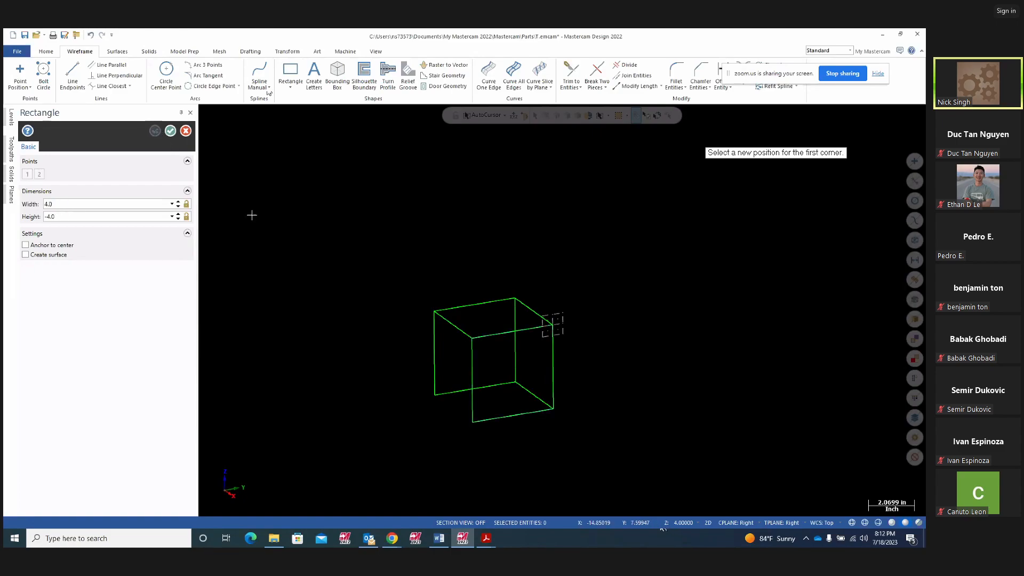
Set the construction plane to Front and draw a 4.0 by 4.0 rectangle at Z depth 4.0 to close the cube's open side.
middle_drag(399, 295, 400, 292)
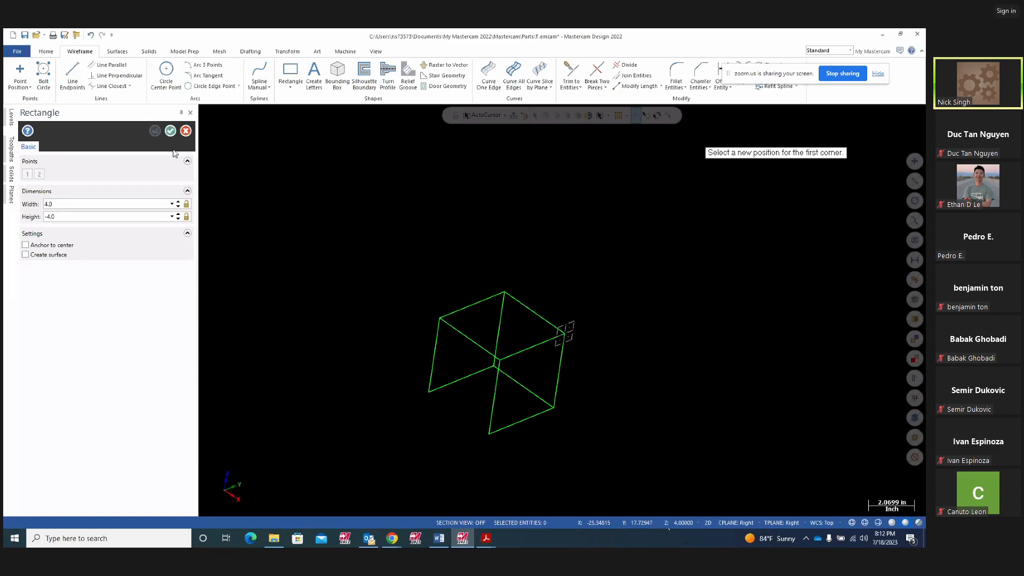
click(736, 523)
click(739, 434)
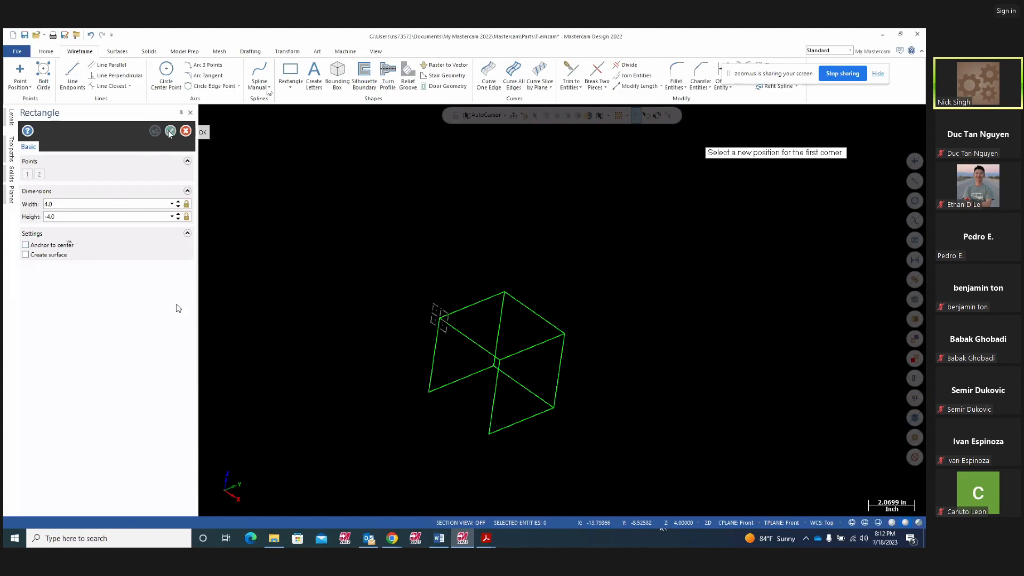
key(Escape)
click(290, 87)
click(305, 101)
click(428, 392)
click(502, 366)
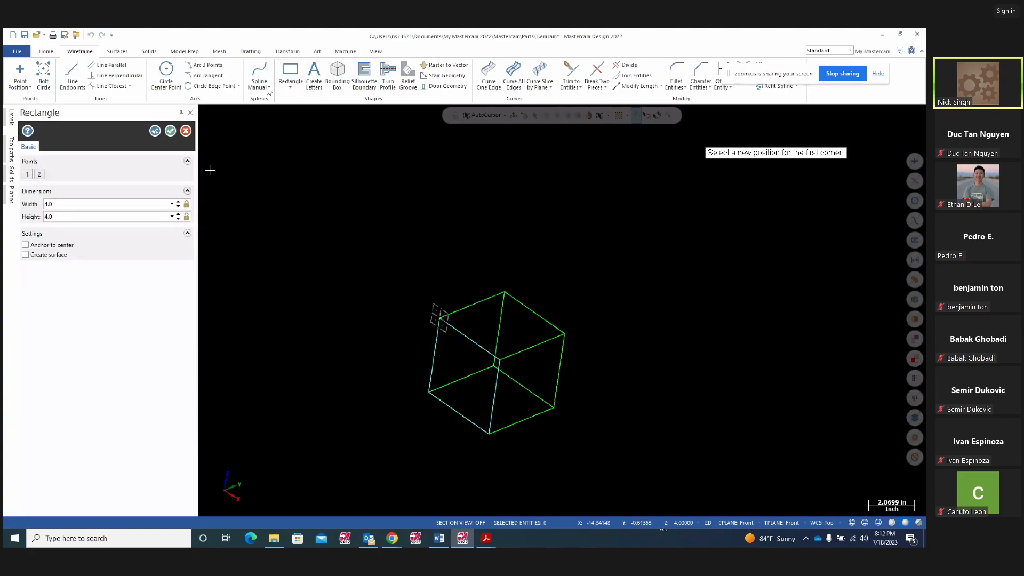
click(171, 131)
Turn on the coordinate axes display and inspect the wireframe cube's position relative to the origin.
middle_drag(581, 261, 692, 283)
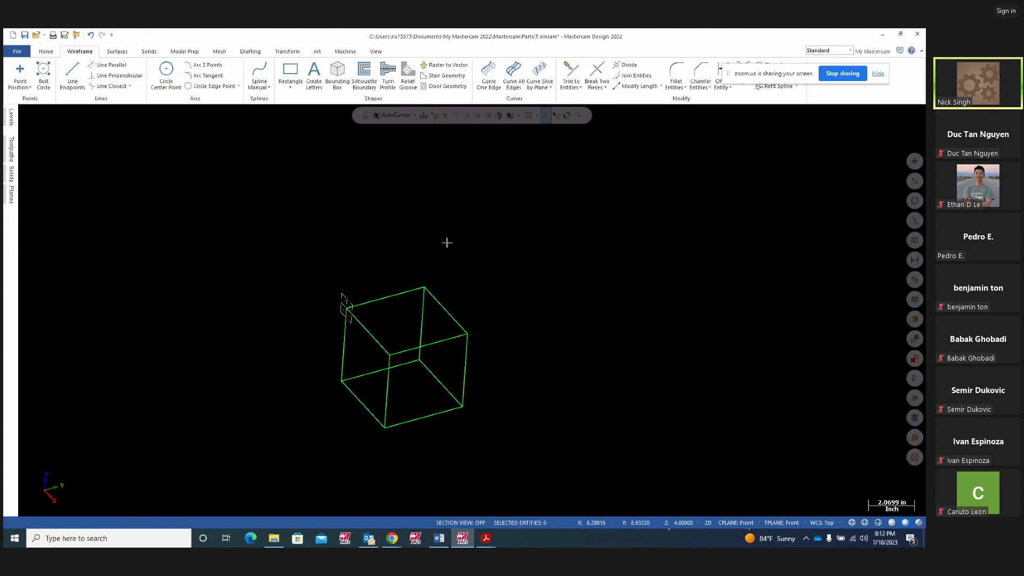
key(F9)
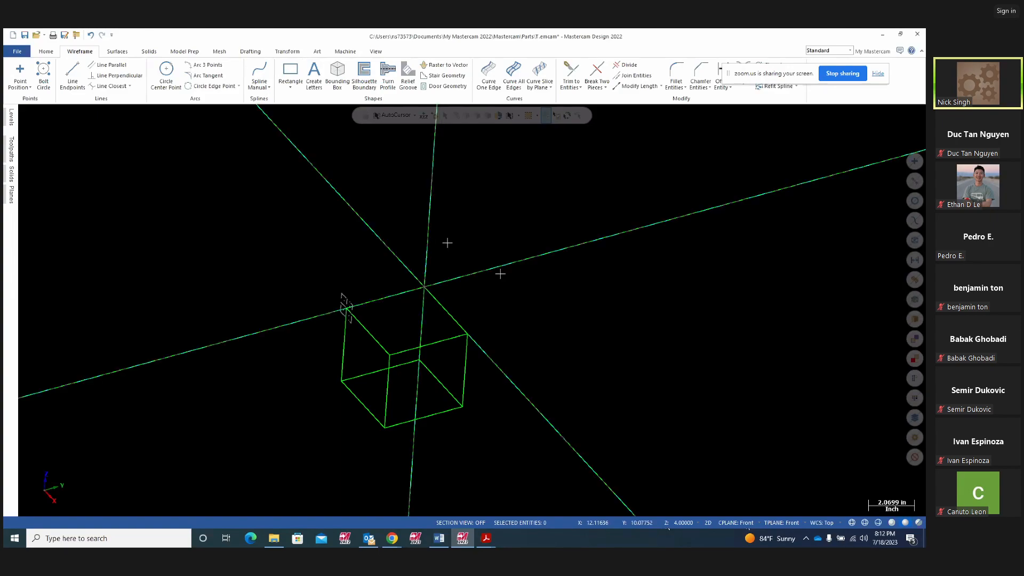
mouse_move(583, 321)
middle_down()
mouse_move(640, 343)
mouse_move(530, 319)
mouse_move(530, 288)
mouse_move(347, 318)
middle_up()
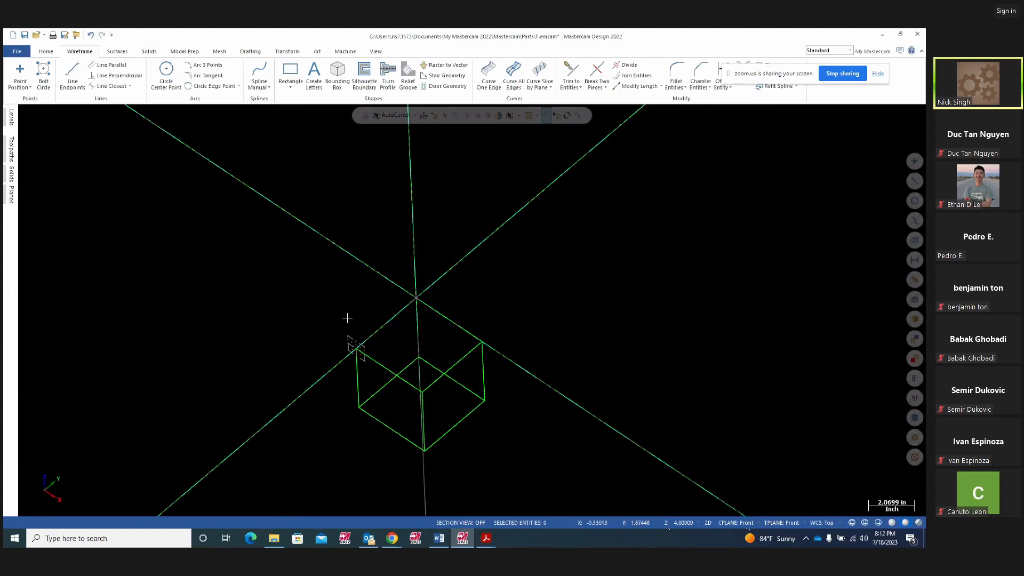
middle_drag(532, 366, 512, 326)
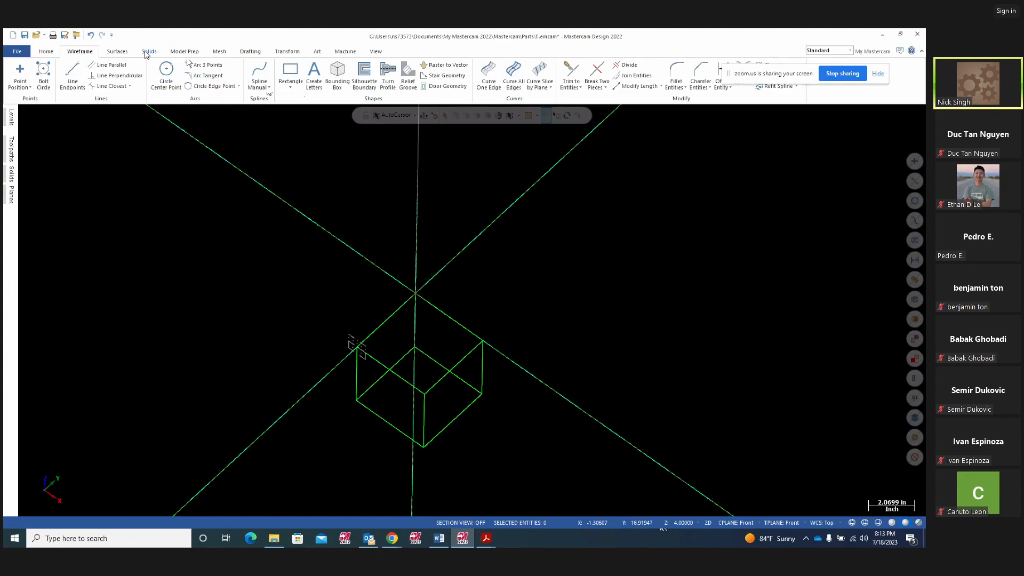
Create a lofted surface on the cube's top face between its front and back edges, chaining single entities.
click(118, 51)
click(151, 75)
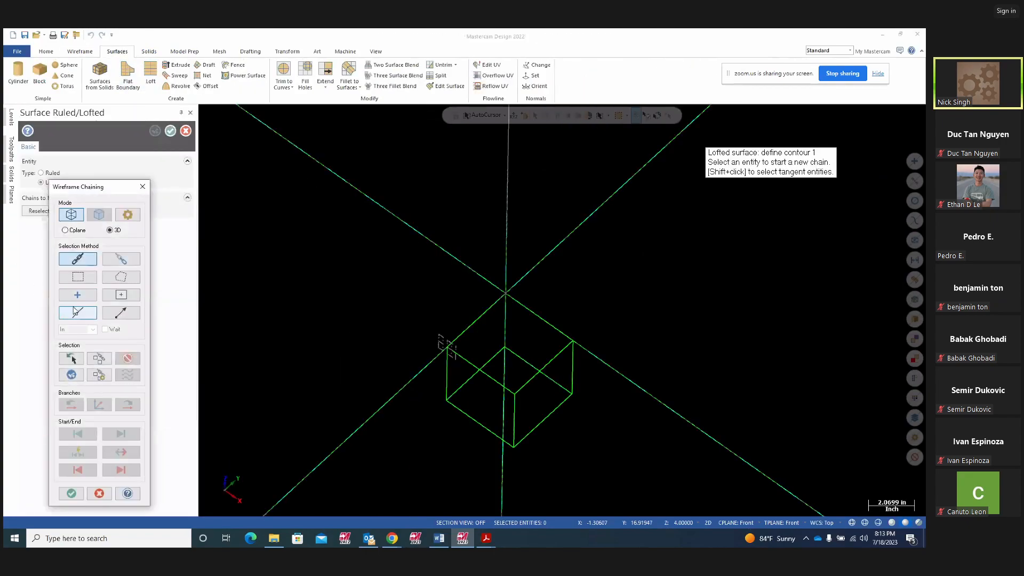
click(77, 313)
click(469, 362)
click(554, 328)
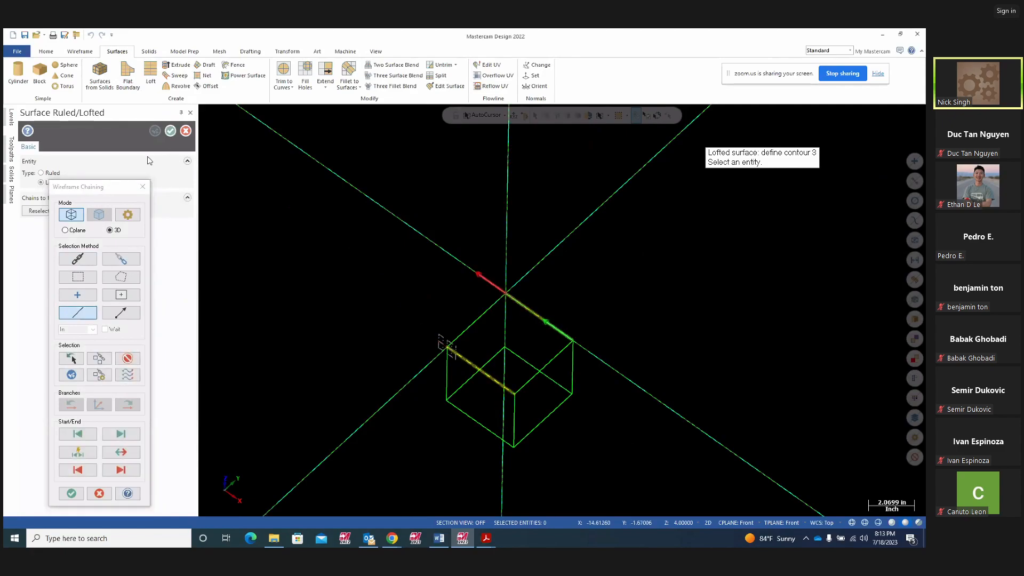
click(71, 493)
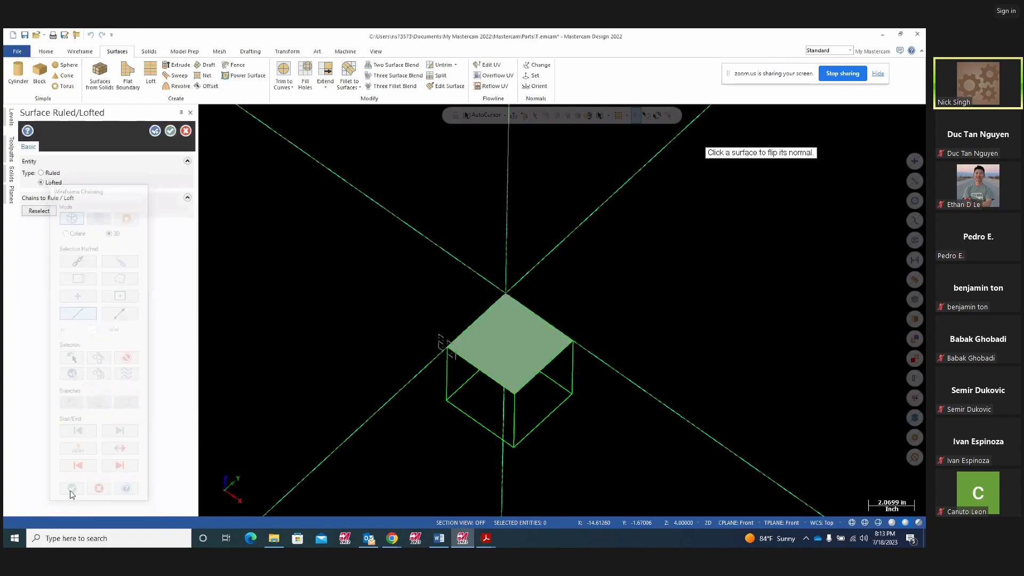
click(155, 132)
Loft a surface over the cube's front face between its lower and upper edges.
click(480, 424)
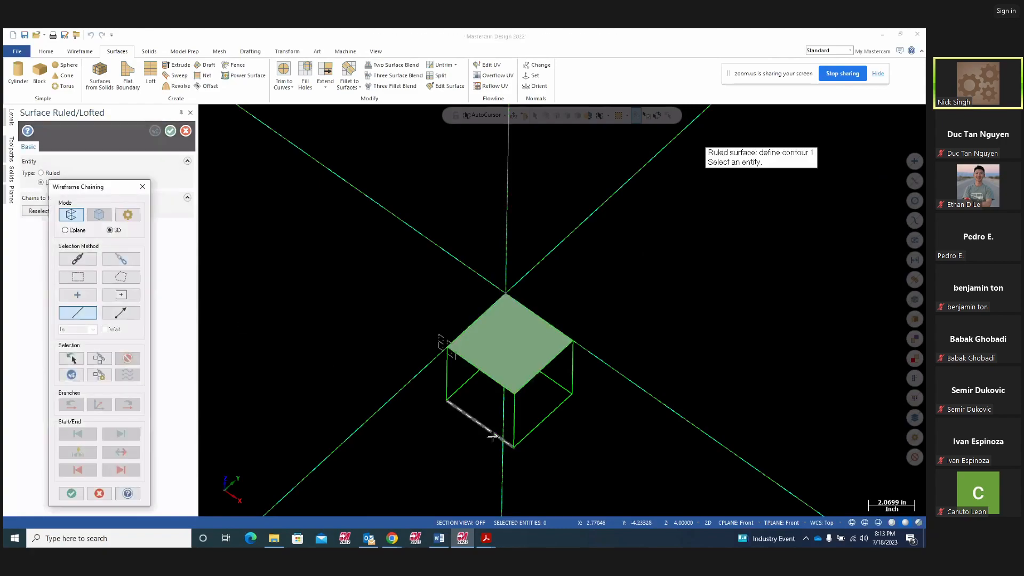
click(505, 391)
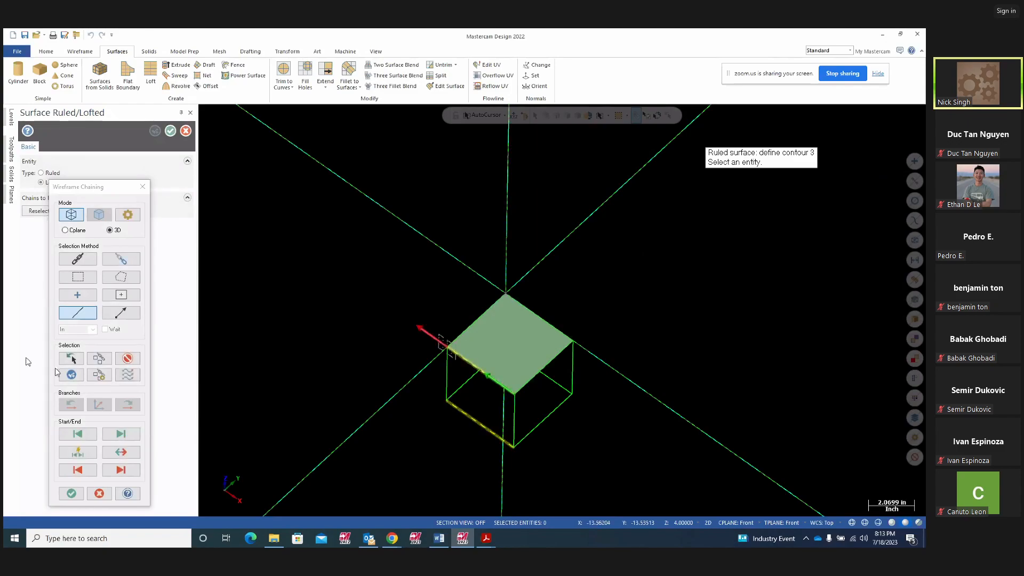
click(71, 493)
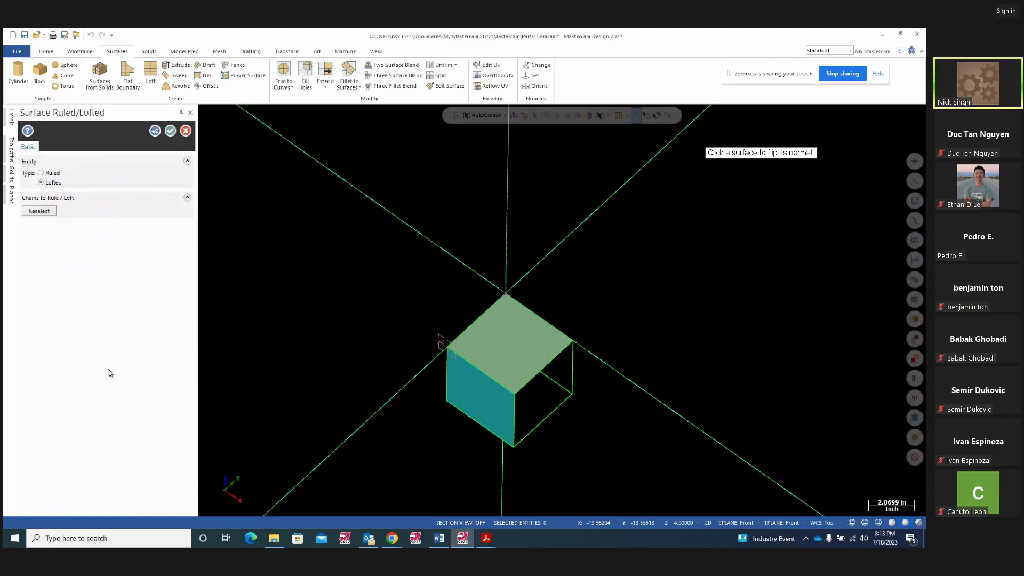
click(155, 131)
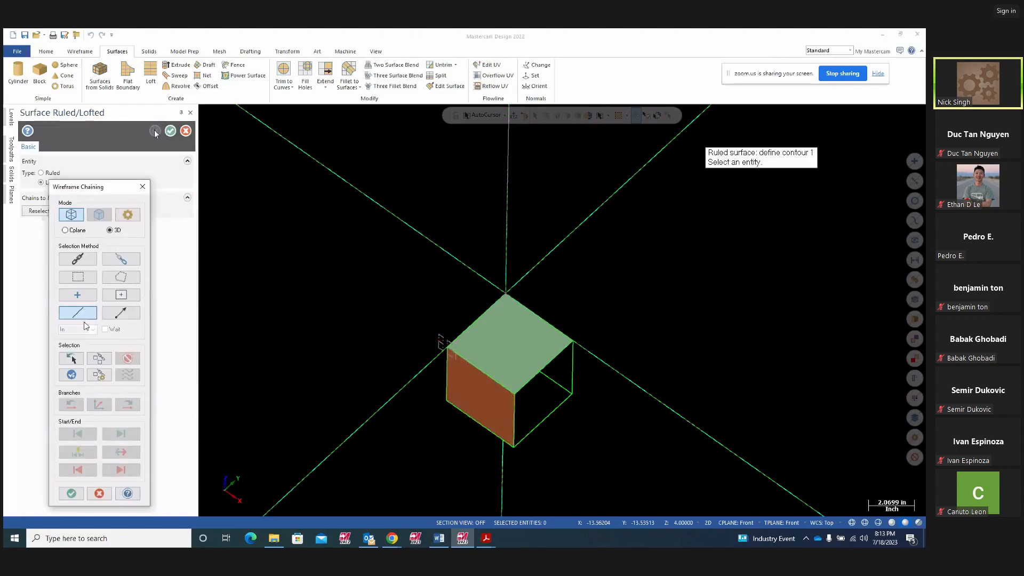
Loft a surface over the cube's right face, using its upper and lower edges as contours.
click(526, 437)
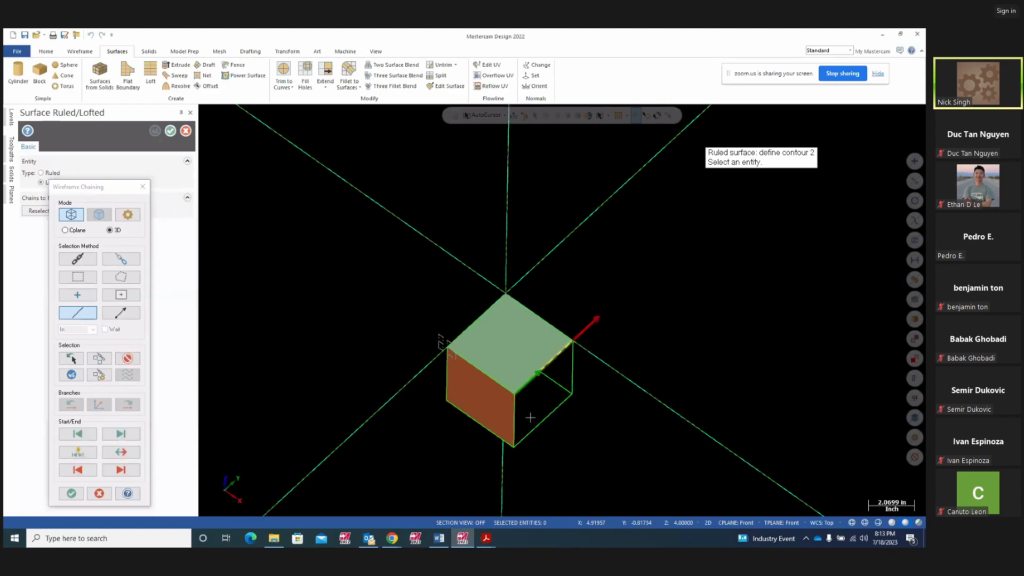
click(525, 437)
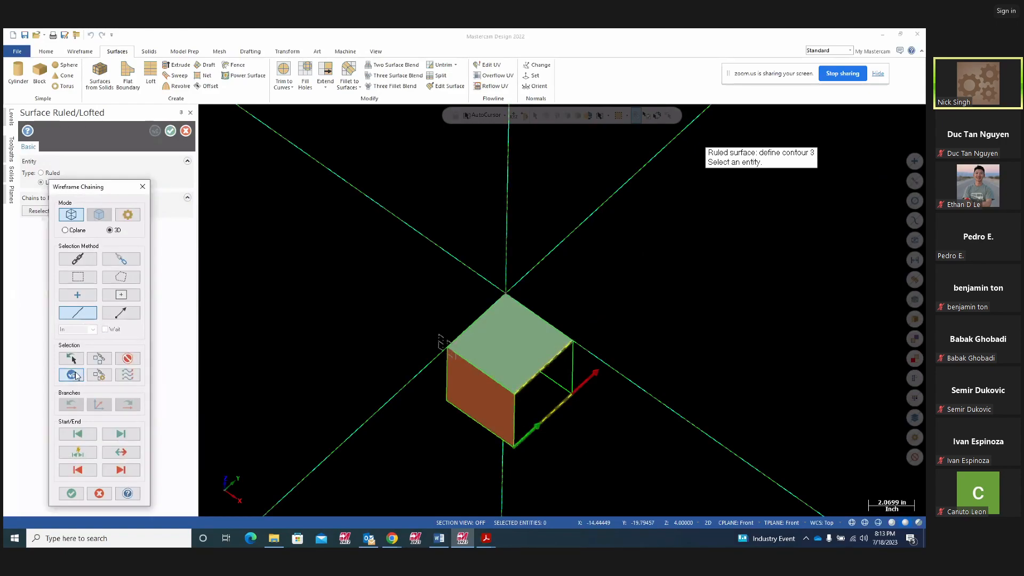
click(73, 494)
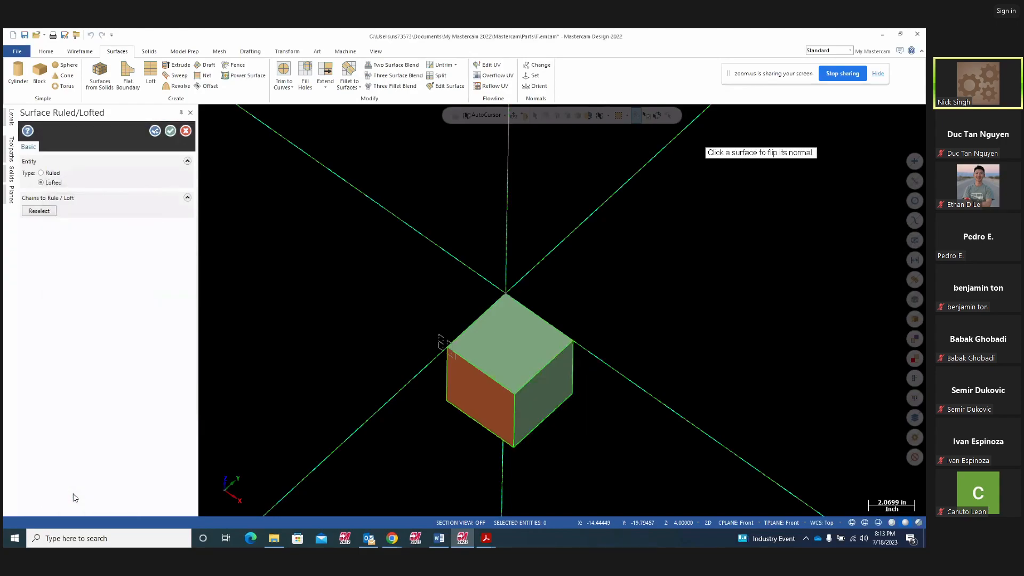
click(154, 132)
Loft the cube's left face between its upper and lower edges, and close the stray BitTorrent window.
middle_drag(343, 384, 461, 408)
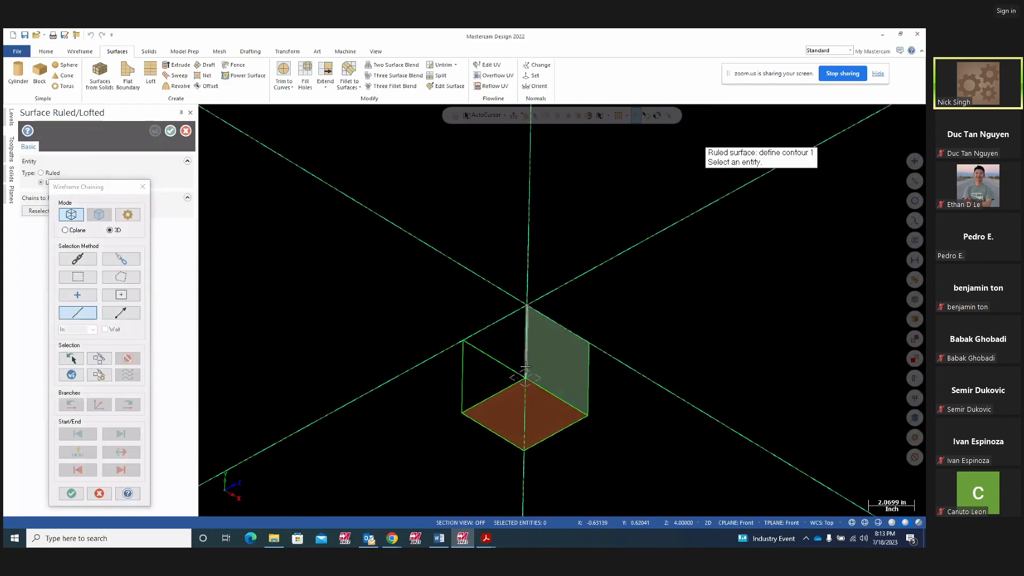
click(525, 368)
click(463, 384)
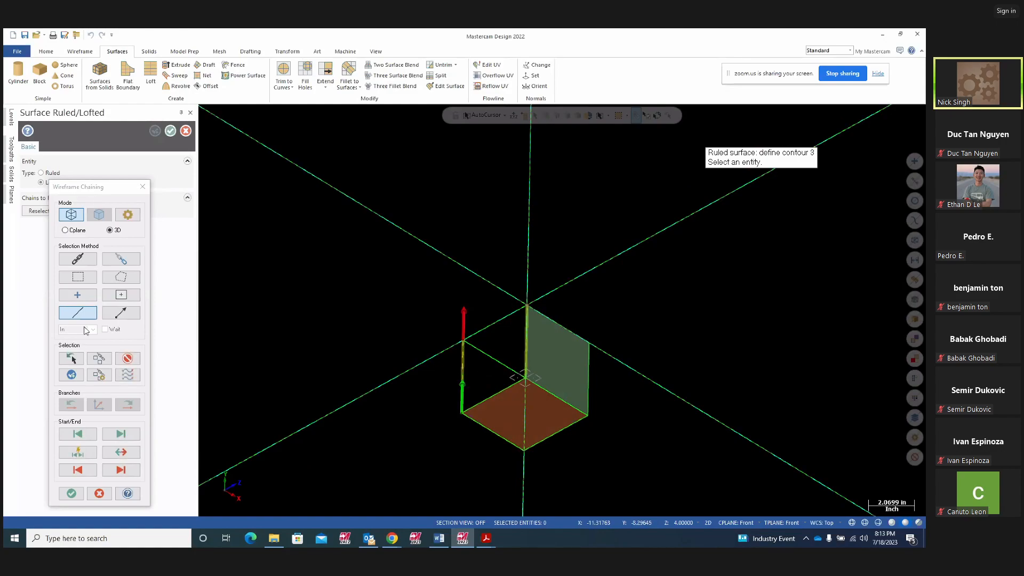
click(71, 375)
key(alt+Tab)
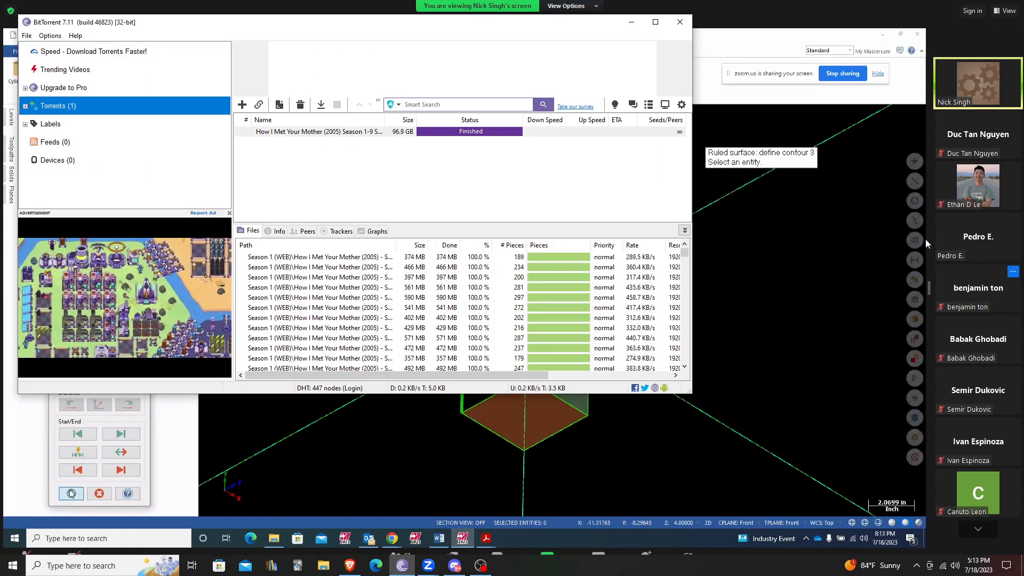
click(72, 493)
click(680, 22)
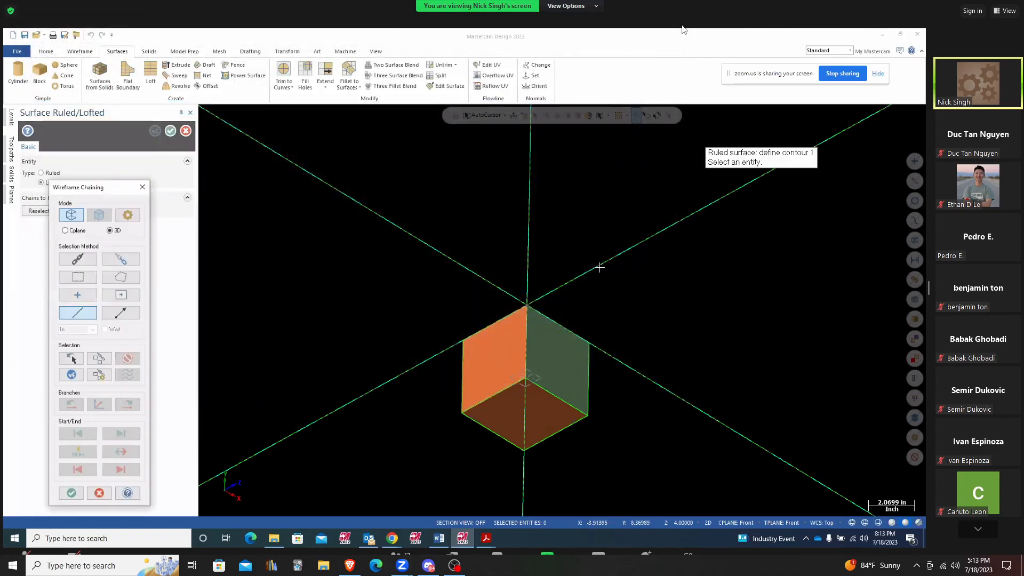
Loft a surface over the cube's back face between its two vertical edges.
middle_drag(569, 301, 575, 383)
click(523, 301)
click(586, 249)
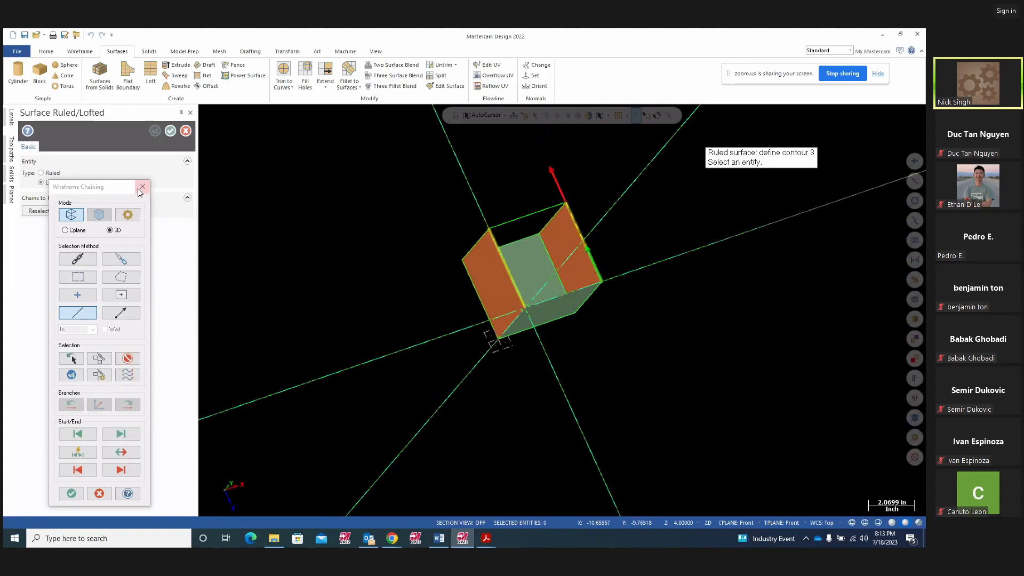
click(71, 377)
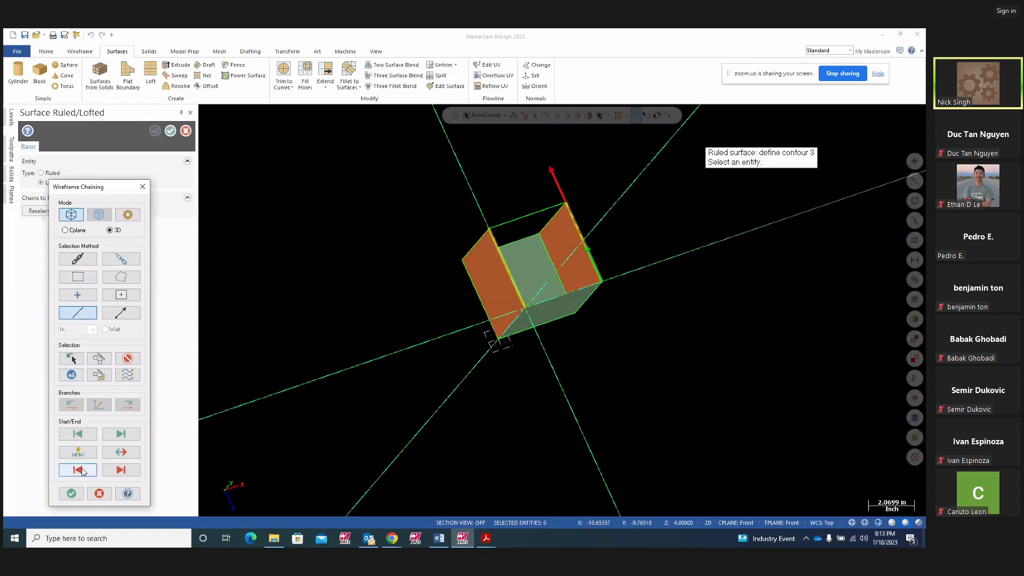
click(72, 492)
middle_drag(444, 283, 683, 269)
middle_drag(787, 288, 715, 342)
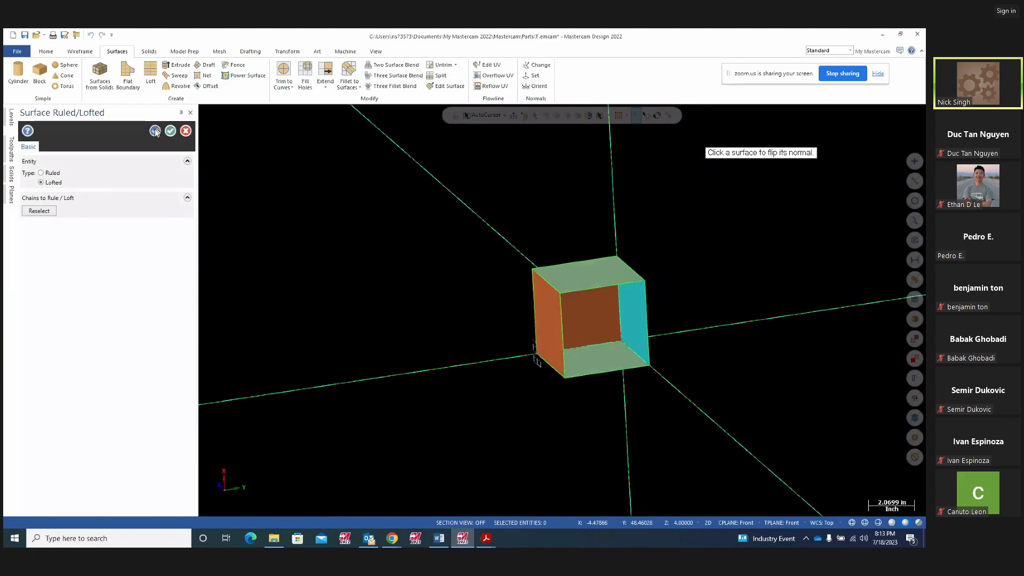
click(155, 131)
Loft the remaining open bottom face between two opposite edges and finish the lofted surface command.
middle_drag(238, 206, 320, 272)
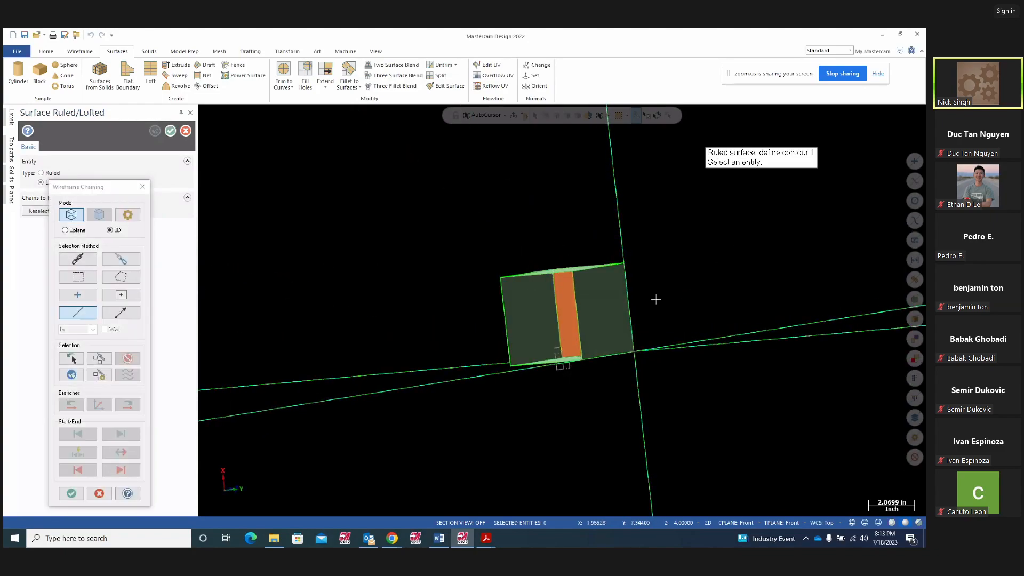
scroll(656, 297, down, 1)
middle_drag(594, 295, 587, 320)
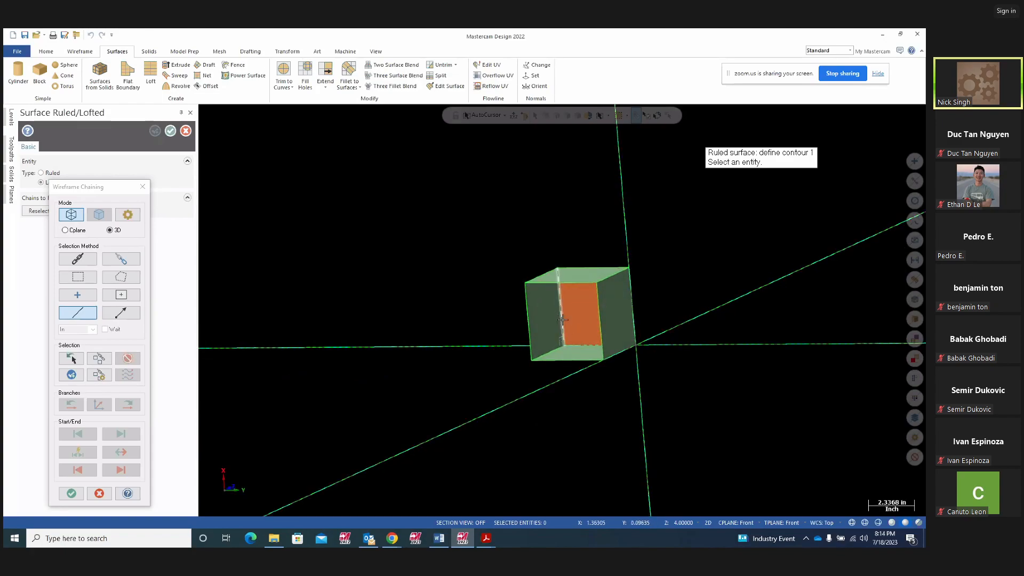
middle_drag(562, 328, 552, 326)
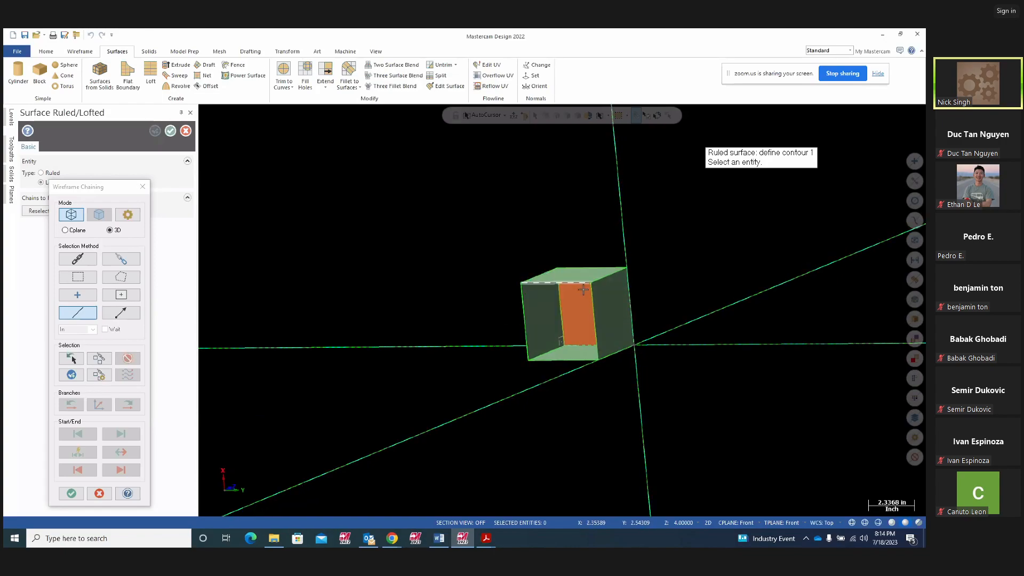
scroll(581, 292, up, 3)
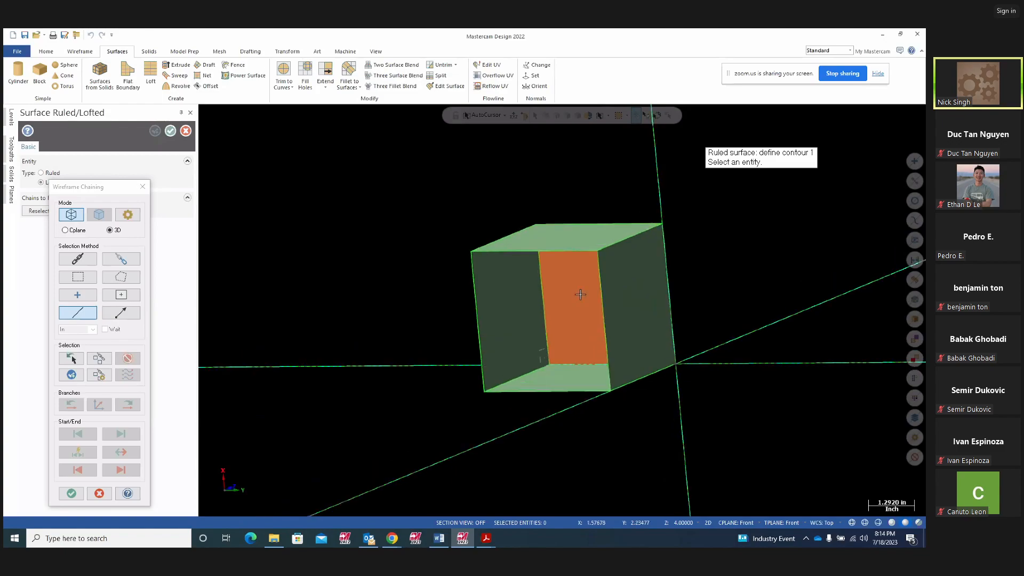
scroll(565, 309, up, 1)
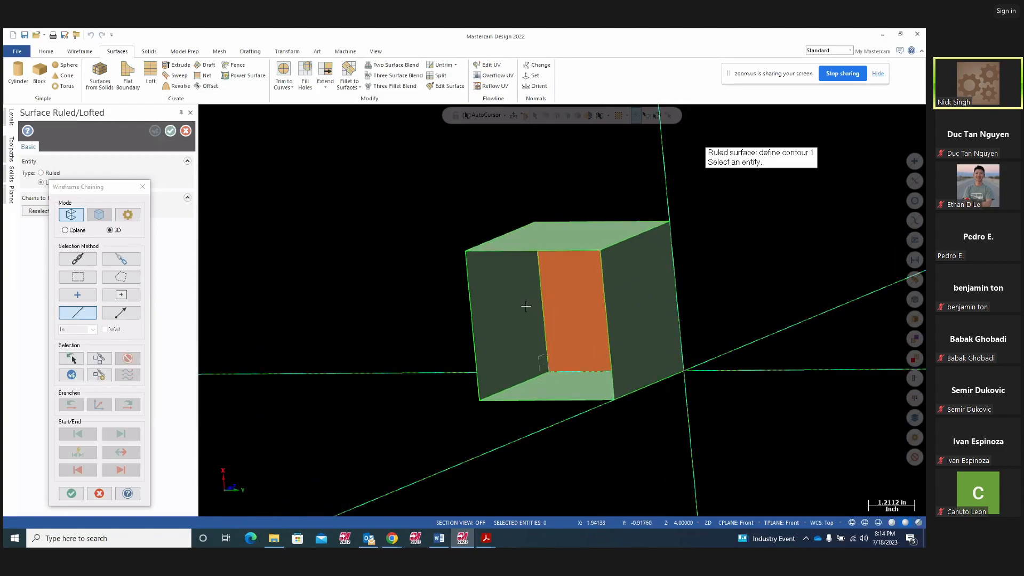
middle_drag(526, 305, 564, 288)
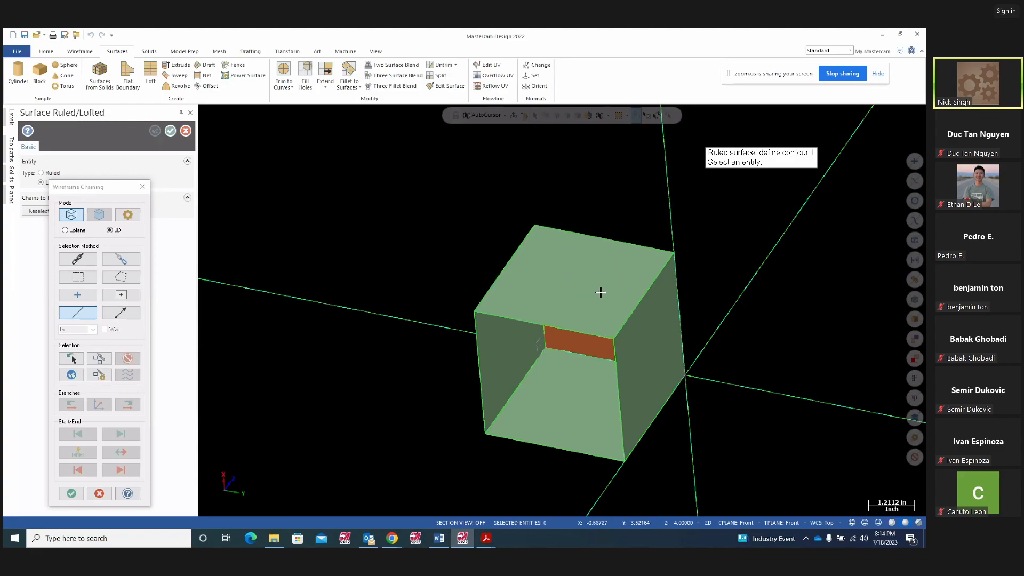
middle_drag(599, 289, 512, 340)
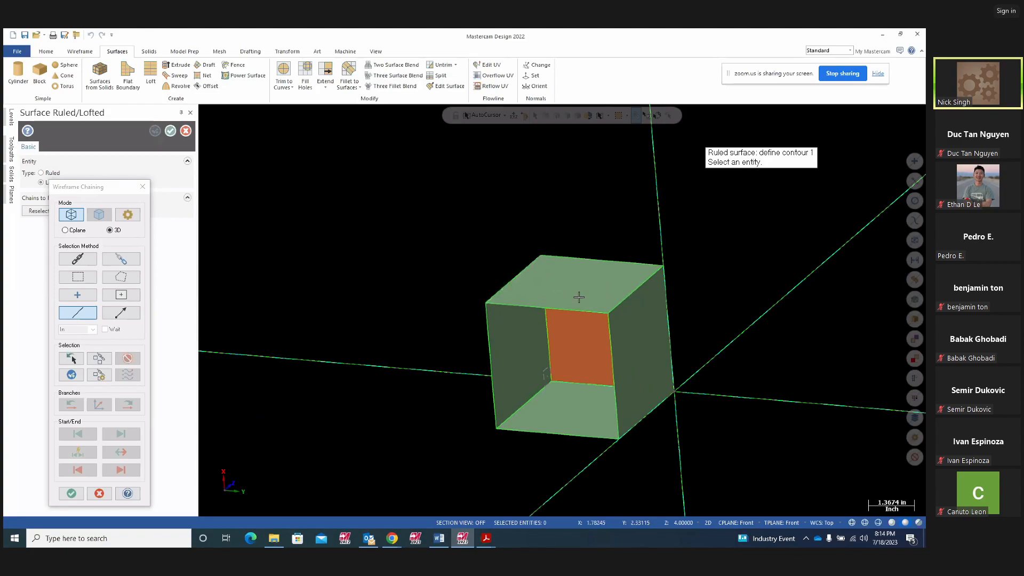
mouse_move(586, 297)
middle_down()
mouse_move(581, 279)
mouse_move(572, 291)
middle_up()
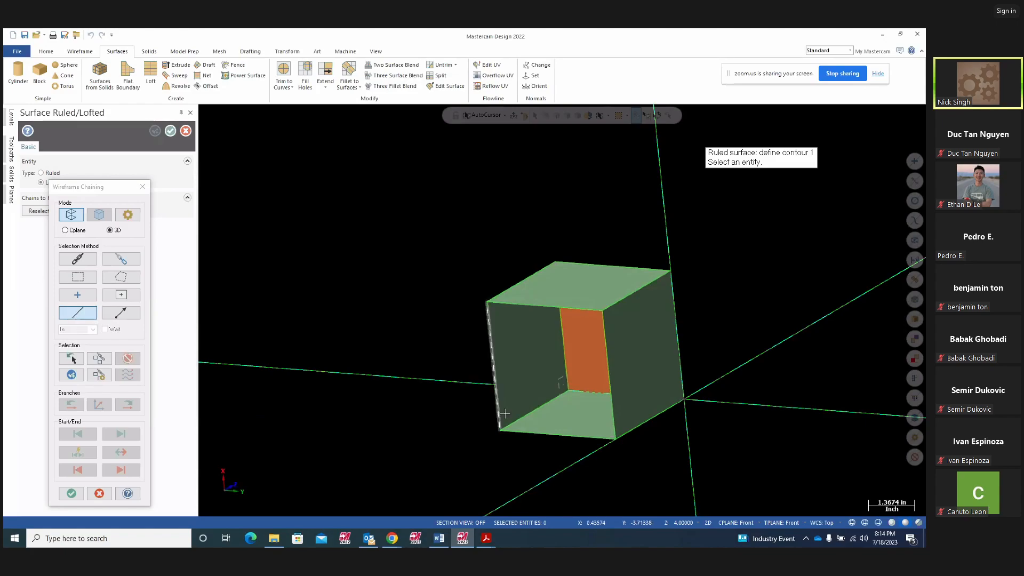
click(584, 436)
click(578, 309)
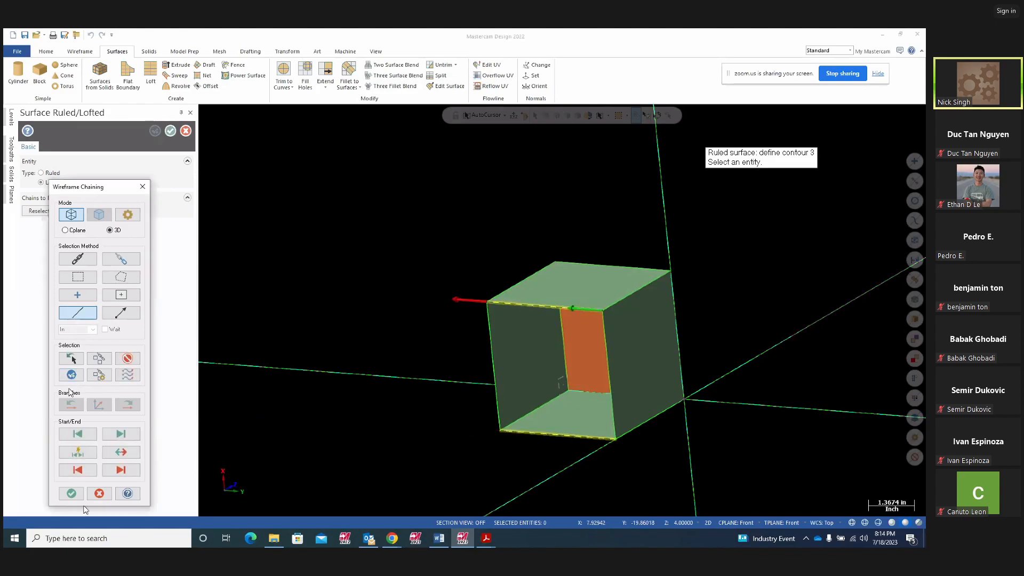
click(71, 493)
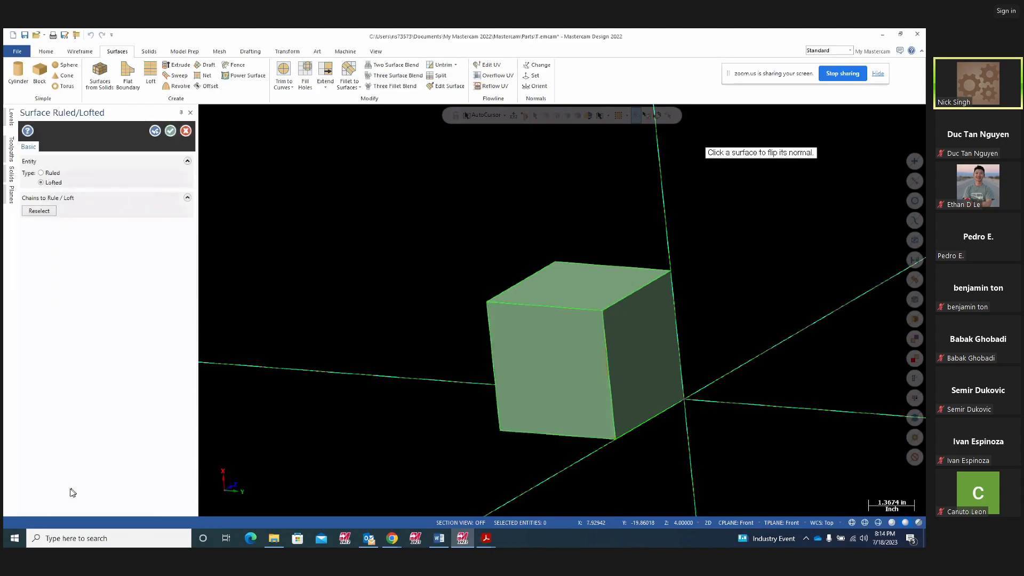
click(170, 131)
Inspect the surfaced cube from several sides, toggle surface shading off and on, and return to the isometric view.
middle_drag(633, 369, 635, 275)
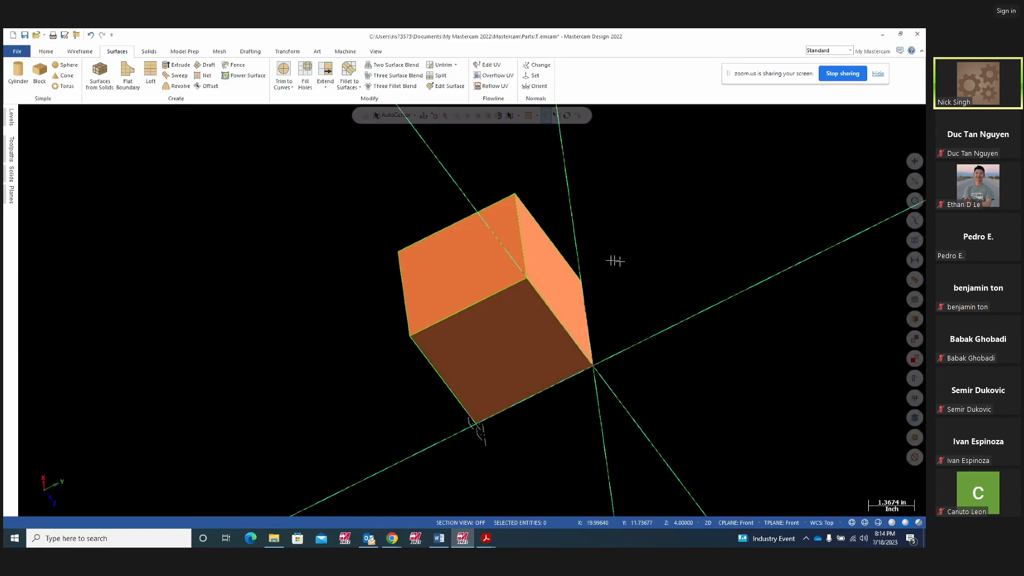
key(alt+s)
middle_drag(634, 261, 534, 324)
middle_drag(720, 292, 770, 293)
key(alt+s)
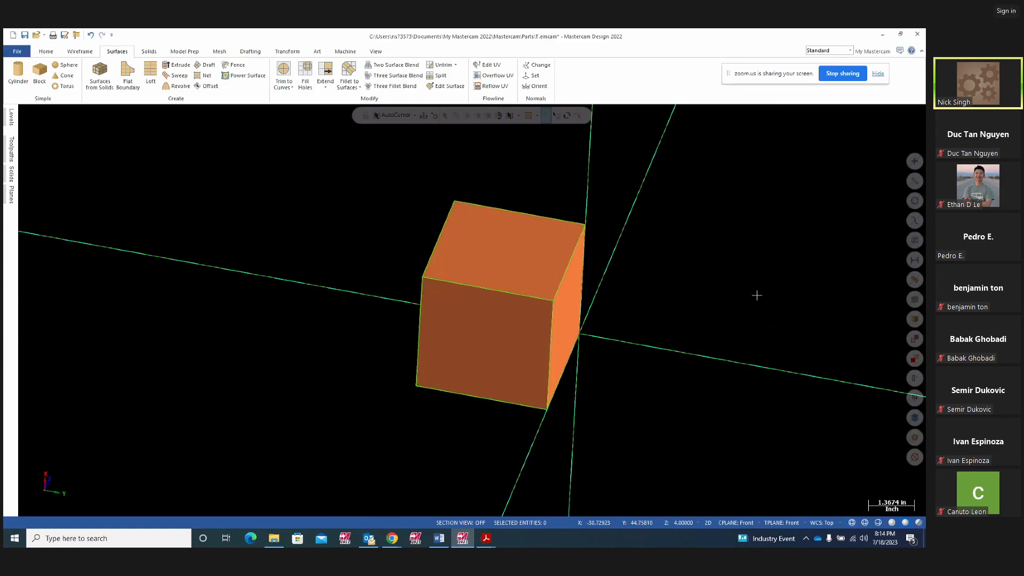
right_click(672, 306)
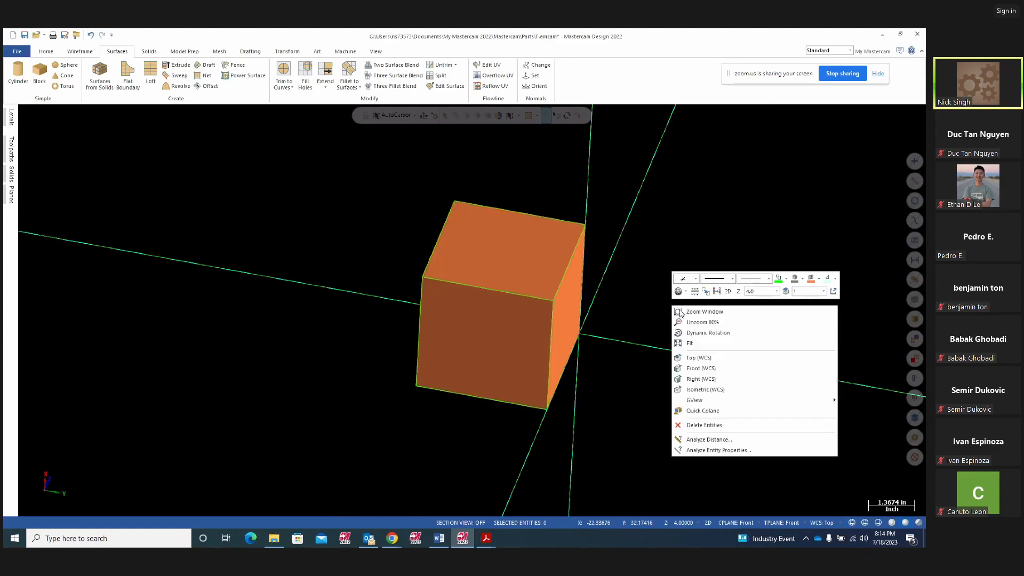
click(695, 390)
Inspect the lofted cube from above, below and the sides by rotating it.
middle_drag(571, 422, 402, 350)
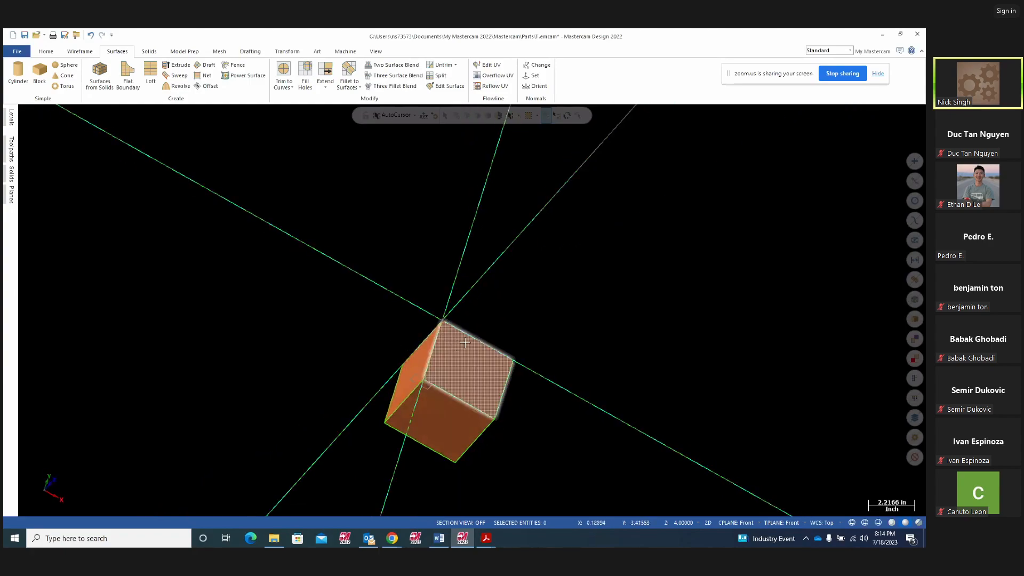
middle_drag(455, 417, 469, 415)
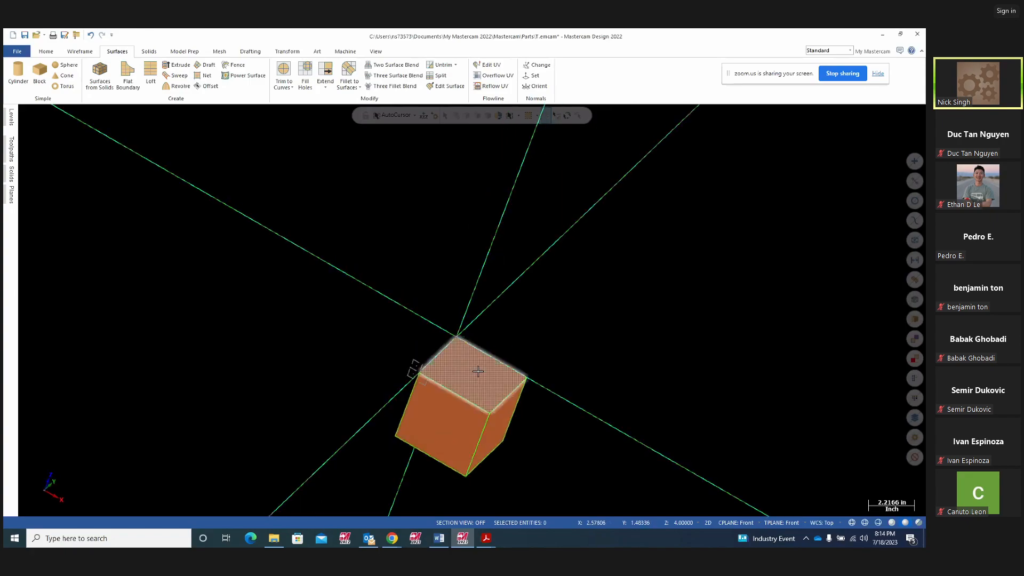
middle_drag(459, 359, 467, 323)
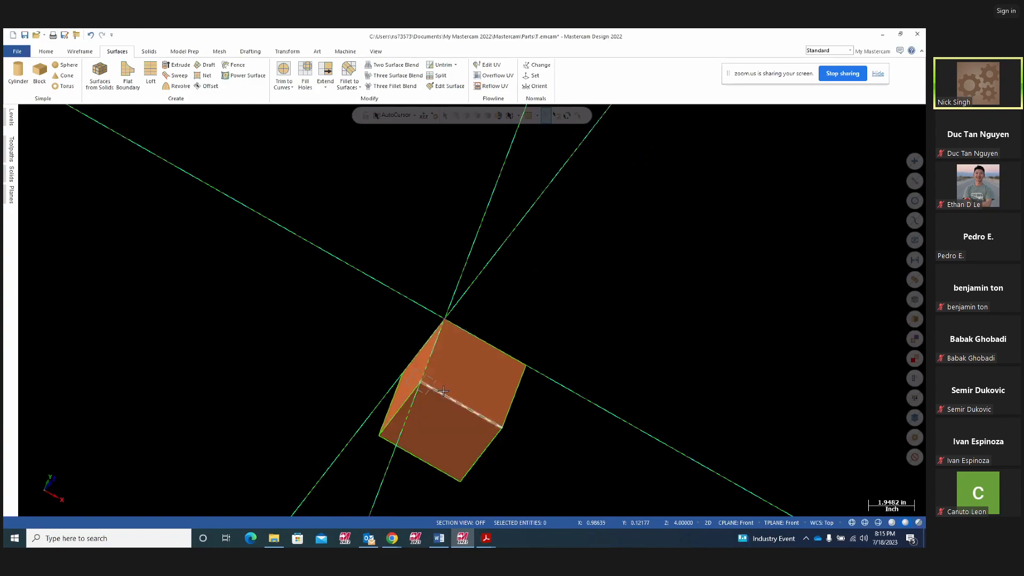
middle_drag(533, 381, 487, 355)
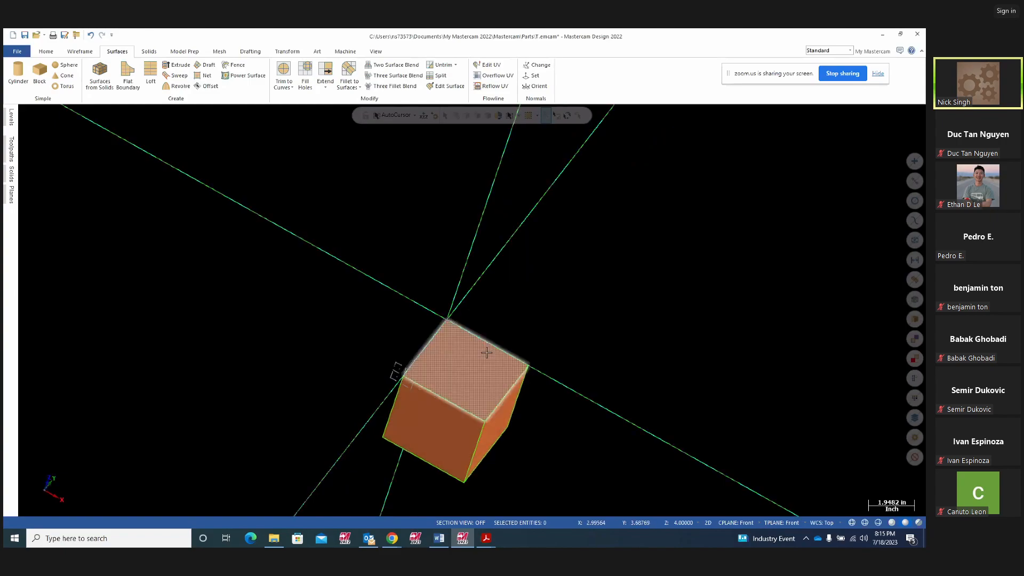
middle_drag(590, 334, 552, 312)
right_click(558, 313)
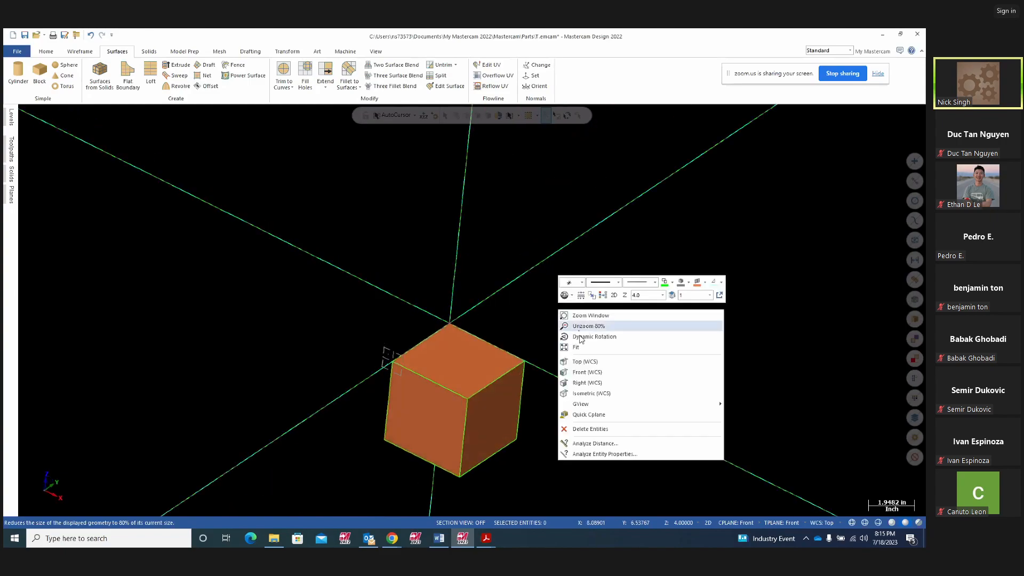
click(498, 315)
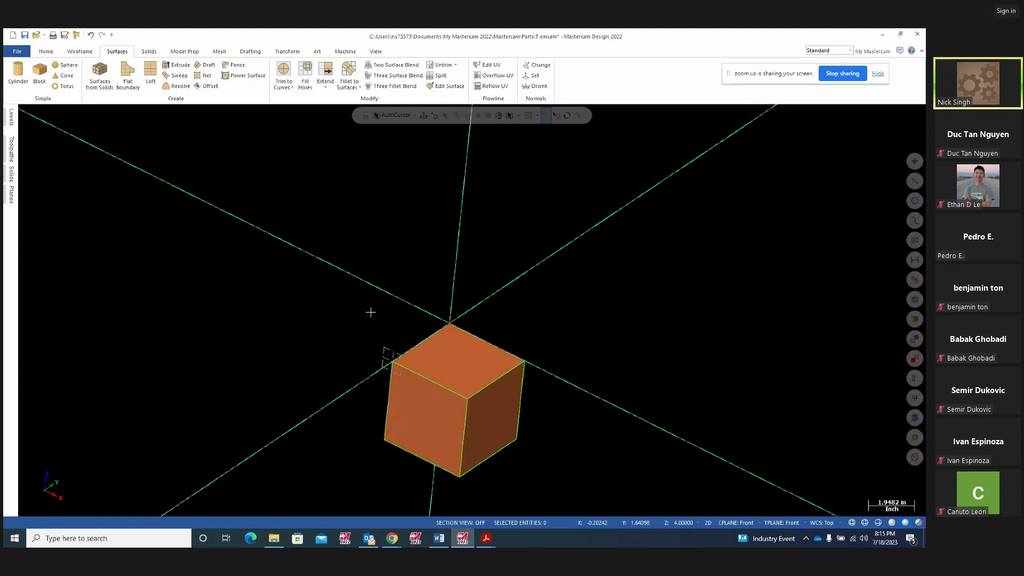
Start a new part file without saving the changes to the surfaced cube.
click(20, 51)
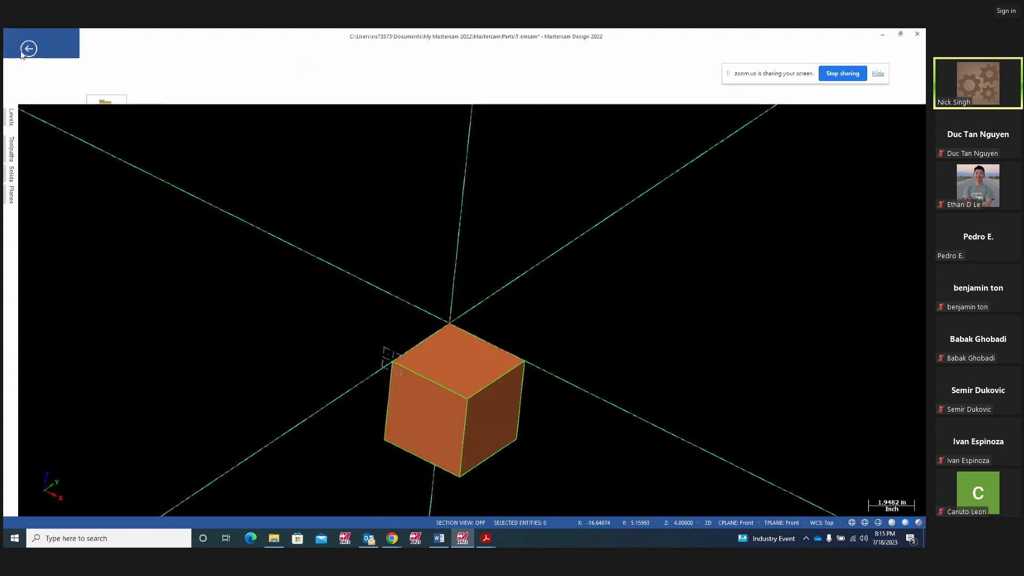
click(26, 89)
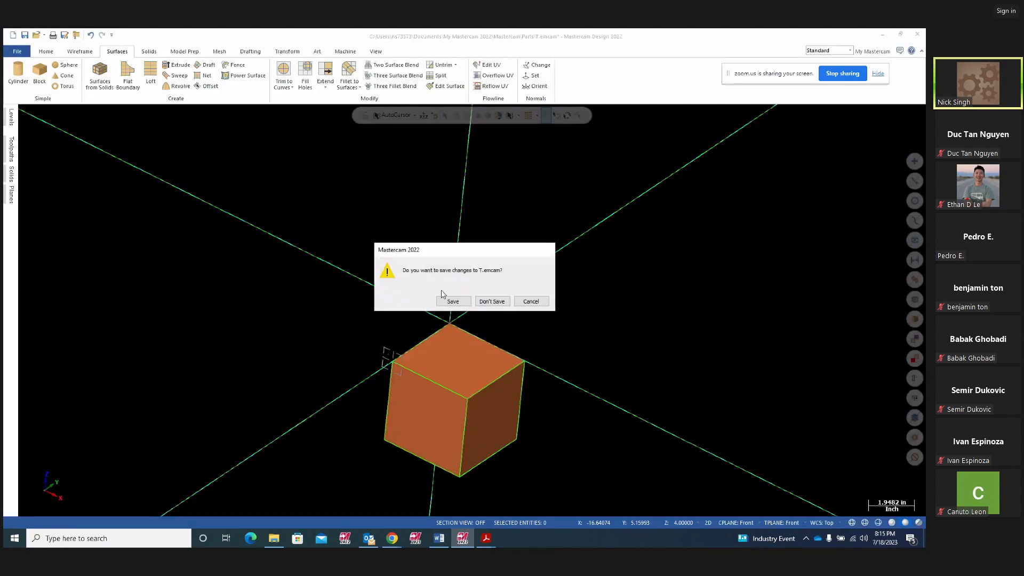
click(490, 302)
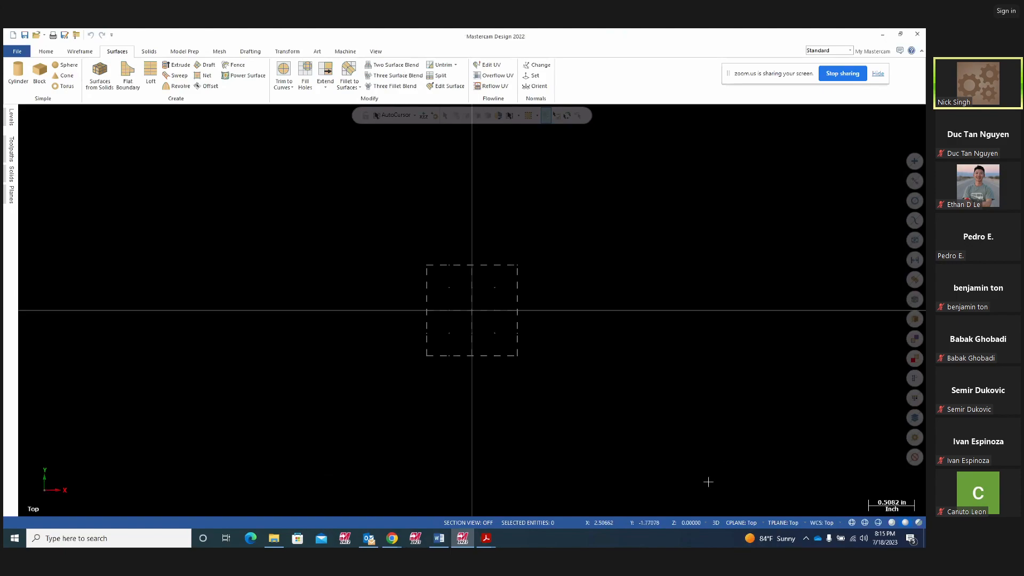
Switch the construction mode to 2D and set the Top (WCS) view.
click(716, 522)
middle_drag(672, 404, 354, 377)
right_click(354, 378)
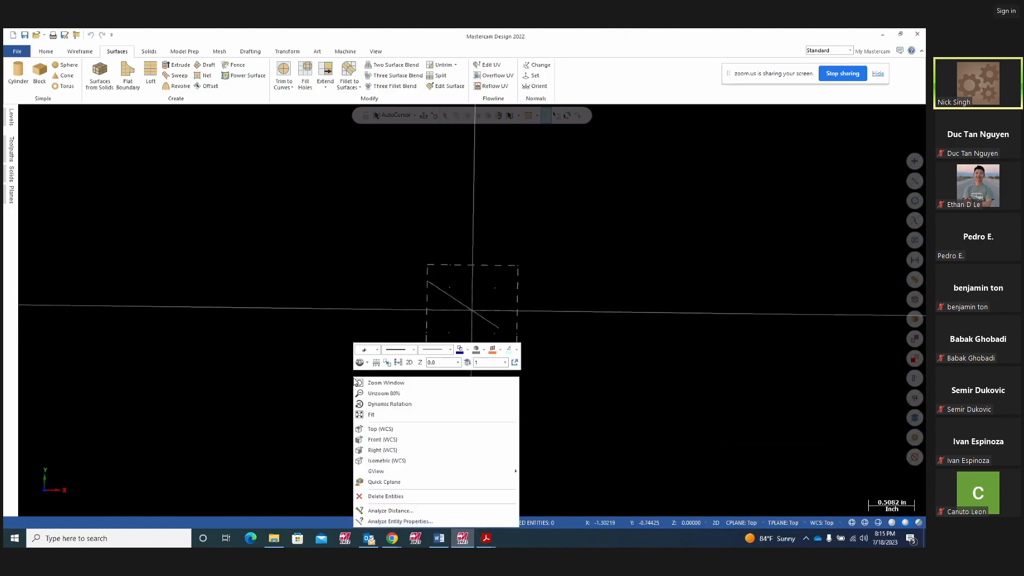
click(290, 322)
right_click(309, 283)
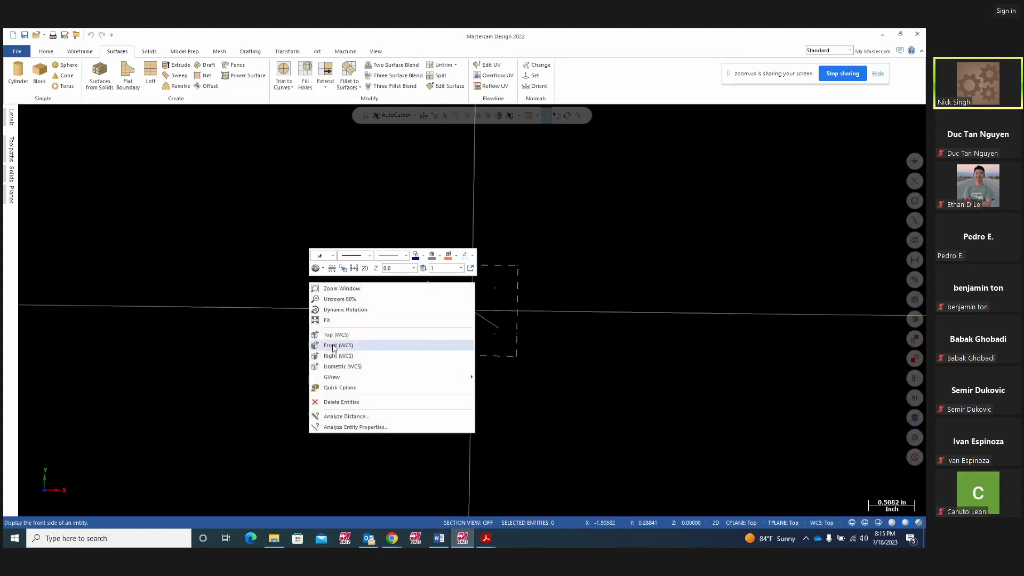
click(329, 335)
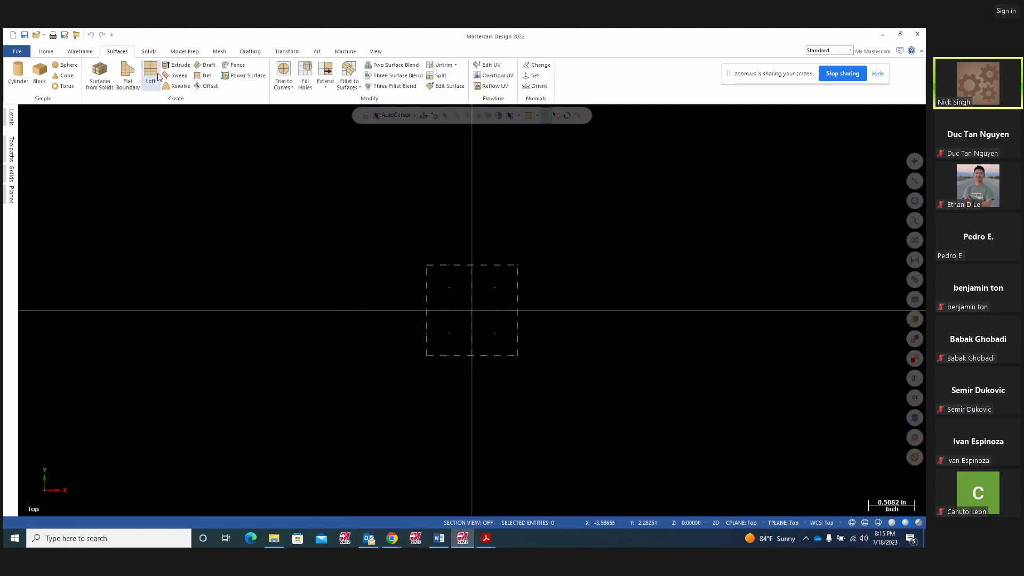
Draw a wireframe rectangle of about 3.9 by 3.2 inches in the Top plane, with its first corner at the origin.
click(79, 52)
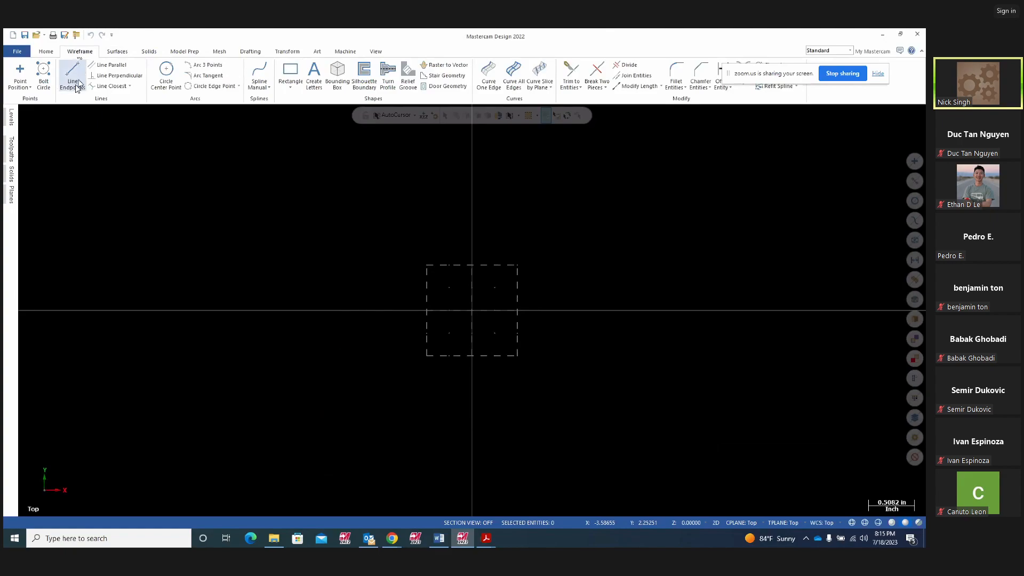
click(291, 89)
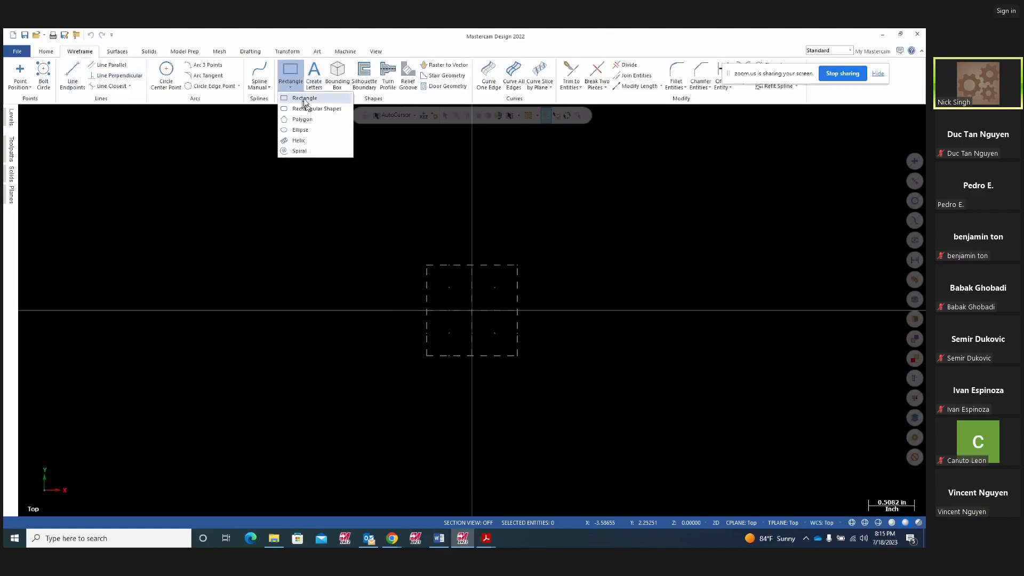
click(303, 99)
scroll(315, 366, down, 1)
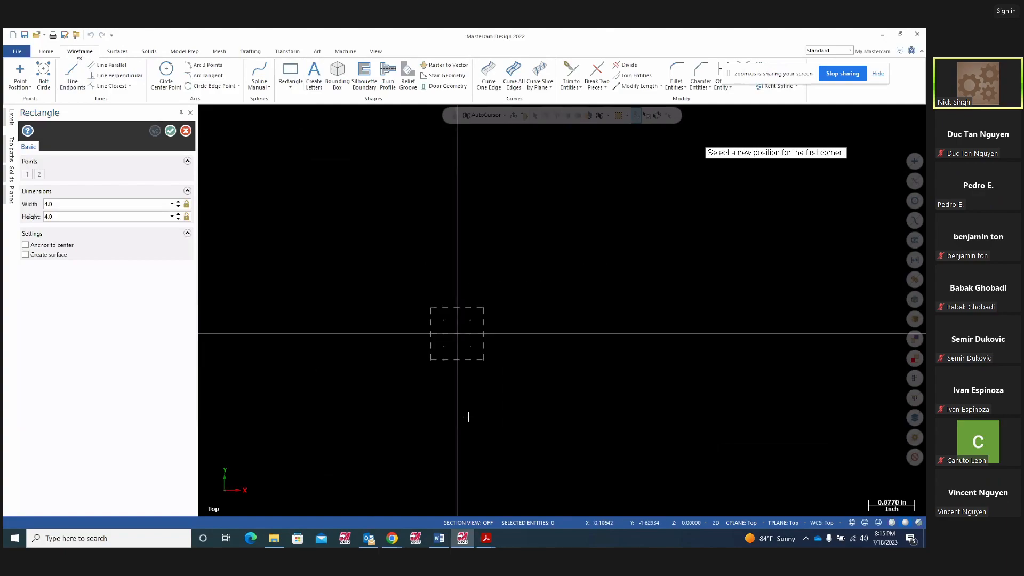
click(457, 334)
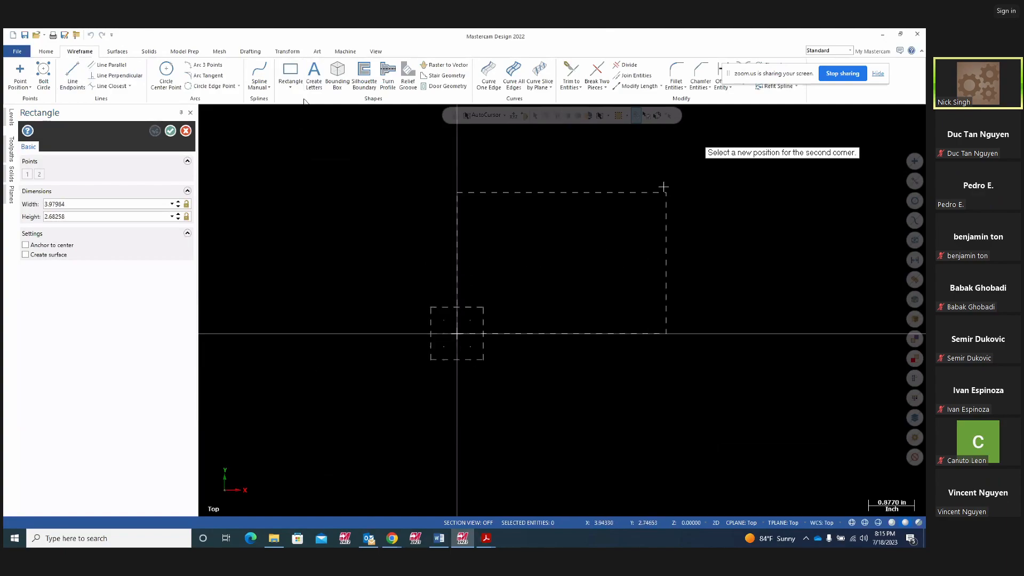
click(662, 167)
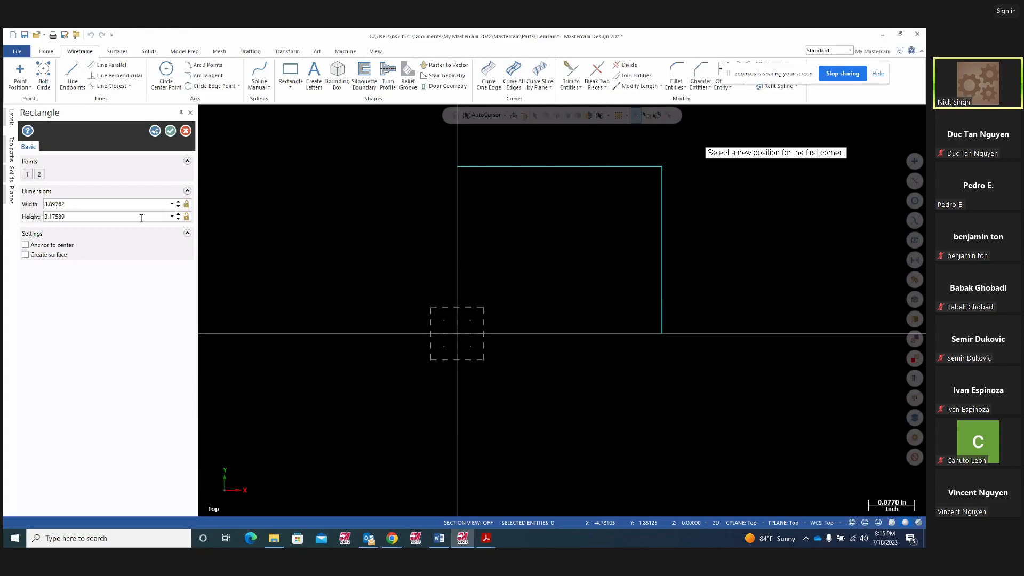
Set the rectangle's width and height to 4.0 inches and finish the Rectangle command.
double_click(66, 203)
text(4.0)
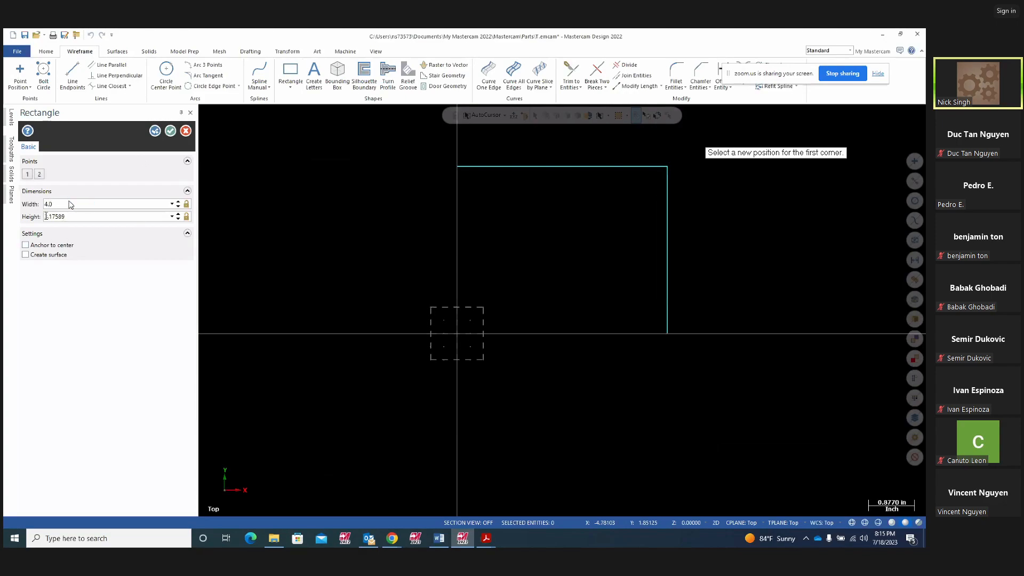
click(74, 216)
text(4.0)
key(Return)
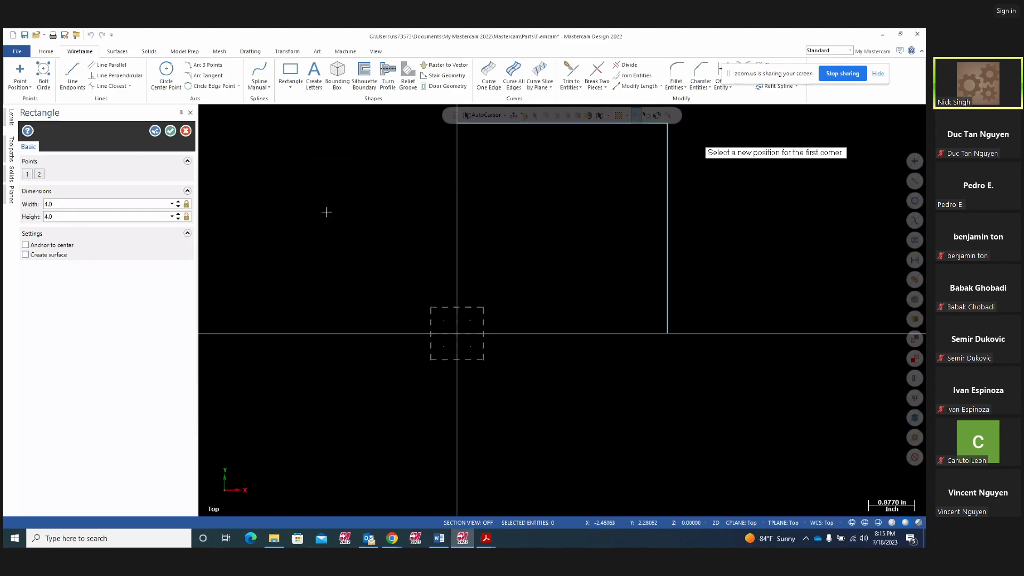
click(154, 130)
click(170, 131)
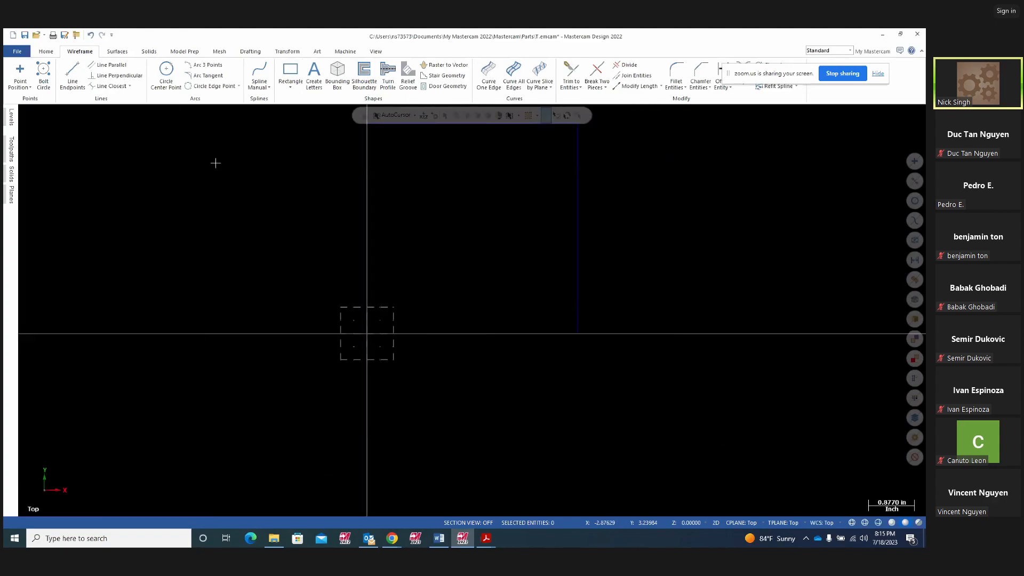
Hide the axes and change the color of the square's four lines to green.
key(F9)
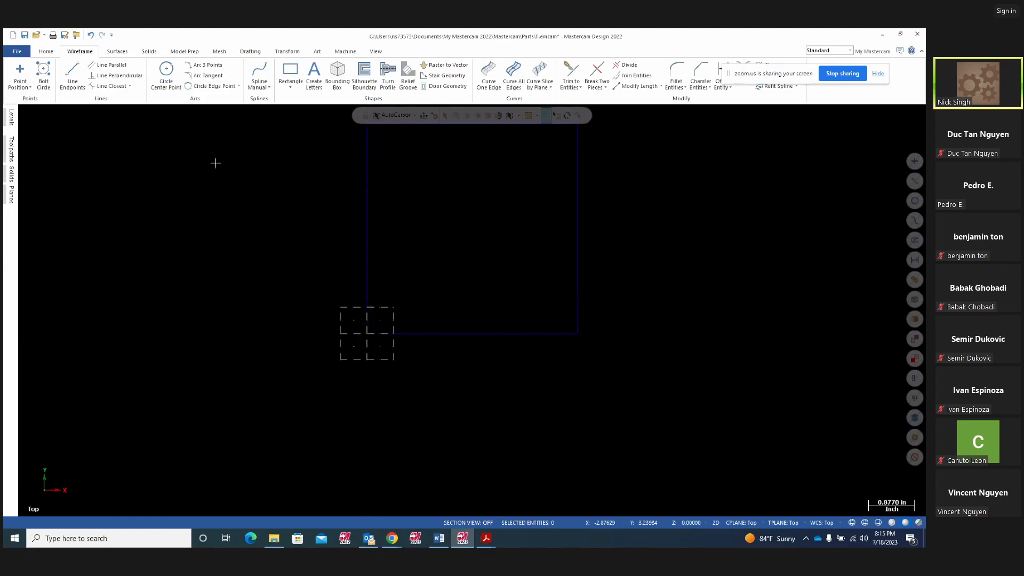
scroll(277, 300, down, 4)
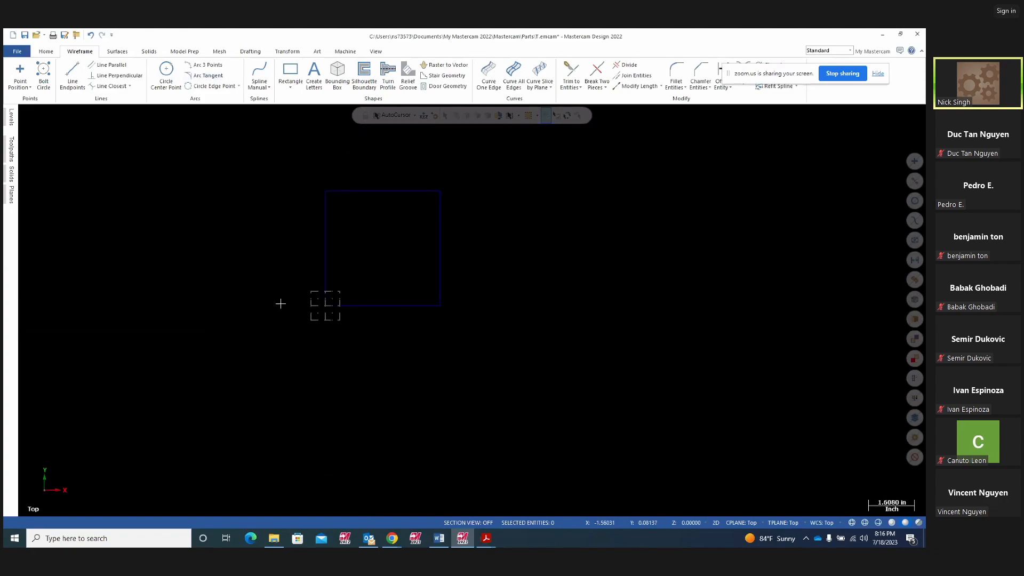
drag(263, 198, 467, 371)
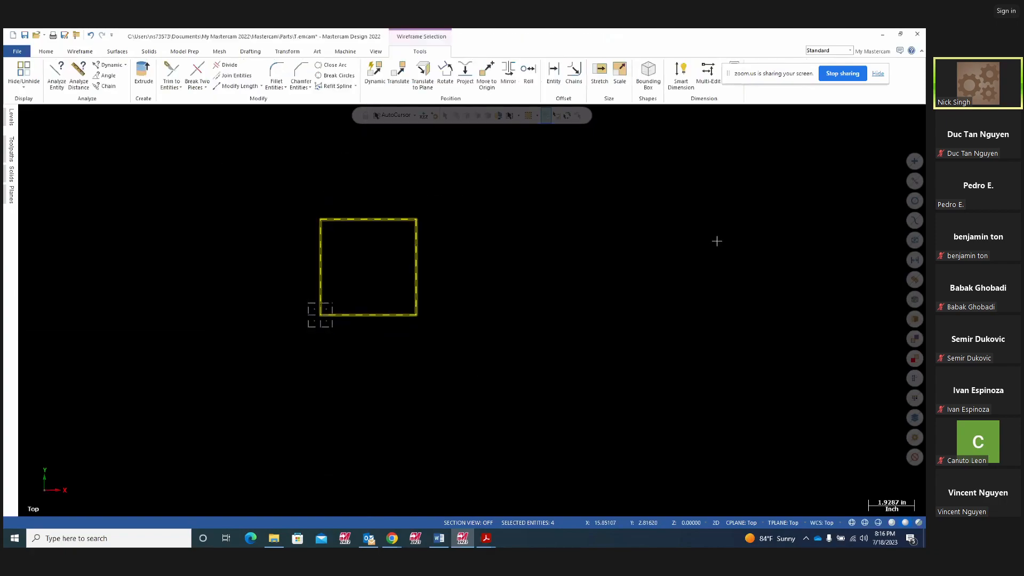
right_click(751, 188)
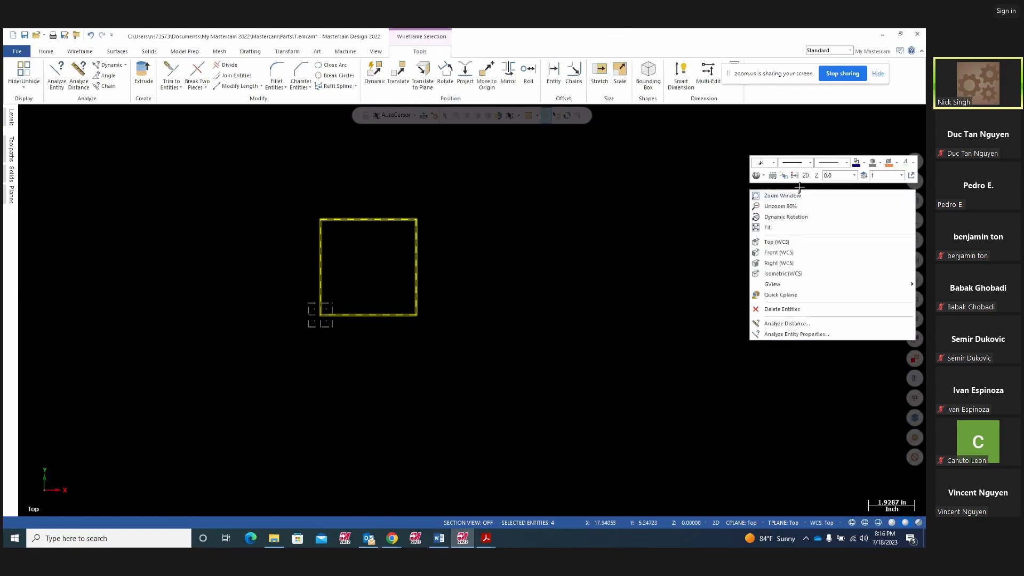
click(865, 162)
key(Escape)
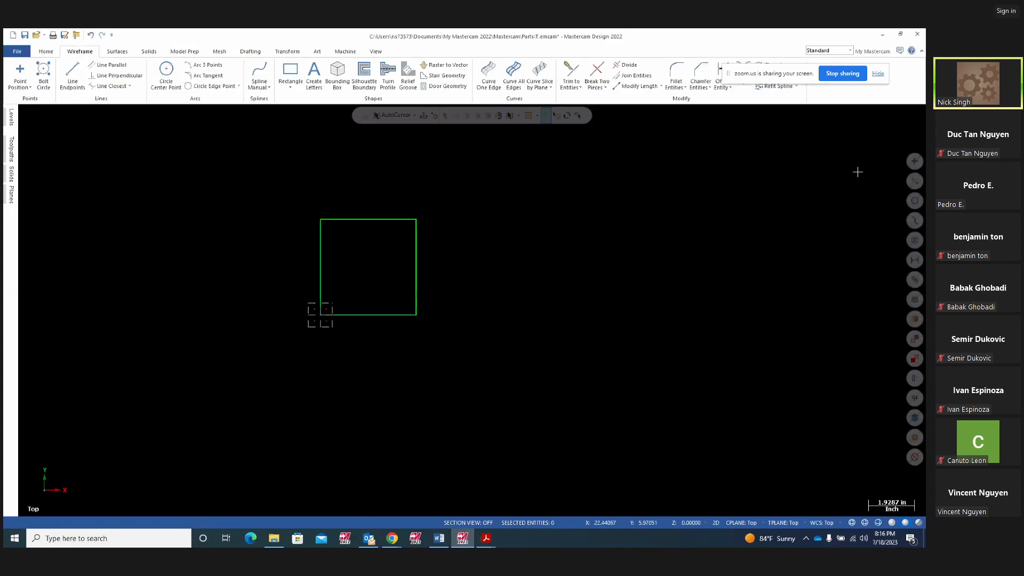
Set the default wireframe color to bright green with nothing selected.
right_click(813, 163)
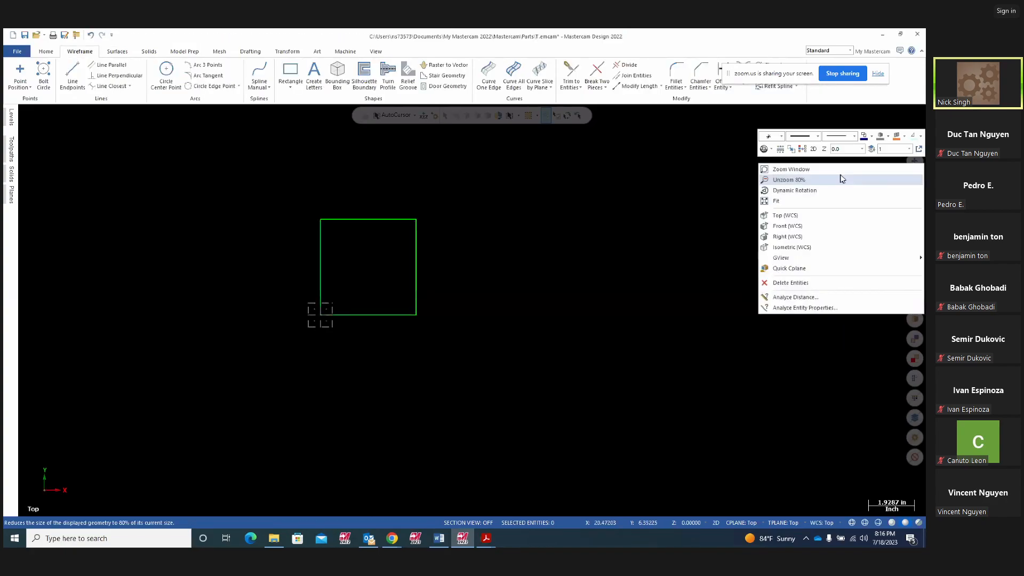
click(872, 138)
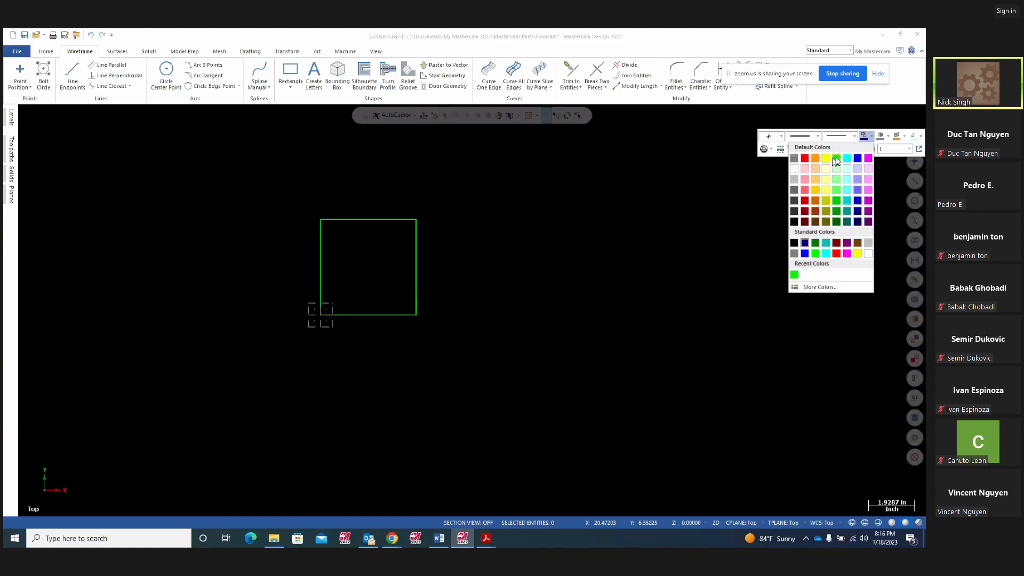
click(836, 159)
scroll(185, 212, up, 3)
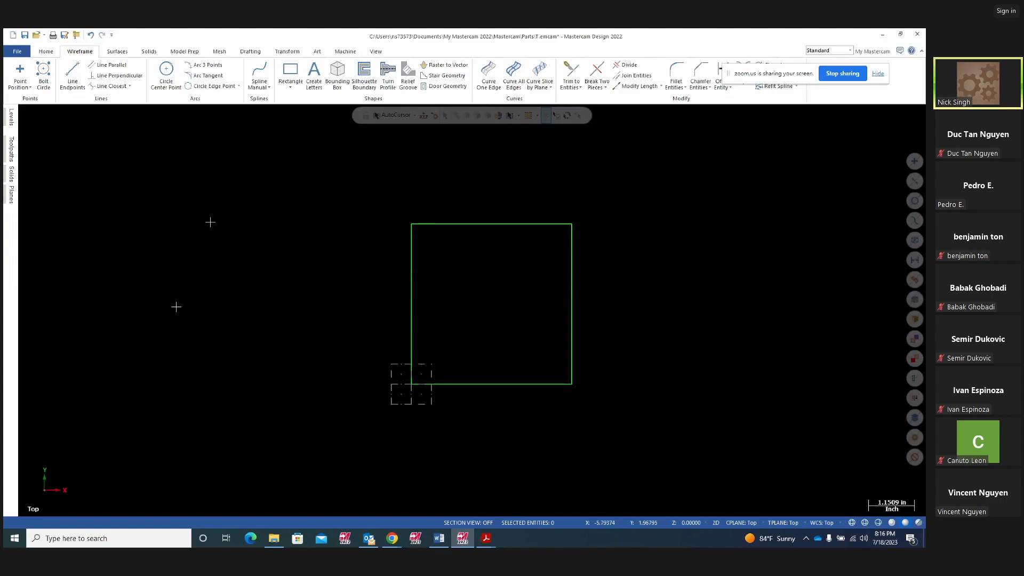
Start a solid extrusion in the isometric view and select the complete outline of the green square as its chain.
right_click(225, 345)
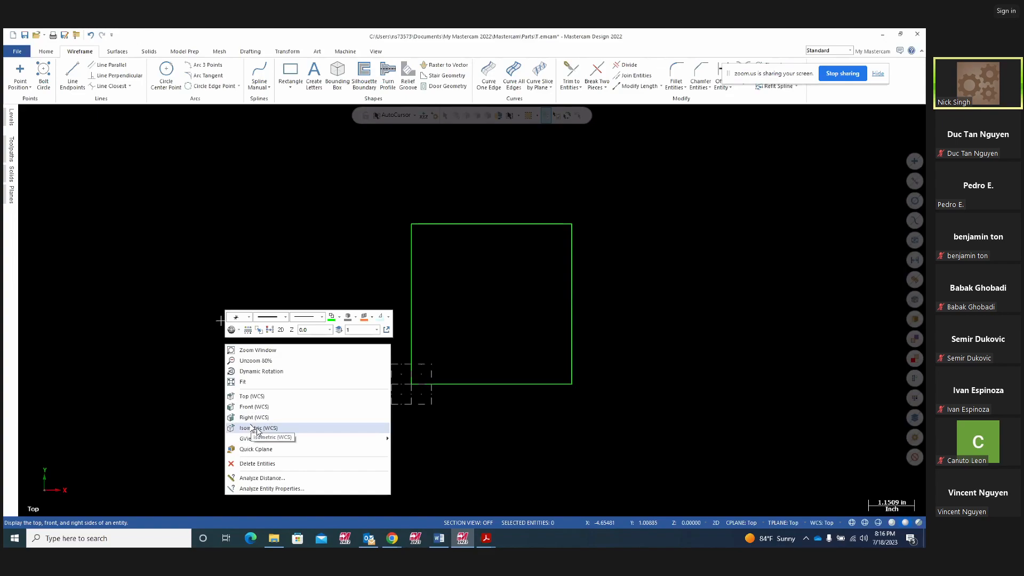
click(257, 428)
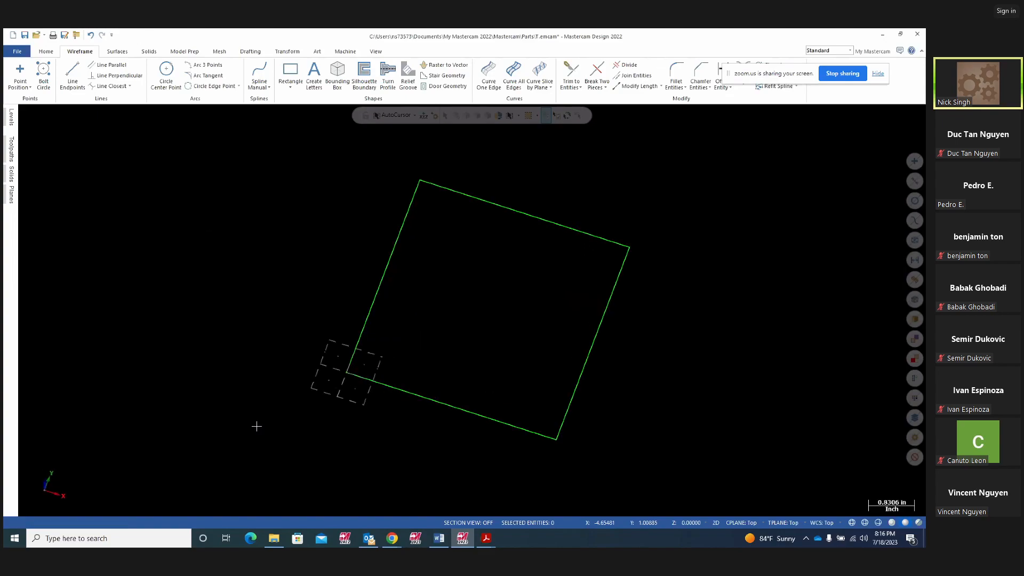
scroll(404, 327, down, 5)
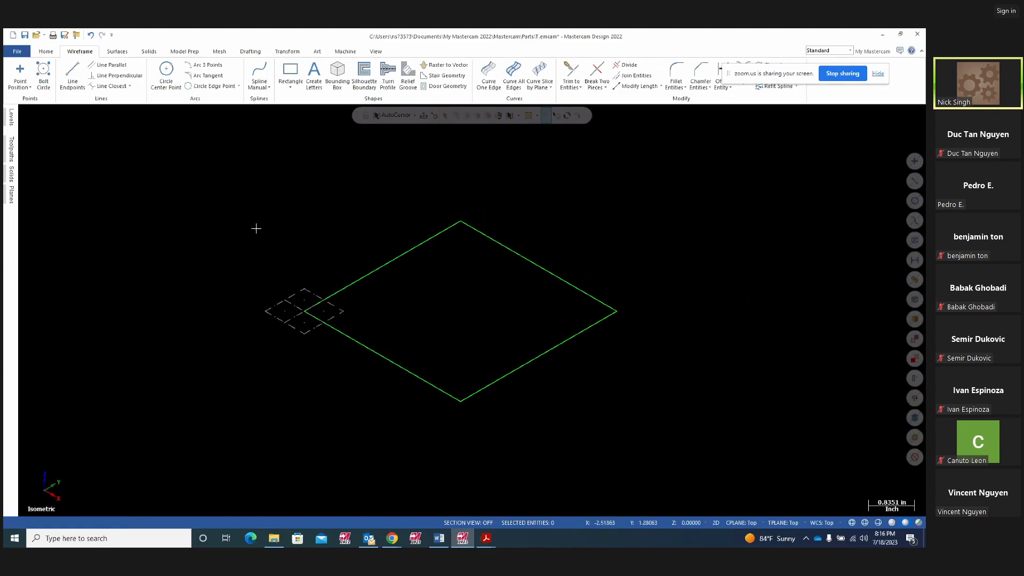
scroll(438, 385, down, 1)
scroll(303, 213, up, 2)
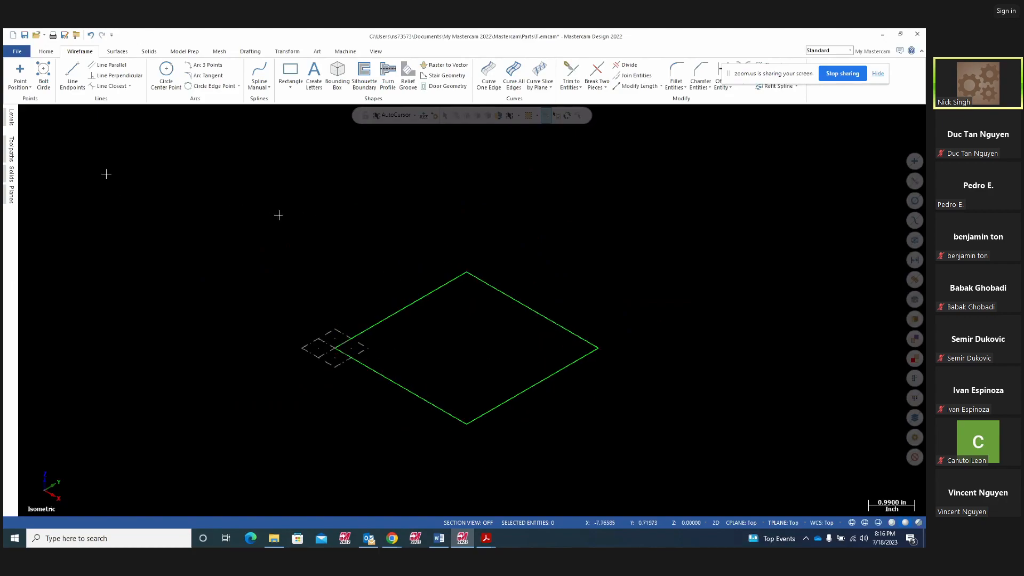
click(149, 52)
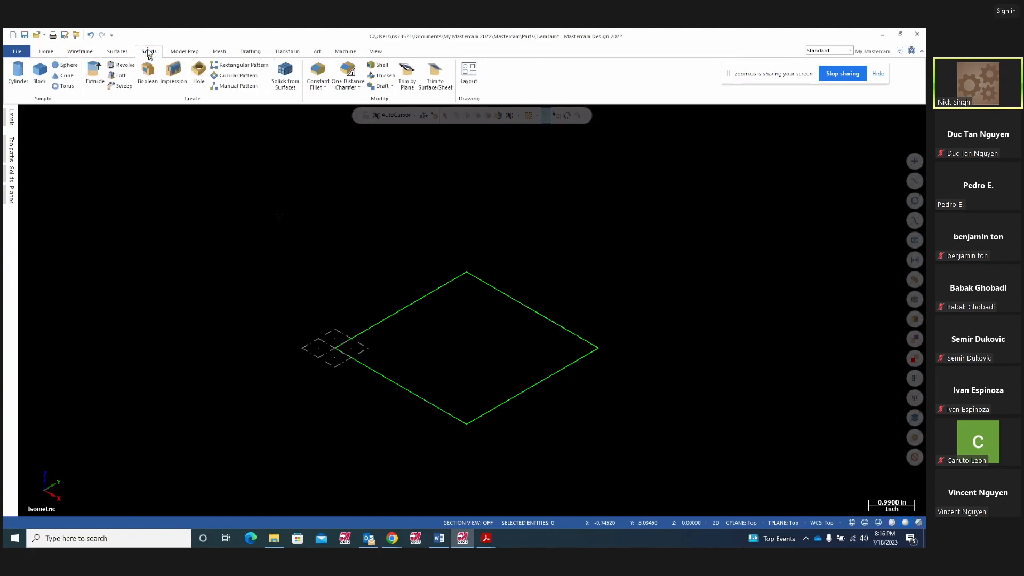
click(97, 80)
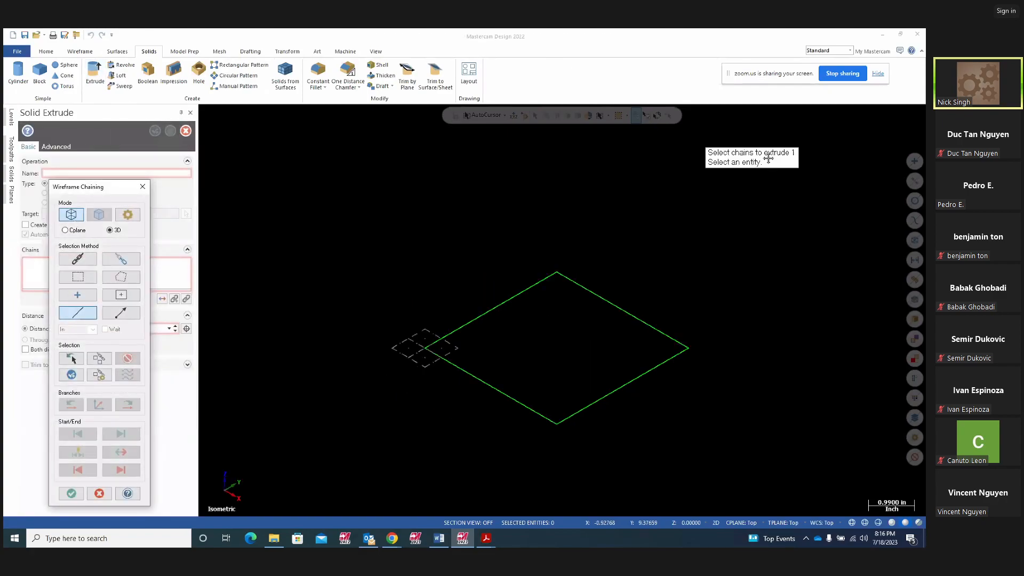
click(83, 260)
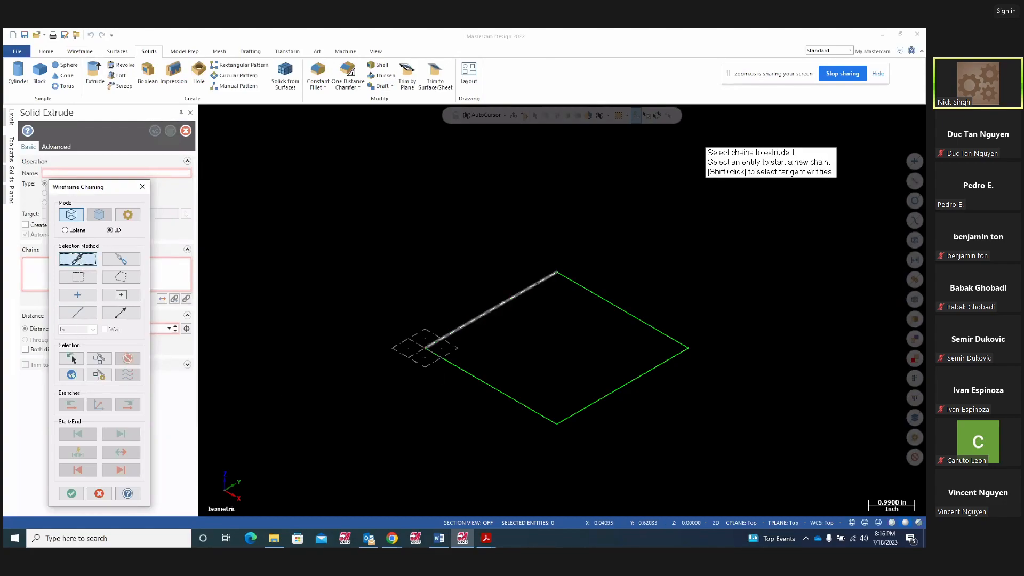
click(447, 335)
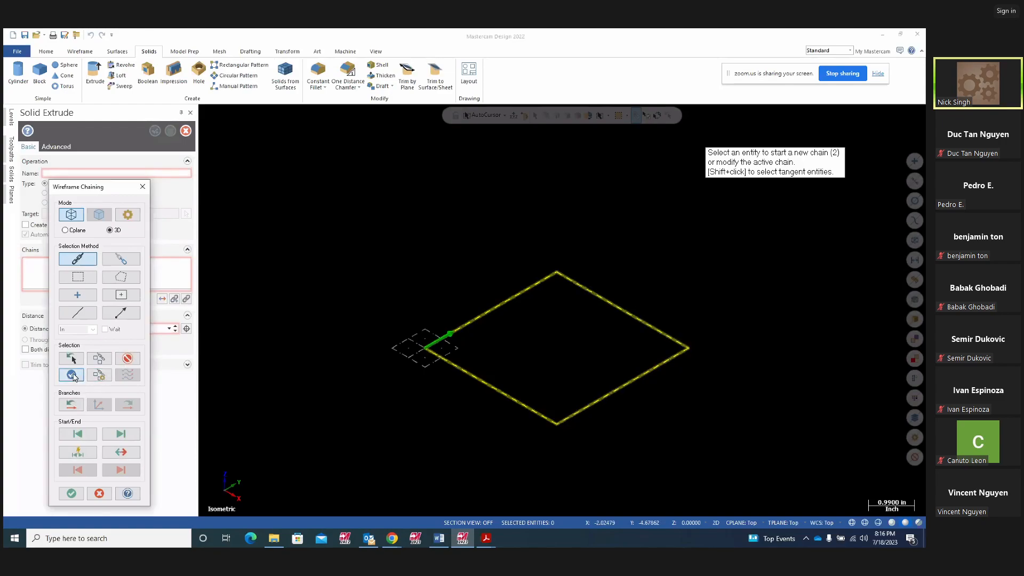
click(71, 493)
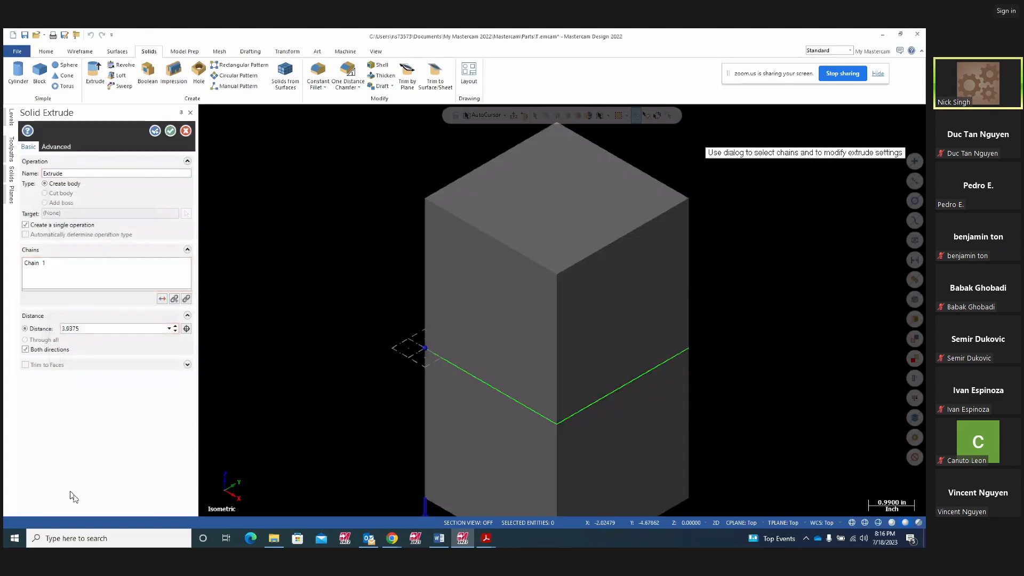
Turn off extrusion in both directions and reverse the extrusion so it rises upward from the square.
scroll(337, 385, down, 3)
middle_drag(631, 356, 663, 330)
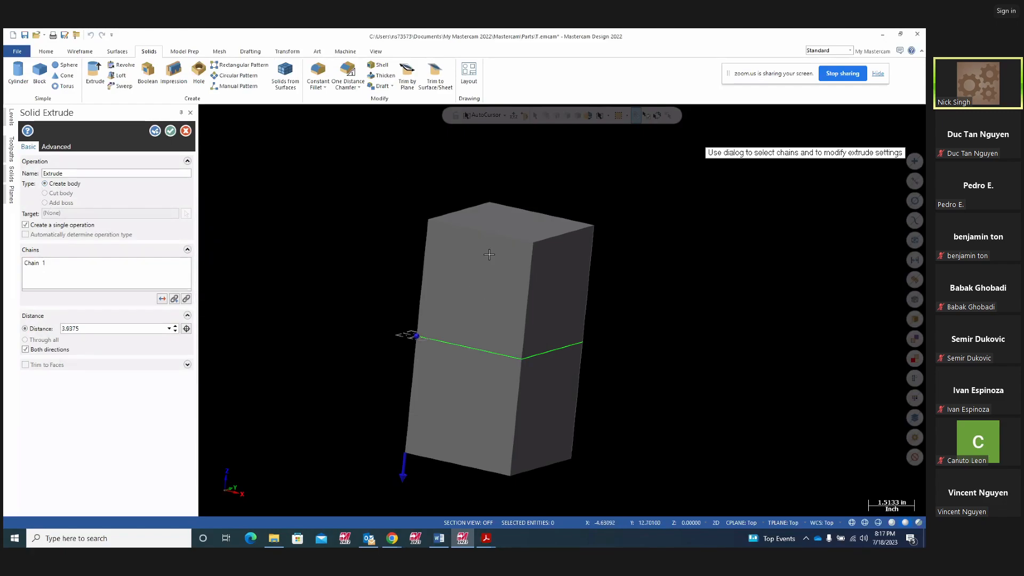
click(25, 349)
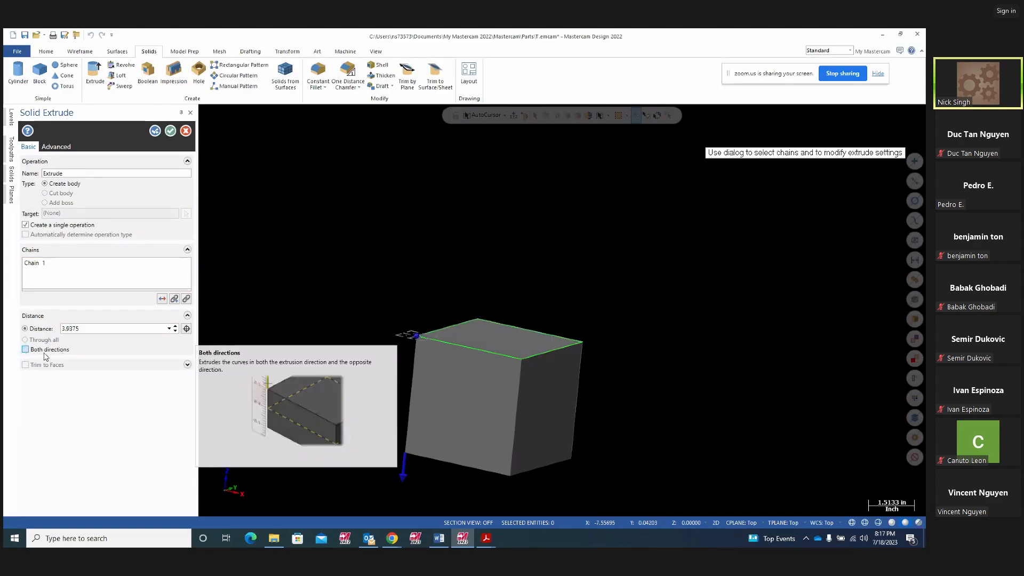
middle_drag(384, 348, 375, 365)
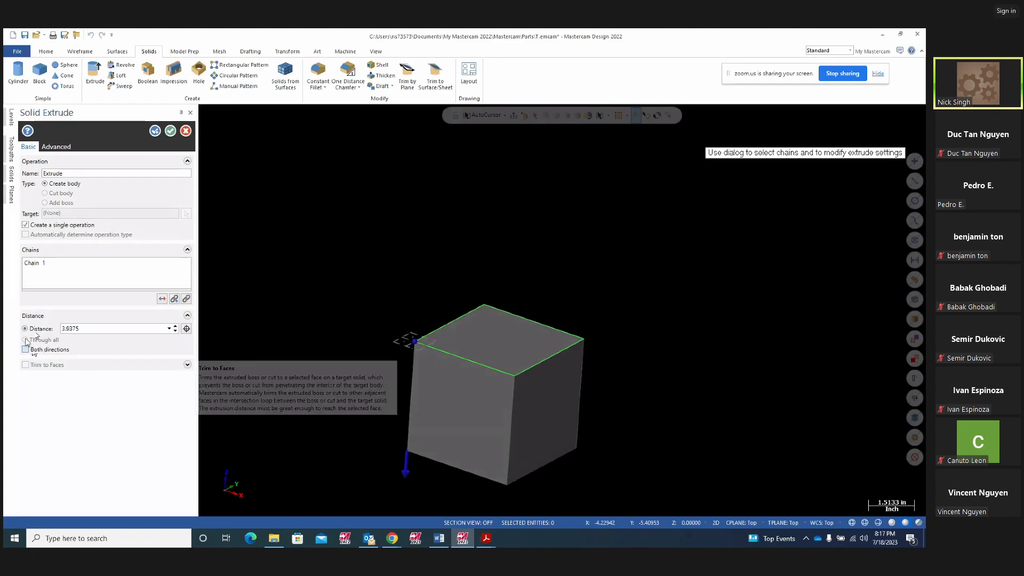
click(162, 299)
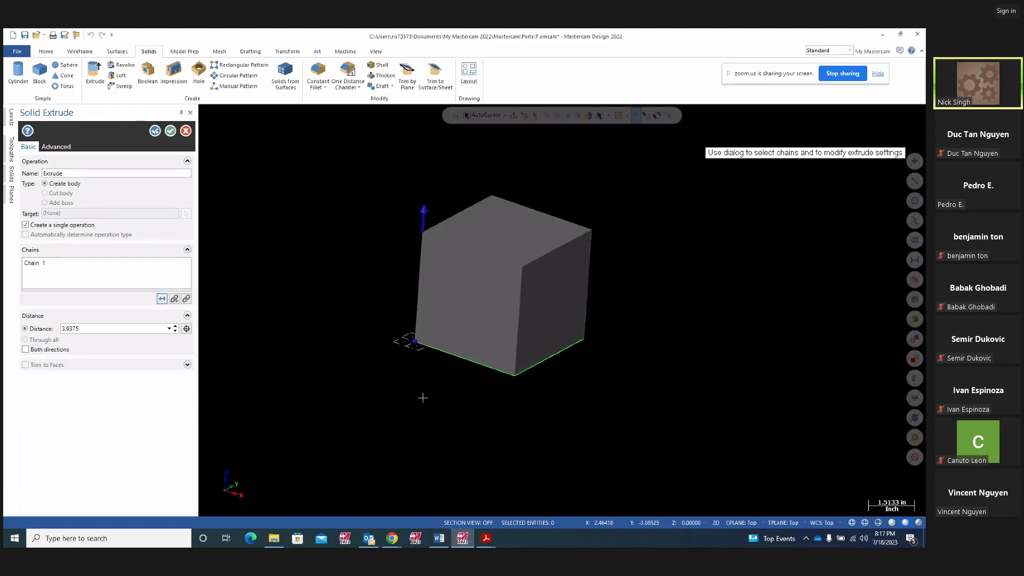
middle_drag(422, 425, 464, 421)
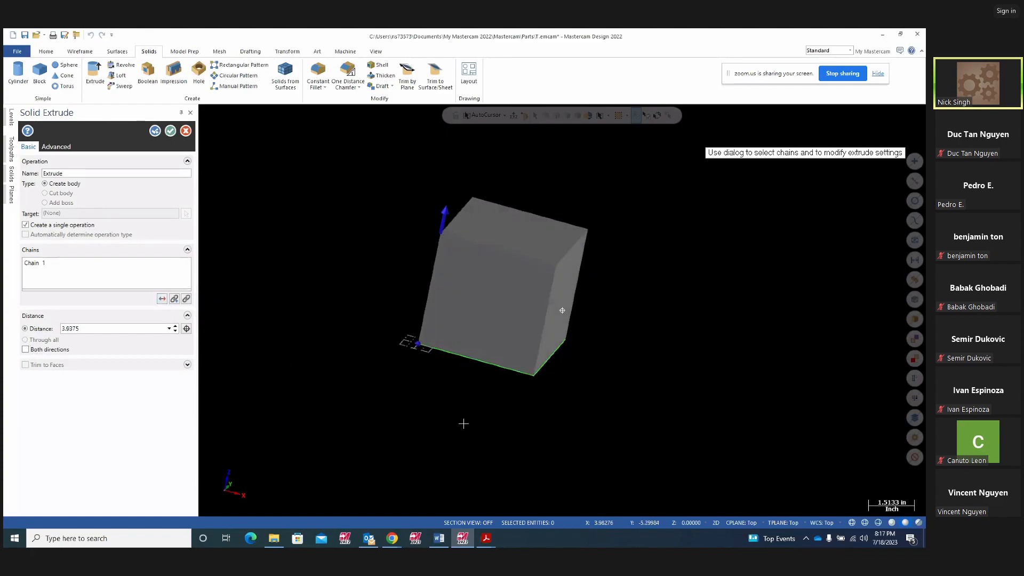
Set the extrusion distance to 4.0 inches, create the body and finish the Solid Extrude command.
double_click(64, 328)
text(4)
key(Return)
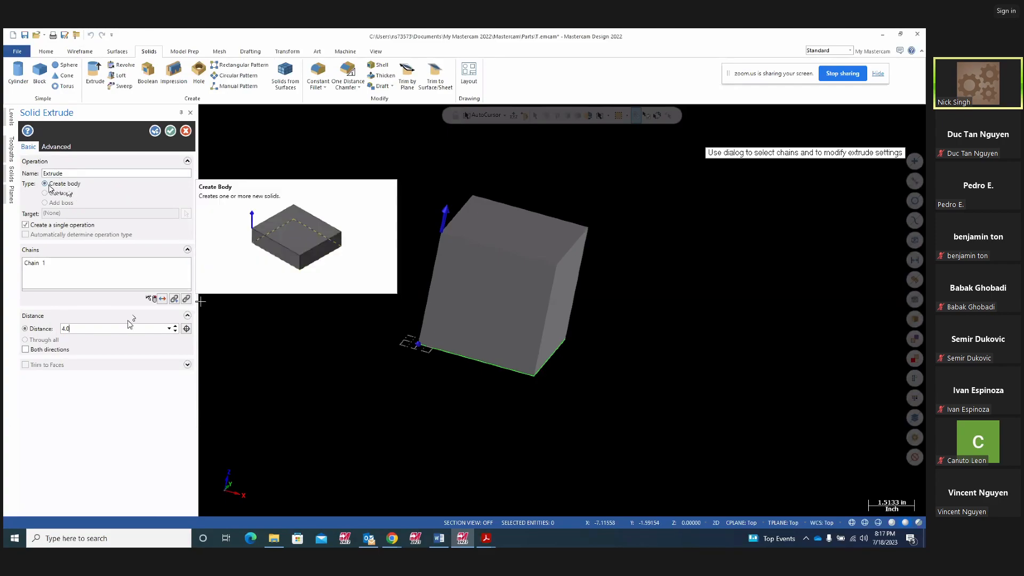
click(155, 131)
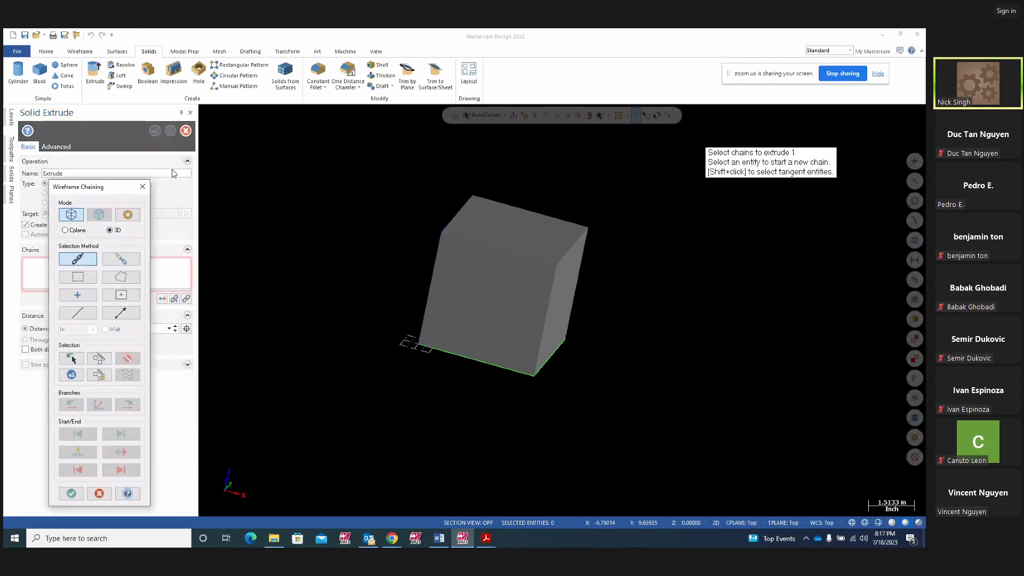
key(Escape)
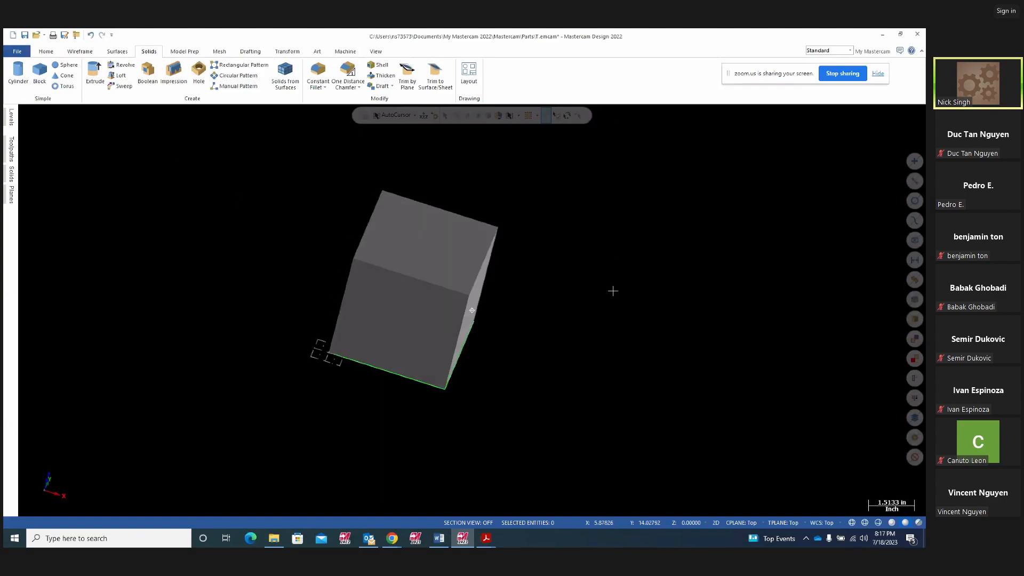
Keep the Solids manager open, expand the solid's history and select its Extrude operation.
middle_drag(613, 291, 677, 311)
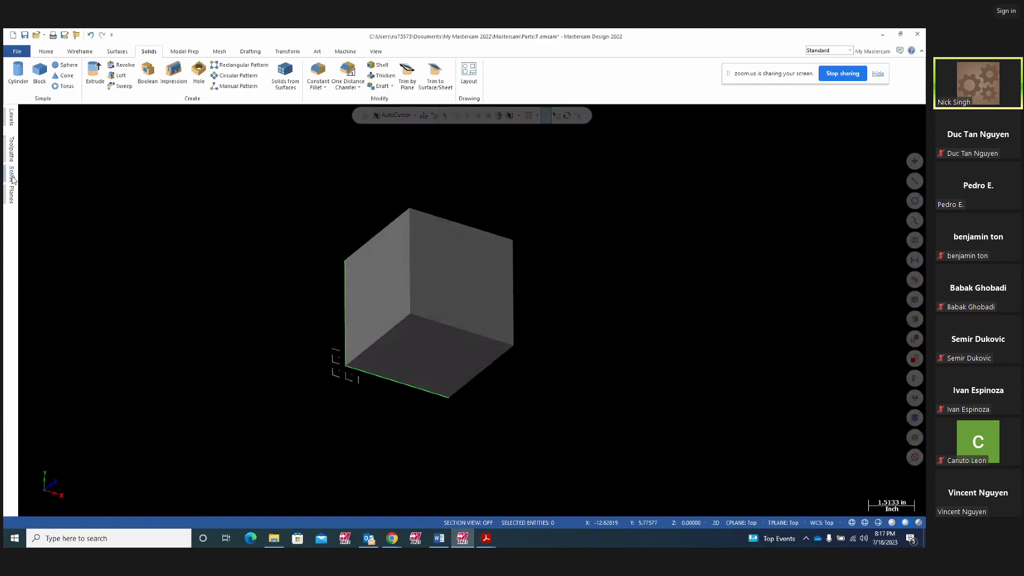
mouse_move(13, 180)
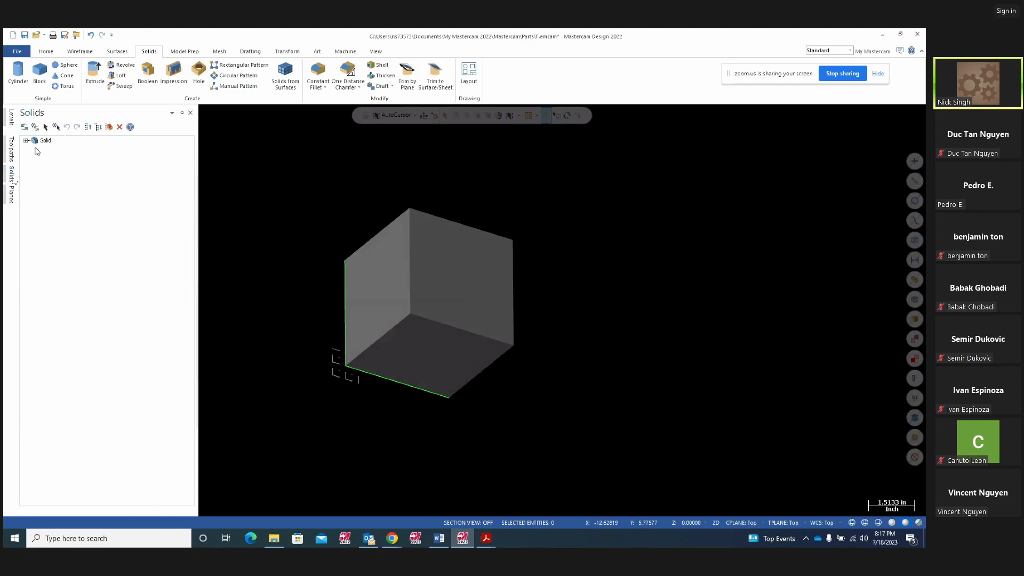
click(182, 112)
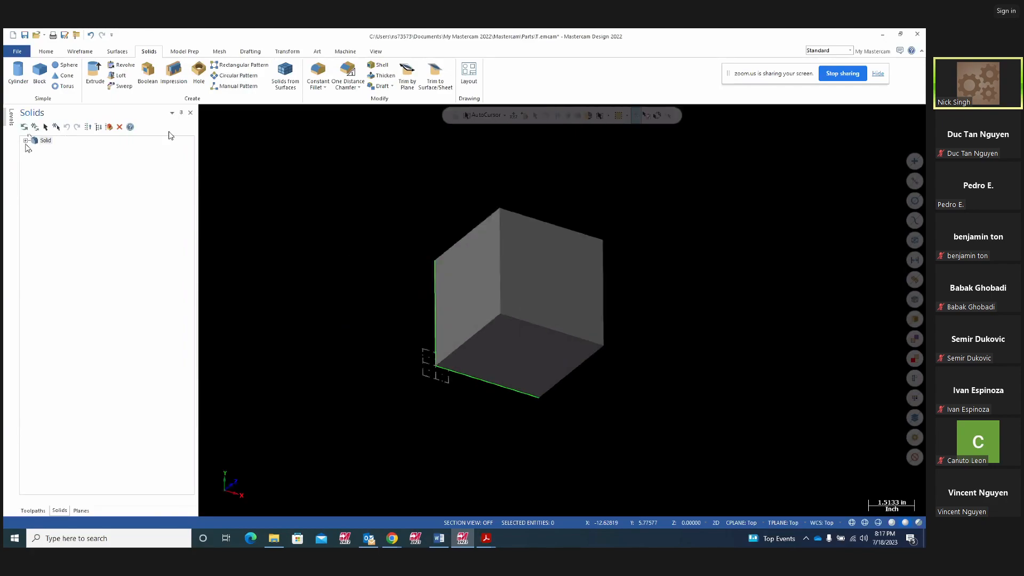
click(26, 140)
click(58, 148)
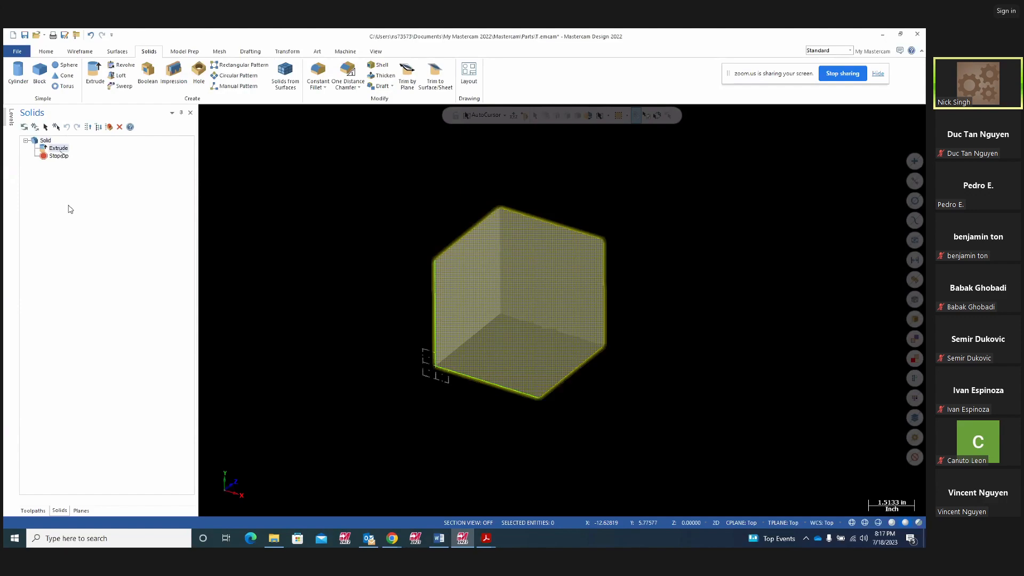
mouse_move(480, 338)
middle_down()
mouse_move(564, 373)
mouse_move(537, 285)
middle_up()
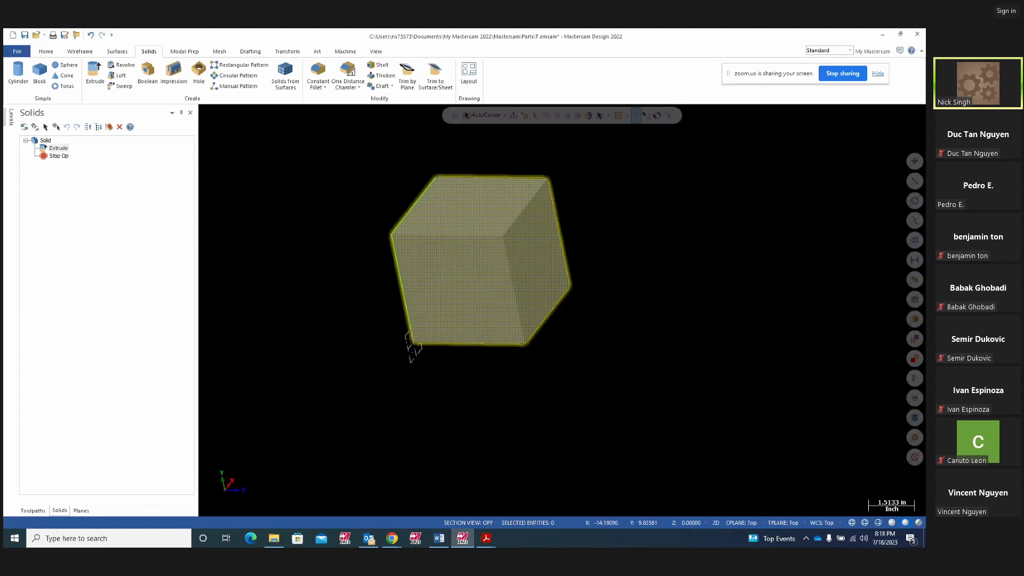
Edit the cube's Extrude operation, trying distances of 3.0 and 2.0 inches and inspecting the preview from several sides.
double_click(58, 148)
drag(71, 329, 59, 323)
text(3.0)
key(Return)
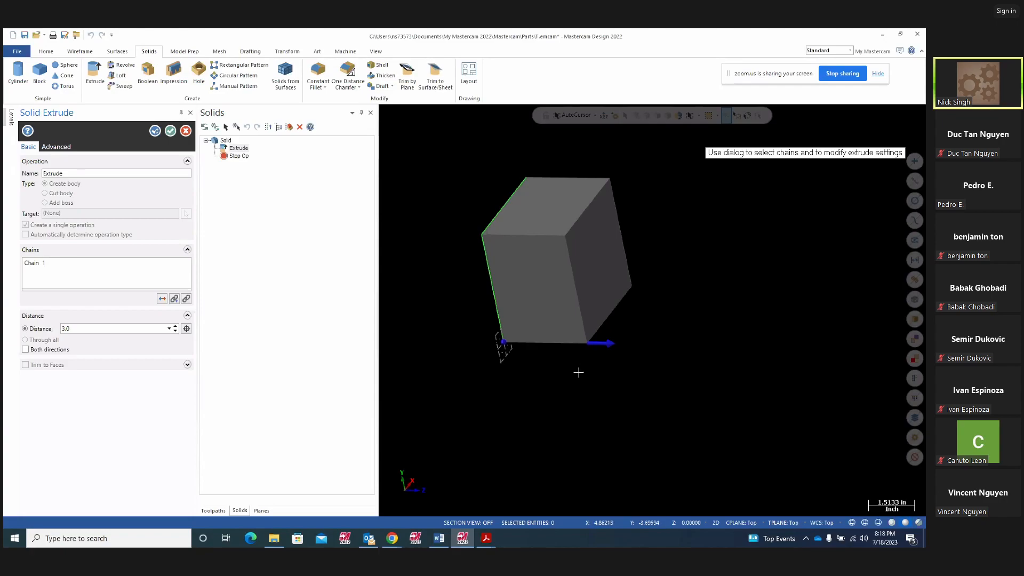
text(2.0)
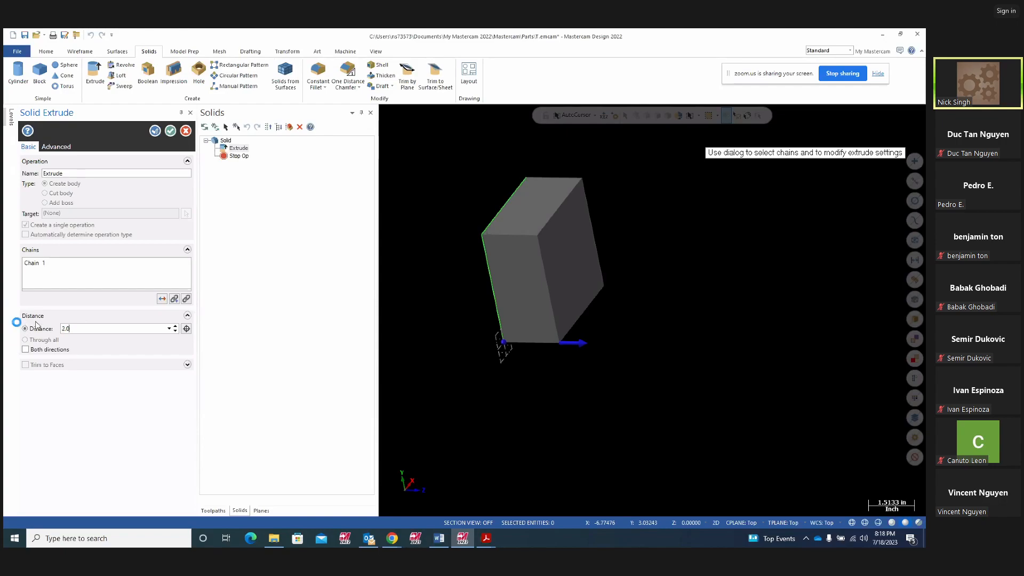
middle_drag(421, 300, 654, 325)
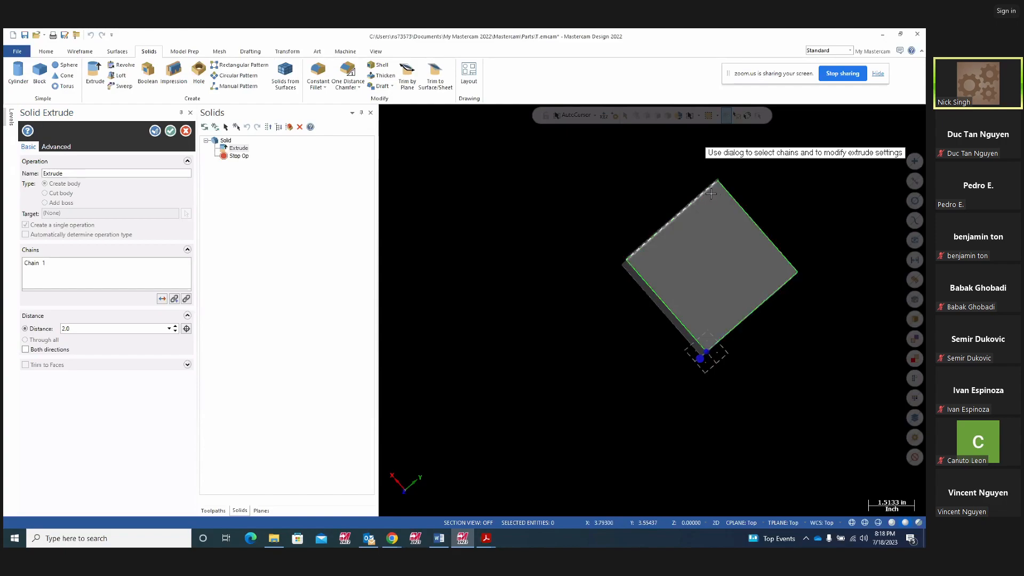
middle_drag(776, 241, 541, 339)
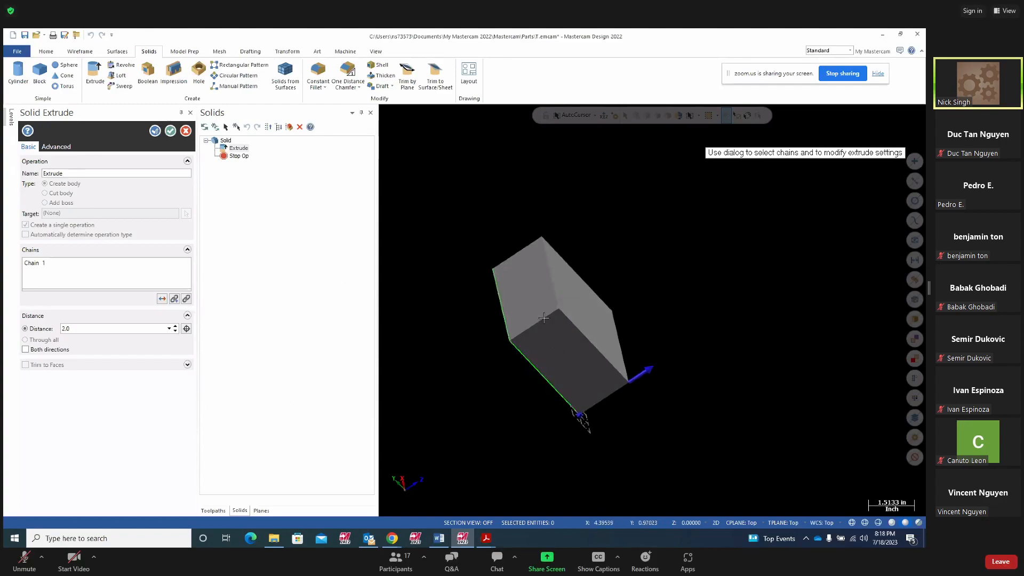
middle_drag(535, 362, 661, 323)
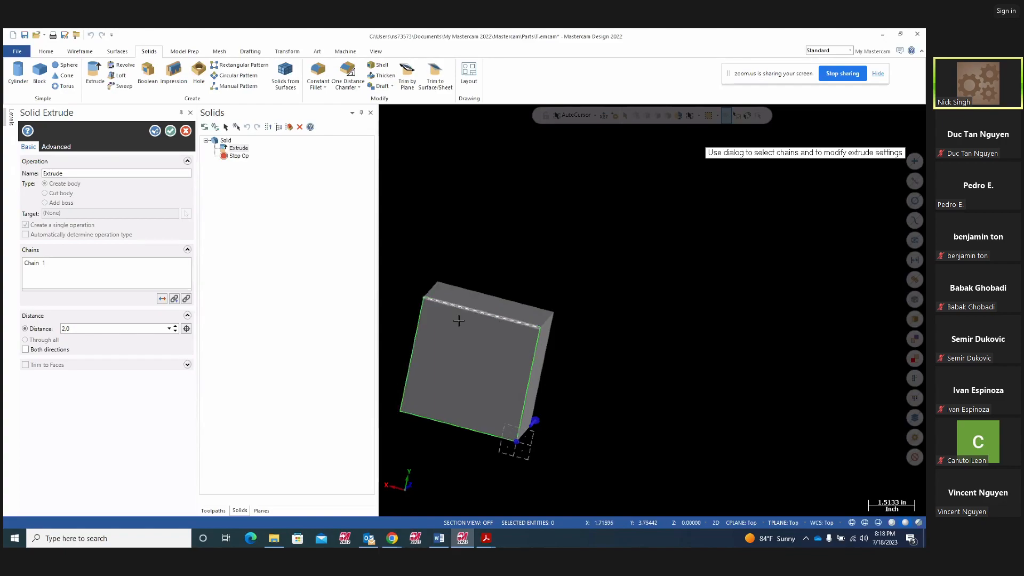
Set the Extrude operation's distance to 4.0 inches and apply the edit.
click(95, 328)
text(4.0)
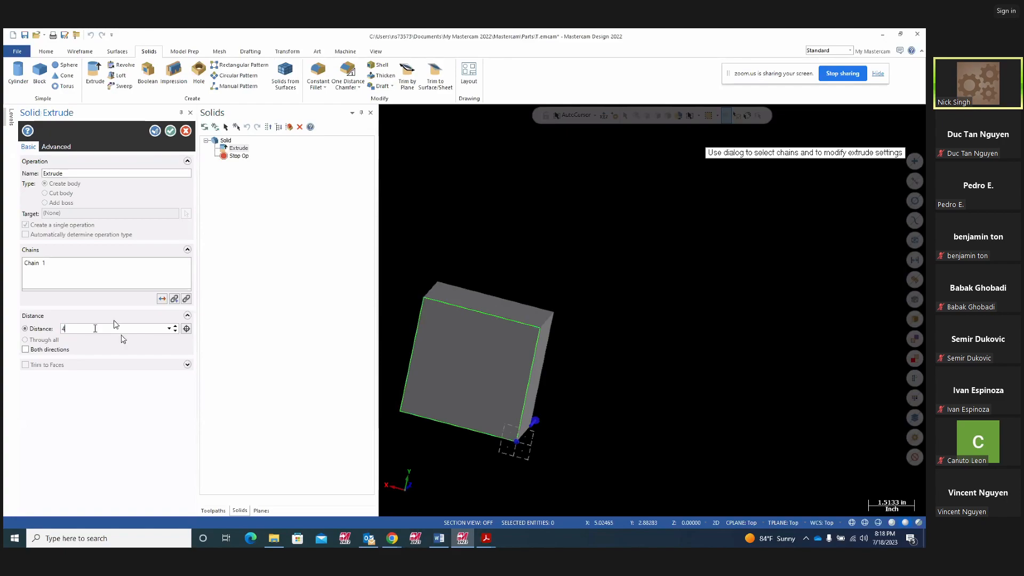
click(155, 134)
Clear the highlight on the solid and show the cube in the Isometric (WCS) view.
right_click(610, 222)
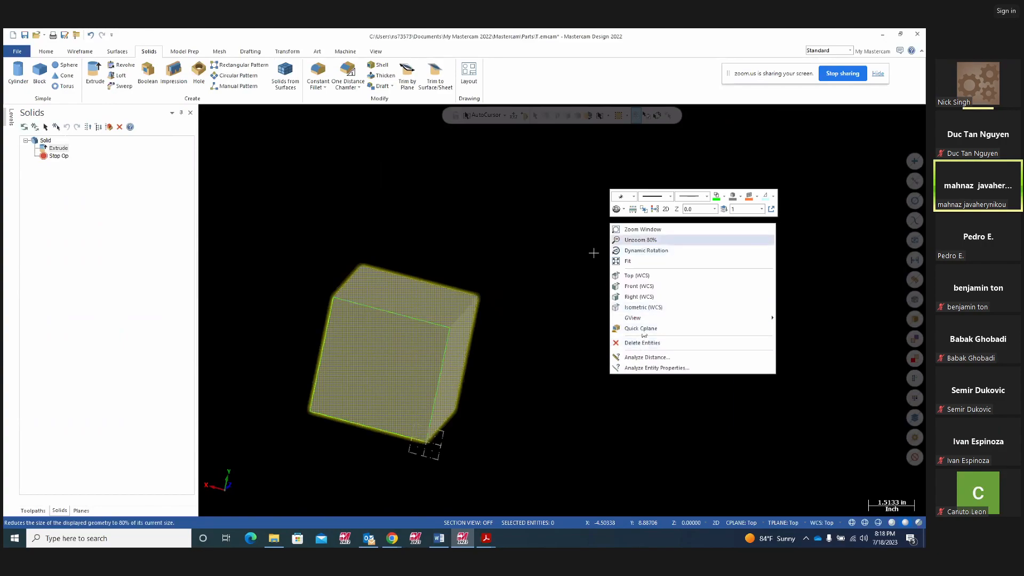
click(473, 240)
middle_drag(556, 231, 527, 272)
right_click(591, 279)
click(534, 348)
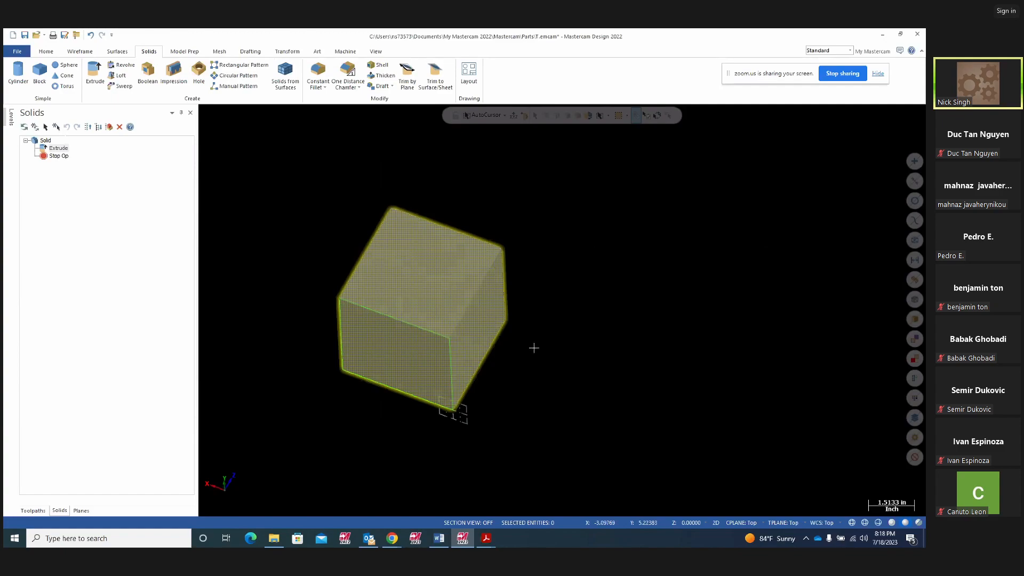
click(46, 142)
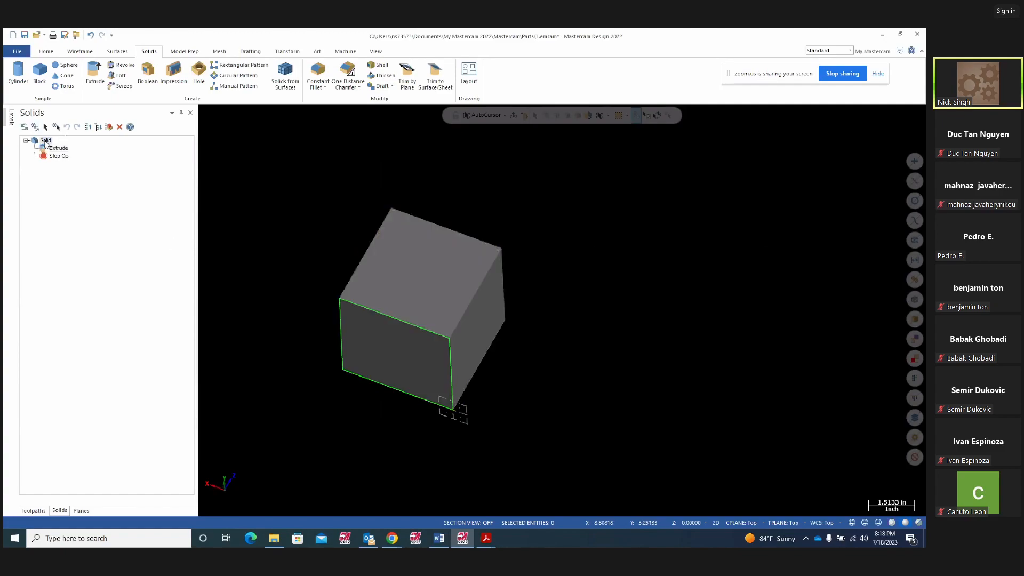
mouse_move(688, 283)
middle_down()
mouse_move(704, 286)
mouse_move(674, 274)
middle_up()
right_click(674, 274)
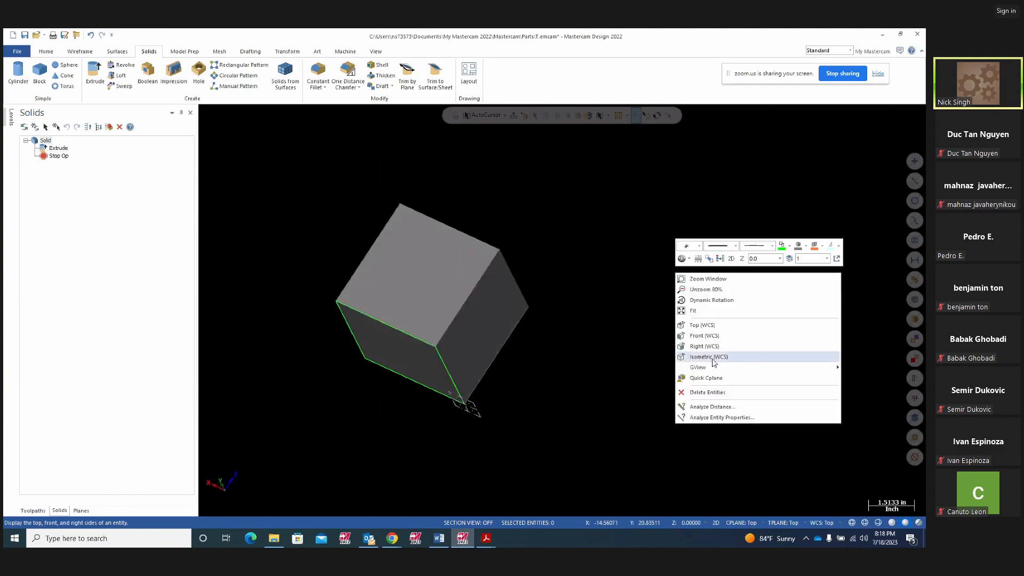
click(703, 356)
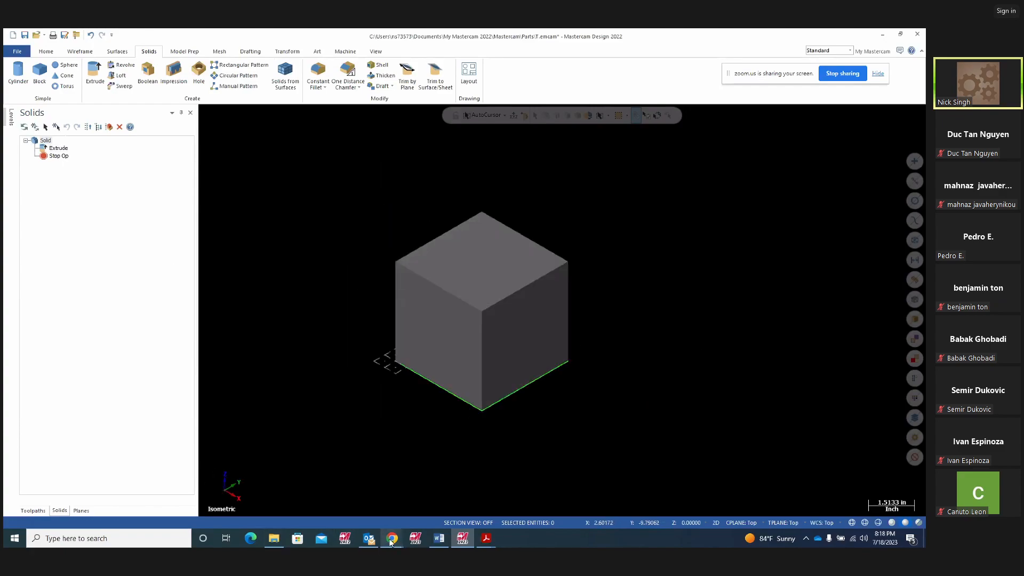
Switch to the Zoom meeting in Chrome and start recording the meeting.
mouse_move(391, 541)
click(343, 513)
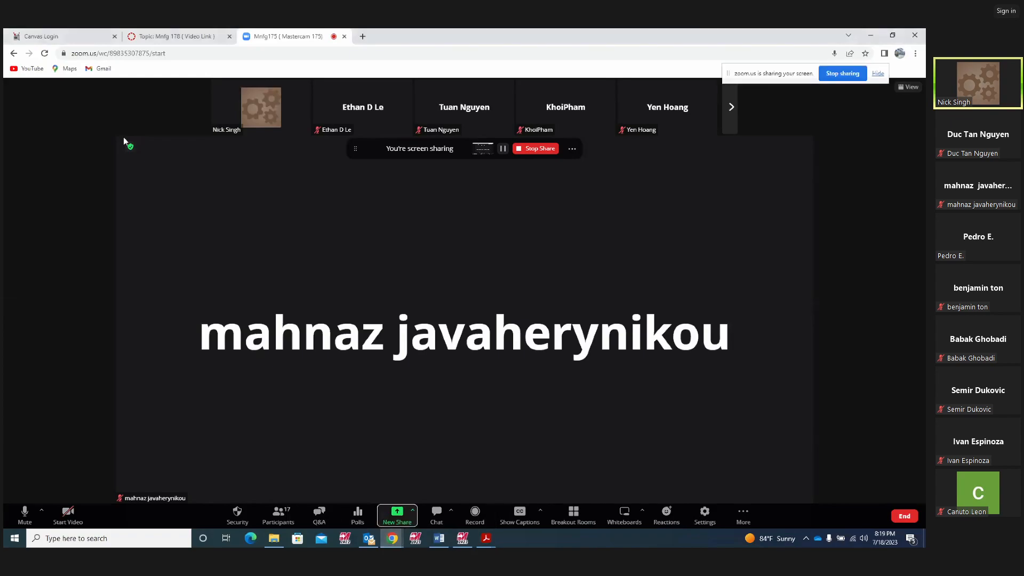
click(475, 513)
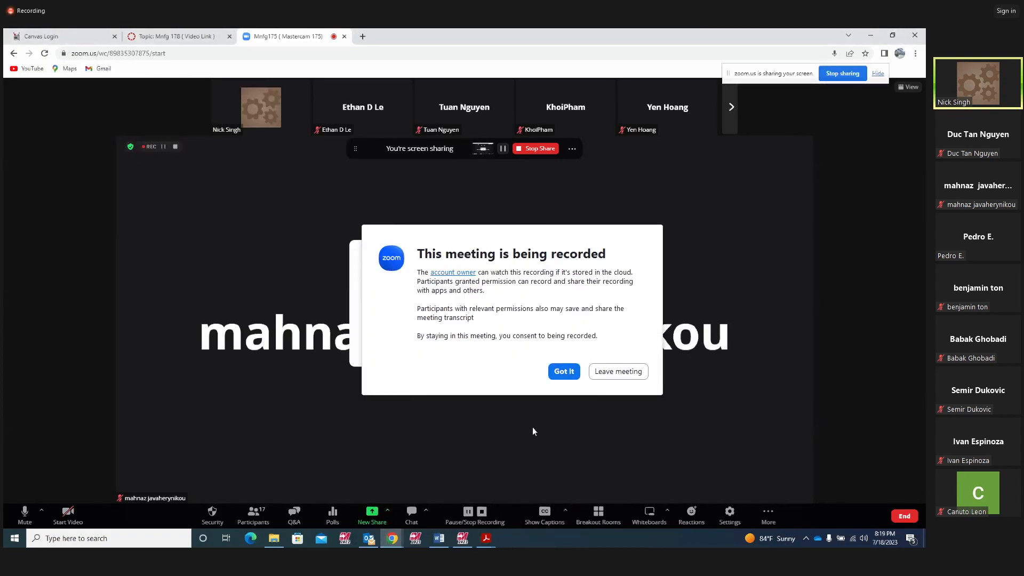
Switch back to Mastercam and select the cube's Extrude operation in the solid history.
click(470, 541)
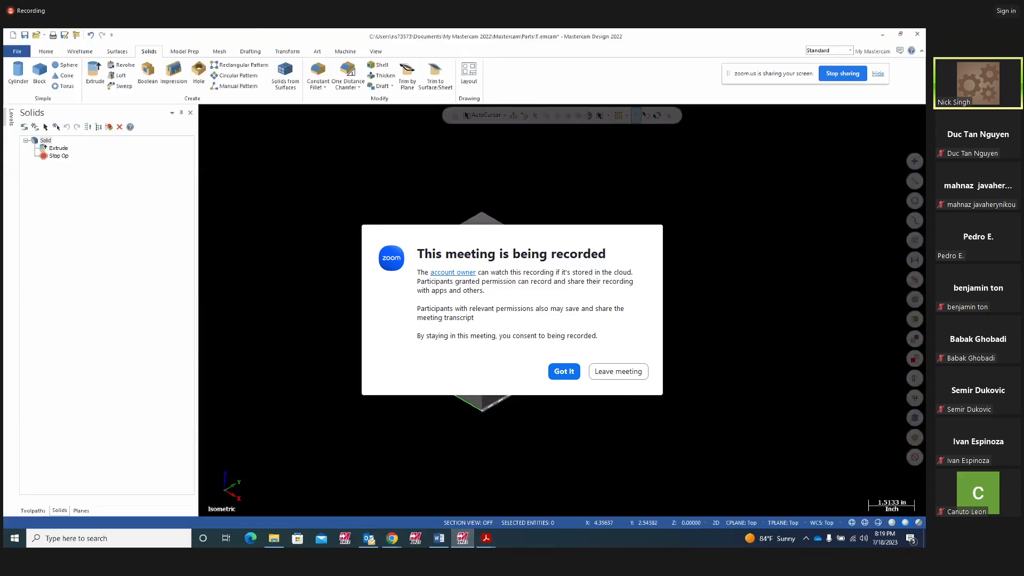
middle_drag(612, 327, 616, 327)
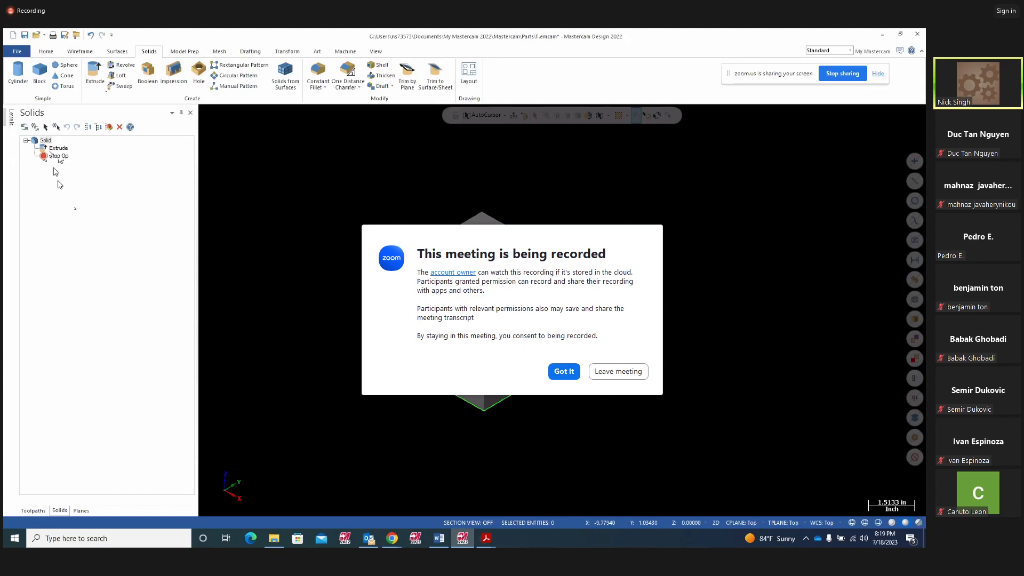
click(52, 149)
Launch UniKey and close its window, also acknowledging the notice that the meeting is being recorded.
key(super)
text(uni)
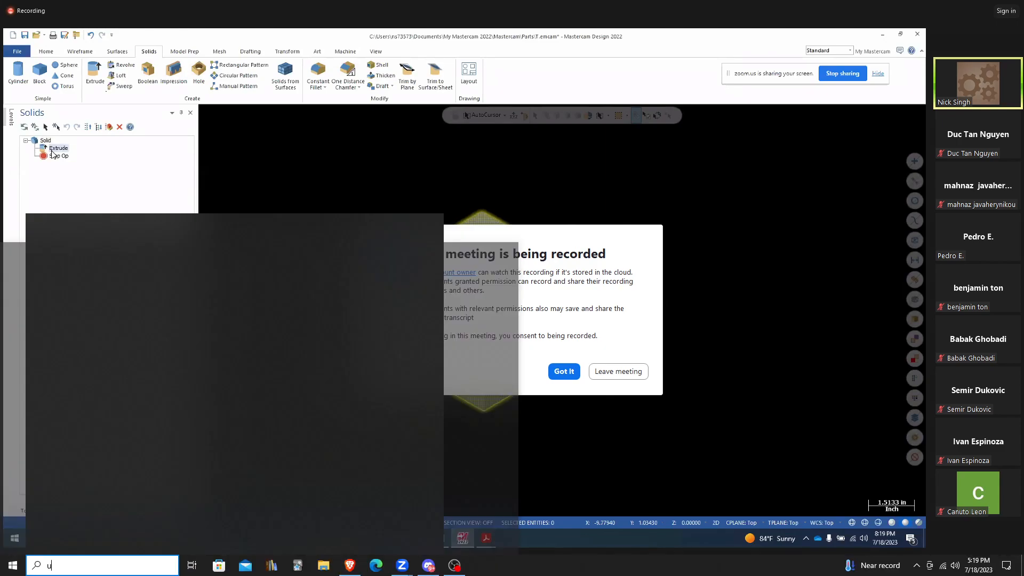
key(Return)
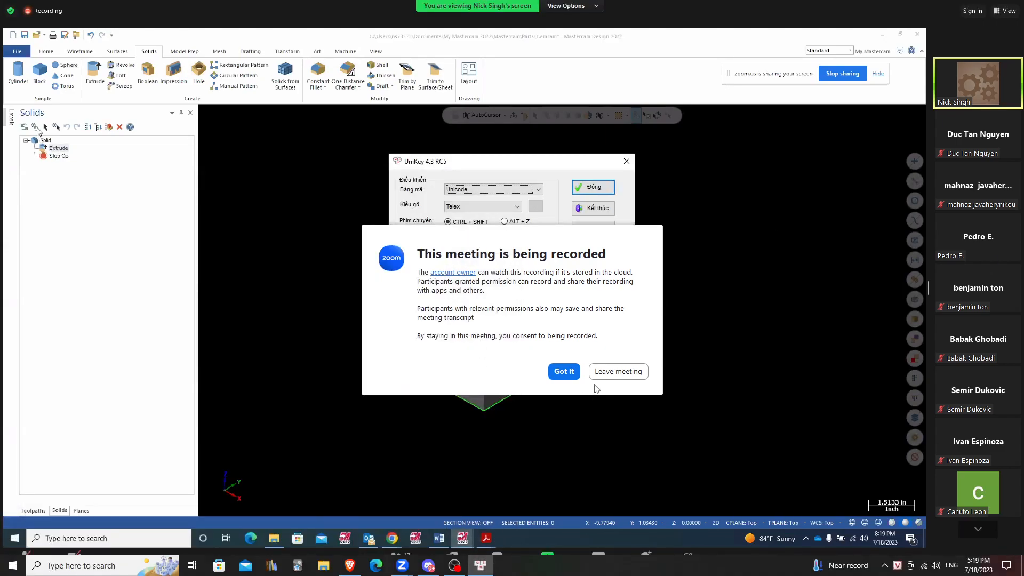
click(575, 366)
click(598, 187)
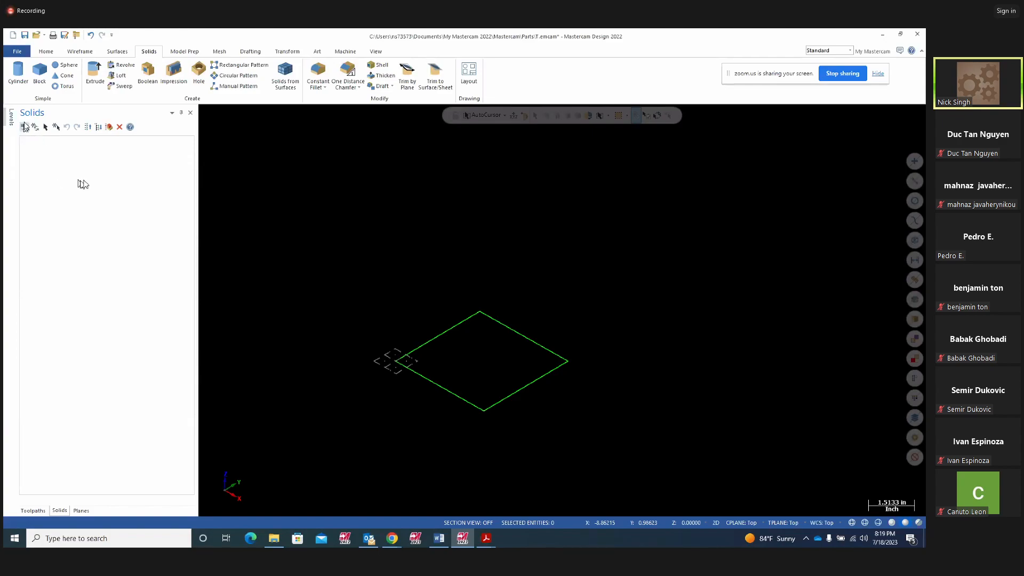
View the Toolpaths and Planes managers and return to the solid history.
click(34, 512)
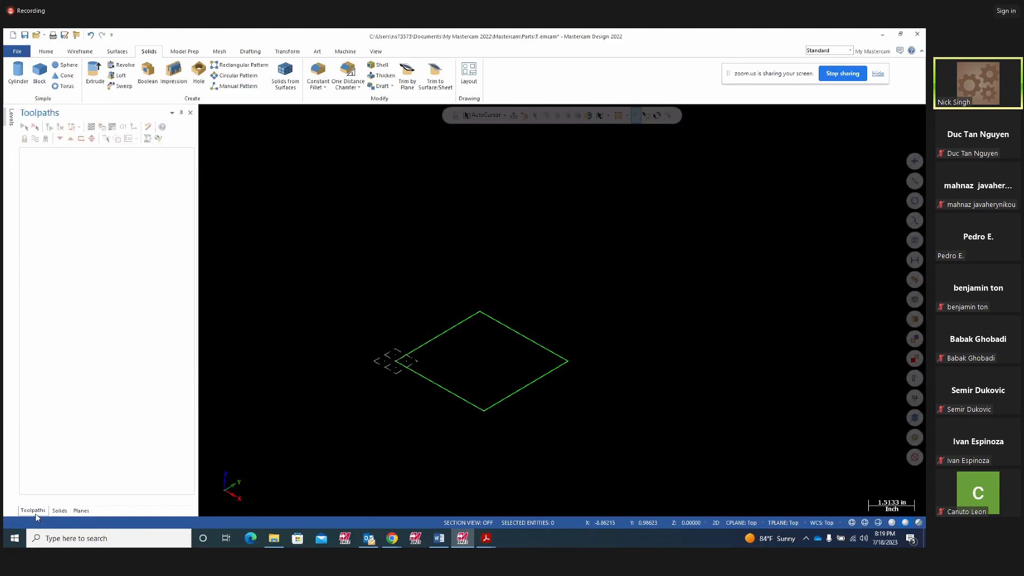
click(85, 511)
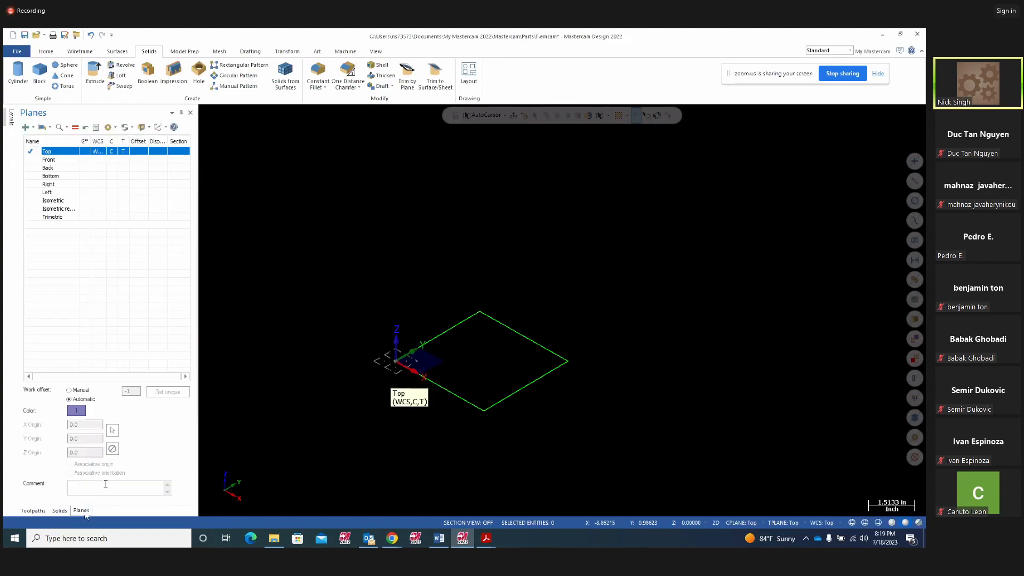
click(59, 511)
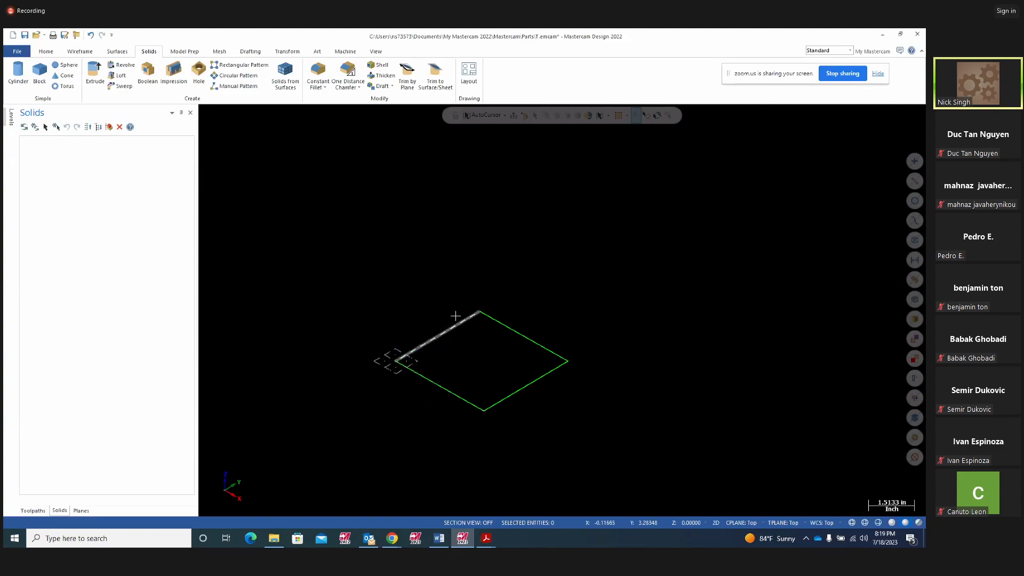
Start a solid Extrude of the green square's chain, limited to one direction and reversed to point upward.
click(113, 53)
click(150, 54)
click(97, 86)
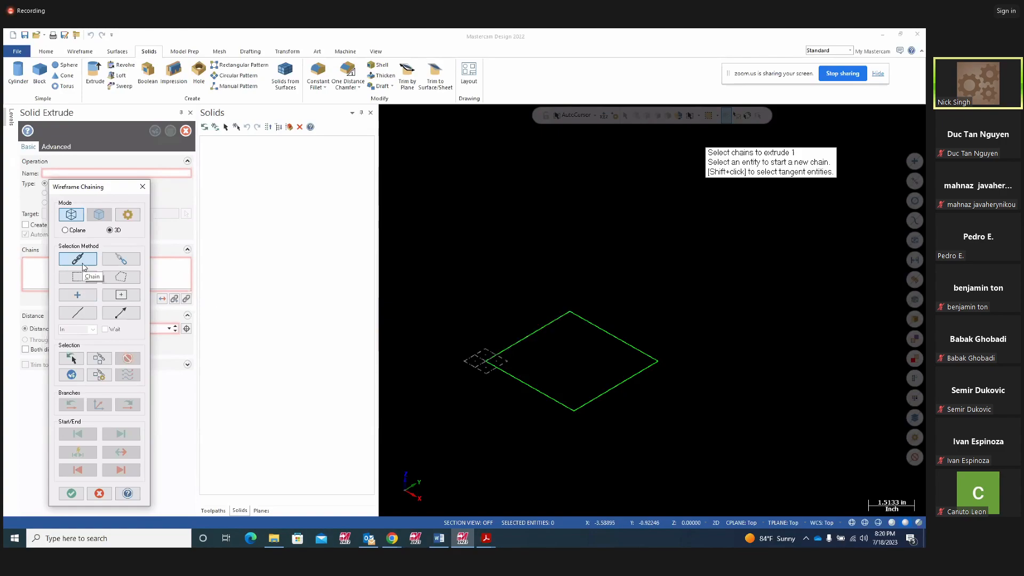
click(555, 400)
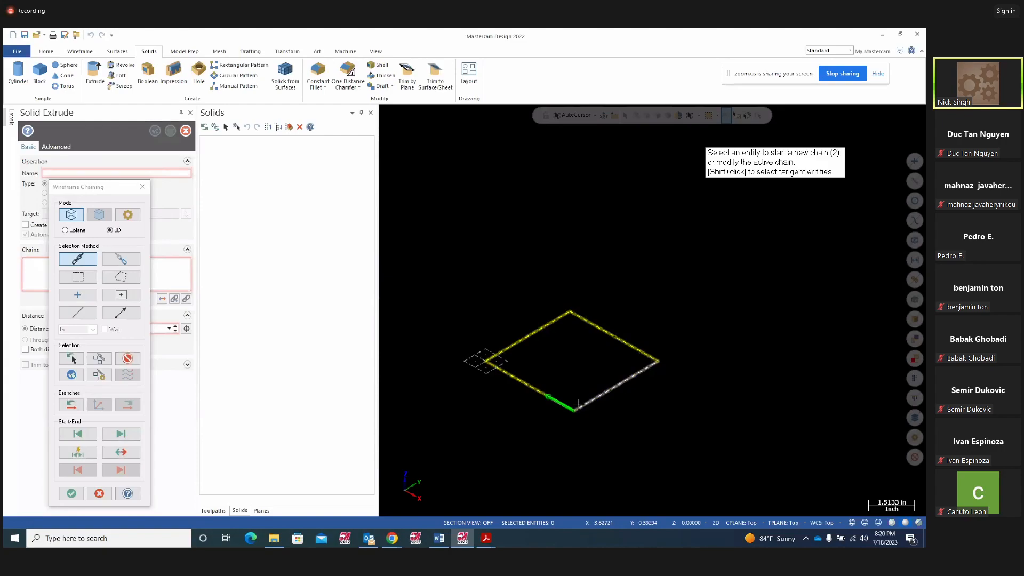
click(70, 375)
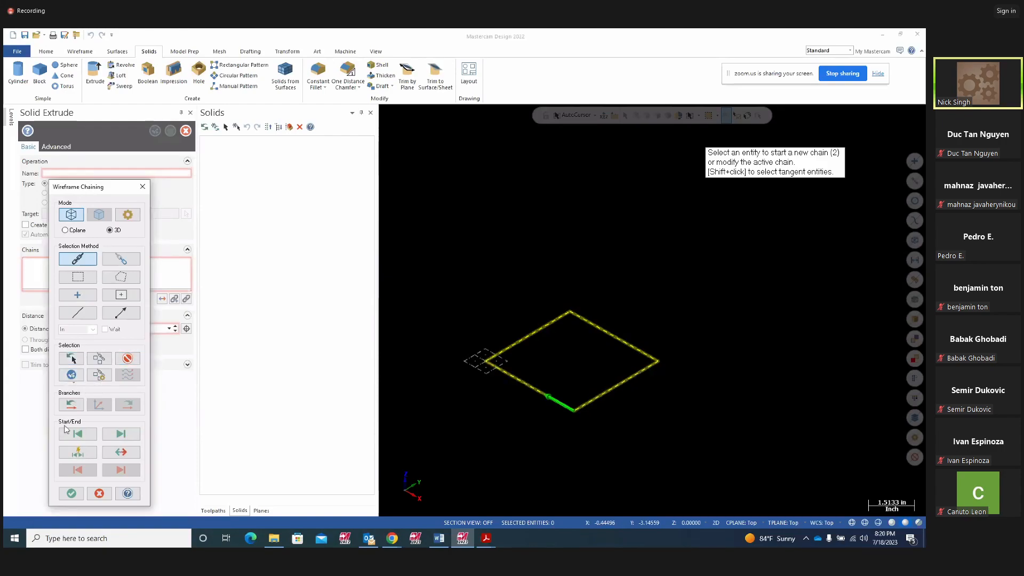
click(71, 493)
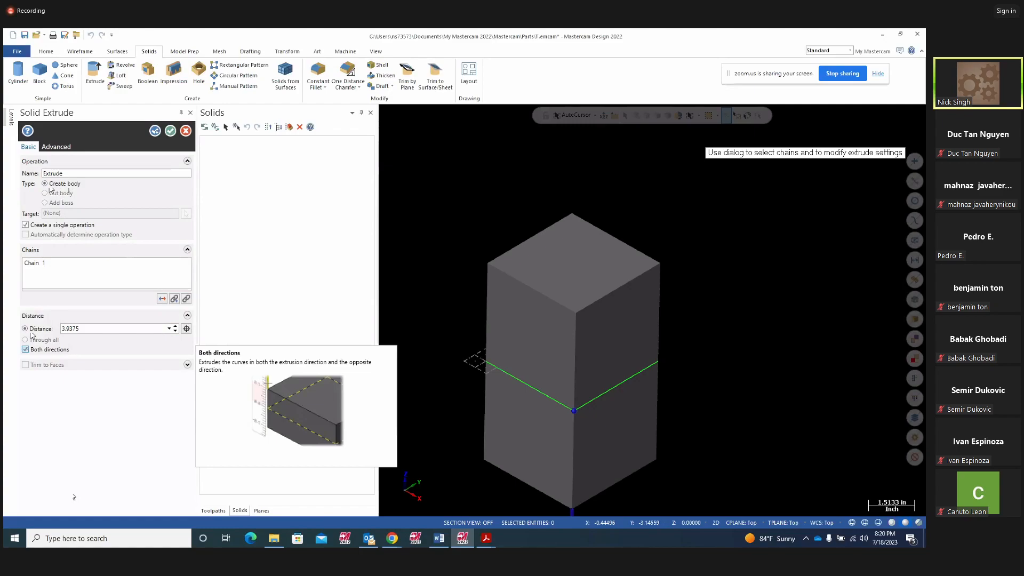
click(25, 349)
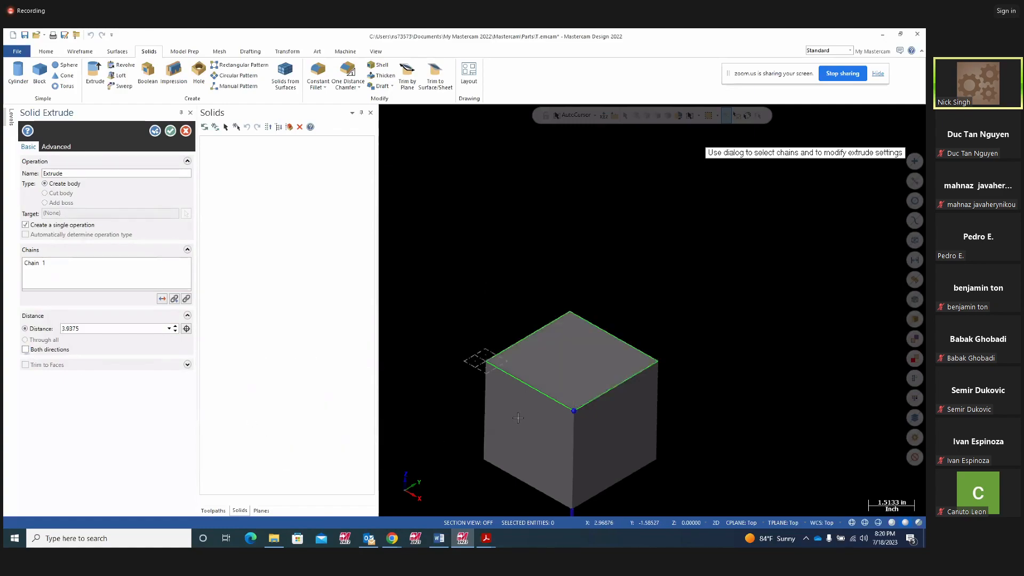
click(163, 300)
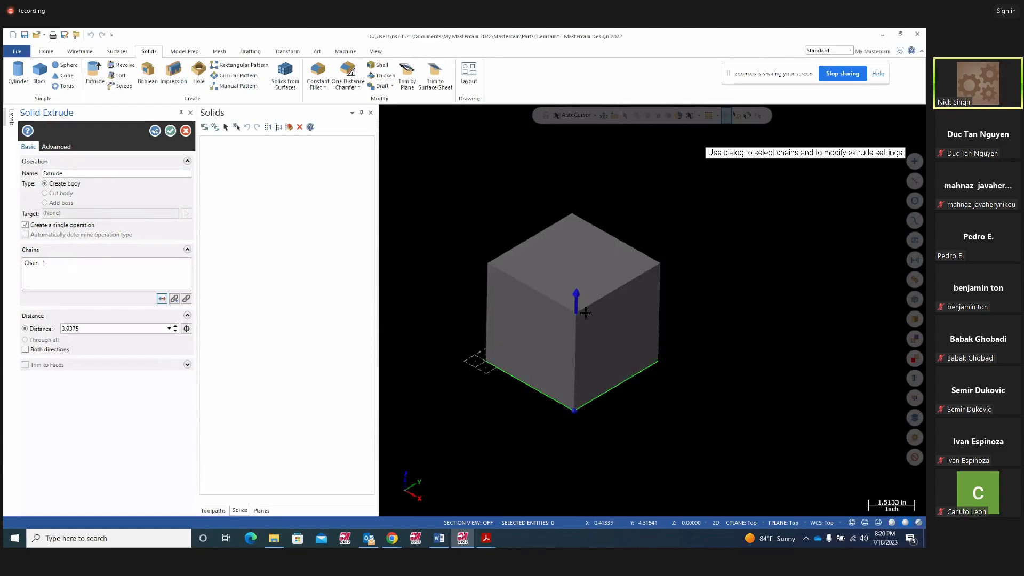
Try extrusion distances of 5.0 and 6.0 inches in the preview.
double_click(70, 329)
text(5)
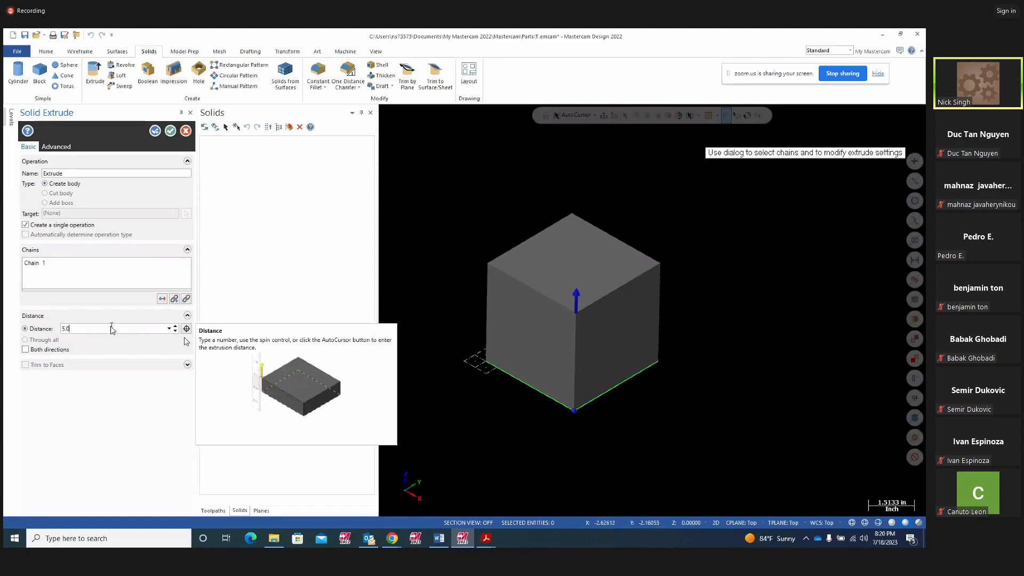
drag(78, 329, 31, 320)
text(6.0)
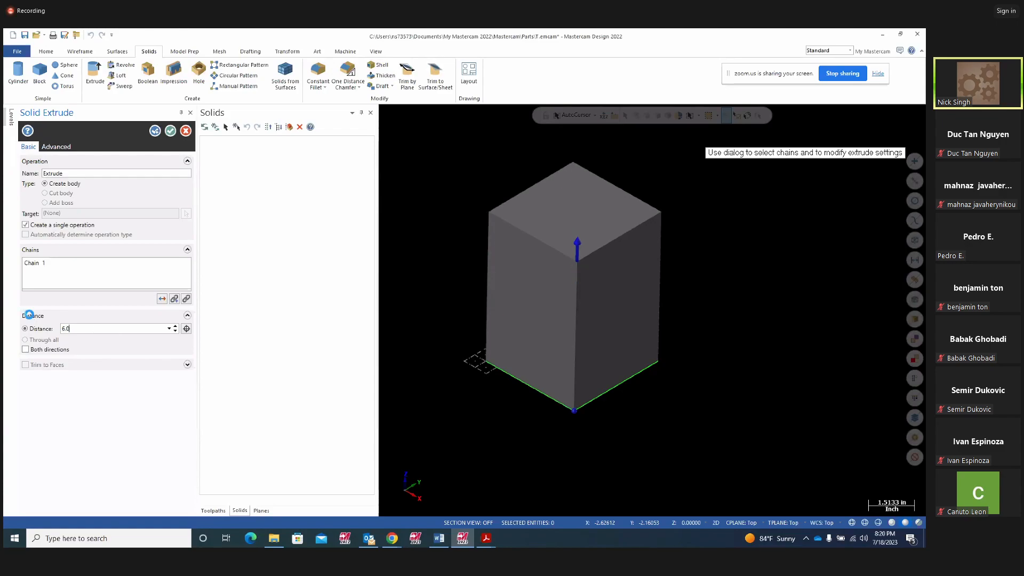
Set the extrusion distance to 4.0 inches and create the solid.
drag(70, 329, 51, 331)
text(4.0)
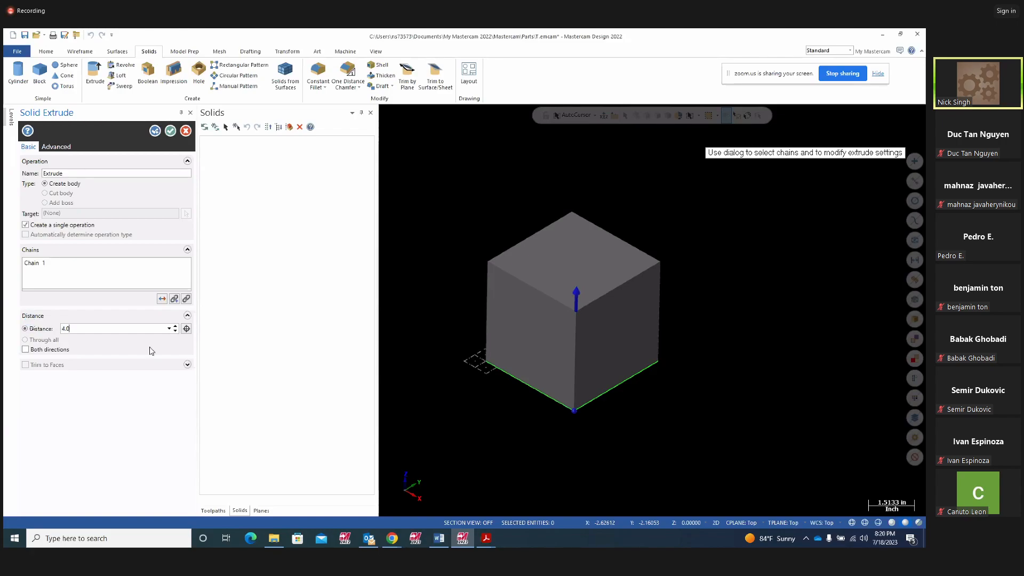
click(170, 130)
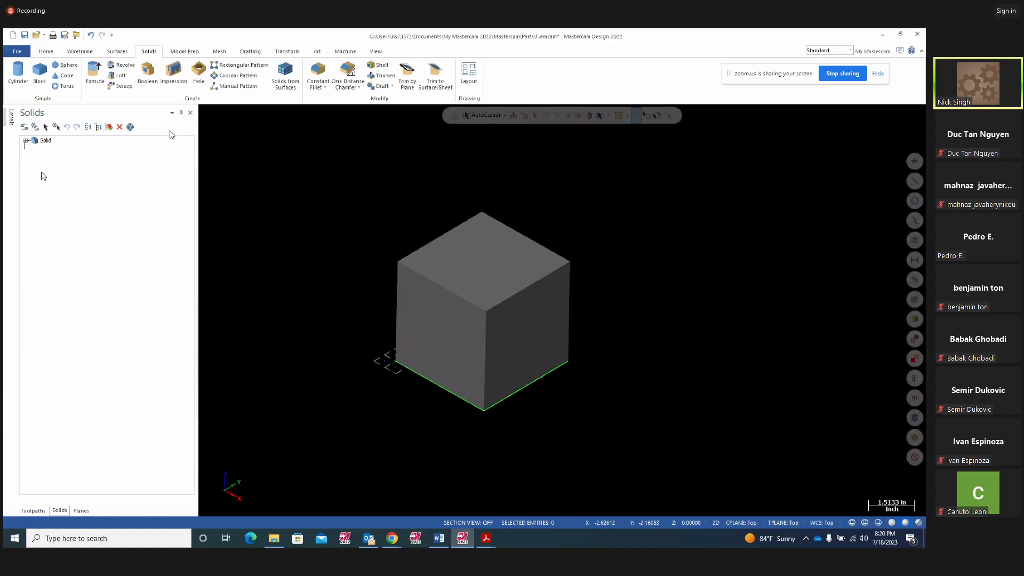
Select the Extrude operation in the expanded solid history and examine the cube in wireframe and shaded display from several angles.
click(25, 141)
click(56, 148)
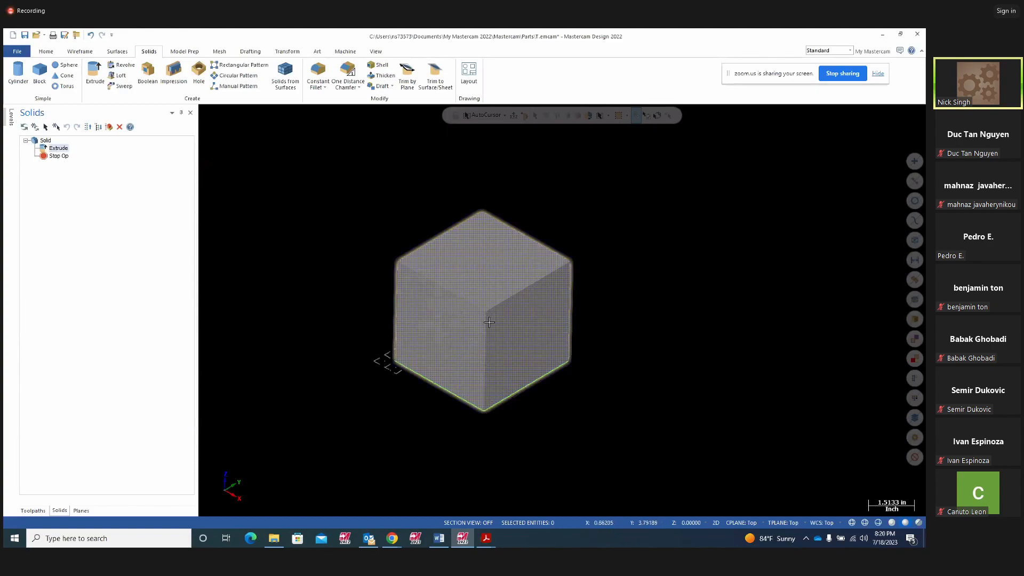
key(alt+s)
middle_drag(590, 399, 585, 427)
middle_drag(549, 366, 521, 306)
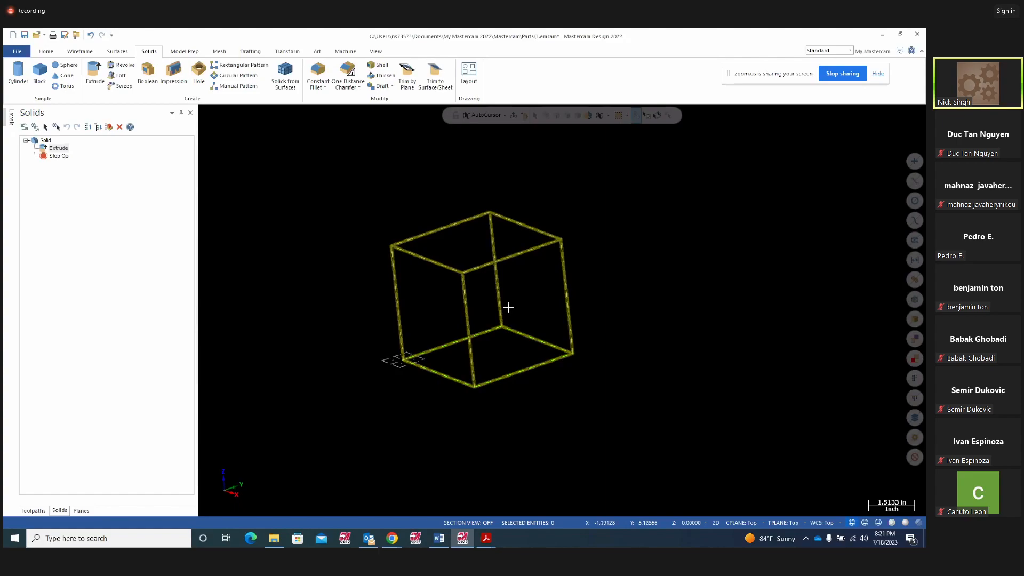
key(alt+s)
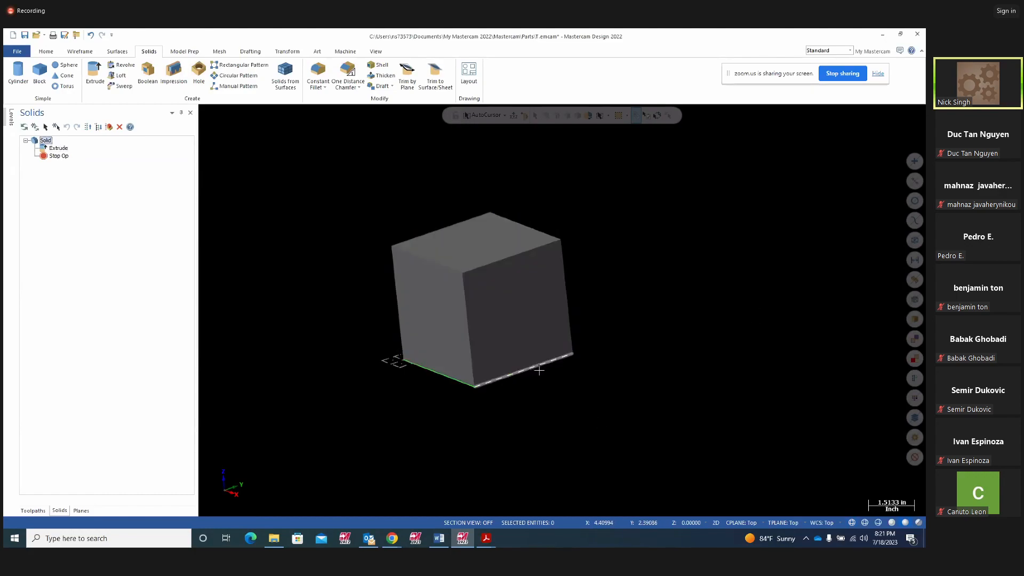
mouse_move(671, 369)
middle_down()
mouse_move(709, 414)
mouse_move(722, 402)
mouse_move(633, 382)
middle_up()
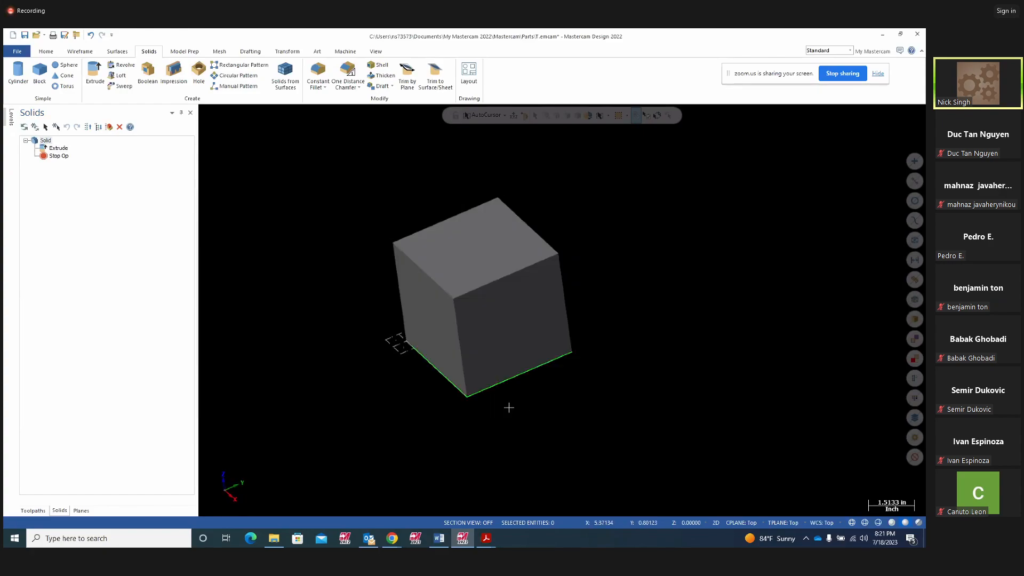
Edit the cube's Extrude operation, look over its chain options, set the distance to 3.0 inches and apply.
click(59, 150)
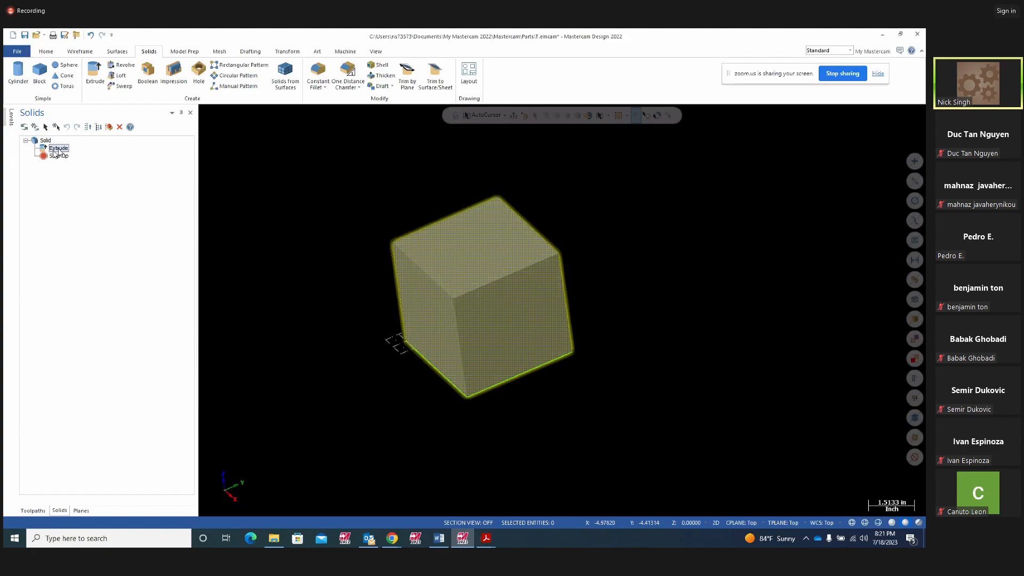
double_click(55, 151)
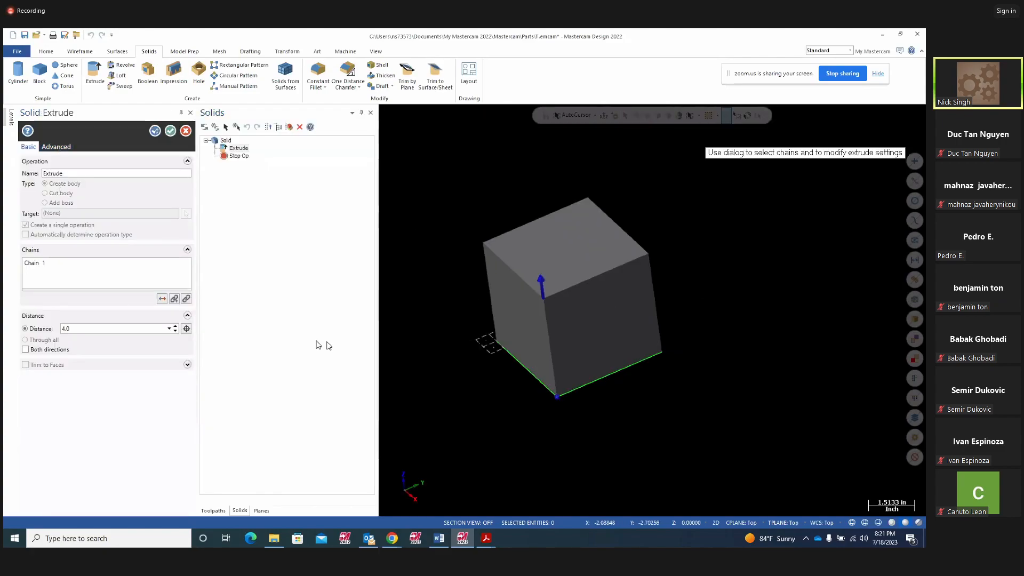
click(35, 264)
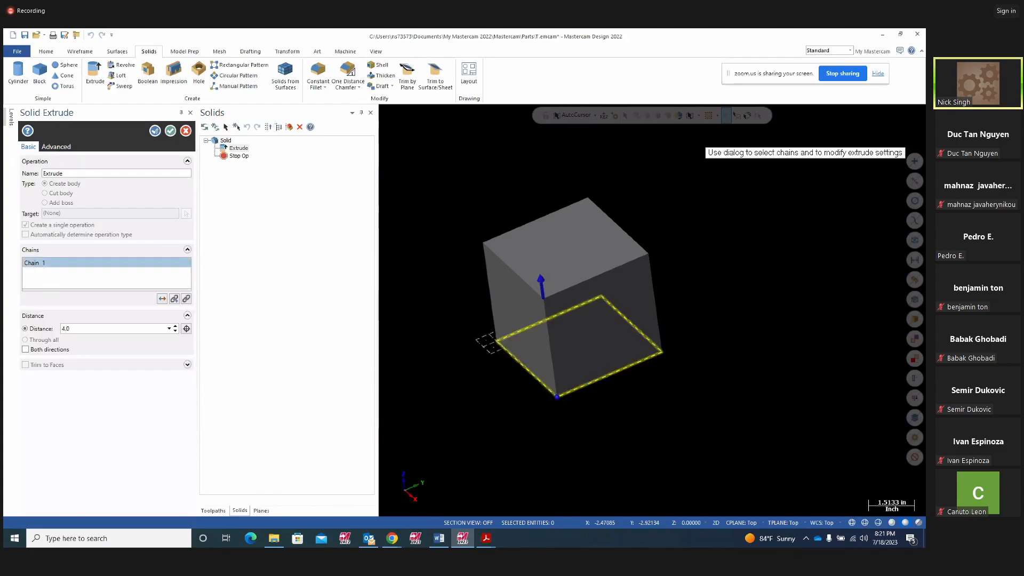
right_click(67, 278)
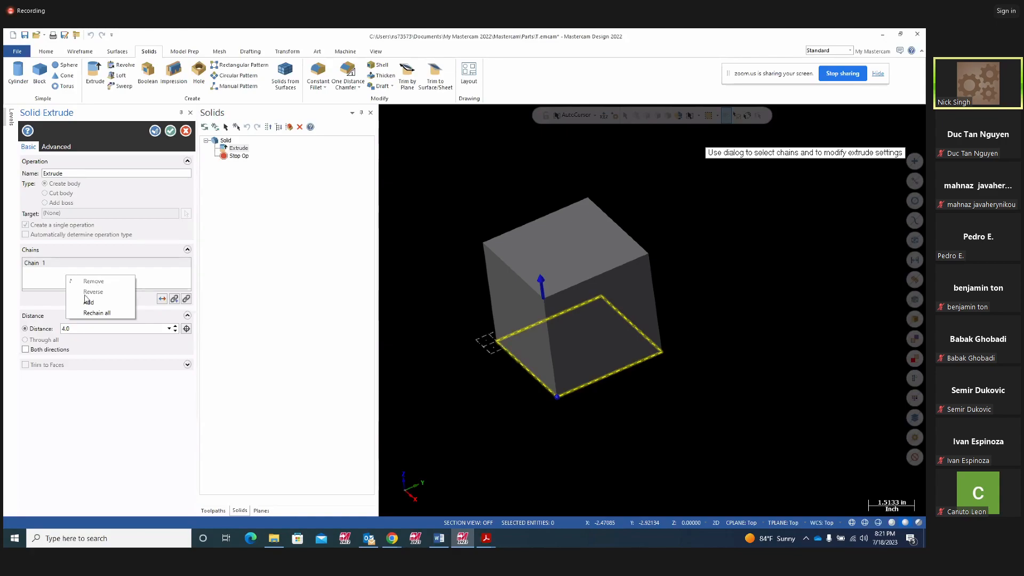
click(171, 285)
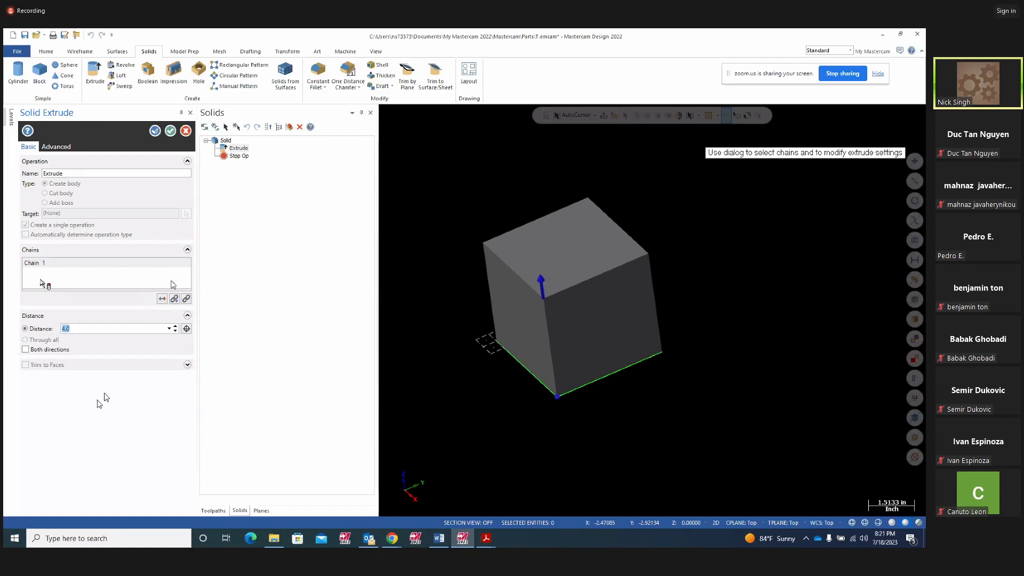
text(0)
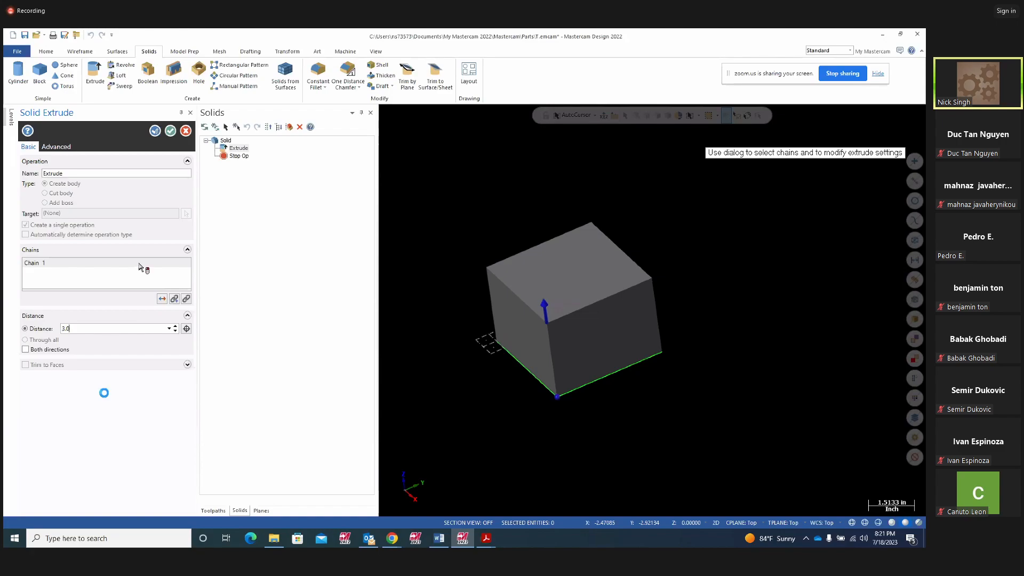
click(155, 131)
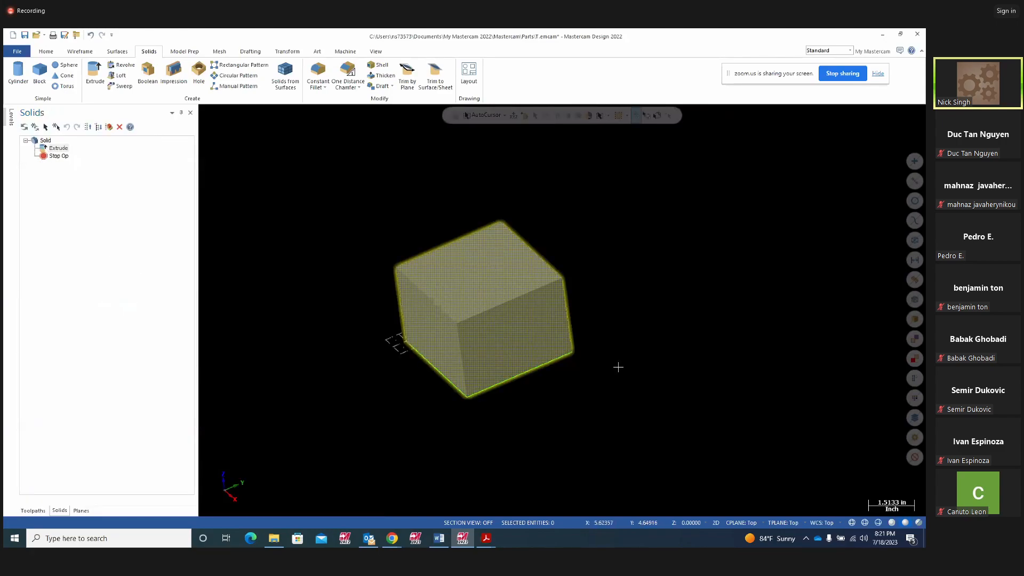
Edit the Extrude operation again, increase its distance so the block is a full cube and apply.
middle_drag(618, 367, 656, 352)
click(57, 149)
double_click(57, 152)
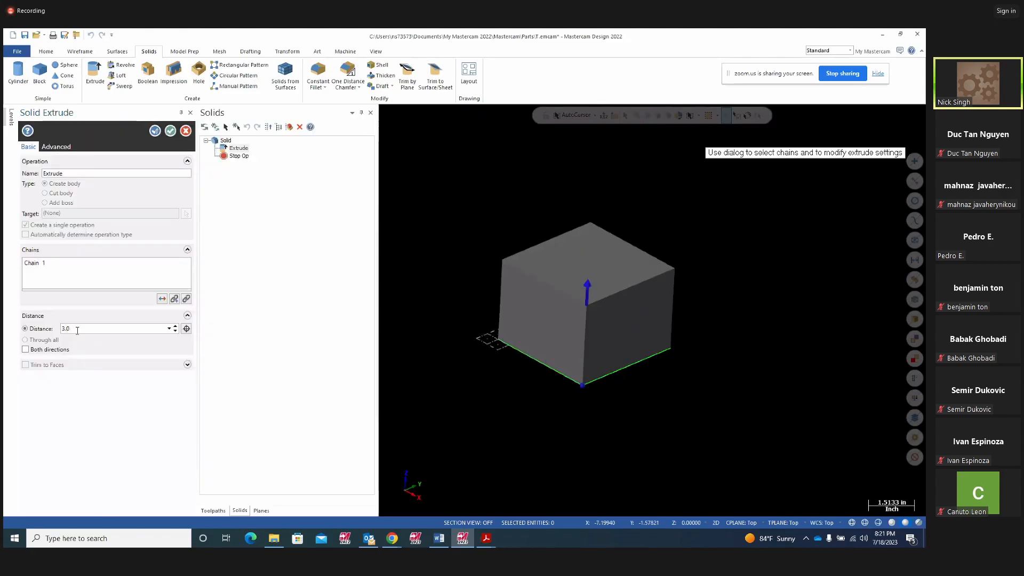
key(Return)
click(155, 131)
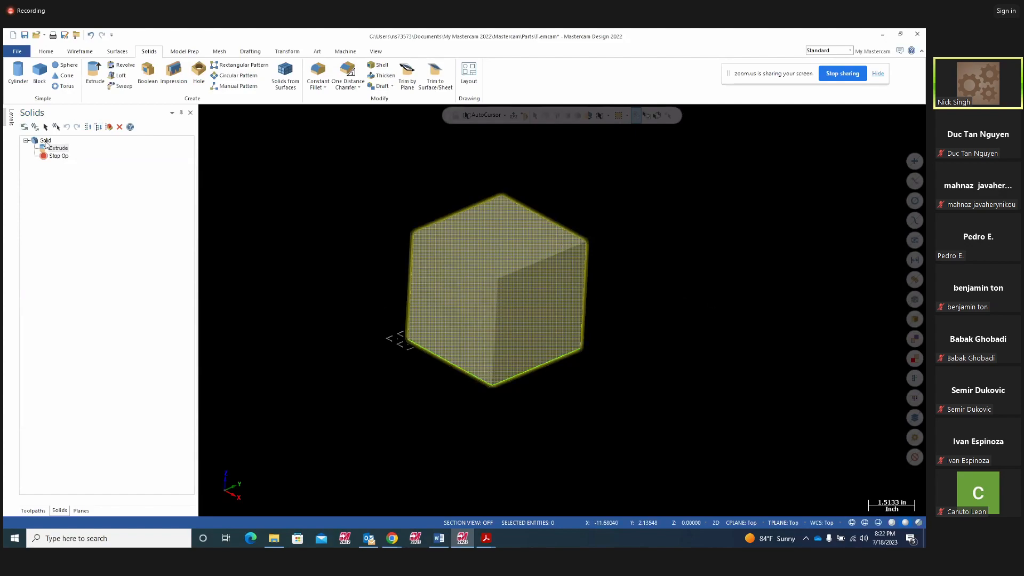
mouse_move(475, 333)
middle_down()
mouse_move(488, 356)
mouse_move(512, 299)
mouse_move(535, 348)
middle_up()
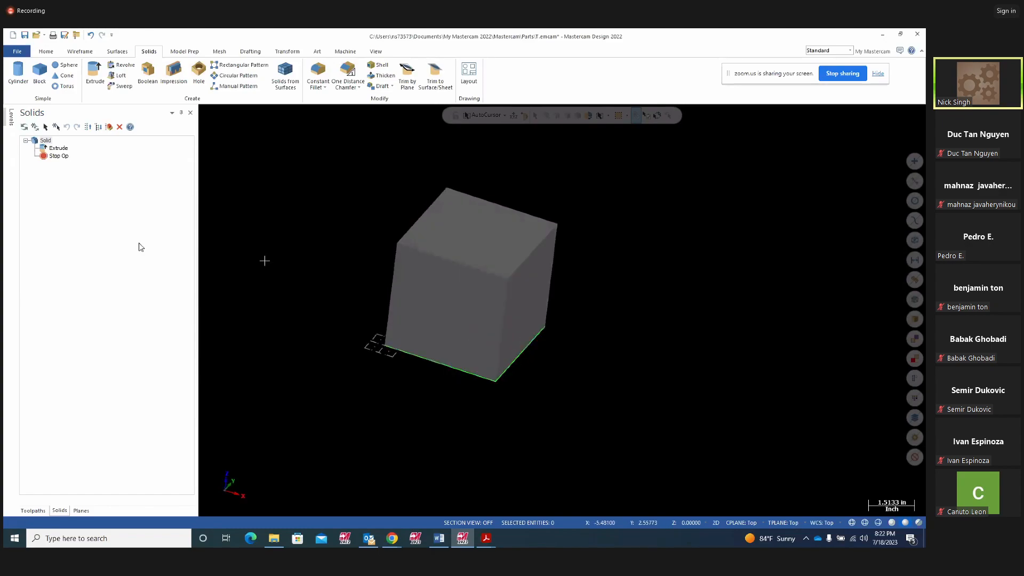
Move the solid cube off the active level to level 2, naming that level "solids".
click(11, 120)
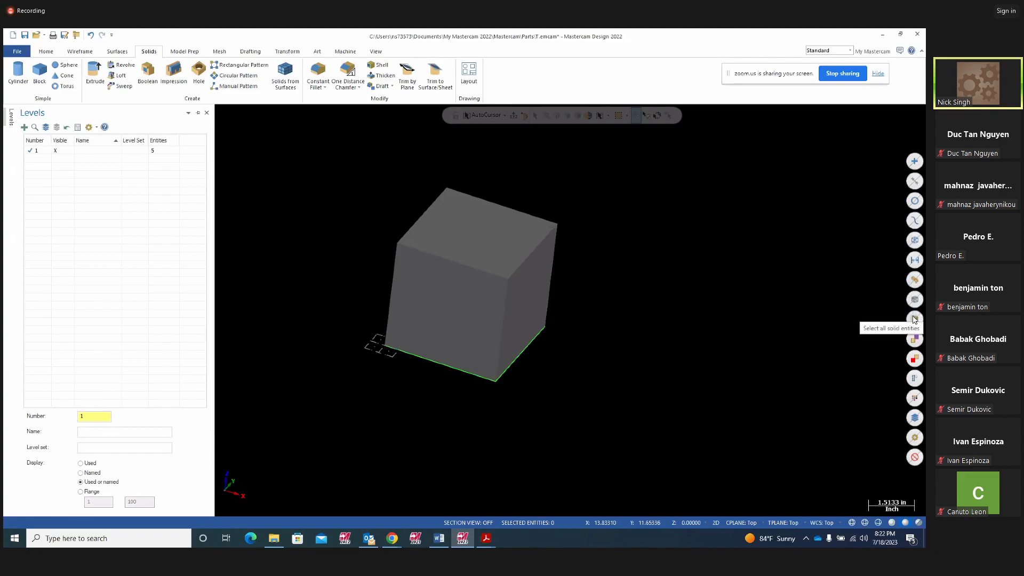
click(914, 319)
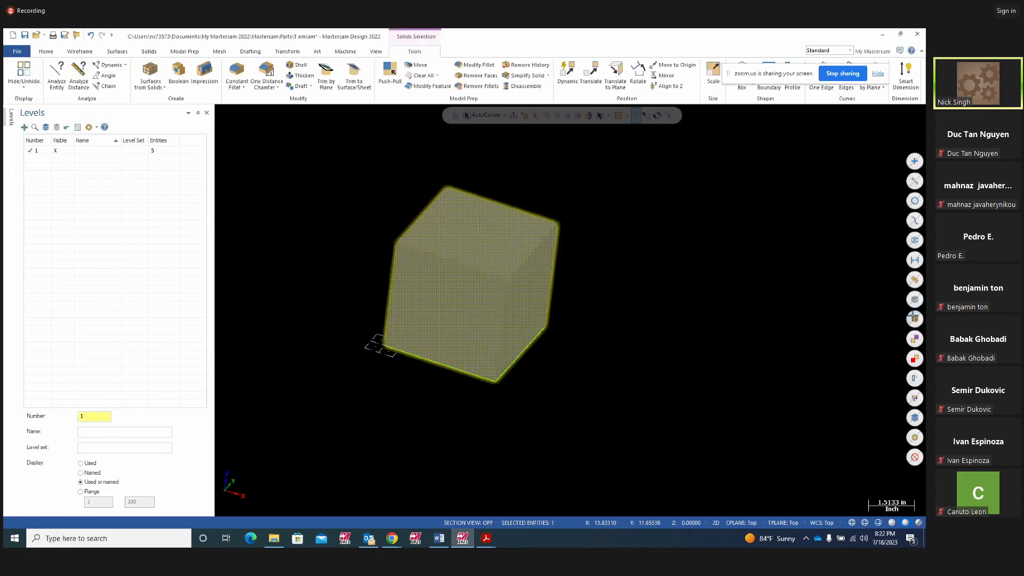
right_click(665, 237)
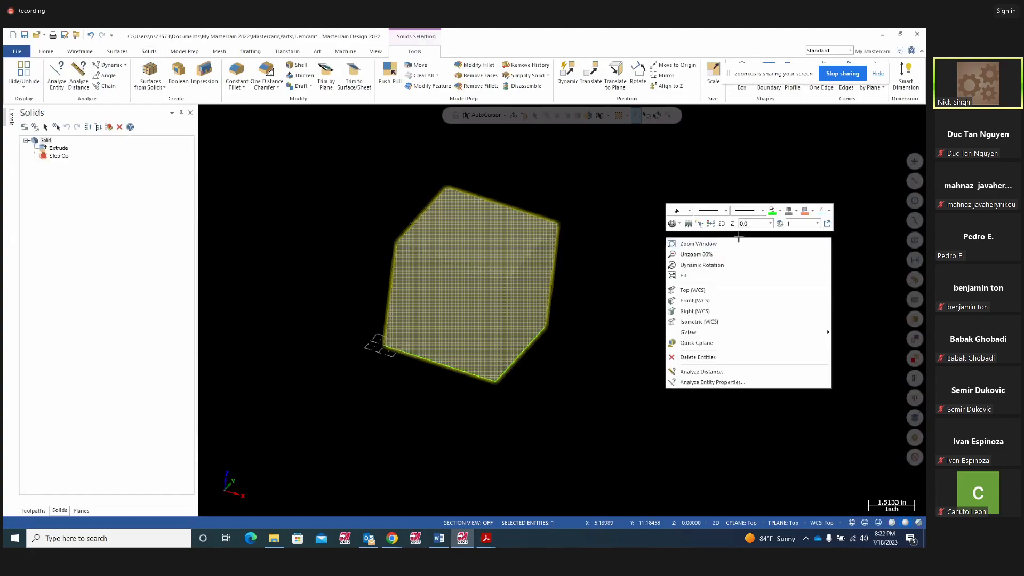
click(777, 223)
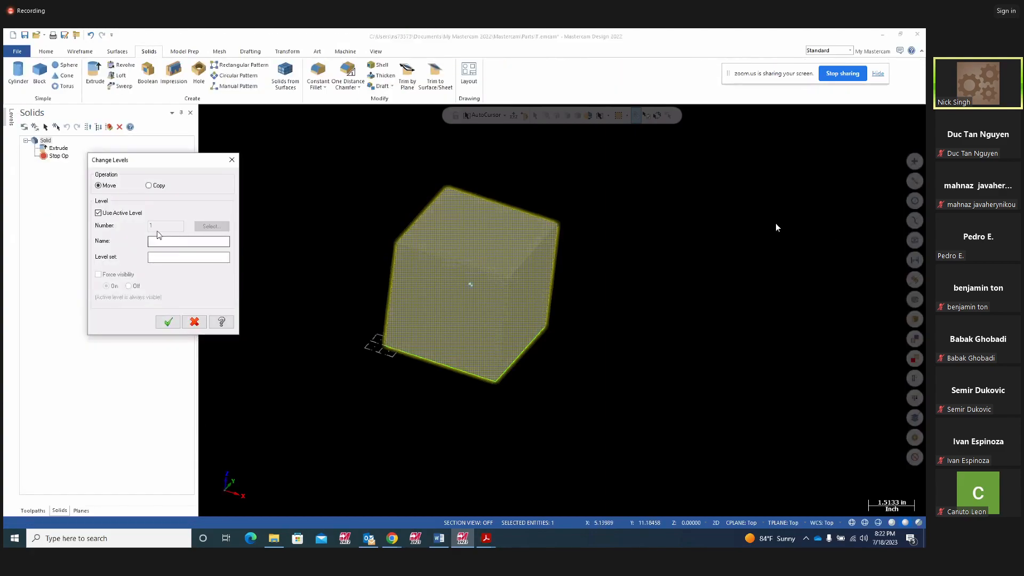
click(99, 213)
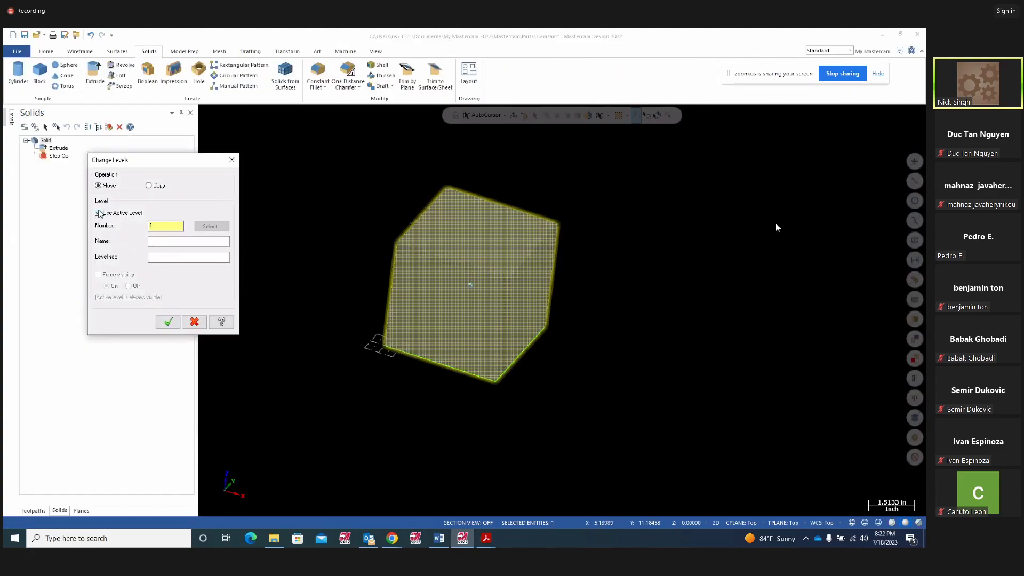
text(2)
click(150, 241)
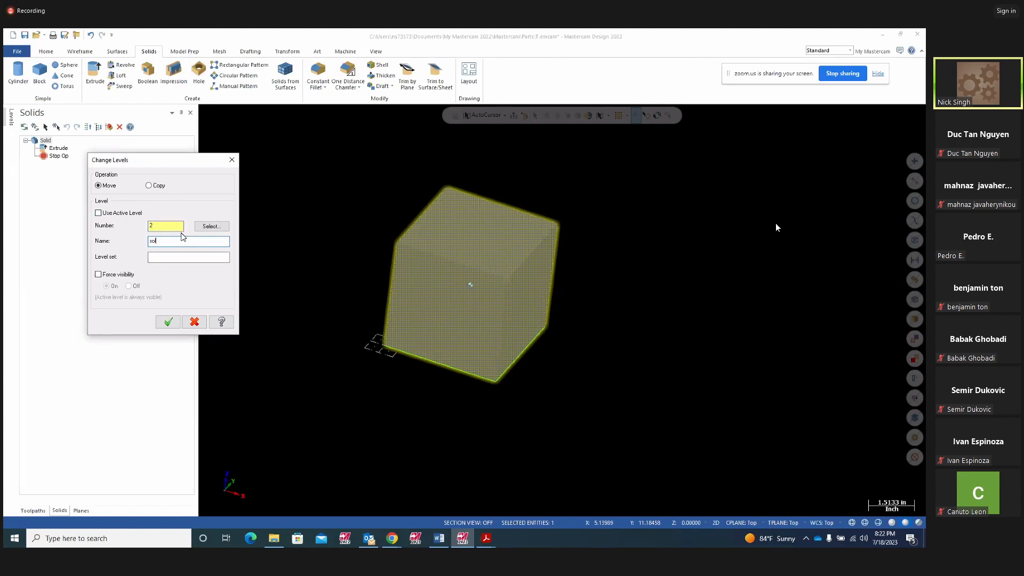
click(168, 322)
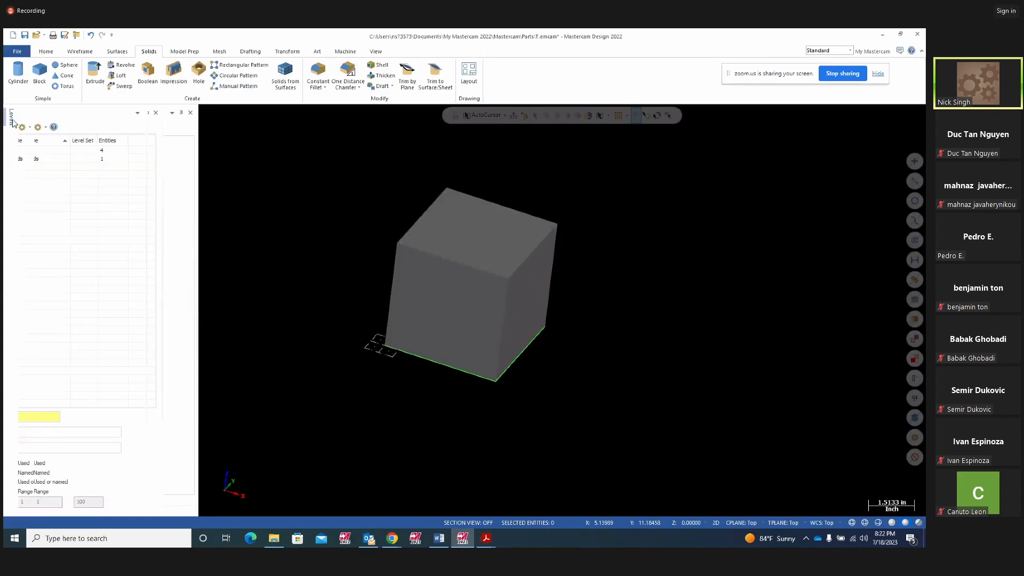
Make level 2 the active level and hide level 1 so only the solid is displayed.
click(11, 117)
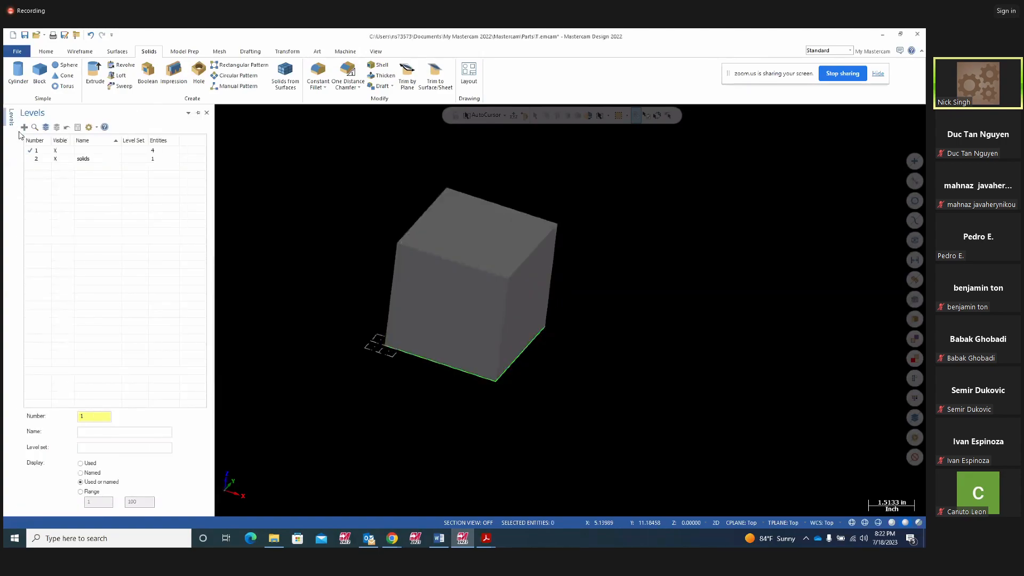
click(34, 160)
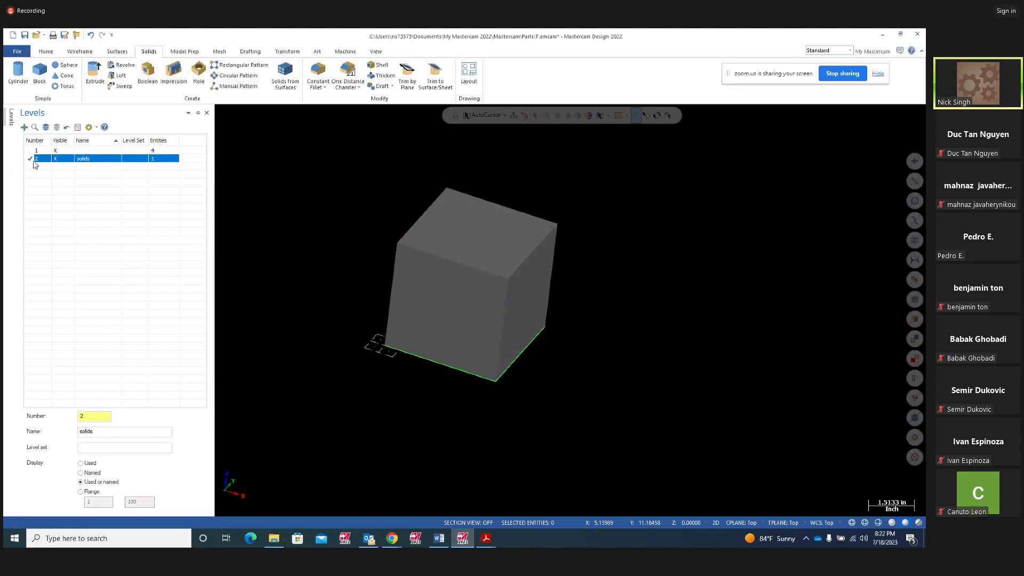
click(59, 152)
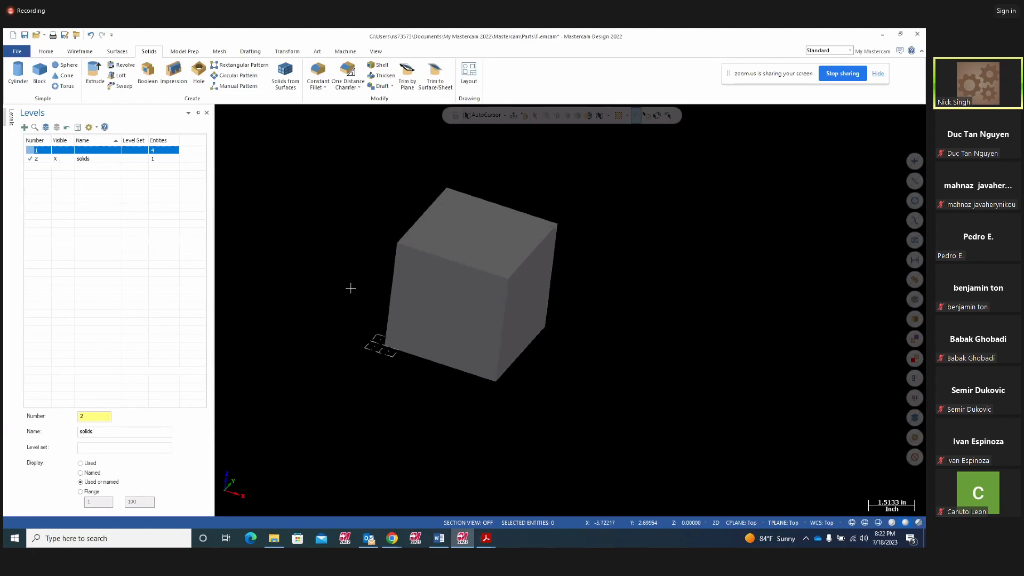
mouse_move(414, 304)
middle_down()
mouse_move(463, 279)
mouse_move(447, 313)
mouse_move(421, 311)
middle_up()
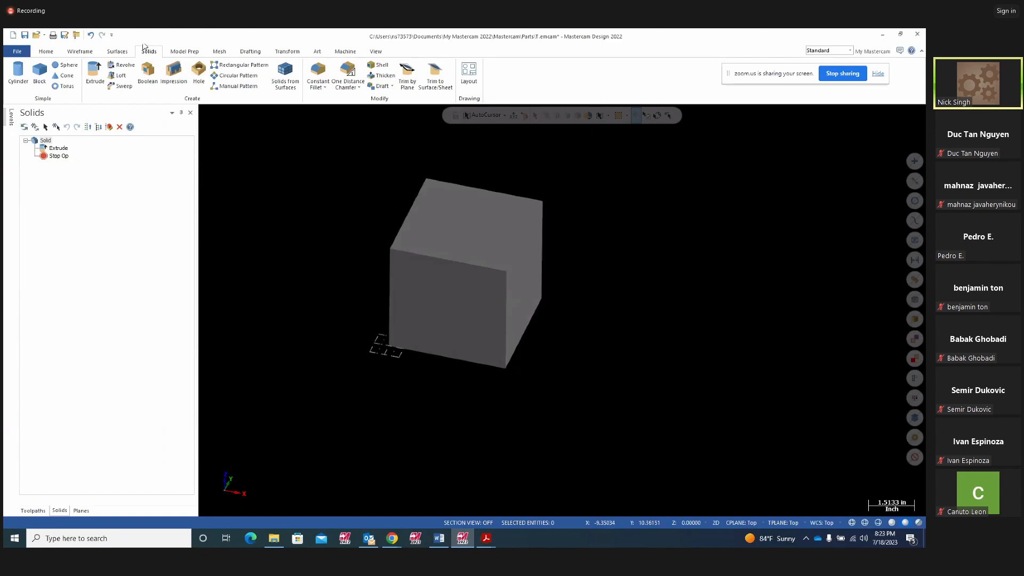
Start a Constant Fillet with edge-only selection and select the four edges around the cube's top face.
click(325, 88)
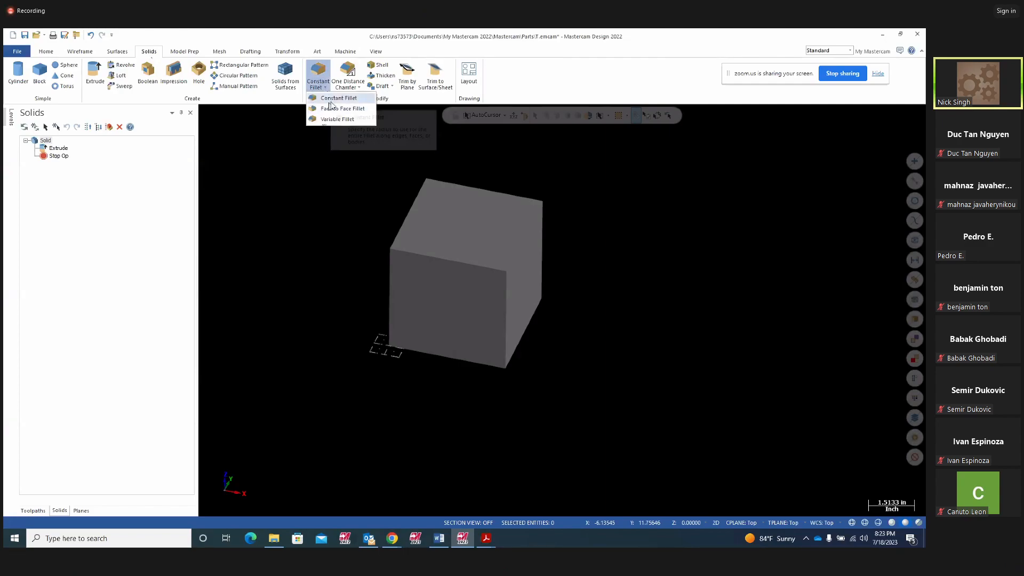
click(330, 100)
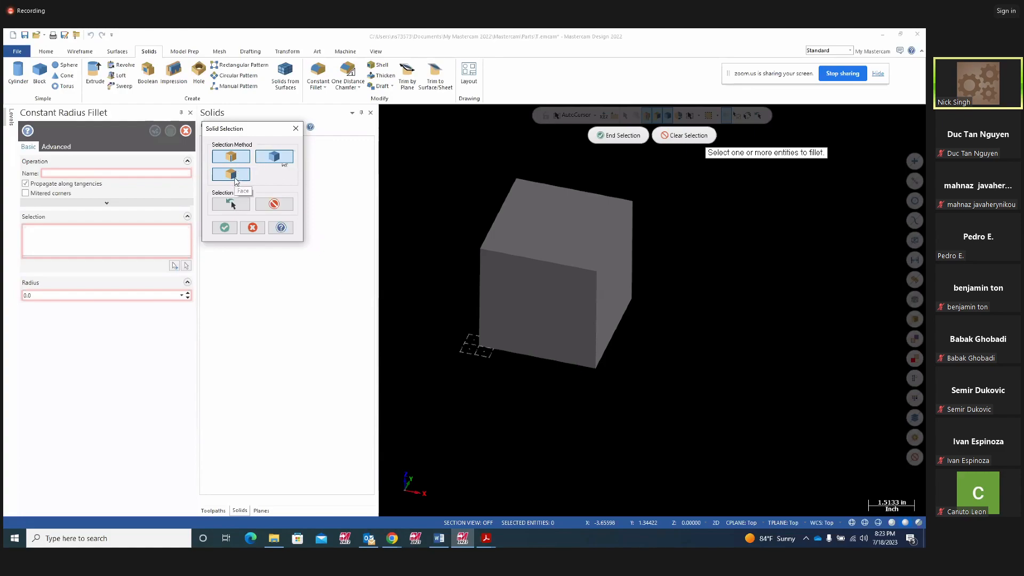
double_click(229, 162)
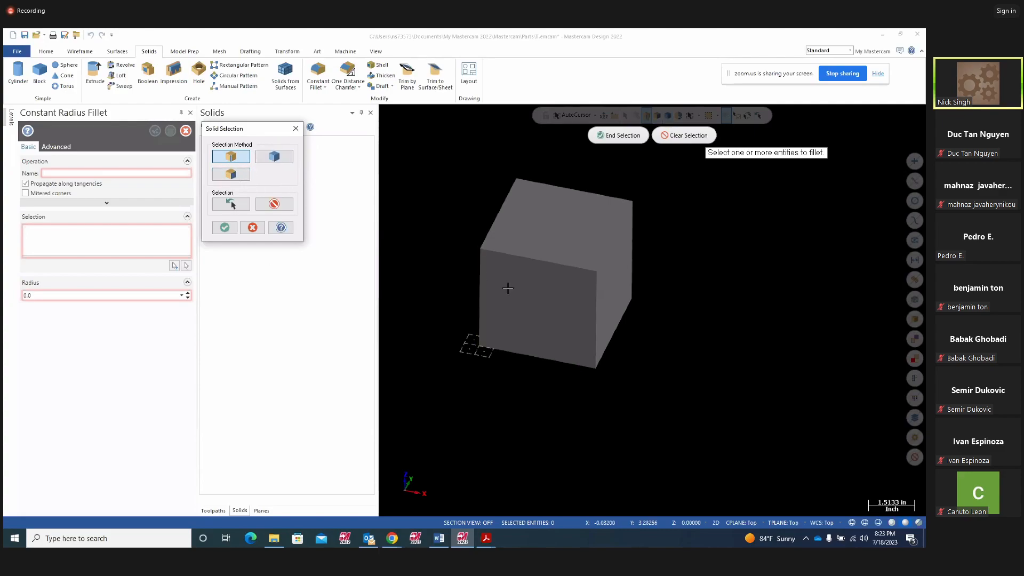
click(552, 261)
click(609, 252)
click(593, 200)
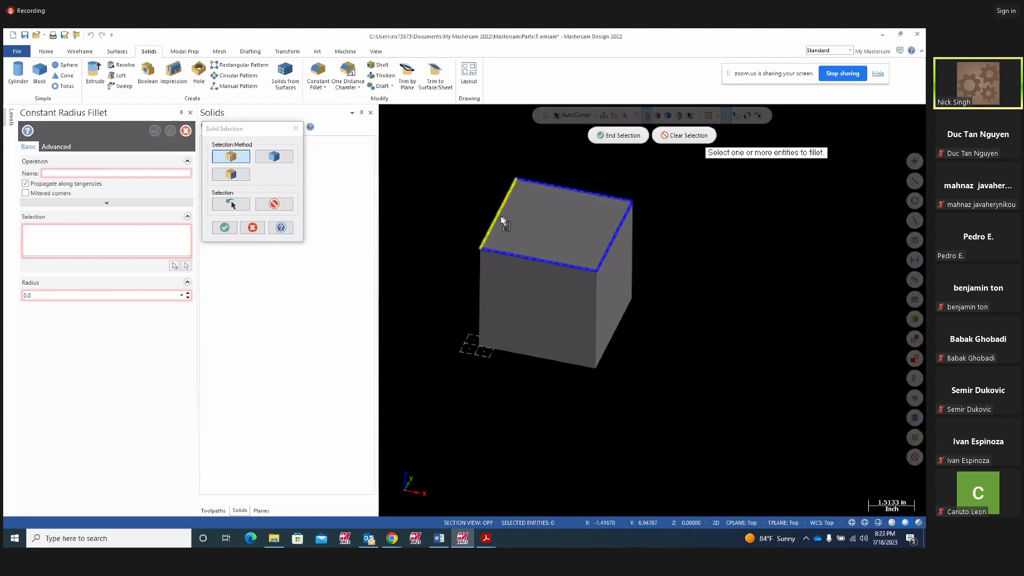
click(225, 227)
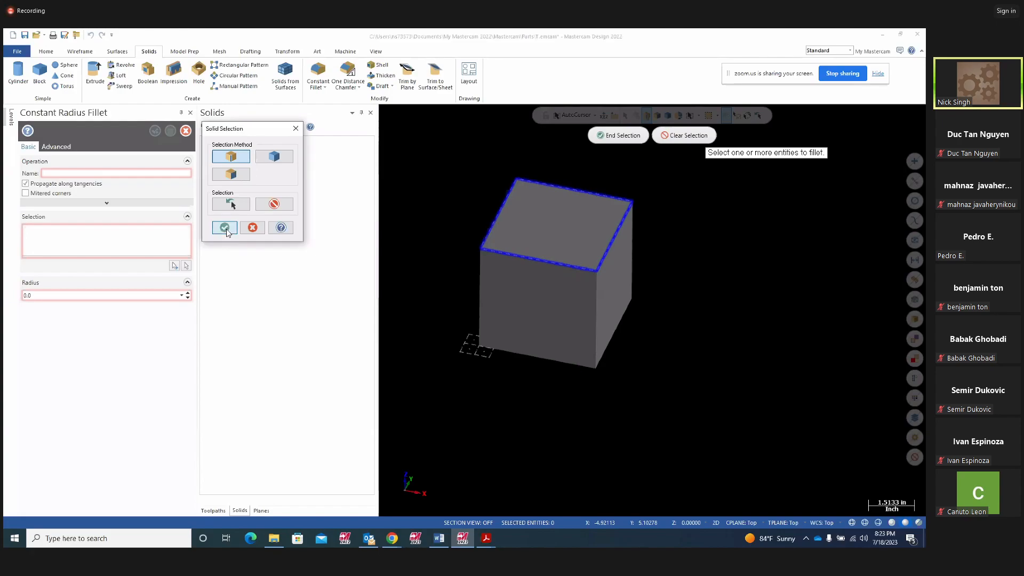
Set the fillet radius to 0.25, check the rounded top edges, and create the fillet while keeping the command running.
double_click(41, 295)
text(.25)
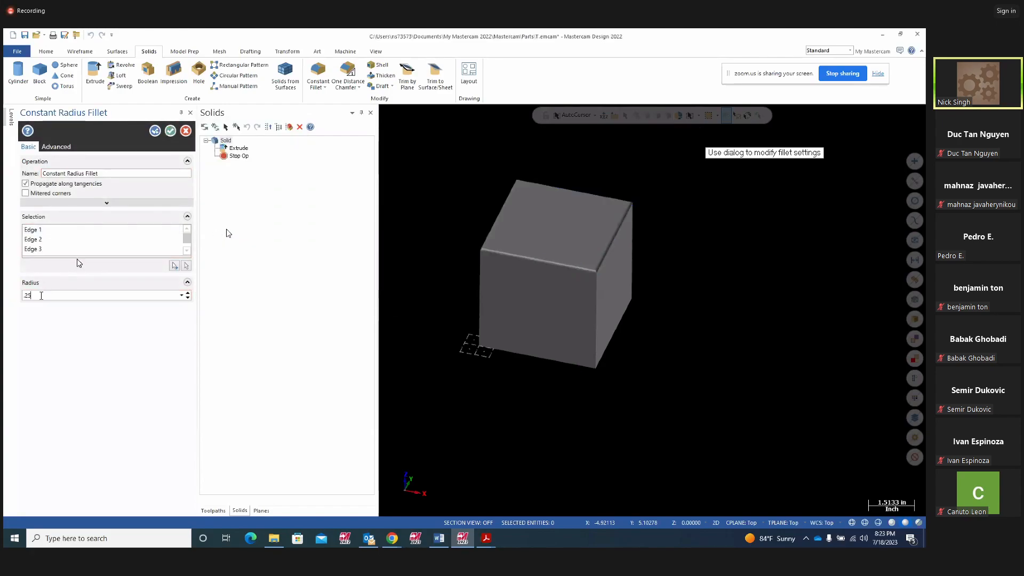
key(Return)
mouse_move(652, 311)
middle_down()
mouse_move(633, 258)
mouse_move(611, 298)
mouse_move(691, 270)
mouse_move(747, 294)
mouse_move(686, 285)
middle_up()
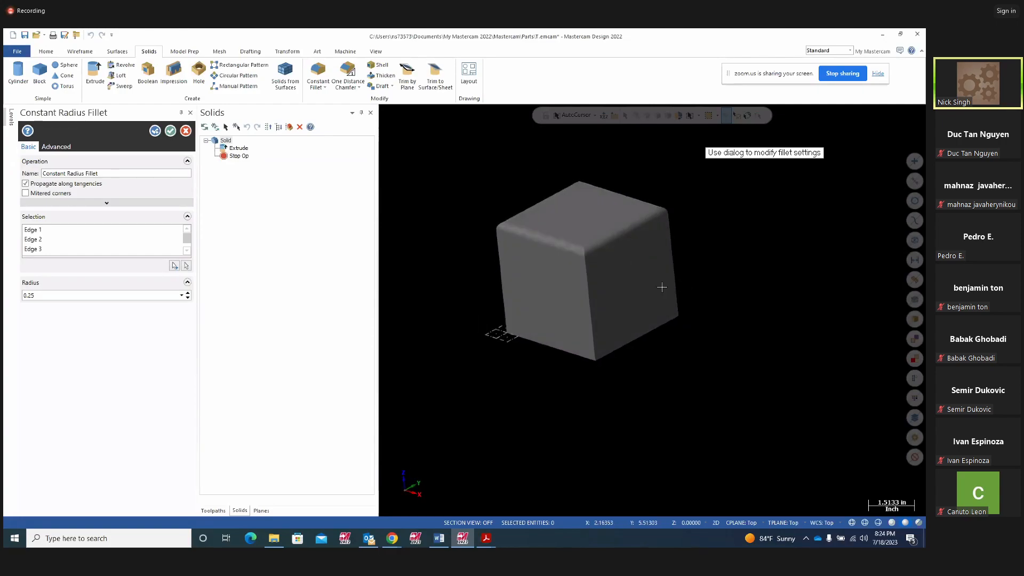
middle_drag(578, 293, 666, 224)
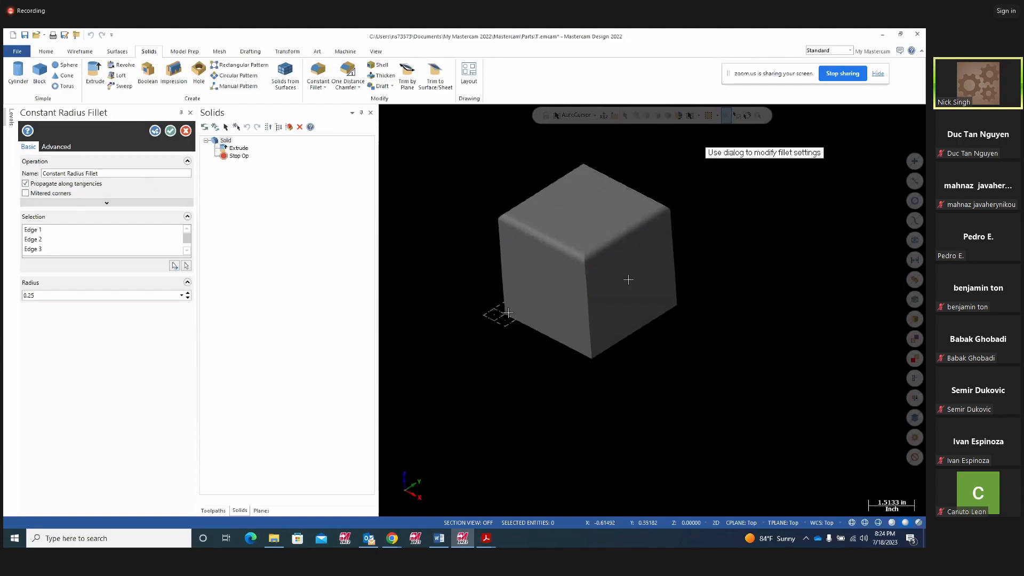
click(153, 131)
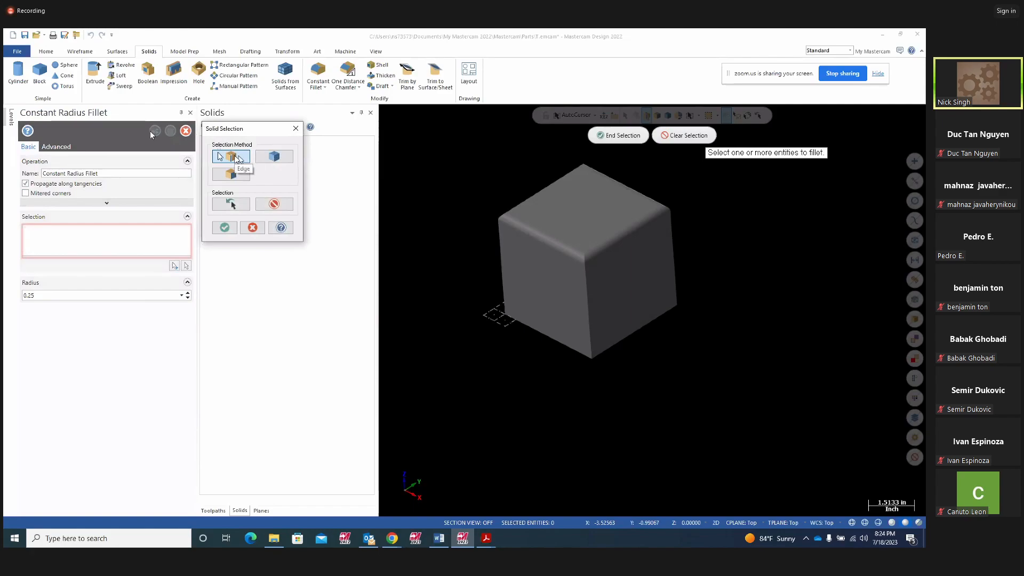
Fillet all edges of the cube's bottom face by face selection with the 0.25 radius, and apply it.
click(231, 174)
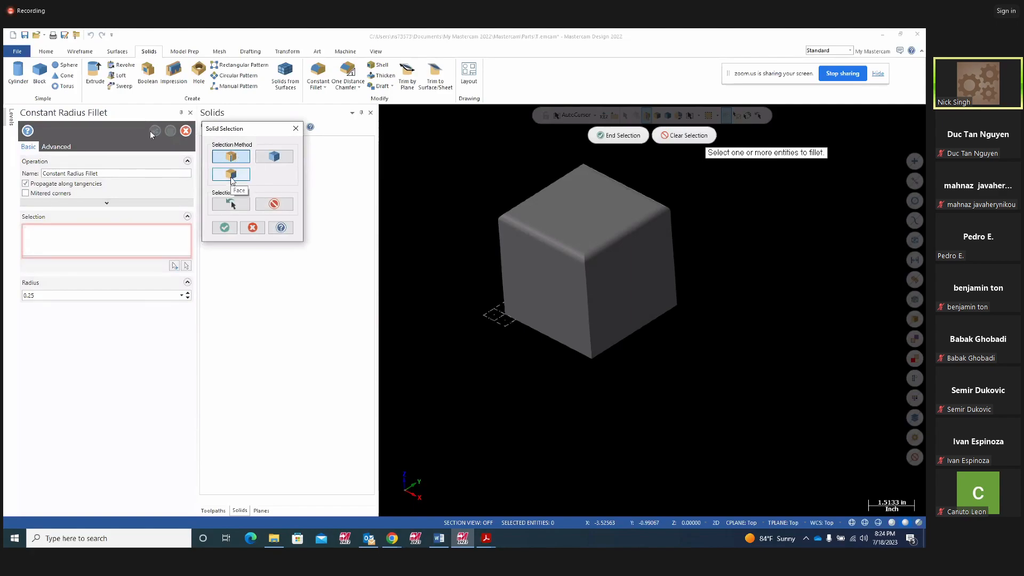
middle_drag(582, 424, 578, 316)
click(579, 314)
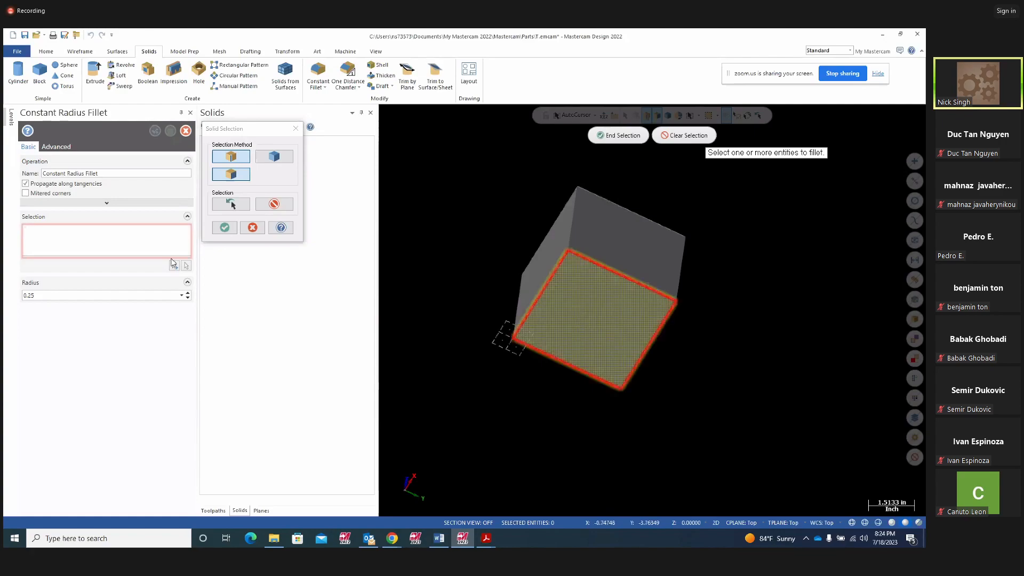
click(224, 228)
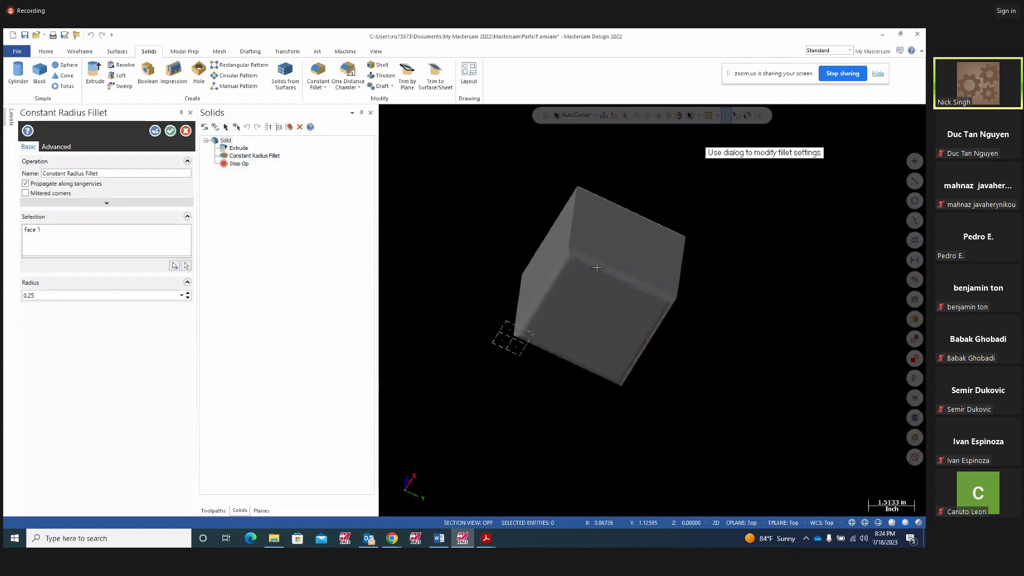
middle_drag(652, 309, 560, 281)
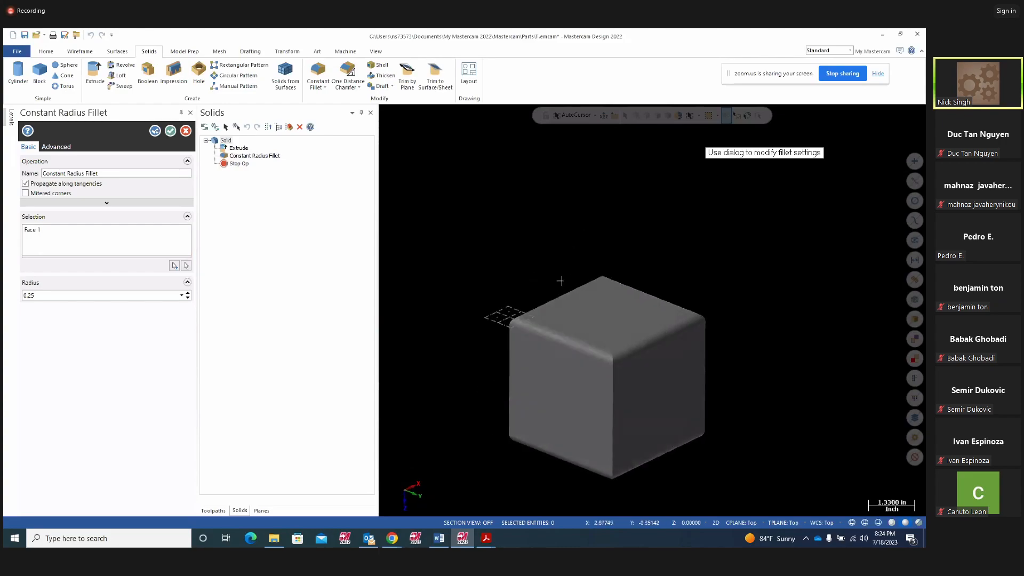
click(154, 130)
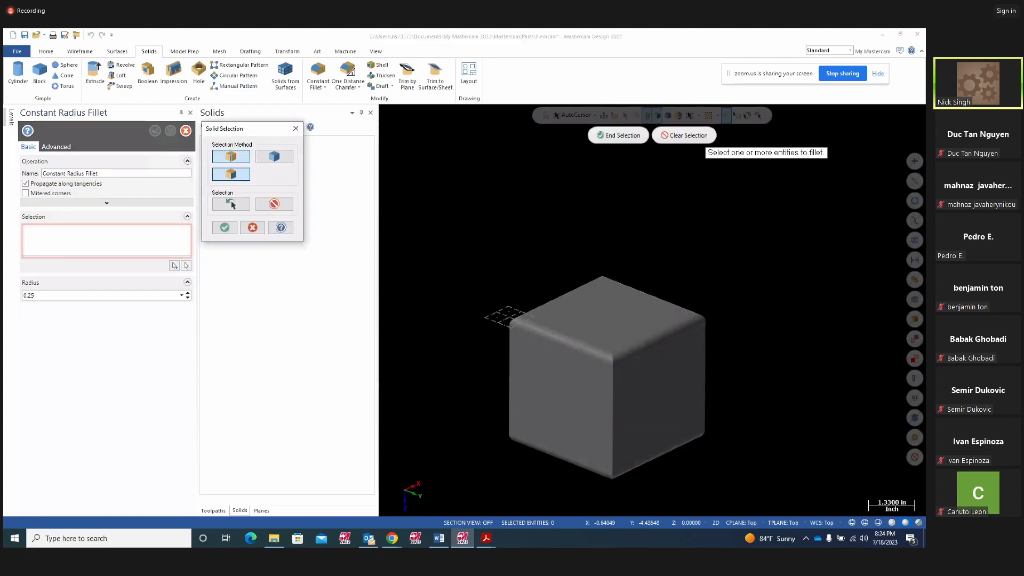
Preview a 0.25 radius fillet on two of the cube's vertical edges and inspect the blended corner up close.
click(612, 421)
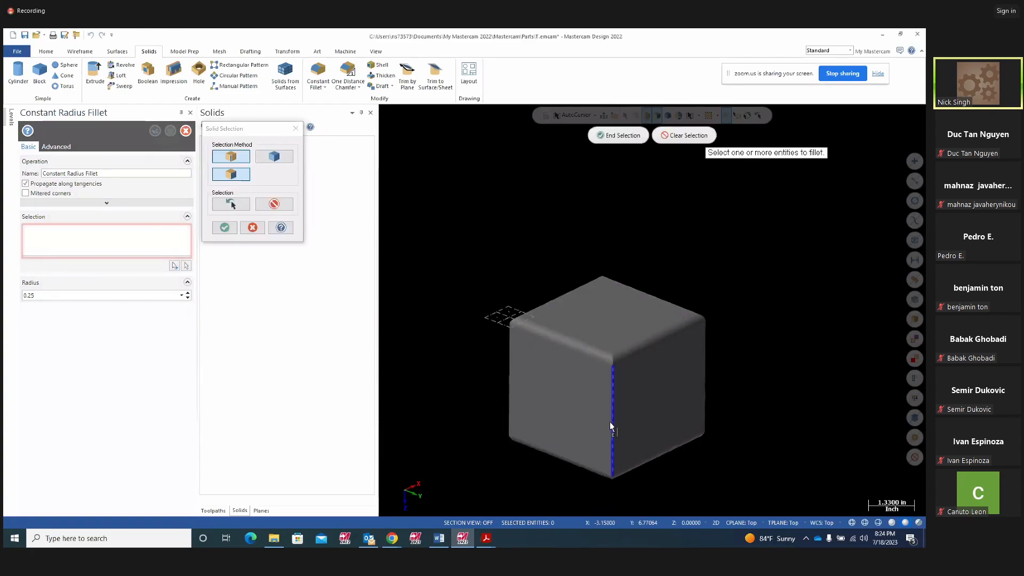
click(507, 398)
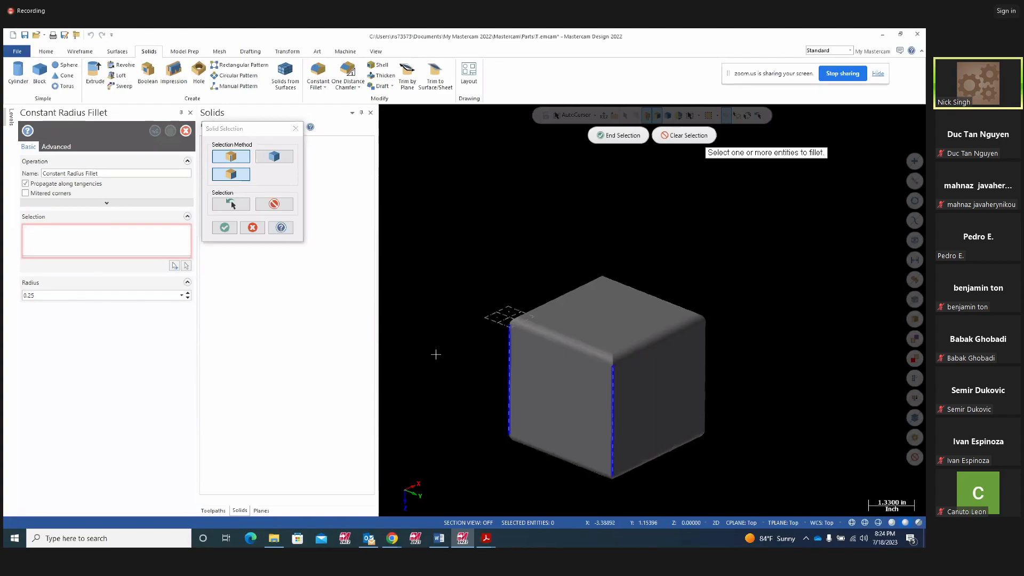
click(224, 228)
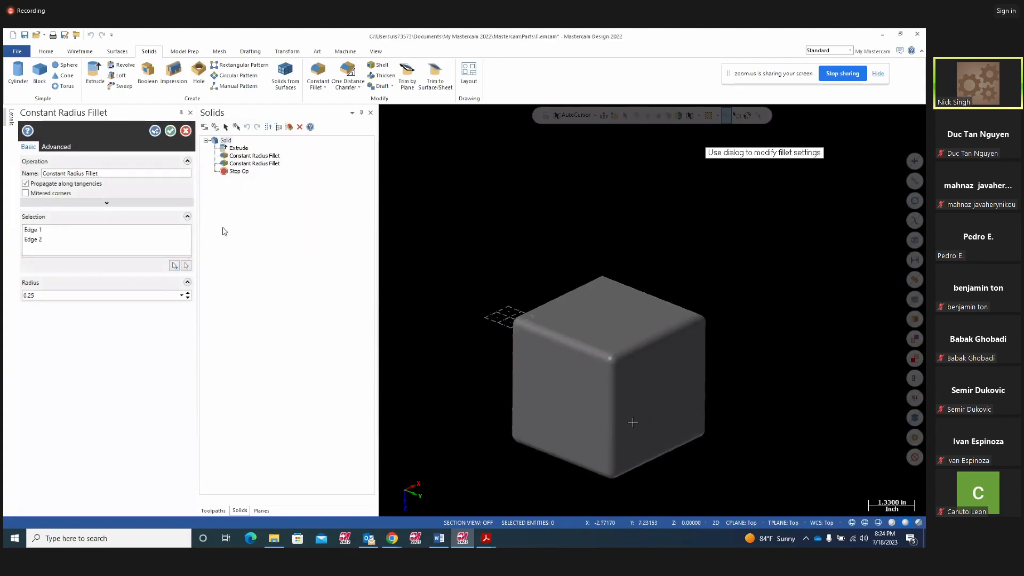
middle_drag(612, 409, 574, 388)
scroll(575, 388, up, 4)
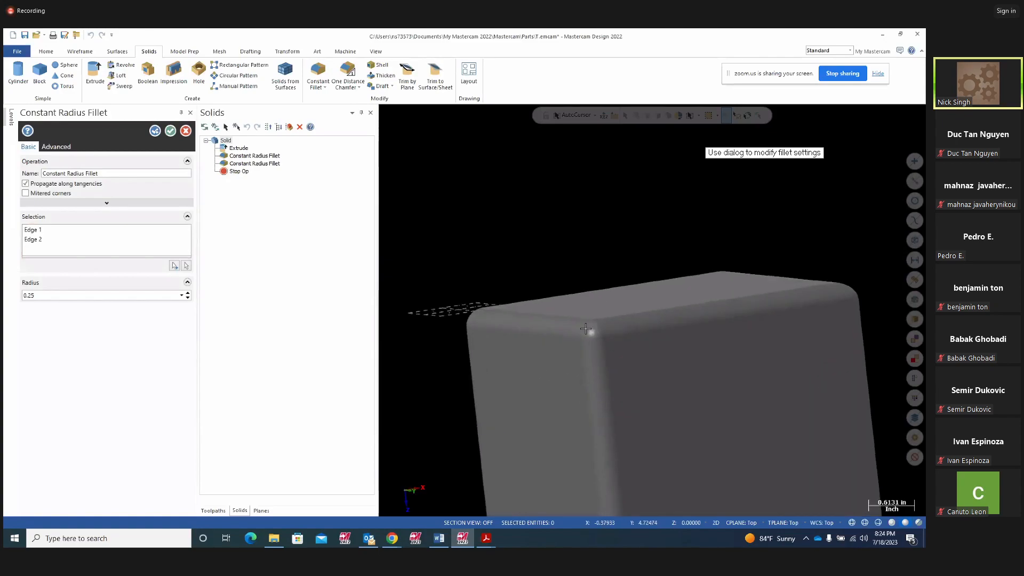
scroll(655, 421, down, 7)
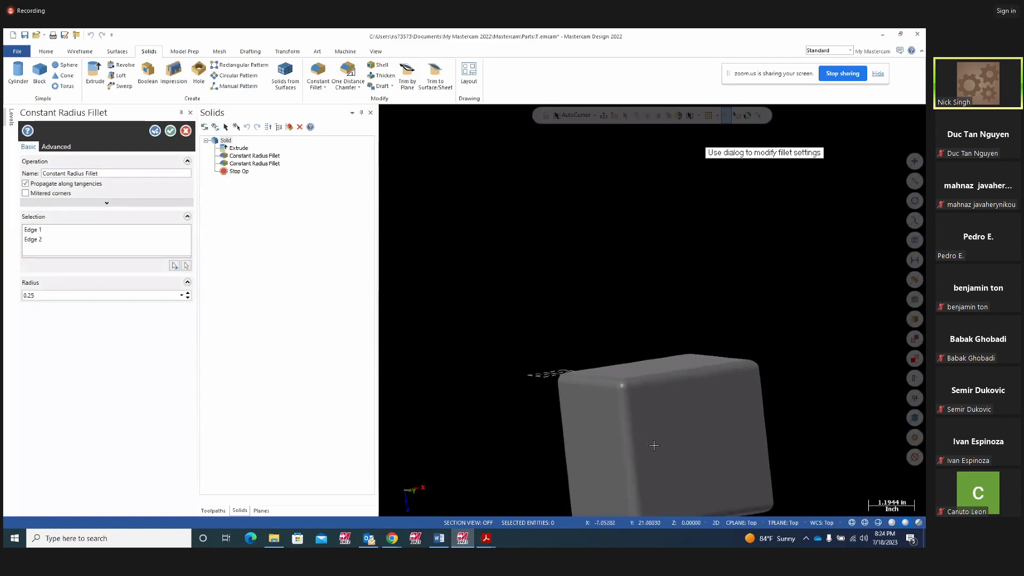
Remove both vertical edges from the fillet selection and cancel this fillet.
click(83, 240)
right_click(81, 241)
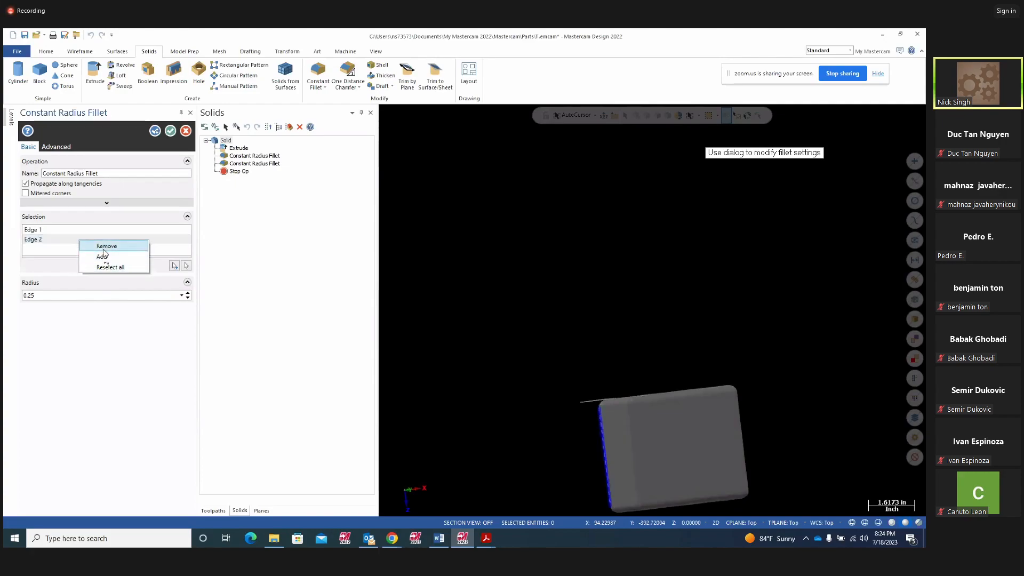
click(105, 246)
right_click(69, 236)
click(96, 238)
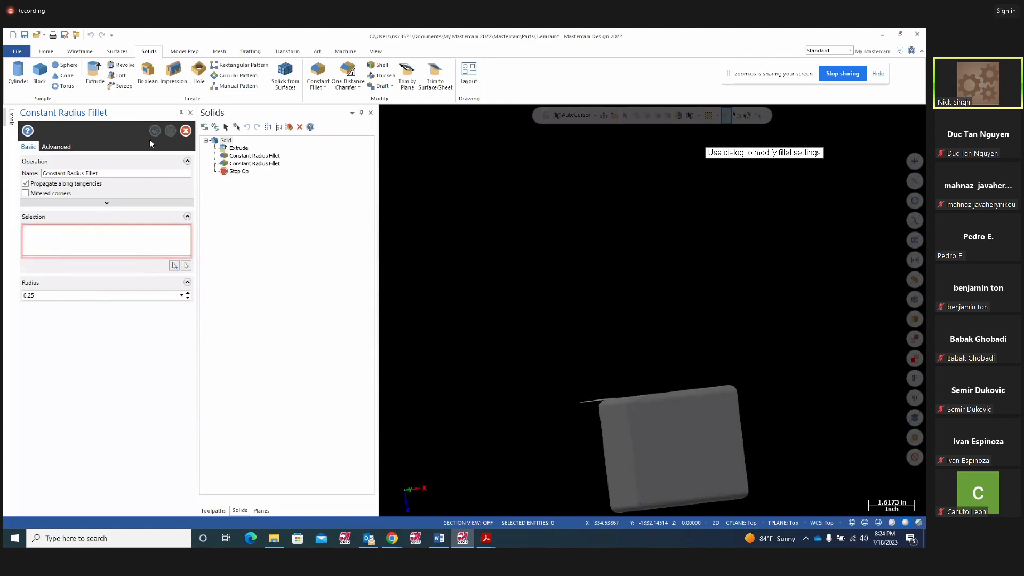
click(185, 131)
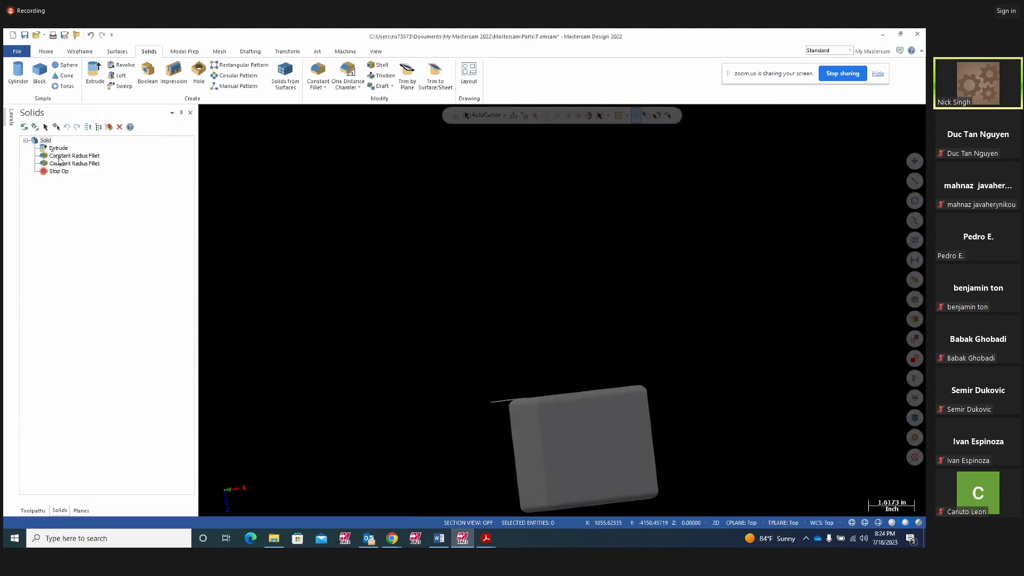
Highlight the Extrude and both Constant Radius Fillet operations from the solid history in turn, checking which faces each one covers.
middle_drag(357, 224, 386, 277)
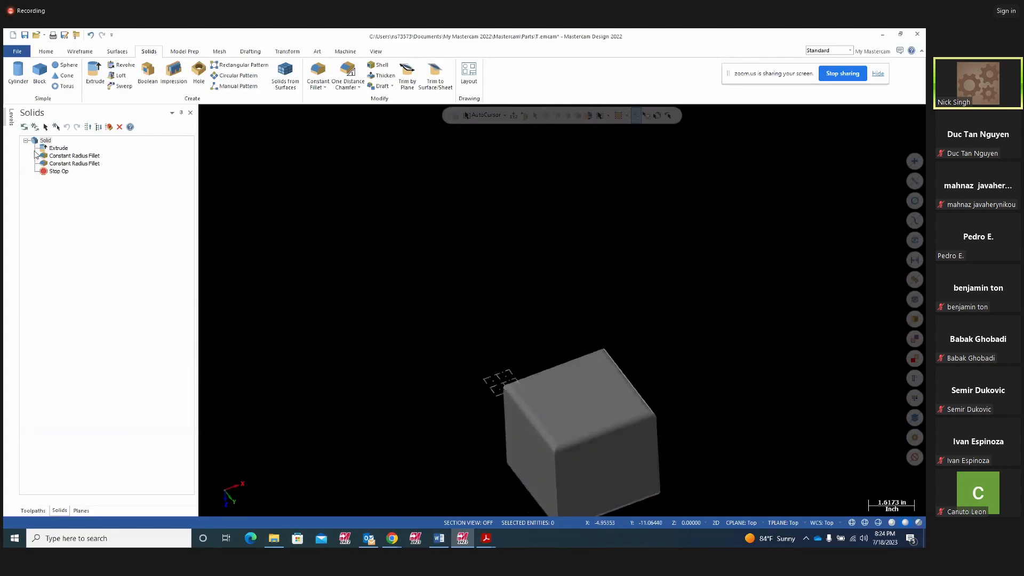
click(53, 149)
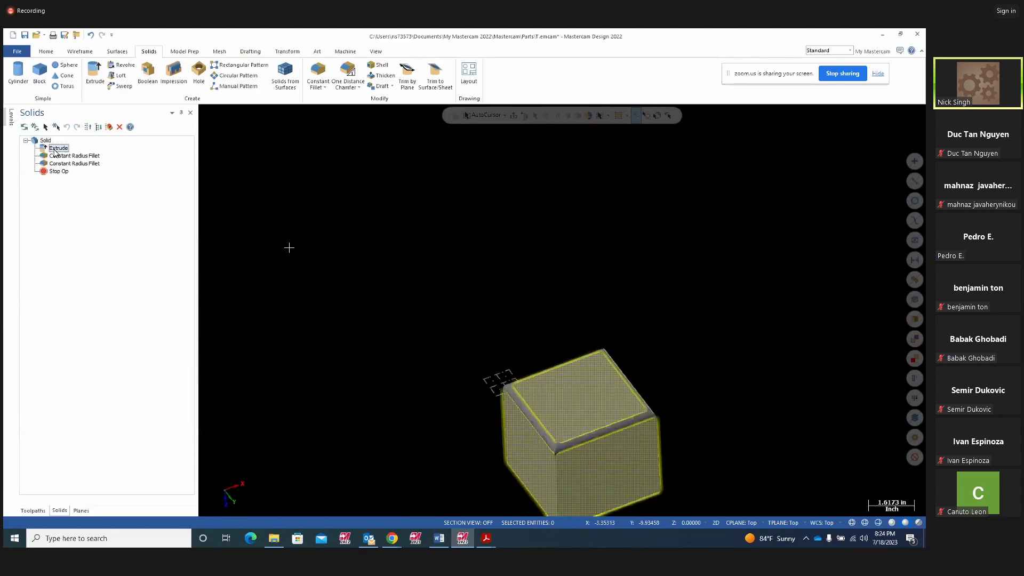
click(60, 156)
middle_drag(420, 297, 373, 194)
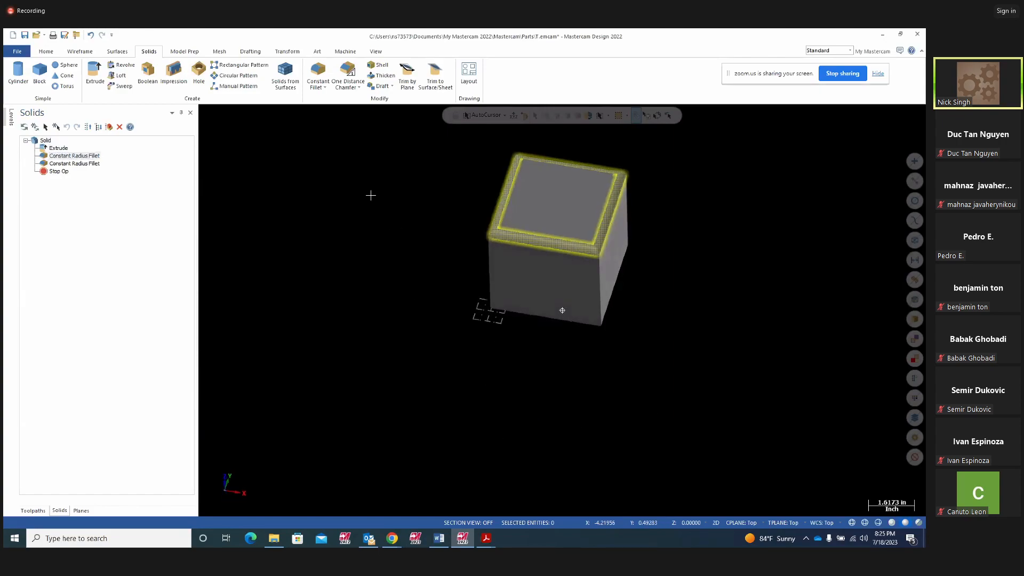
click(78, 164)
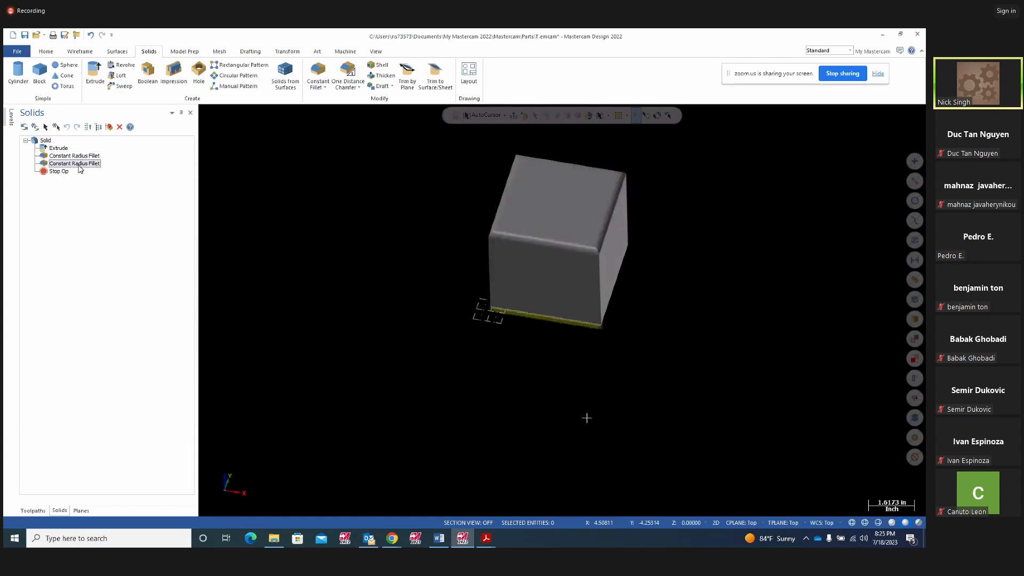
middle_drag(574, 414, 558, 291)
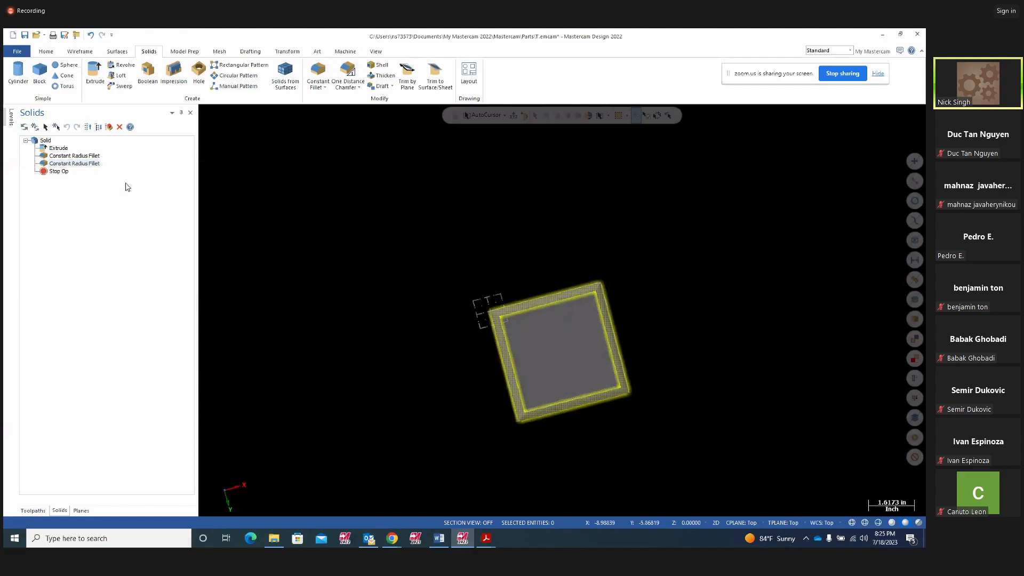
Set the radius of the cube's bottom fillet to 0.3, apply it, and inspect the edges from several directions.
double_click(76, 164)
click(42, 293)
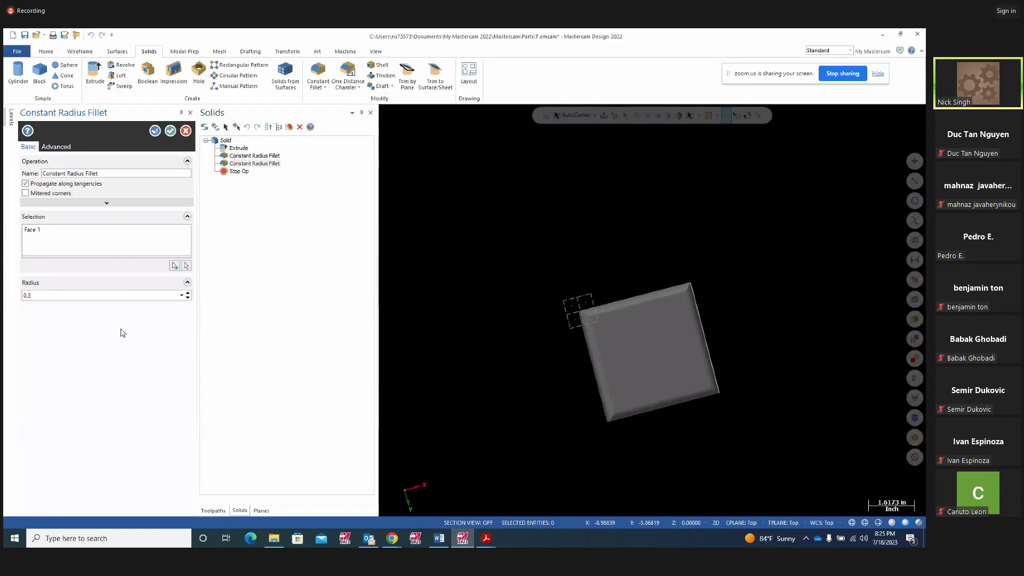
click(170, 131)
middle_drag(372, 387, 457, 320)
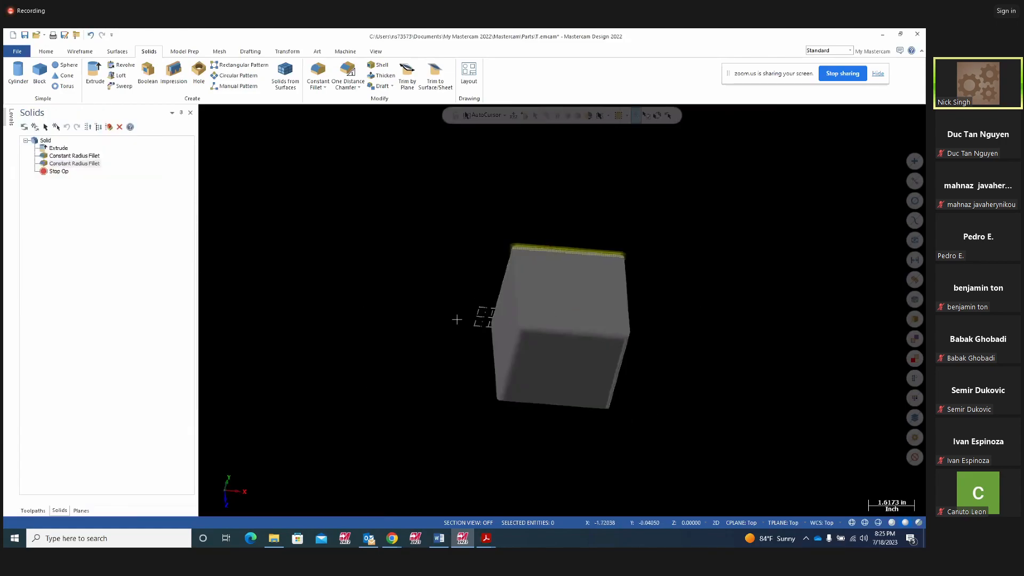
middle_drag(523, 293, 534, 400)
scroll(500, 295, down, 4)
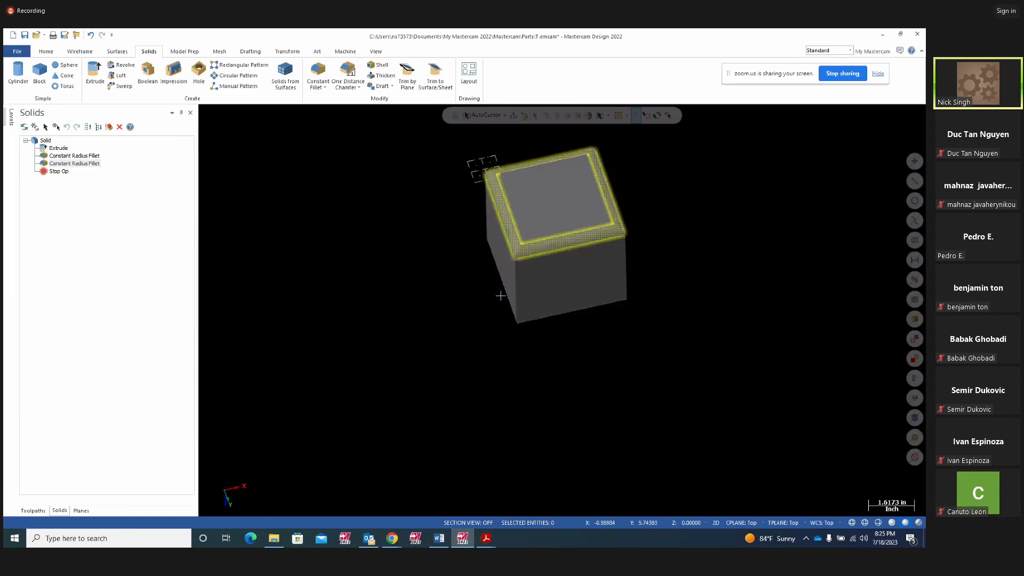
middle_drag(660, 231, 258, 242)
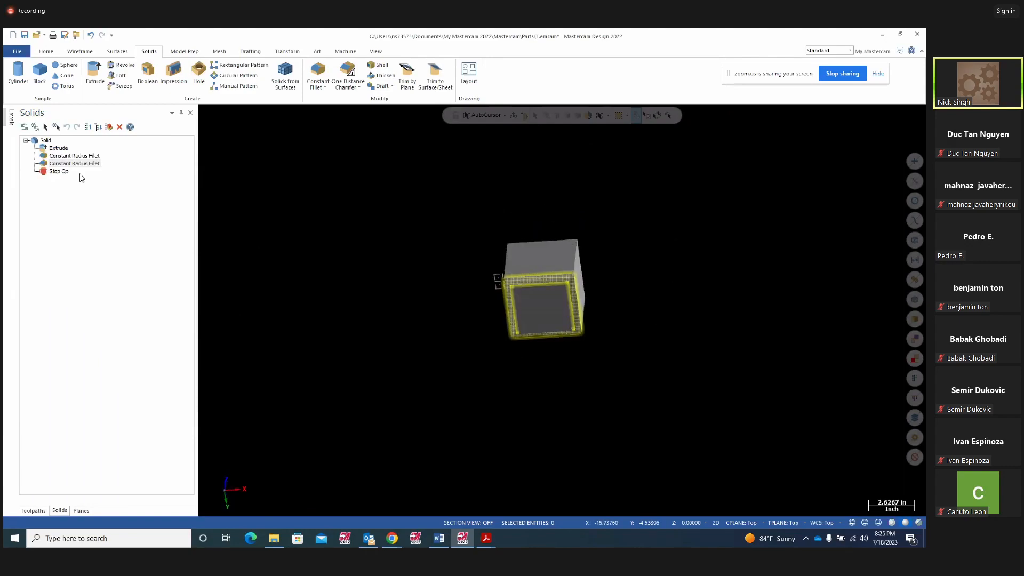
Delete both Constant Radius Fillet operations from the solid history and regenerate the cube.
click(65, 155)
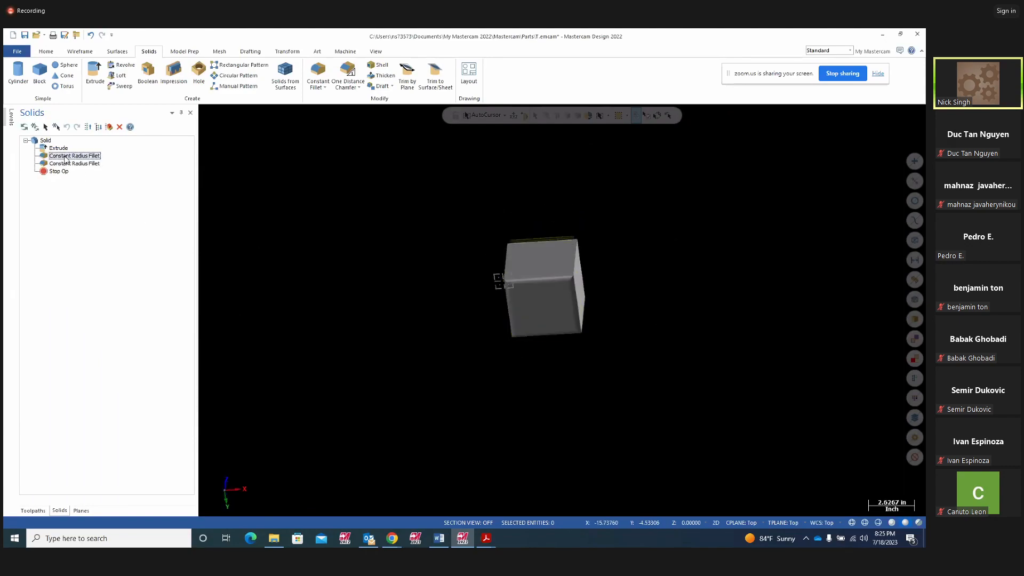
key(Delete)
click(66, 157)
key(Delete)
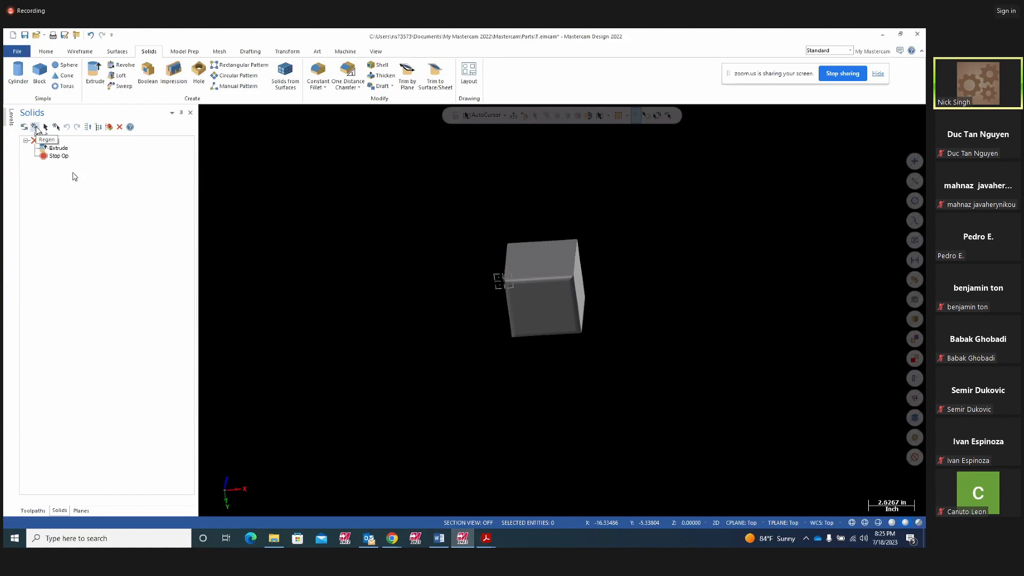
click(35, 128)
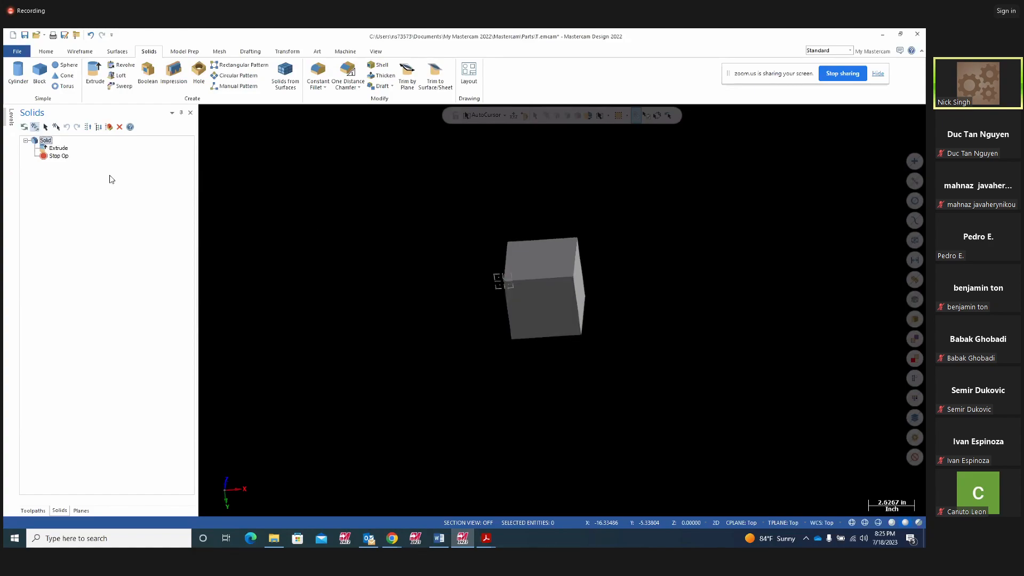
Add a constant fillet to all edges of the cube by selecting the whole body, with a 0.25 radius.
scroll(588, 233, up, 1)
scroll(594, 251, up, 2)
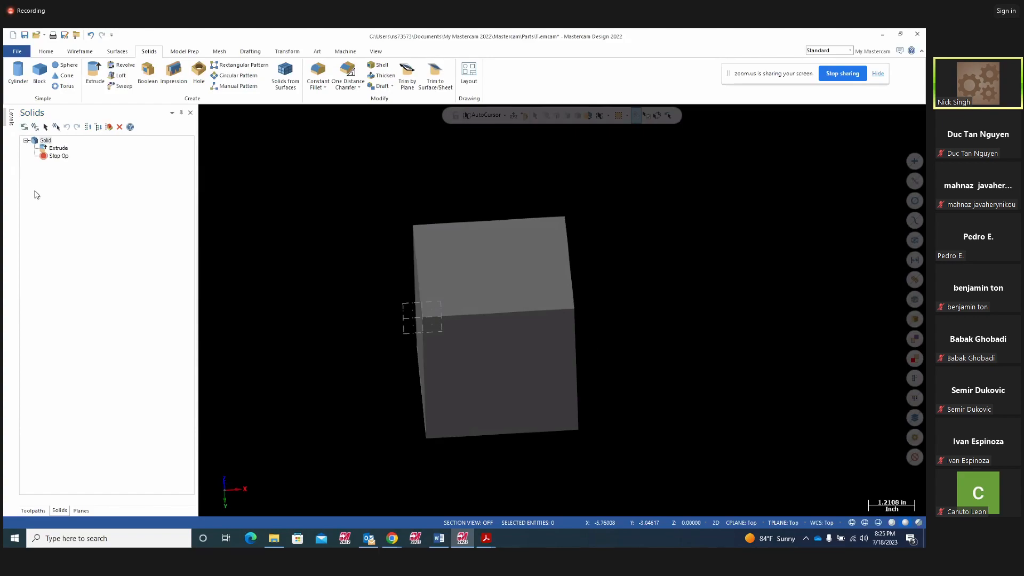
click(324, 87)
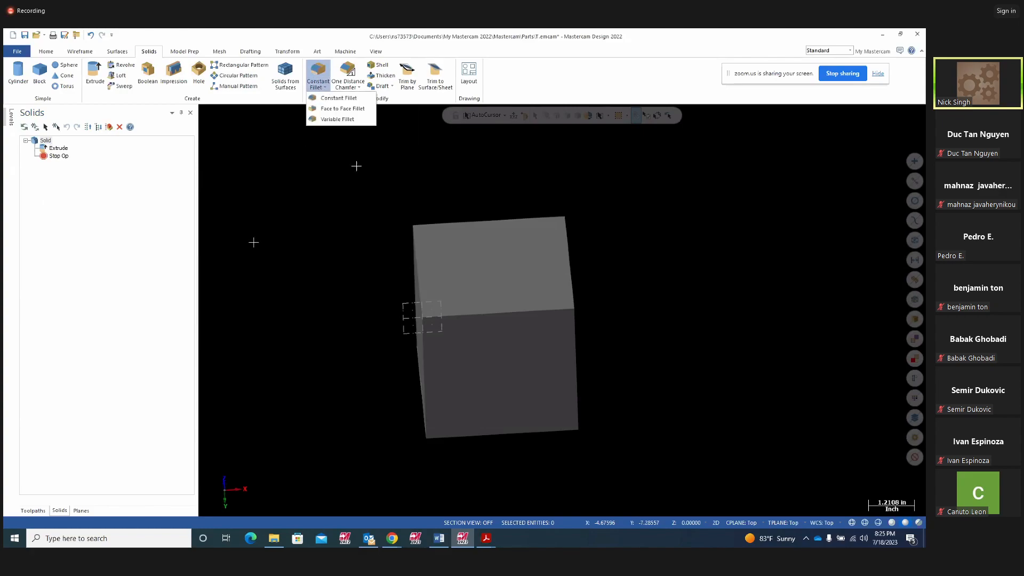
click(334, 98)
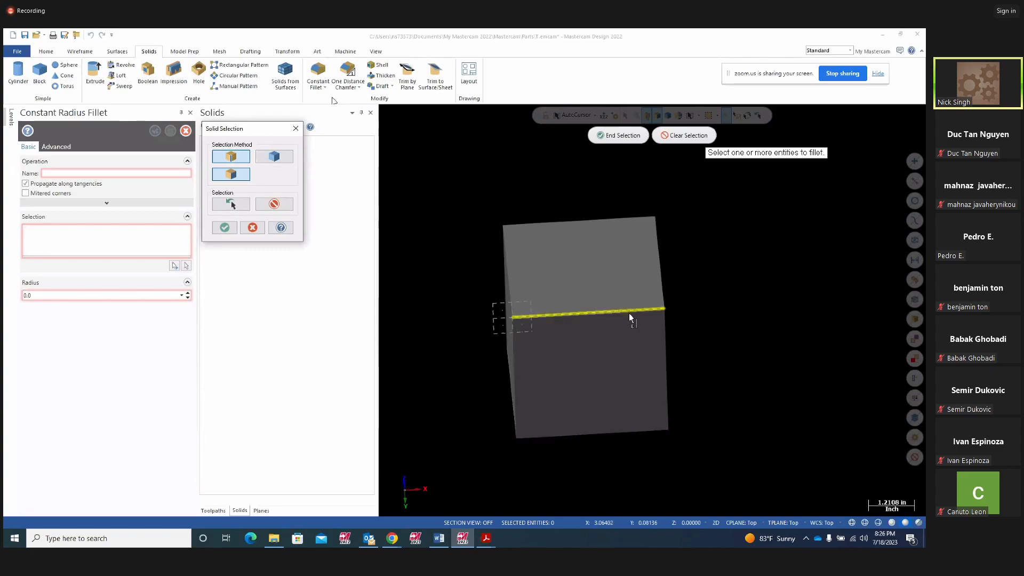
click(271, 160)
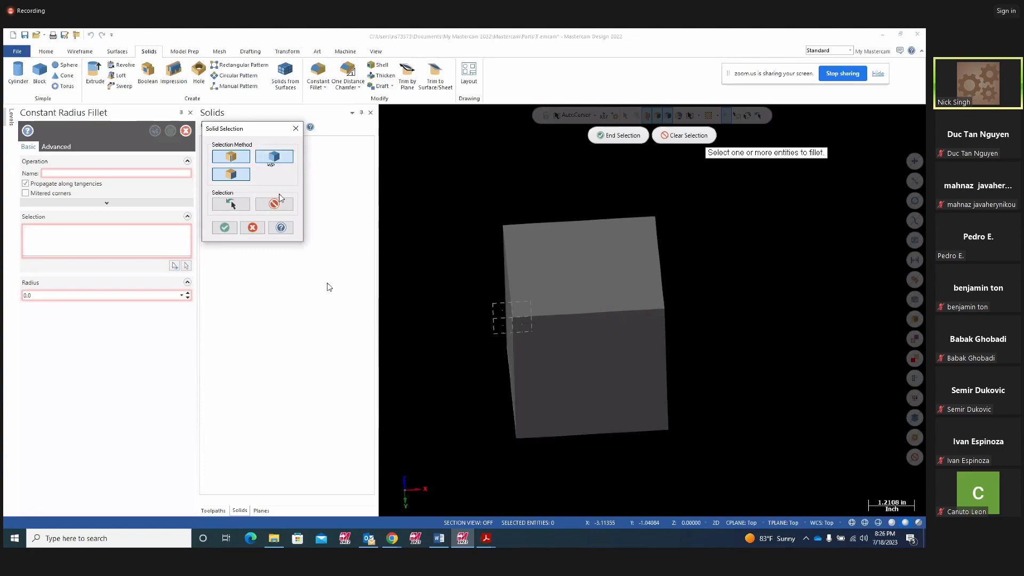
click(545, 282)
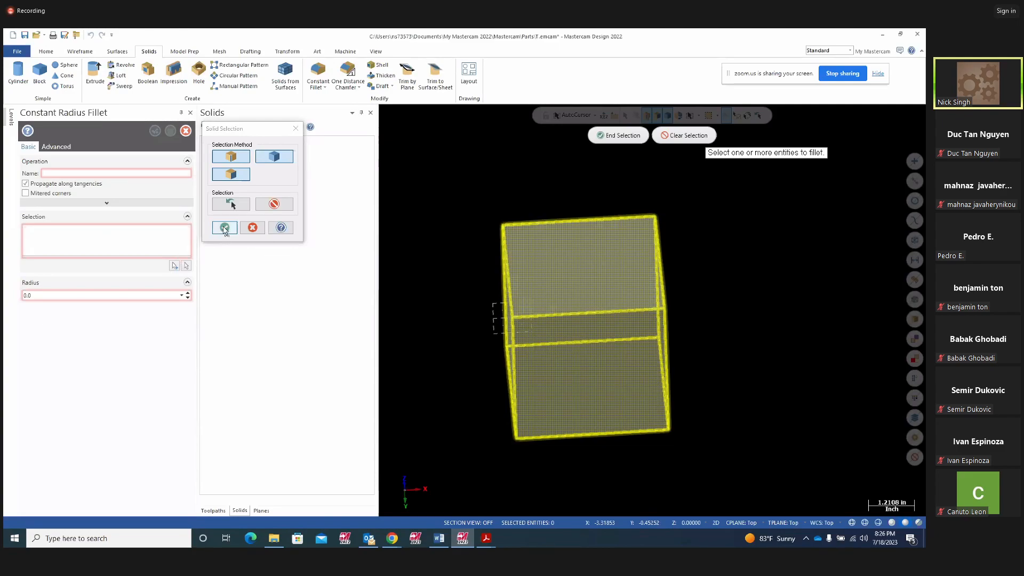
click(225, 228)
double_click(42, 297)
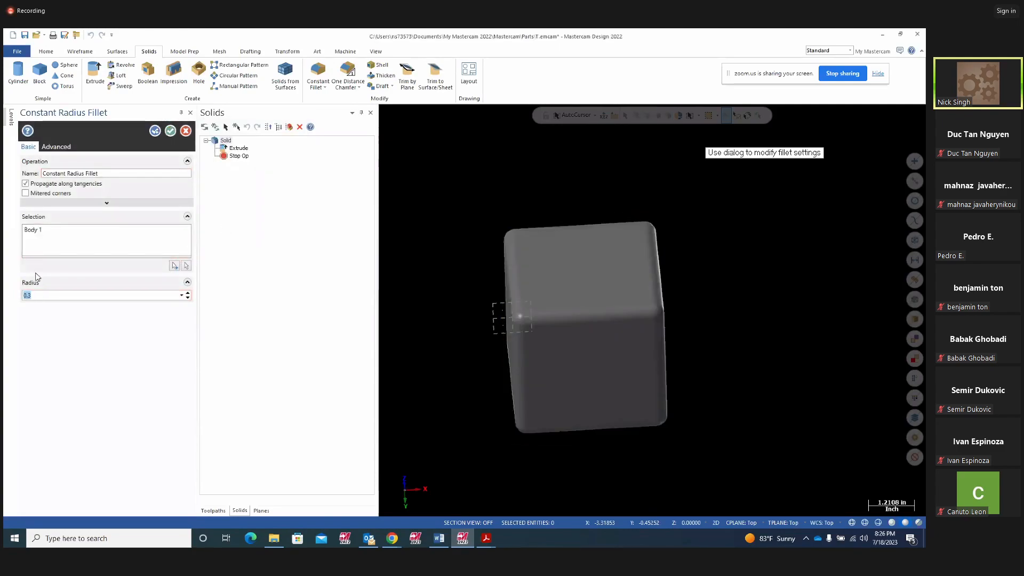
text(0.25)
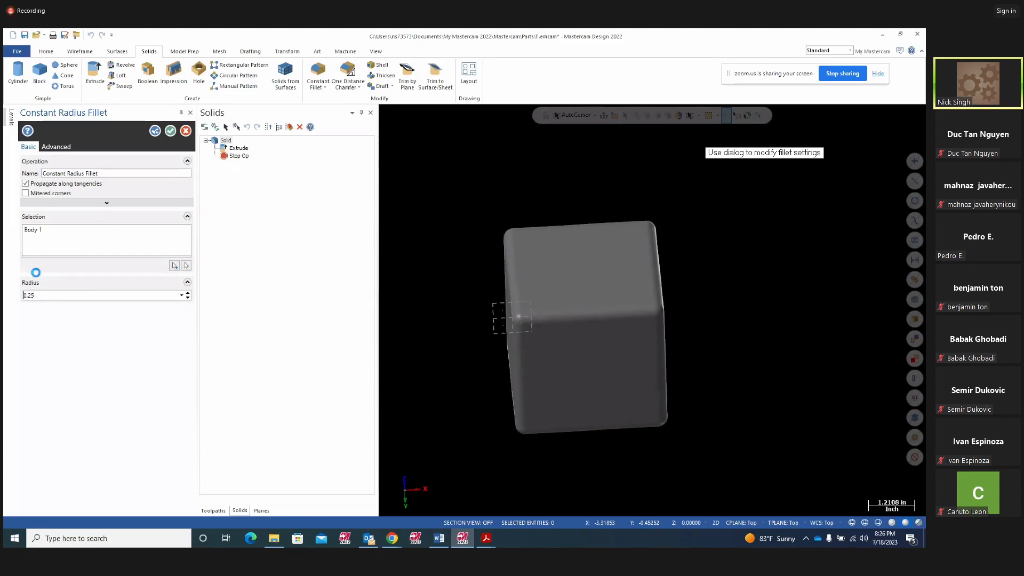
mouse_move(758, 369)
middle_down()
mouse_move(722, 228)
mouse_move(754, 313)
mouse_move(775, 288)
mouse_move(658, 277)
mouse_move(663, 304)
mouse_move(611, 304)
mouse_move(661, 331)
mouse_move(658, 343)
mouse_move(741, 373)
mouse_move(645, 318)
mouse_move(695, 354)
mouse_move(661, 341)
mouse_move(618, 344)
middle_up()
click(171, 131)
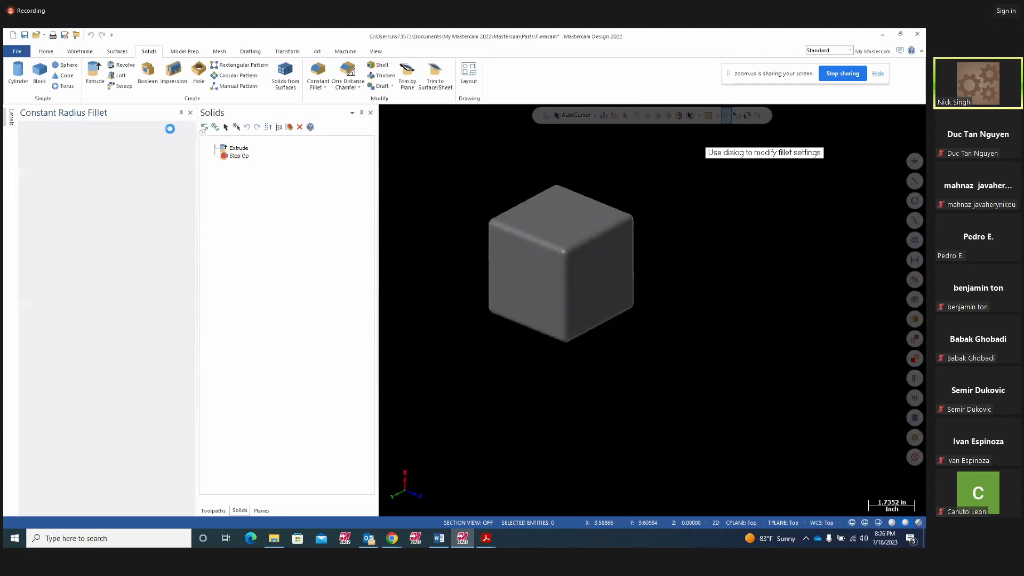
Edit the whole-body Constant Radius Fillet from the solid history and set its radius to 0.15.
click(62, 156)
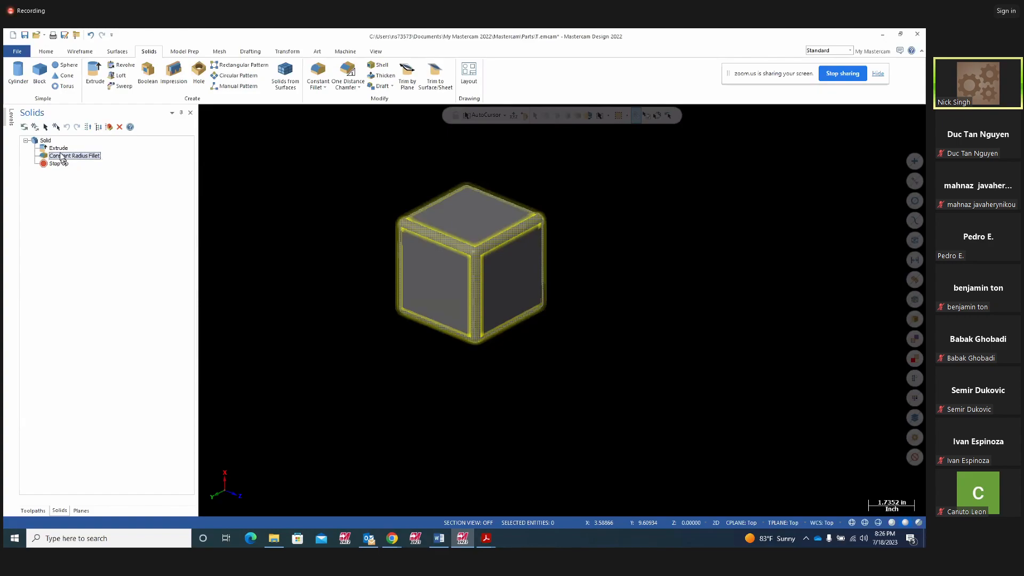
double_click(63, 156)
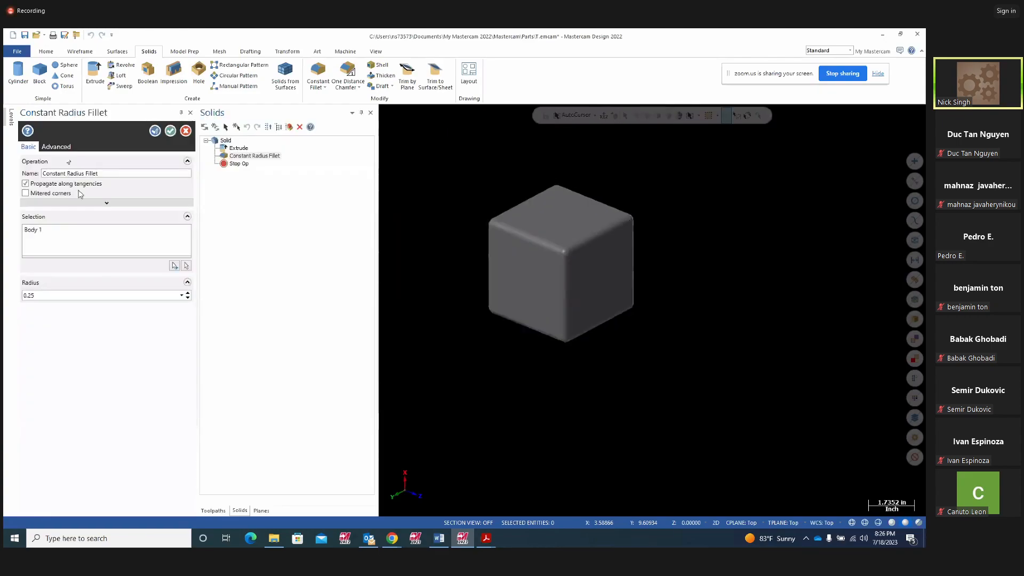
drag(33, 296, 13, 300)
text(.1)
key(Return)
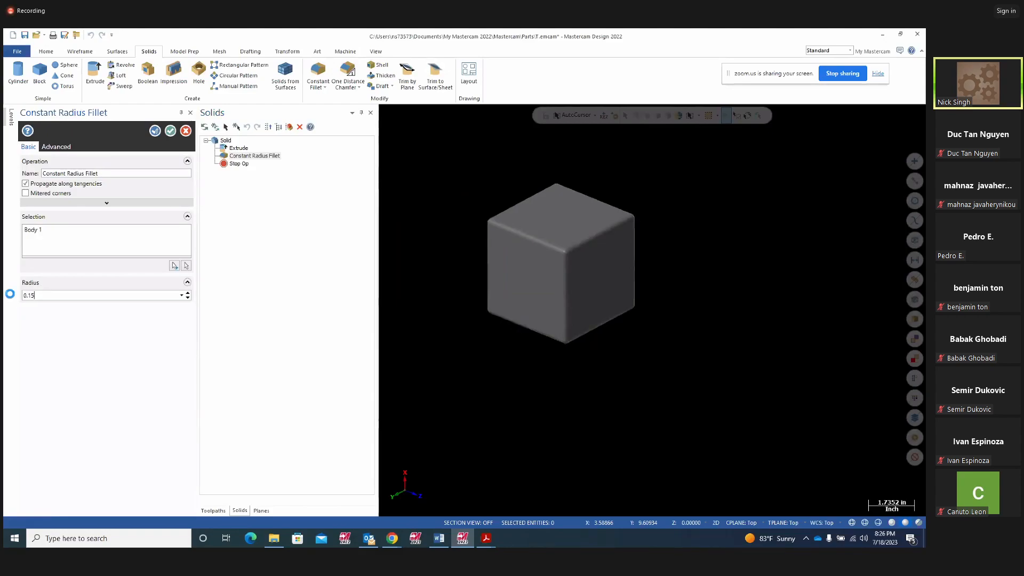
click(154, 132)
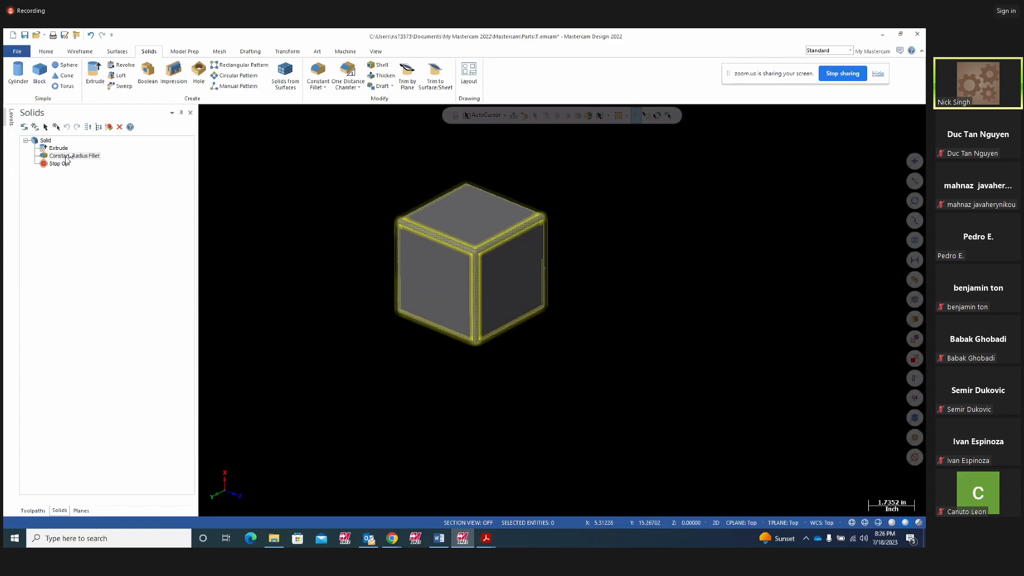
Try to delete the Constant Radius Fillet operation from the history, leaving its name blank.
key(Delete)
click(83, 155)
click(84, 156)
key(BackSpace)
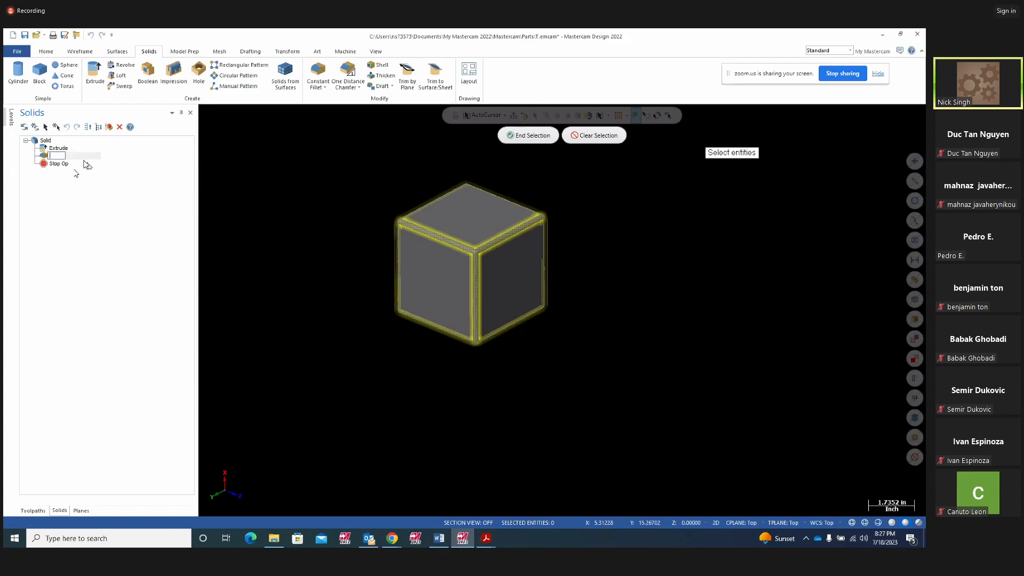
key(Return)
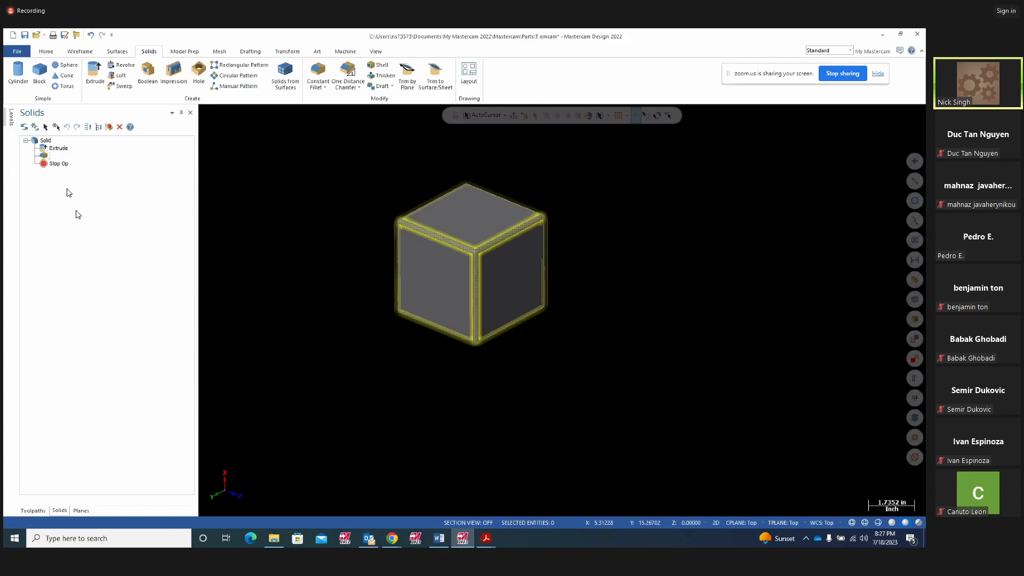
Delete the unnamed fillet operation from the solid history and regenerate the cube.
drag(64, 168, 50, 159)
right_click(49, 159)
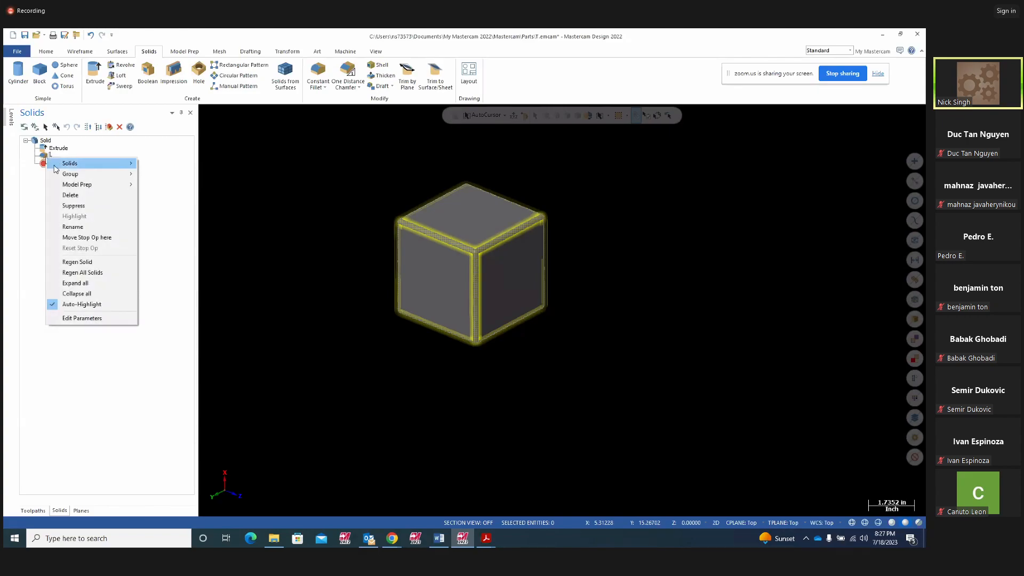
click(76, 196)
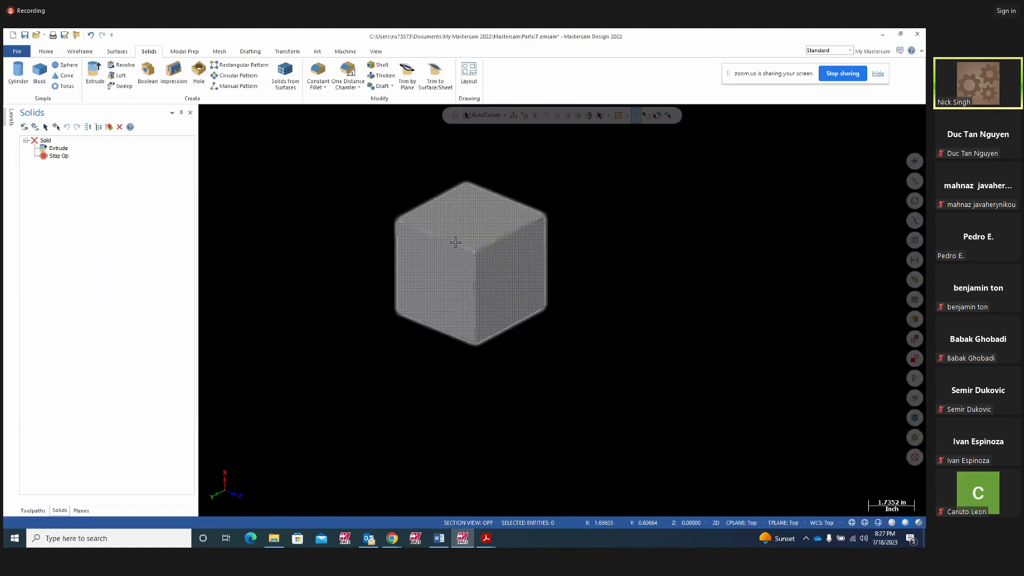
scroll(458, 265, up, 3)
click(34, 127)
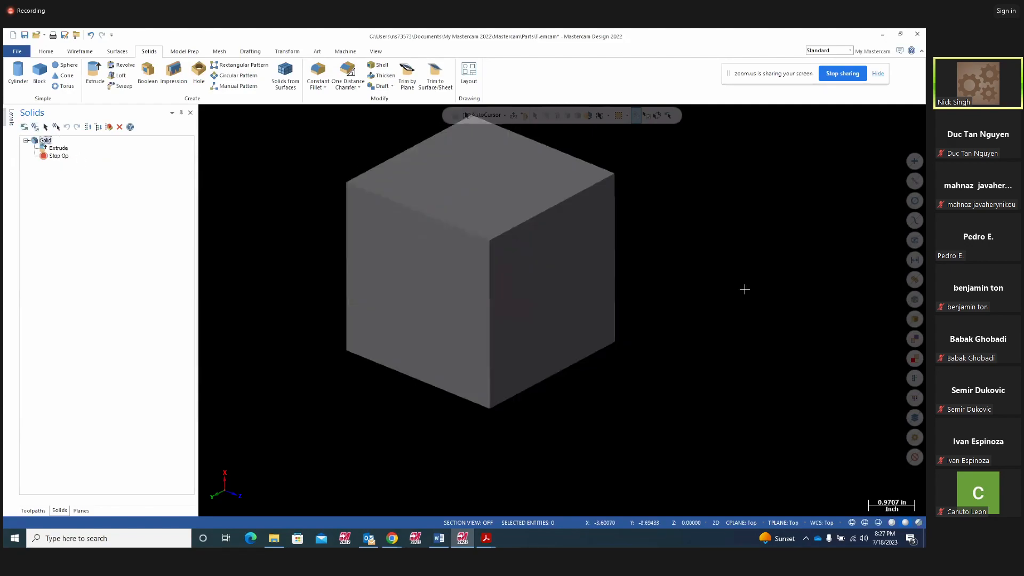
Add a One Distance Chamfer of 0.25 to all edges of the cube by selecting the whole body.
scroll(746, 289, down, 1)
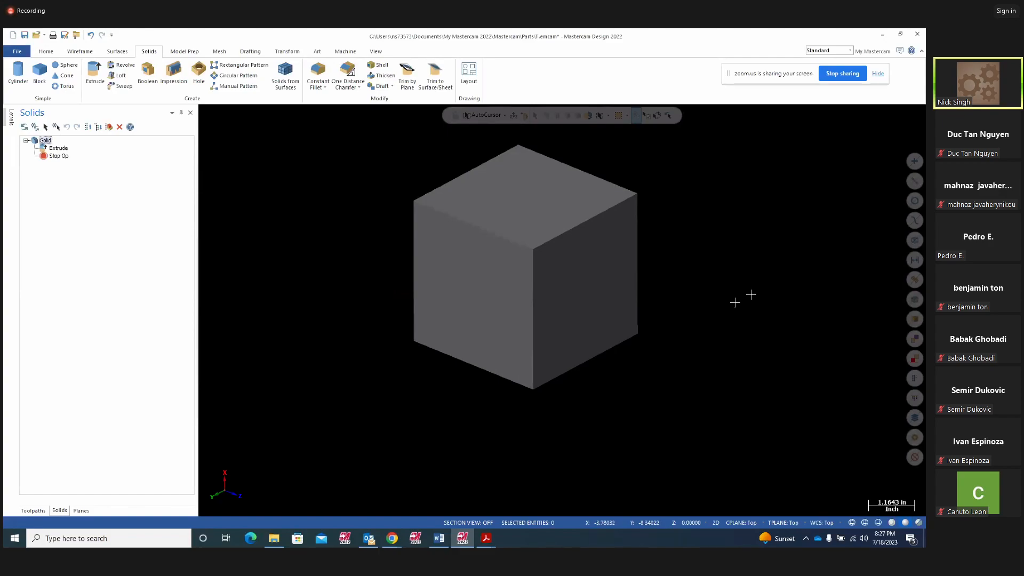
click(356, 87)
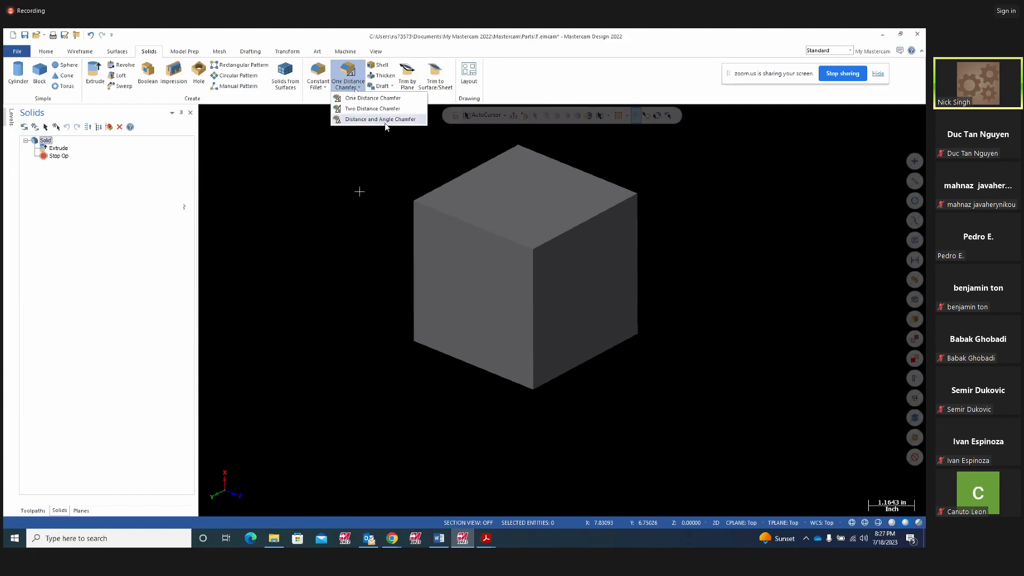
click(364, 98)
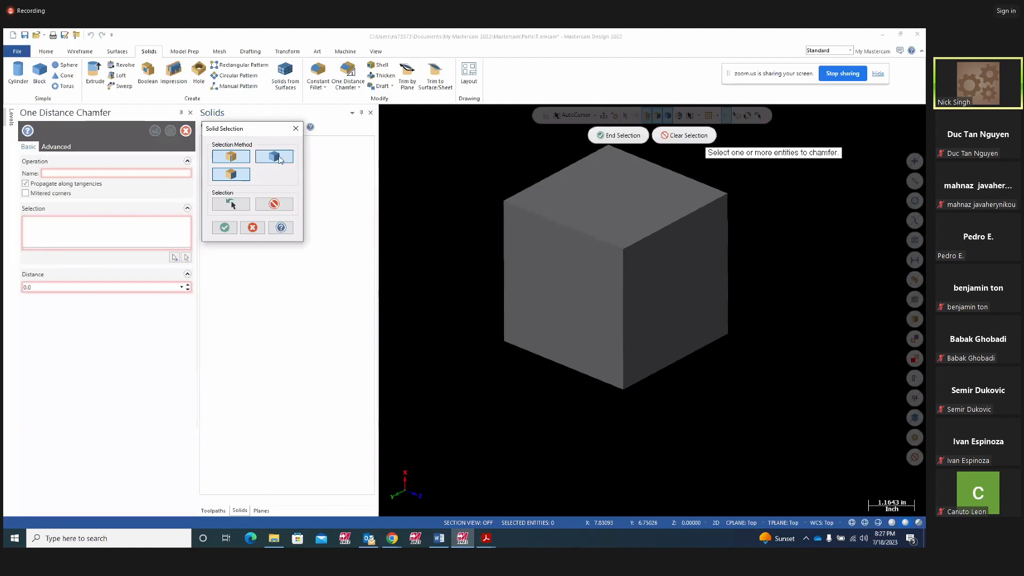
click(610, 263)
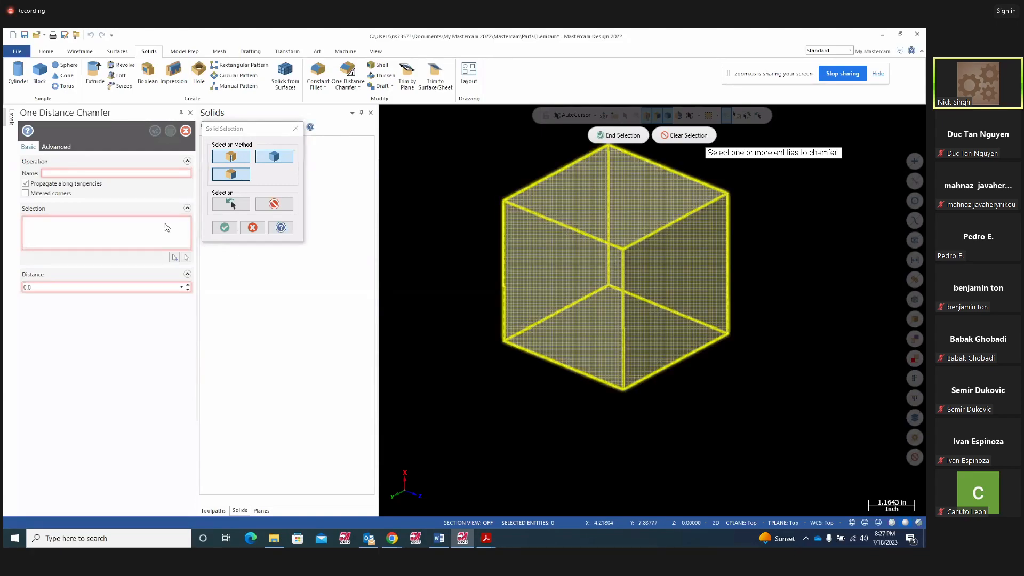
click(224, 228)
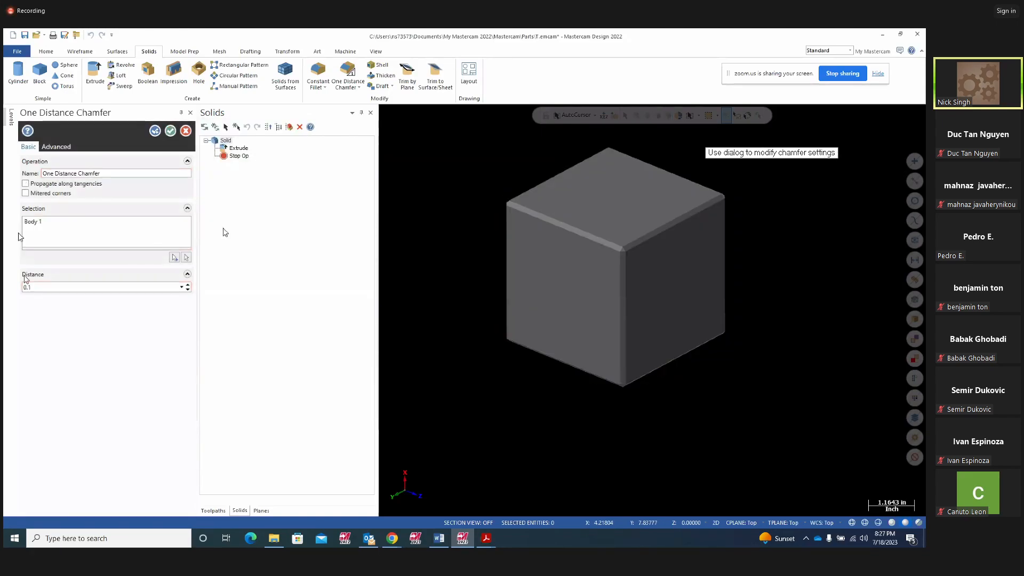
text(0.25)
middle_drag(679, 349, 652, 245)
mouse_move(723, 370)
middle_down()
mouse_move(594, 338)
mouse_move(762, 445)
mouse_move(741, 431)
middle_up()
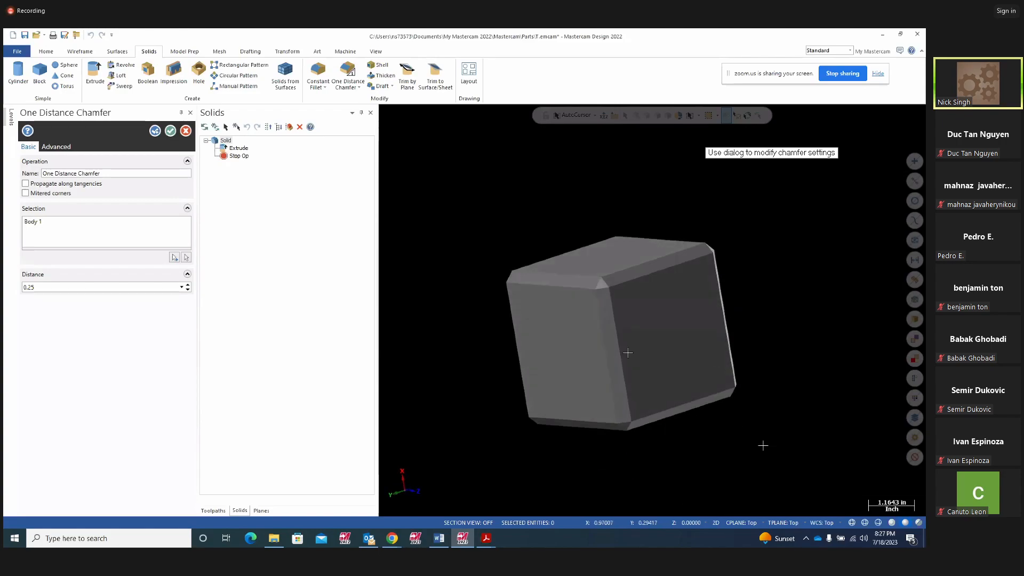
click(170, 132)
Delete the whole-body One Distance Chamfer from the solid history and regenerate the cube.
click(58, 158)
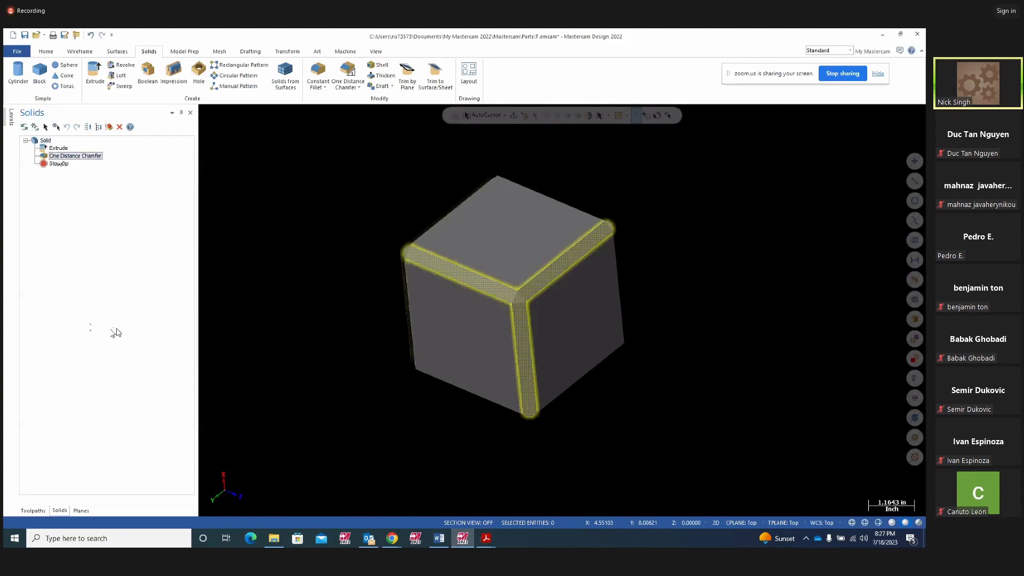
key(Delete)
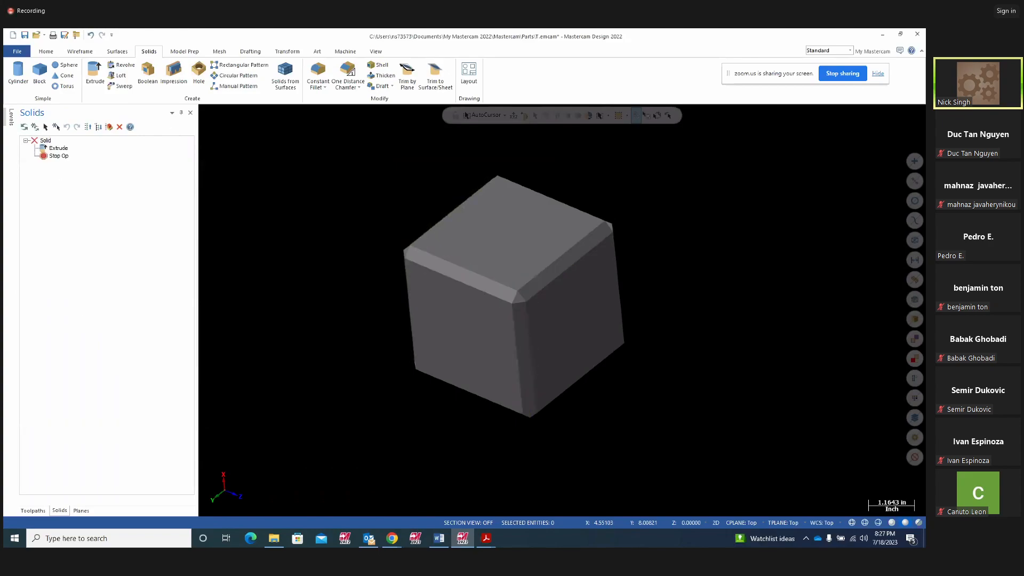
click(35, 128)
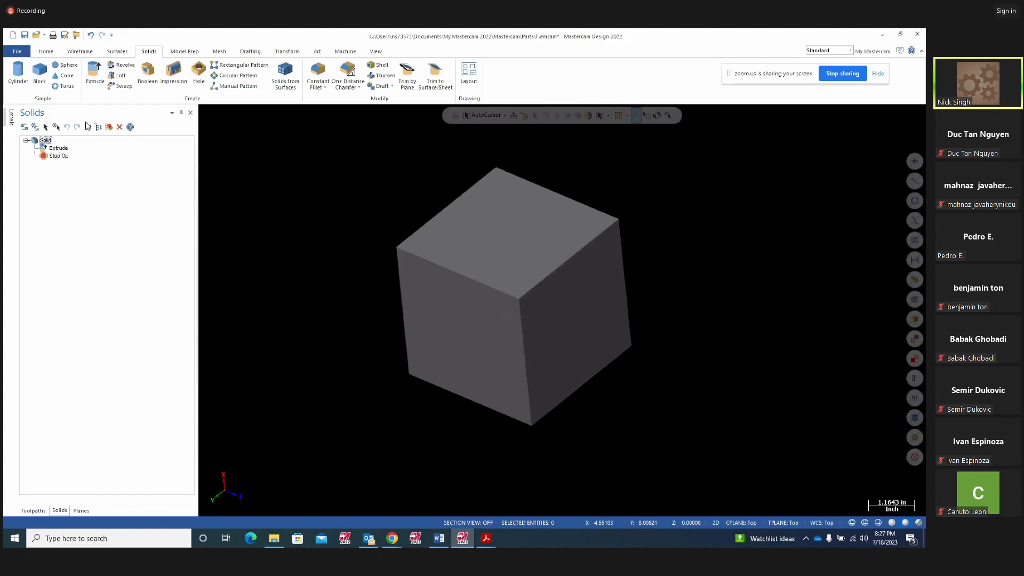
Add a 0.25 One Distance Chamfer to the three edges meeting at the cube's front corner, keeping the command active for another chamfer.
click(359, 87)
click(361, 98)
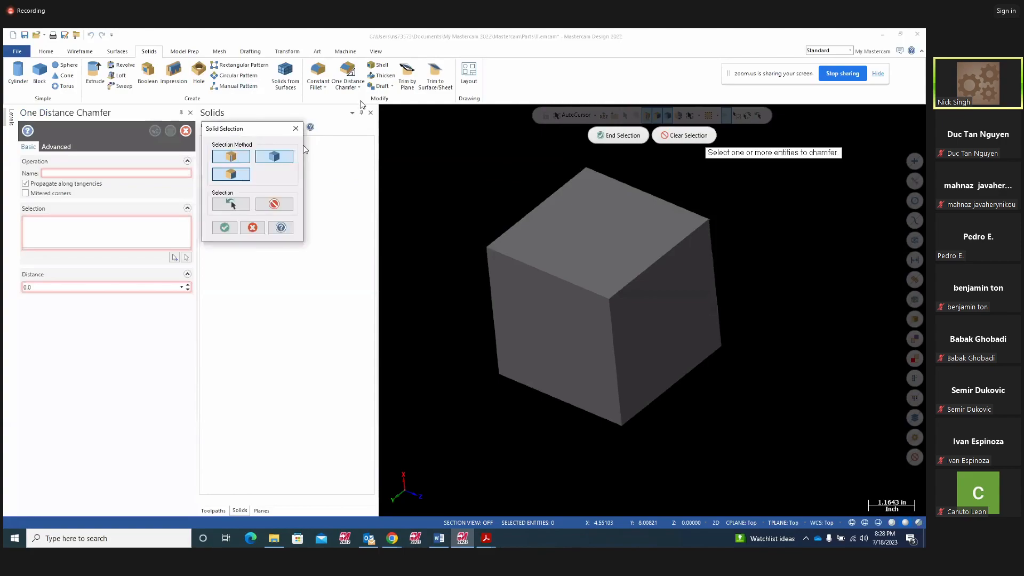
click(552, 274)
click(614, 337)
click(634, 282)
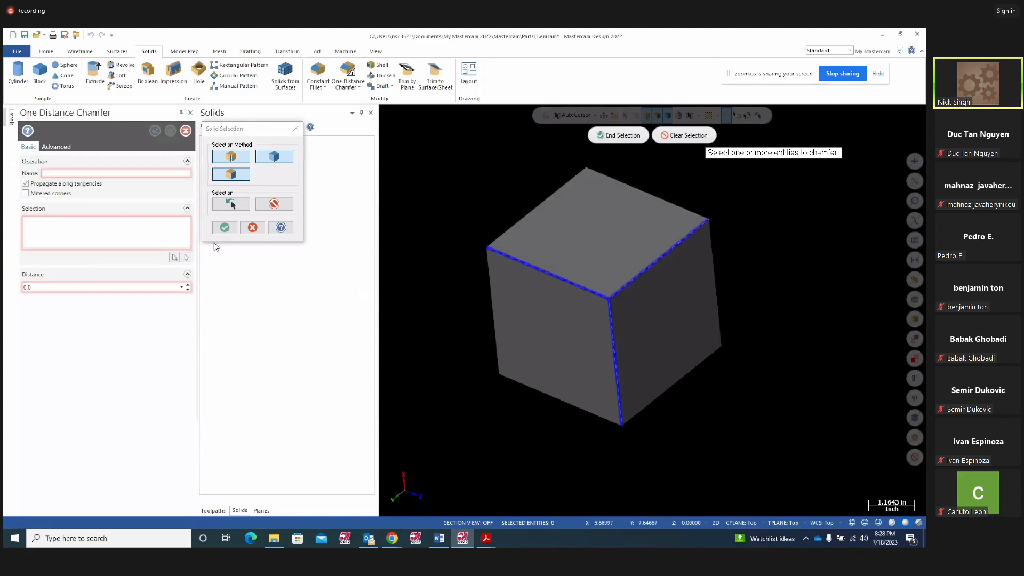
click(223, 230)
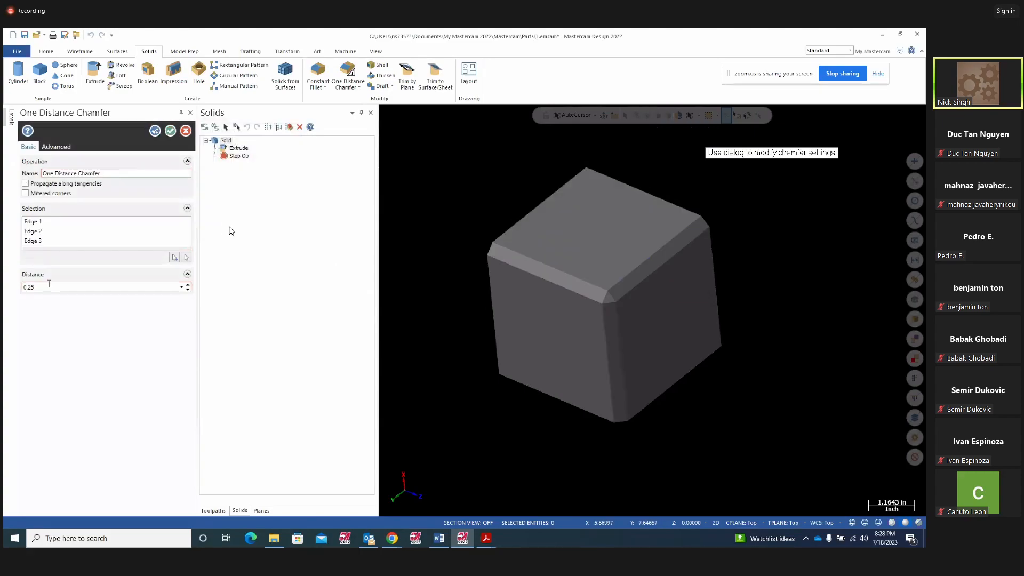
click(155, 131)
Restrict the selection to faces, apply a 0.25 One Distance Chamfer around one face of the cube, and leave the chamfer command.
mouse_move(534, 262)
middle_down()
mouse_move(663, 420)
mouse_move(651, 427)
middle_up()
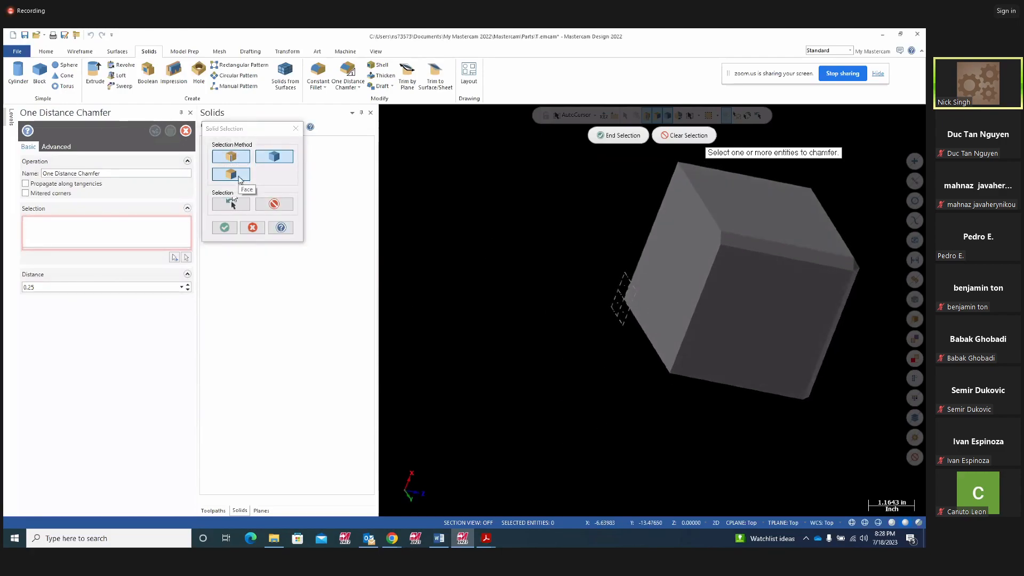
click(239, 176)
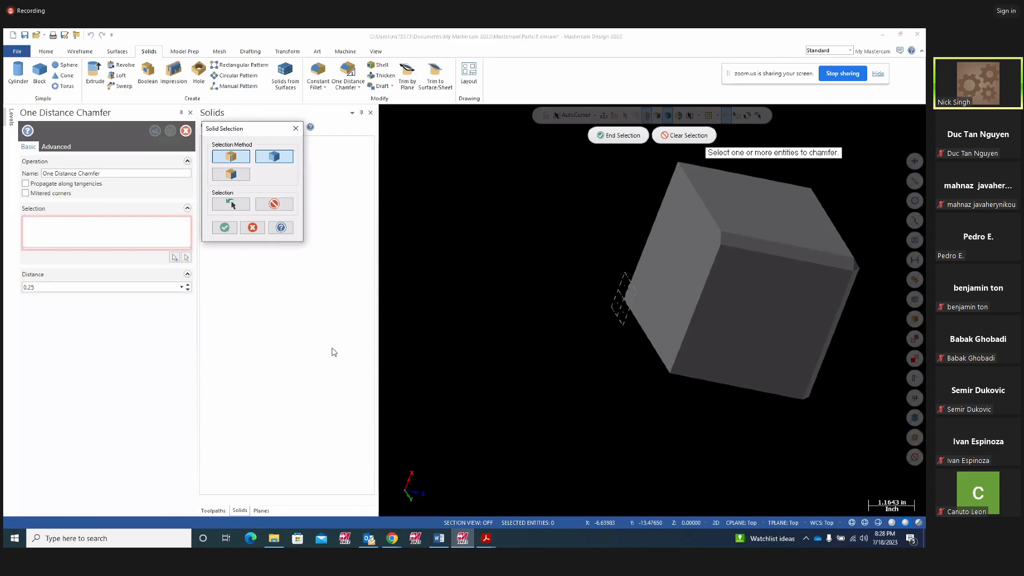
click(230, 174)
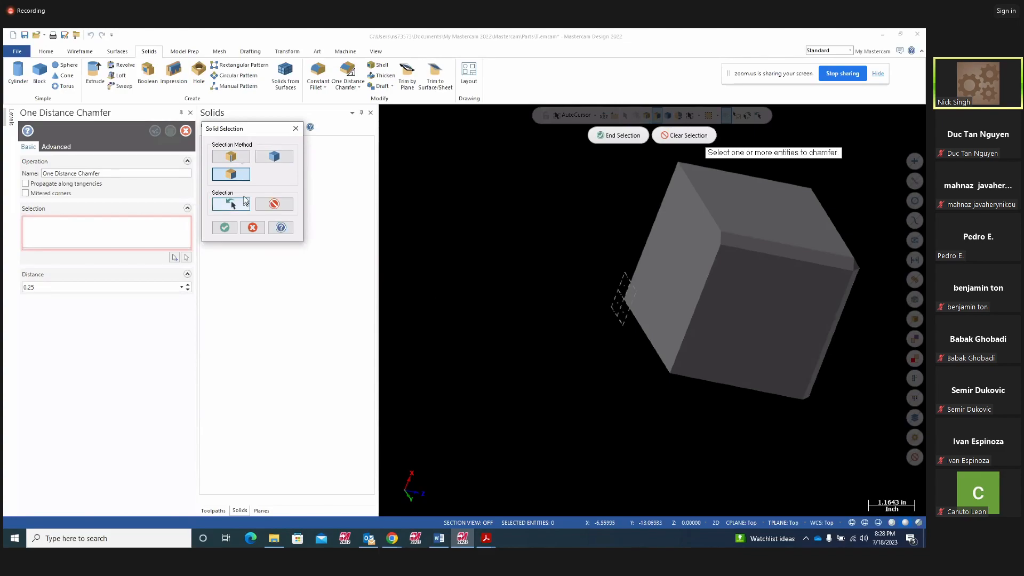
mouse_move(652, 310)
middle_down()
mouse_move(544, 318)
mouse_move(542, 255)
mouse_move(567, 230)
mouse_move(573, 245)
middle_up()
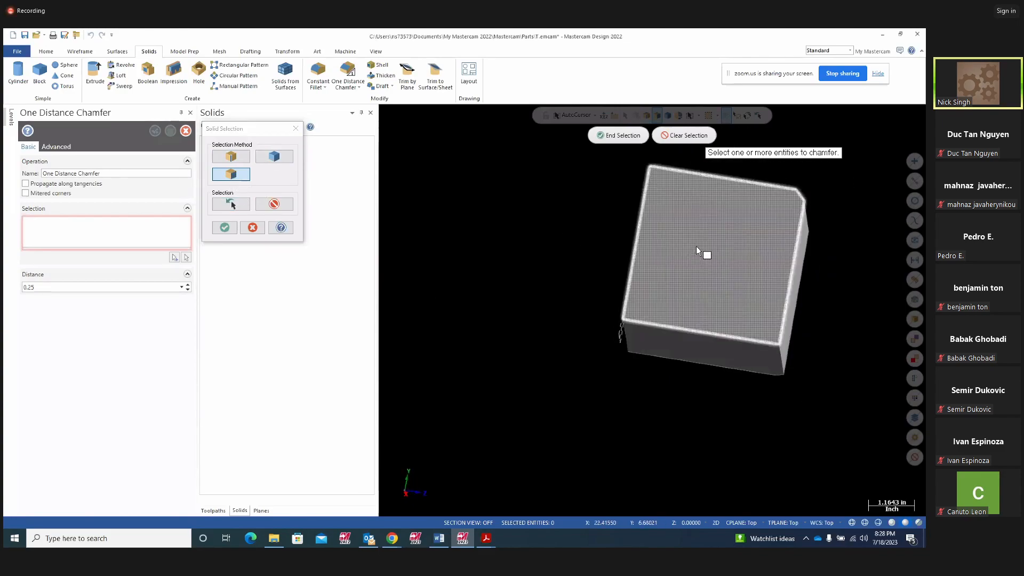
click(225, 223)
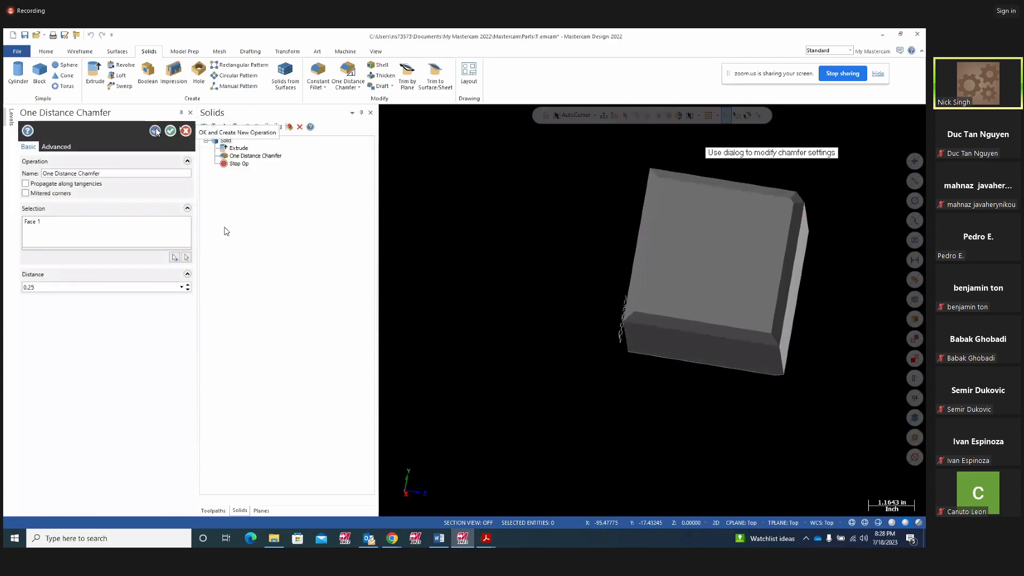
click(157, 131)
middle_drag(693, 257, 661, 187)
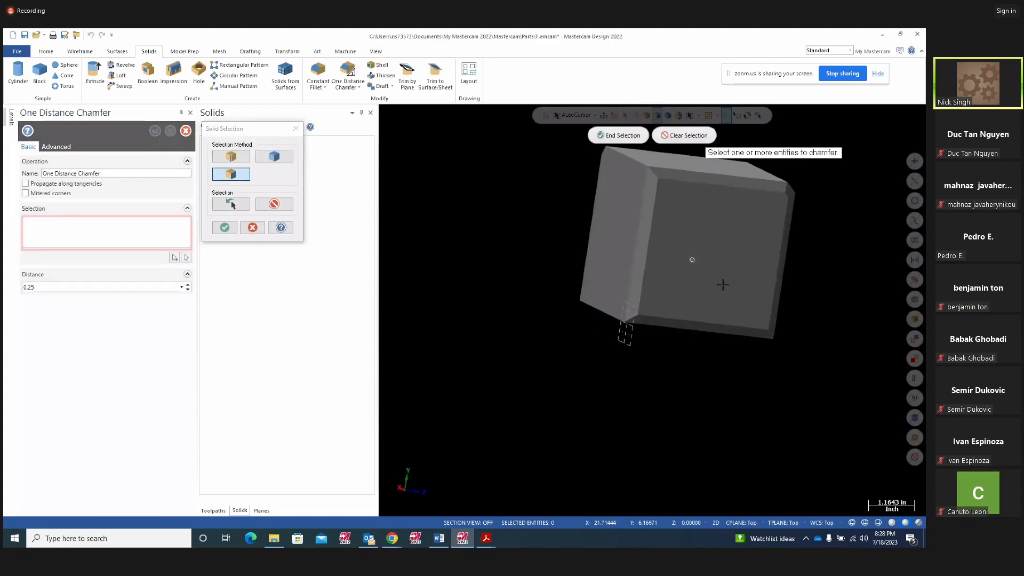
middle_drag(689, 287, 709, 334)
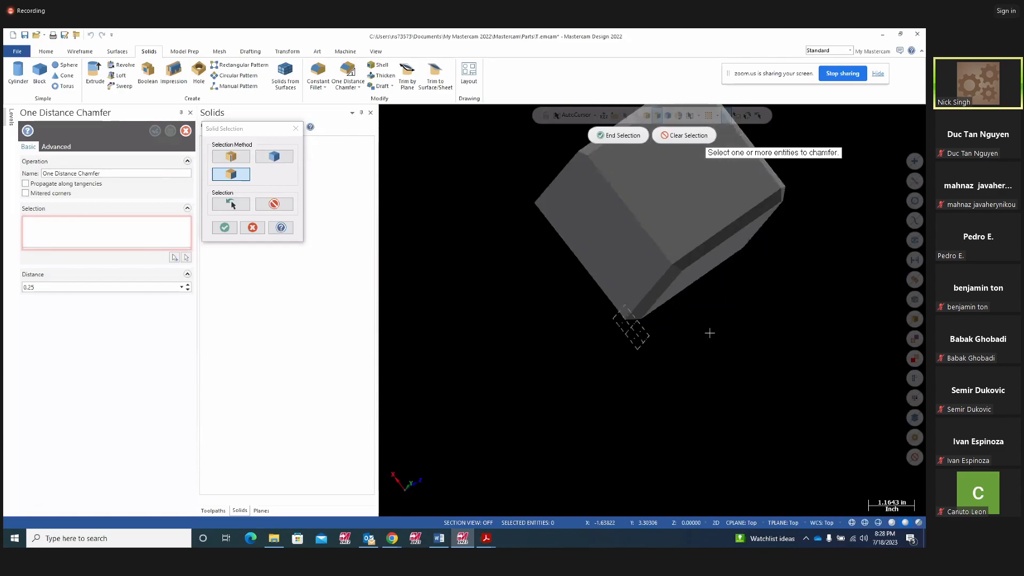
scroll(697, 345, down, 3)
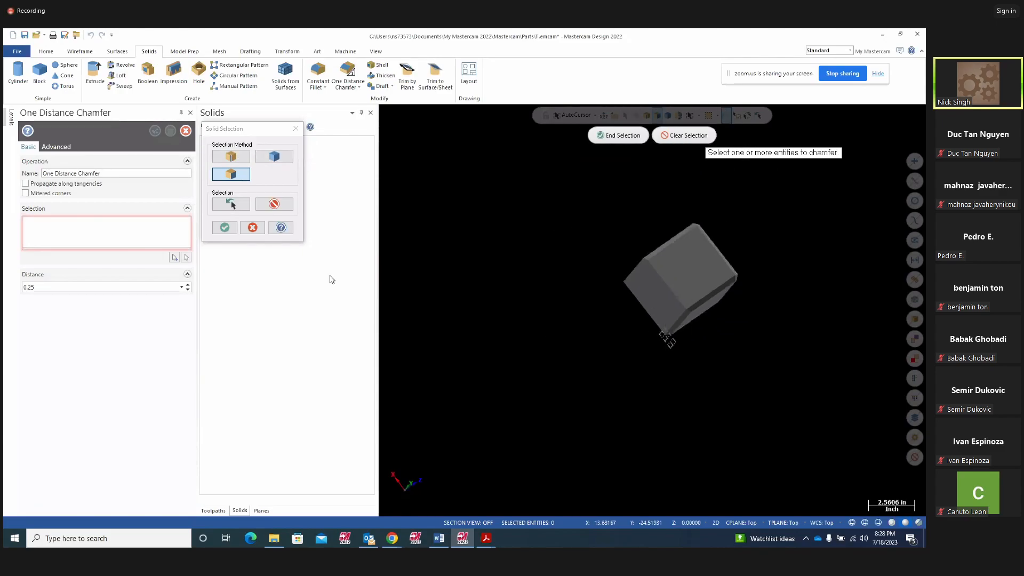
click(295, 129)
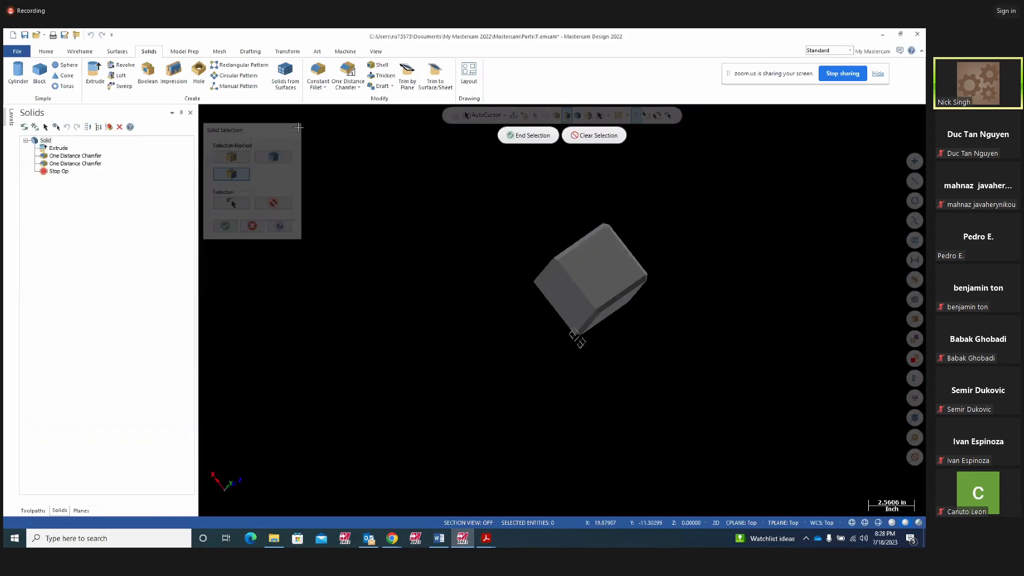
Delete both One Distance Chamfer operations from the solid history and regenerate the cube.
click(61, 164)
middle_drag(320, 256, 352, 260)
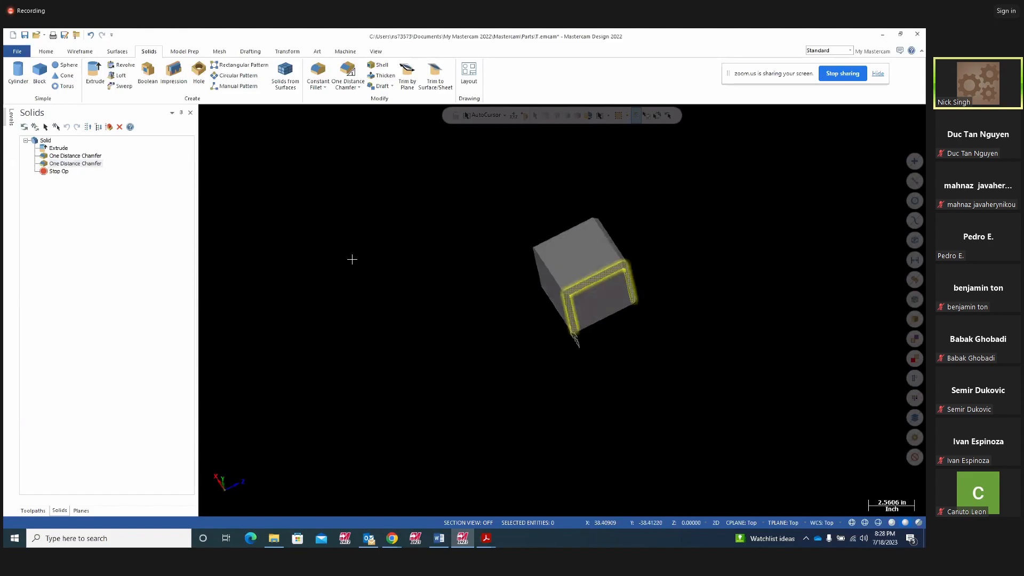
click(81, 165)
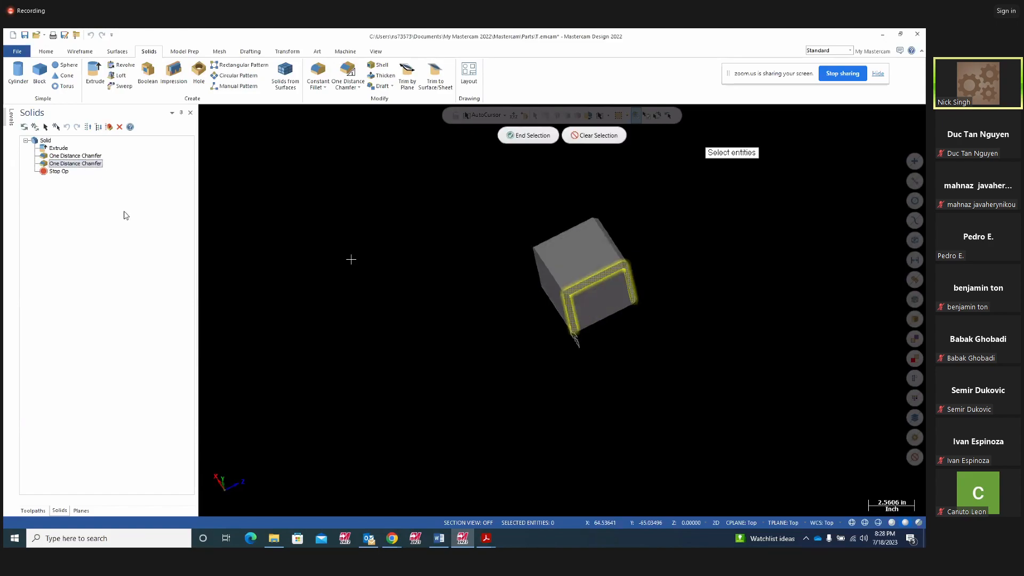
key(Escape)
click(75, 157)
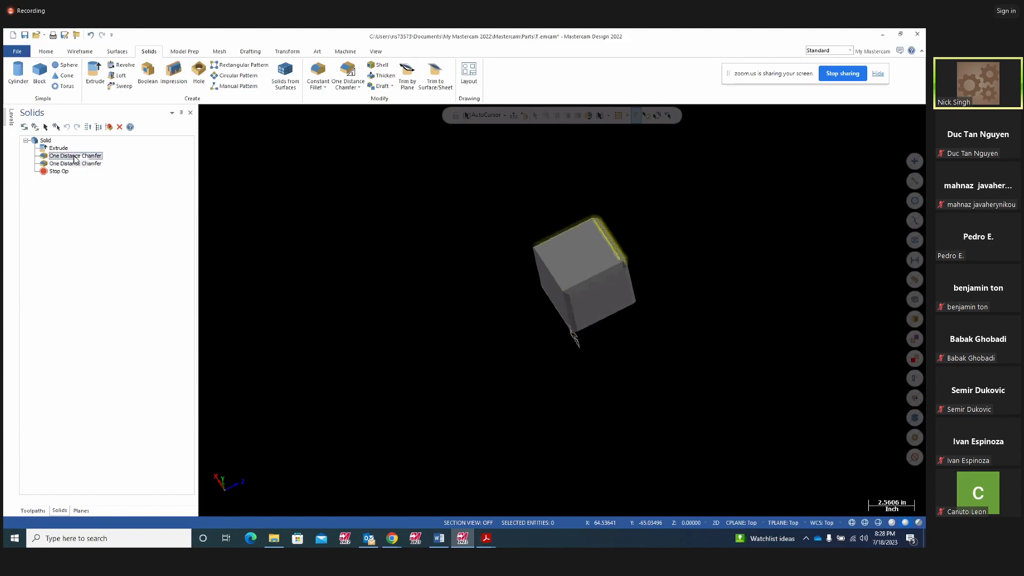
key(Delete)
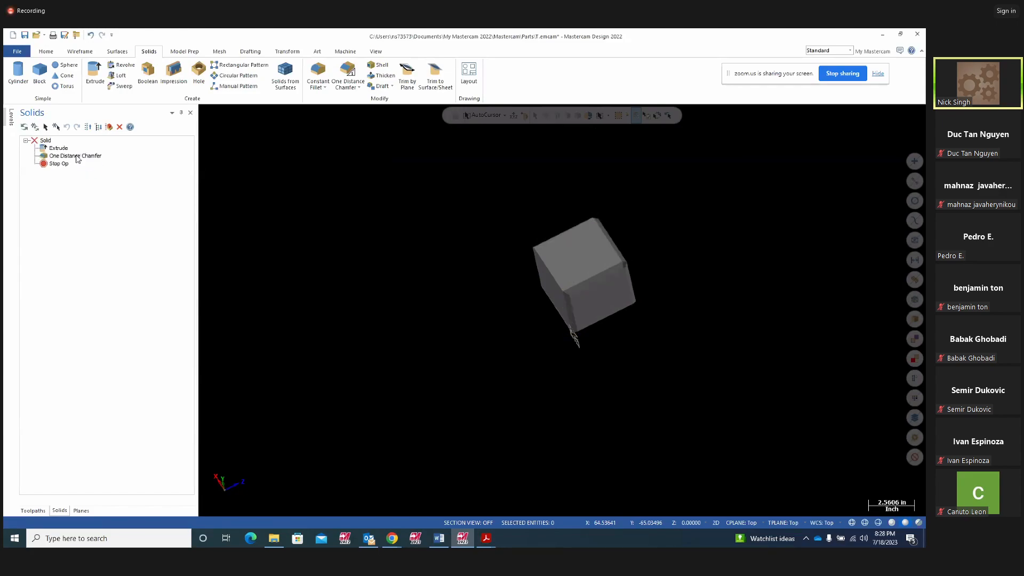
key(Delete)
click(35, 127)
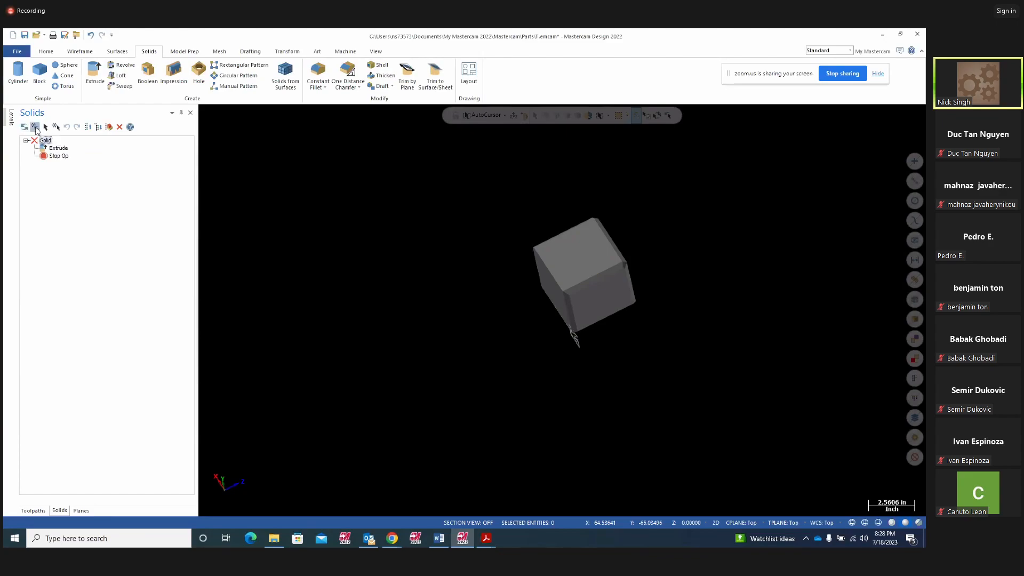
Show level 1 and make it the main level, hide the solids level, and display the wireframe square in the isometric view.
middle_drag(660, 258, 698, 239)
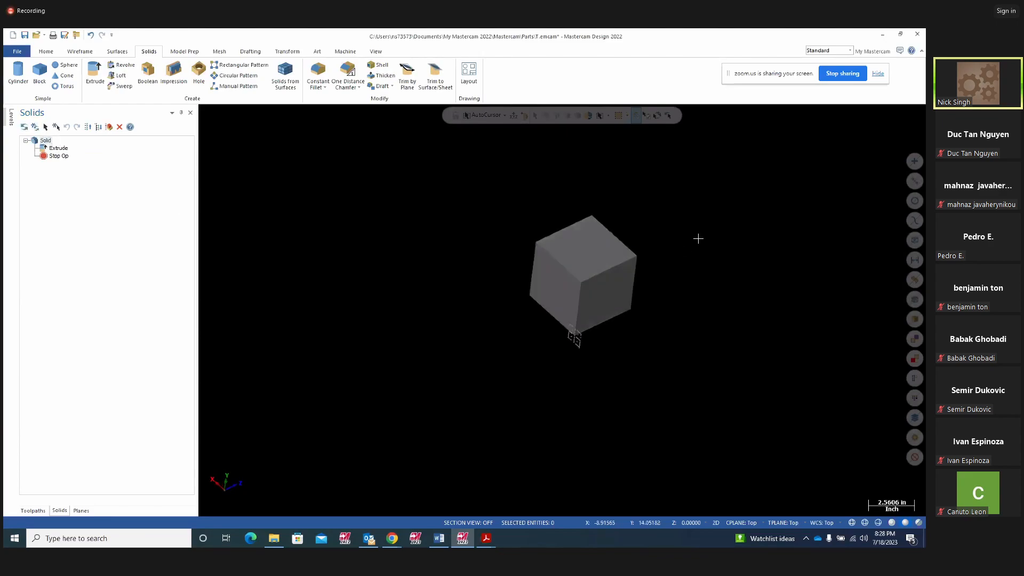
scroll(666, 208, up, 4)
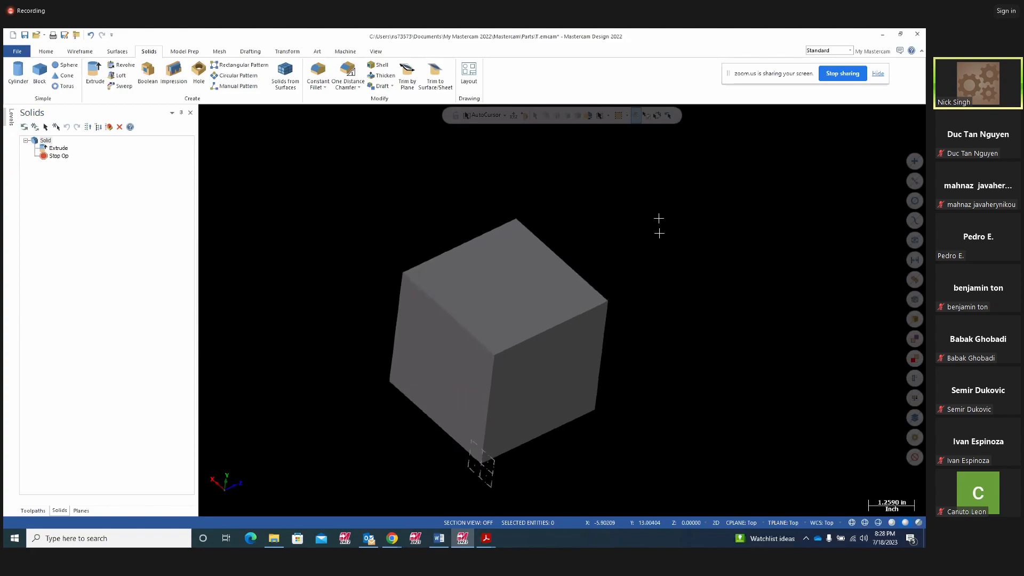
middle_drag(666, 221, 664, 294)
scroll(668, 287, down, 2)
click(11, 118)
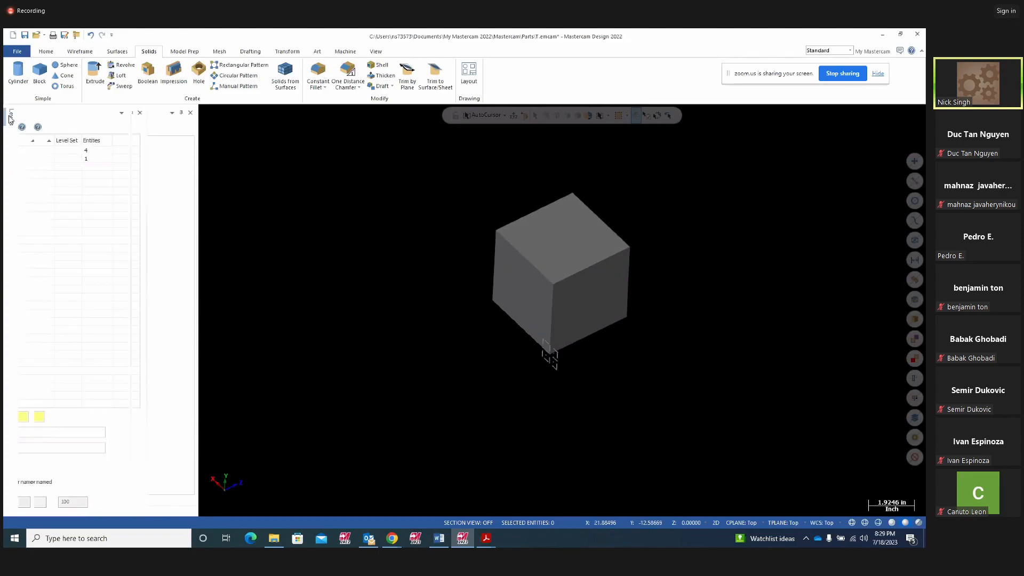
click(57, 150)
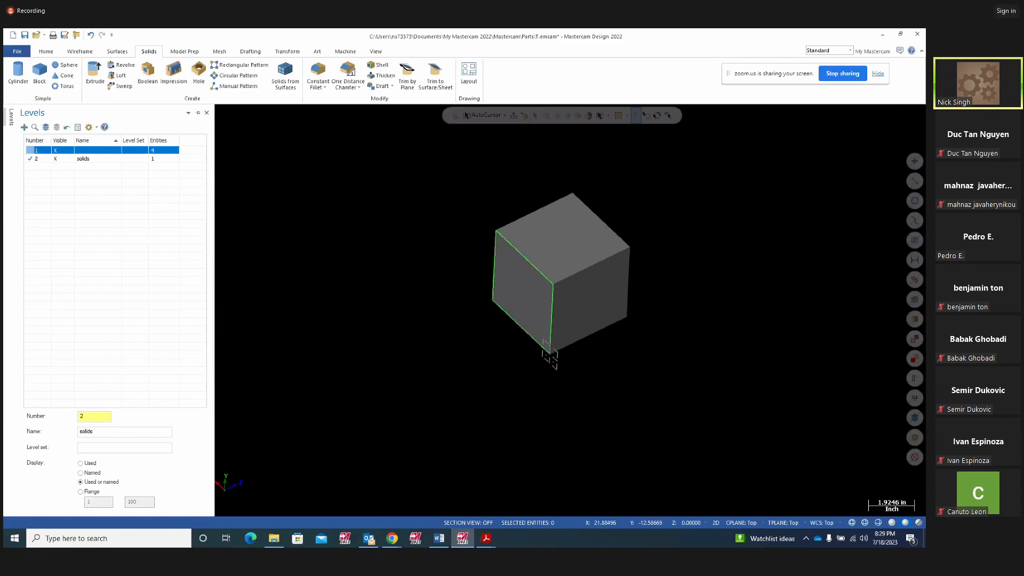
click(42, 152)
click(56, 159)
right_click(350, 288)
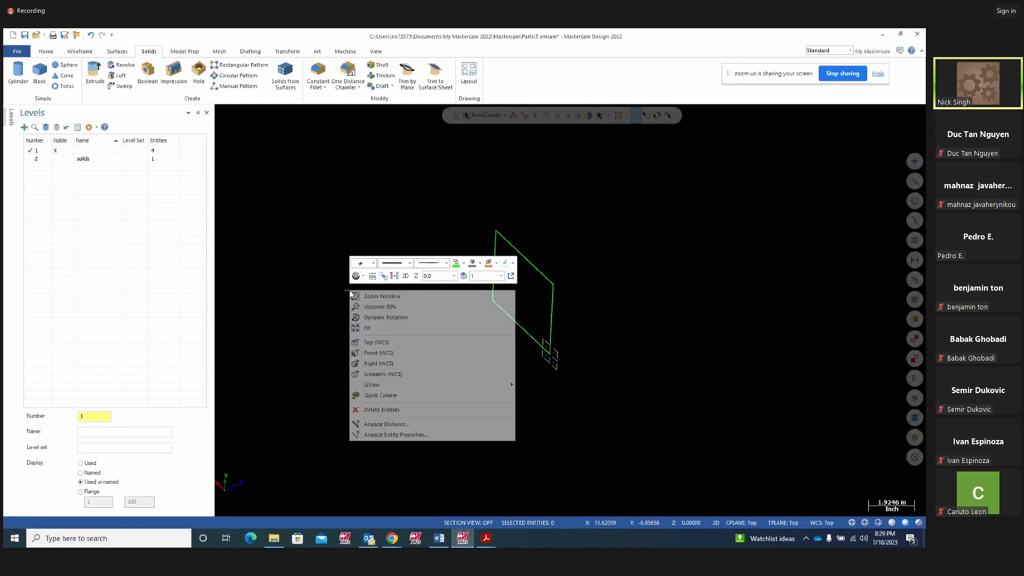
click(380, 376)
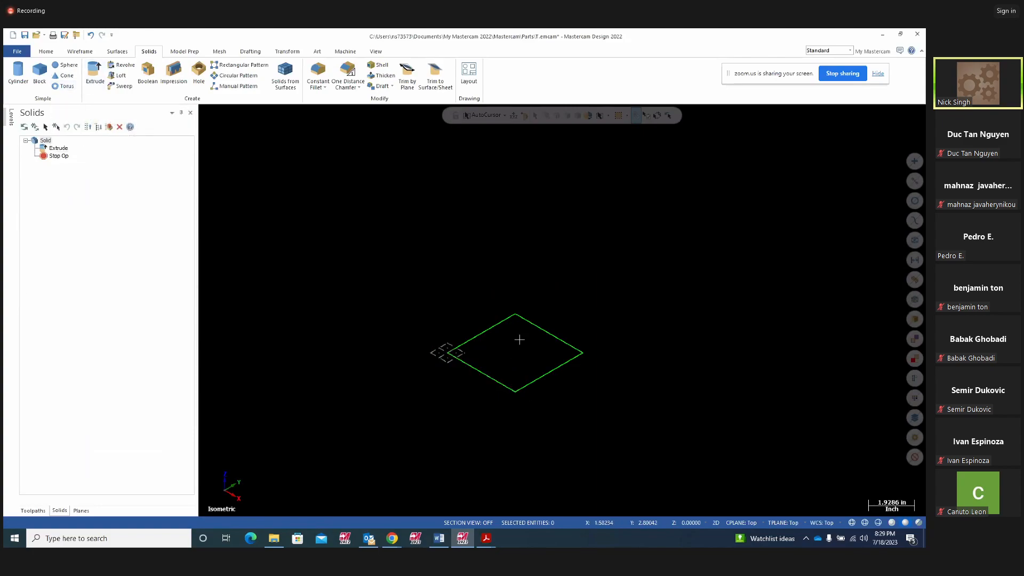
Draw a center-point circle with a 0.75 radius near the middle of the wireframe square in the top view.
click(80, 51)
right_click(310, 241)
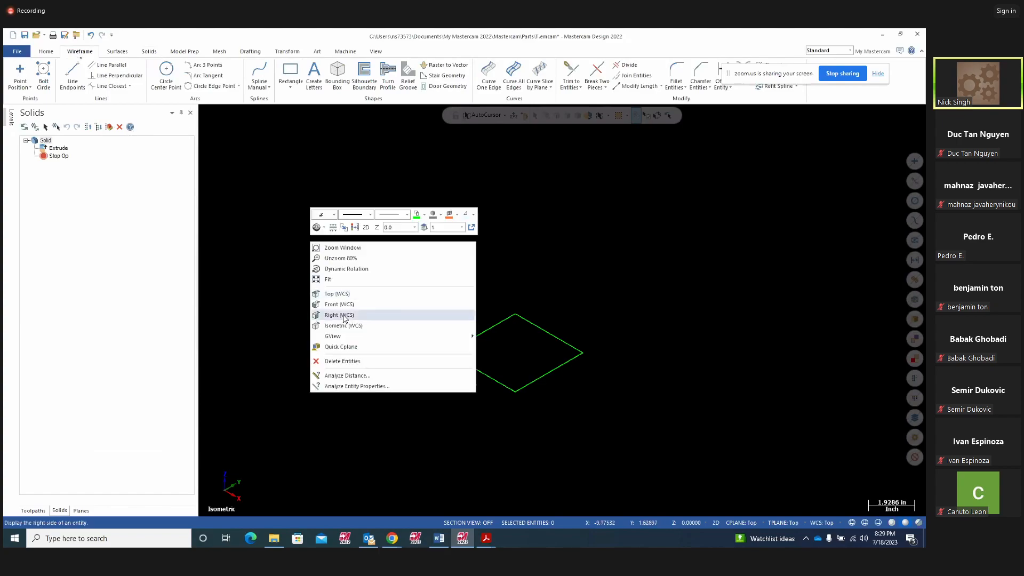
click(332, 294)
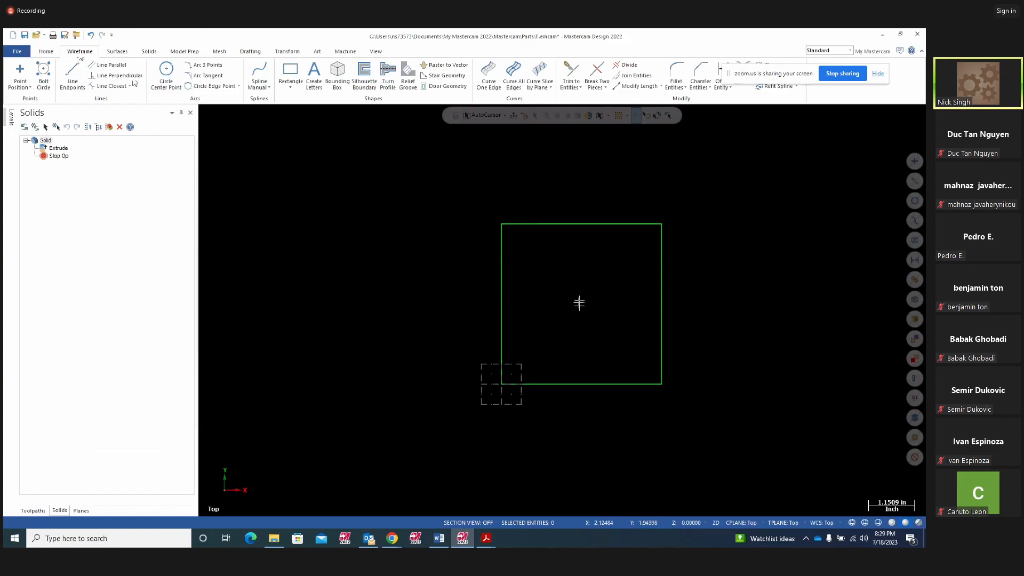
click(166, 74)
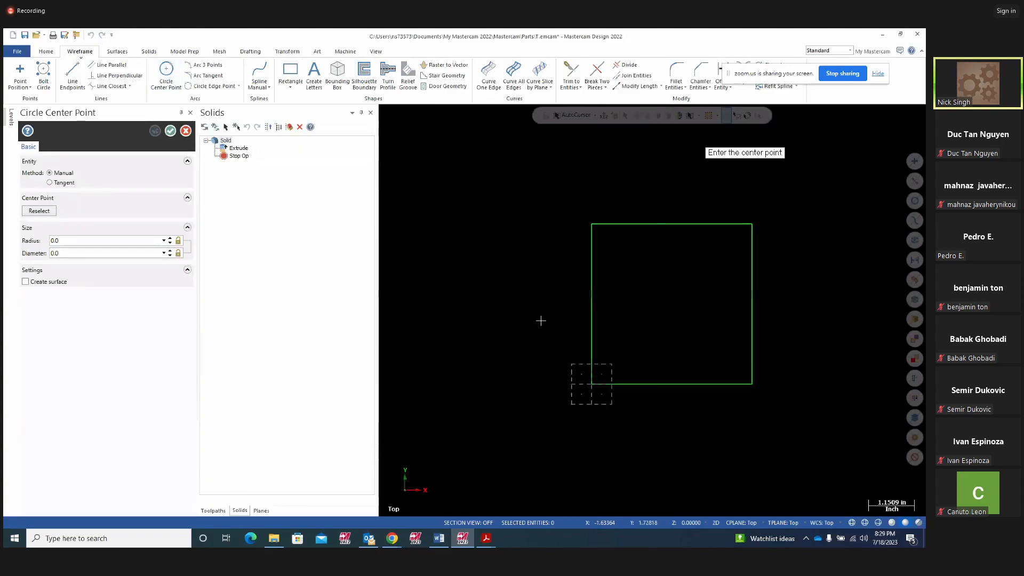
click(669, 300)
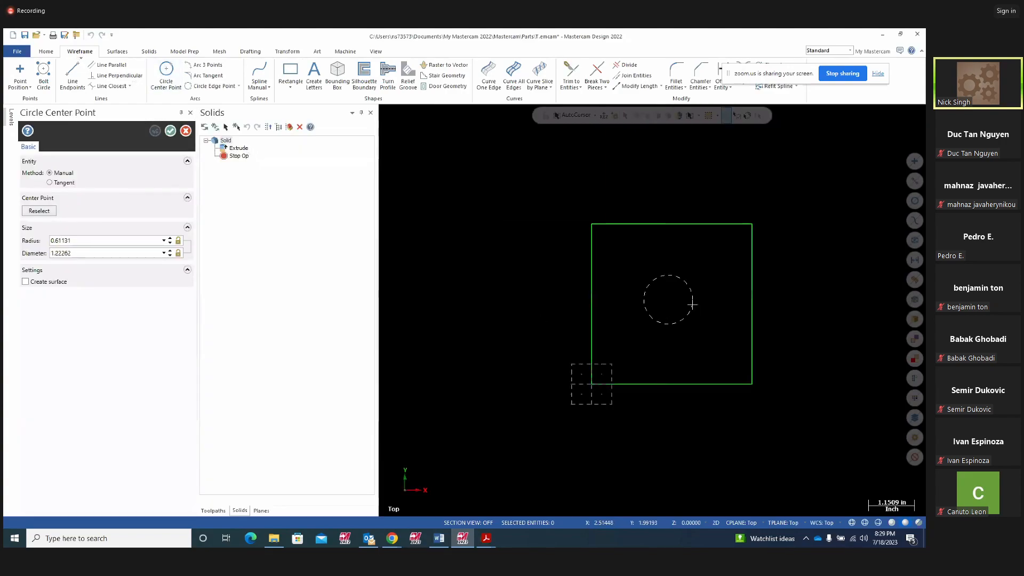
click(693, 305)
double_click(75, 241)
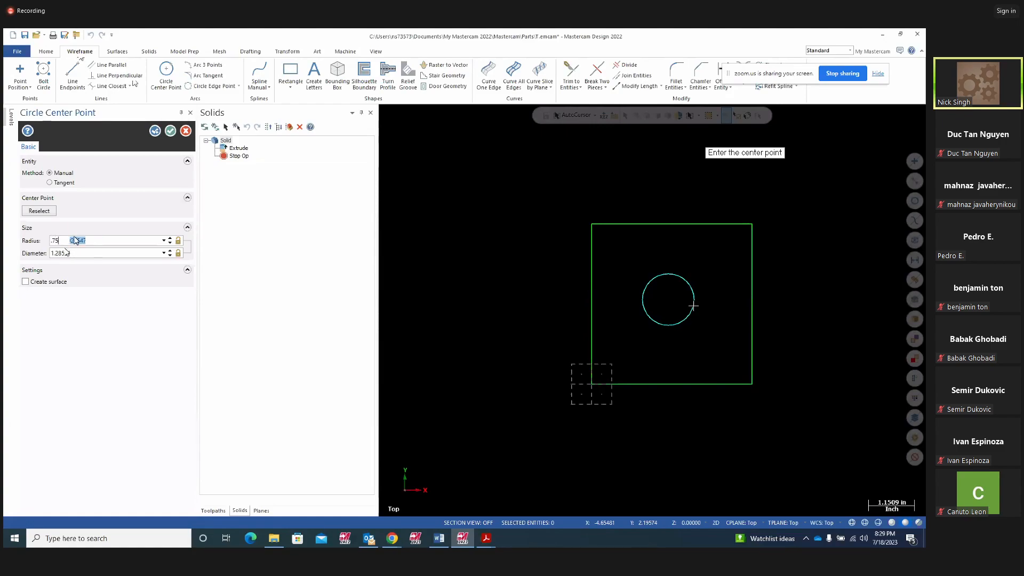
key(Return)
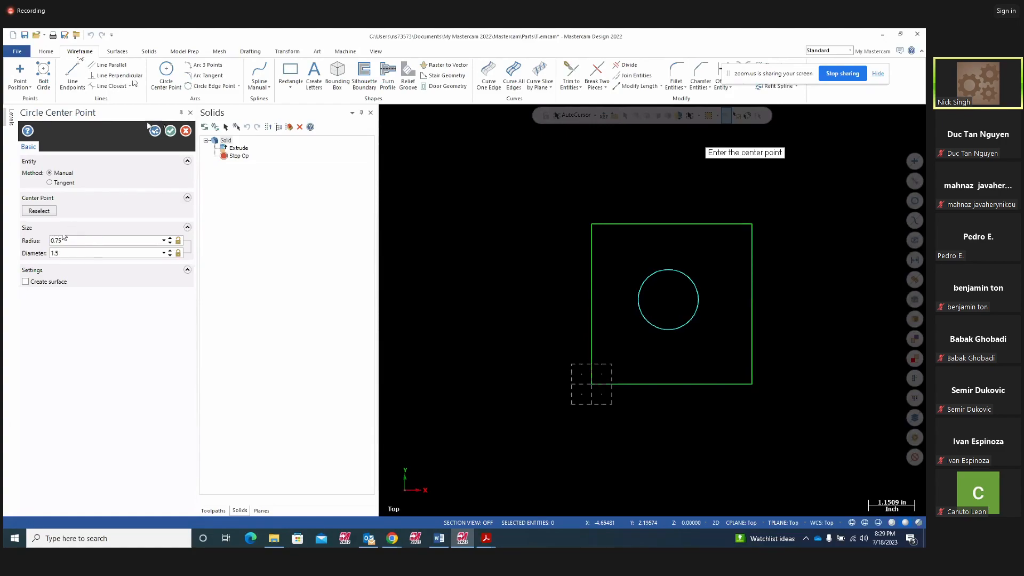
click(171, 131)
Show the solids level to display the cube together with the circle.
middle_drag(718, 347, 731, 272)
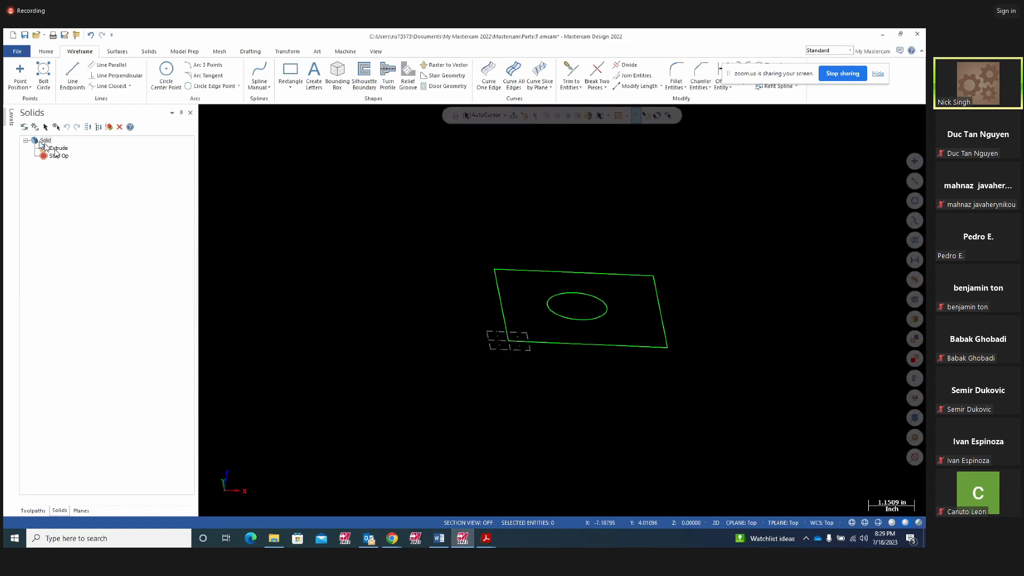
click(11, 118)
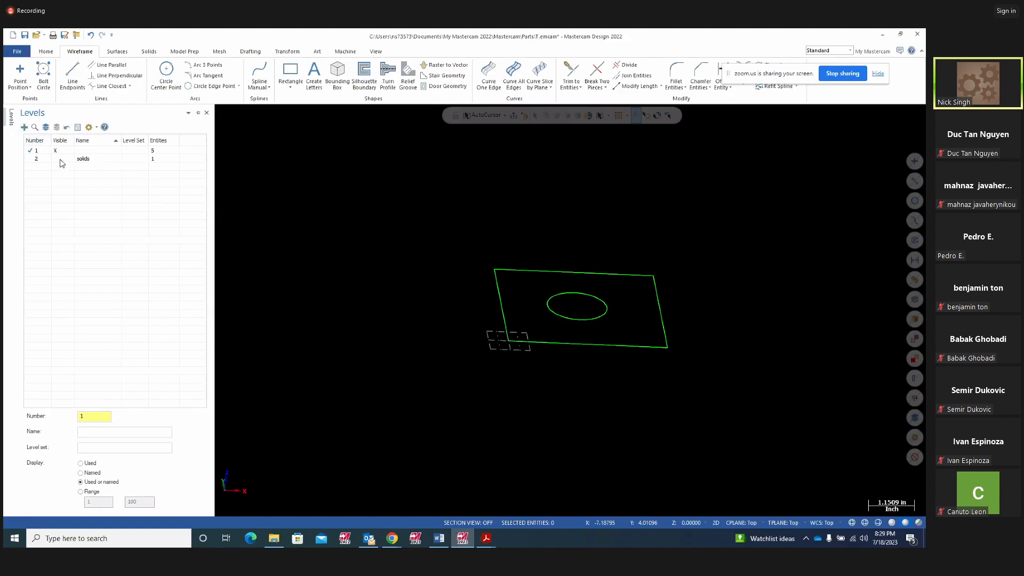
click(59, 159)
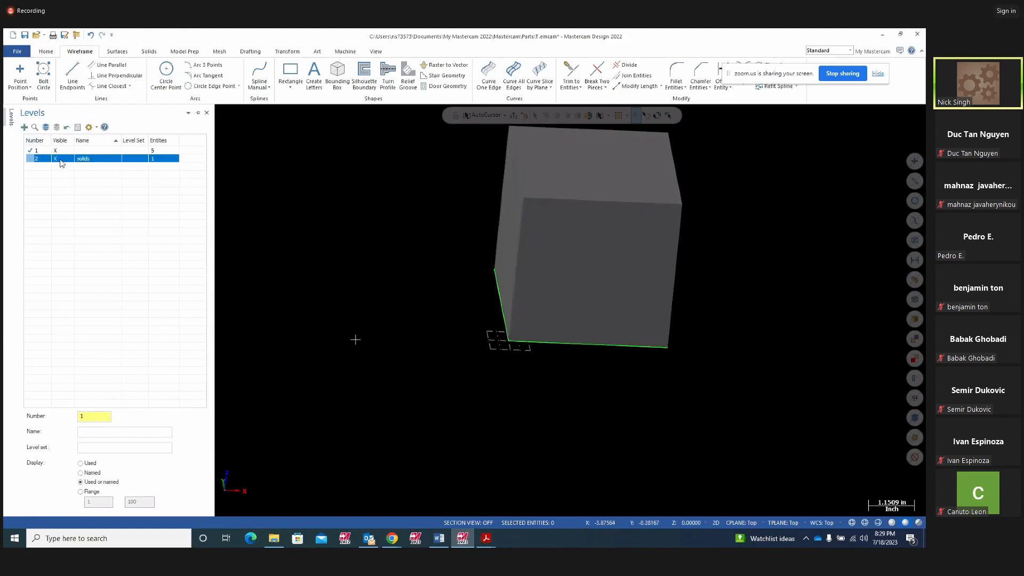
middle_drag(366, 295, 372, 213)
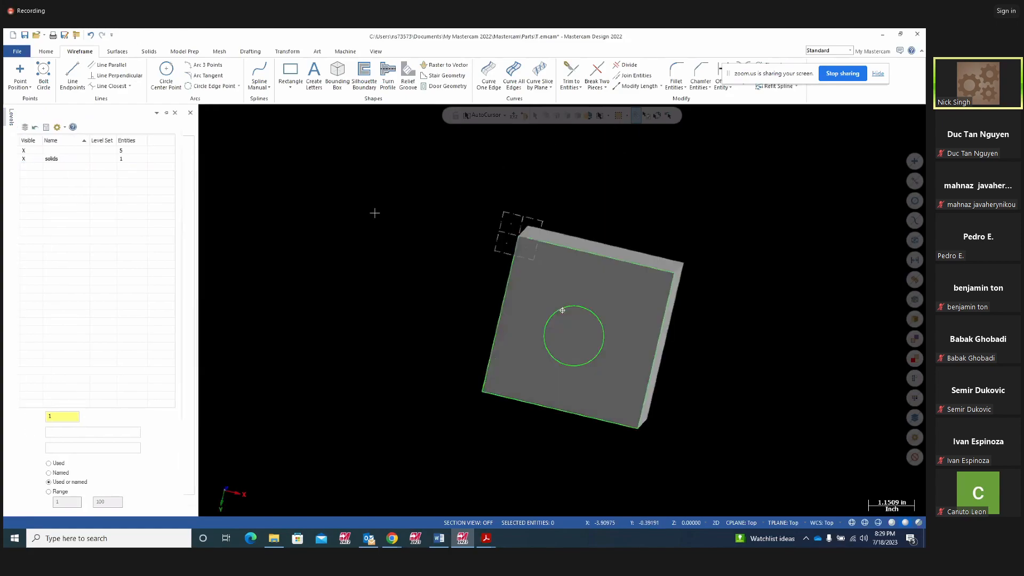
Start a Solid Extrude with the circle as its chain and set the operation type to Cut body.
click(150, 51)
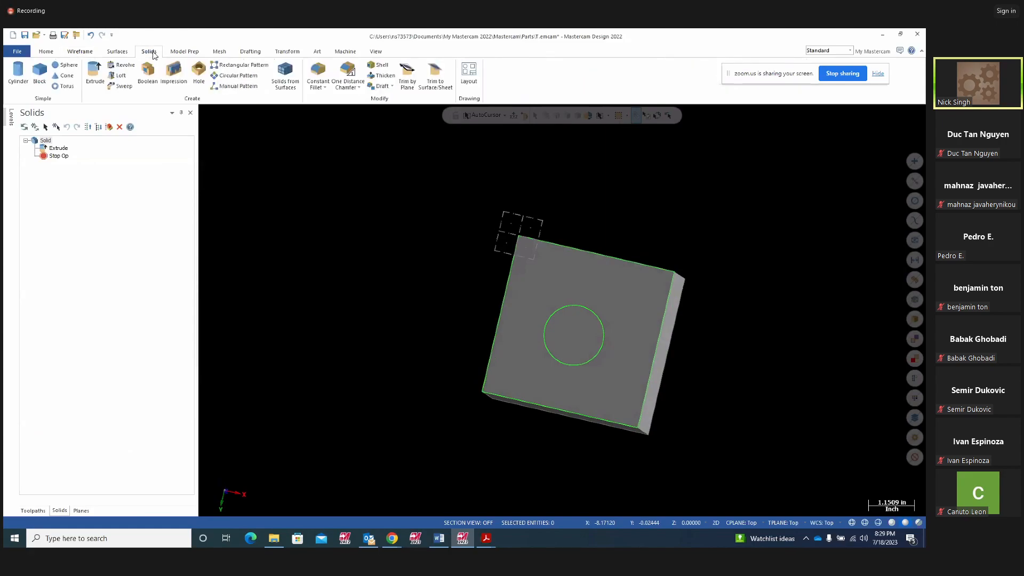
click(95, 80)
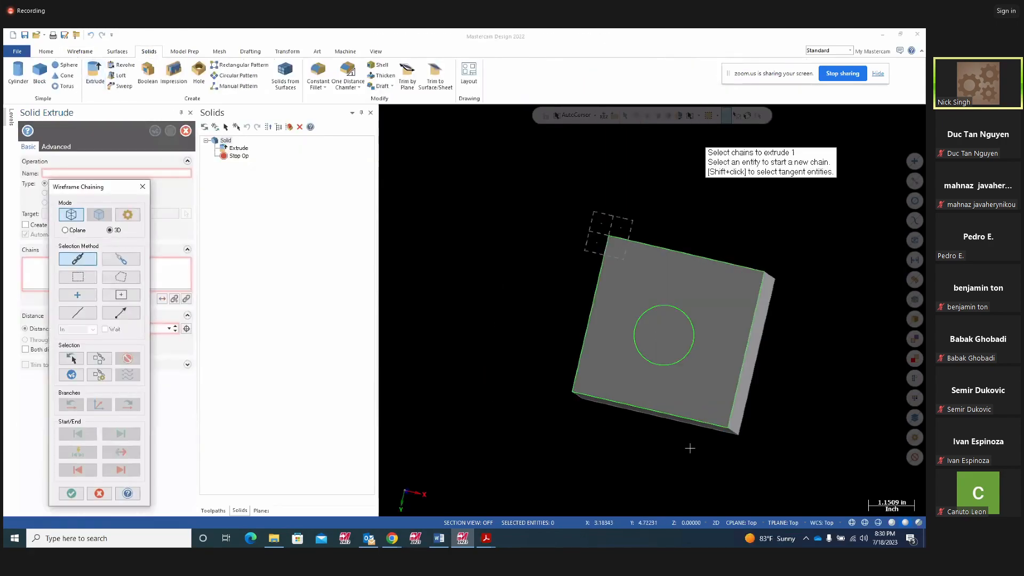
click(682, 360)
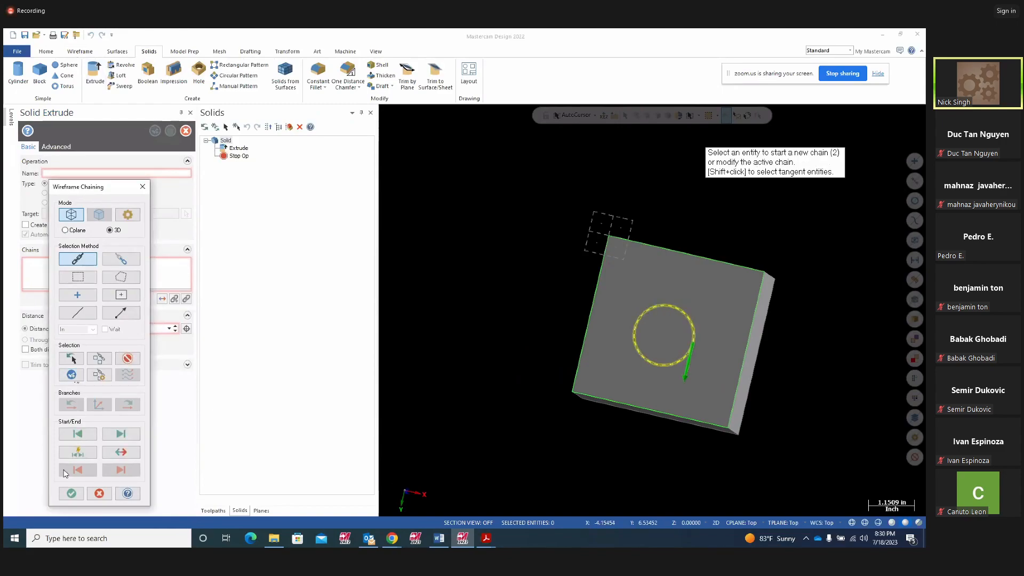
click(70, 493)
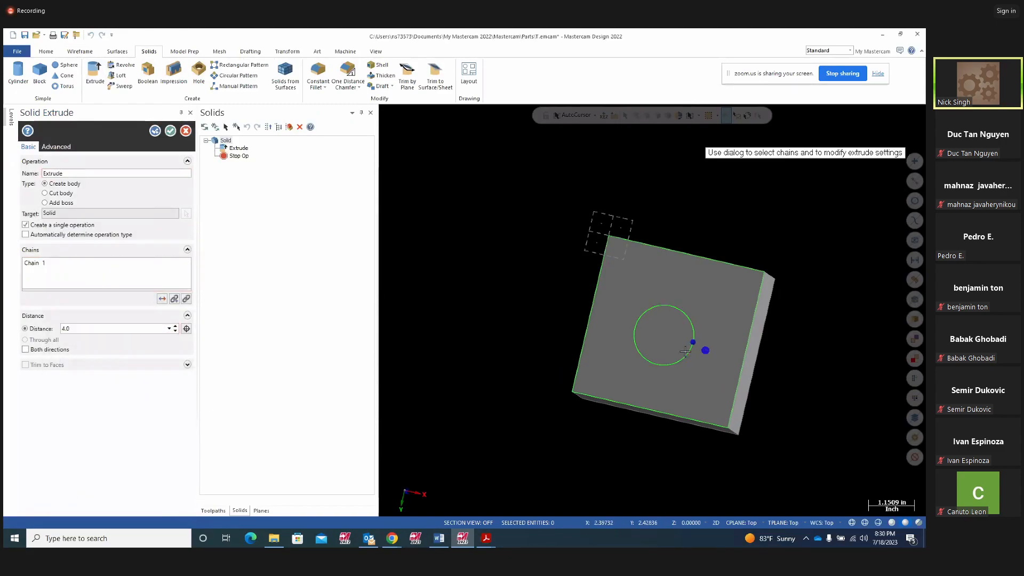
middle_drag(647, 389, 571, 370)
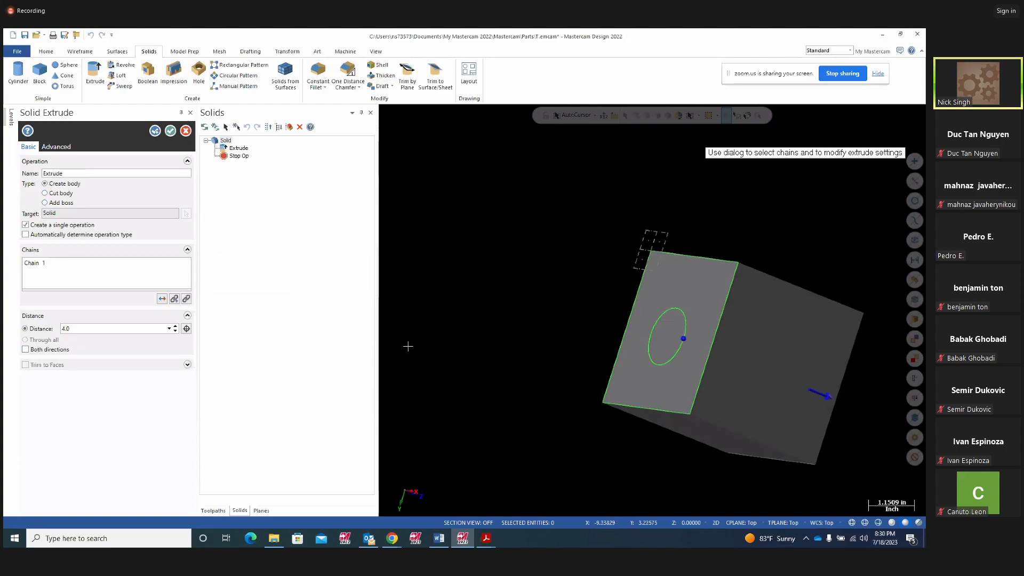
click(45, 194)
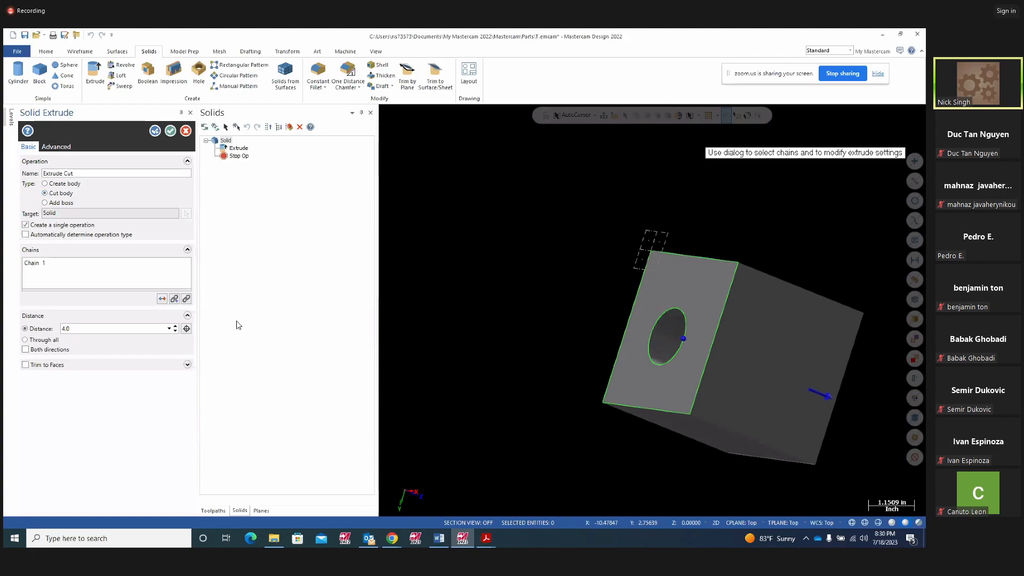
mouse_move(548, 331)
middle_down()
mouse_move(501, 361)
mouse_move(446, 360)
middle_up()
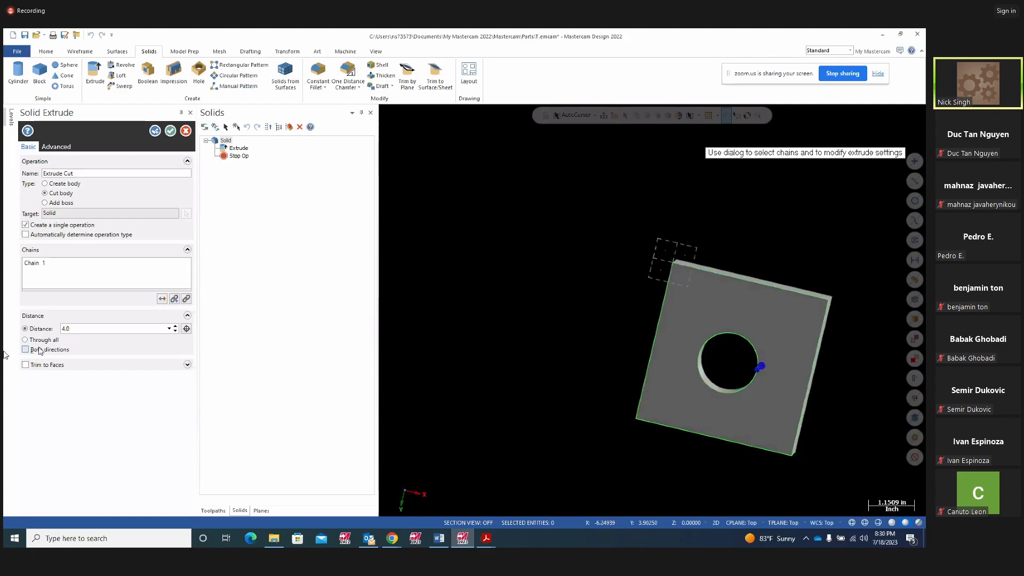
Preview the circle's extrude cut at a 1.0 distance and with Through all, and cancel the extrude.
double_click(71, 328)
text(1)
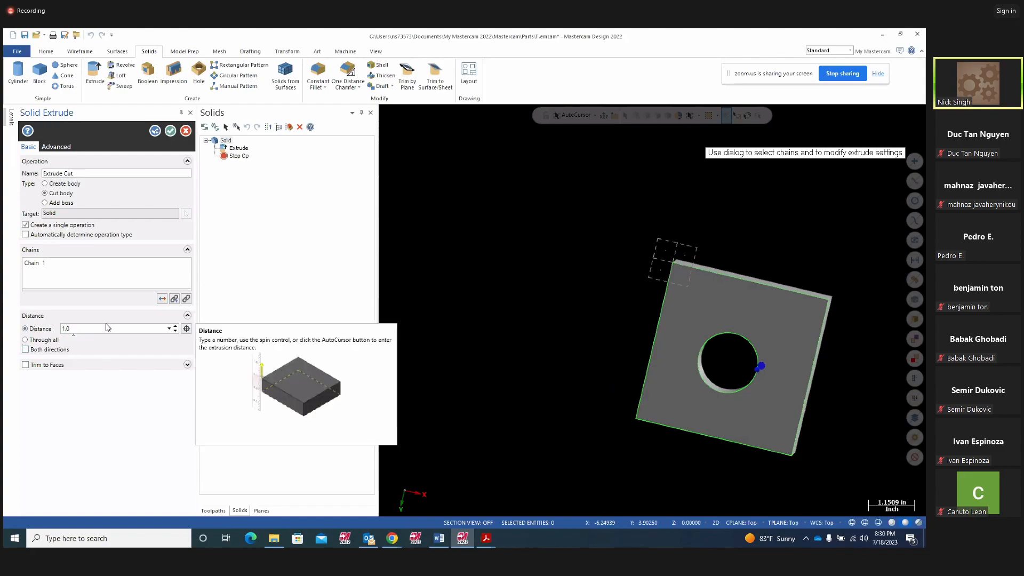
middle_drag(654, 409, 735, 361)
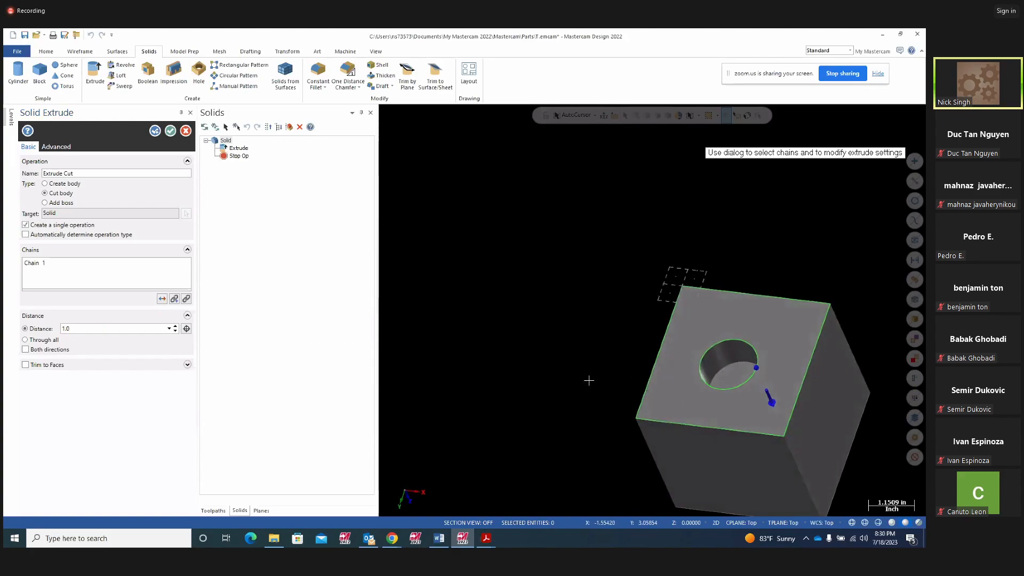
middle_drag(634, 399, 562, 398)
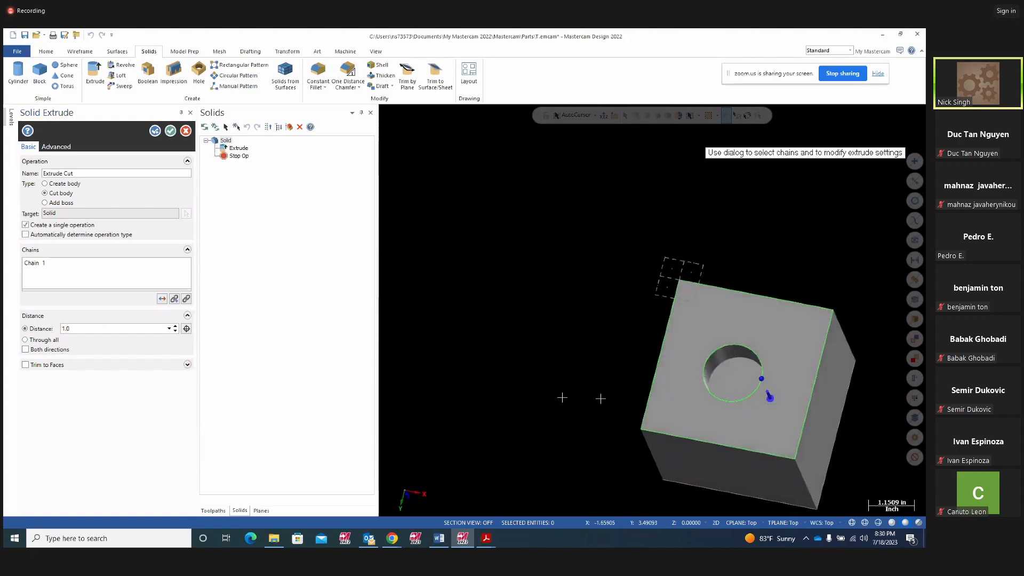
click(25, 340)
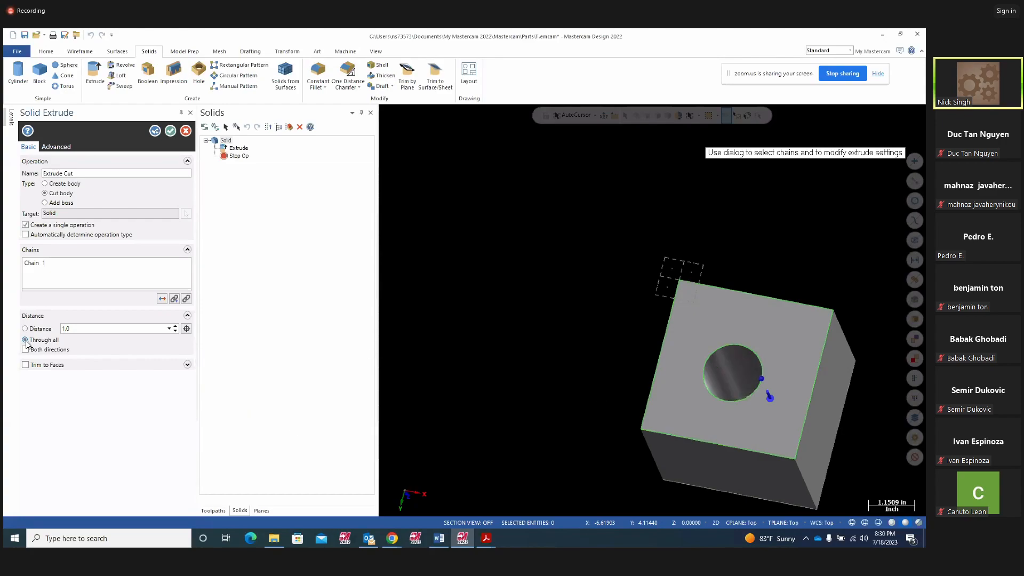
mouse_move(480, 334)
middle_down()
mouse_move(491, 347)
mouse_move(481, 345)
mouse_move(496, 333)
mouse_move(491, 319)
mouse_move(467, 309)
middle_up()
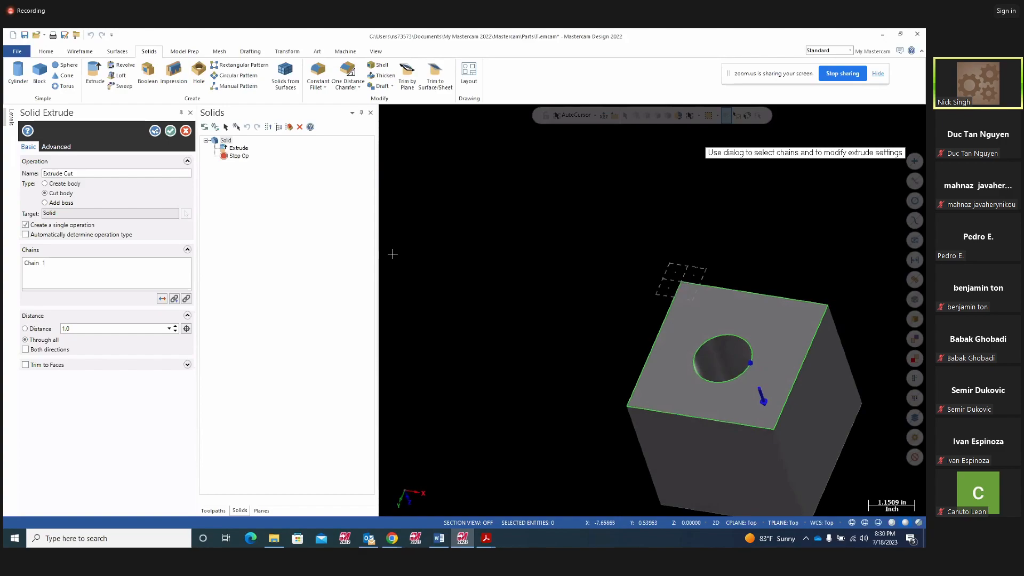
key(Escape)
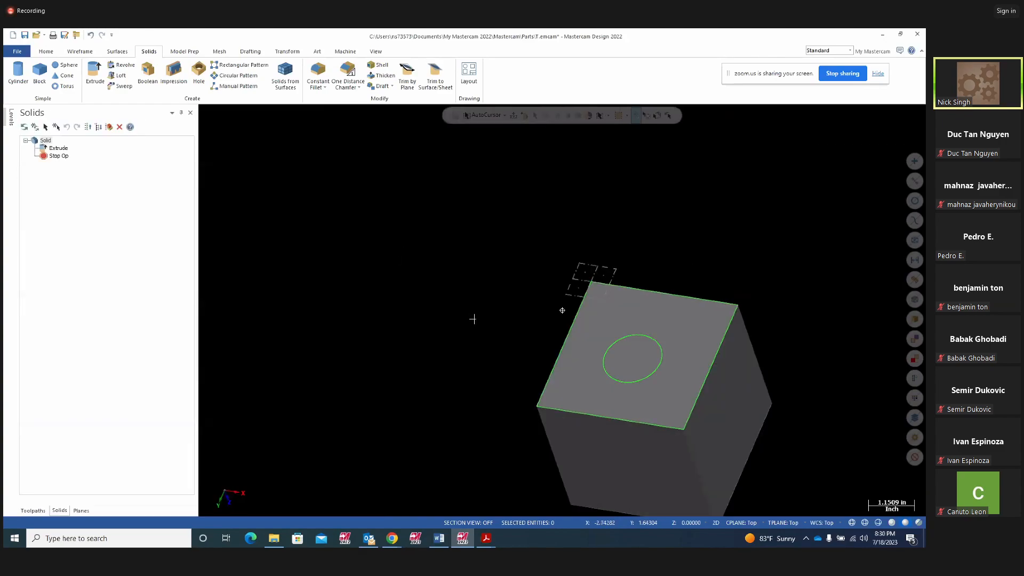
Start Circle Center Point, hide the solids level, and show the wireframe in the top view.
middle_drag(400, 331, 388, 293)
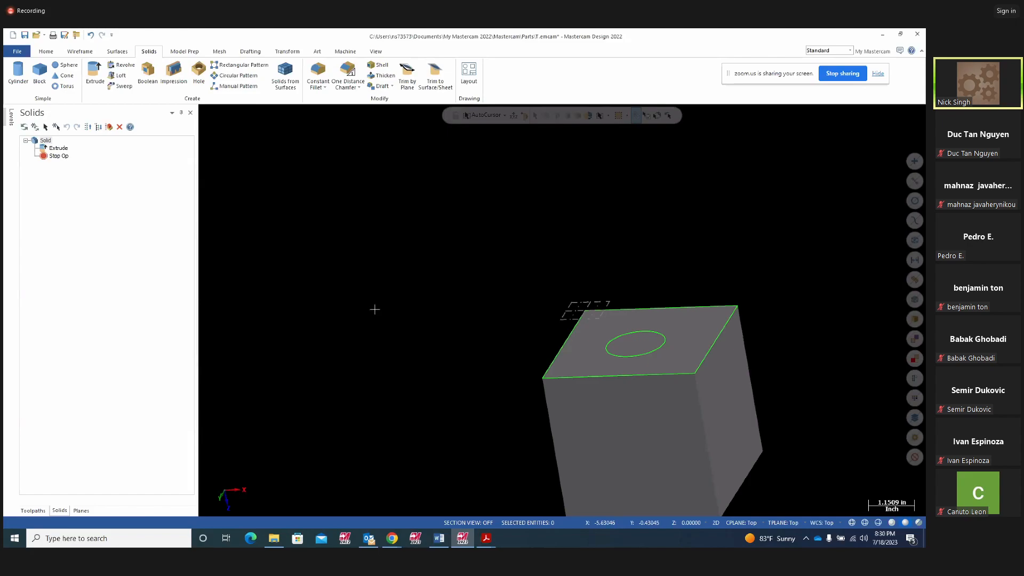
right_click(375, 314)
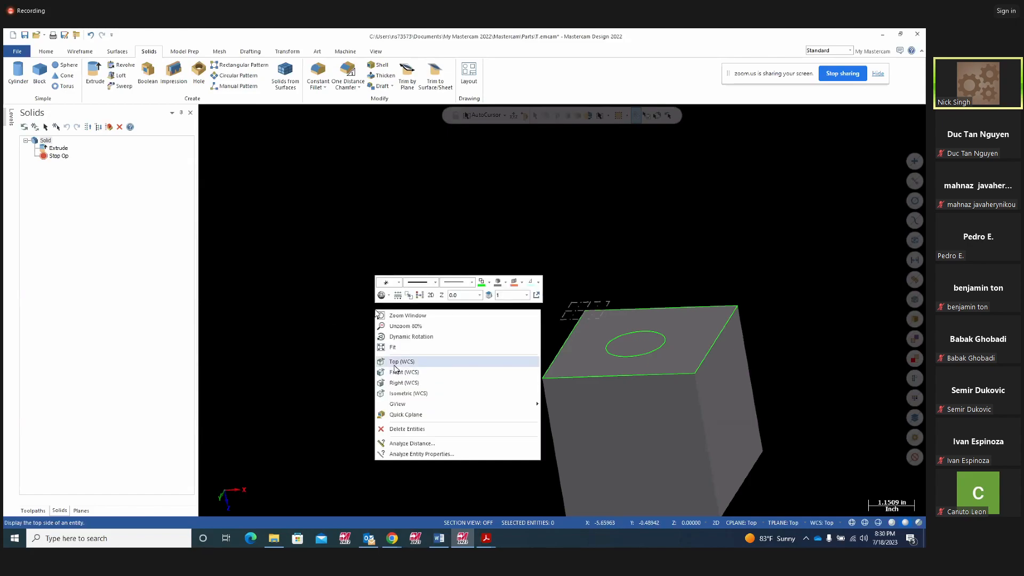
click(395, 365)
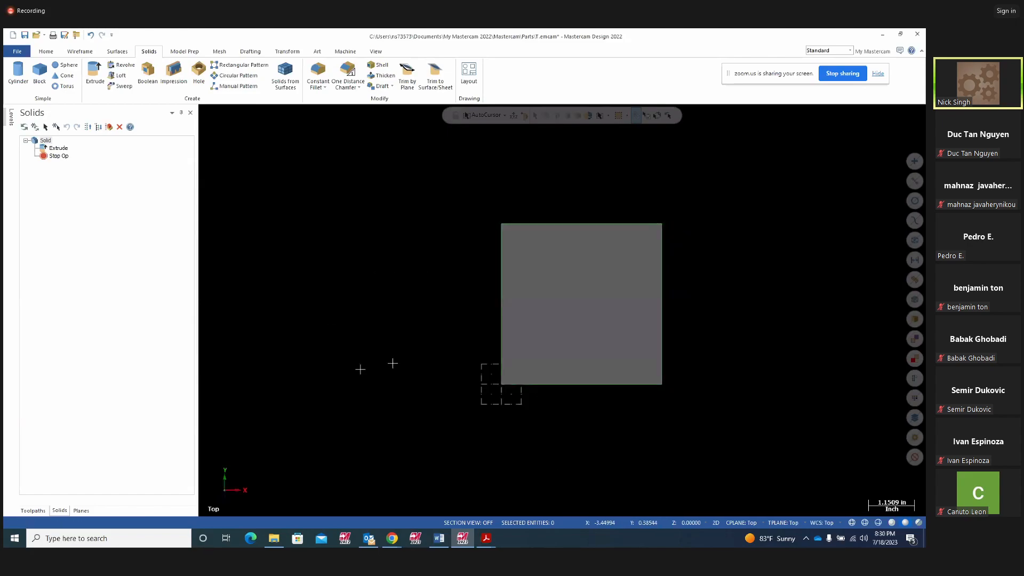
middle_drag(392, 363, 357, 287)
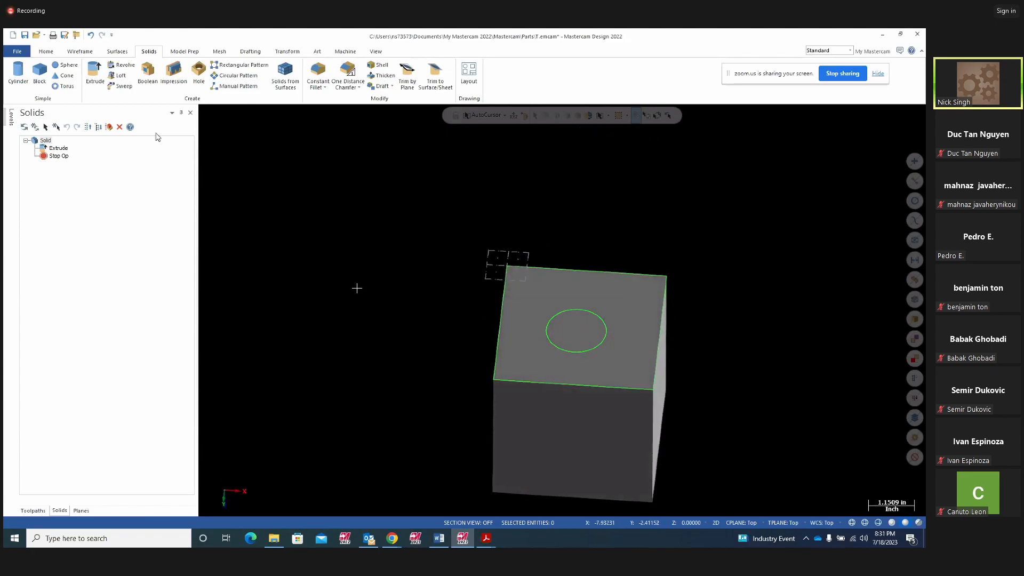
click(87, 53)
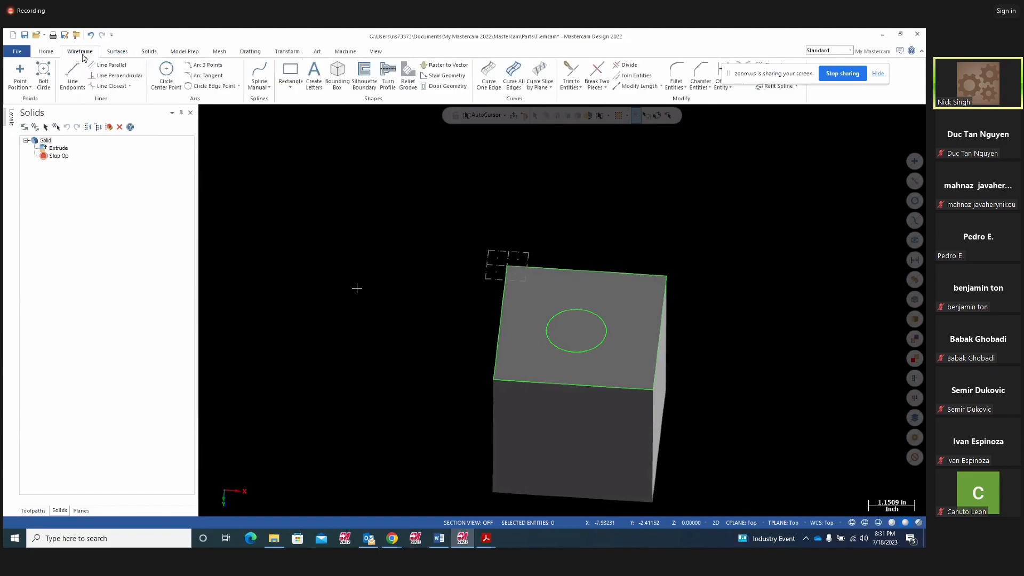
click(166, 73)
mouse_move(10, 117)
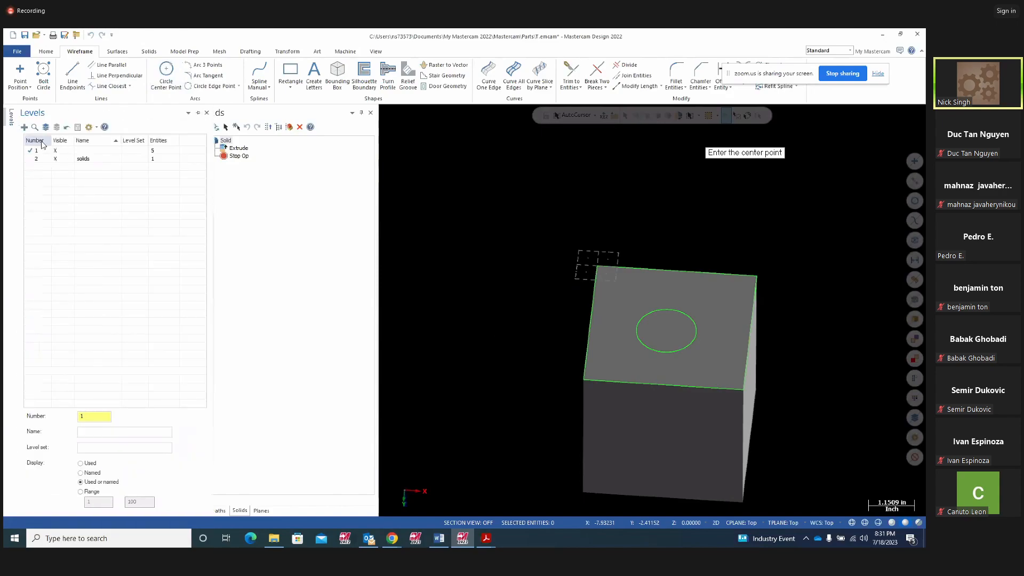
click(56, 159)
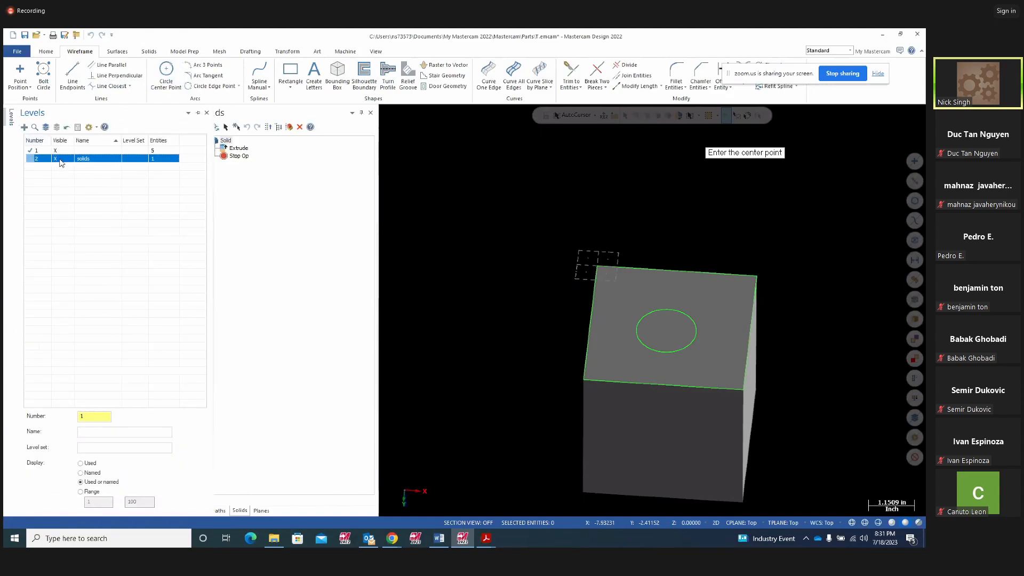
right_click(511, 328)
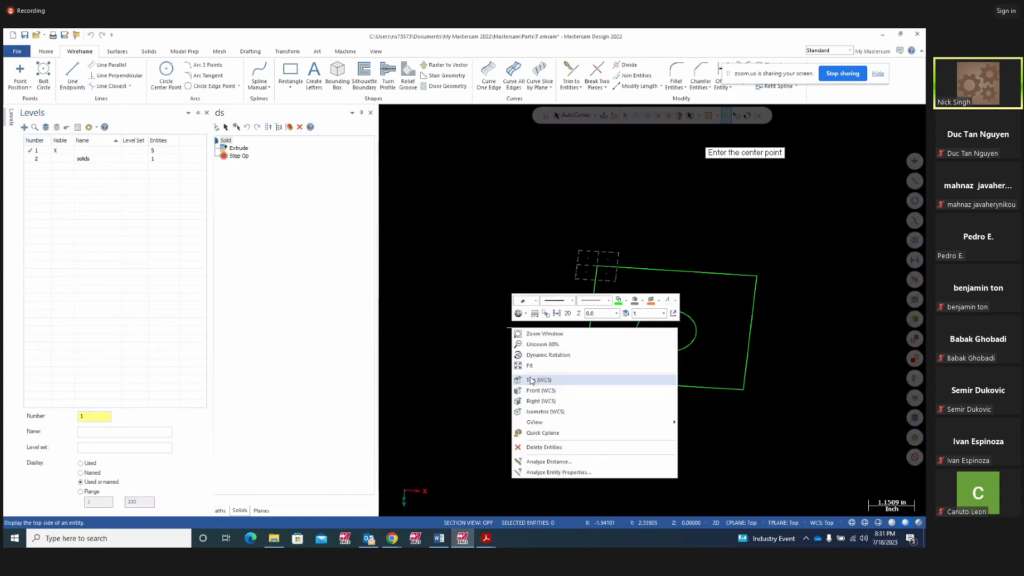
click(531, 380)
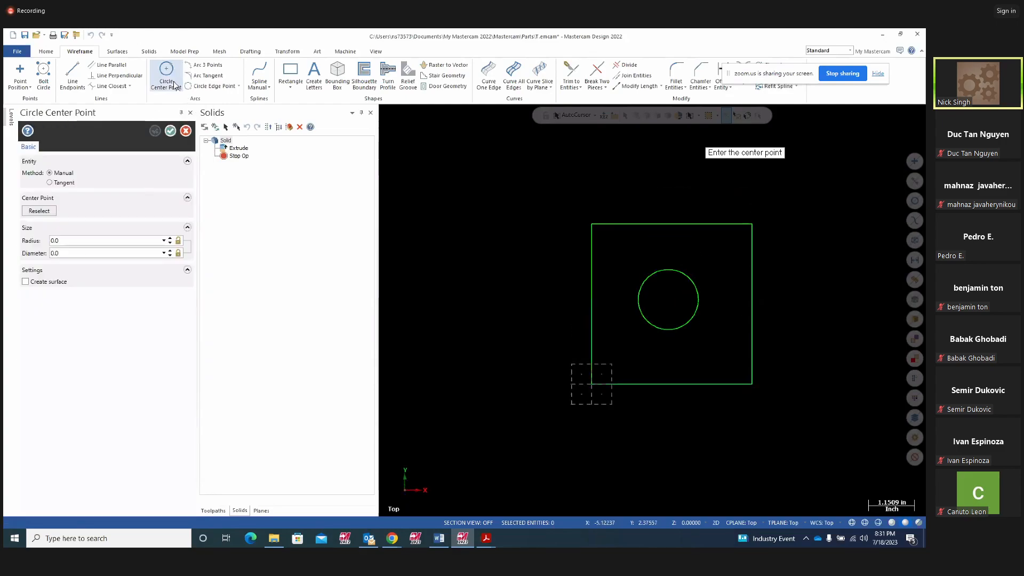
Draw four corner circles around the center circle inside the base square, each about 0.6 to 0.7 inch in diameter.
click(622, 252)
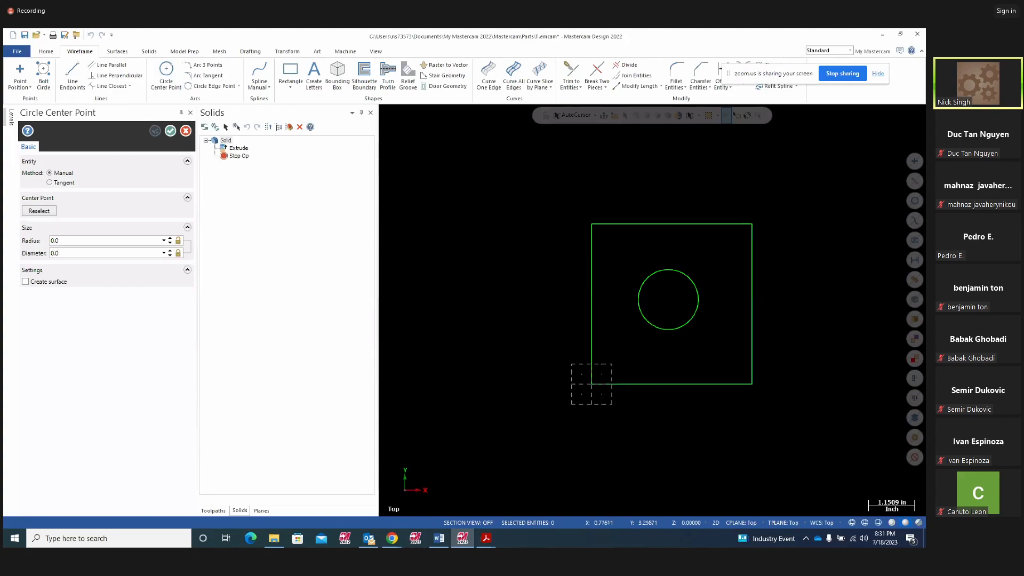
click(634, 251)
click(720, 251)
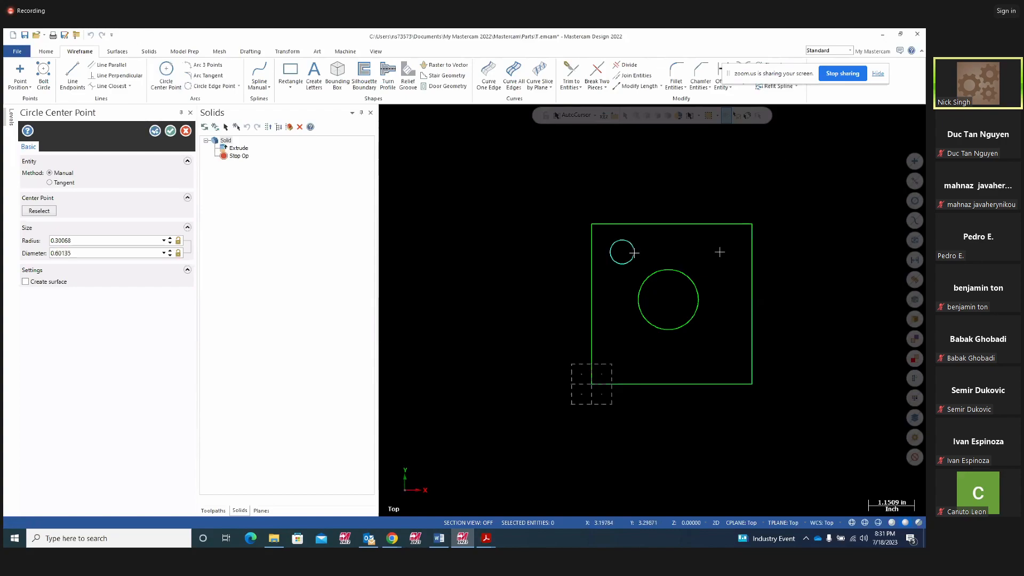
click(732, 252)
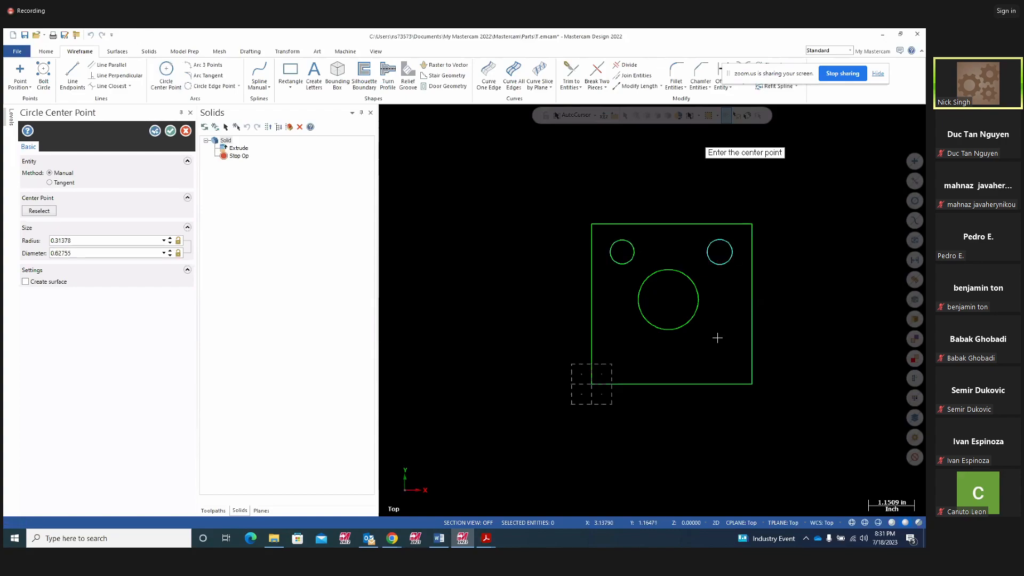
click(624, 357)
click(636, 358)
click(718, 355)
click(732, 355)
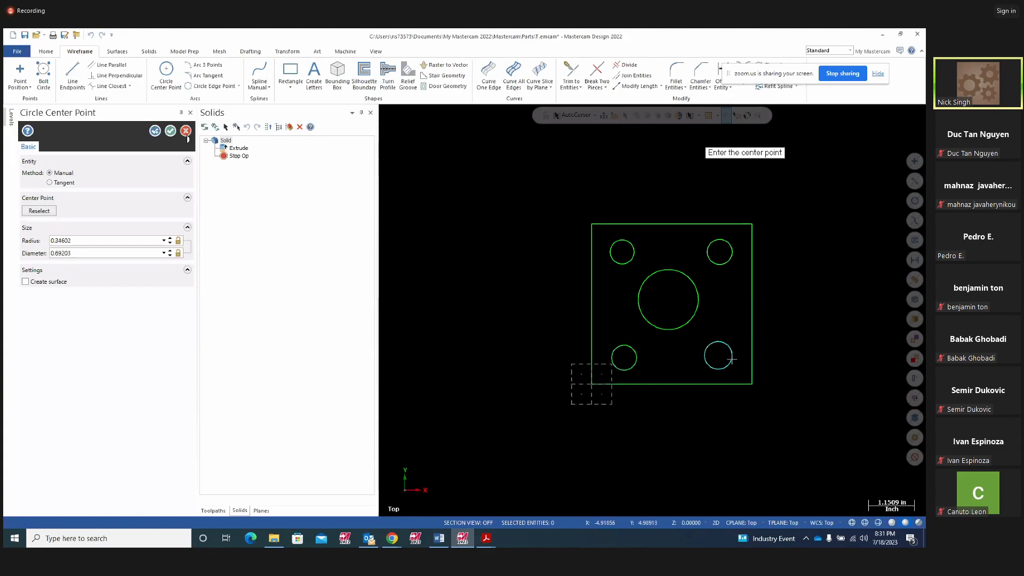
click(170, 131)
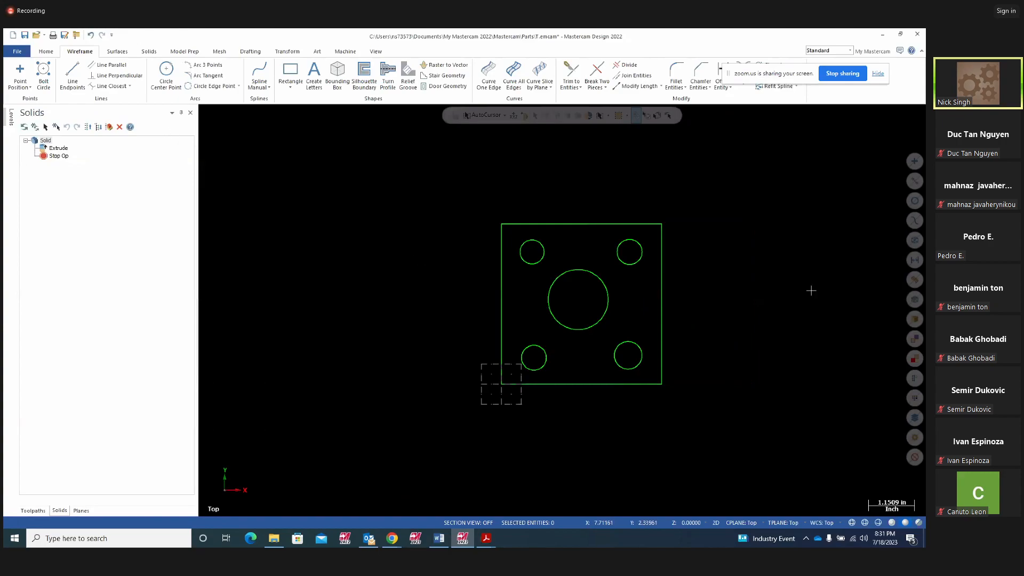
Show the solids level, make it the active level, and expose the cube face carrying the circles.
middle_drag(777, 285, 766, 246)
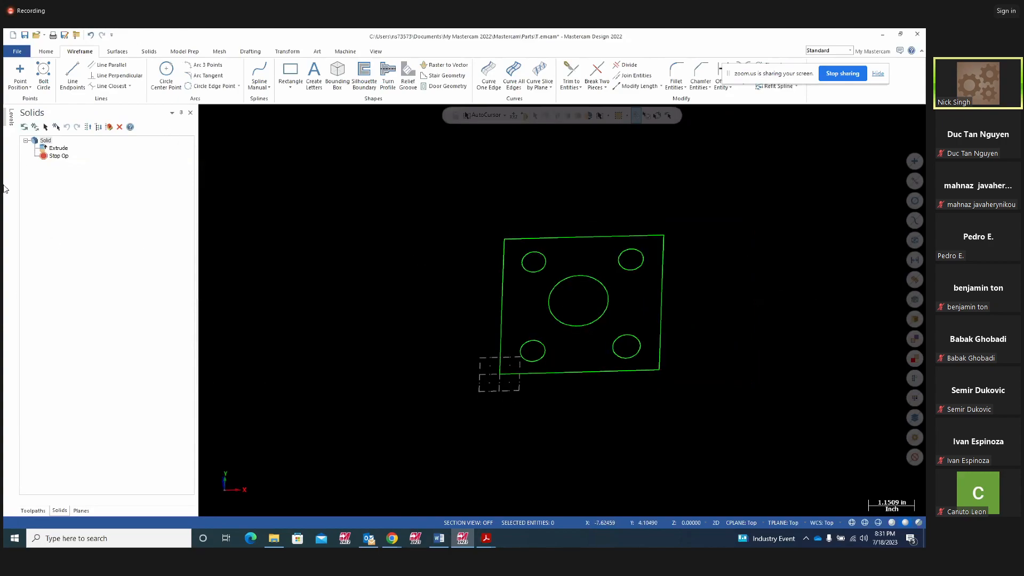
click(10, 116)
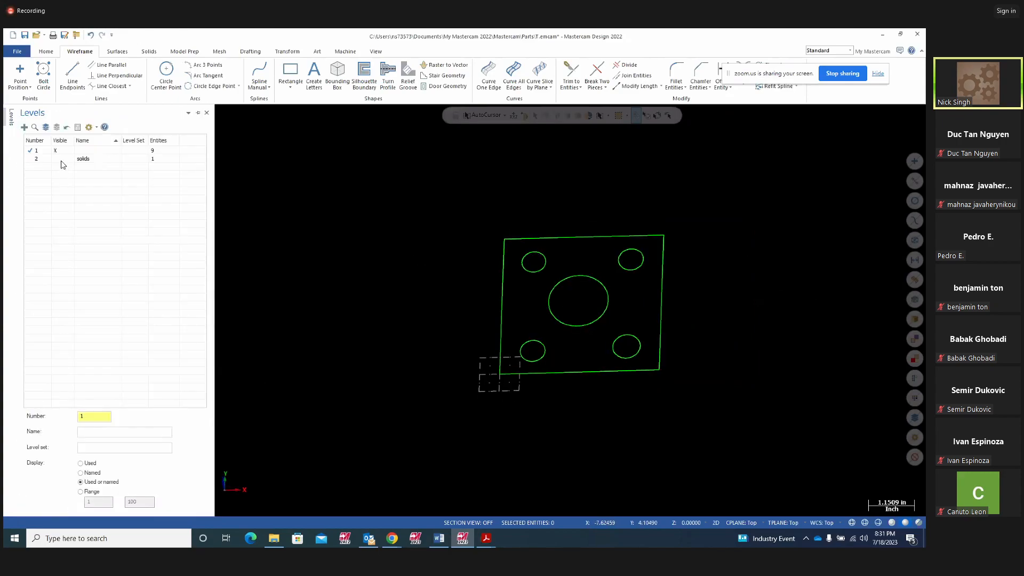
click(56, 159)
click(35, 159)
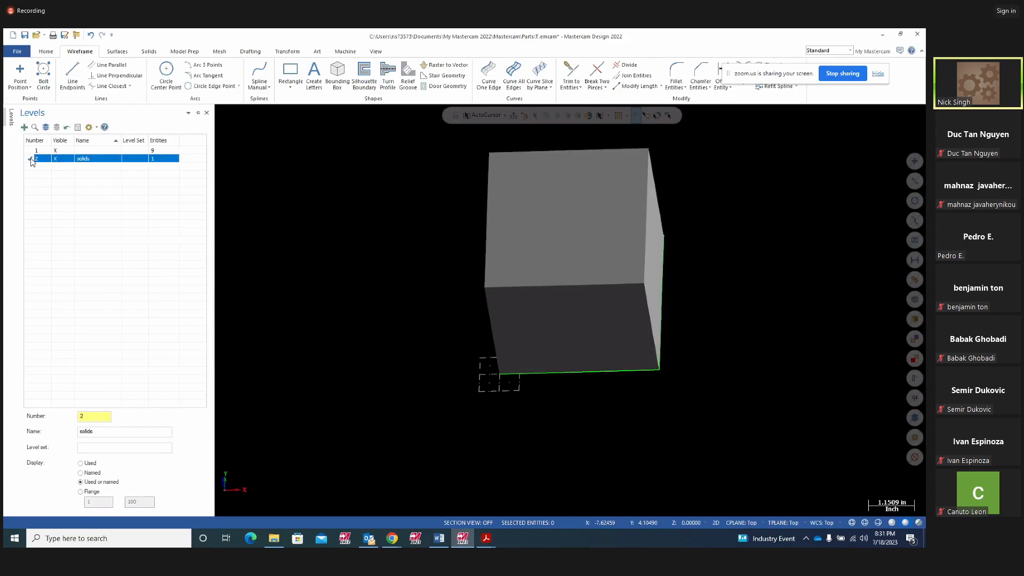
middle_drag(368, 367, 377, 313)
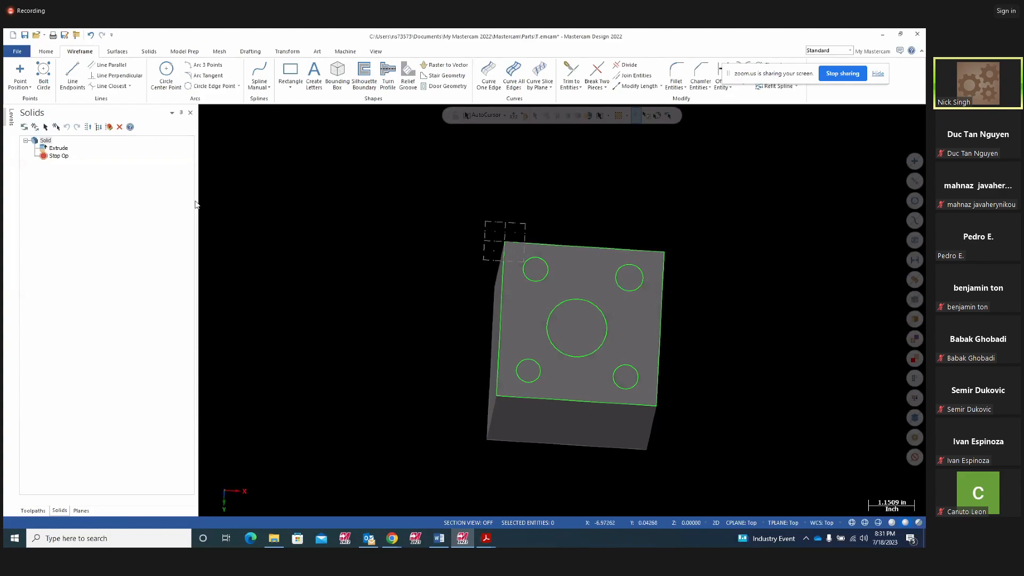
Start a Solid Extrude with the large center circle as its chain and set the operation type to Cut body.
click(148, 52)
click(96, 80)
click(695, 333)
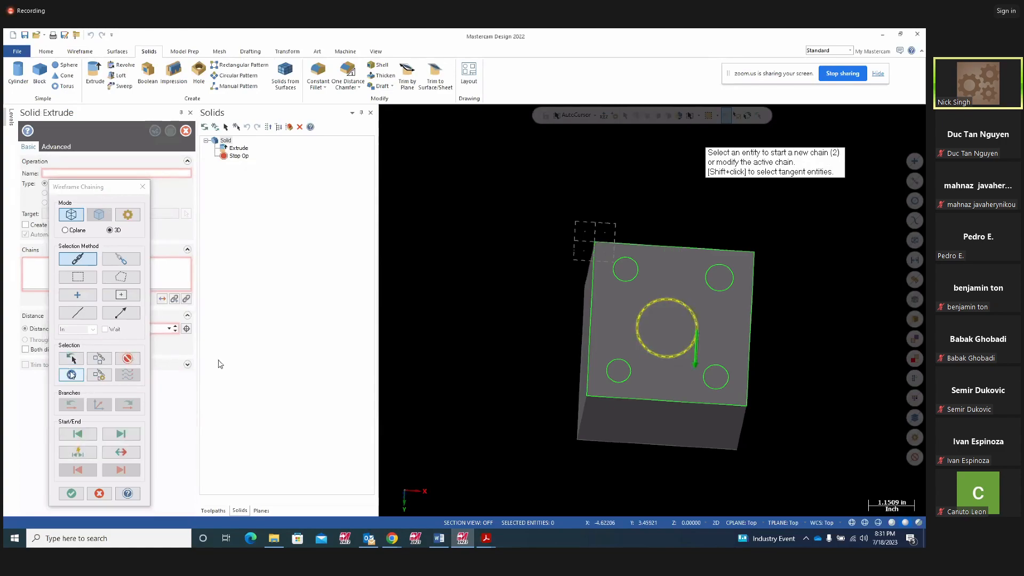
click(71, 494)
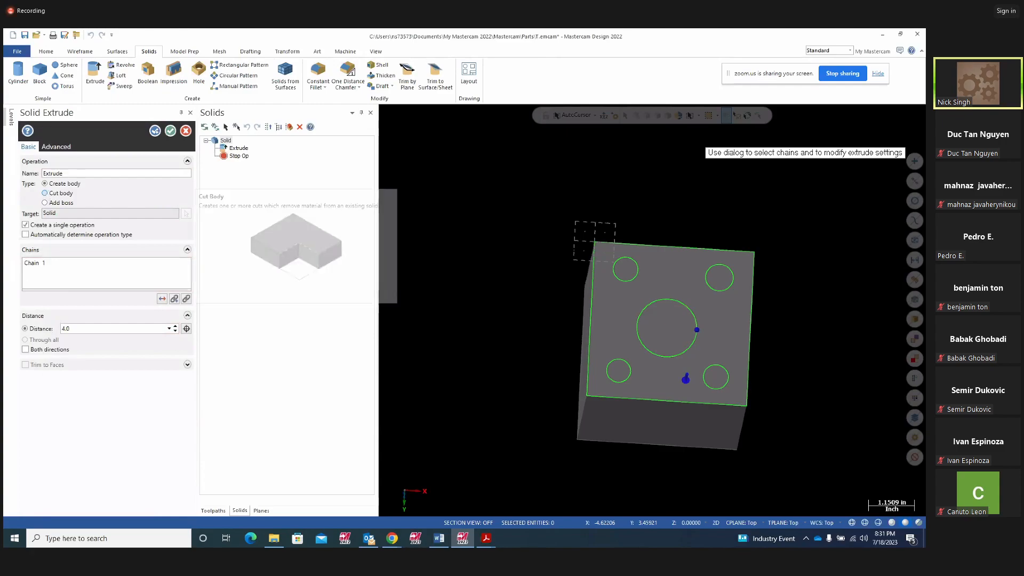
click(45, 193)
middle_drag(519, 361, 519, 380)
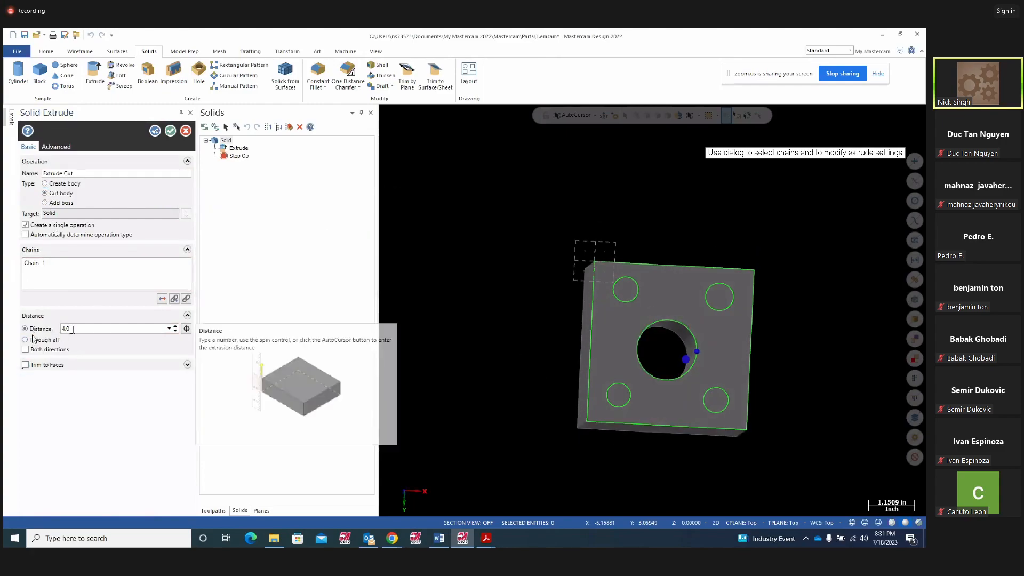
Preview the center circle's cut with Through all, at a 3.5 distance, and at a 4.0 distance.
middle_drag(589, 446, 379, 434)
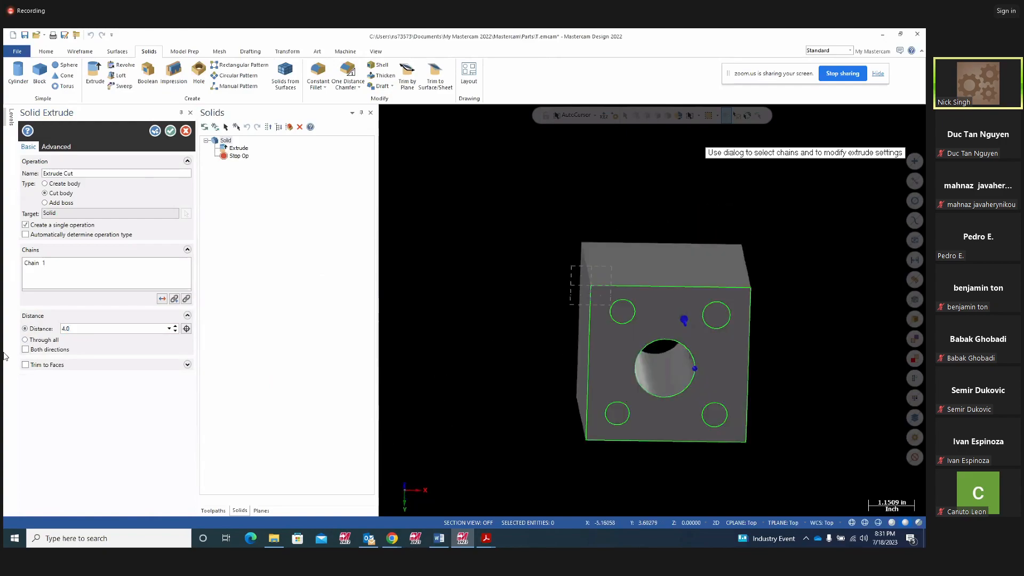
click(27, 341)
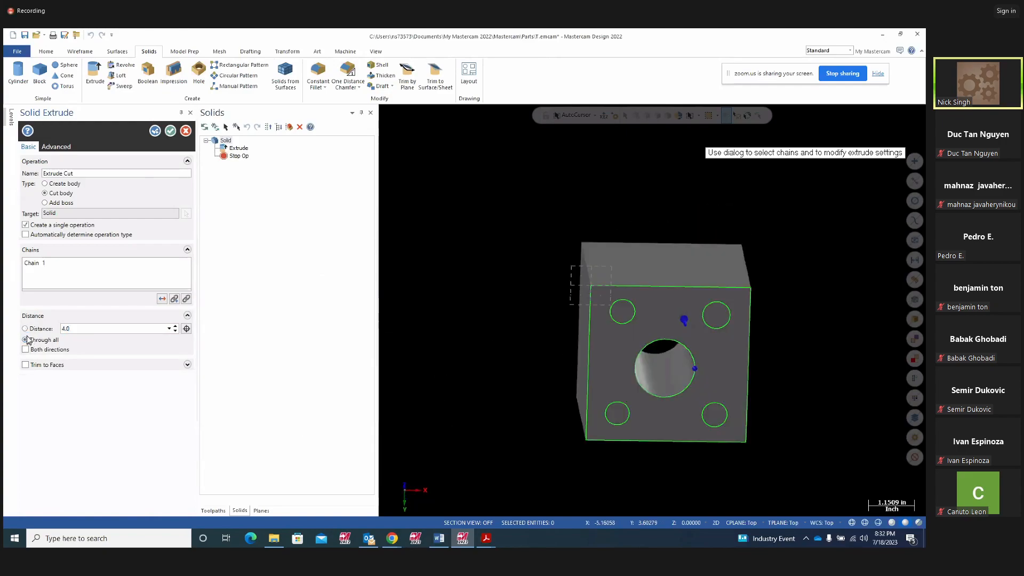
double_click(76, 327)
click(25, 329)
click(45, 329)
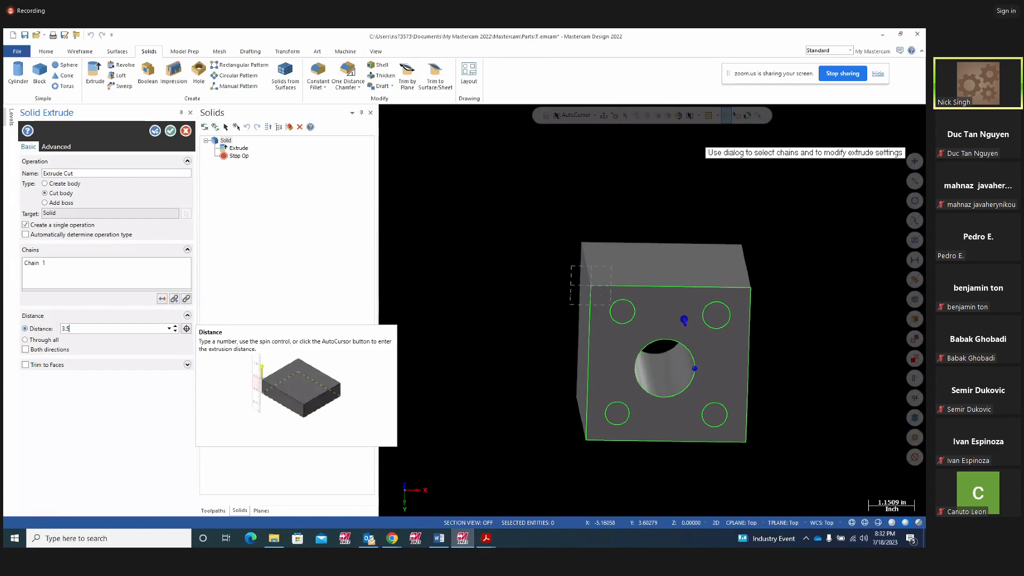
key(Return)
middle_drag(564, 451, 549, 372)
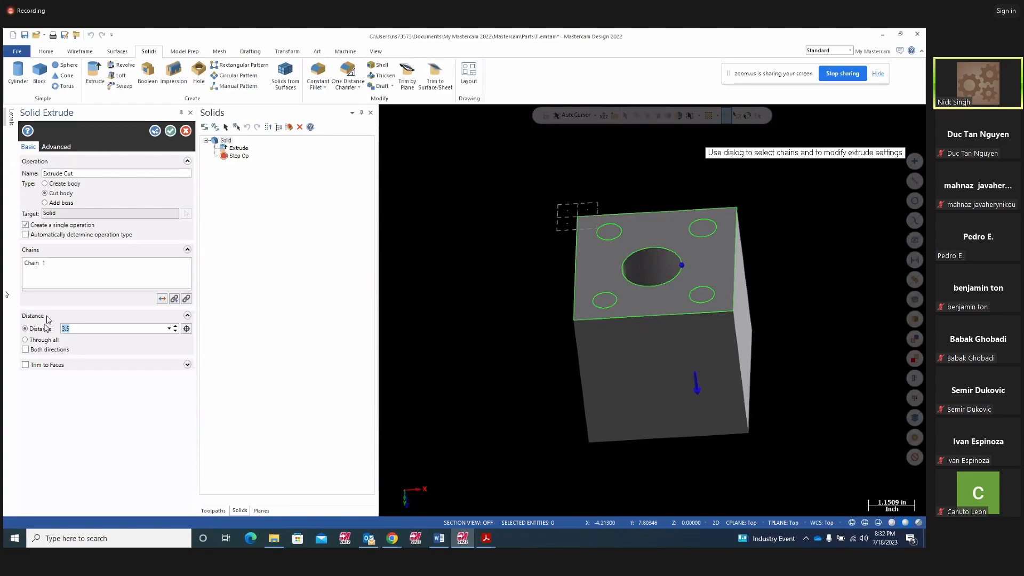
key(Return)
Create the center hole with the Through all cut and continue with another extrude operation.
middle_drag(583, 423, 589, 441)
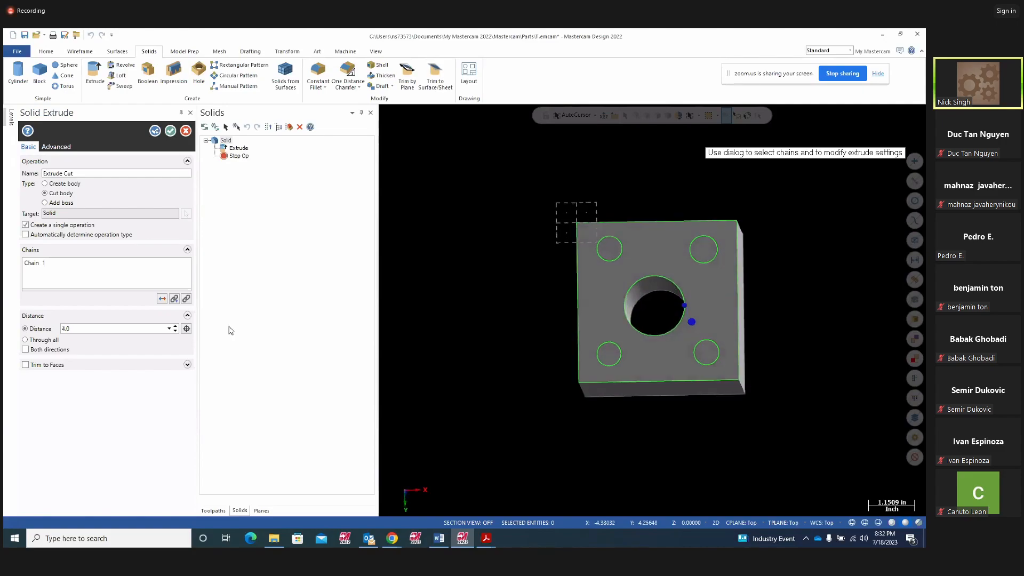
click(25, 340)
click(155, 131)
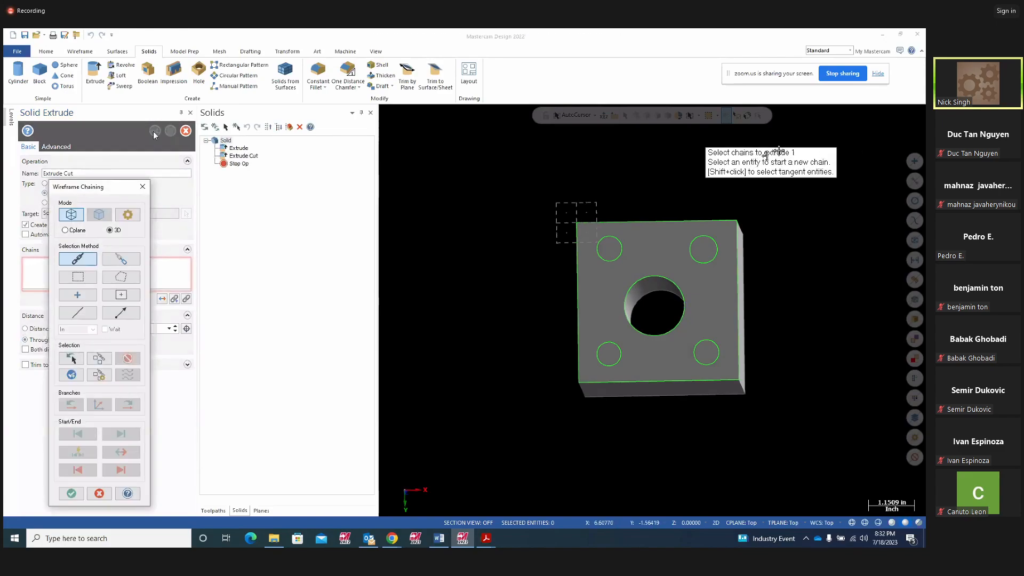
Chain the four corner circles for the Through all extrude cut and preview the holes.
click(617, 255)
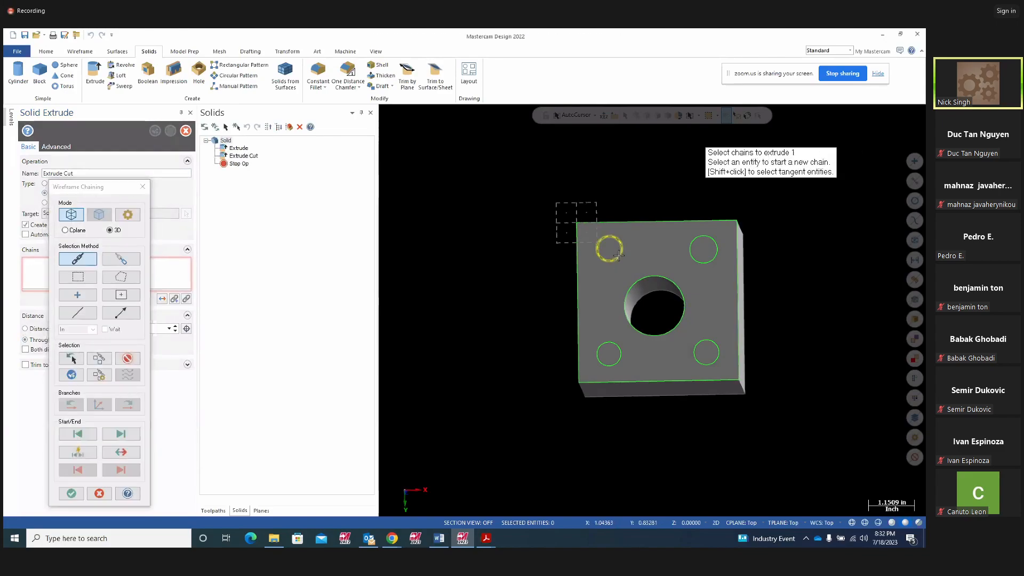
click(716, 257)
click(718, 355)
click(617, 361)
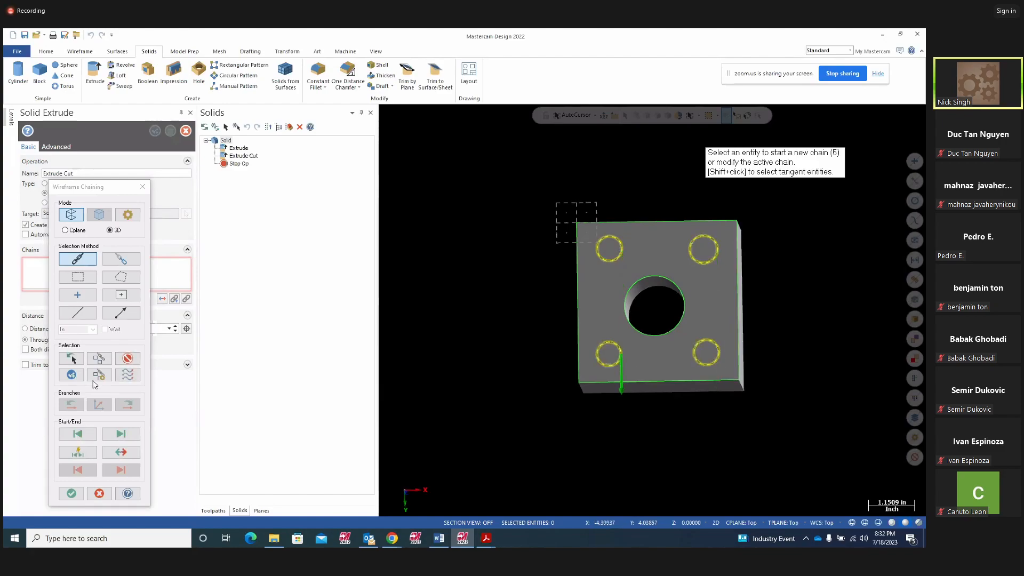
click(71, 493)
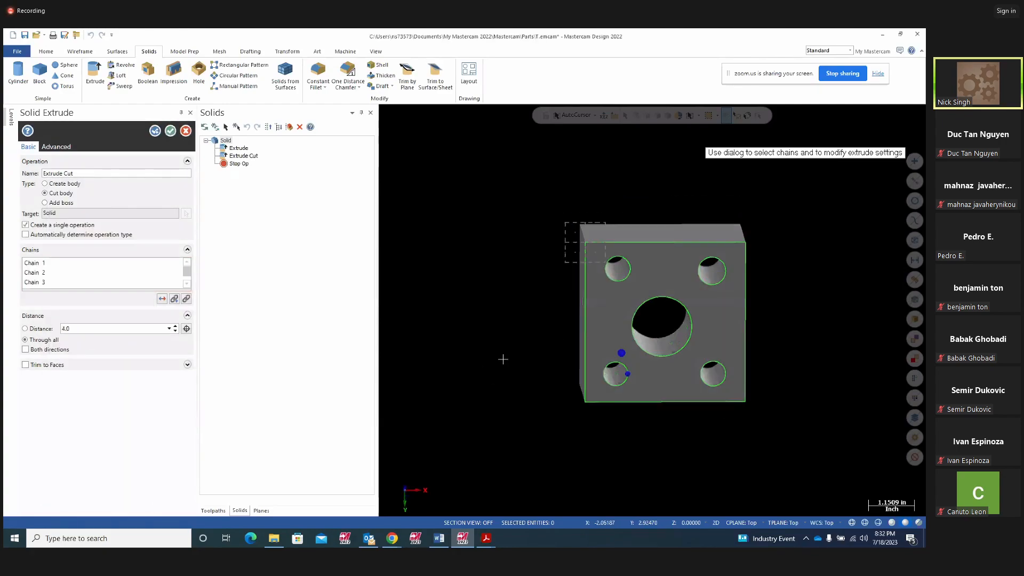
Switch the corner circles' extrude to Add boss and reverse its direction so the bosses project out of the cube.
click(46, 203)
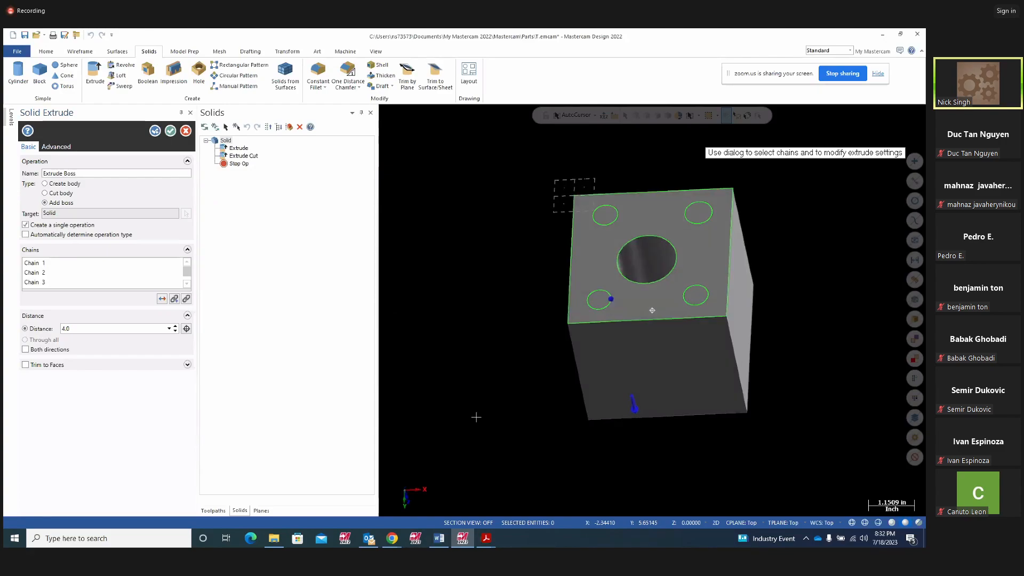
click(162, 300)
middle_drag(504, 347, 555, 295)
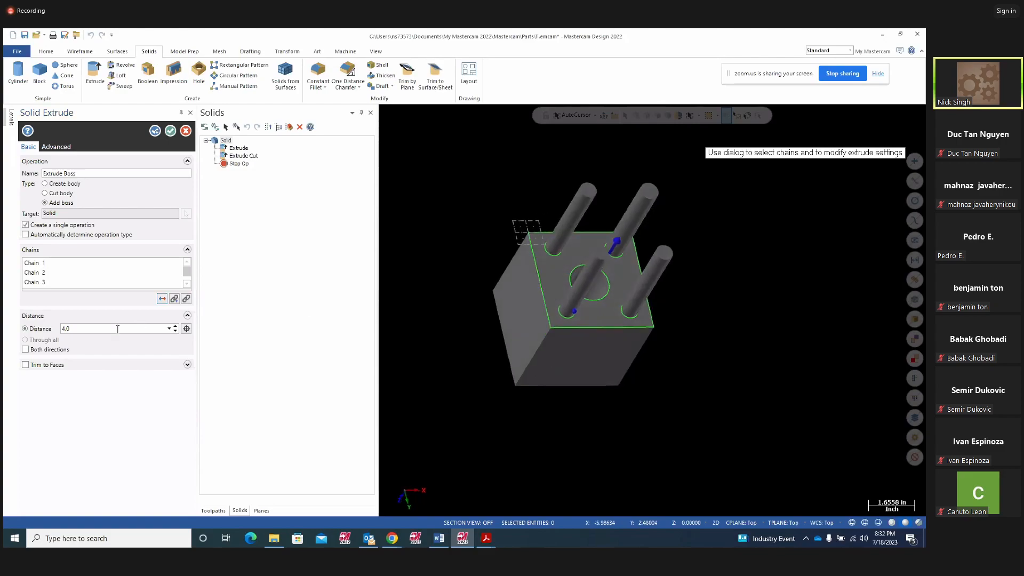
double_click(86, 331)
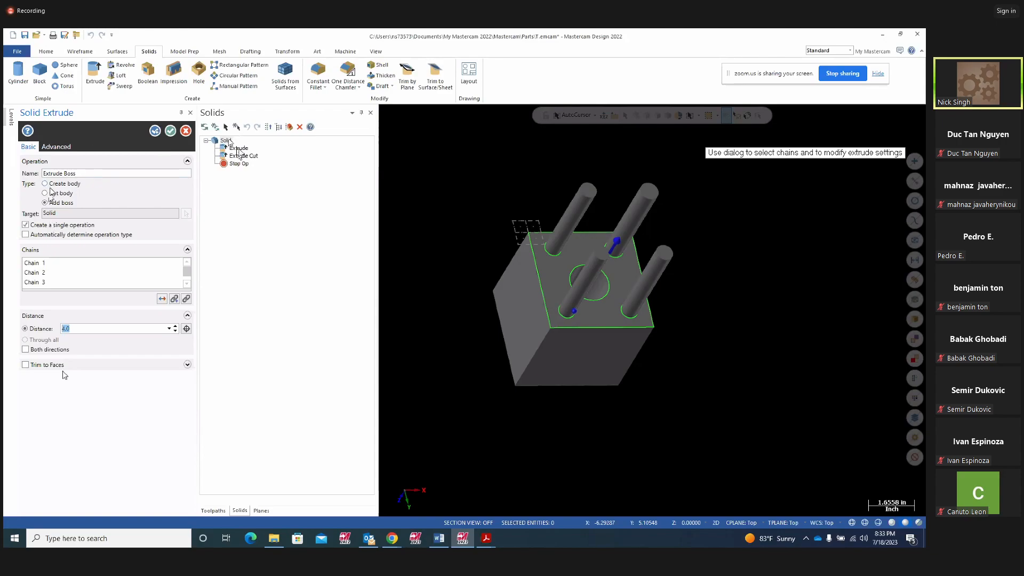
Extrude the four corner circles 4.0 as separate cylinders with Create body, and end the extrude command.
click(45, 183)
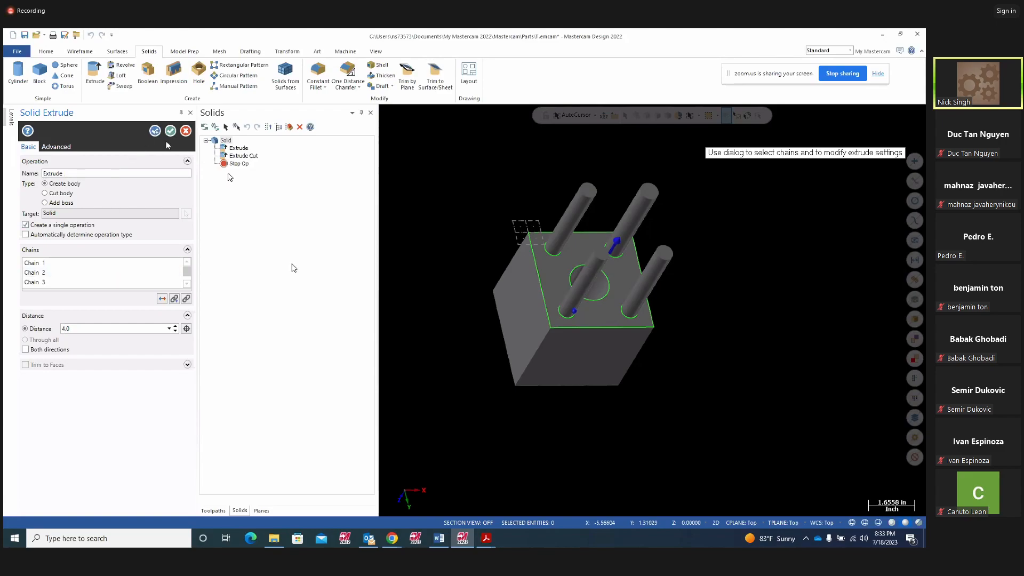
click(155, 131)
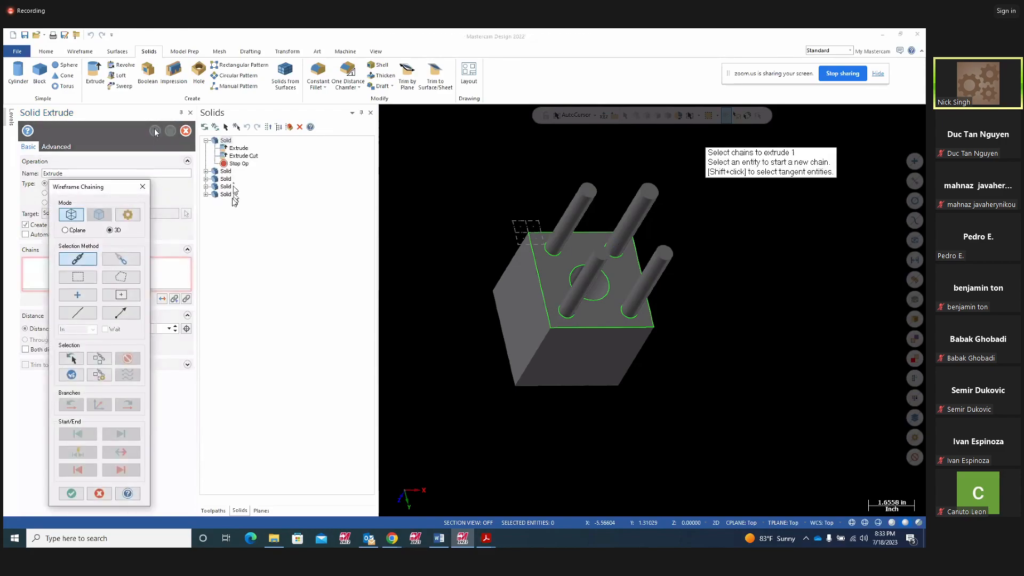
click(143, 186)
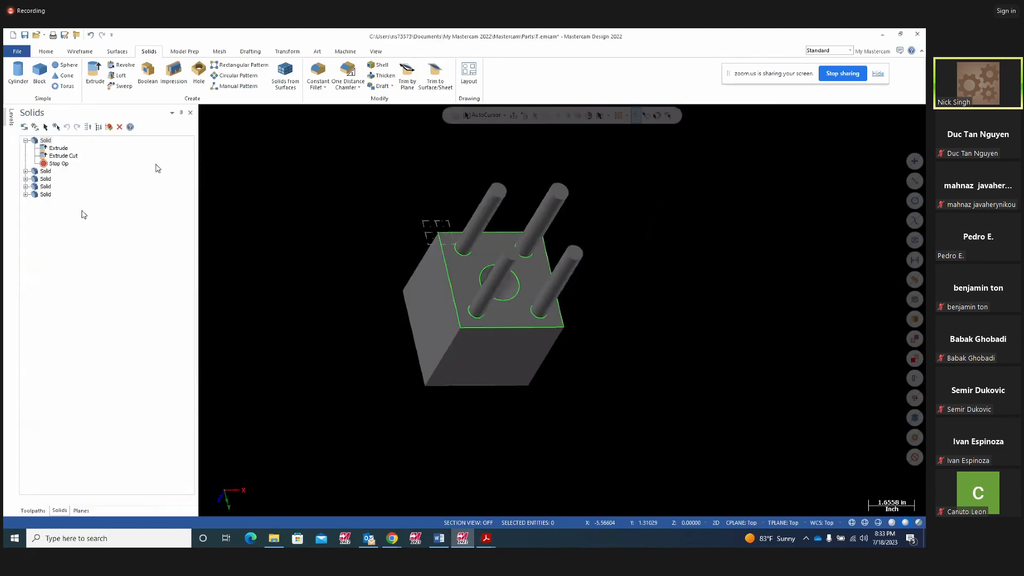
Expand the cylinder solids' operations and highlight each Extrude to examine which cylinder it belongs to.
click(44, 171)
click(47, 179)
click(26, 171)
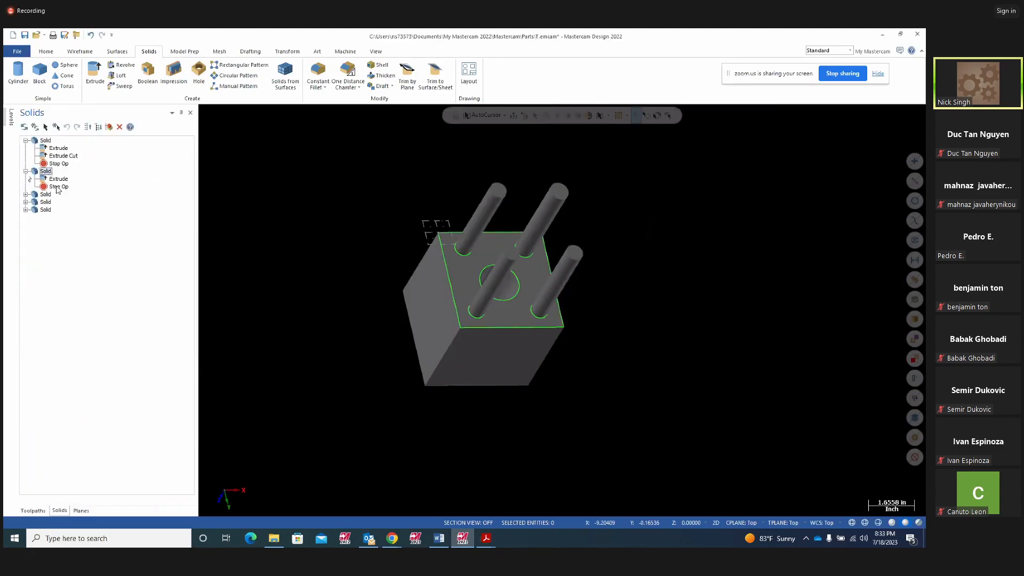
click(58, 180)
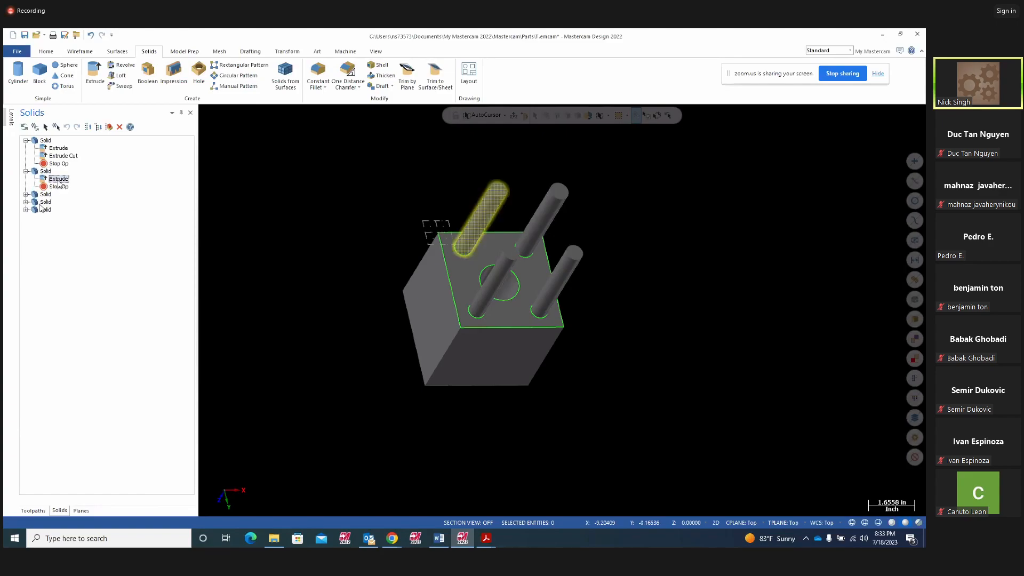
click(26, 194)
click(56, 202)
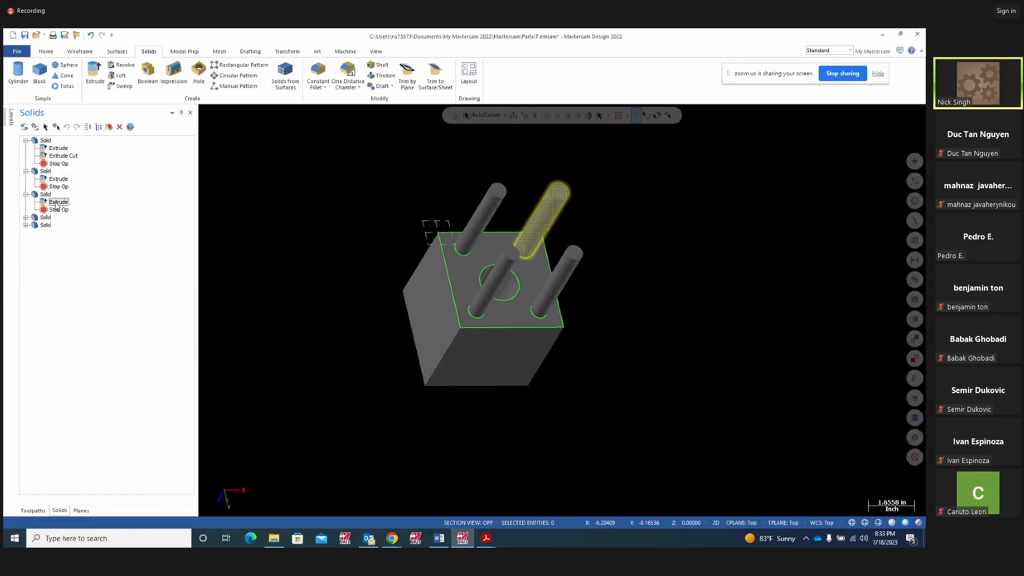
click(26, 218)
click(64, 226)
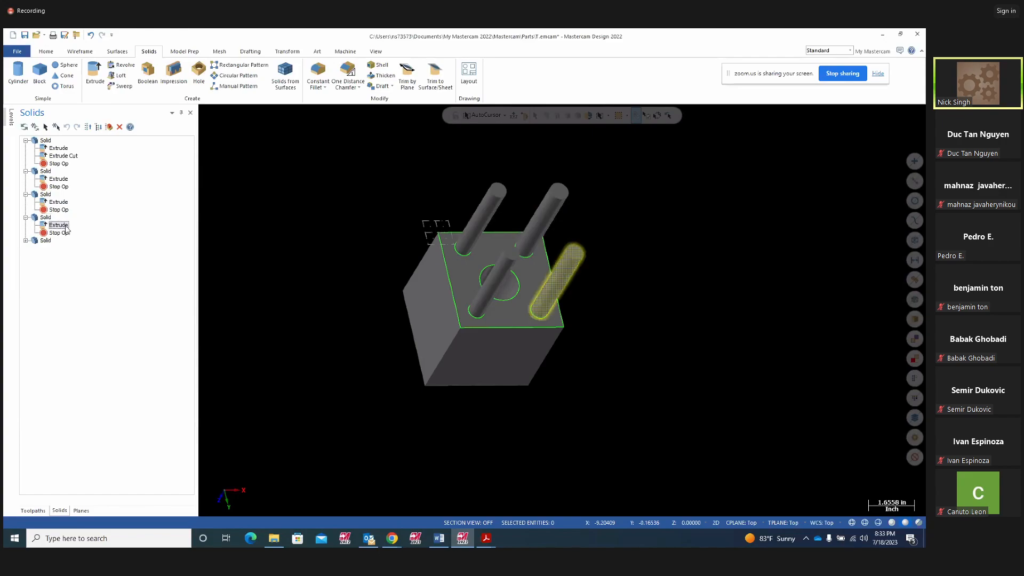
click(25, 241)
click(57, 249)
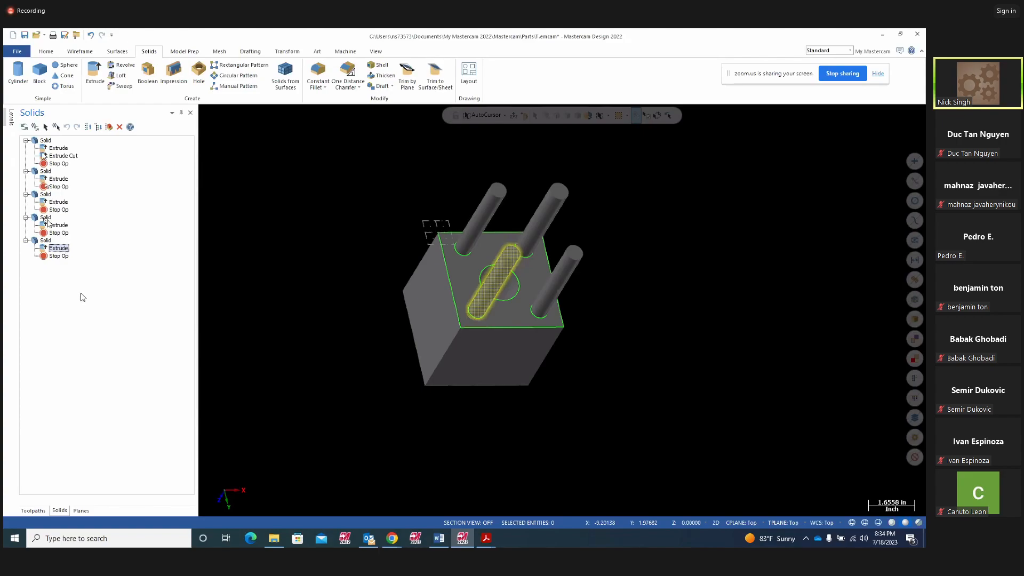
Delete the four cylinder solids, keeping only the cube with its center hole.
click(44, 142)
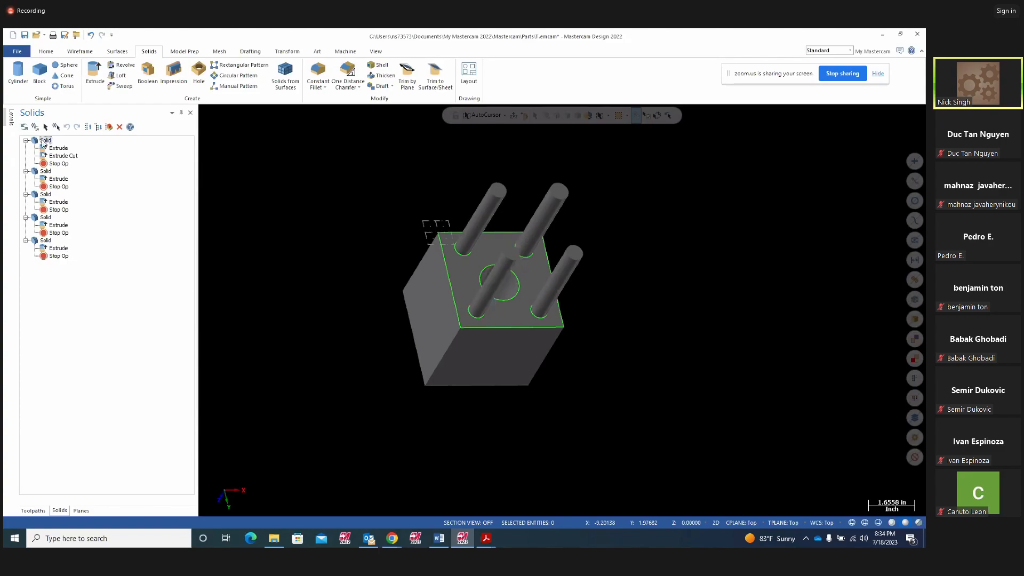
click(45, 172)
key(Delete)
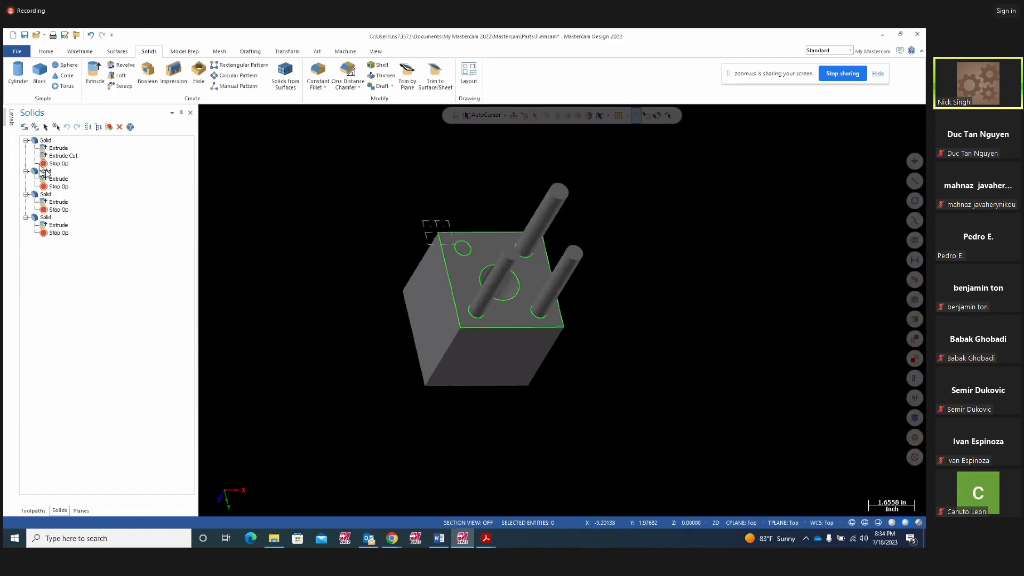
click(46, 172)
key(Delete)
click(46, 179)
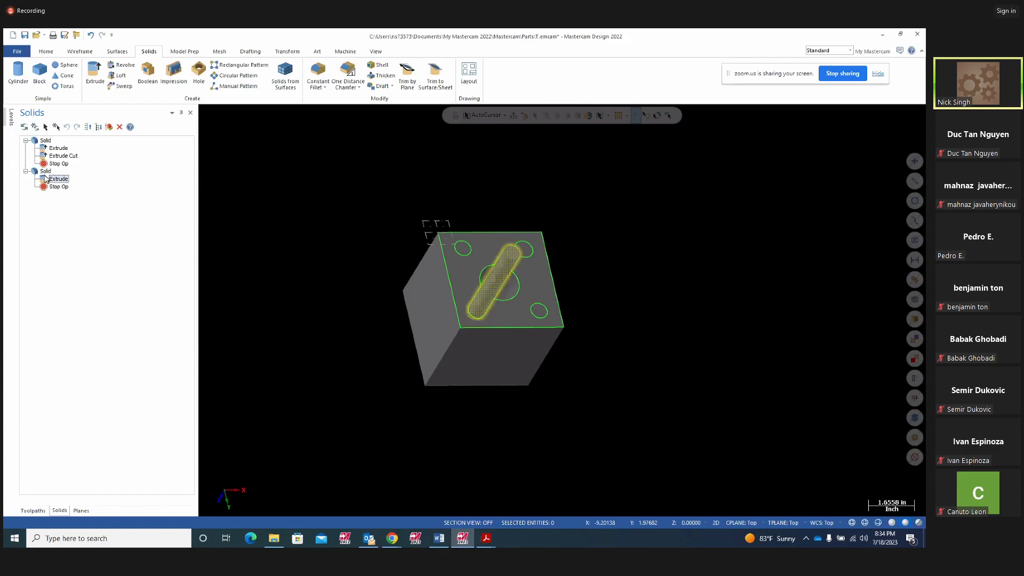
key(Delete)
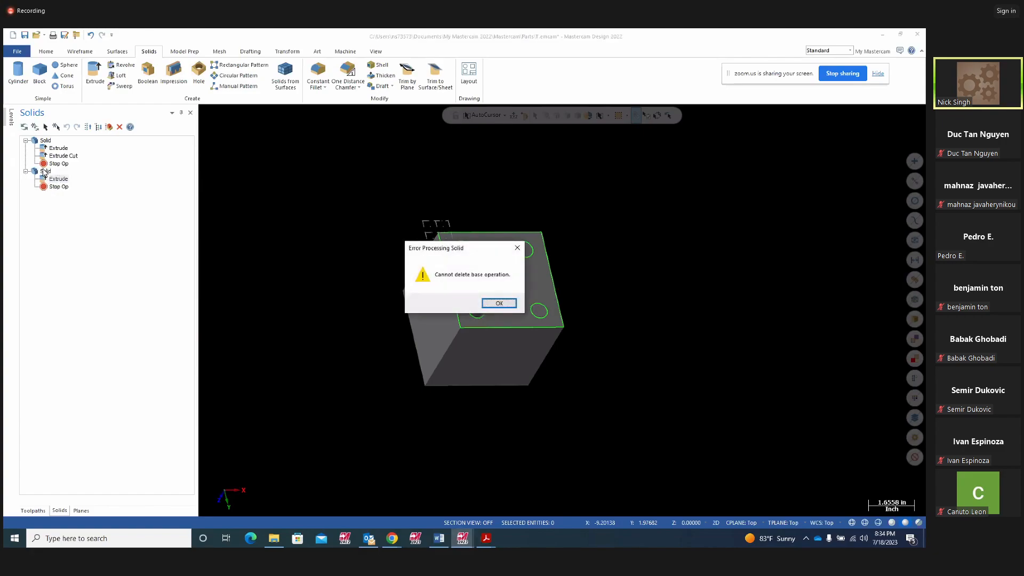
key(Return)
click(46, 171)
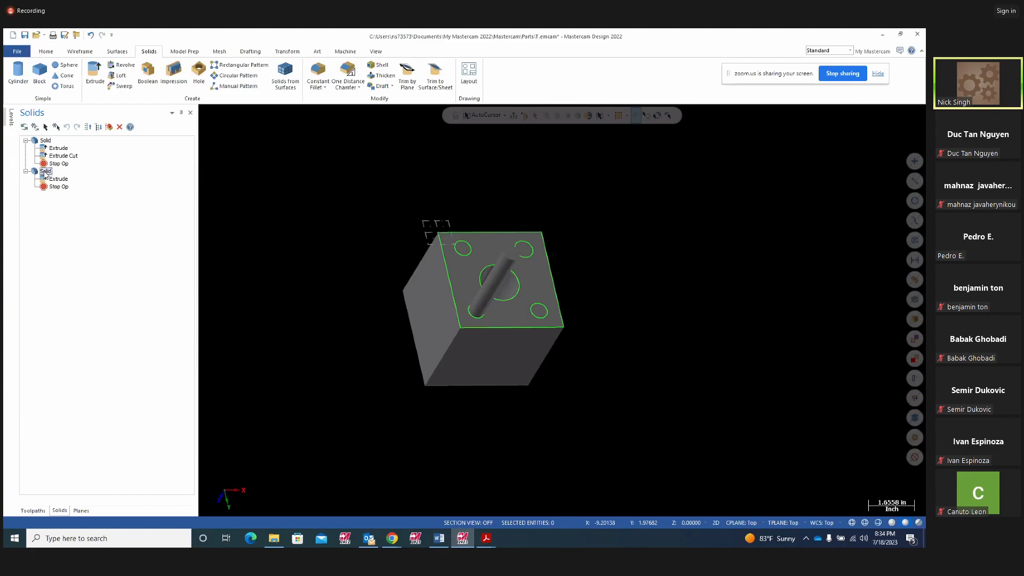
key(Delete)
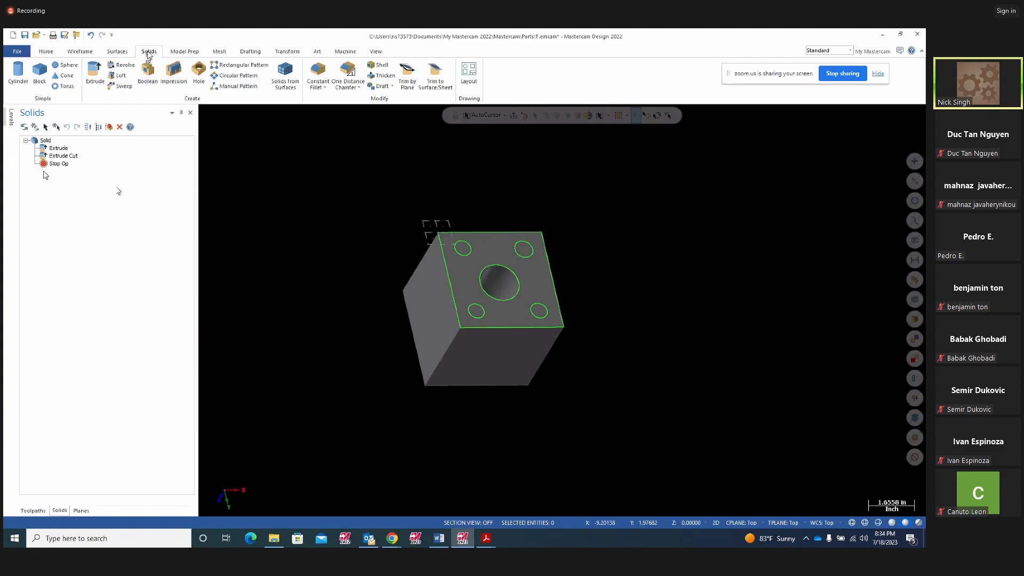
Start a new Solid Extrude on the cube.
click(97, 84)
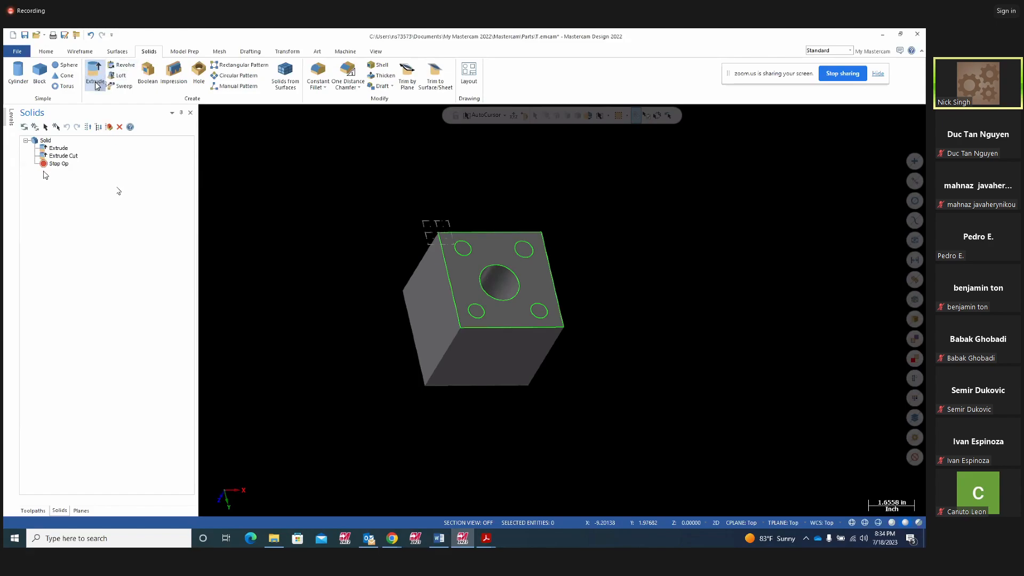
Chain the four small corner circles on the block's top face for a solid extrusion and set its type to Add boss.
click(559, 251)
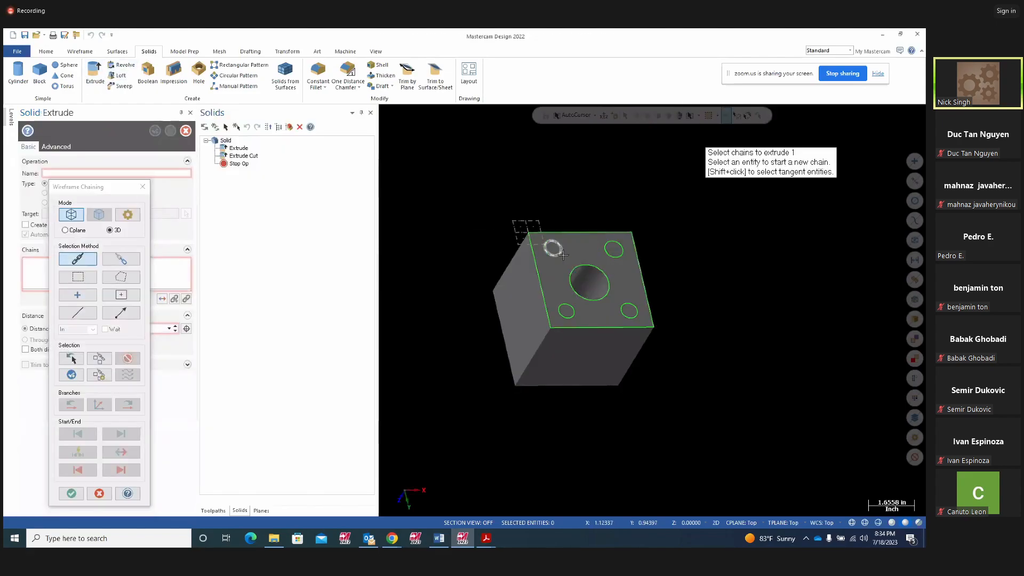
click(623, 257)
click(633, 314)
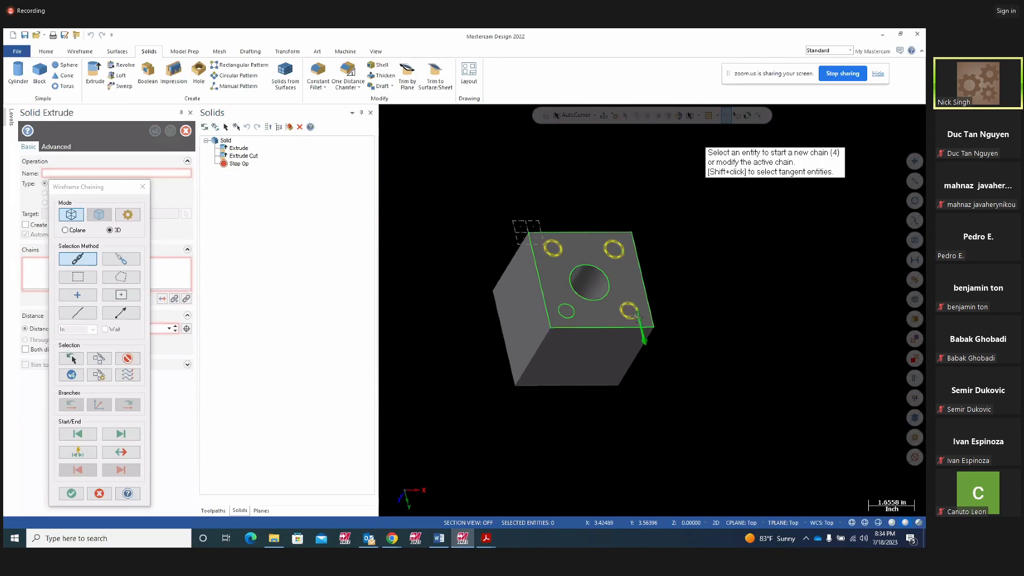
click(569, 316)
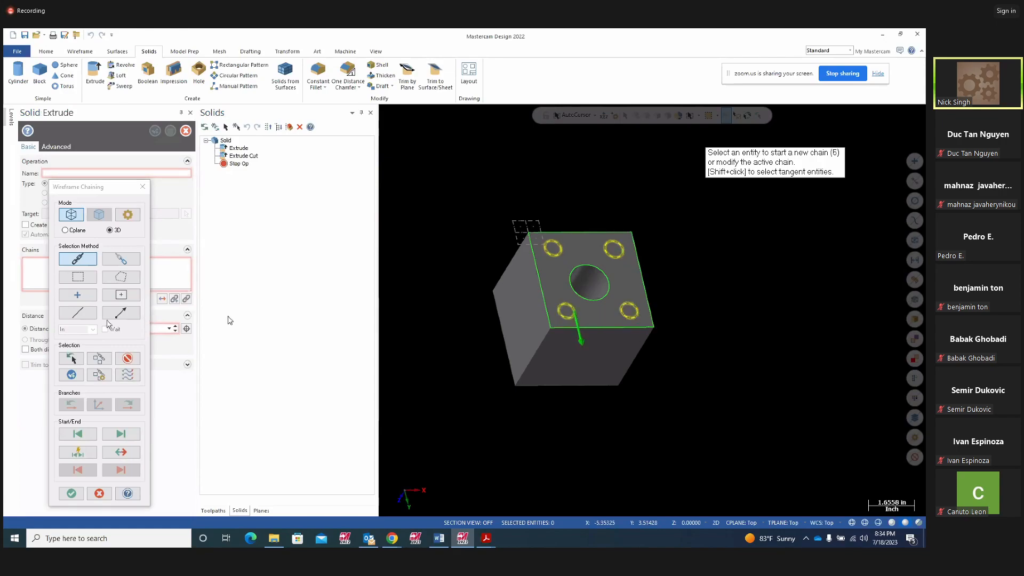
click(71, 492)
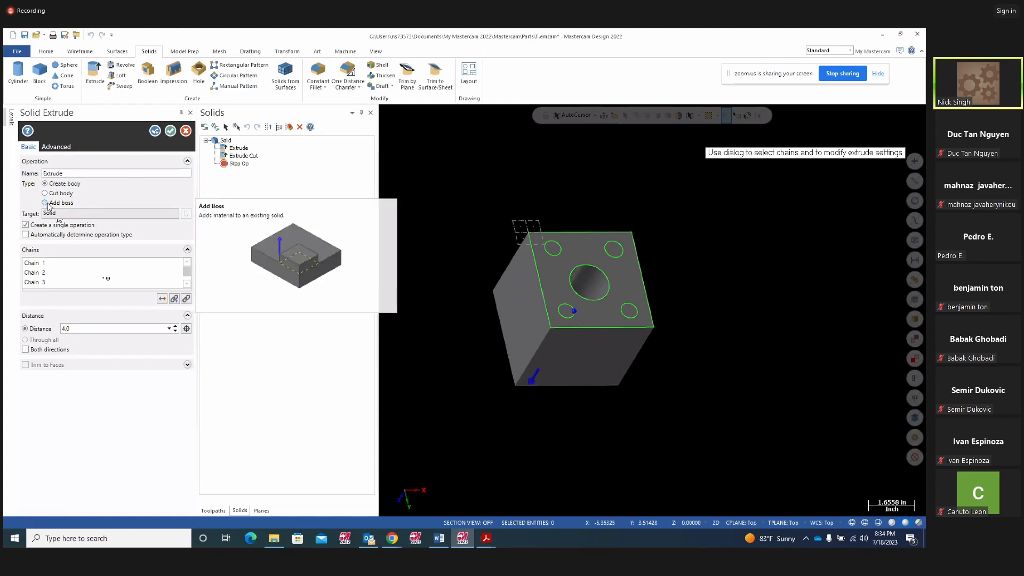
click(45, 203)
Point the boss extrusion upward out of the block's top face by giving it a distance of -4.
middle_drag(549, 368, 571, 319)
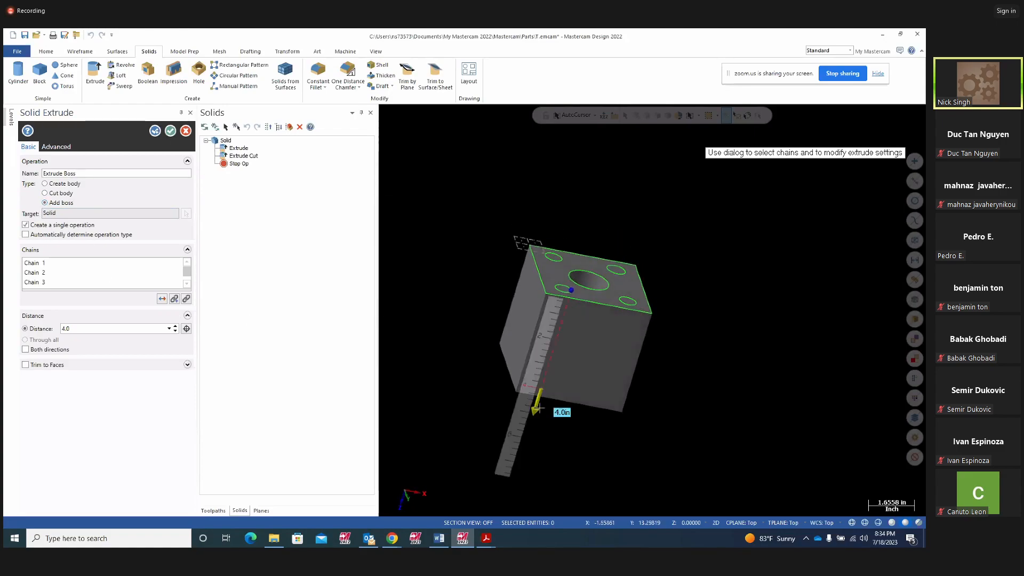
click(537, 410)
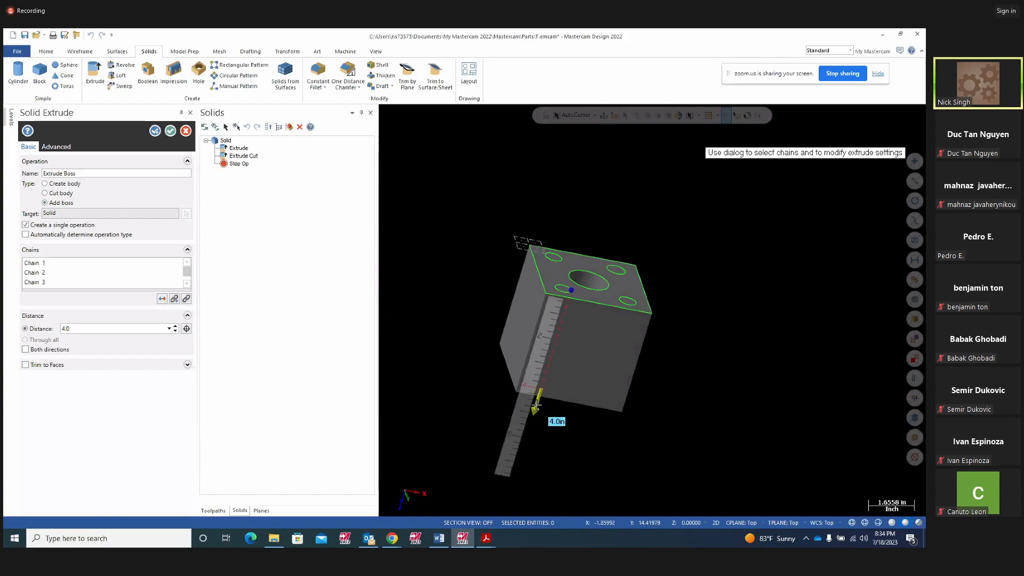
click(537, 405)
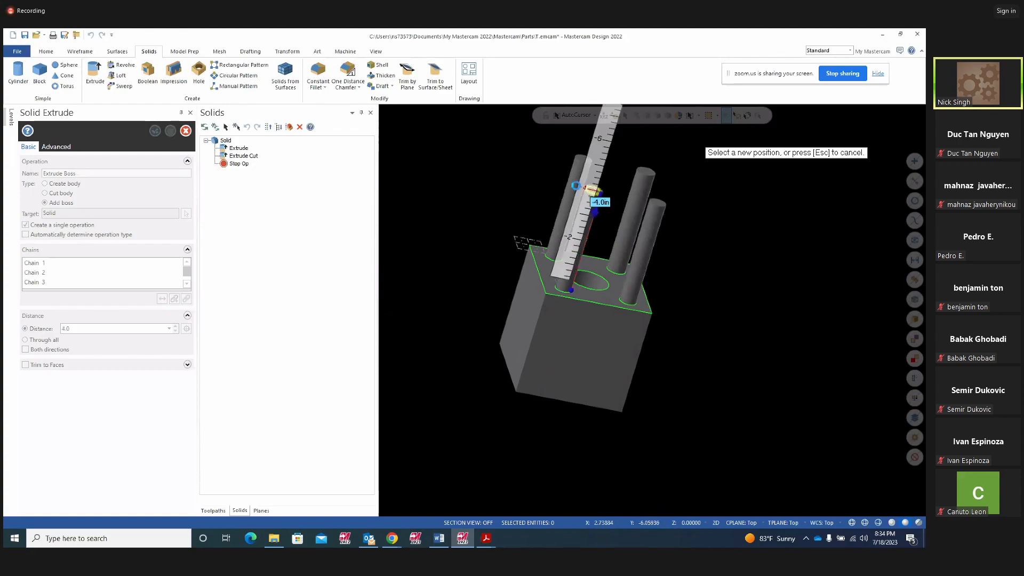
text(4.0)
key(Return)
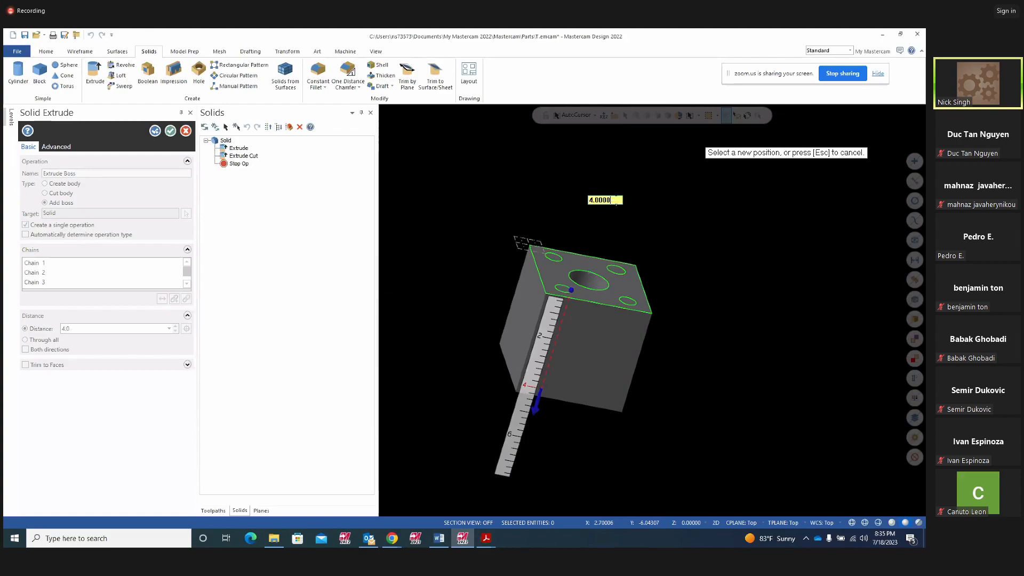
key(BackSpace)
text(-4.)
key(Return)
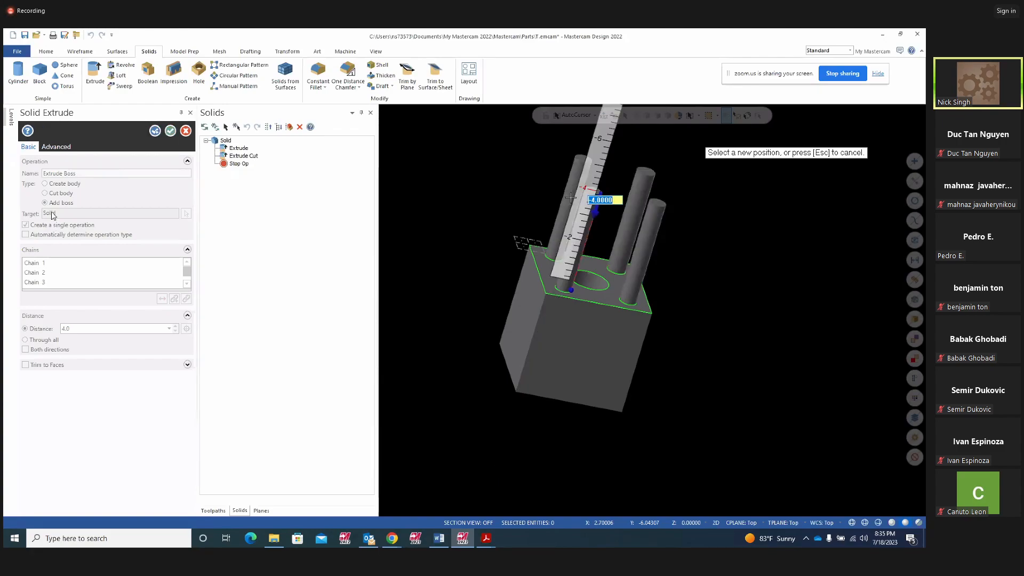
click(624, 201)
Set the boss distance to 5.0 and reverse its direction so the pins run down through the block.
drag(79, 329, 29, 328)
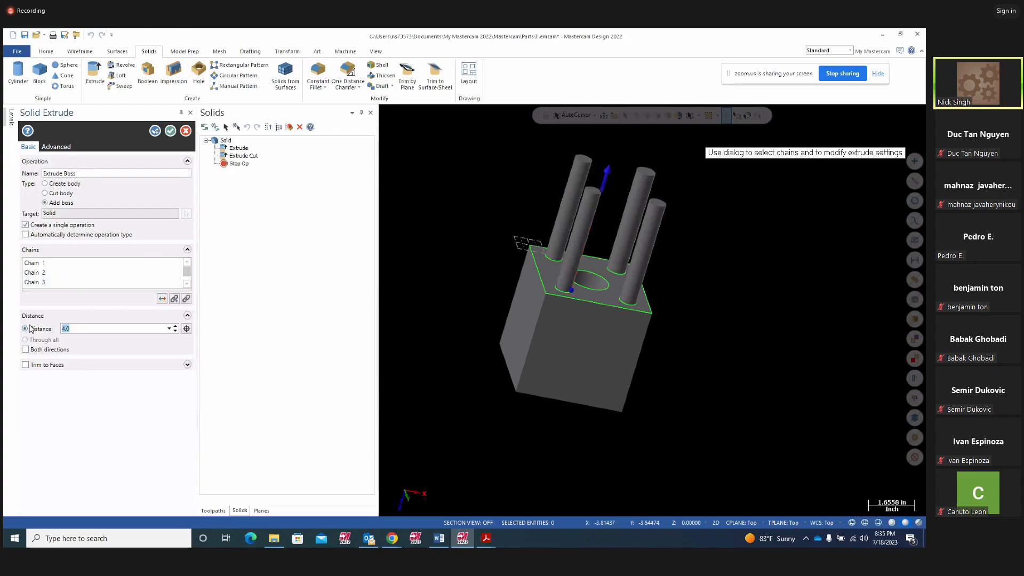
text(5.0)
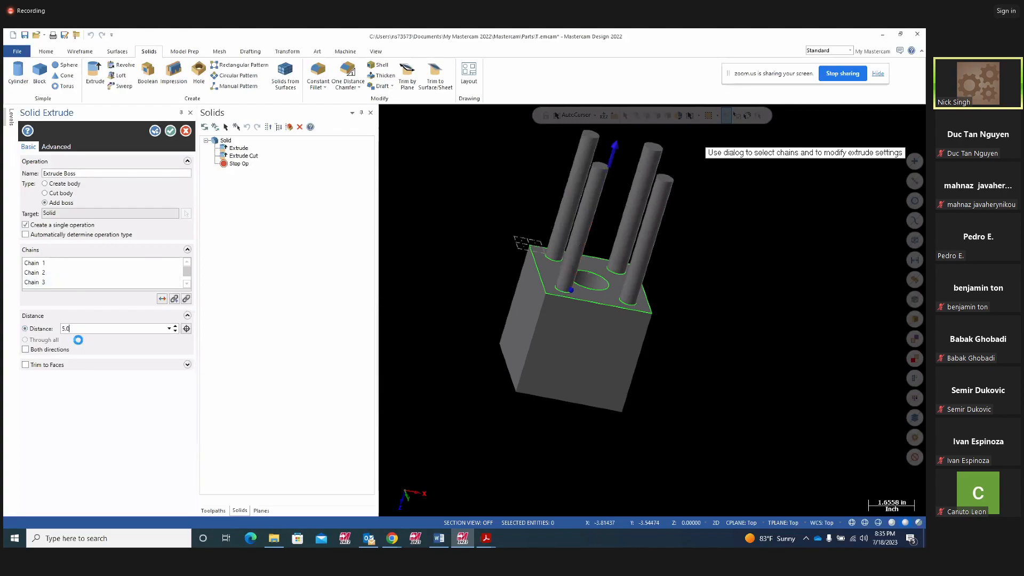
click(613, 148)
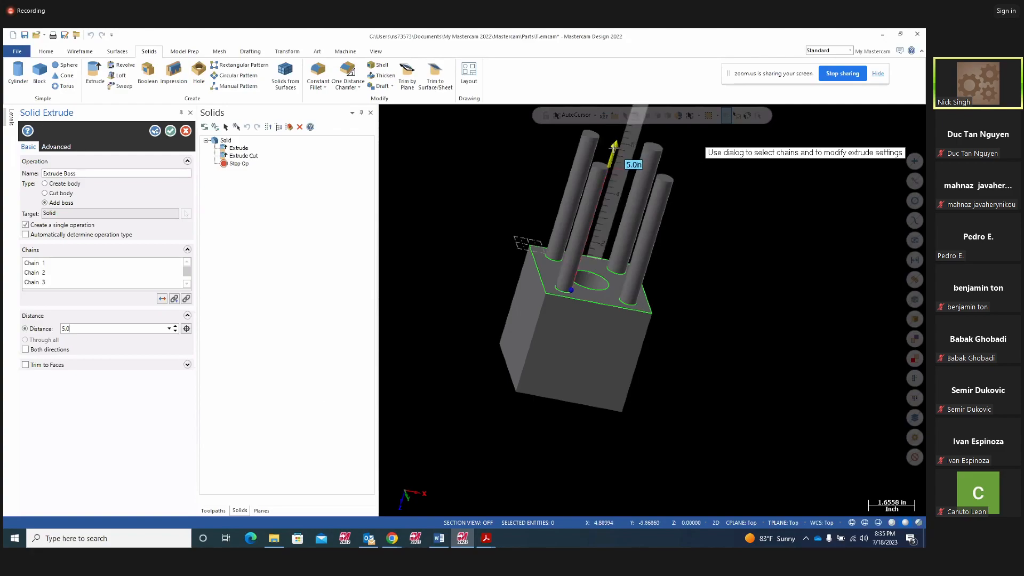
click(162, 299)
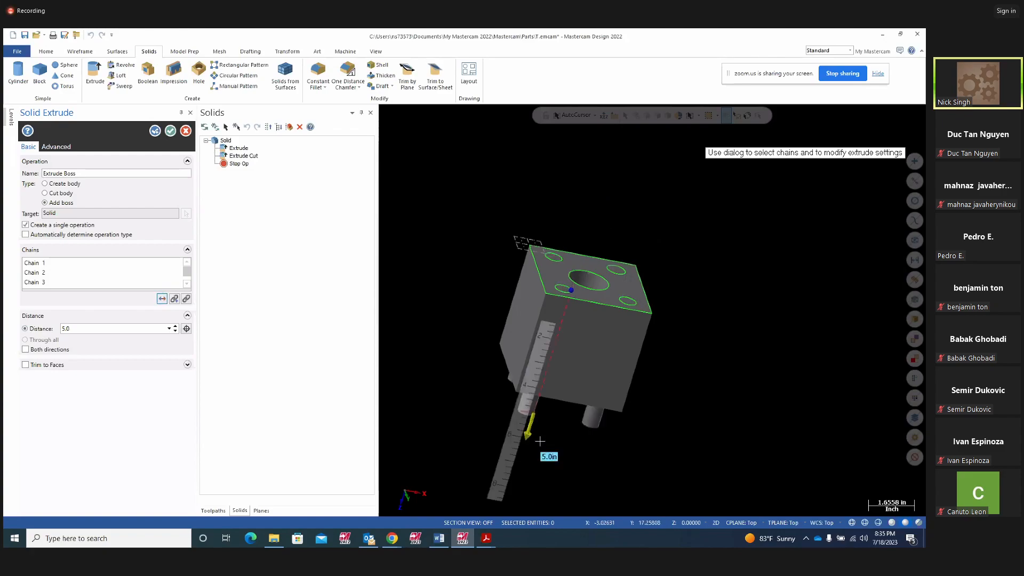
middle_drag(706, 391, 537, 319)
mouse_move(678, 325)
middle_down()
mouse_move(645, 343)
mouse_move(572, 257)
middle_up()
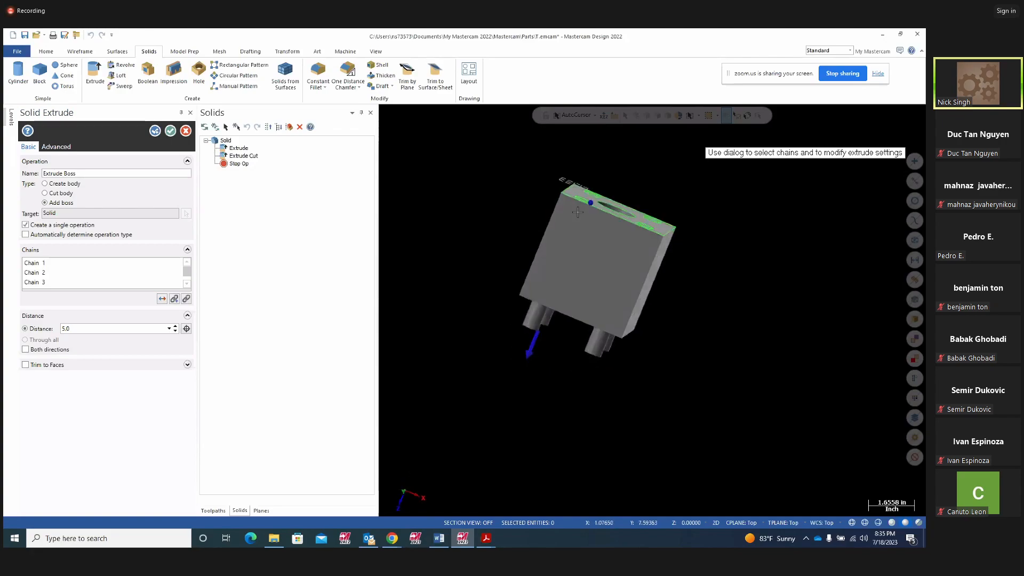
middle_drag(548, 391, 551, 300)
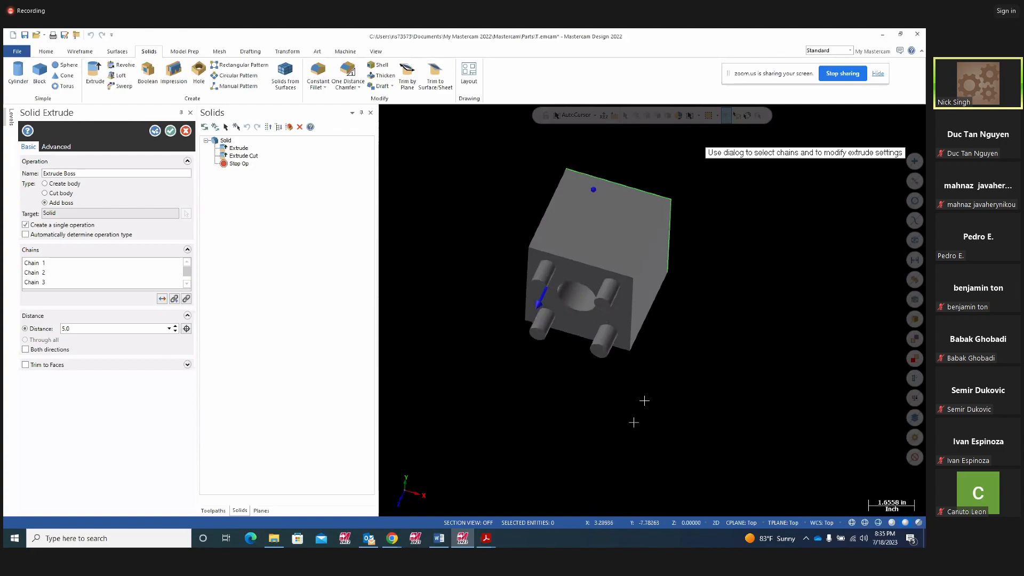
middle_drag(686, 377, 5, 377)
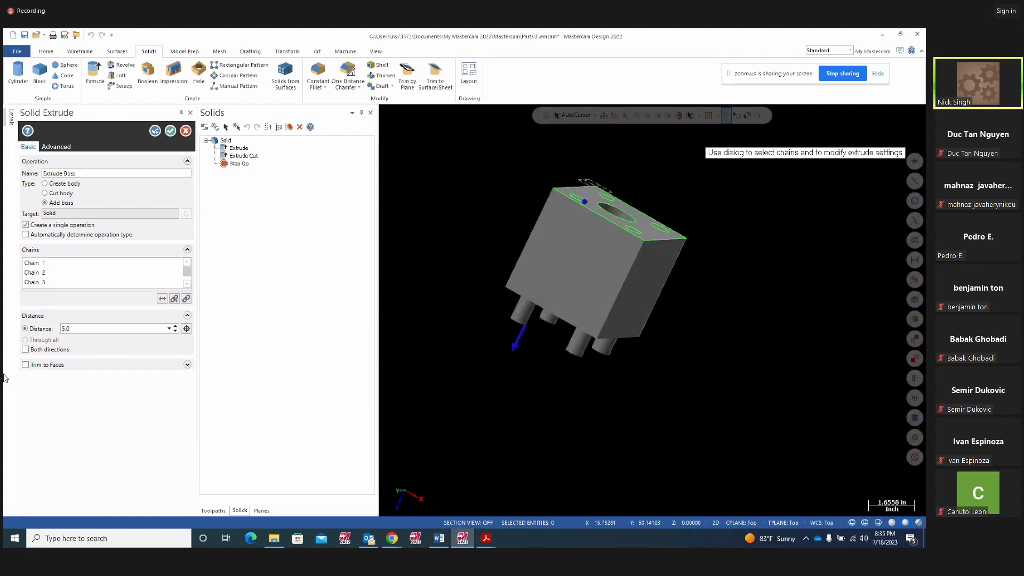
Preview the pins above the block, reverse them back down through it, and create the boss.
click(162, 299)
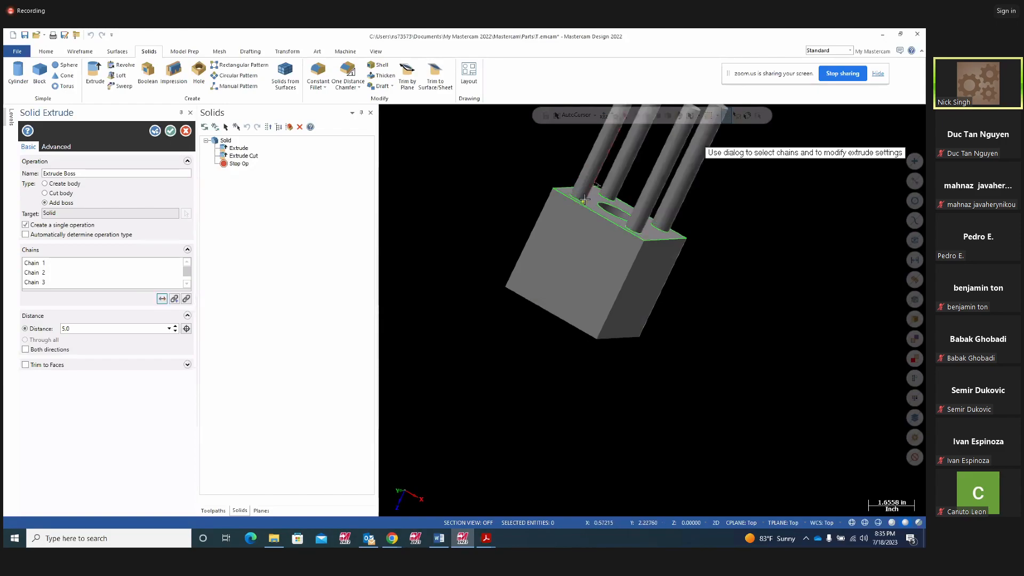
scroll(764, 349, down, 3)
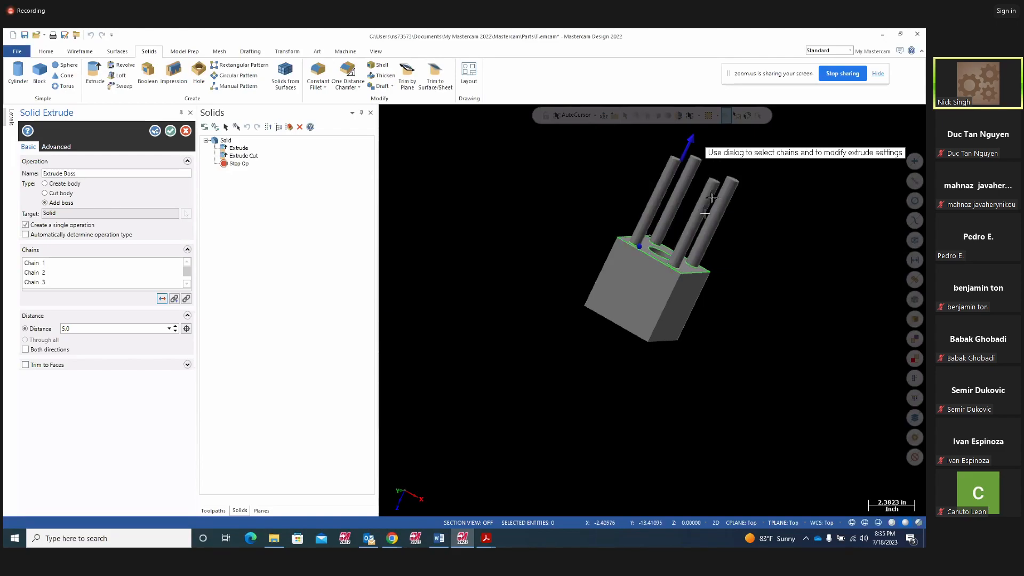
scroll(675, 267, up, 4)
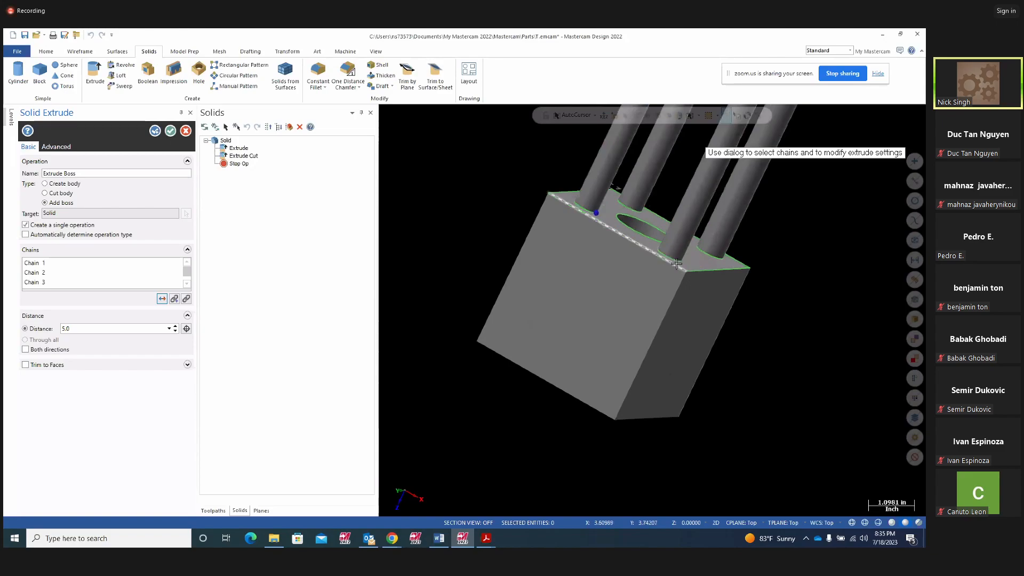
click(162, 298)
middle_drag(560, 301, 603, 290)
middle_drag(609, 341, 594, 352)
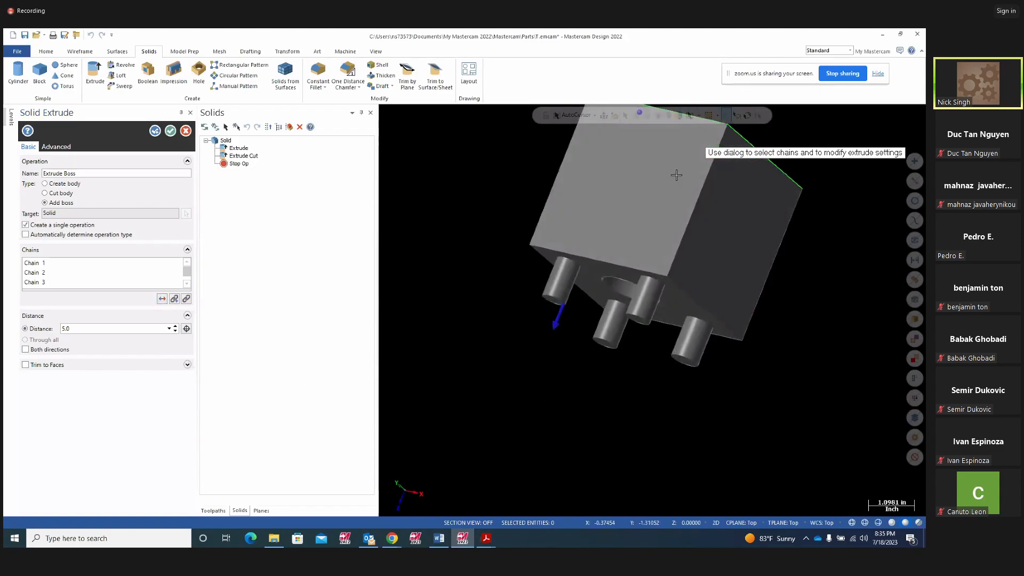
click(171, 131)
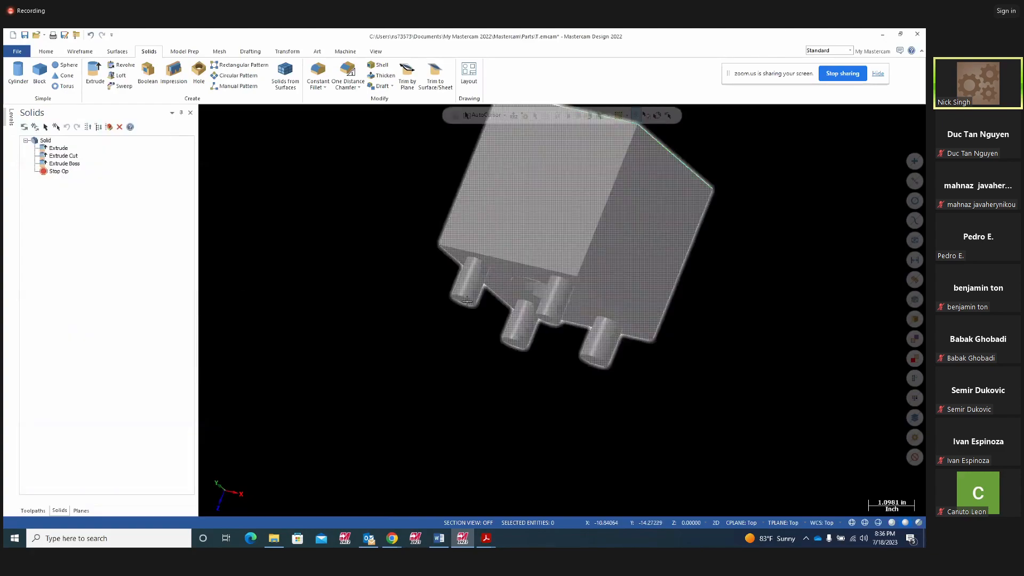
Examine the pins and the centre hole in wireframe display, and restore the shaded display.
key(alt+s)
middle_drag(430, 457, 433, 425)
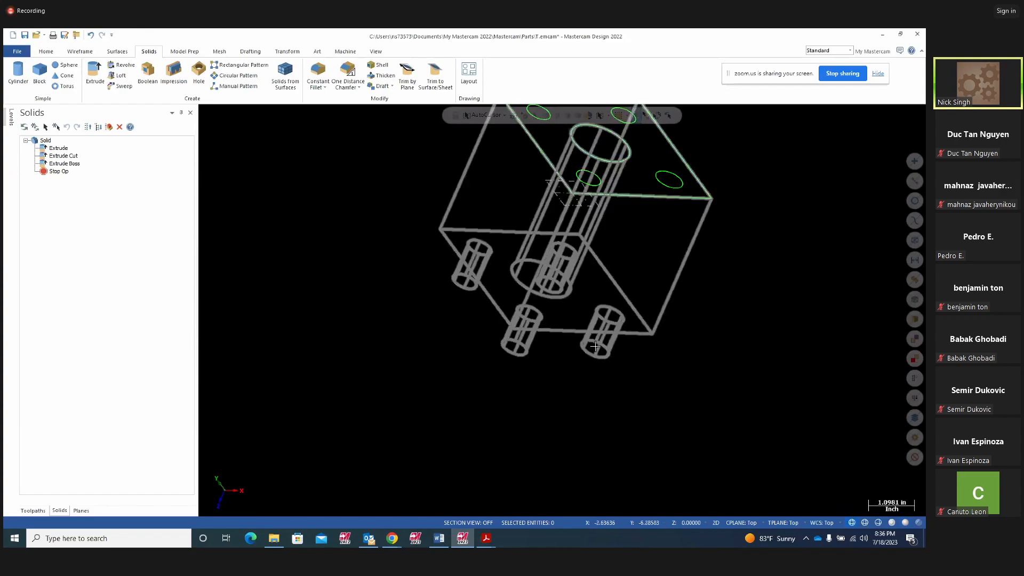
key(alt+s)
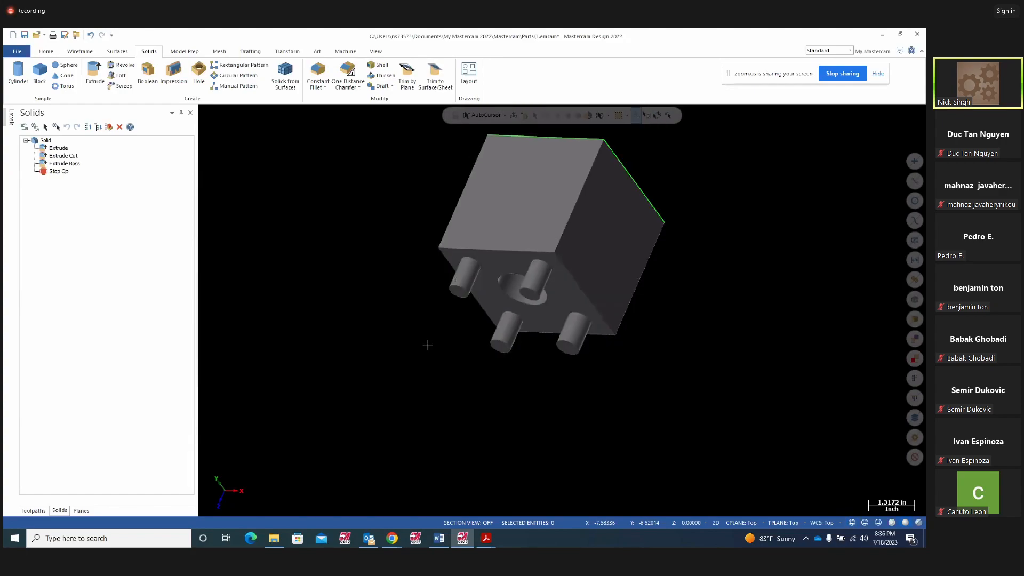
mouse_move(381, 328)
middle_down()
mouse_move(409, 350)
mouse_move(400, 350)
mouse_move(407, 327)
middle_up()
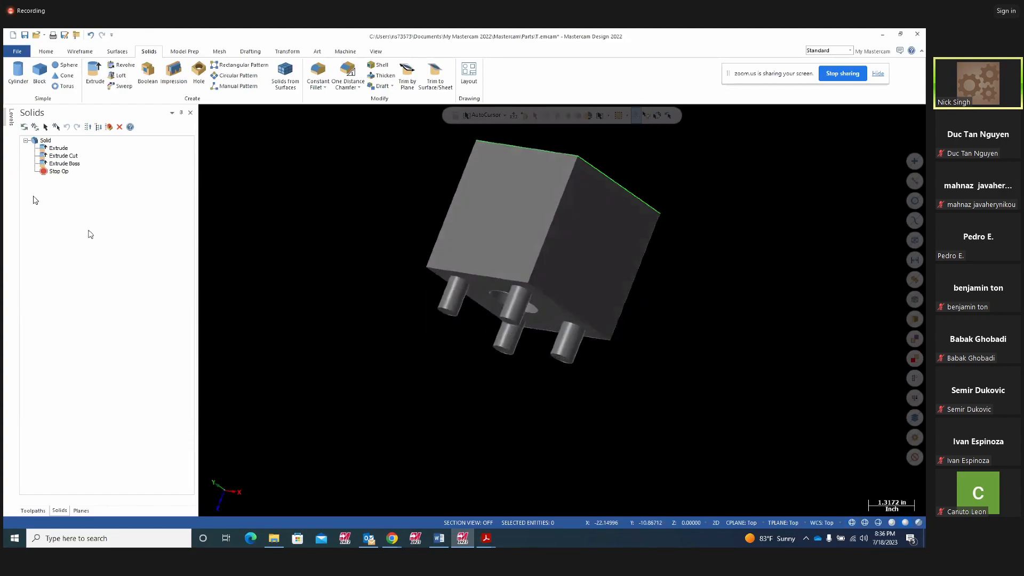
Reopen the Extrude Boss operation for editing and reverse its direction so the pins rise from the top face.
click(61, 164)
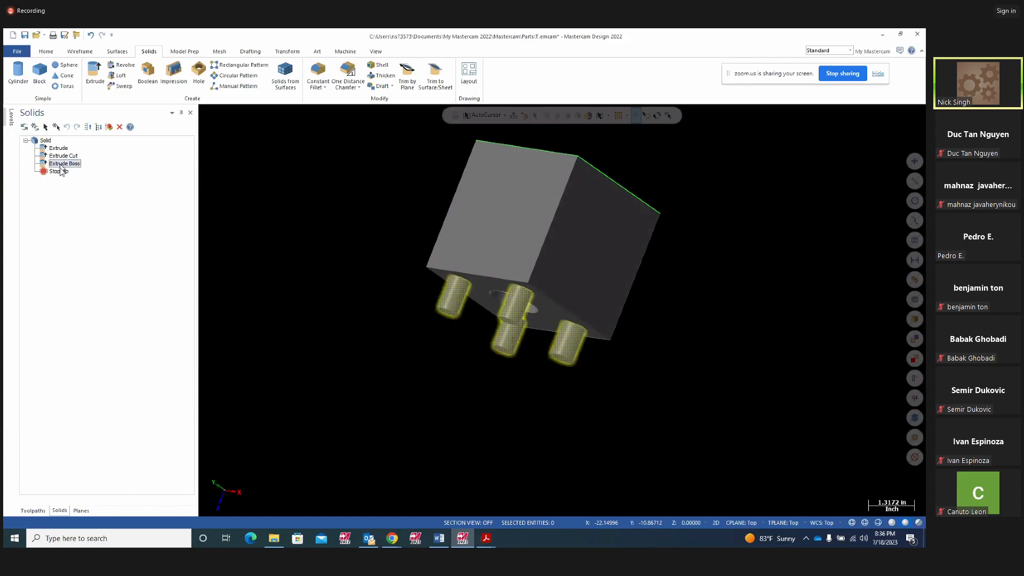
double_click(60, 165)
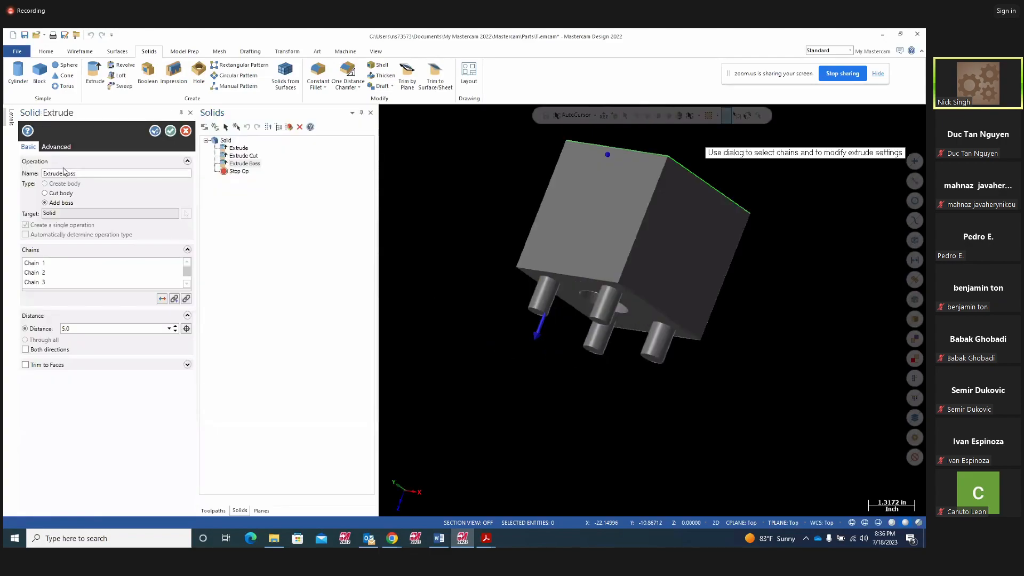
click(162, 299)
scroll(500, 364, down, 3)
middle_drag(501, 363, 475, 400)
Set the Extrude Boss distance to 1.0 and apply the edited operation.
double_click(75, 329)
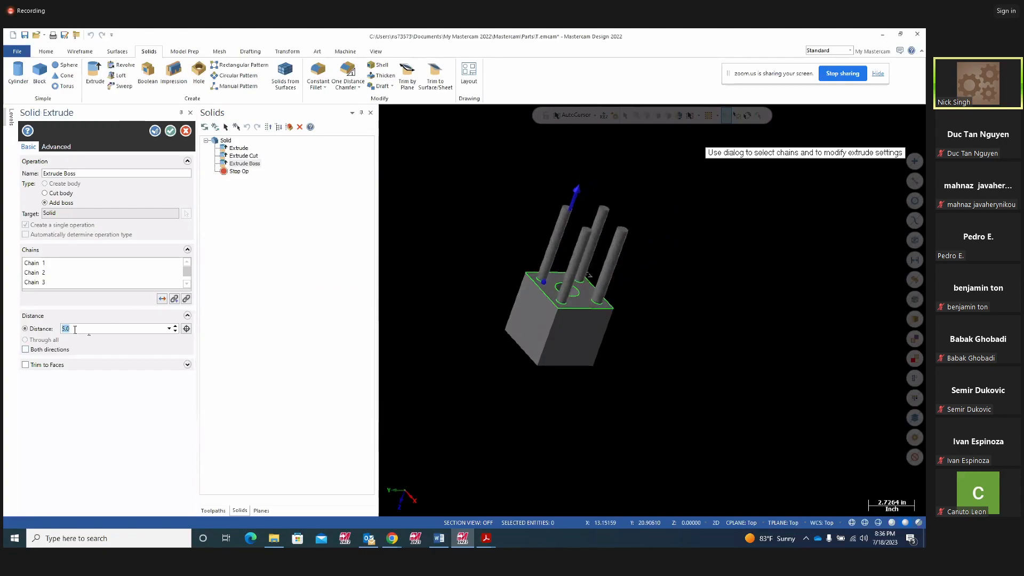
text(1)
key(Return)
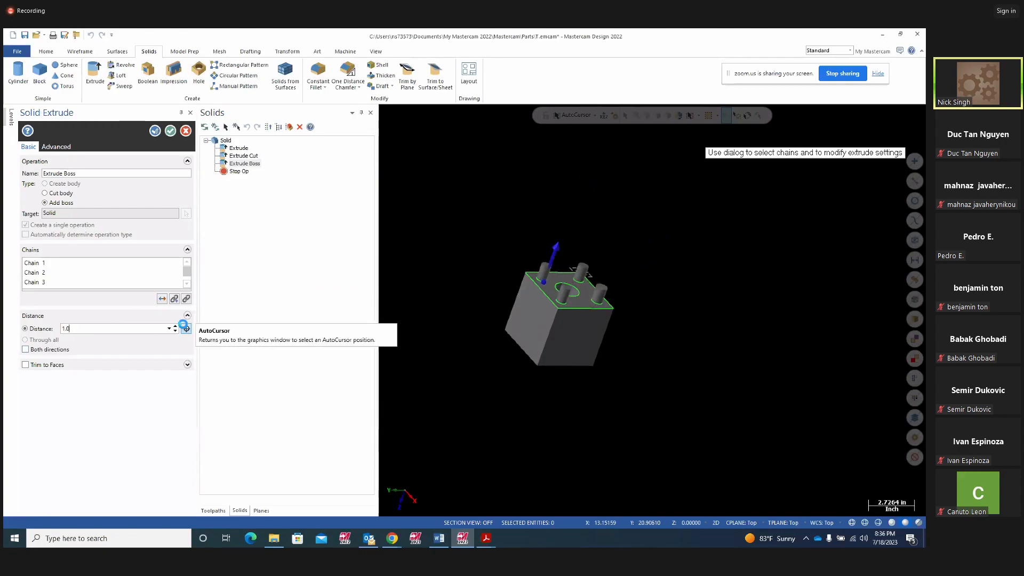
mouse_move(651, 310)
middle_down()
mouse_move(551, 386)
mouse_move(564, 395)
middle_up()
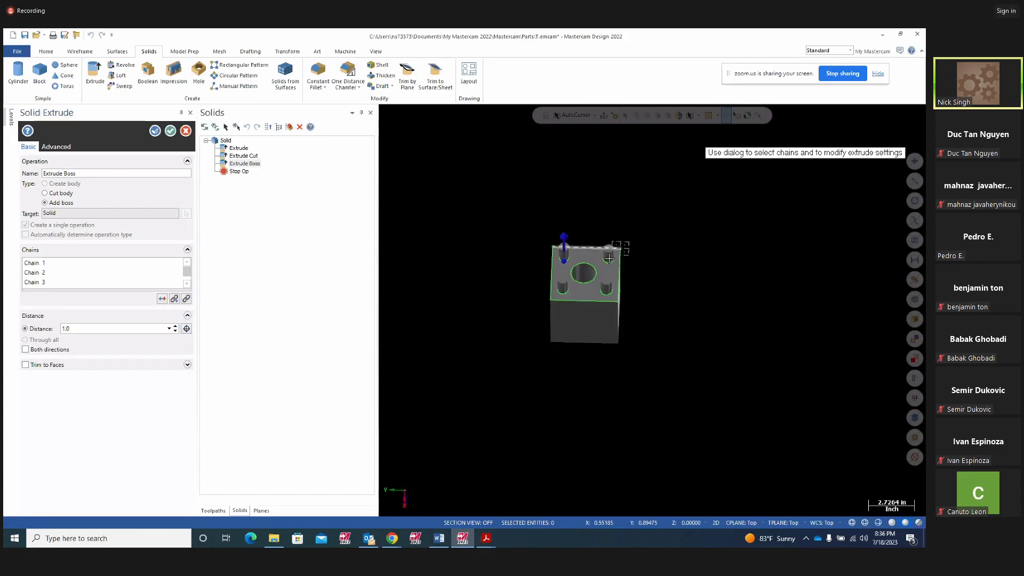
middle_drag(633, 277, 615, 236)
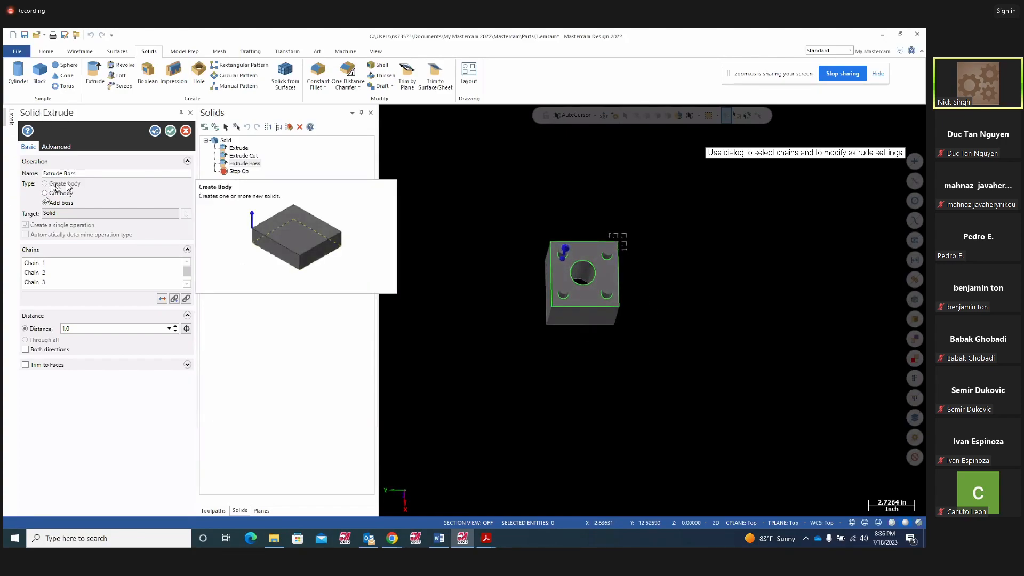
click(206, 140)
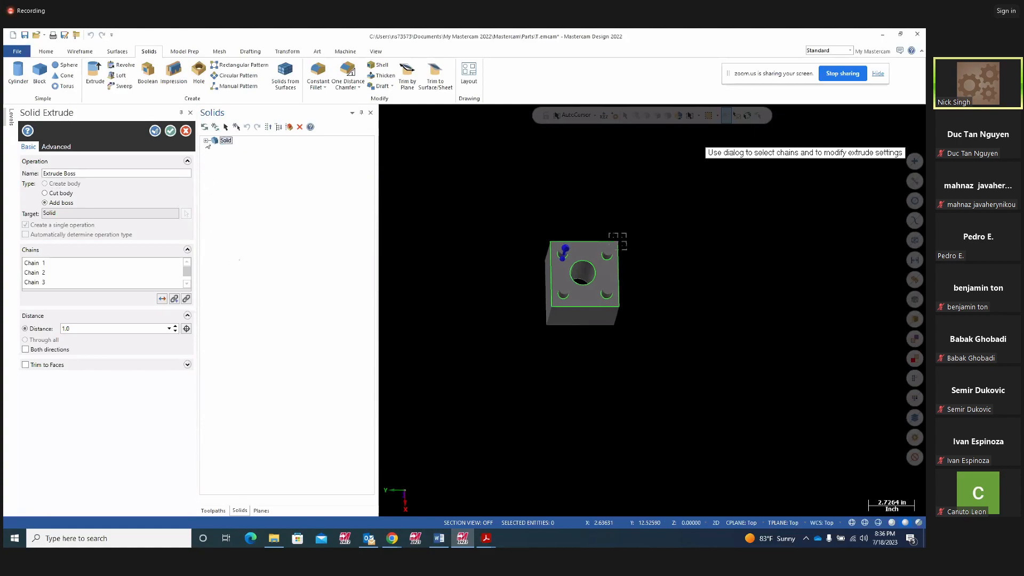
click(170, 131)
Expand the solid's operation history and regenerate the solid with the edited boss.
middle_drag(558, 317, 555, 293)
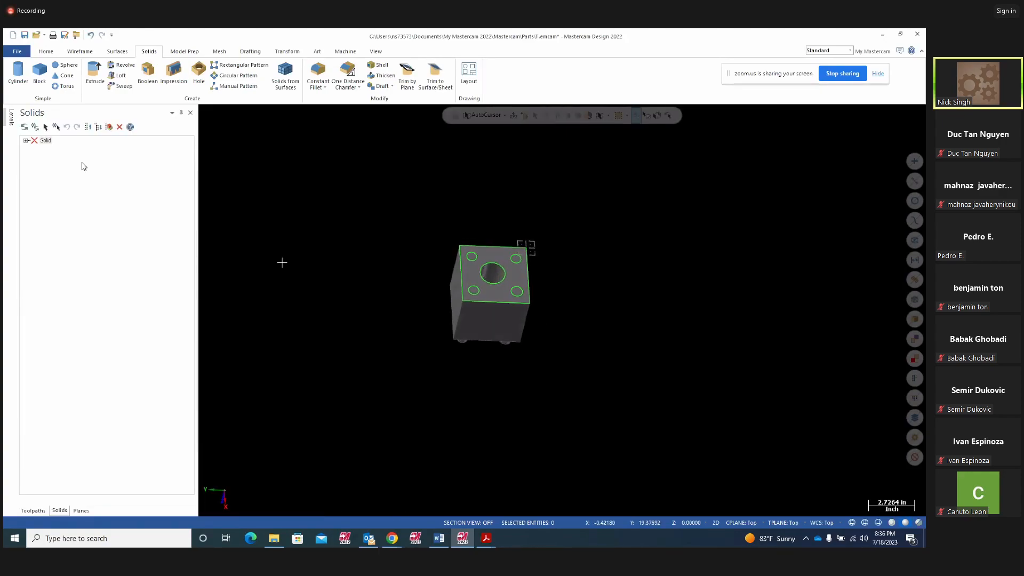
click(26, 141)
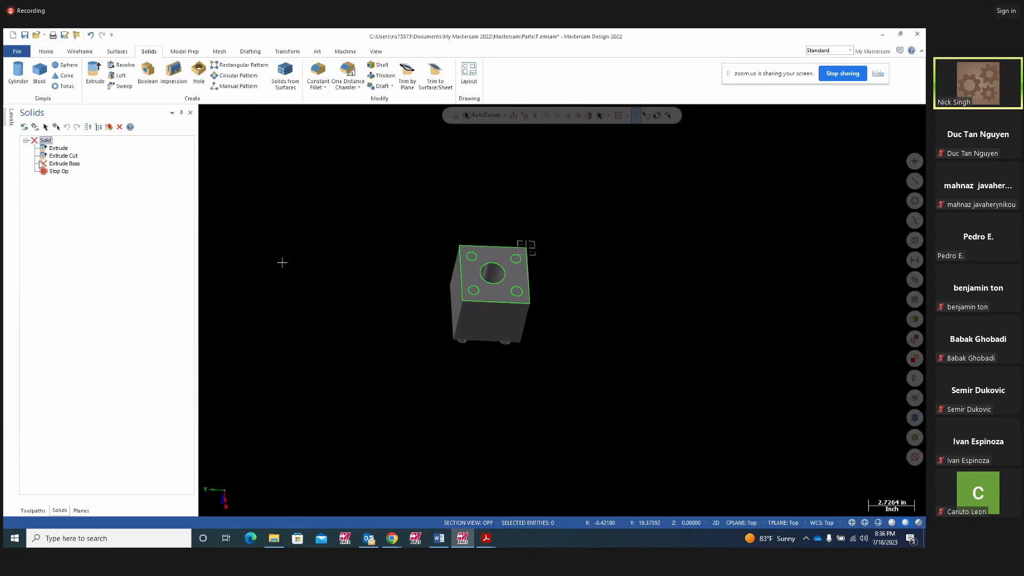
click(36, 128)
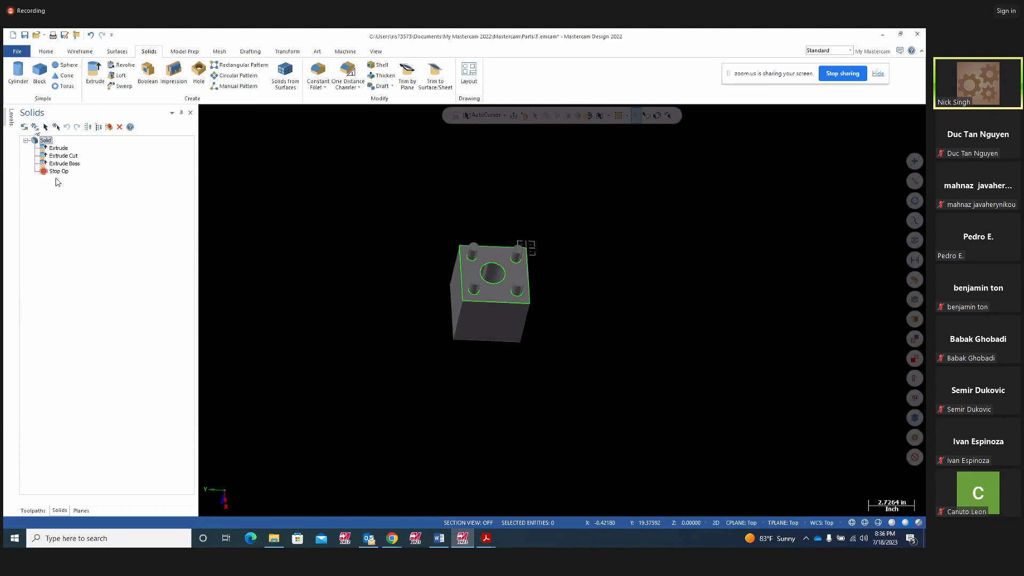
scroll(338, 221, up, 1)
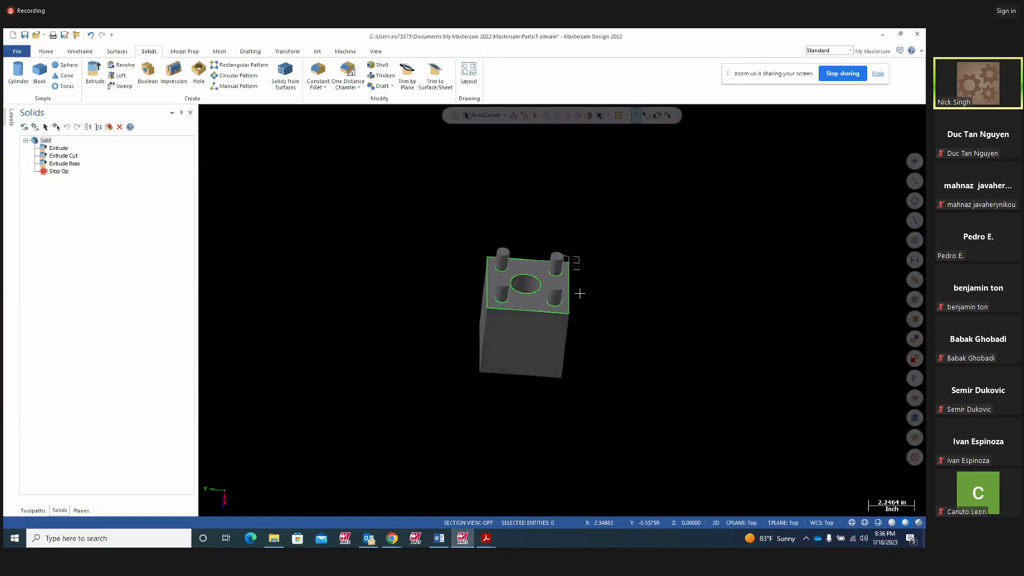
Delete the Extrude Boss operation from the solid's history and regenerate the solid.
scroll(581, 287, up, 3)
scroll(580, 288, up, 3)
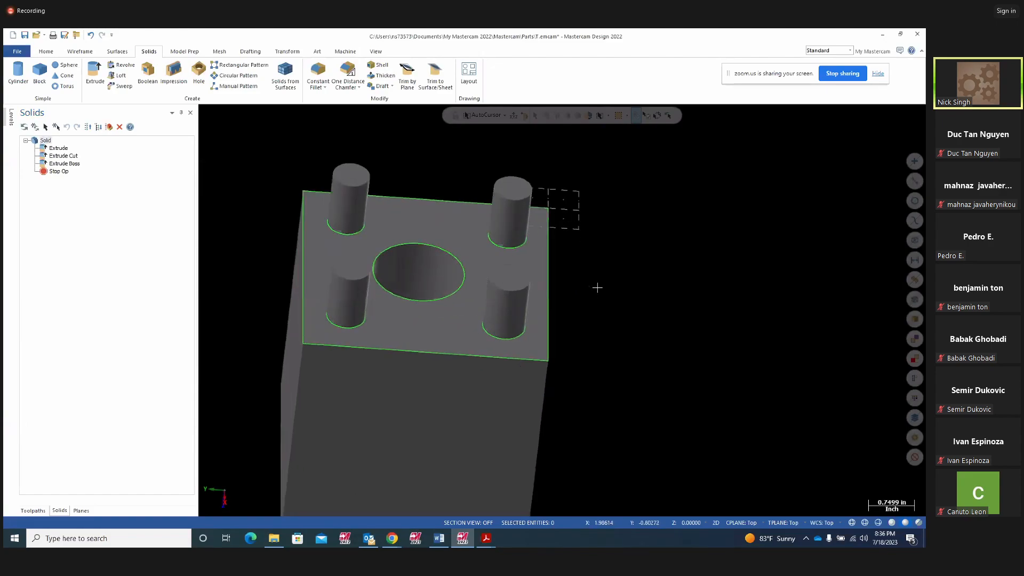
scroll(595, 287, up, 1)
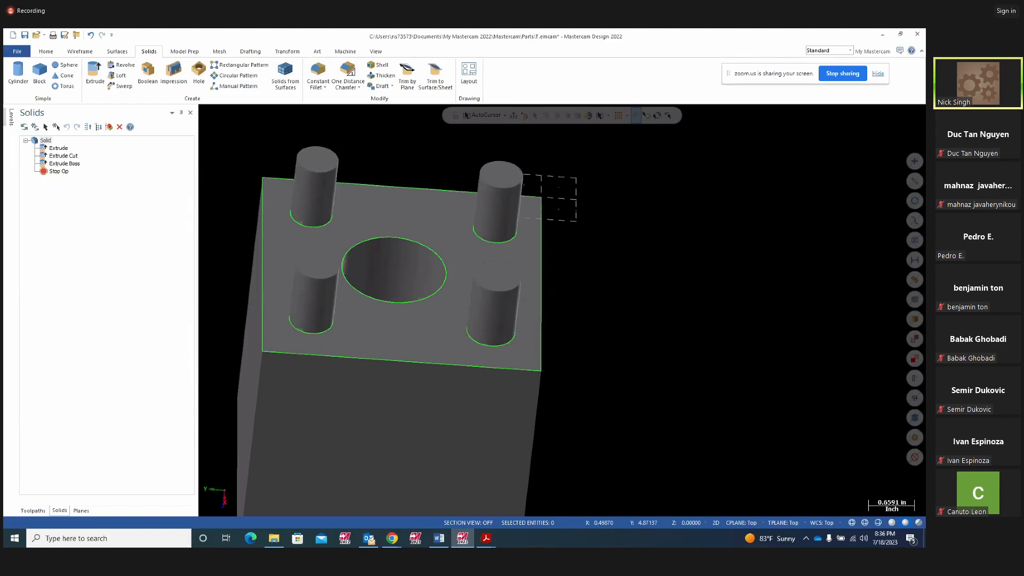
click(61, 164)
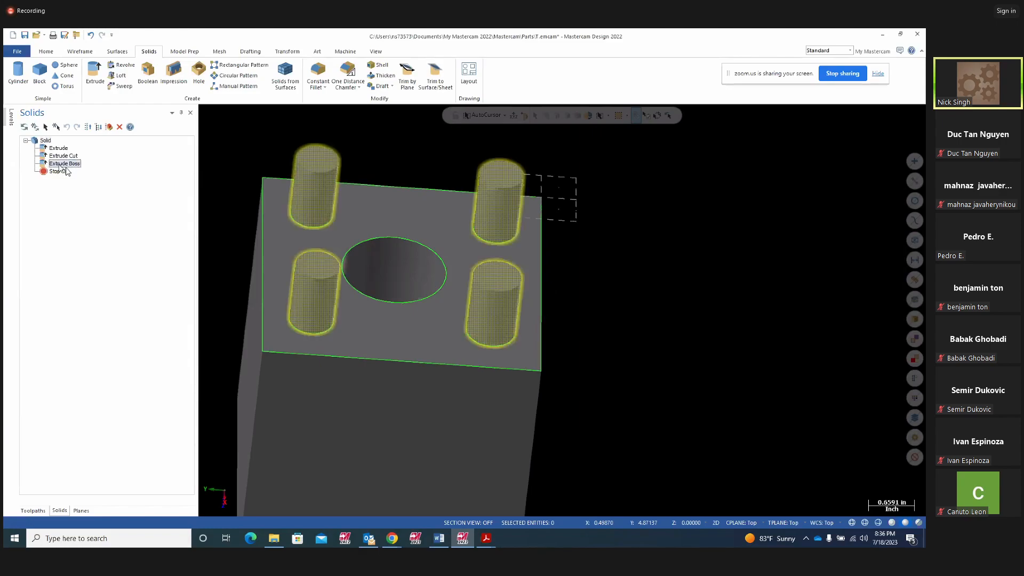
key(Delete)
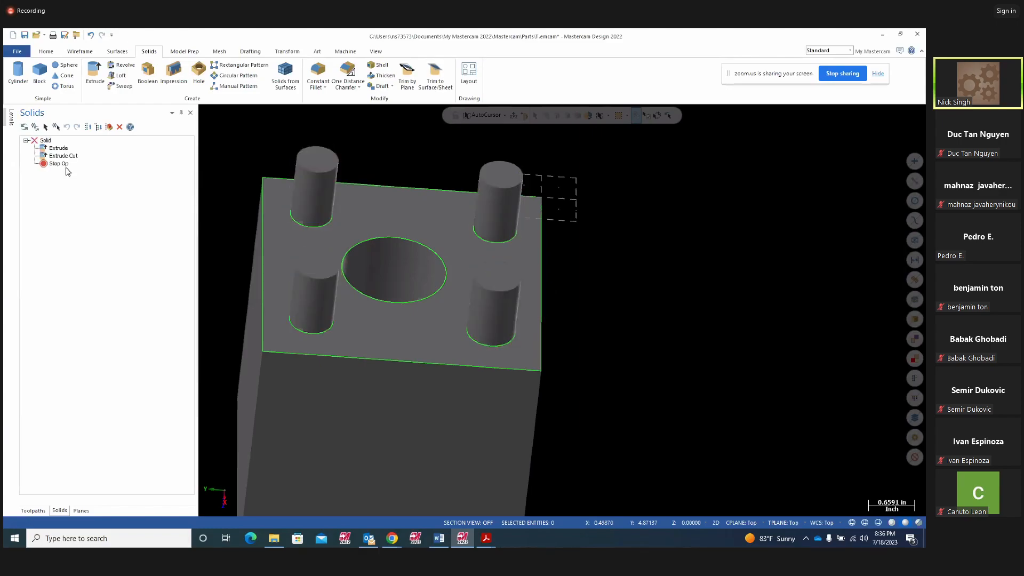
click(35, 127)
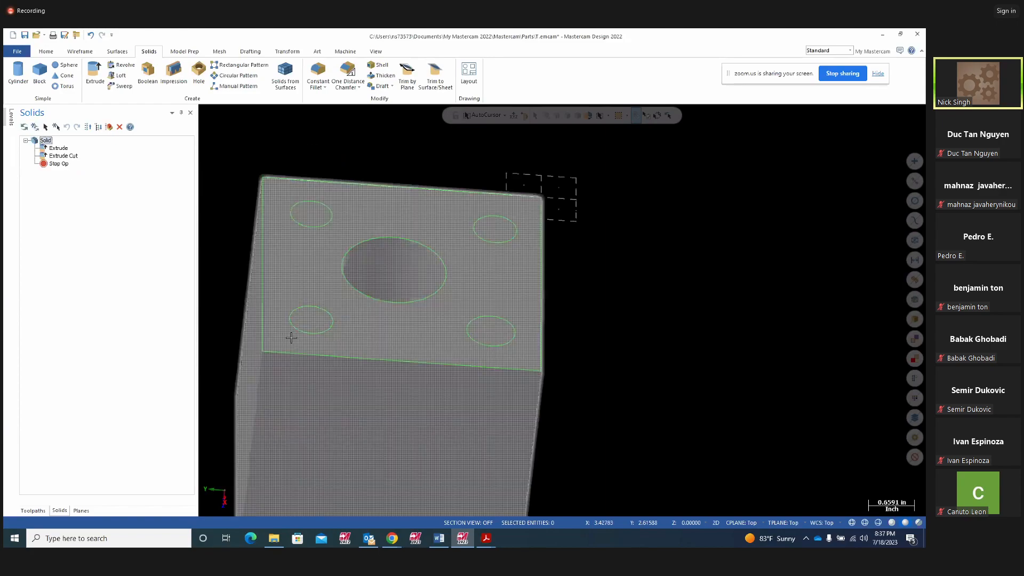
scroll(674, 338, down, 2)
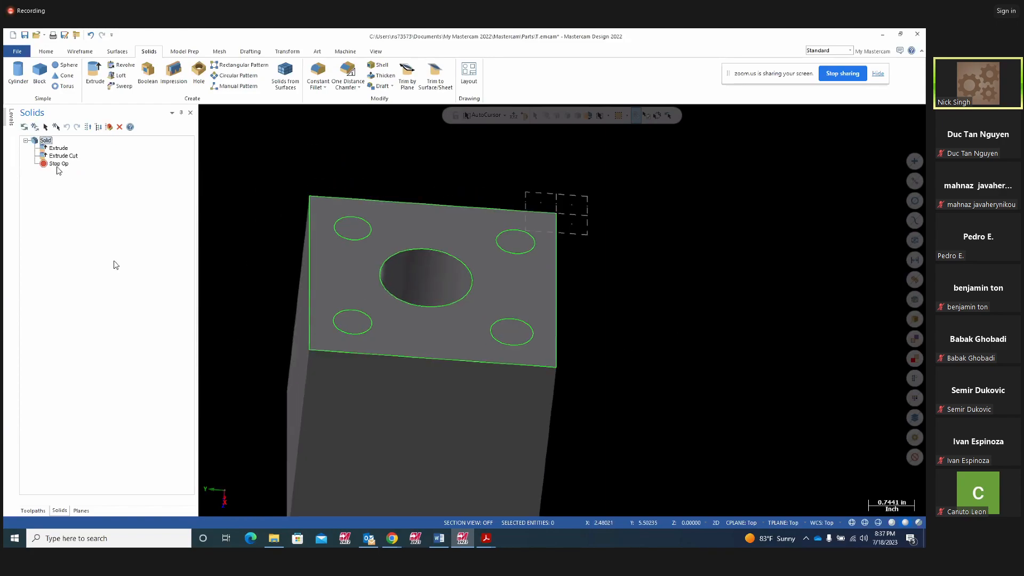
click(60, 149)
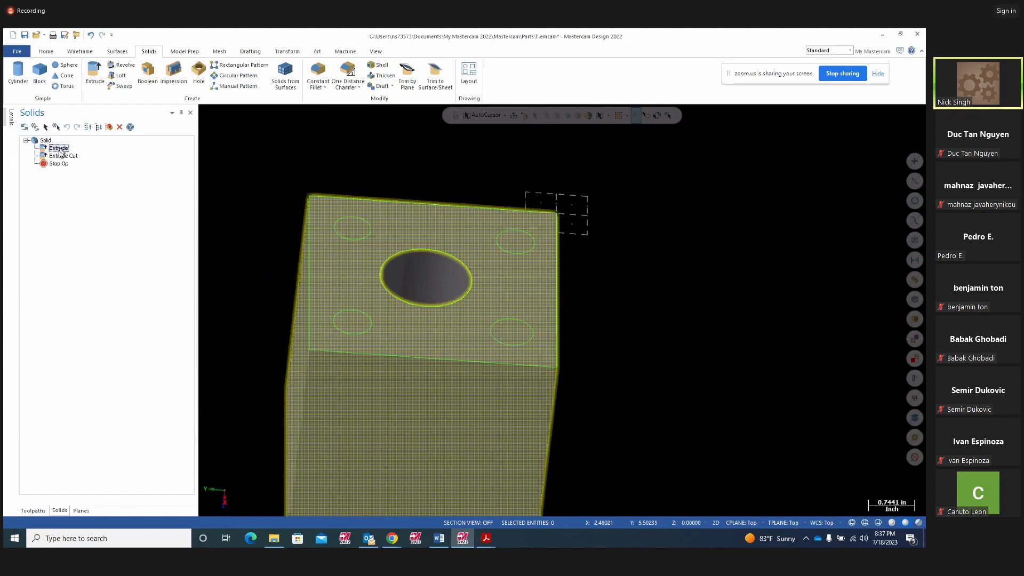
click(62, 155)
middle_drag(660, 327, 714, 381)
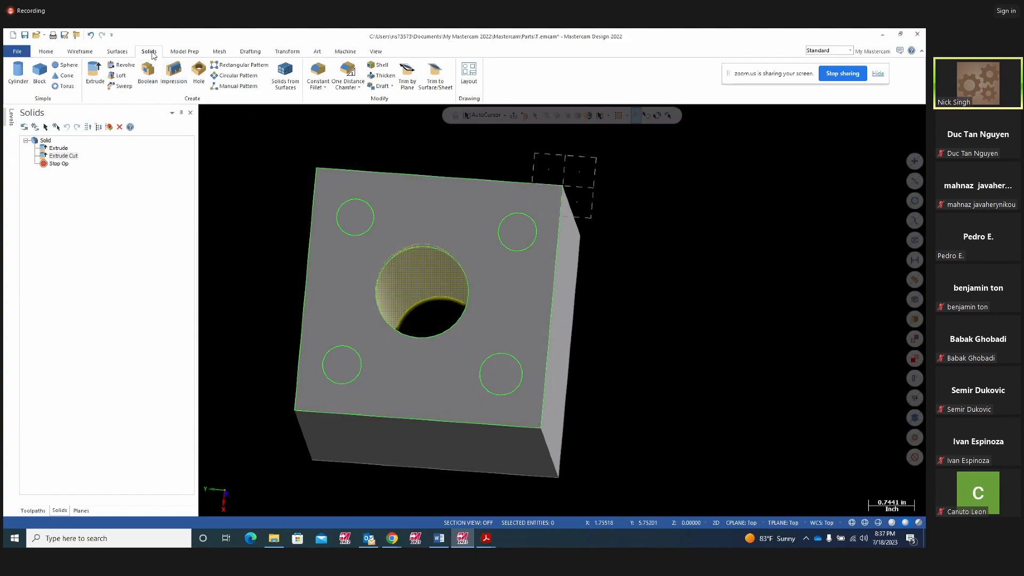
click(93, 86)
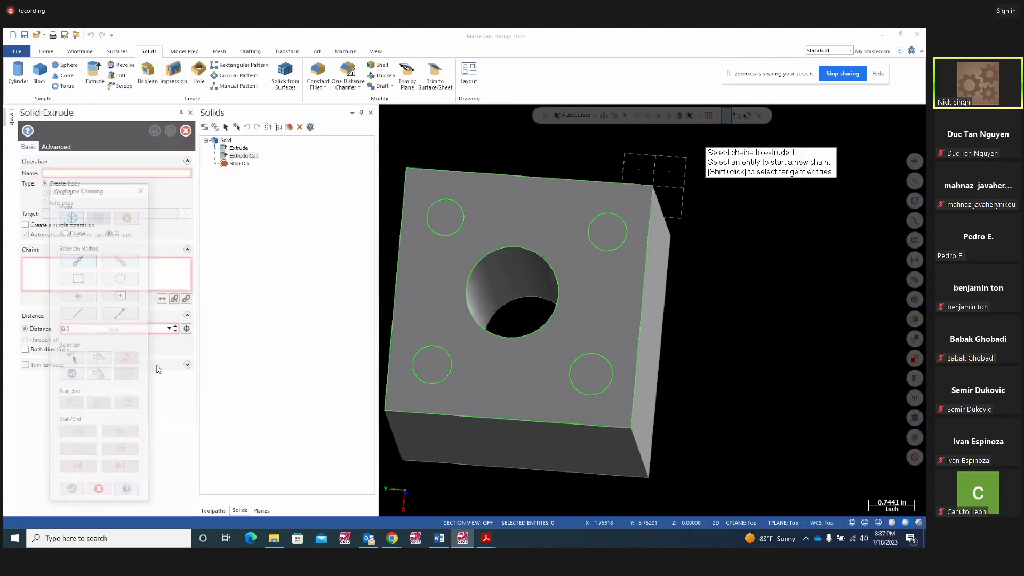
click(446, 236)
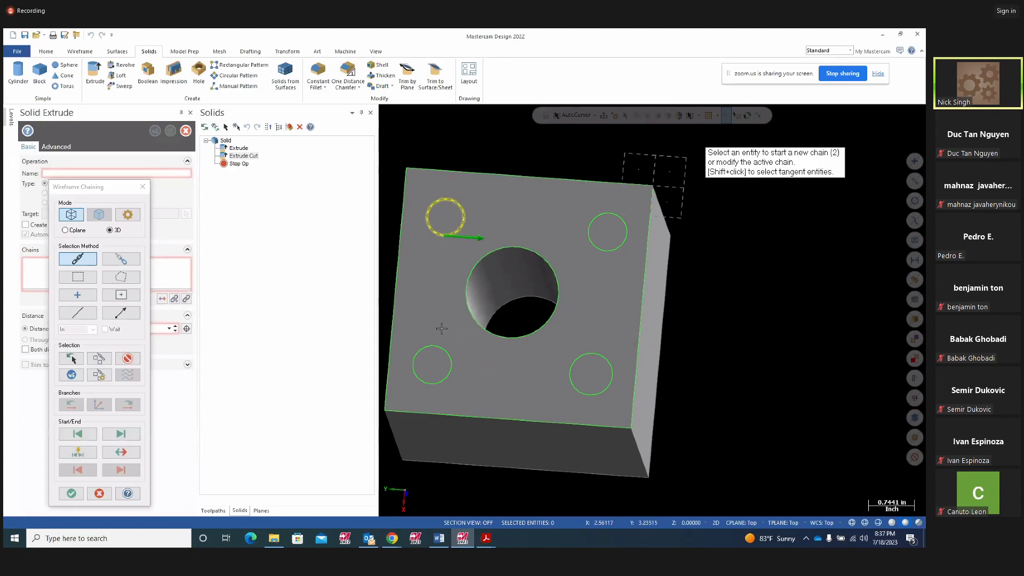
click(616, 247)
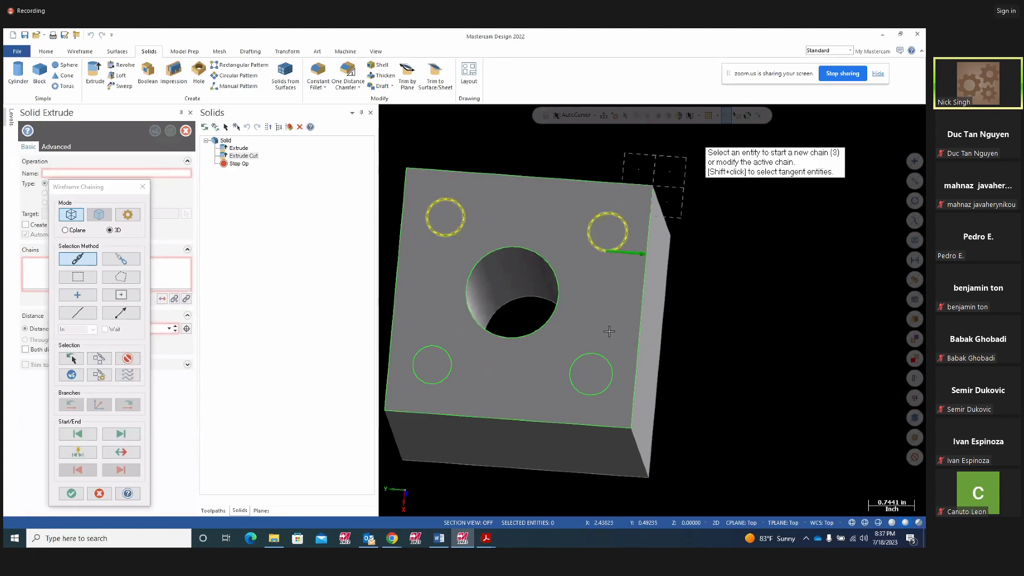
click(606, 391)
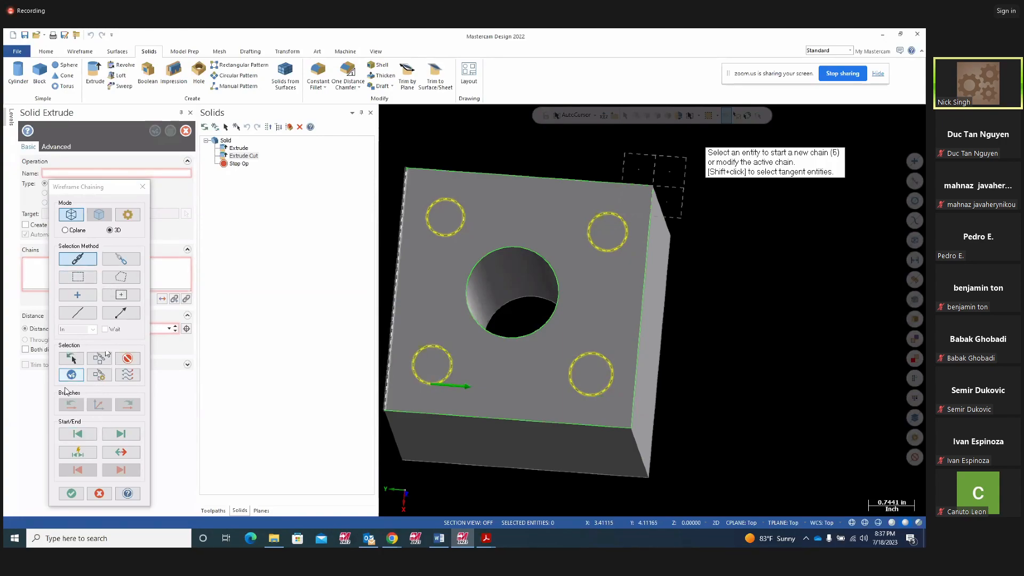
key(Escape)
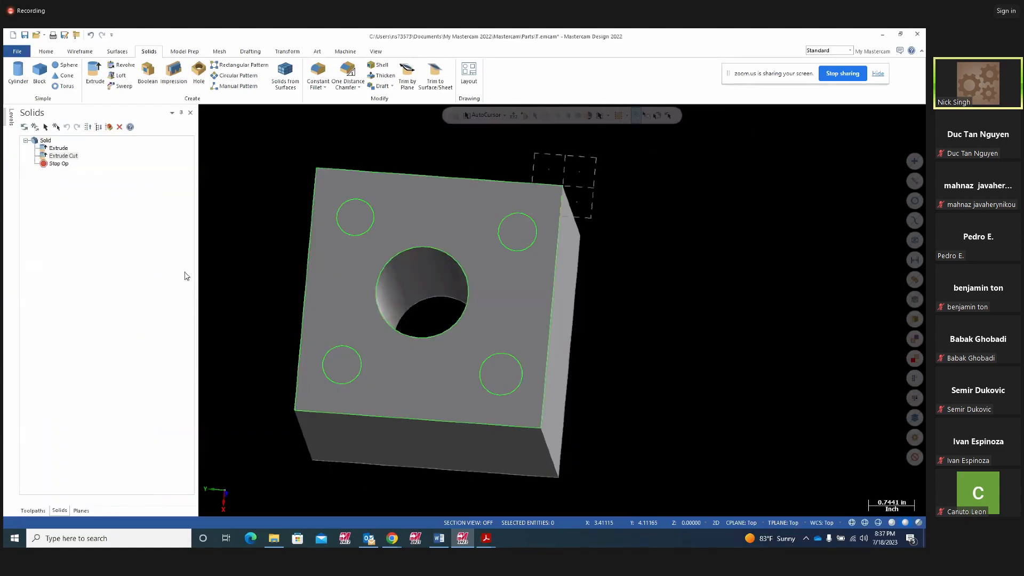
Undo the earlier operations repeatedly until the extra cylinders and the four corner circles are removed from the block.
mouse_move(677, 382)
middle_down()
mouse_move(707, 320)
mouse_move(654, 322)
middle_up()
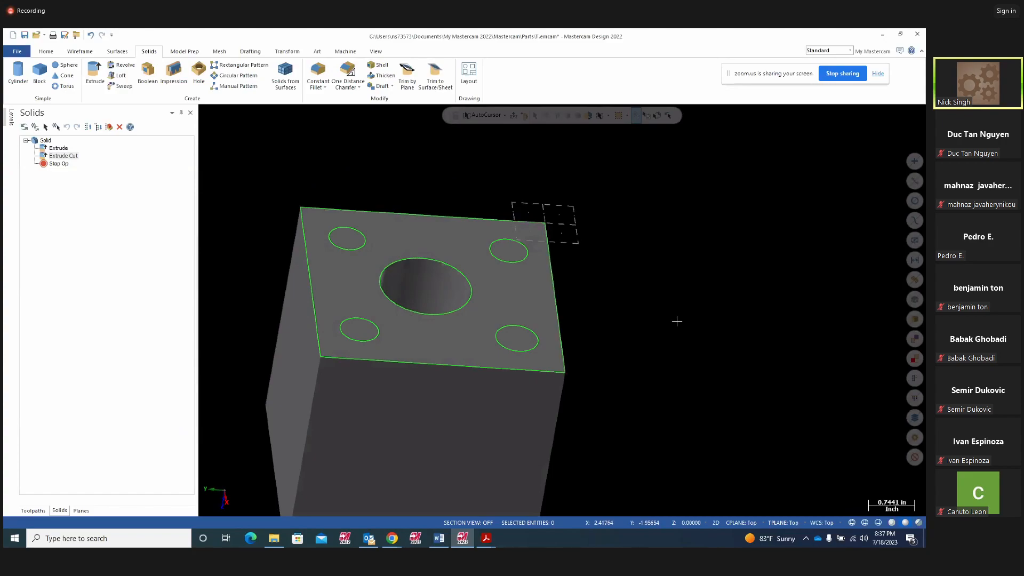
click(91, 35)
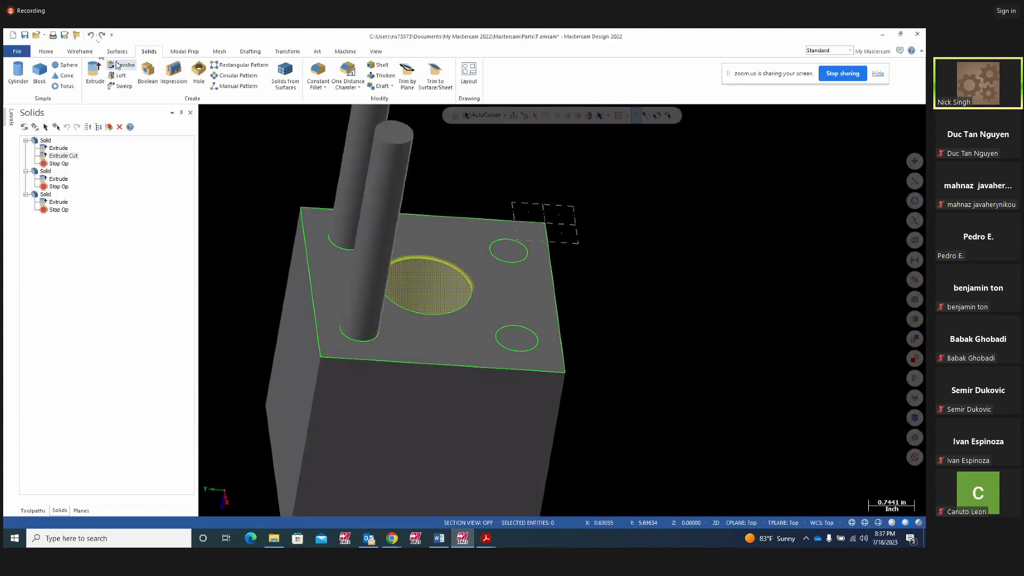
click(91, 35)
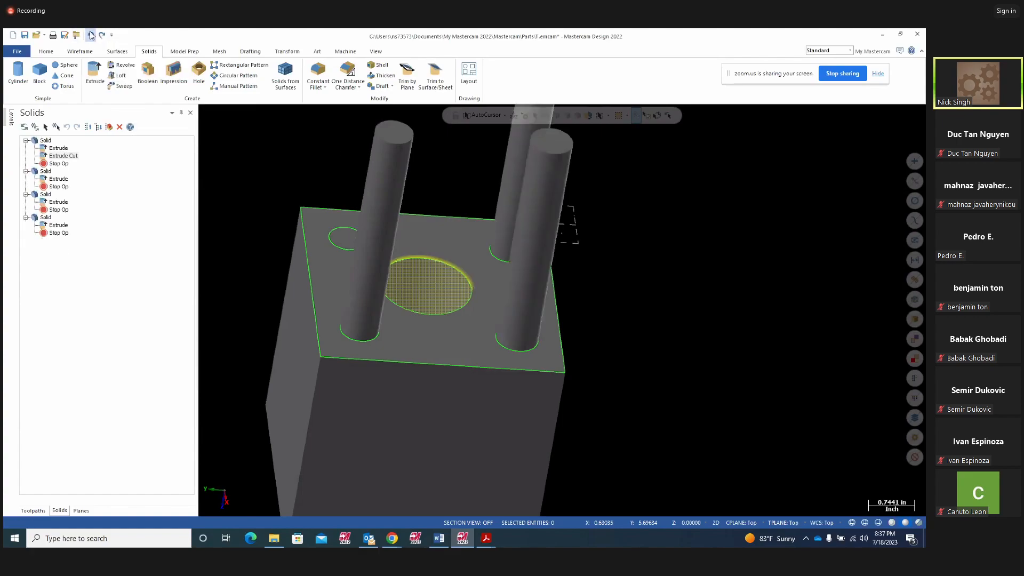
click(91, 35)
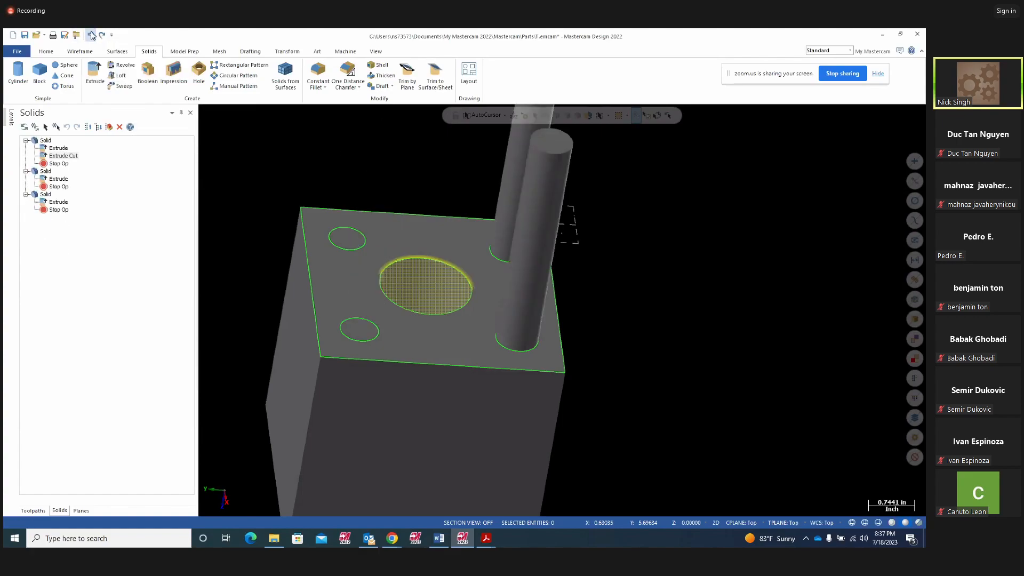
click(92, 35)
click(91, 36)
click(92, 35)
click(91, 35)
click(92, 35)
click(92, 35)
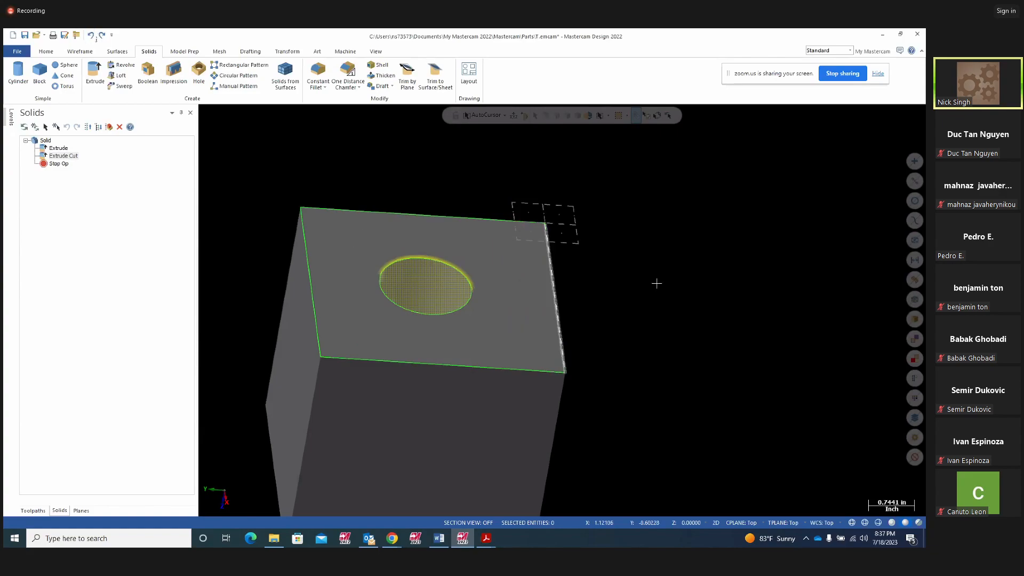
Delete the Extrude Cut operation from the solid's history and regenerate the solid.
middle_drag(750, 297, 647, 294)
click(74, 158)
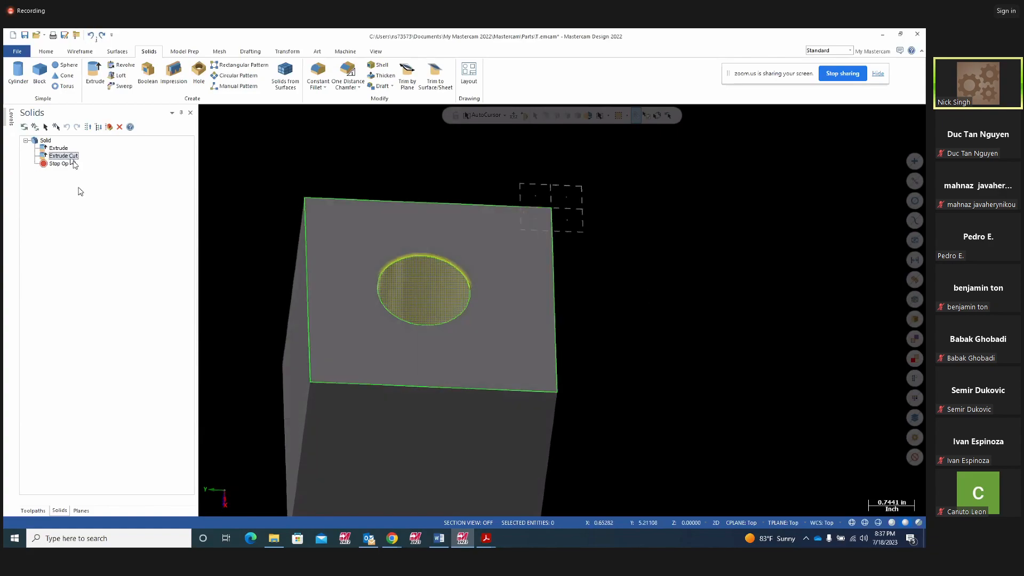
key(BackSpace)
click(58, 193)
key(Delete)
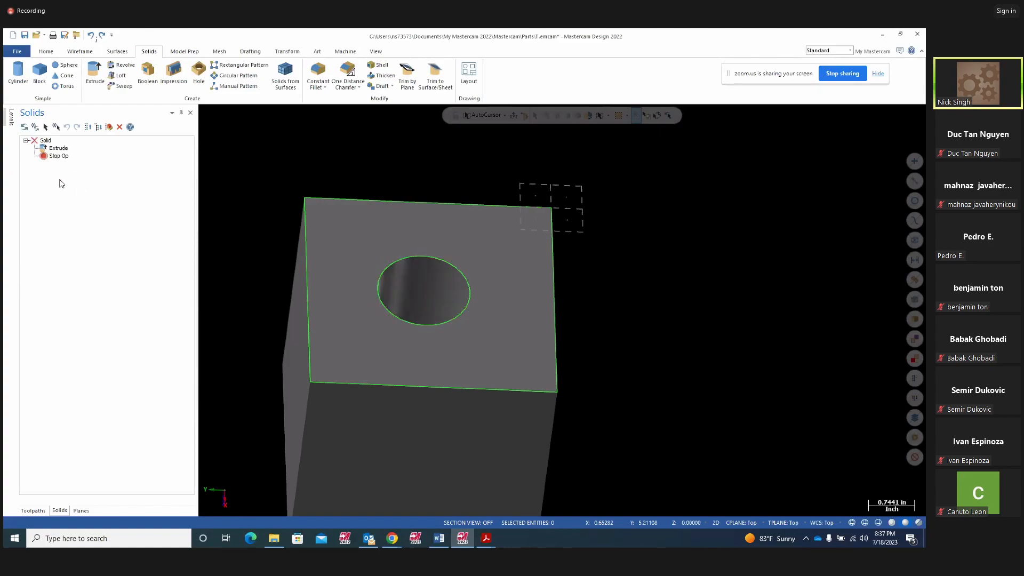
click(35, 126)
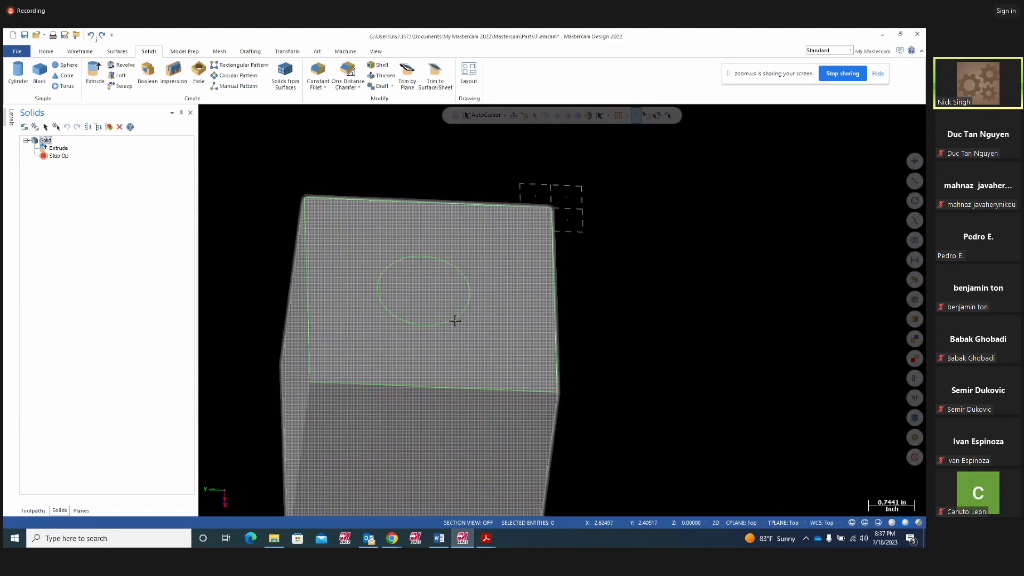
Edit the block's Extrude operation to reverse its direction, apply the change and regenerate the solid.
scroll(723, 275, down, 2)
middle_drag(712, 280, 715, 242)
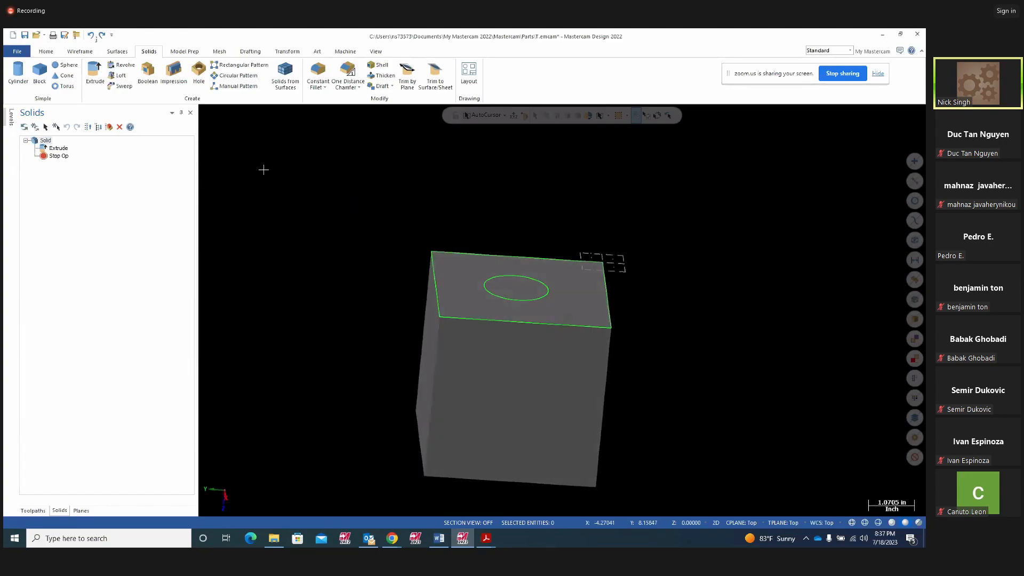
right_click(342, 226)
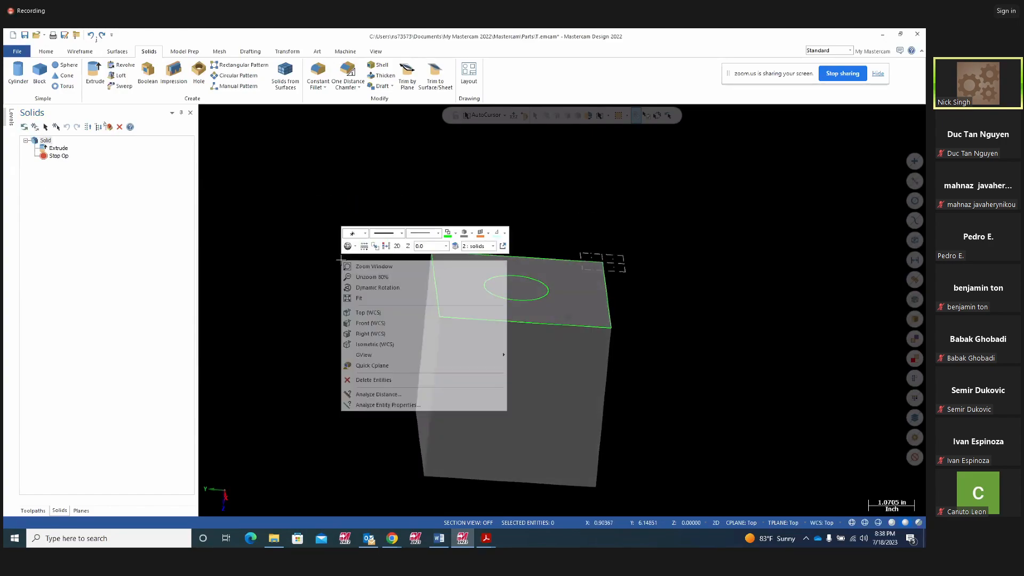
click(365, 342)
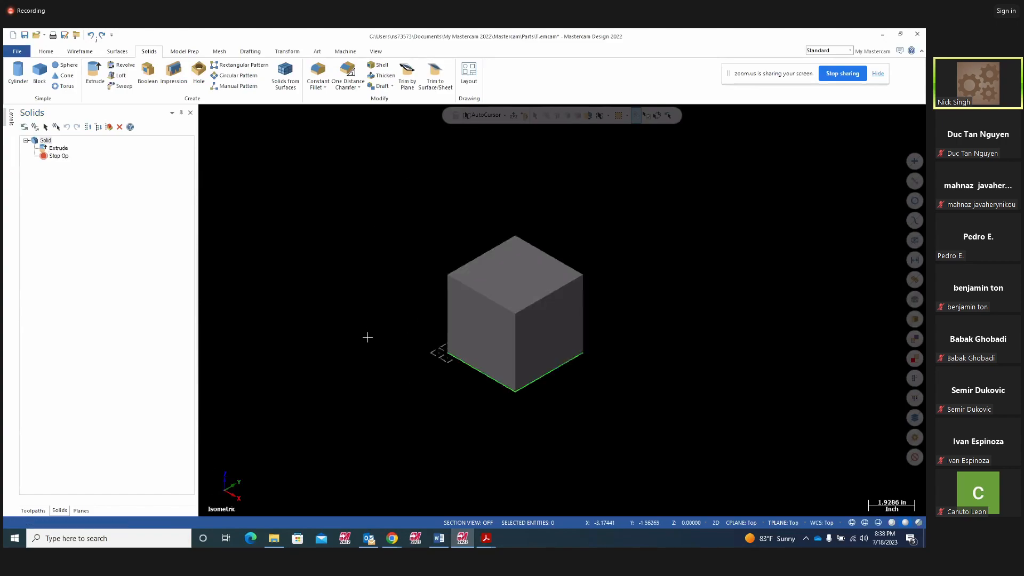
middle_drag(322, 315, 327, 215)
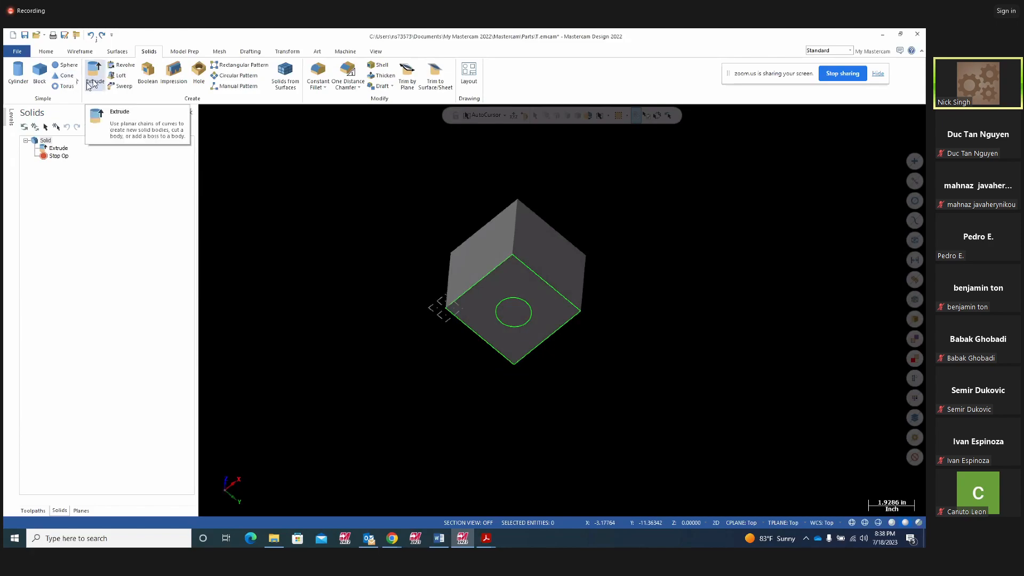
middle_drag(311, 265, 297, 322)
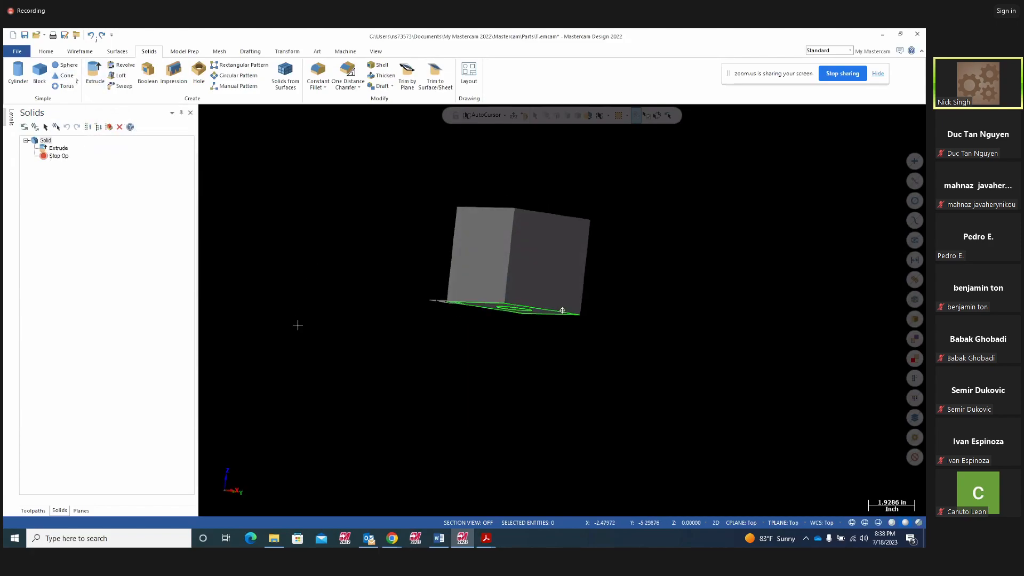
double_click(58, 147)
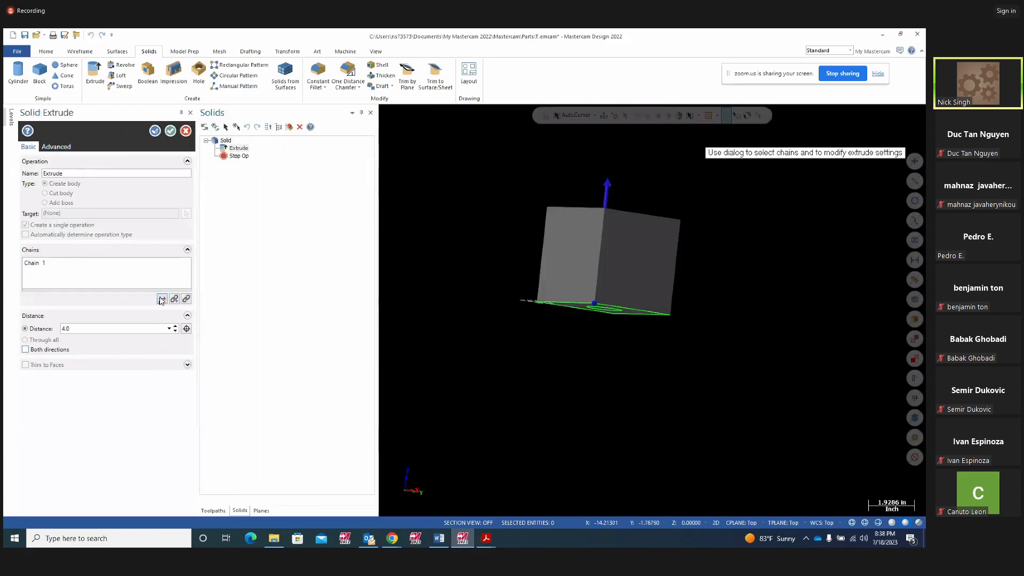
click(162, 299)
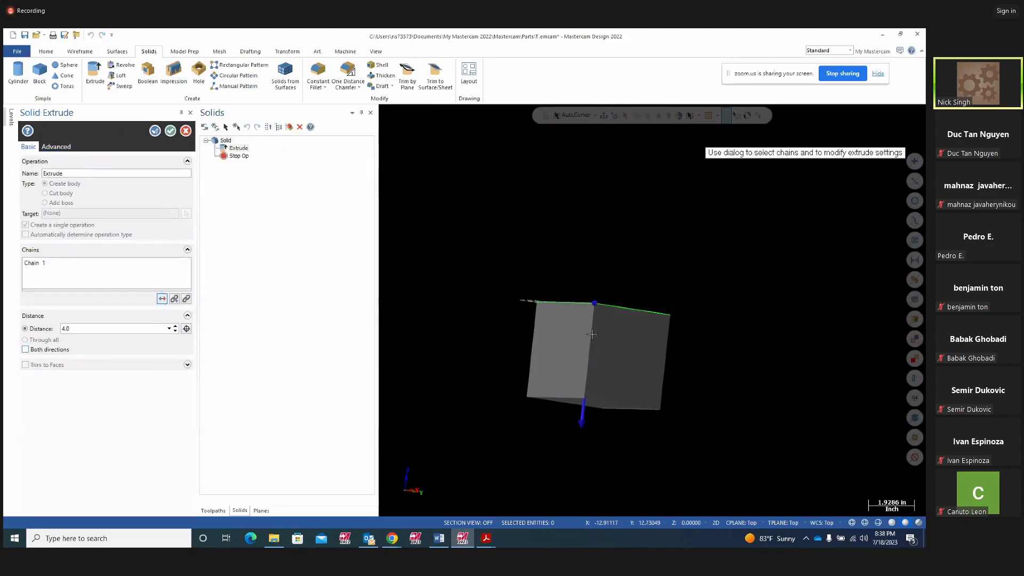
middle_drag(400, 349, 357, 293)
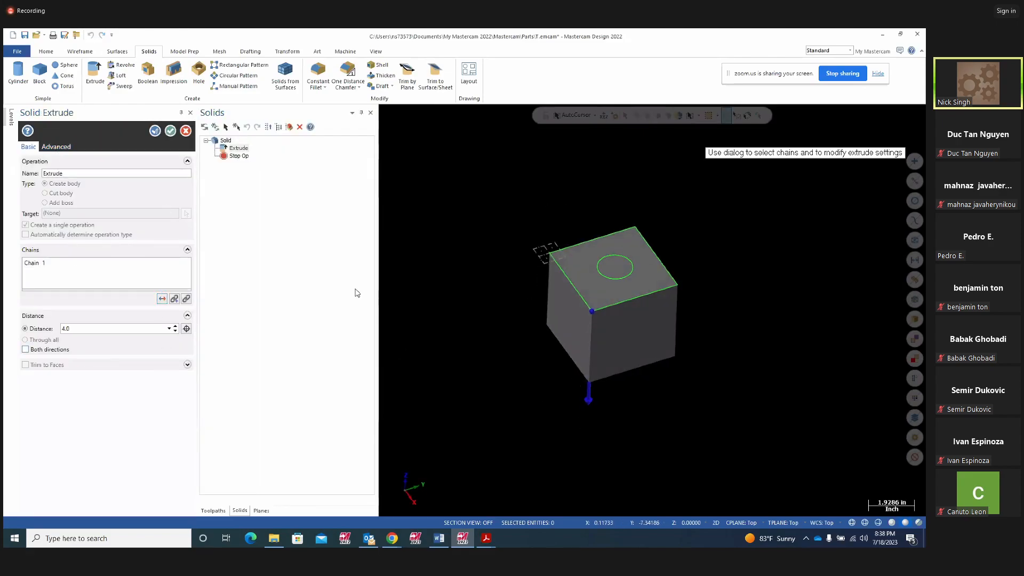
click(170, 132)
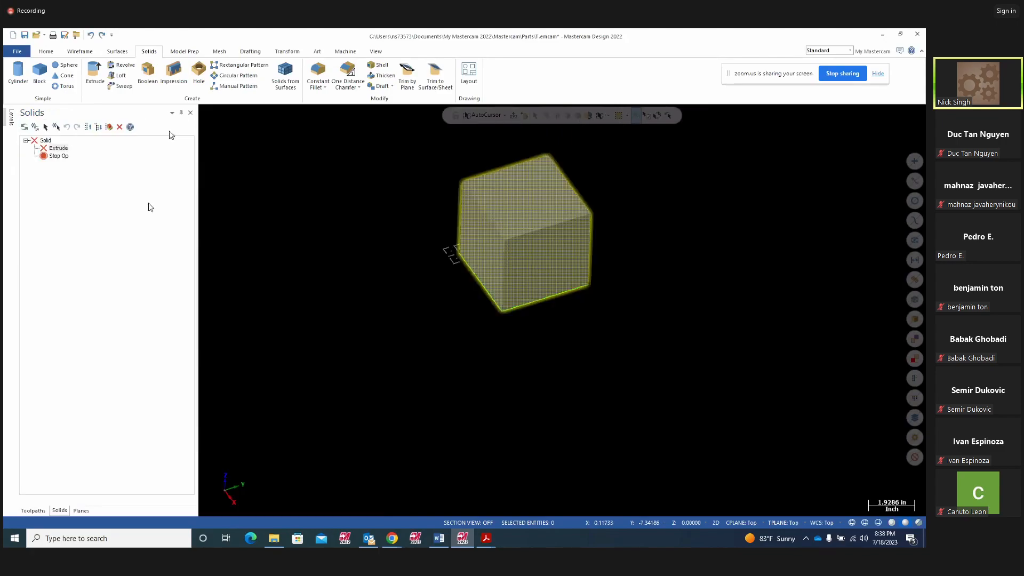
click(35, 127)
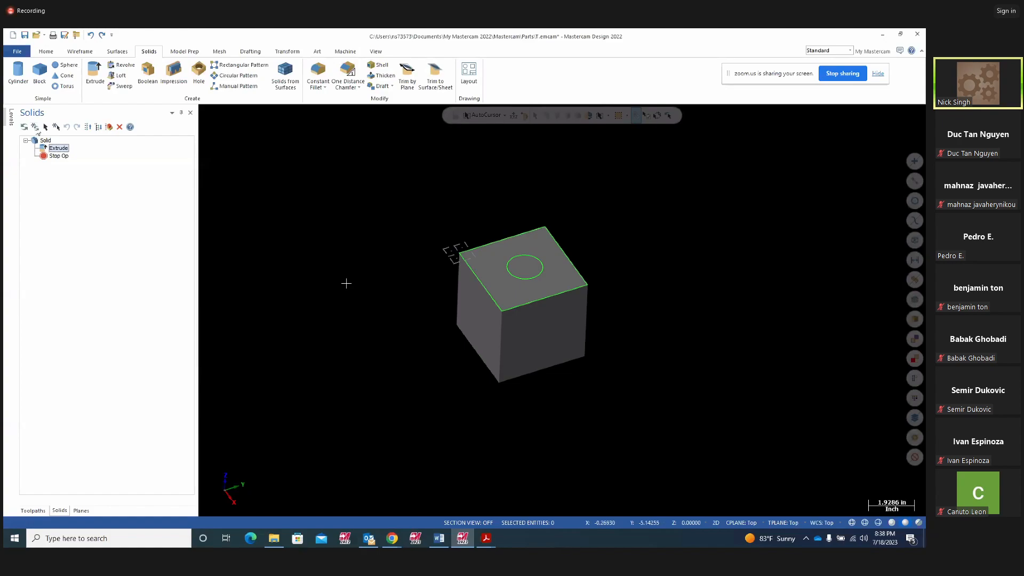
Extrude the circle on top of the block 4.0 upward as a separate body, reversing the extrusion direction.
middle_drag(303, 257, 291, 269)
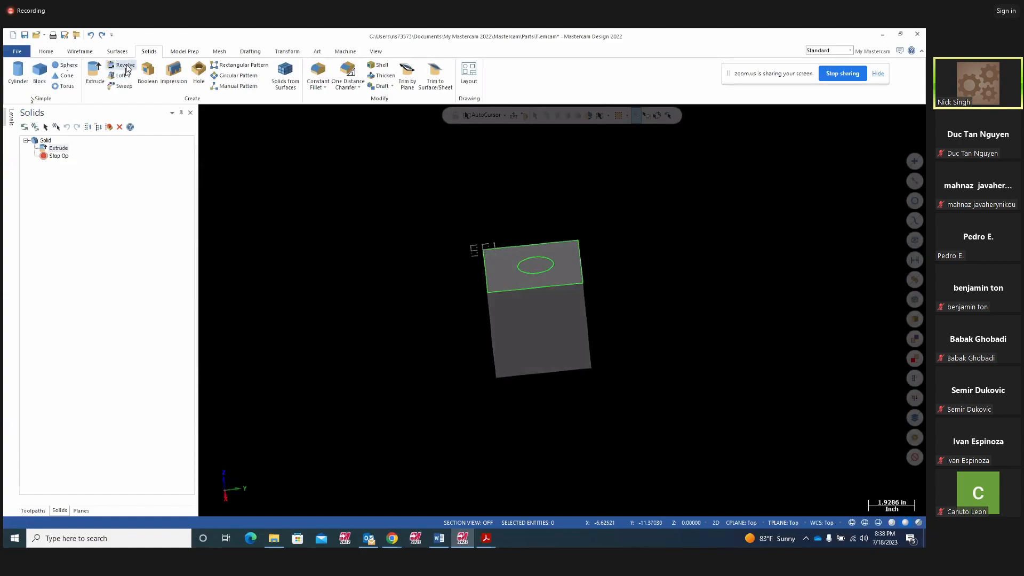
click(101, 81)
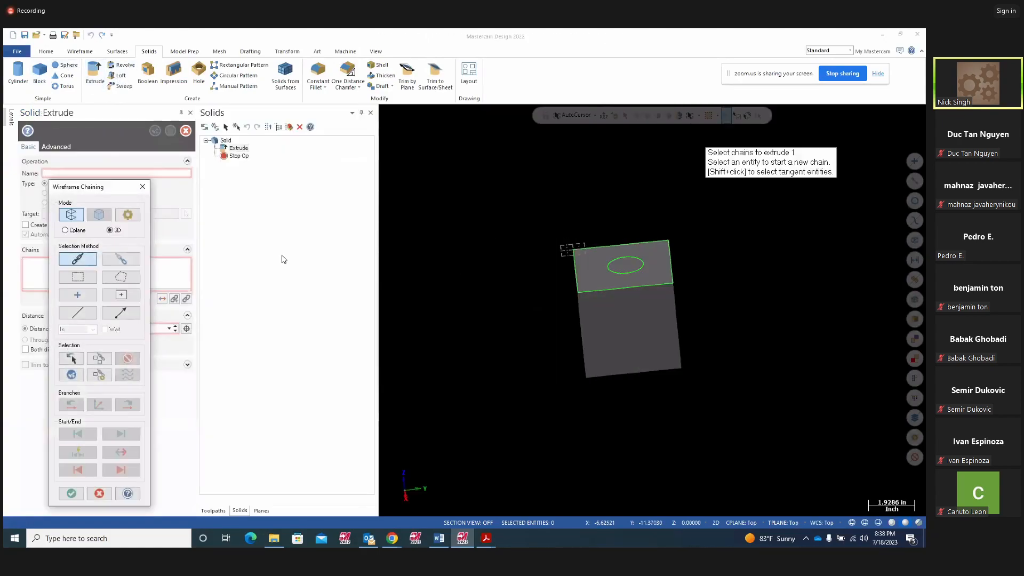
click(639, 264)
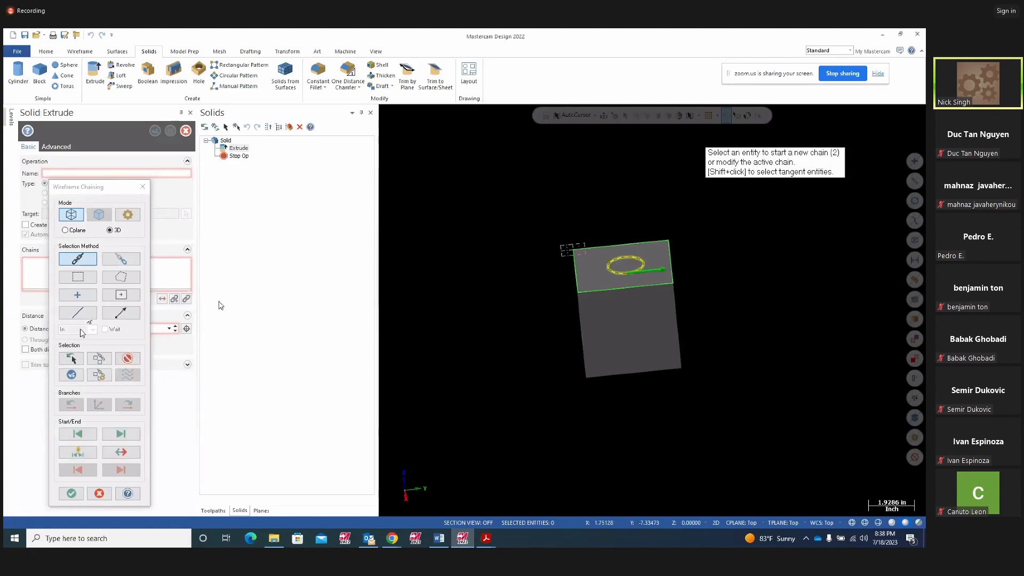
click(71, 493)
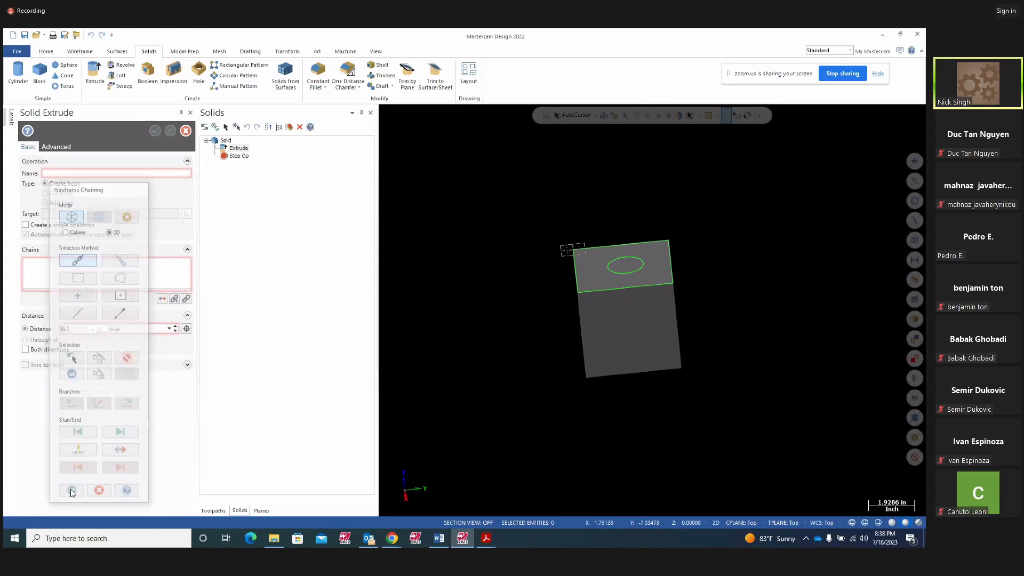
click(163, 300)
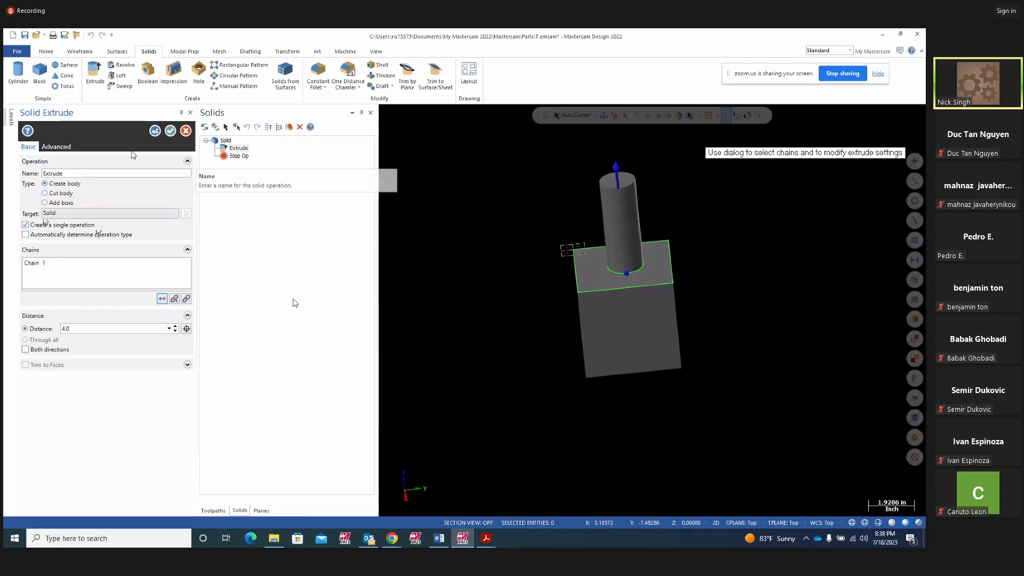
click(171, 131)
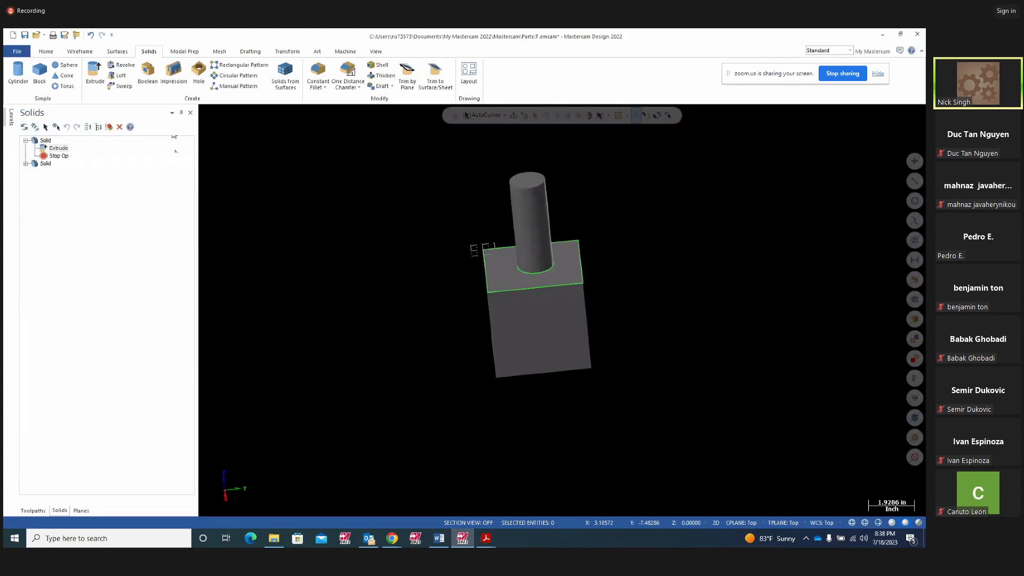
Examine the separate histories of the cylinder and block solids, highlighting each solid and its Extrude operation.
click(25, 164)
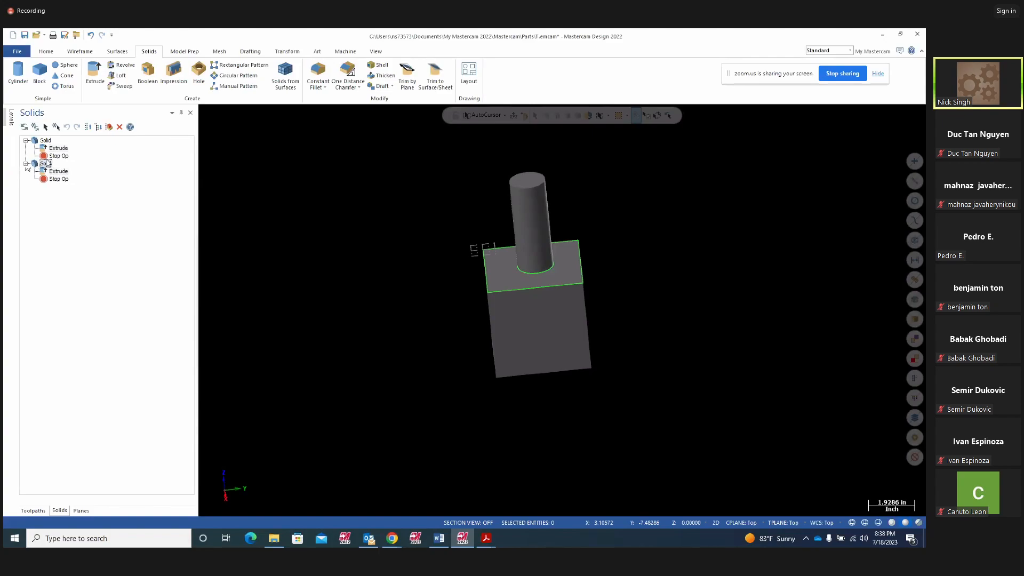
click(59, 171)
click(49, 165)
click(48, 141)
click(58, 148)
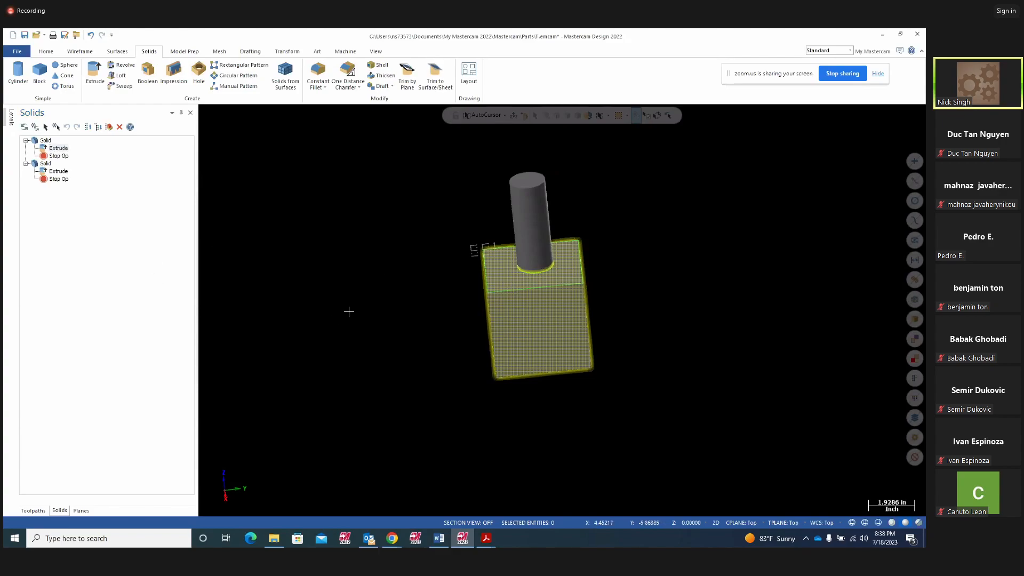
Hide the wireframe geometry on level 1.
click(11, 116)
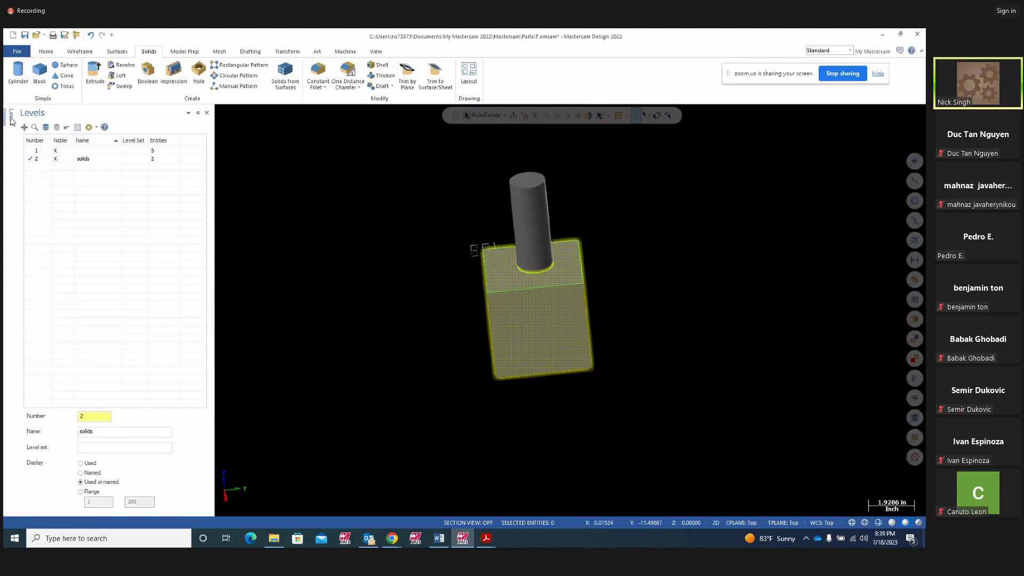
click(57, 153)
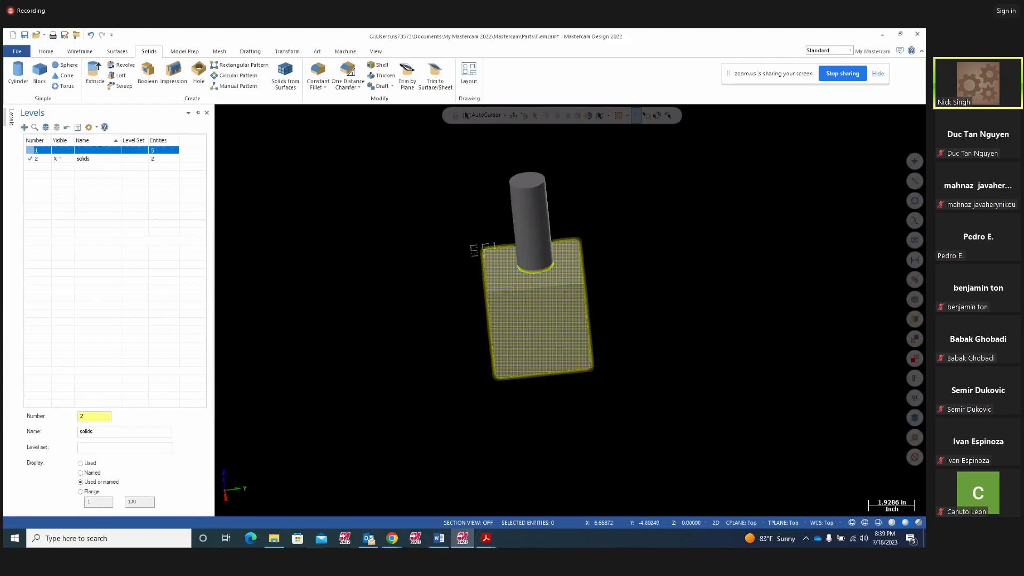
click(310, 204)
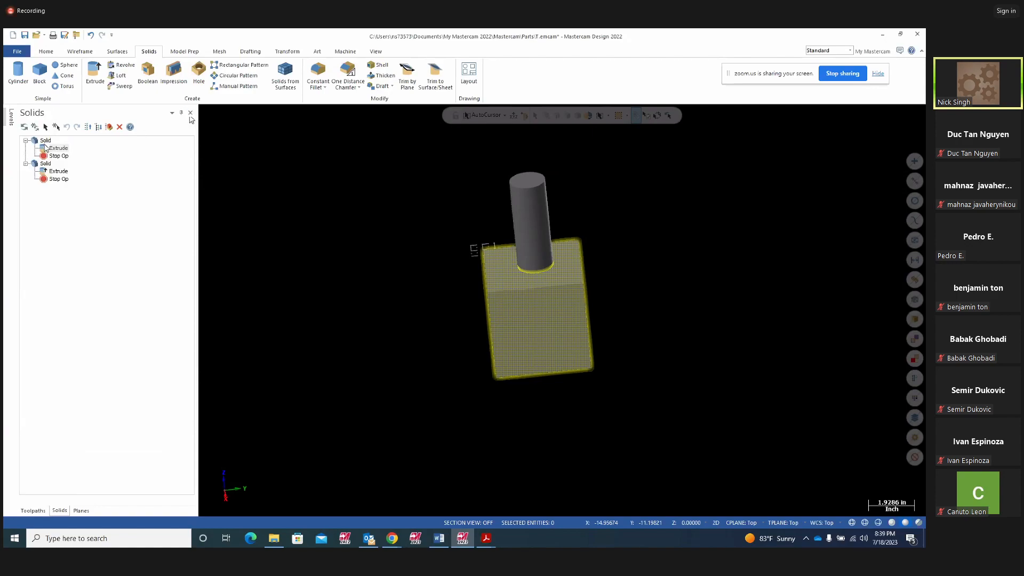
Select the cylinder and the block in the model and compare them with their solid entries in the history.
click(46, 141)
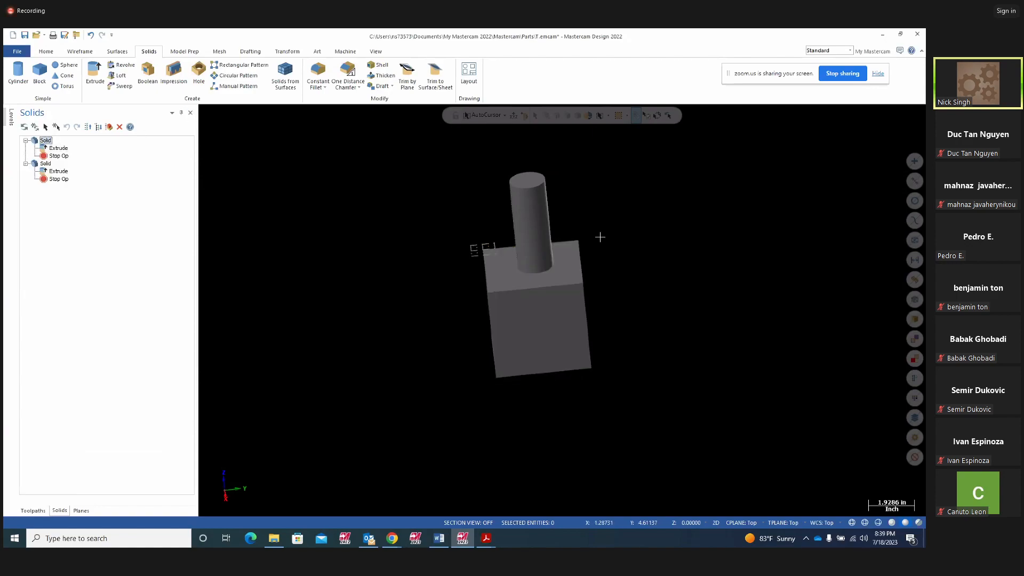
scroll(623, 211, up, 2)
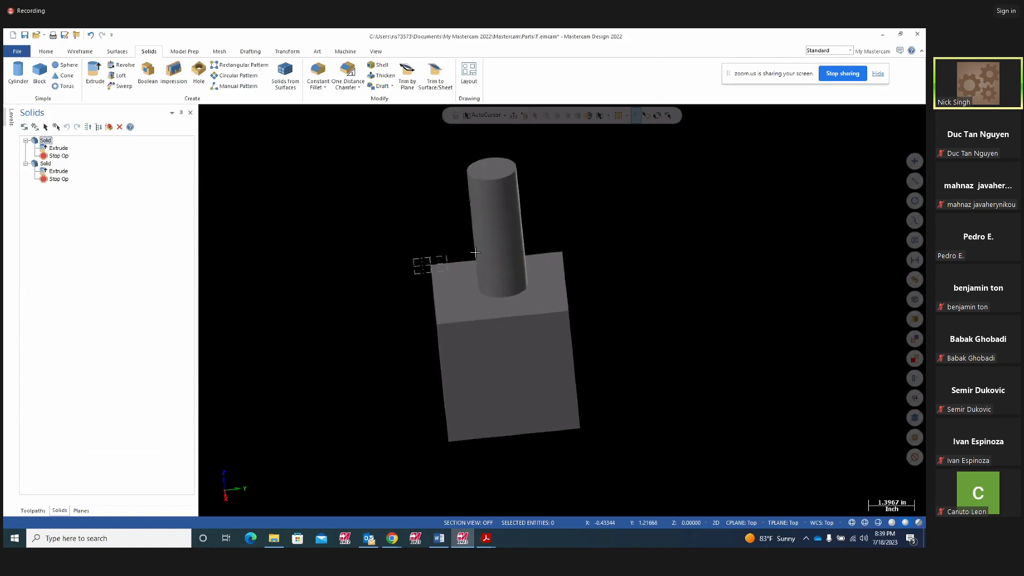
click(490, 208)
click(496, 338)
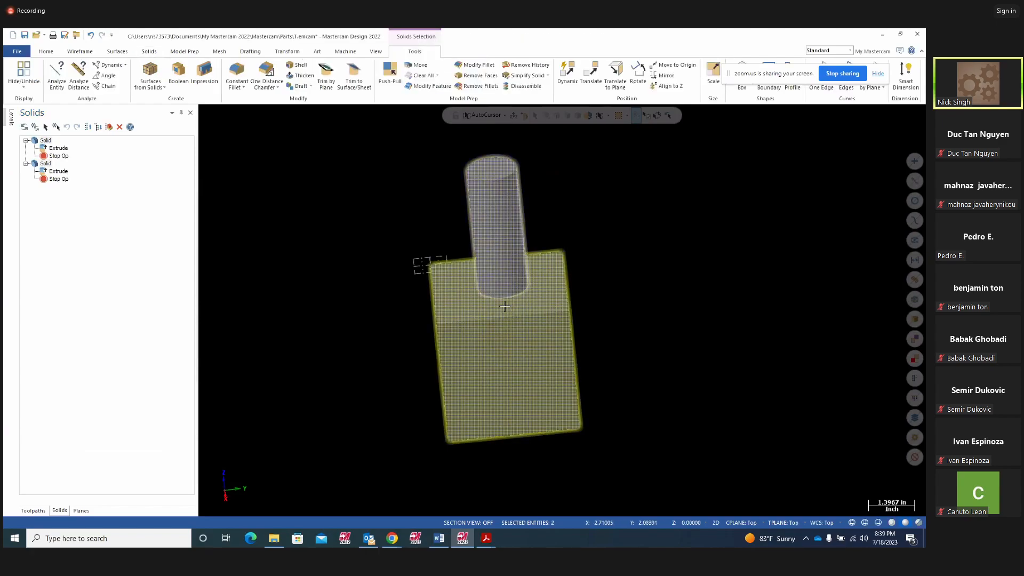
click(46, 141)
click(45, 164)
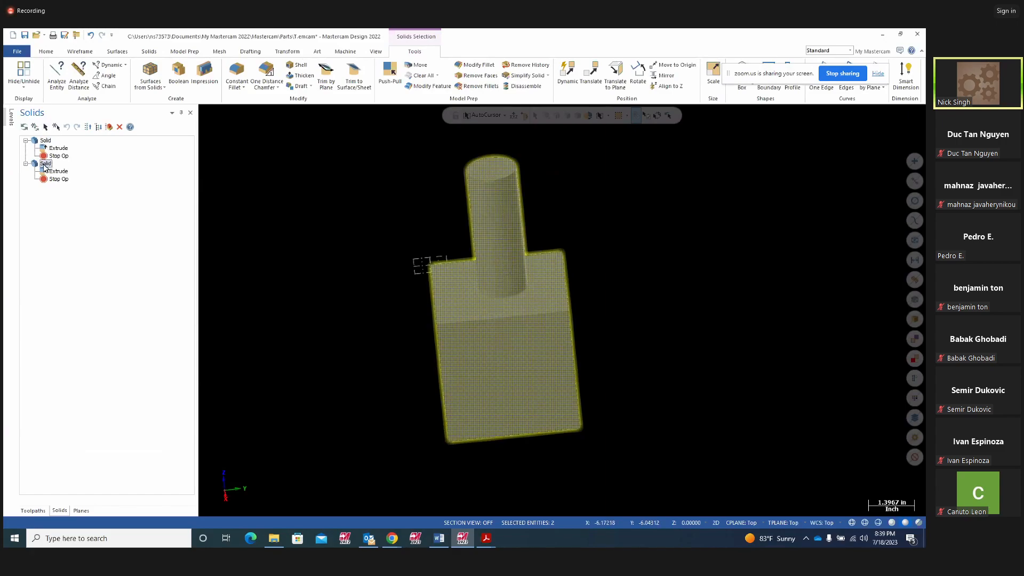
key(Escape)
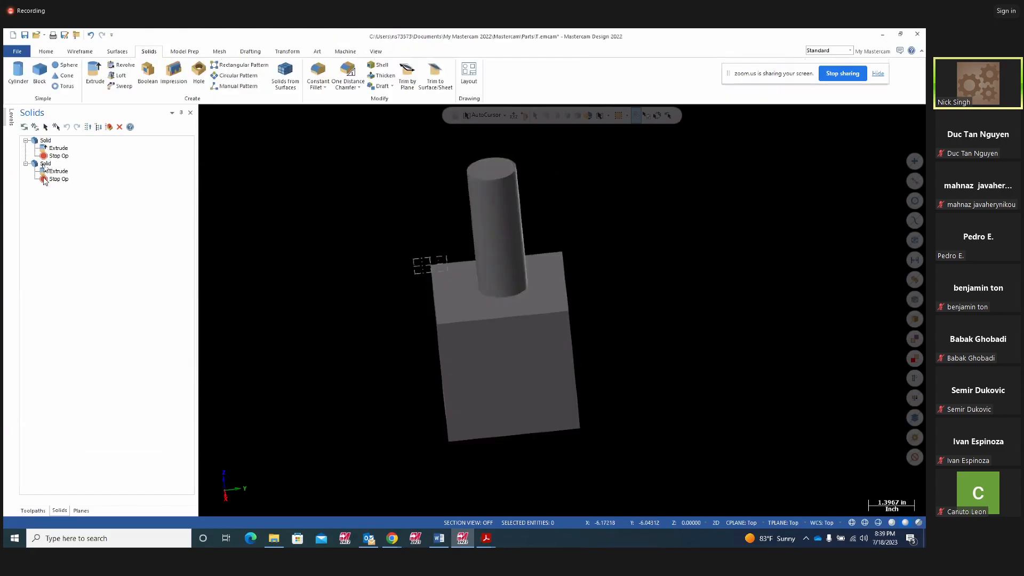
Apply a constant radius fillet of 0.2 to the cylinder's bottom edge where it meets the block.
scroll(461, 288, up, 3)
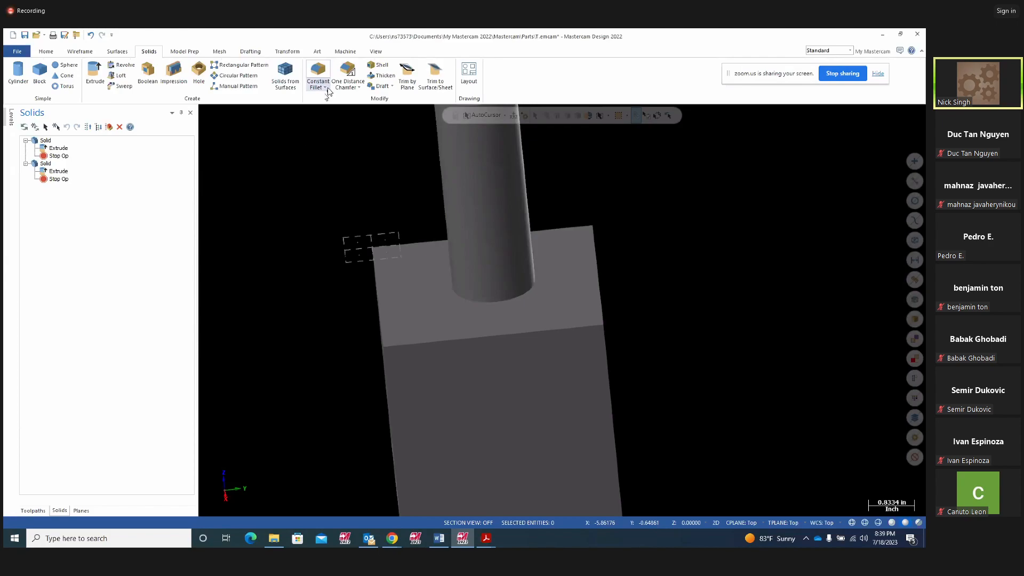
click(324, 88)
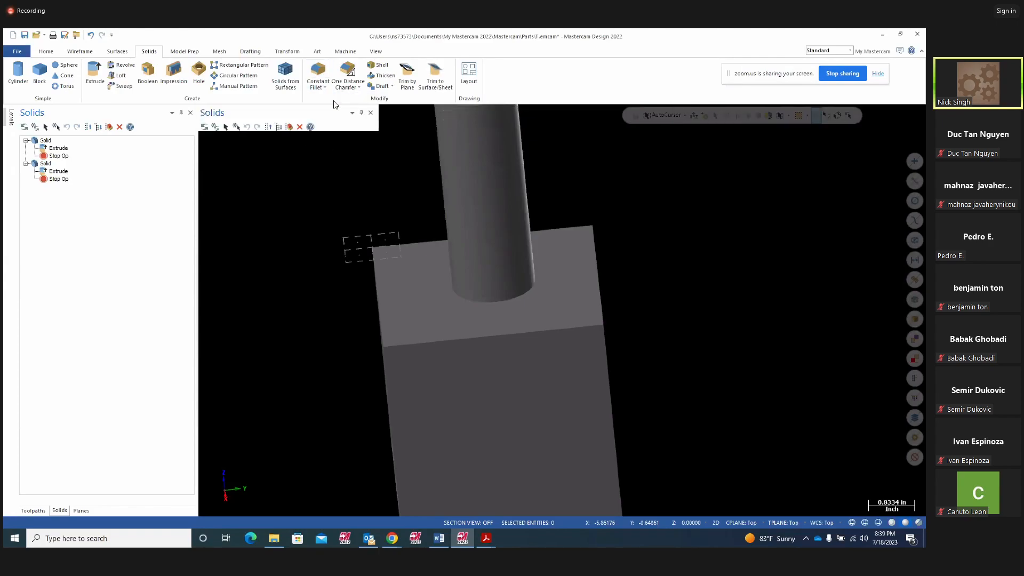
click(337, 104)
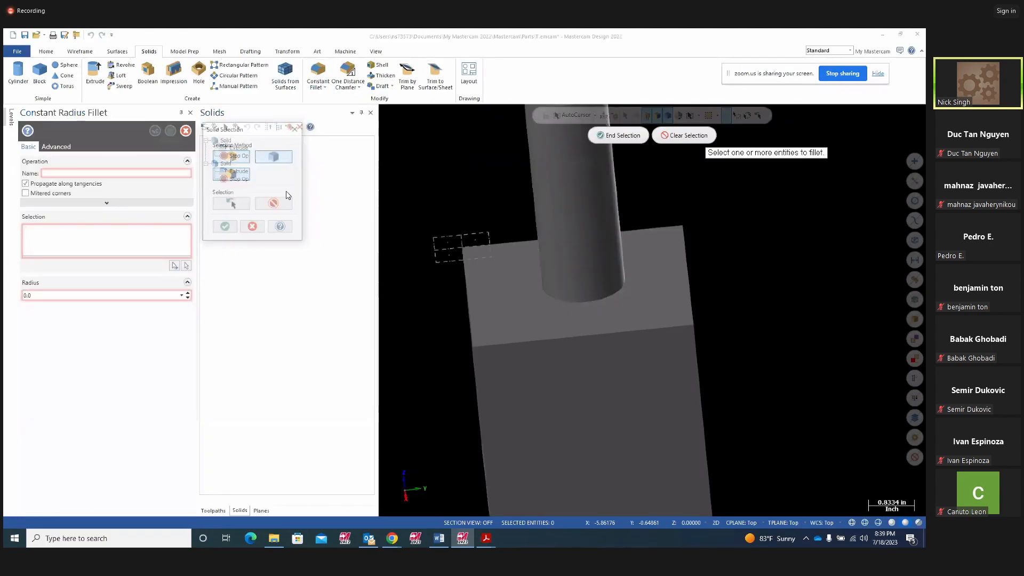
click(600, 297)
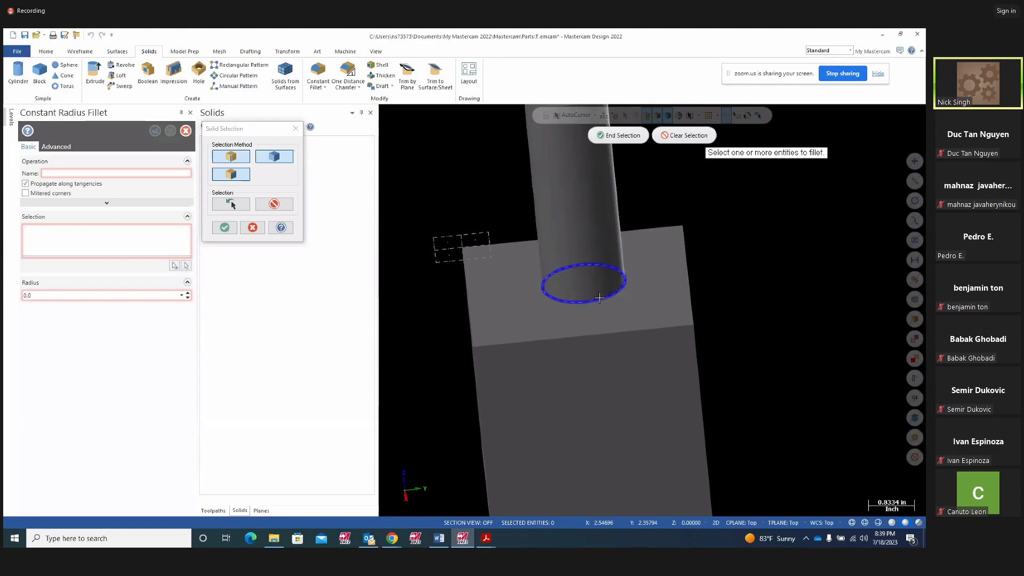
click(224, 227)
scroll(619, 312, up, 3)
middle_drag(619, 314, 613, 295)
scroll(566, 304, up, 4)
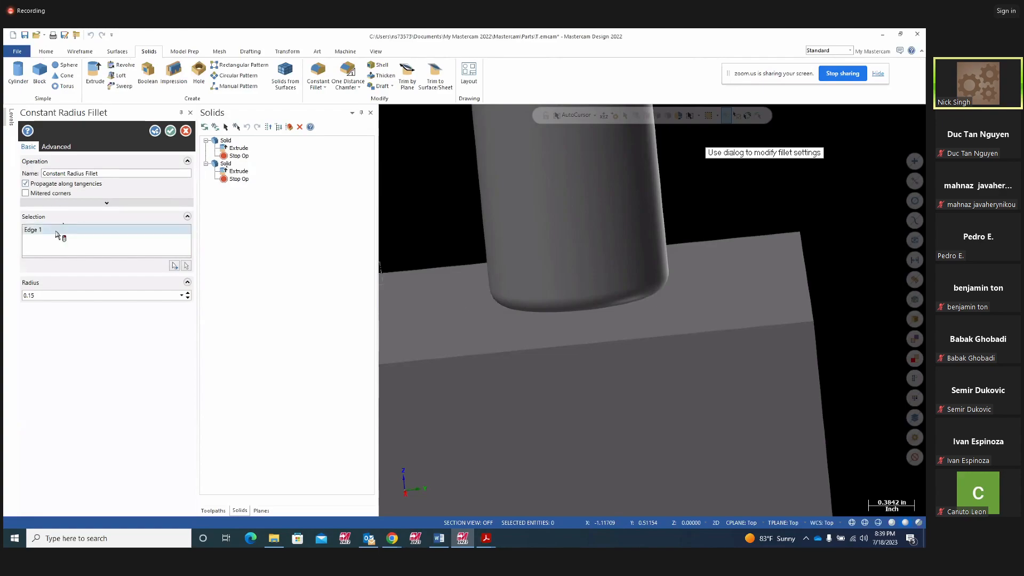
double_click(52, 294)
text(0.2)
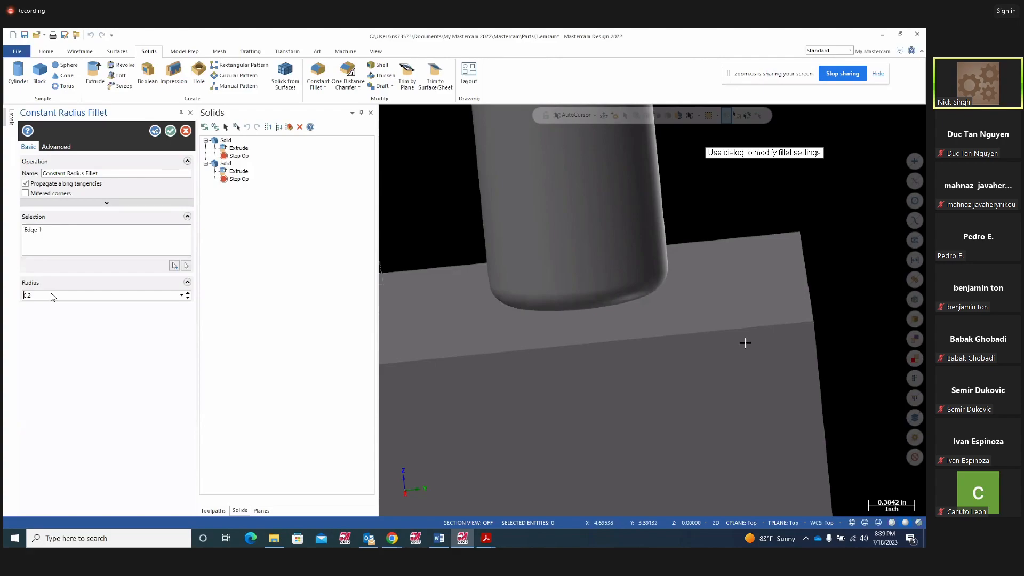
mouse_move(687, 285)
middle_down()
mouse_move(750, 296)
mouse_move(680, 306)
mouse_move(653, 269)
mouse_move(678, 300)
middle_up()
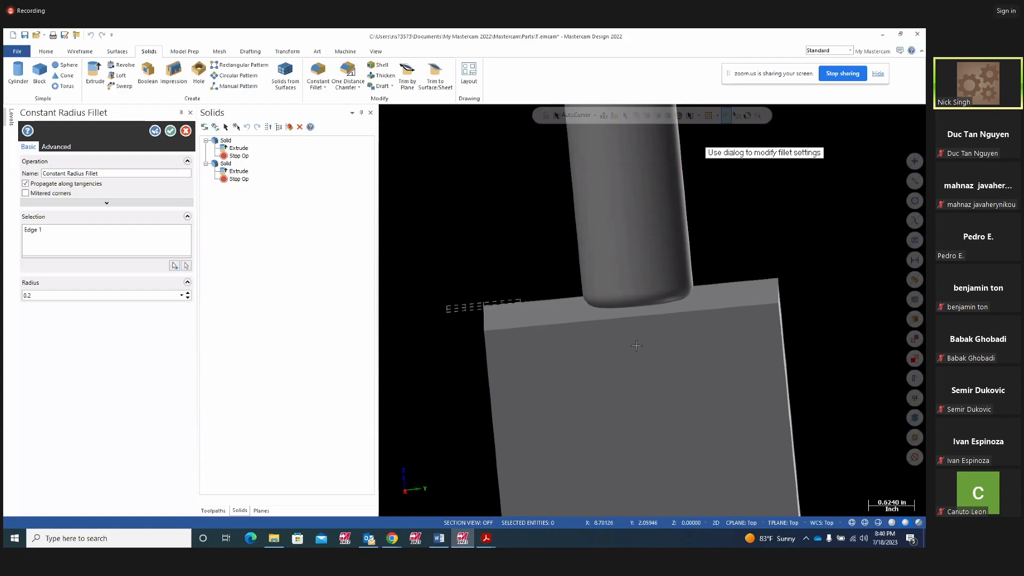
click(170, 132)
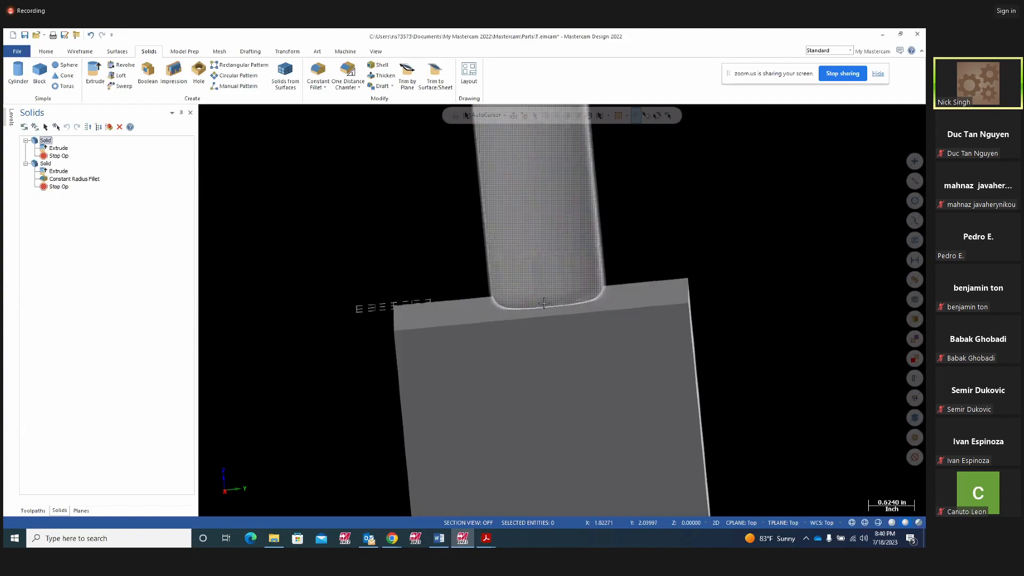
Examine the filleted cylinder and the block as separate bodies, then clear the selection.
middle_drag(576, 420, 594, 432)
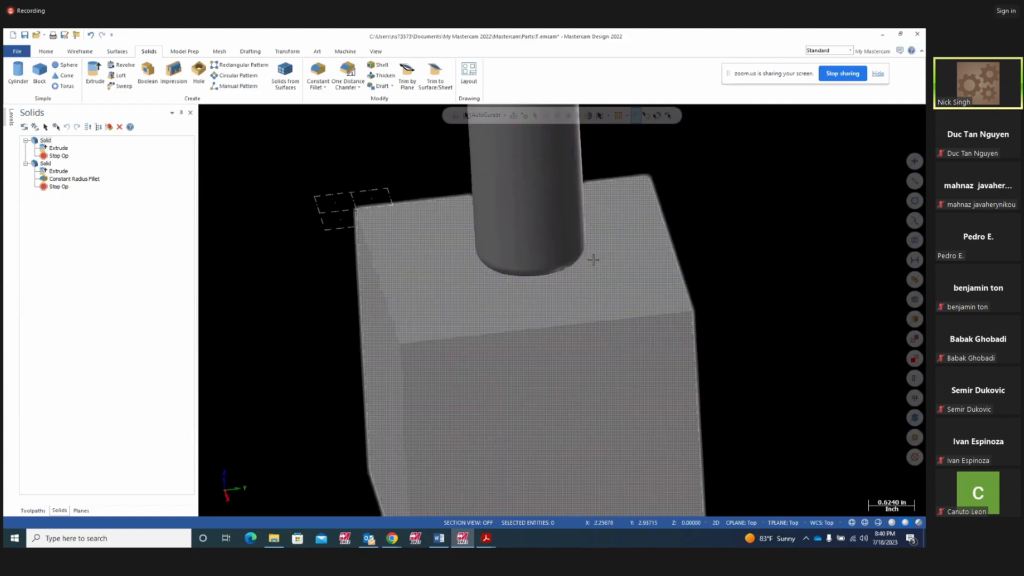
click(557, 209)
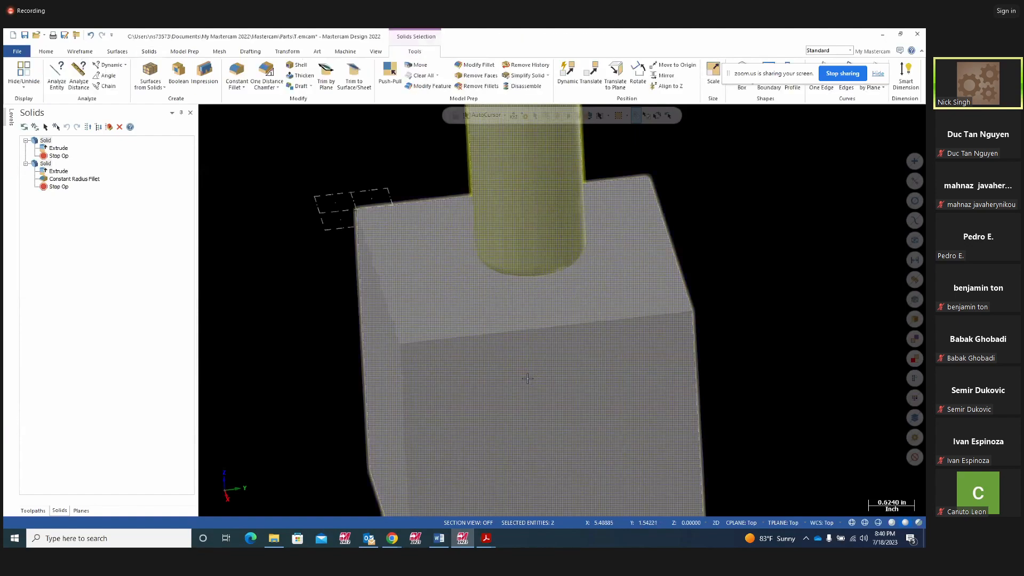
key(Escape)
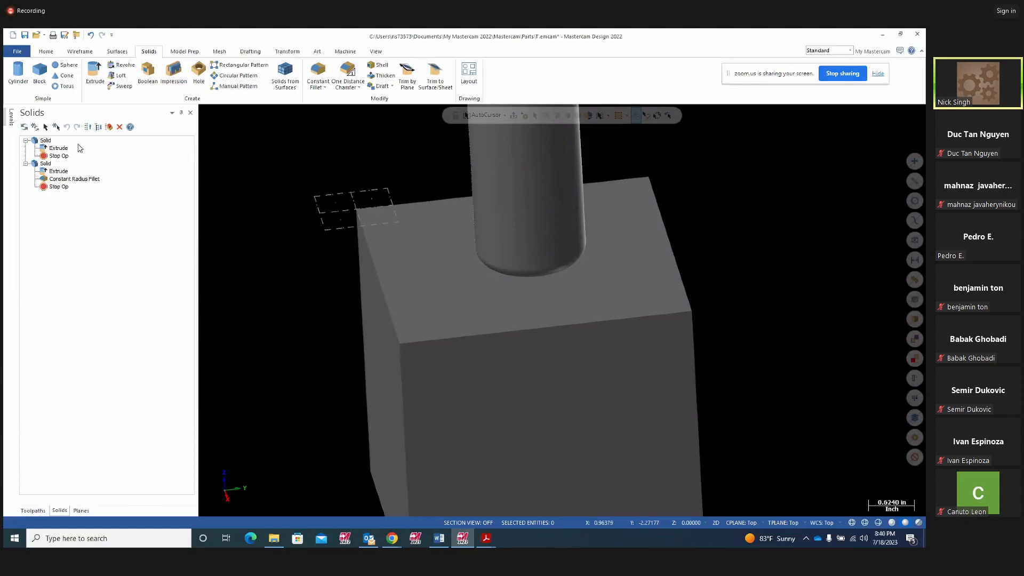
Delete the filleted cylinder's solid from the history.
click(46, 164)
key(Delete)
scroll(371, 333, down, 1)
middle_drag(370, 333, 376, 271)
Show the wireframe geometry on level 1.
click(11, 117)
click(61, 151)
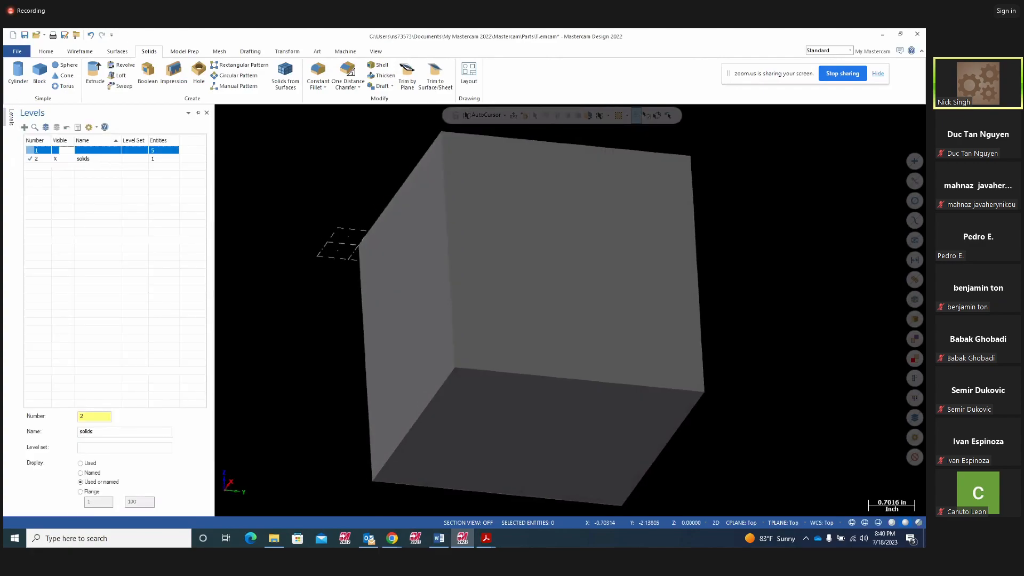
middle_drag(289, 253, 290, 325)
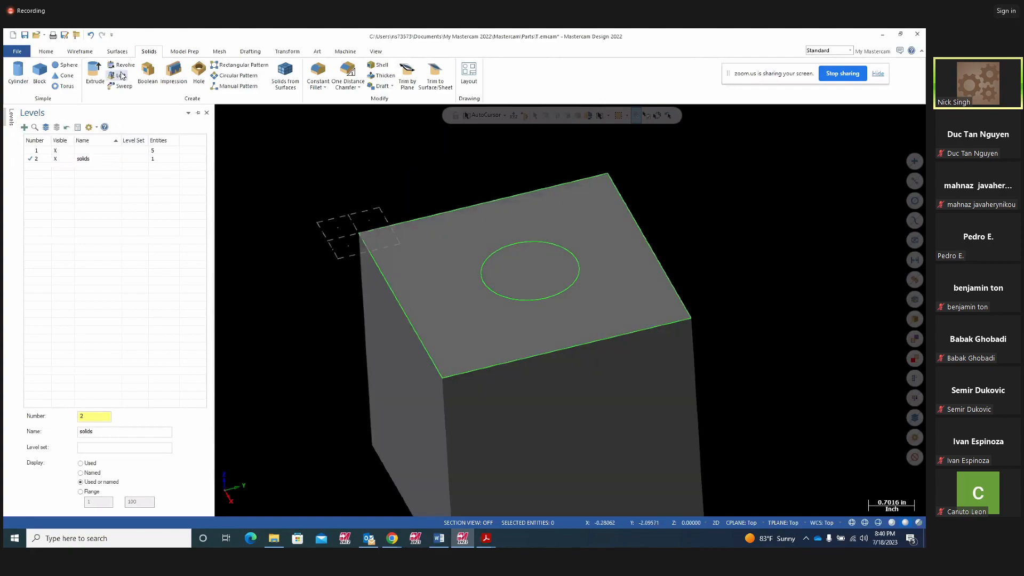
Extrude the centre circle 4.0 upward as an added boss on the block and highlight its Extrude Boss operation in the history.
click(94, 80)
click(632, 298)
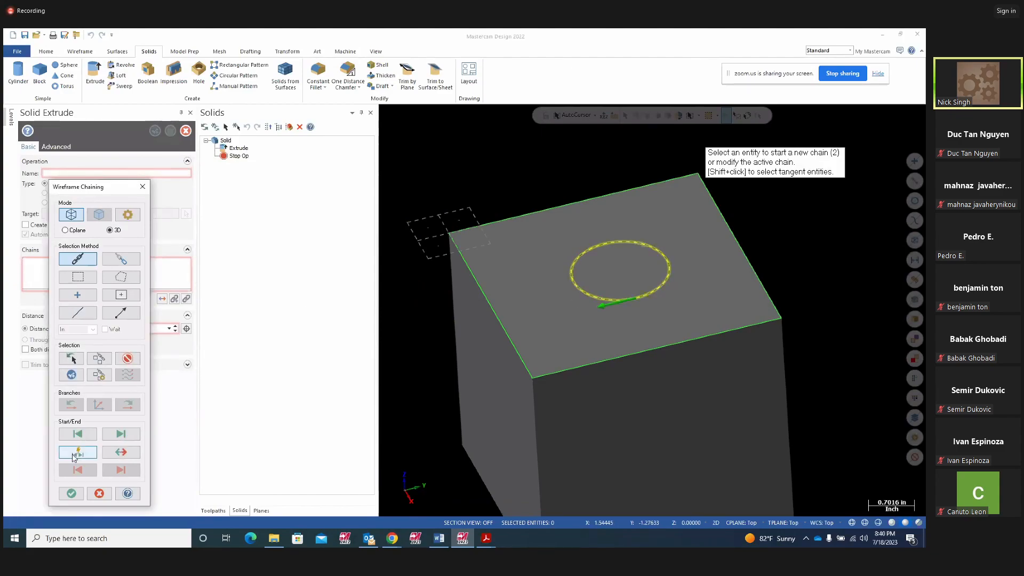
click(72, 494)
scroll(488, 350, down, 3)
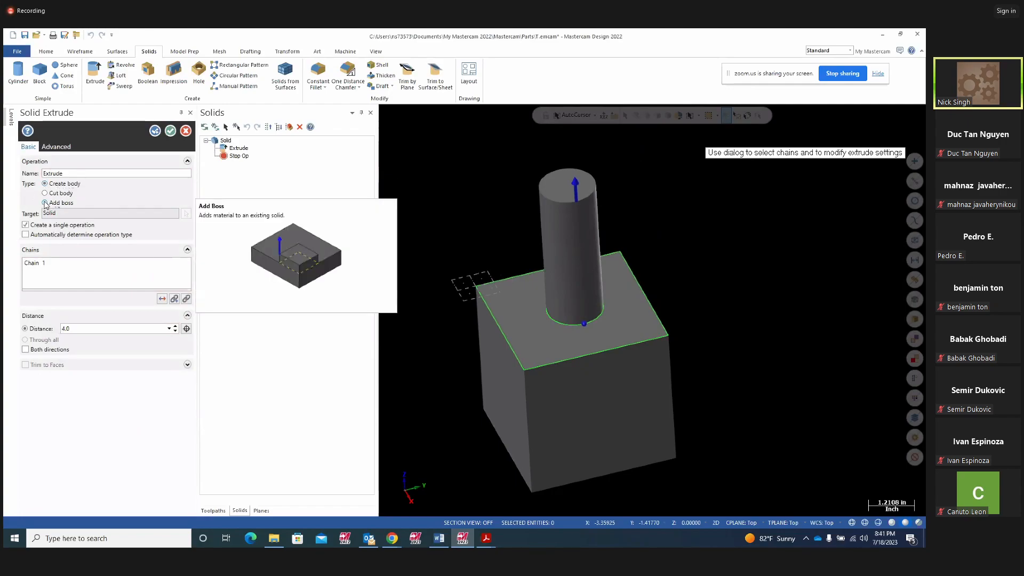
click(45, 203)
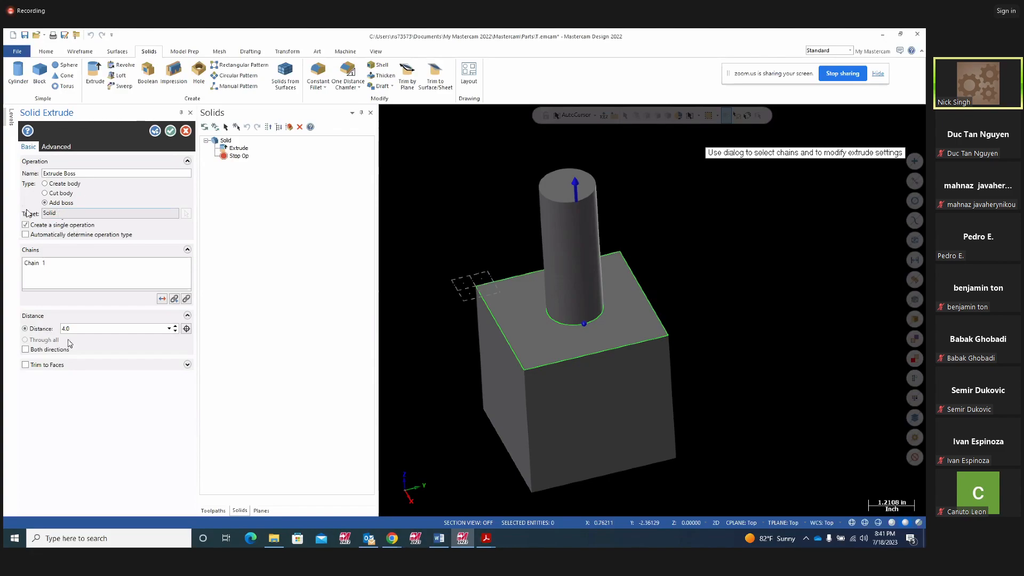
click(156, 131)
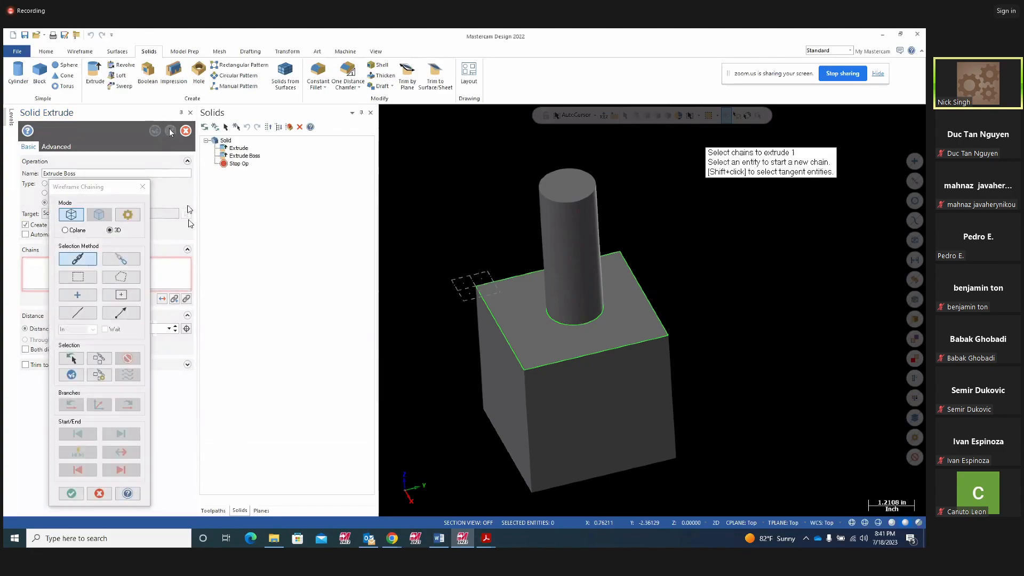
key(Escape)
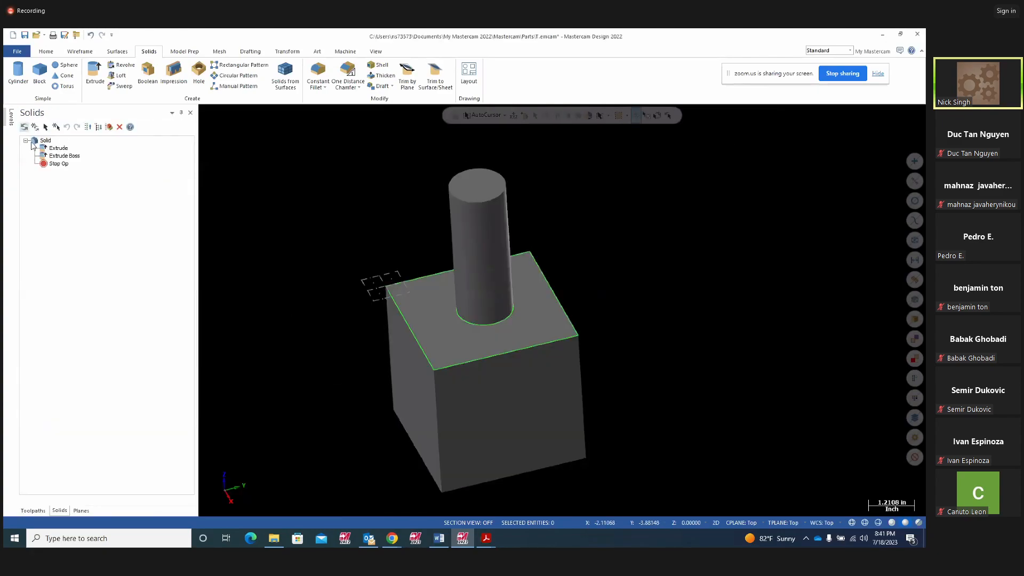
click(63, 156)
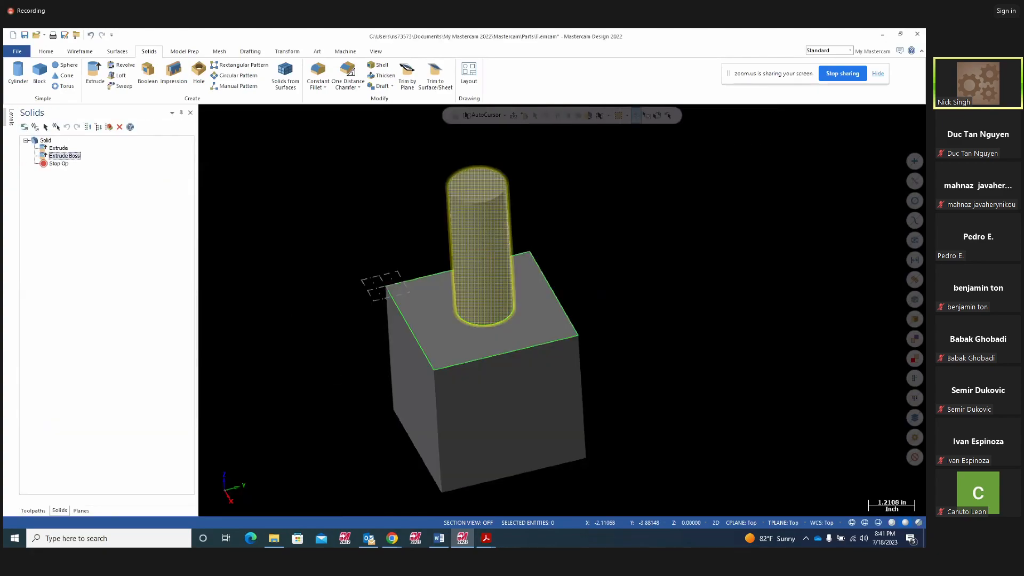
Highlight the block's base Extrude in the history and review the Extrude Boss settings without changing them.
click(63, 149)
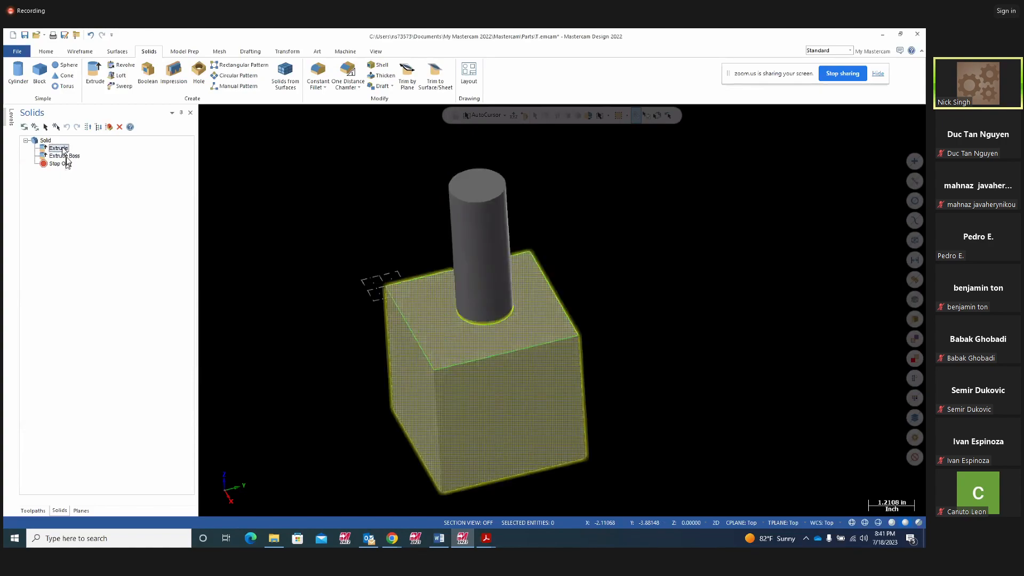
double_click(65, 157)
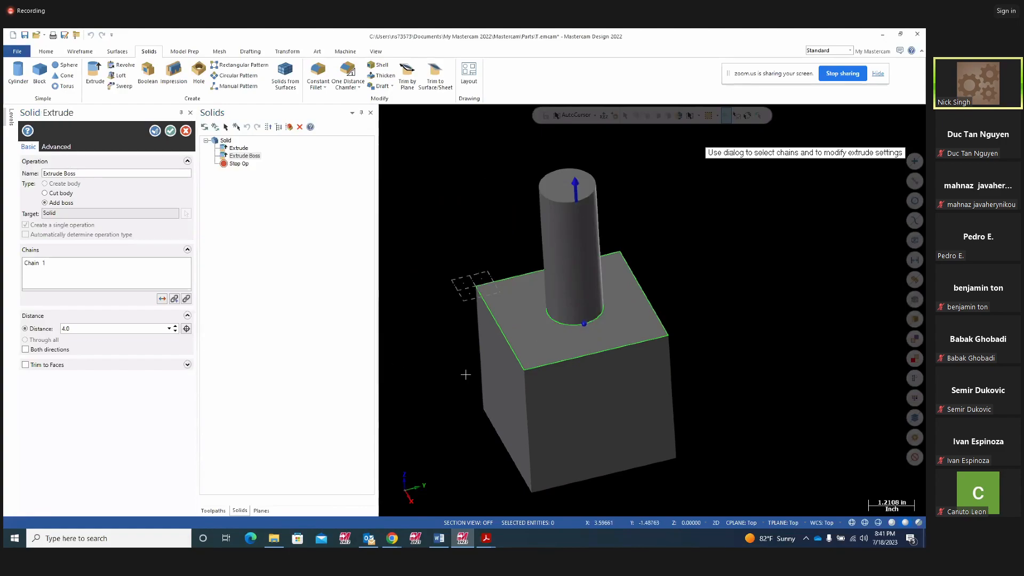
key(Escape)
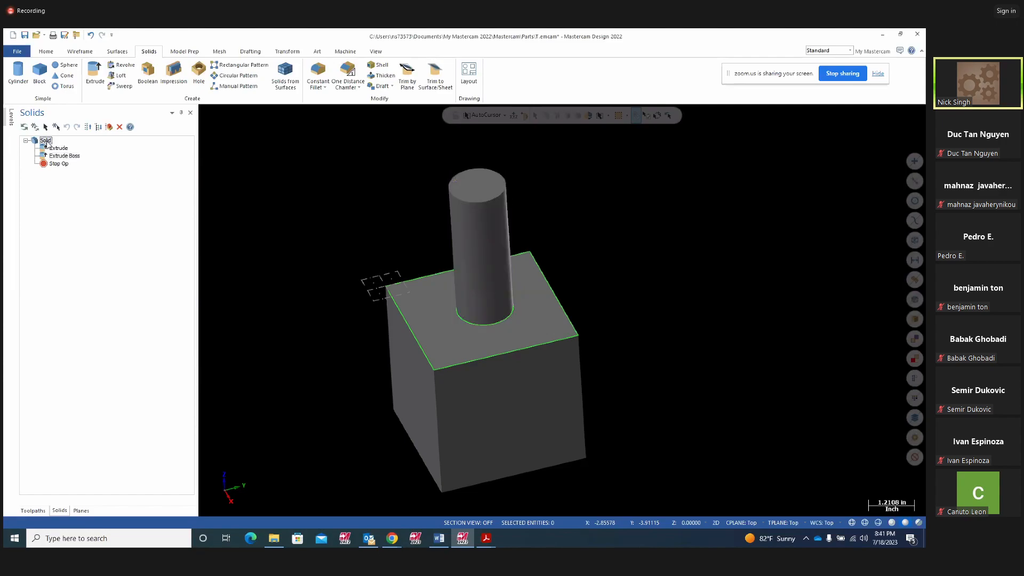
Hide level 1 and add a 0.2 constant radius fillet to the edge where the cylindrical boss meets the block.
click(323, 91)
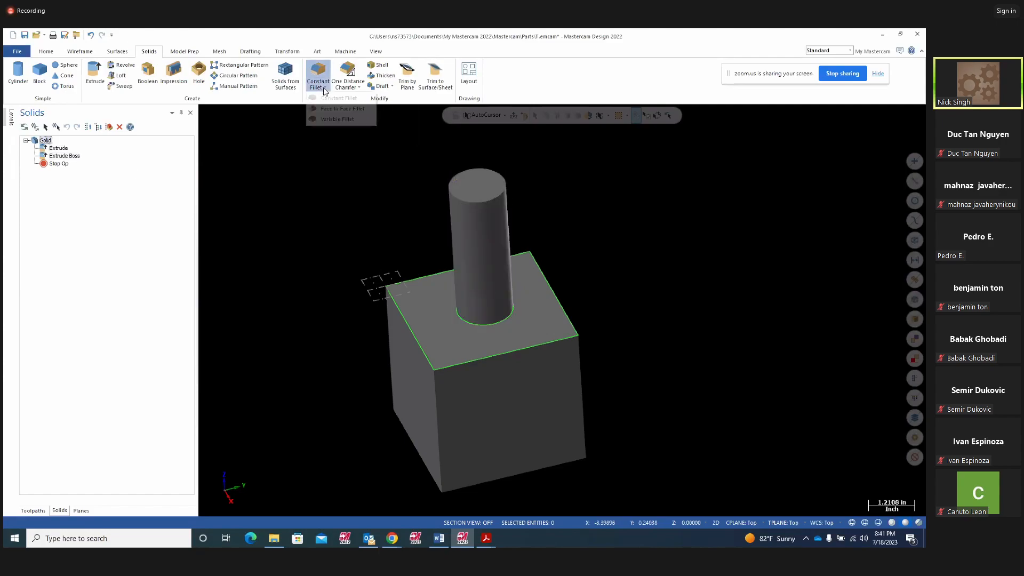
click(334, 107)
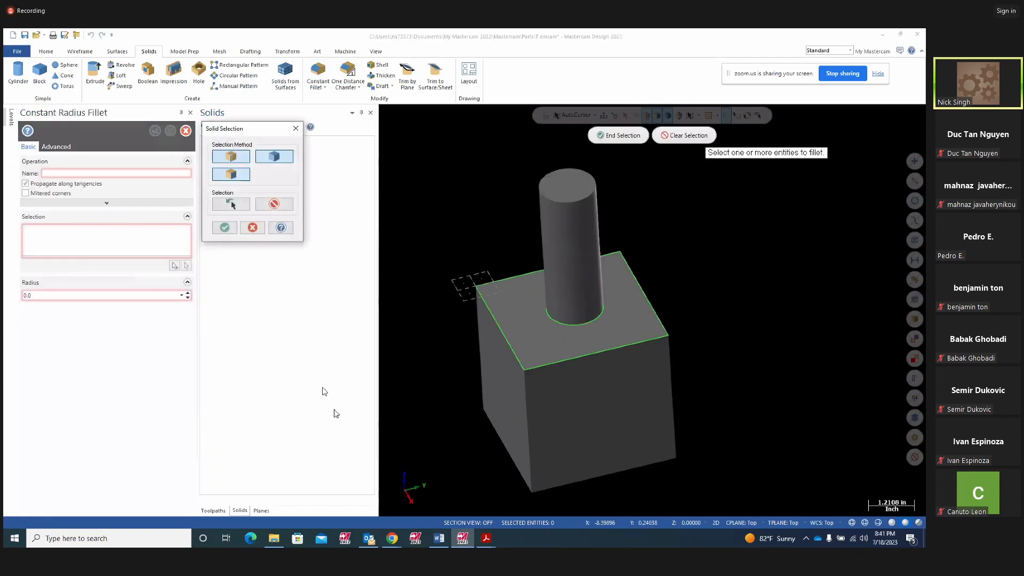
mouse_move(11, 118)
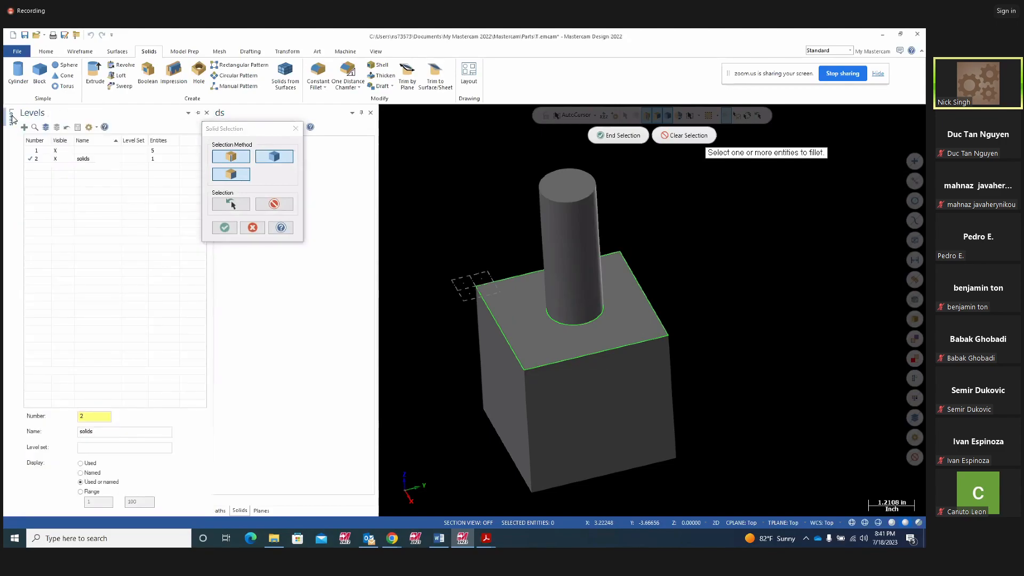
click(58, 152)
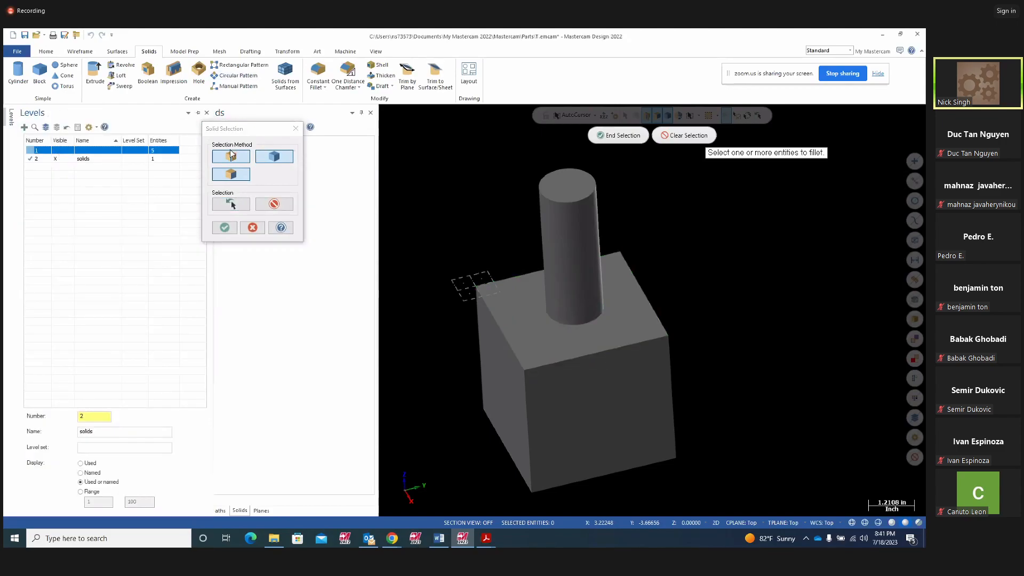
click(590, 321)
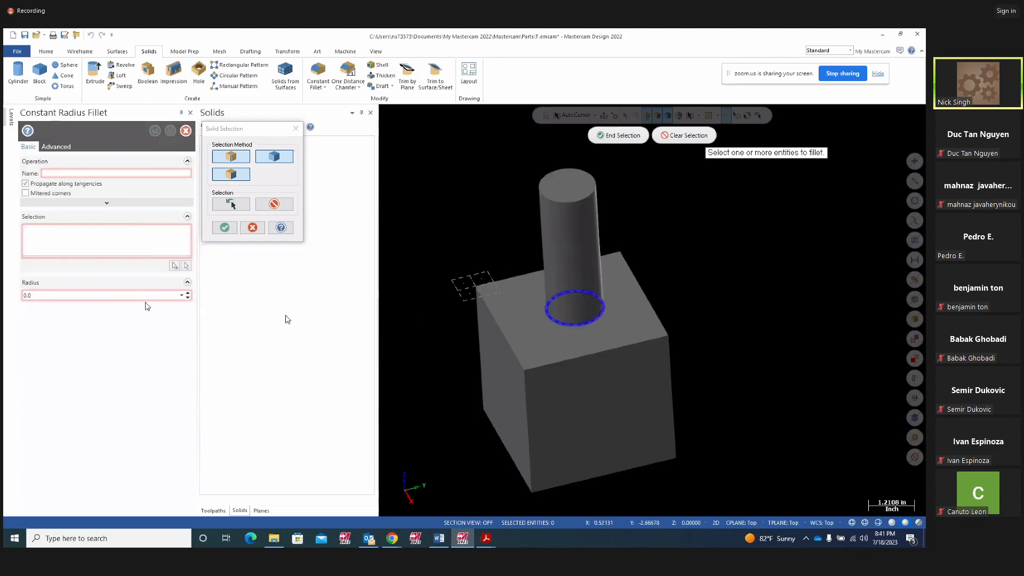
click(225, 227)
scroll(547, 325, up, 5)
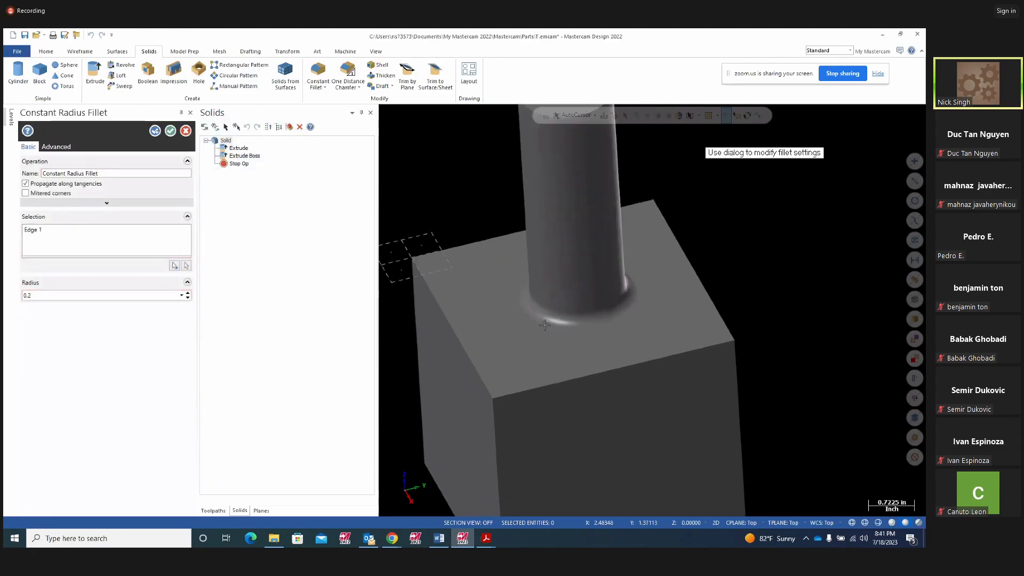
scroll(547, 324, up, 2)
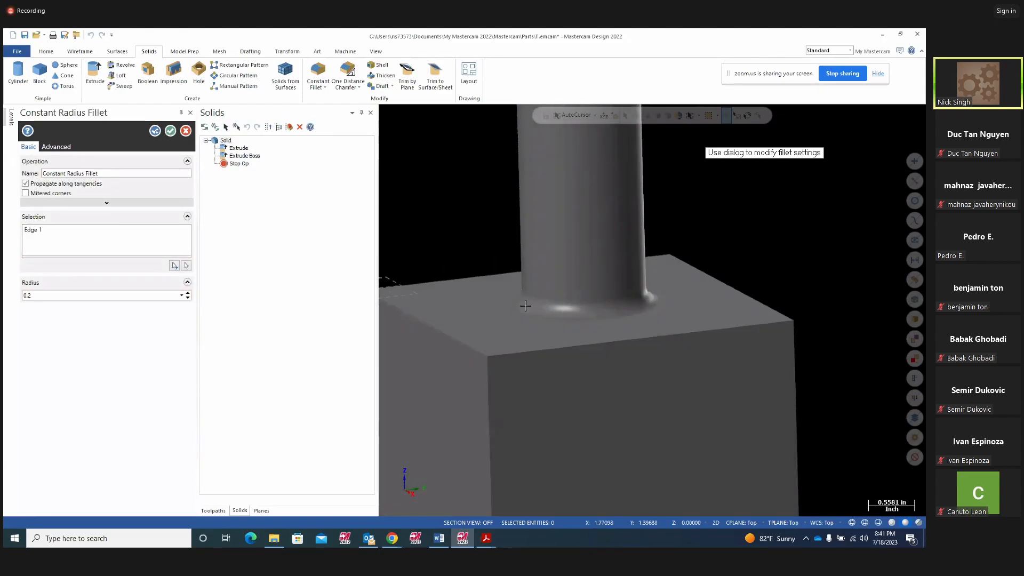
scroll(536, 314, up, 2)
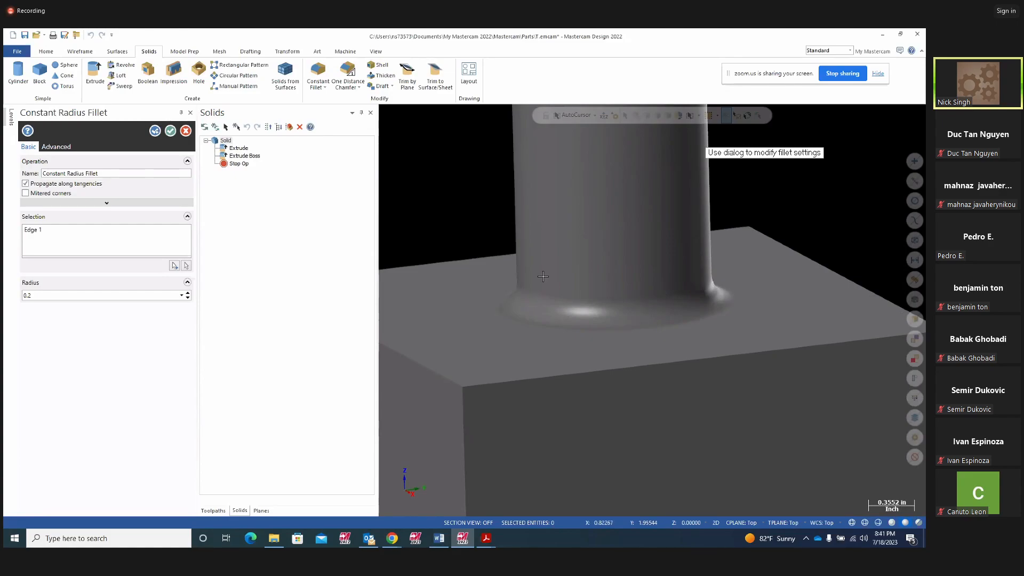
click(170, 131)
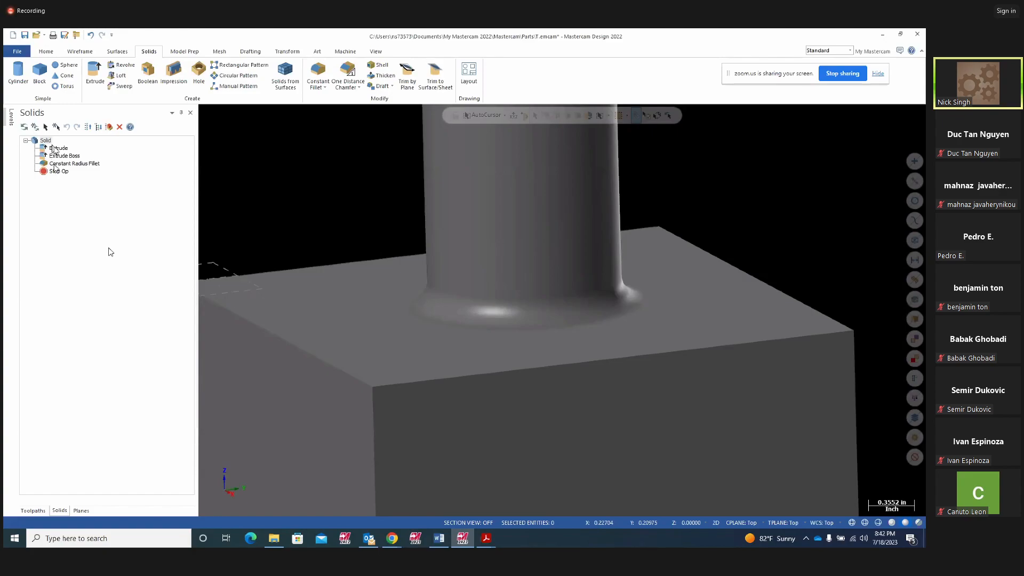
Highlight the Extrude, Extrude Boss and Constant Radius Fillet operations in turn and examine them as parts of one solid.
click(61, 149)
double_click(63, 150)
key(Escape)
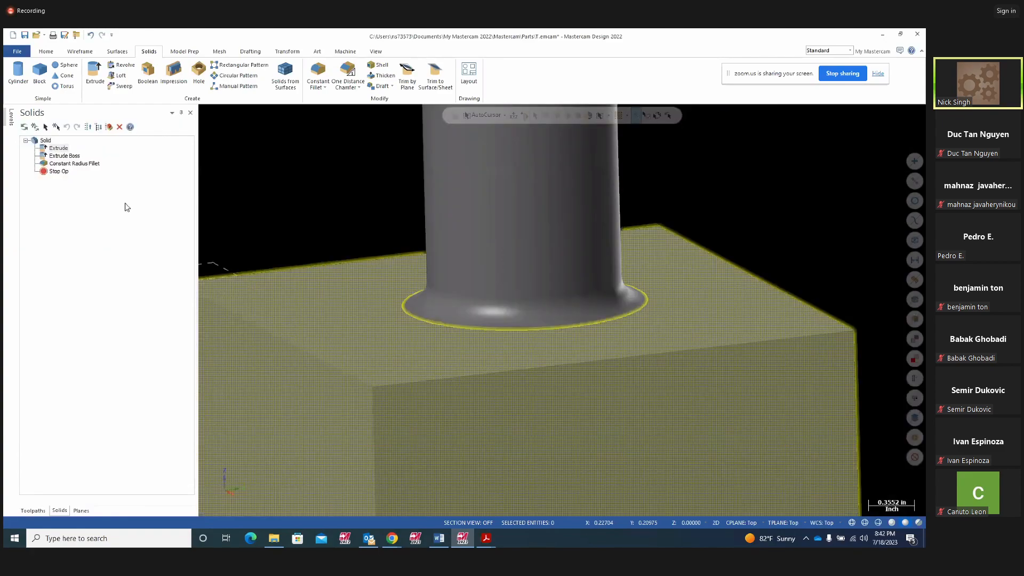
click(43, 141)
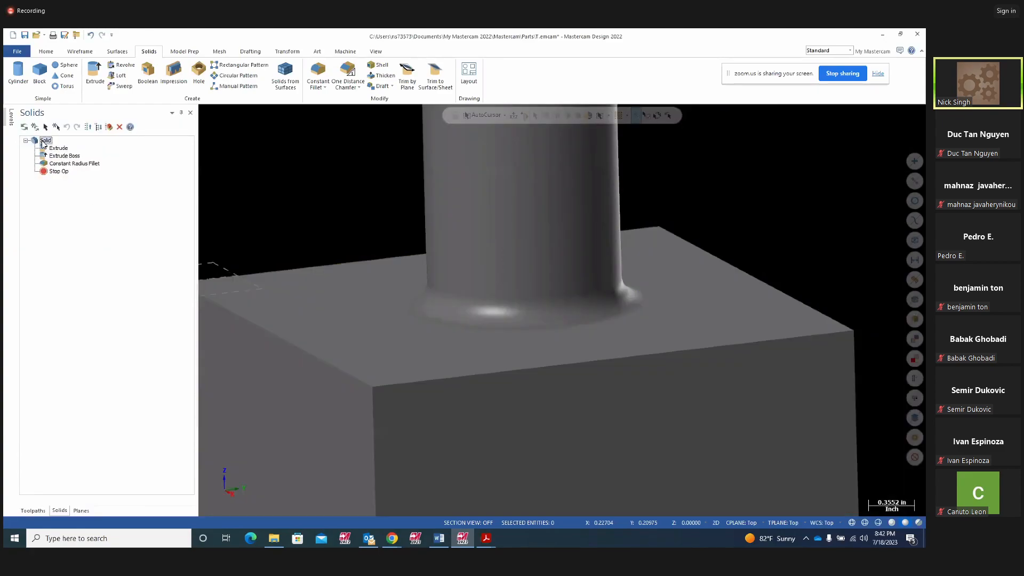
click(60, 156)
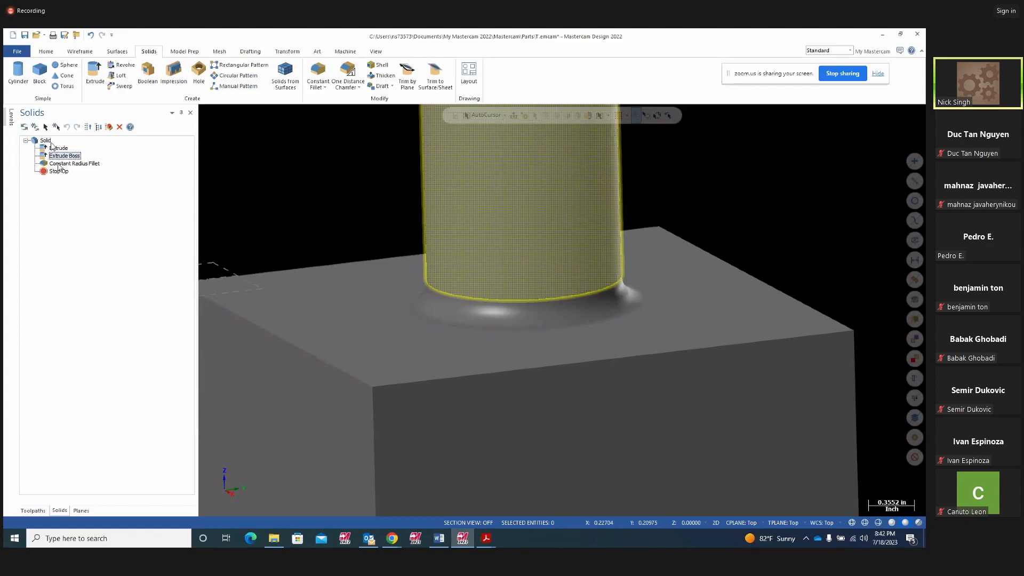
click(51, 142)
click(63, 164)
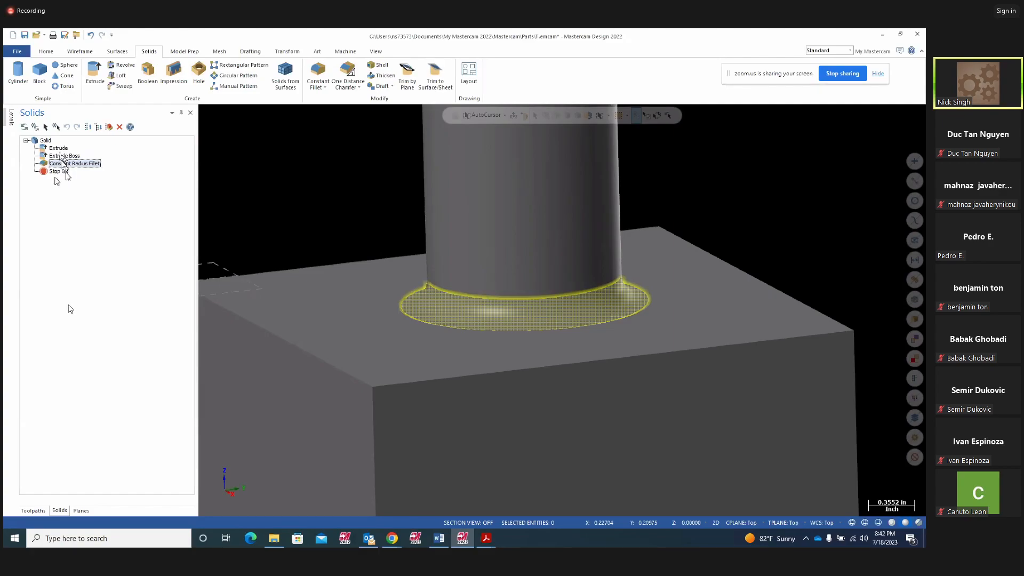
click(46, 140)
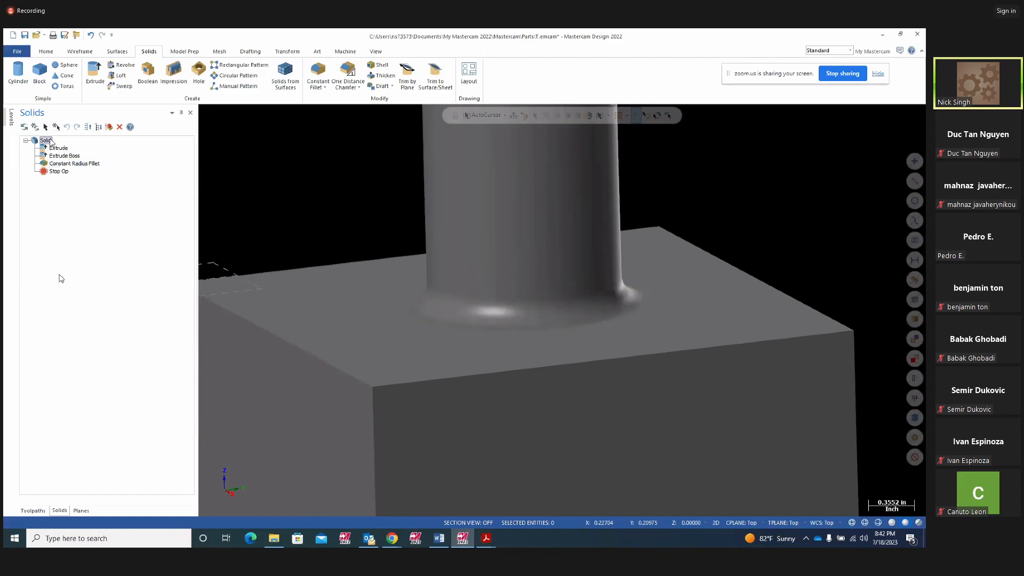
scroll(462, 235, down, 8)
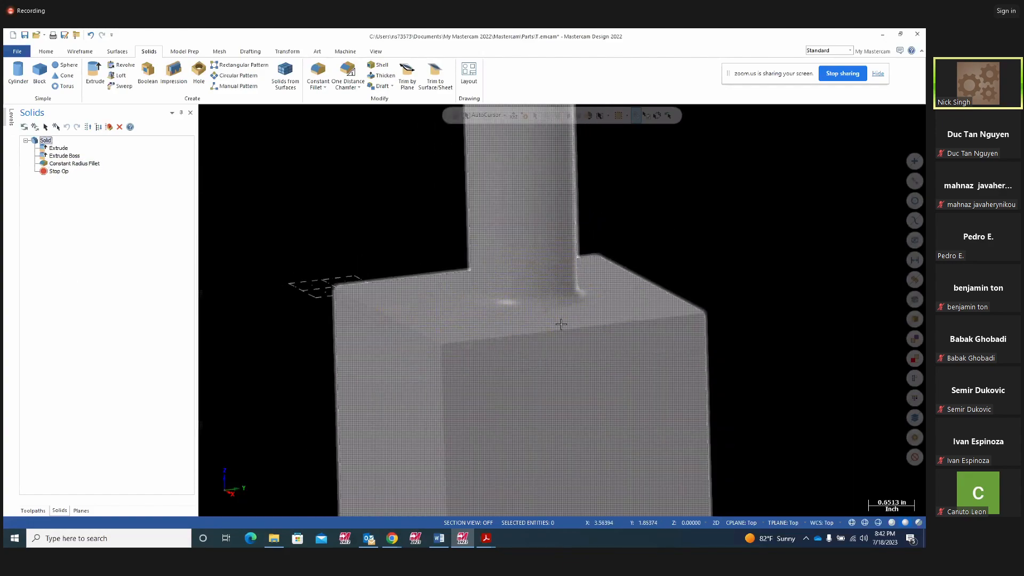
middle_drag(622, 317, 747, 281)
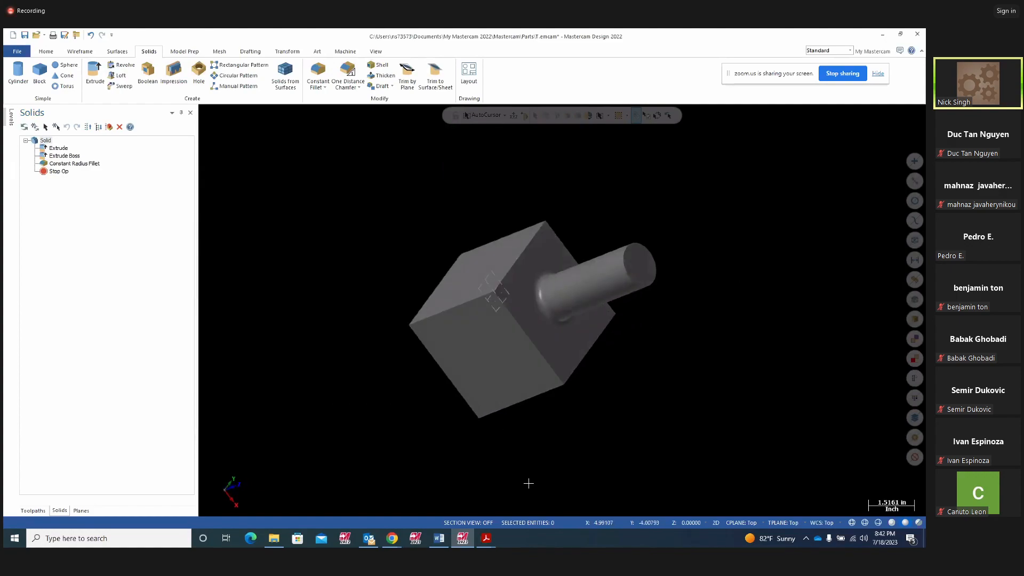
Switch to Project15.pdf in Adobe Acrobat and highlight the part's front profile outline and its 1.000 depth dimension.
click(486, 537)
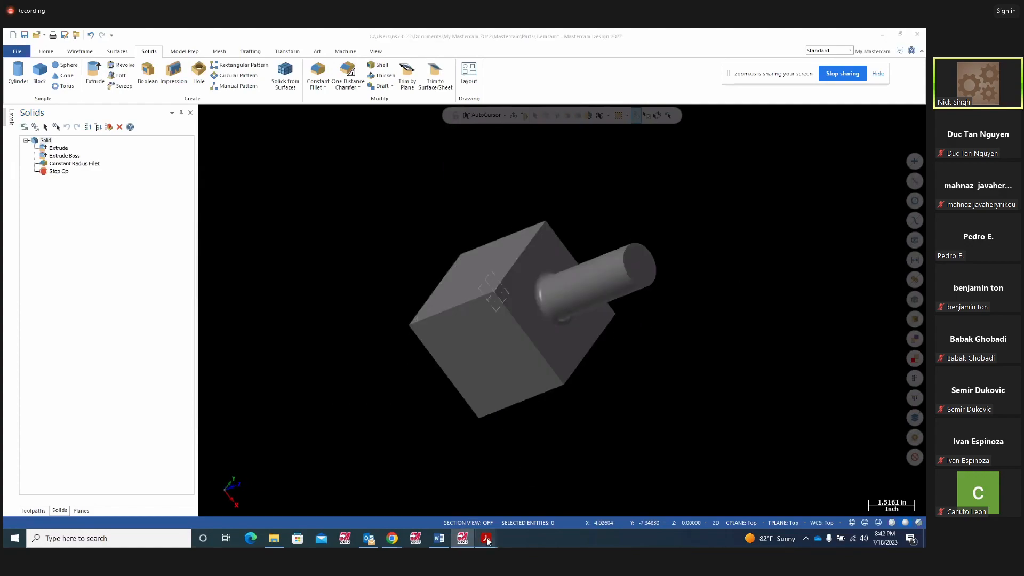
click(526, 504)
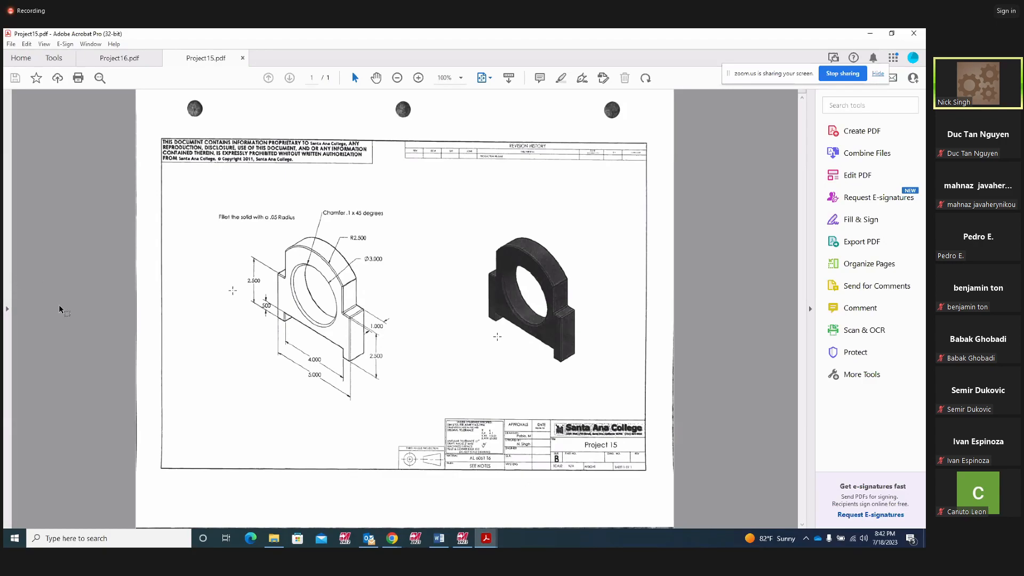
click(561, 80)
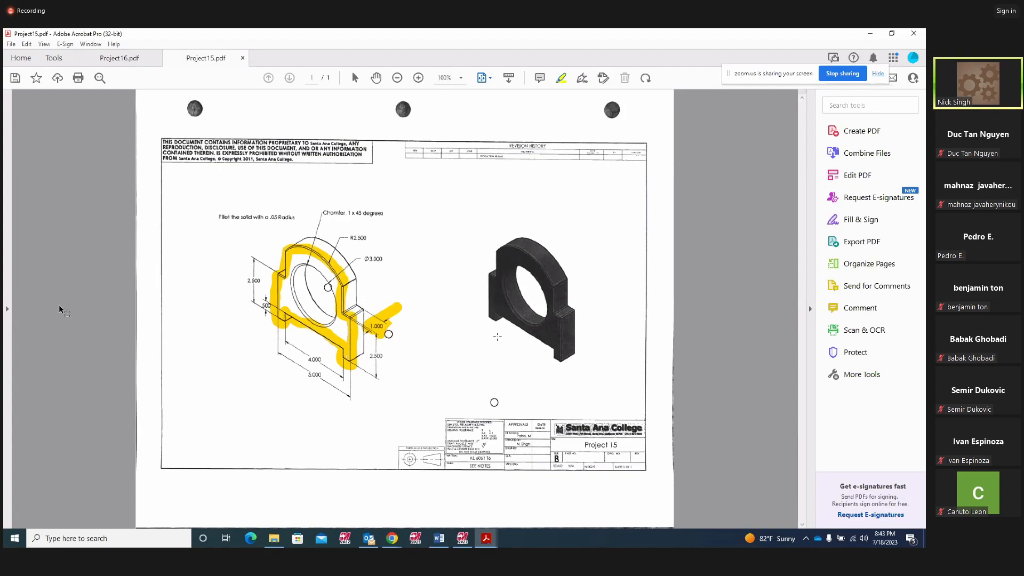
Delete the highlights from the front profile outline and the 1.000 depth dimension.
right_click(337, 291)
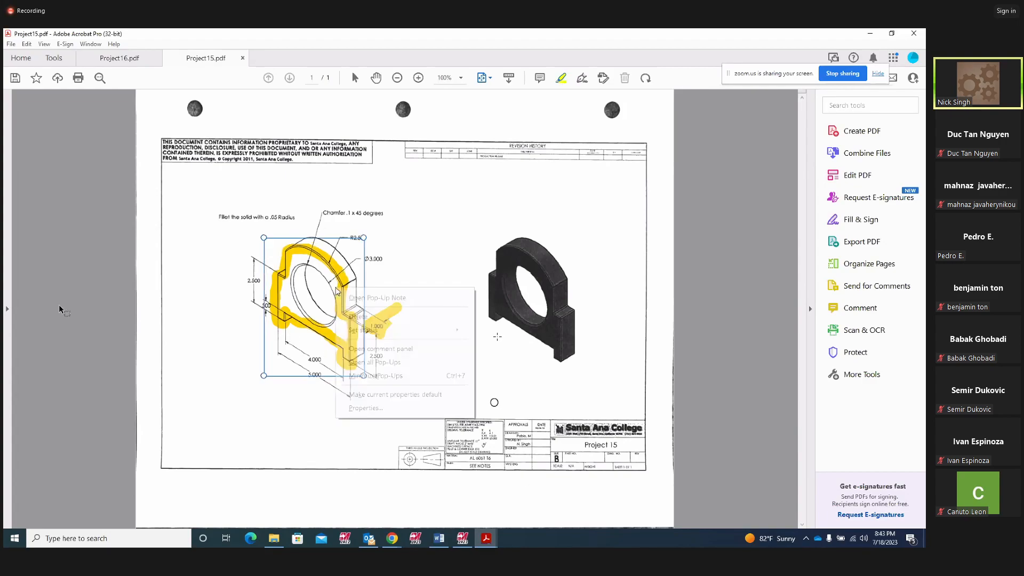
click(355, 317)
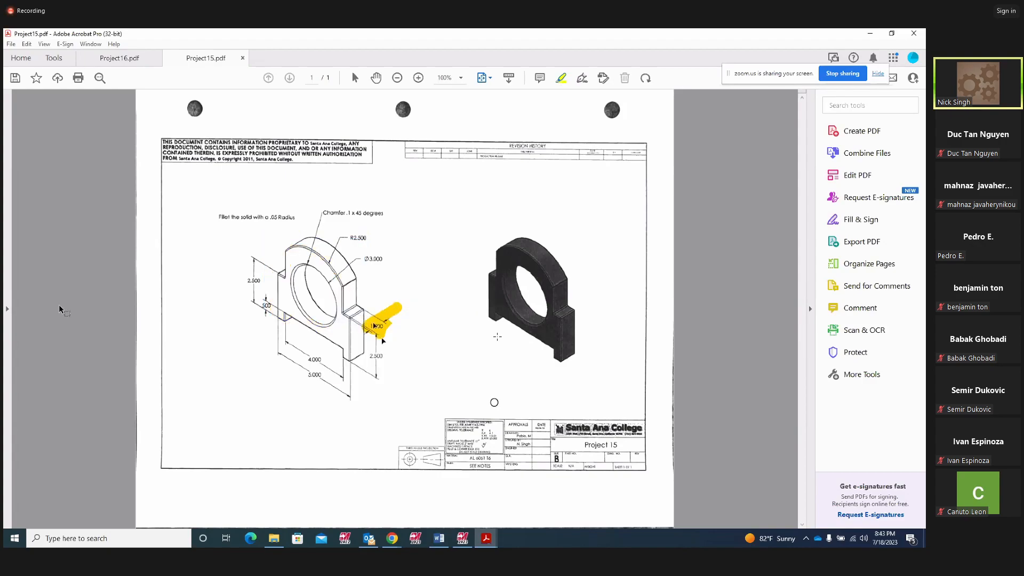
right_click(375, 325)
click(396, 352)
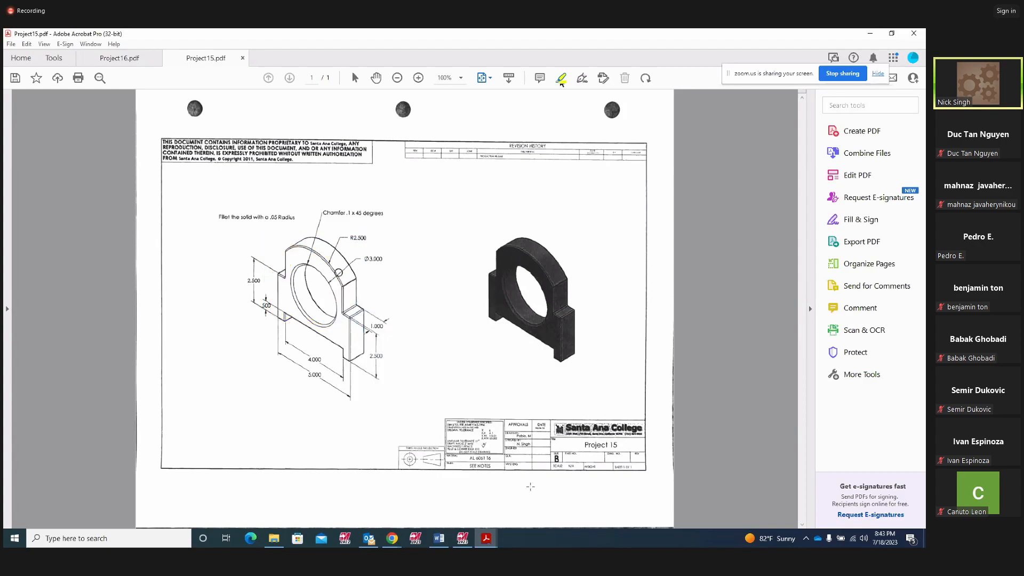
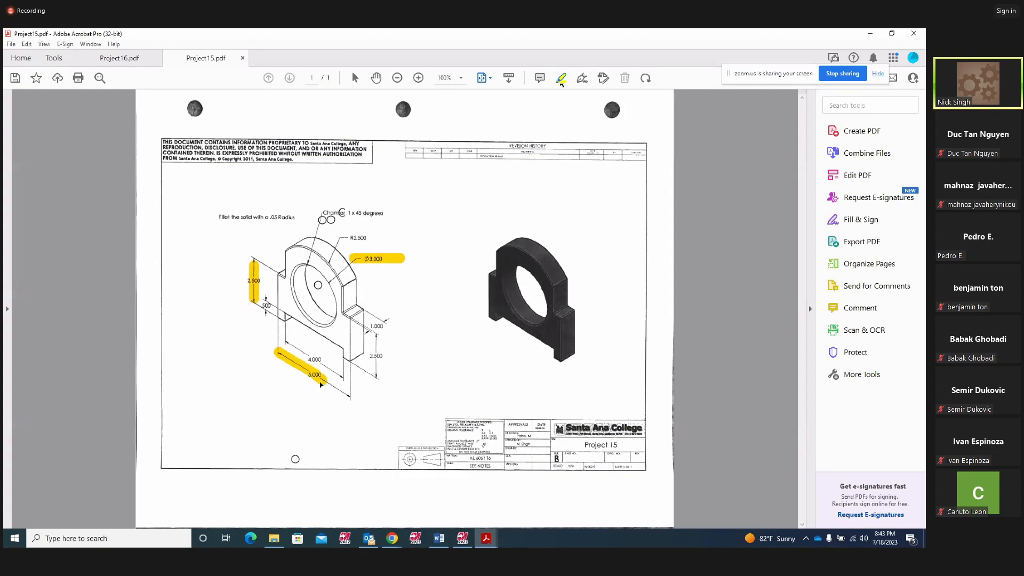
Switch back to Mastercam, start a new part without saving the current one, and display the coordinate axes.
click(463, 538)
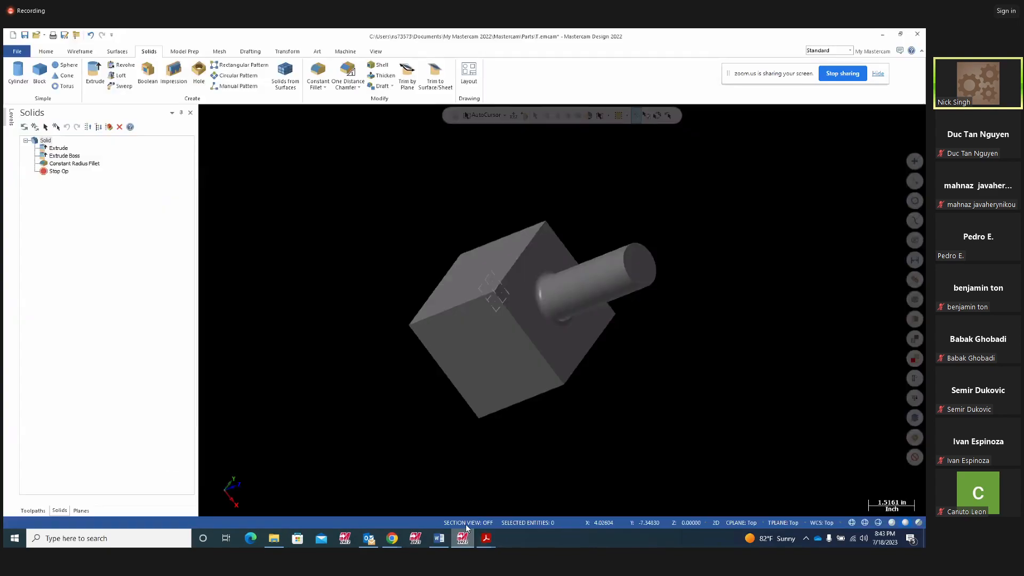
click(19, 52)
click(27, 88)
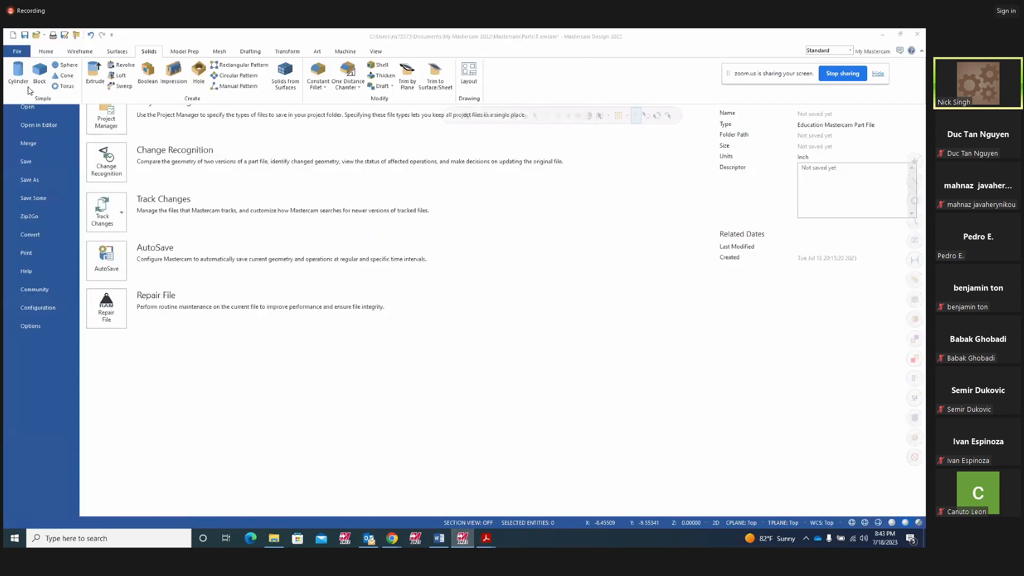
click(492, 302)
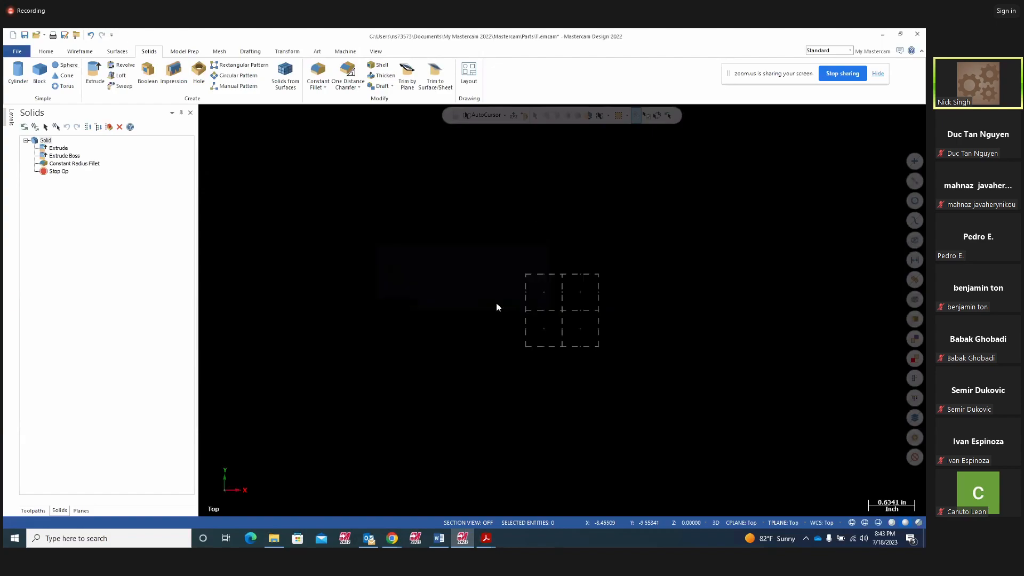
scroll(327, 295, down, 2)
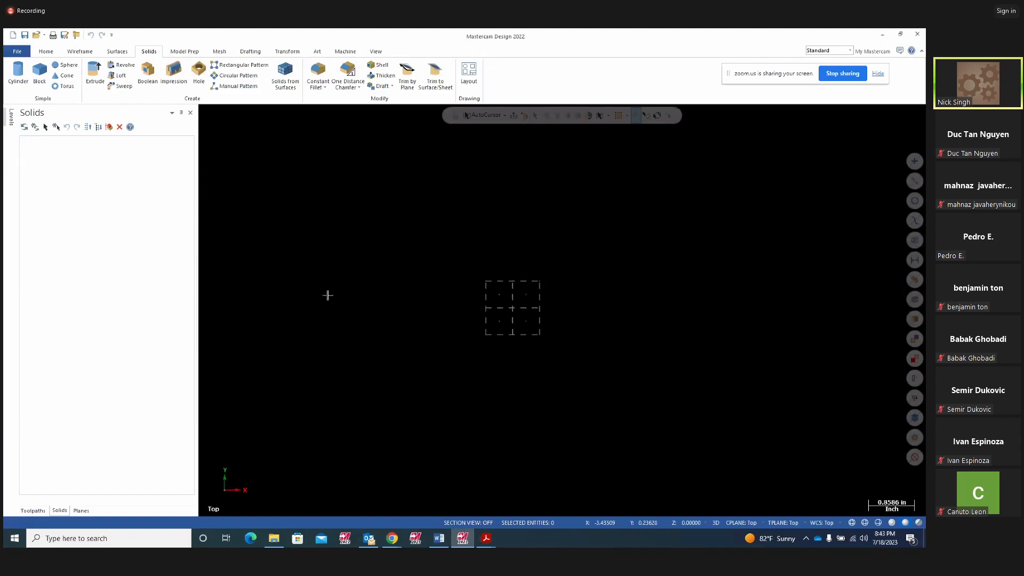
key(F9)
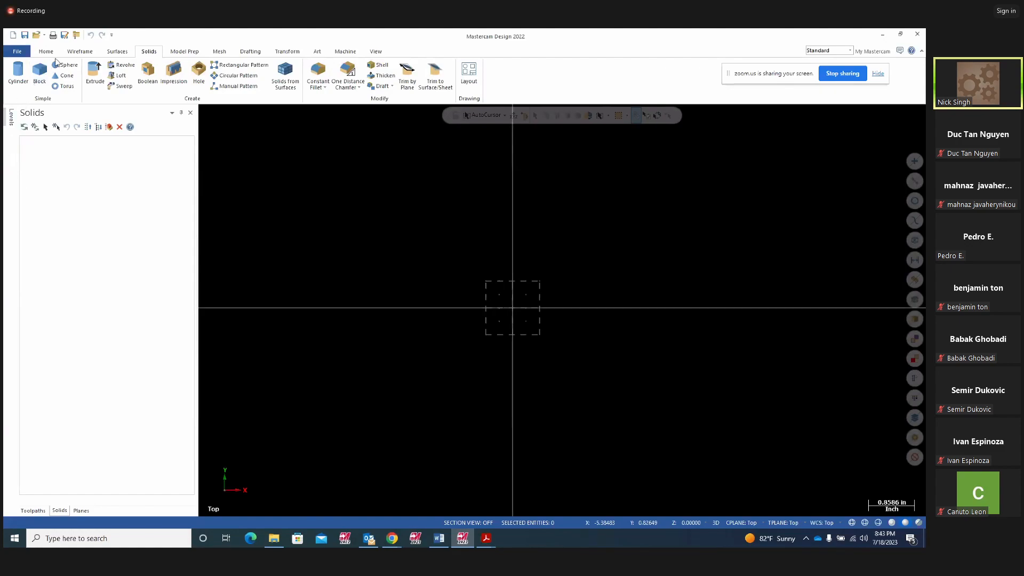
Start a rectangular shape using the base-point method, anchored at the midpoint of its top edge.
click(79, 51)
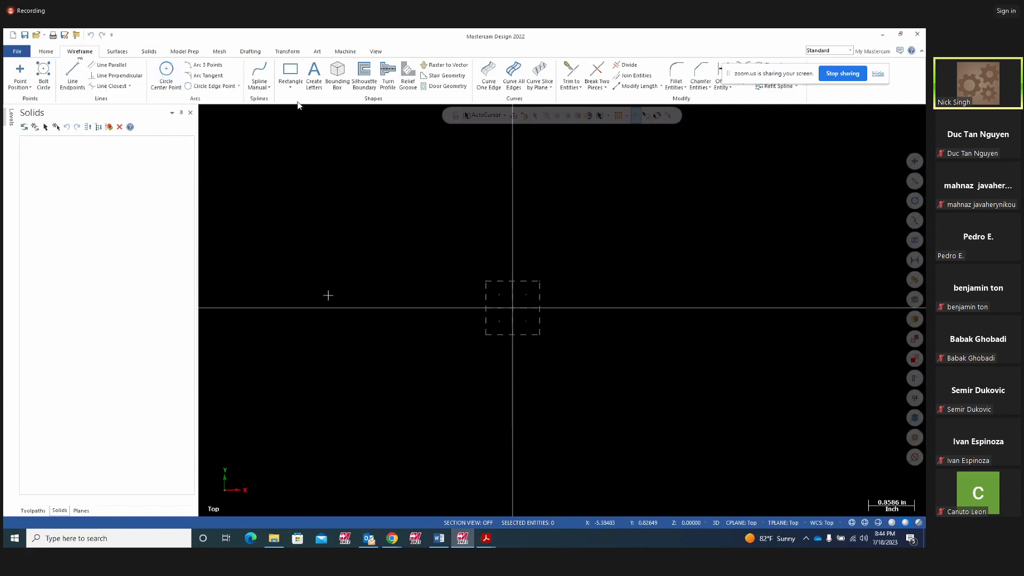
click(291, 87)
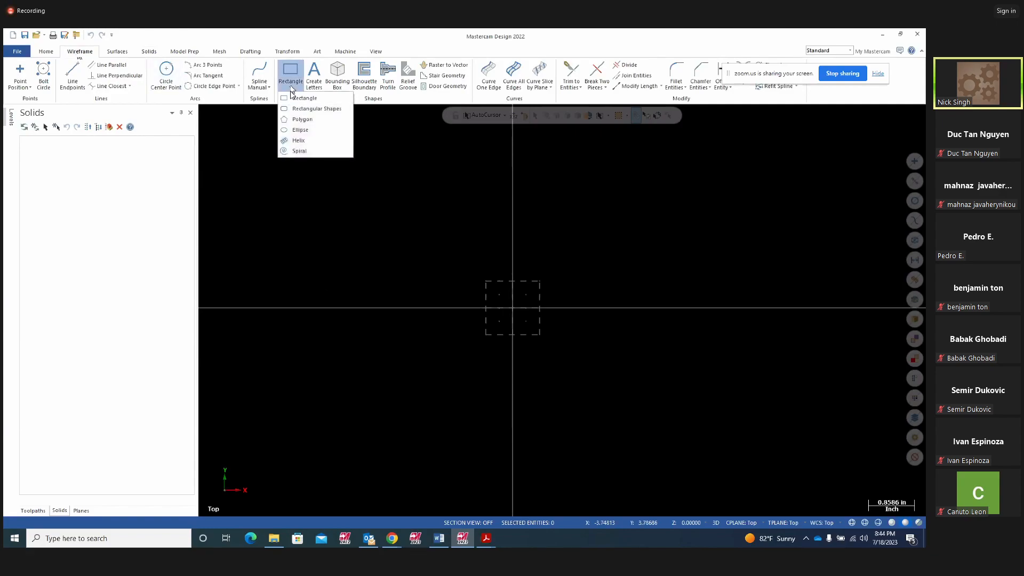
click(317, 108)
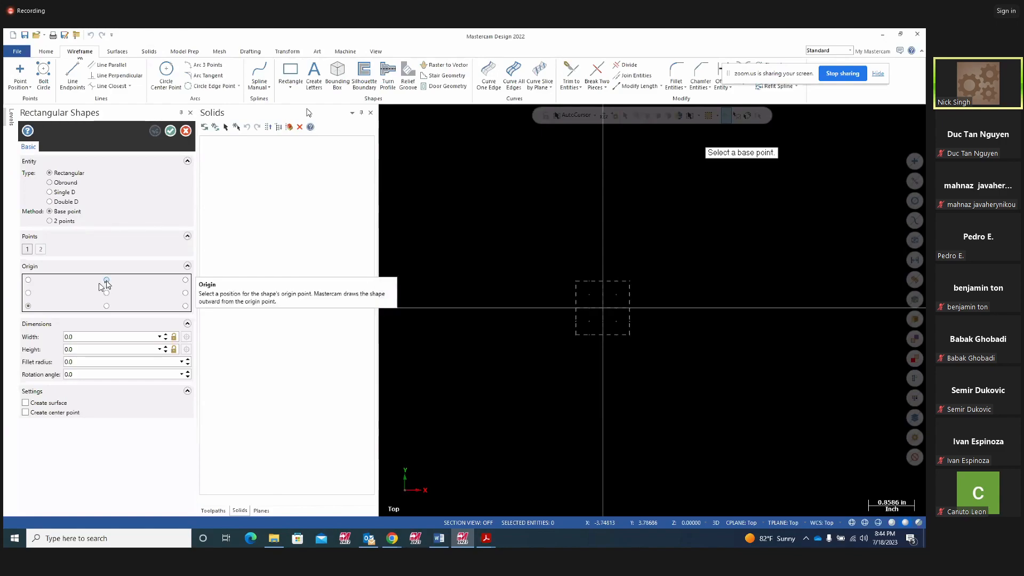
click(107, 281)
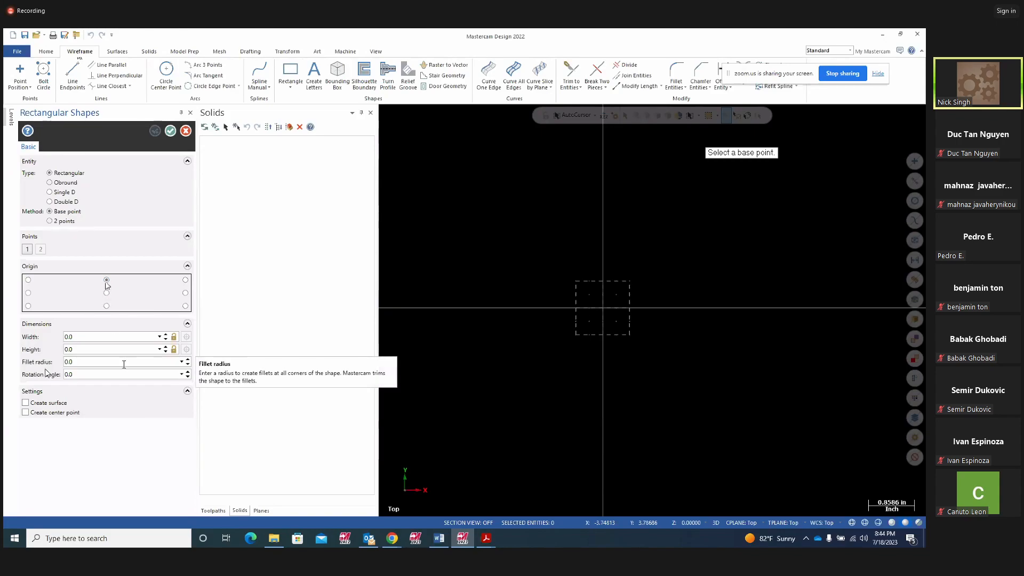
double_click(80, 337)
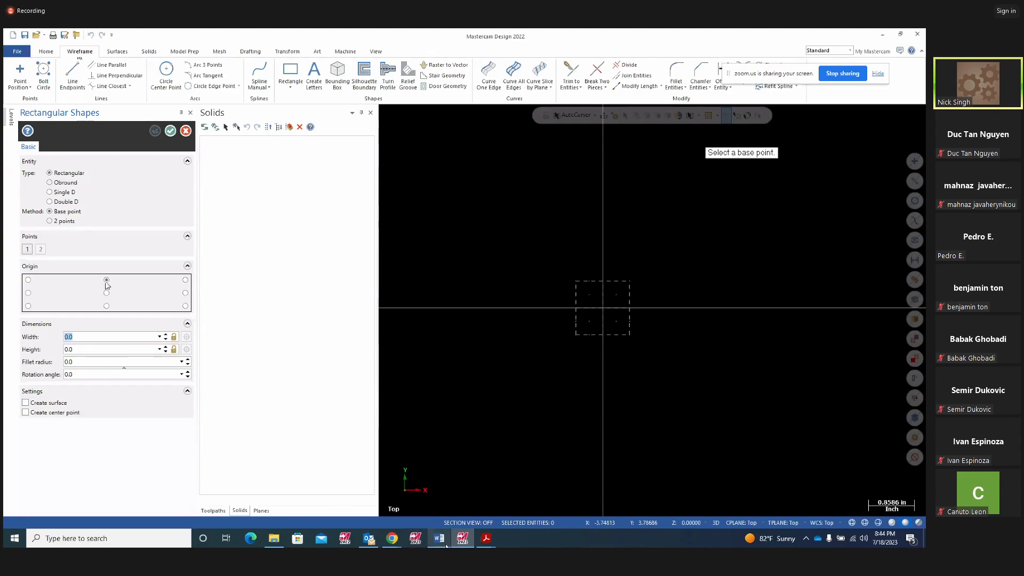
Switch to Project15.pdf in Adobe Acrobat, highlight the 5.000 width and upper 2.500 height dimensions, and return to Mastercam.
click(485, 533)
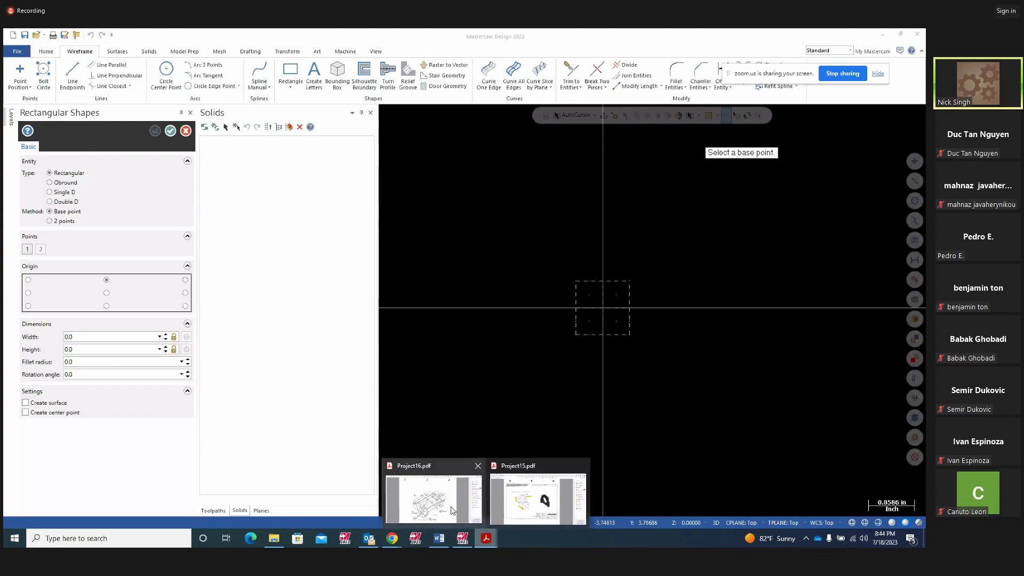
click(517, 500)
mouse_move(312, 396)
mouse_down()
mouse_move(324, 393)
mouse_move(310, 369)
mouse_move(300, 379)
mouse_up()
mouse_move(235, 289)
mouse_down()
mouse_move(258, 277)
mouse_move(255, 298)
mouse_up()
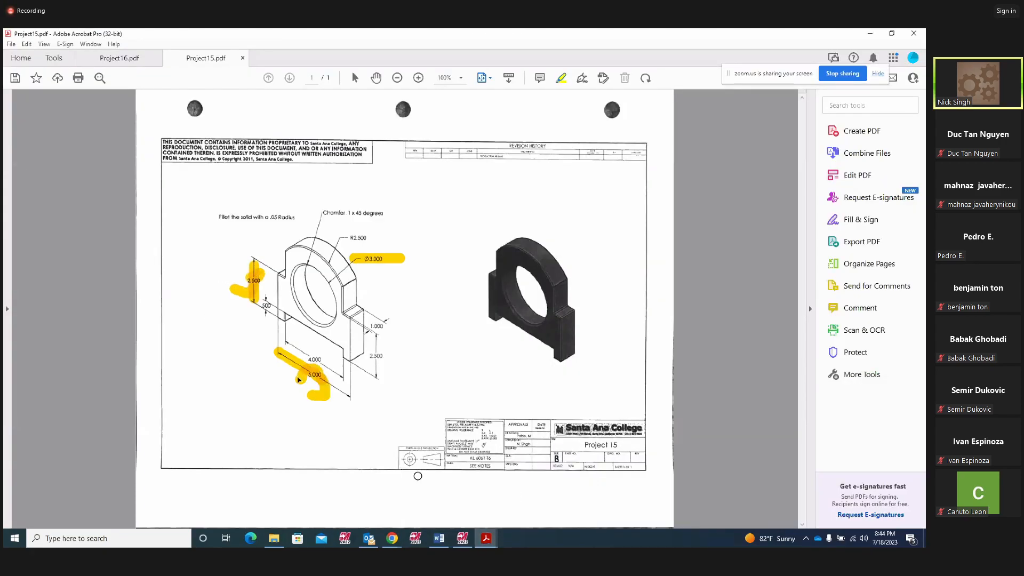
click(462, 538)
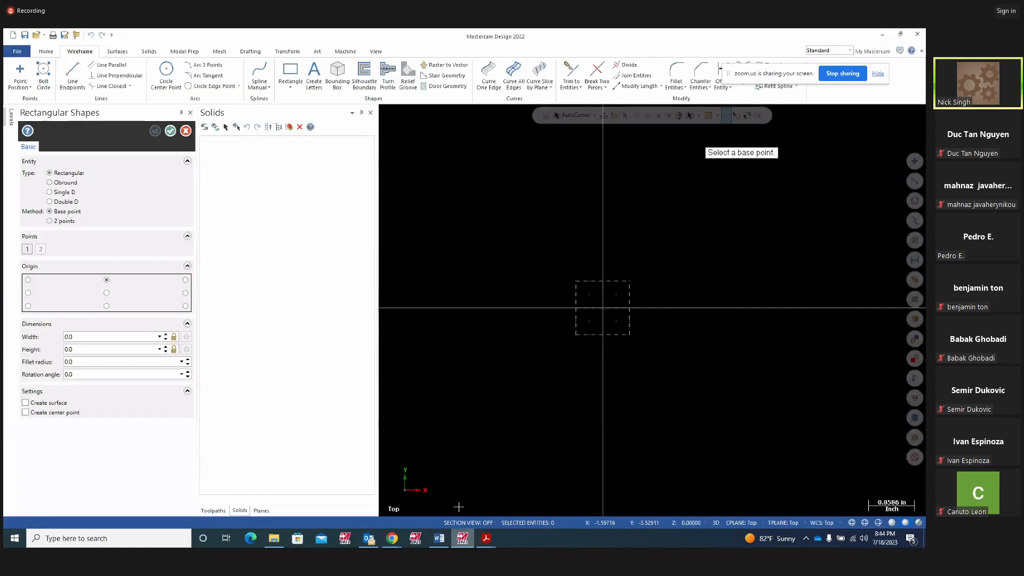
Create the rectangle 5.0 wide and 2.5 high, with its top-edge midpoint at the origin.
double_click(76, 341)
text(5)
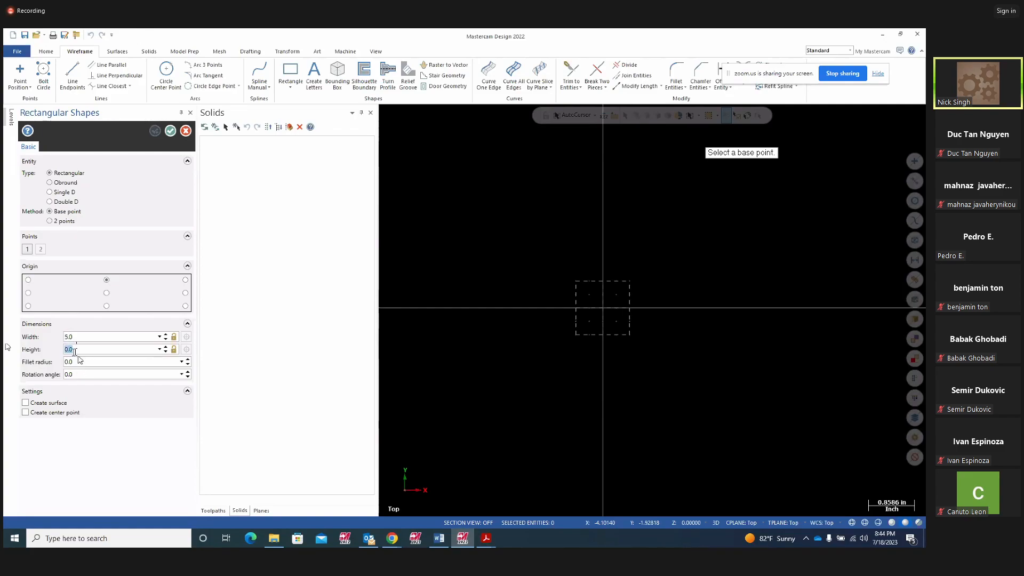
text(2.5)
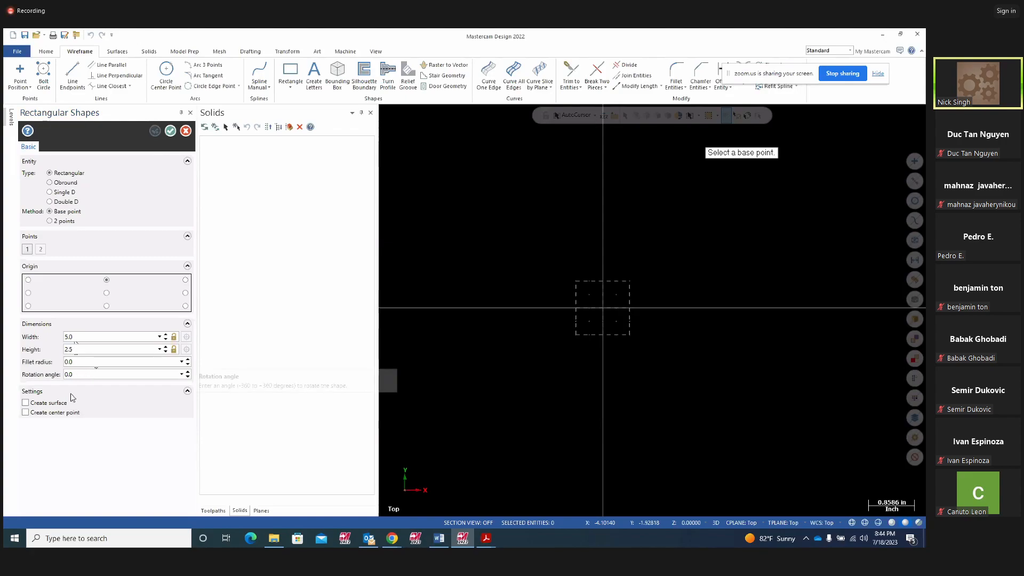
click(608, 319)
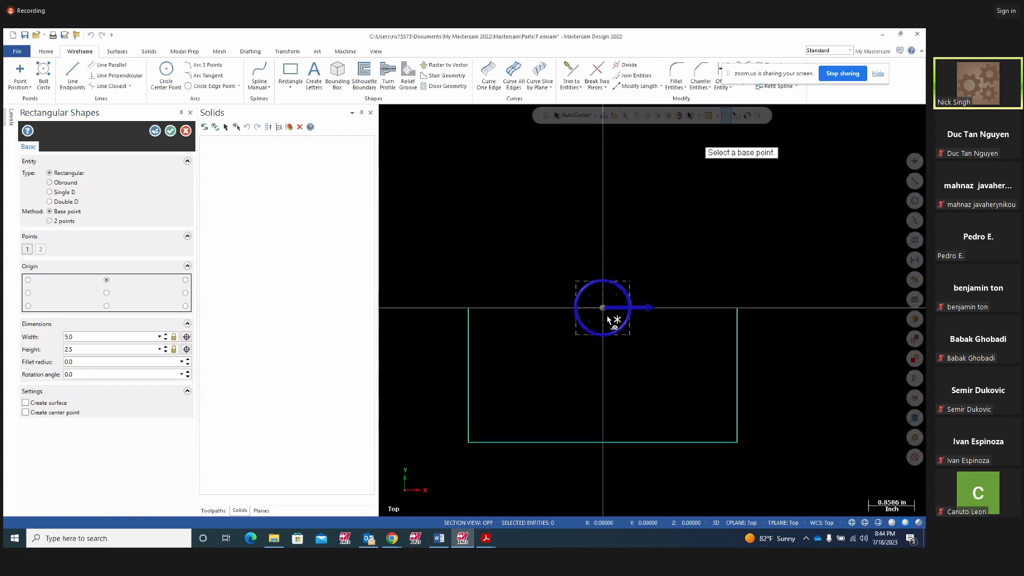
click(155, 131)
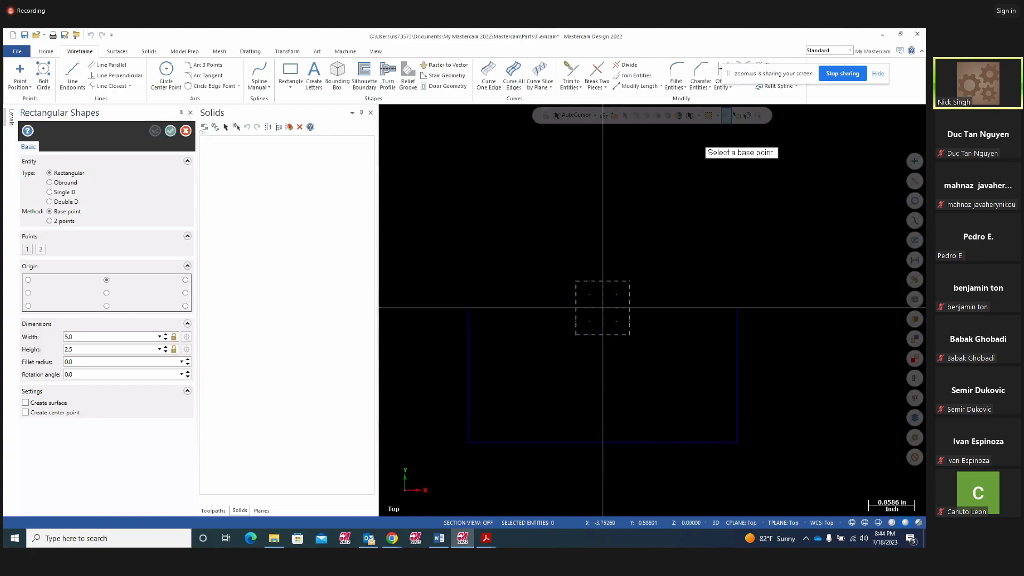
click(171, 130)
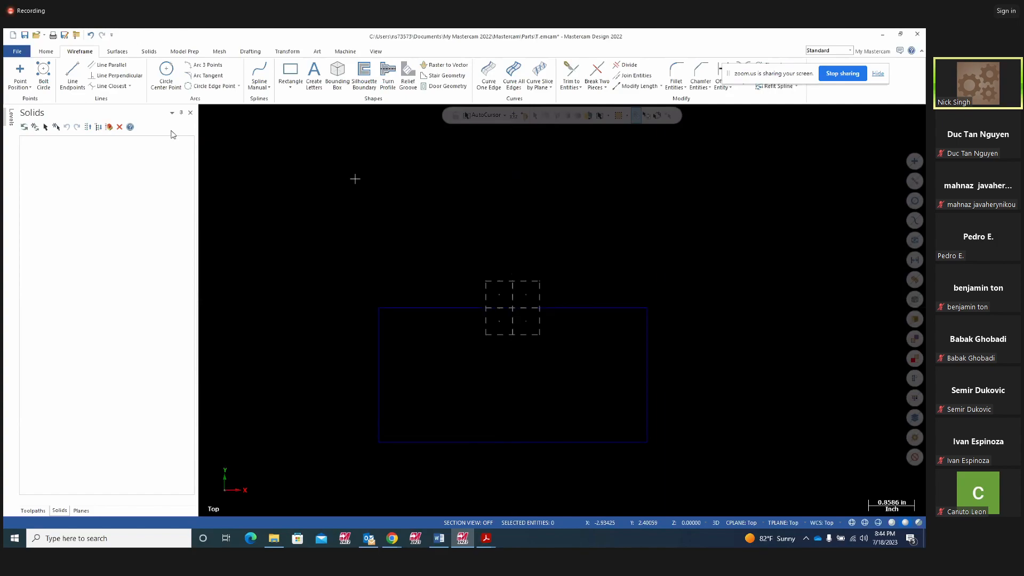
Recolor all four lines of the rectangle bright green.
drag(340, 251, 668, 447)
right_click(779, 181)
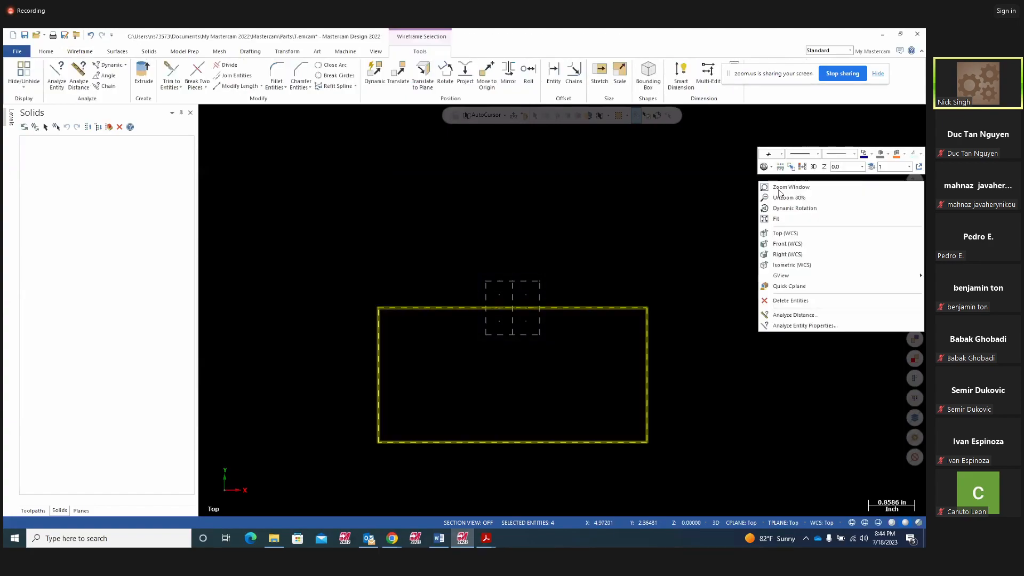
click(871, 154)
click(841, 176)
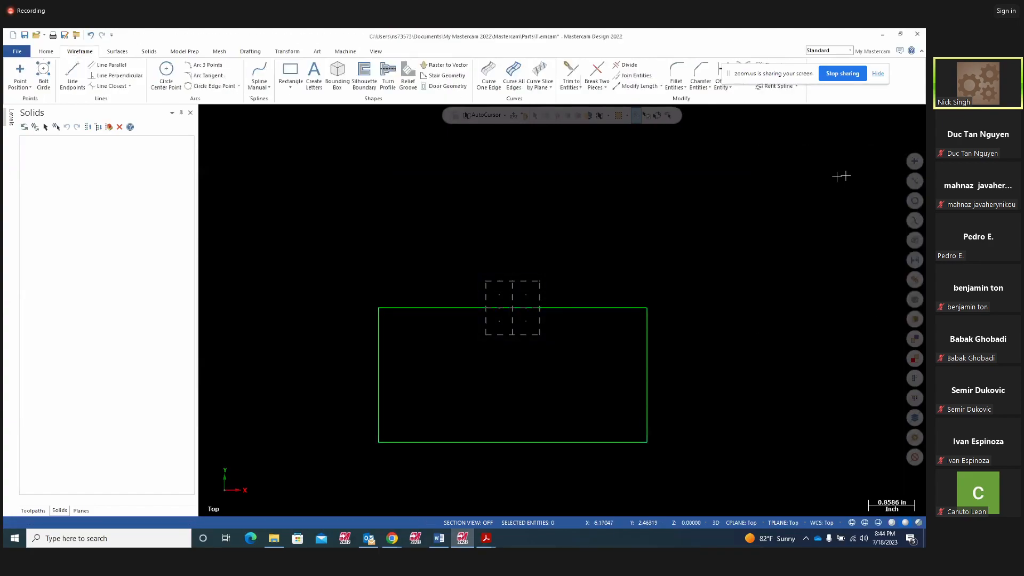
Set the default wireframe color for new geometry to bright green.
right_click(835, 174)
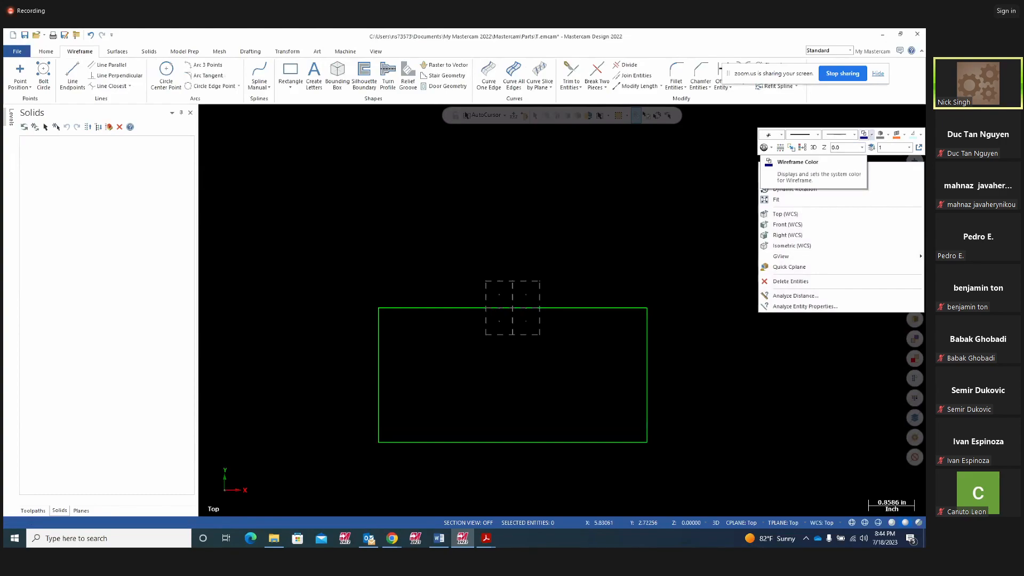
click(872, 135)
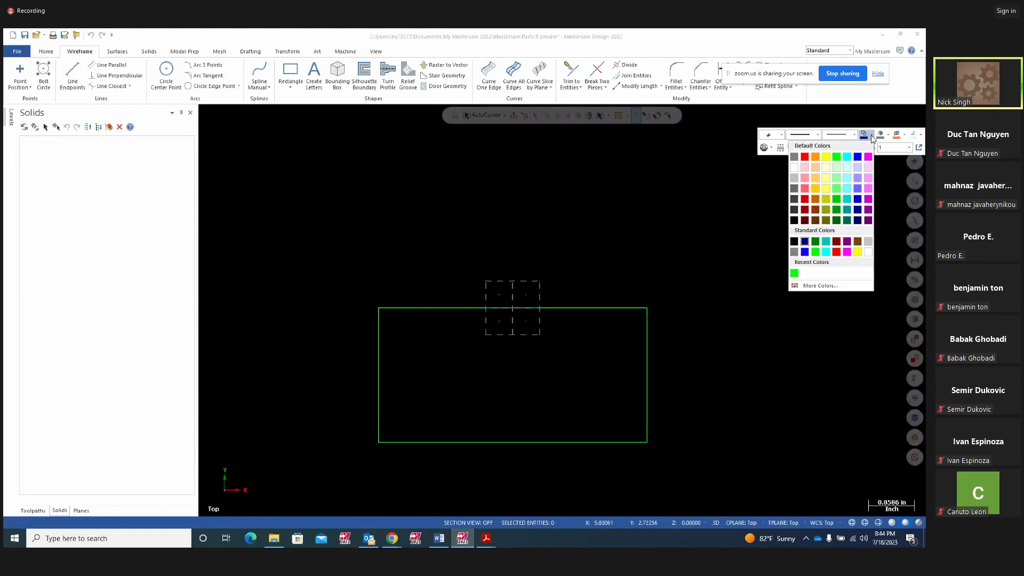
click(836, 158)
Draw a center-point circle about 3.04 in diameter, centered on the origin at the rectangle's top edge.
scroll(771, 195, down, 1)
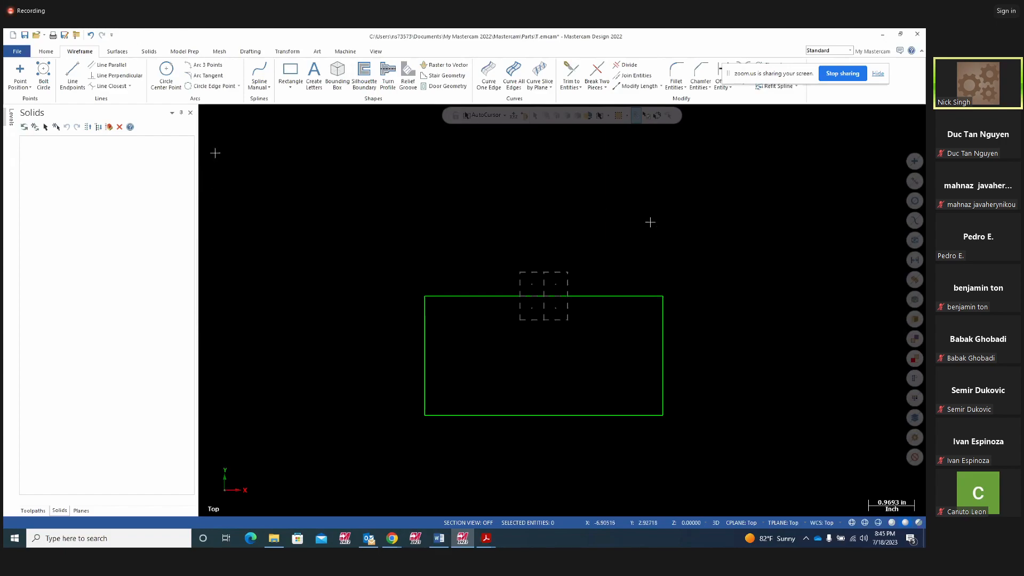
click(167, 71)
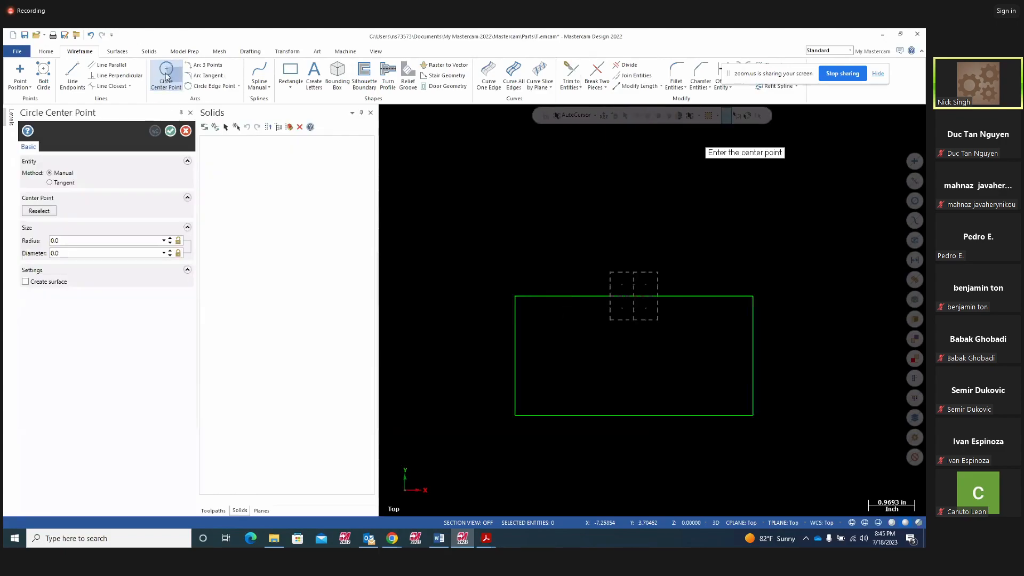
click(638, 301)
click(700, 325)
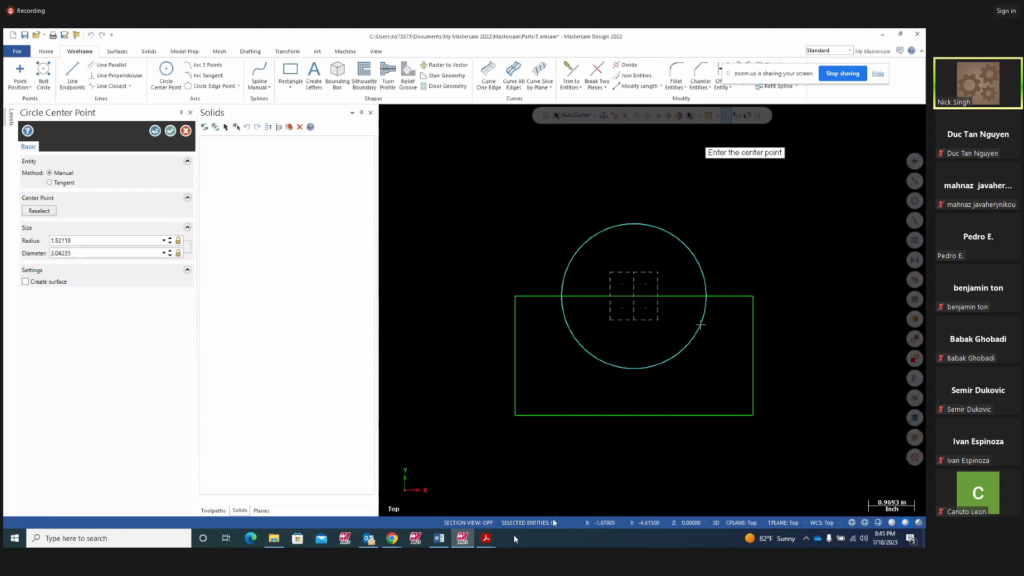
Switch to Project15.pdf in Adobe Acrobat, highlight the R2.500 dimension, and return to Mastercam.
mouse_move(485, 541)
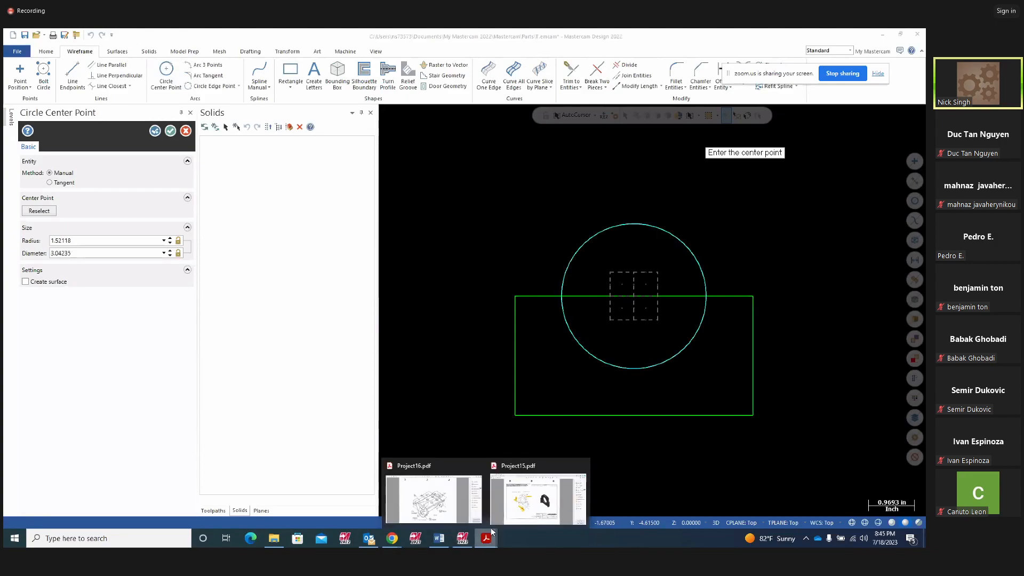
click(521, 502)
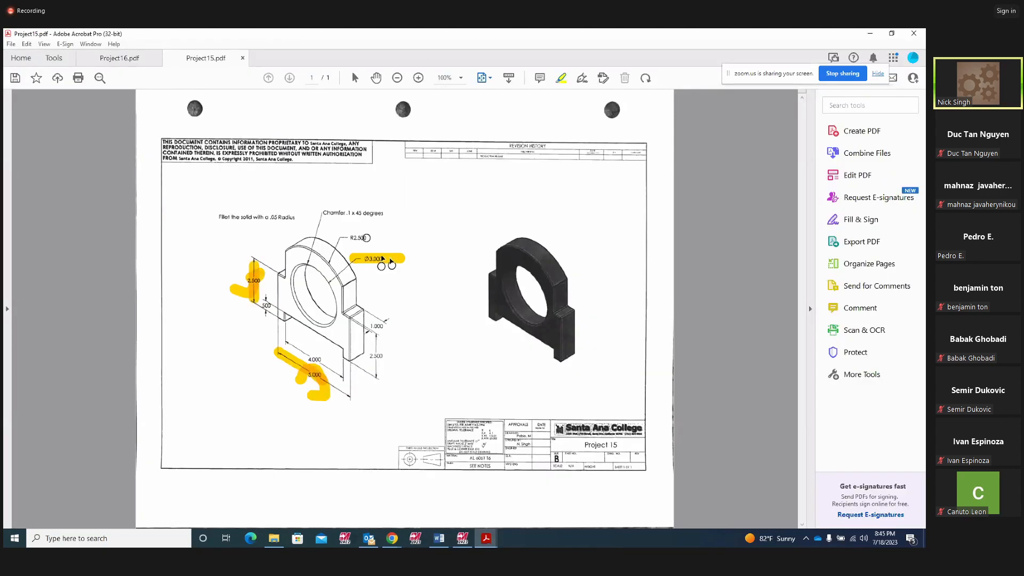
drag(376, 232, 353, 241)
click(462, 538)
Set the circle's diameter to 3.0 and create it.
double_click(77, 254)
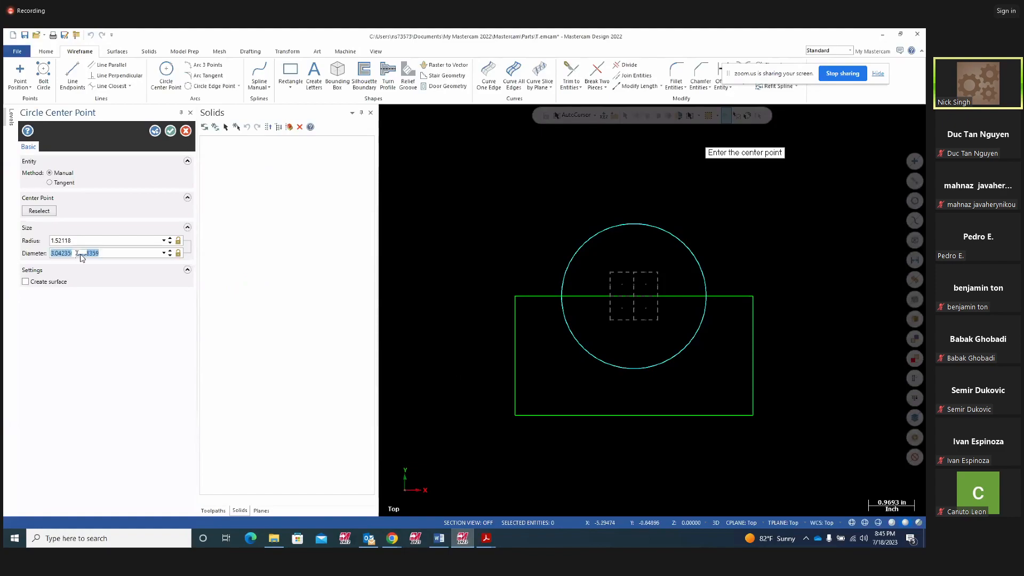
text(3.0)
key(Return)
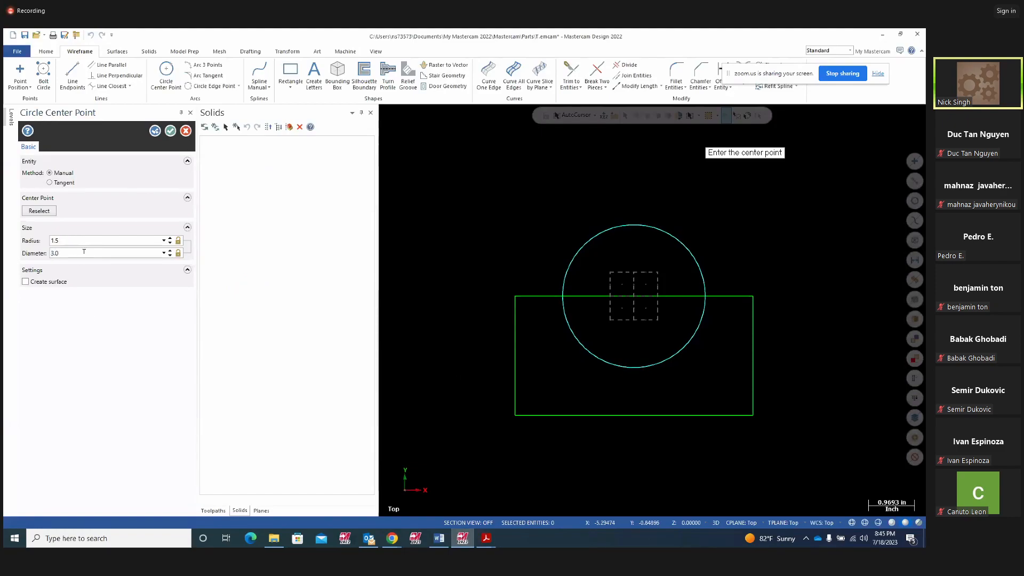
click(154, 132)
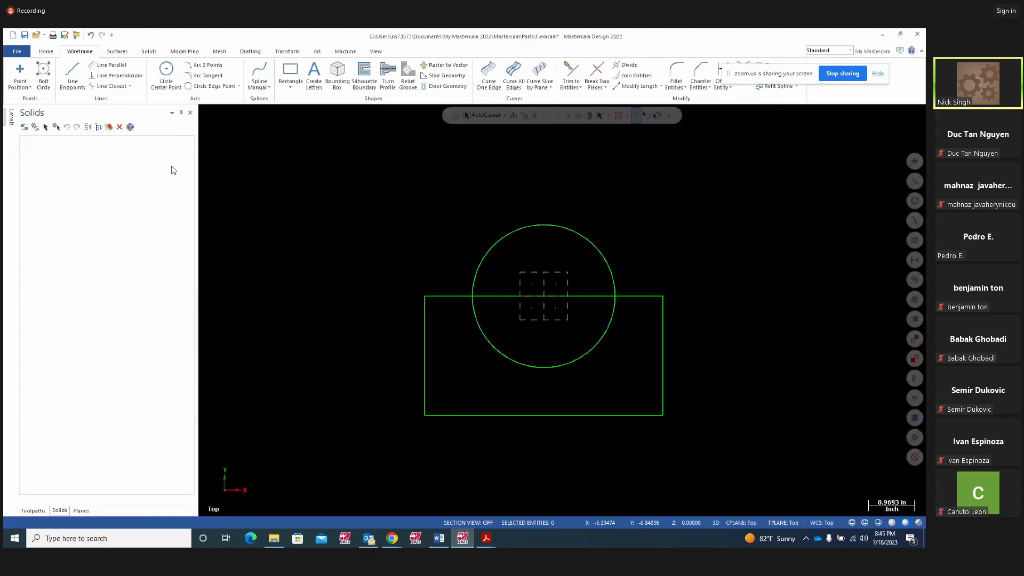
In 2D construction mode, draw an origin-centered polar arc above the circle, radius about 2.2, start angle about 163° and end angle about 10°.
click(240, 86)
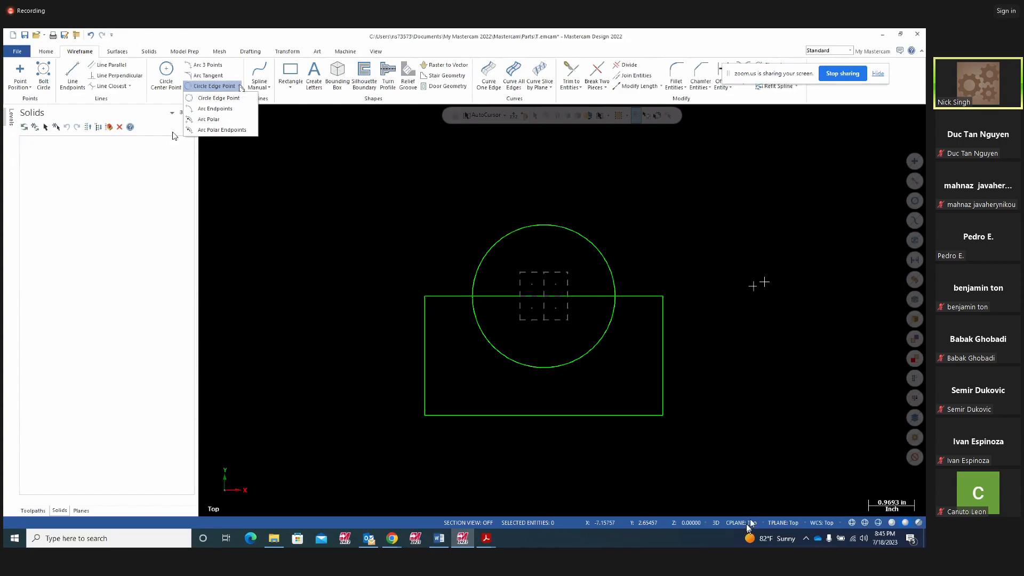
click(716, 523)
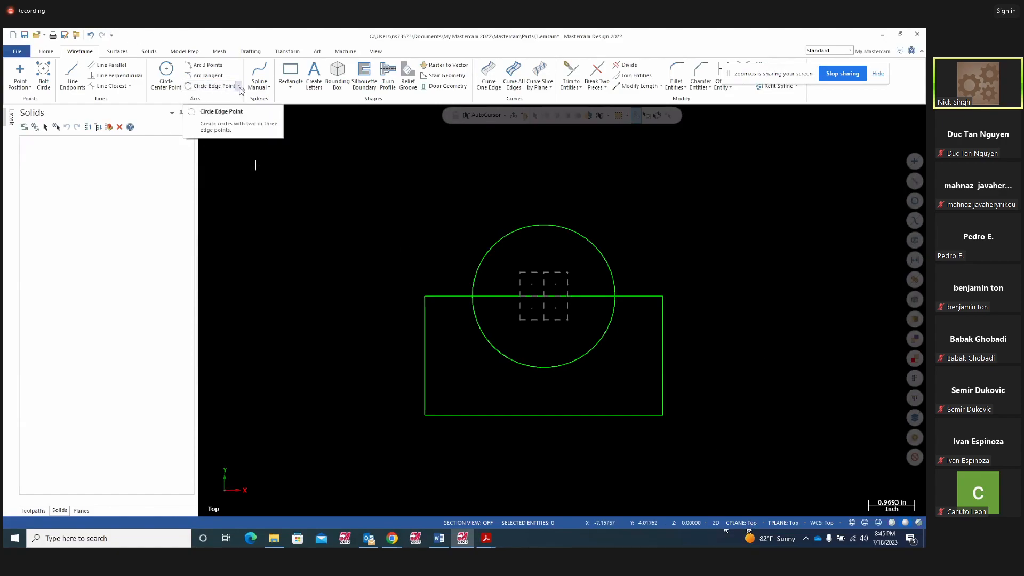
click(238, 86)
click(224, 120)
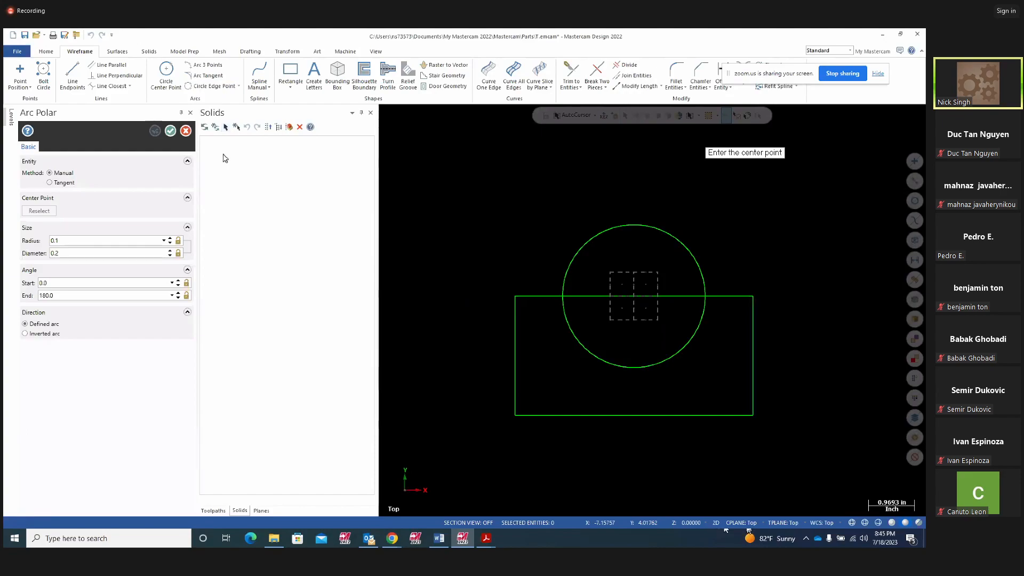
click(634, 296)
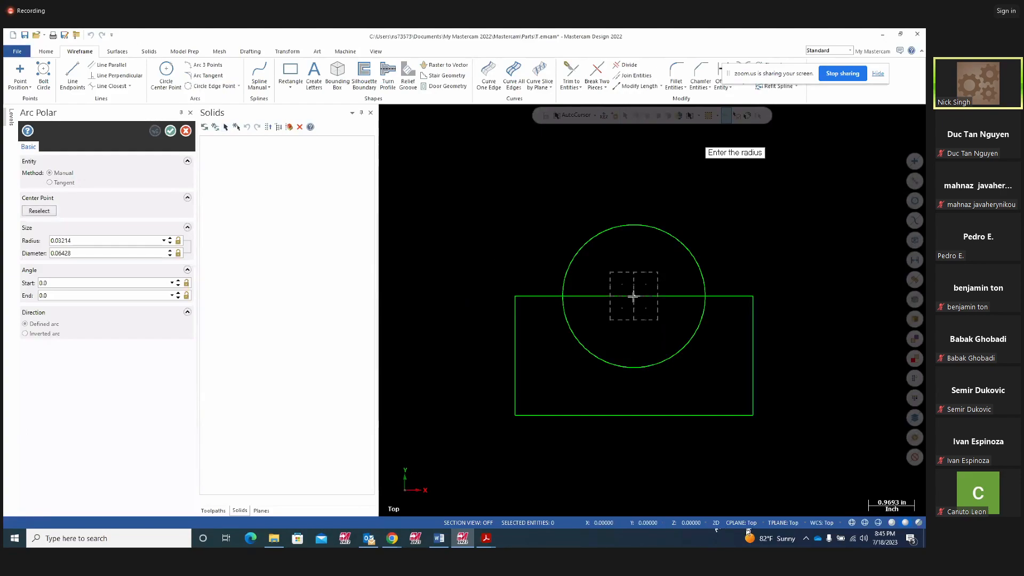
click(530, 274)
click(535, 265)
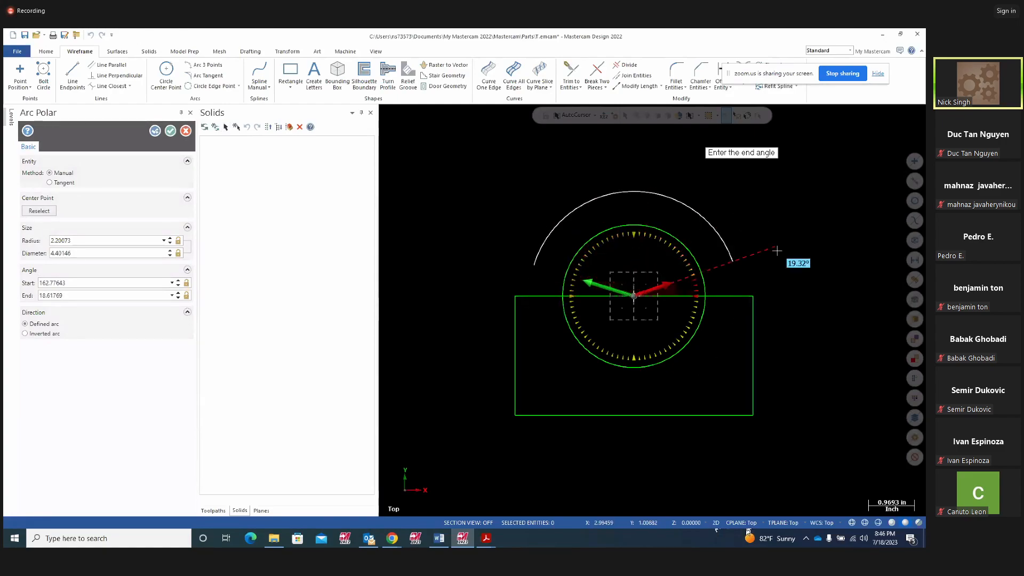
click(789, 270)
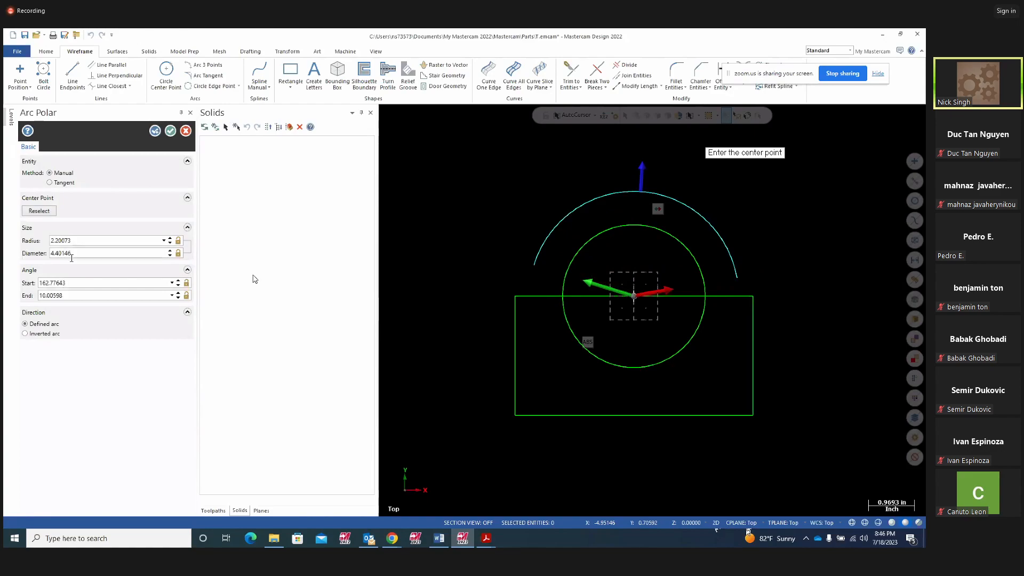
Set the polar arc's radius to 2.5 and create it.
click(84, 242)
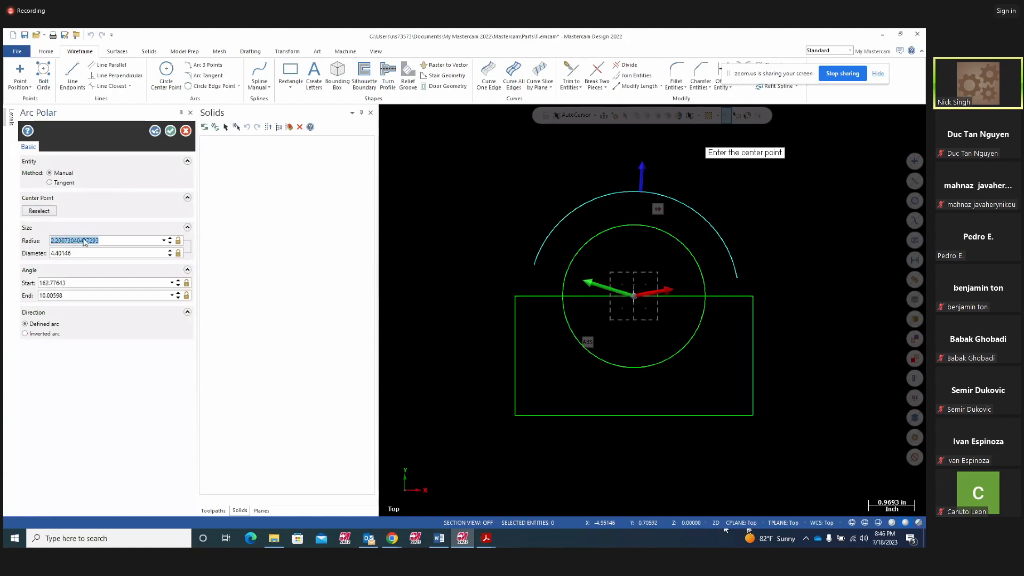
text(2.5)
key(Return)
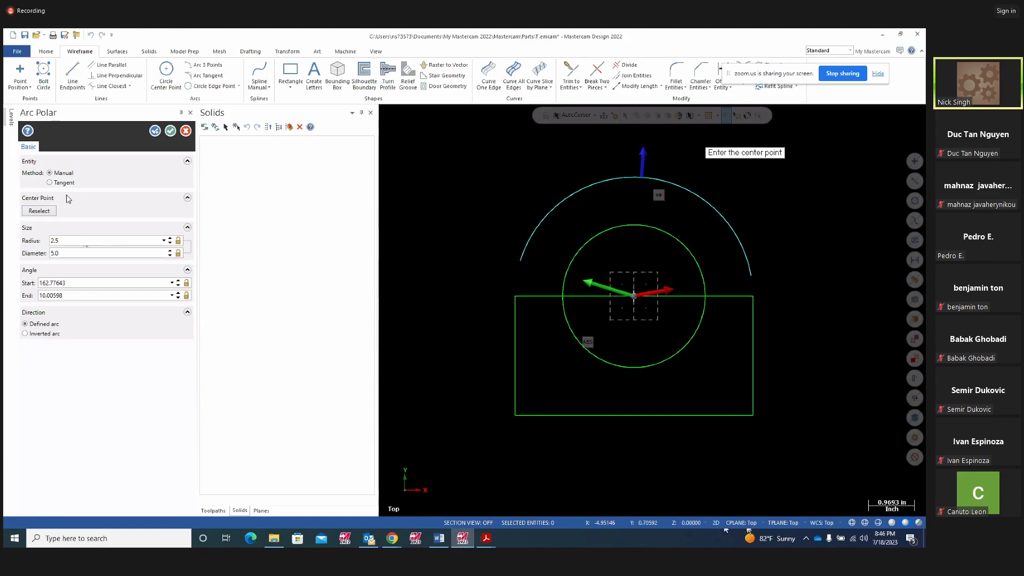
click(155, 131)
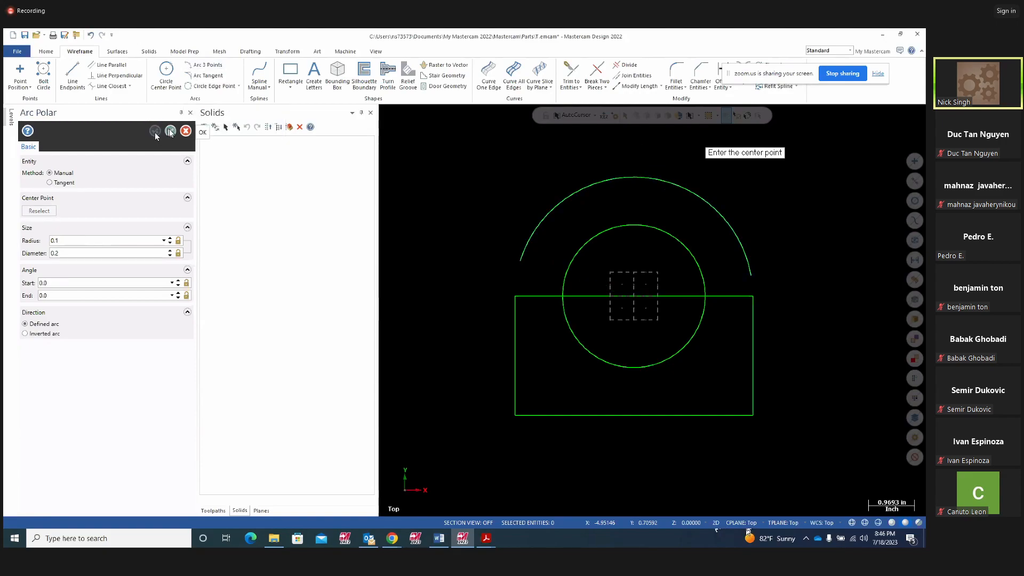
click(170, 131)
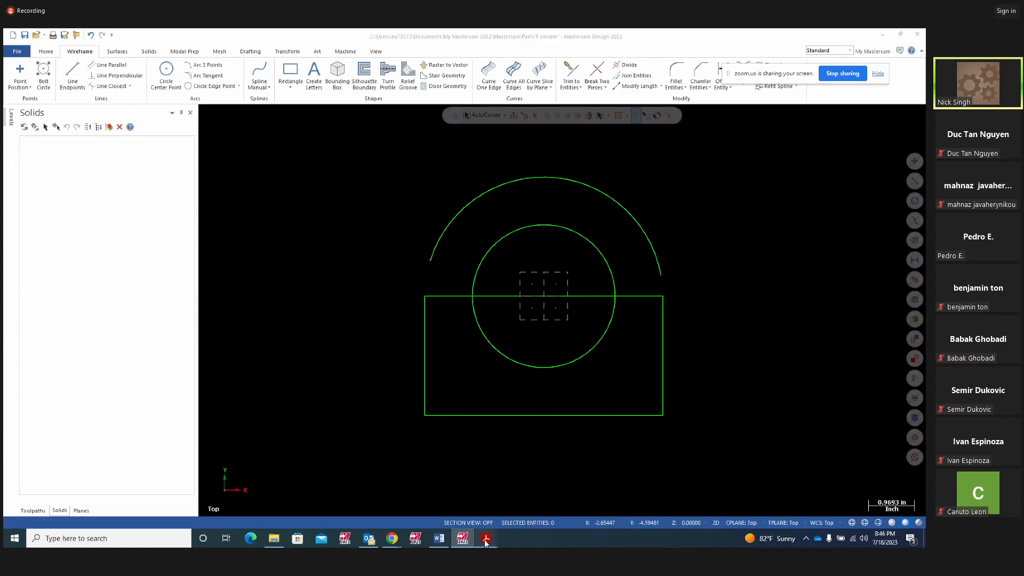
Switch to Project15.pdf in Adobe Acrobat, highlight the .500 dimension and the undersides of both feet, and return to Mastercam.
mouse_move(485, 541)
click(523, 502)
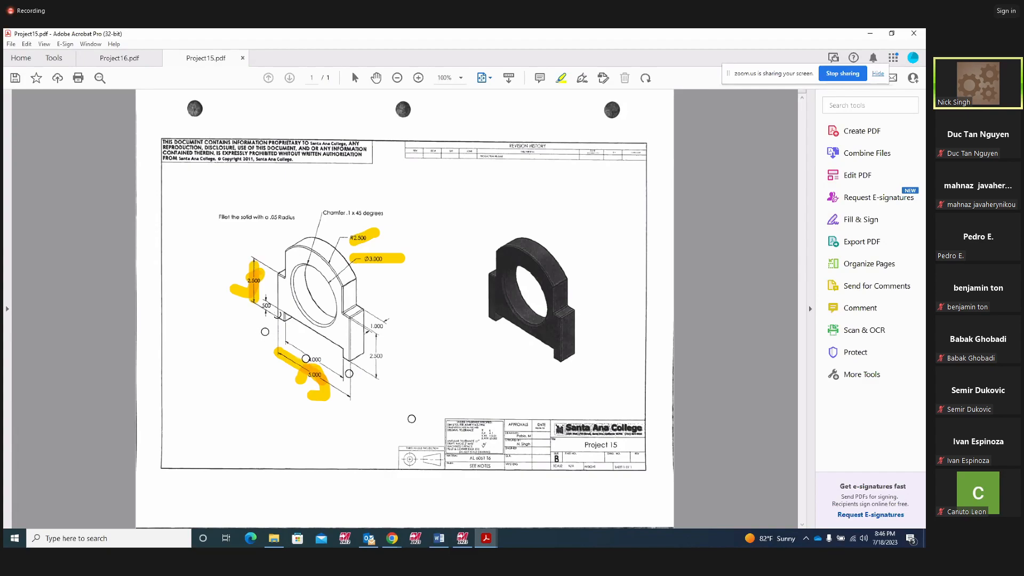
drag(270, 310, 266, 305)
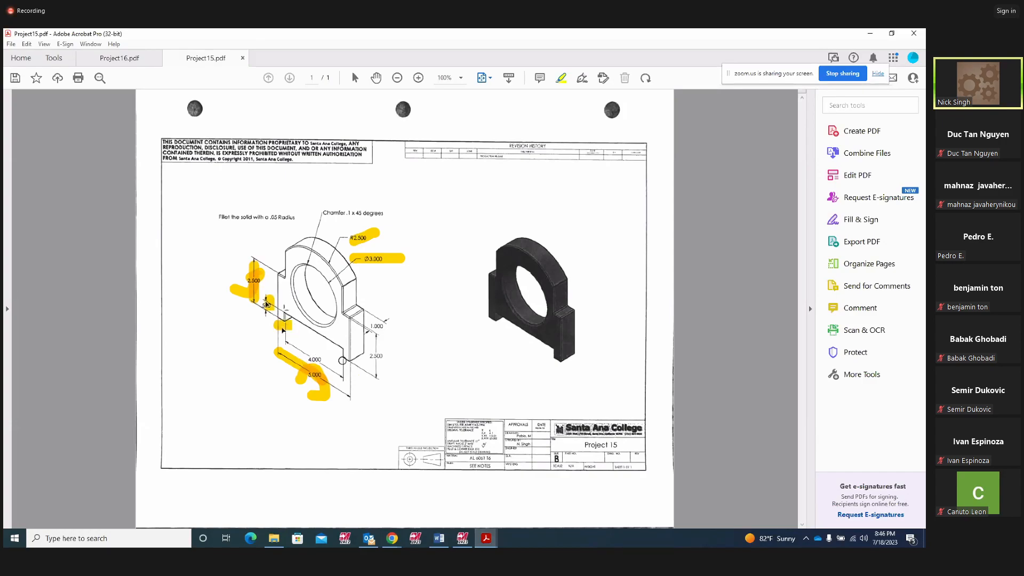
click(463, 538)
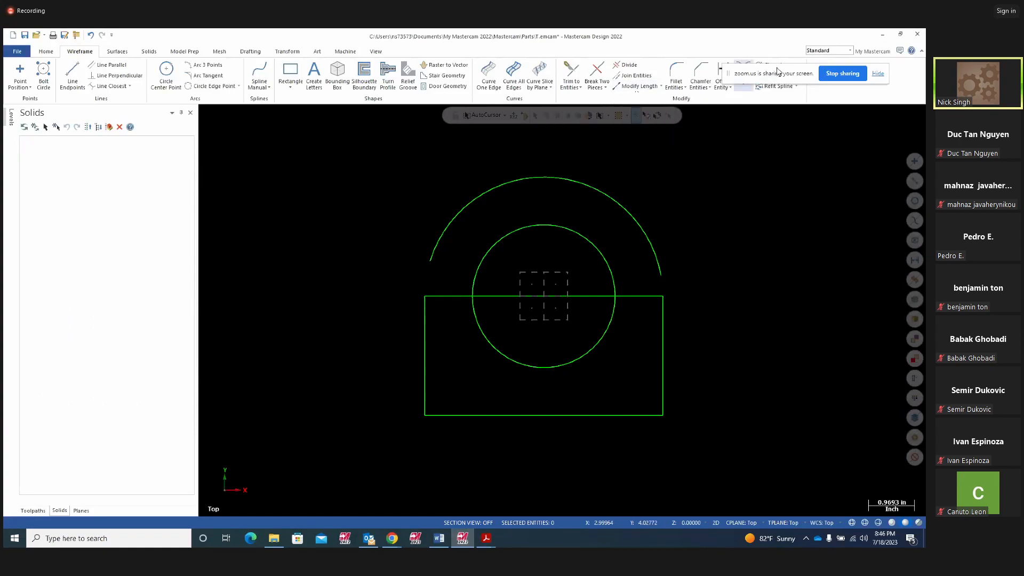
Offset copies of the rectangle's left, bottom and right edges inward by 0.5.
drag(776, 72, 776, 39)
click(731, 88)
click(739, 97)
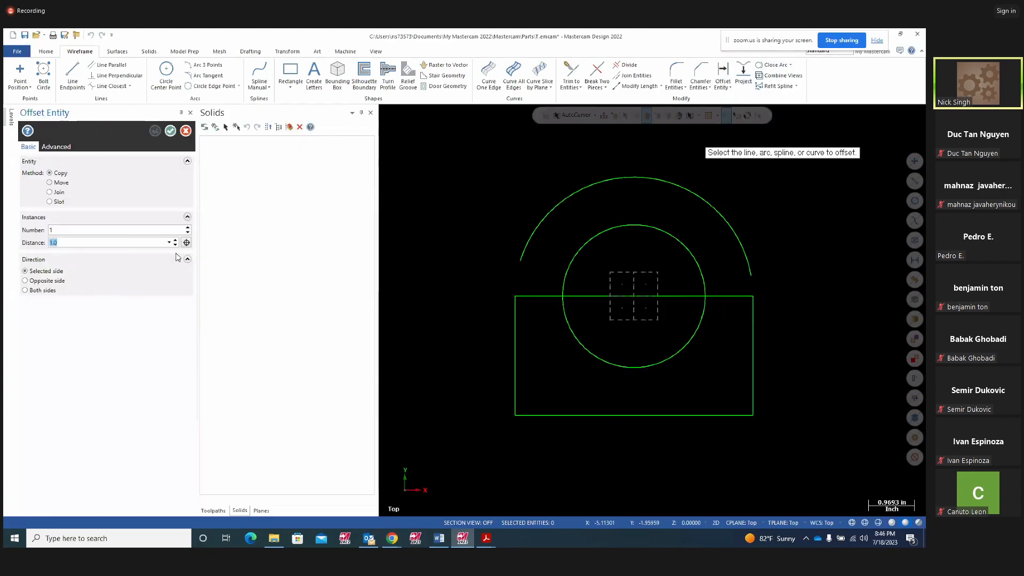
key(BackSpace)
click(515, 382)
click(536, 382)
click(594, 415)
click(592, 408)
click(751, 357)
click(738, 367)
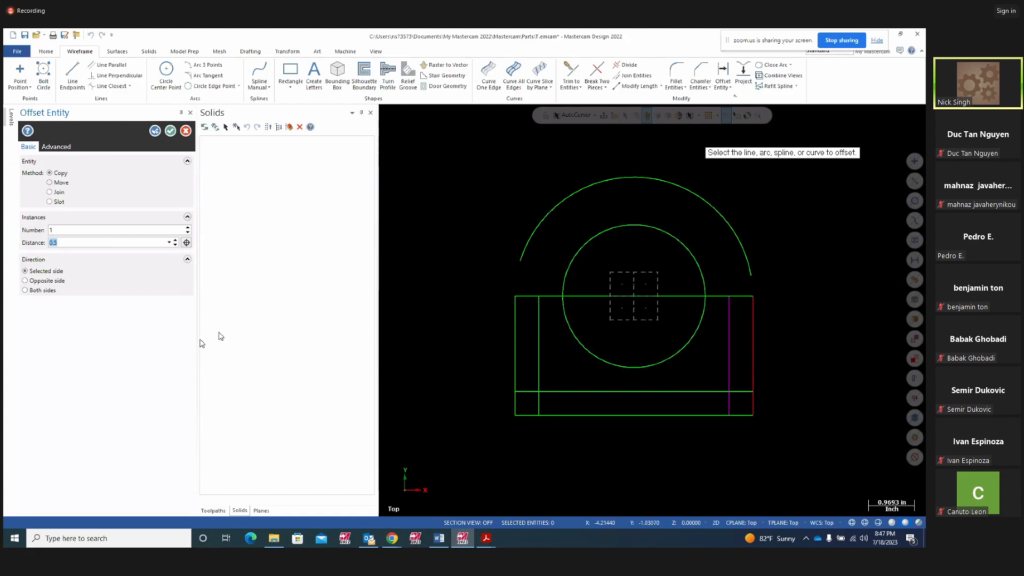
click(170, 131)
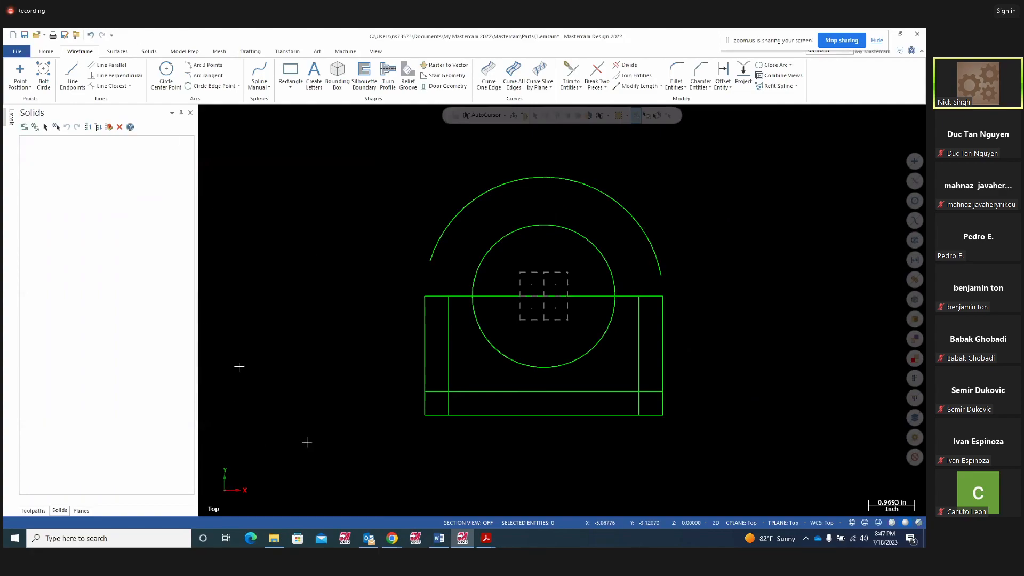
With Divide set to Trim, remove the bottom edge between the feet and the inner horizontal line's ends within the feet.
click(625, 64)
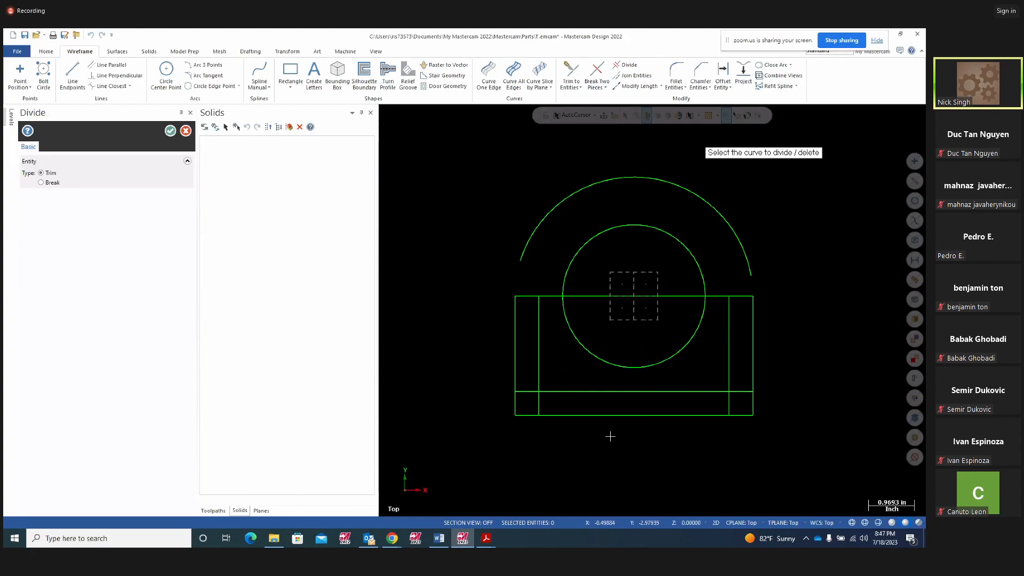
click(608, 415)
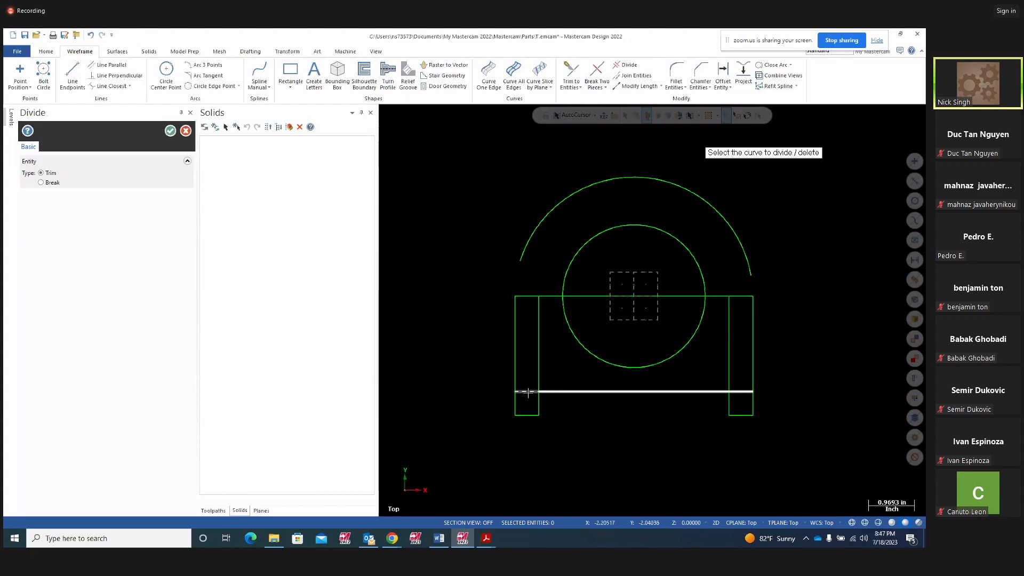
click(739, 394)
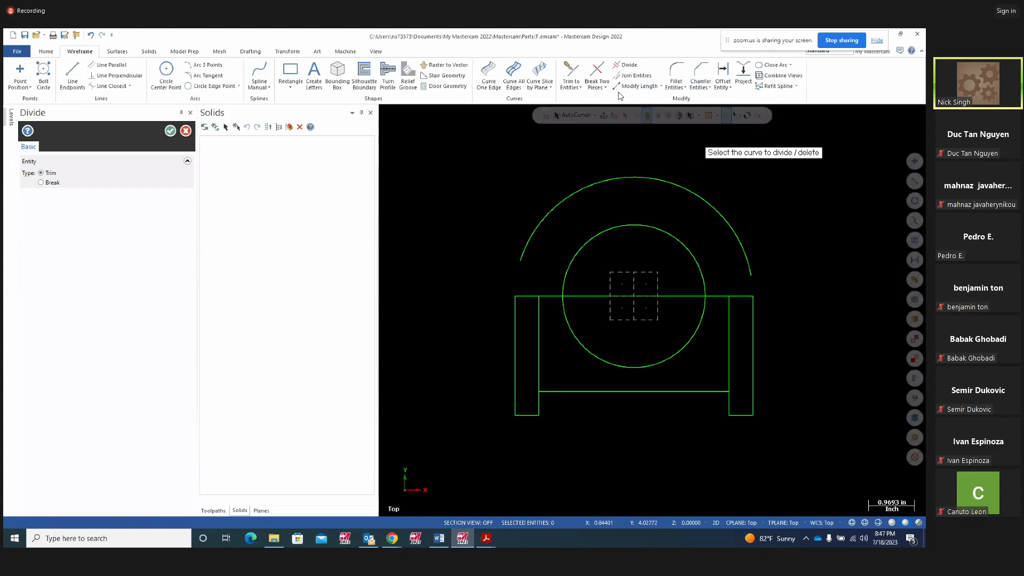
Using Trim 2 entities, join both inner vertical lines to the ends of the large upper arc.
click(579, 87)
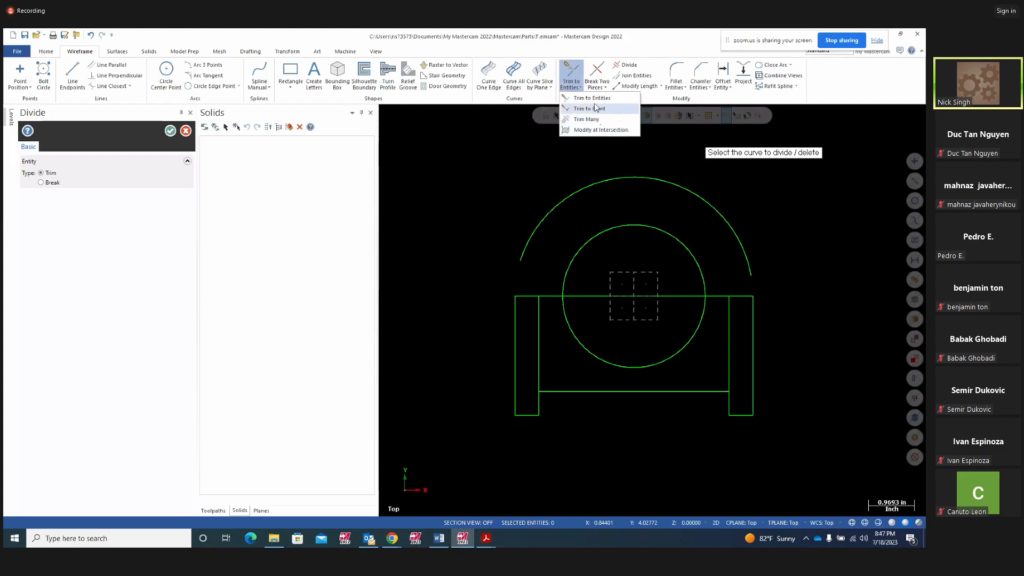
click(594, 99)
click(61, 211)
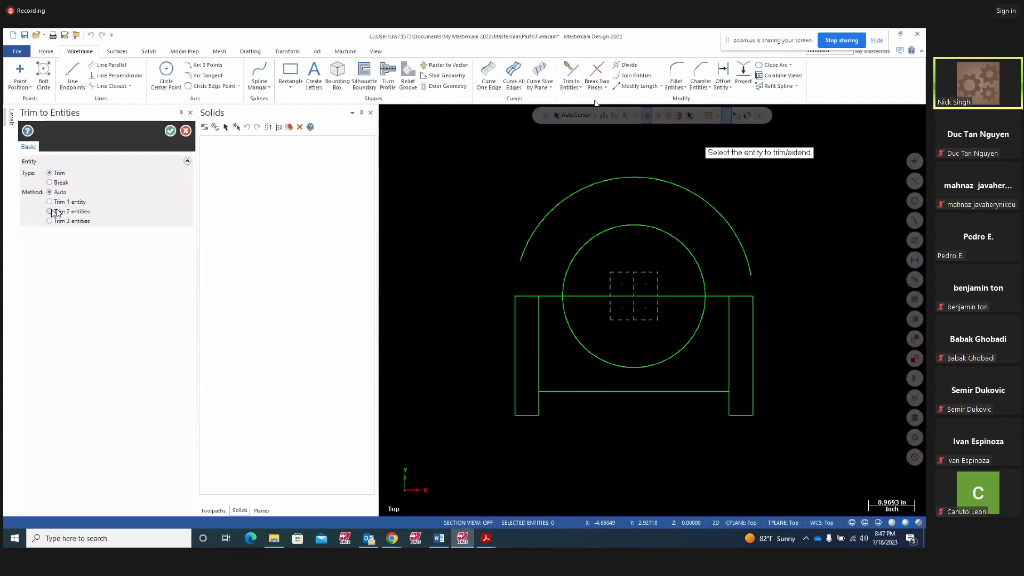
click(563, 201)
click(539, 312)
click(706, 209)
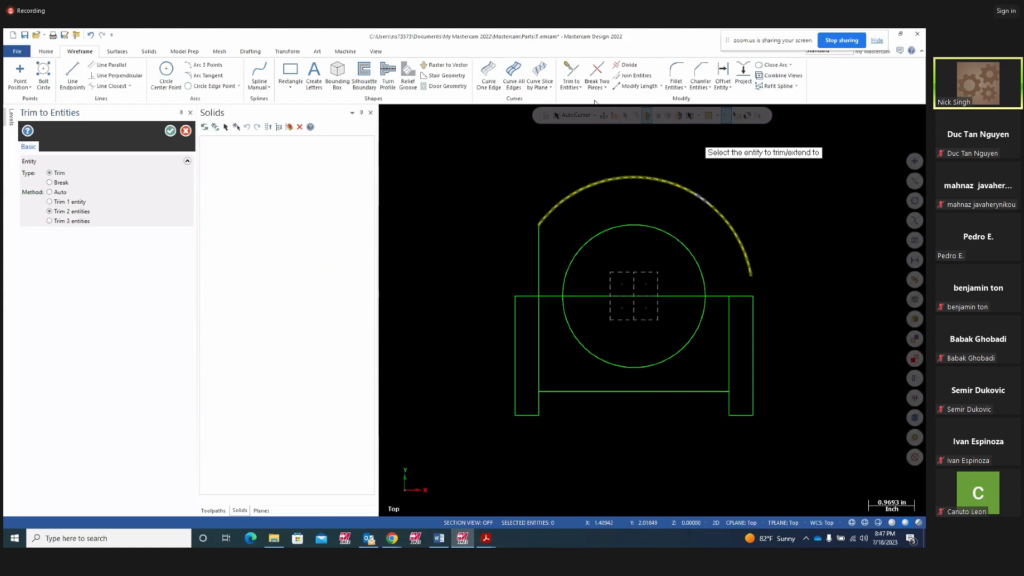
click(726, 321)
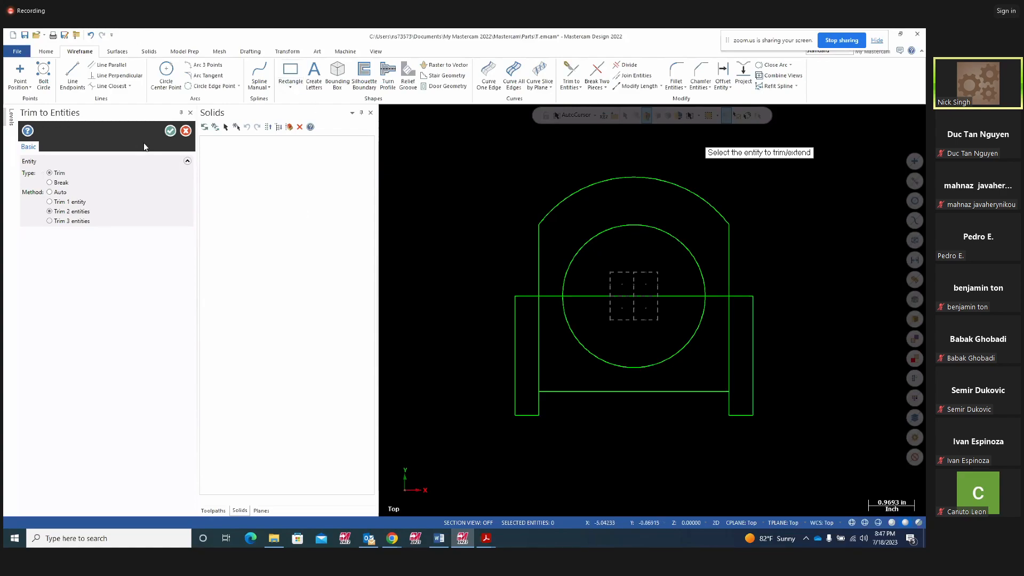
click(170, 130)
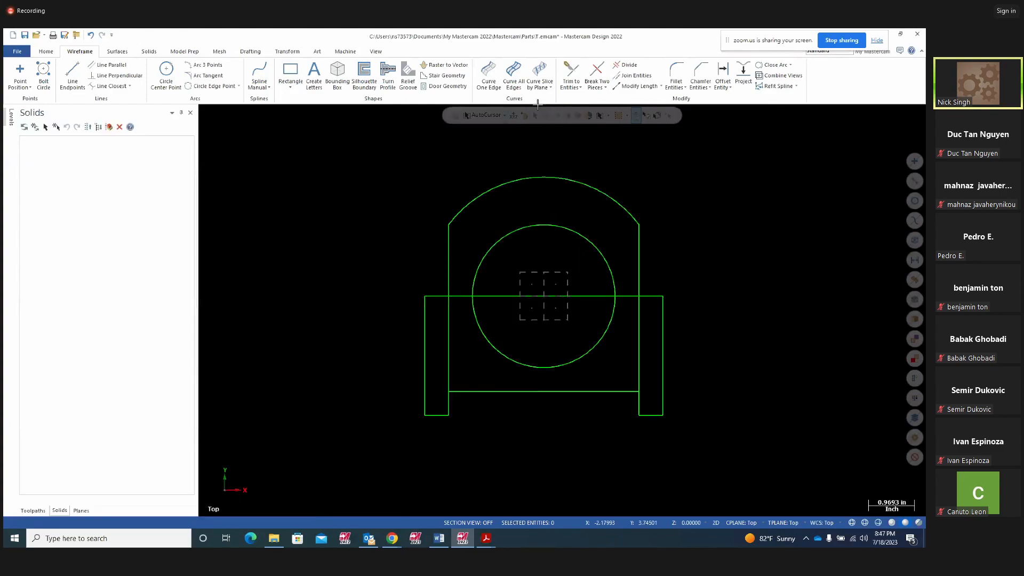
Divide away the inner vertical segments below the shoulders and the horizontal line between them, leaving the outer profile and circle.
click(629, 65)
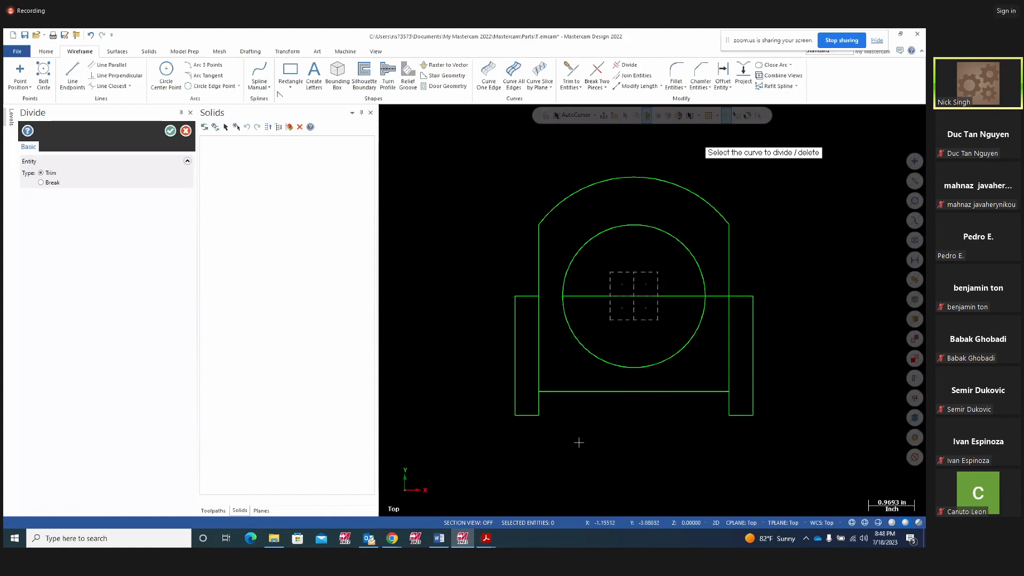
click(539, 347)
click(727, 349)
click(714, 297)
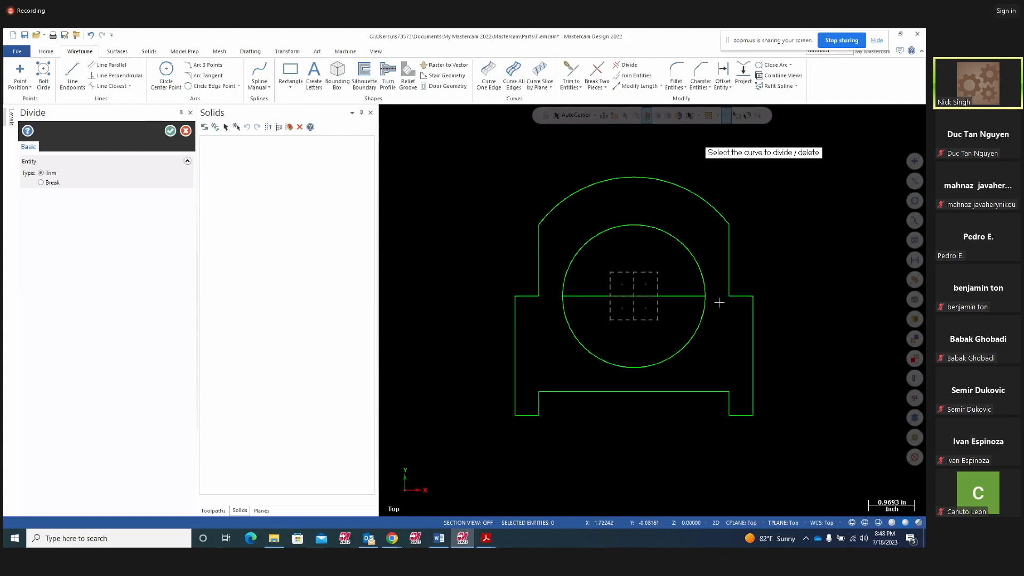
click(594, 295)
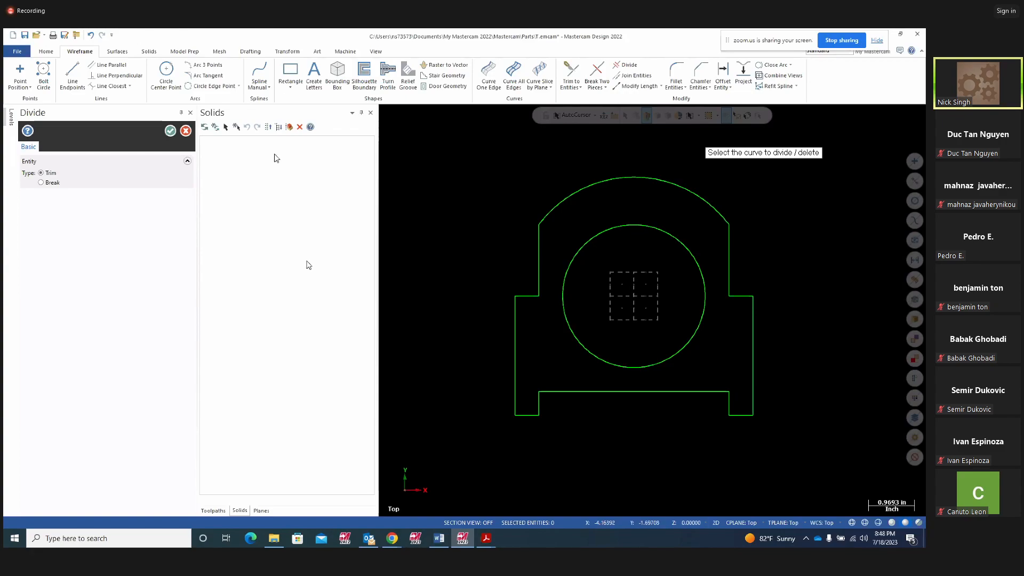
click(170, 131)
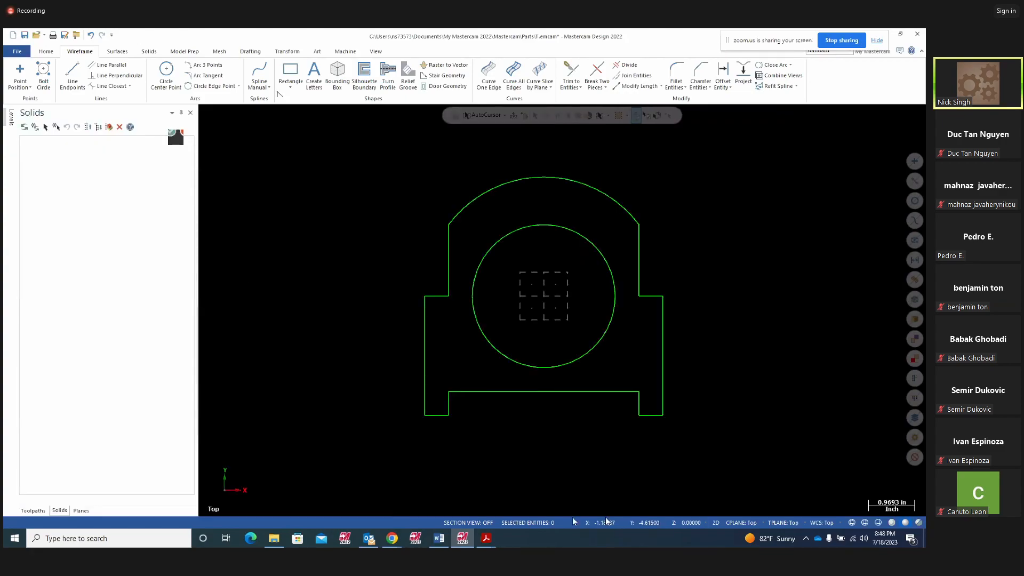
Compare the profile's isometric orientation with the Project15.pdf drawing in Adobe Acrobat, and examine it in Mastercam's Top and Front views.
right_click(754, 335)
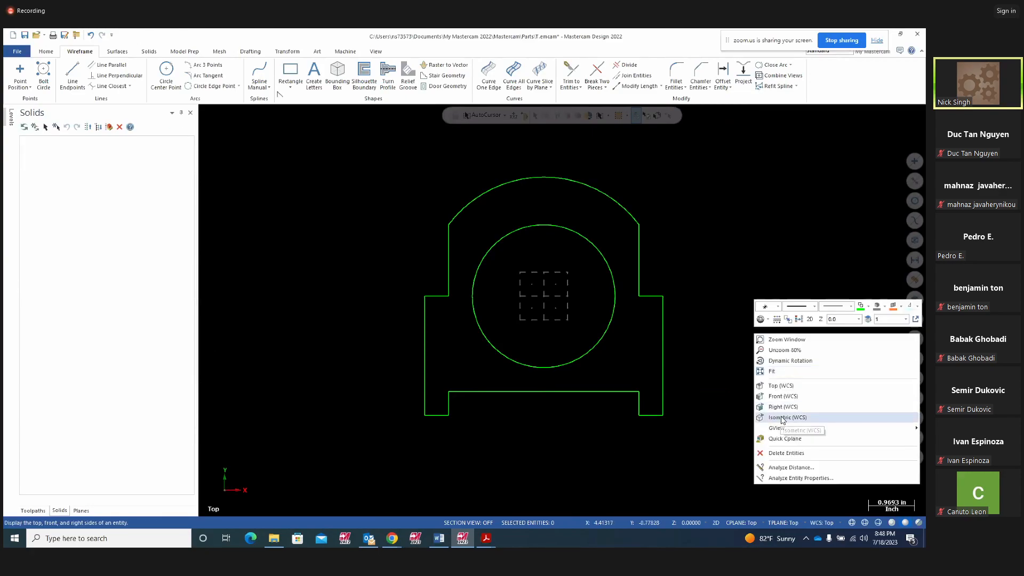
click(779, 419)
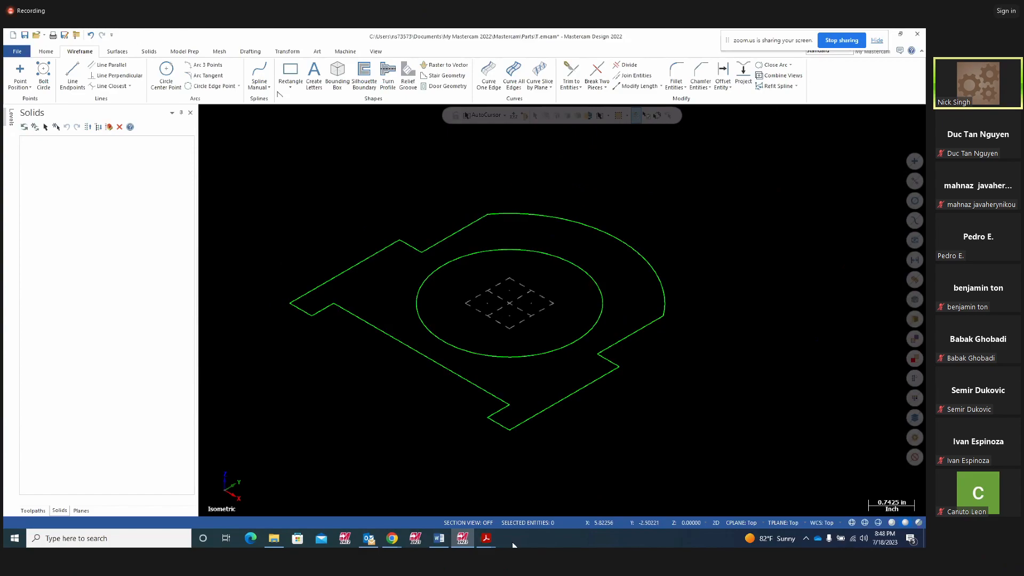
click(486, 538)
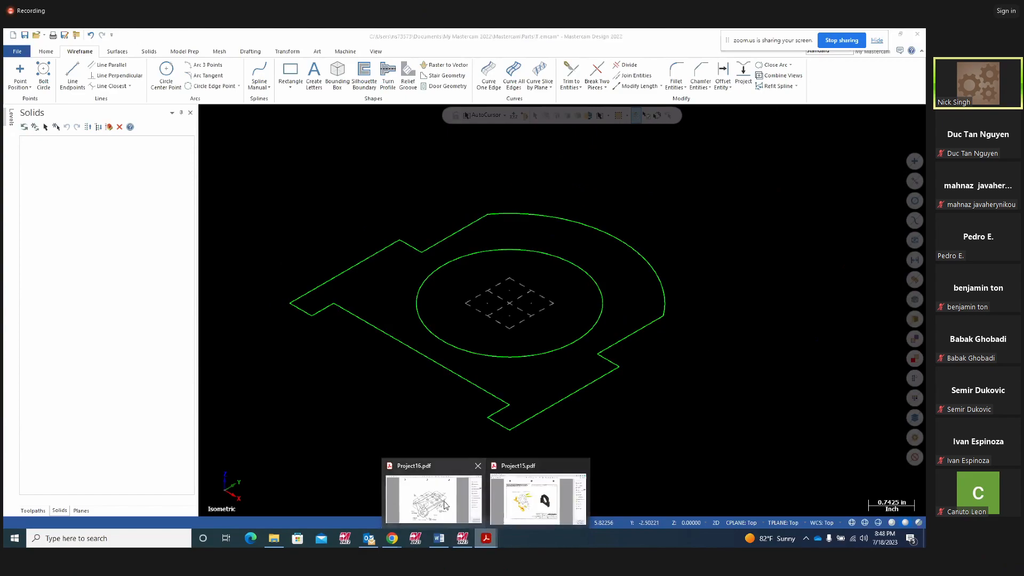
click(528, 499)
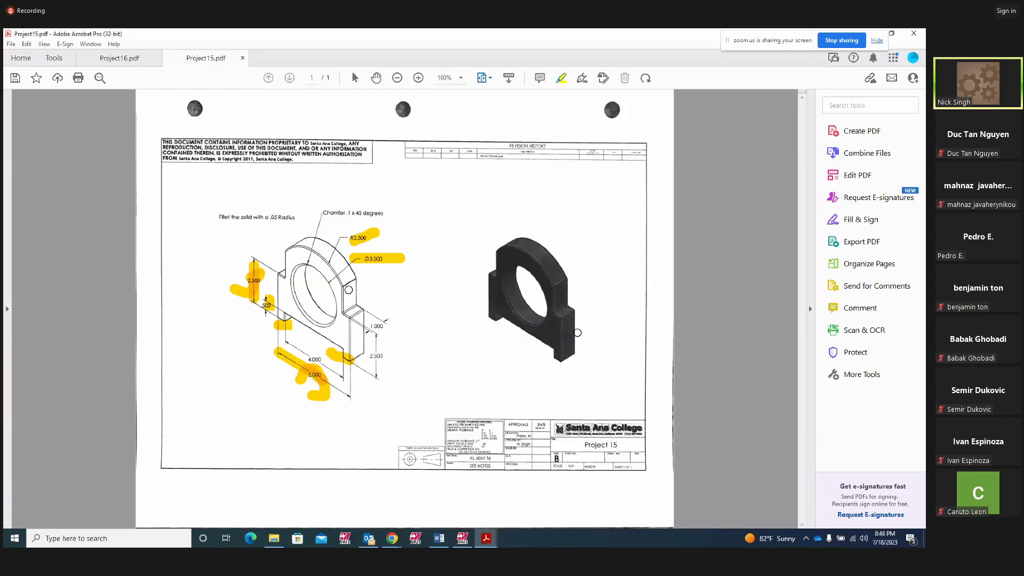
click(463, 538)
scroll(660, 306, down, 4)
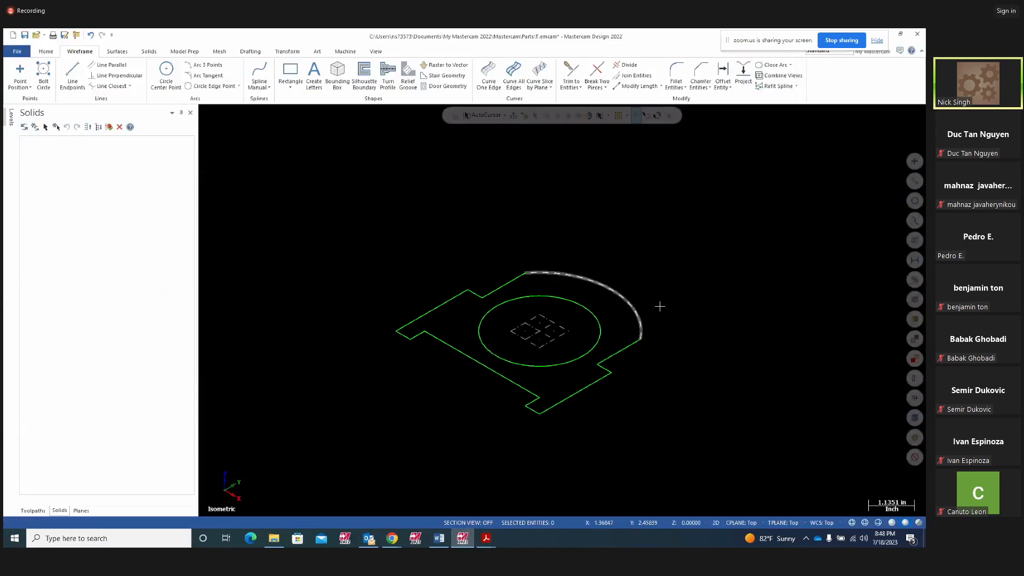
right_click(688, 252)
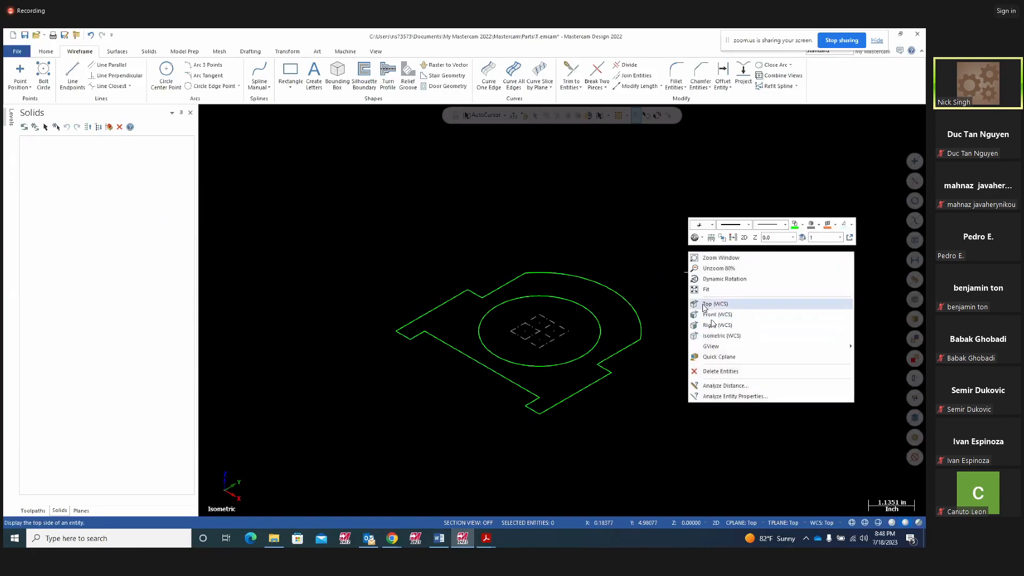
click(712, 303)
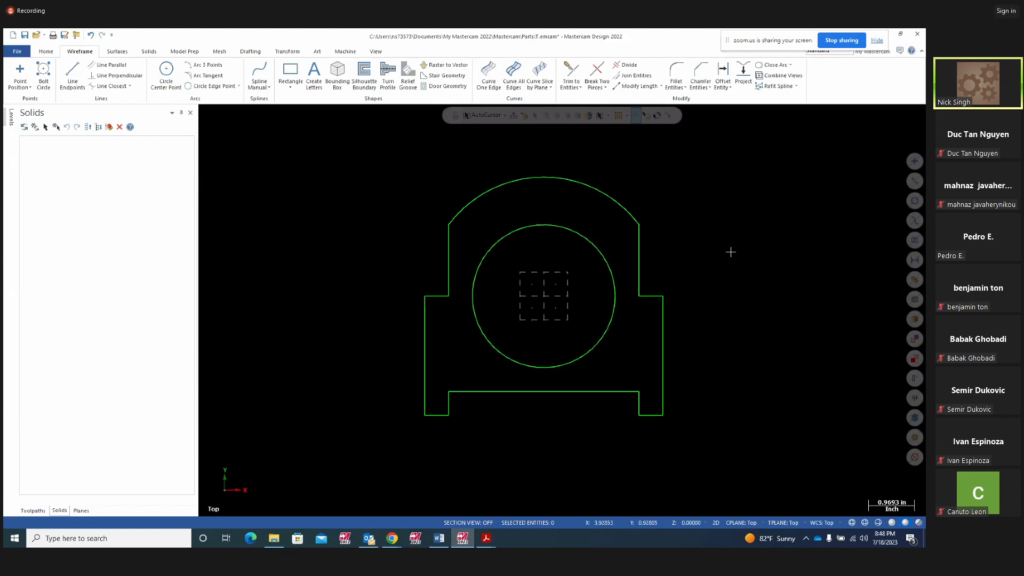
right_click(745, 244)
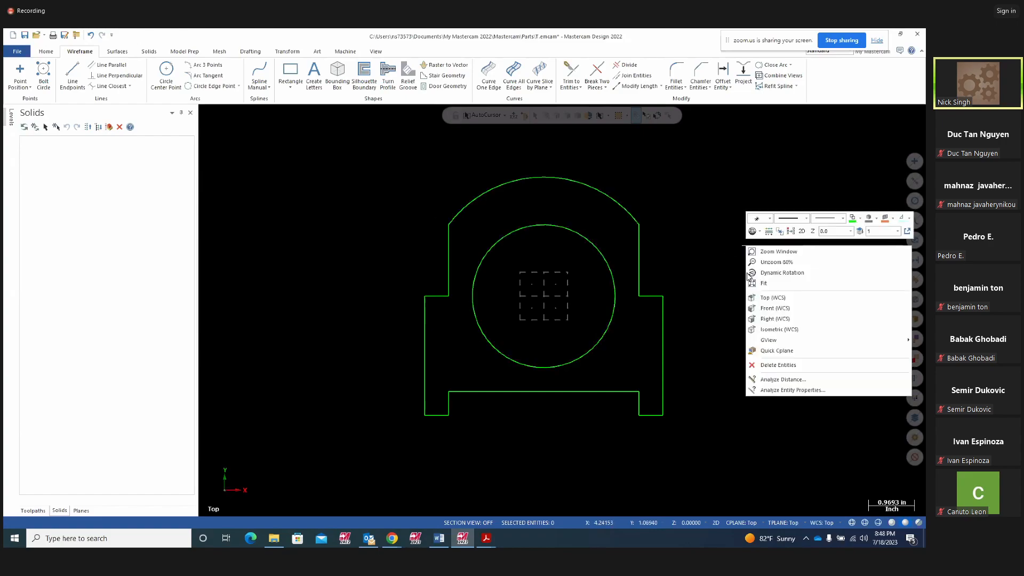
click(770, 309)
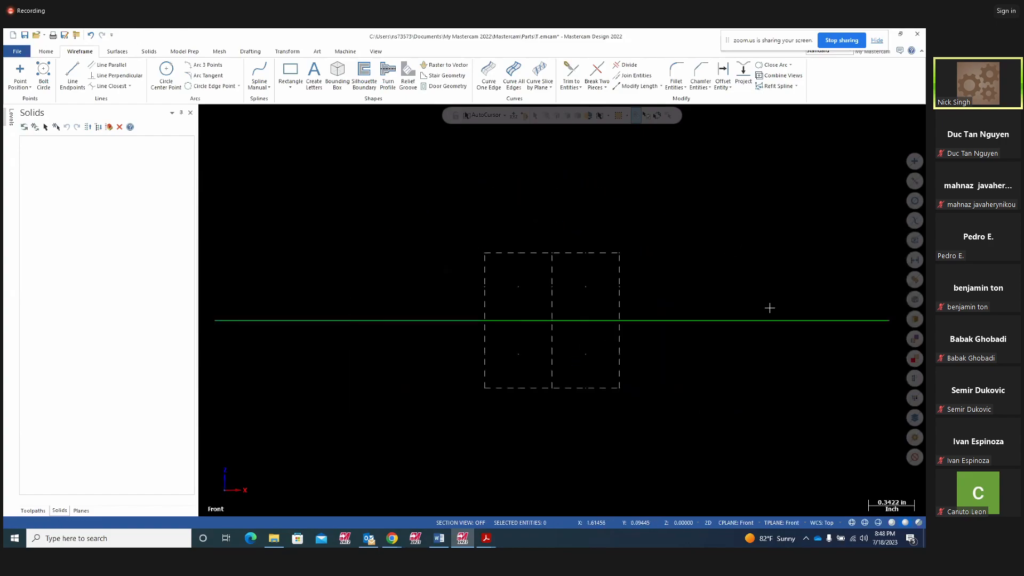
In the Right construction plane, rotate the entire profile and circle 90° about the origin using the Move method.
right_click(757, 282)
click(776, 356)
mouse_move(776, 356)
middle_down()
mouse_move(672, 343)
mouse_move(686, 274)
mouse_move(700, 301)
mouse_move(695, 282)
middle_up()
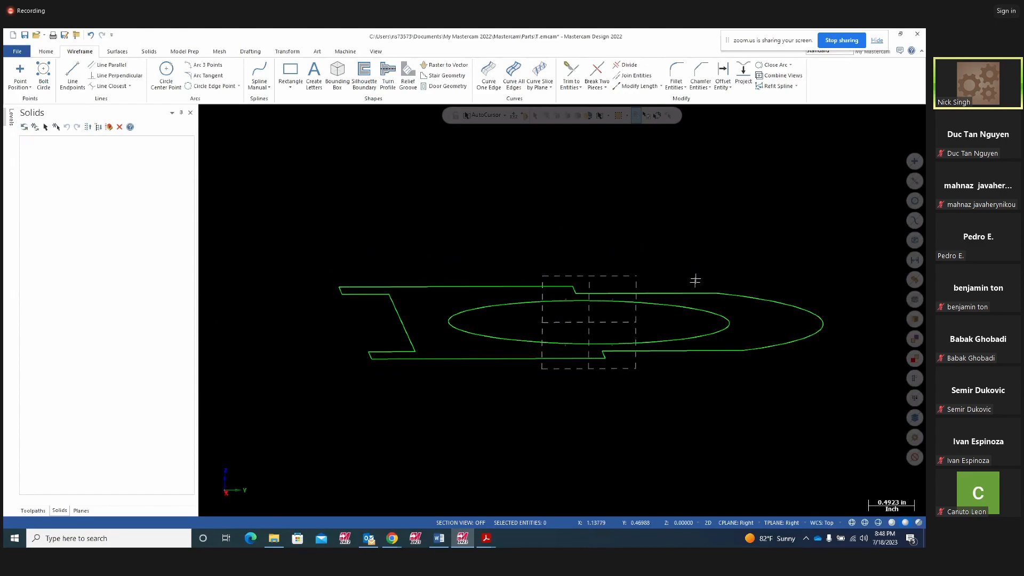
drag(297, 230, 870, 406)
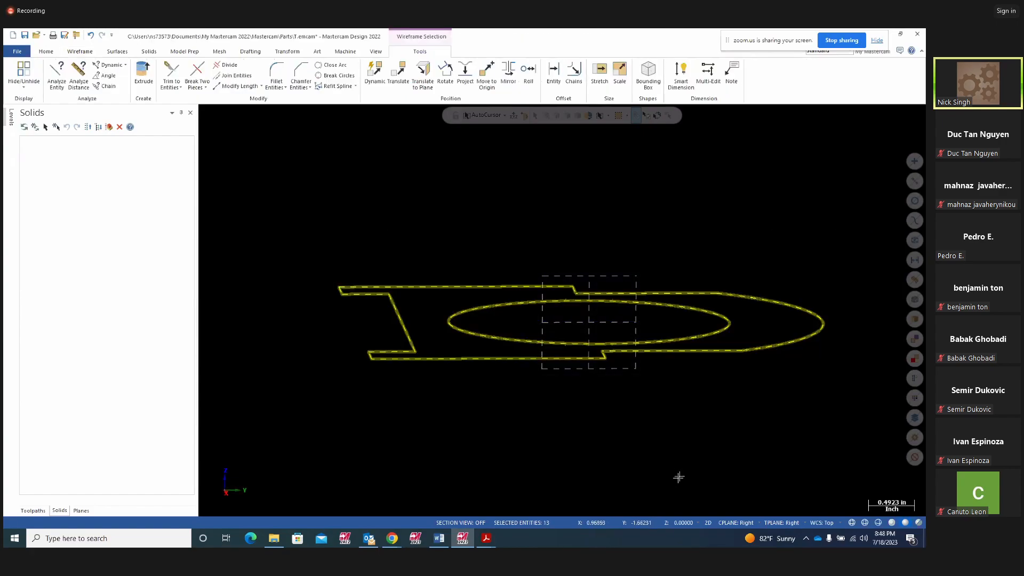
click(287, 51)
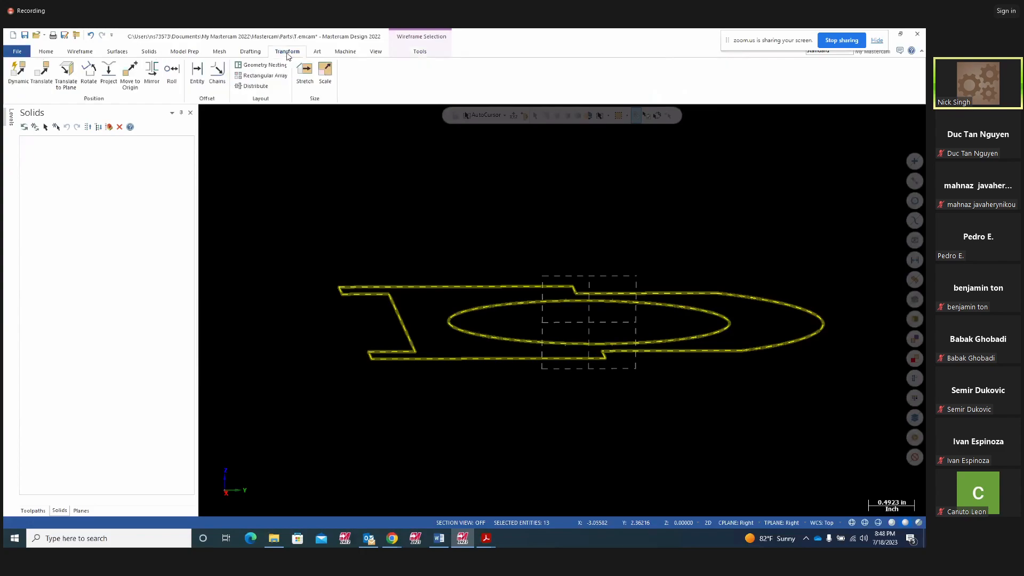
click(96, 86)
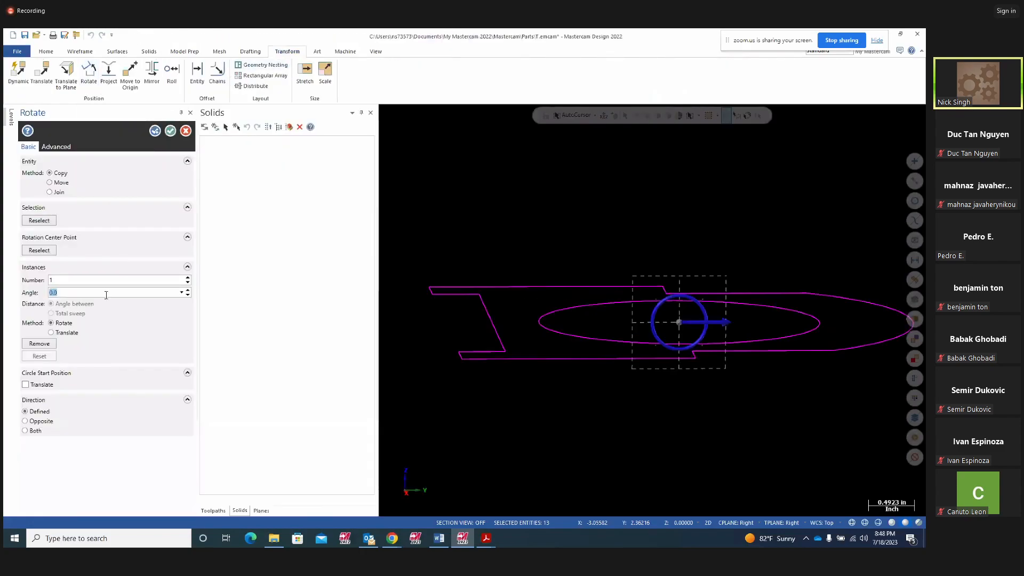
text(90)
key(Tab)
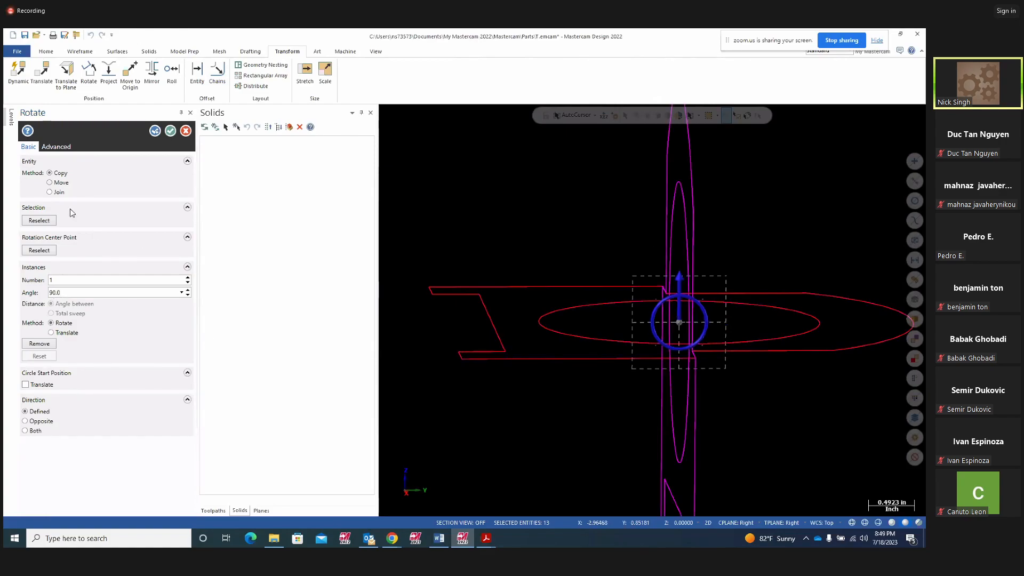
click(49, 183)
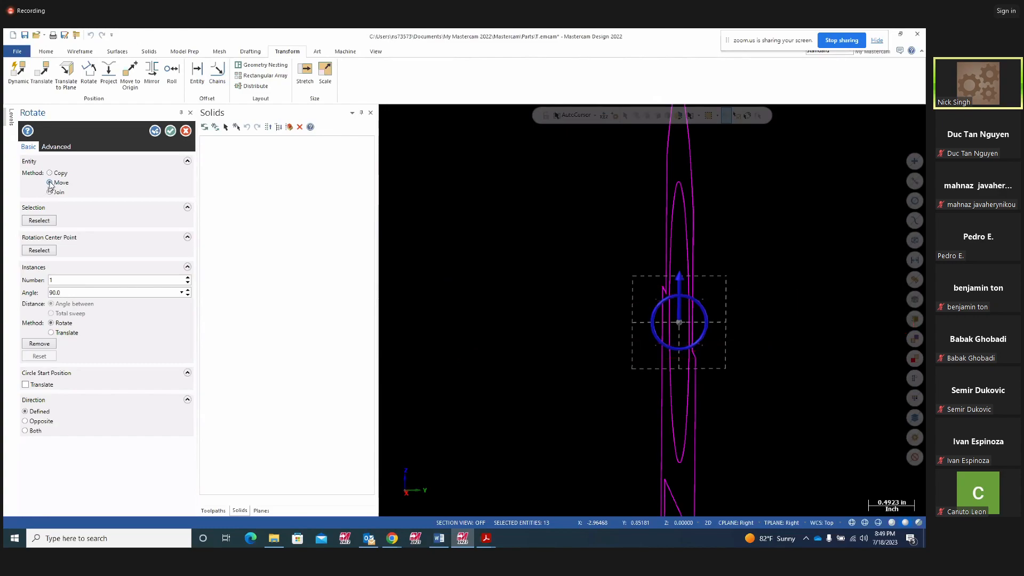
click(170, 130)
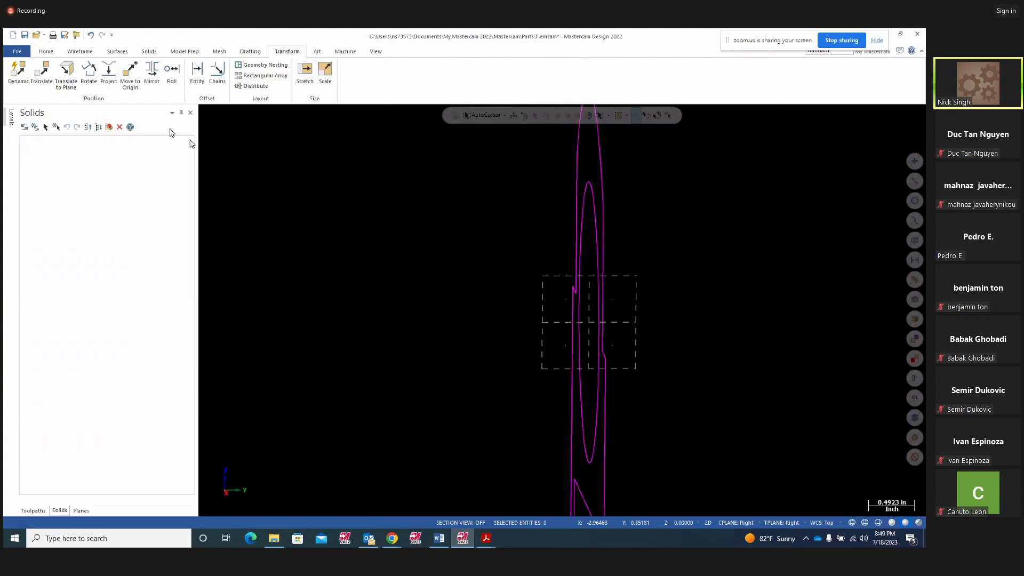
Return the view and construction plane to Front and clear the transform colors from the rotated profile and circle.
right_click(335, 211)
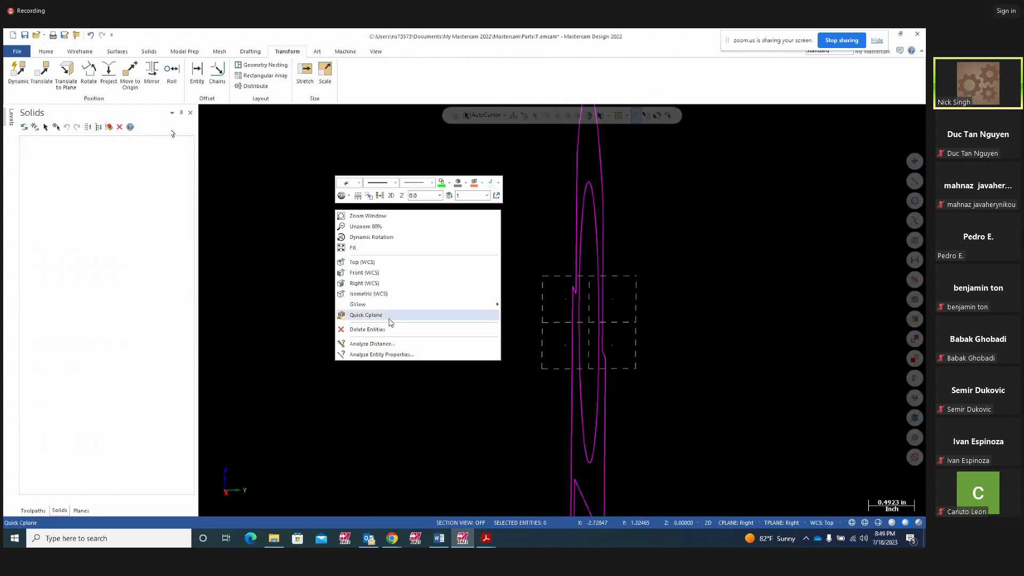
click(357, 294)
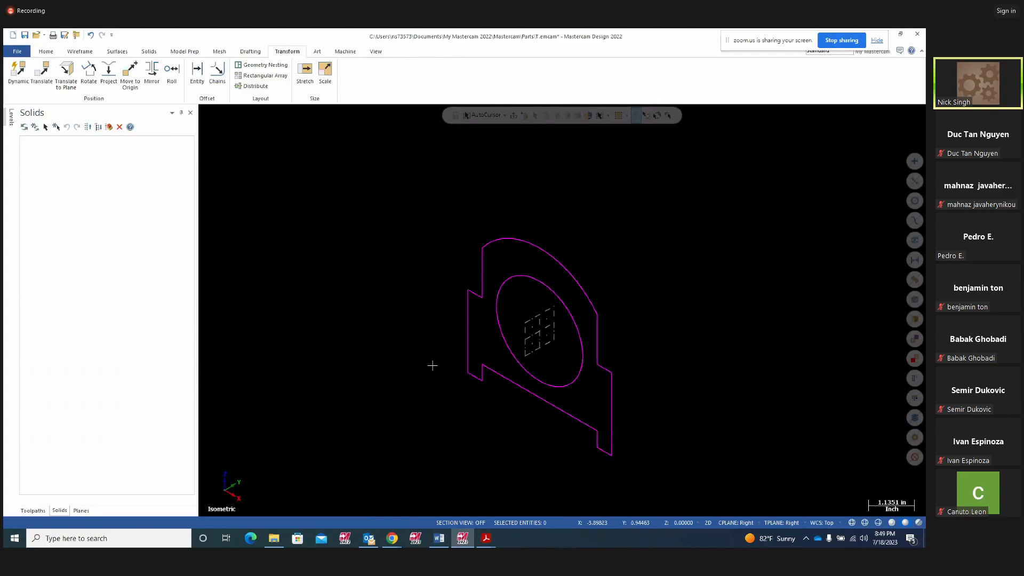
right_click(678, 257)
click(695, 320)
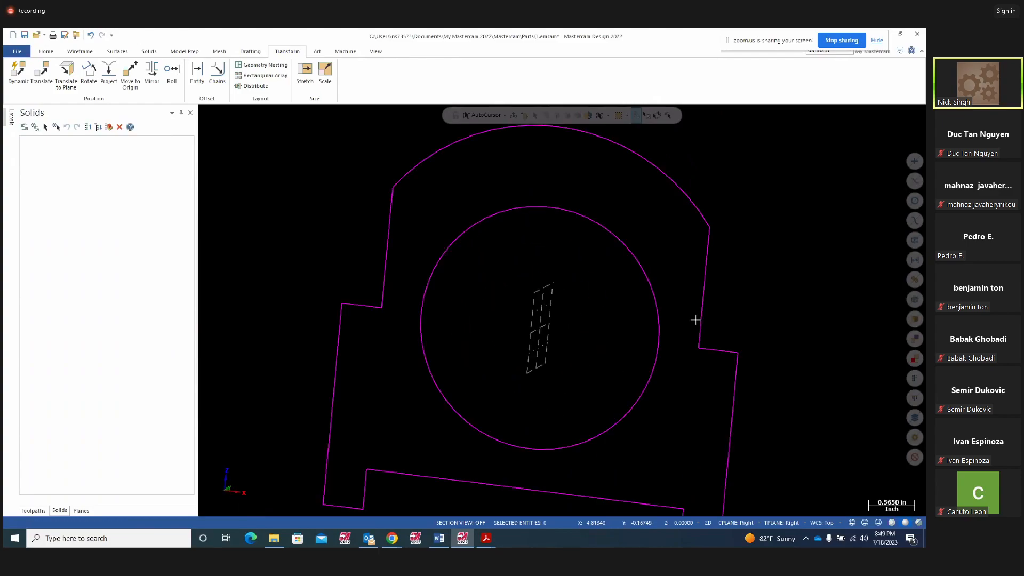
scroll(509, 294, down, 1)
right_click(706, 254)
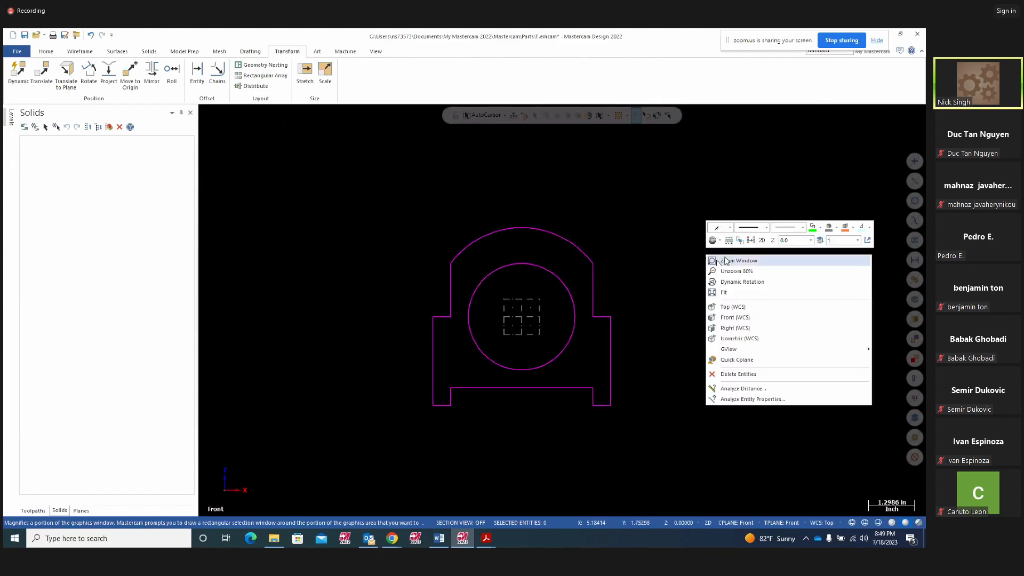
click(751, 240)
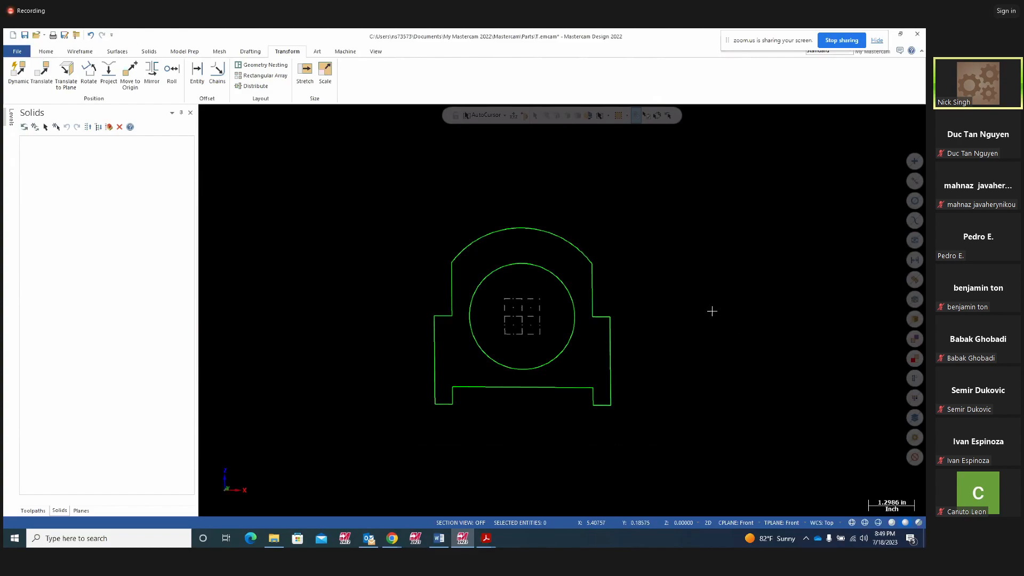
Display the coordinate axes over the profile, examine its orientation in the Isometric view, and hide the axes.
key(F9)
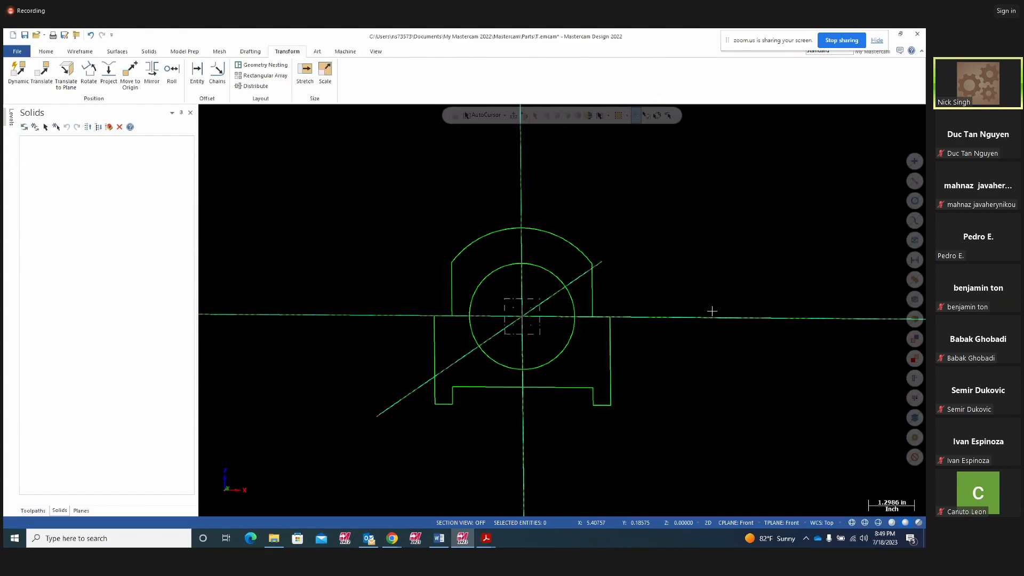
middle_drag(713, 311, 716, 277)
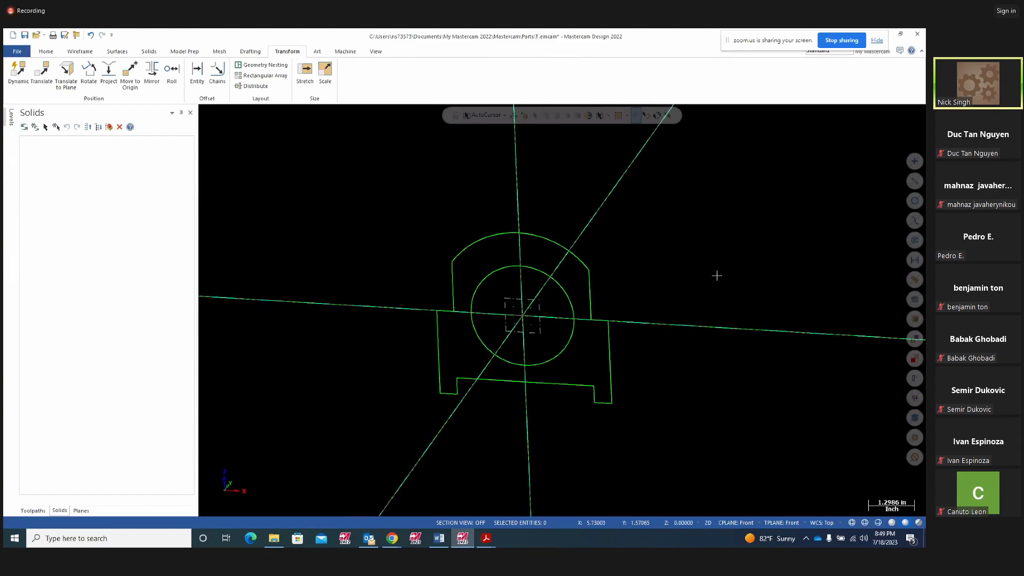
right_click(716, 277)
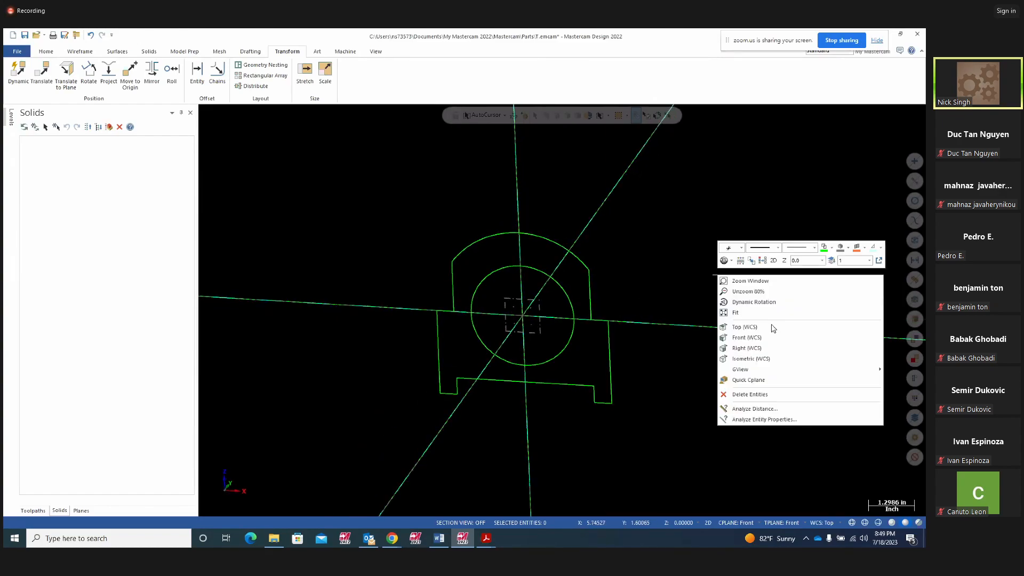
click(742, 362)
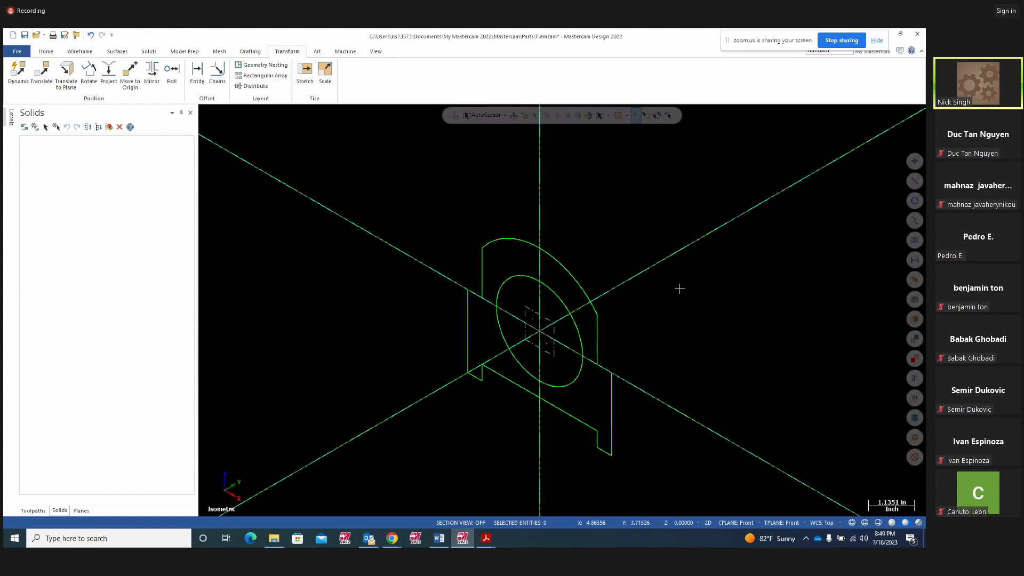
key(F9)
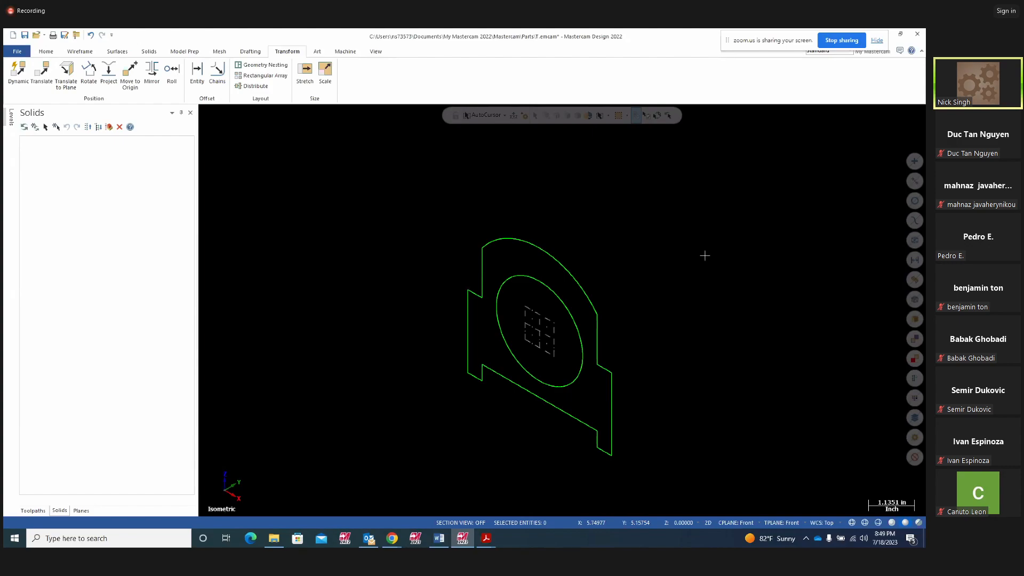
Start a solid Extrude of the outer profile chain as a new body and reverse its direction toward the back.
click(149, 52)
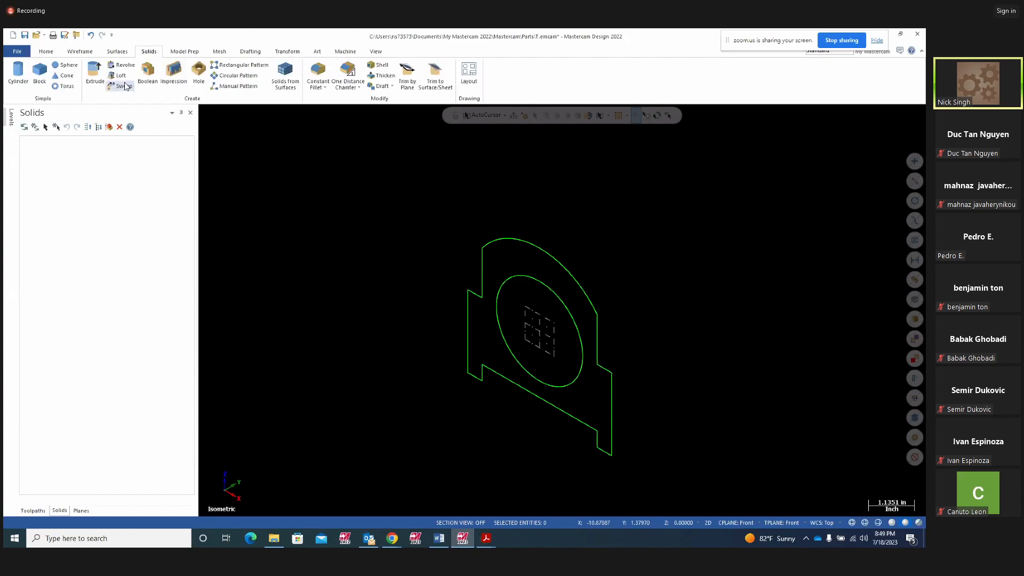
click(94, 77)
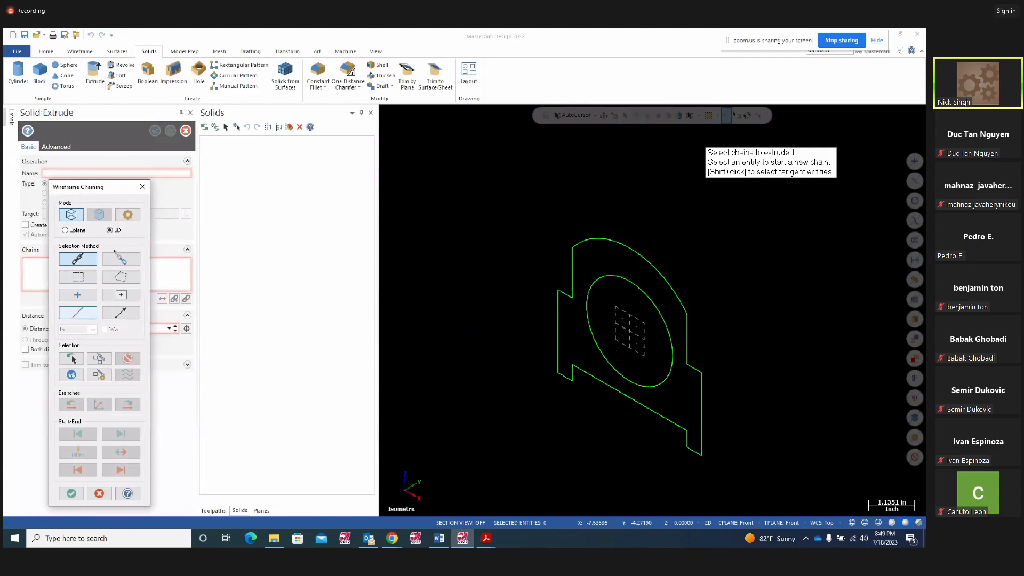
click(558, 352)
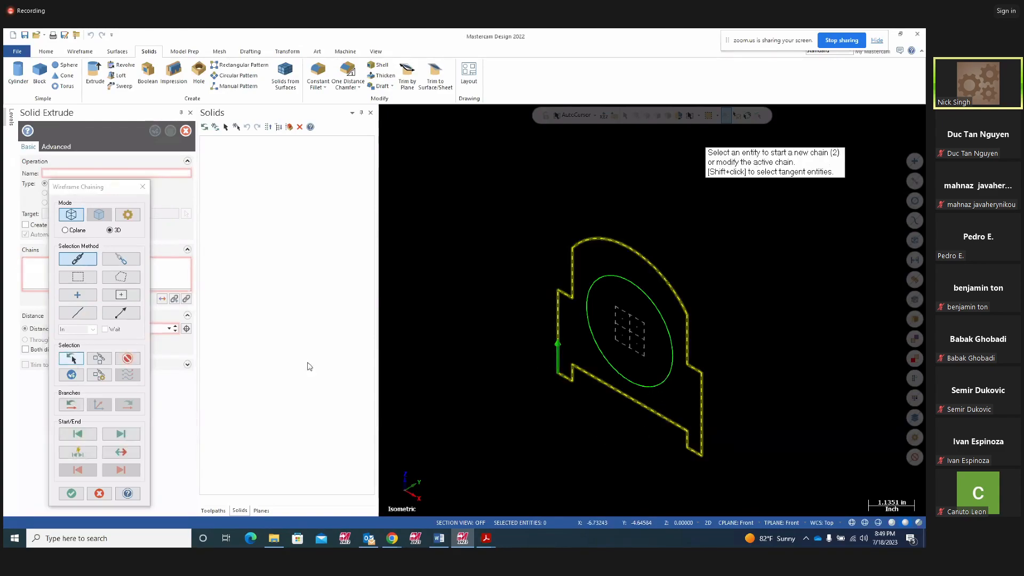
click(72, 375)
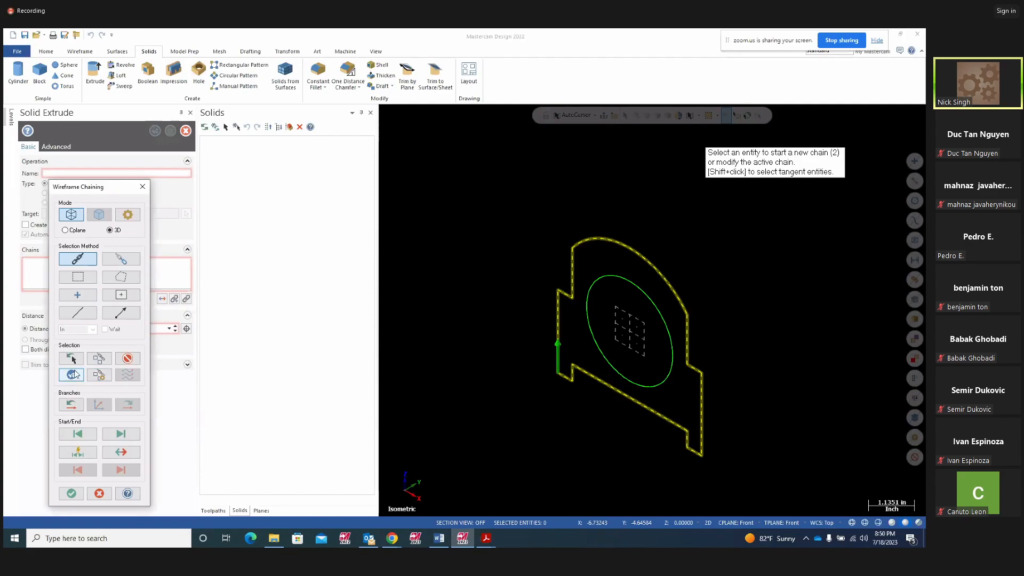
click(71, 494)
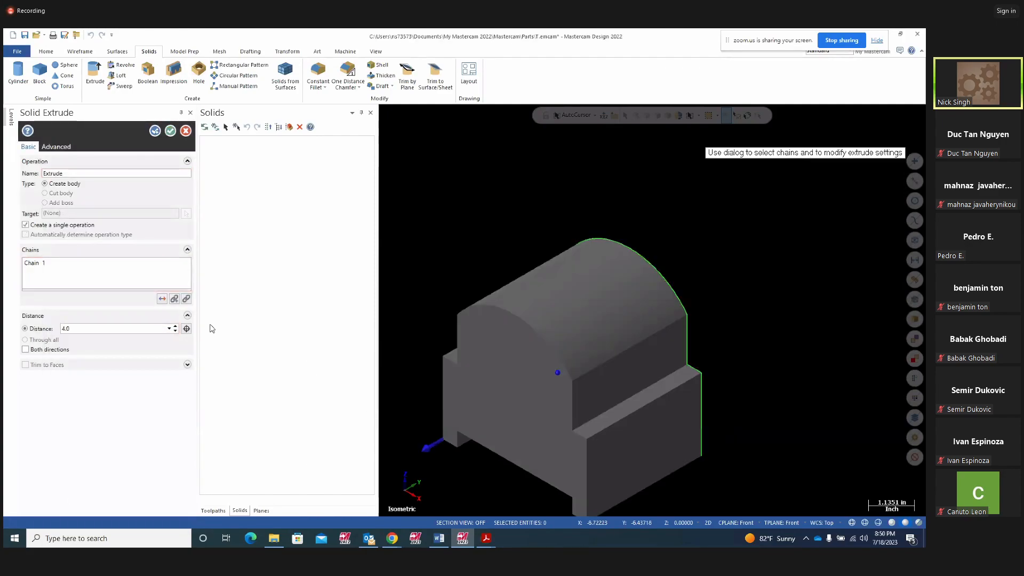
click(161, 299)
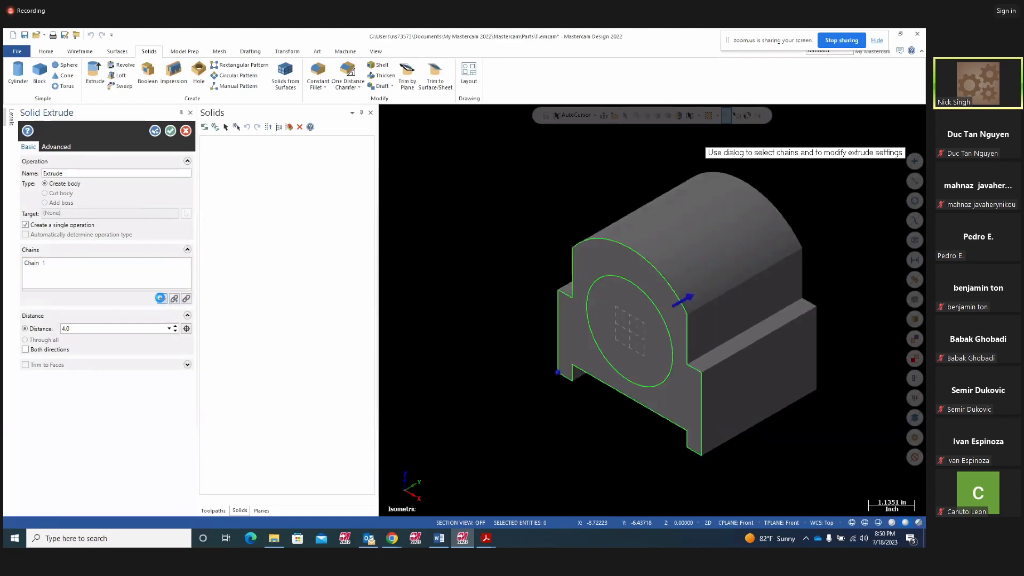
double_click(75, 330)
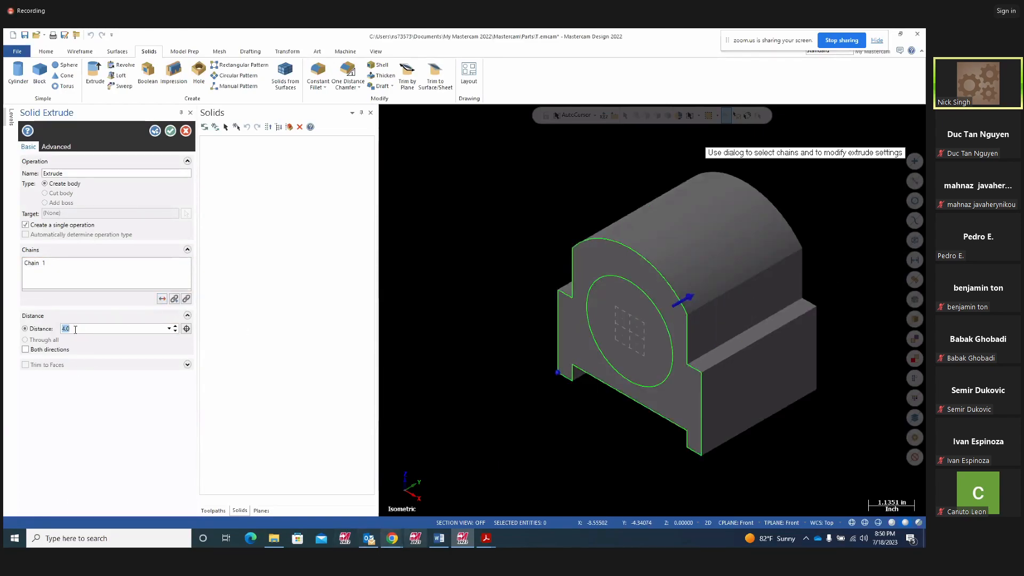
In Adobe Acrobat, highlight the 1.000 thickness dimension on the Project15.pdf drawing.
click(486, 538)
click(532, 519)
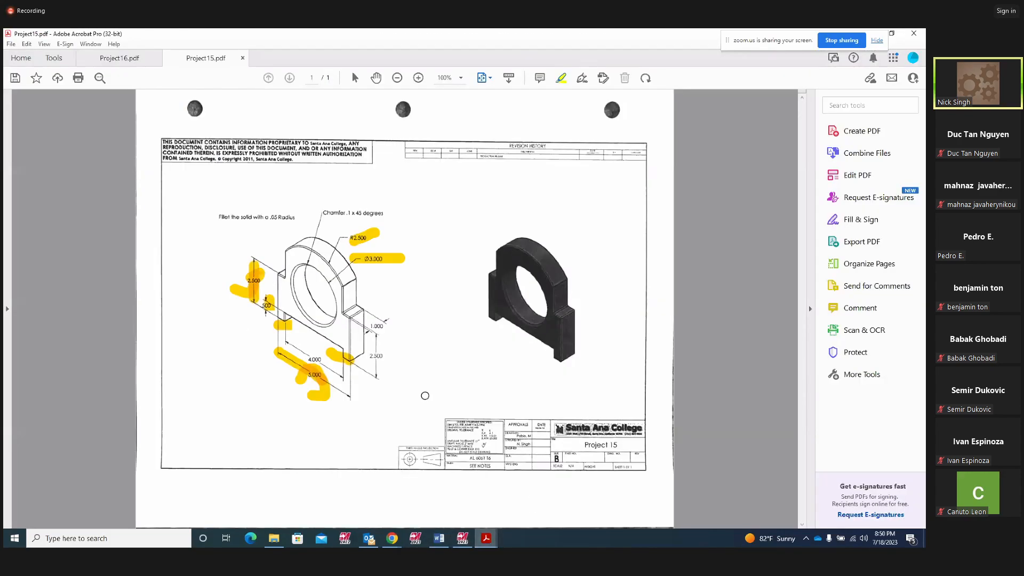
drag(389, 315, 367, 336)
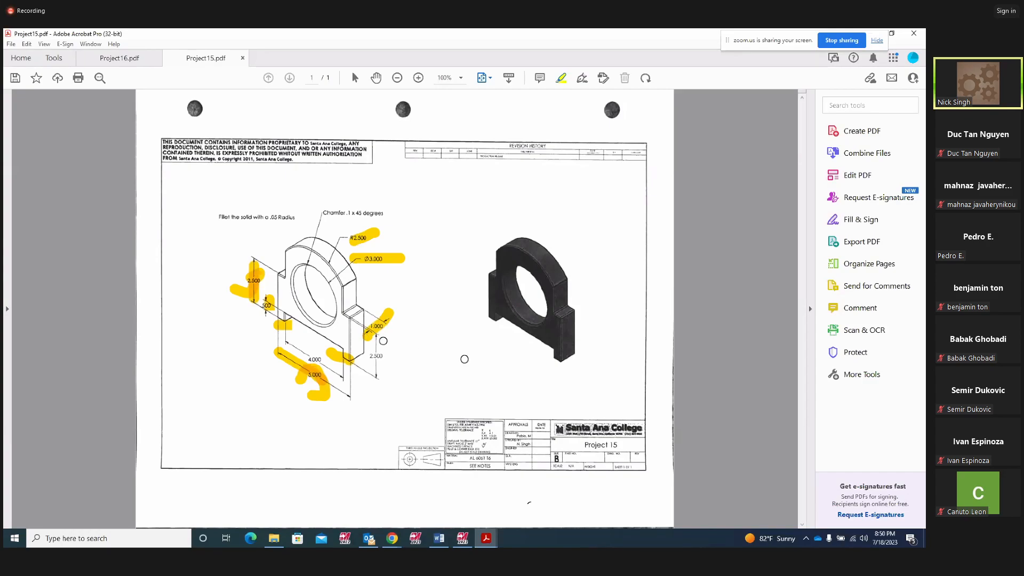
Back in Mastercam, set the extrusion distance to 1.0 and create the body, keeping Extrude active for another operation.
click(461, 539)
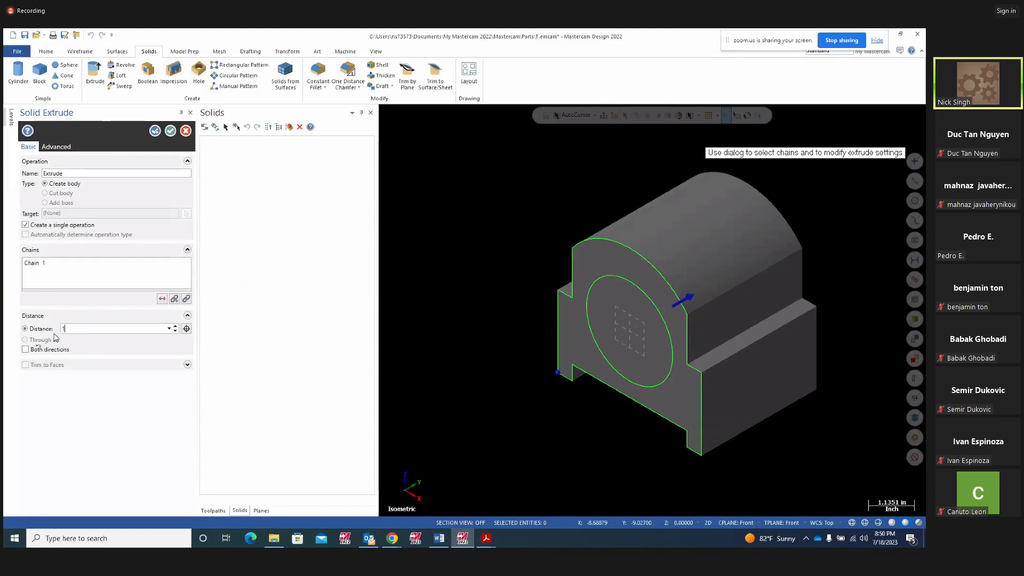
click(52, 329)
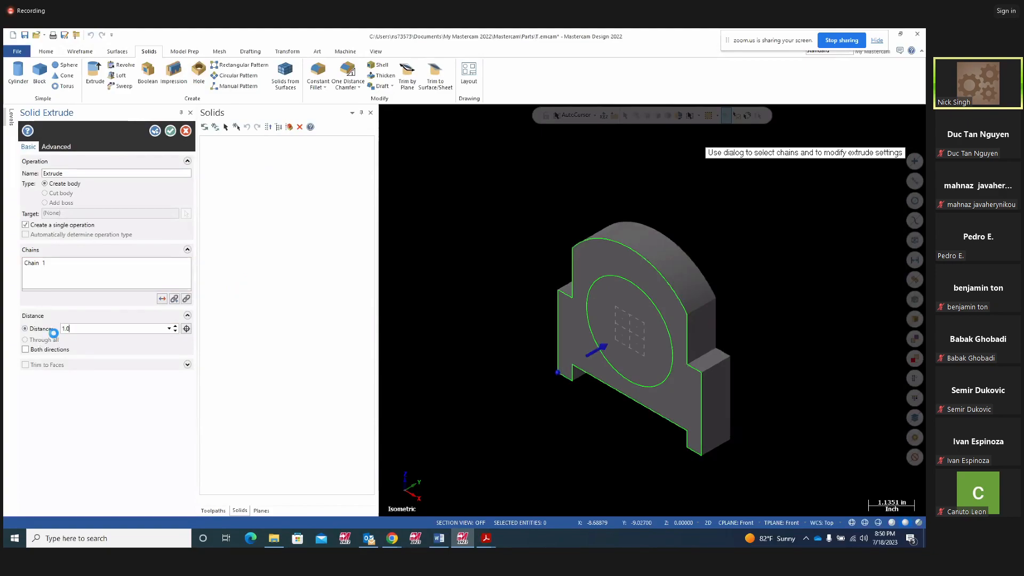
middle_drag(673, 367, 703, 368)
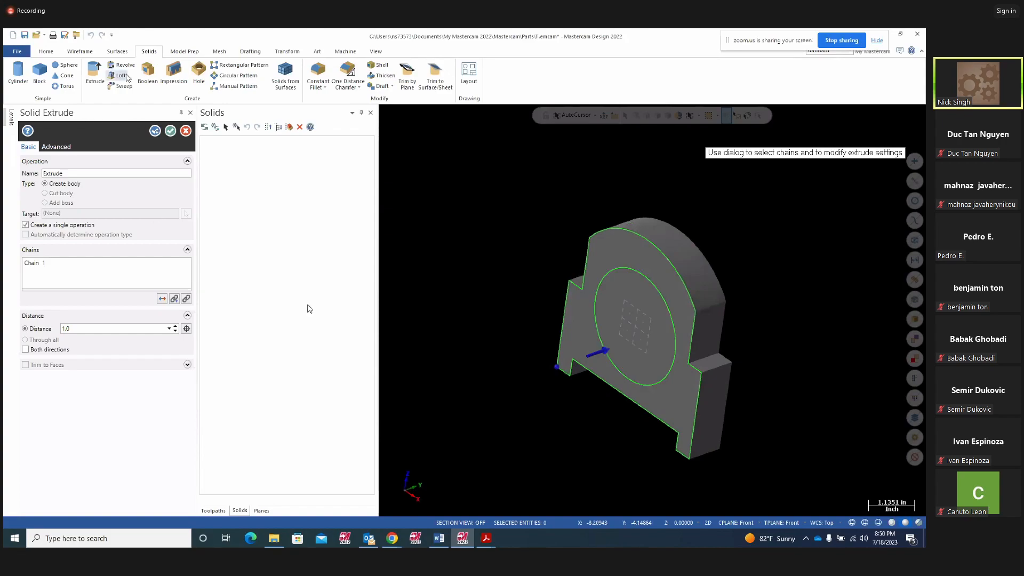
click(154, 131)
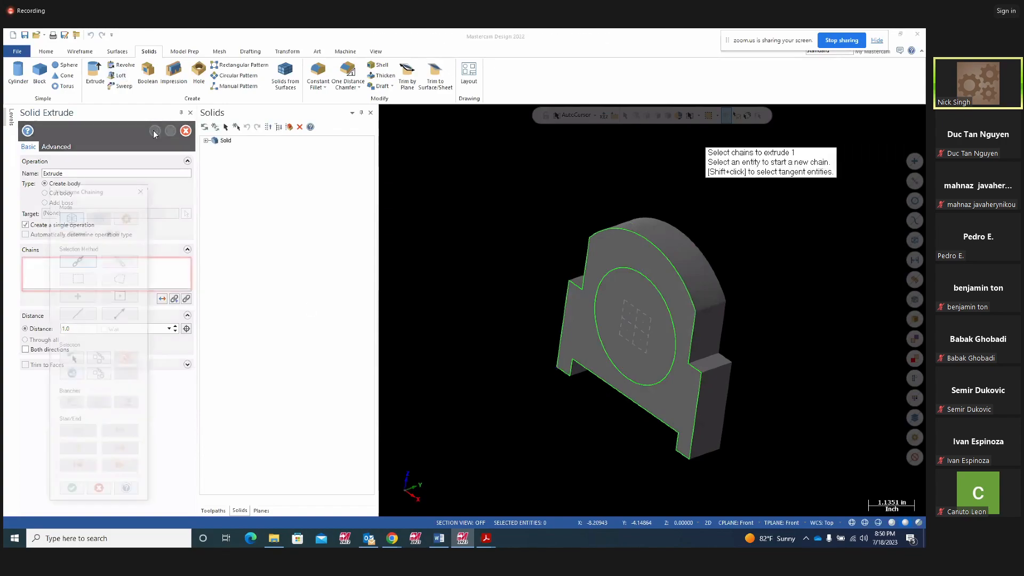
Chain the inner circle for the new extrusion and set it to cut the body at a distance of 1.0.
click(72, 374)
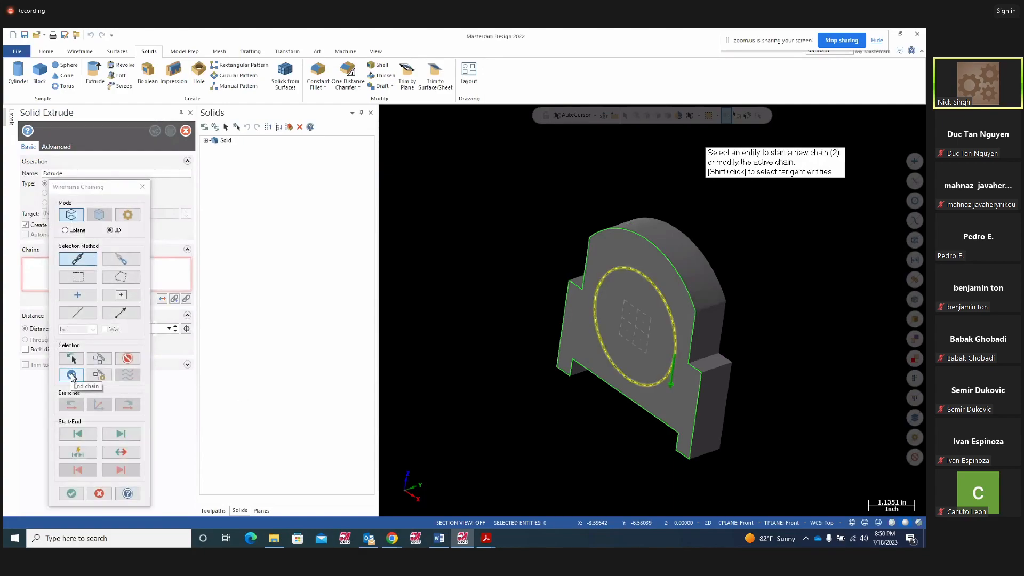
click(71, 494)
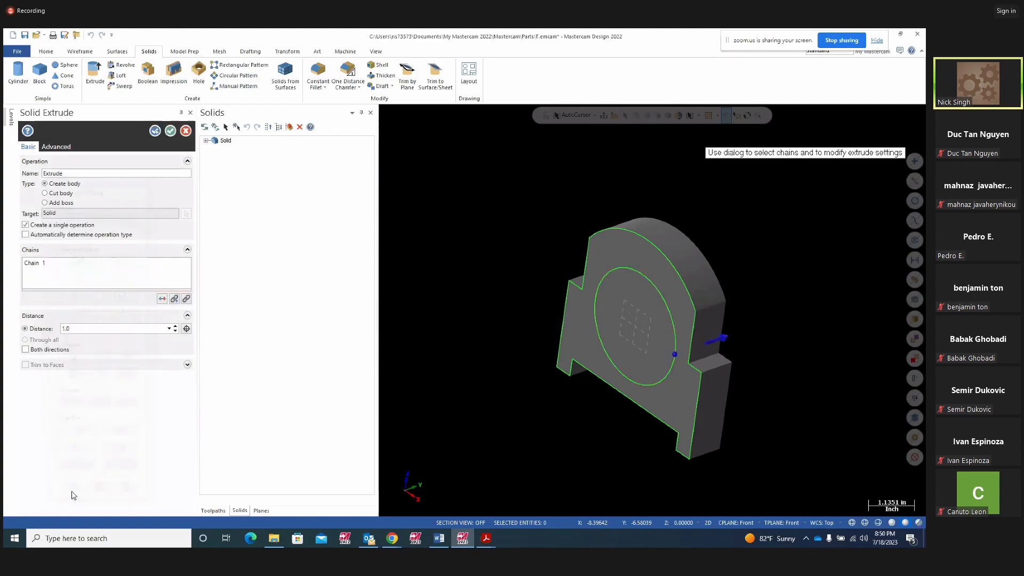
click(45, 193)
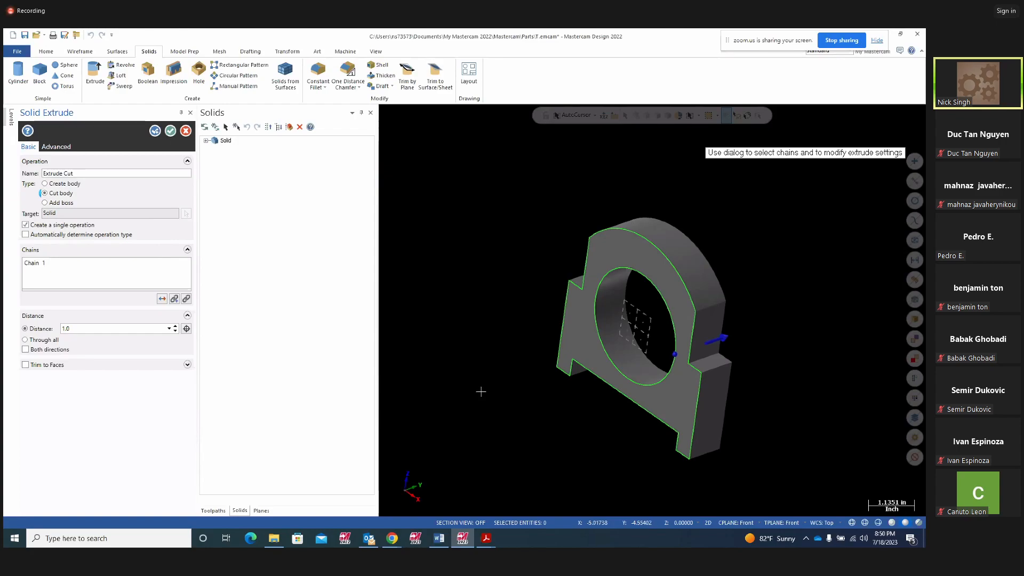
middle_drag(477, 407, 496, 378)
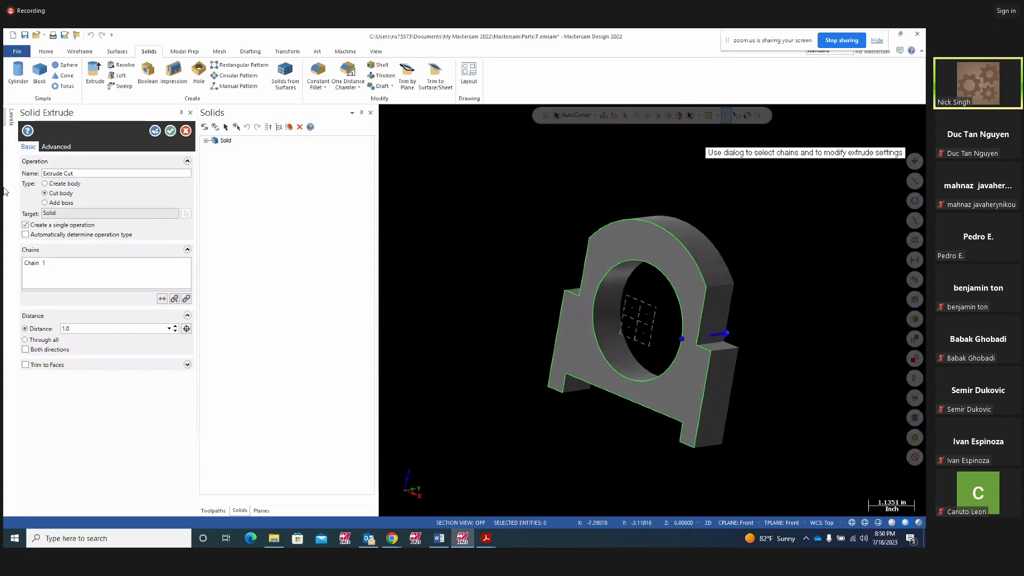
Try the circle extrusion as an added boss, extending it about 3.02 in backward and then 2.625 in out the front.
click(45, 203)
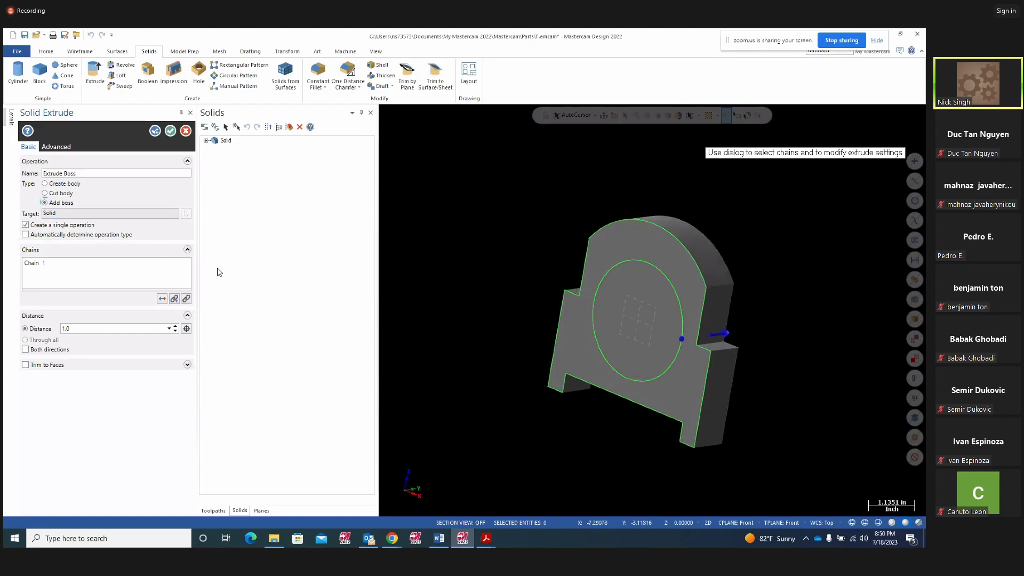
middle_drag(442, 287, 394, 331)
click(703, 338)
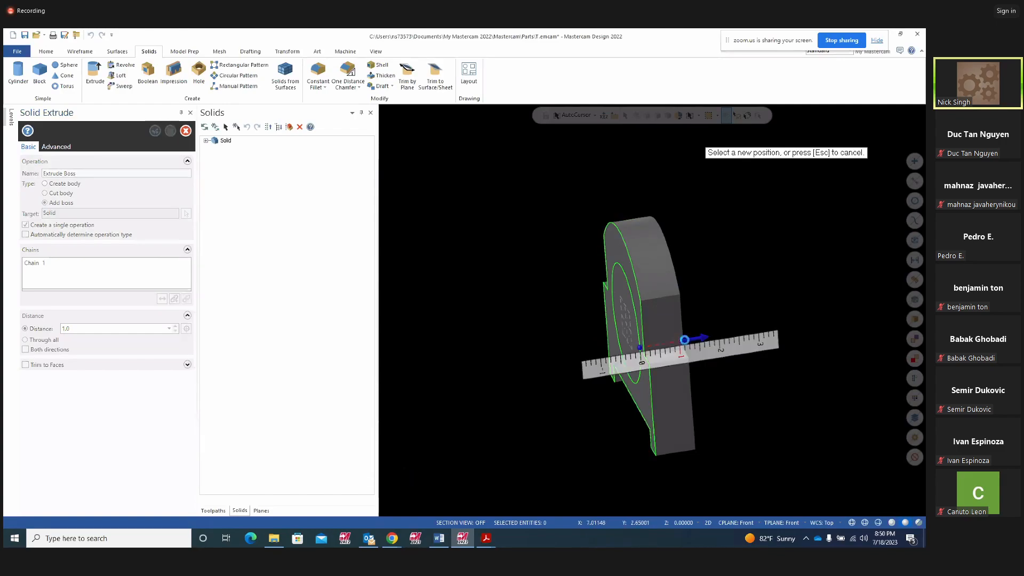
click(792, 334)
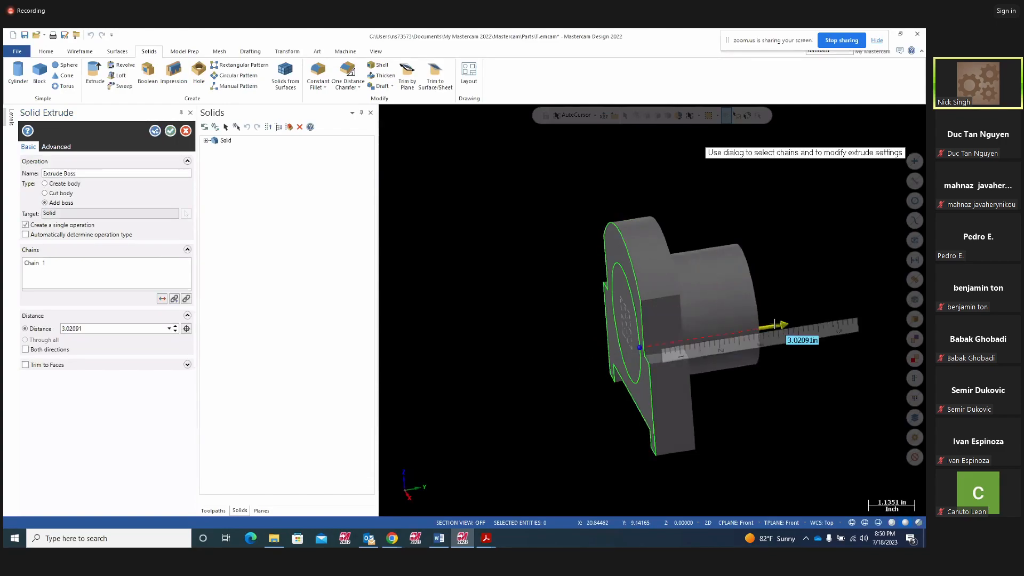
click(793, 335)
click(535, 372)
middle_drag(530, 370, 773, 391)
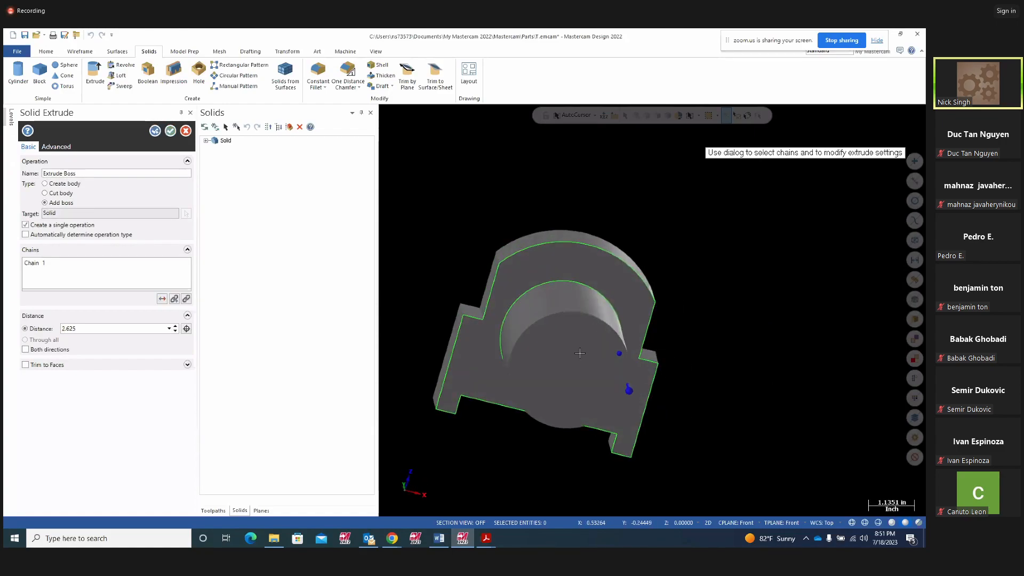
Switch the circle extrusion back to Cut body and extend it about 2.91 in through the back of the part.
click(45, 194)
middle_drag(688, 298, 607, 369)
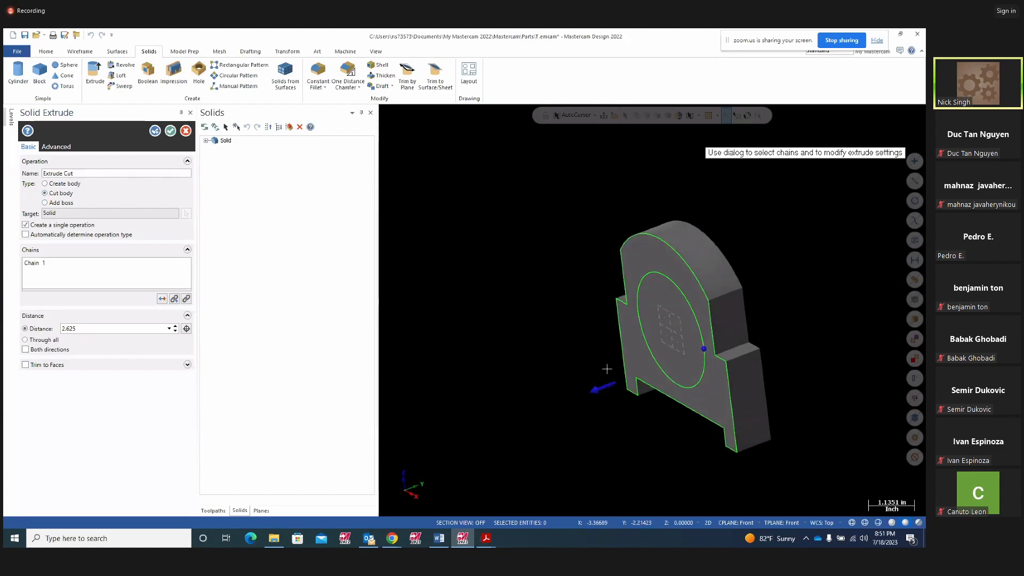
click(601, 386)
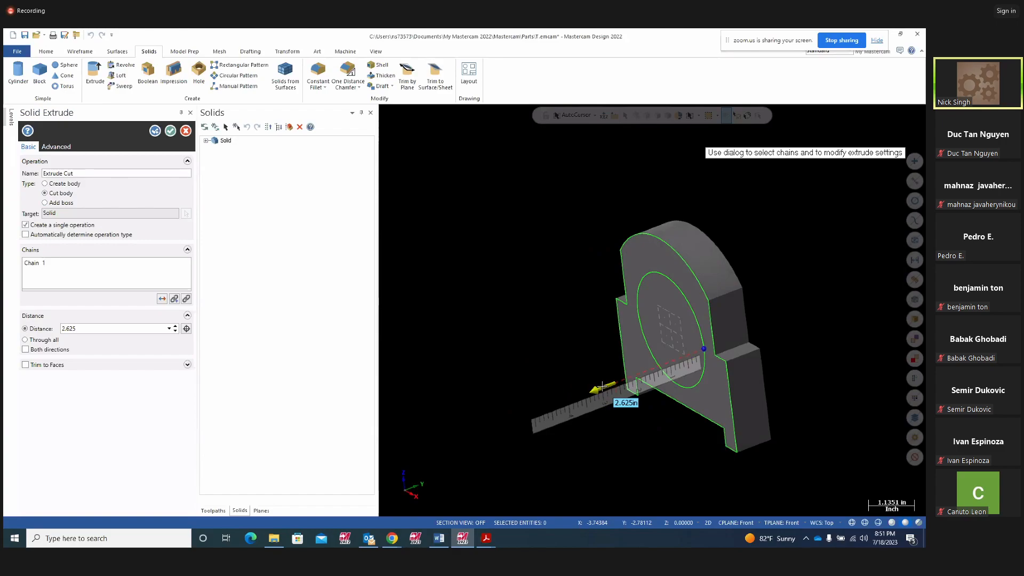
click(603, 386)
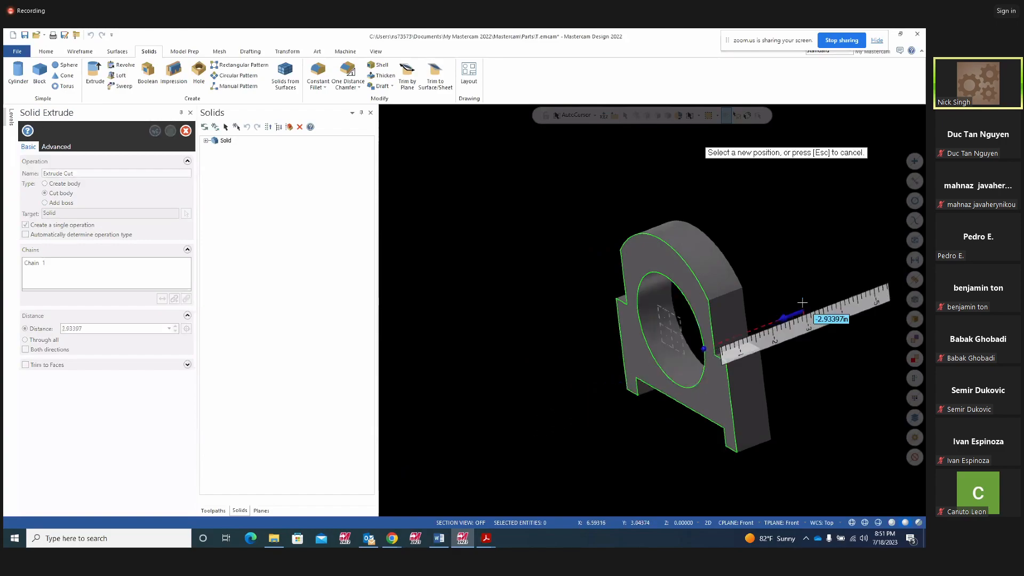
click(803, 309)
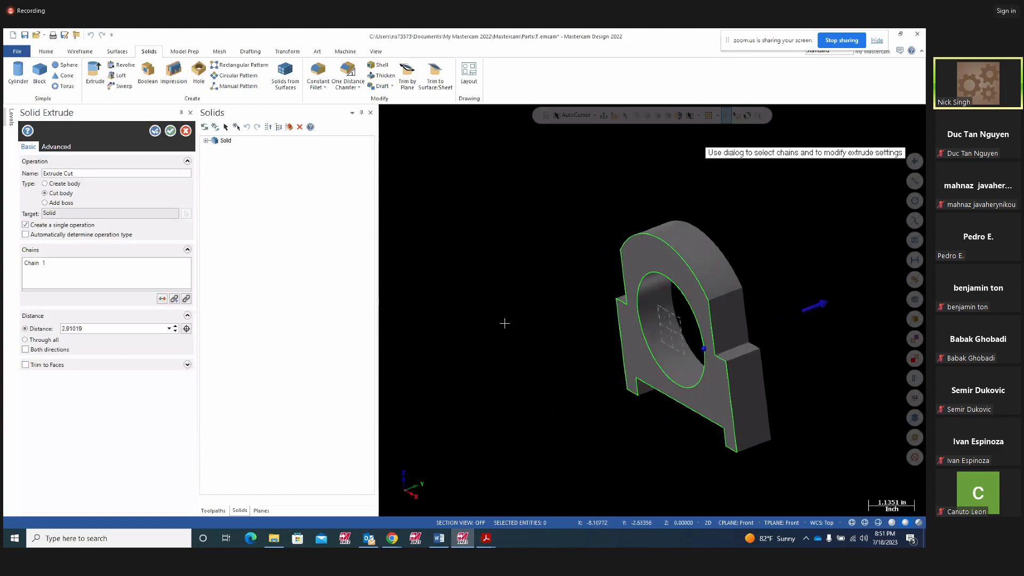
Try reversing the direction of the circle's extrude cut back and forth.
click(162, 298)
click(162, 299)
click(162, 299)
click(162, 299)
mouse_move(558, 369)
middle_down()
mouse_move(565, 359)
mouse_move(556, 359)
middle_up()
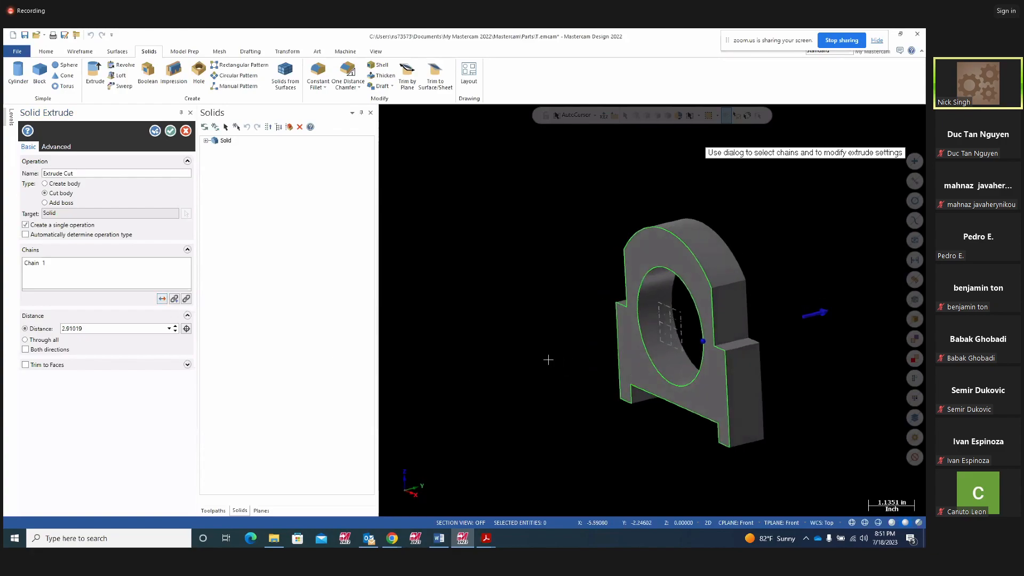
Try cut distances of 0.75, 1 and 0.99 for the circular hole, checking the depth from several angles.
click(91, 329)
text(0.75)
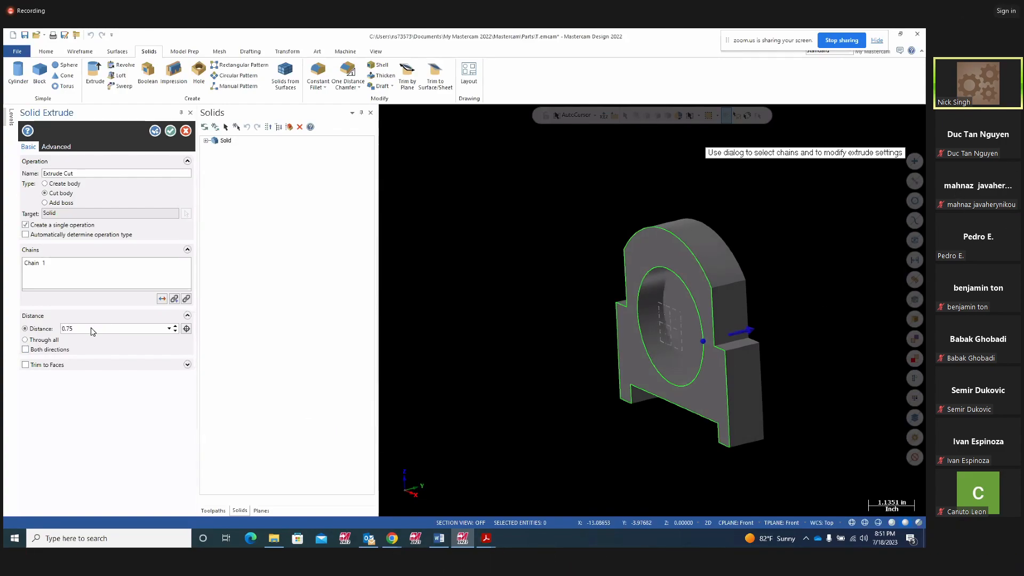
mouse_move(599, 306)
middle_down()
mouse_move(814, 306)
mouse_move(777, 322)
mouse_move(845, 294)
mouse_move(592, 450)
mouse_move(572, 423)
mouse_move(530, 439)
mouse_move(627, 360)
middle_up()
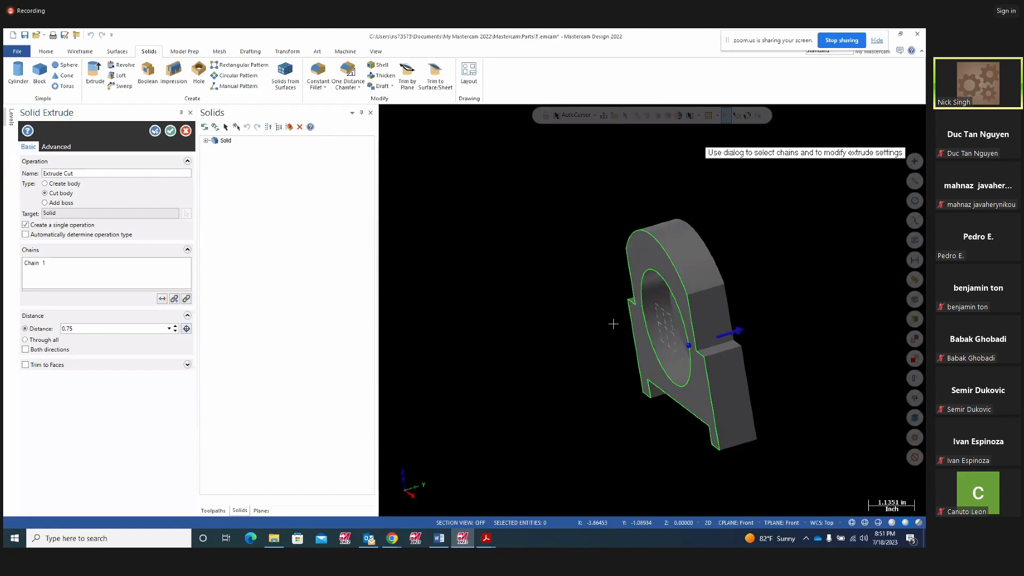
double_click(78, 329)
text(1)
click(40, 328)
middle_drag(537, 344, 644, 325)
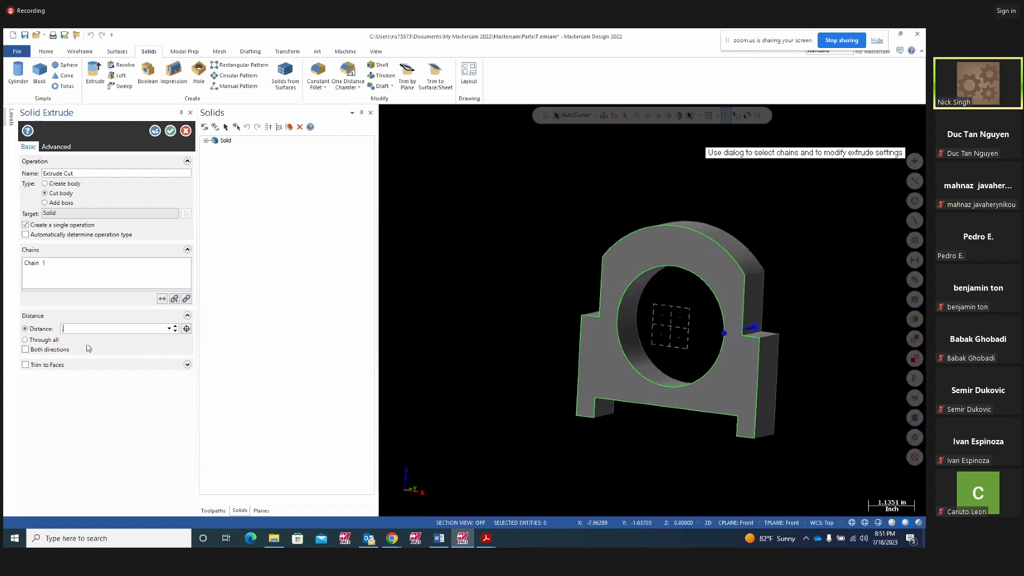
click(29, 322)
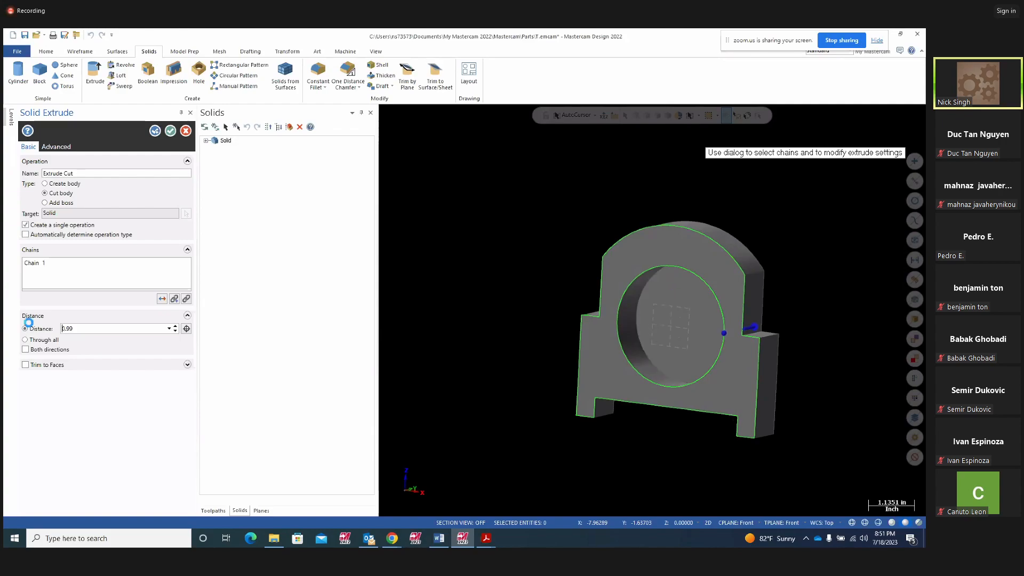
middle_drag(592, 346, 556, 363)
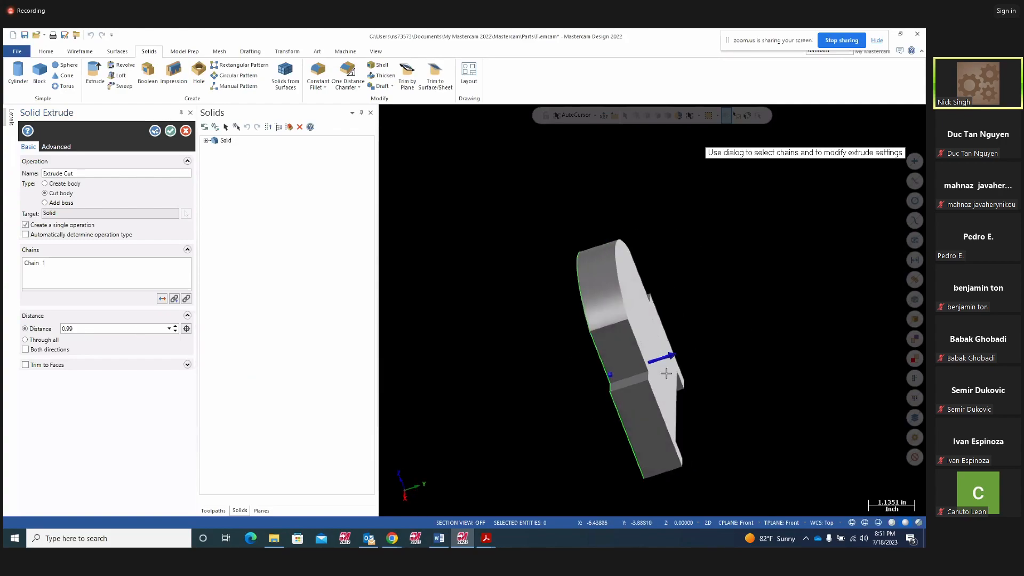
middle_drag(665, 373, 775, 361)
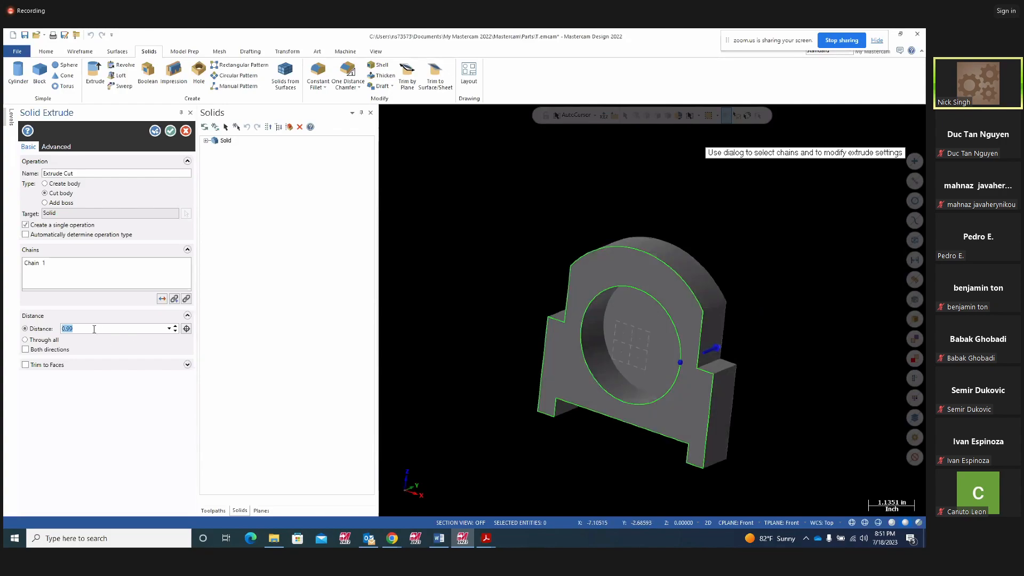
Set the hole's distance to 1.0 with the Through all option, create the cut, and leave Extrude without chaining another profile.
key(Return)
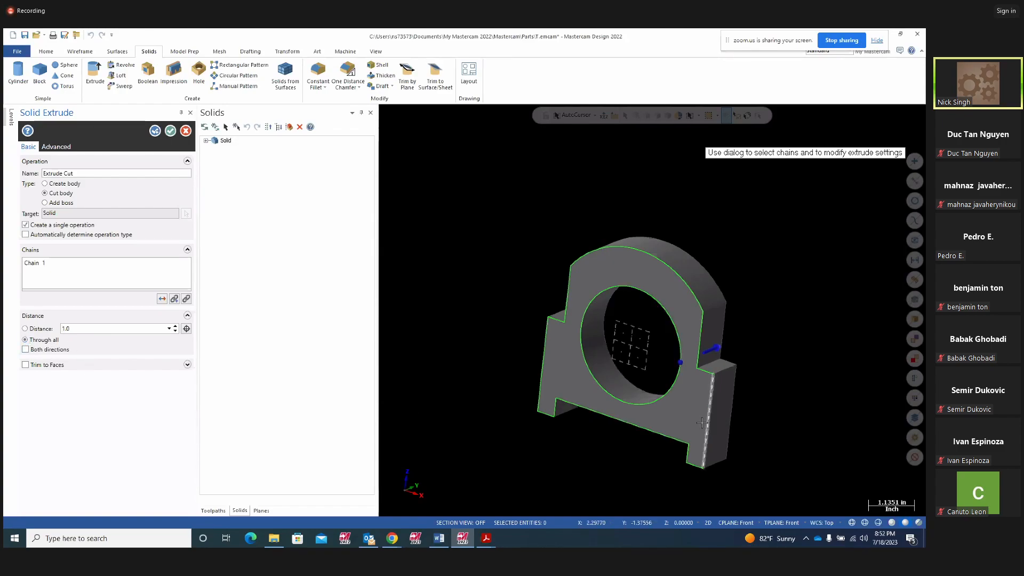
mouse_move(555, 425)
middle_down()
mouse_move(560, 395)
mouse_move(590, 395)
mouse_move(541, 407)
mouse_move(544, 393)
mouse_move(560, 392)
middle_up()
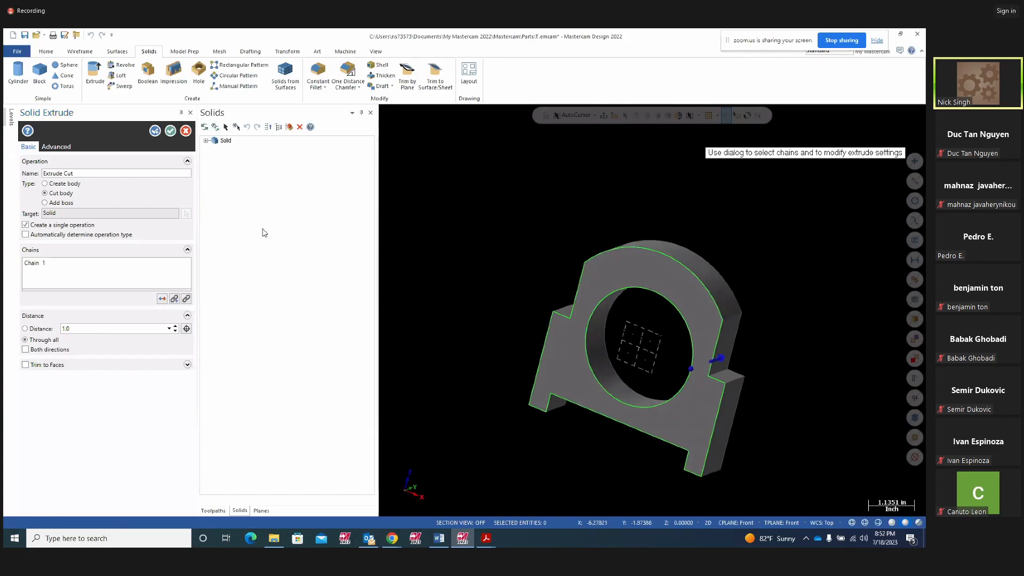
click(155, 131)
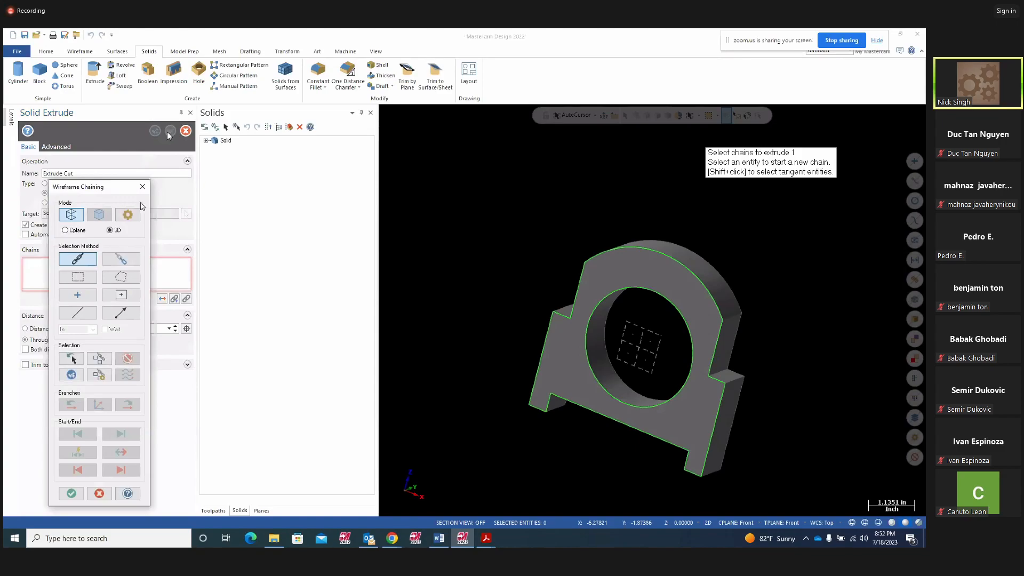
click(143, 187)
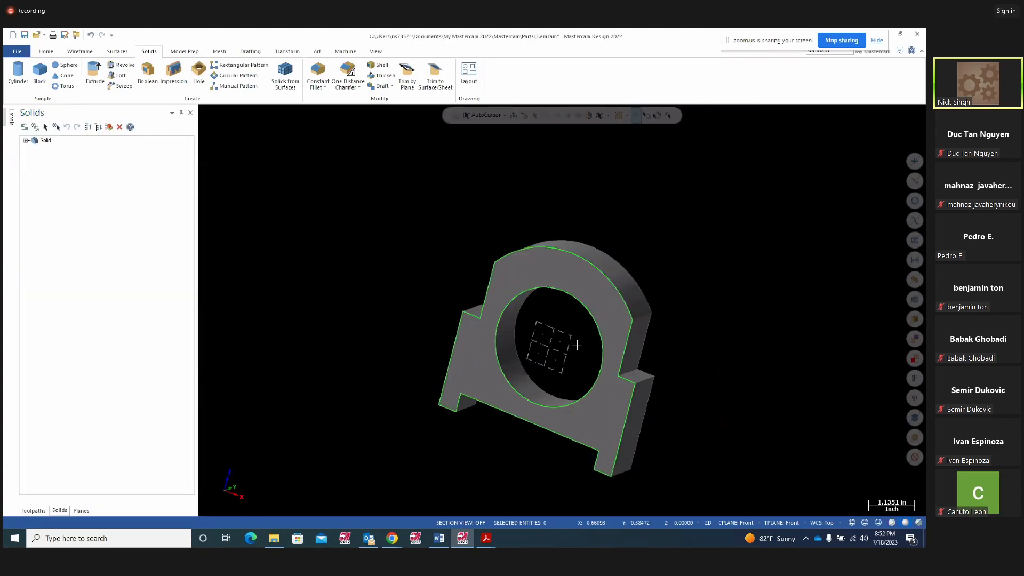
Switch to Project15.pdf in Acrobat and highlight the hole's circular edge, the .1 x 45 degrees chamfer note and the .05 radius fillet note.
click(483, 538)
click(528, 501)
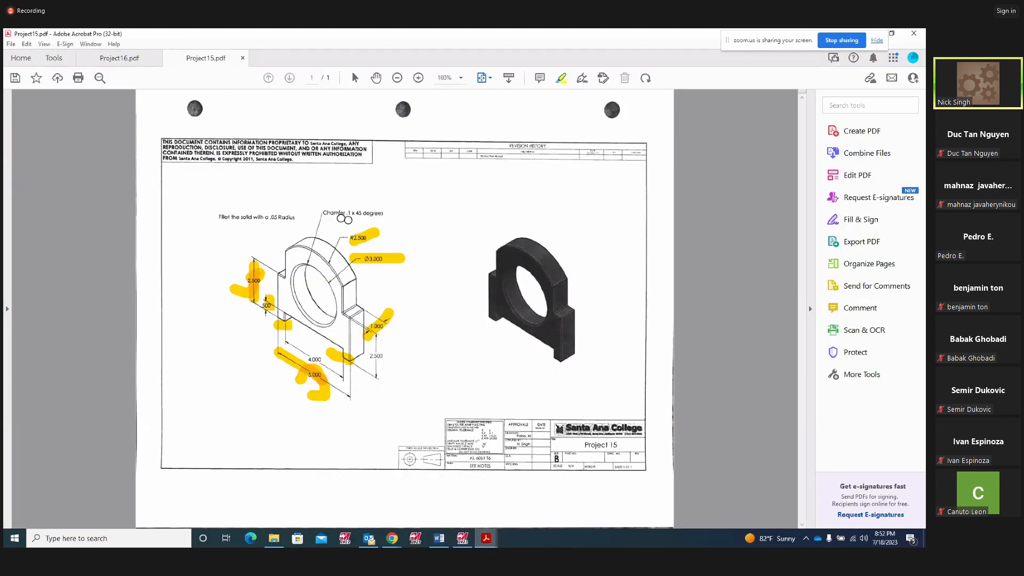
mouse_move(315, 269)
mouse_down()
mouse_move(294, 292)
mouse_move(320, 328)
mouse_move(337, 297)
mouse_move(303, 267)
mouse_move(308, 283)
mouse_up()
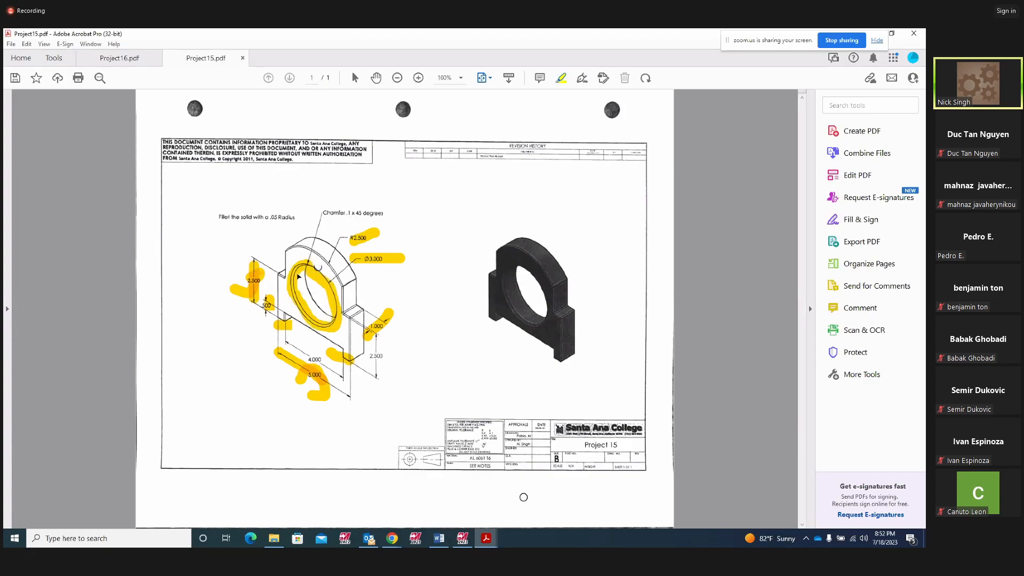
mouse_move(343, 222)
mouse_down()
mouse_move(354, 208)
mouse_move(366, 215)
mouse_up()
drag(296, 216, 225, 217)
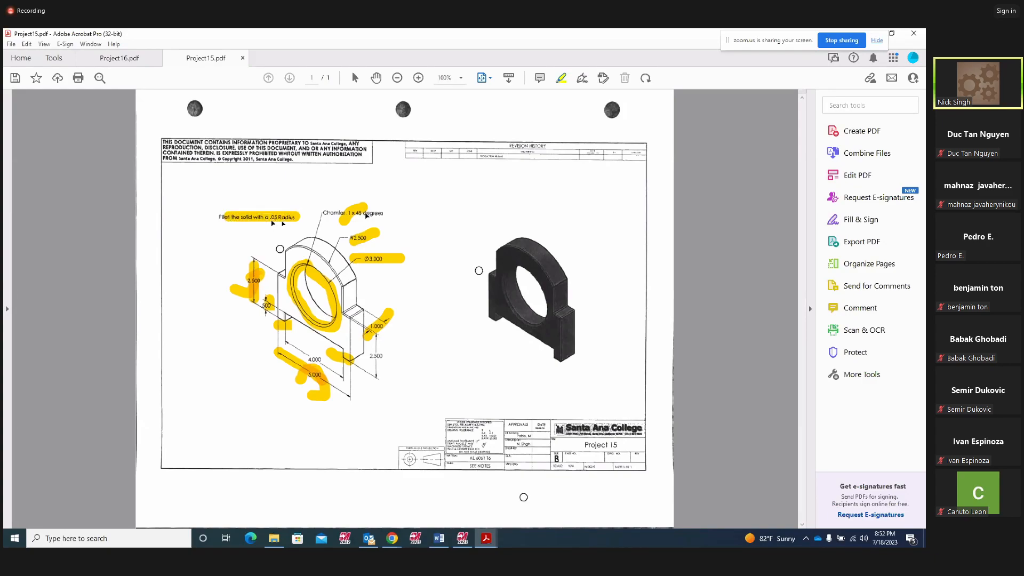
Highlight the arch's outer edge, cross the fillet note with a stroke, and mark the part's side steps and feet.
mouse_move(289, 246)
mouse_down()
mouse_move(336, 268)
mouse_move(344, 287)
mouse_up()
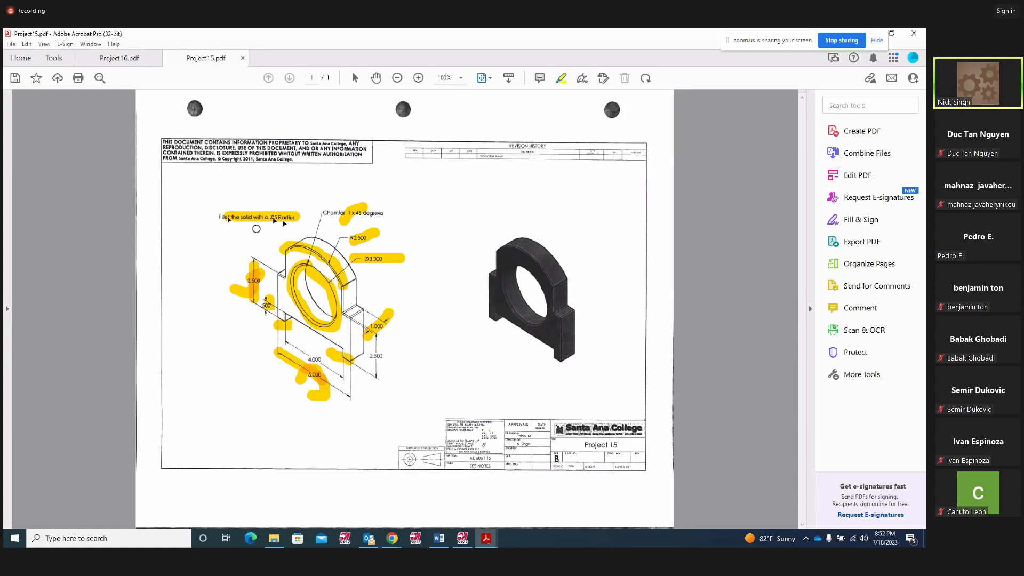
drag(252, 201, 244, 232)
mouse_move(356, 307)
mouse_down()
mouse_move(344, 302)
mouse_move(347, 362)
mouse_up()
drag(282, 315, 286, 332)
drag(279, 272, 284, 277)
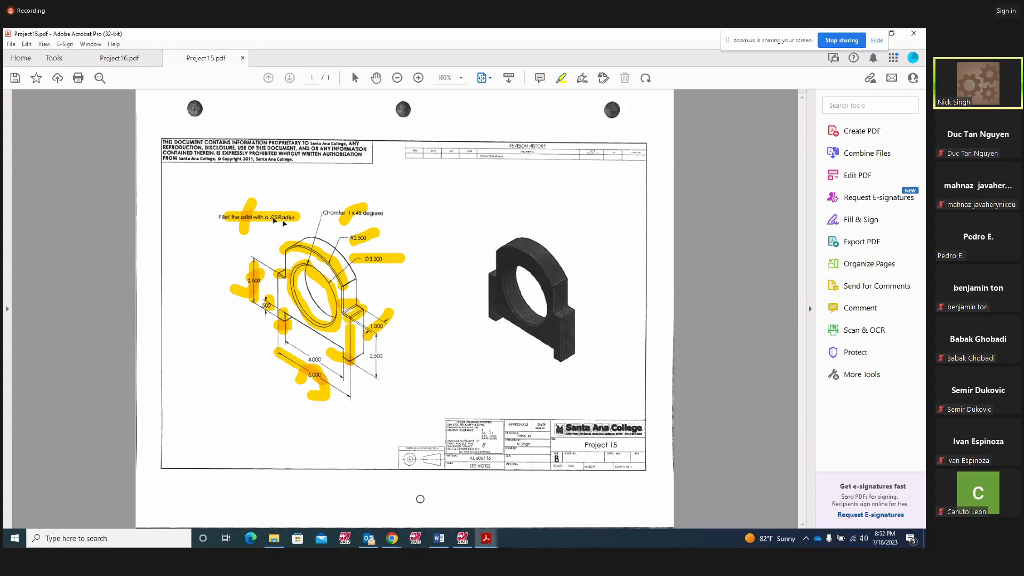
click(345, 222)
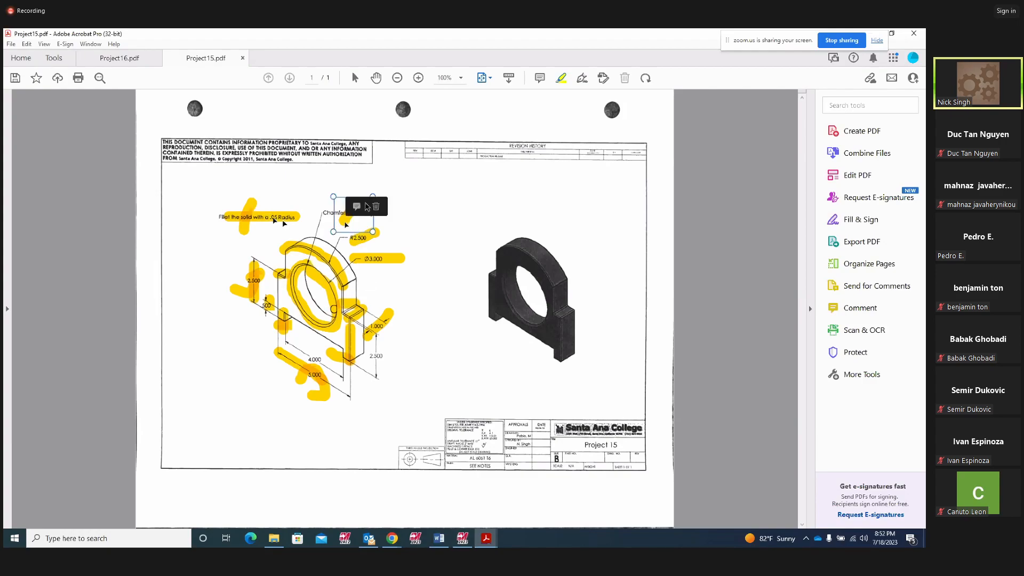
Back in Mastercam, select the solid body and move it to level 2 named "solids".
click(463, 538)
click(12, 117)
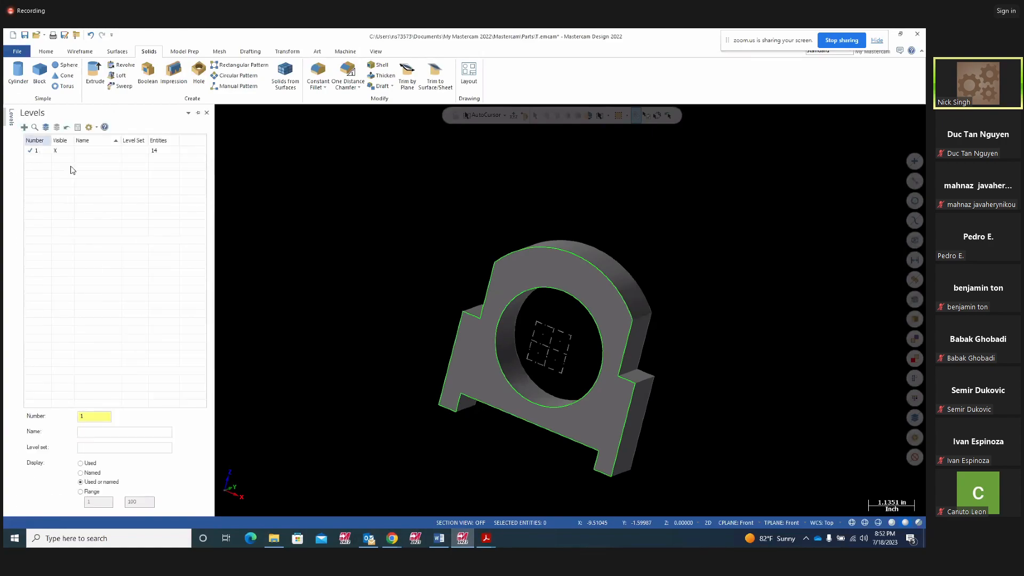
middle_drag(798, 258, 747, 267)
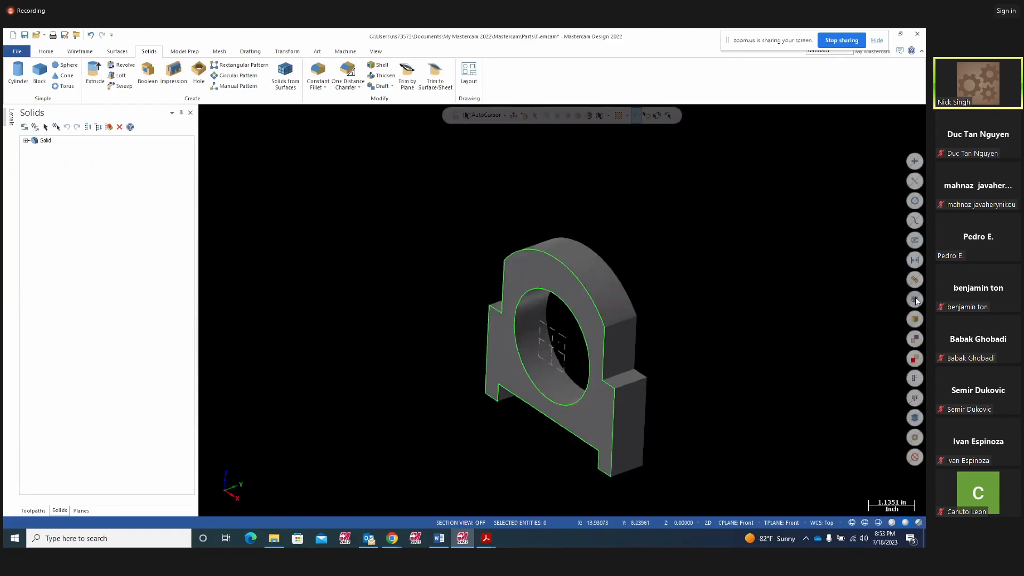
click(914, 318)
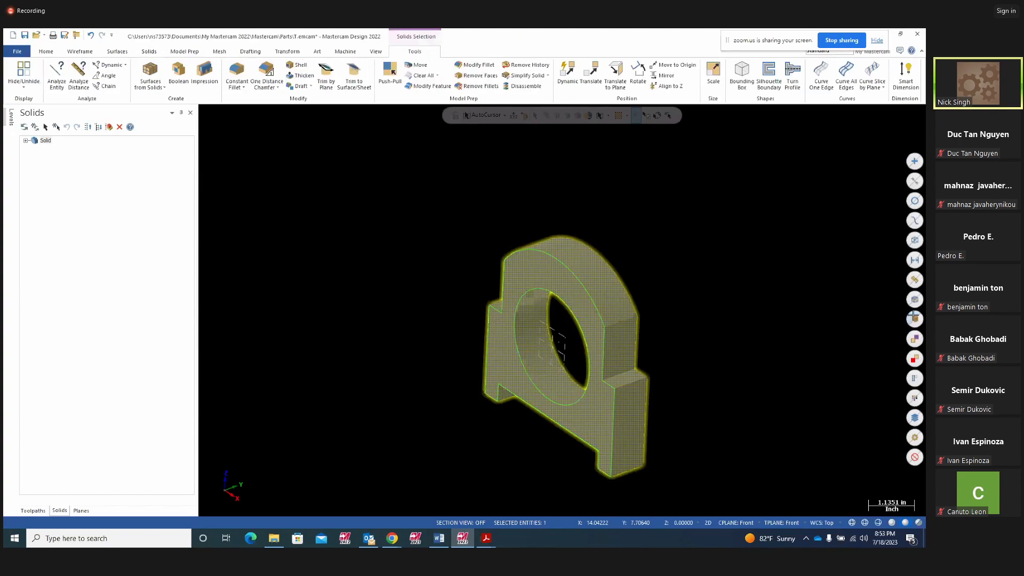
right_click(720, 228)
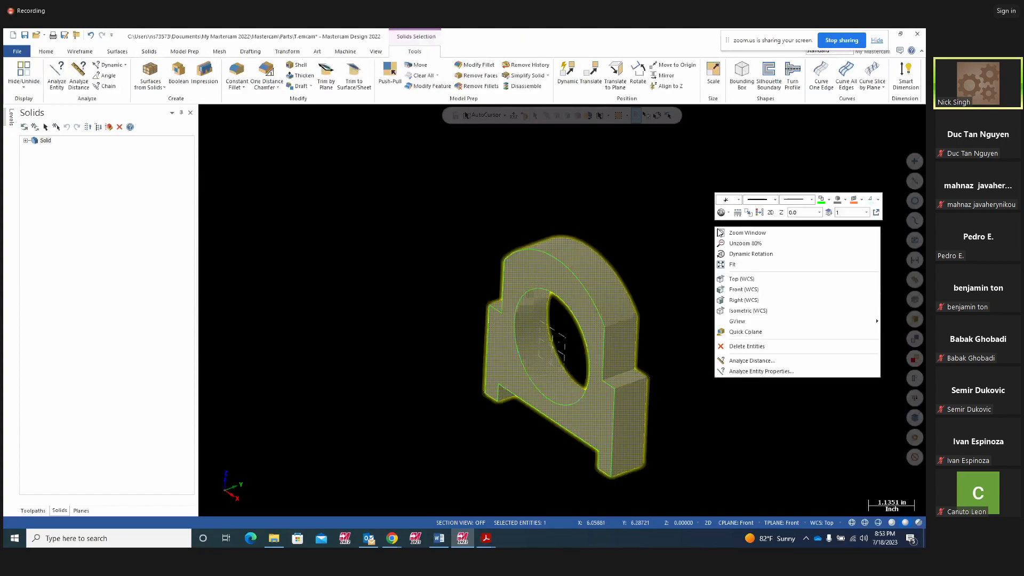
click(828, 212)
click(157, 240)
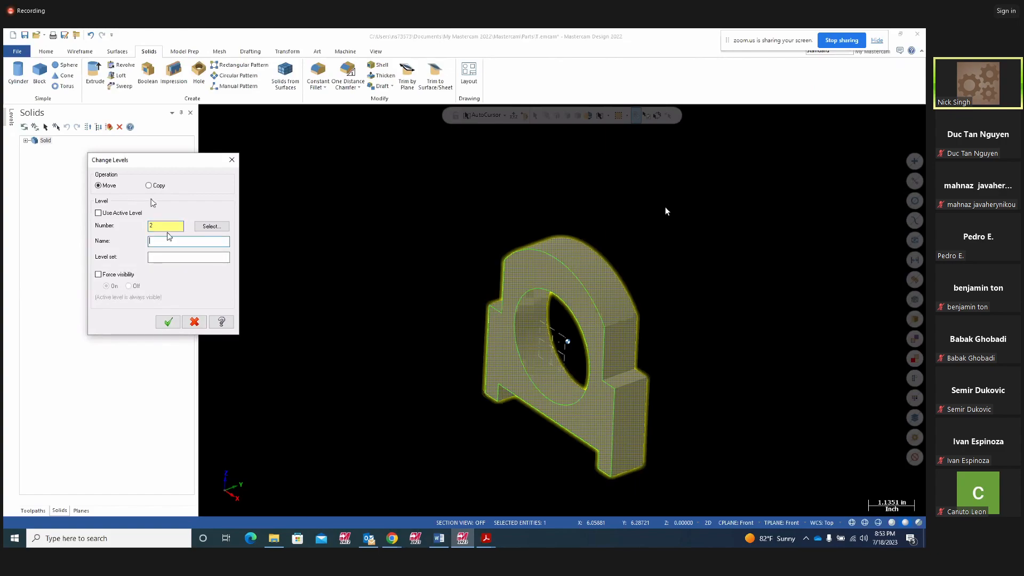
text(solids)
click(168, 322)
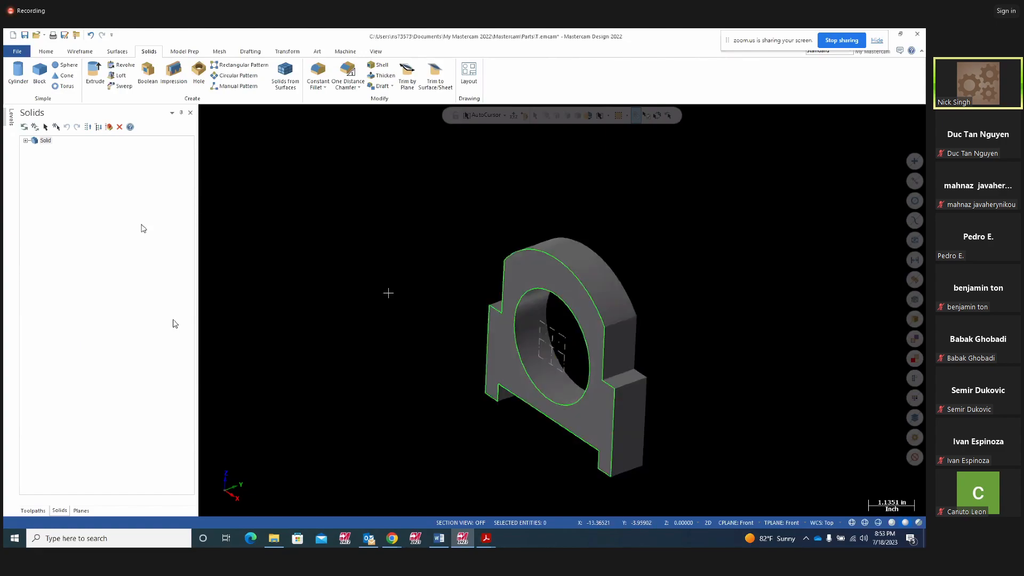
Make level 2 the active level and hide the wireframe on level 1.
click(25, 141)
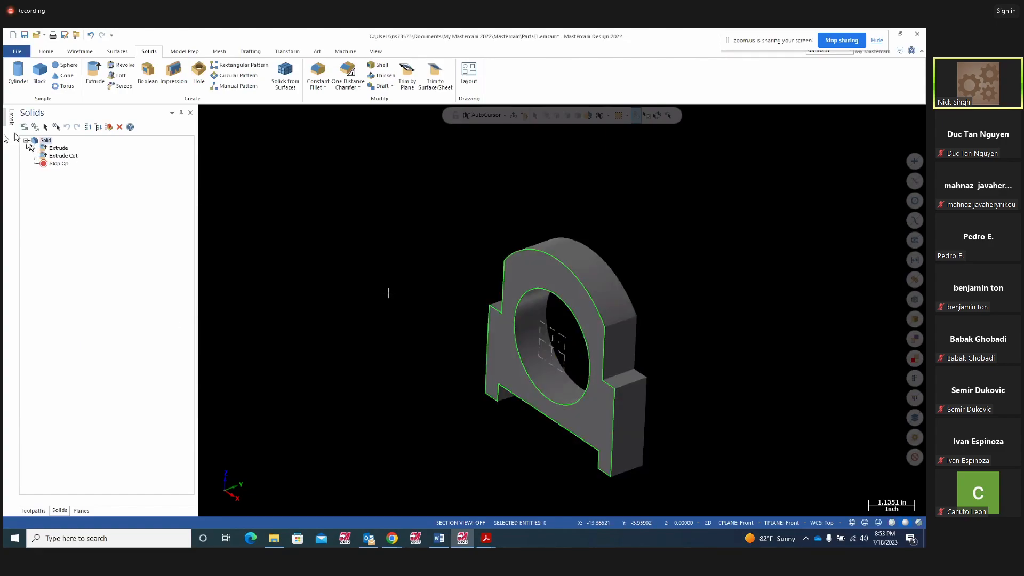
mouse_move(16, 139)
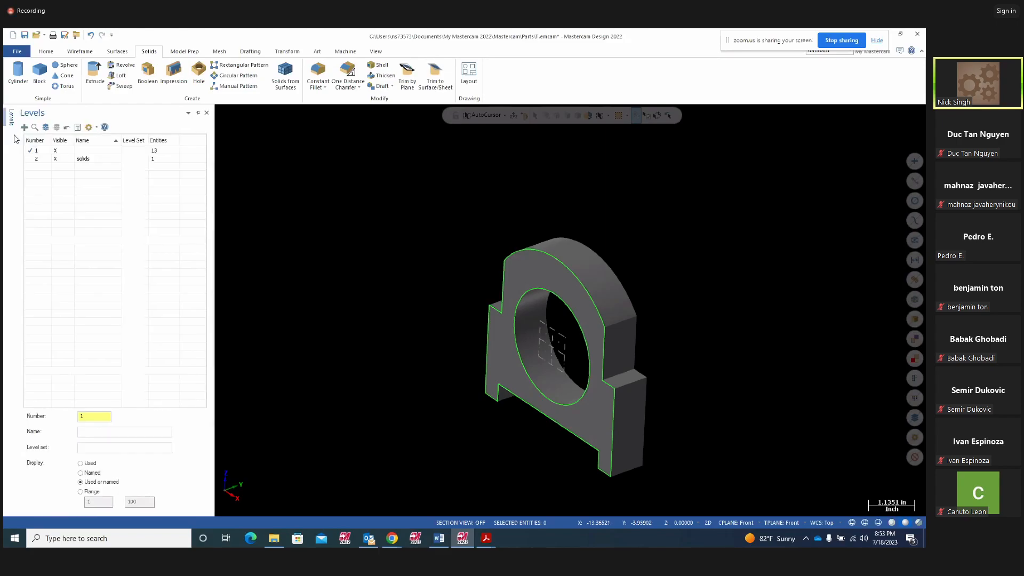
click(55, 158)
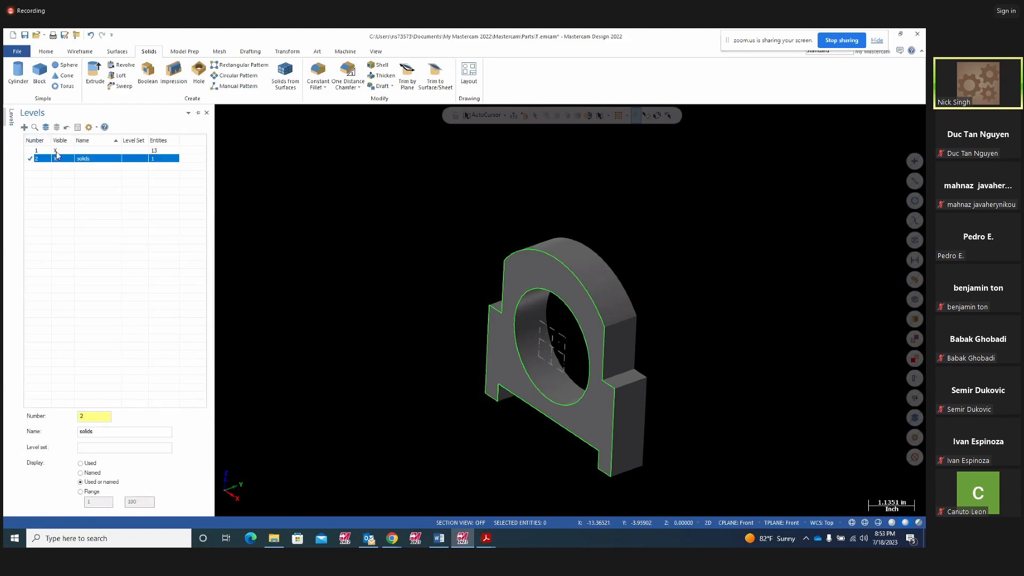
click(56, 152)
scroll(685, 252, up, 1)
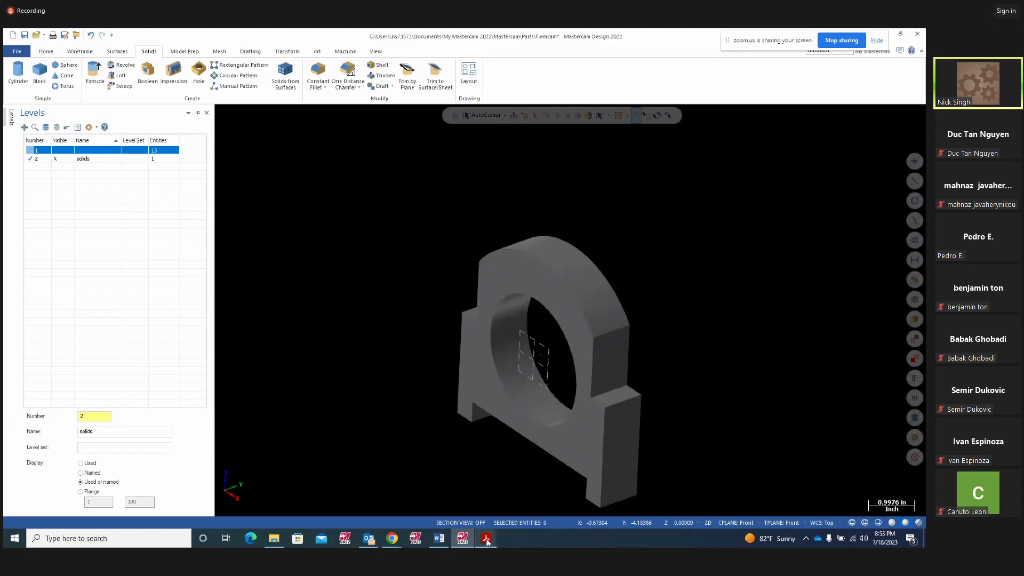
Switch to the Acrobat drawing and circle the chamfer note with the highlighter.
mouse_move(486, 539)
click(521, 490)
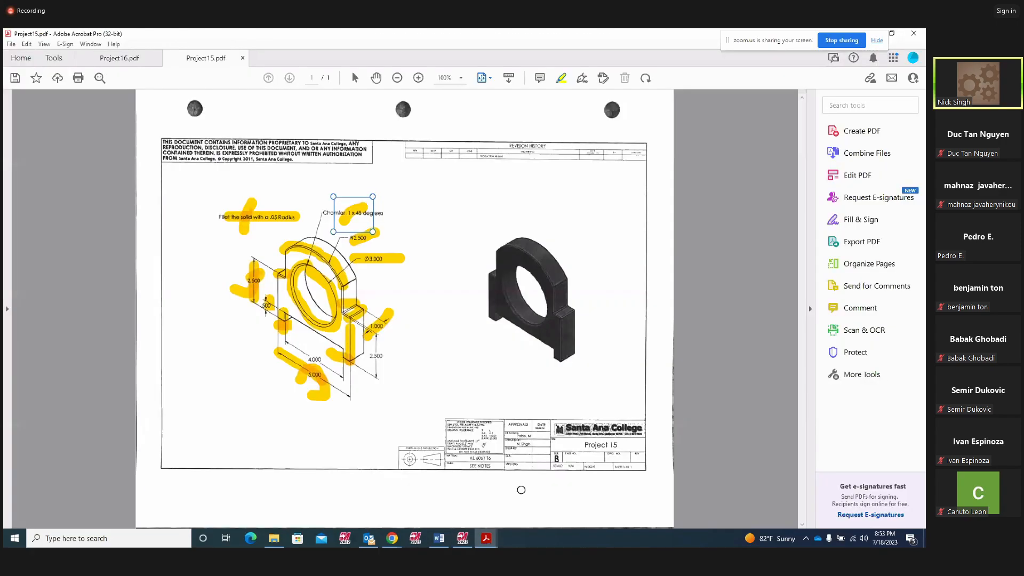
mouse_move(359, 219)
mouse_down()
mouse_move(352, 187)
mouse_move(397, 206)
mouse_move(316, 208)
mouse_move(358, 185)
mouse_move(351, 216)
mouse_up()
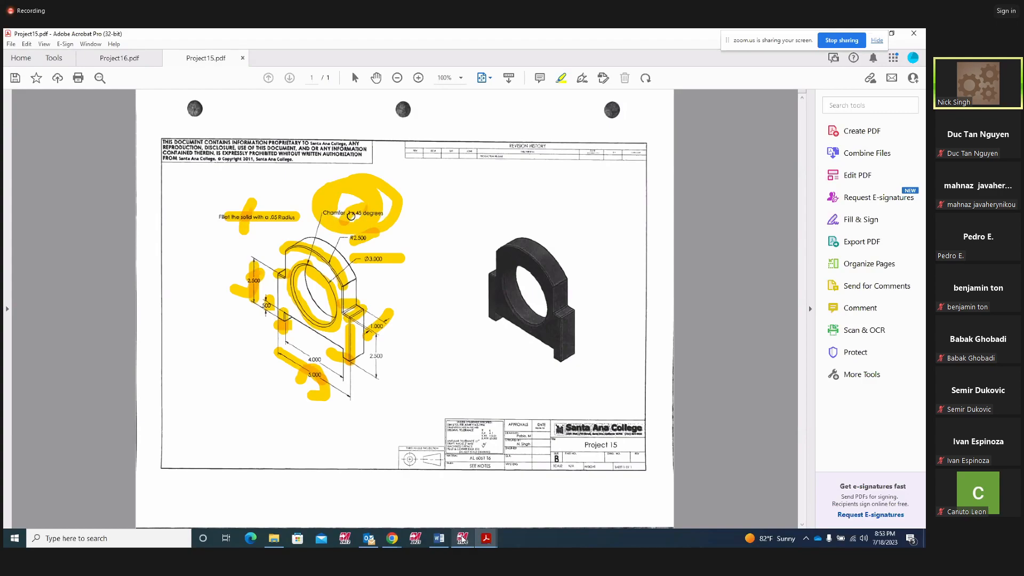
Back in Mastercam, start a one distance chamfer and select the hole's circular edges on both faces of the part.
click(462, 538)
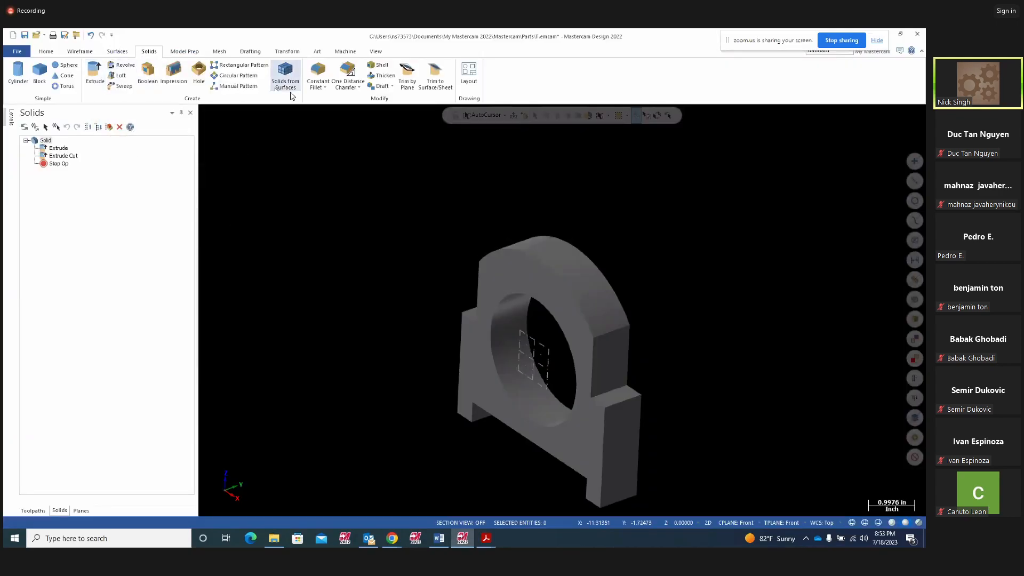
click(355, 90)
click(357, 101)
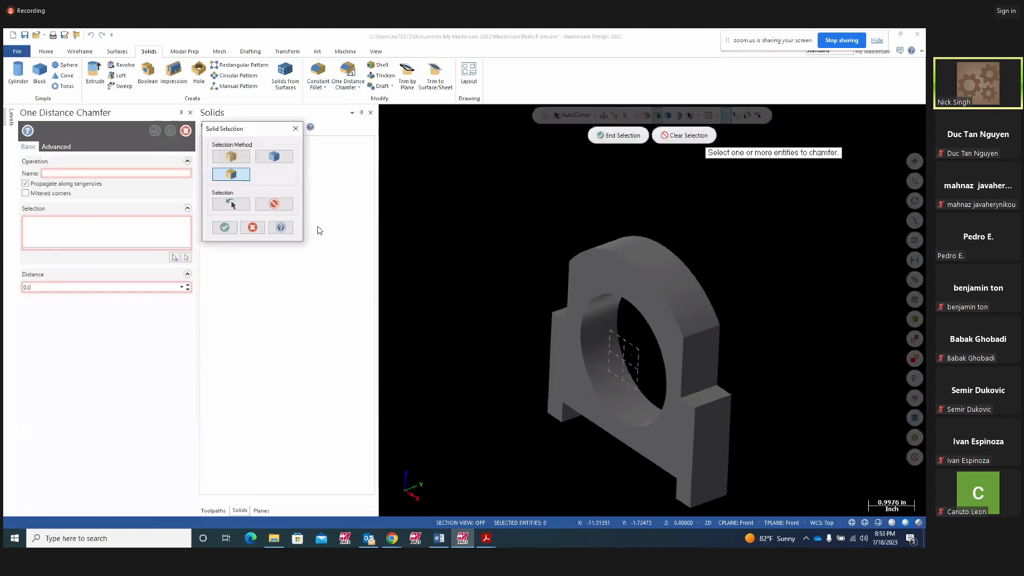
click(42, 286)
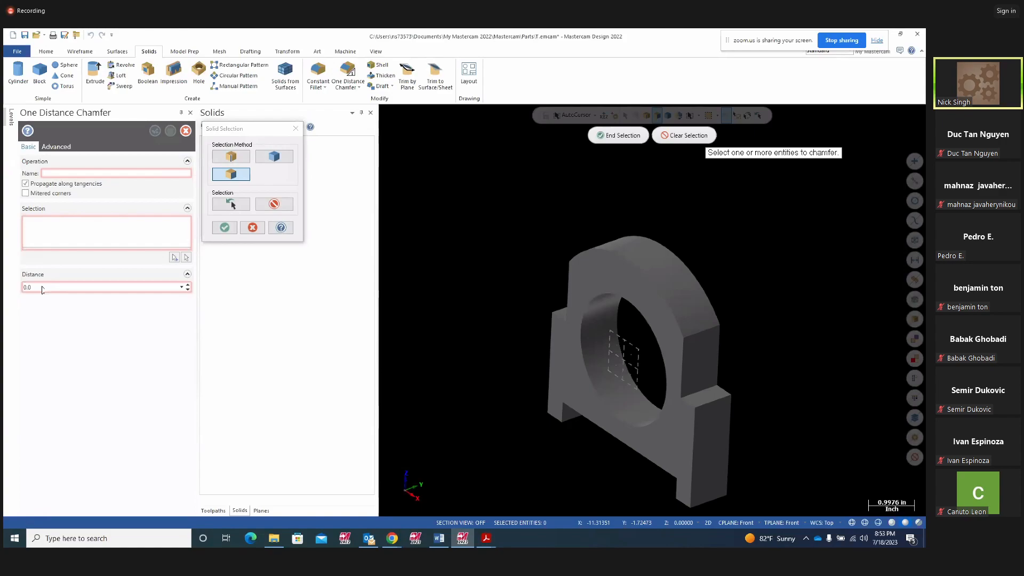
click(233, 158)
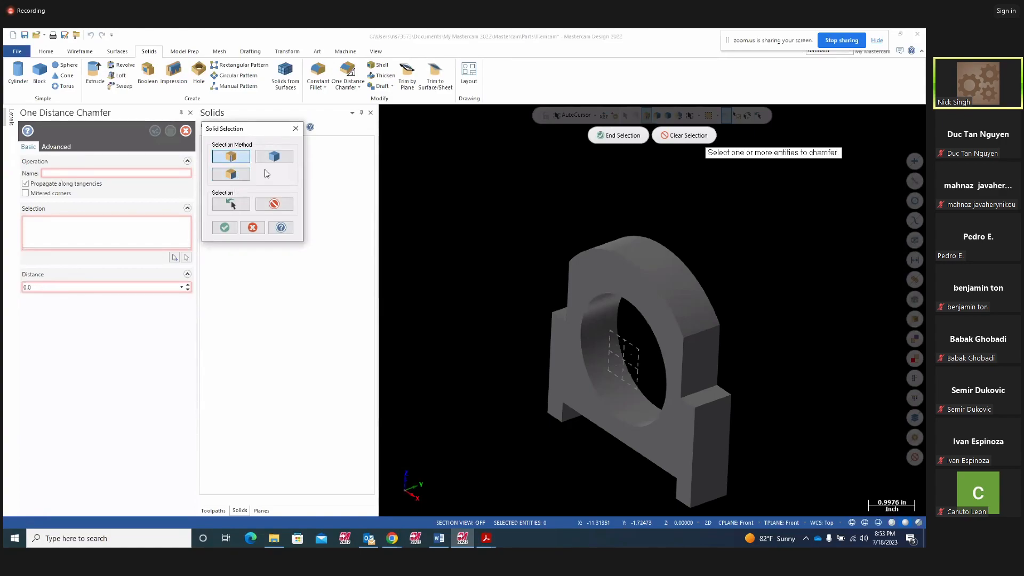
click(605, 292)
middle_drag(751, 278, 675, 292)
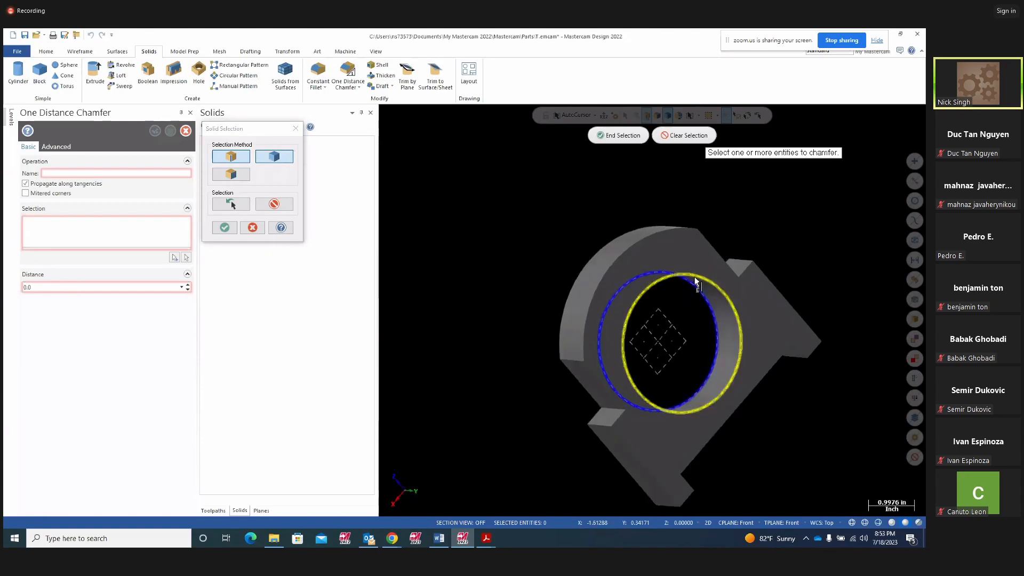
click(695, 277)
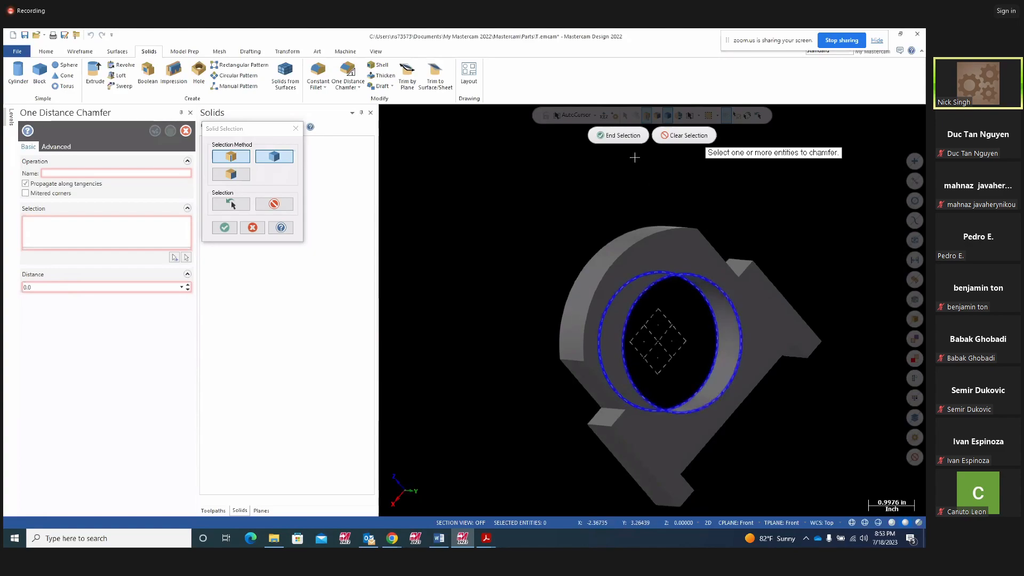
click(621, 135)
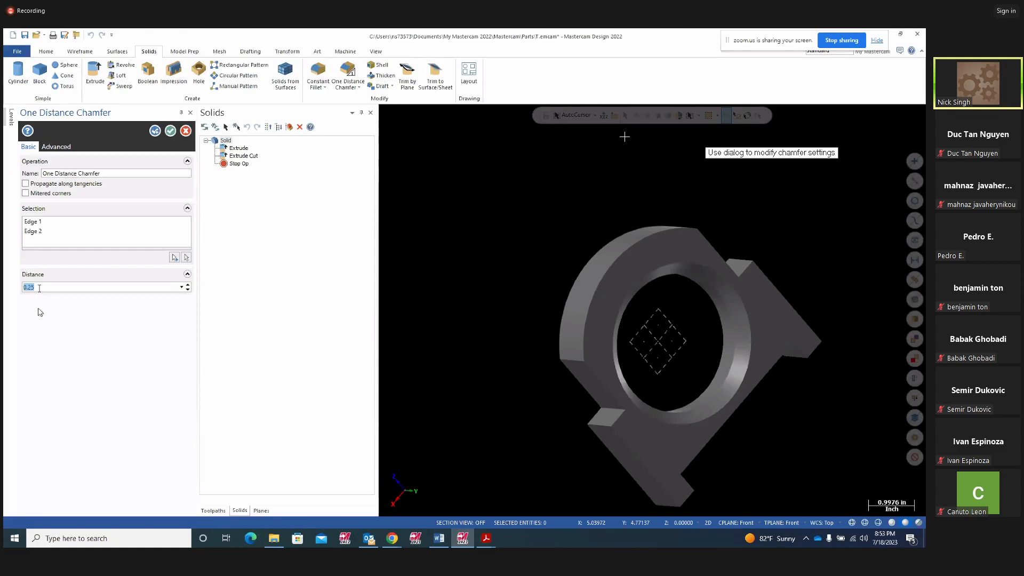
Set the chamfer distance to 0.1 and apply it to the two hole edges.
key(BackSpace)
key(Return)
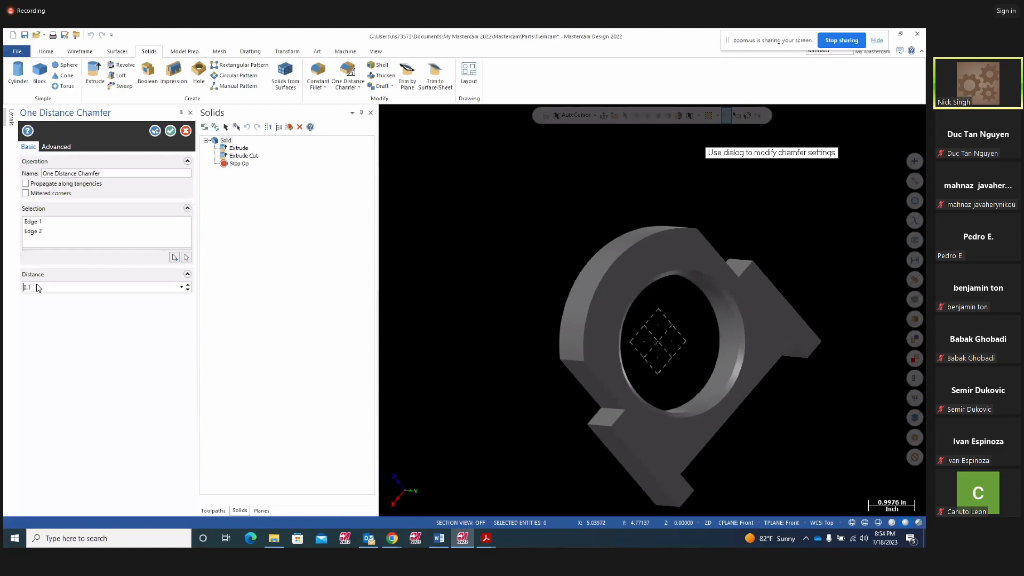
middle_drag(544, 418, 661, 383)
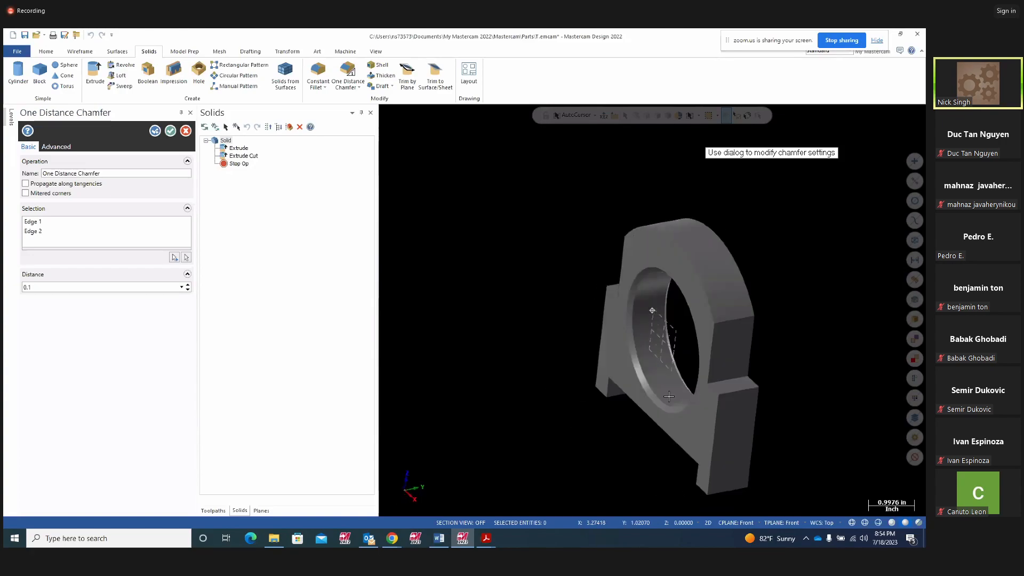
click(154, 131)
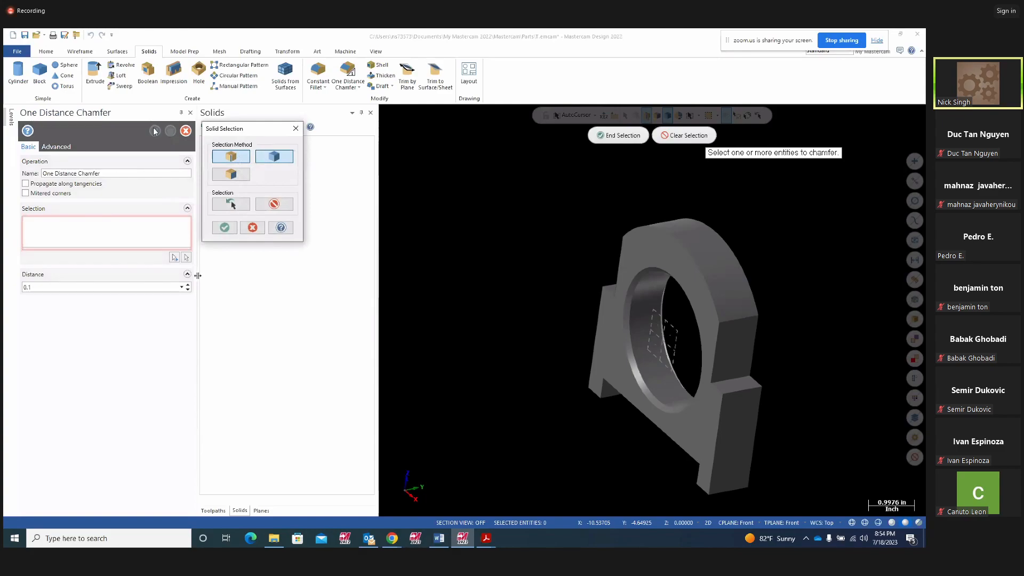
click(225, 227)
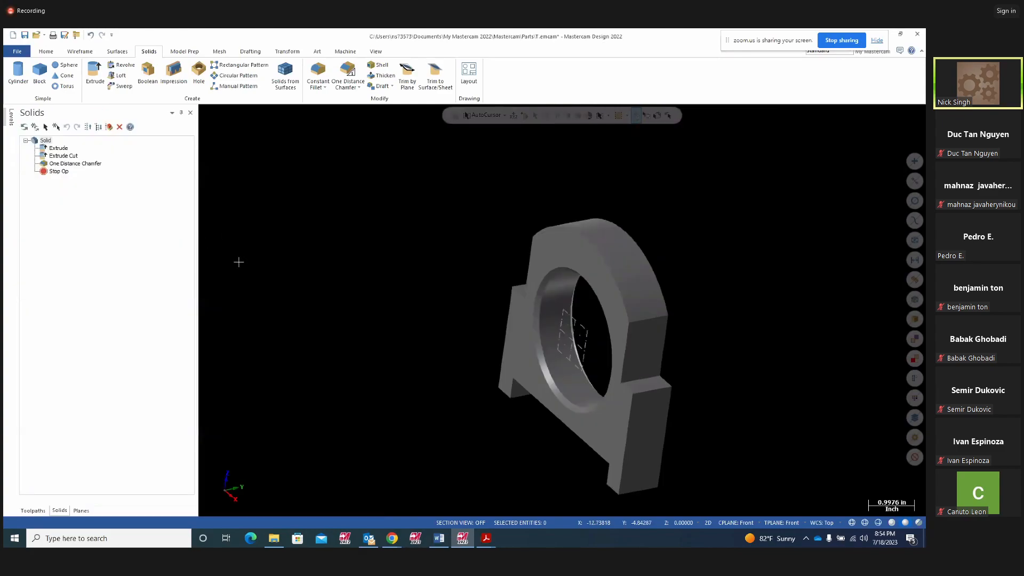
middle_drag(411, 268, 418, 261)
scroll(355, 290, up, 2)
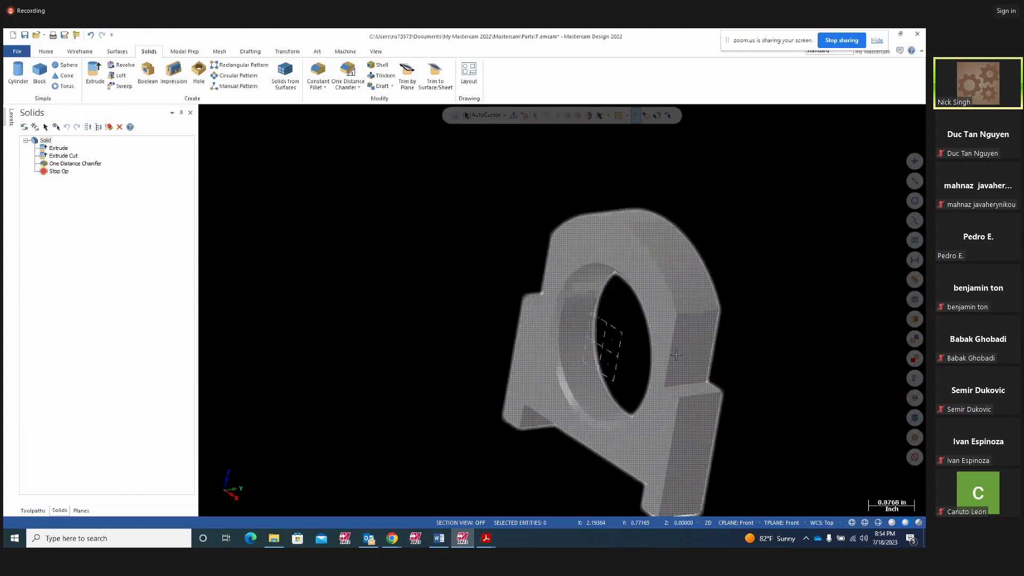
Switch to the Acrobat drawing and delete the highlighter marks on the chamfer note, the hole and the arch.
click(485, 540)
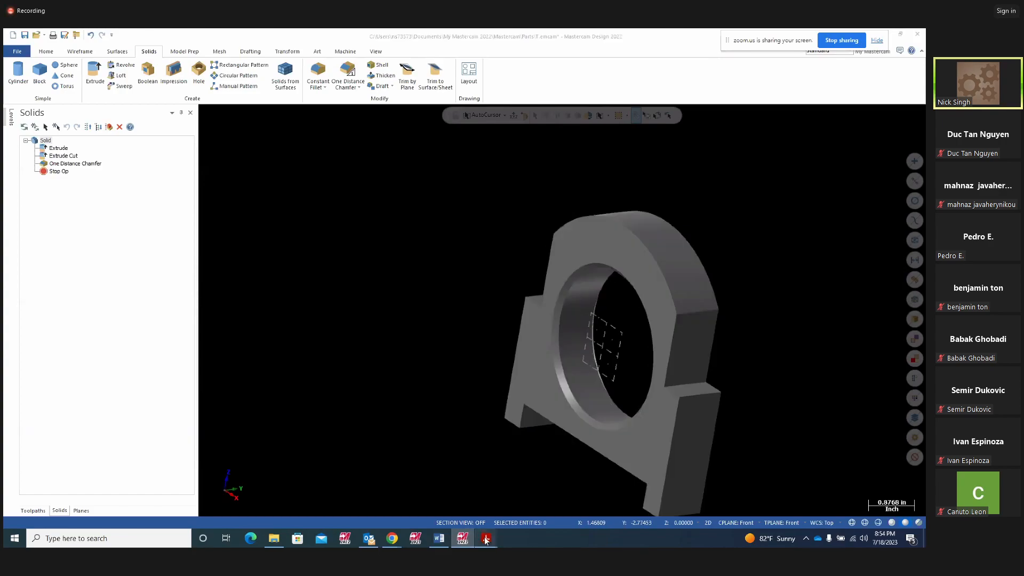
click(524, 500)
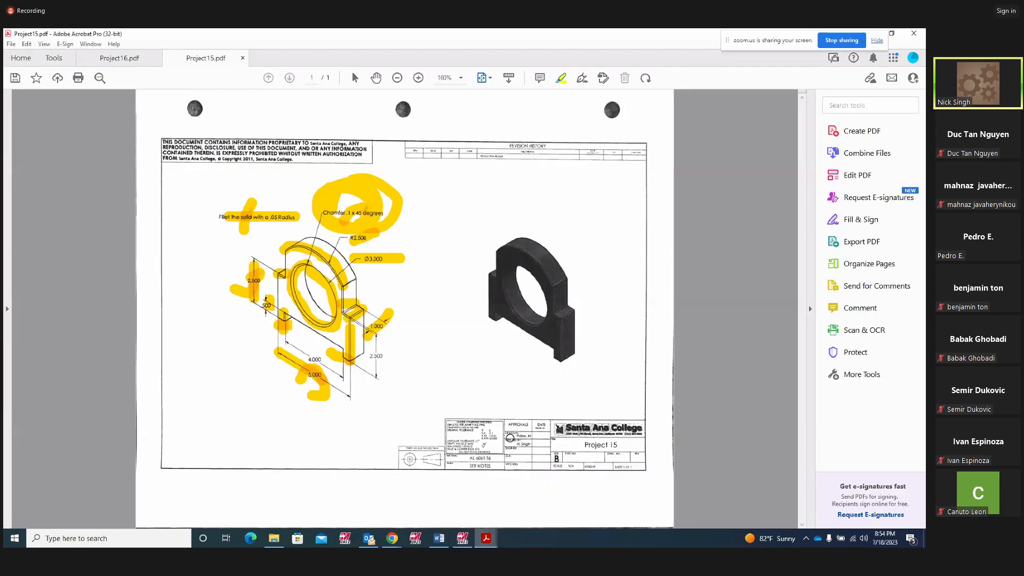
right_click(352, 224)
click(377, 246)
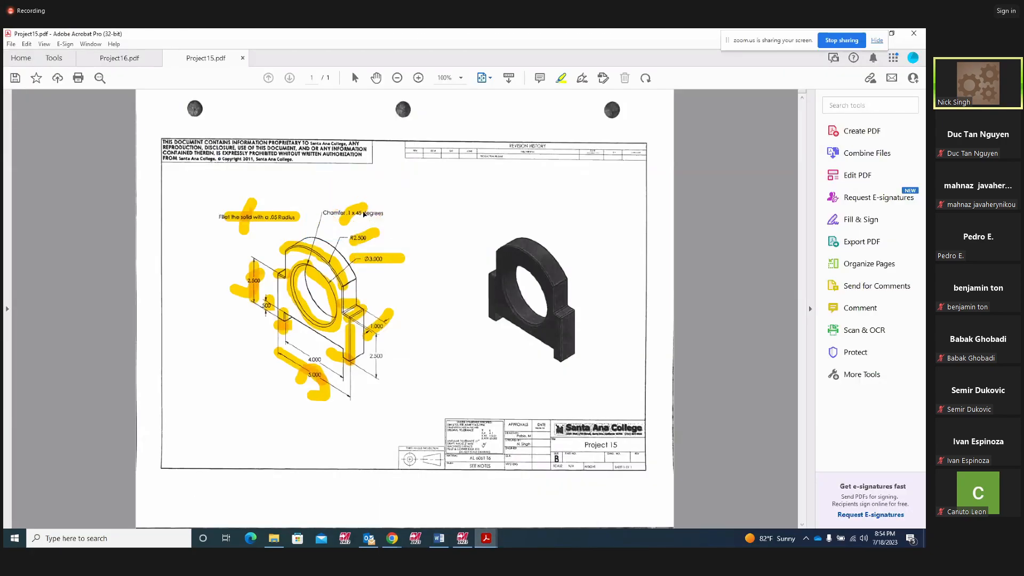
right_click(363, 213)
click(381, 238)
right_click(277, 271)
click(301, 299)
right_click(309, 255)
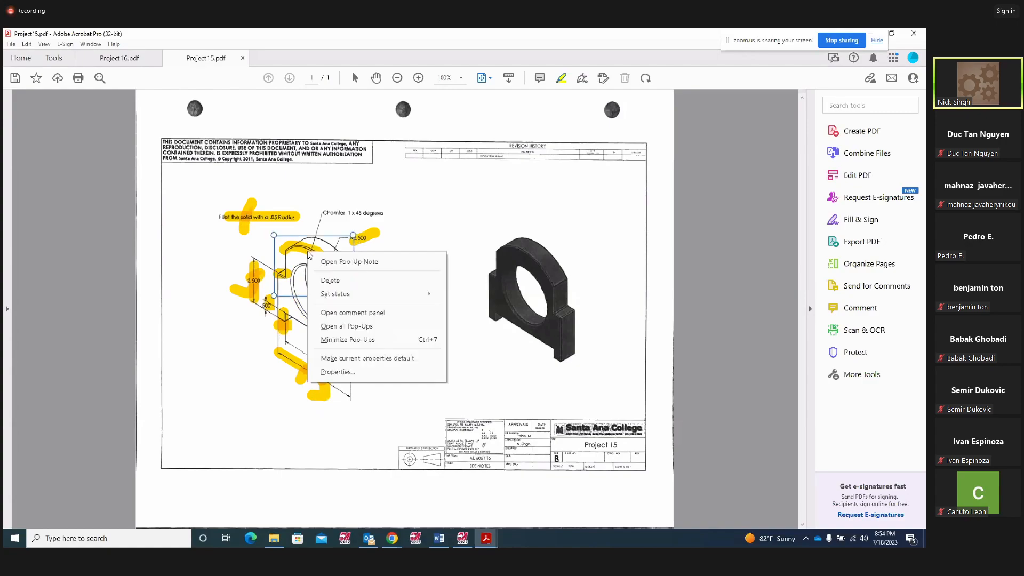
click(330, 281)
Delete the highlight along the fillet note and mark its .05 radius with a new highlighter stroke.
right_click(268, 219)
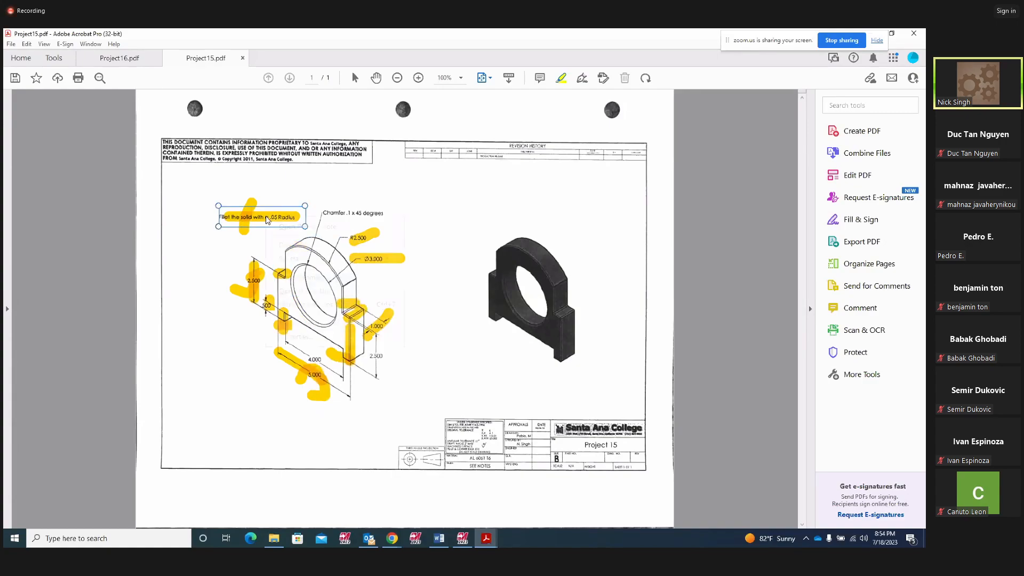
click(291, 245)
drag(270, 224, 283, 213)
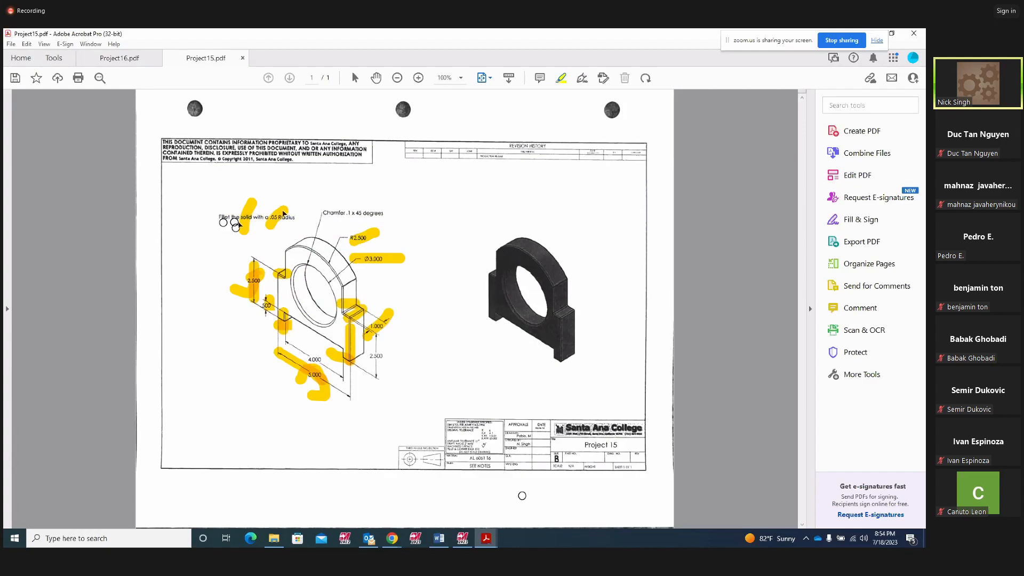
mouse_move(558, 234)
mouse_down()
mouse_move(488, 211)
mouse_move(480, 365)
mouse_move(590, 390)
mouse_move(537, 219)
mouse_move(524, 215)
mouse_up()
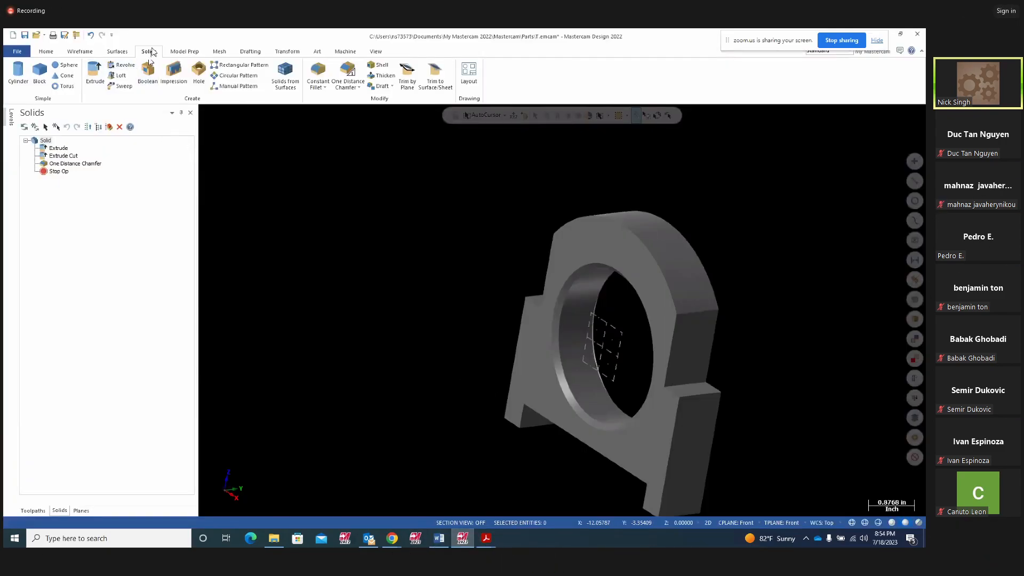
In Mastercam, start a constant radius fillet and select the arch's front edge and the edges around the adjoining side step.
click(323, 95)
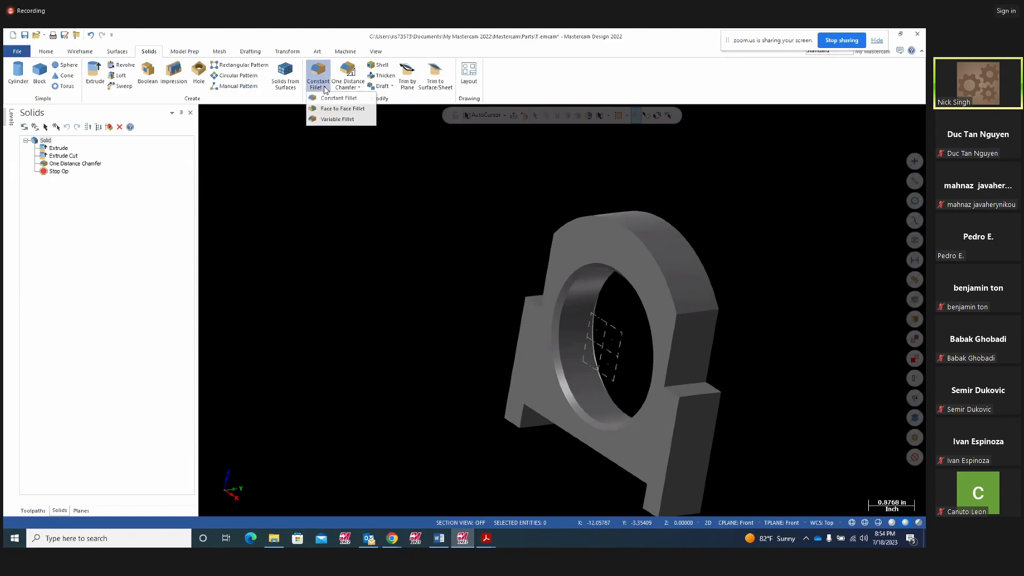
click(326, 104)
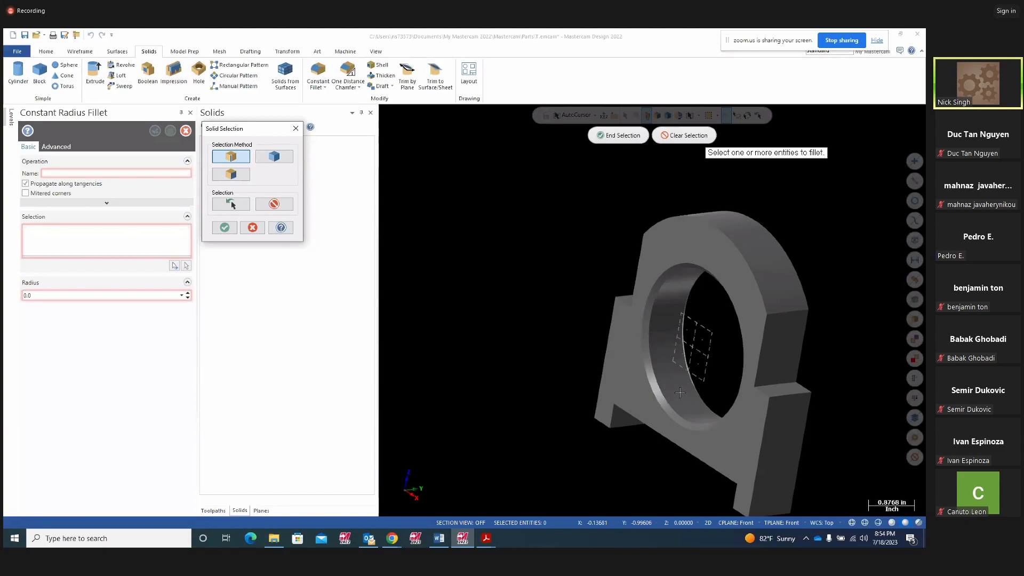
click(766, 300)
click(765, 330)
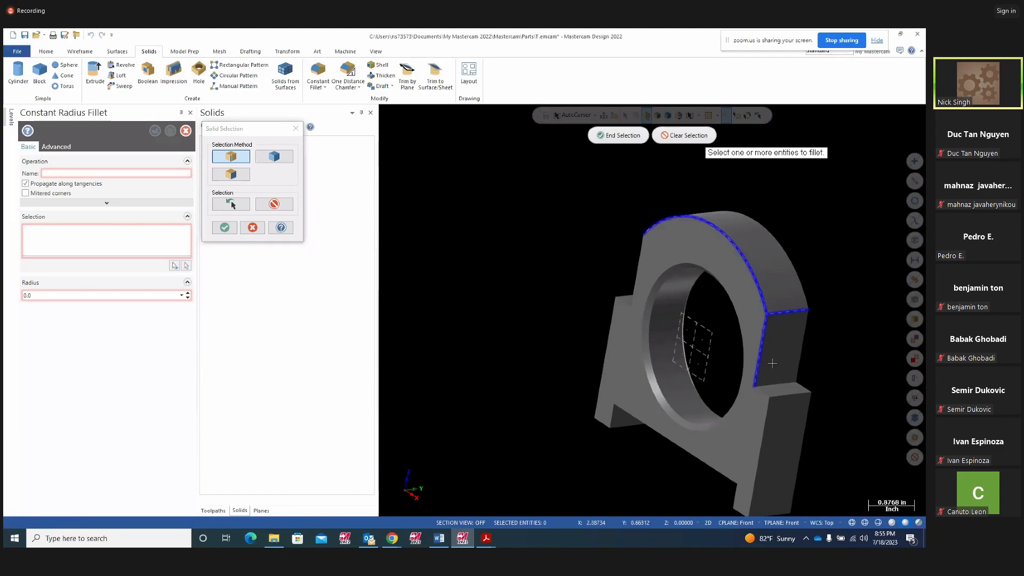
click(772, 385)
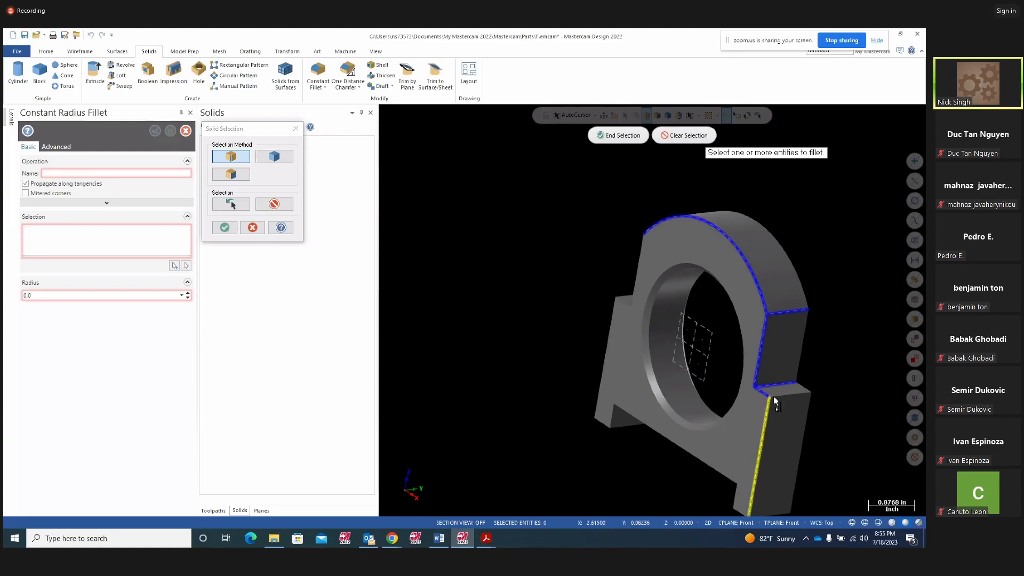
click(803, 386)
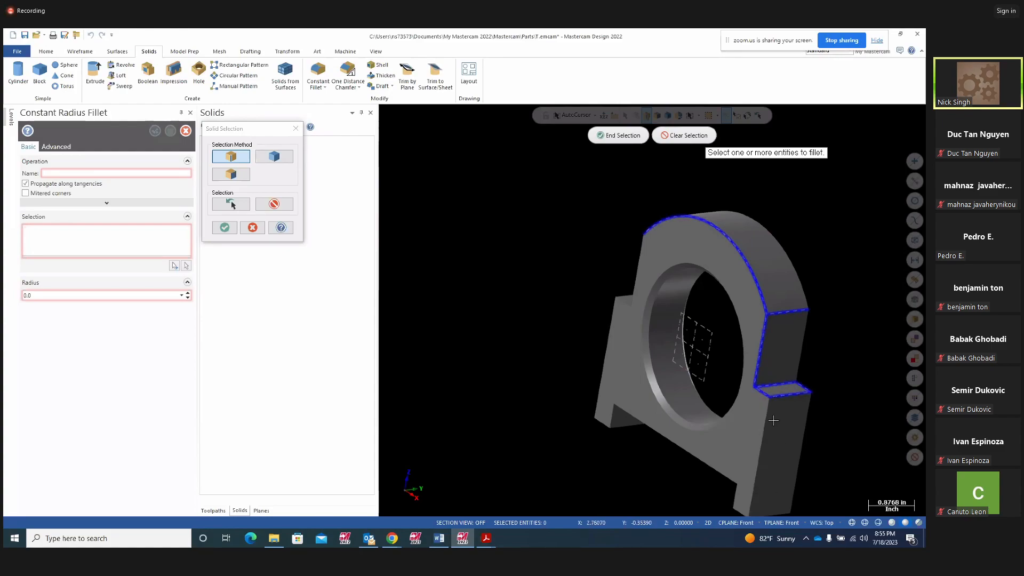
click(769, 425)
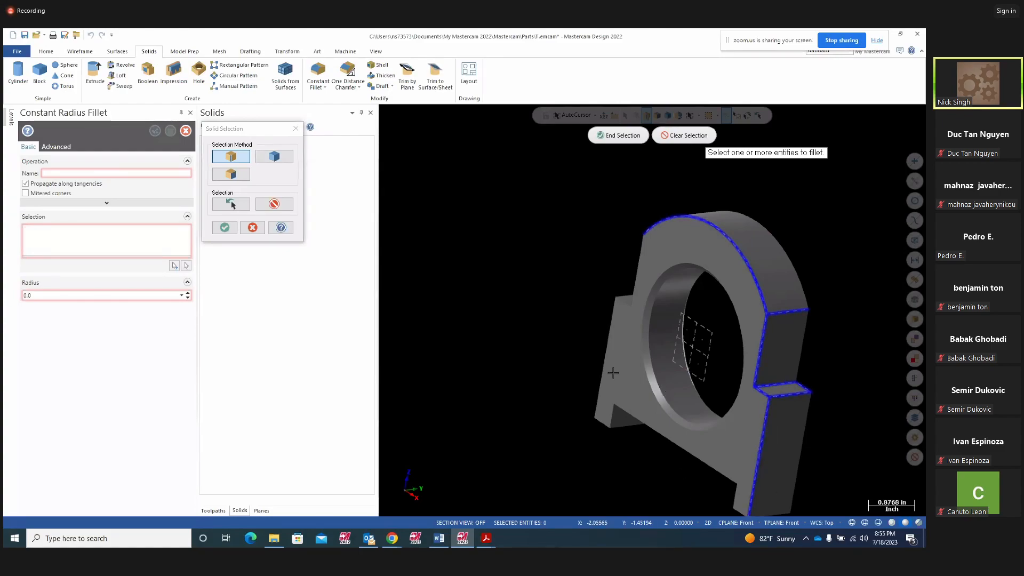
Add the front face's bottom edges, foot edges and opposite side edges to the fillet selection.
click(666, 445)
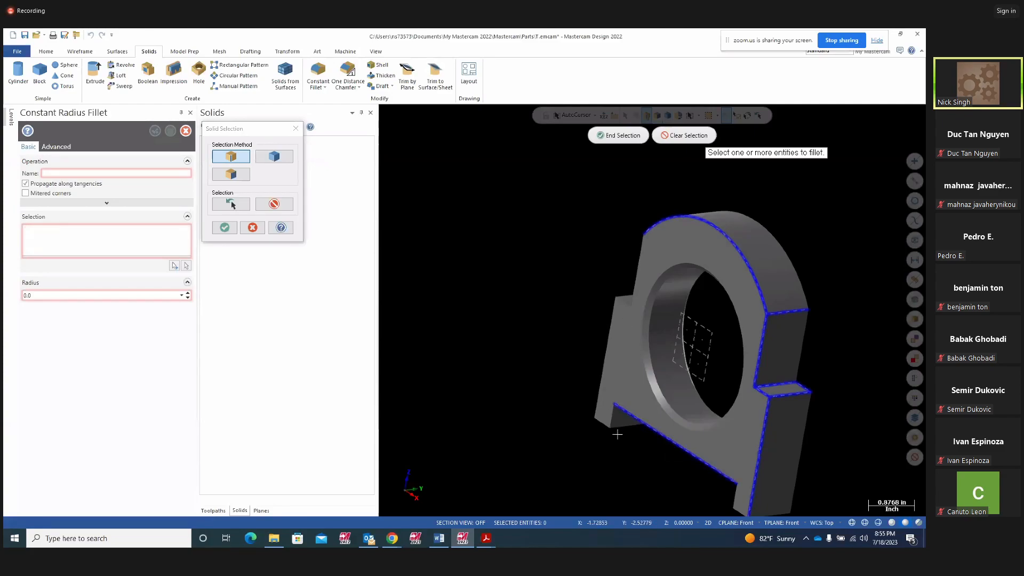
click(734, 496)
click(600, 424)
click(599, 392)
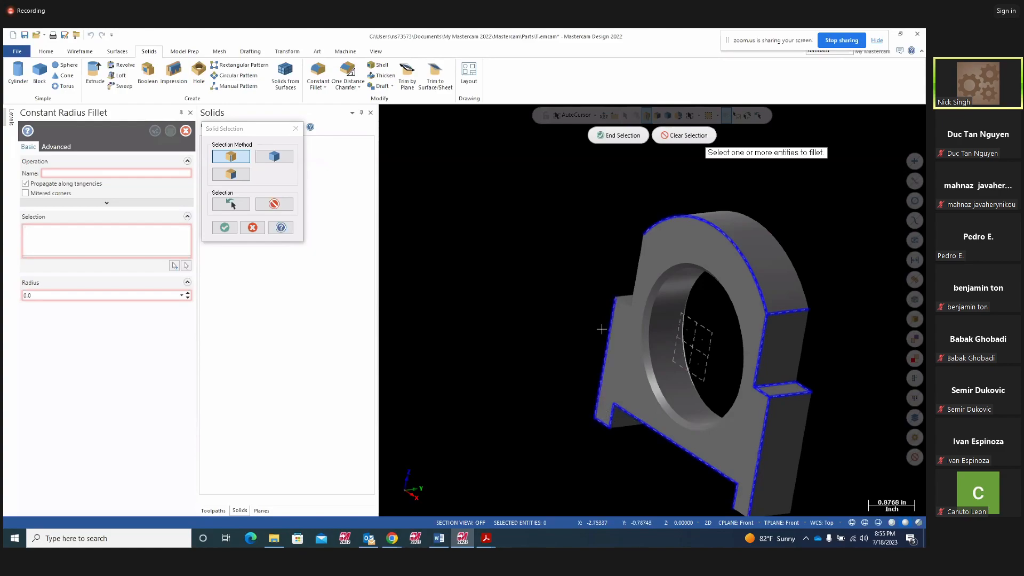
scroll(708, 342, down, 3)
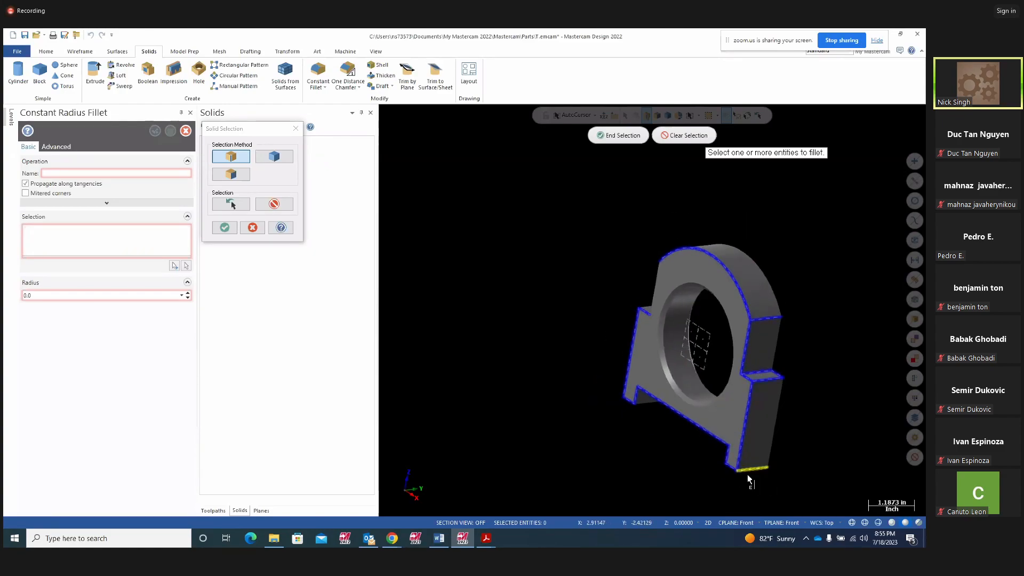
Add the outline edges of the part's back face and the remaining side step edges to the fillet selection.
mouse_move(811, 418)
middle_down()
mouse_move(715, 418)
mouse_move(655, 488)
middle_up()
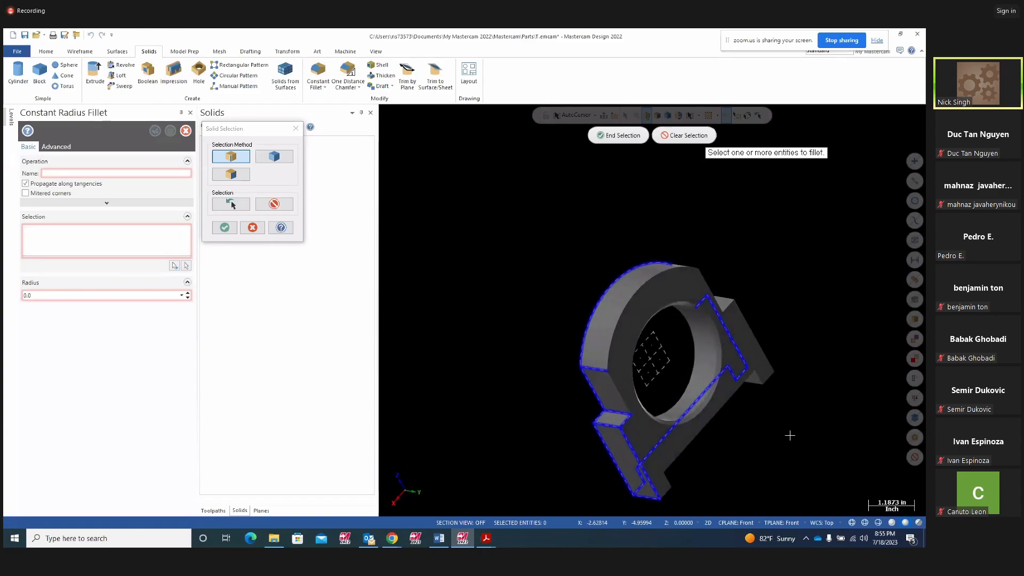
middle_drag(790, 435, 759, 428)
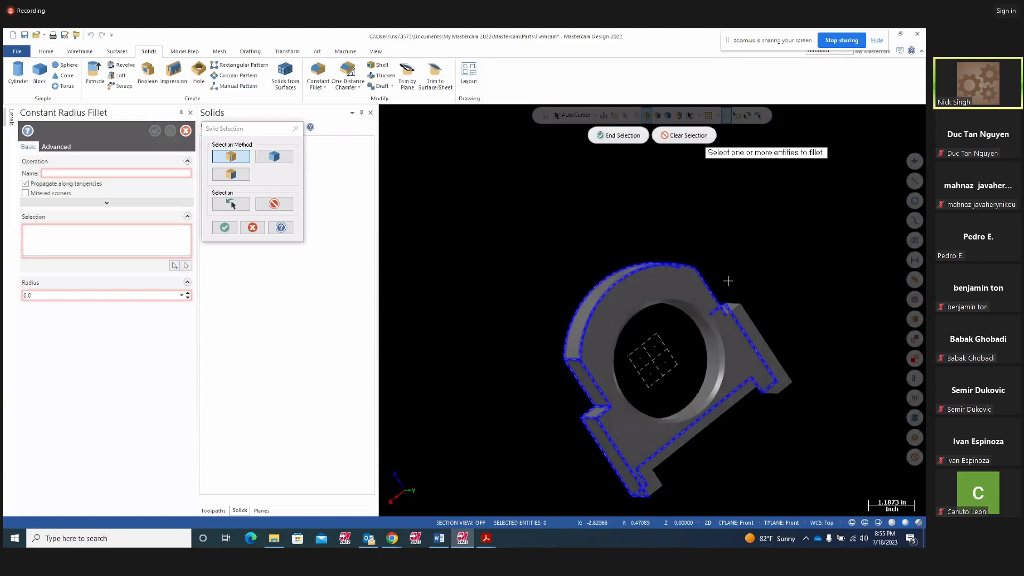
mouse_move(777, 334)
middle_down()
mouse_move(742, 368)
mouse_move(743, 338)
middle_up()
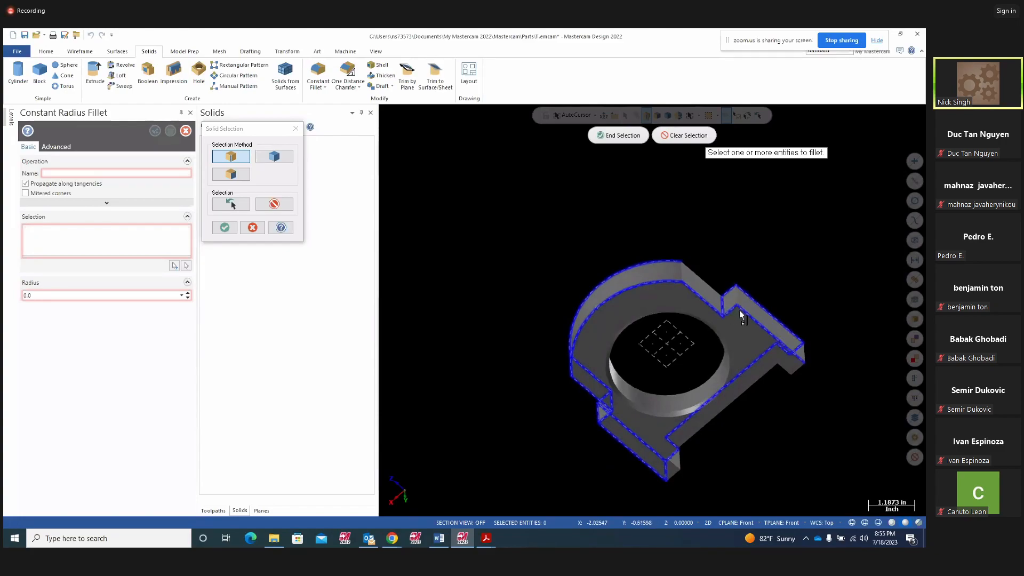
mouse_move(743, 302)
middle_down()
mouse_move(824, 416)
mouse_move(771, 315)
middle_up()
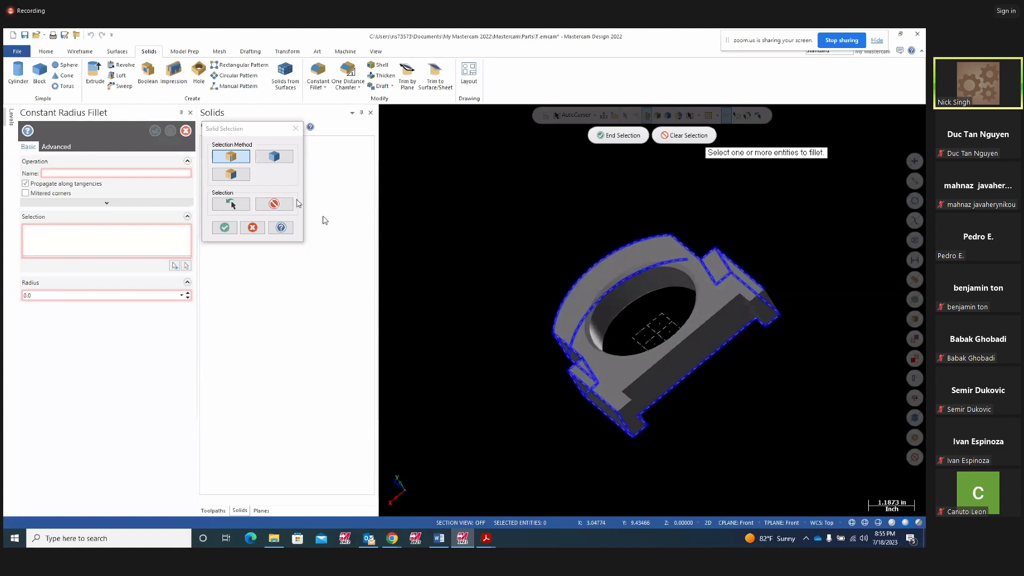
Enable face selection and add the bottom recess face and the flat side face between arch and side step to the fillet selection.
click(229, 178)
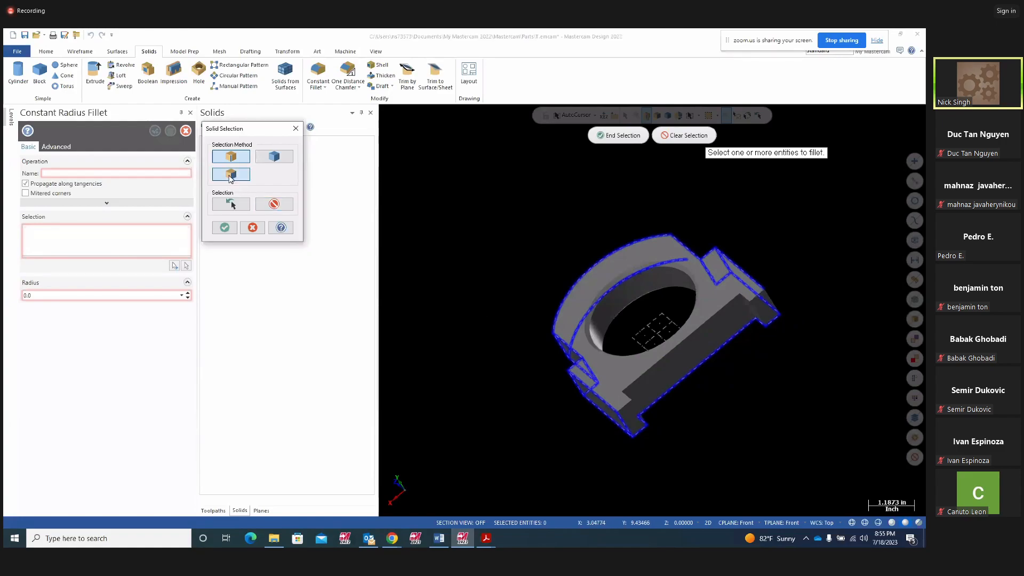
click(677, 357)
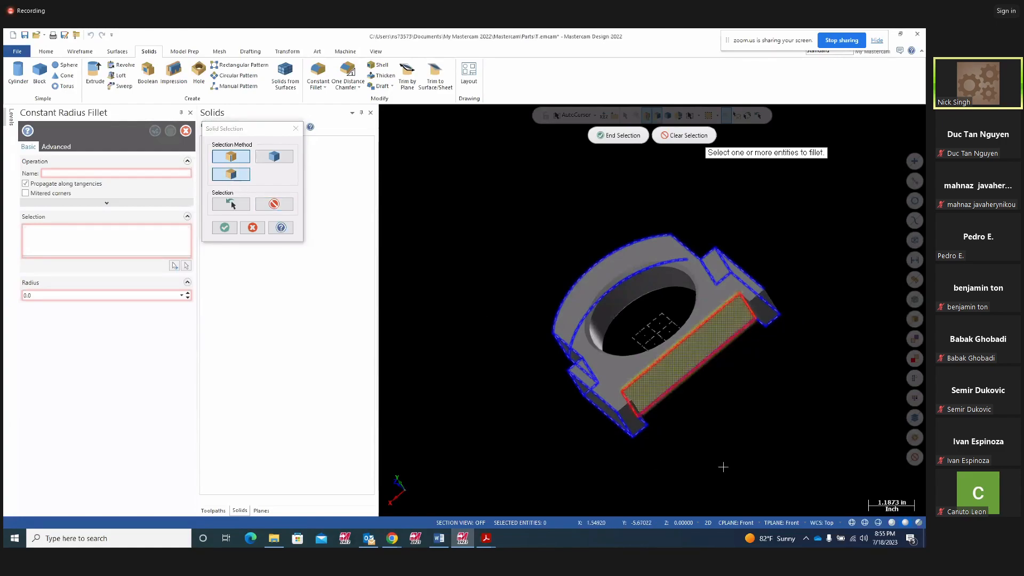
middle_drag(721, 453, 616, 324)
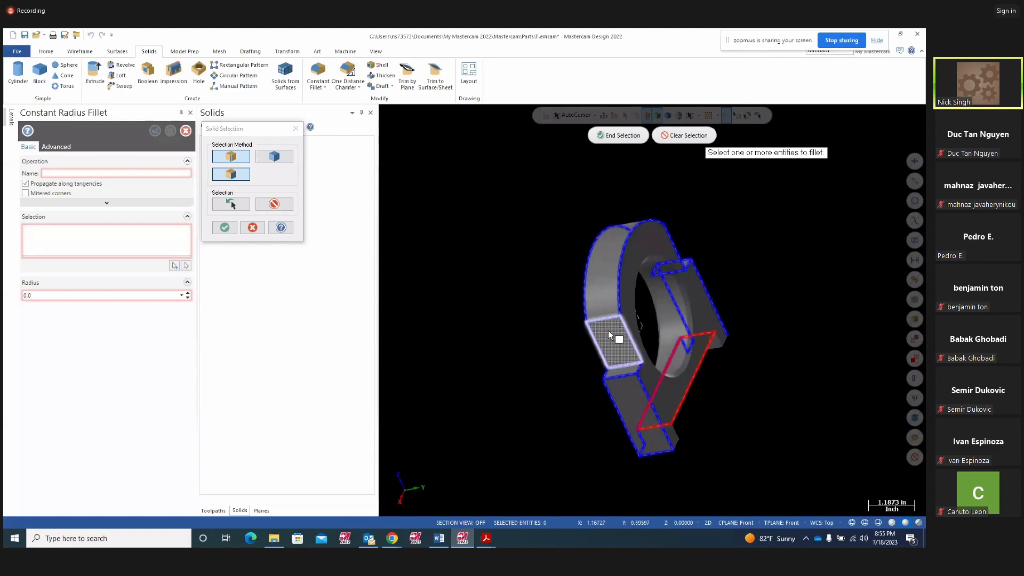
middle_drag(731, 383, 665, 299)
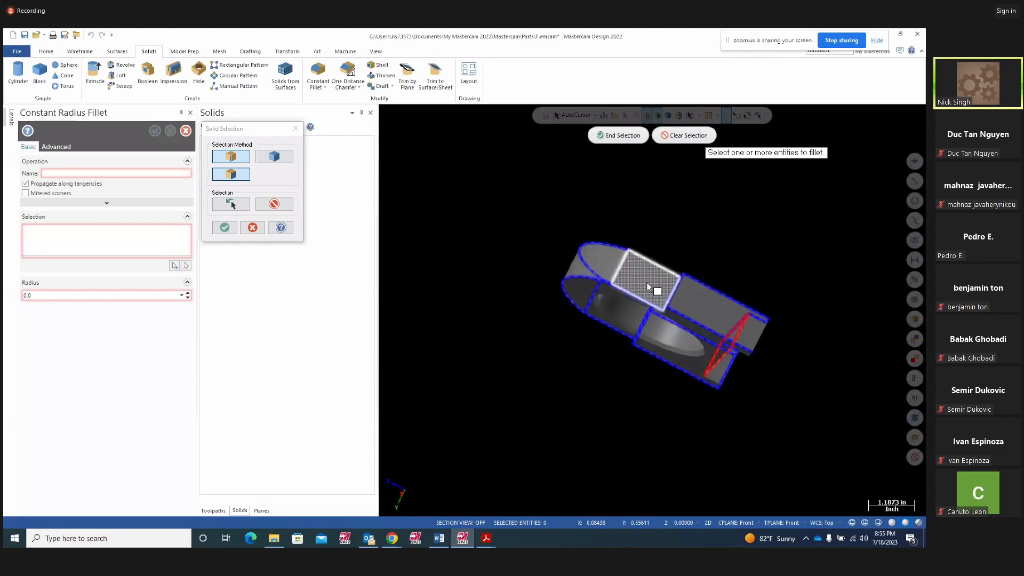
middle_drag(717, 392, 681, 388)
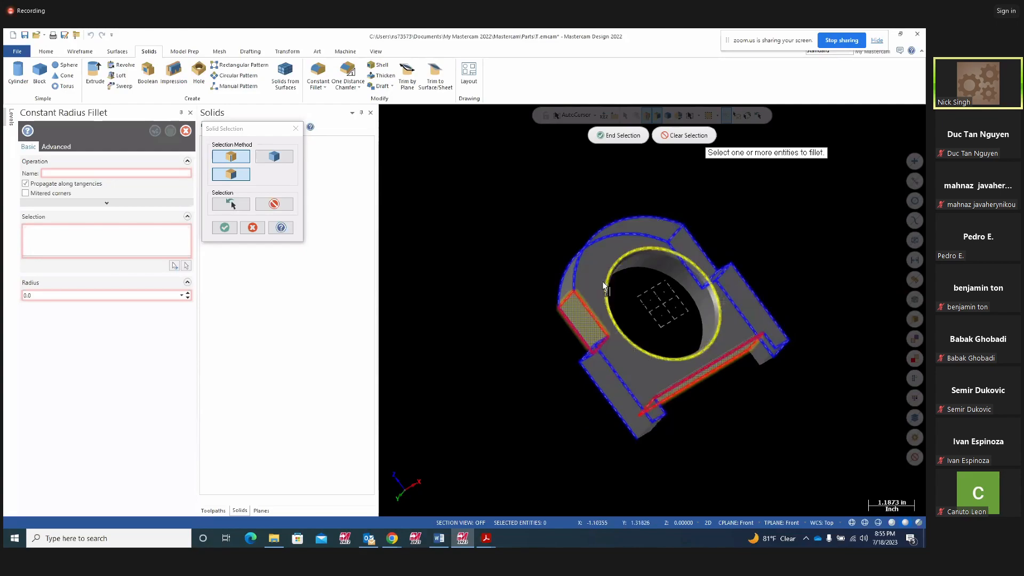
Check the solid from both sides and add the remaining edges of the two feet to the fillet selection.
mouse_move(558, 371)
middle_down()
mouse_move(539, 370)
mouse_move(576, 359)
mouse_move(544, 327)
mouse_move(619, 387)
middle_up()
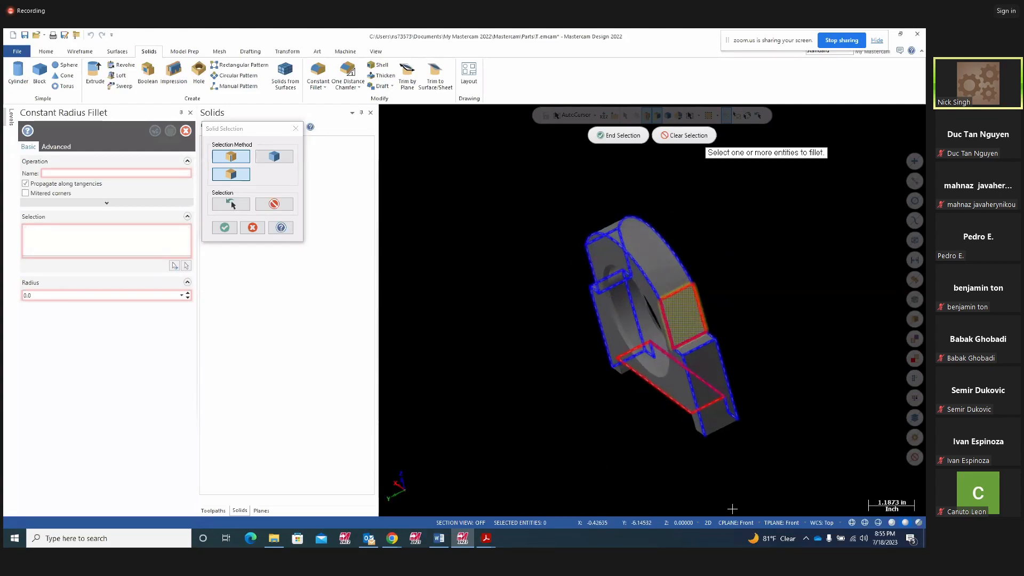
mouse_move(732, 460)
middle_down()
mouse_move(796, 441)
mouse_move(723, 443)
middle_up()
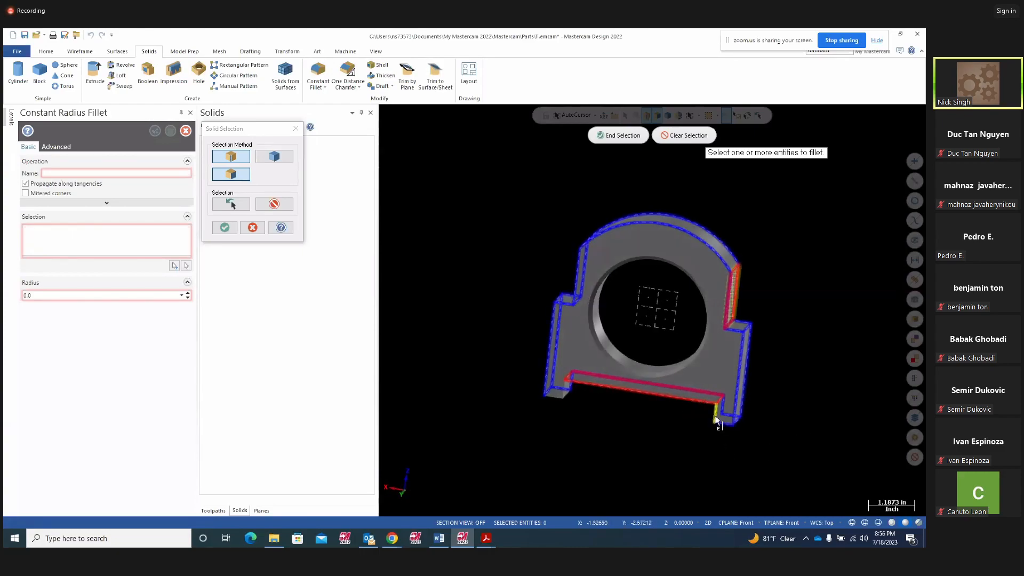
middle_drag(600, 436, 692, 431)
middle_drag(793, 412, 679, 447)
middle_drag(467, 411, 615, 432)
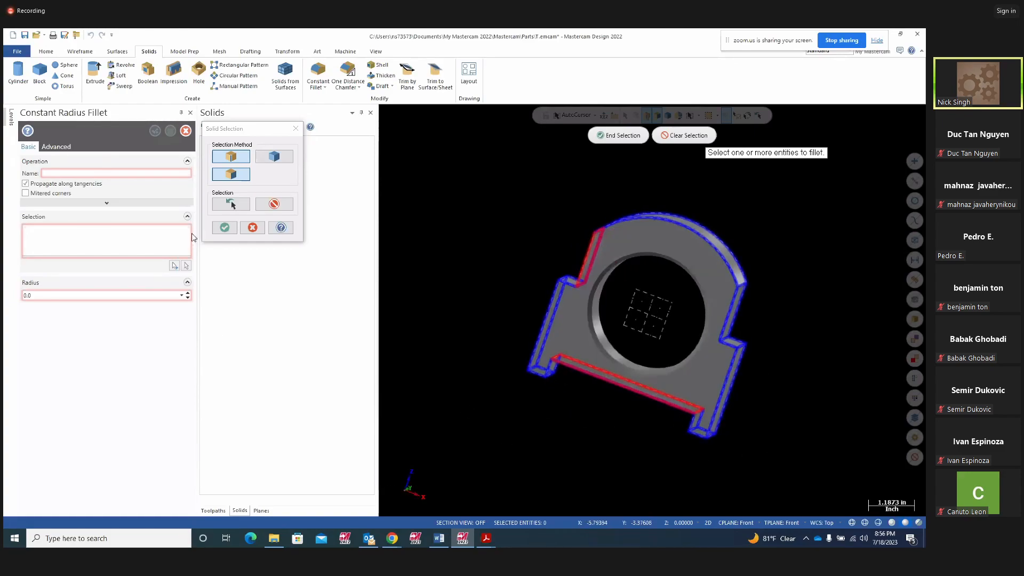
Apply the constant radius fillet to the selected faces and edges with a radius of 0.05.
click(224, 228)
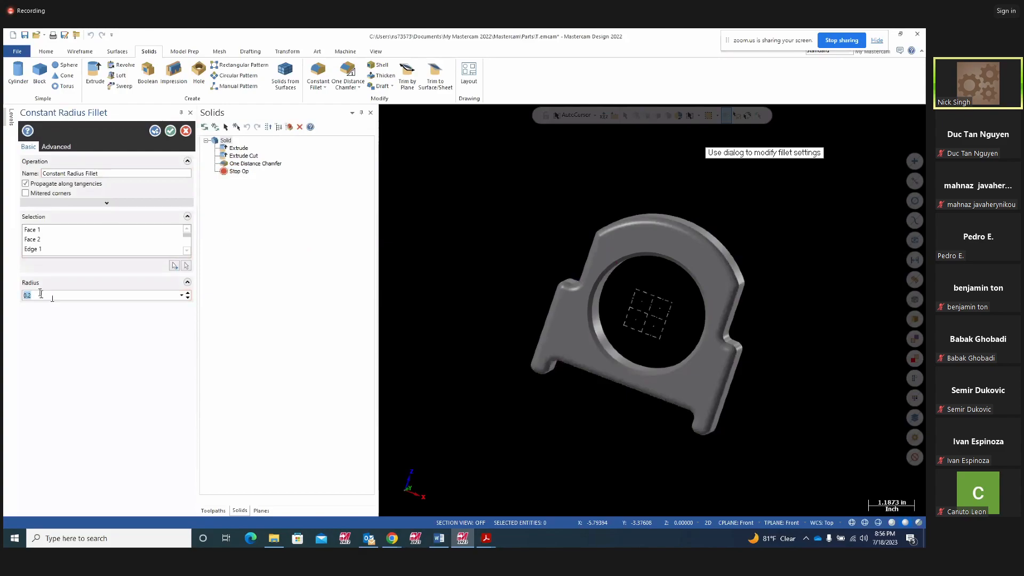
key(Return)
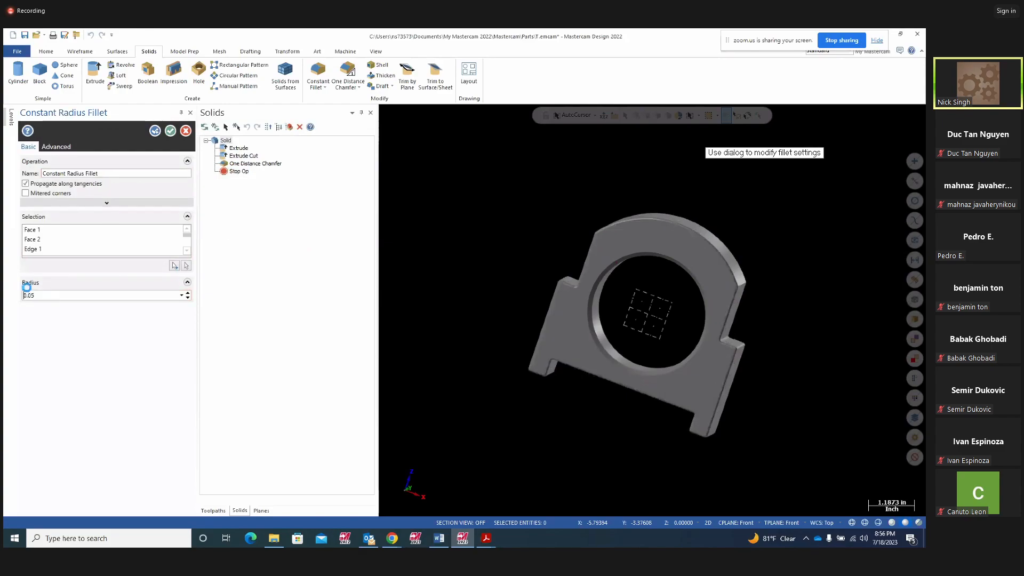
click(170, 131)
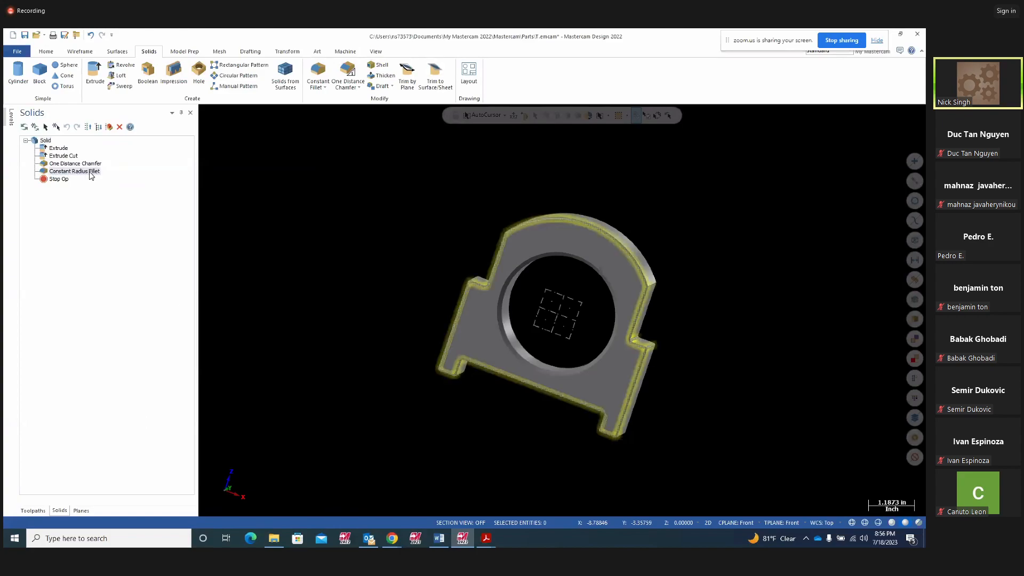
Examine the filleted solid from the front, back, underside and isometric view to check that all outer edges are rounded.
middle_drag(389, 369, 324, 355)
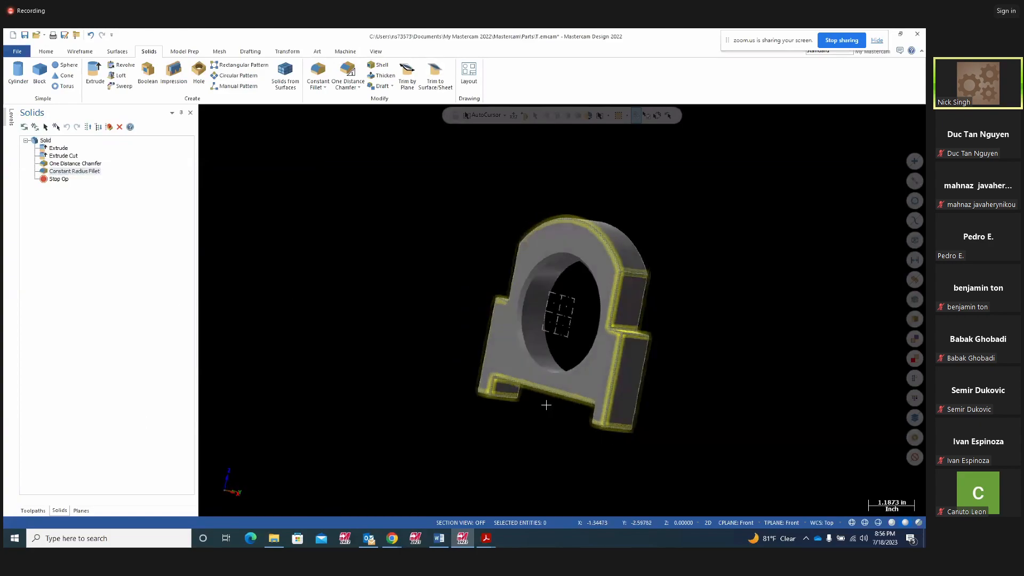
mouse_move(690, 419)
middle_down()
mouse_move(814, 428)
mouse_move(738, 407)
mouse_move(737, 350)
mouse_move(471, 251)
mouse_move(471, 266)
mouse_move(432, 274)
mouse_move(772, 434)
mouse_move(727, 402)
mouse_move(683, 395)
mouse_move(555, 399)
mouse_move(662, 389)
mouse_move(834, 416)
mouse_move(467, 457)
mouse_move(650, 418)
mouse_move(599, 453)
middle_up()
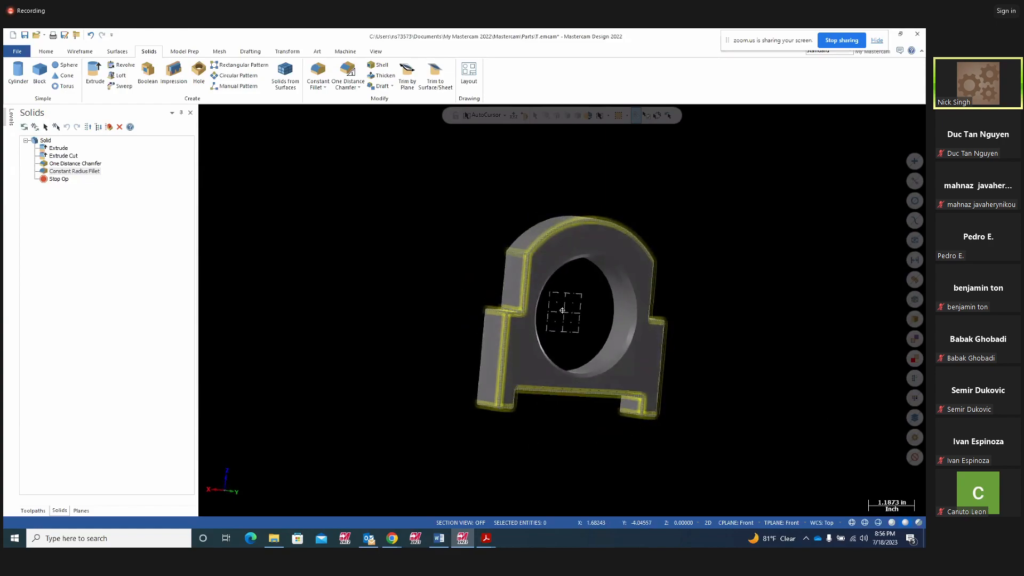
double_click(50, 142)
middle_drag(320, 341, 727, 338)
right_click(726, 339)
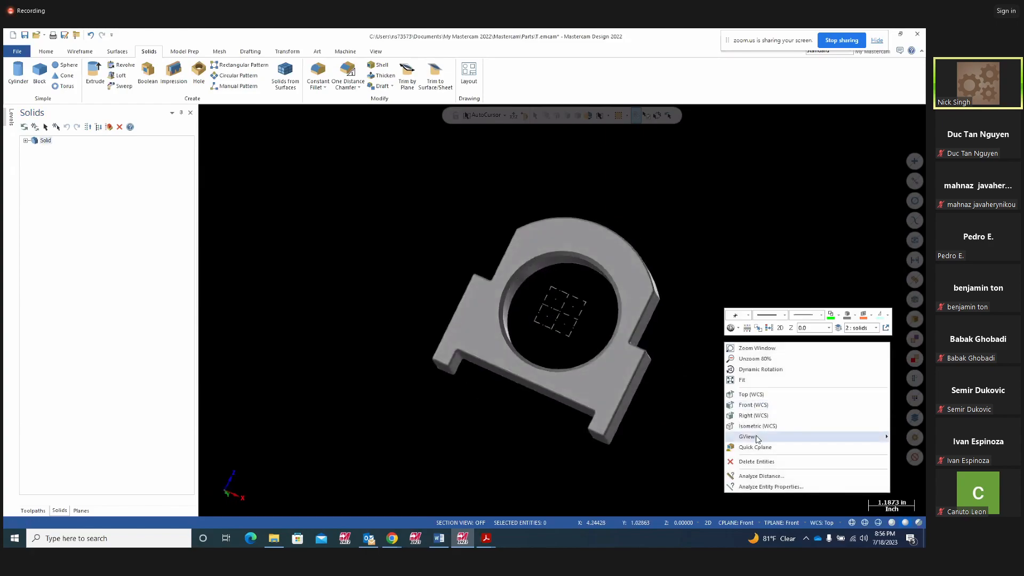
click(754, 424)
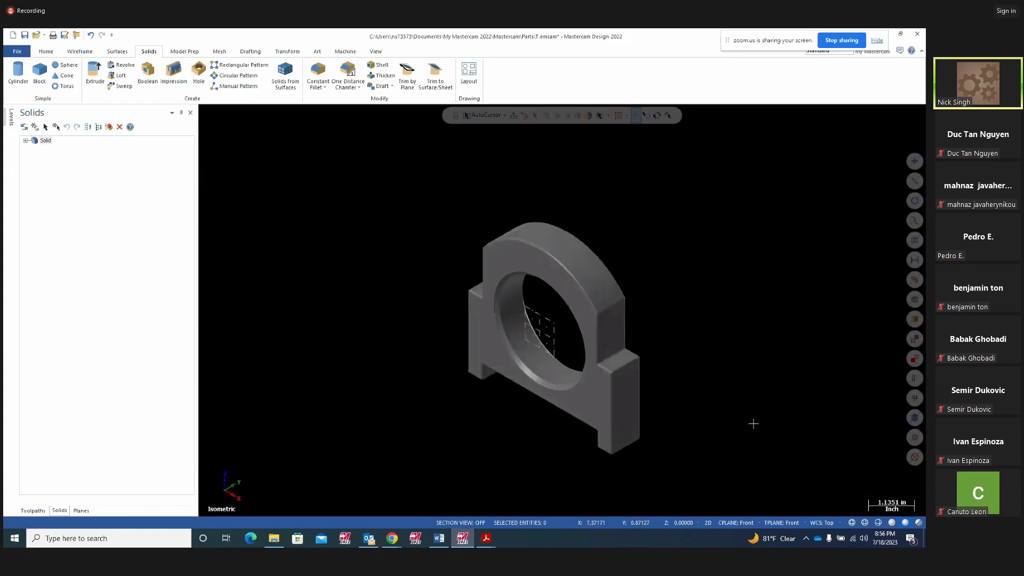
middle_drag(709, 327, 812, 203)
scroll(657, 310, up, 3)
mouse_move(657, 309)
middle_down()
mouse_move(677, 312)
mouse_move(714, 275)
mouse_move(544, 267)
mouse_move(518, 215)
mouse_move(562, 217)
mouse_move(567, 267)
middle_up()
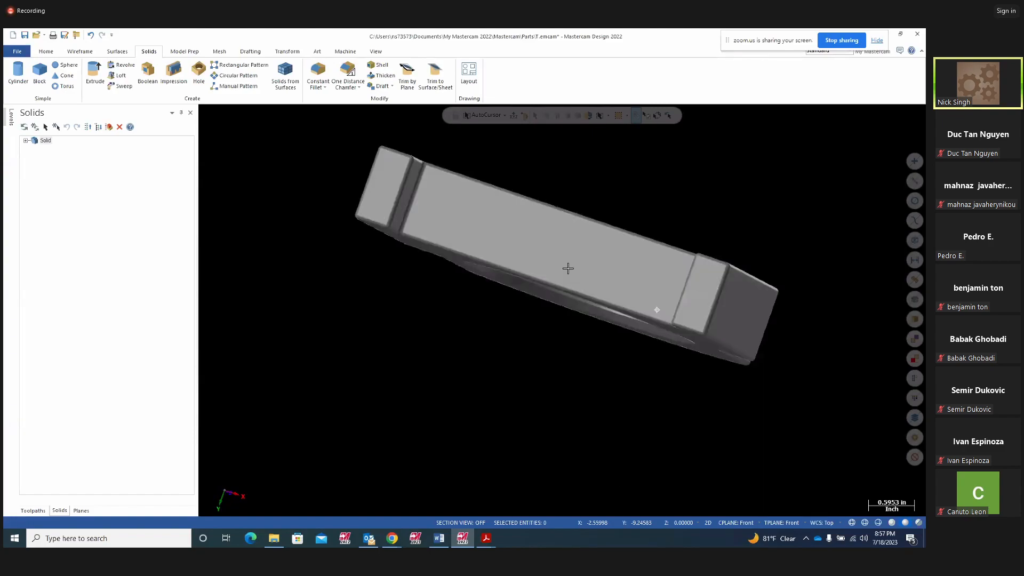
right_click(600, 233)
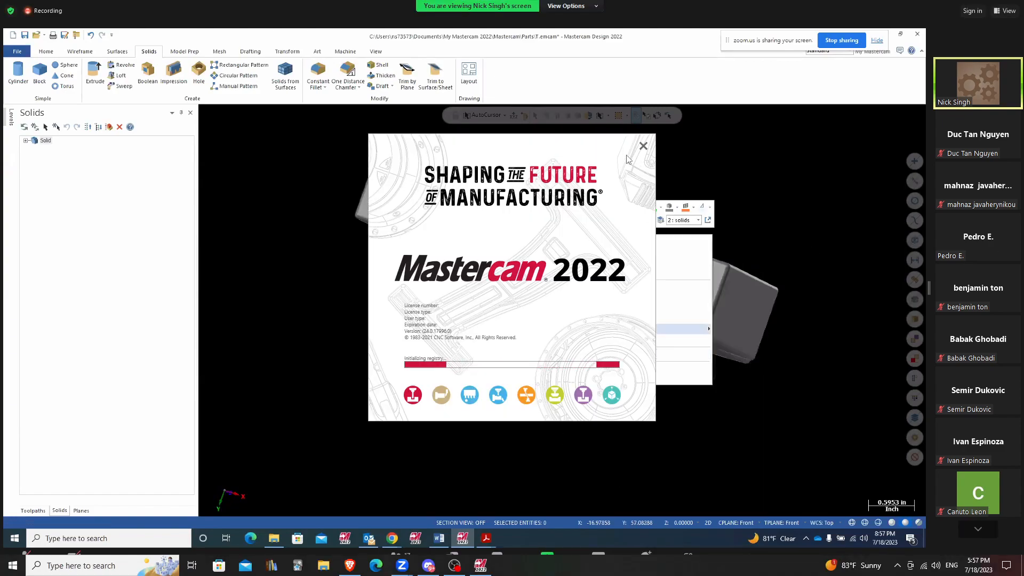
click(577, 323)
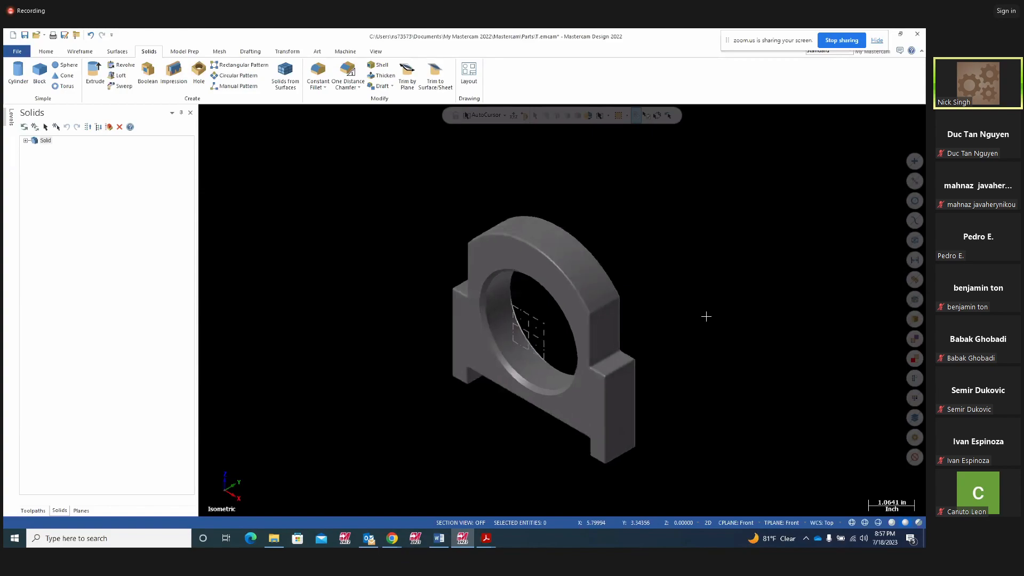
mouse_move(699, 315)
middle_down()
mouse_move(738, 304)
mouse_move(671, 301)
mouse_move(638, 278)
mouse_move(773, 300)
middle_up()
mouse_move(582, 339)
middle_down()
mouse_move(709, 352)
mouse_move(710, 370)
mouse_move(572, 366)
mouse_move(693, 352)
middle_up()
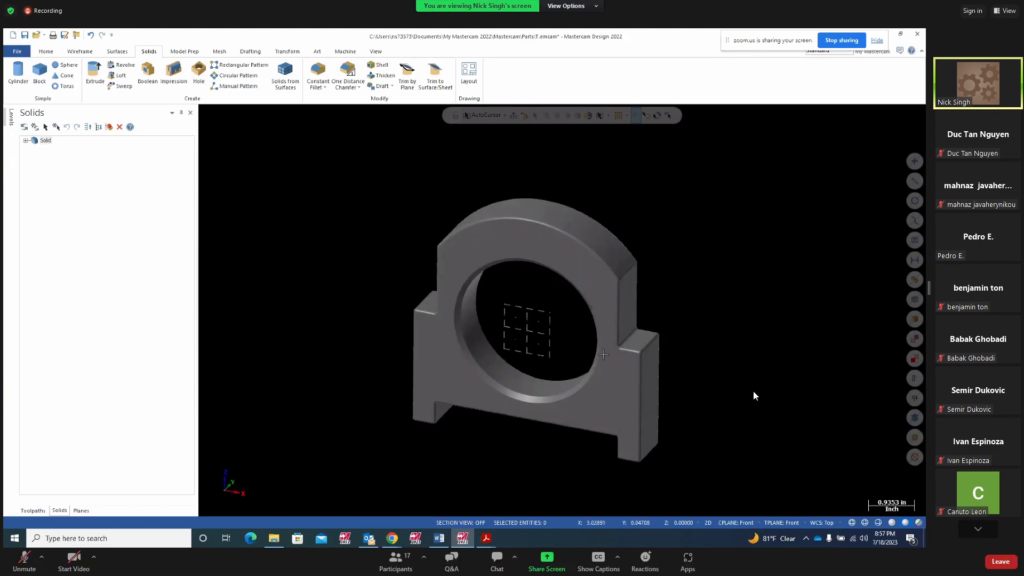
Delete the Constant Radius Fillet operation from the solid's history and regenerate the solid.
click(25, 141)
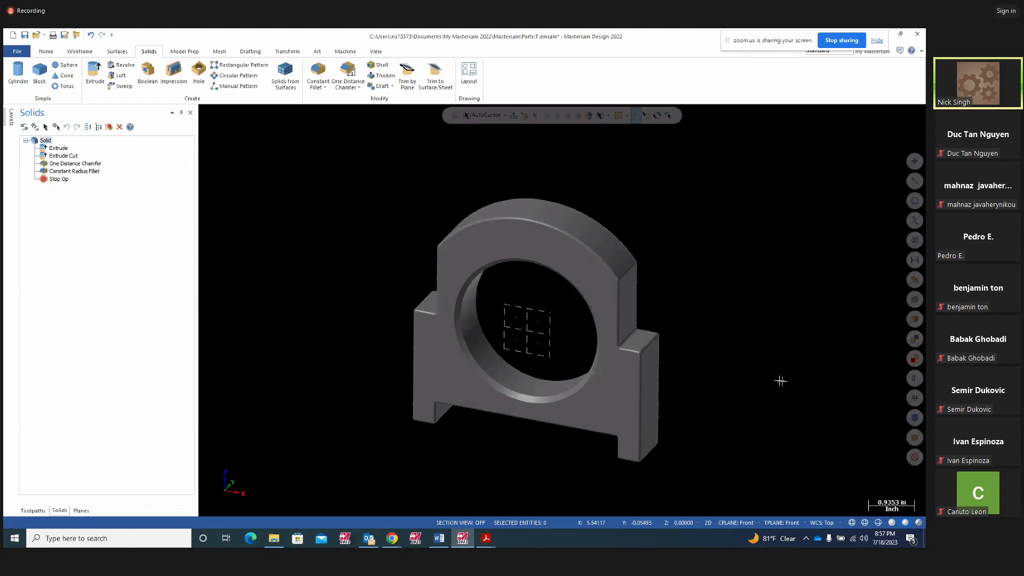
middle_drag(781, 381, 767, 375)
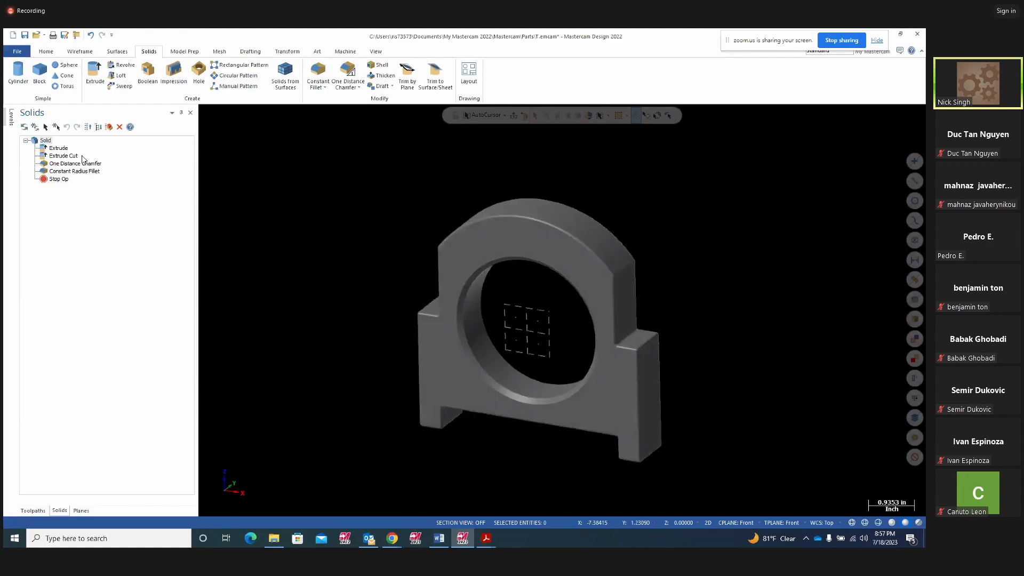
click(60, 172)
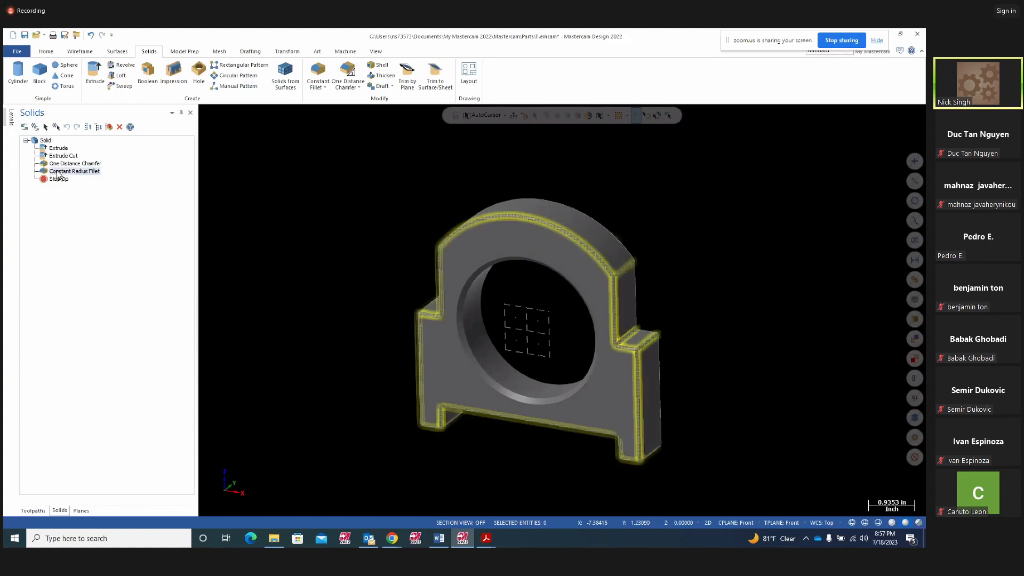
key(Delete)
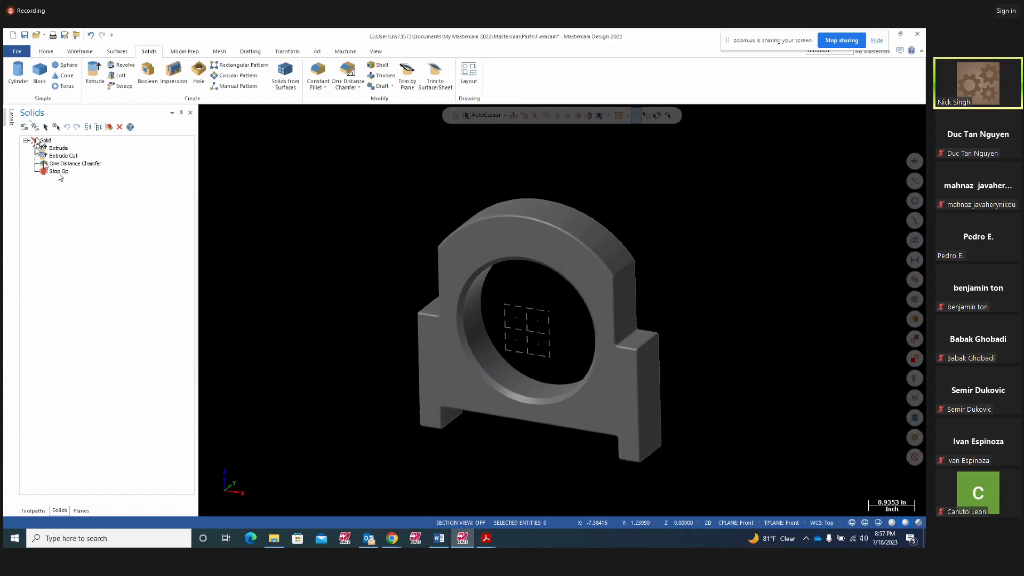
click(35, 127)
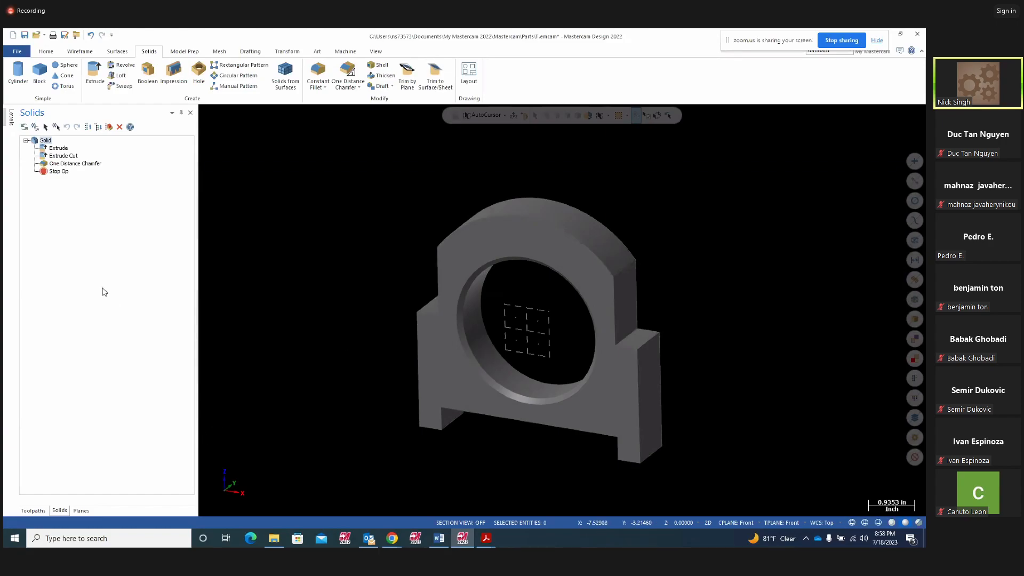
Delete the One Distance Chamfer and Extrude Cut operations from the solid's history and regenerate the solid.
double_click(72, 163)
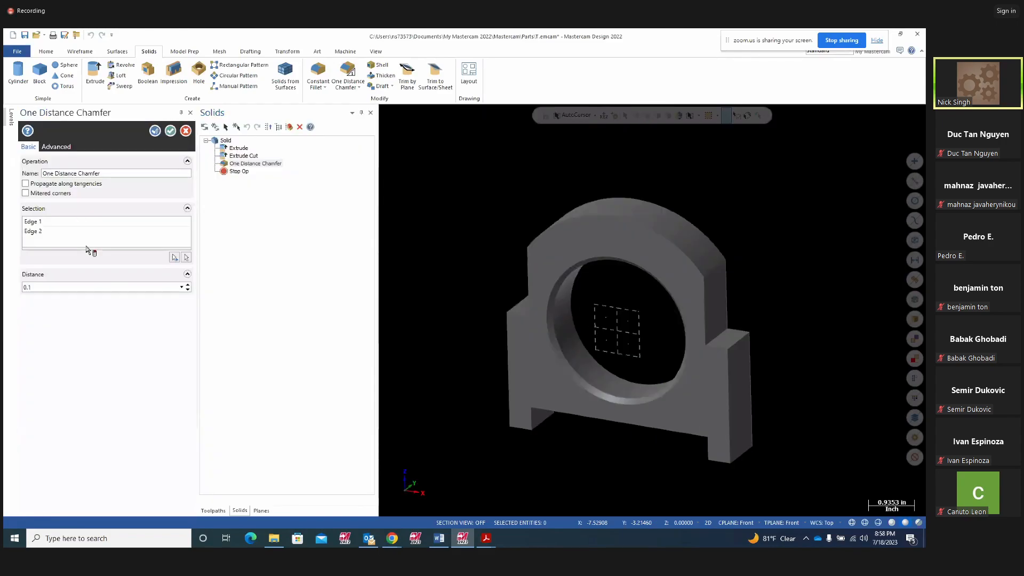
click(187, 130)
click(45, 164)
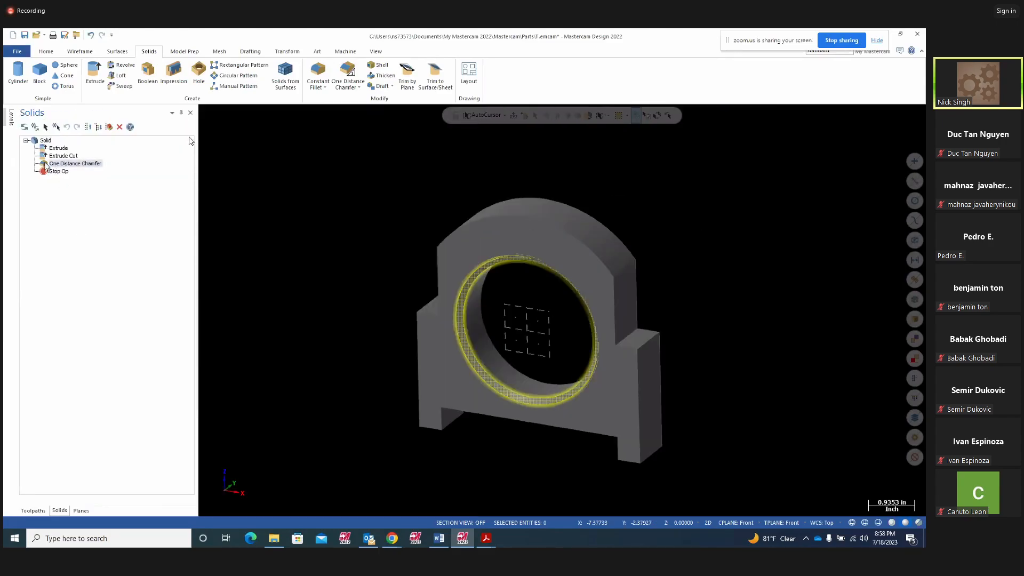
key(Delete)
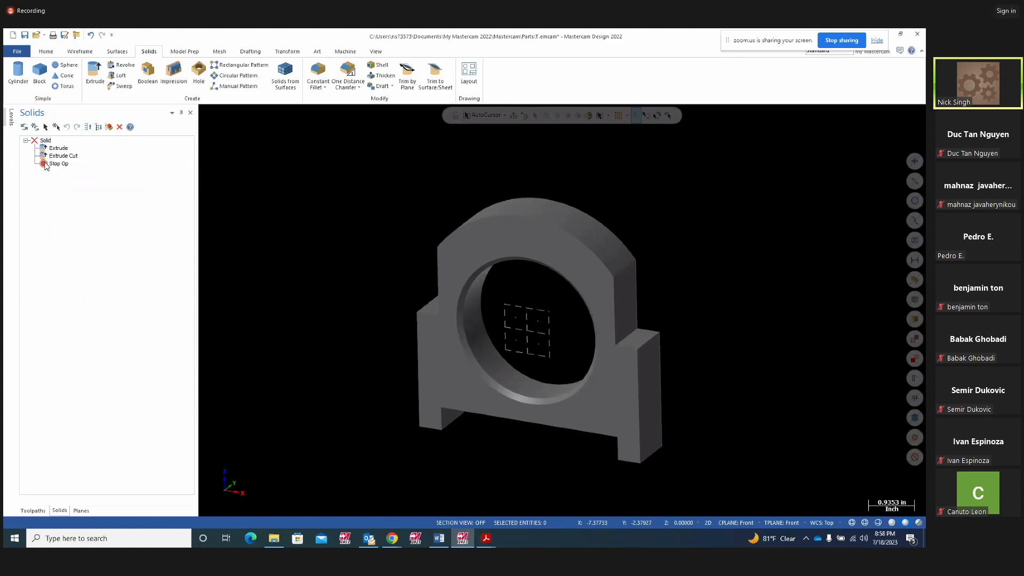
click(44, 157)
key(Delete)
click(35, 127)
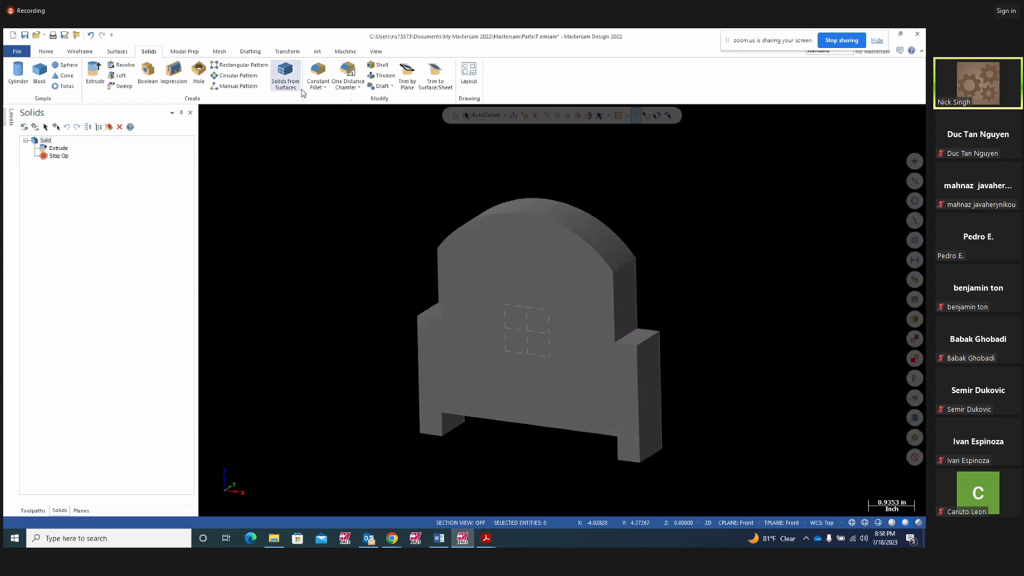
Apply a constant radius fillet of 0.05 to the entire solid body and check its rounded edges.
click(324, 87)
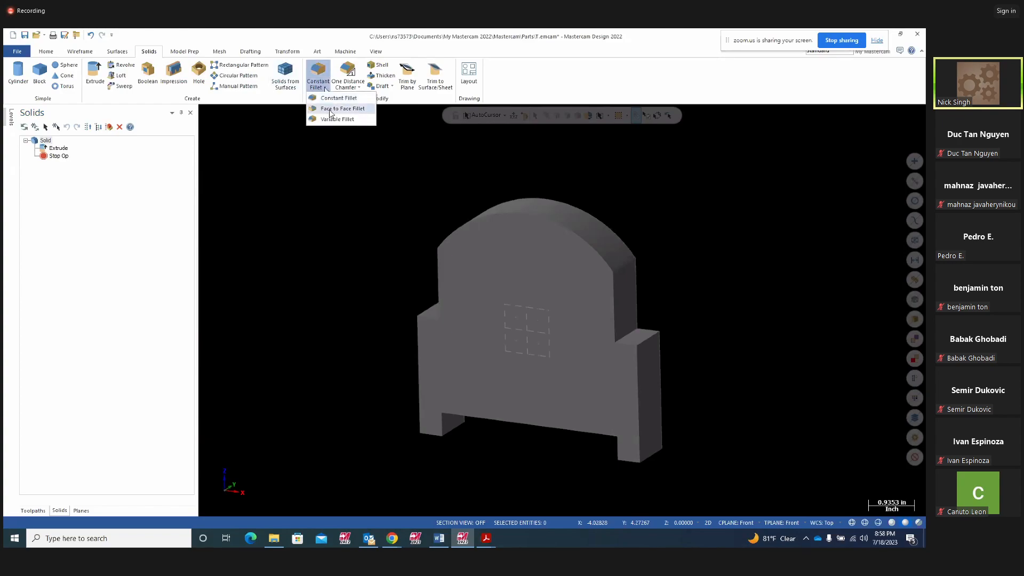
click(331, 99)
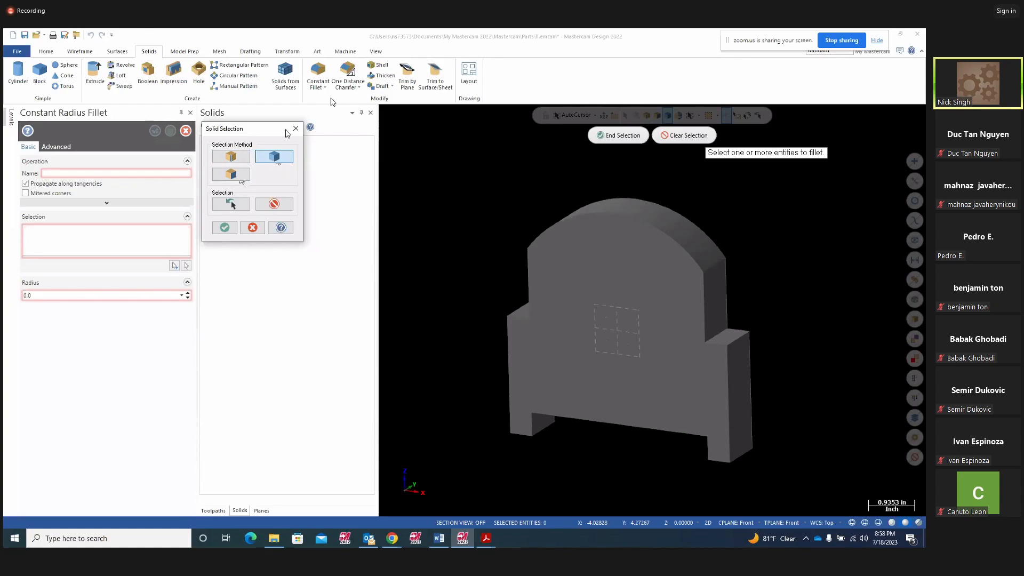
click(607, 288)
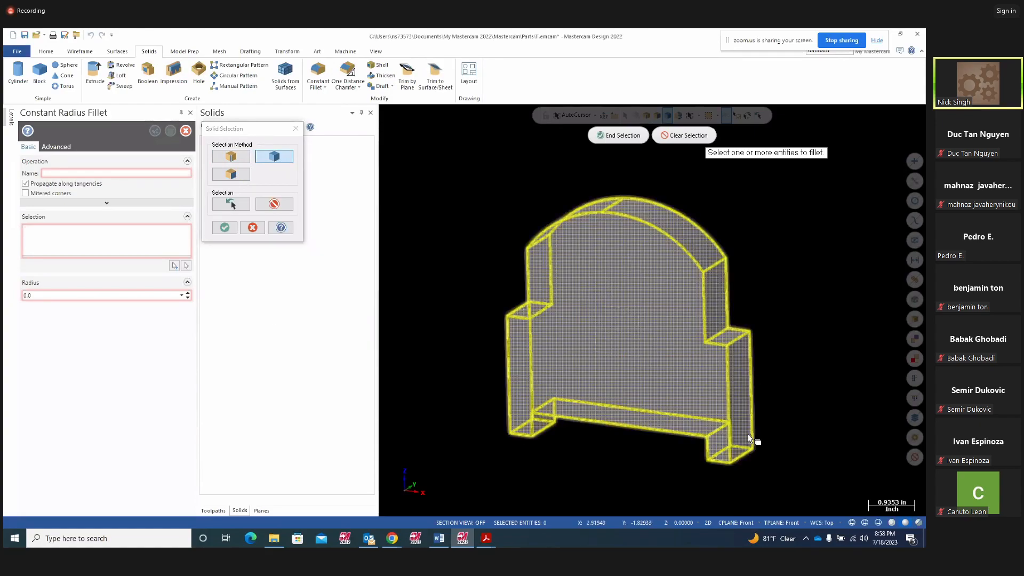
click(225, 228)
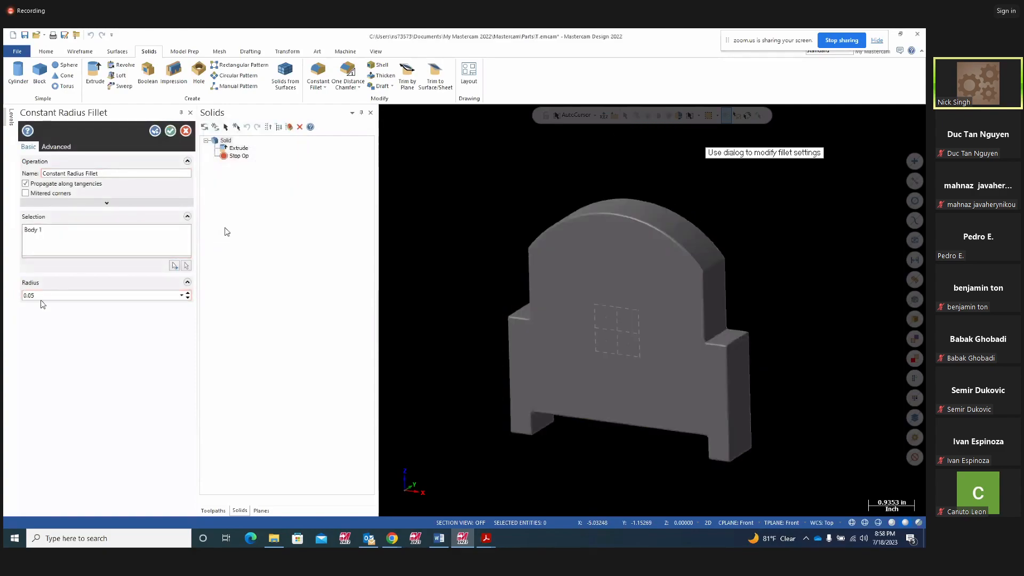
click(172, 132)
mouse_move(307, 320)
middle_down()
mouse_move(471, 296)
mouse_move(531, 302)
mouse_move(446, 312)
mouse_move(314, 266)
middle_up()
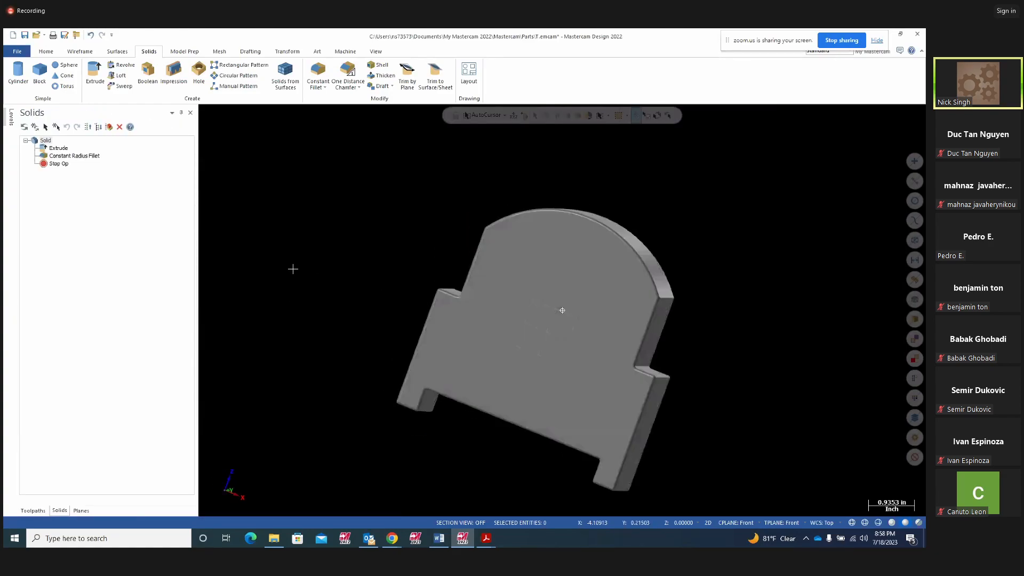
middle_drag(355, 349, 278, 298)
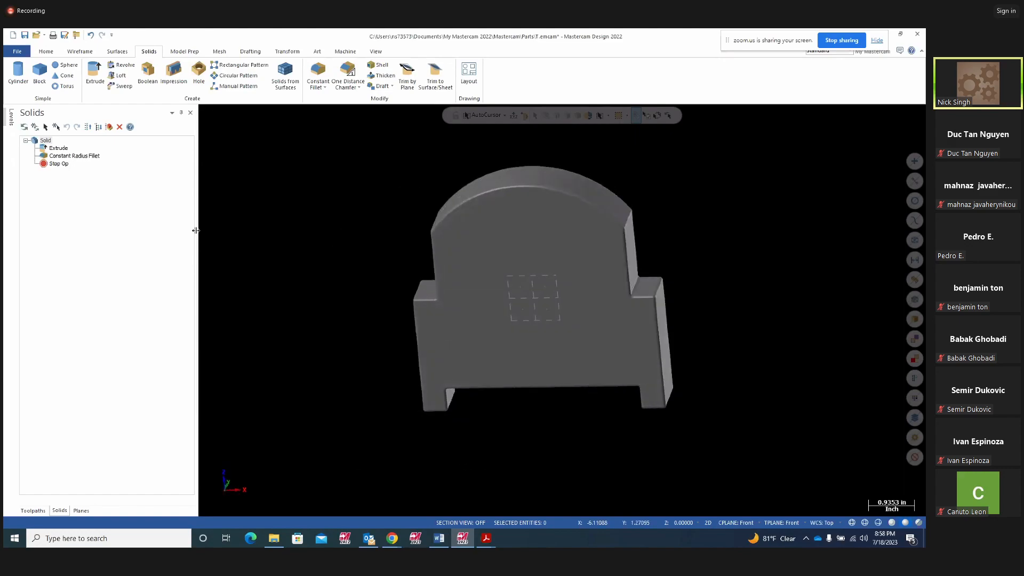
middle_drag(359, 283, 324, 283)
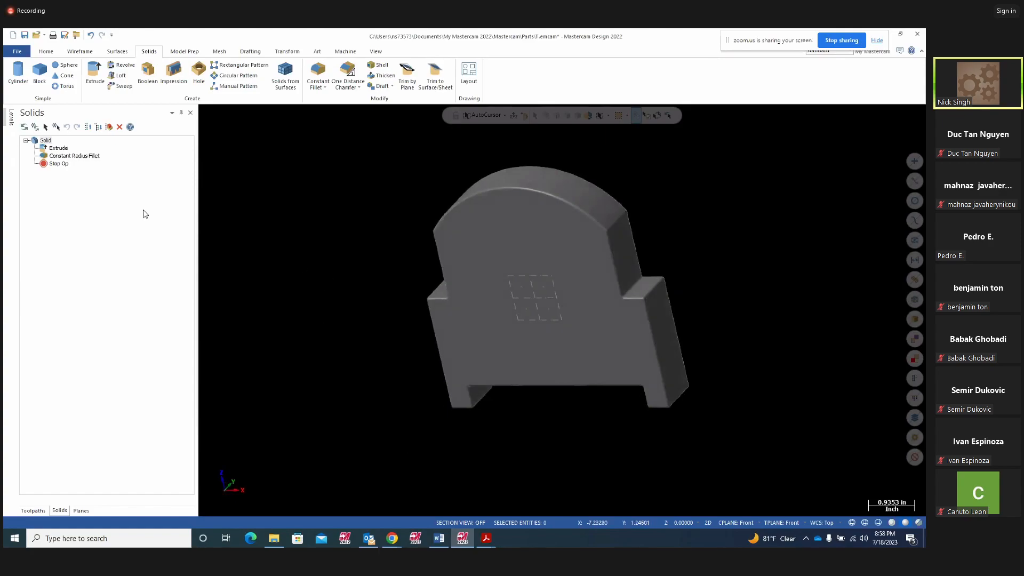
Make level 1 visible to bring the wireframe profile and circle back over the filleted solid.
click(12, 116)
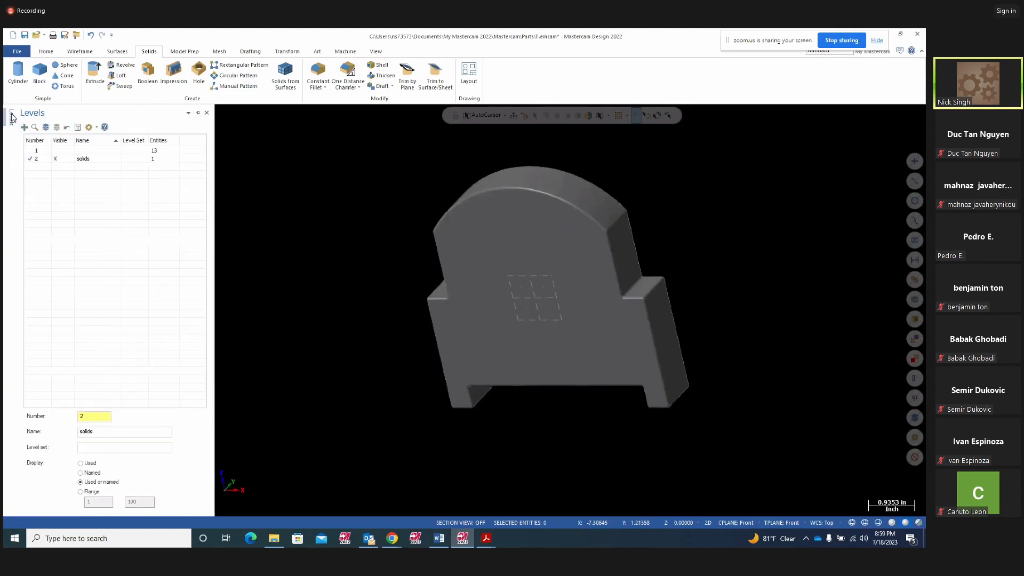
click(64, 151)
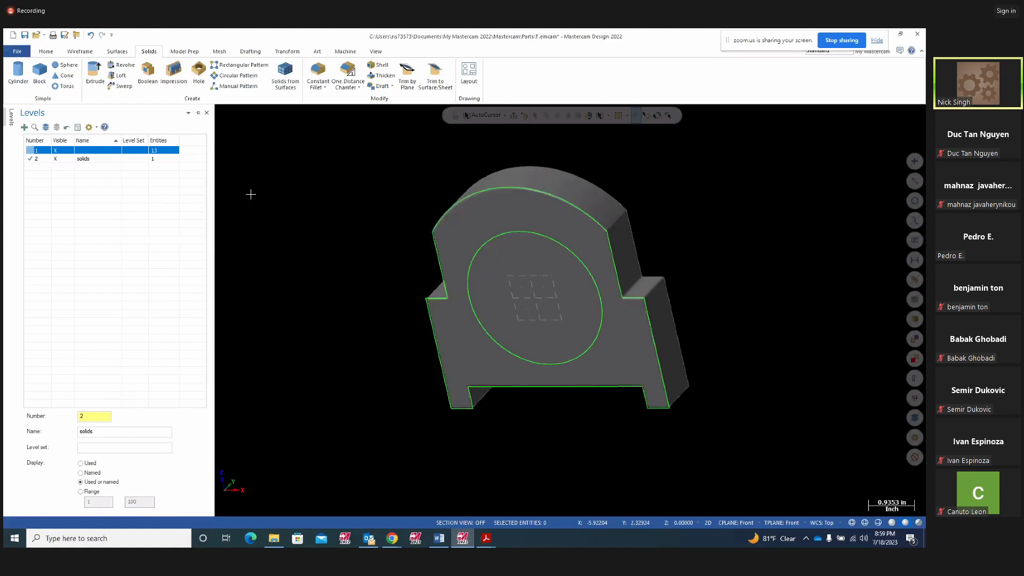
click(290, 162)
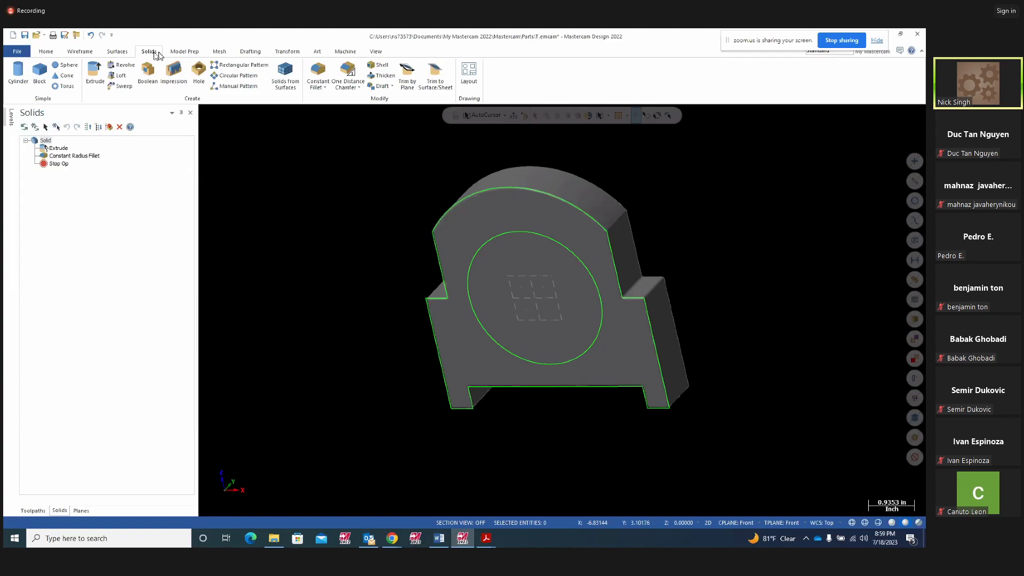
Cut the hole through the filleted body by extruding the wireframe circle as a 4.0 cut in the reversed direction.
click(95, 72)
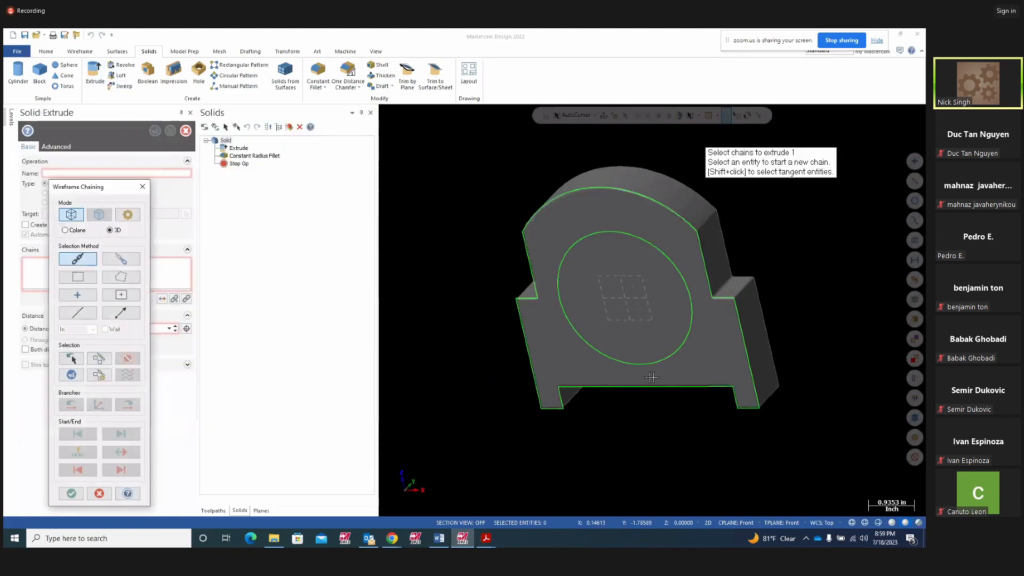
click(661, 361)
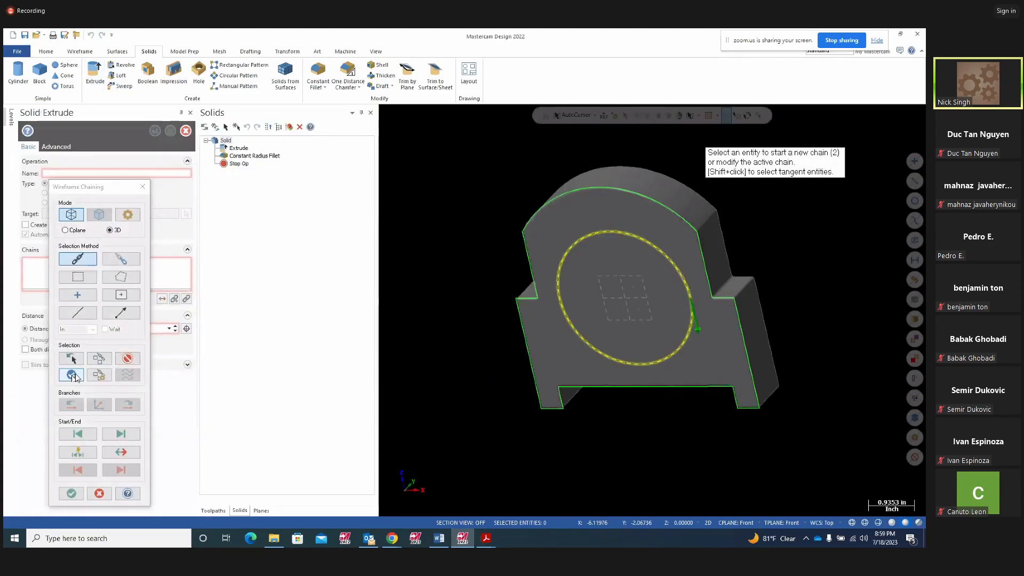
click(71, 493)
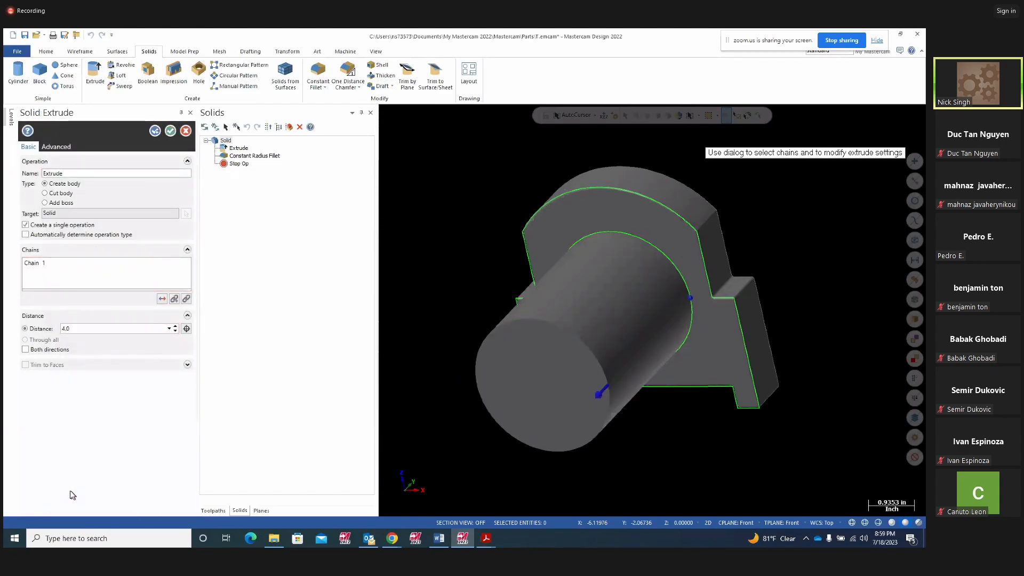
click(45, 193)
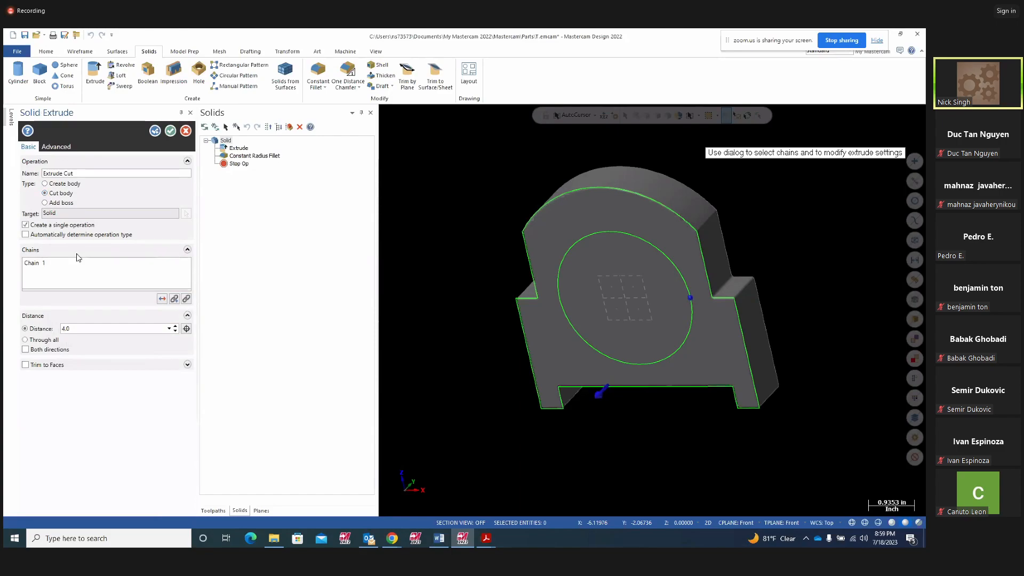
click(161, 300)
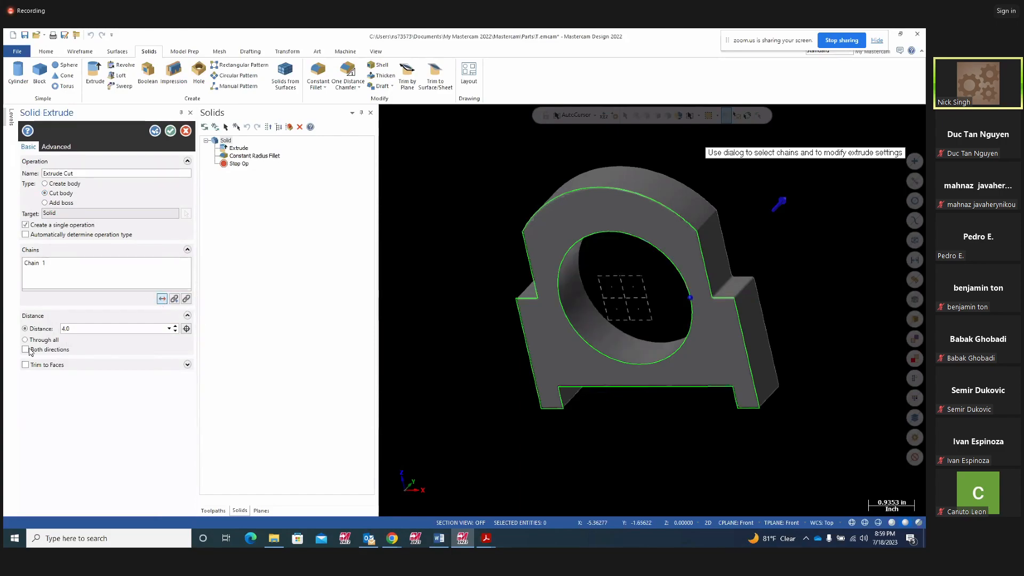
middle_drag(713, 455, 480, 320)
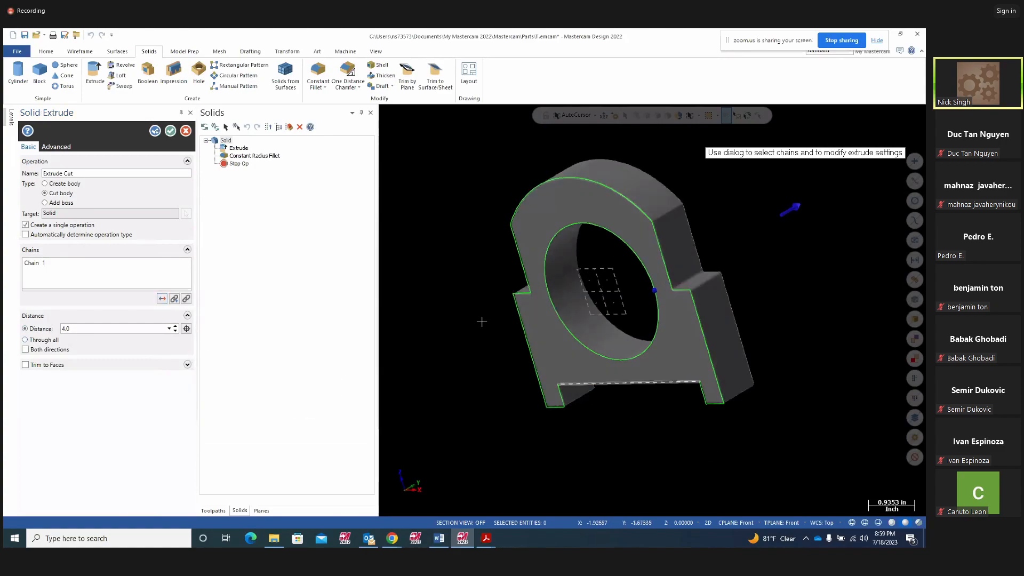
click(171, 131)
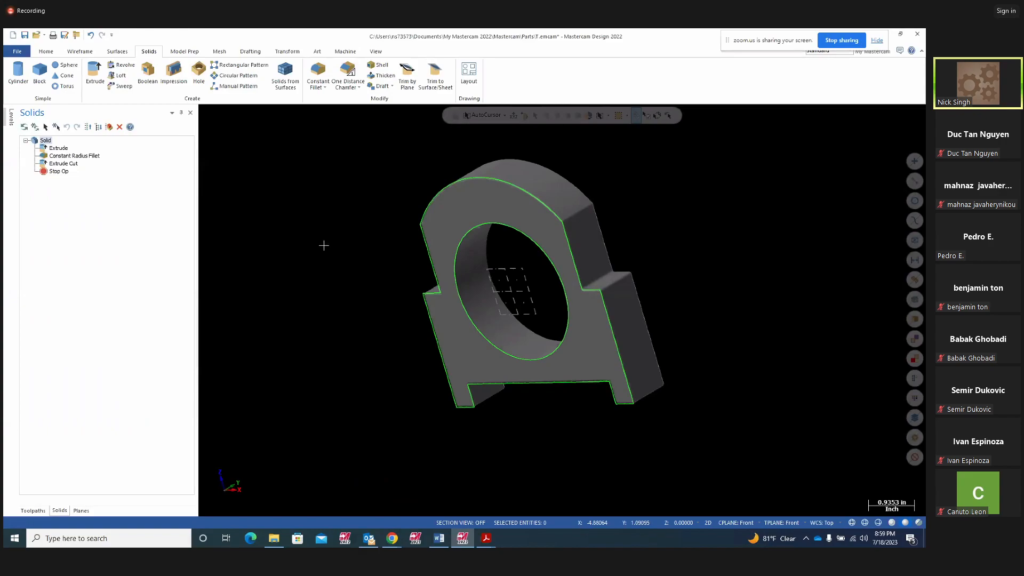
Hide the wireframe on level 1 so only the solid is displayed.
click(11, 116)
click(55, 150)
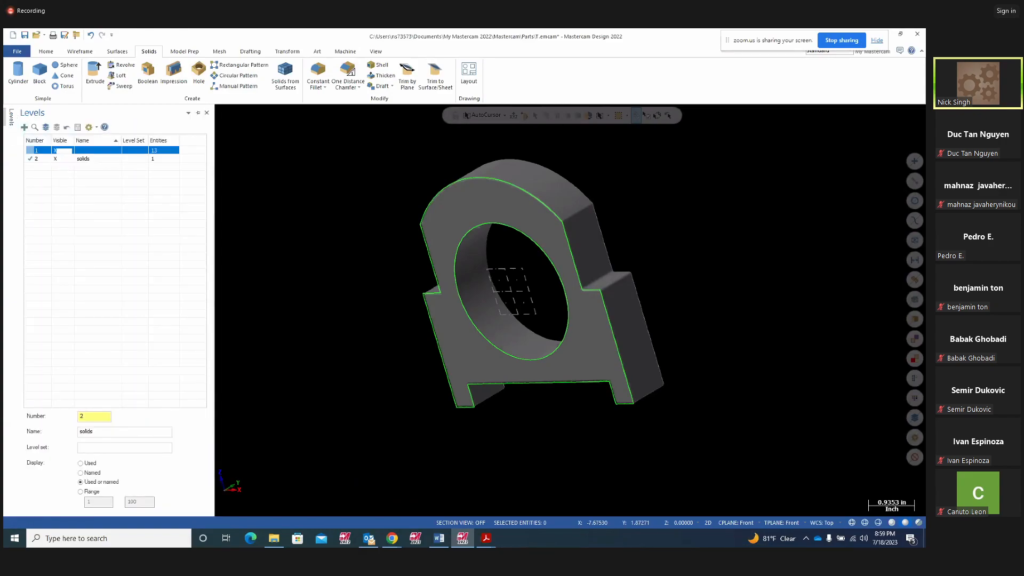
middle_drag(302, 315, 356, 278)
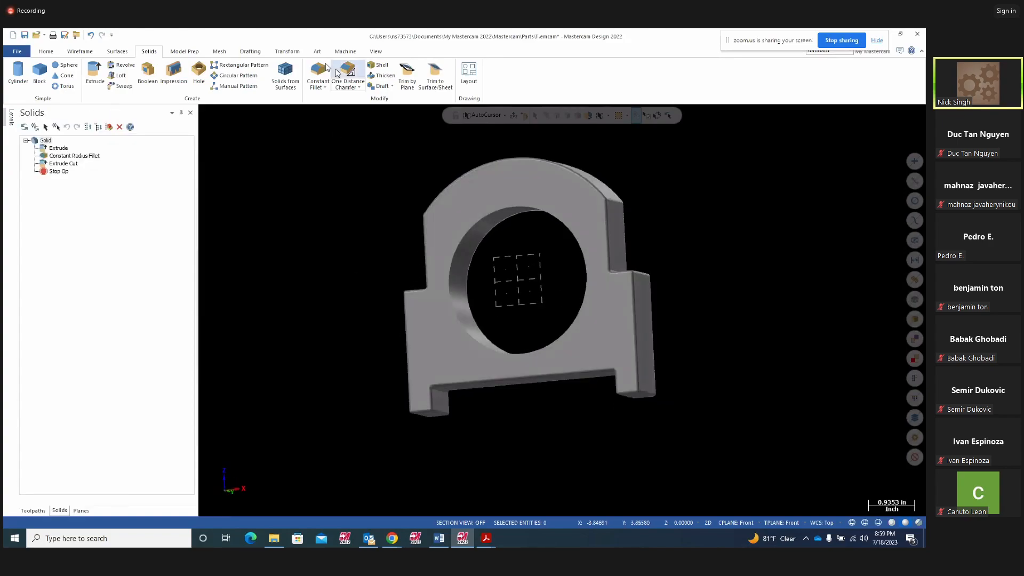
Apply a one distance chamfer of 0.1 to the front and back circular edges of the hole.
click(359, 88)
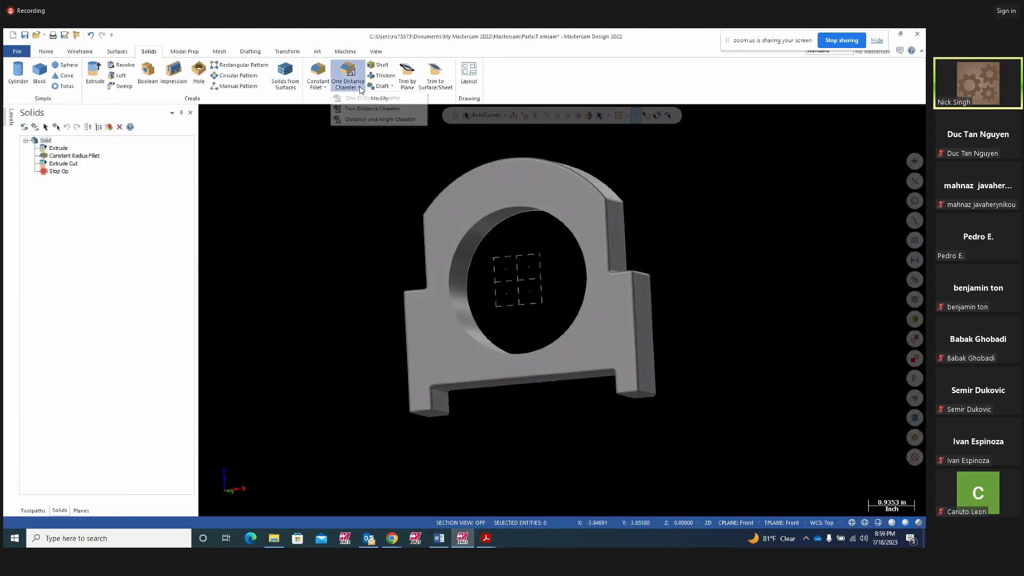
click(361, 101)
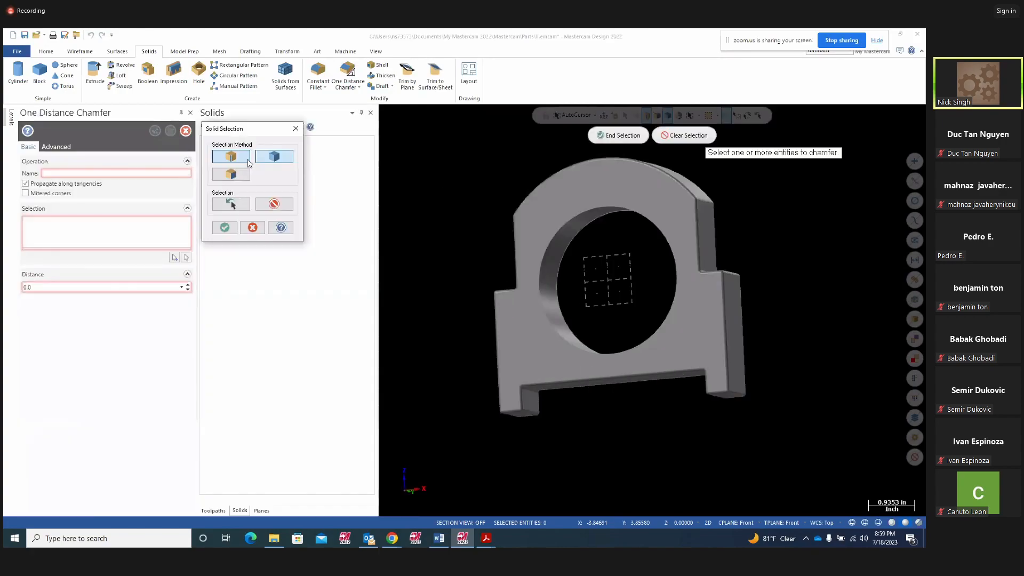
click(599, 208)
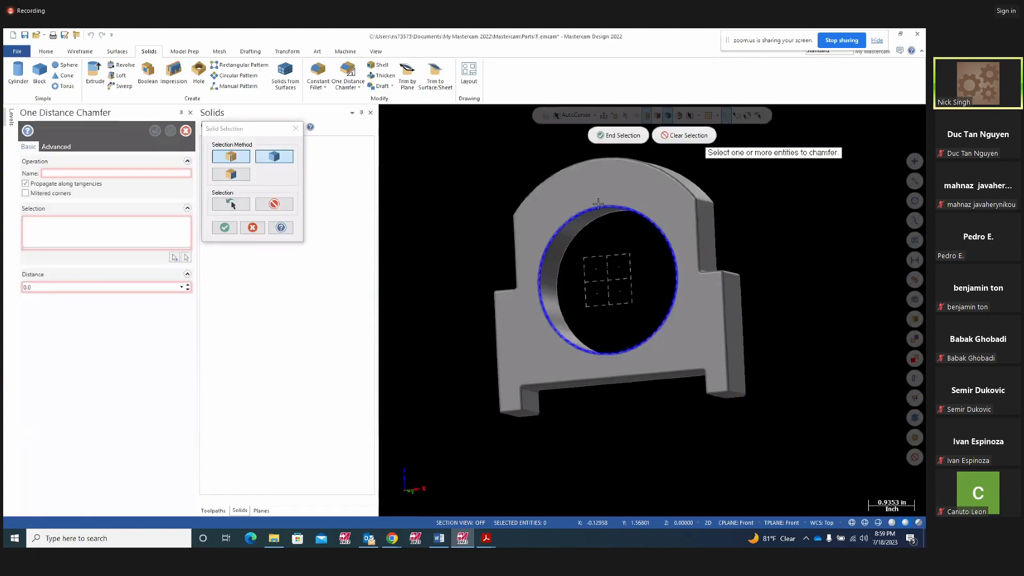
click(601, 220)
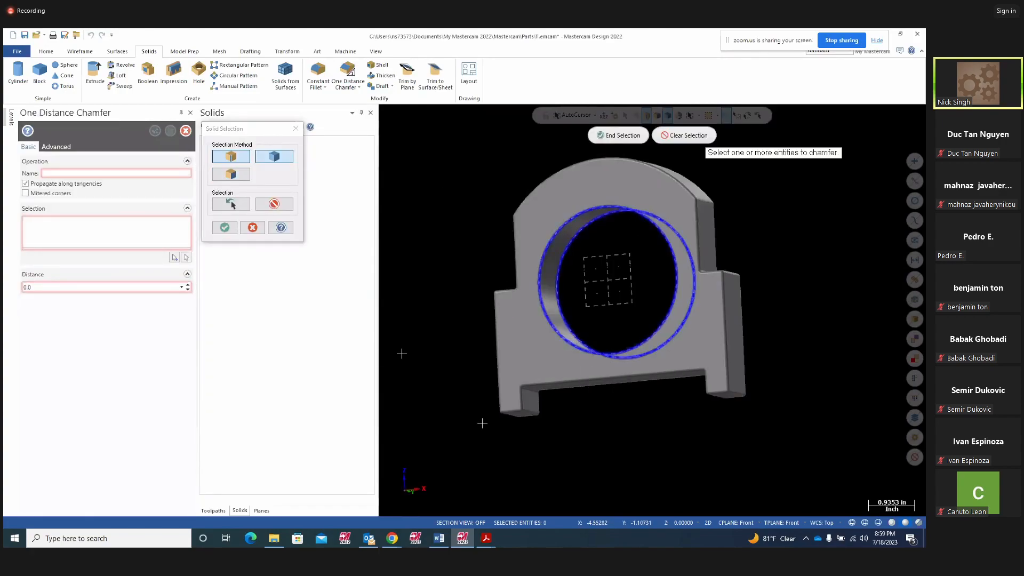
click(224, 228)
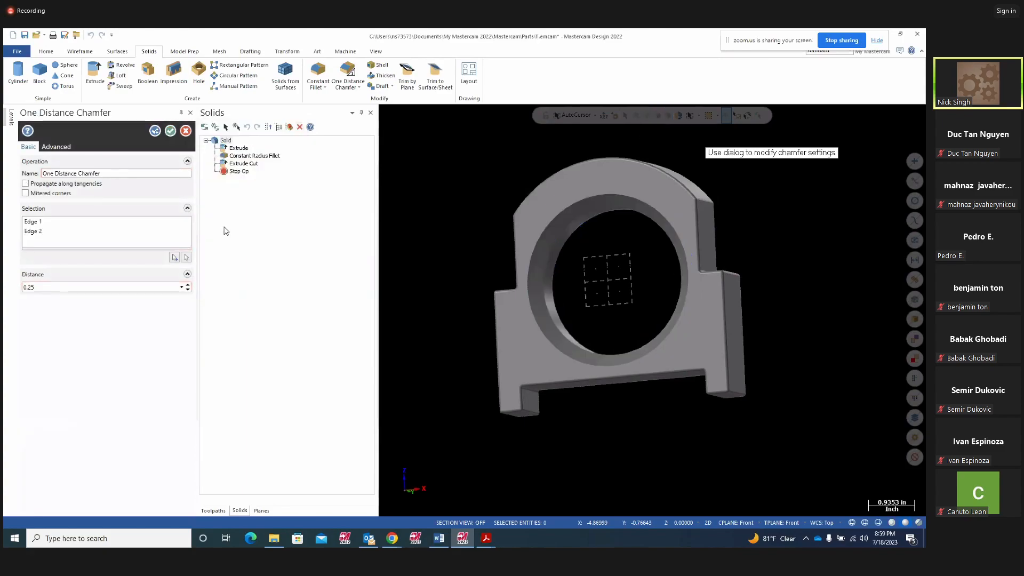
text(.1)
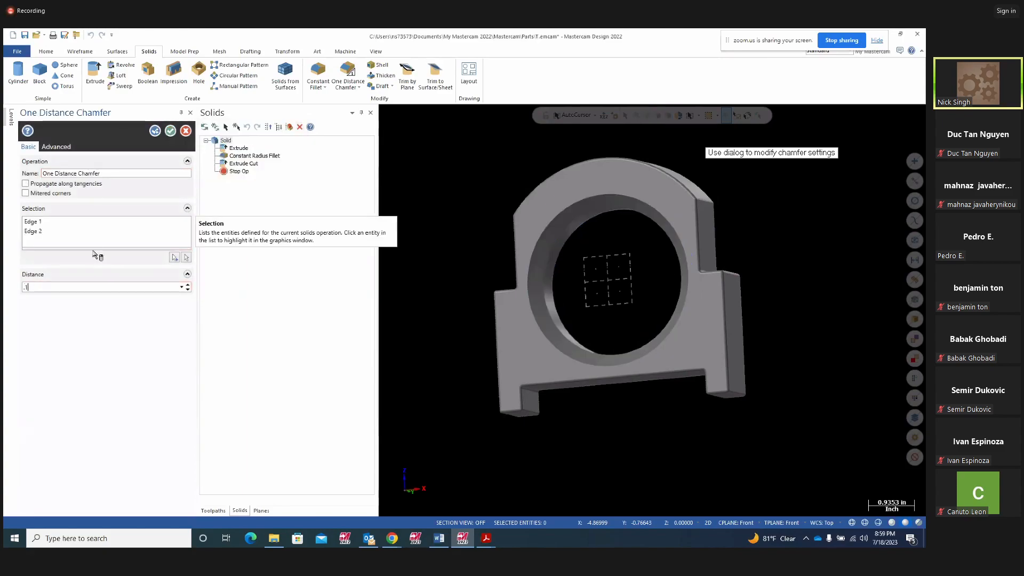
key(Return)
click(170, 132)
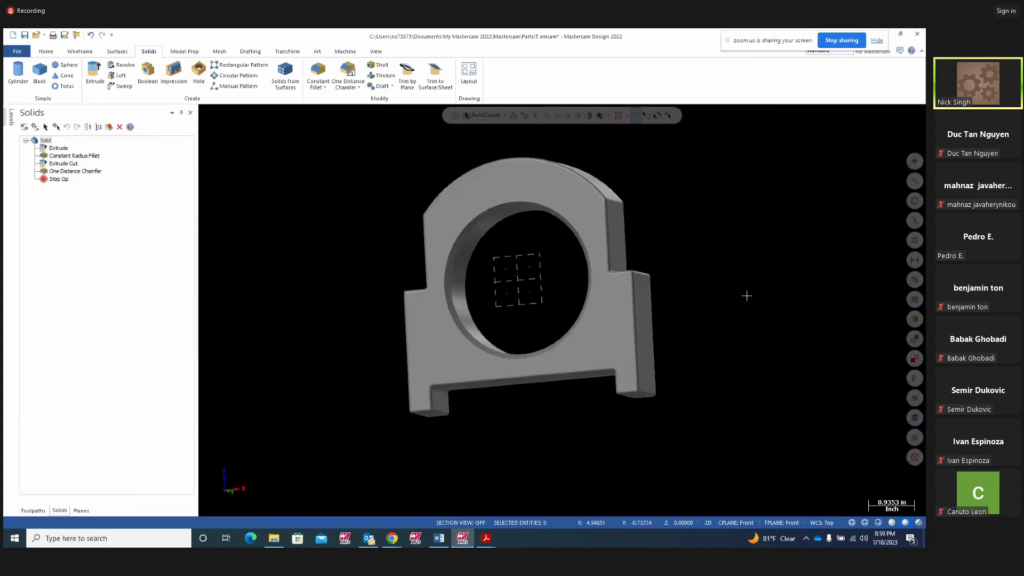
Check the finished chamfer and edge fillets, and turn the level 1 wireframe display back on.
middle_drag(747, 295, 731, 311)
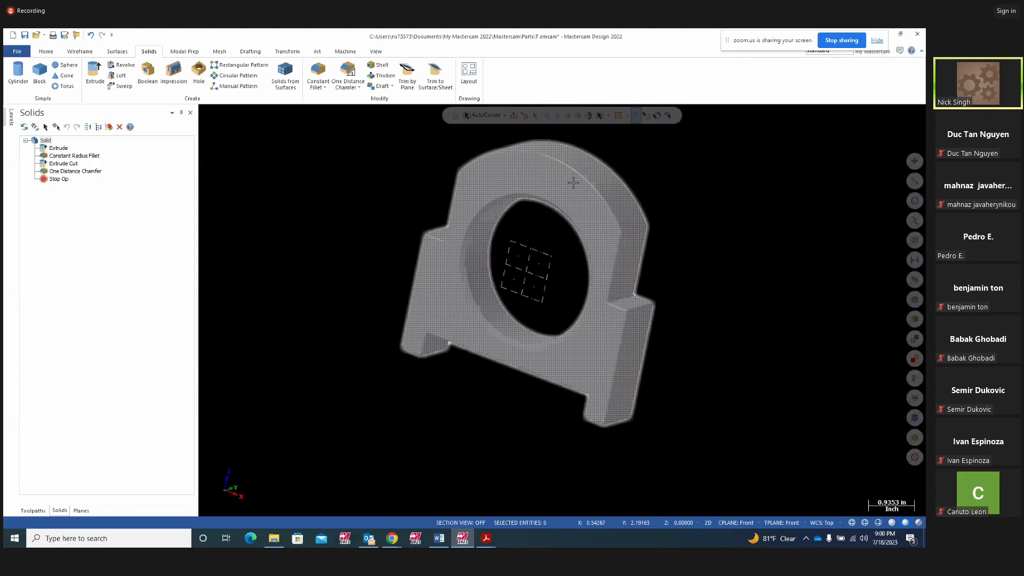
scroll(731, 311, up, 1)
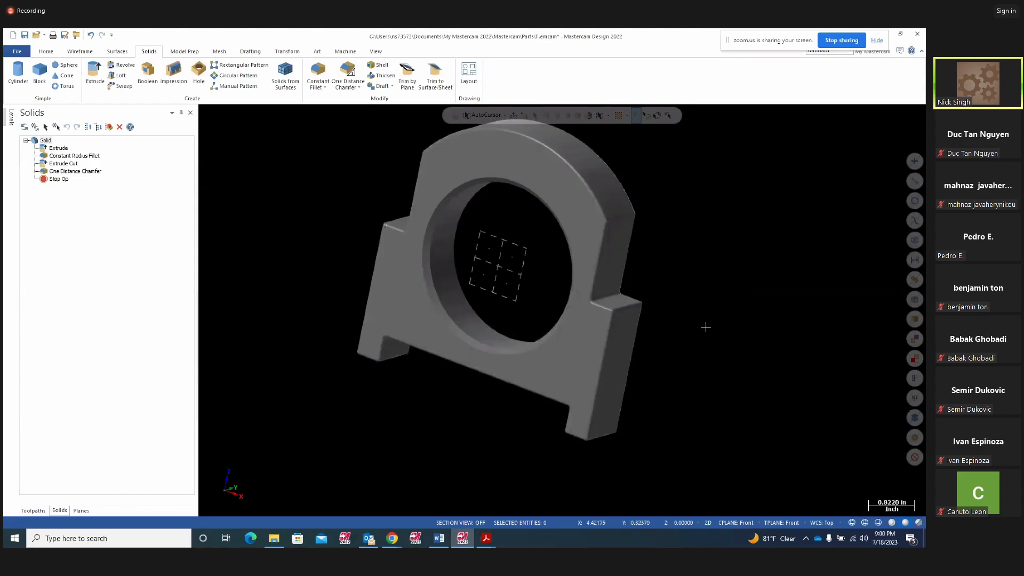
scroll(709, 334, down, 2)
mouse_move(709, 336)
middle_down()
mouse_move(770, 318)
mouse_move(730, 341)
mouse_move(699, 339)
middle_up()
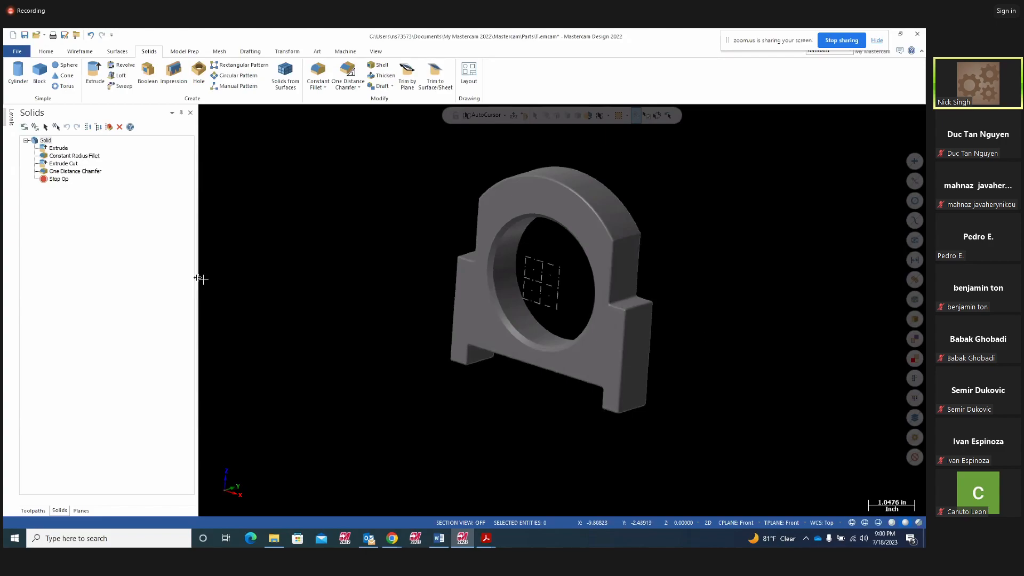
mouse_move(455, 350)
middle_down()
mouse_move(393, 379)
mouse_move(357, 368)
mouse_move(496, 354)
mouse_move(486, 341)
middle_up()
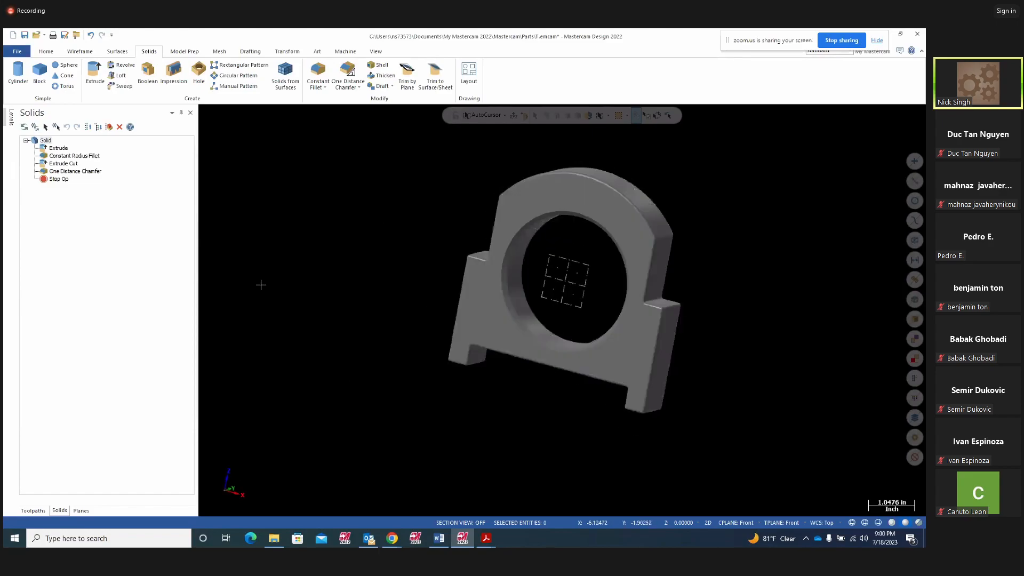
click(11, 116)
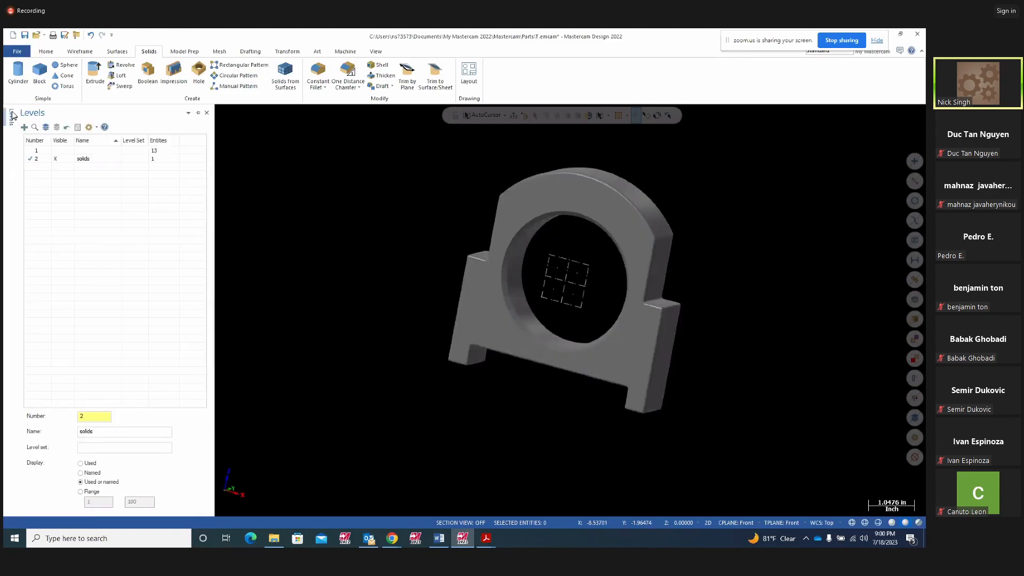
click(62, 153)
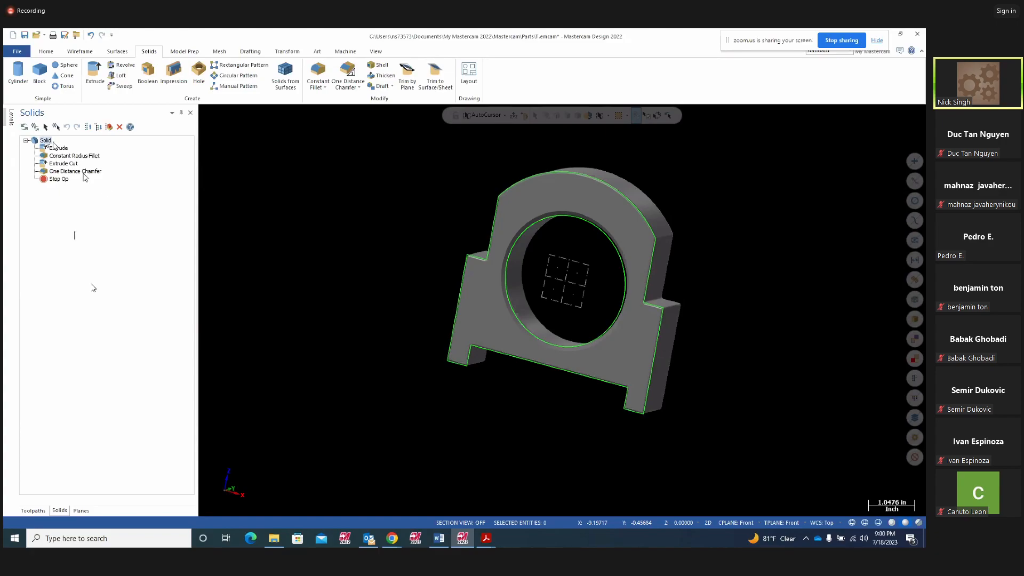
Delete the existing solid so only the wireframe profile and circle remain.
key(Delete)
middle_drag(403, 322, 301, 304)
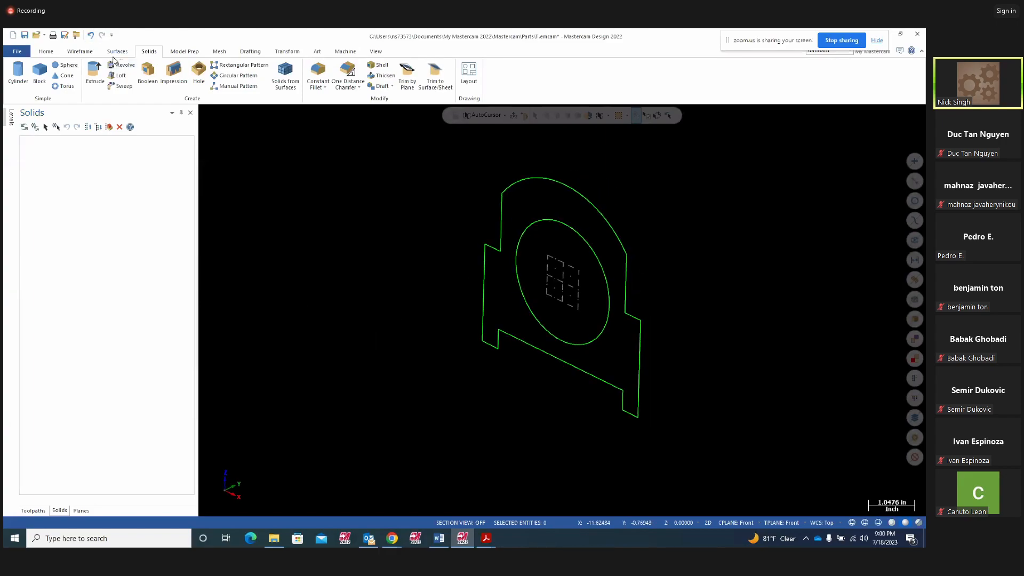
Extrude the outer profile and the inner circle together as one new body with a distance of 1.0.
click(94, 78)
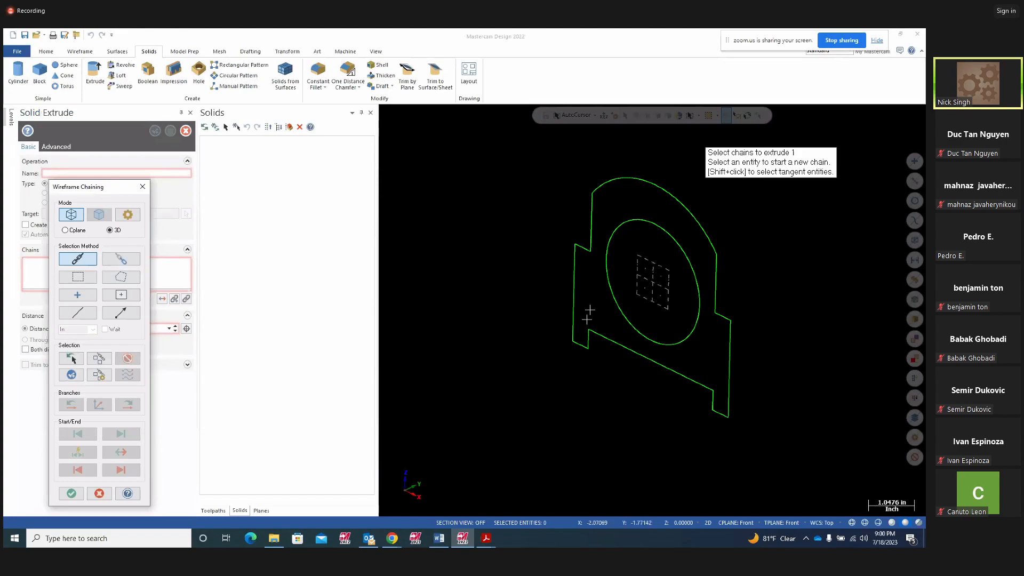
click(574, 317)
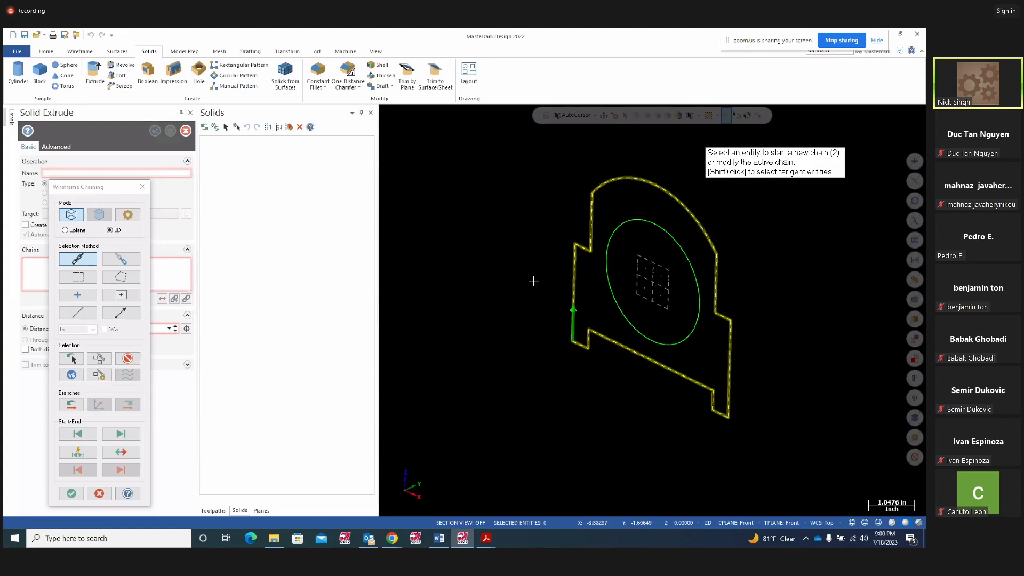
click(696, 322)
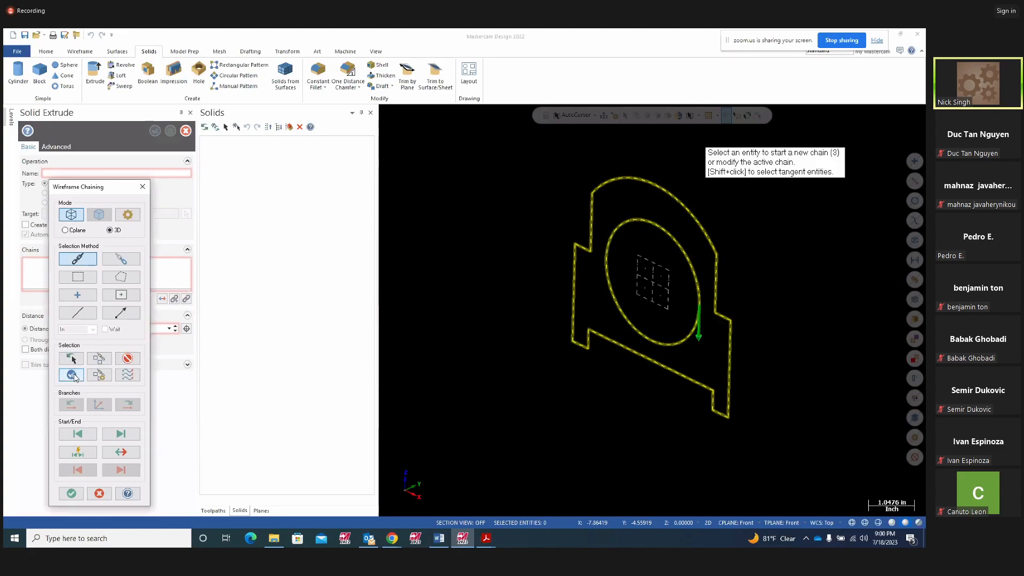
click(71, 493)
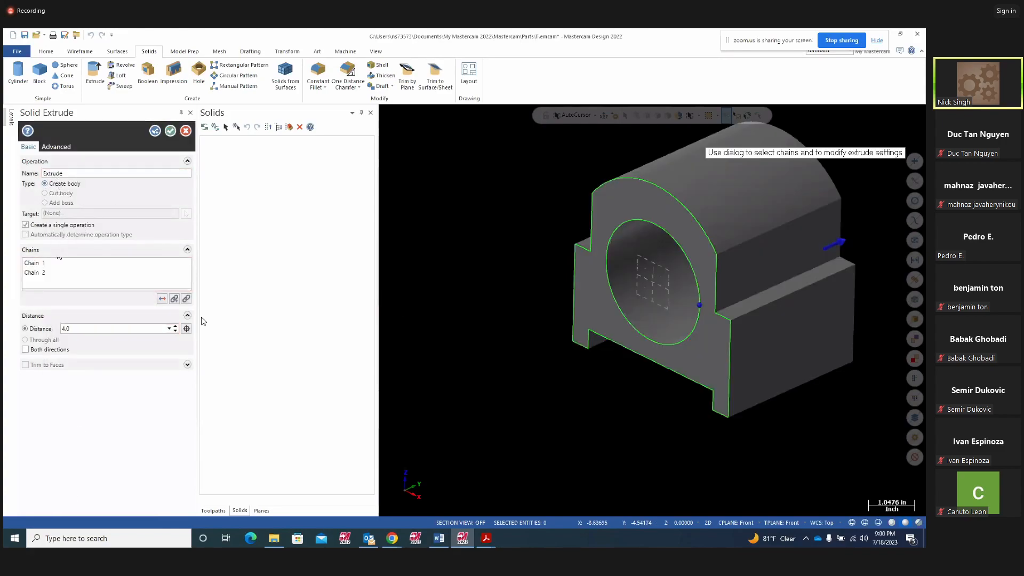
middle_drag(446, 373, 511, 339)
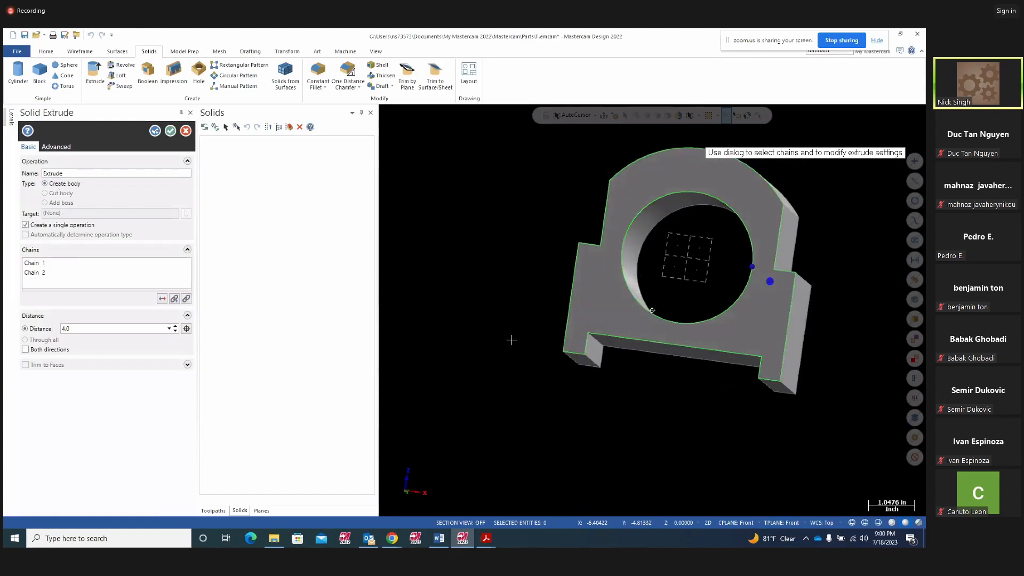
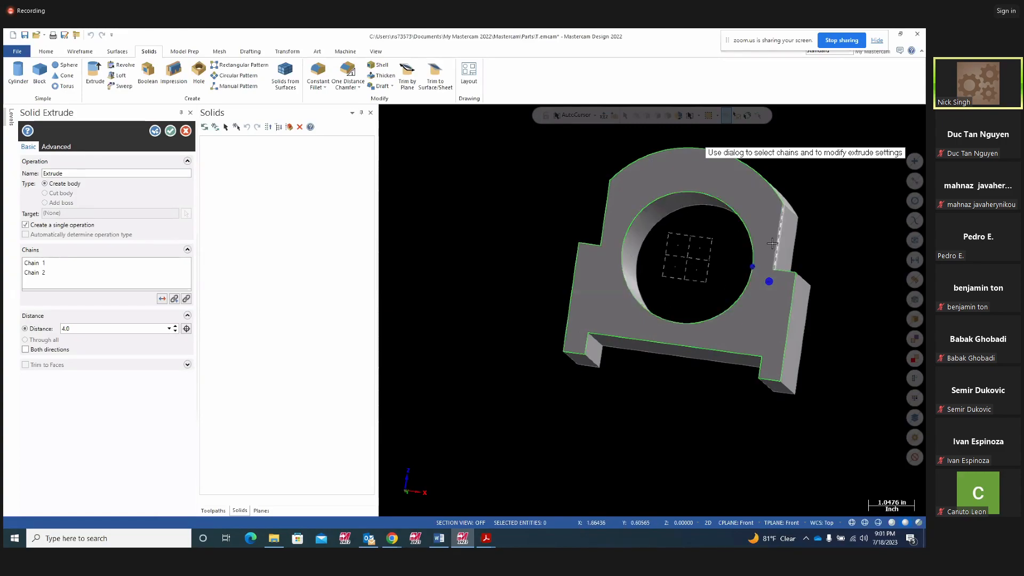
double_click(72, 327)
text(1)
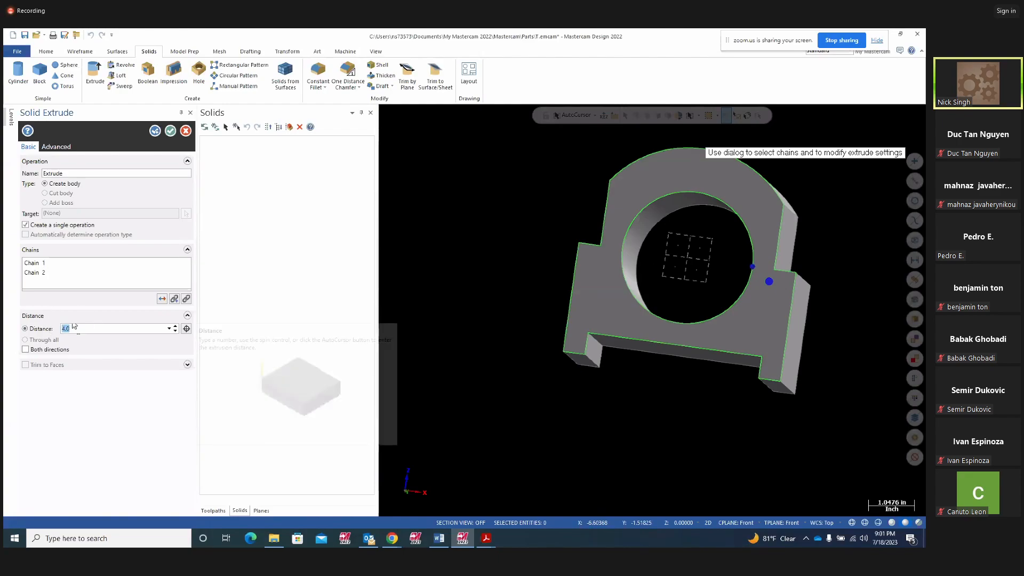
text(.0)
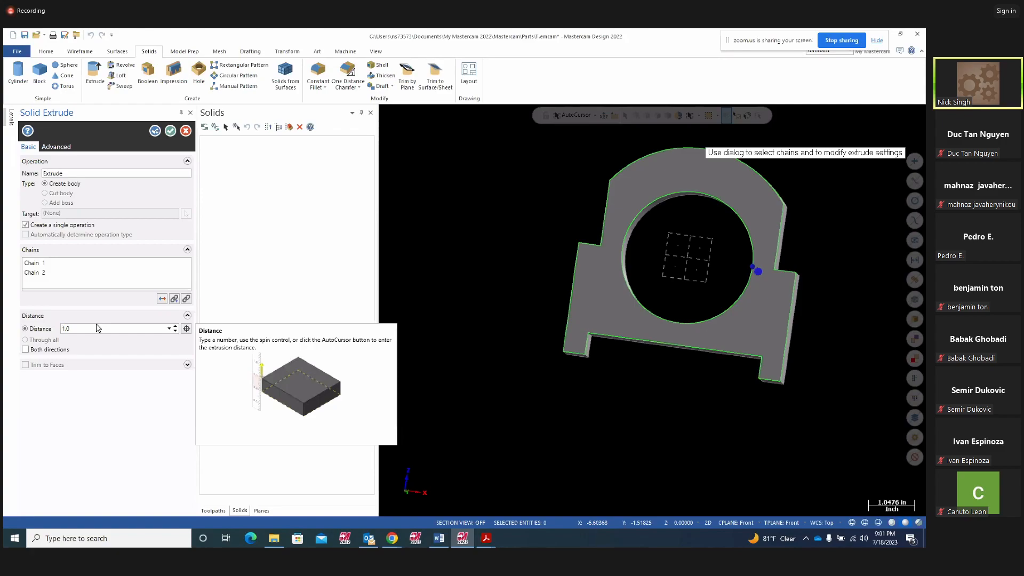
middle_drag(706, 254, 648, 264)
click(171, 131)
Highlight the Extrude operation in the solid's history and delete the whole solid.
click(25, 141)
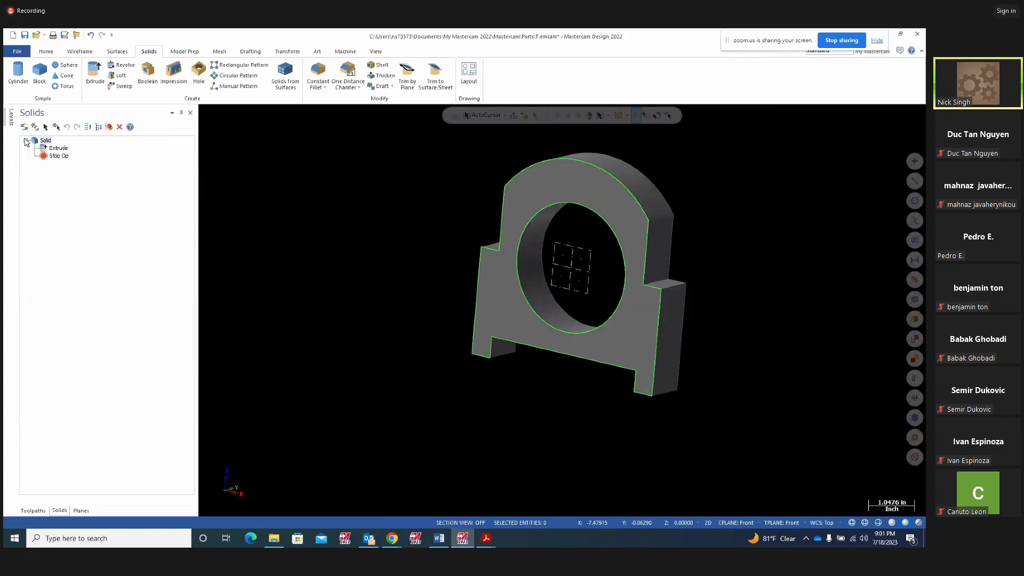
click(56, 148)
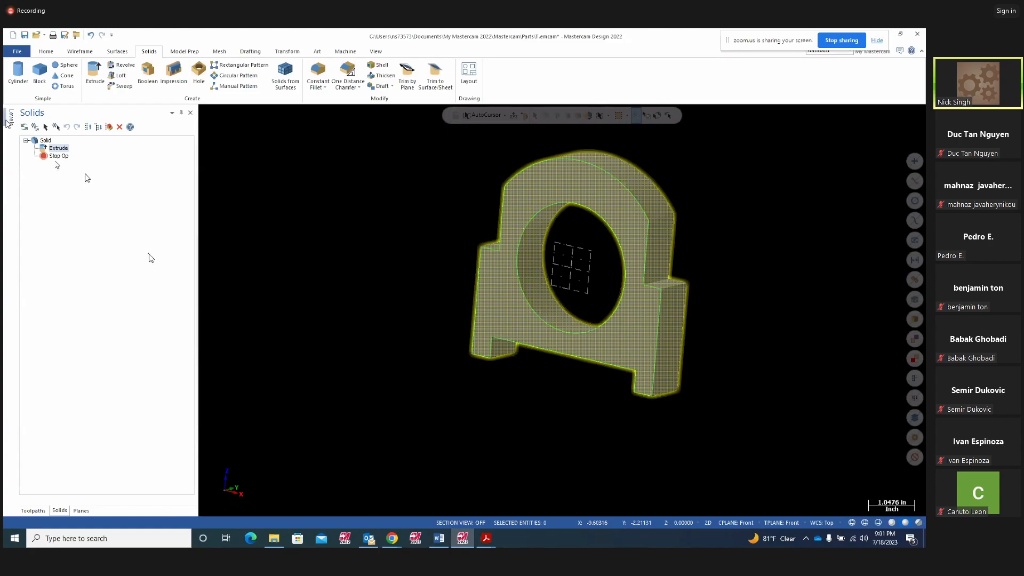
click(26, 140)
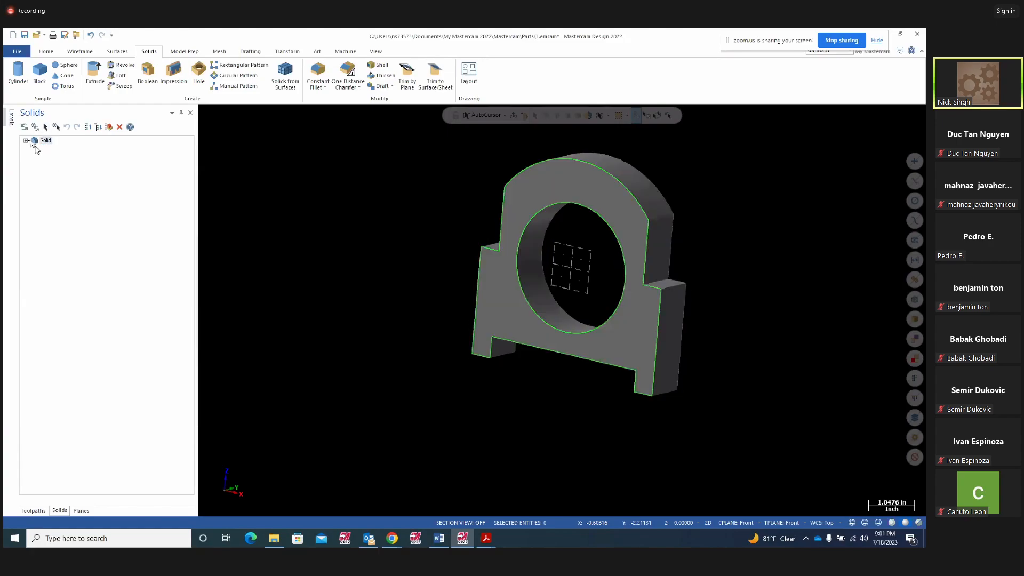
key(Delete)
Extrude only the outer profile as a new body with a distance of 1.0, keeping the Extrude command active.
click(95, 73)
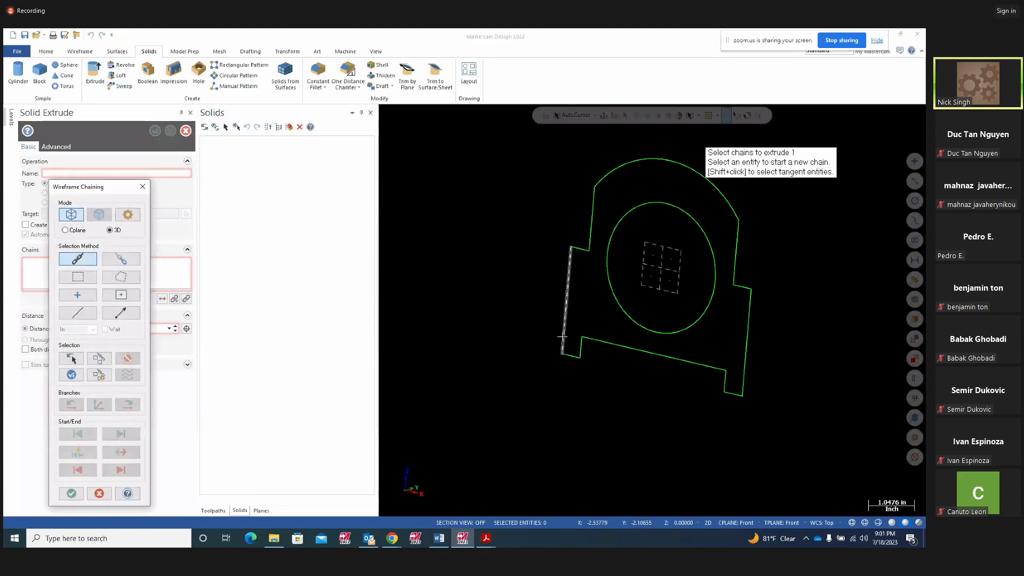
click(71, 375)
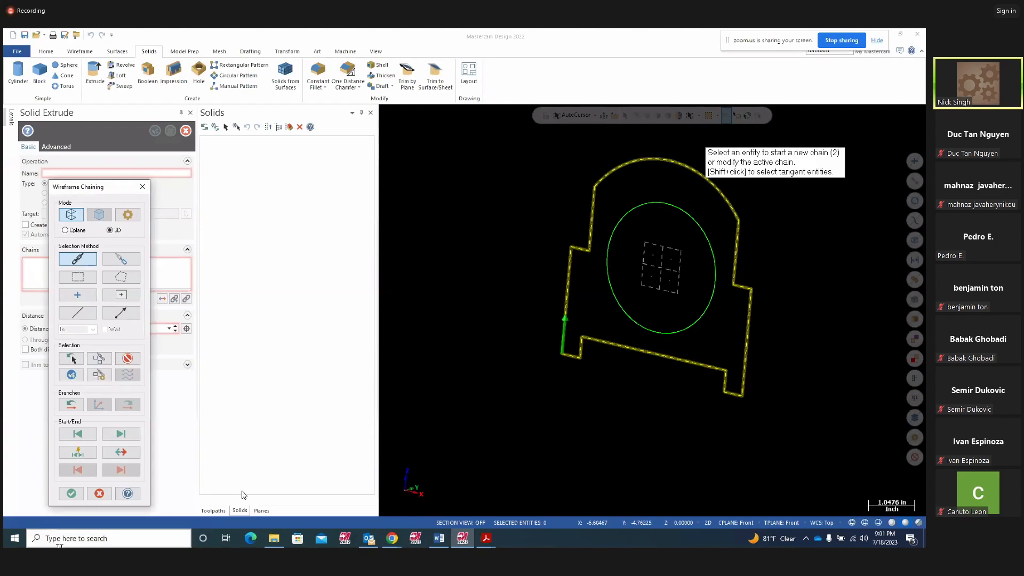
click(71, 493)
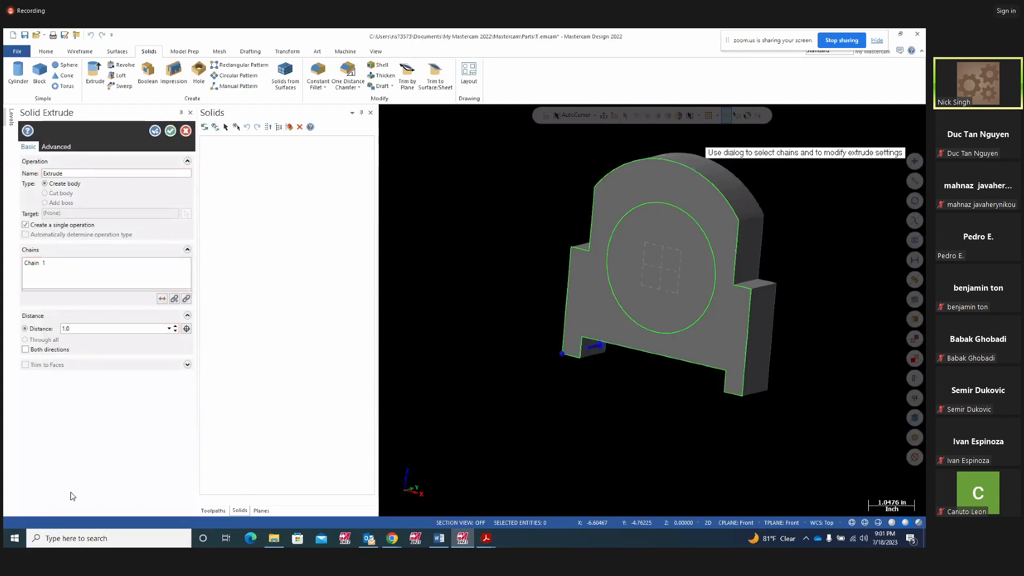
middle_drag(715, 407, 646, 421)
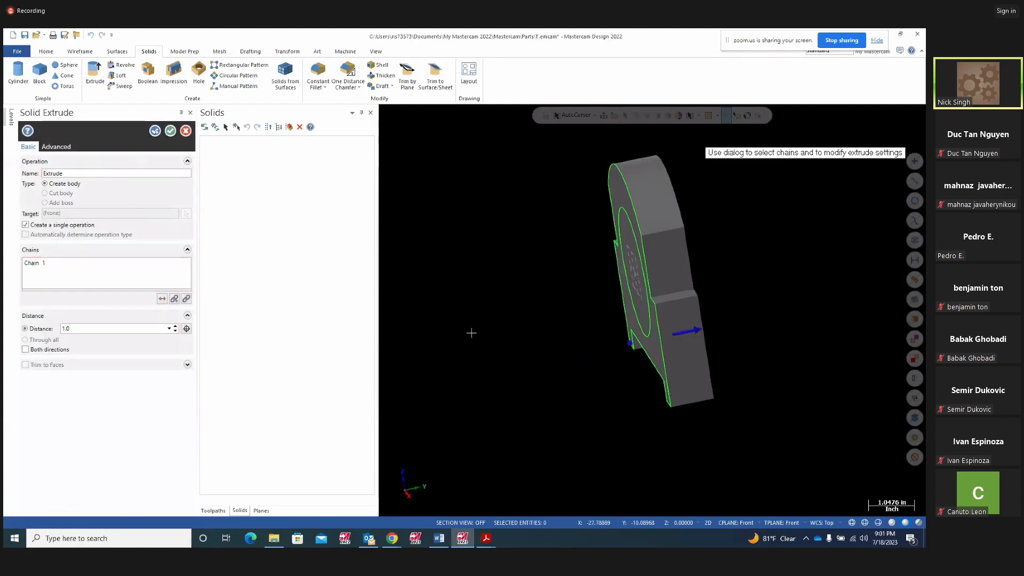
middle_drag(471, 333, 693, 325)
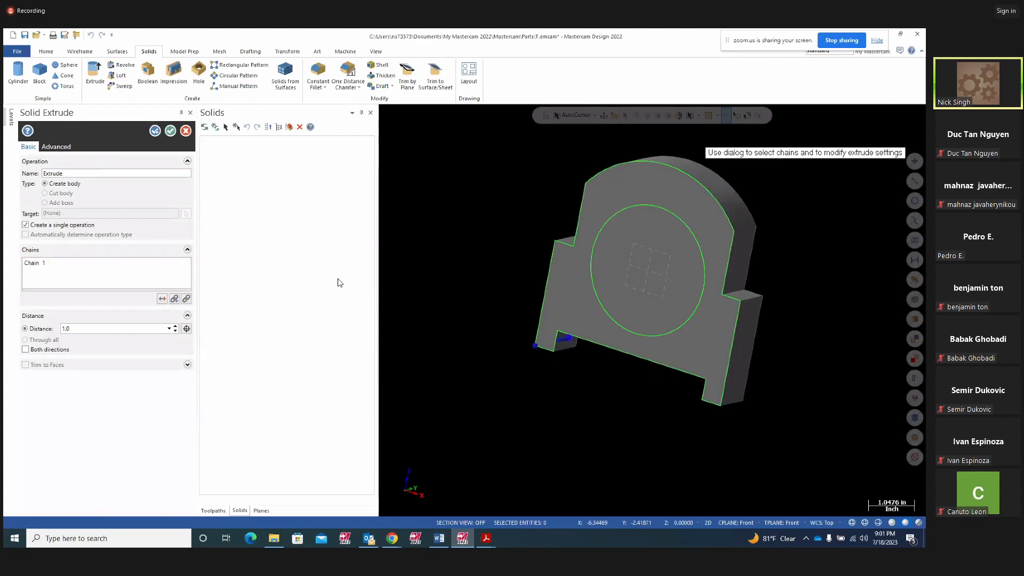
click(155, 131)
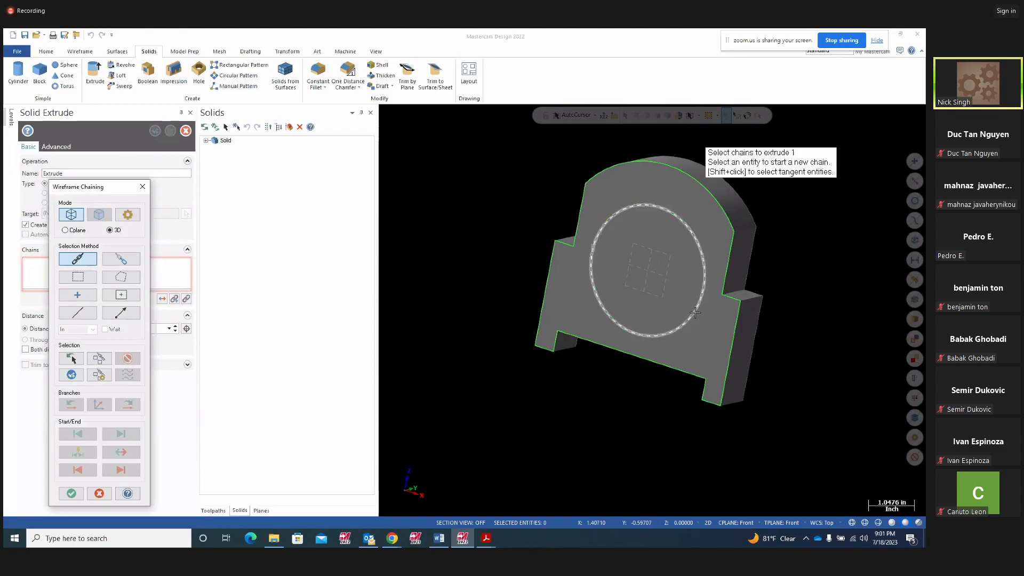
Extrude the inner circle as a cut through the body with a distance of 1.0.
click(634, 317)
click(71, 493)
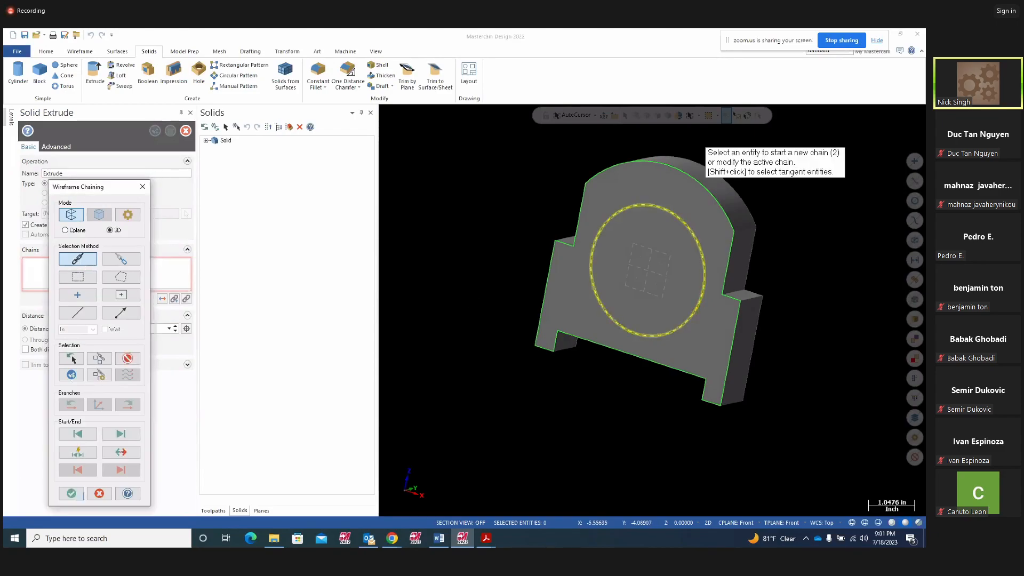
click(45, 193)
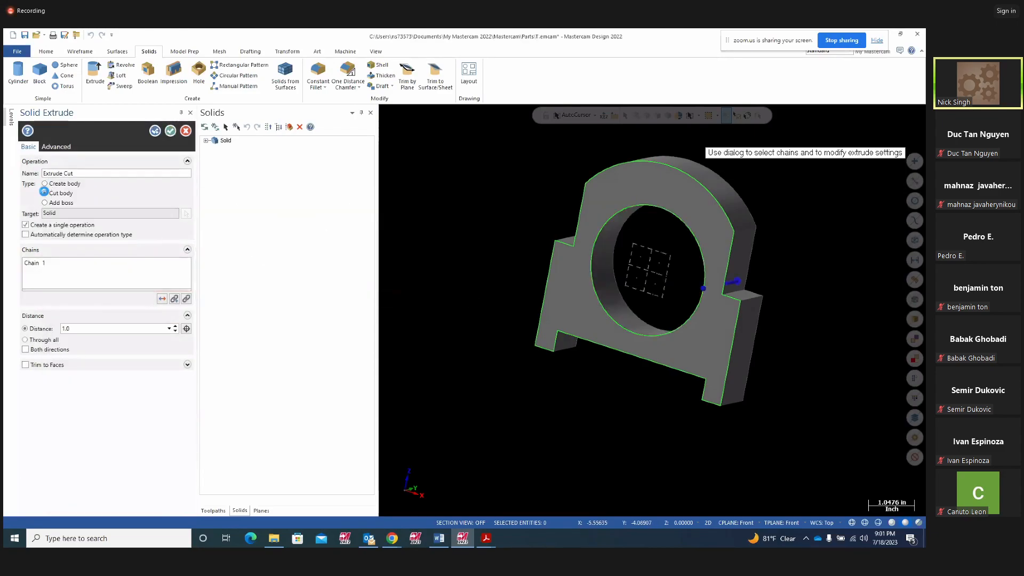
click(170, 130)
Highlight the Extrude and Extrude Cut operations in the history one after the other, and delete the whole solid.
click(26, 140)
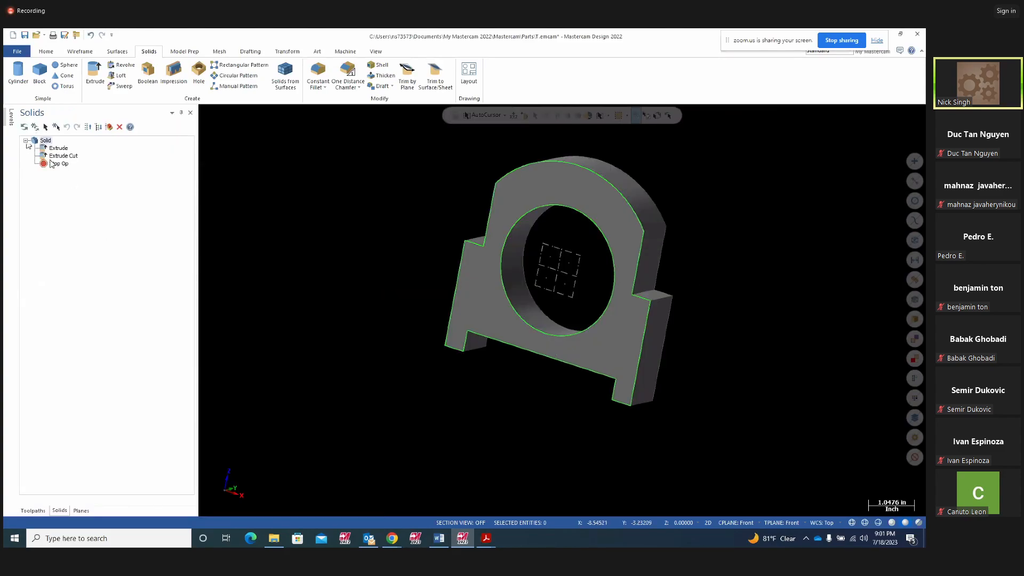
click(56, 150)
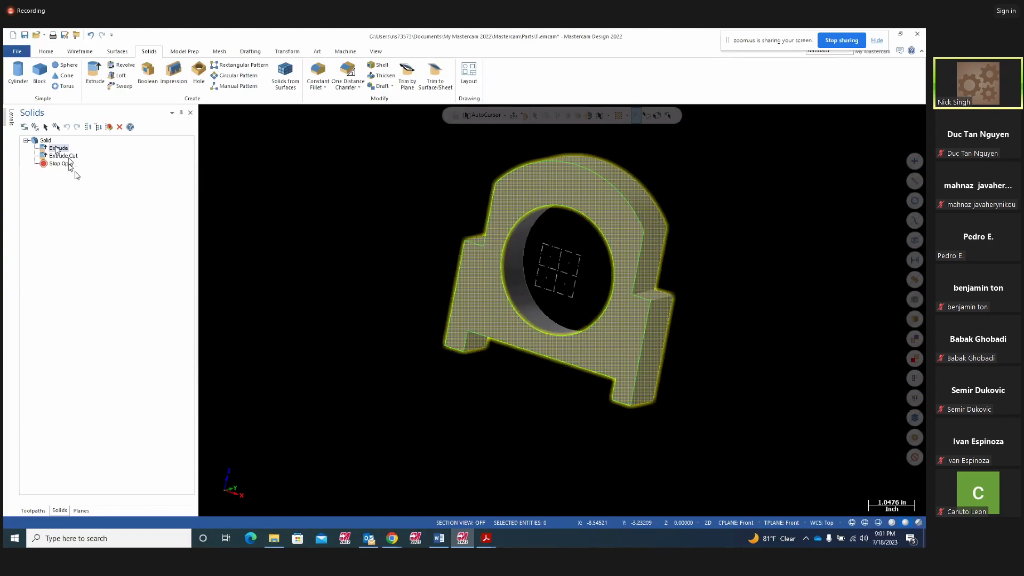
click(68, 157)
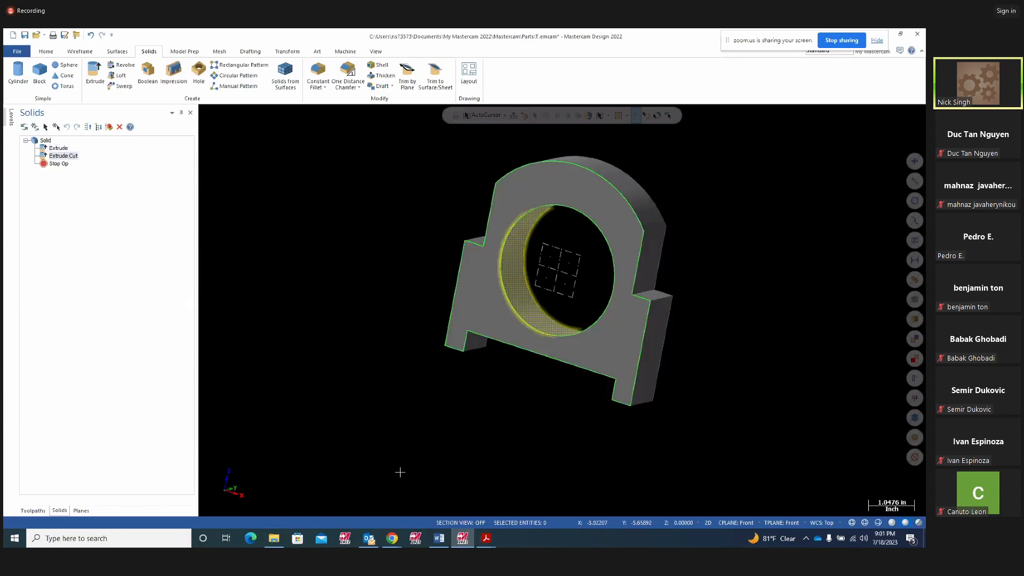
middle_drag(365, 393, 338, 408)
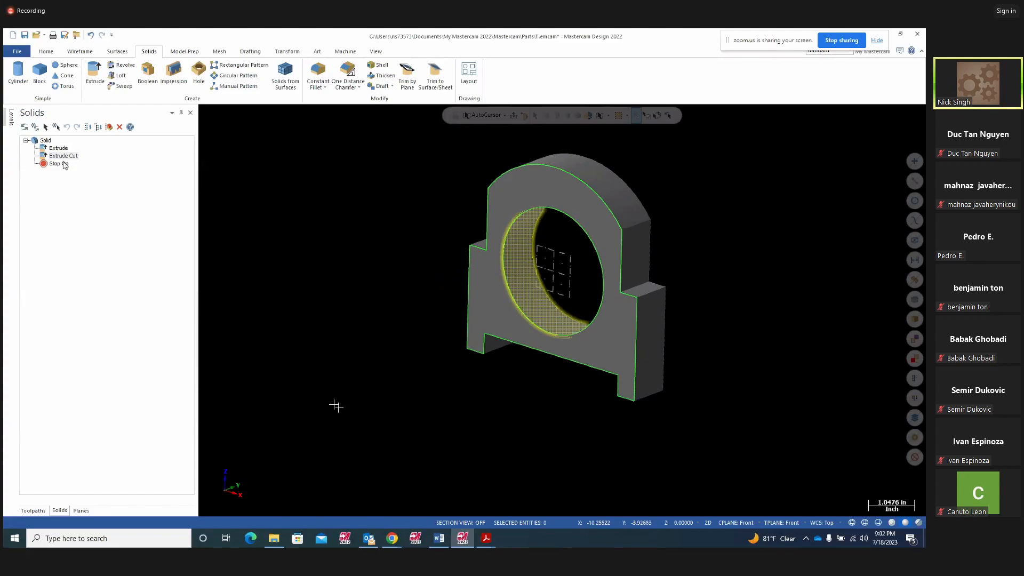
click(46, 141)
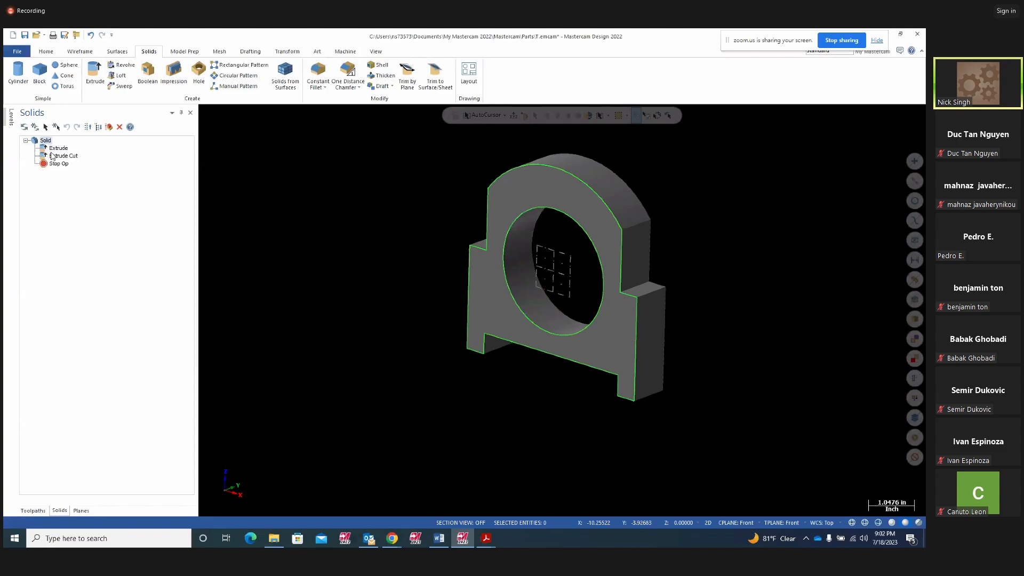
key(Delete)
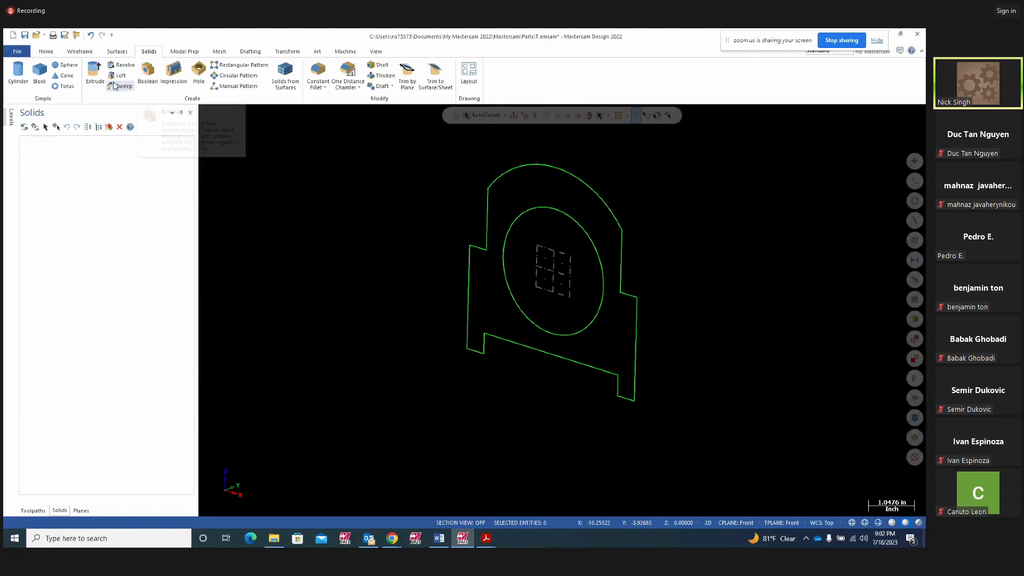
Extrude the outer profile and inner circle again in a single operation, creating a body with a distance of 1.0.
click(95, 72)
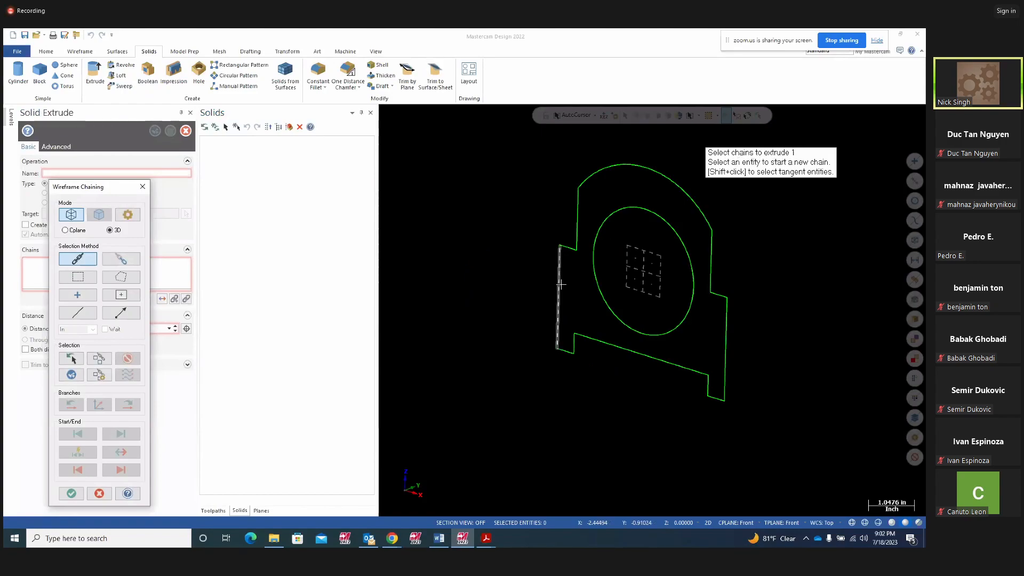
click(559, 312)
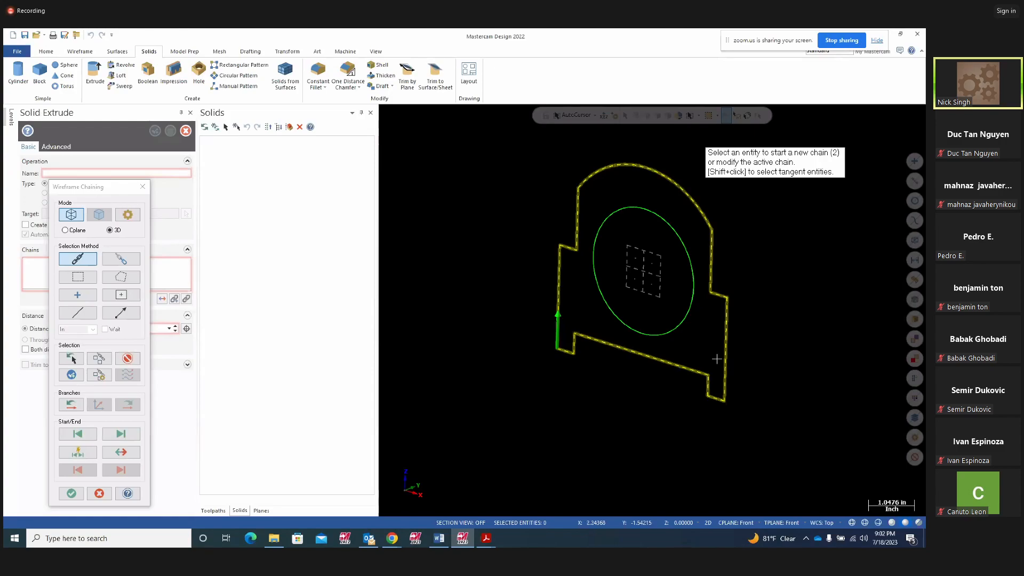
click(690, 301)
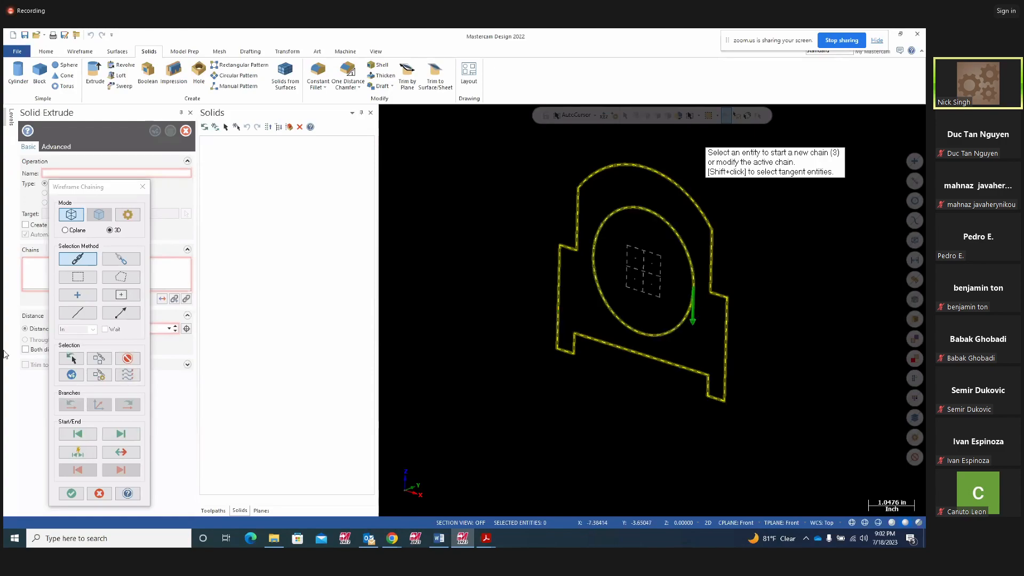
click(71, 493)
middle_drag(512, 382, 469, 347)
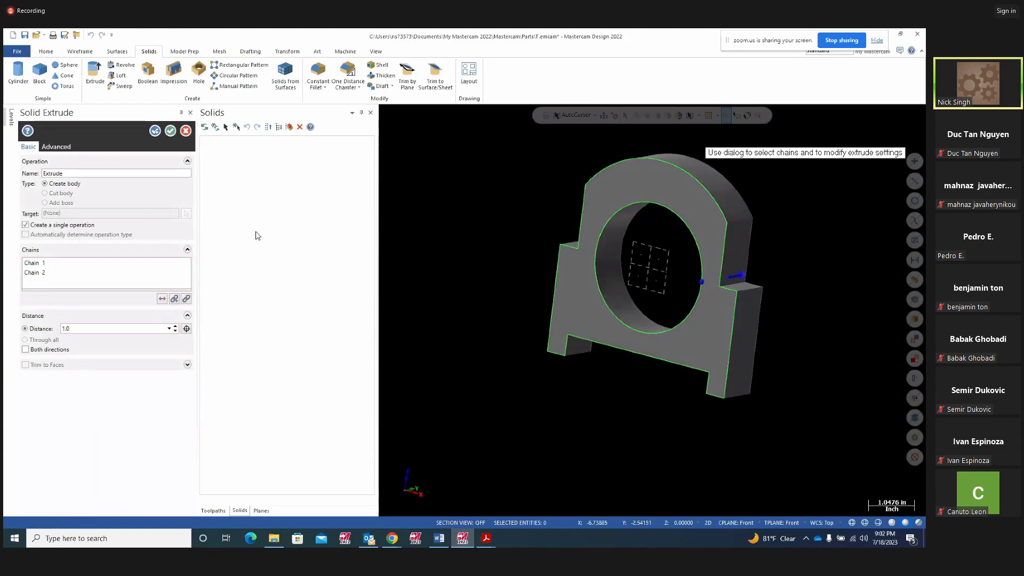
click(170, 131)
Highlight the single Extrude operation in the solid's history and delete it.
click(25, 141)
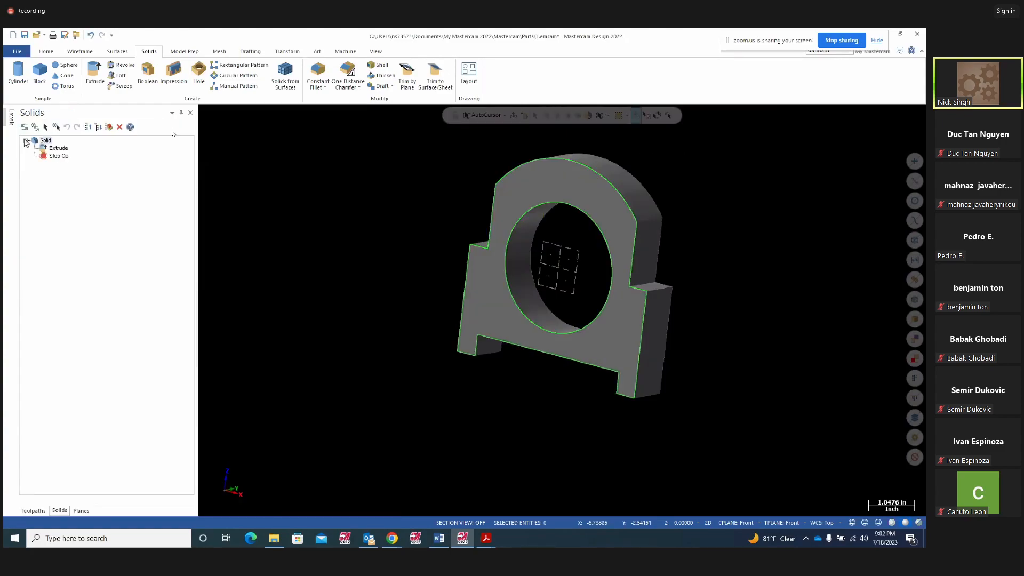
click(60, 150)
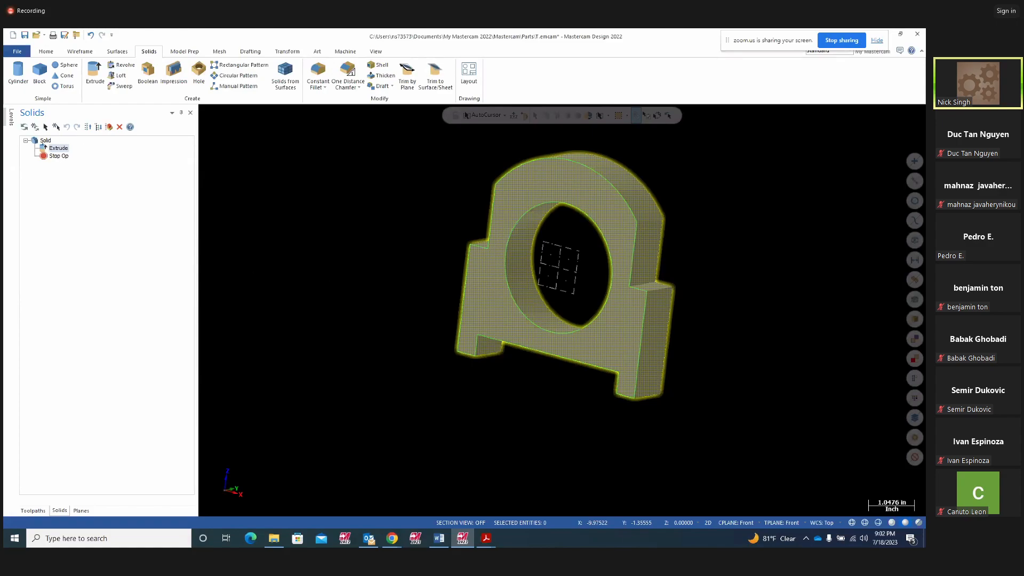
key(Delete)
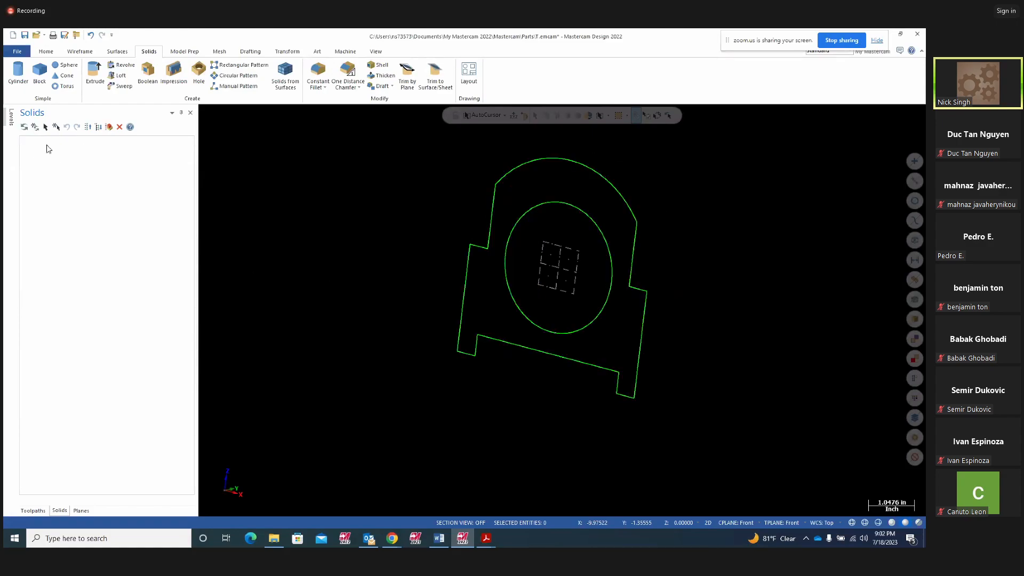
Display the remaining wireframe in the Front view.
right_click(327, 206)
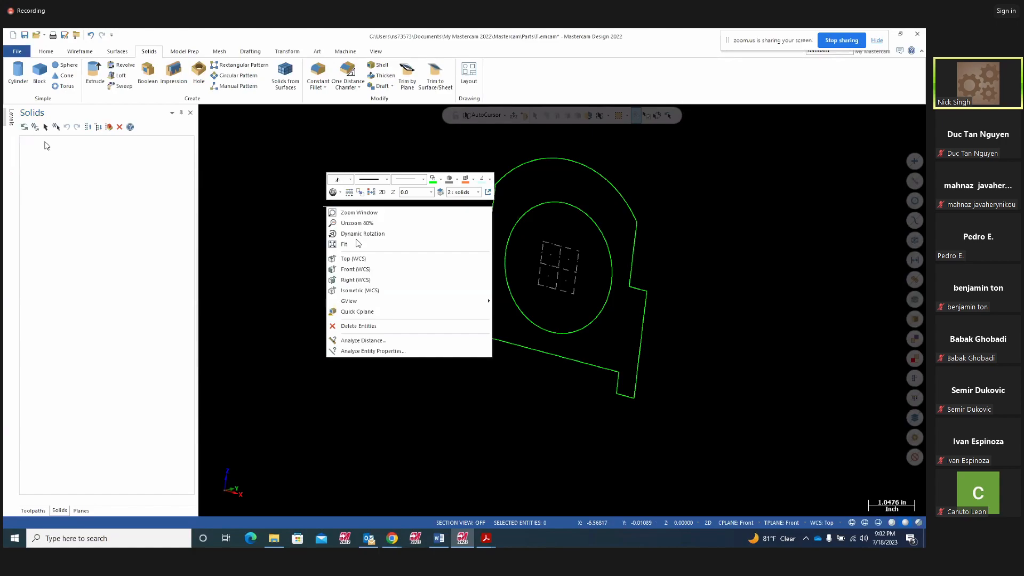
click(350, 272)
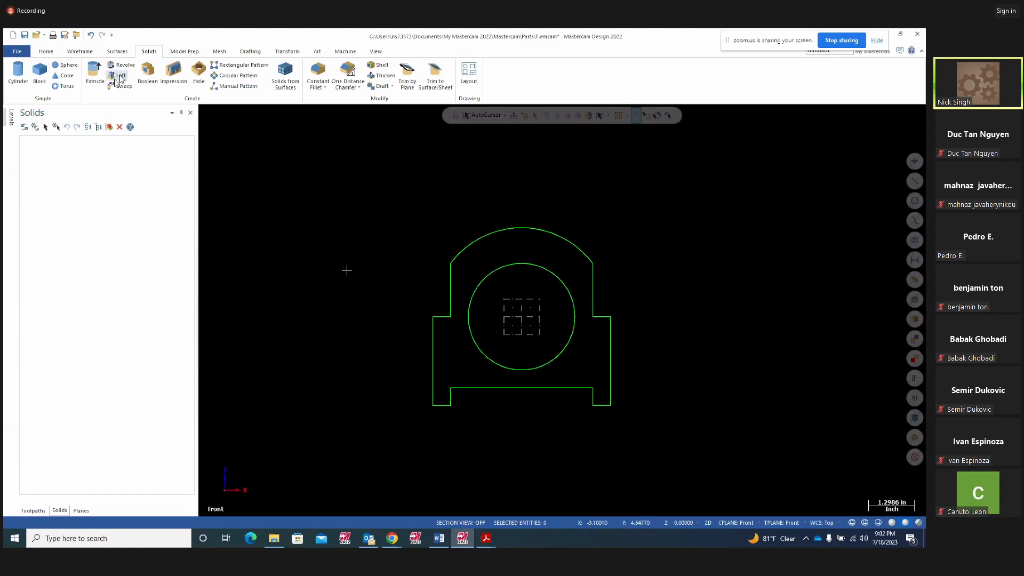
Draw two small circles, about 0.54 and 0.60 in diameter, in the lower corners of the bracket profile.
click(85, 52)
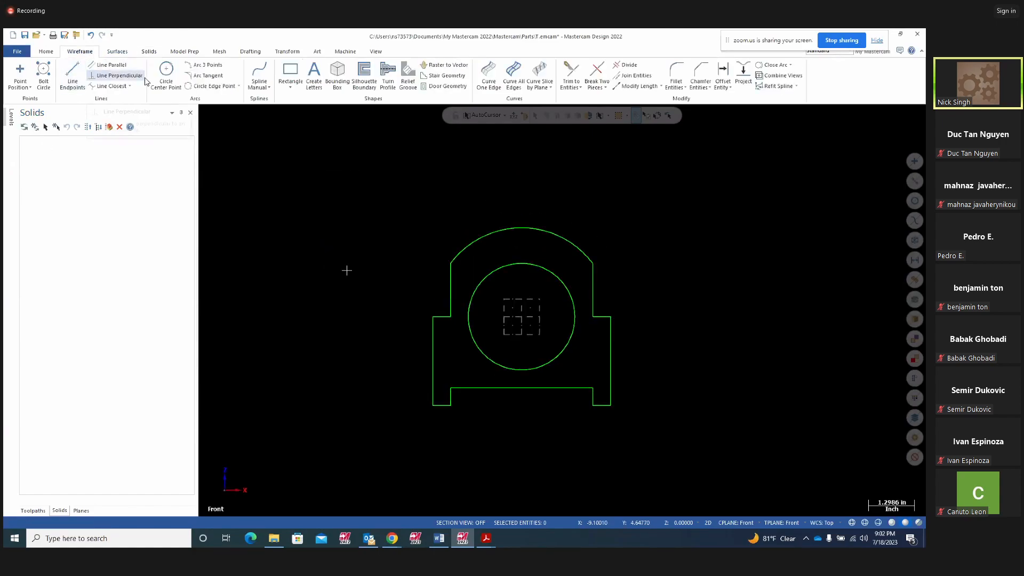
click(166, 71)
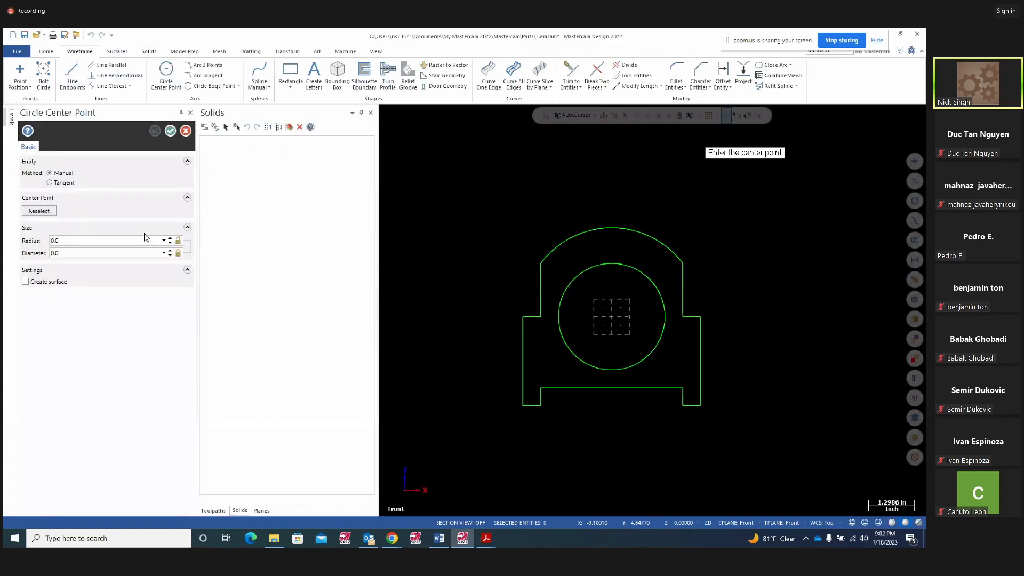
click(546, 364)
click(556, 364)
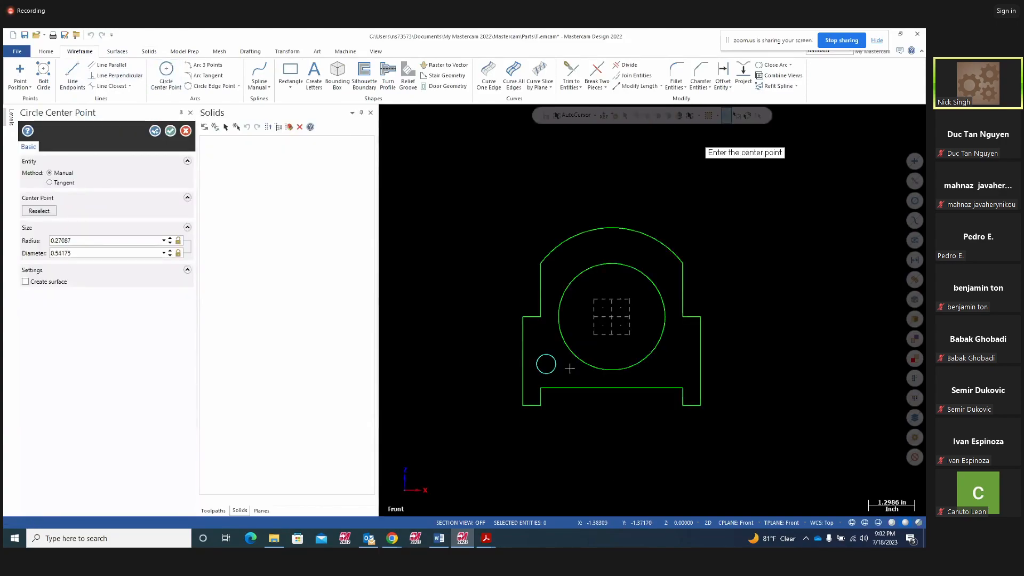
click(678, 364)
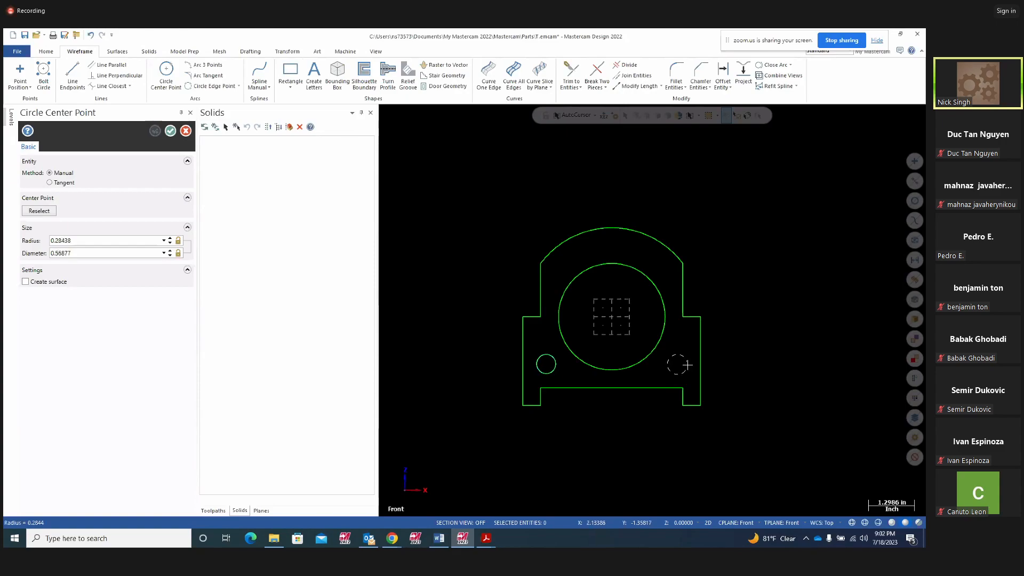
click(688, 365)
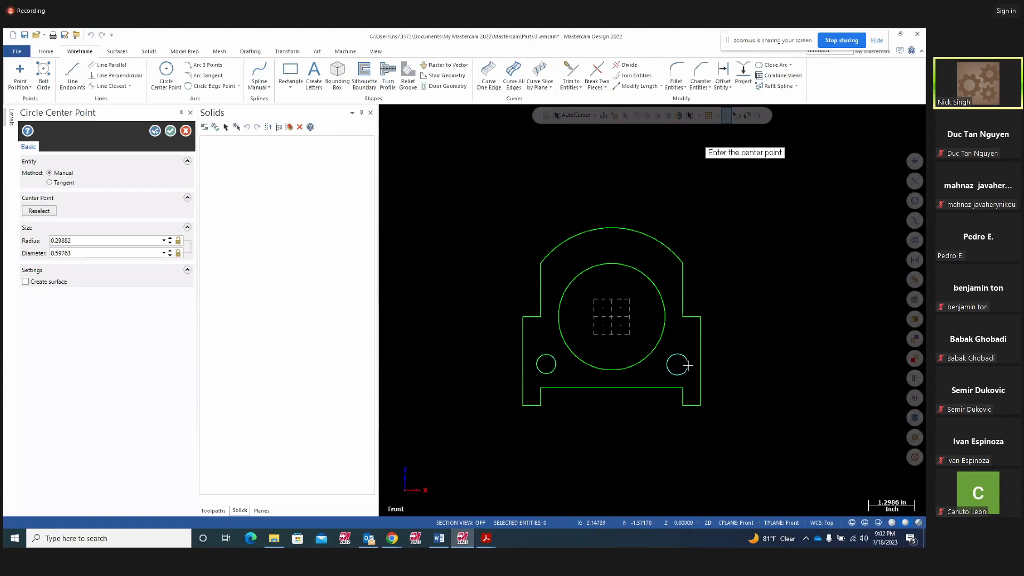
click(170, 131)
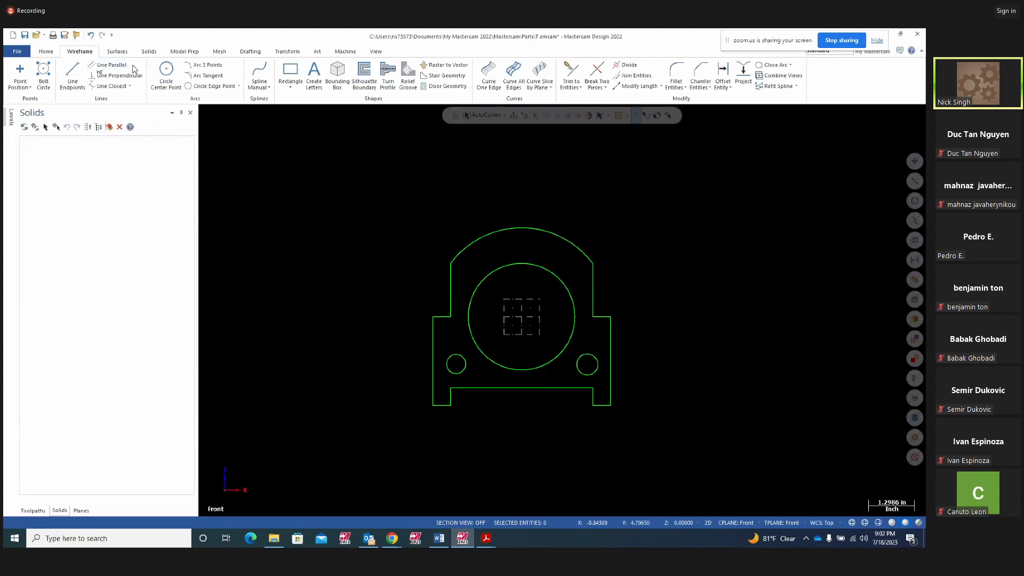
Extrude the outer profile, the large circle and both small circles together as one body with a distance of 1.0.
click(149, 52)
click(95, 73)
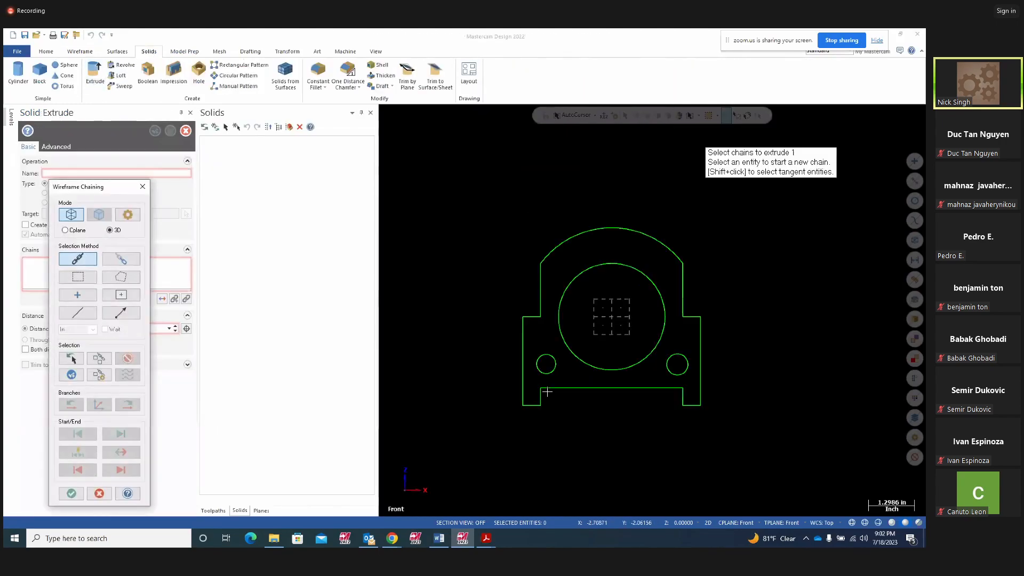
click(522, 390)
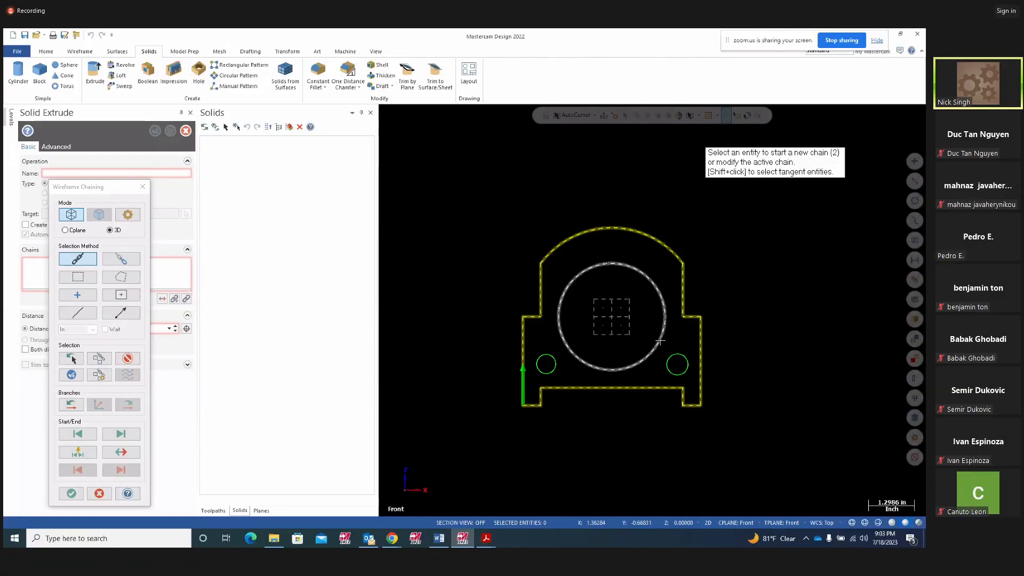
click(665, 338)
click(555, 368)
click(686, 367)
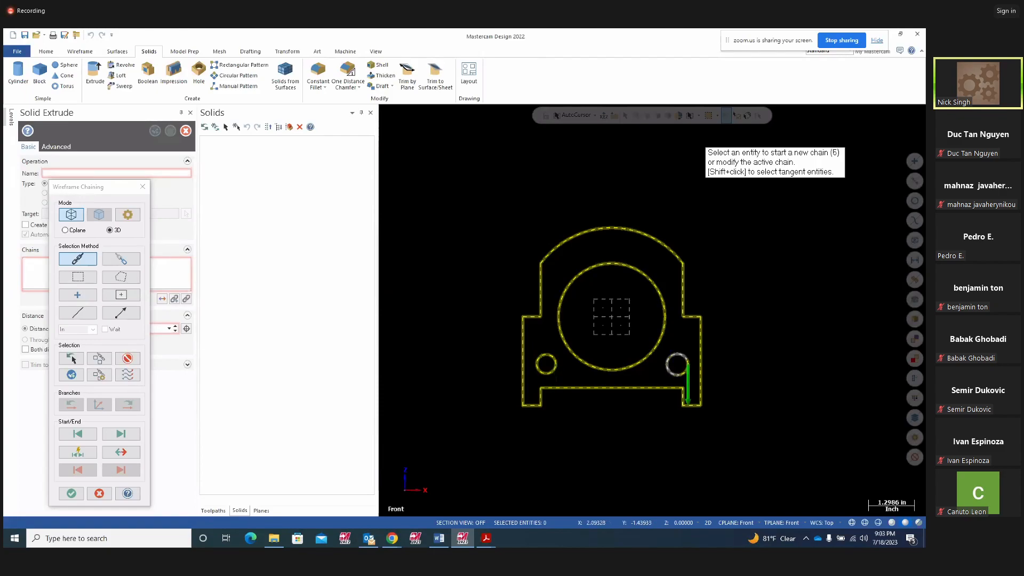
click(71, 492)
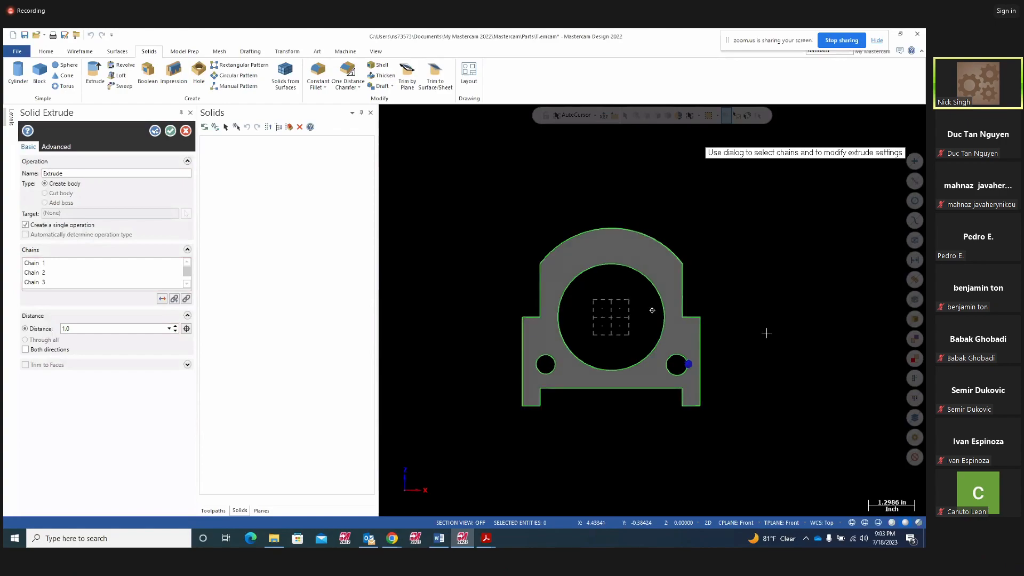
middle_drag(766, 334, 729, 351)
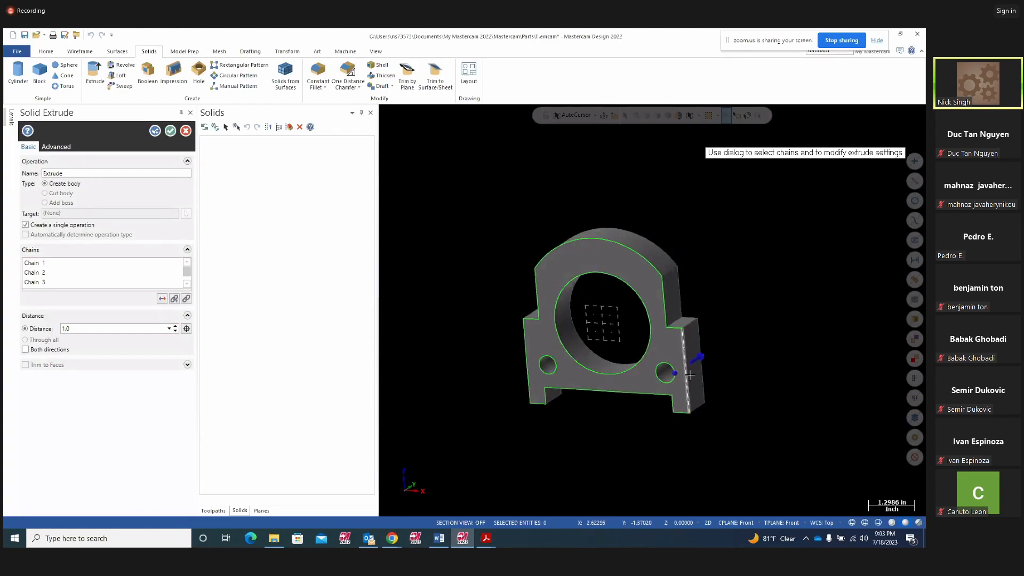
middle_drag(798, 357, 820, 340)
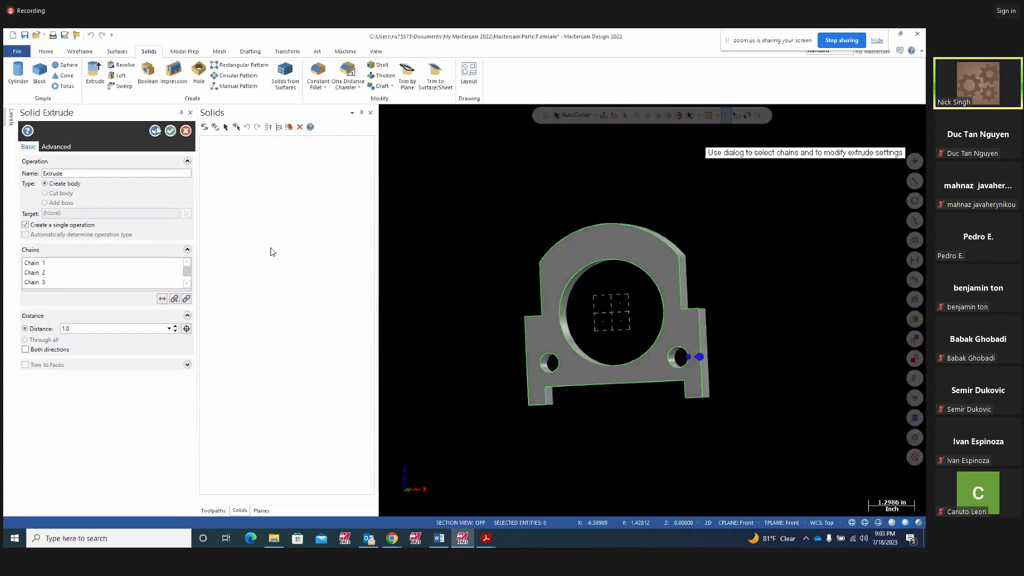
click(170, 130)
Highlight the Extrude operation in the history of the body with three holes, and remove the whole solid.
click(26, 140)
click(55, 148)
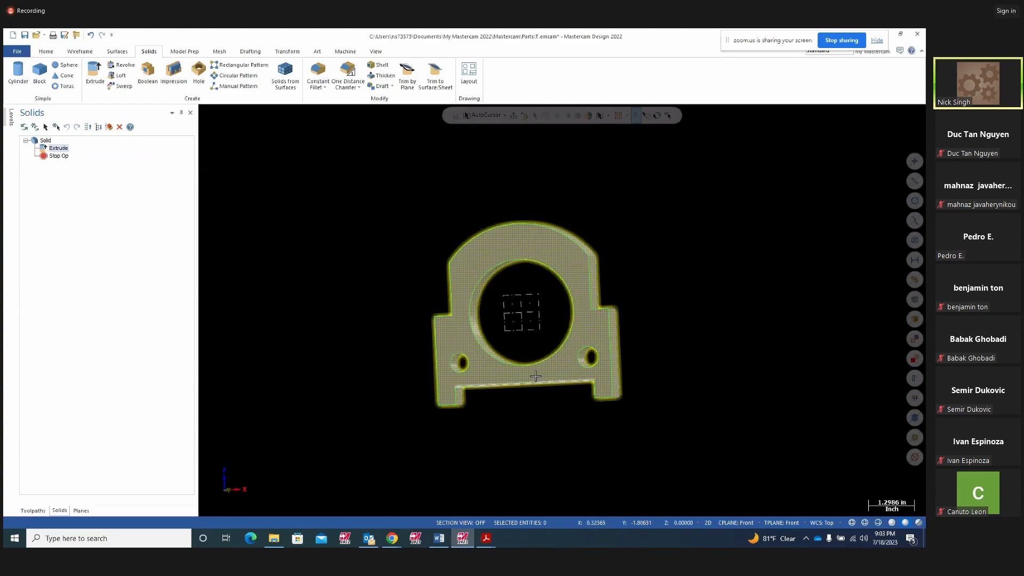
mouse_move(683, 352)
middle_down()
mouse_move(776, 329)
mouse_move(407, 393)
mouse_move(709, 368)
mouse_move(716, 349)
middle_up()
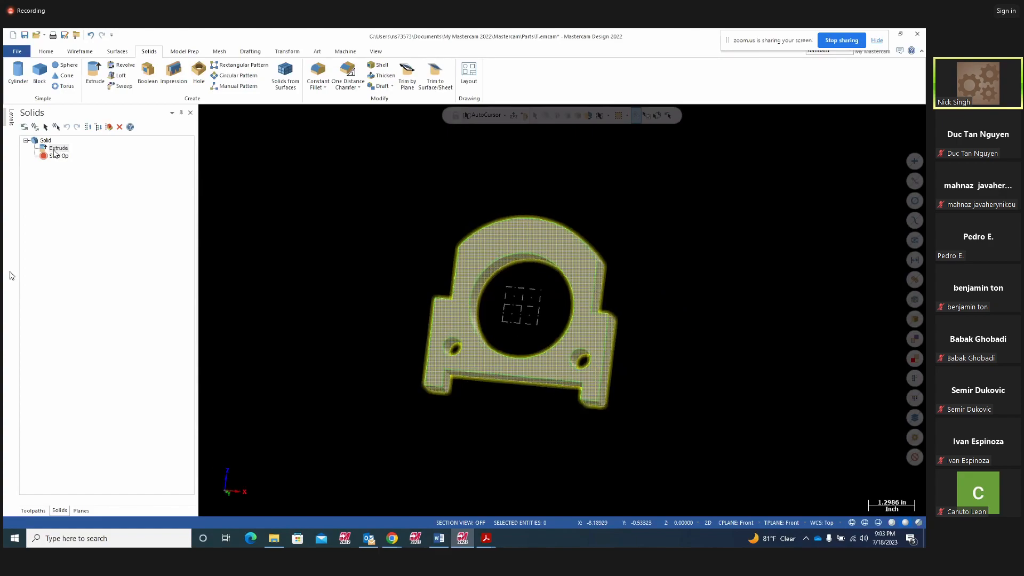
click(26, 141)
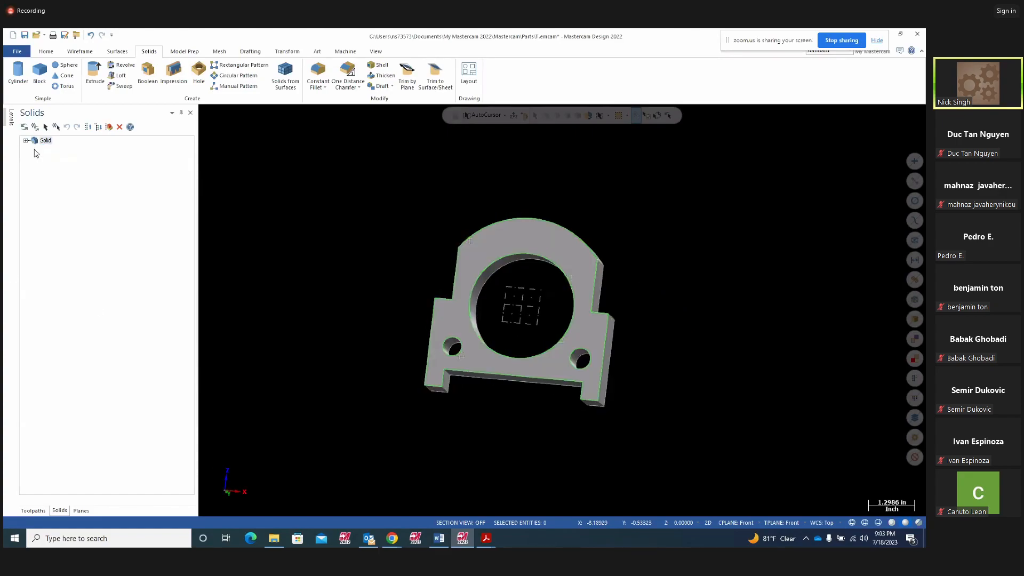
middle_drag(341, 306, 309, 311)
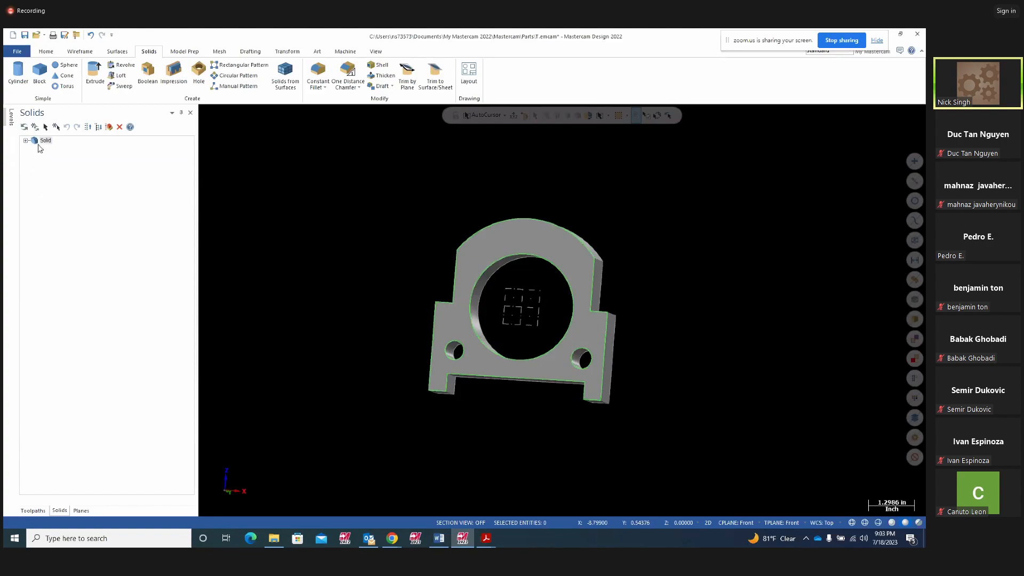
key(ctrl+z)
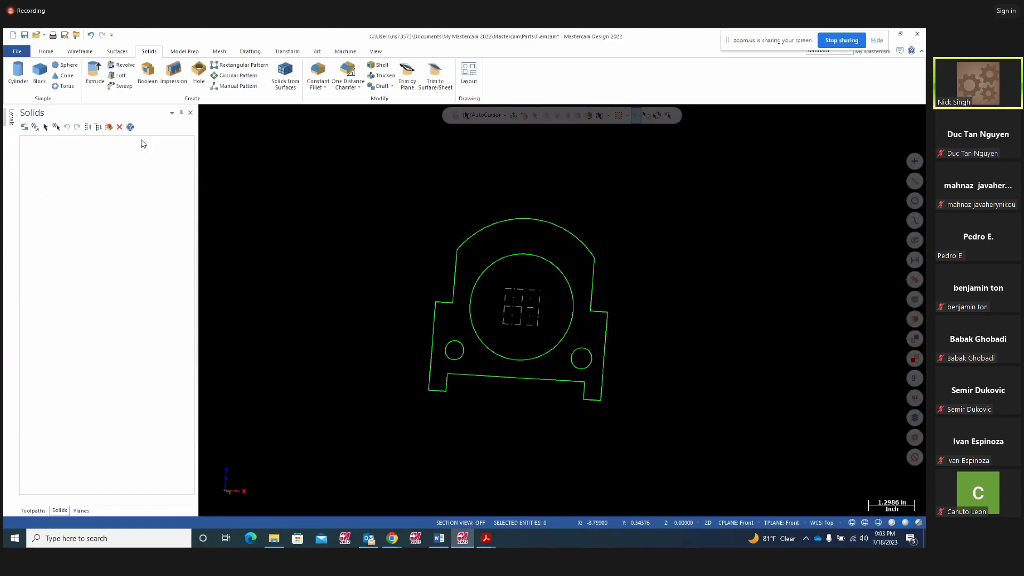
Extrude only the outer bracket profile as a new body, keeping the Extrude command ready for another operation.
click(94, 72)
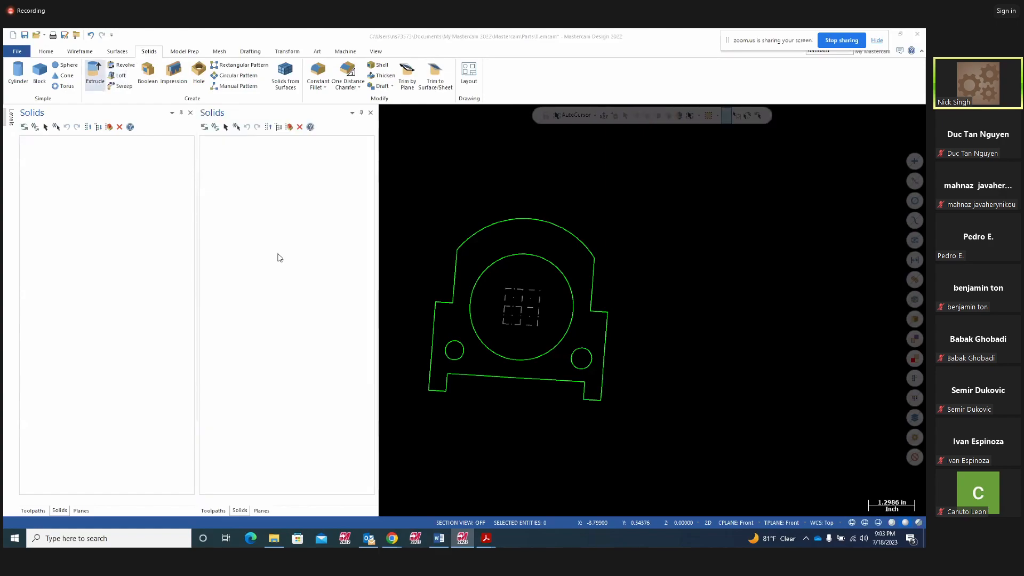
click(522, 355)
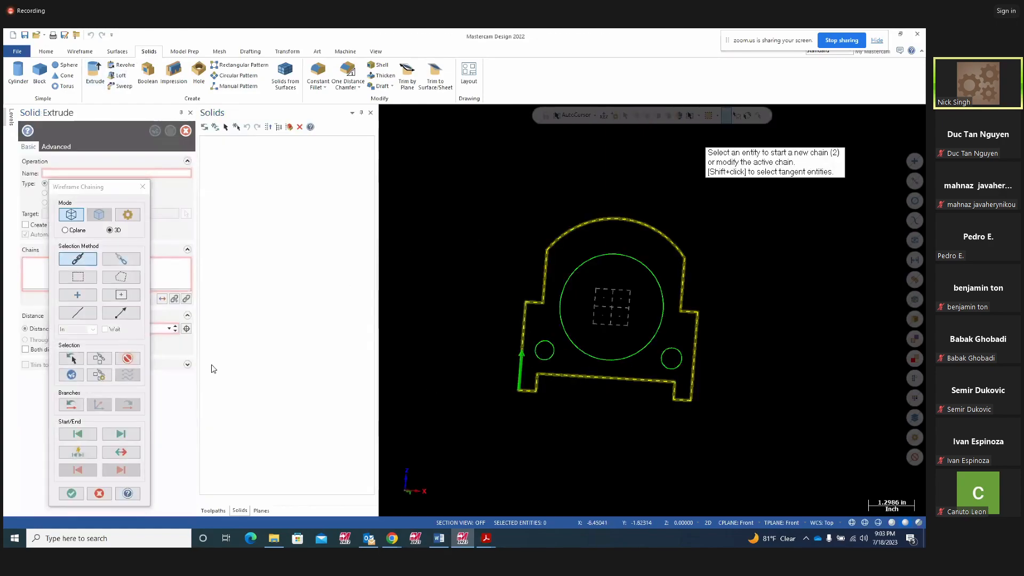
click(72, 375)
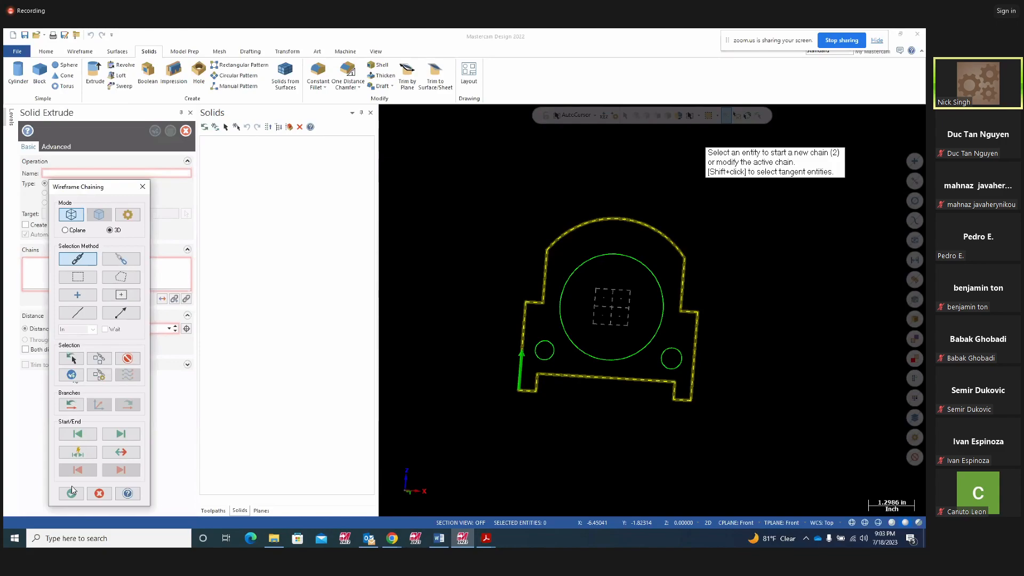
click(71, 492)
middle_drag(513, 339, 460, 373)
click(154, 130)
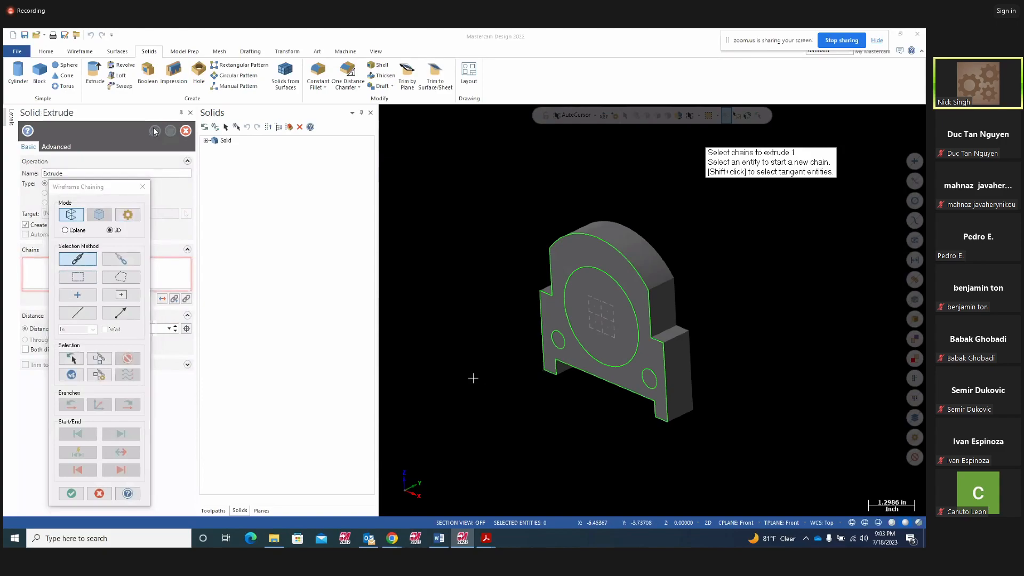
Chain the large circle and both small circles, and set their extrusion to cut the body.
middle_drag(473, 375, 565, 352)
click(572, 348)
click(547, 360)
click(653, 372)
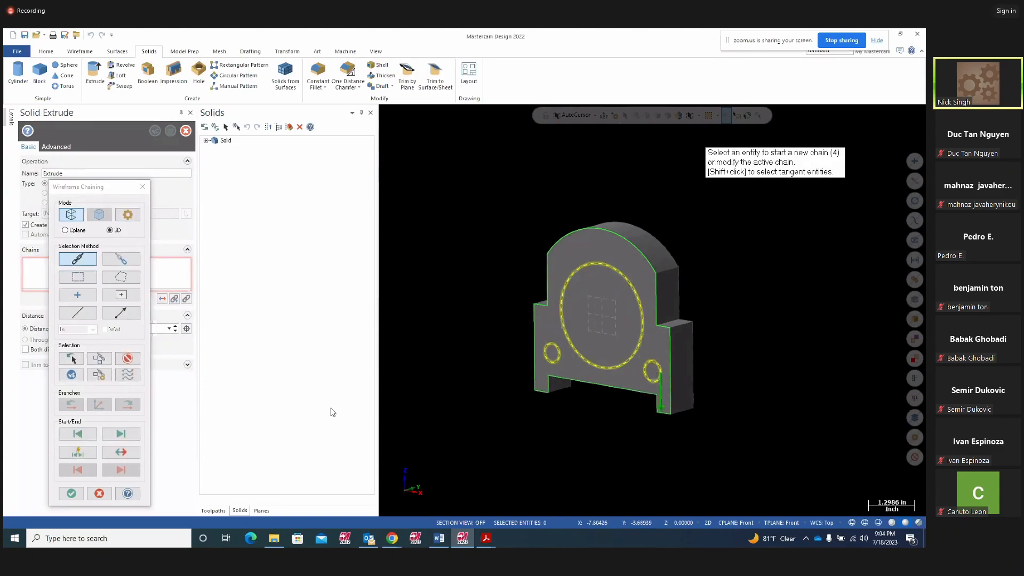
click(71, 493)
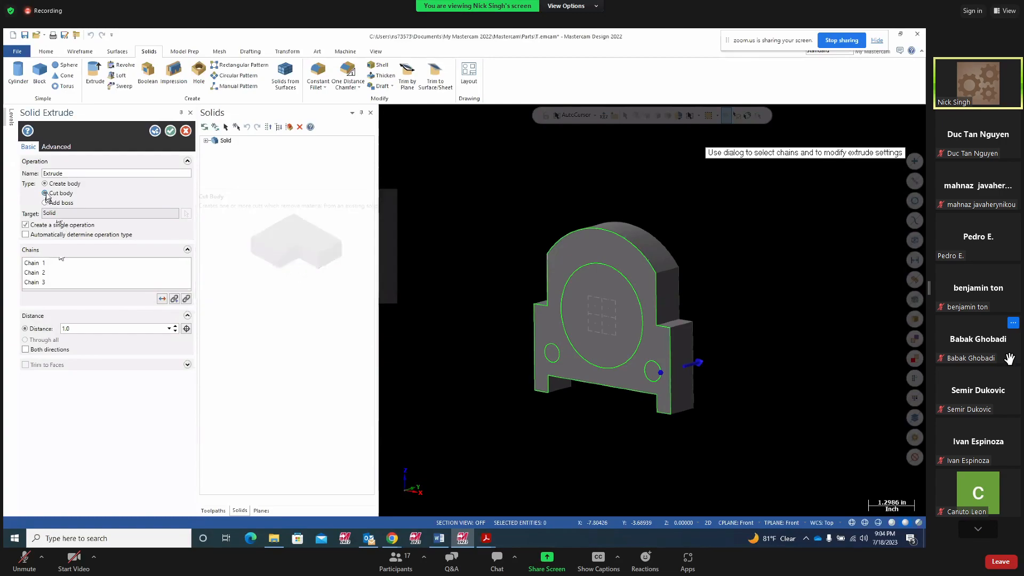
click(44, 193)
middle_drag(555, 362, 580, 404)
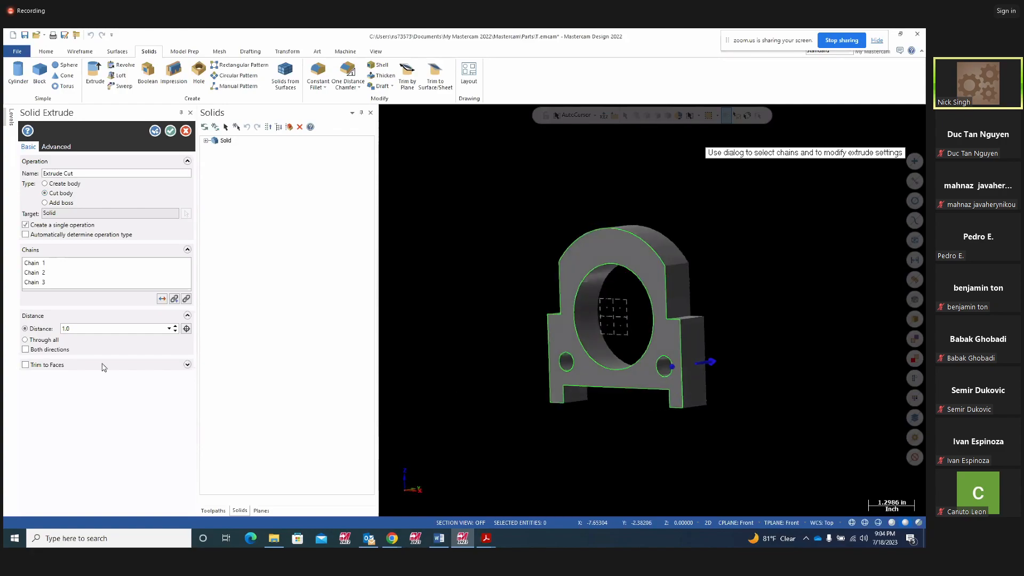
Set the cut distance to 0.5 and inspect the depth of the three holes.
drag(71, 328, 25, 327)
text(.)
middle_drag(577, 363, 617, 325)
middle_drag(573, 377, 649, 450)
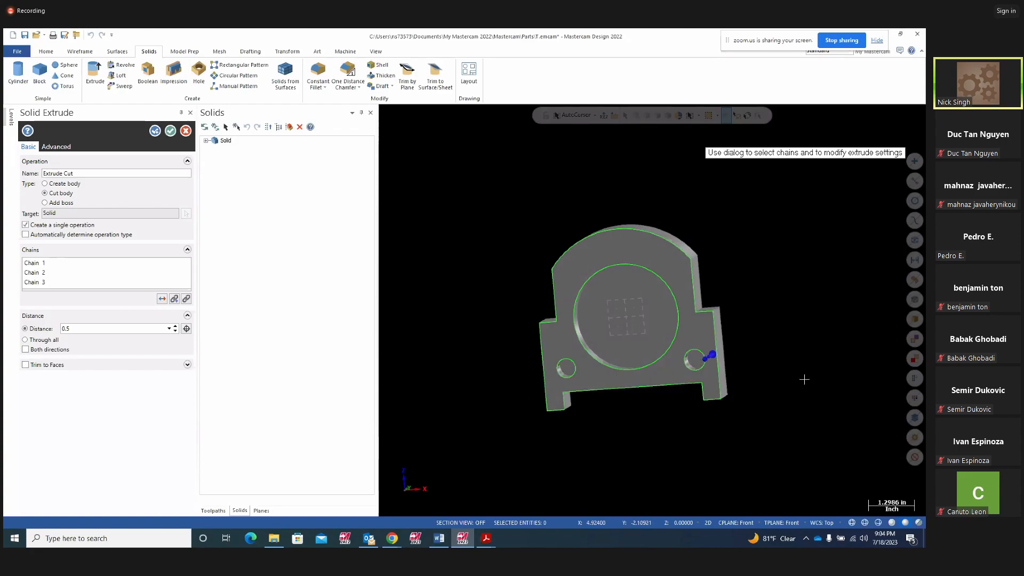
middle_drag(632, 385, 795, 314)
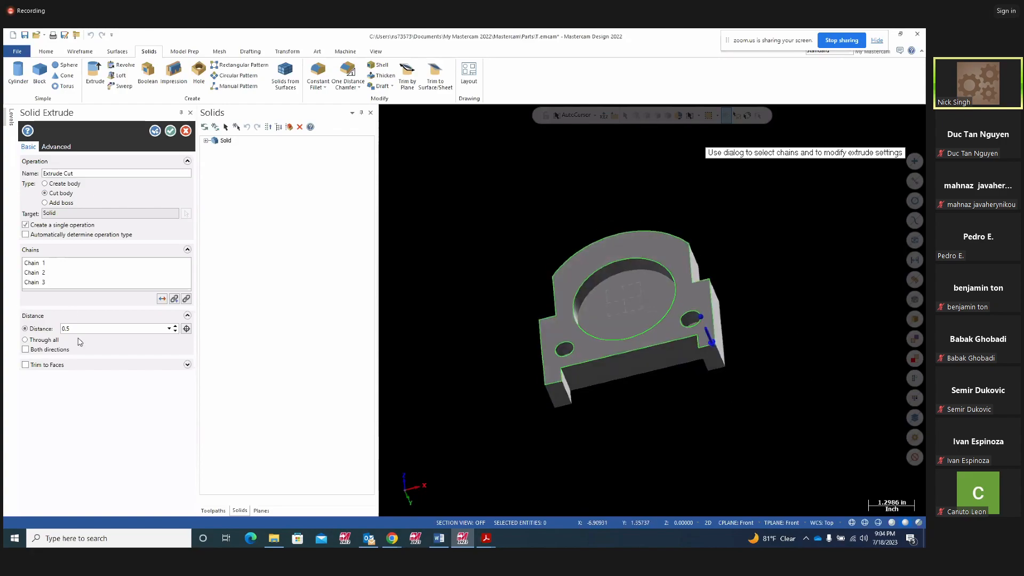
Change the cut of the three circles to go through all, and complete the operation.
click(24, 340)
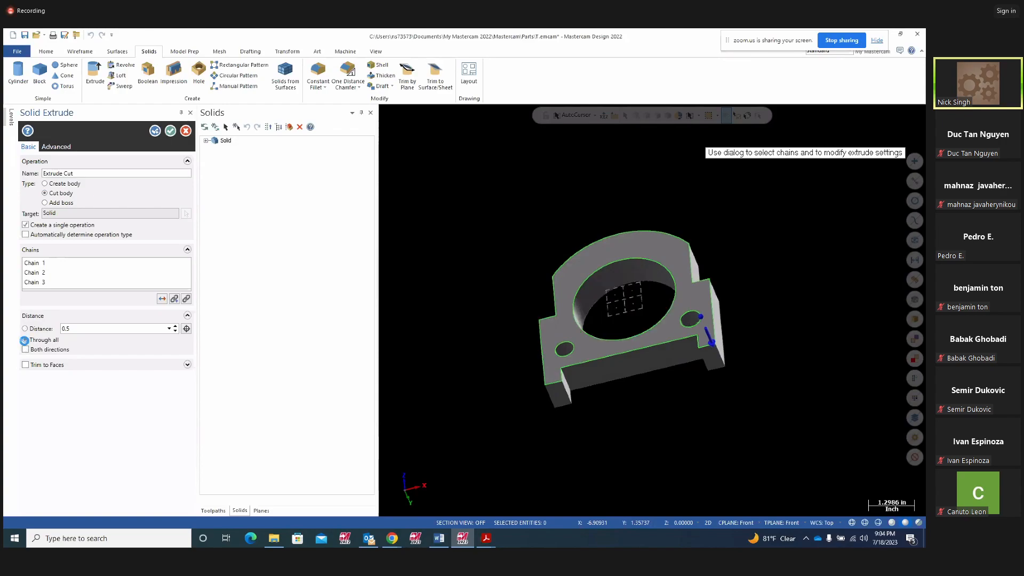
middle_drag(446, 291, 463, 347)
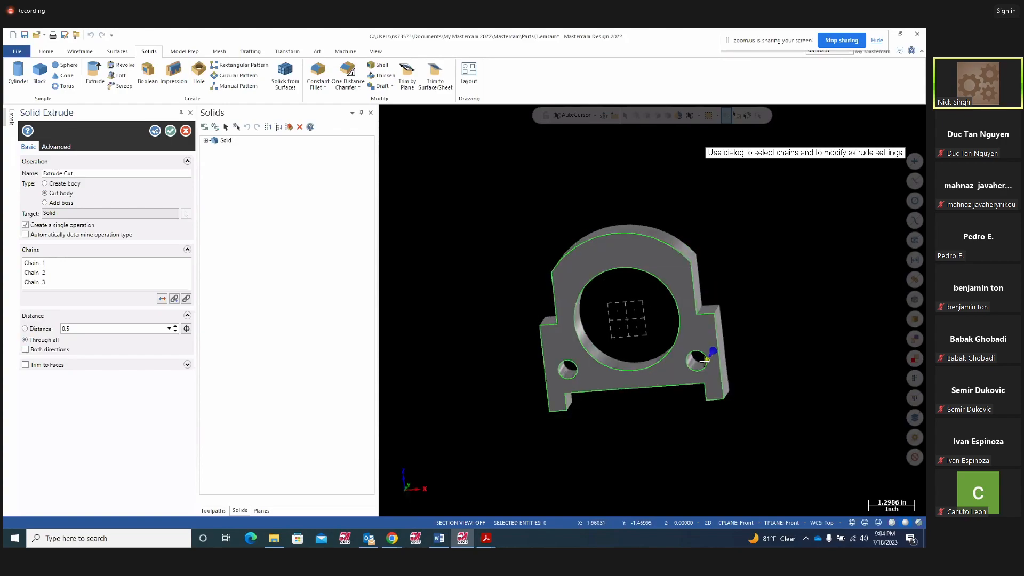
mouse_move(794, 265)
middle_down()
mouse_move(788, 295)
mouse_move(756, 274)
mouse_move(793, 268)
middle_up()
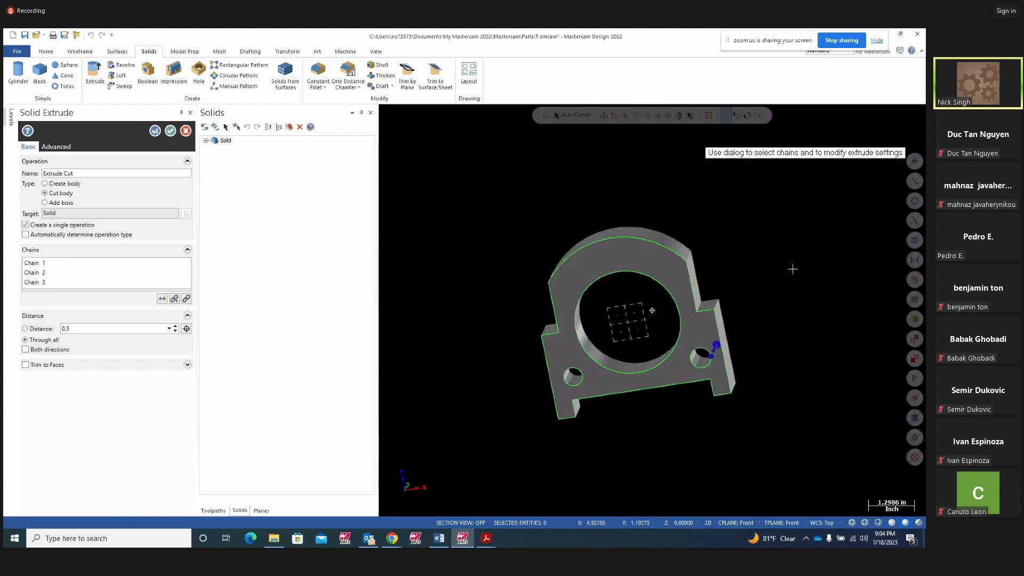
click(170, 133)
Delete the solid with the extrude cut, leaving only the bracket wireframe.
middle_drag(742, 304, 672, 258)
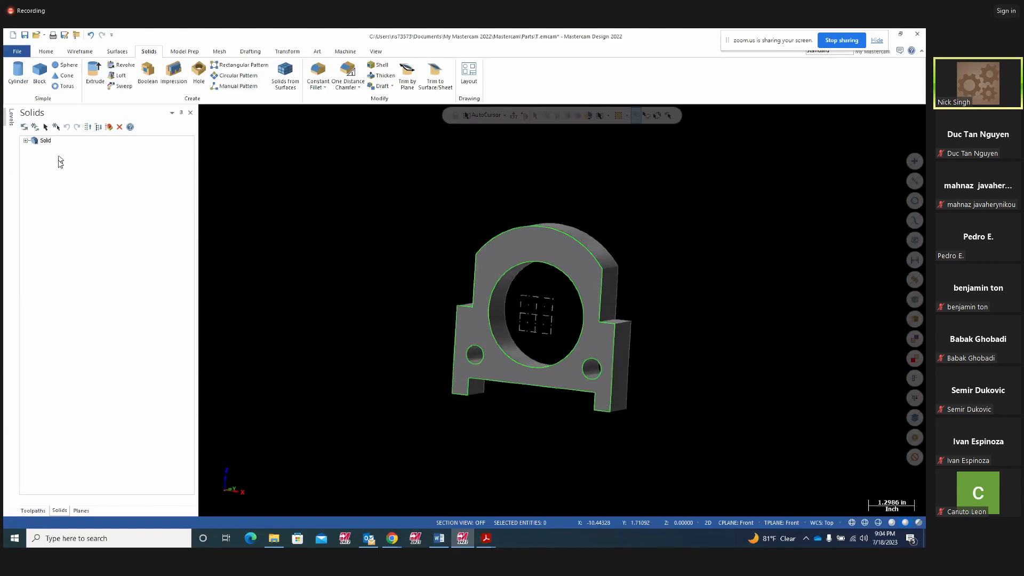
key(Delete)
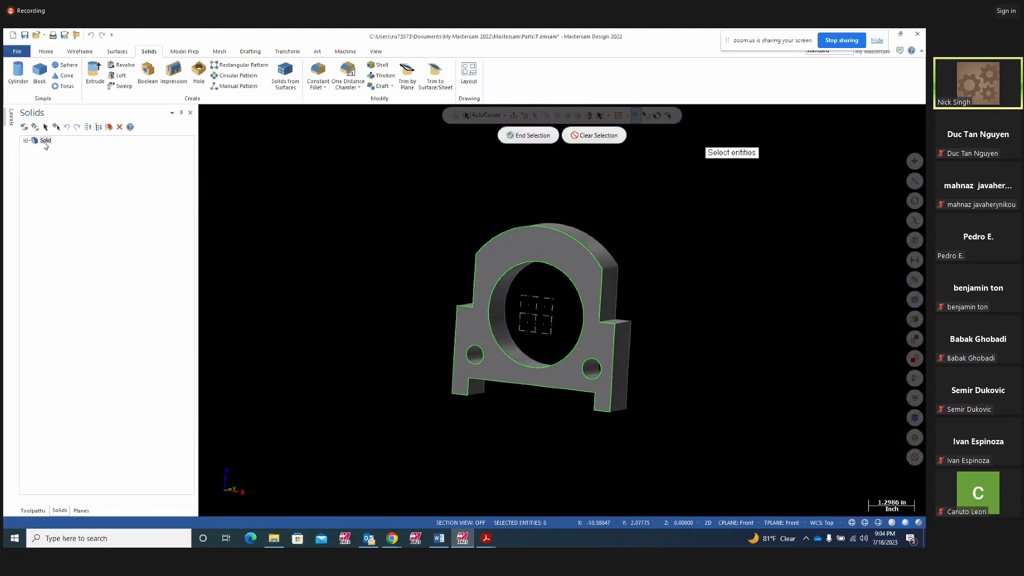
key(Delete)
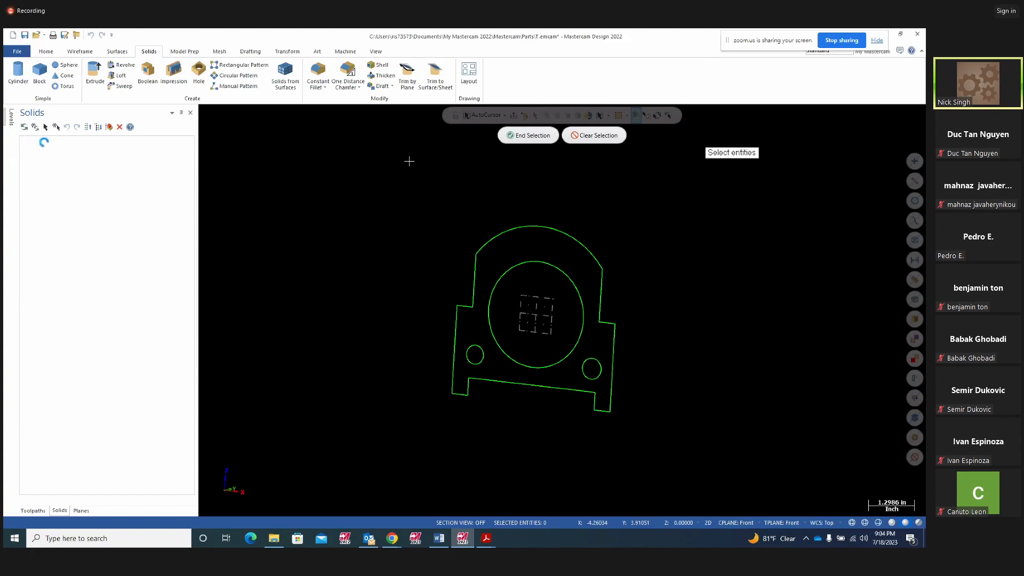
key(Escape)
middle_drag(399, 171, 393, 177)
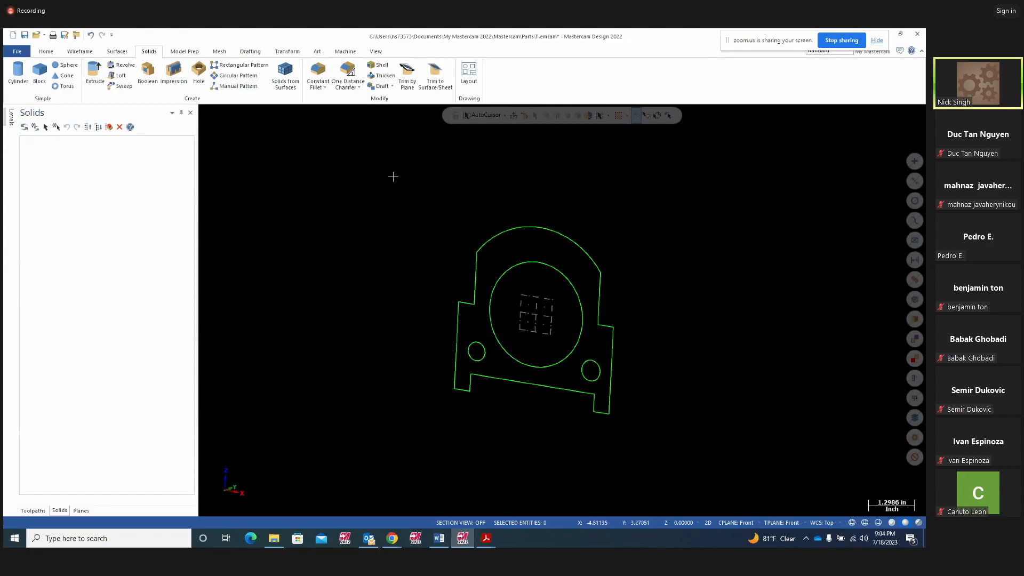
Delete the two small circles from the lower corners of the bracket wireframe.
click(485, 350)
click(599, 364)
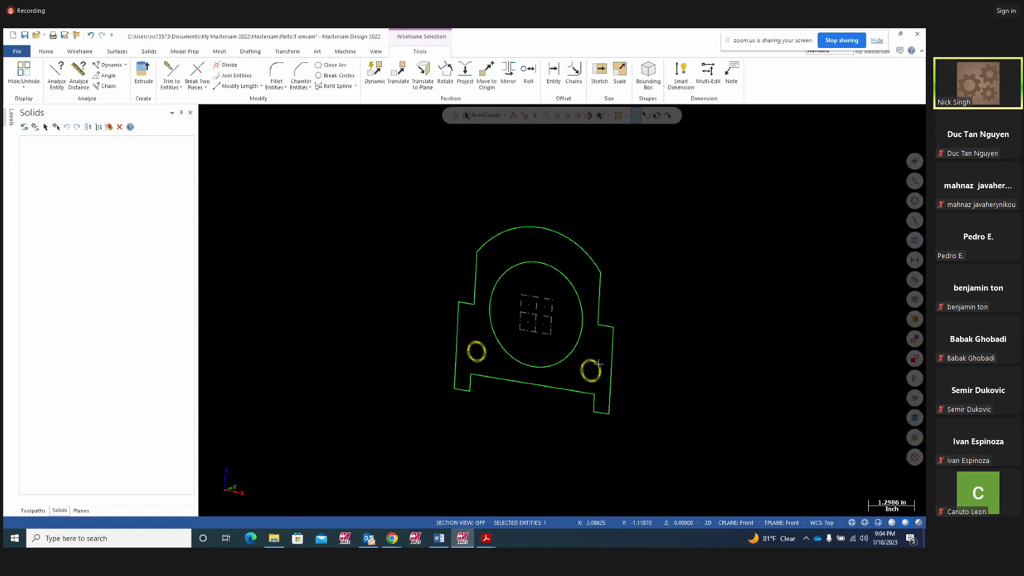
key(Delete)
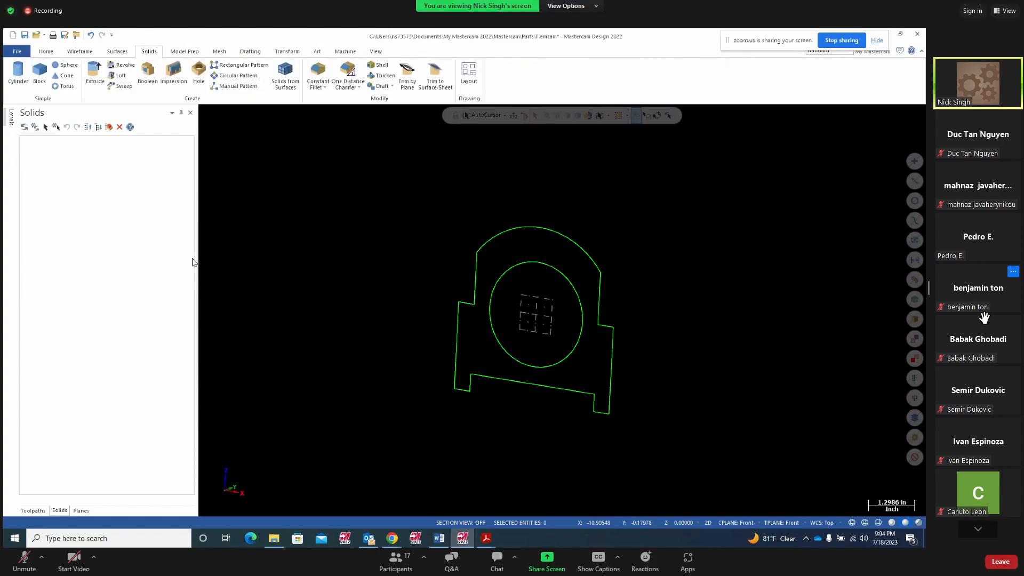
Extrude only the bracket's outer profile by a distance of 1.0 as a new body.
click(96, 80)
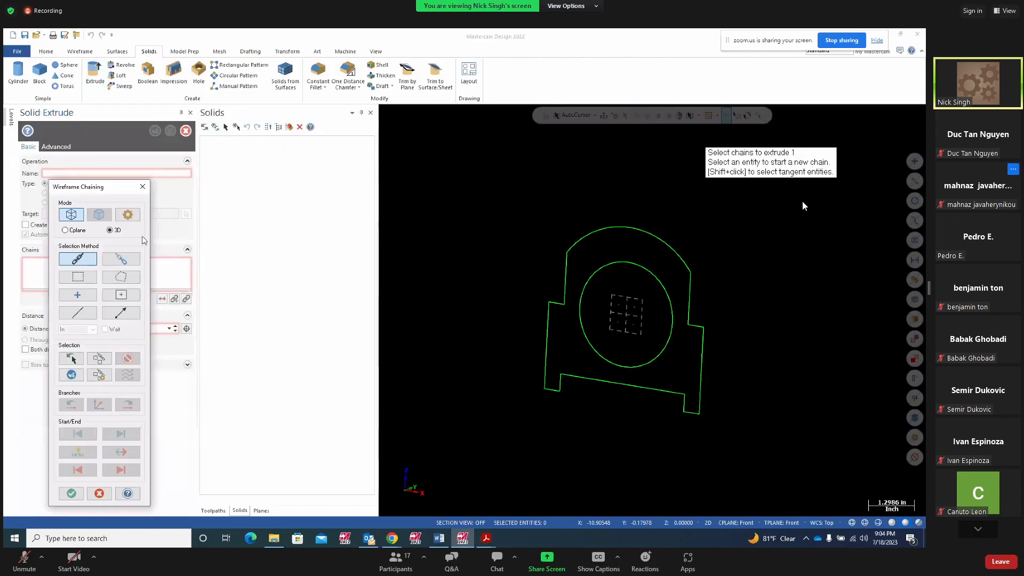
click(545, 362)
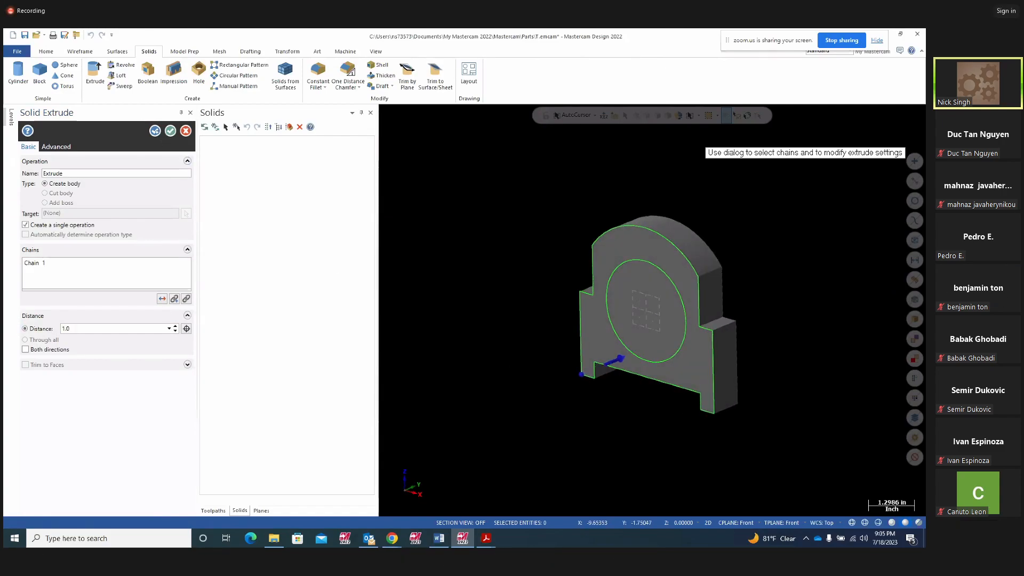
click(169, 133)
middle_drag(496, 395, 517, 382)
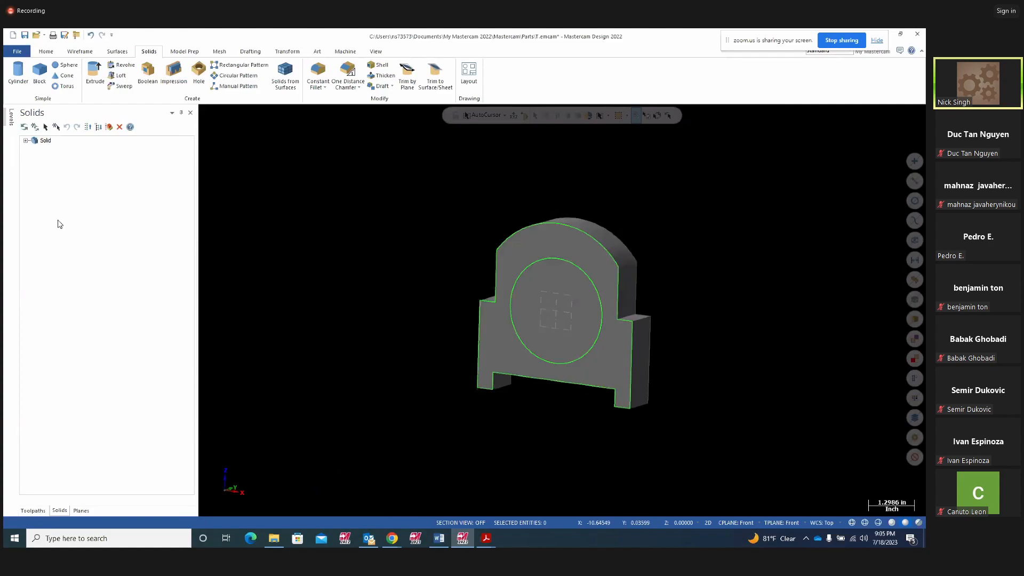
Hide level 1 with the wireframe so that only the solid bracket is displayed.
click(12, 117)
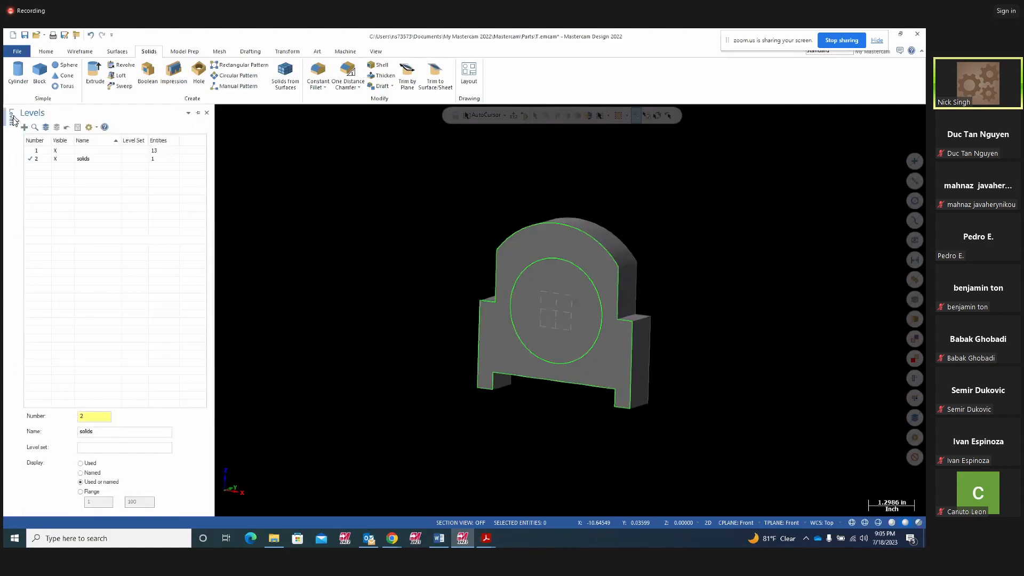
click(55, 150)
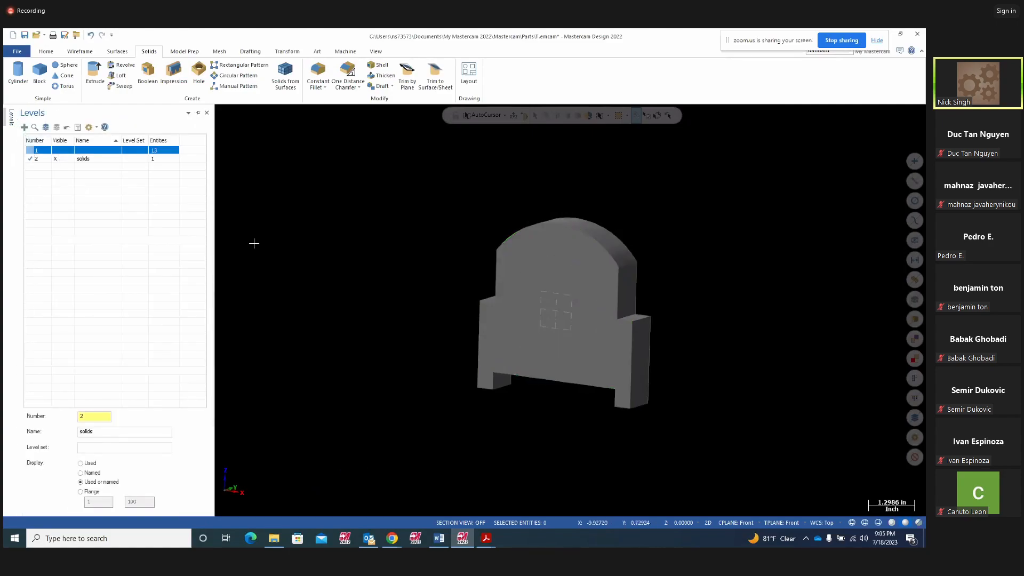
click(96, 74)
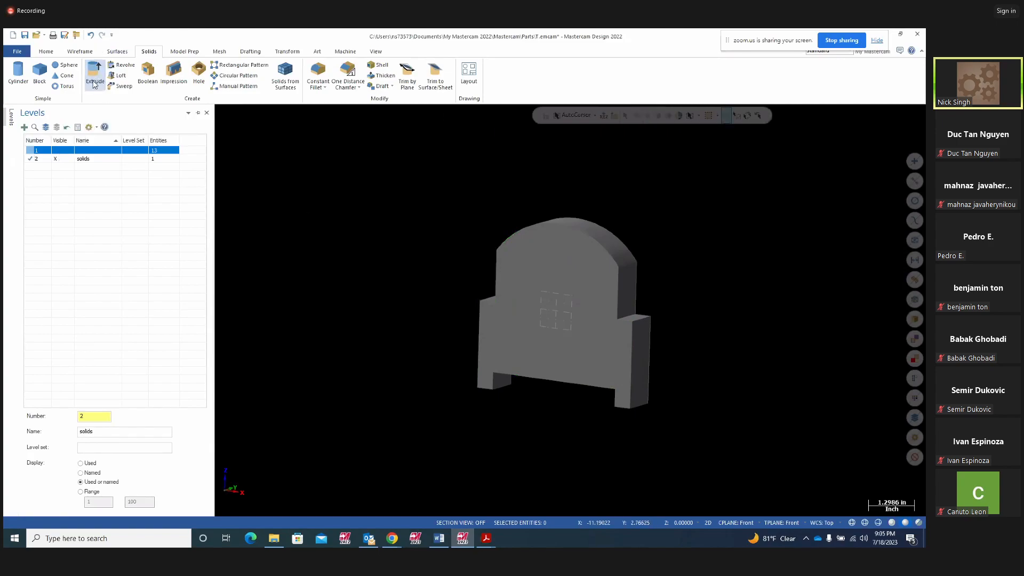
key(Escape)
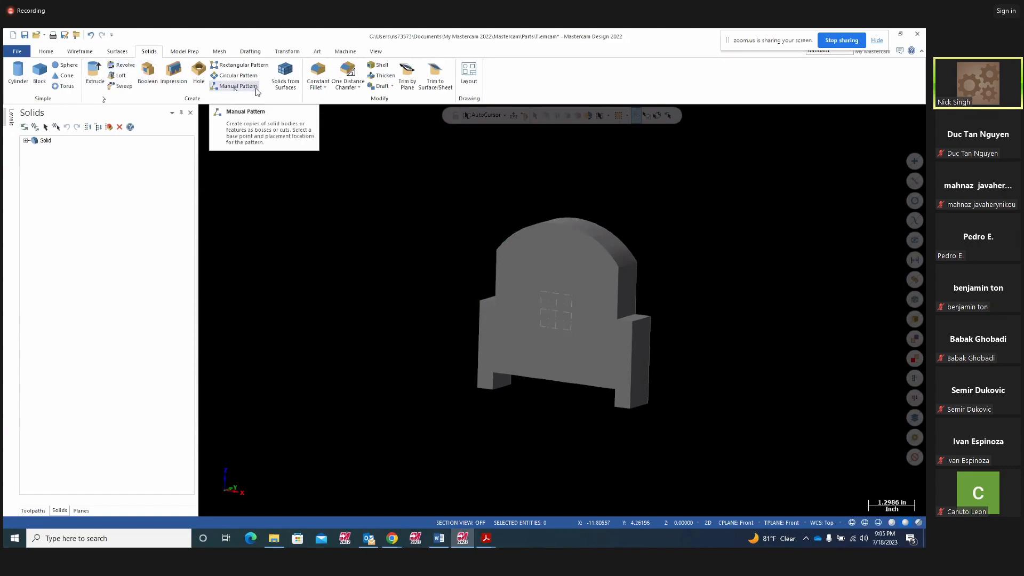
Fillet all edges of the solid body with a constant radius of 0.05, checking the rounded edges from several sides.
click(325, 87)
click(331, 96)
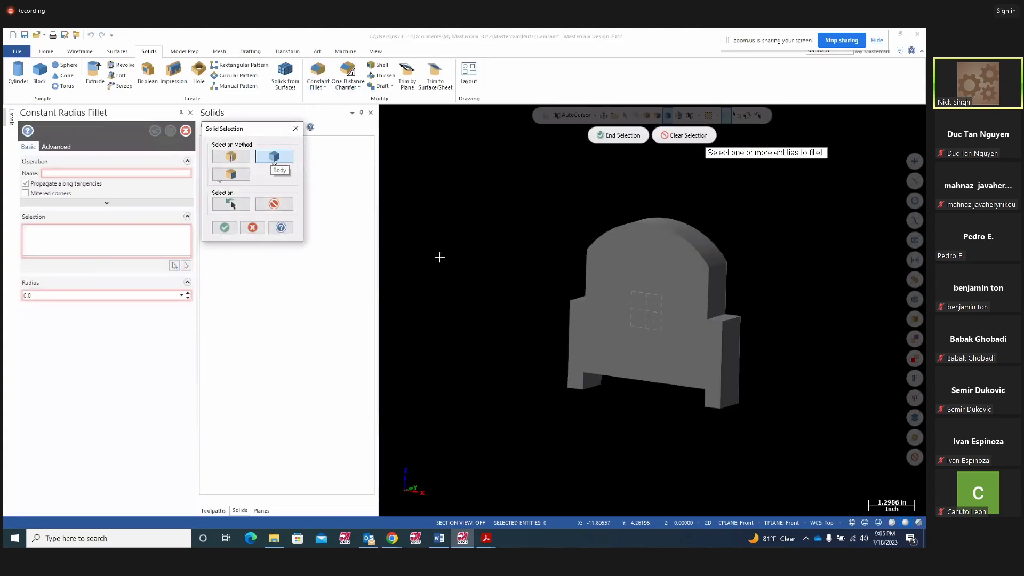
click(626, 280)
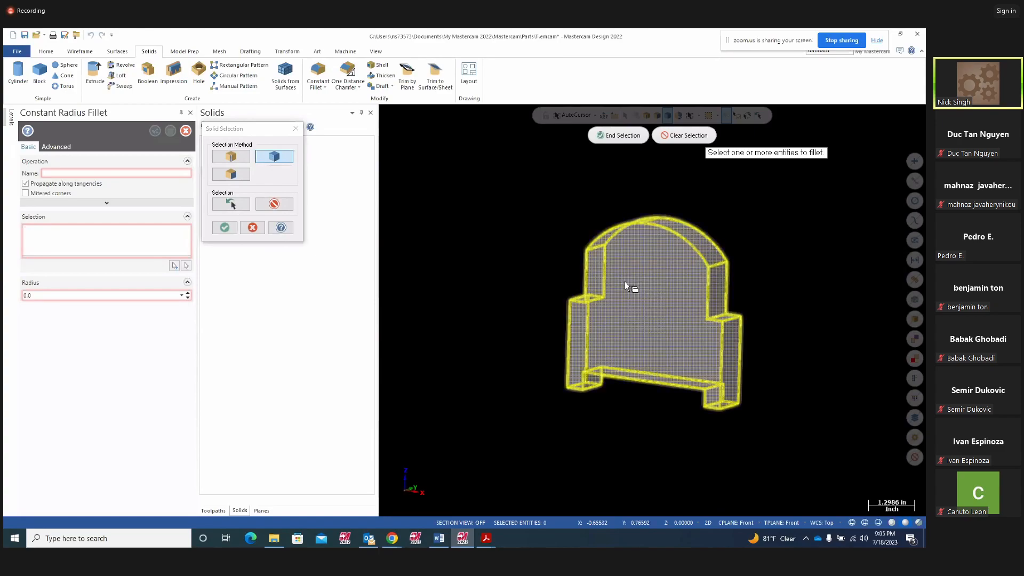
click(225, 229)
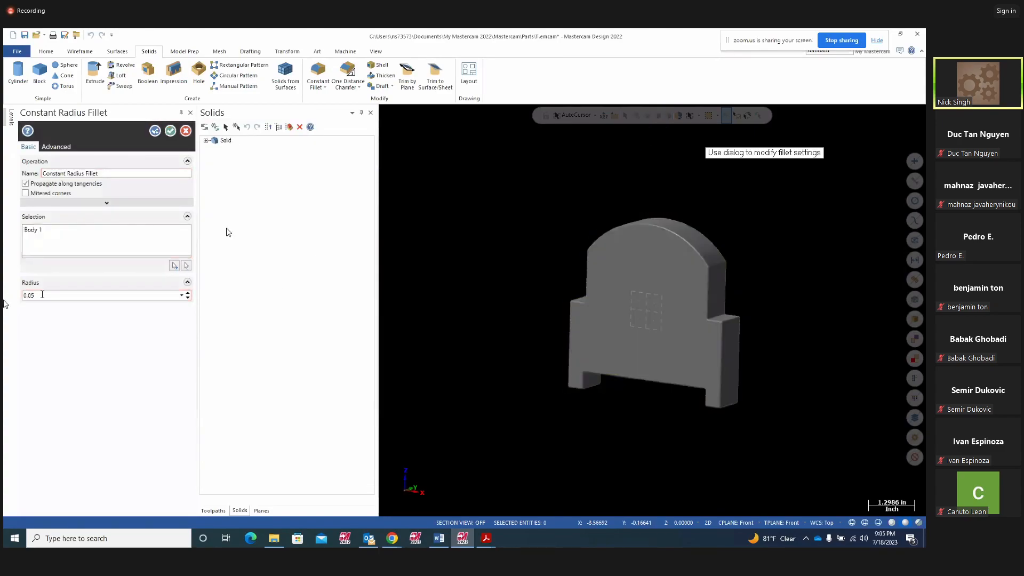
mouse_move(503, 343)
middle_down()
mouse_move(542, 341)
mouse_move(449, 359)
middle_up()
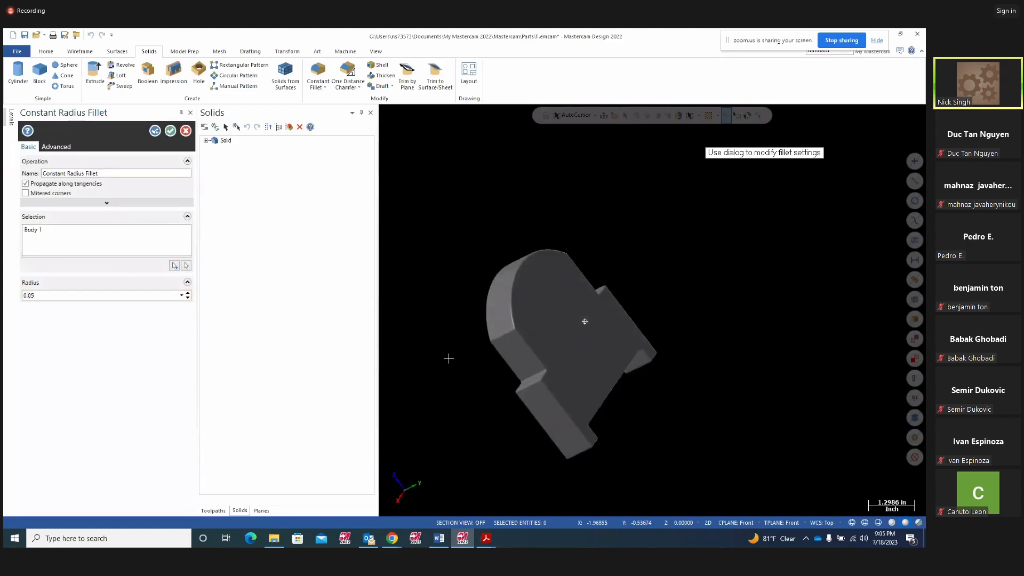
middle_drag(524, 344, 540, 311)
scroll(656, 361, up, 4)
scroll(659, 361, down, 5)
middle_drag(573, 294, 816, 263)
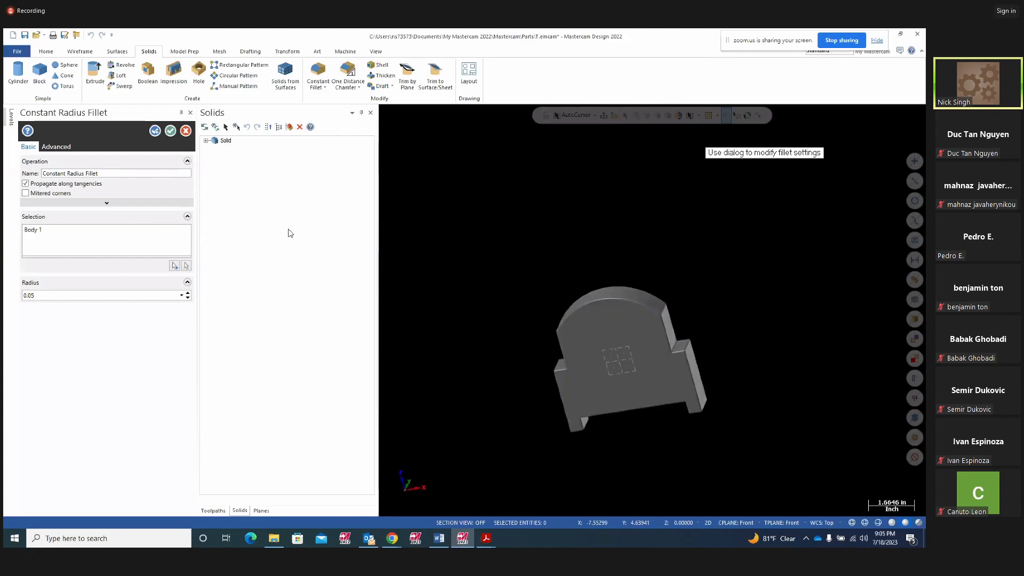
click(171, 132)
Make the wireframe on level 1 visible again.
middle_drag(509, 303, 480, 230)
click(9, 114)
click(55, 151)
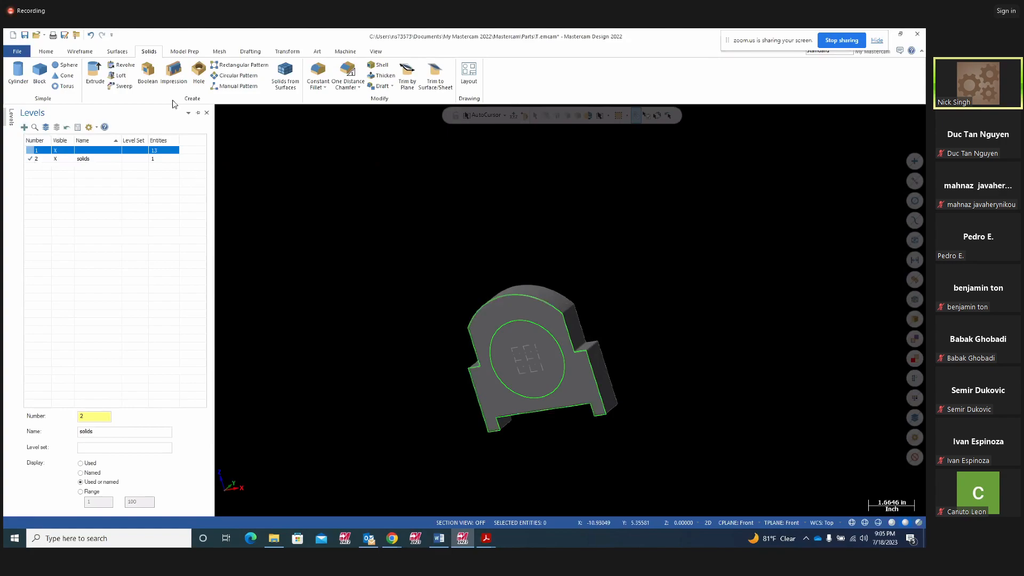
Cut the large circle out of the bracket body with an extrude cut at a distance of 1.0.
click(94, 87)
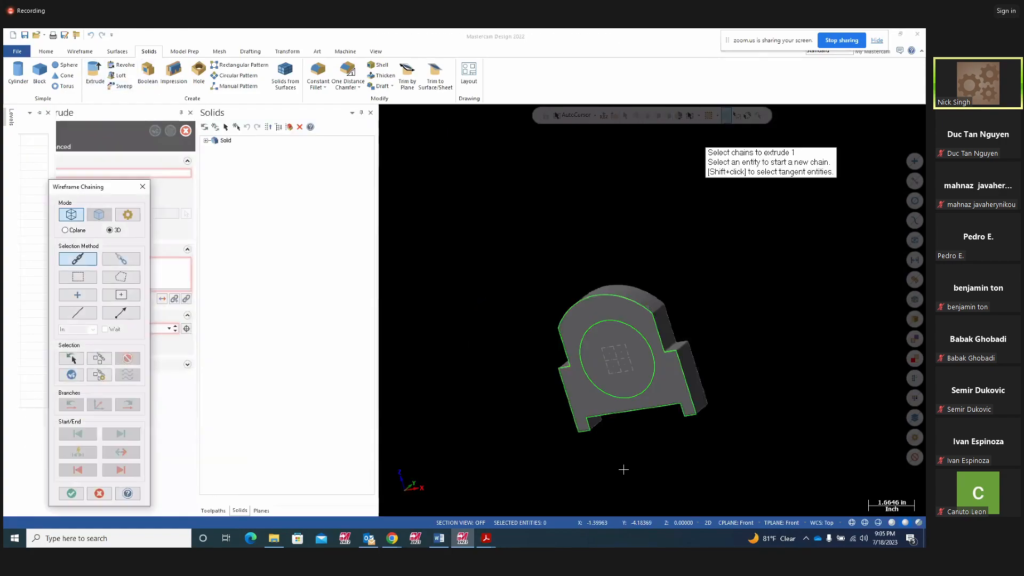
click(654, 370)
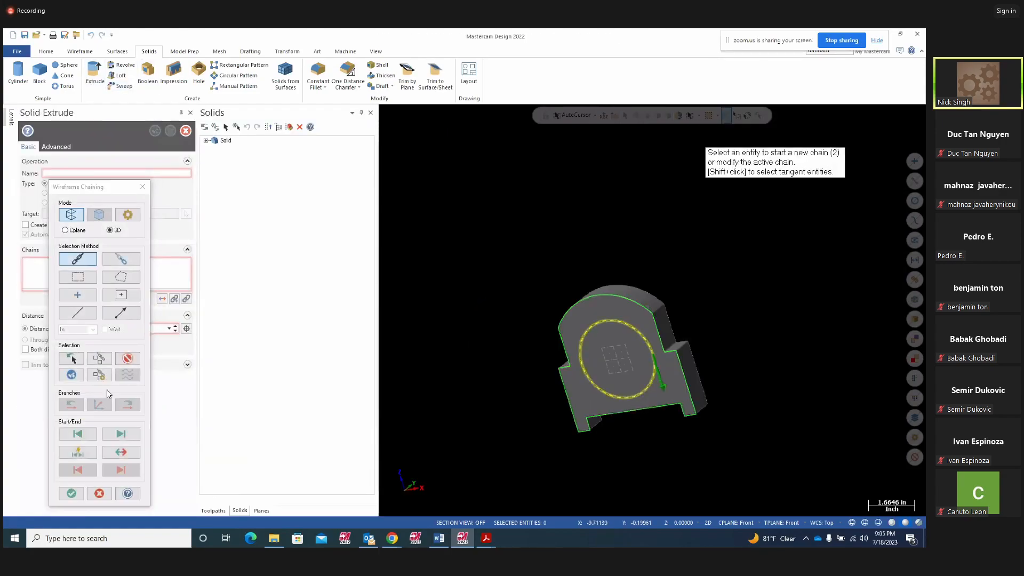
click(71, 493)
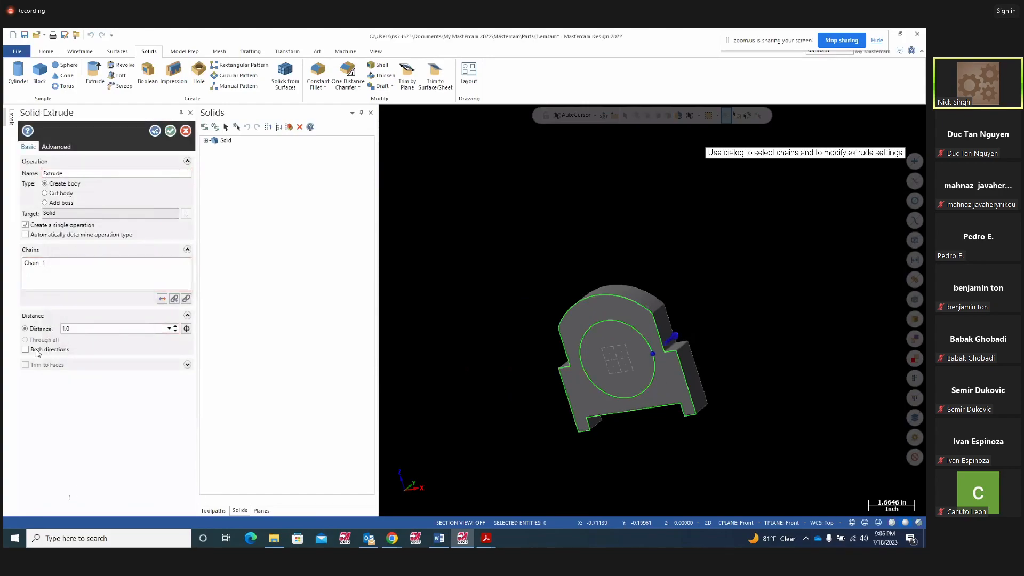
click(45, 193)
middle_drag(575, 425, 549, 455)
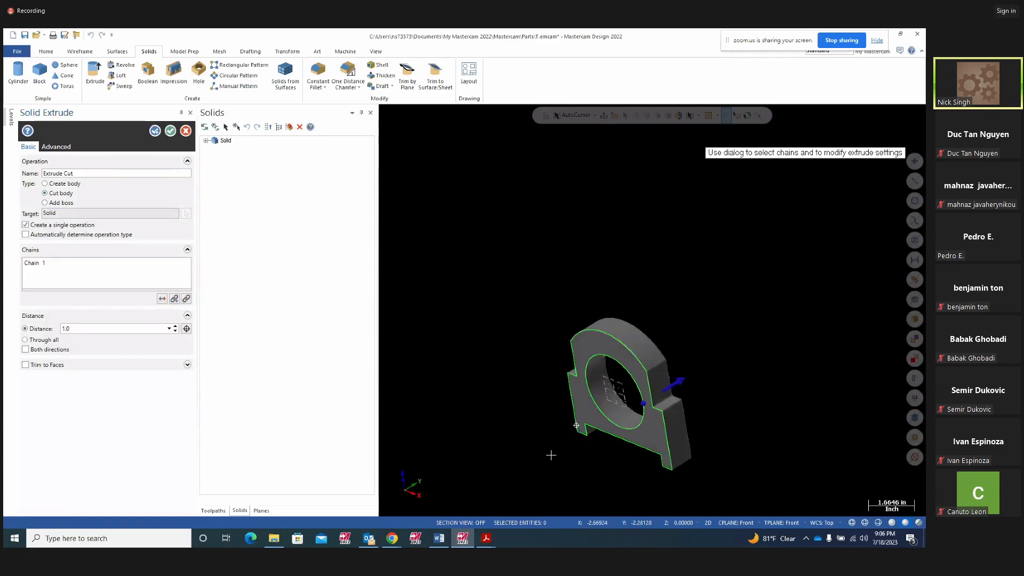
click(169, 132)
Turn off the visibility of wireframe level 1.
click(10, 117)
click(57, 151)
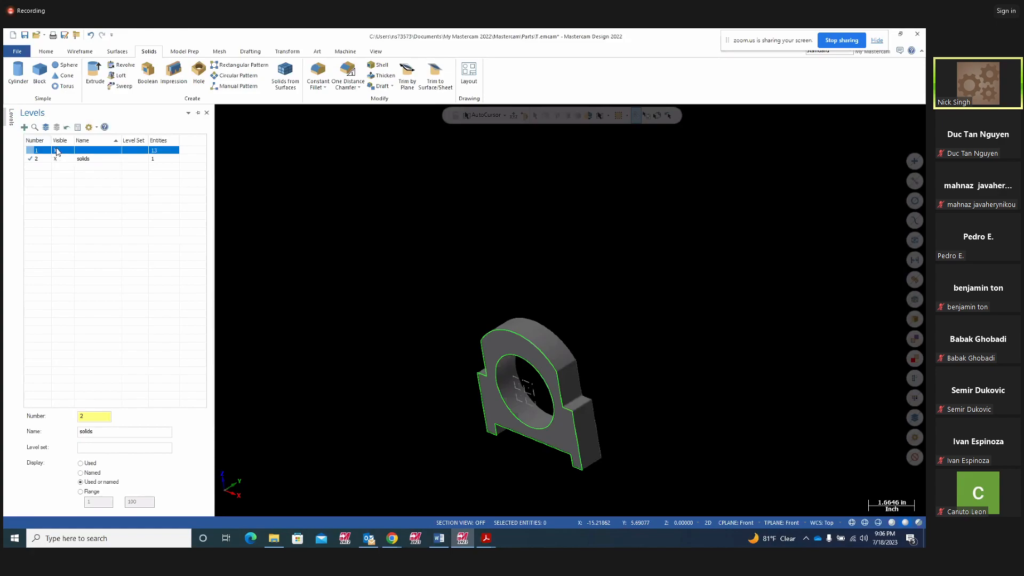
middle_drag(409, 328, 437, 310)
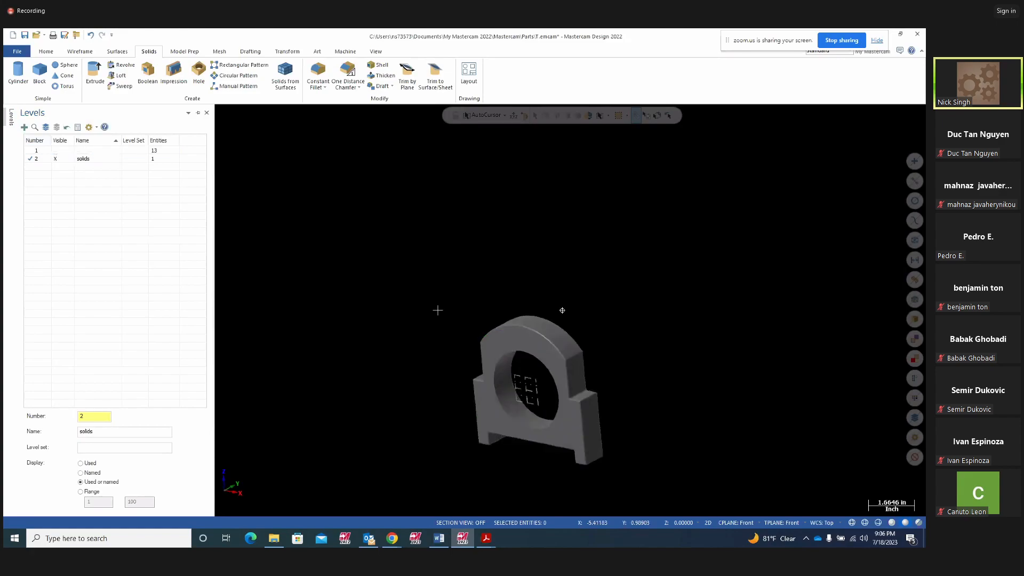
Chamfer the front and back circular edges of the large hole with a one distance chamfer of 0.1.
click(359, 89)
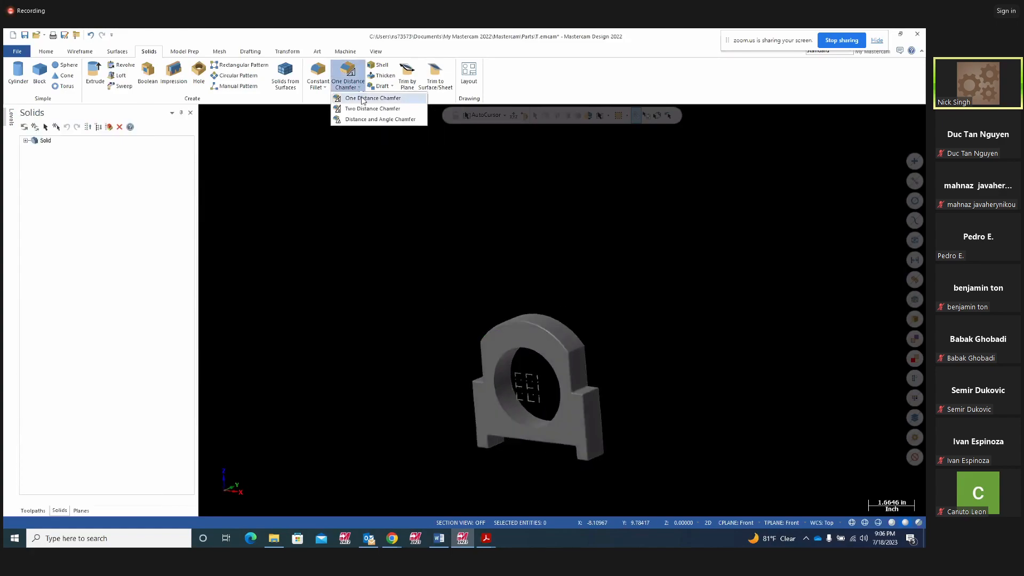
click(362, 101)
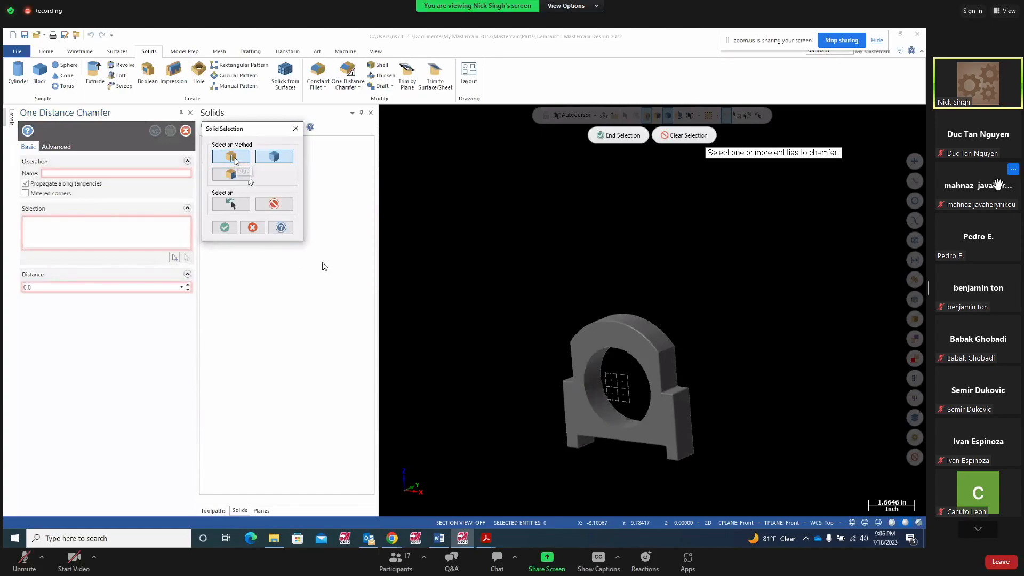
click(611, 362)
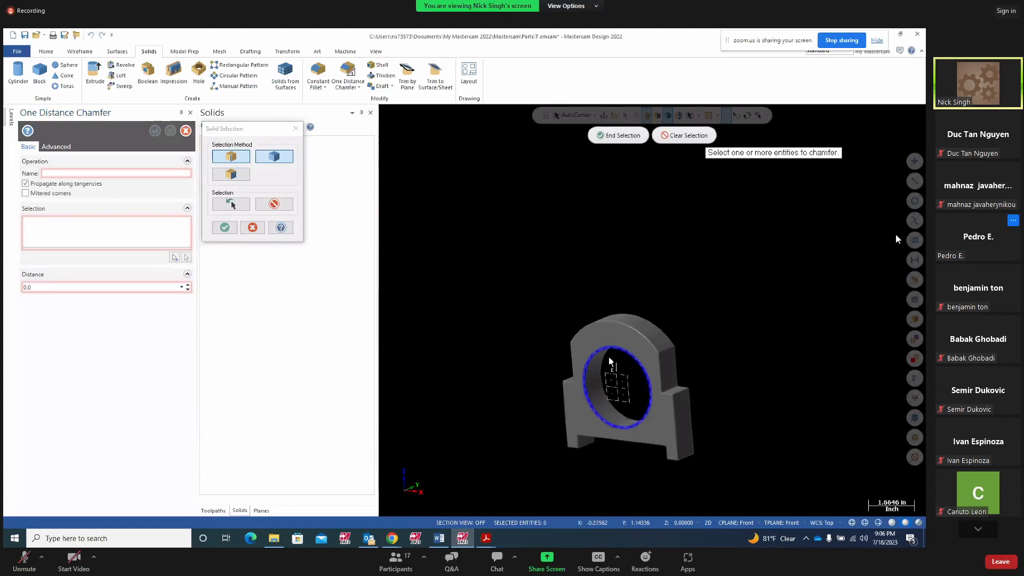
middle_drag(731, 361, 542, 548)
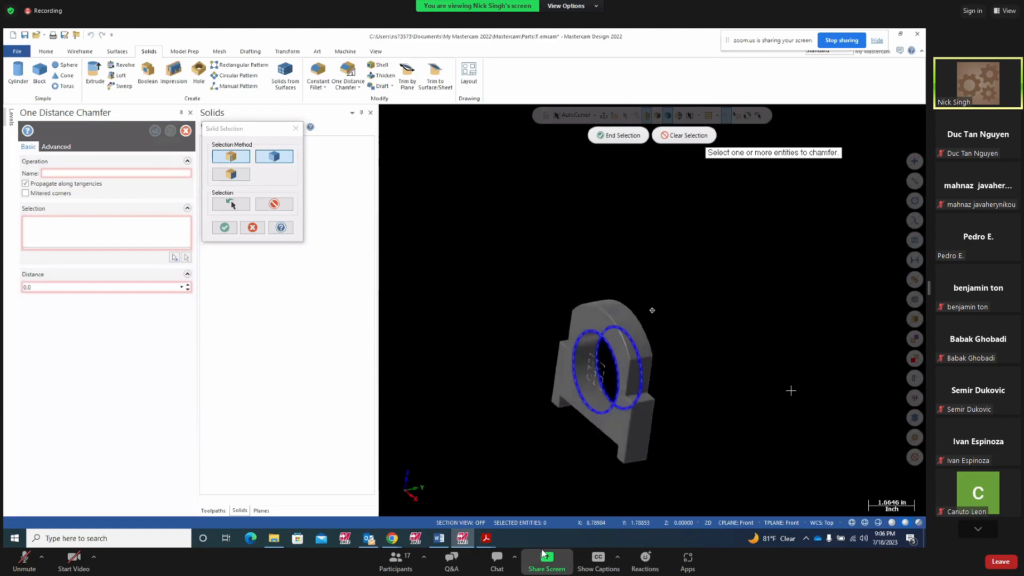
click(224, 227)
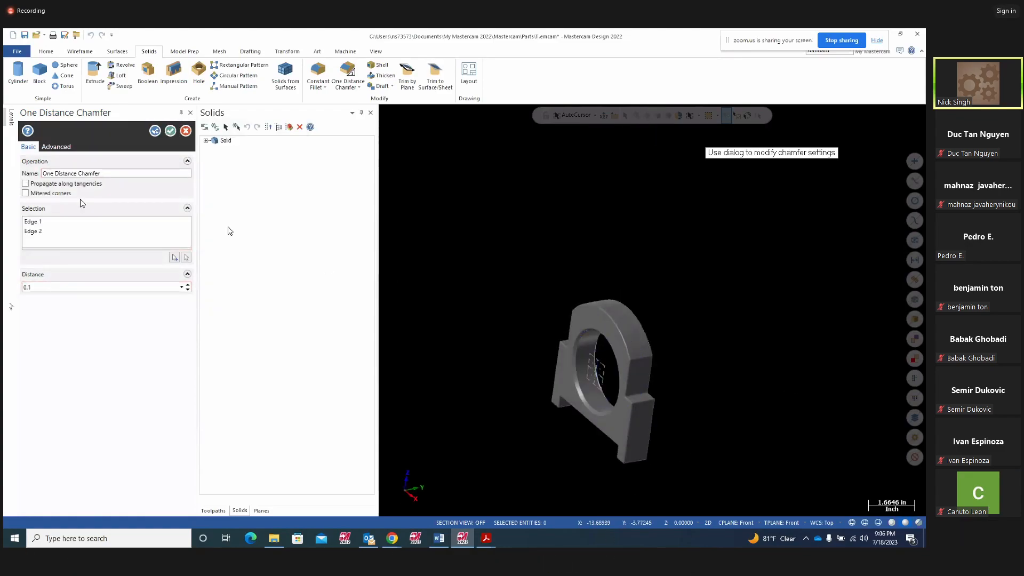
click(155, 131)
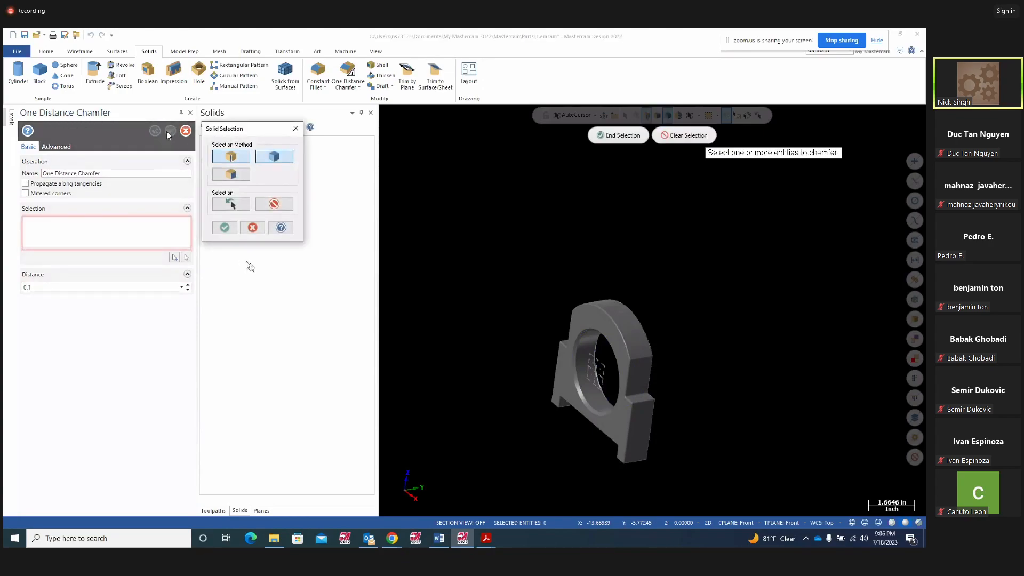
key(Escape)
Display the finished bracket enlarged in the isometric view.
right_click(600, 308)
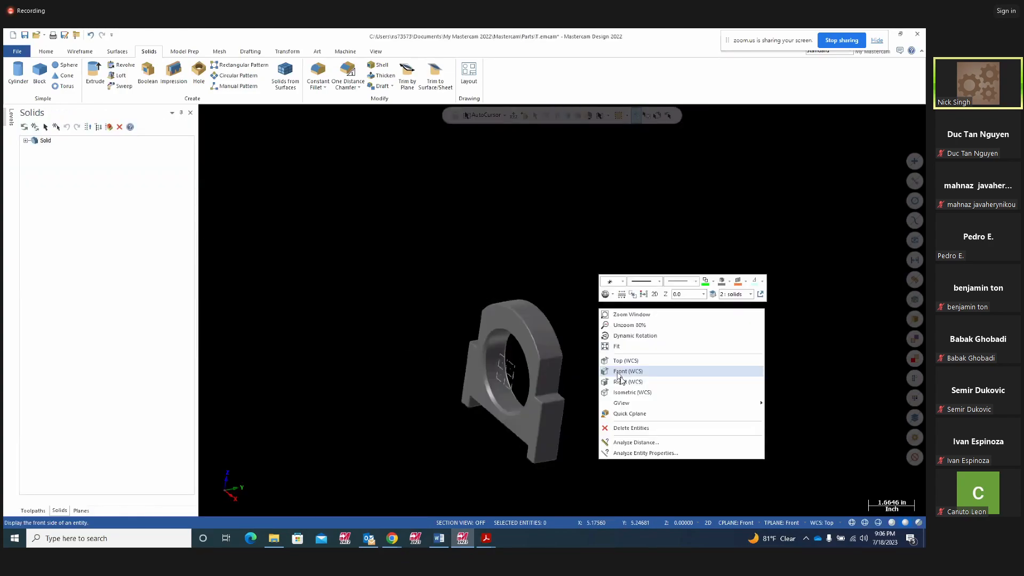
click(627, 392)
scroll(633, 397, up, 5)
scroll(674, 380, up, 1)
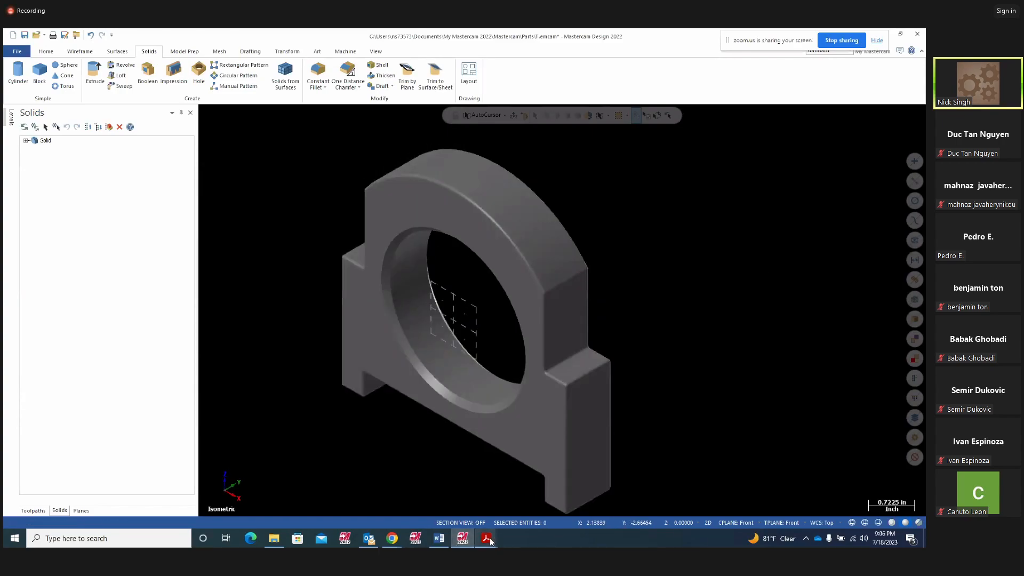
Switch to Project15.pdf in Adobe Acrobat, circle both bracket views with the highlighter, and return to Mastercam.
mouse_move(491, 541)
click(523, 503)
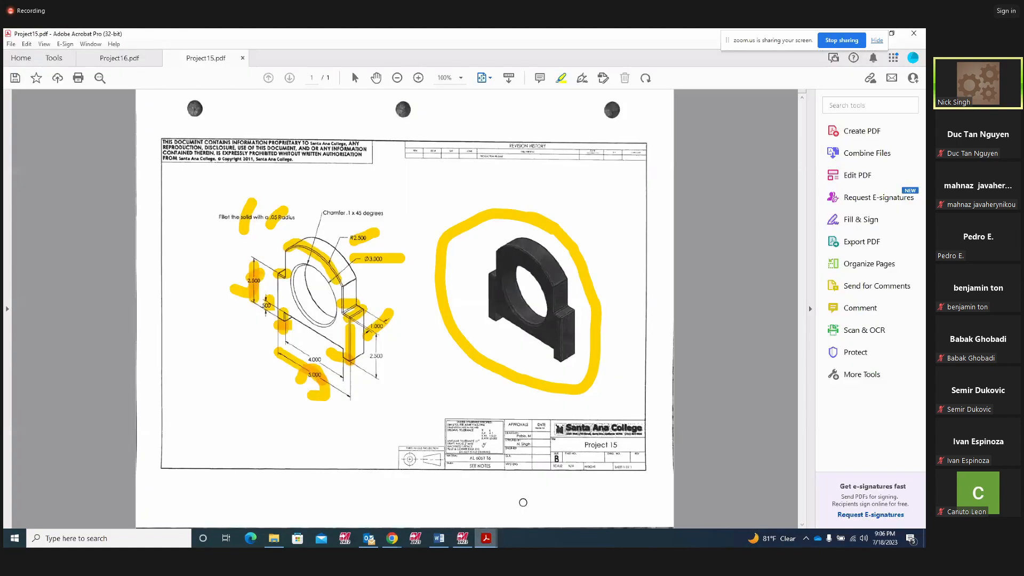
mouse_move(337, 230)
mouse_down()
mouse_move(205, 327)
mouse_move(384, 280)
mouse_move(377, 270)
mouse_up()
mouse_move(528, 191)
mouse_down()
mouse_move(446, 385)
mouse_move(644, 309)
mouse_move(465, 219)
mouse_up()
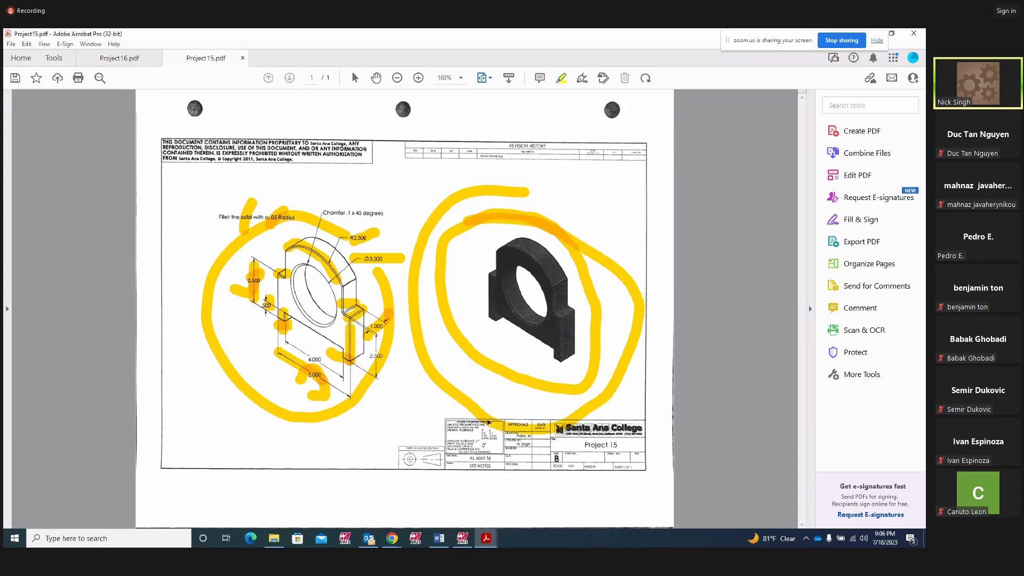
click(462, 538)
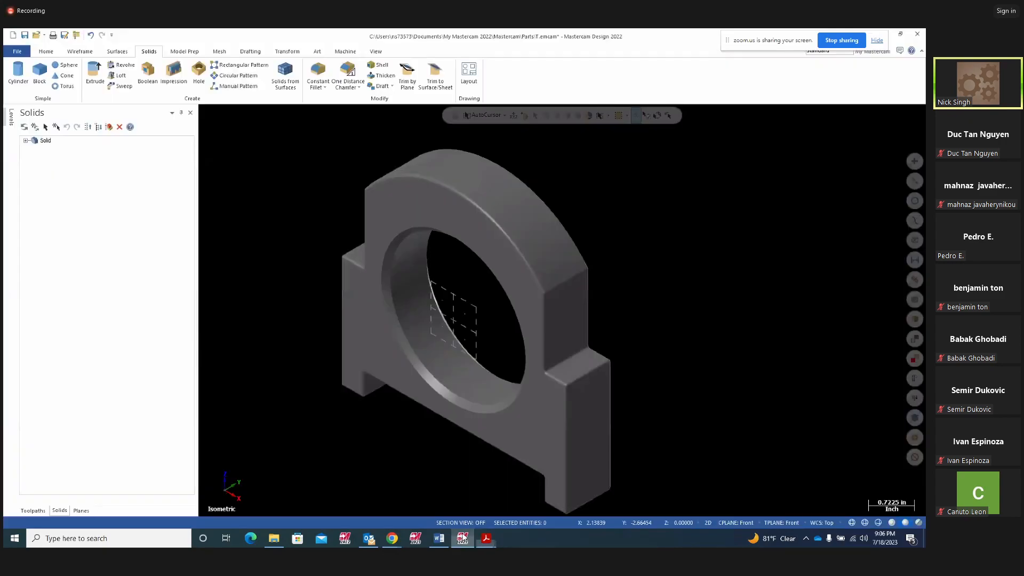
scroll(728, 308, down, 1)
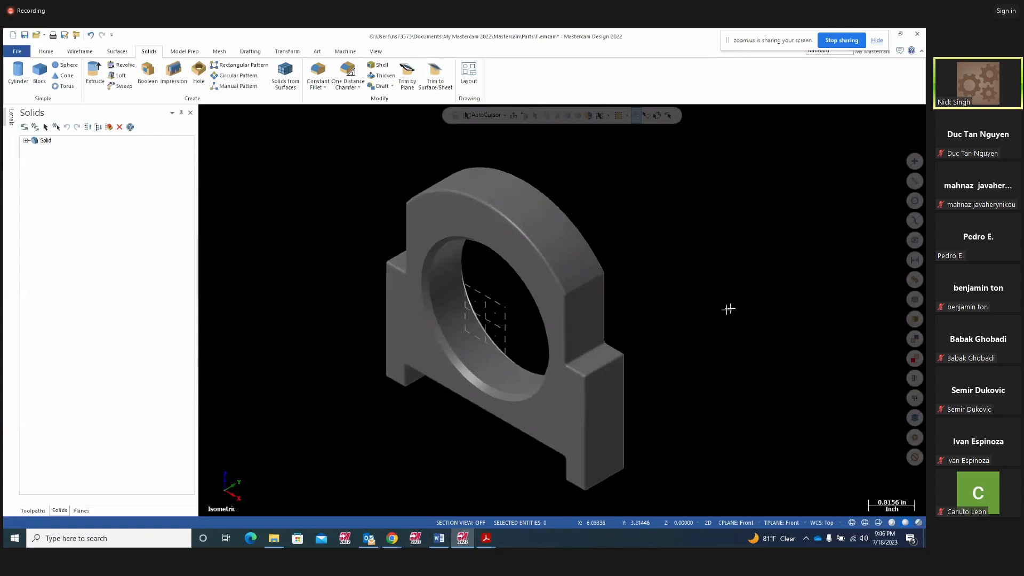
Pause the Zoom meeting recording in Chrome and return to Mastercam.
click(392, 539)
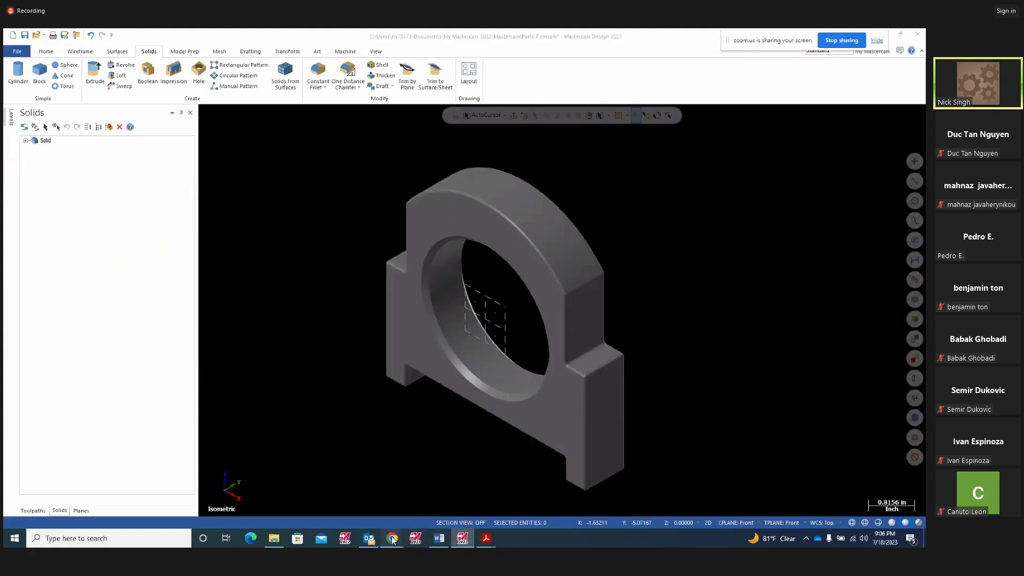
click(358, 502)
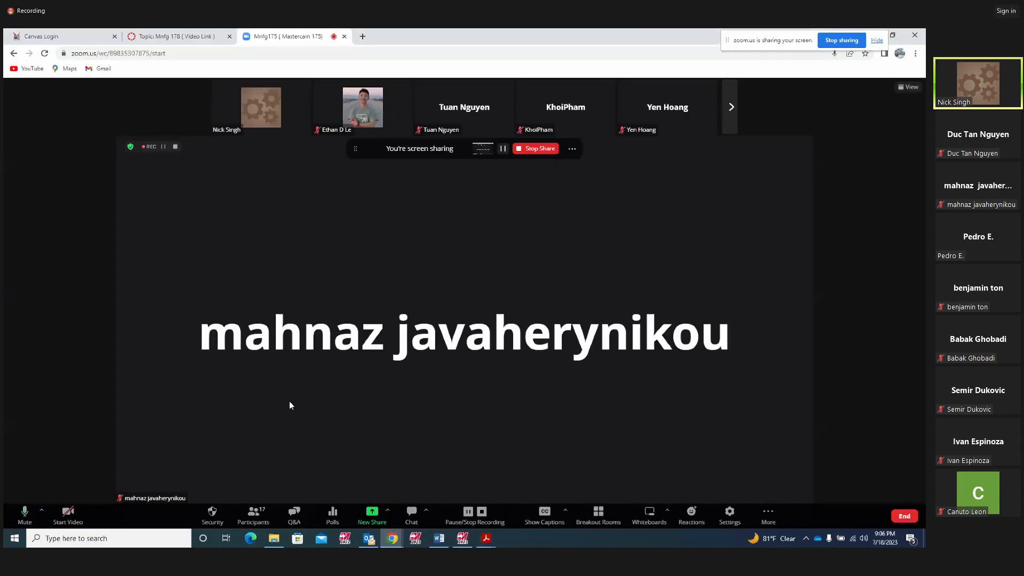
click(164, 147)
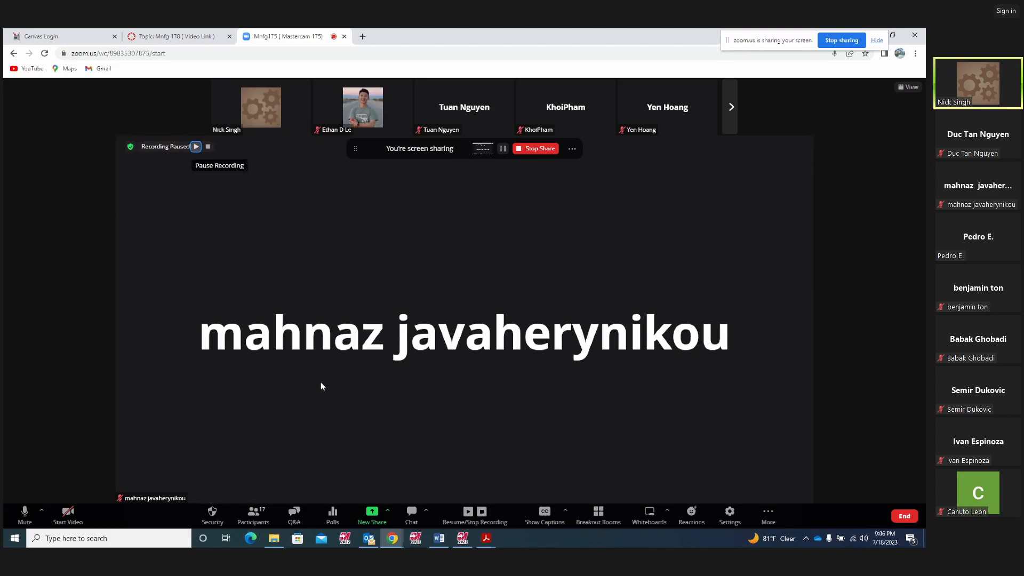
click(463, 538)
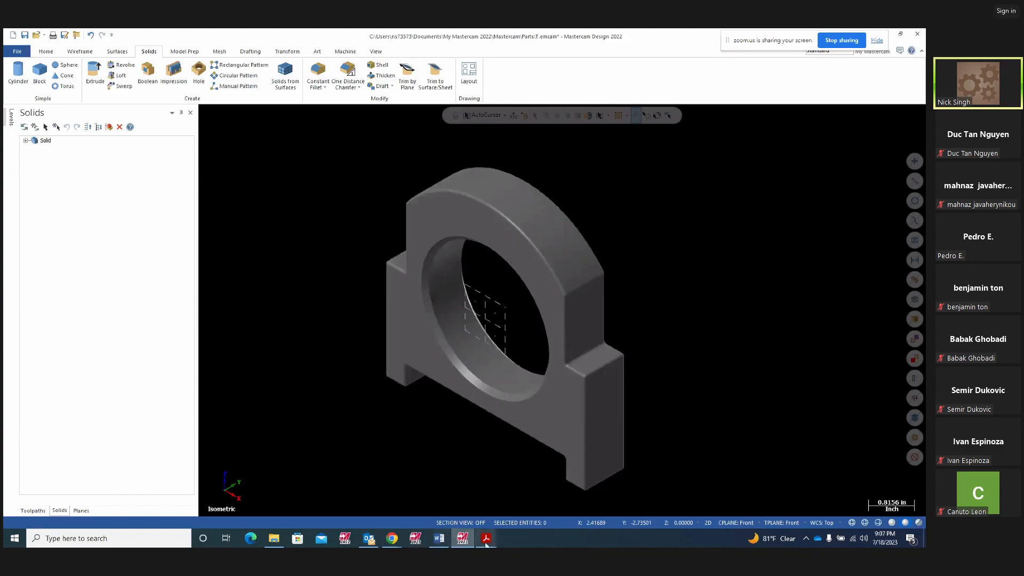
Switch to Project16.pdf in Adobe Acrobat and circle the whole part drawing with the highlighter.
mouse_move(489, 542)
click(447, 504)
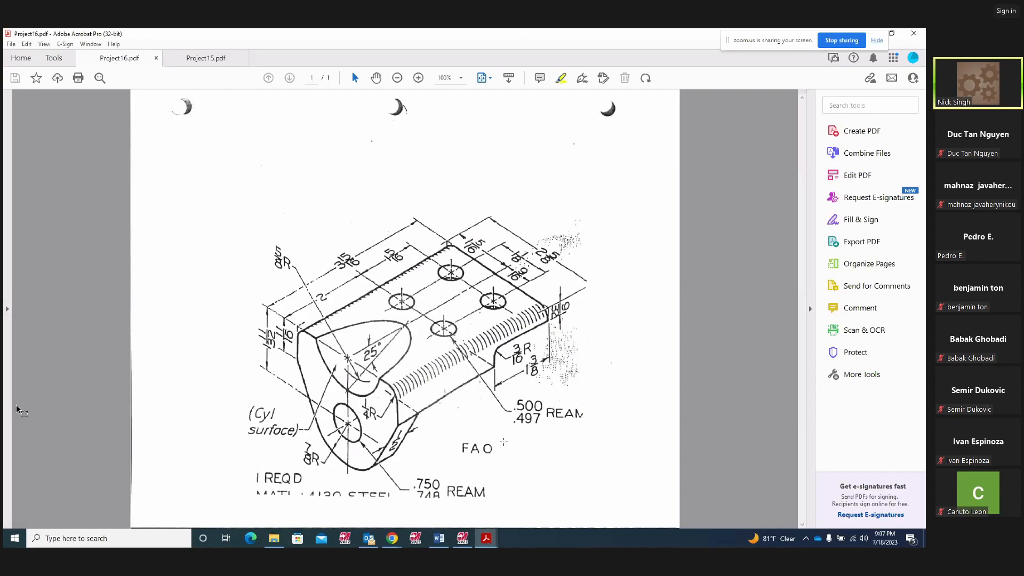
mouse_move(555, 197)
mouse_down()
mouse_move(332, 182)
mouse_move(201, 299)
mouse_move(290, 476)
mouse_move(554, 426)
mouse_move(573, 200)
mouse_move(555, 181)
mouse_up()
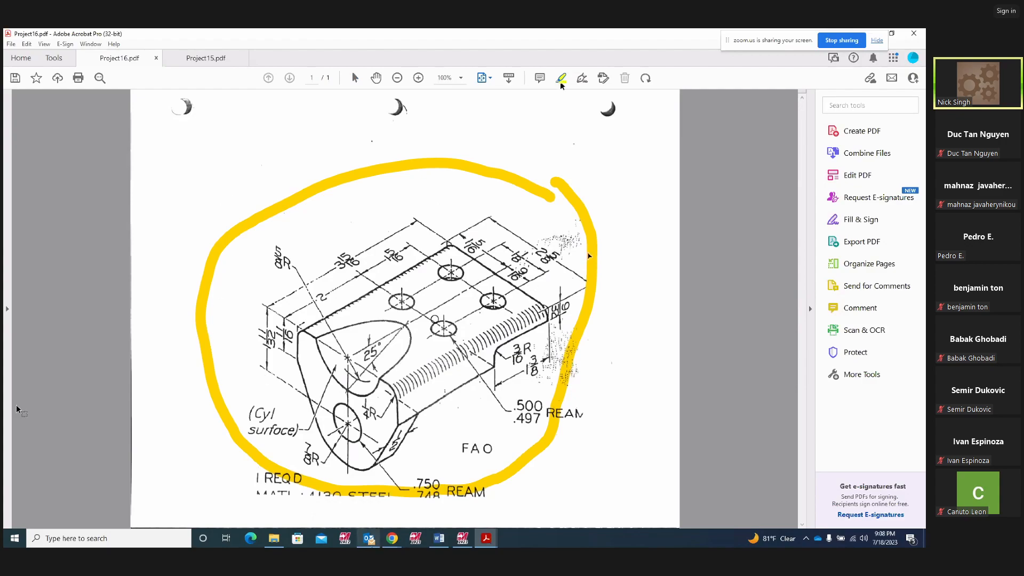
Switch to the Zoom meeting in Chrome and resume the paused recording.
mouse_move(392, 539)
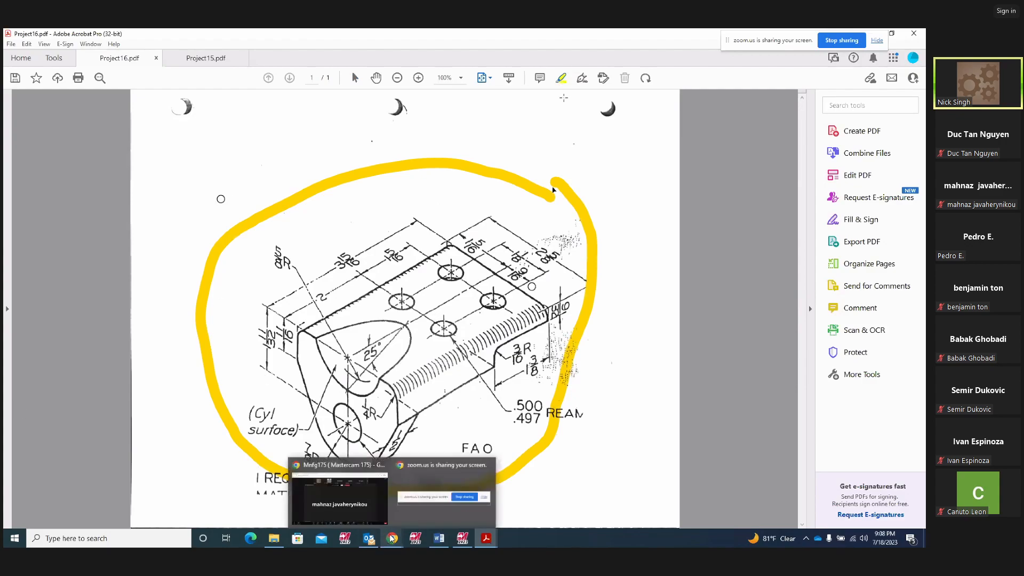
click(310, 495)
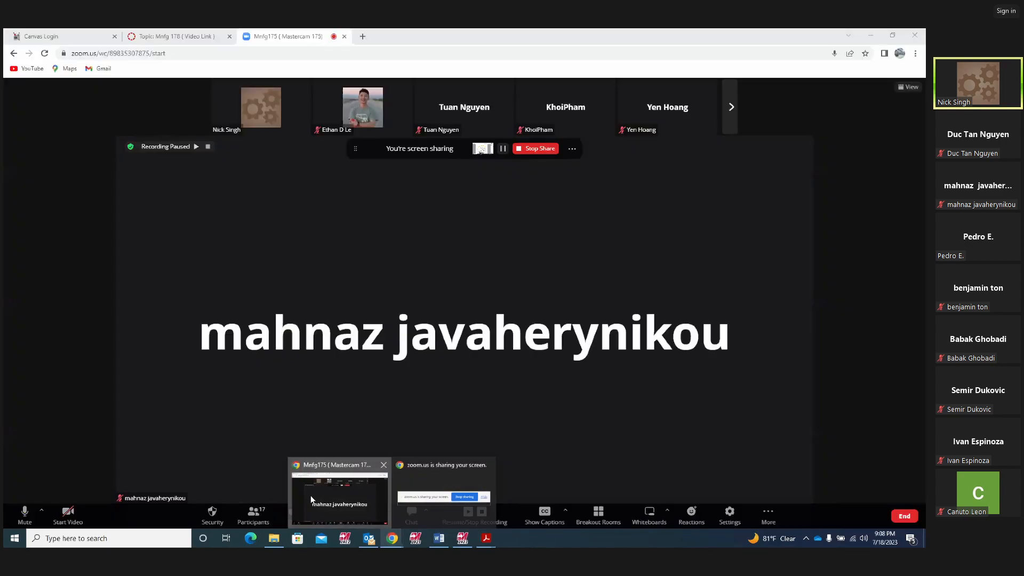
click(196, 147)
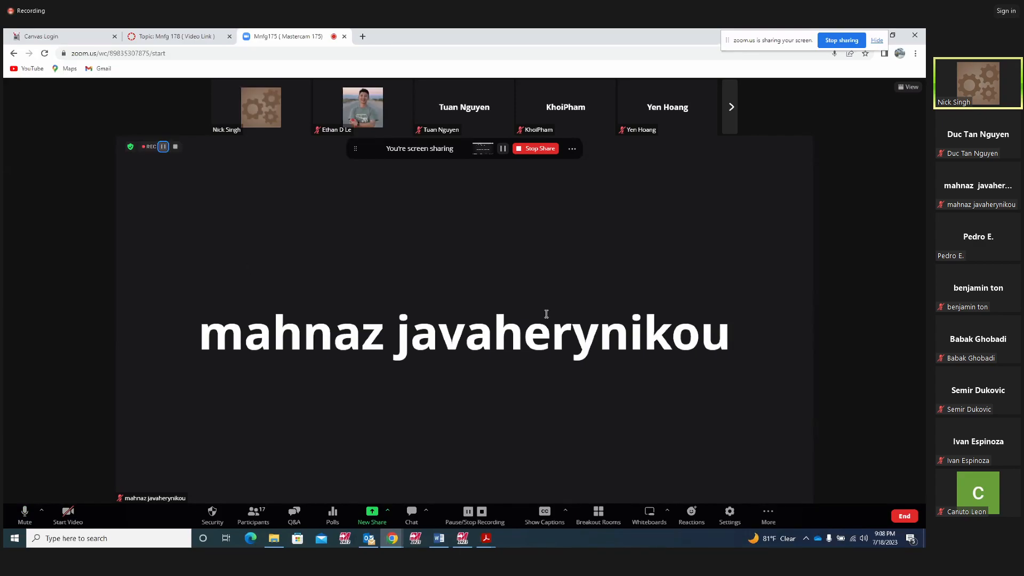
Review the Project16.pdf part drawing in Adobe Acrobat and return to Mastercam.
click(464, 538)
click(485, 538)
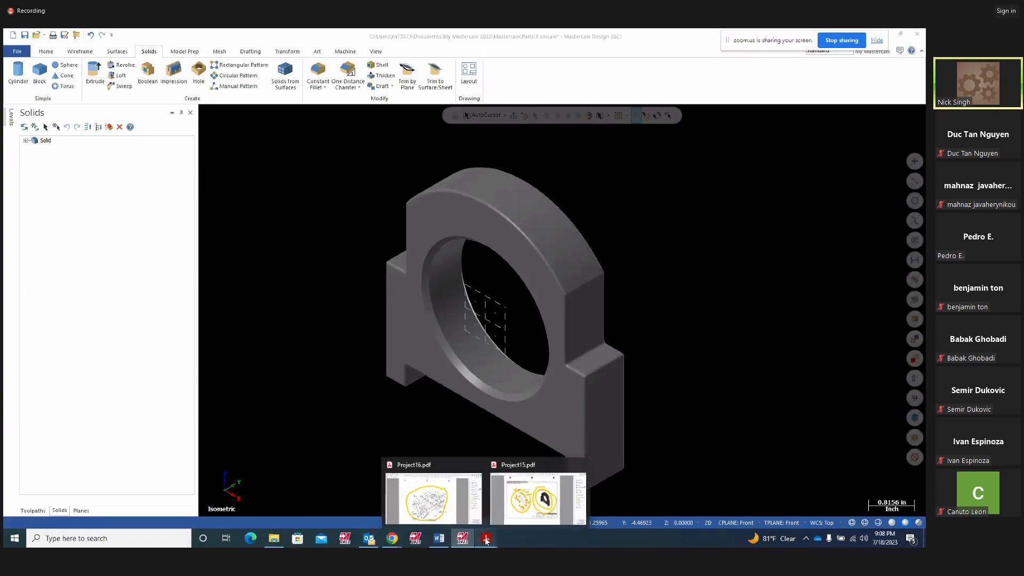
click(451, 501)
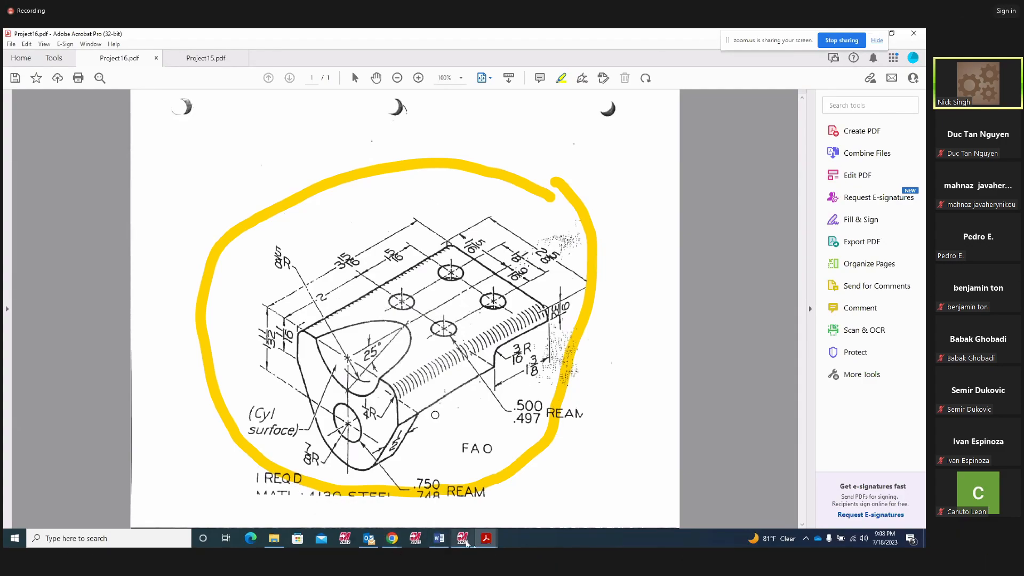
click(467, 501)
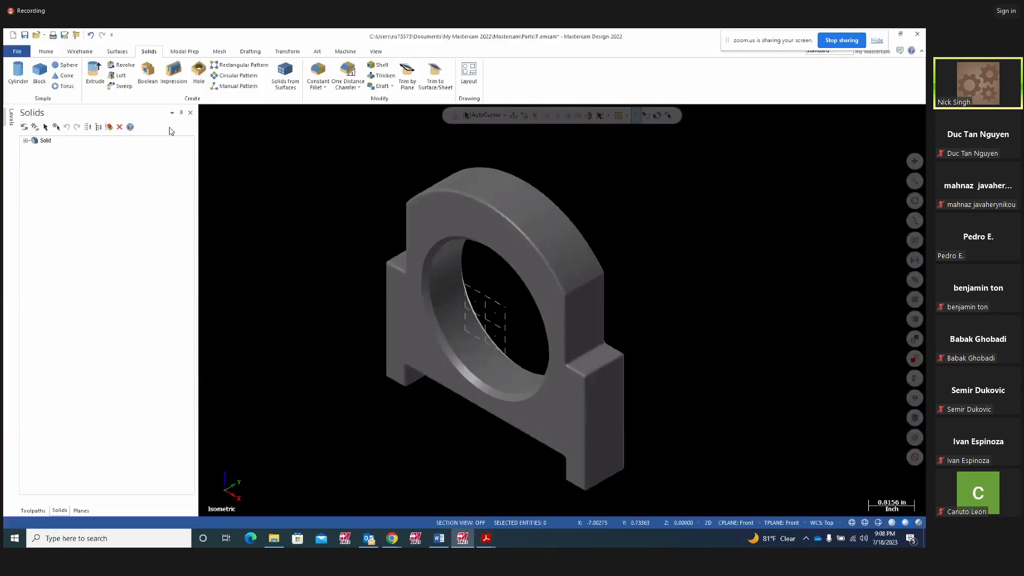
Open Proj16_solid from the Shared Mastercam 2022 mill folder without saving the changes to the current part.
click(17, 51)
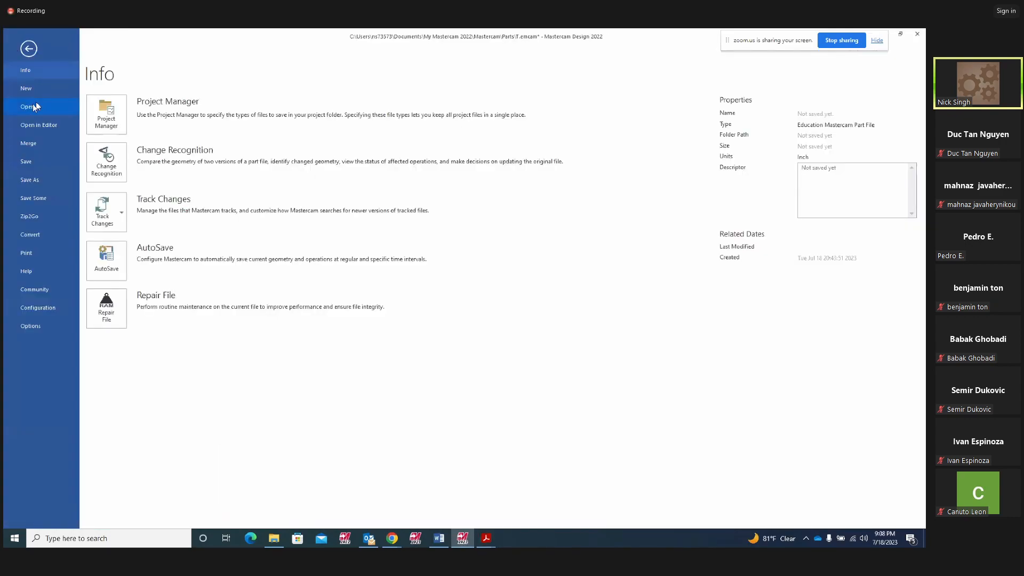
click(35, 107)
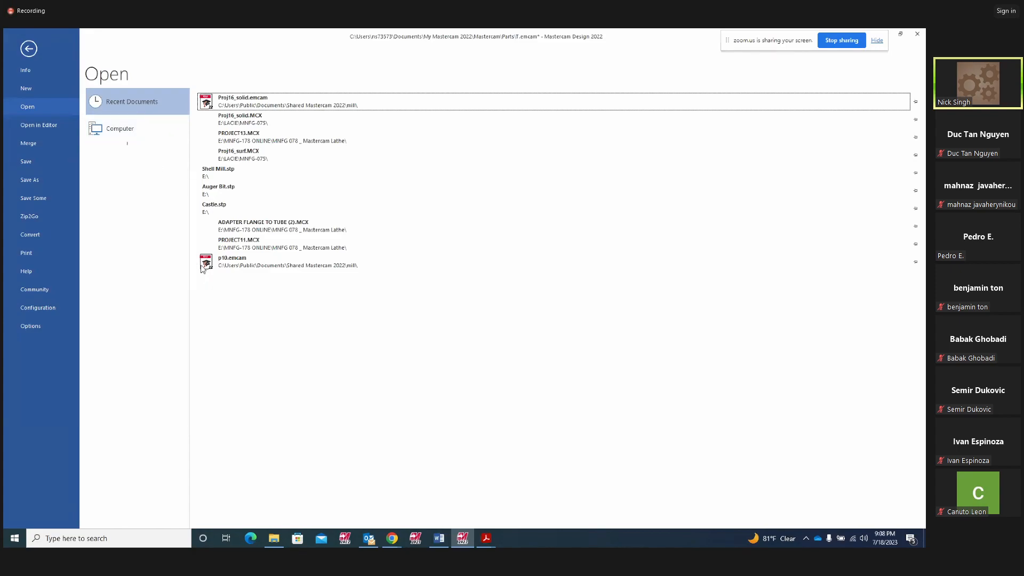
click(128, 132)
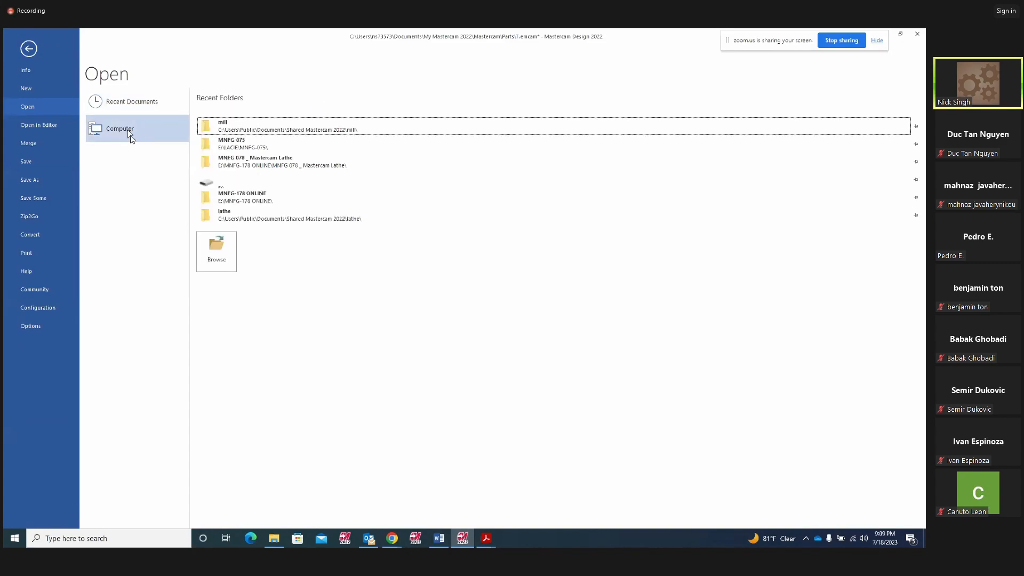
click(237, 261)
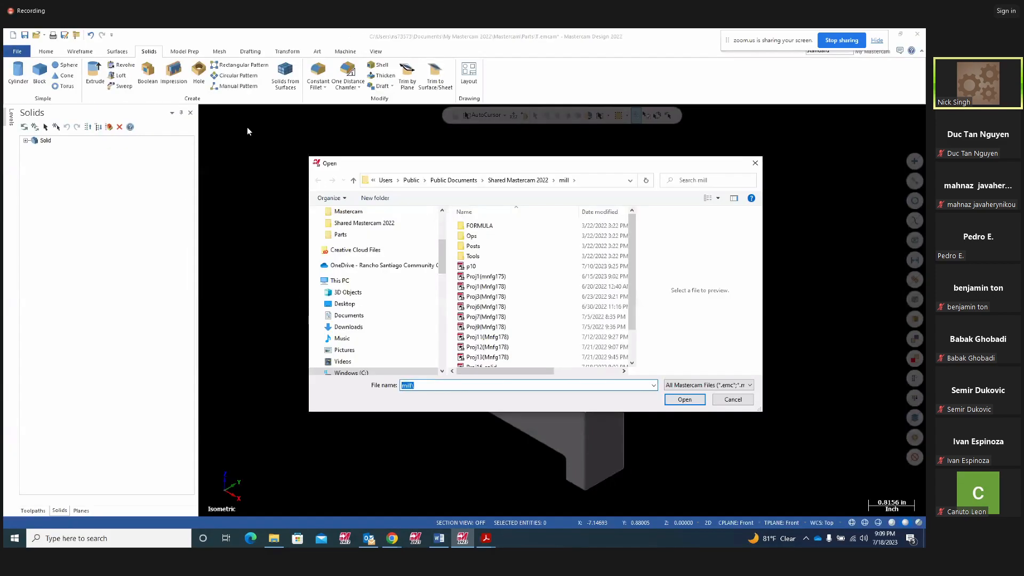
scroll(525, 323, down, 1)
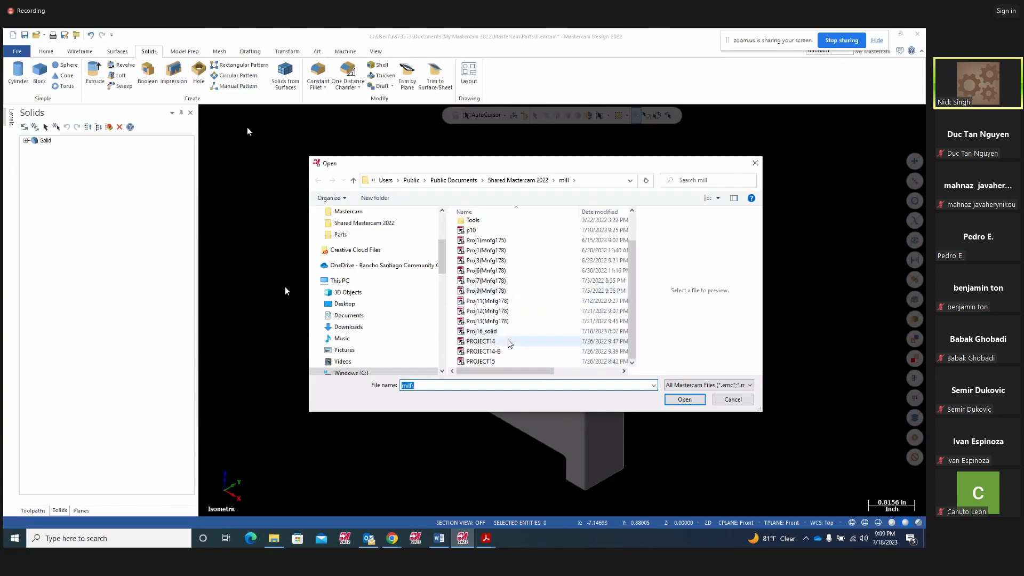
click(481, 331)
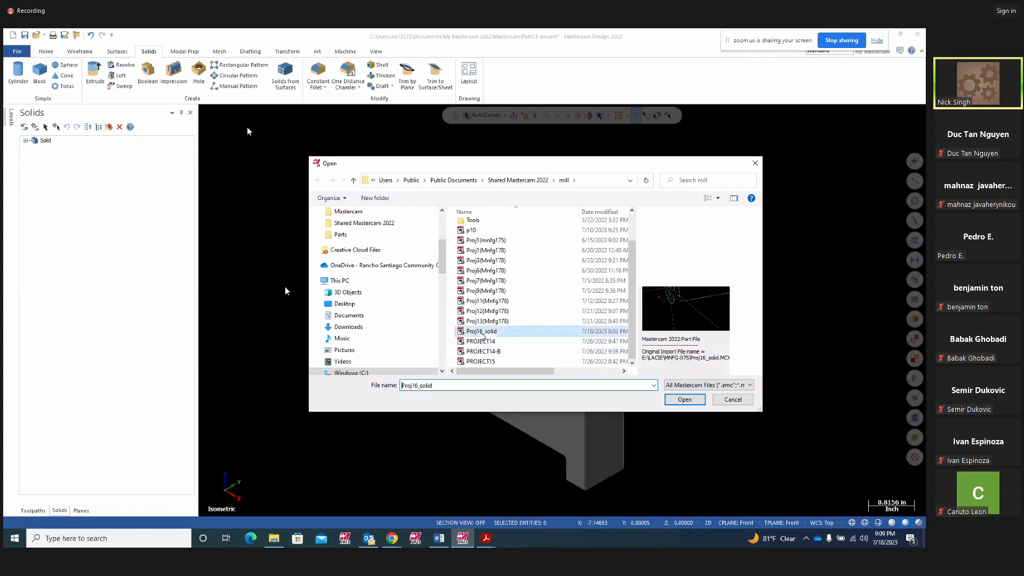
click(682, 400)
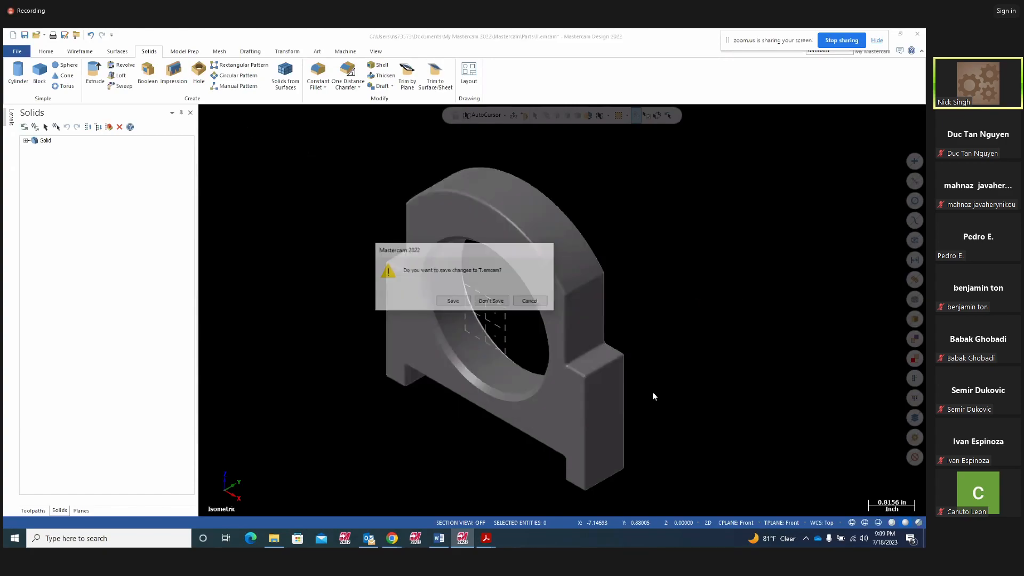
click(494, 305)
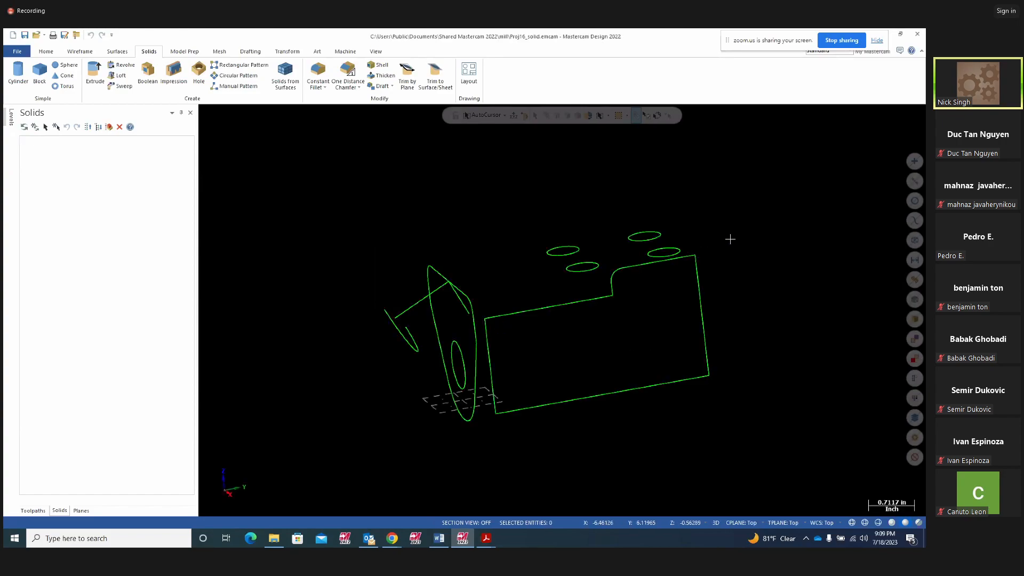
Examine the Project 16 wireframe in 3D, compare it with Project16.pdf in Adobe Acrobat, and return to Mastercam.
middle_drag(692, 301, 787, 300)
right_click(748, 286)
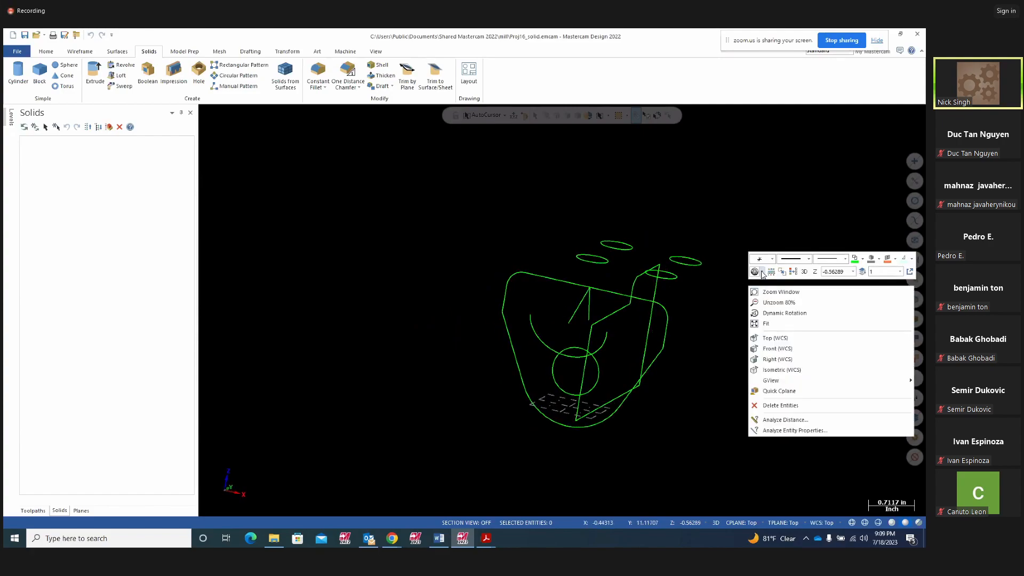
click(486, 537)
click(434, 487)
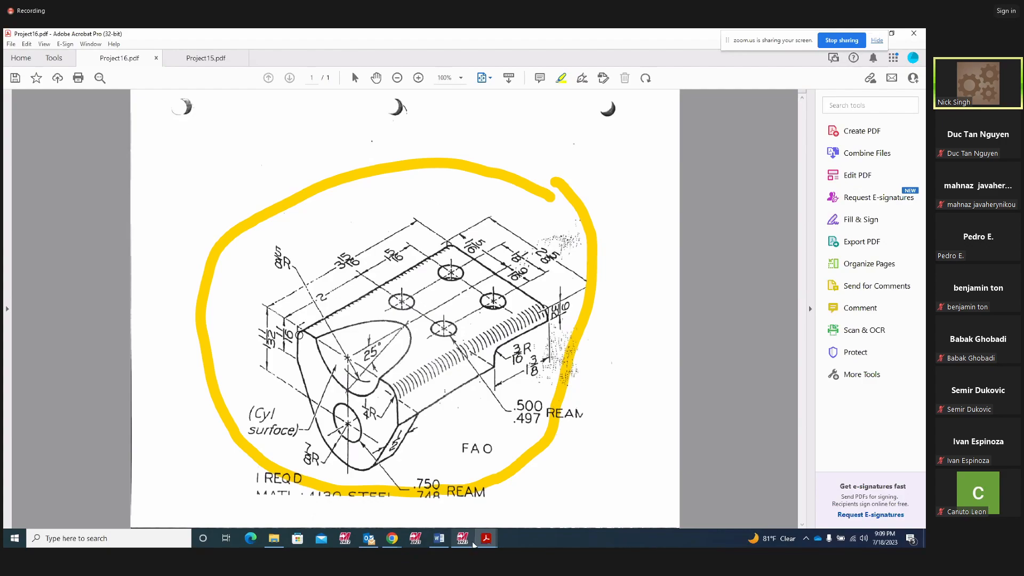
click(475, 472)
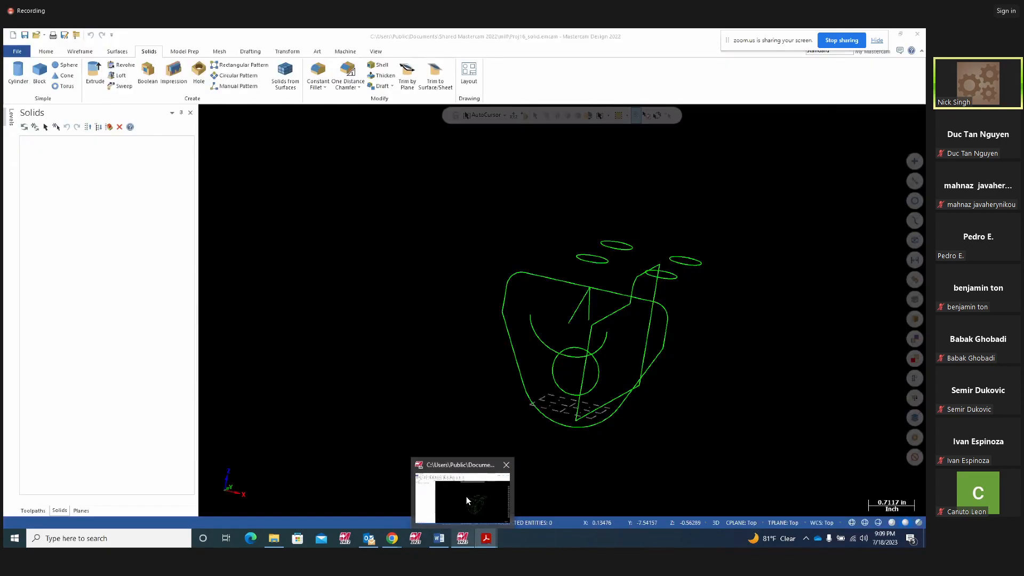
Examine the wireframe in the front view and the stepped side profile in the right view.
right_click(458, 407)
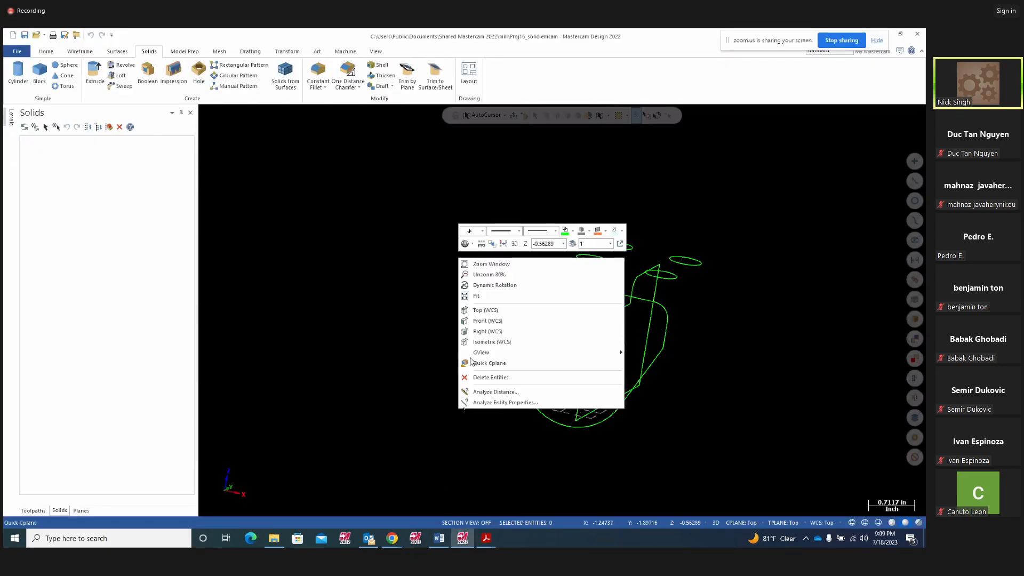
click(480, 320)
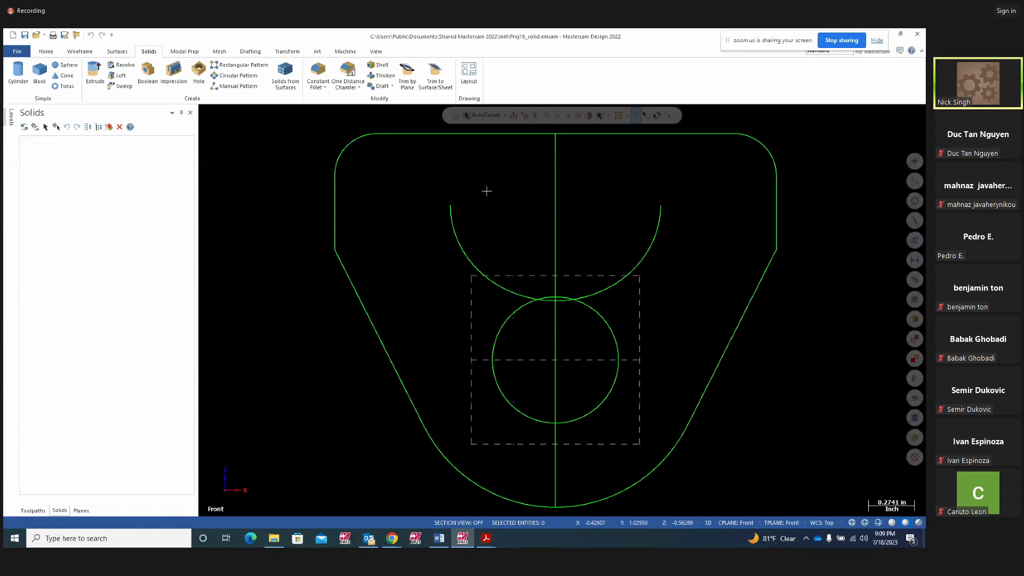
scroll(439, 339, down, 1)
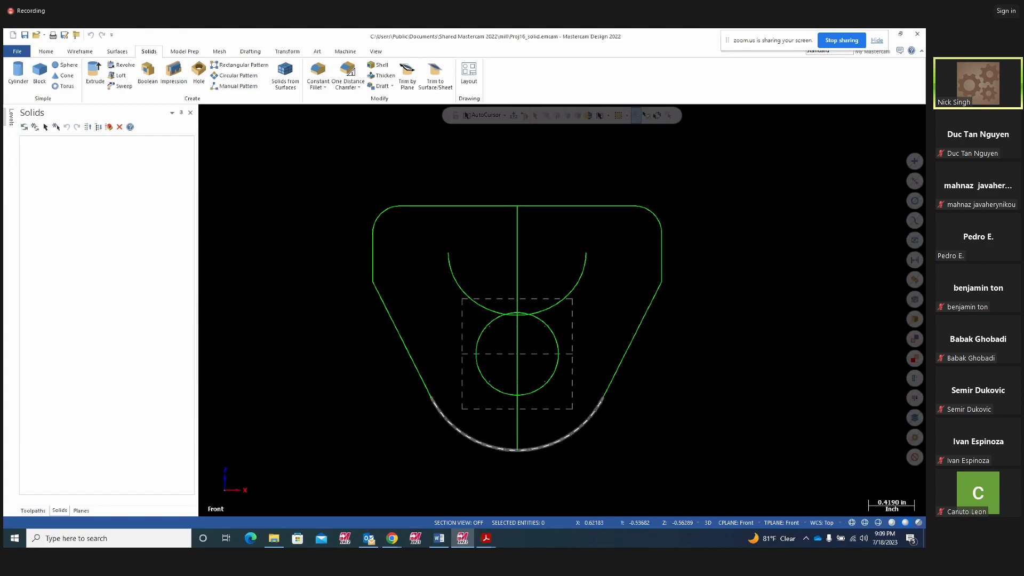
right_click(712, 206)
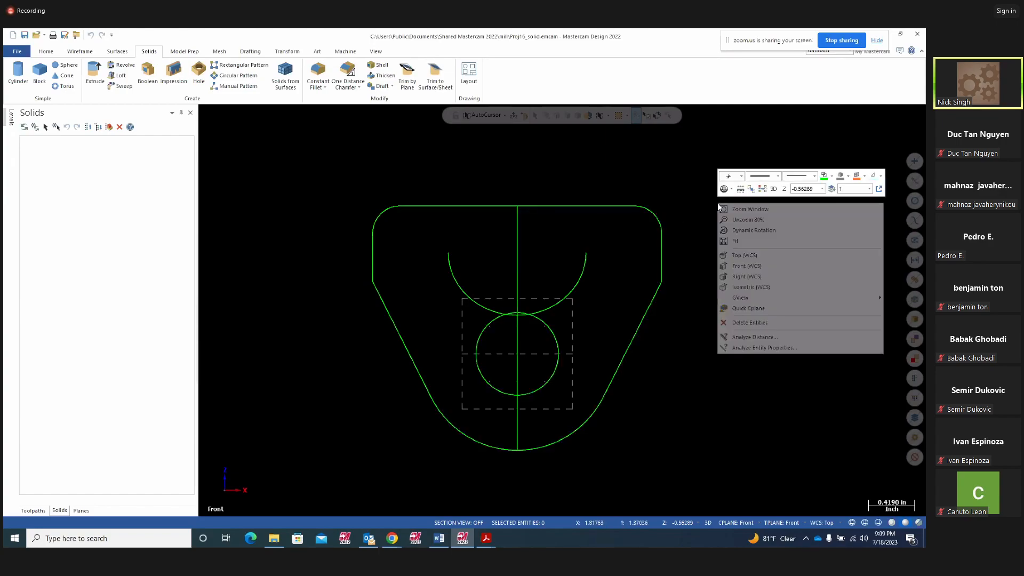
click(746, 277)
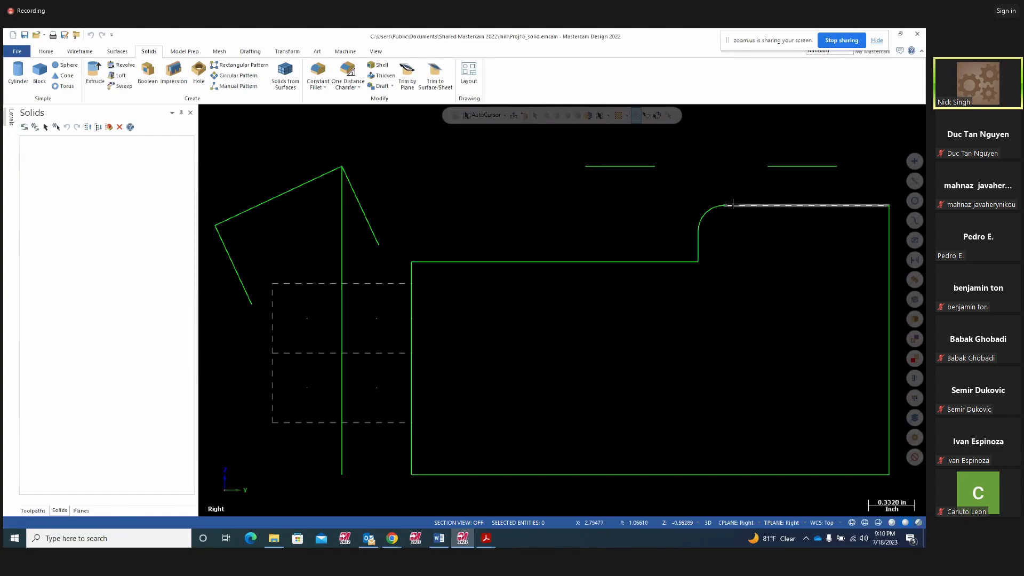
Outline the part's stepped side profile with the highlighter in Project16.pdf in Adobe Acrobat, and return to Mastercam.
click(484, 539)
click(425, 490)
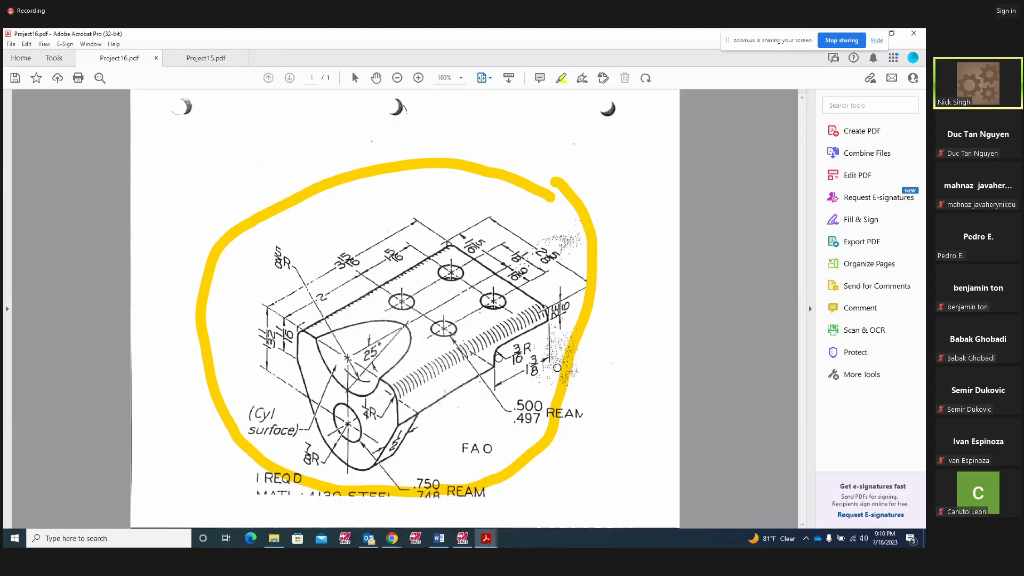
mouse_move(548, 310)
mouse_down()
mouse_move(550, 322)
mouse_move(518, 333)
mouse_move(494, 365)
mouse_move(401, 424)
mouse_move(403, 381)
mouse_move(542, 304)
mouse_up()
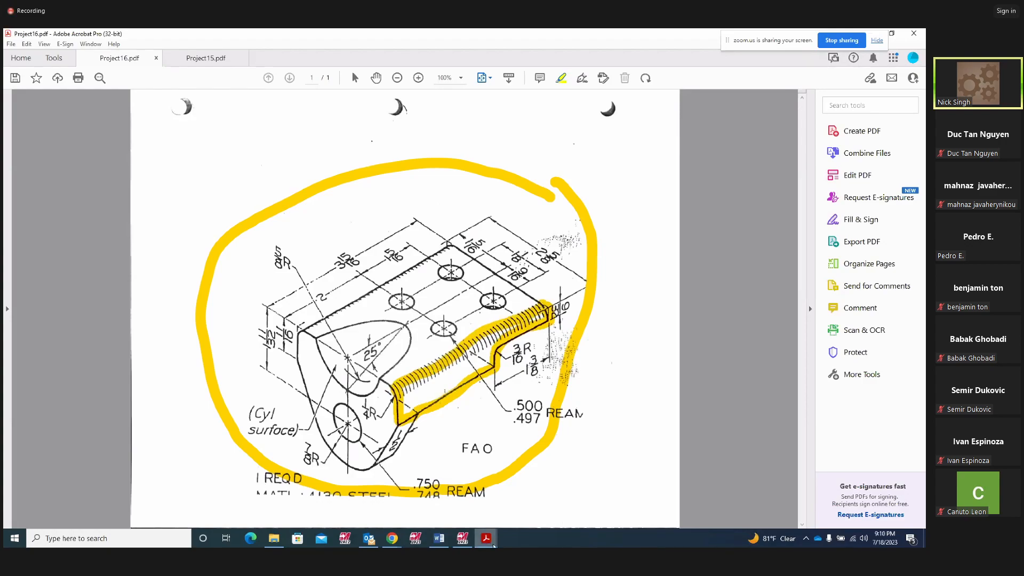
click(462, 538)
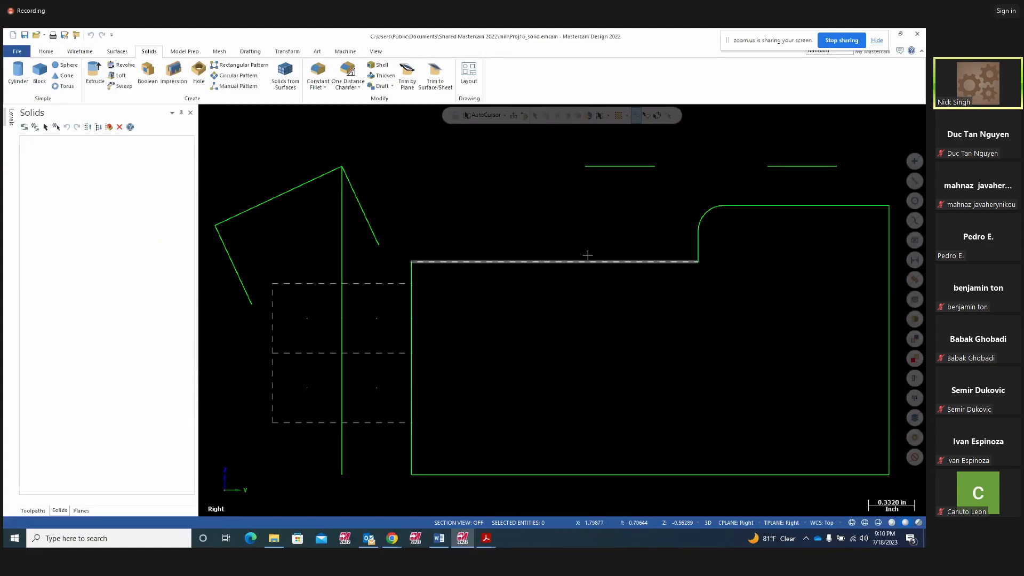
Set the construction depth Z to 0 and display the coordinate axes through the origin.
scroll(650, 329, down, 1)
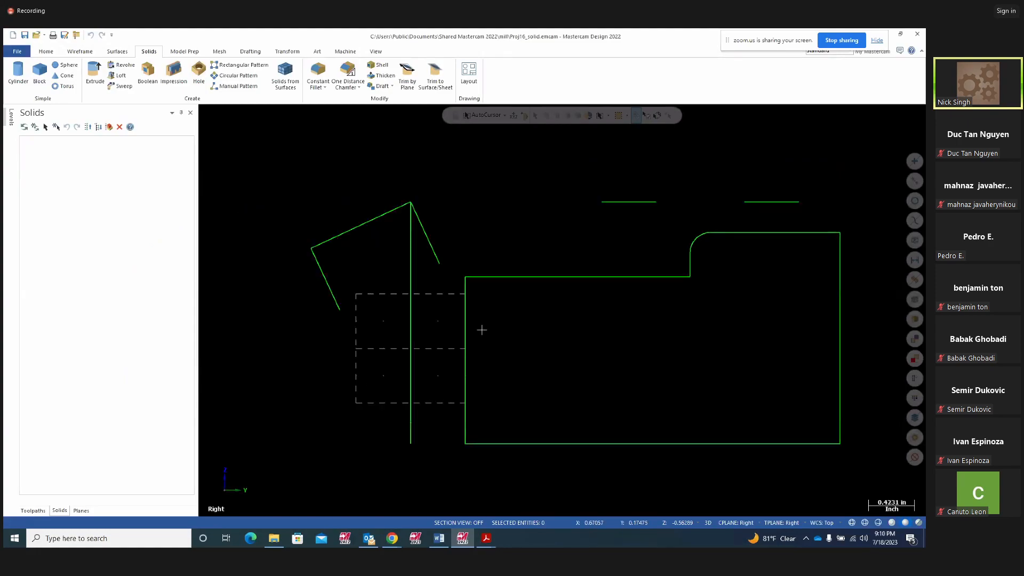
middle_drag(504, 324, 667, 346)
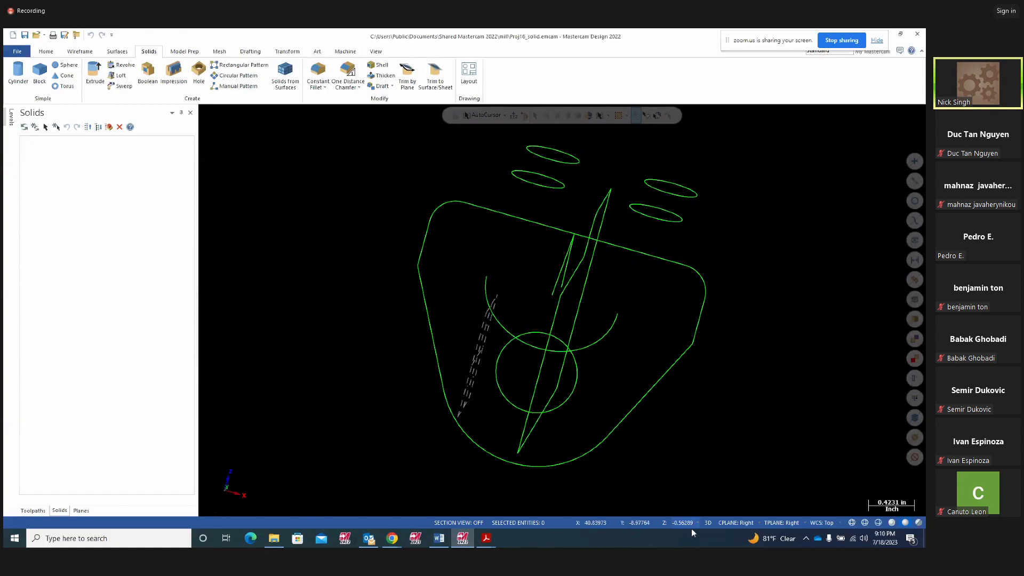
text(0)
key(Return)
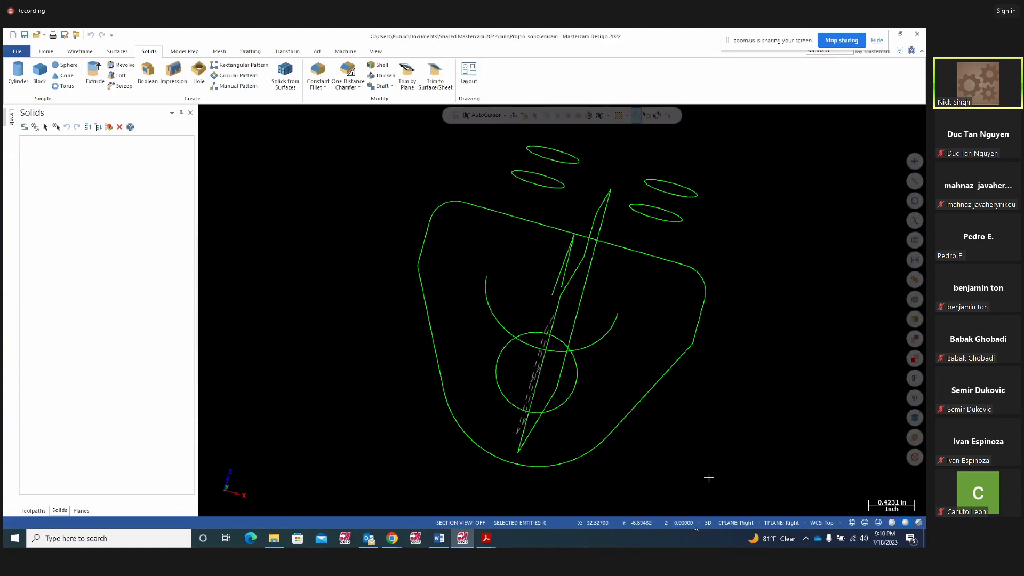
key(F9)
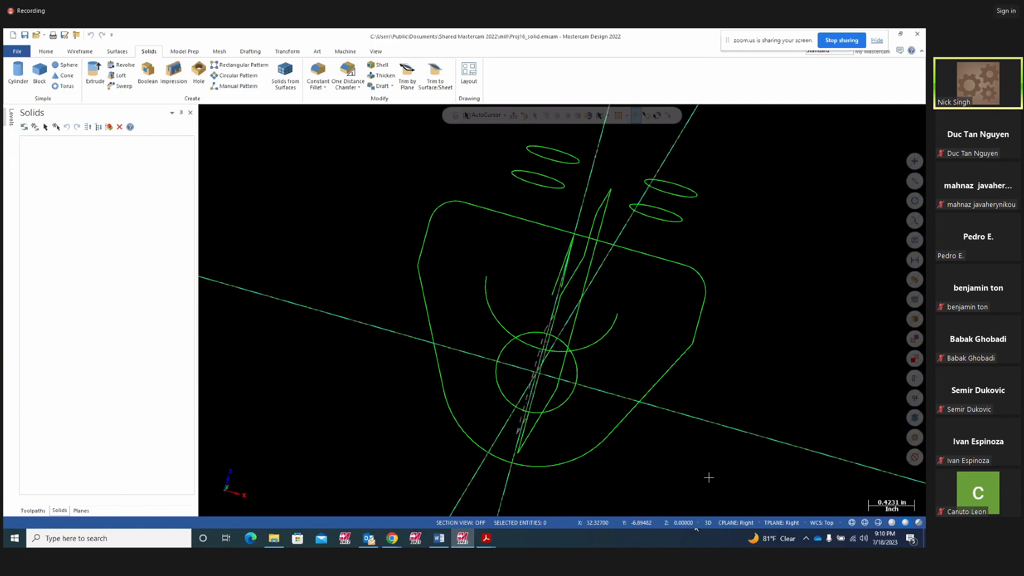
Check the stepped profile's position against the axes and display the wireframe in the right view.
middle_drag(702, 306, 713, 305)
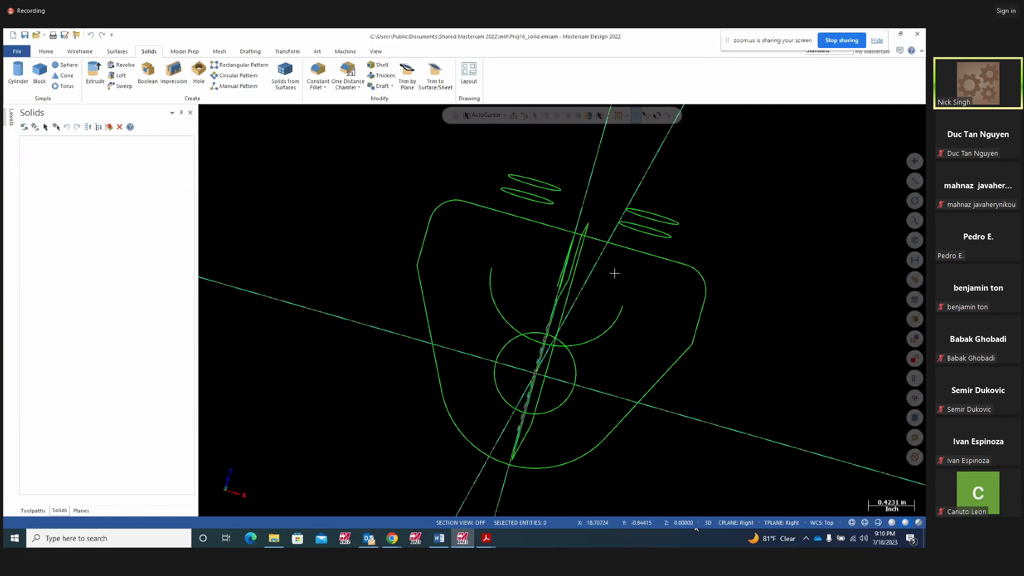
right_click(743, 283)
click(764, 359)
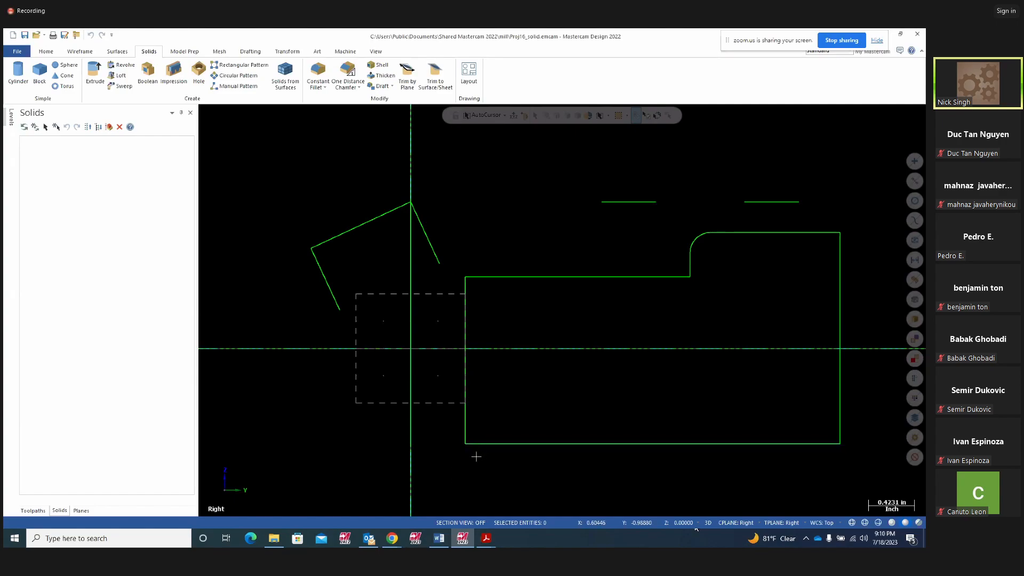
Switch to Project16.pdf in Adobe Acrobat and delete the highlighter outline around the part's stepped side profile.
click(486, 538)
click(439, 500)
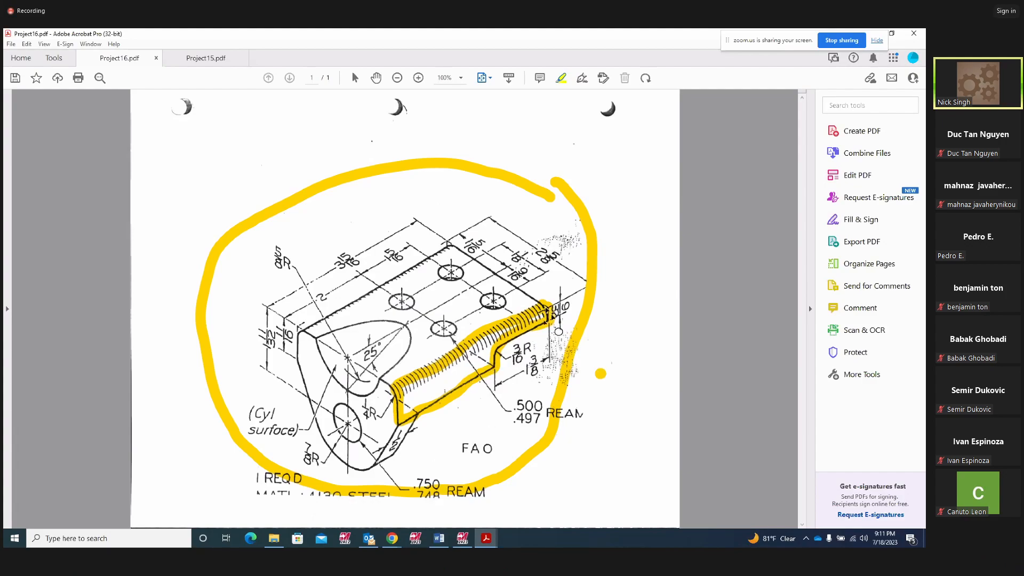
click(538, 326)
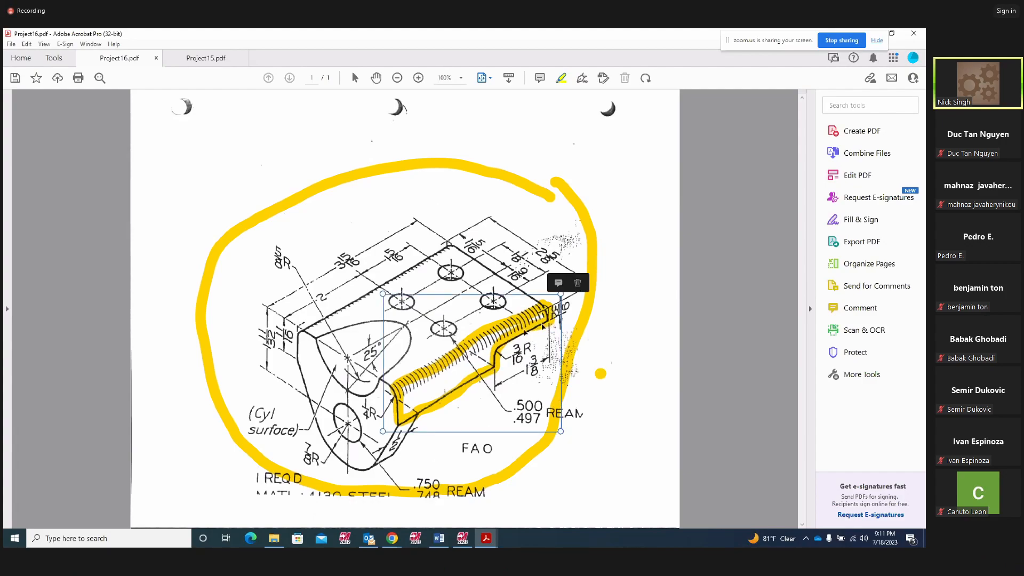
right_click(513, 331)
click(533, 360)
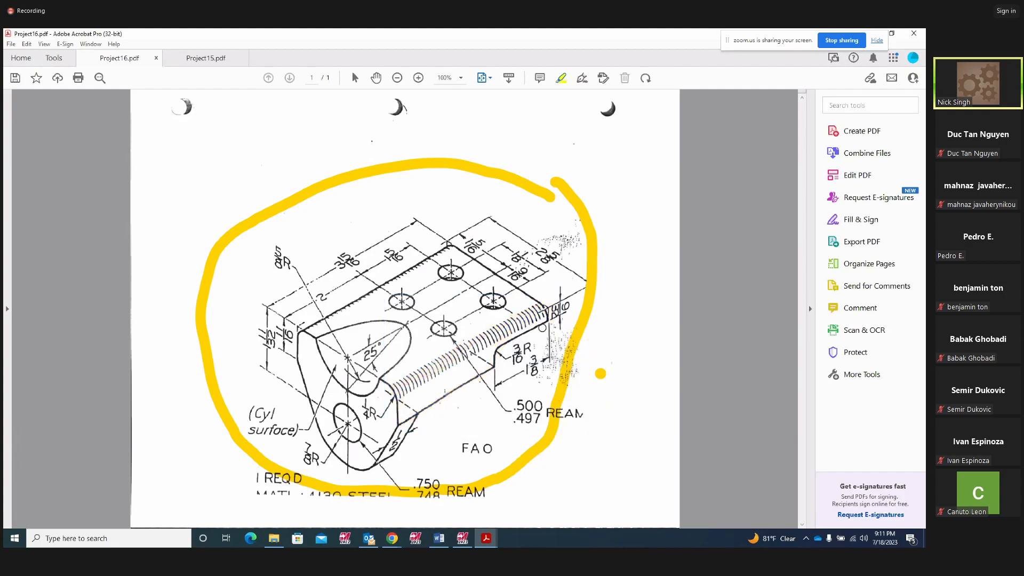
Highlight the closed region below the stepped lower edge, removing the stray mark near the bottom hole, and return to Mastercam.
mouse_move(552, 320)
mouse_down()
mouse_move(414, 412)
mouse_move(434, 475)
mouse_up()
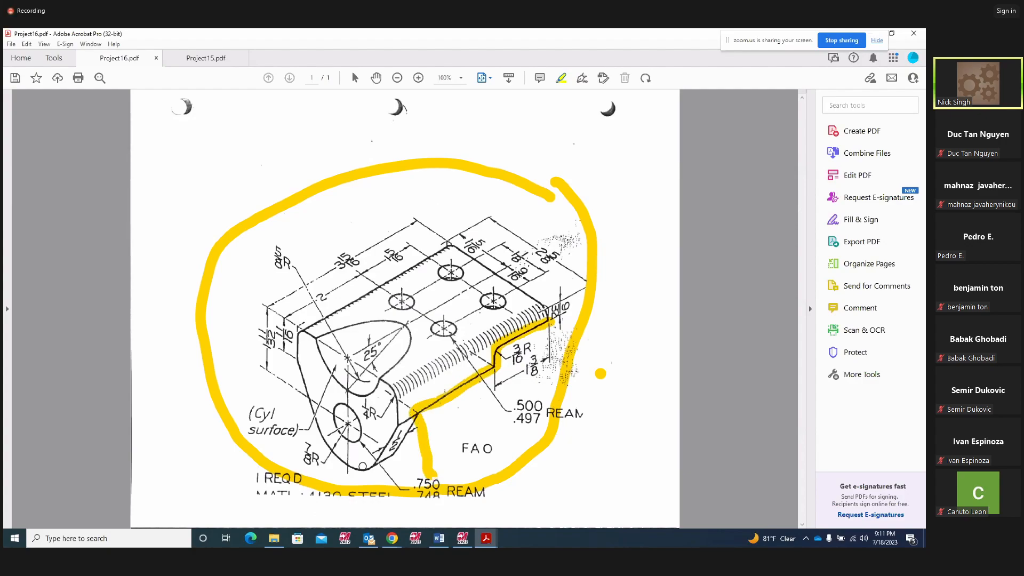
drag(331, 461, 351, 478)
click(339, 464)
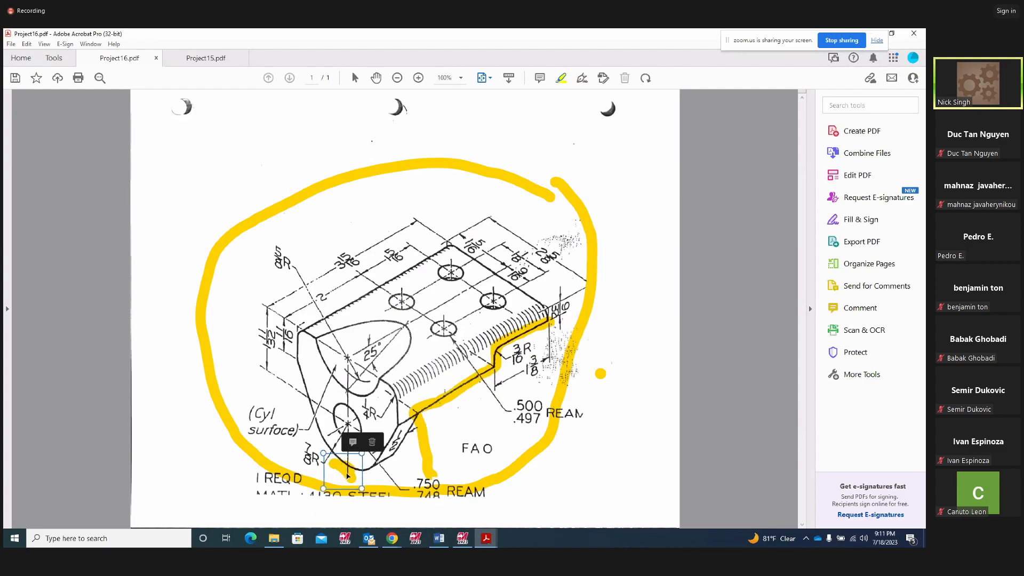
click(372, 442)
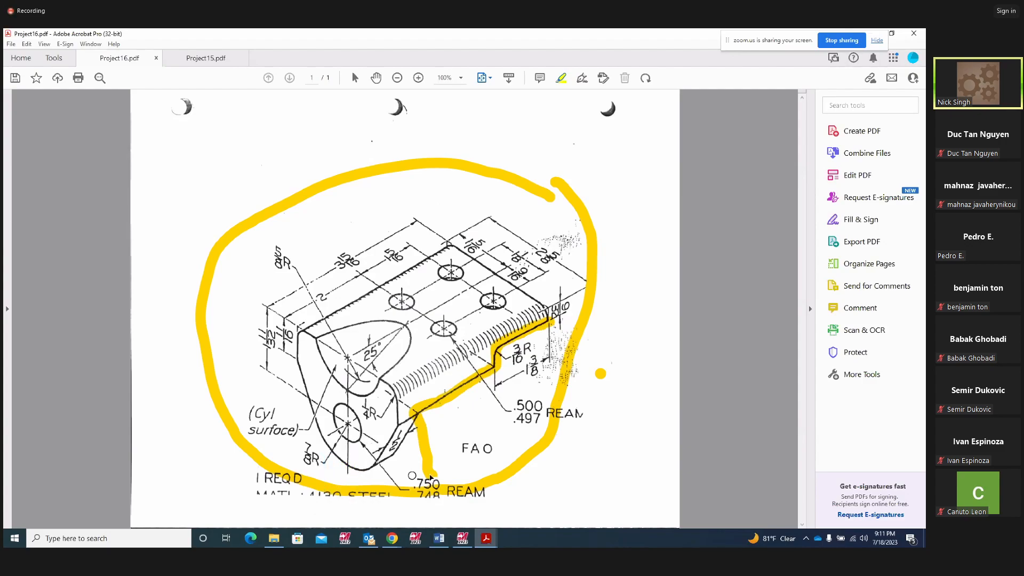
mouse_move(434, 474)
mouse_down()
mouse_move(589, 395)
mouse_move(552, 330)
mouse_up()
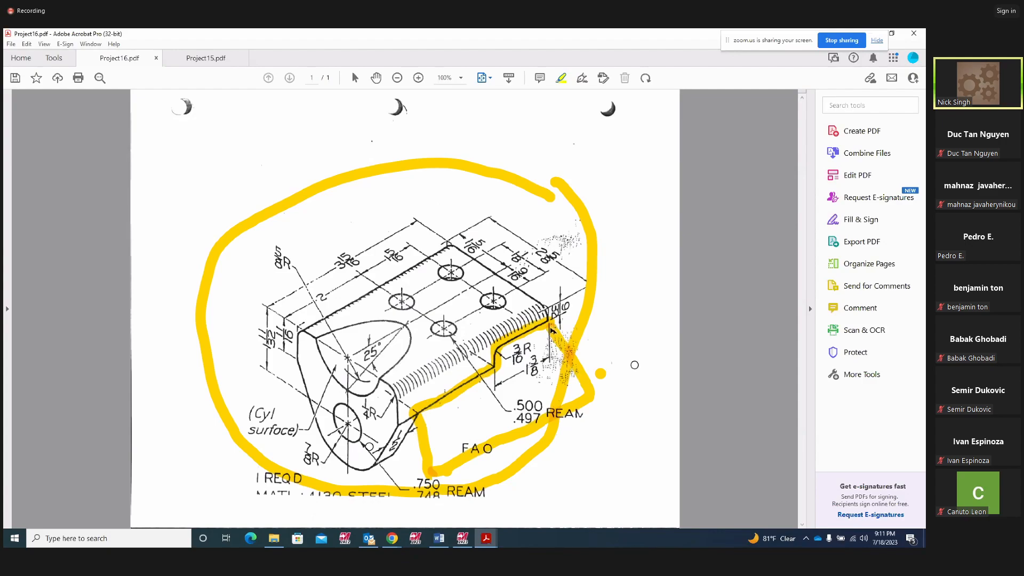
click(463, 538)
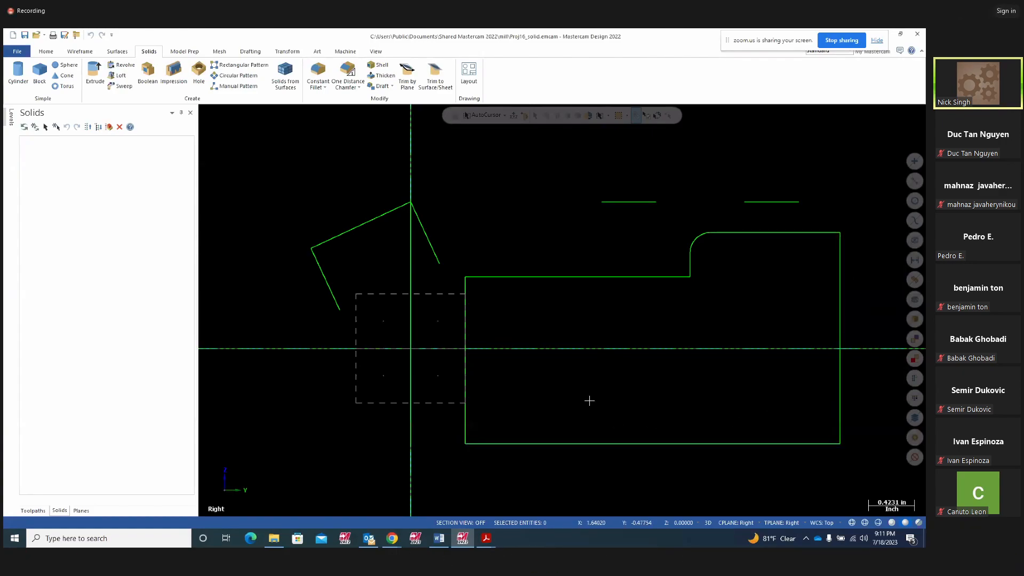
Select the short inclined guide line below the front profile's top edge and set the construction plane to 25 DEGREE PLANE.
middle_drag(588, 400, 441, 261)
click(433, 246)
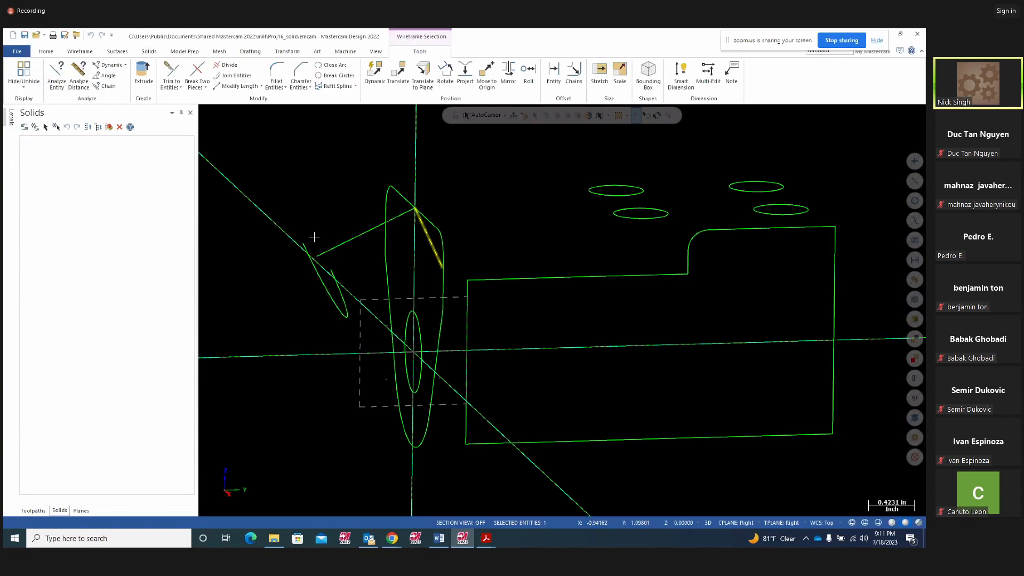
middle_drag(351, 274, 412, 248)
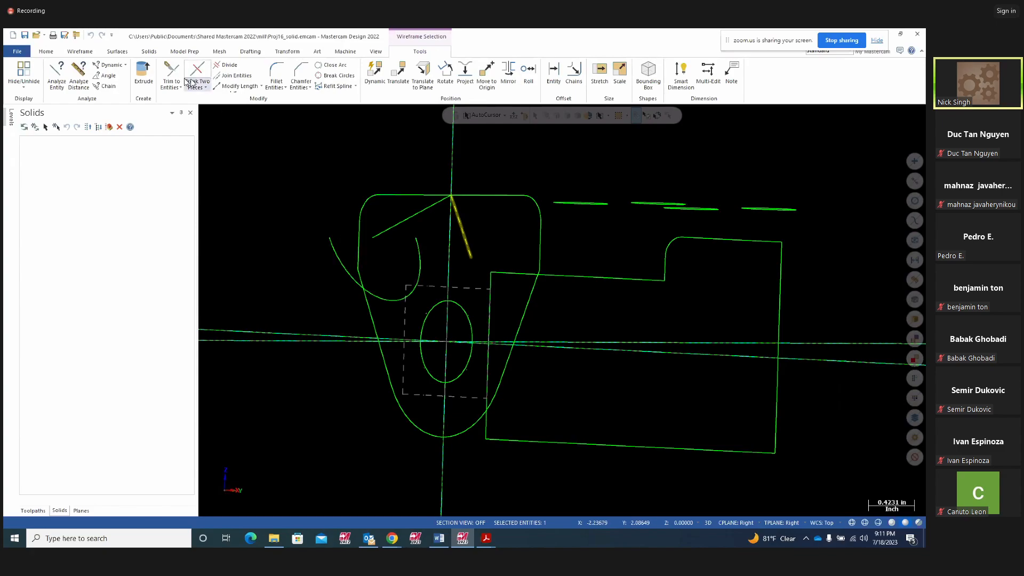
click(117, 52)
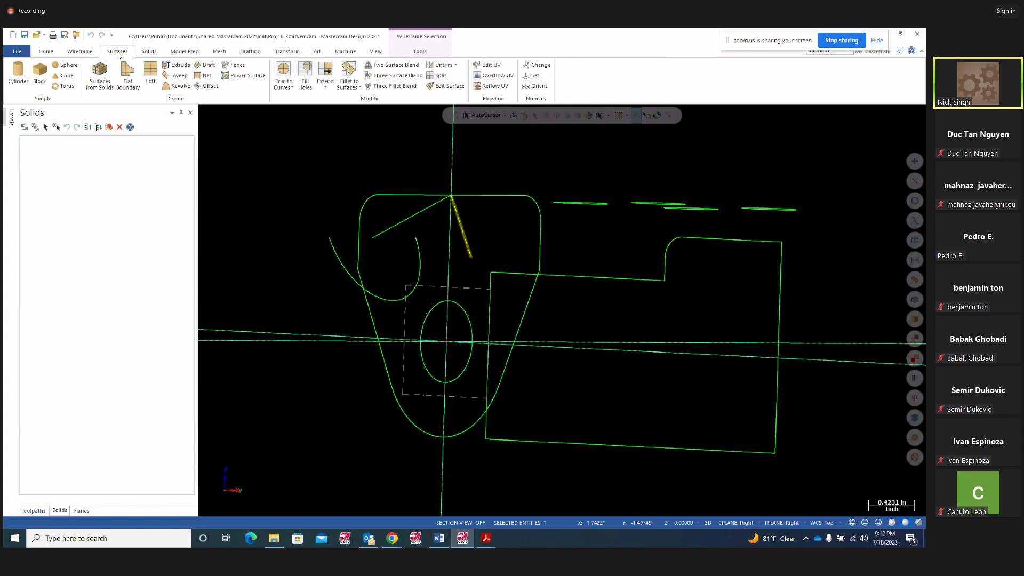
click(752, 523)
mouse_move(768, 410)
click(824, 410)
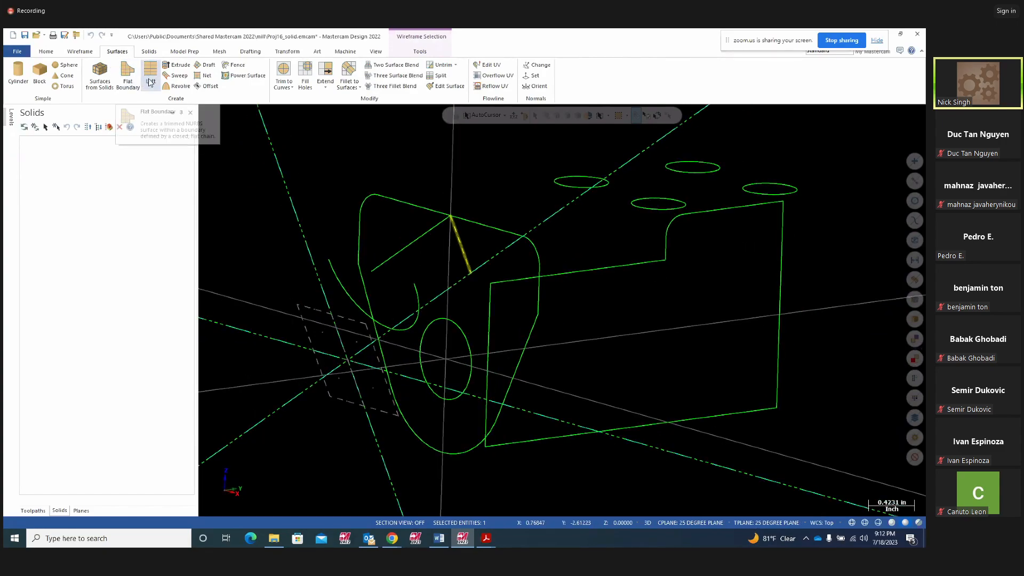
Create a draft surface from the open U-shaped chain with a length of 3.0 and an angle of 0.0 on the opposite side.
click(205, 66)
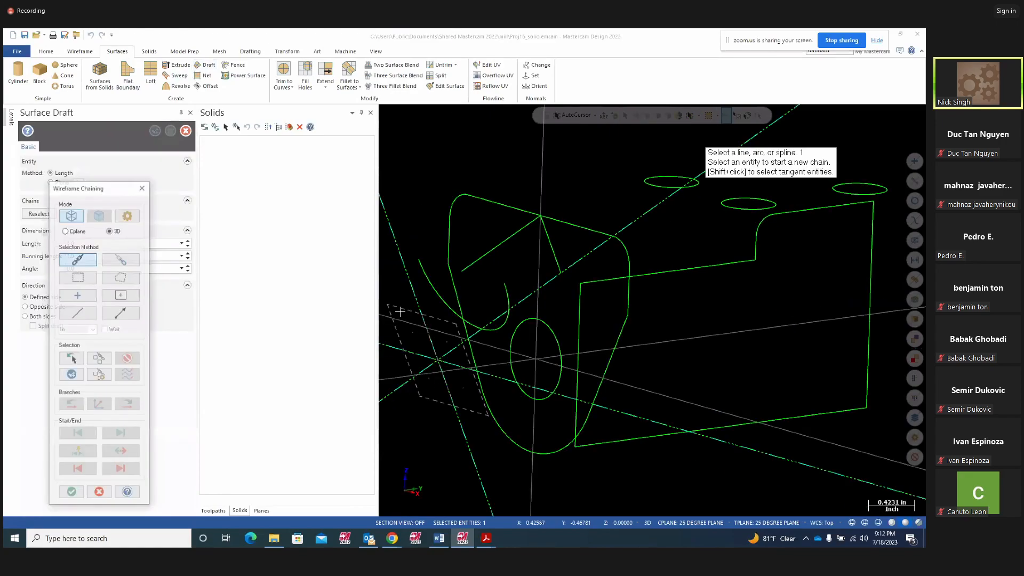
click(506, 303)
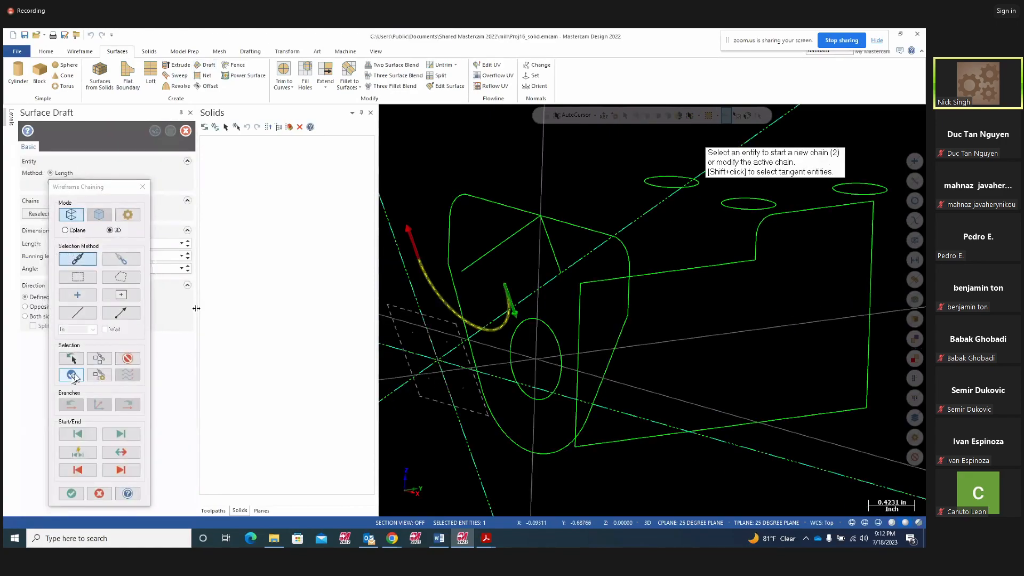
click(71, 493)
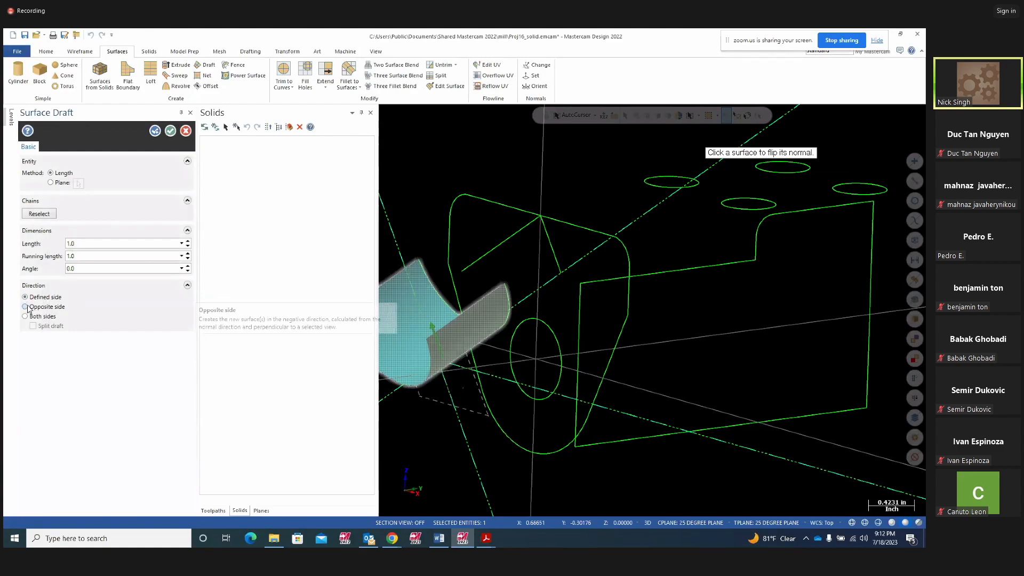
click(45, 307)
double_click(84, 243)
text(3)
key(Return)
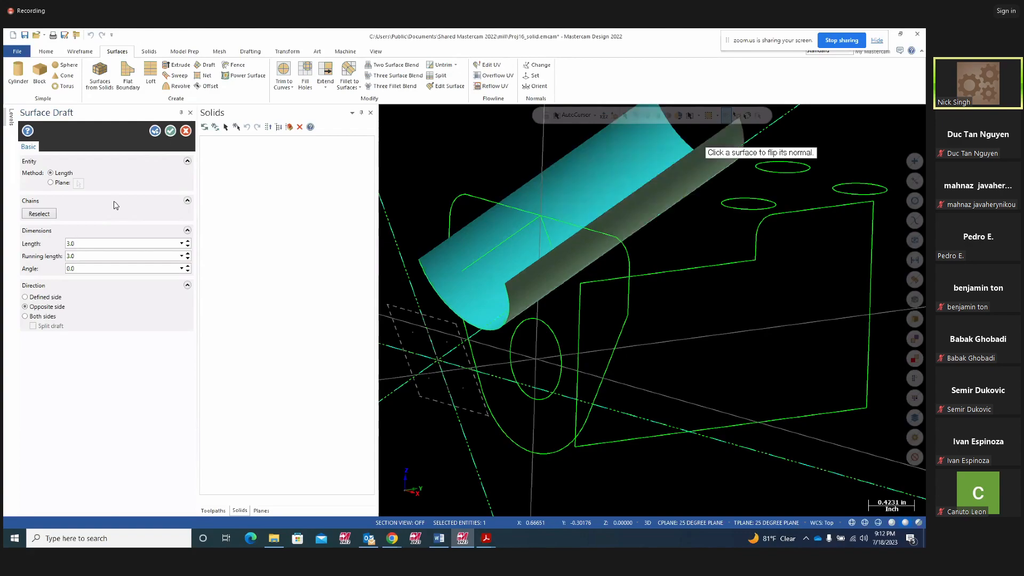
mouse_move(651, 311)
middle_down()
mouse_move(632, 351)
mouse_move(593, 382)
middle_up()
click(155, 130)
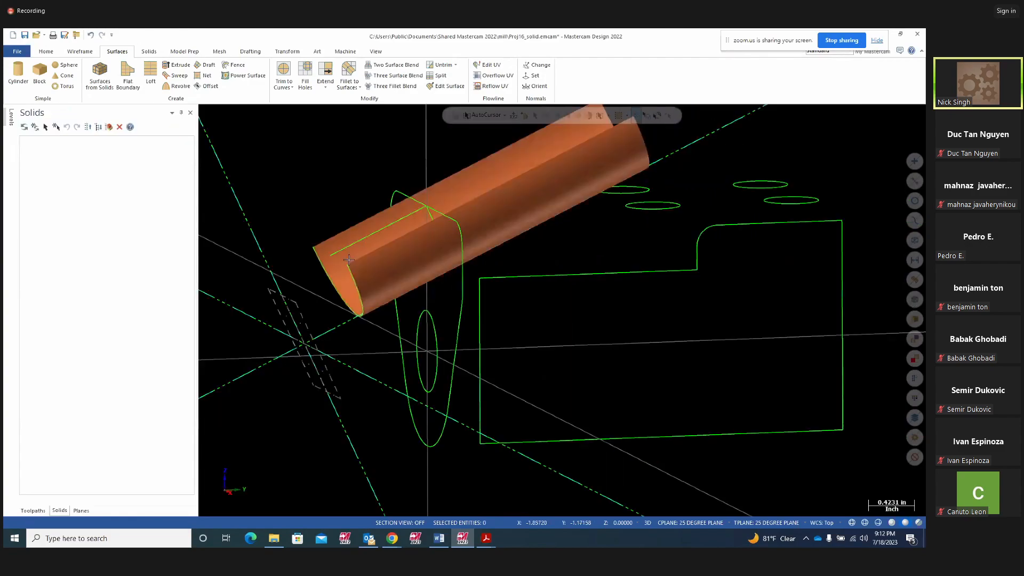
Delete the inclined U-shaped draft surface, keeping its wireframe chain.
click(485, 181)
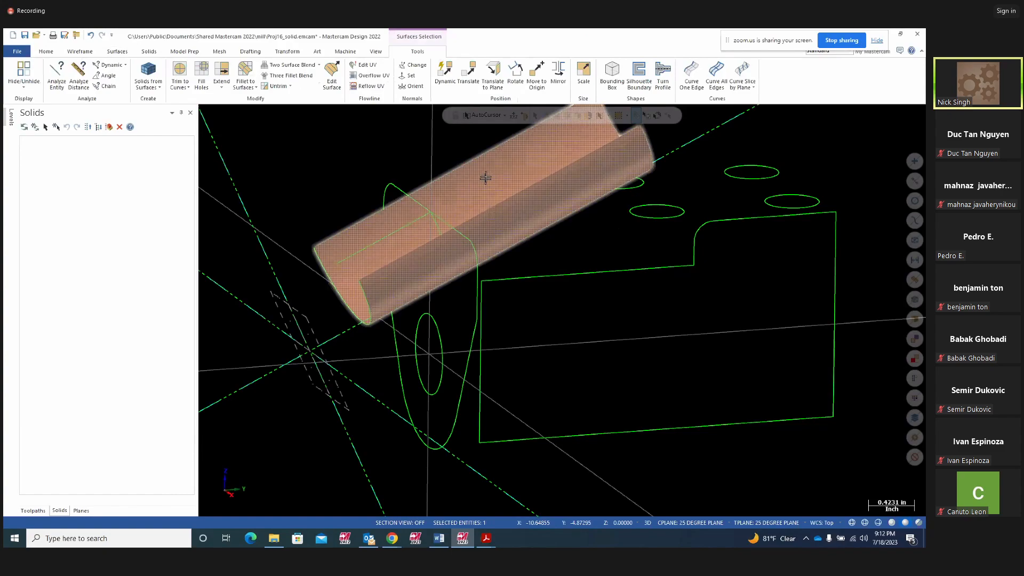
key(Delete)
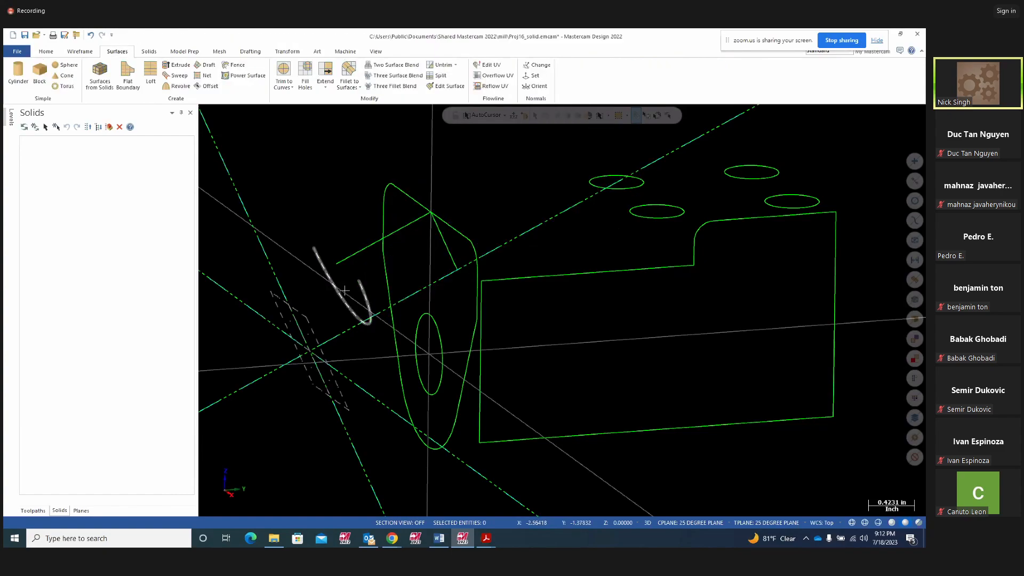
middle_drag(601, 405, 617, 403)
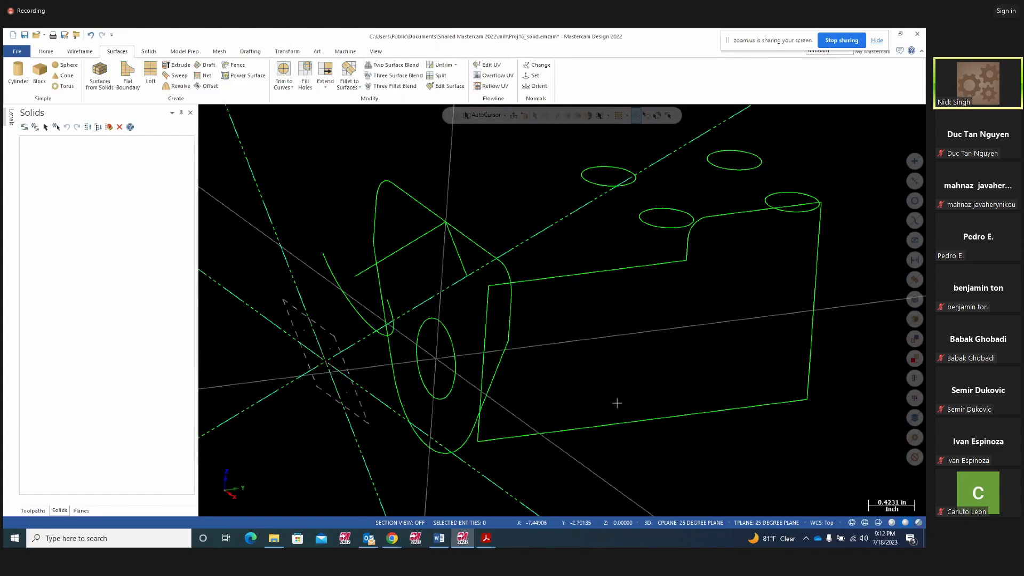
mouse_move(540, 399)
middle_down()
mouse_move(560, 374)
mouse_move(578, 392)
middle_up()
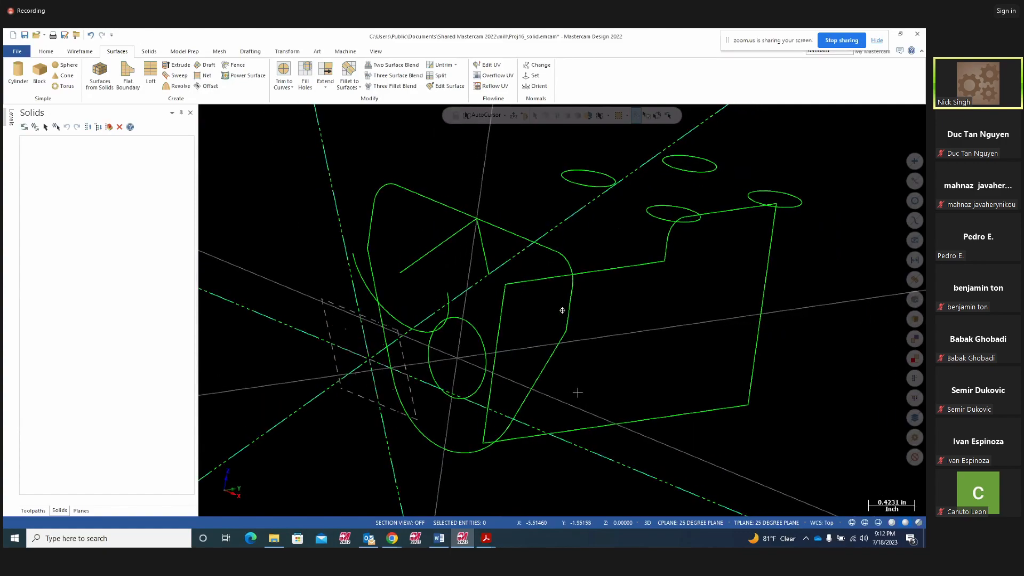
Set the construction plane to Top and display the wireframe in the front view.
click(696, 524)
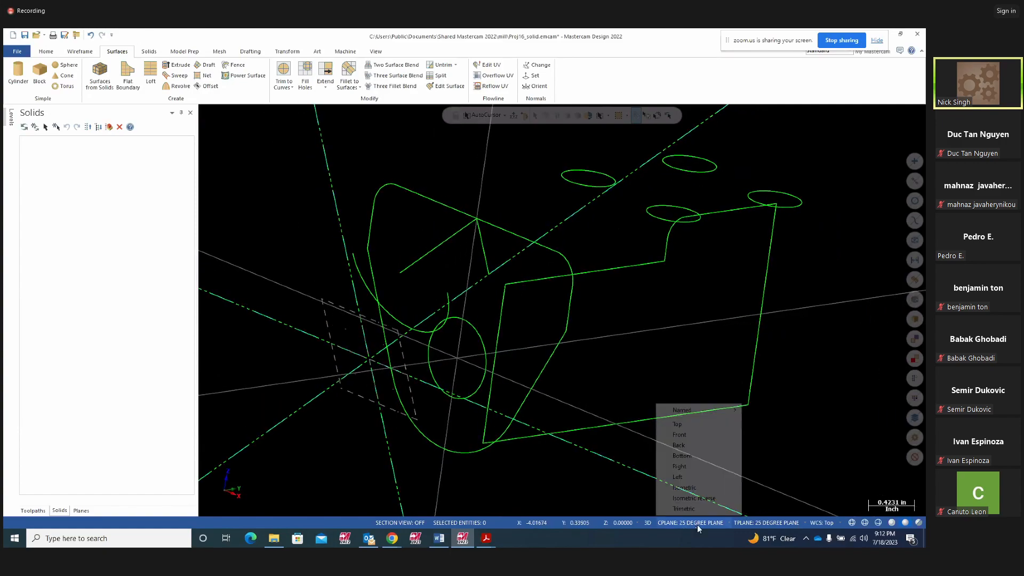
click(680, 424)
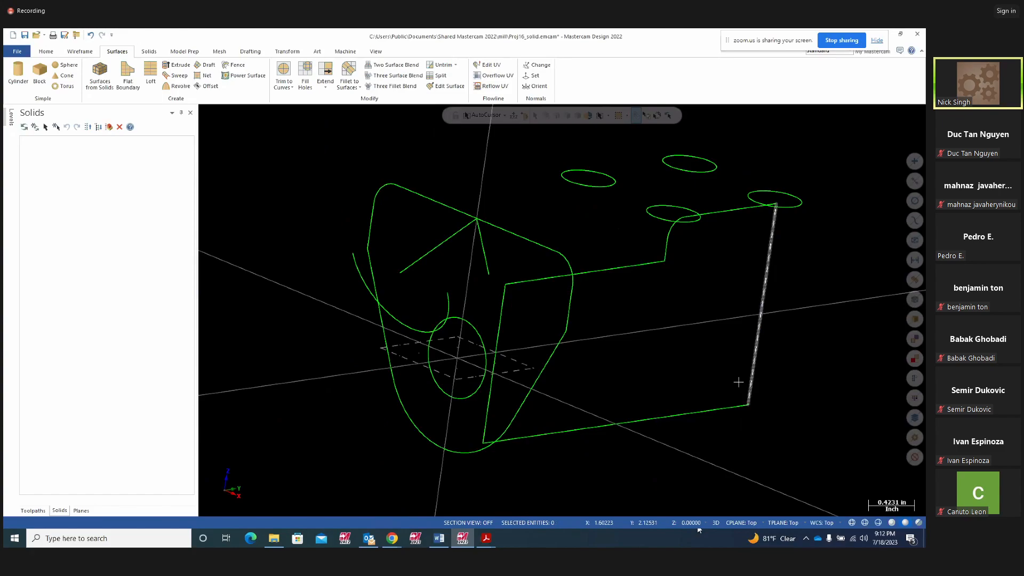
right_click(740, 317)
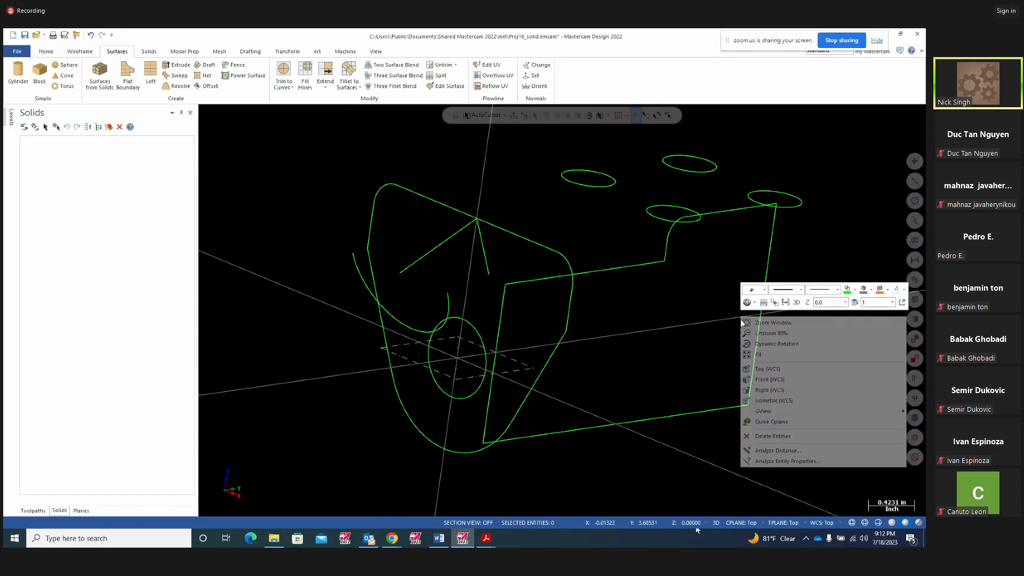
click(763, 379)
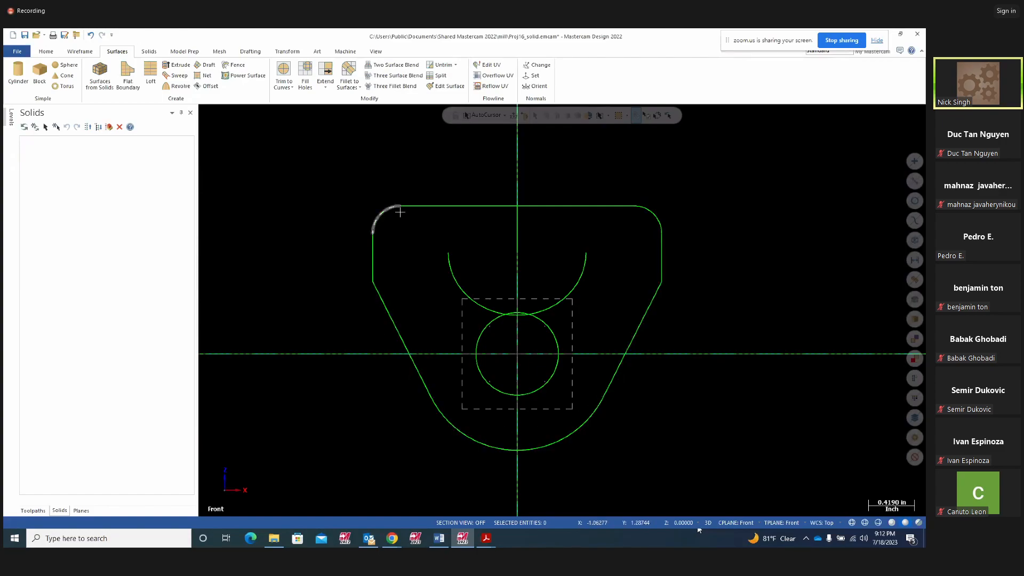
Set up a solid extrusion of the closed tapered front profile as a new body, stretching it past the four holes to about 3.78 in.
middle_drag(679, 240, 666, 277)
click(151, 54)
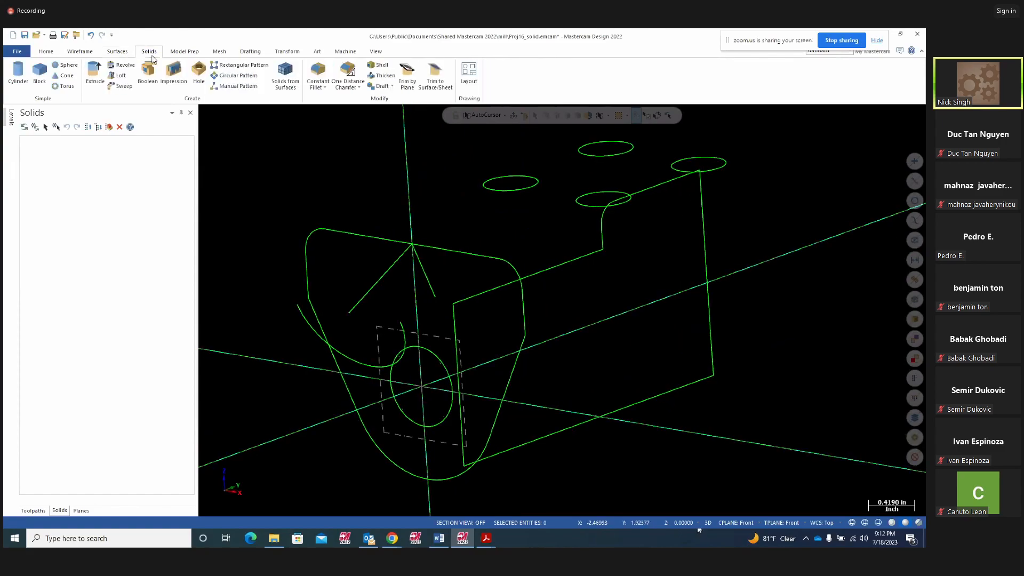
click(95, 74)
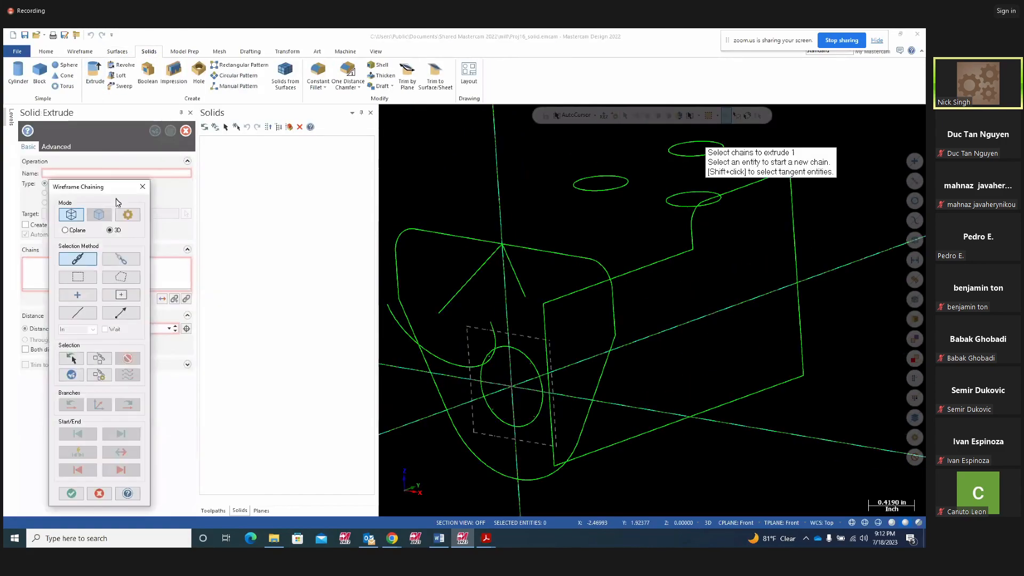
click(439, 231)
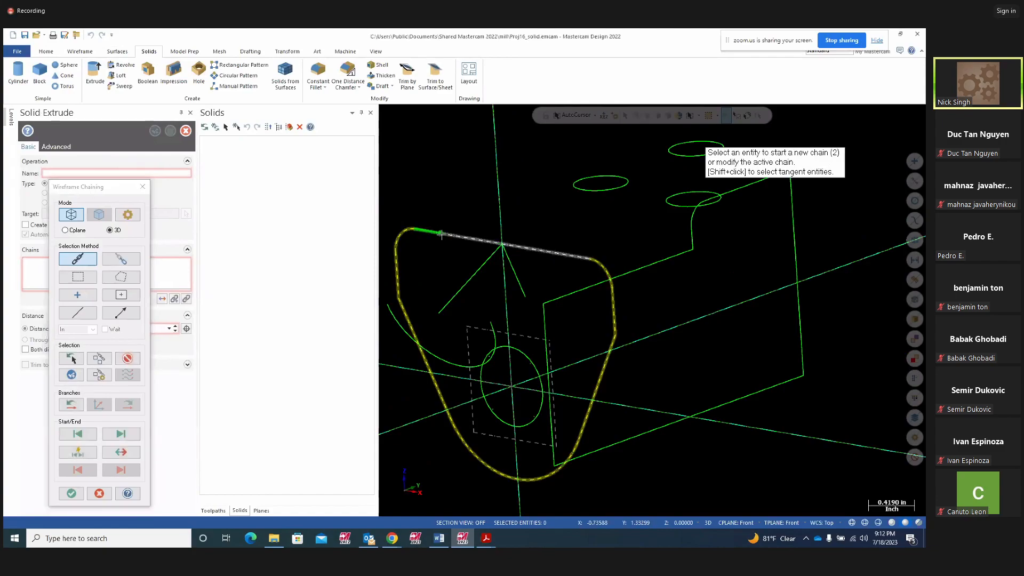
scroll(780, 474, down, 1)
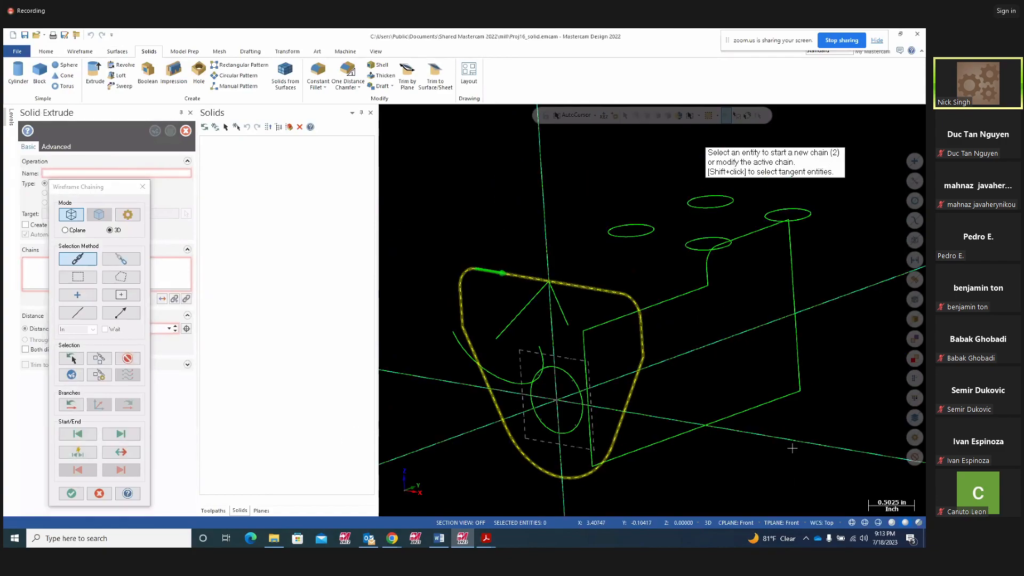
click(75, 378)
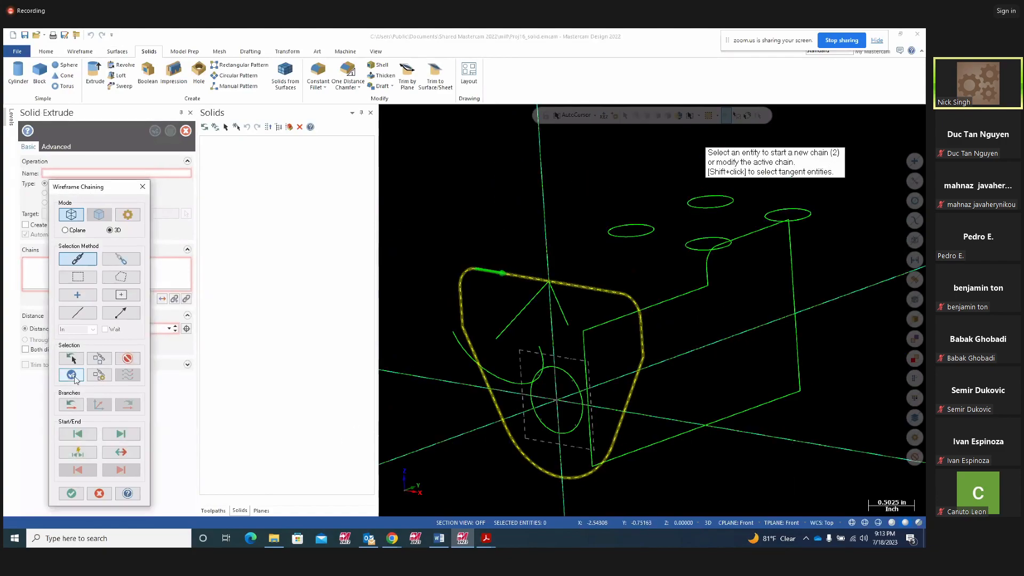
click(71, 493)
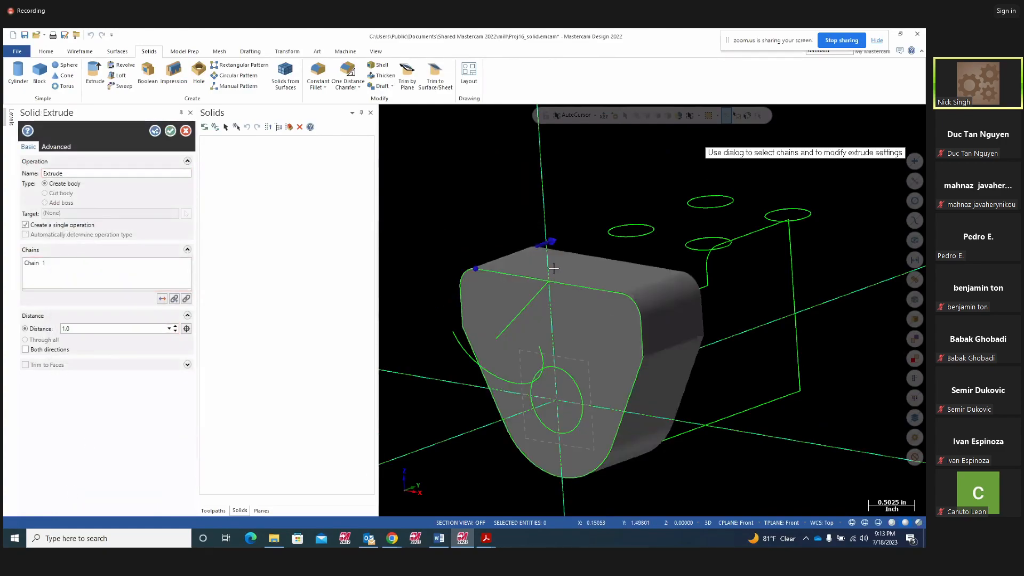
click(550, 241)
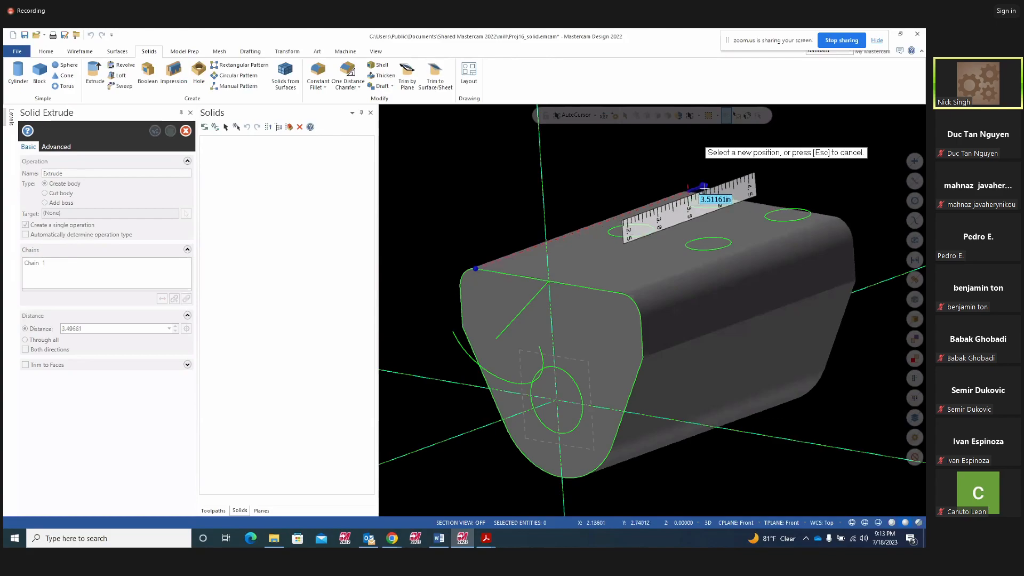
click(702, 187)
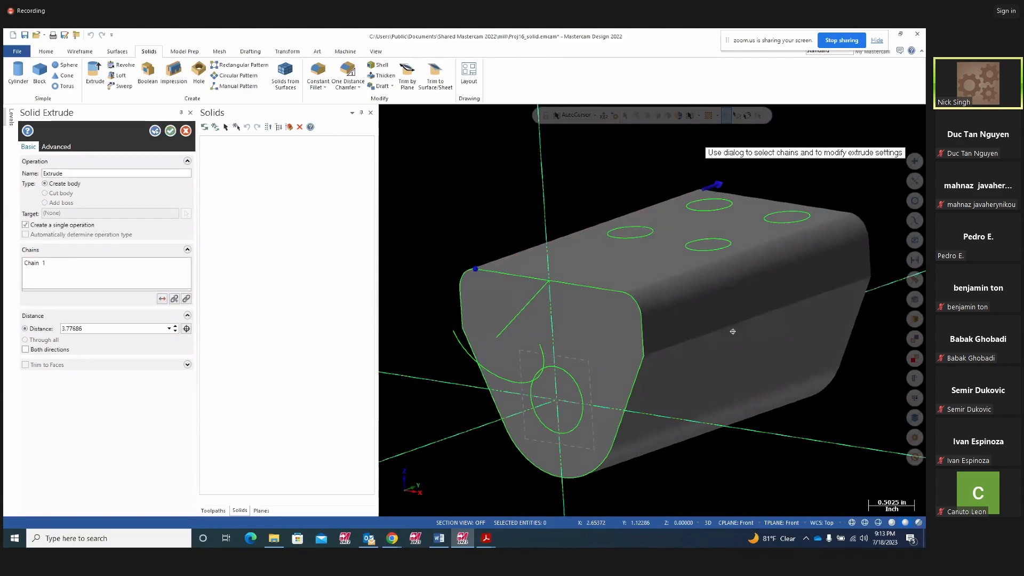
Circle the 3 15/16 overall length dimension with the highlighter in Project16.pdf in Adobe Acrobat.
mouse_move(486, 538)
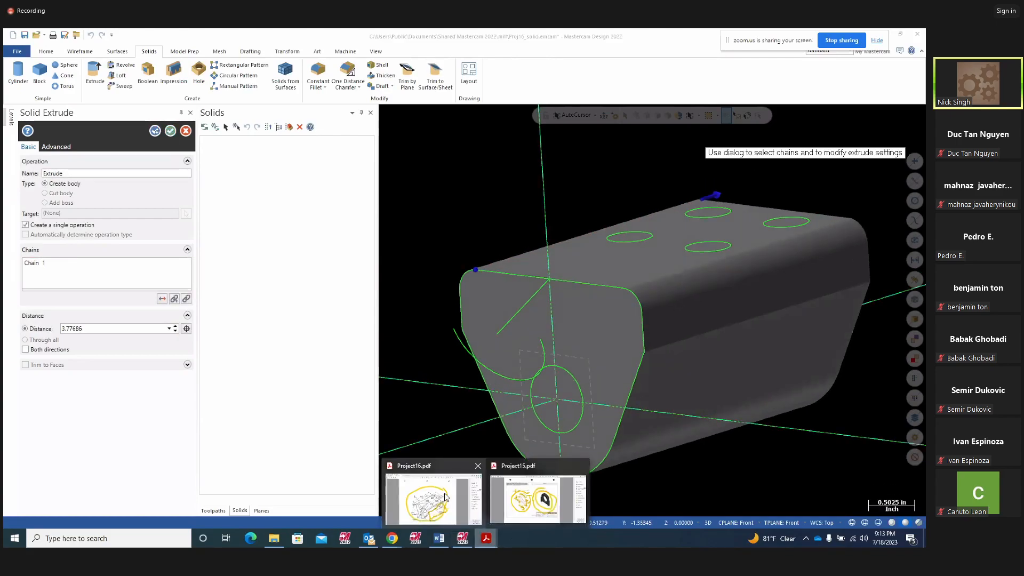
click(446, 499)
mouse_move(353, 239)
mouse_down()
mouse_move(344, 283)
mouse_move(357, 227)
mouse_up()
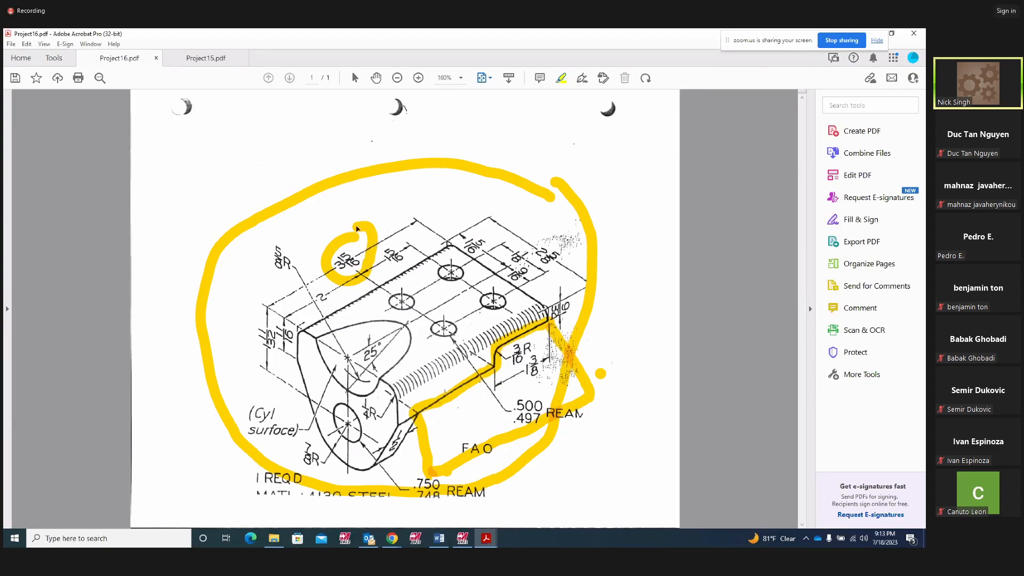
Switch to Mastercam and set the front profile's extrusion distance to 3.9375.
click(462, 540)
click(86, 329)
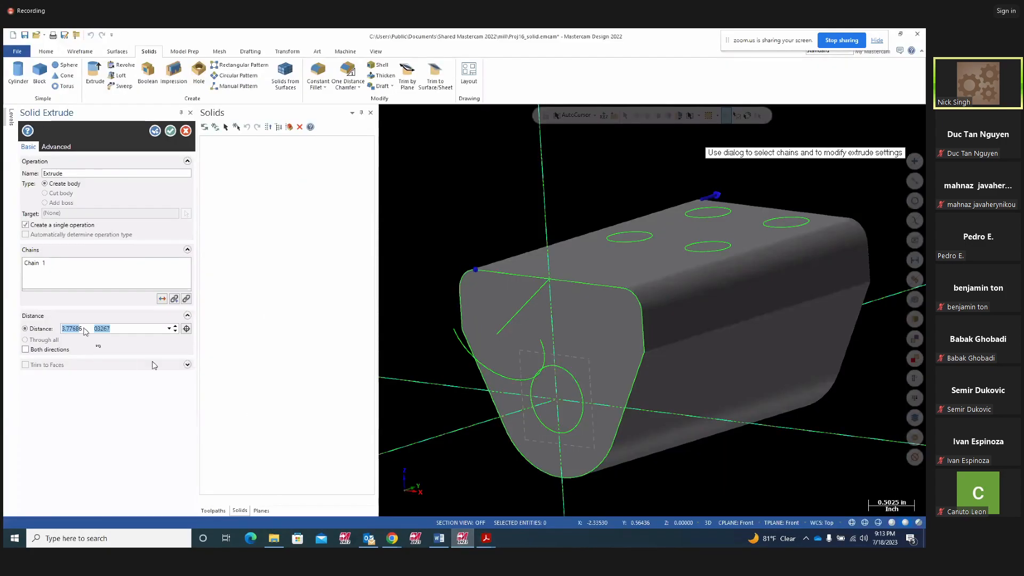
text(3.9375)
key(Return)
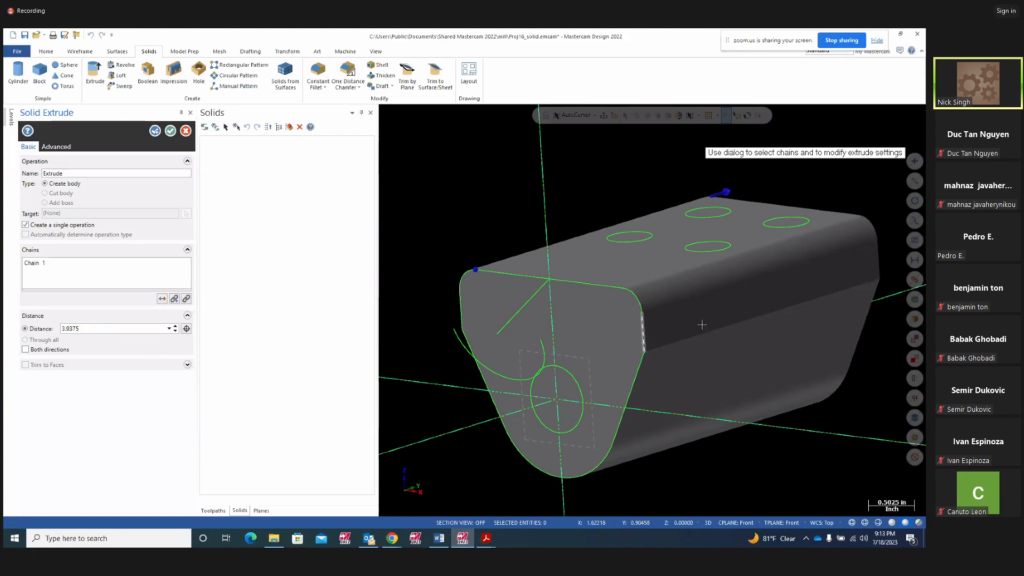
mouse_move(703, 325)
middle_down()
mouse_move(706, 396)
mouse_move(567, 344)
middle_up()
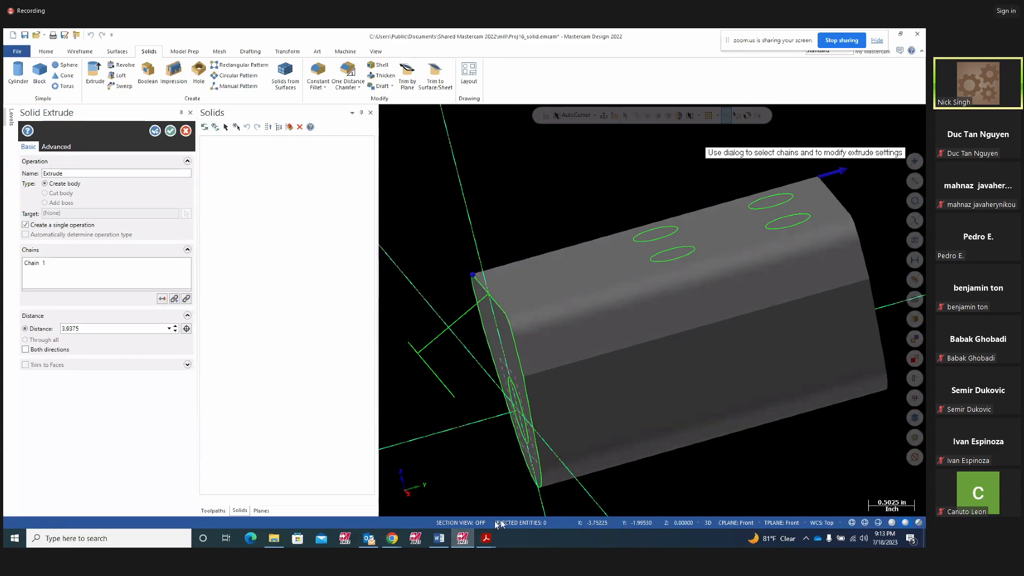
Switch to Project16.pdf in Adobe Acrobat and remove the highlighter circle around the 3 15/16 overall length dimension.
mouse_move(486, 543)
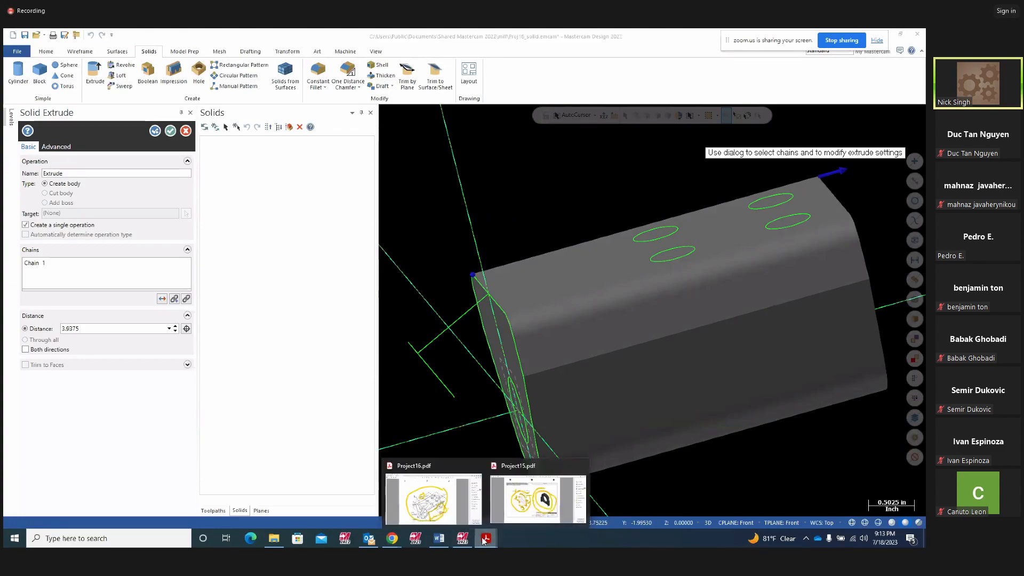
click(441, 504)
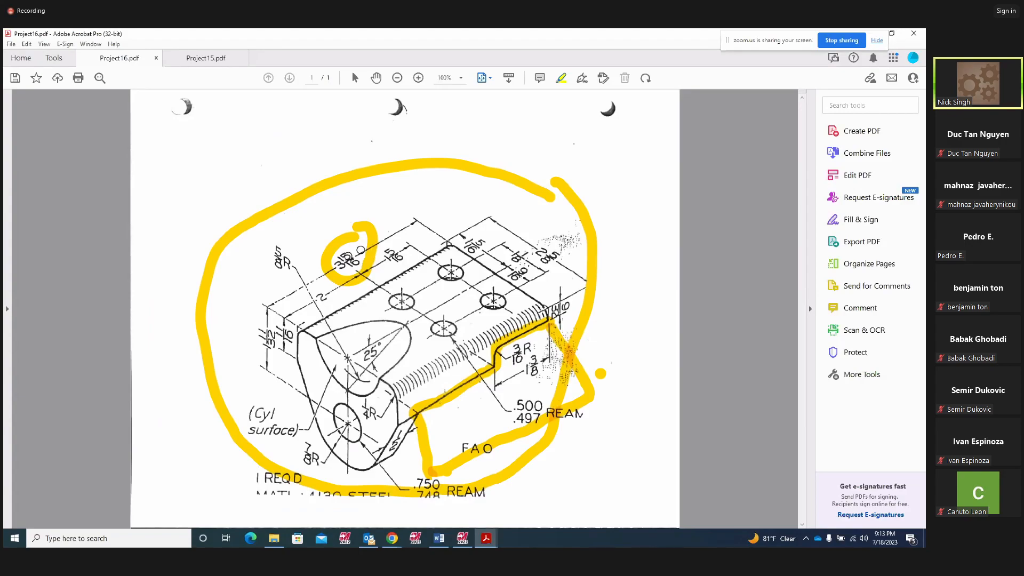
click(348, 242)
click(378, 202)
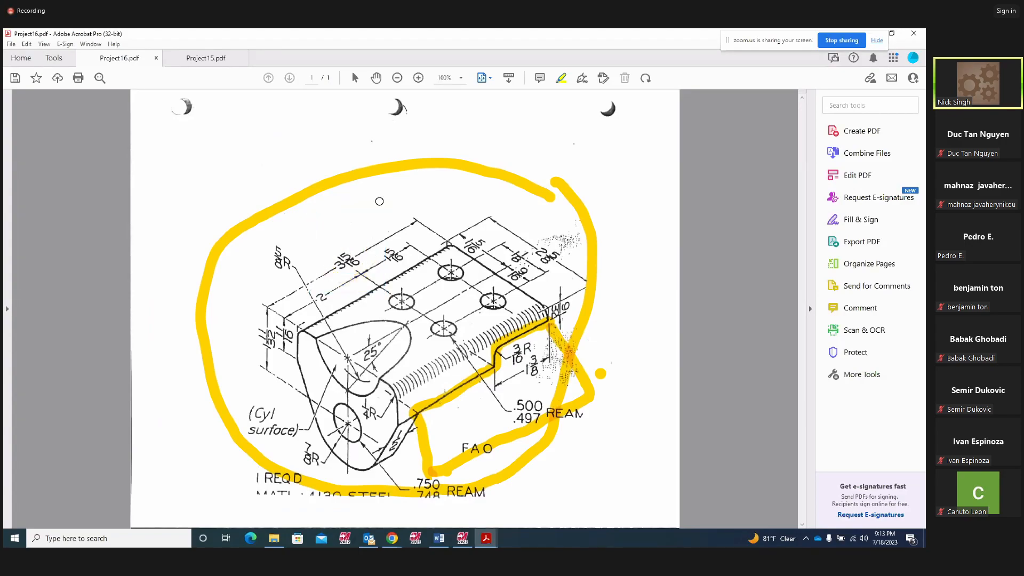
drag(362, 242, 342, 268)
Switch to Mastercam, create the extruded body and start another solid extrusion.
click(463, 538)
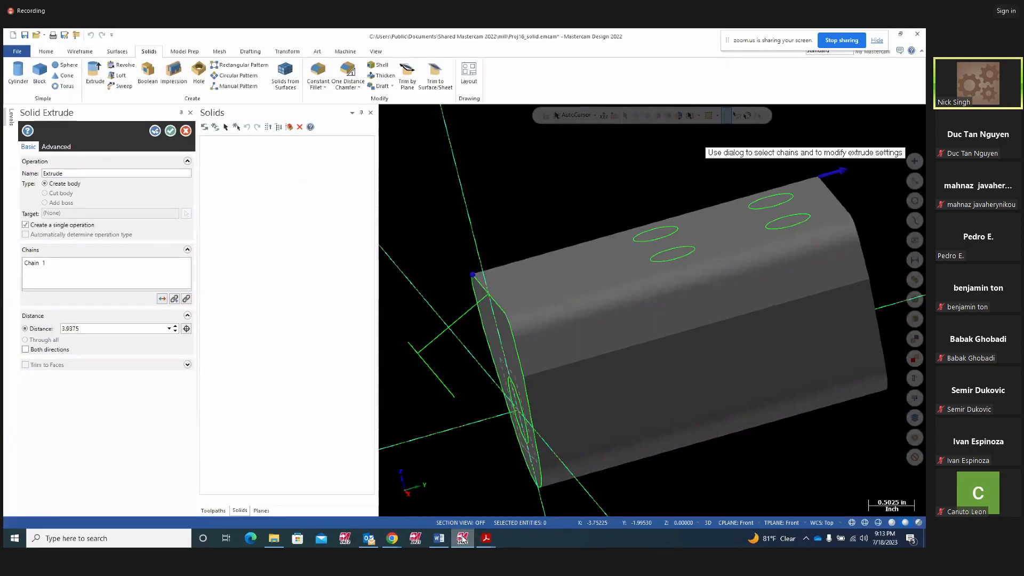
click(154, 131)
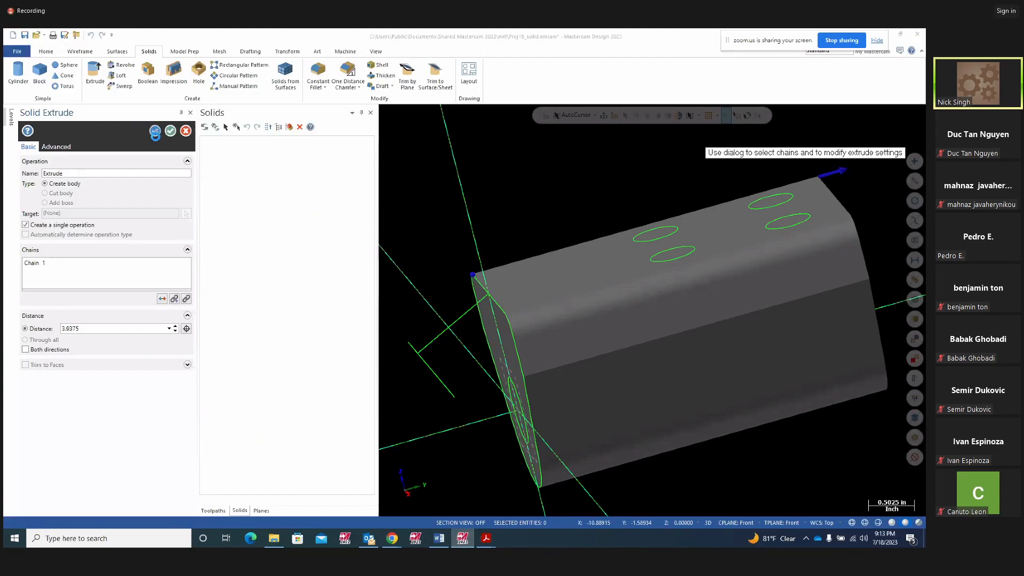
middle_drag(464, 410, 473, 406)
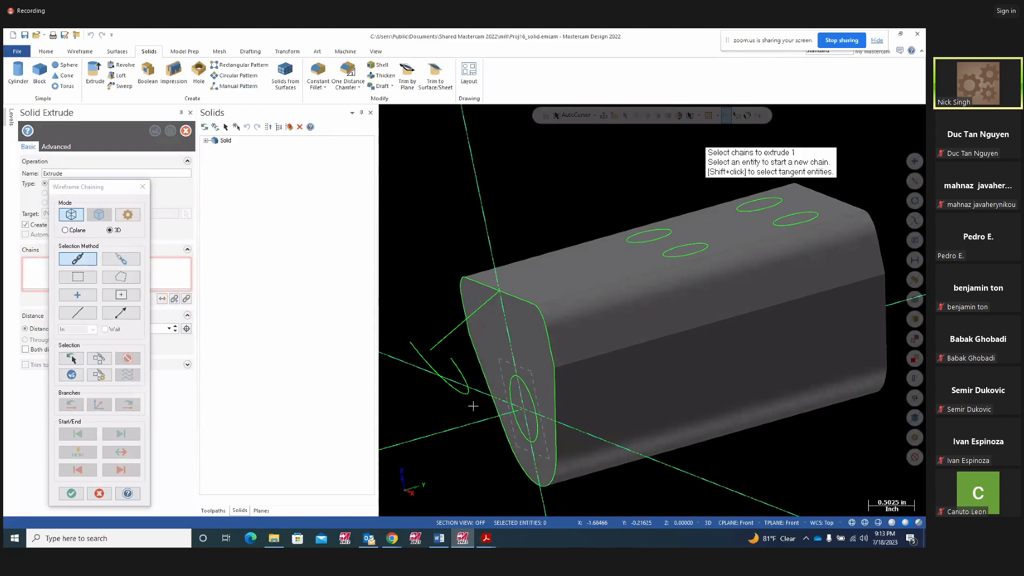
Demonstrate the wireframe and outline shaded displays of the body, returning to plain shading.
key(alt+s)
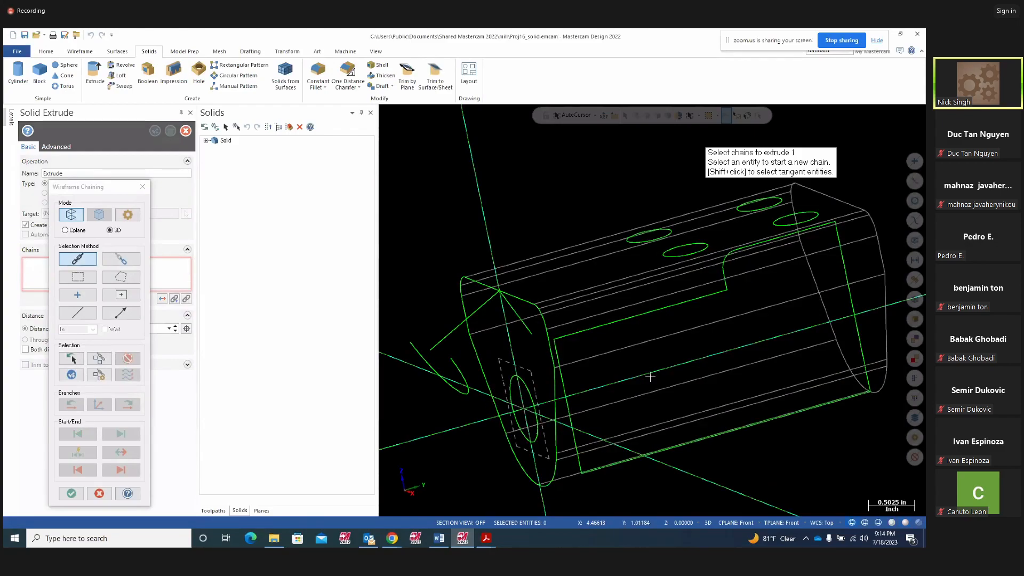
key(alt+s)
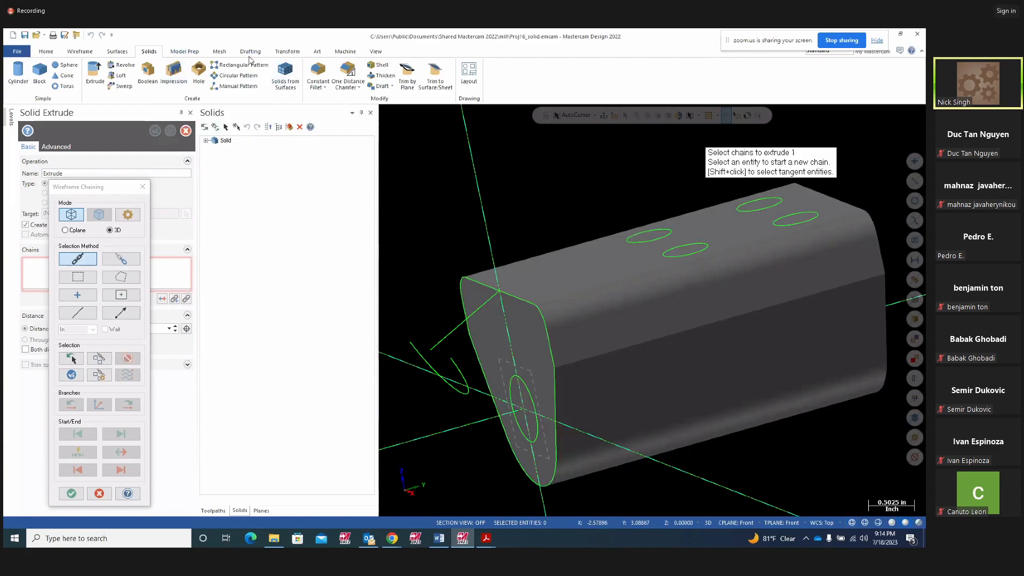
click(380, 52)
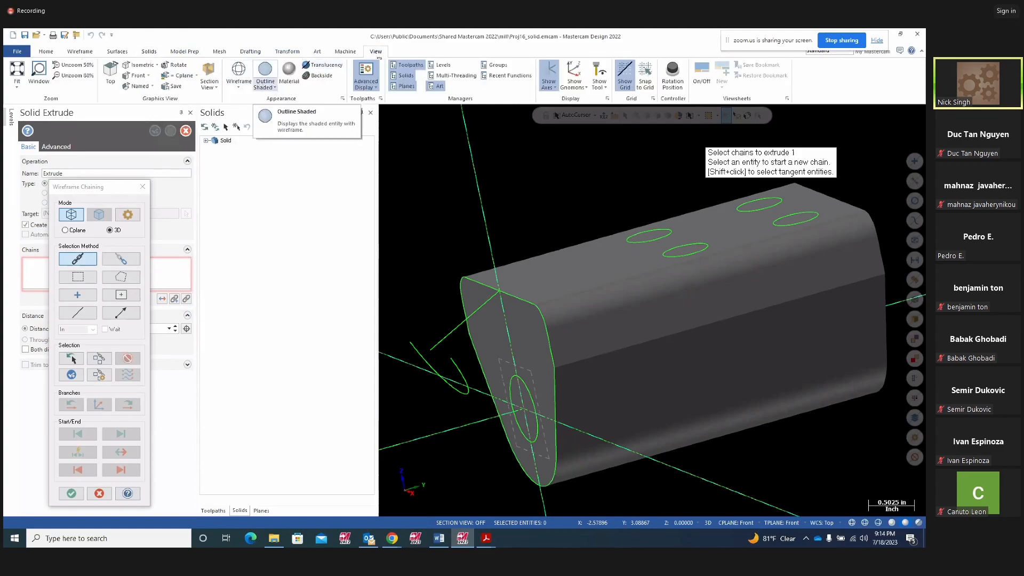
click(275, 88)
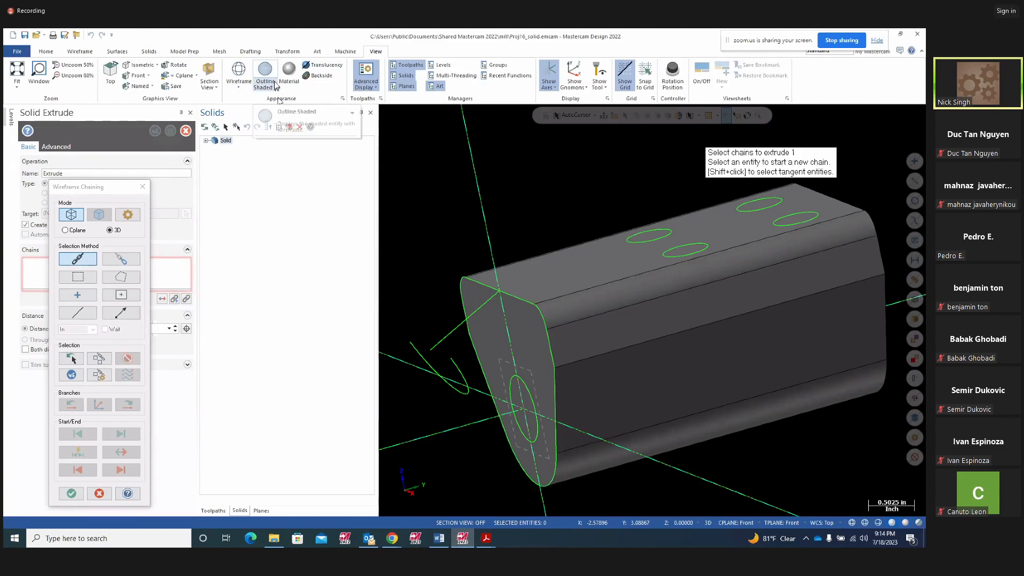
click(276, 88)
click(278, 109)
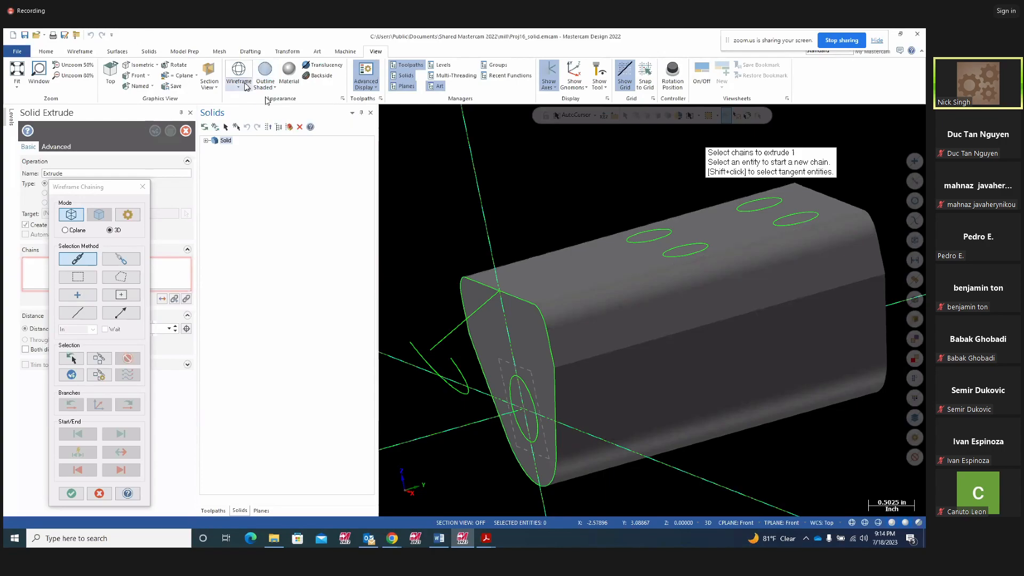
Switch the body's display repeatedly between wireframe and plain shading to demonstrate both modes.
click(238, 87)
click(249, 99)
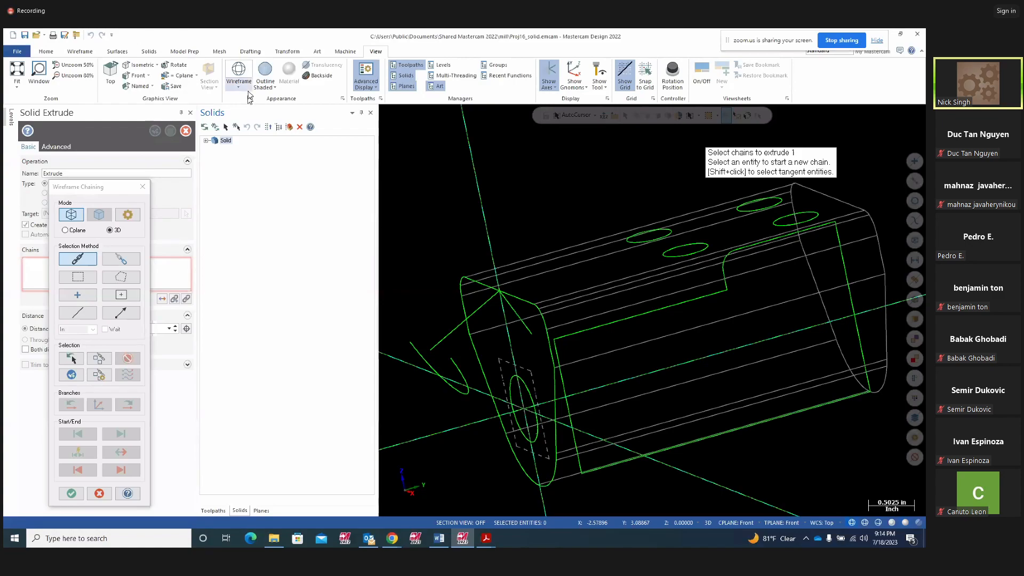
key(alt+s)
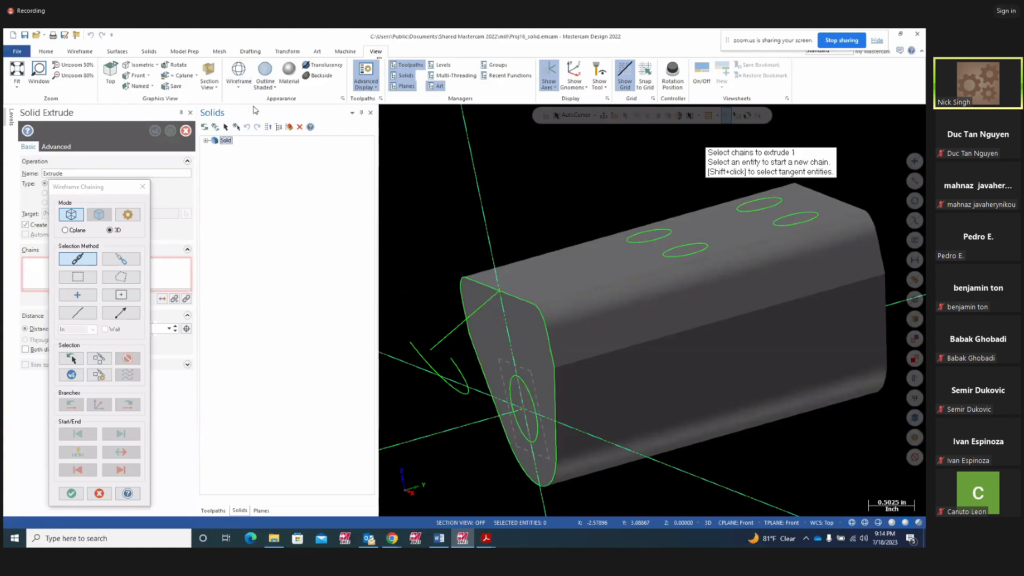
click(239, 87)
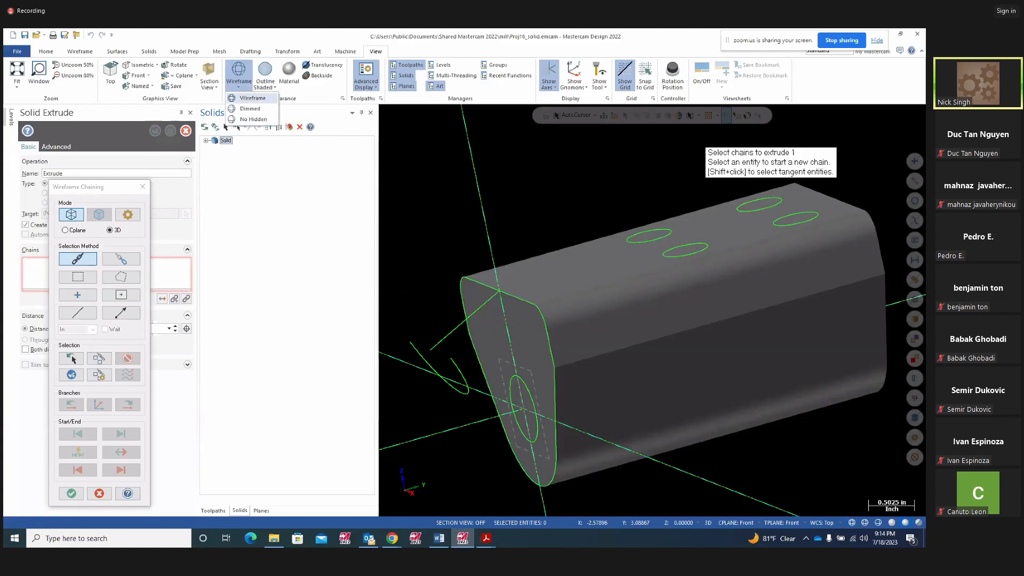
click(245, 98)
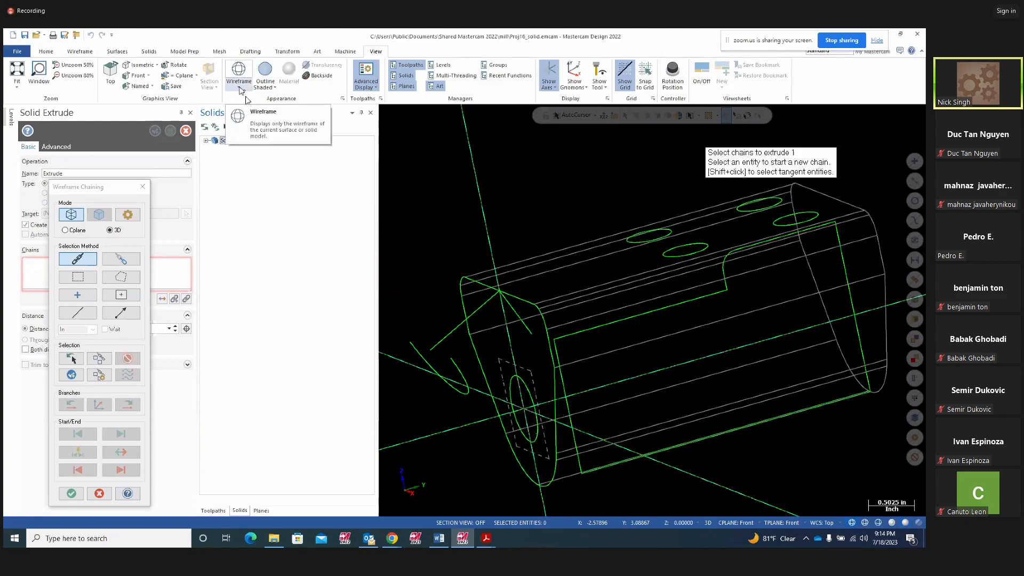
click(239, 87)
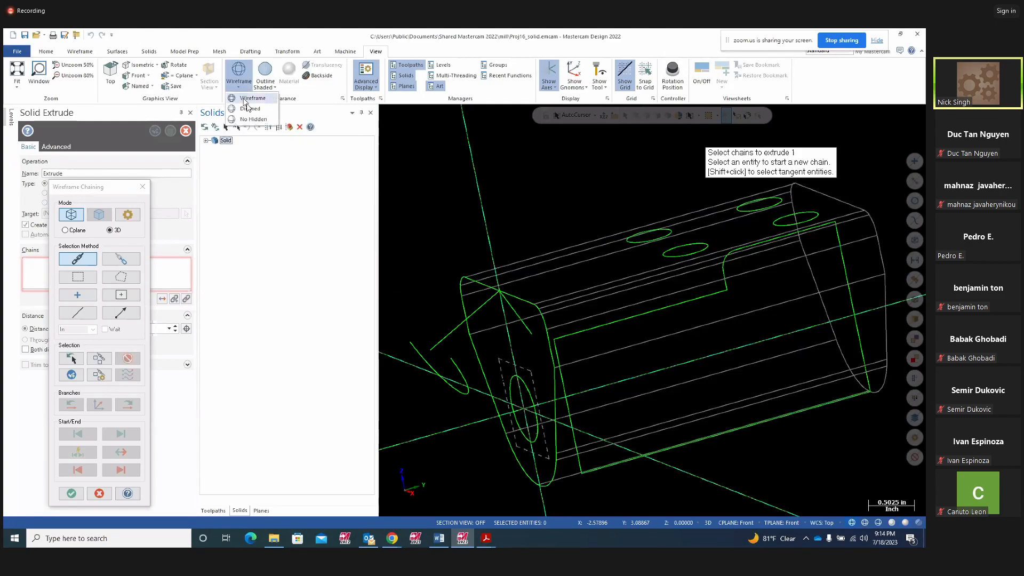
click(269, 86)
click(275, 109)
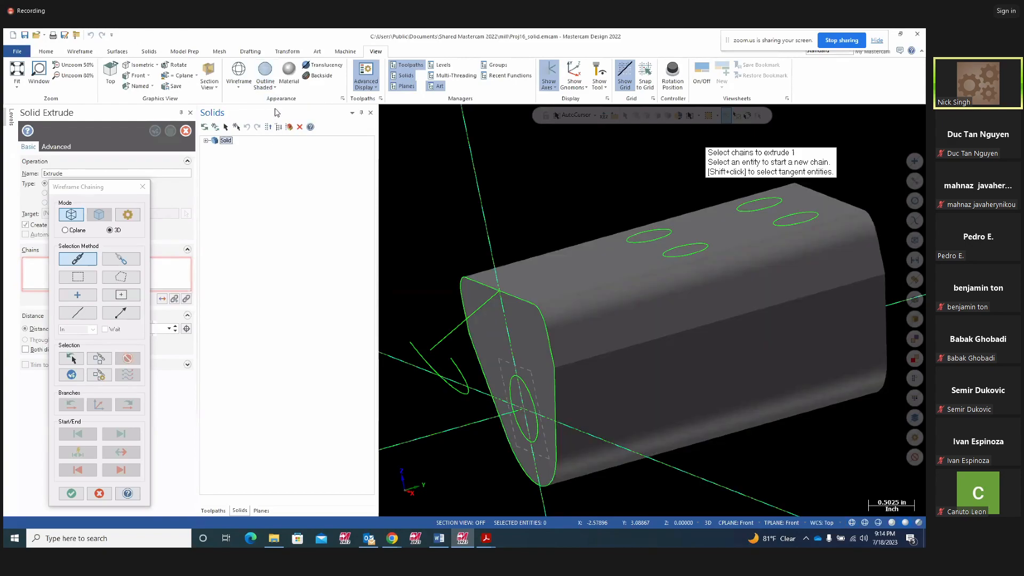
Display the model as wireframe and chain the closed stepped side profile inside the body for the extrusion.
click(239, 88)
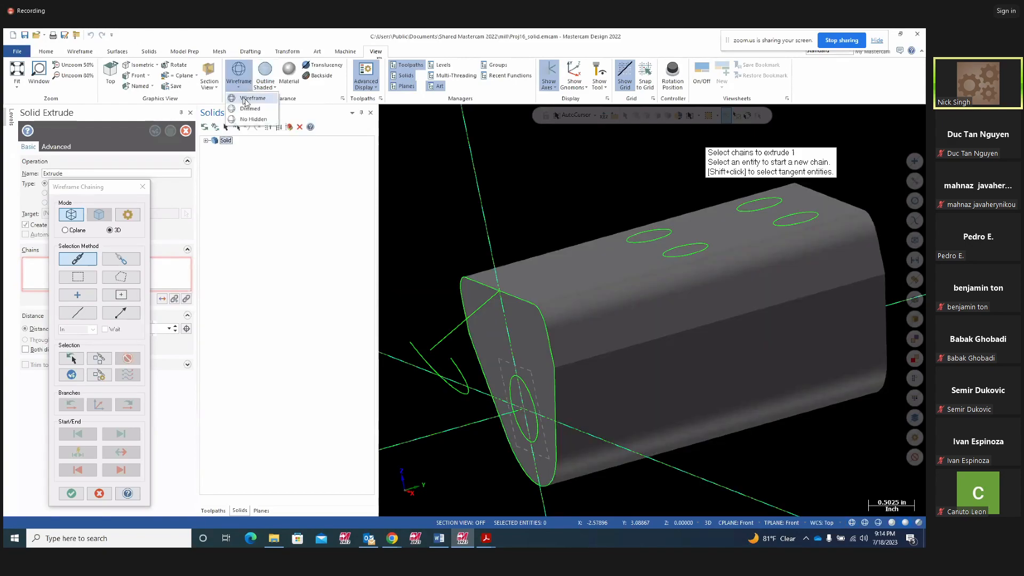
click(246, 99)
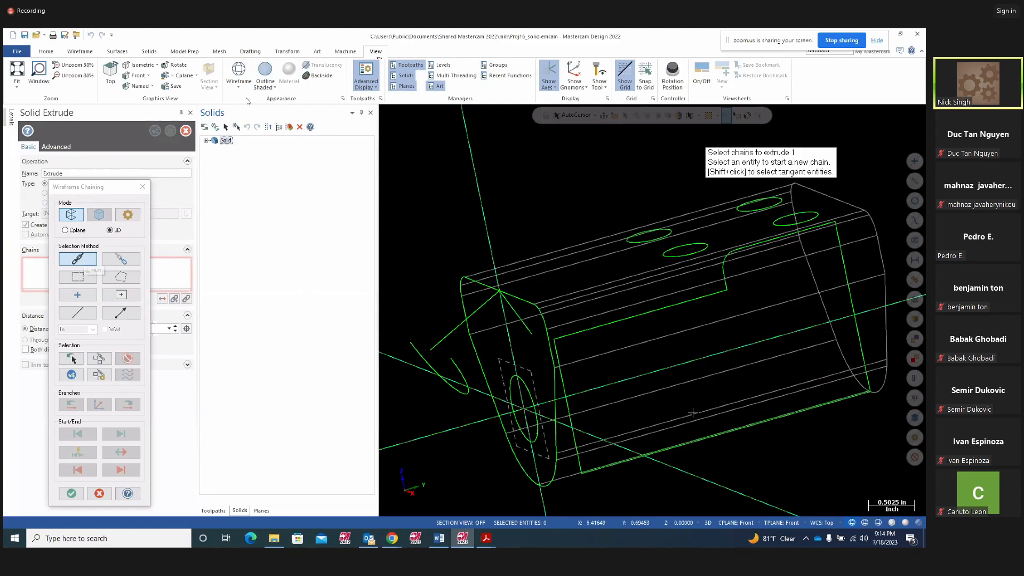
click(570, 338)
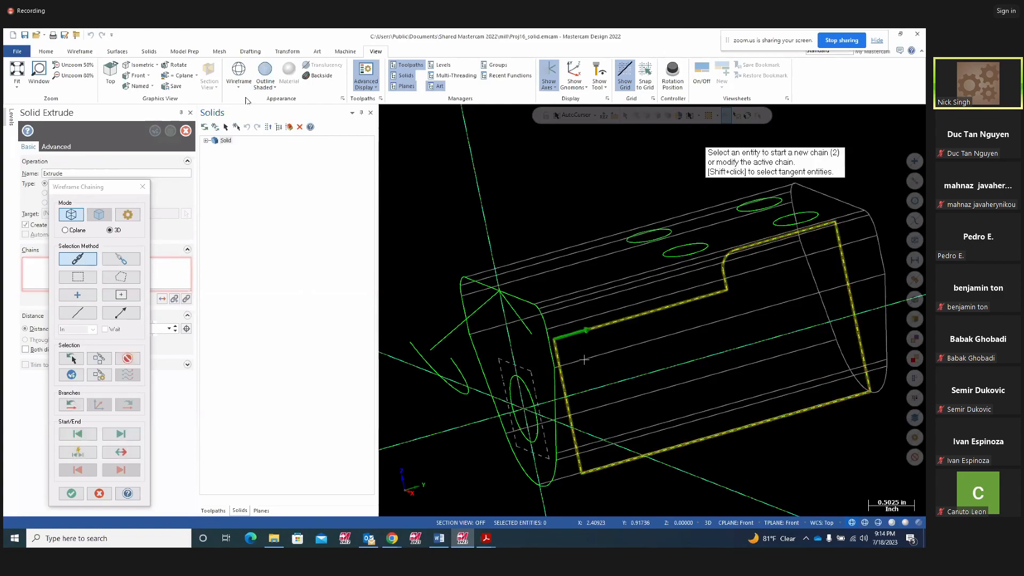
click(73, 376)
click(71, 494)
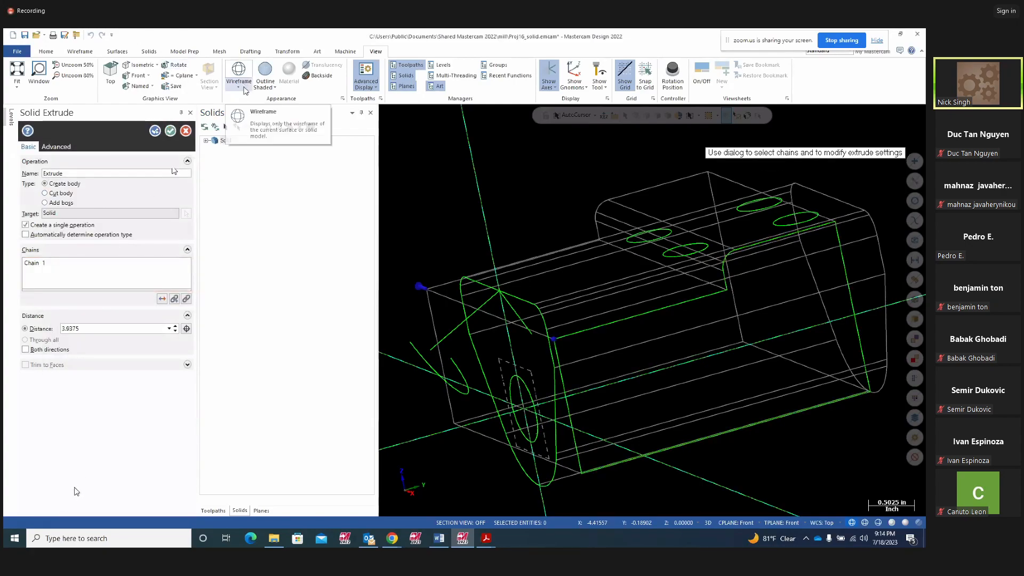
Shade the model and change the stepped profile's extrusion type to Cut body.
click(265, 75)
middle_drag(641, 363, 695, 335)
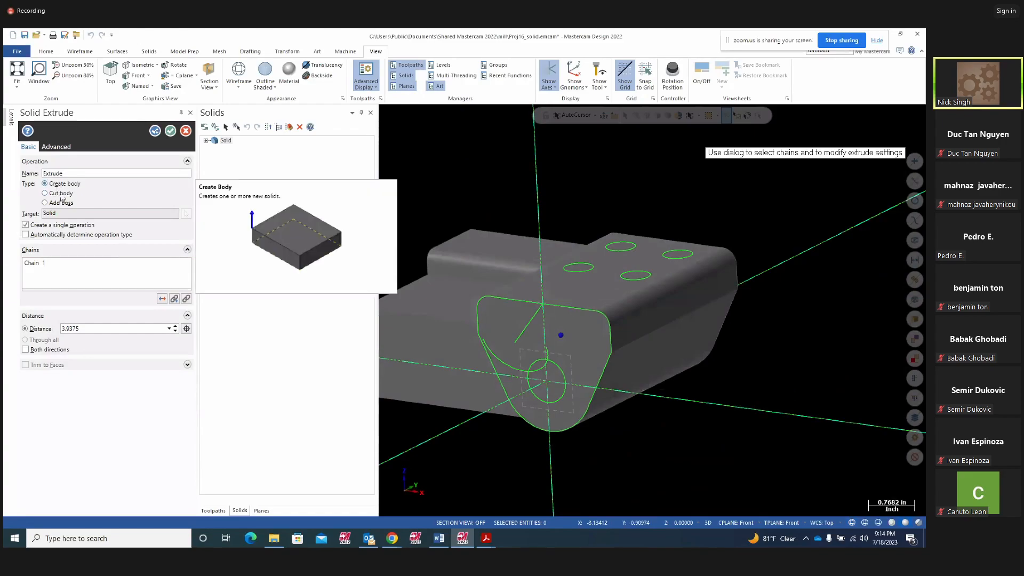
scroll(591, 339, down, 3)
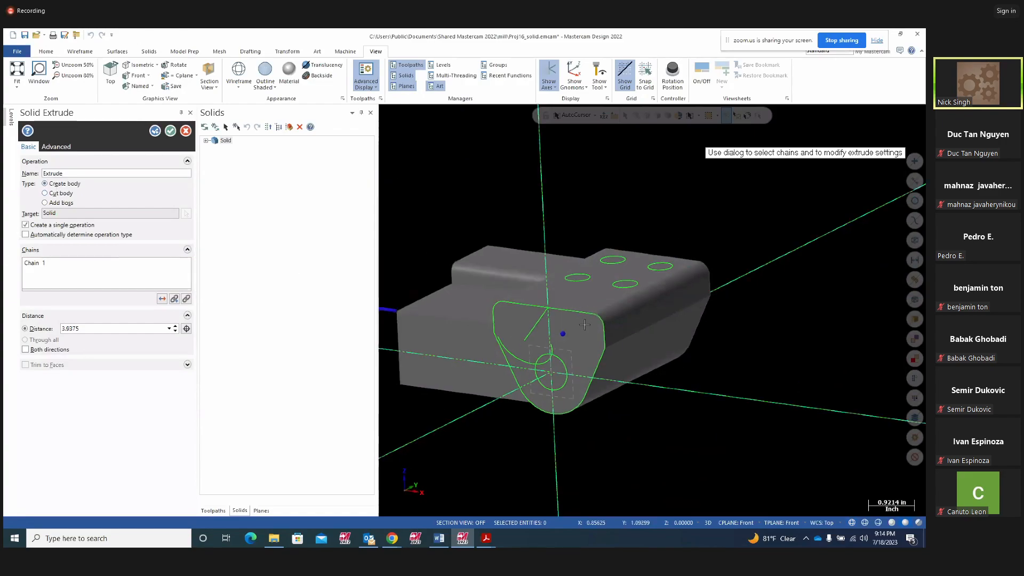
click(51, 194)
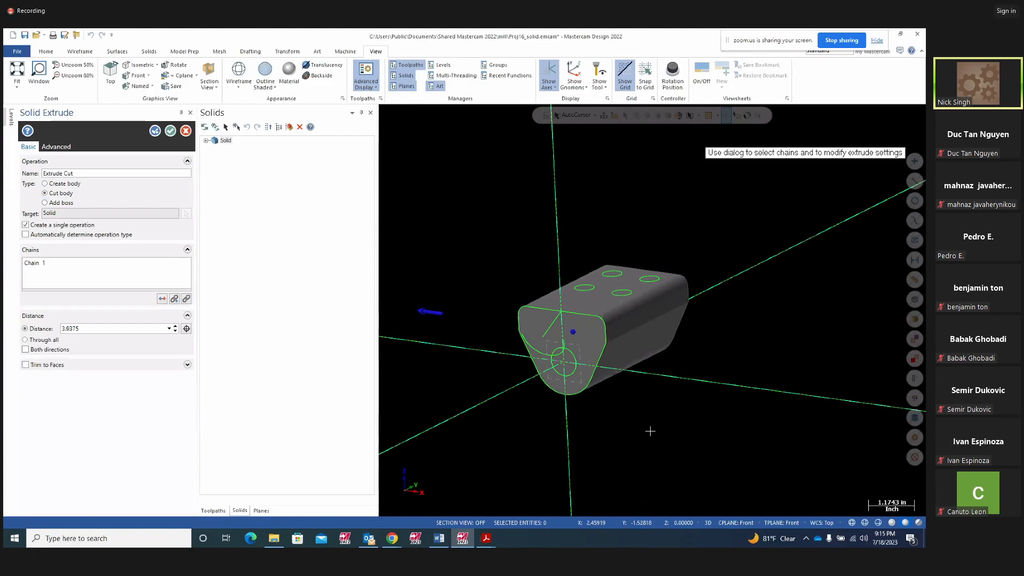
mouse_move(601, 382)
middle_down()
mouse_move(692, 373)
mouse_move(675, 399)
mouse_move(729, 409)
middle_up()
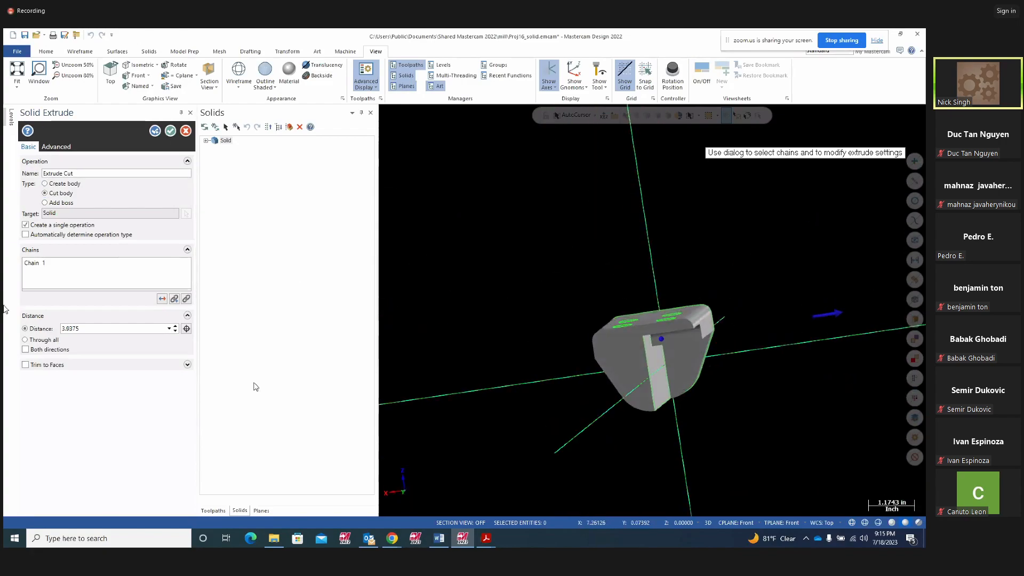
Extend the stepped profile's cut in both directions, apply it and expand the solid's operation list.
click(26, 350)
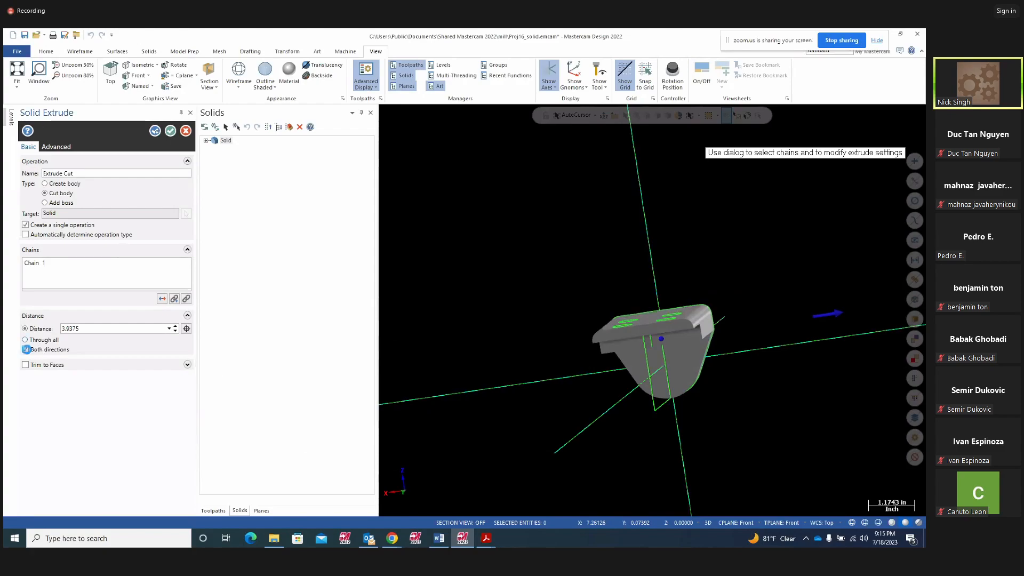
mouse_move(437, 412)
middle_down()
mouse_move(611, 361)
mouse_move(520, 376)
mouse_move(628, 398)
middle_up()
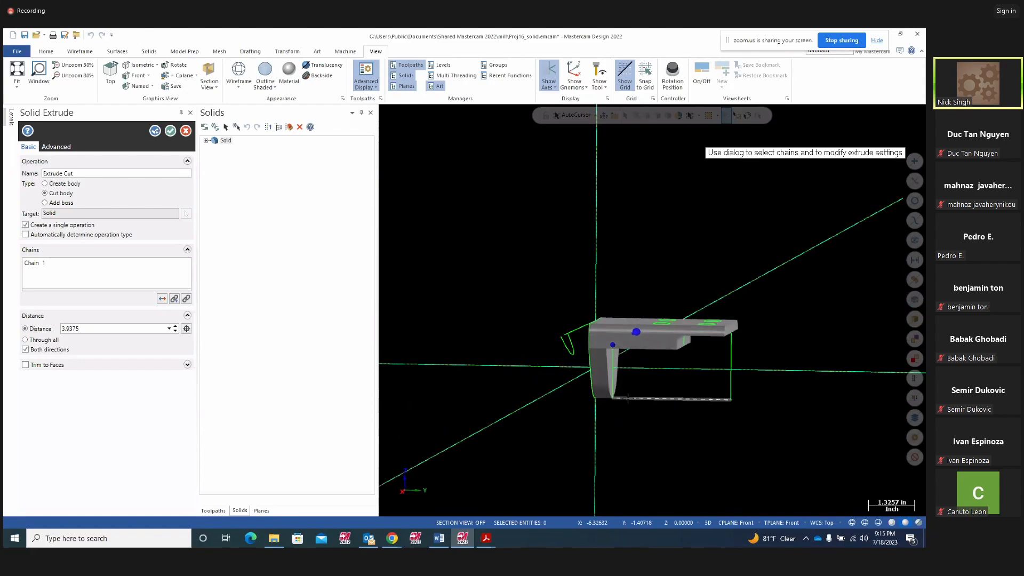
middle_drag(817, 381, 790, 352)
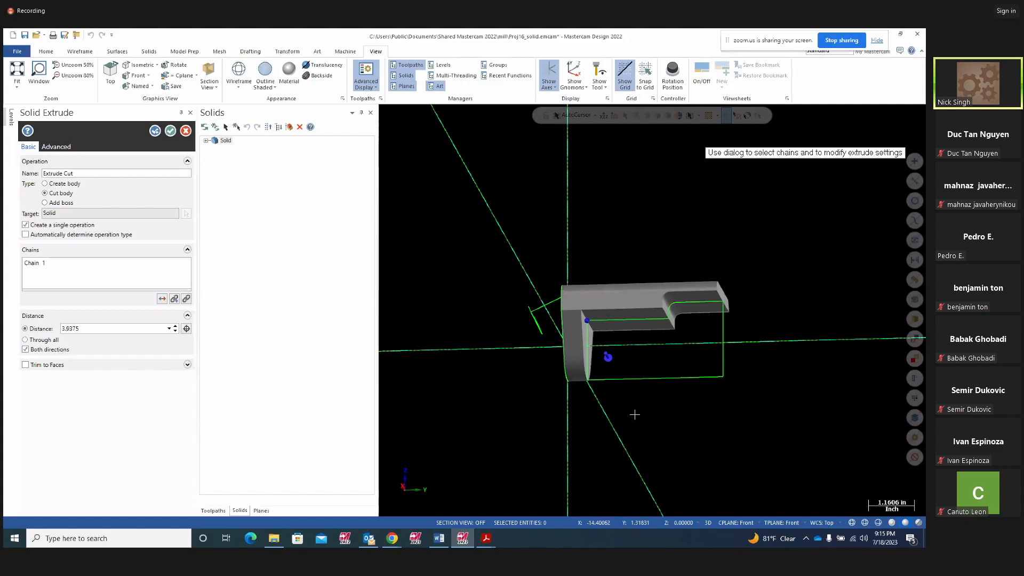
middle_drag(633, 418, 663, 430)
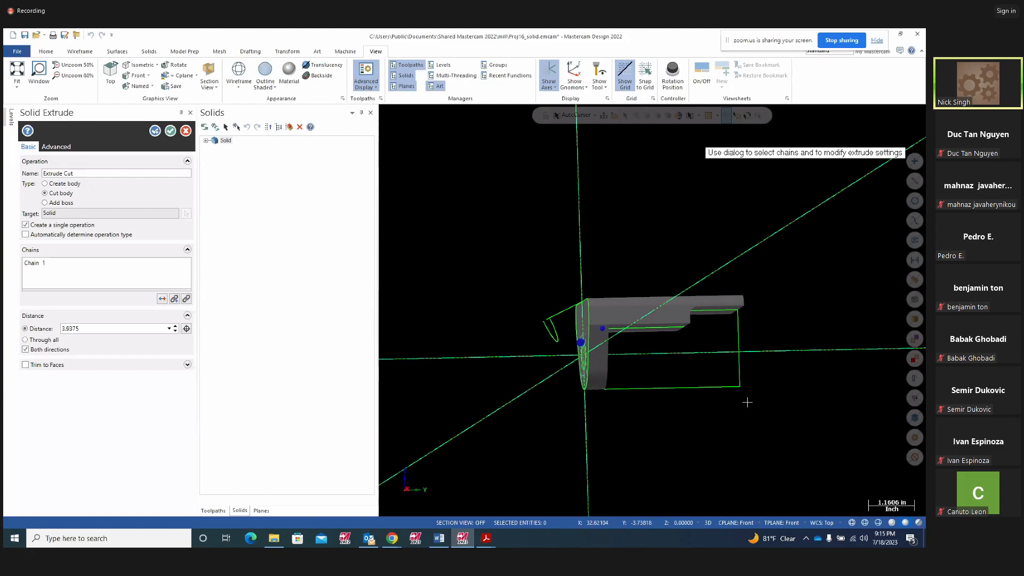
click(170, 132)
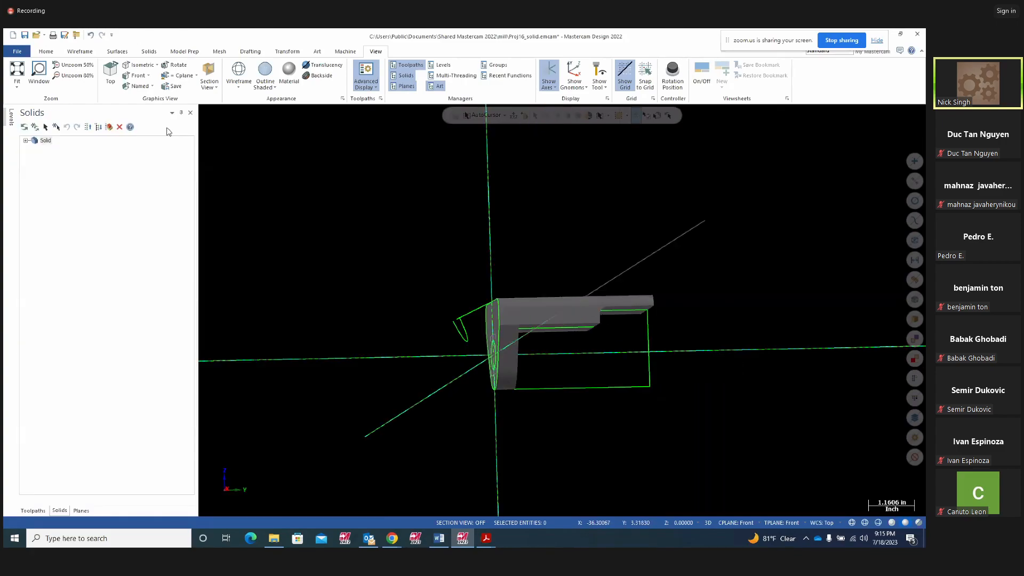
mouse_move(703, 272)
middle_down()
mouse_move(703, 290)
mouse_move(698, 275)
middle_up()
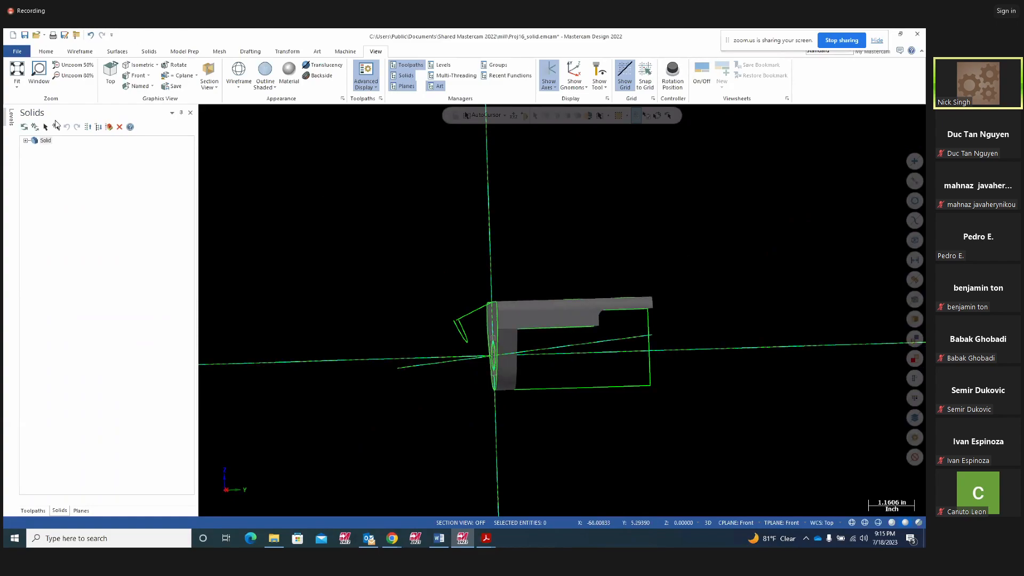
click(24, 141)
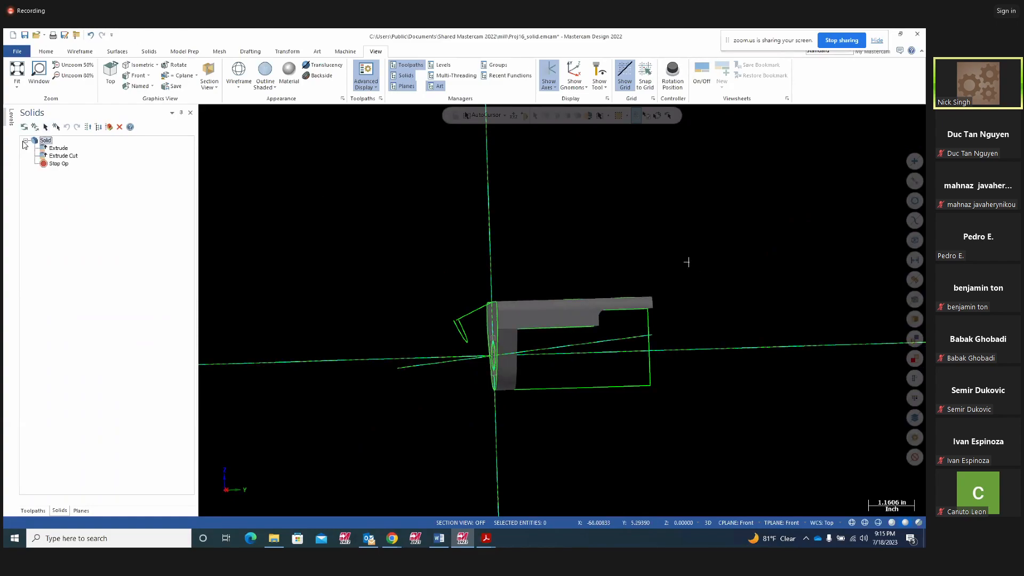
Delete the Extrude Cut operation from the body's history and regenerate the solid.
click(59, 155)
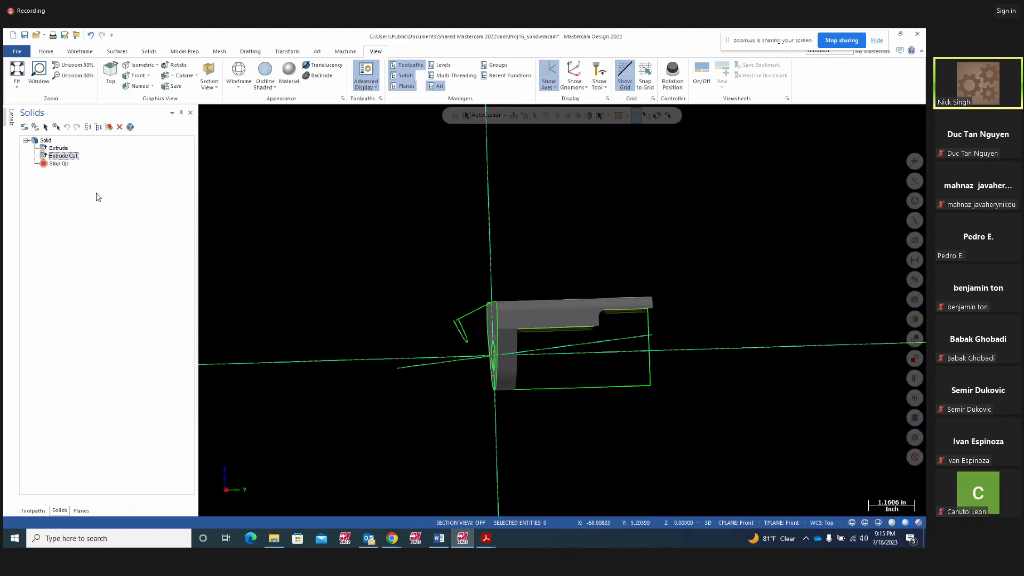
key(Delete)
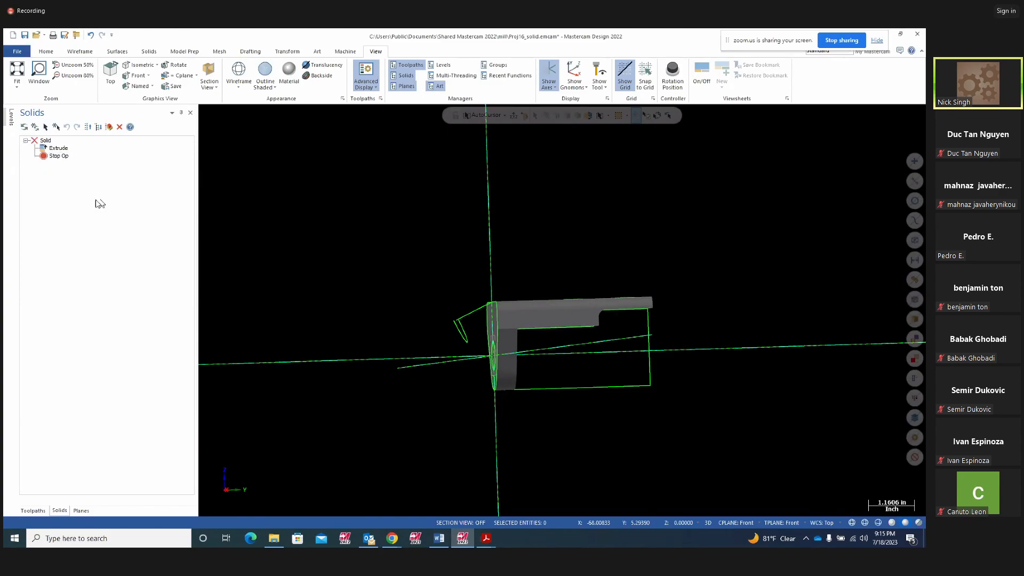
click(35, 127)
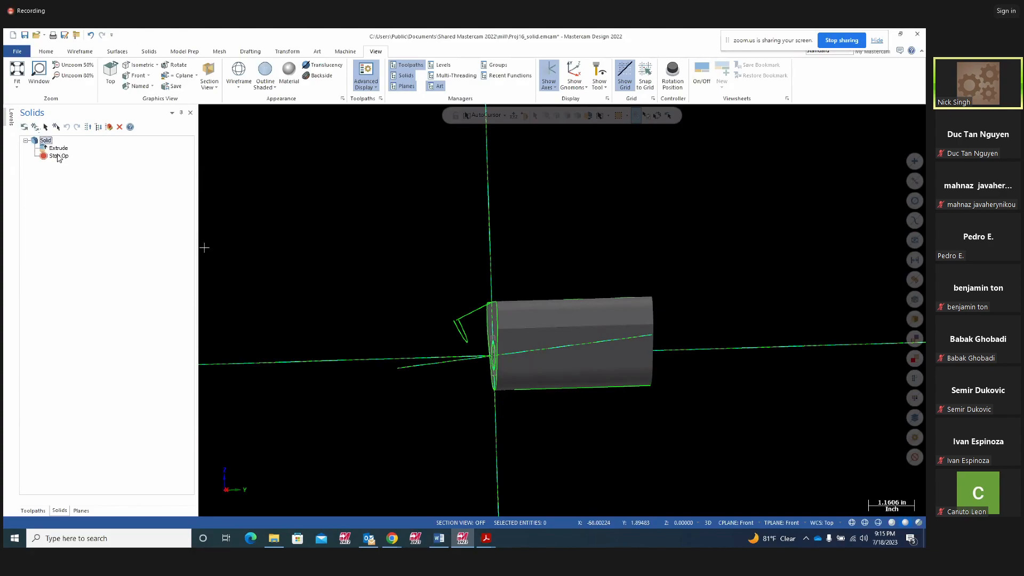
Delete the remaining solid body and clear the selection of the stepped side profile's bottom line.
middle_drag(295, 277, 558, 400)
click(557, 376)
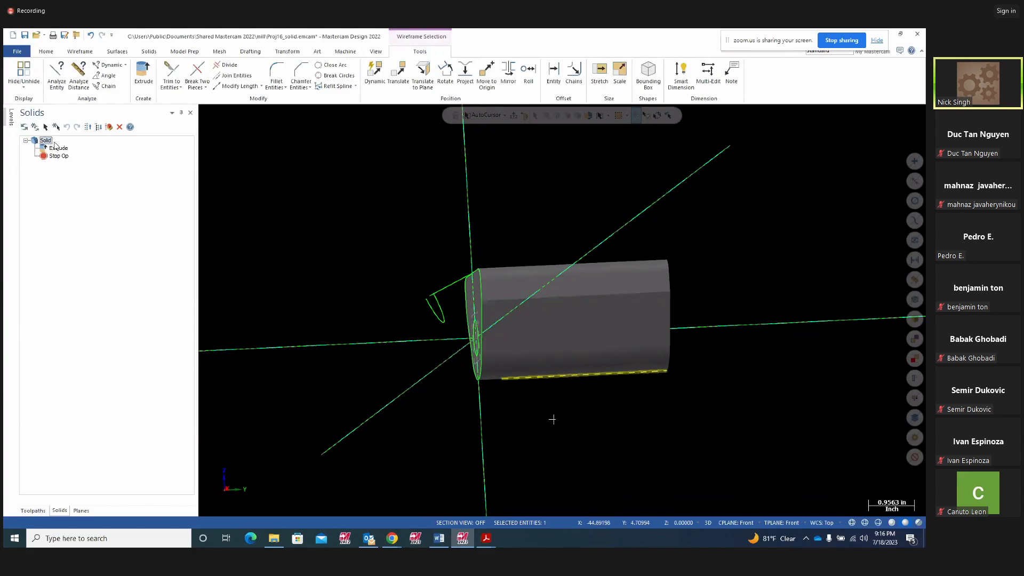
key(Delete)
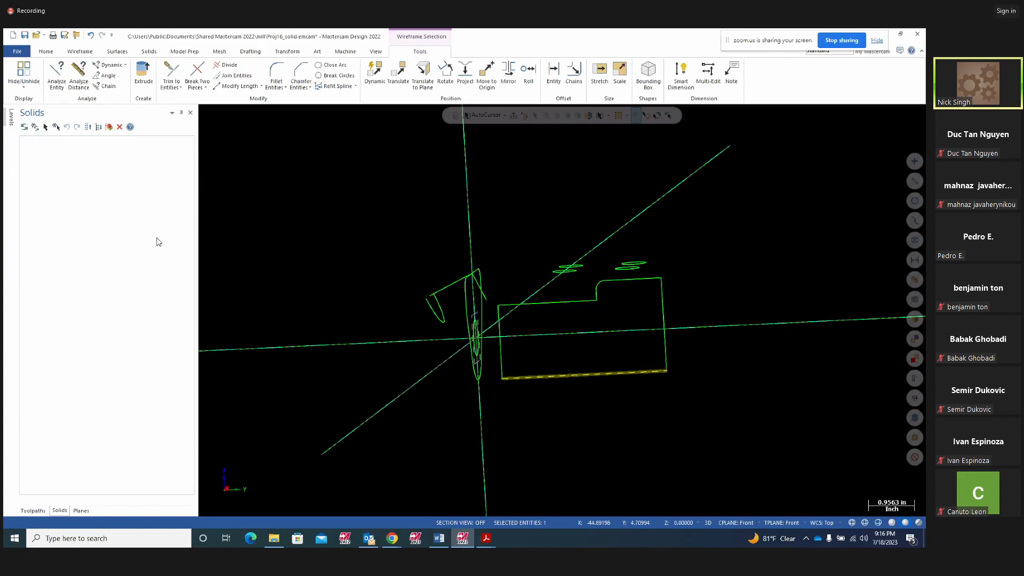
key(Escape)
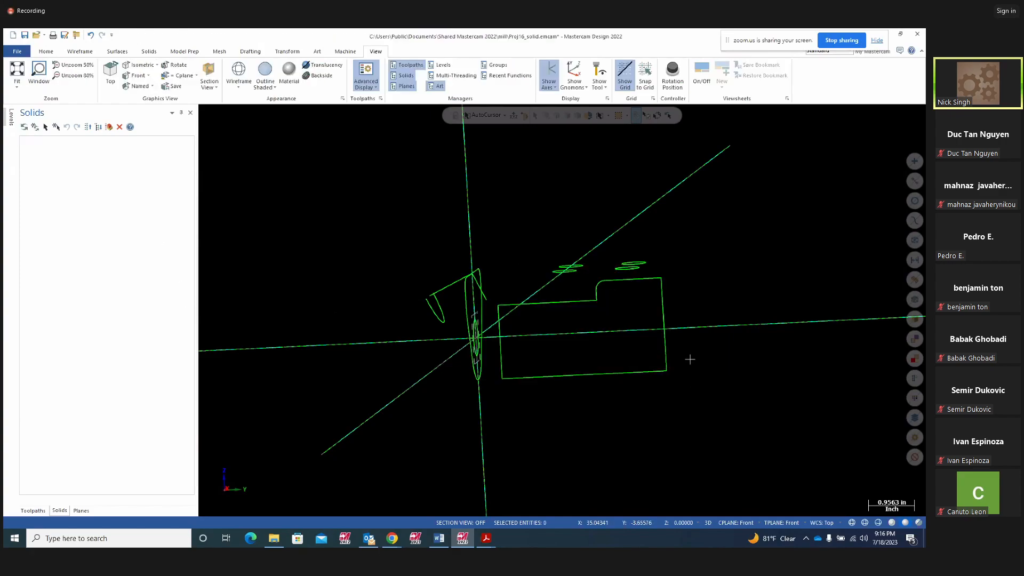
Switch to the Right view and delete the bottom horizontal line of the stepped side profile.
right_click(710, 264)
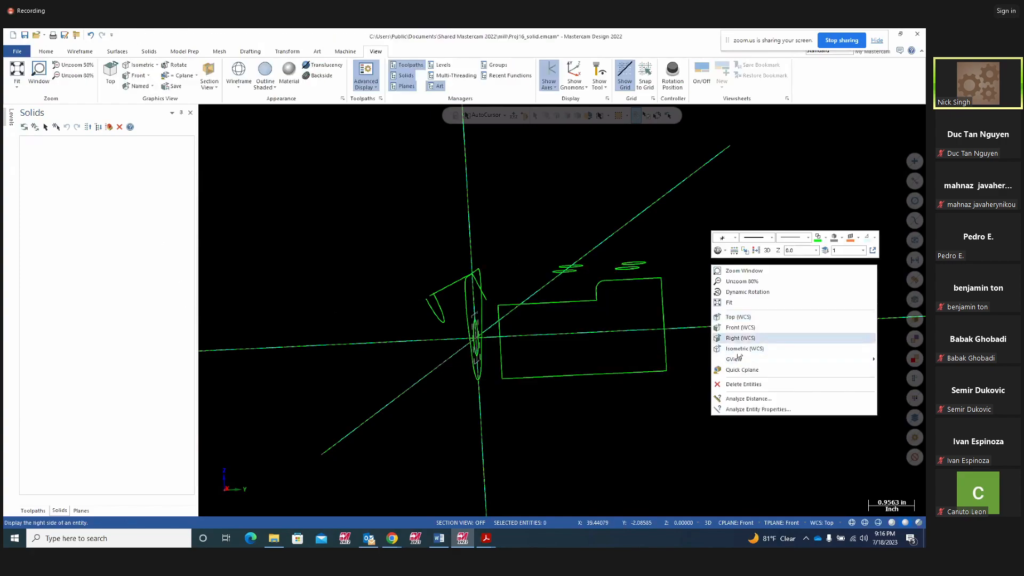
click(738, 344)
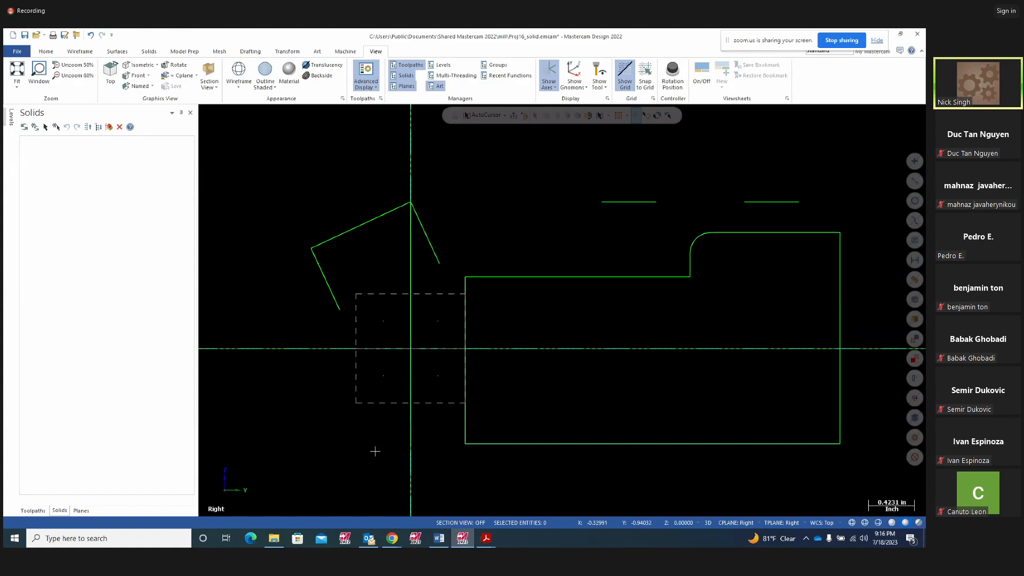
middle_drag(412, 451, 420, 464)
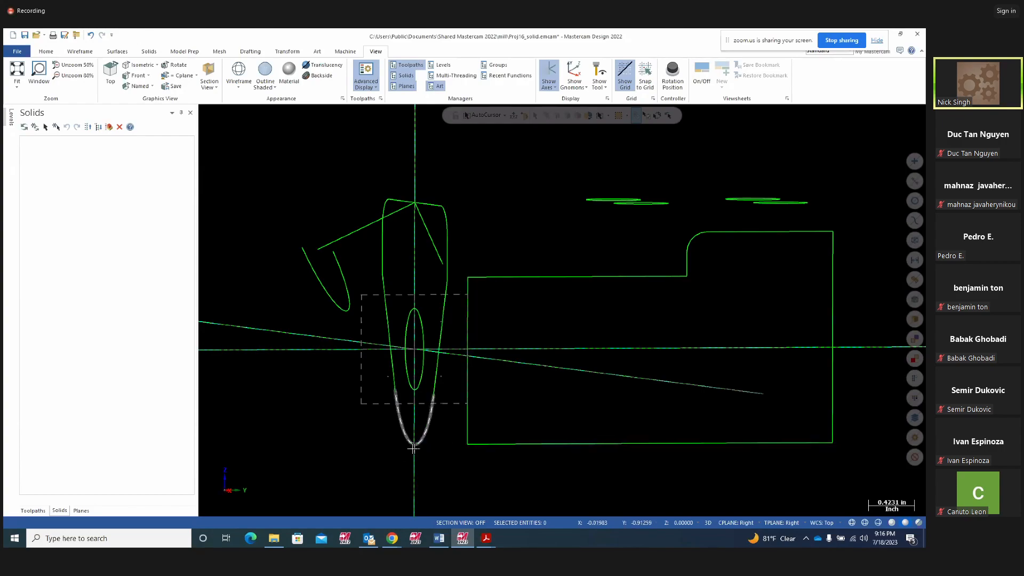
click(520, 443)
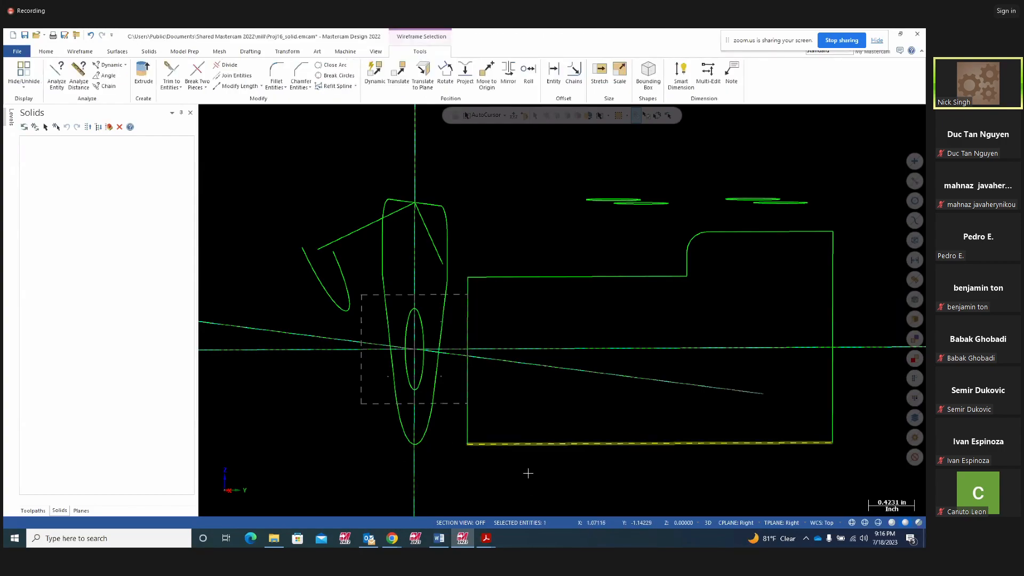
key(Delete)
scroll(605, 404, down, 1)
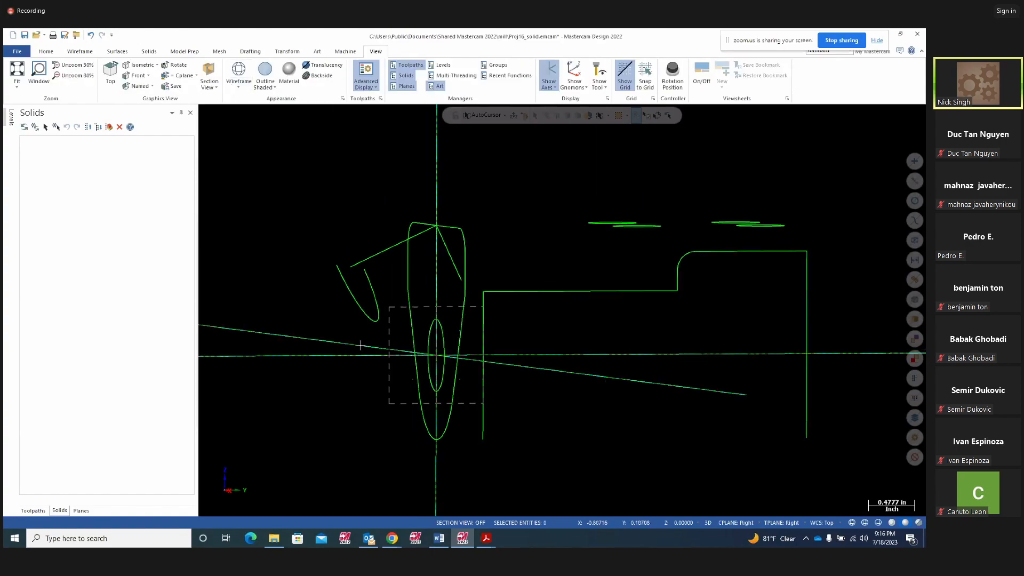
Draw a horizontal line about 4.58 in long below the open stepped profile in the Right view, at a Y offset of about -1.715.
click(80, 52)
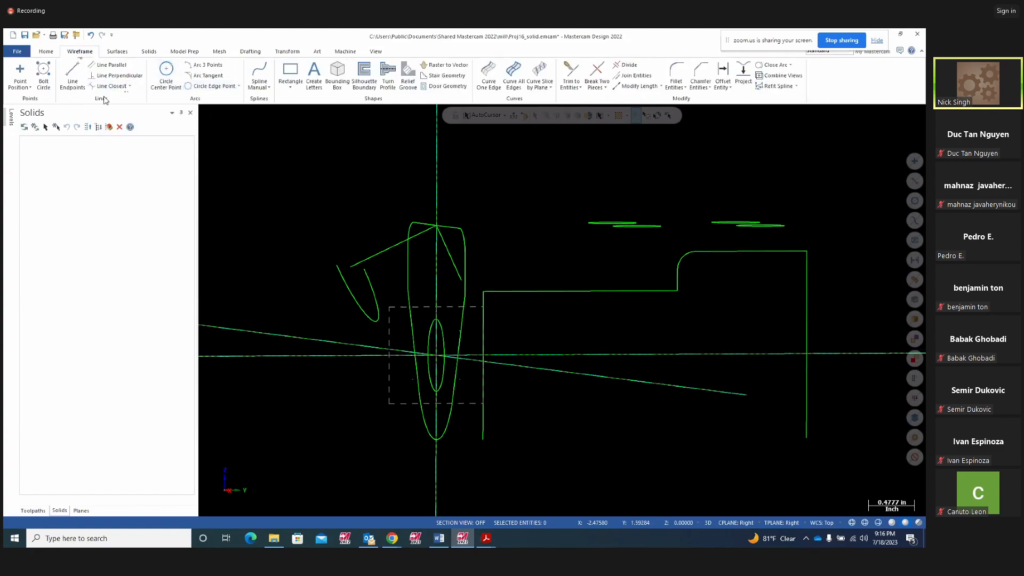
click(71, 85)
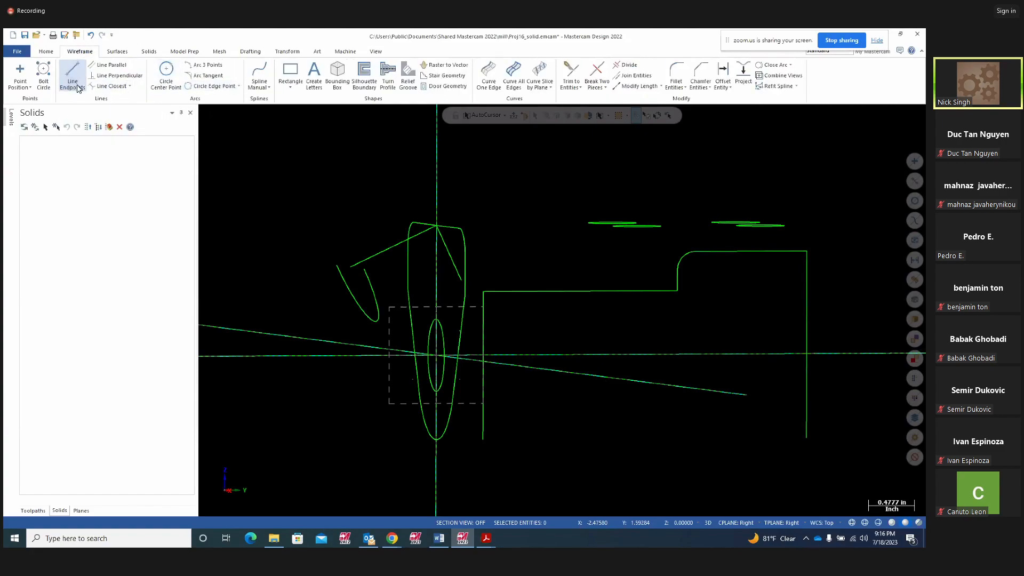
click(50, 202)
scroll(533, 328, down, 2)
right_click(583, 214)
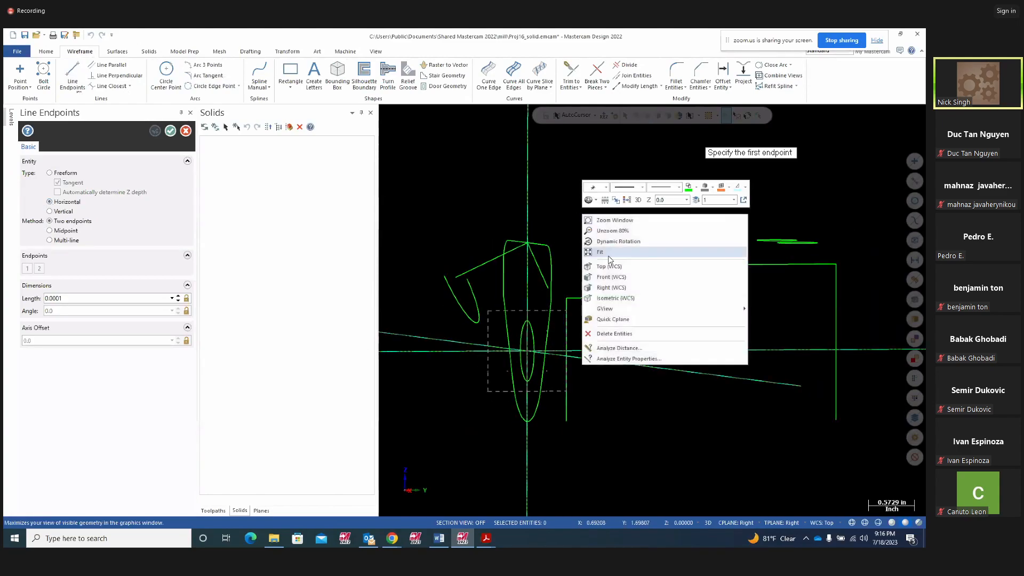
click(611, 287)
scroll(572, 250, down, 2)
click(550, 392)
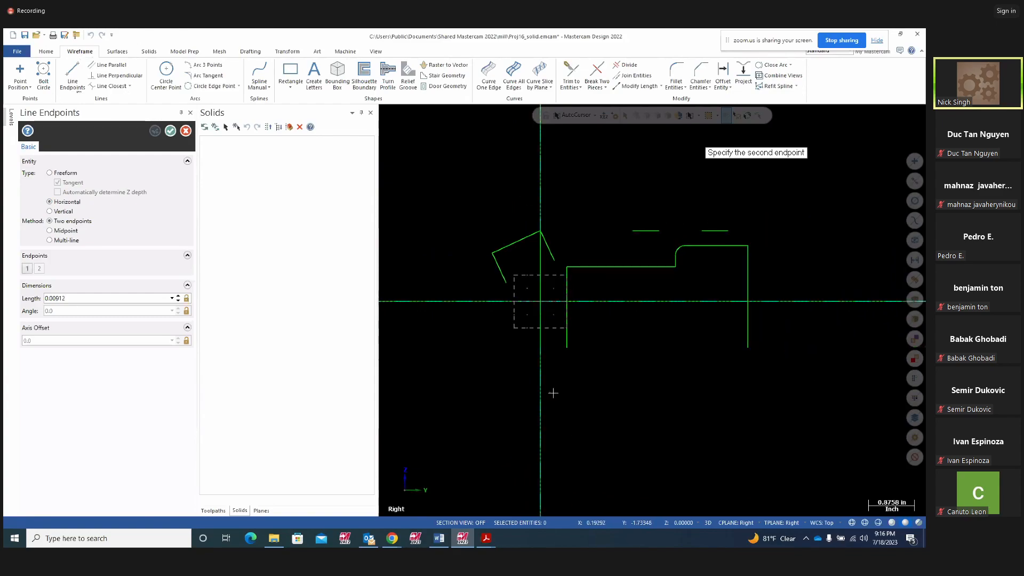
click(791, 399)
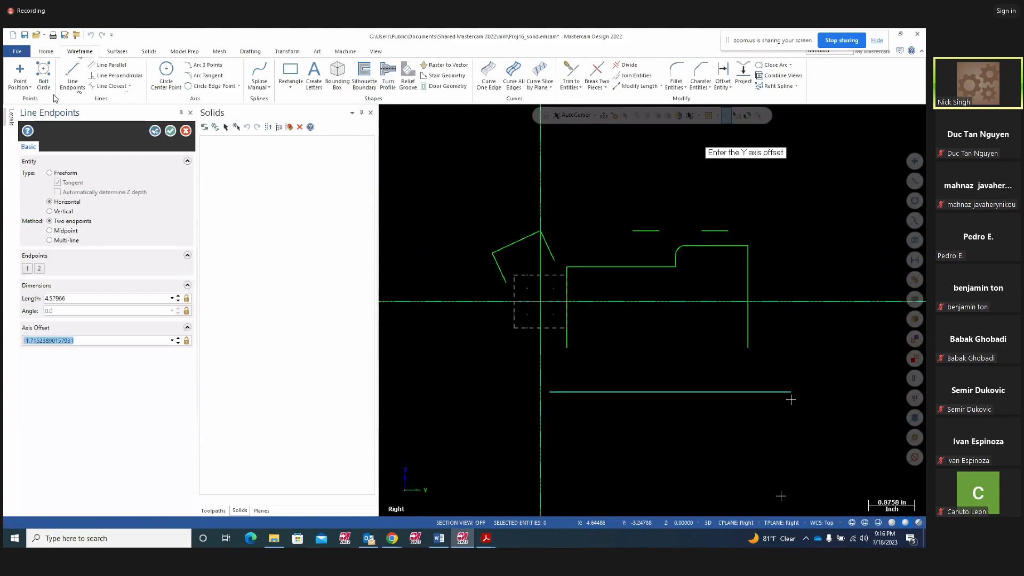
click(155, 131)
click(170, 131)
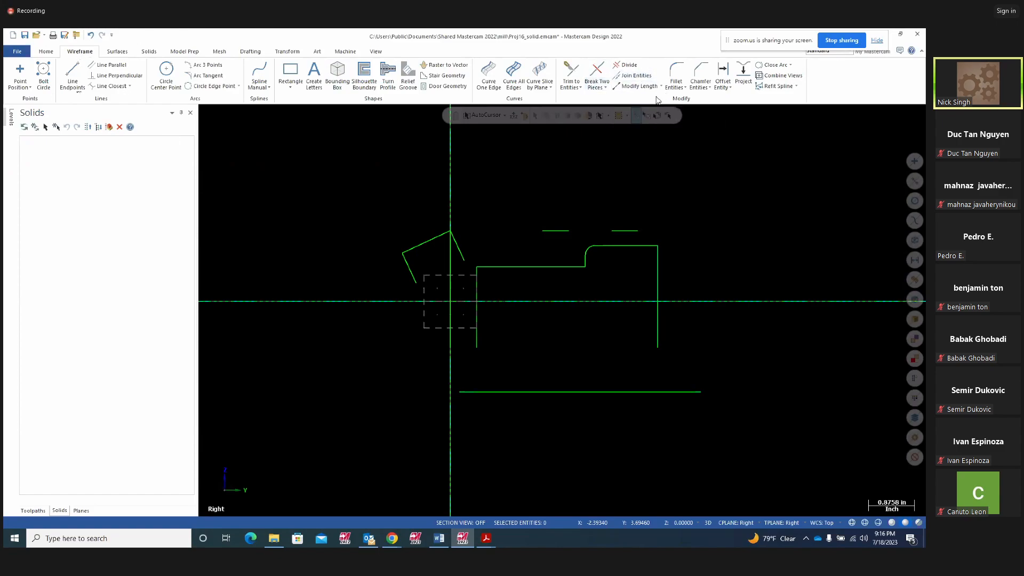
Close the stepped profile by trimming its two vertical sides and the new bottom line together with the Trim 3 entities method.
click(580, 88)
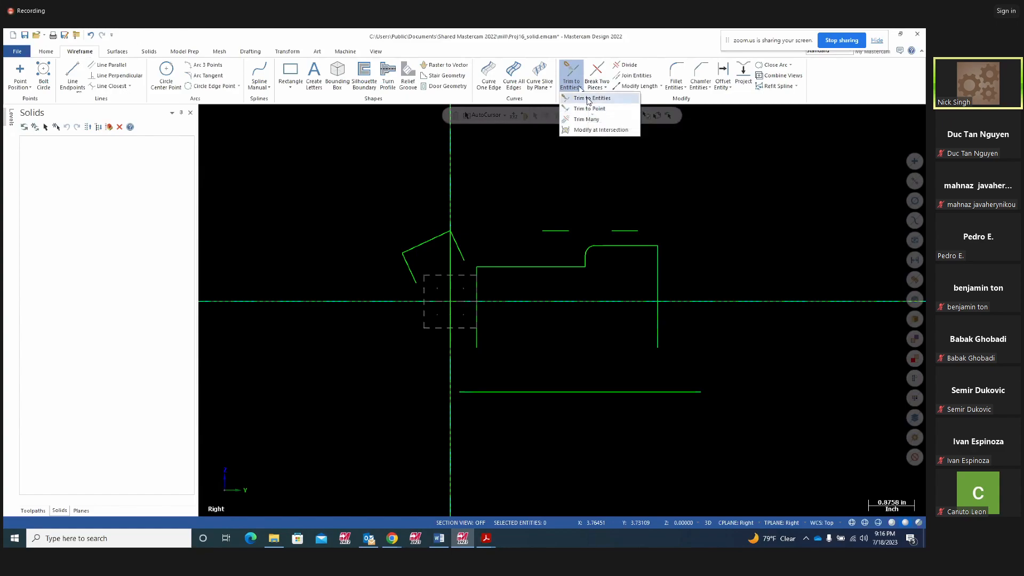
click(591, 99)
click(50, 221)
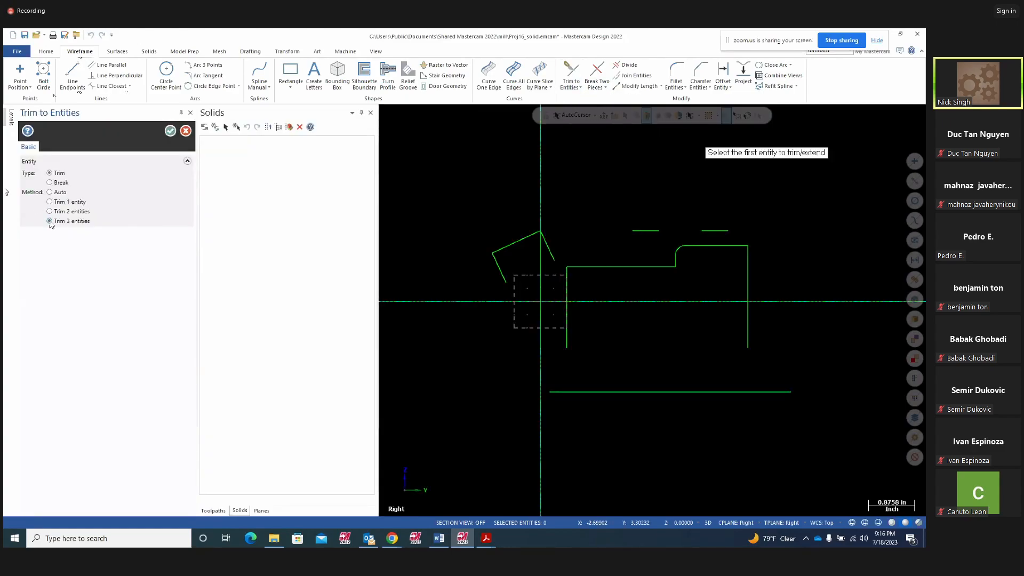
click(566, 336)
click(748, 334)
click(674, 392)
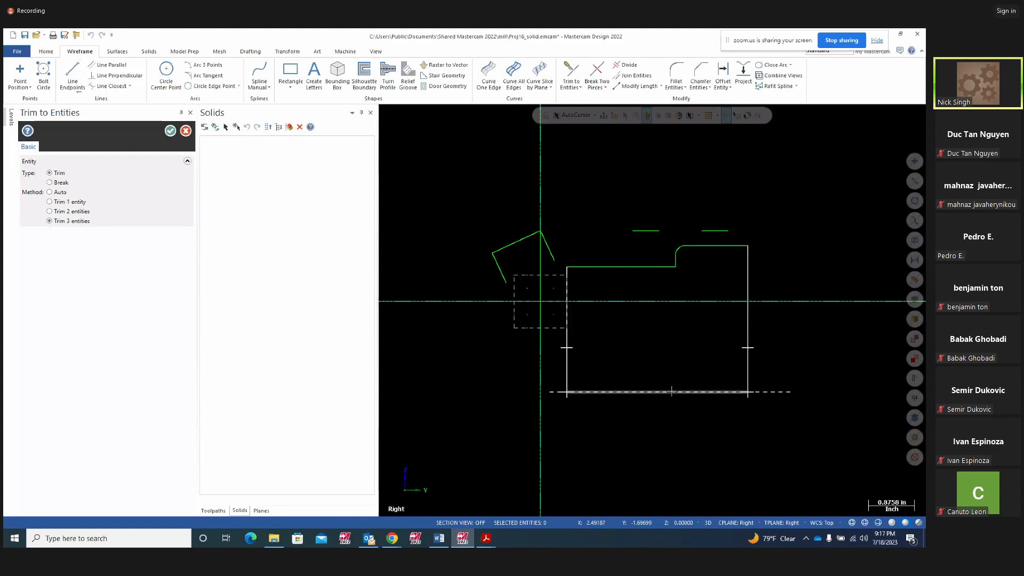
click(170, 131)
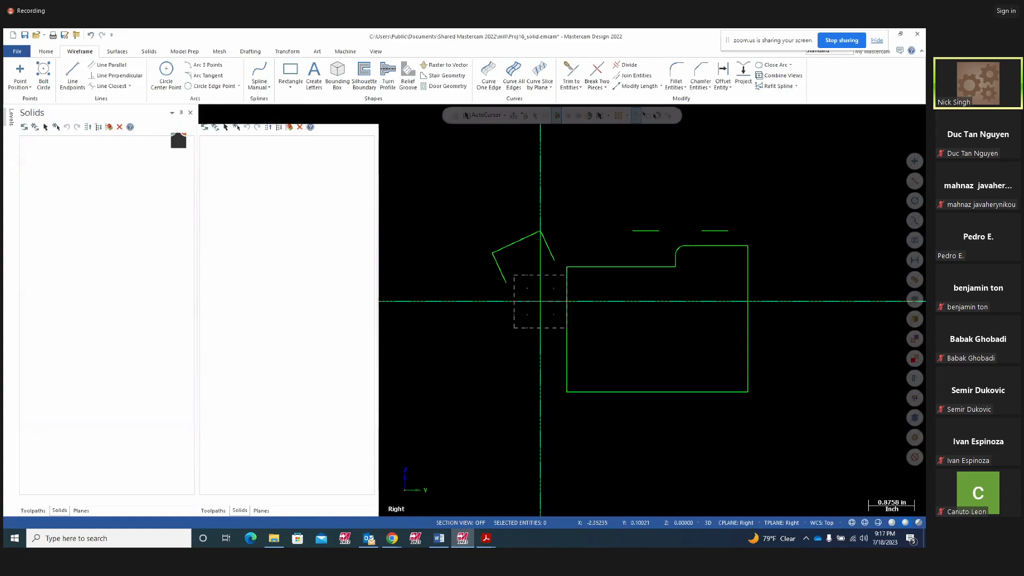
Extrude the closed front profile into a new body in a single direction, reversed so it runs over the stepped side profile.
middle_drag(541, 391, 578, 398)
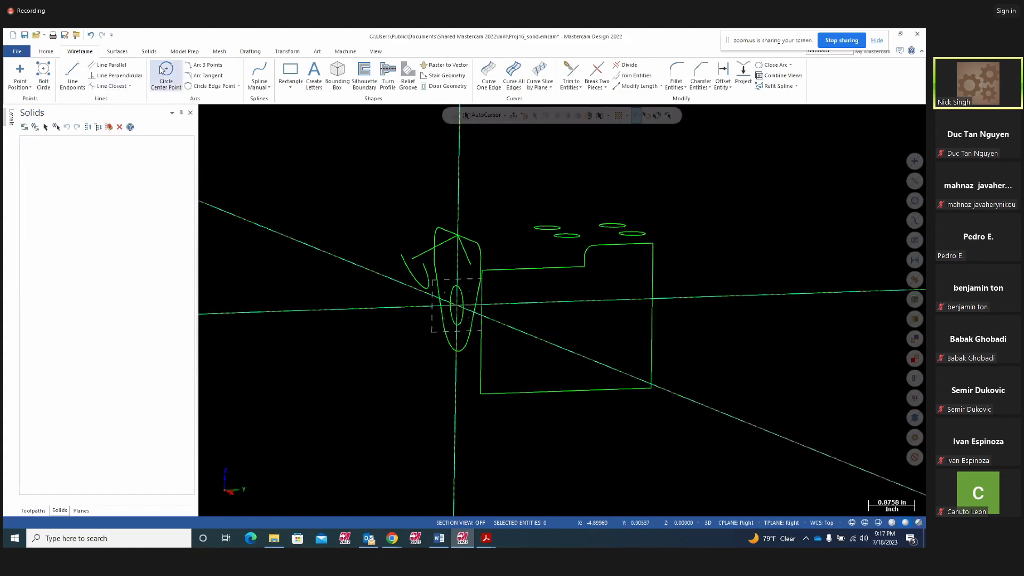
click(147, 53)
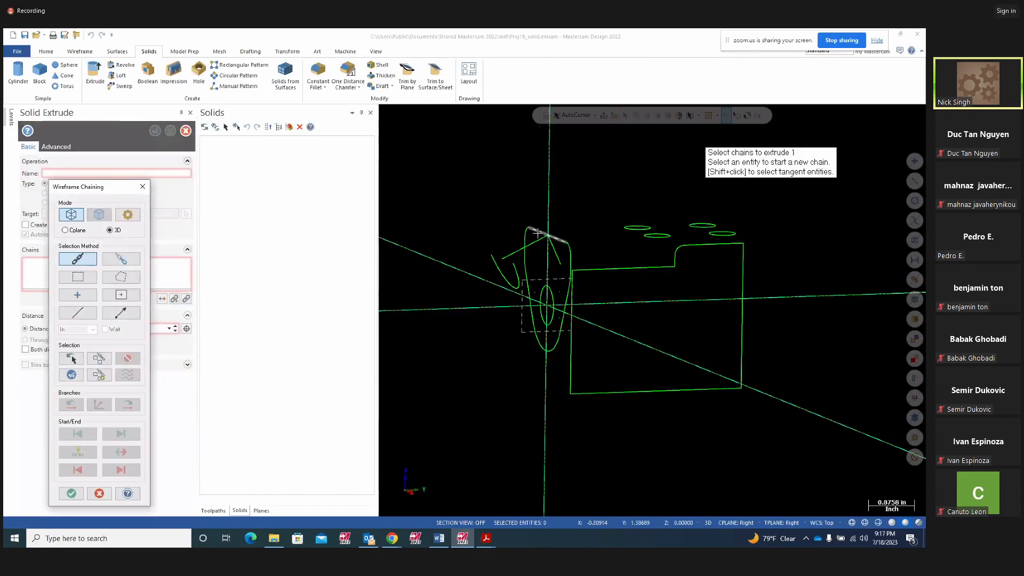
click(538, 233)
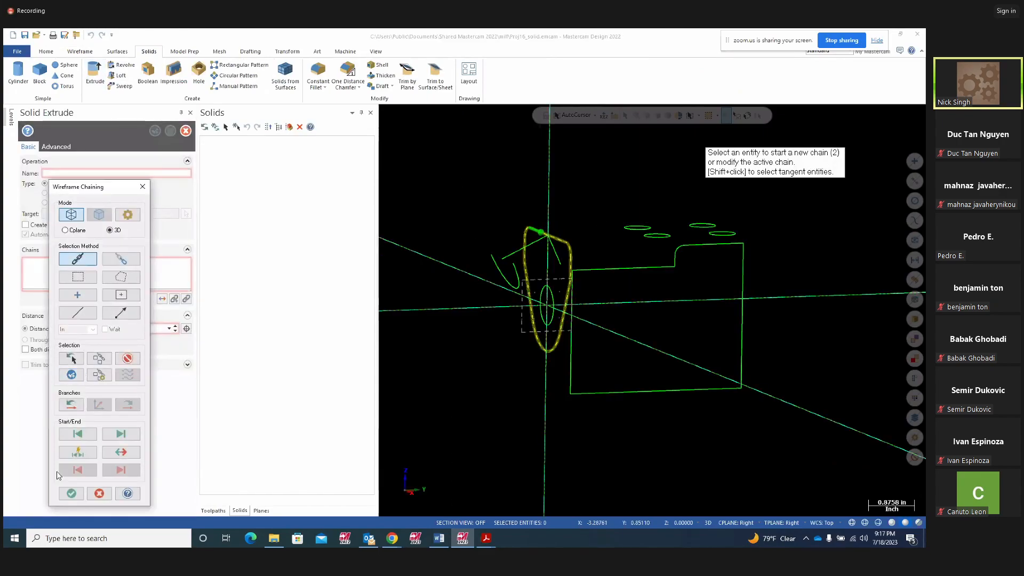
click(71, 493)
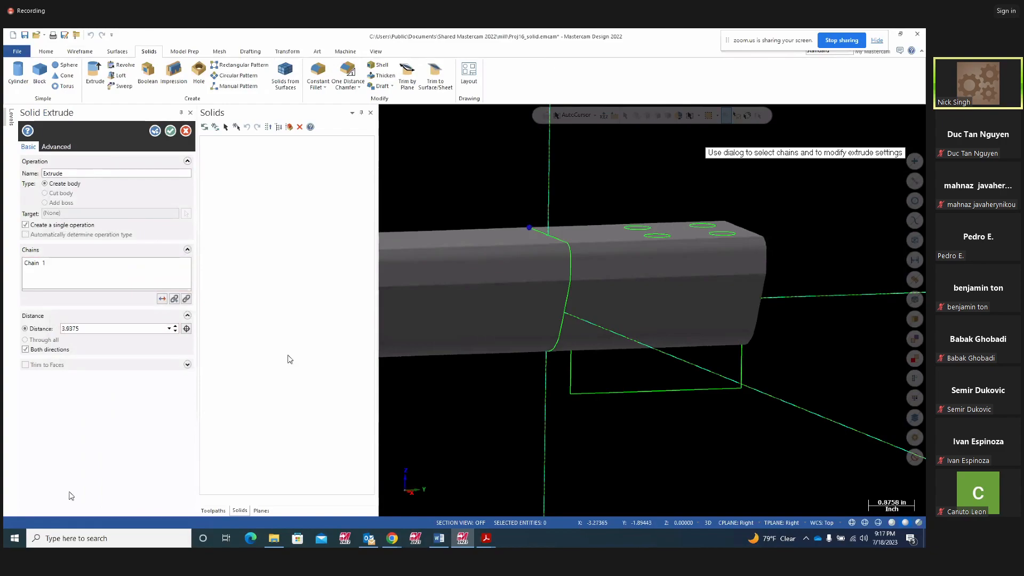
click(26, 349)
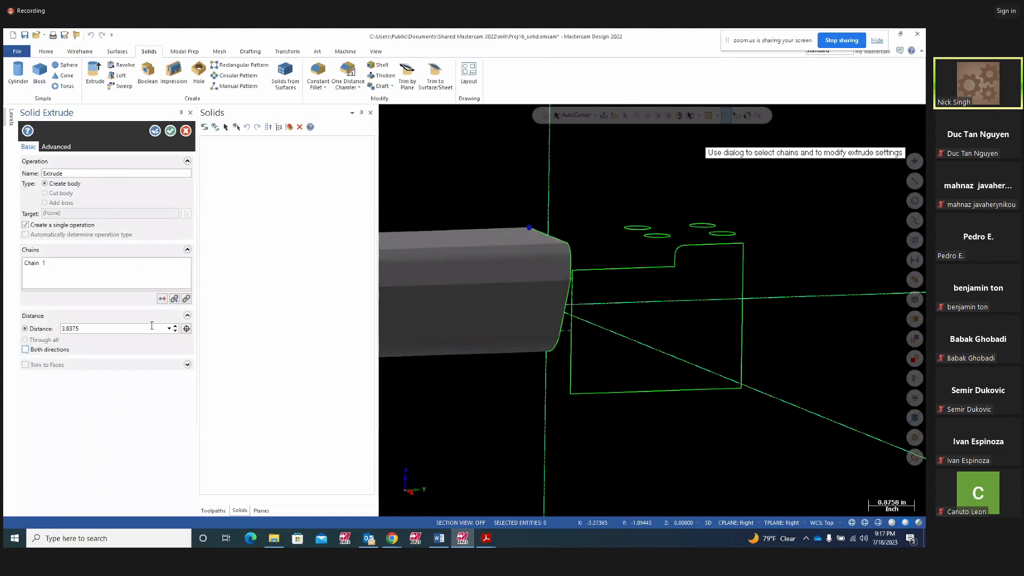
click(162, 299)
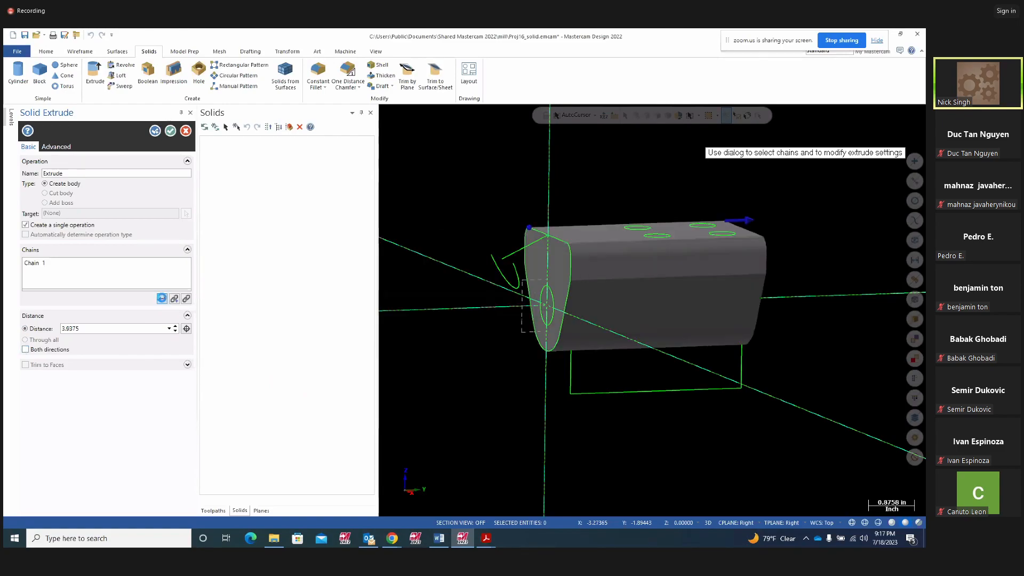
double_click(92, 328)
click(155, 131)
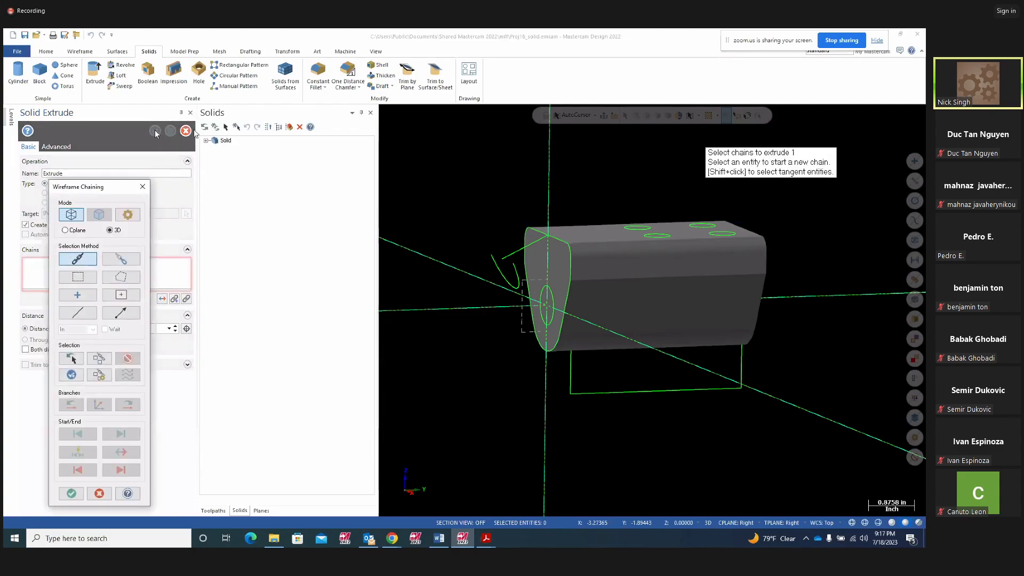
Display the body as wireframe and chain the enlarged closed stepped side profile for the next extrusion.
click(376, 52)
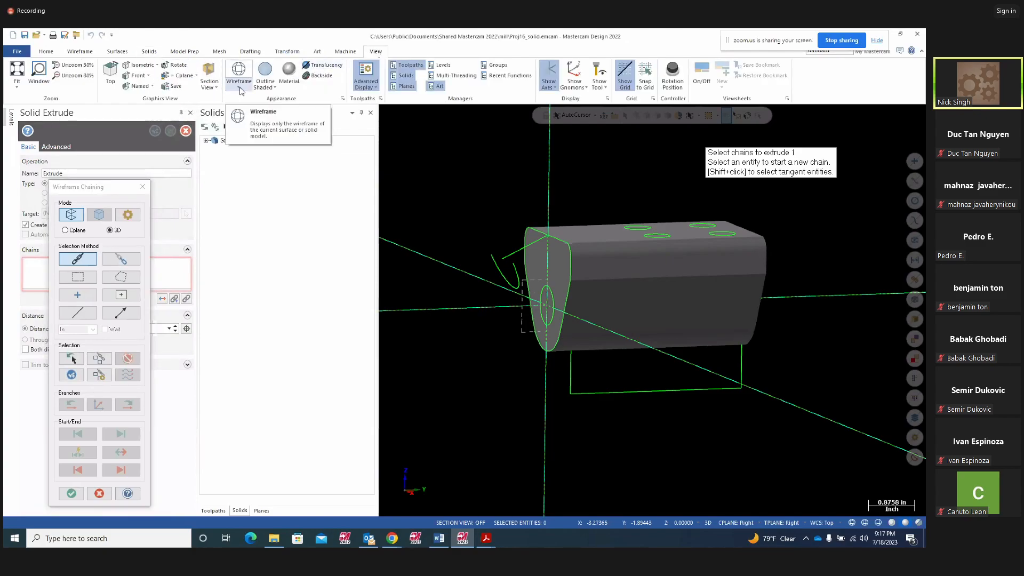
click(239, 89)
click(248, 99)
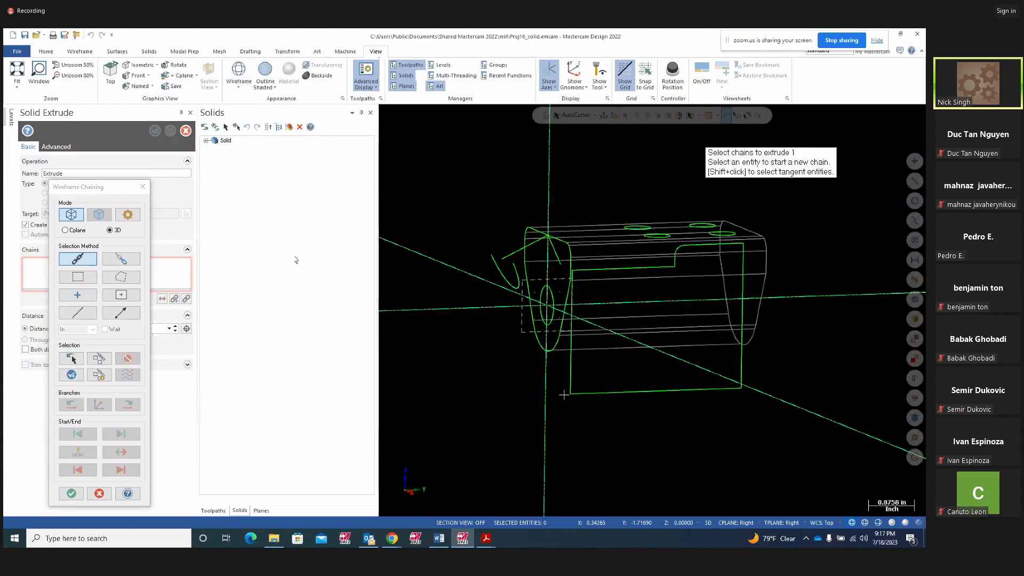
middle_drag(605, 410, 588, 306)
click(585, 271)
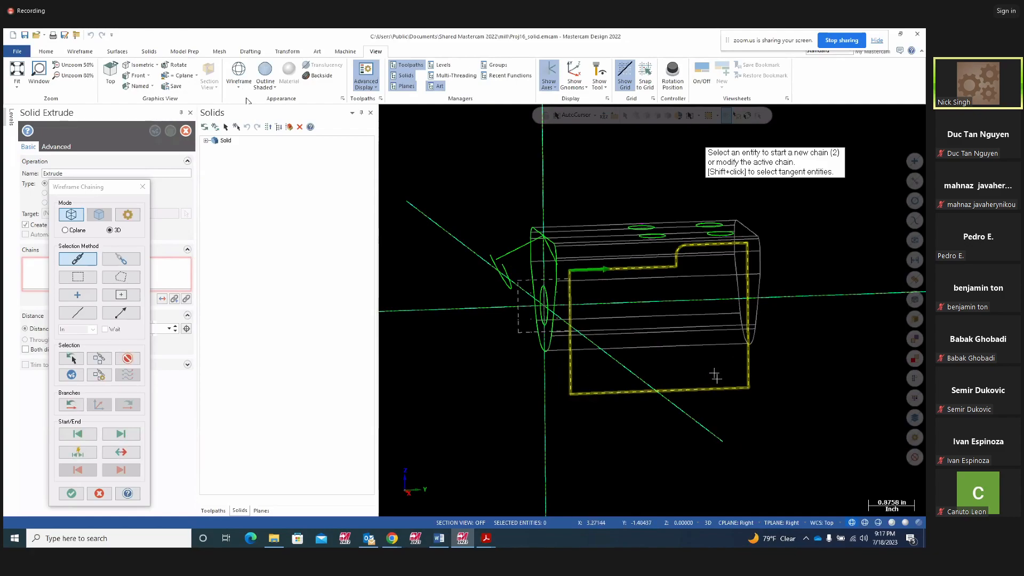
Return the model to shaded display in the Right view and accept the stepped profile's chain for the extrusion.
key(alt+s)
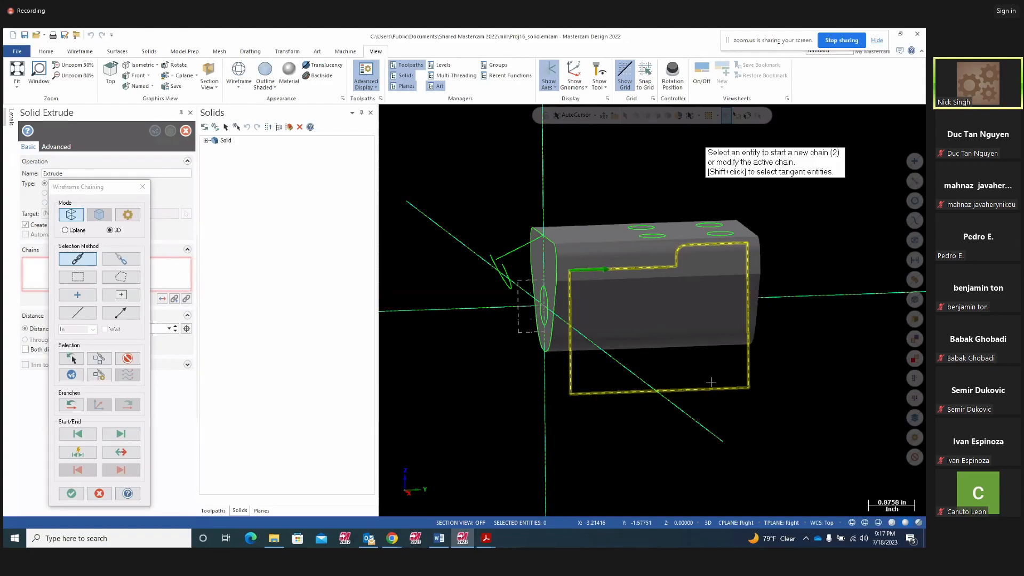
right_click(805, 411)
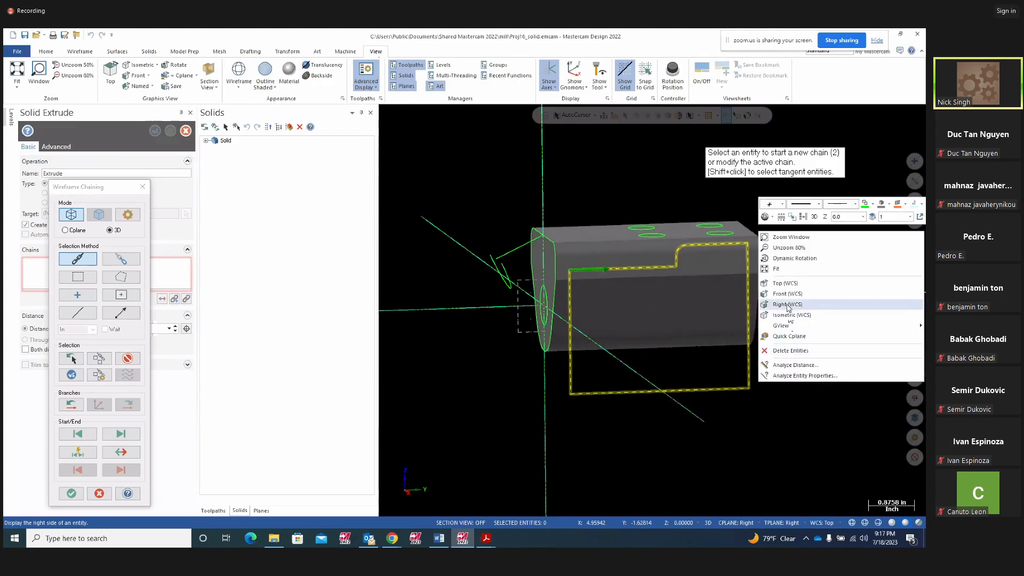
click(787, 305)
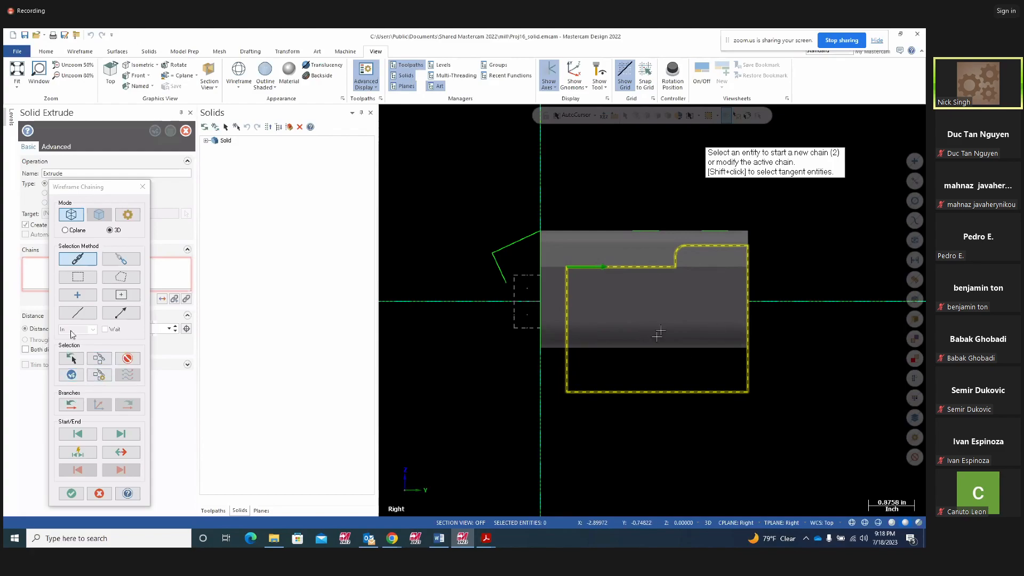
click(72, 376)
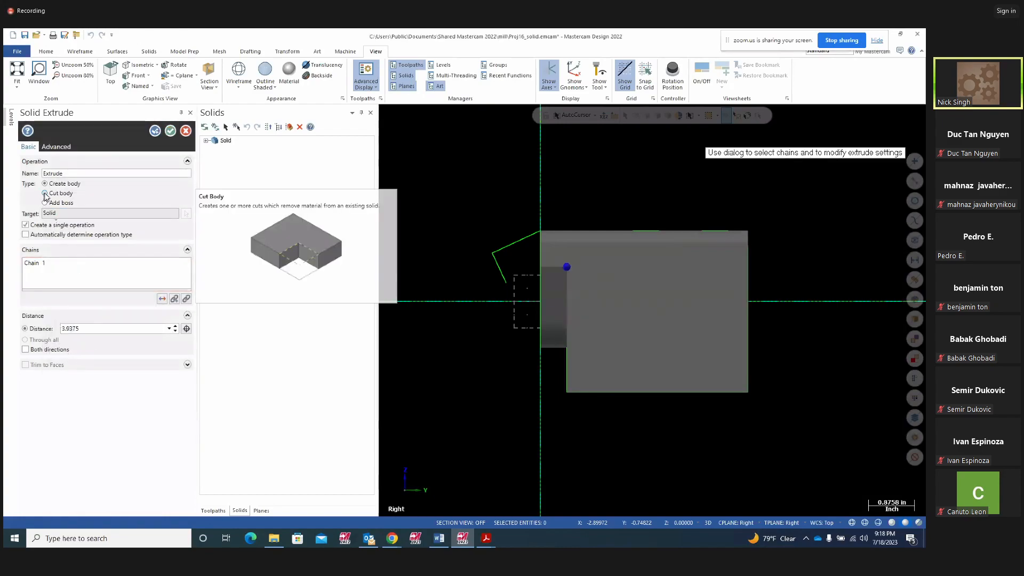
Try extruding the stepped profile as an added boss with a 3.9375 distance in both directions.
middle_drag(444, 367, 511, 375)
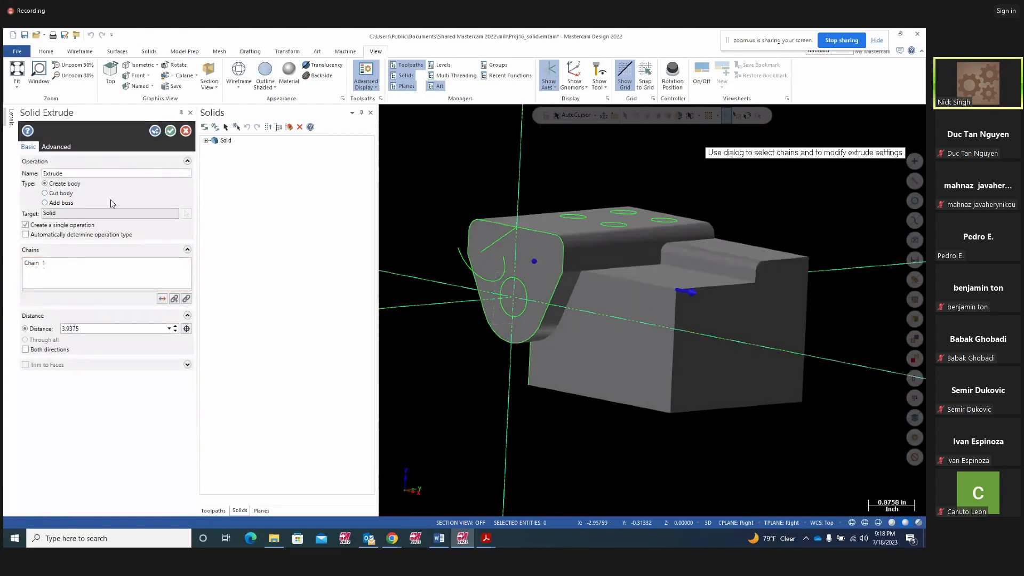
click(45, 203)
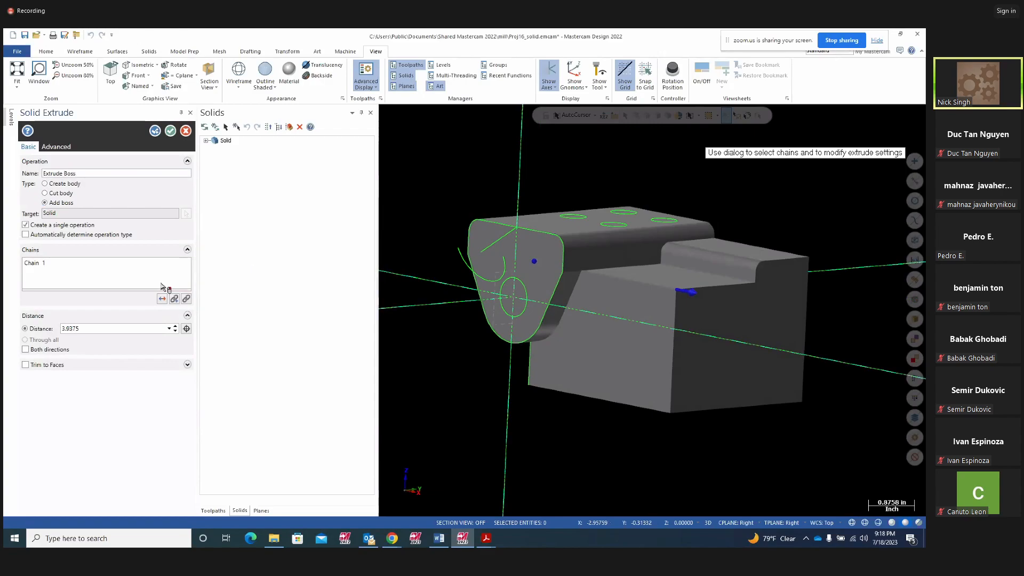
middle_drag(571, 326, 675, 365)
click(25, 349)
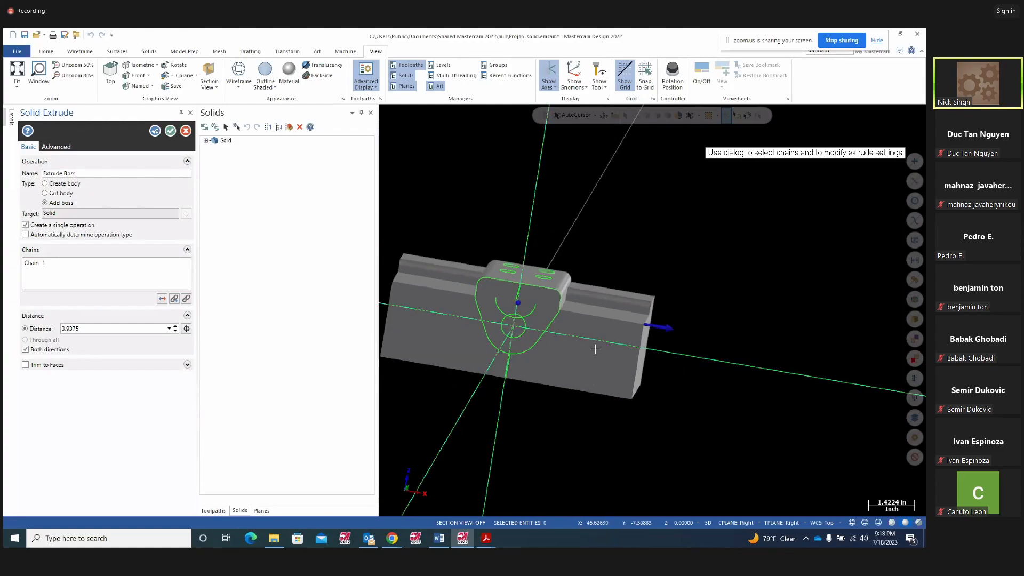
Try the stepped profile as a cut of the body, 3.9375 in both directions, and check it in the Right view.
click(46, 194)
middle_drag(648, 376, 681, 423)
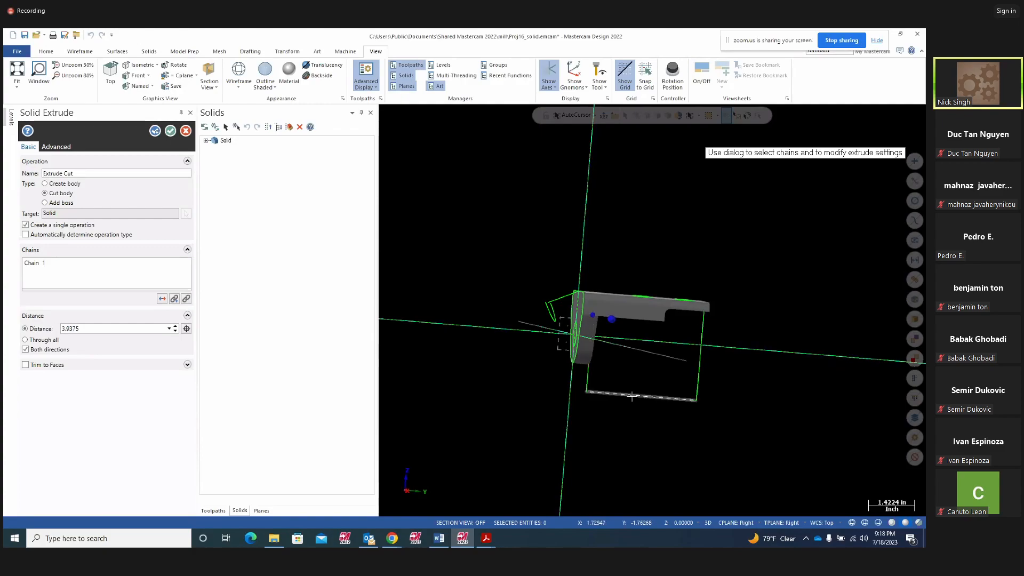
mouse_move(724, 427)
middle_down()
mouse_move(706, 427)
mouse_move(723, 430)
middle_up()
right_click(743, 421)
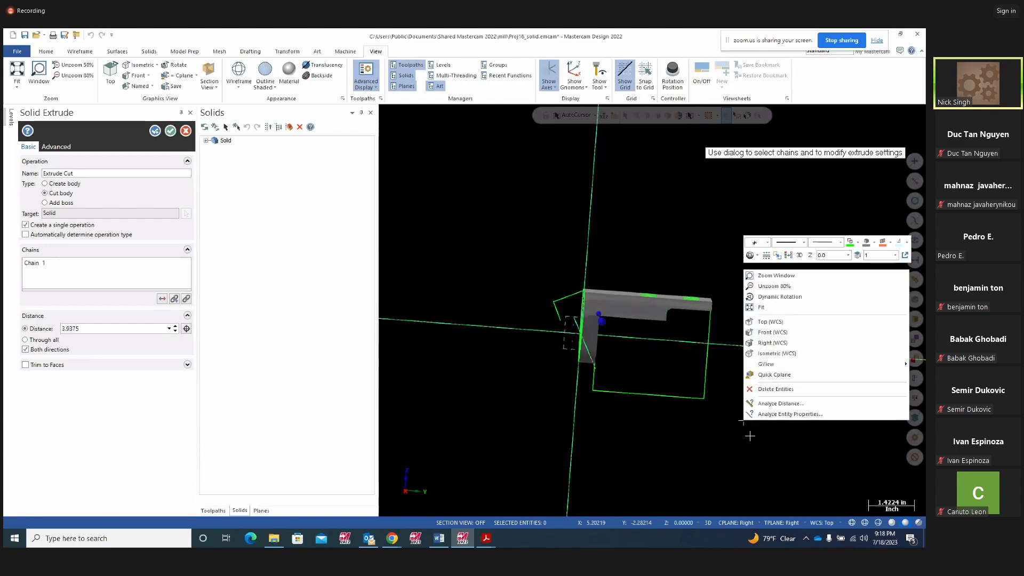
click(771, 346)
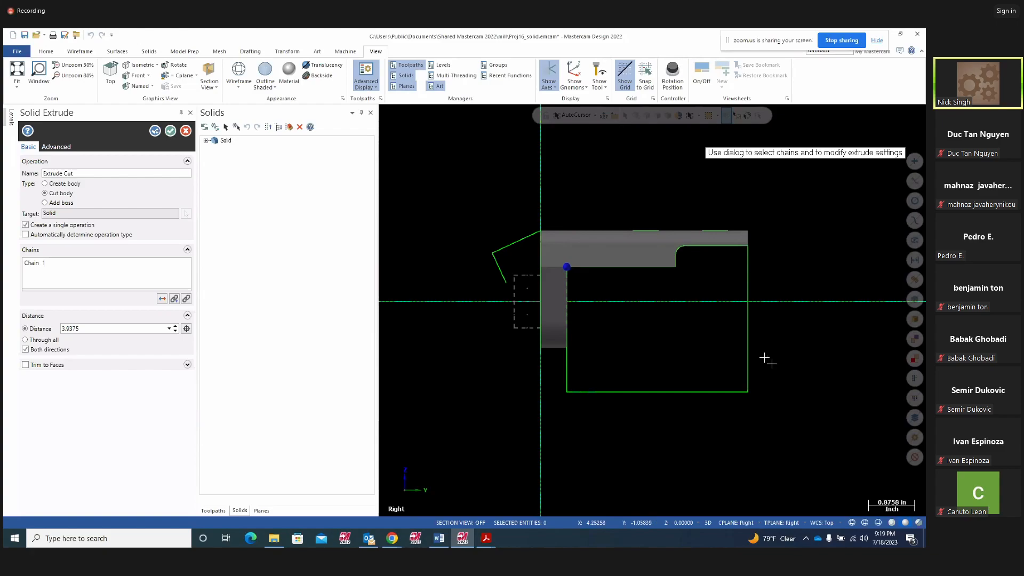
key(Return)
Delete the solid body so that only the wireframe geometry remains.
click(45, 141)
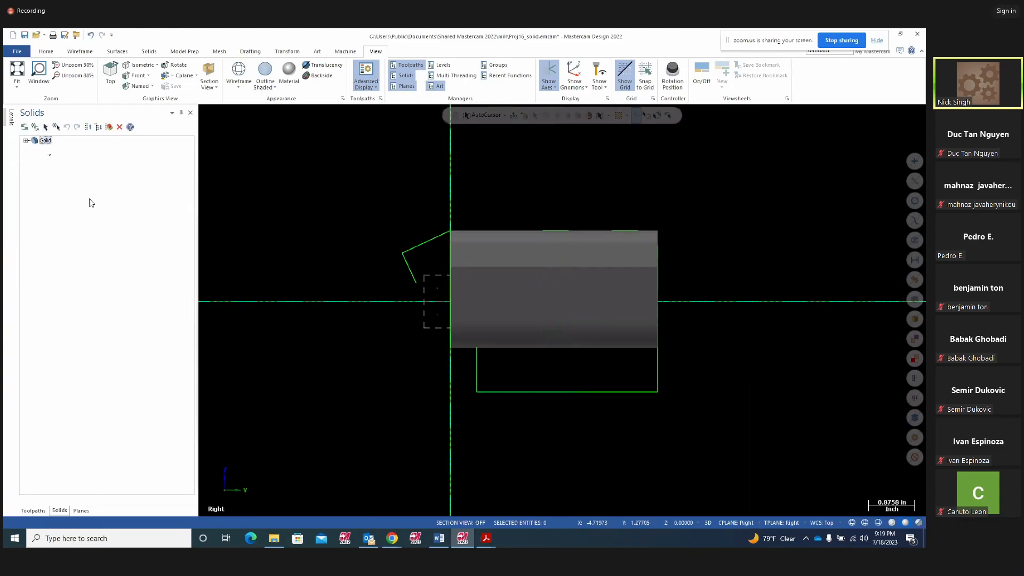
key(Delete)
middle_drag(397, 373, 412, 384)
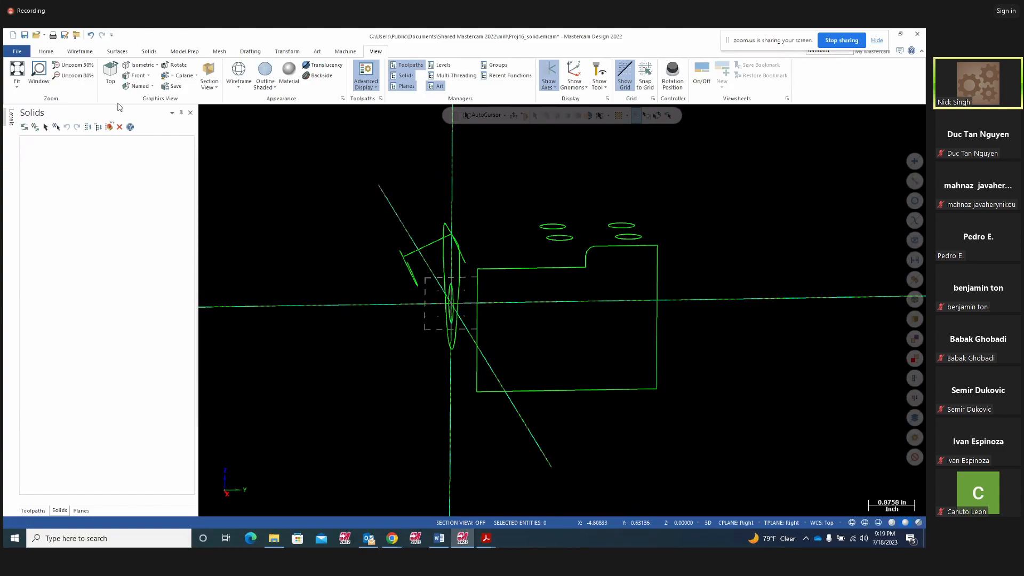
Draw a horizontal line about 4.84 in long across the stepped profile, between the horizontal axis and the profile's bottom line.
click(80, 51)
click(73, 74)
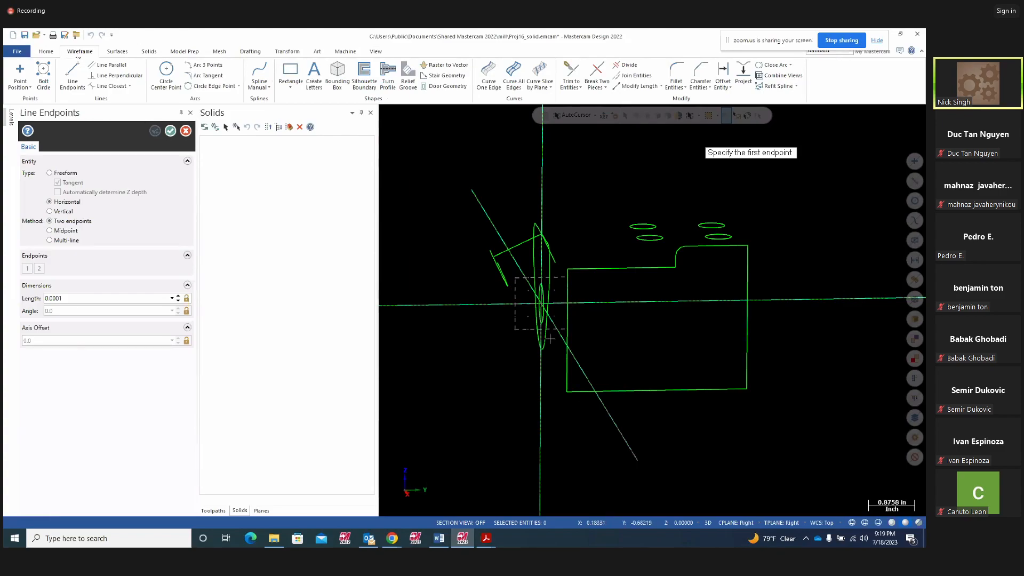
click(522, 337)
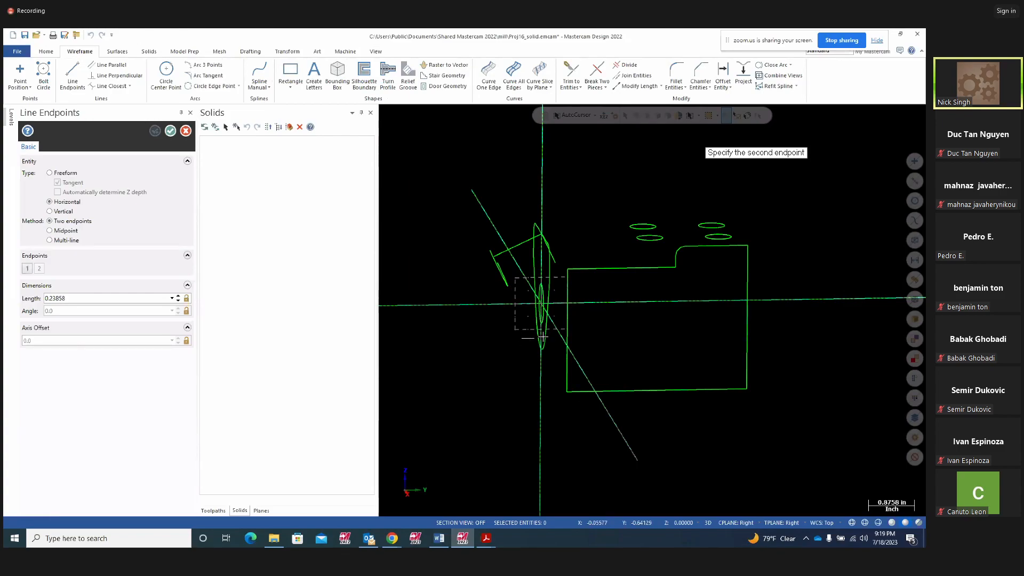
click(775, 335)
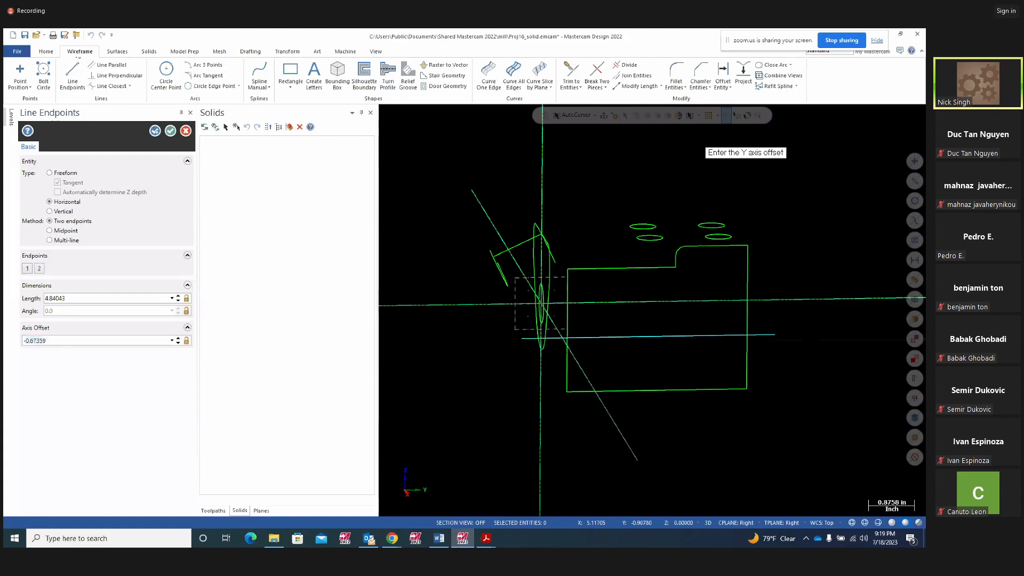
right_click(809, 346)
click(785, 420)
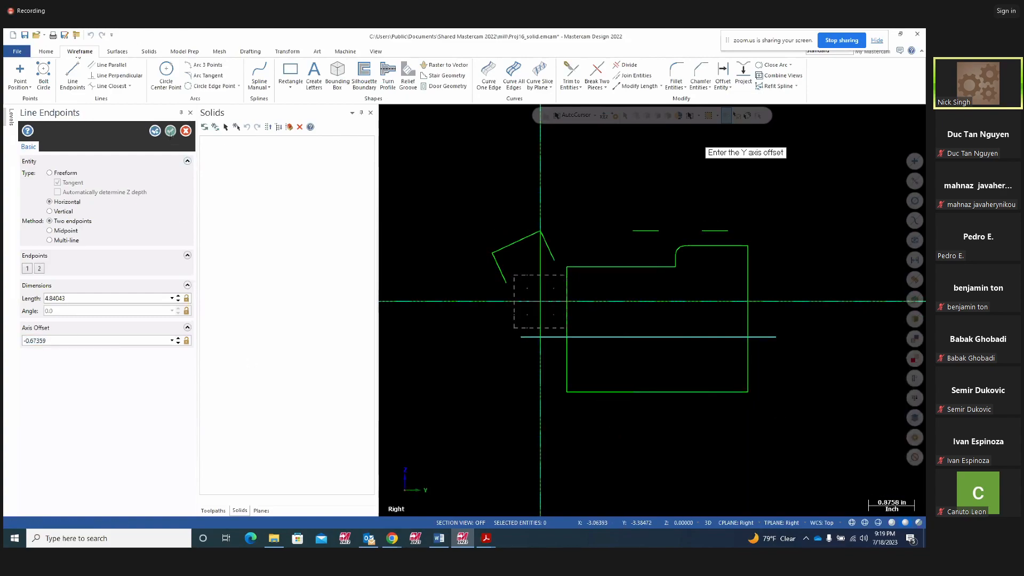
click(170, 130)
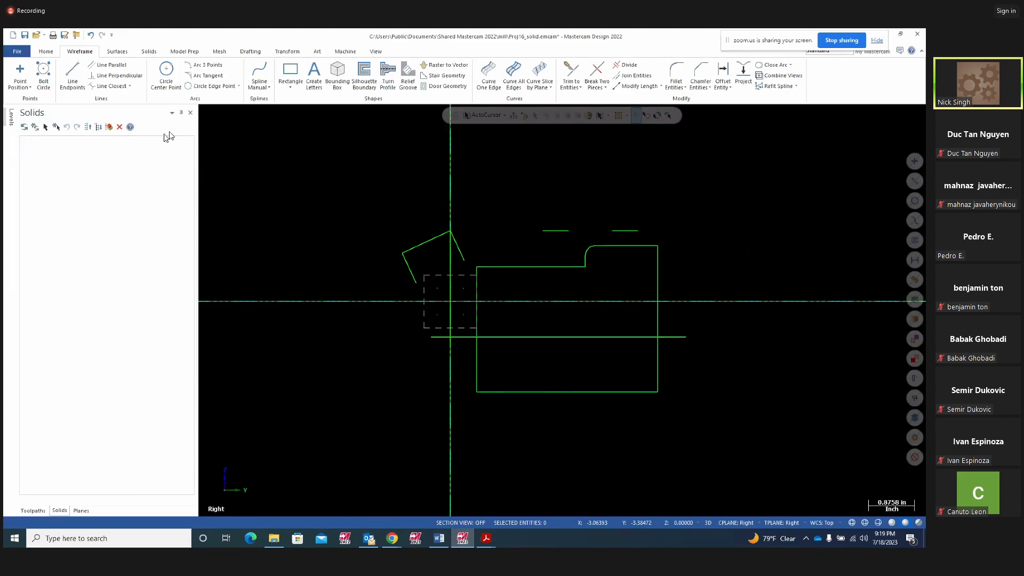
Trim the stepped profile's two vertical sides and the new horizontal line together with the Trim 3 entities method.
click(578, 87)
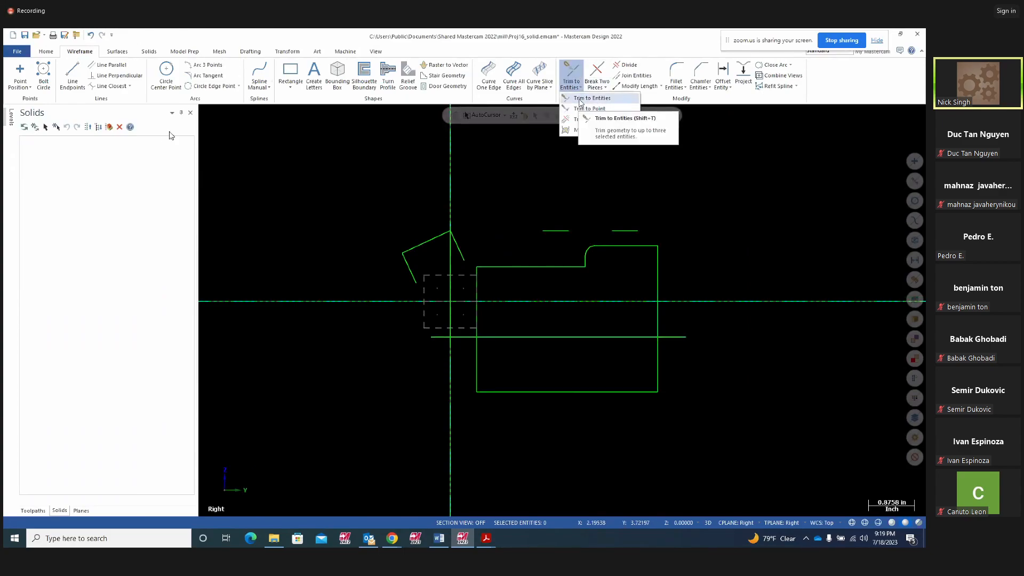
click(580, 100)
click(49, 220)
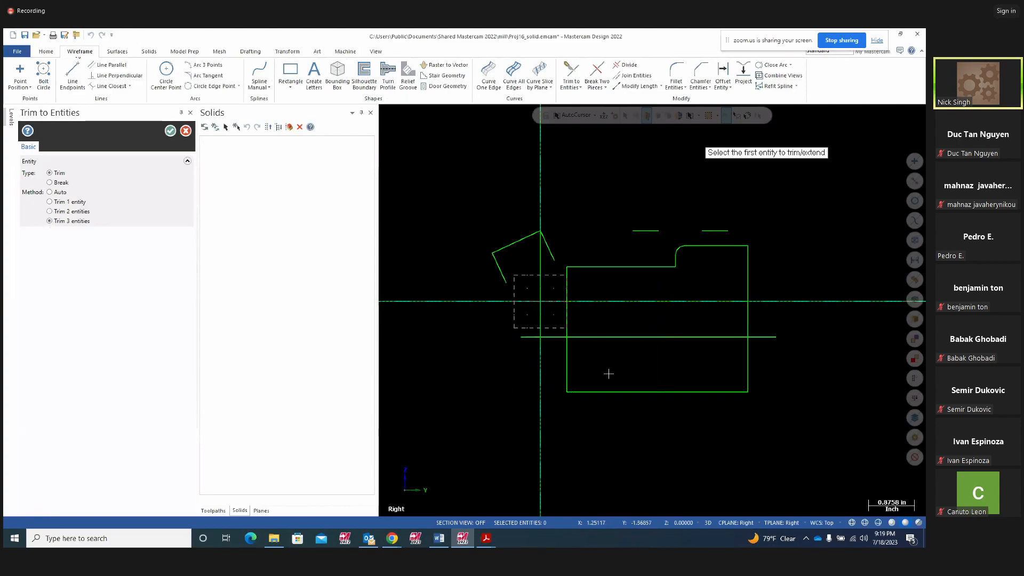
click(567, 329)
click(749, 319)
click(664, 337)
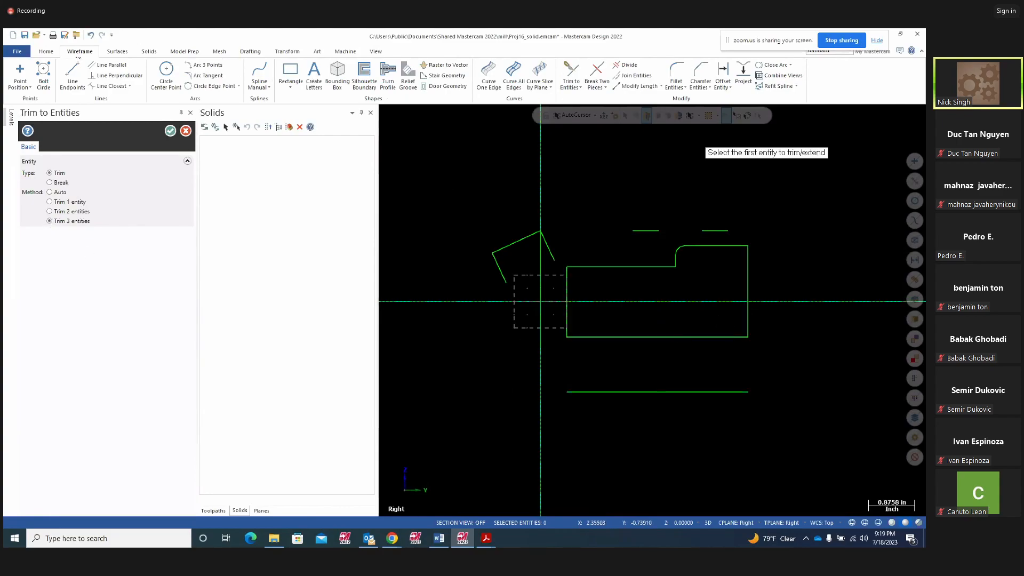
key(Escape)
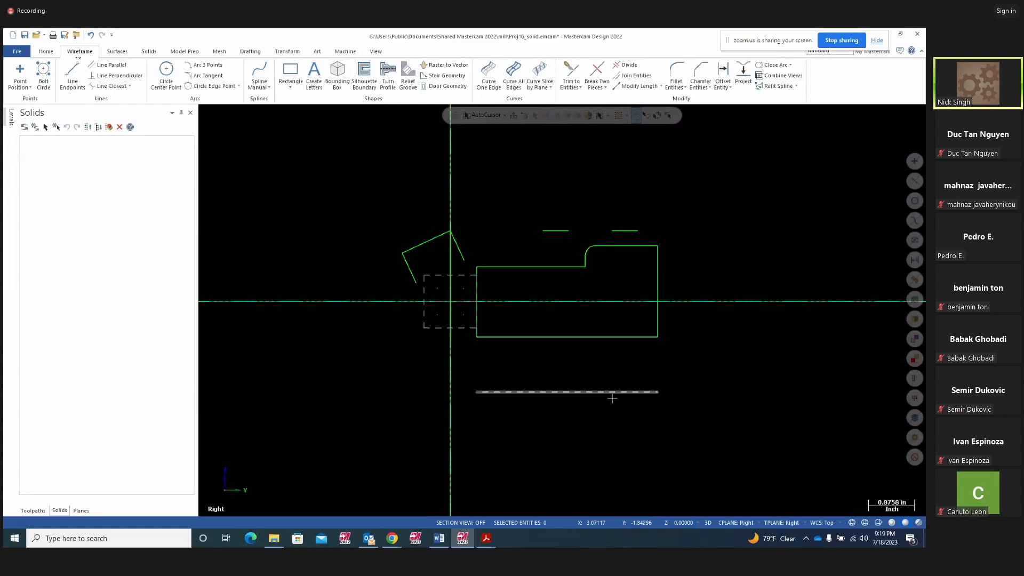
Delete the leftover bottom line below the shortened stepped profile.
click(610, 393)
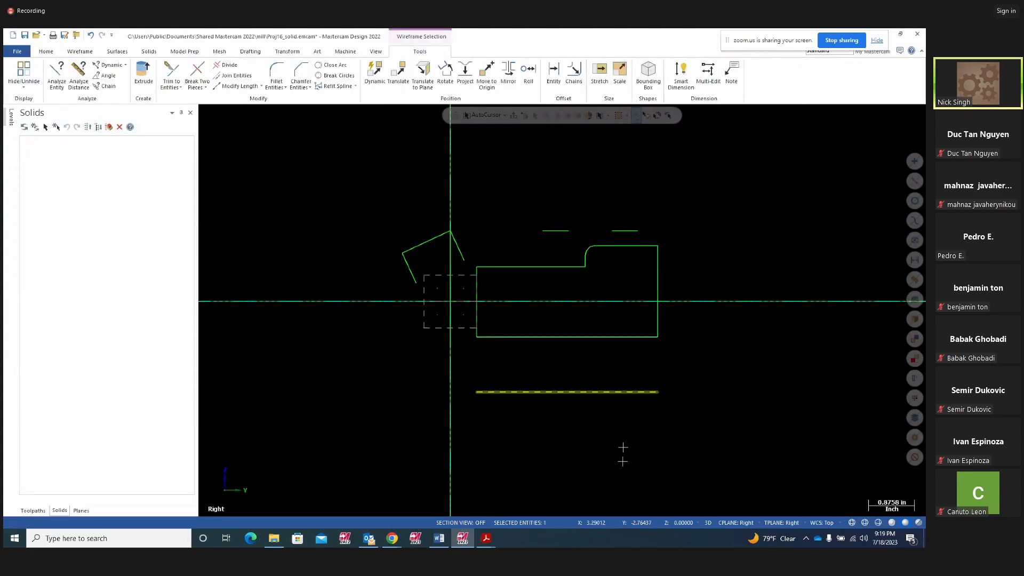
key(Delete)
middle_drag(613, 451, 642, 448)
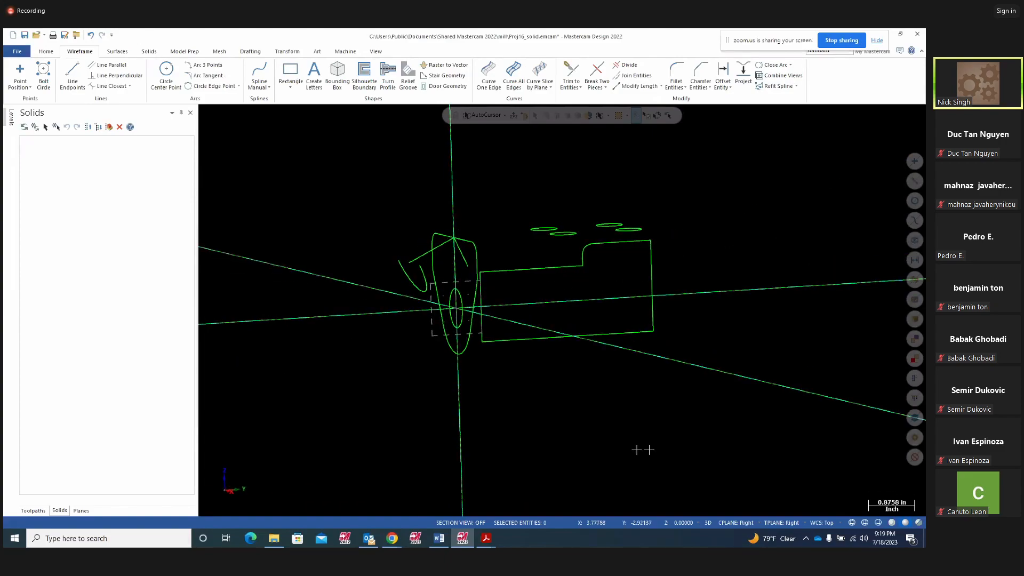
Extrude the closed front profile 3.9375 into a new body in one direction, reversed to run over the stepped side profile.
click(150, 52)
click(95, 72)
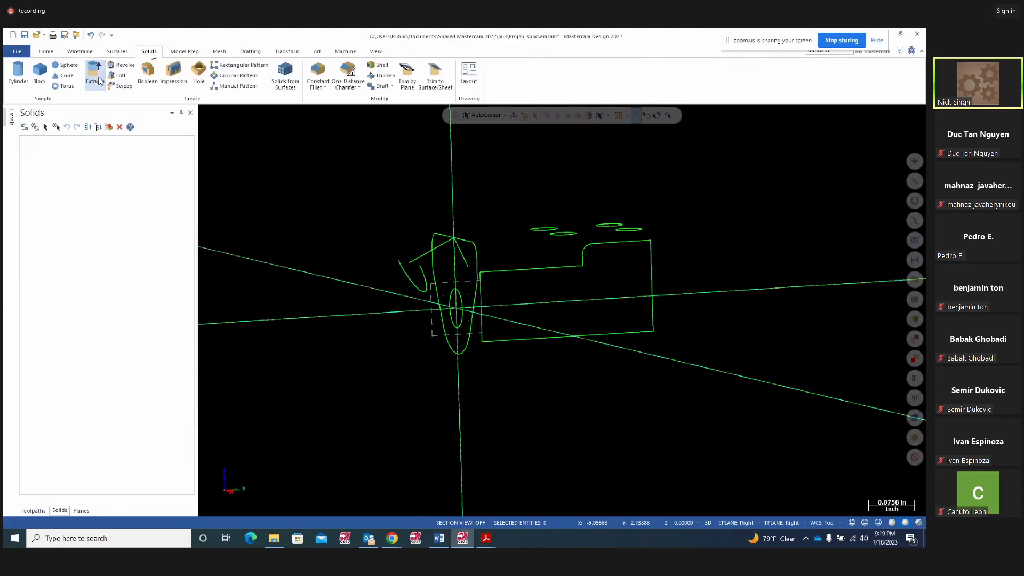
click(534, 235)
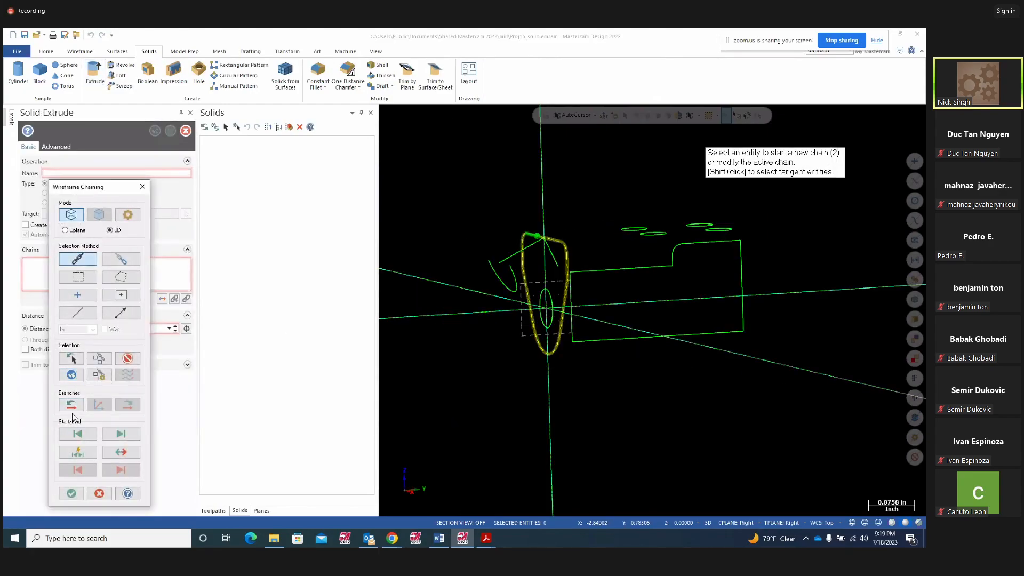
click(71, 493)
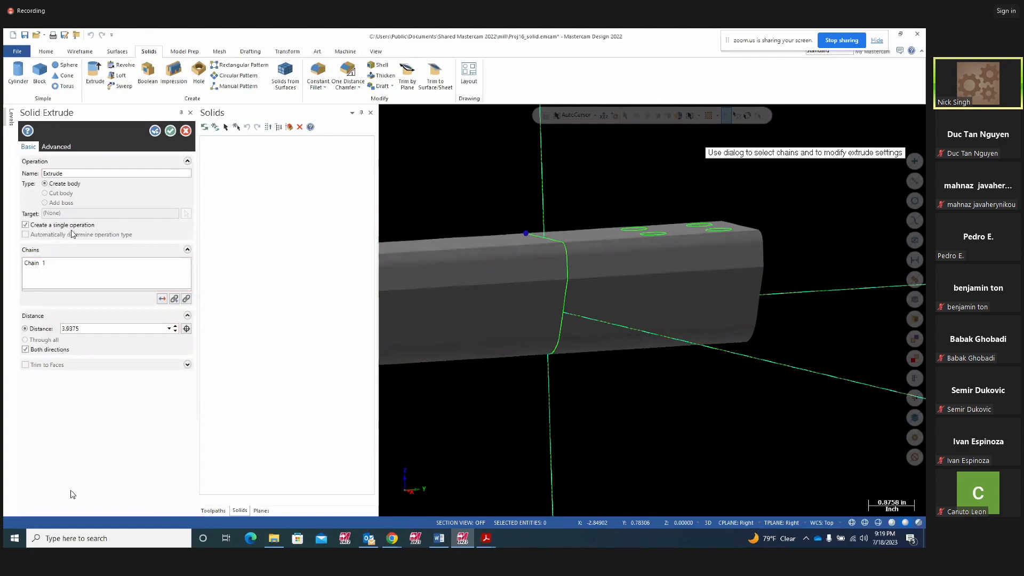
click(25, 350)
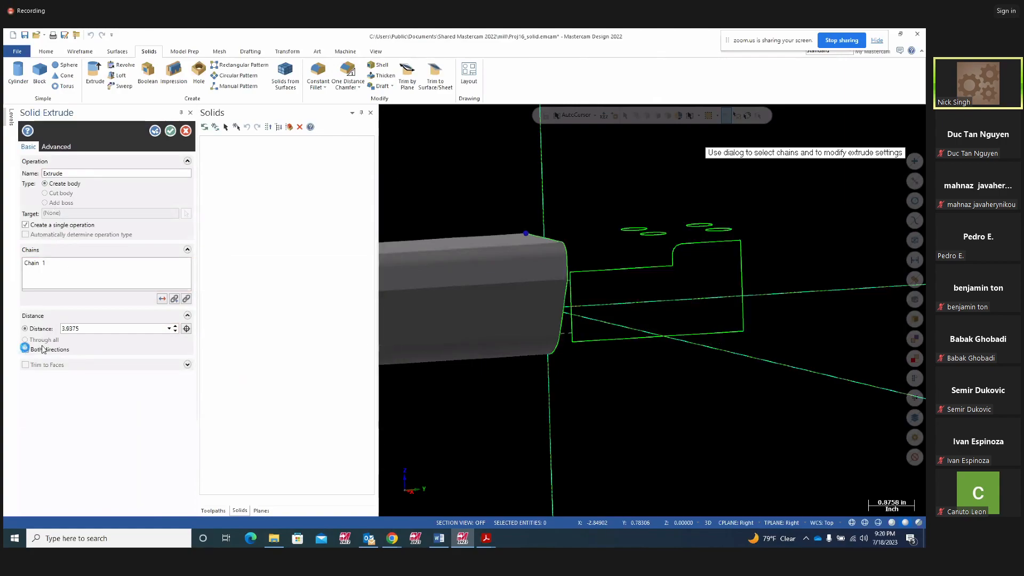
click(162, 300)
double_click(85, 328)
click(154, 132)
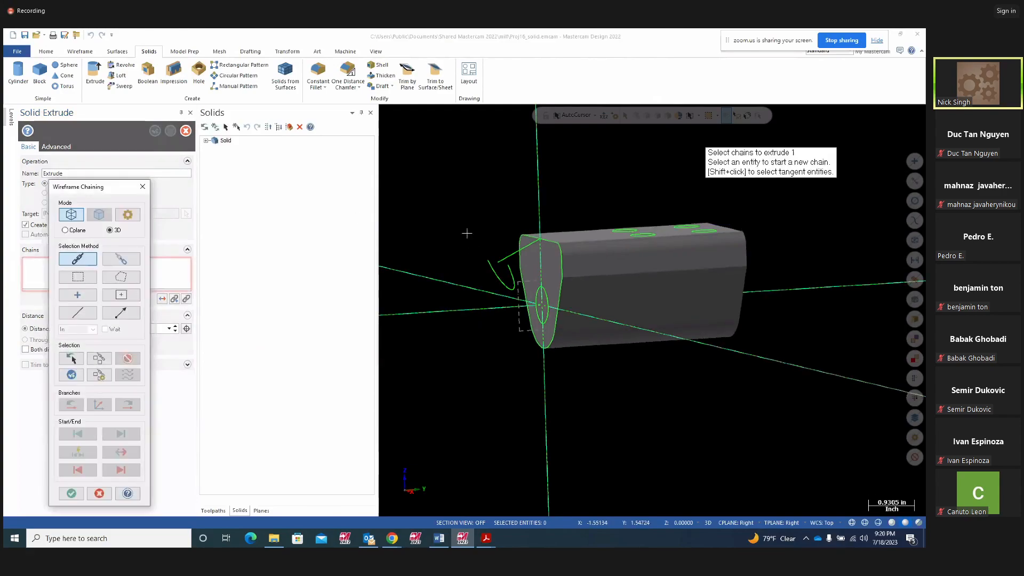
Chain the shortened stepped side profile with the body in wireframe display, and accept the chain in the shaded Right view.
key(alt+s)
middle_drag(443, 284, 405, 282)
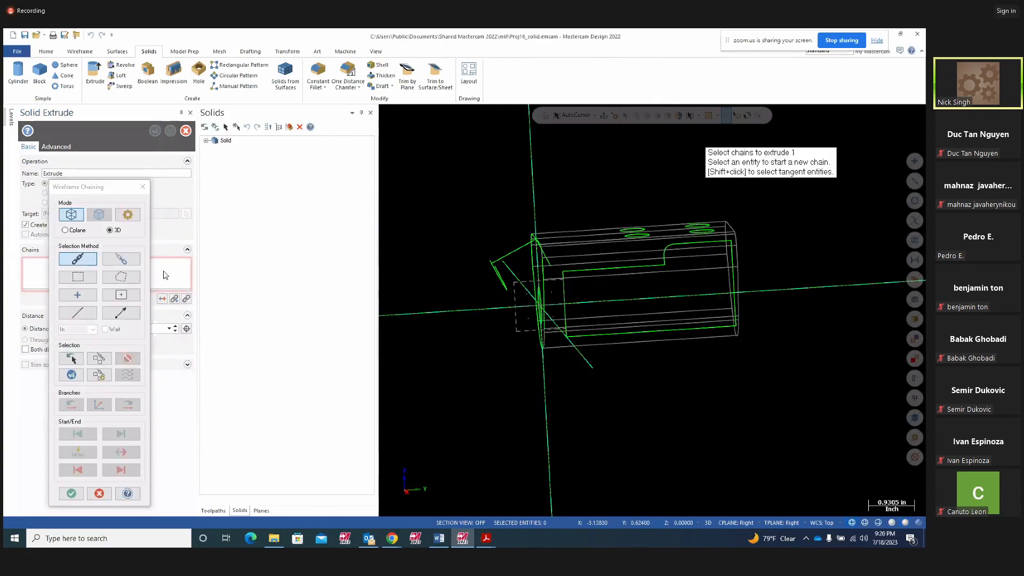
click(578, 271)
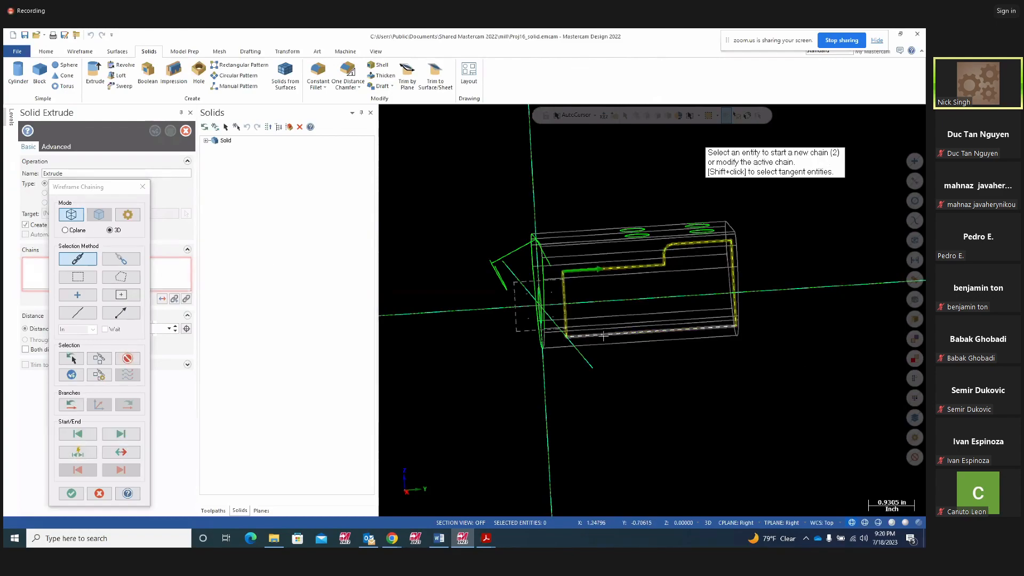
right_click(715, 356)
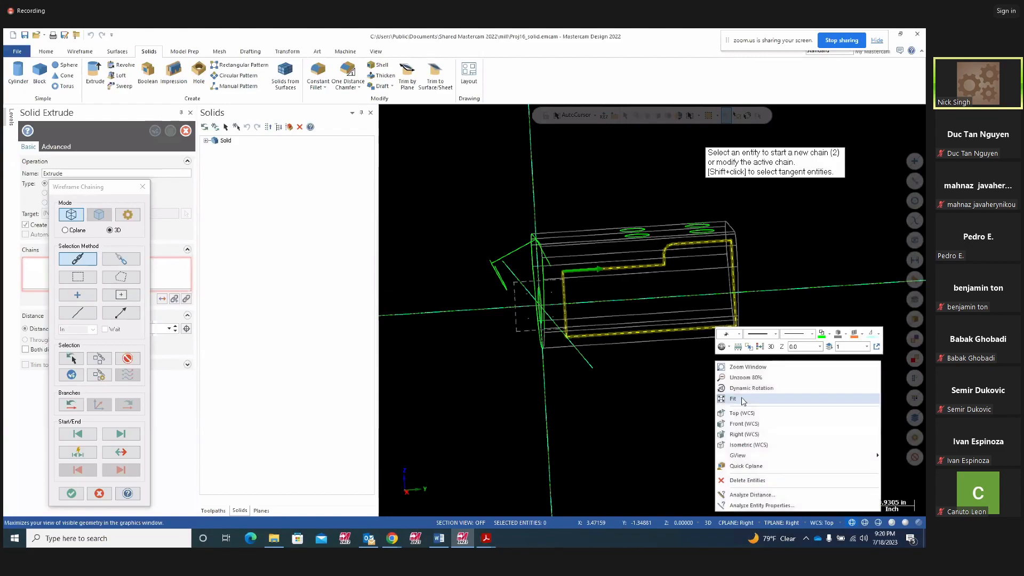
click(740, 435)
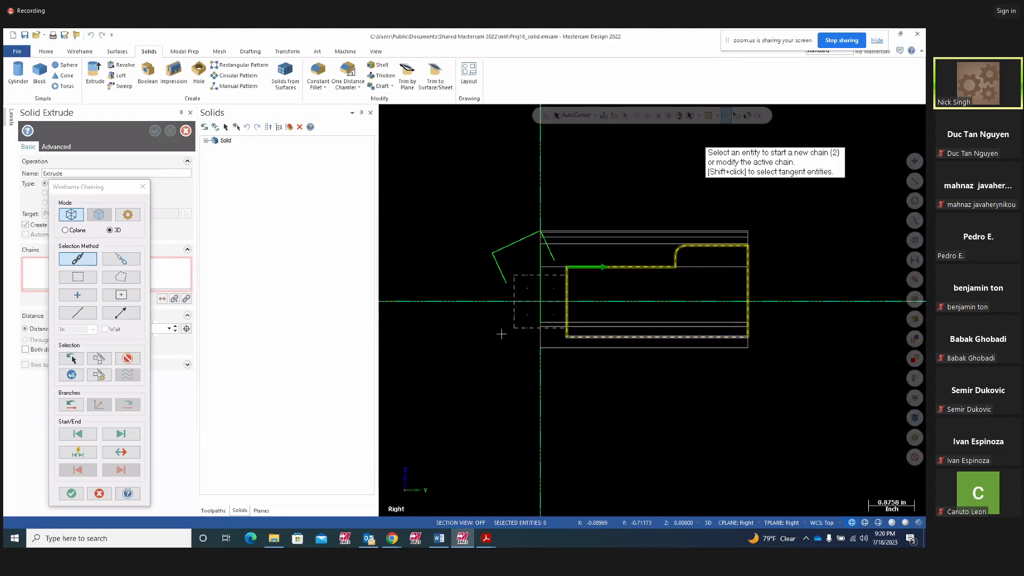
click(73, 376)
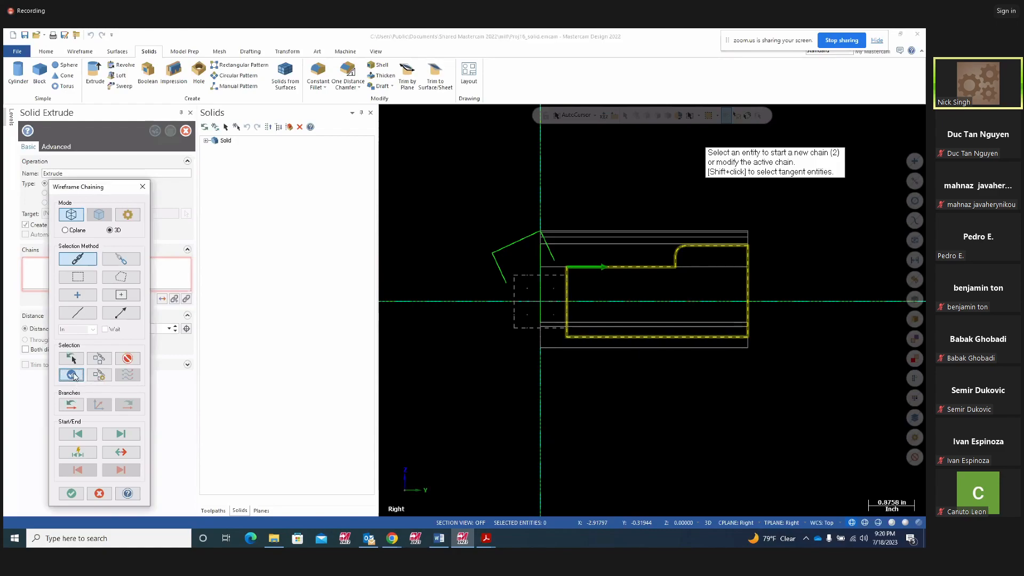
click(73, 375)
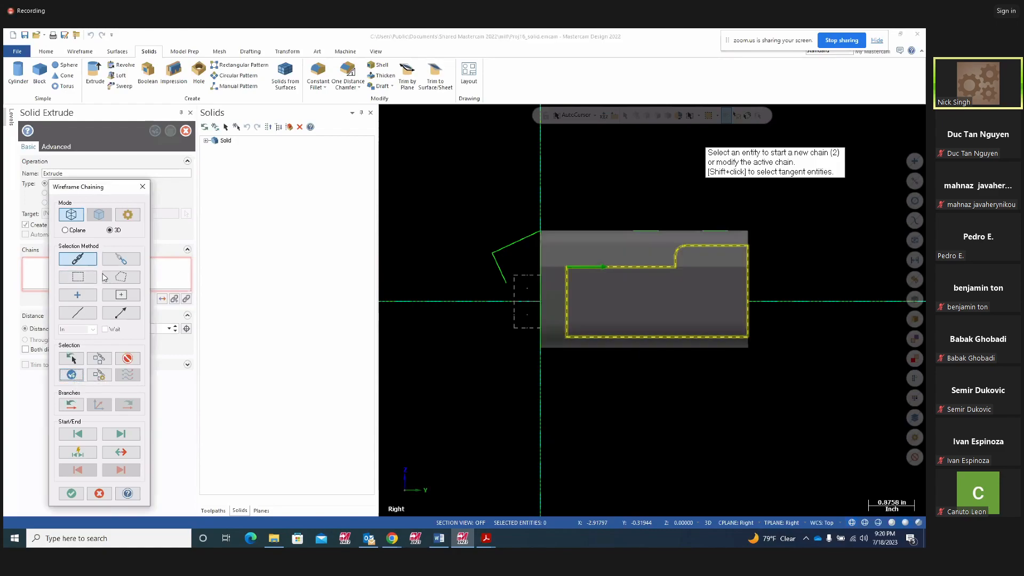
click(72, 495)
Cut the body with the shortened stepped profile, extruding through all in both directions.
click(46, 193)
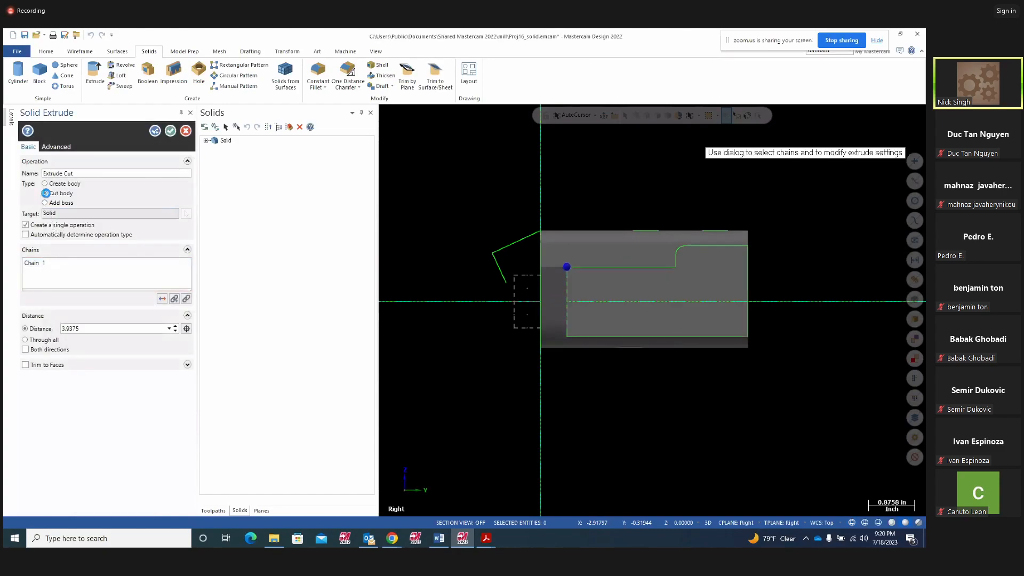
click(25, 339)
middle_drag(463, 403, 526, 409)
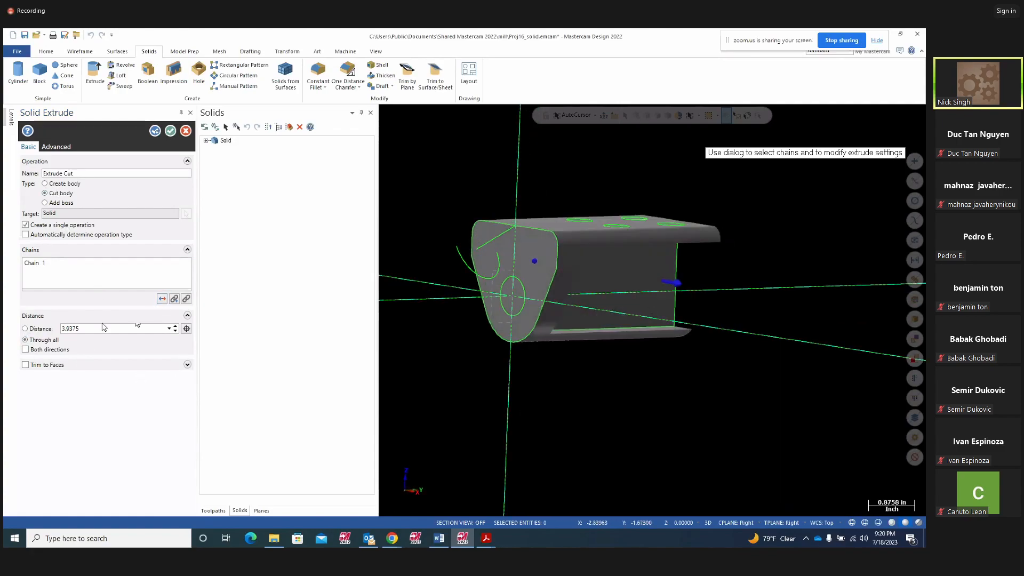
click(25, 349)
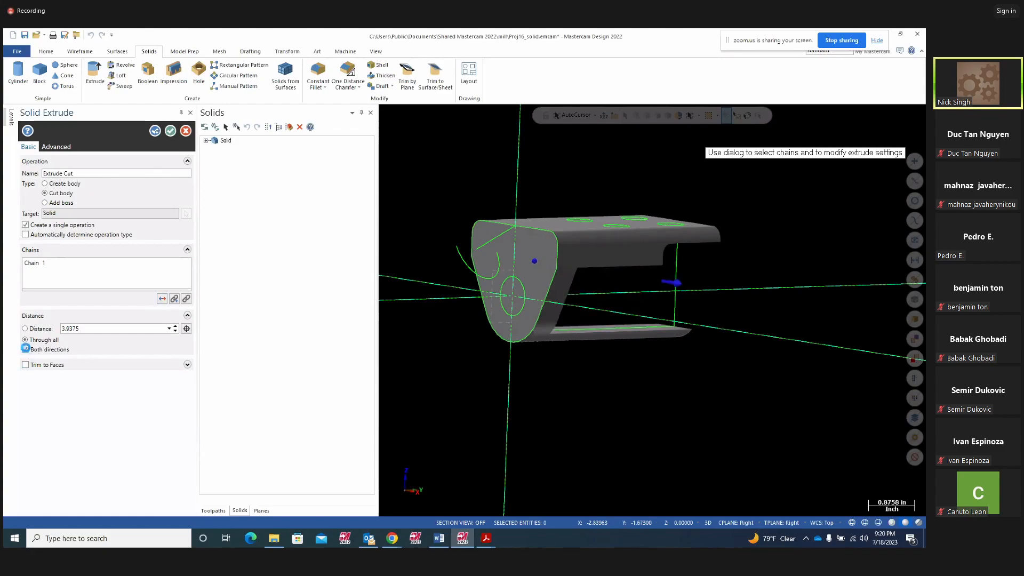
middle_drag(482, 421, 507, 426)
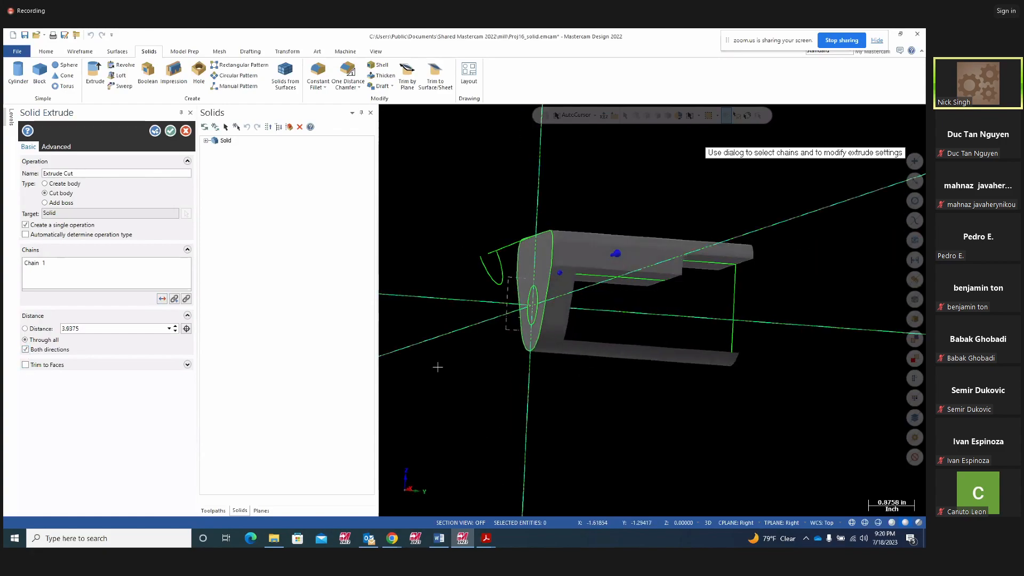
right_click(415, 365)
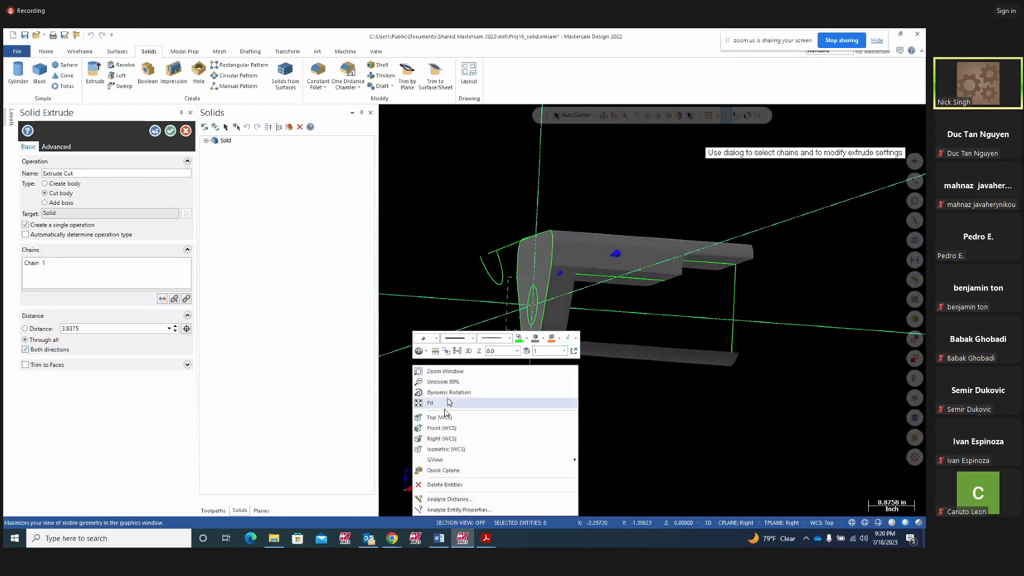
click(435, 439)
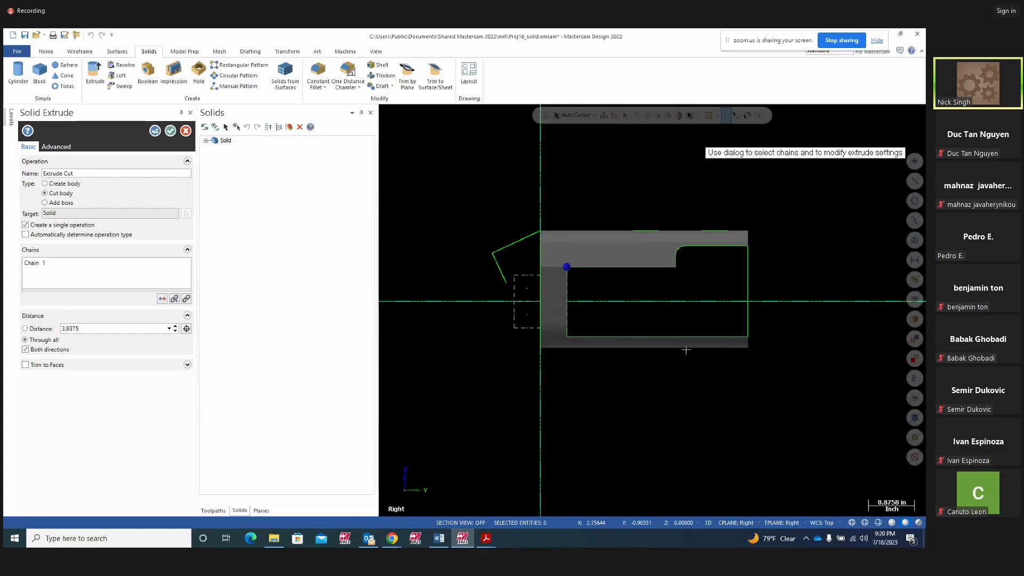
scroll(686, 350, up, 1)
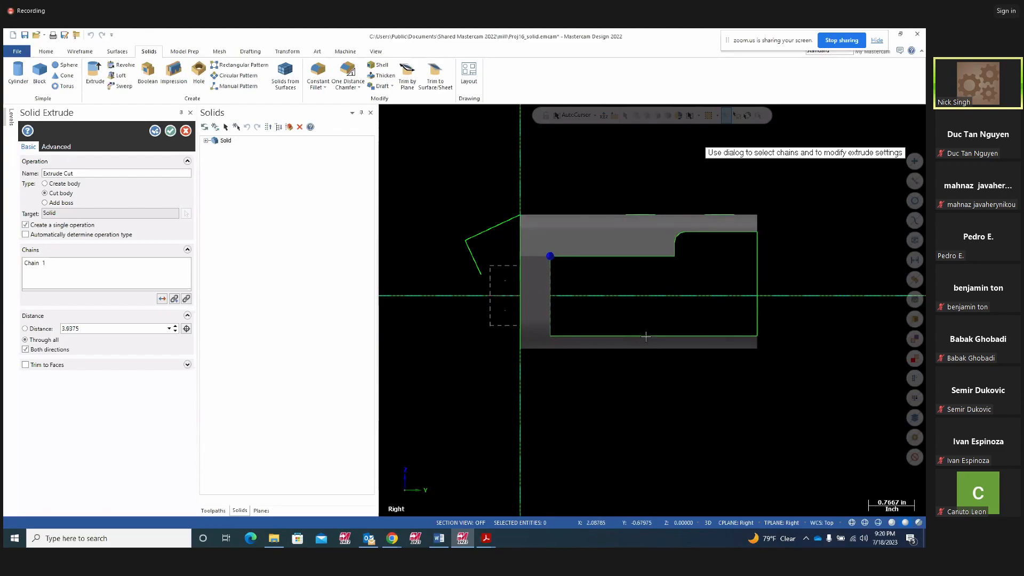
mouse_move(669, 412)
middle_down()
mouse_move(632, 429)
mouse_move(541, 427)
mouse_move(629, 427)
mouse_move(677, 409)
mouse_move(651, 416)
mouse_move(664, 419)
mouse_move(648, 410)
middle_up()
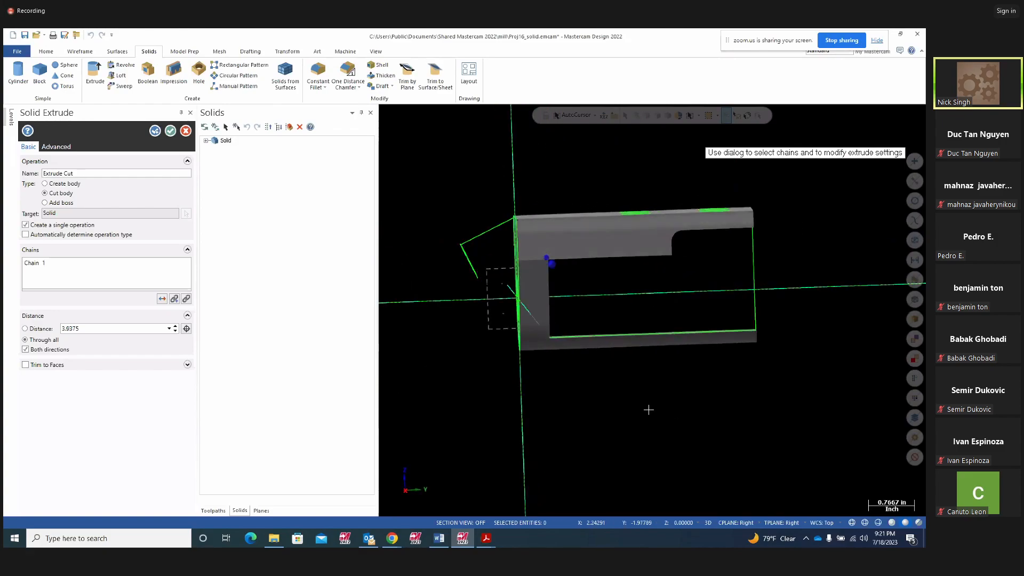
click(170, 131)
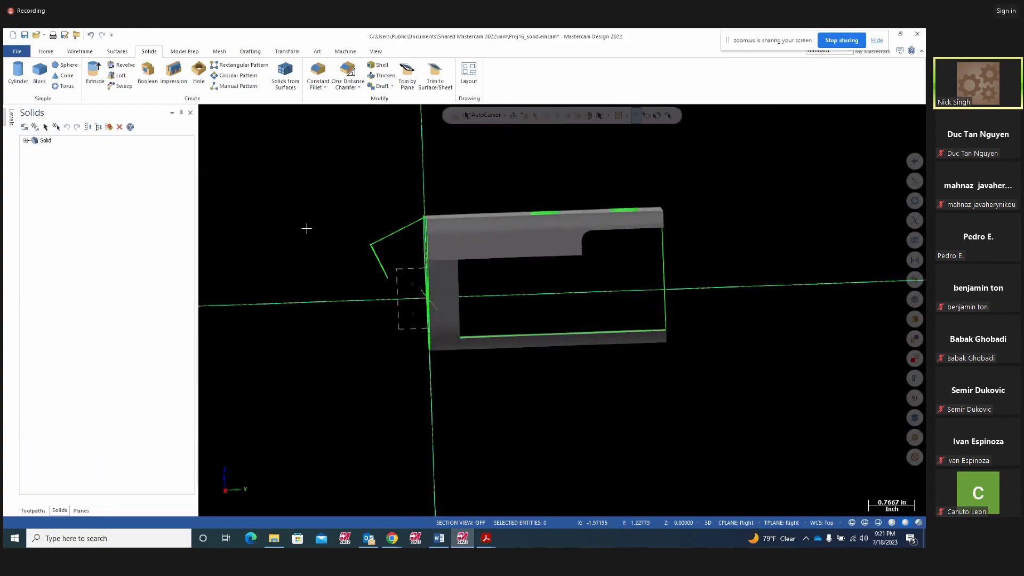
Delete the extrude cut from the solid's operation history and regenerate the solid.
click(25, 140)
click(56, 156)
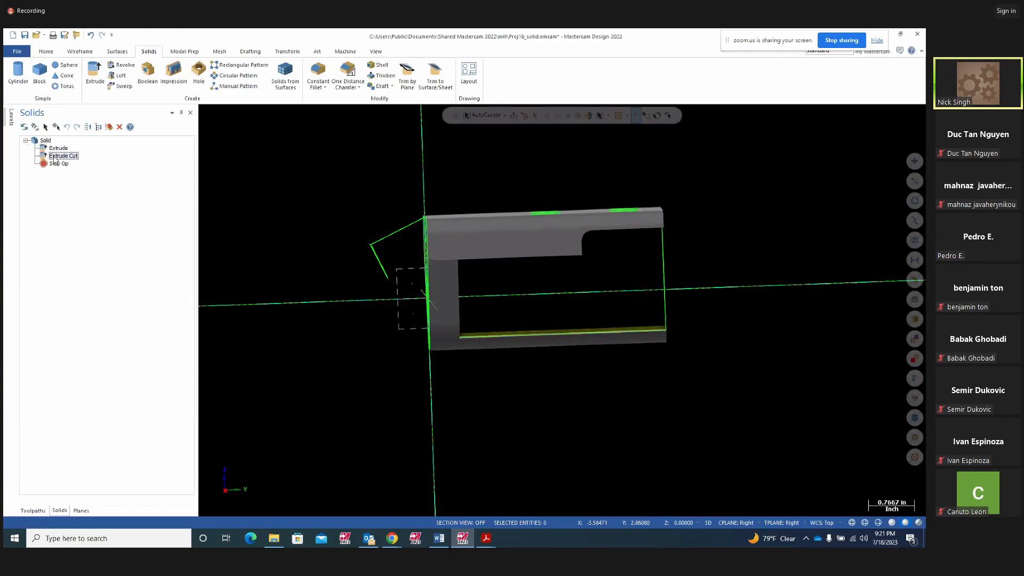
key(Delete)
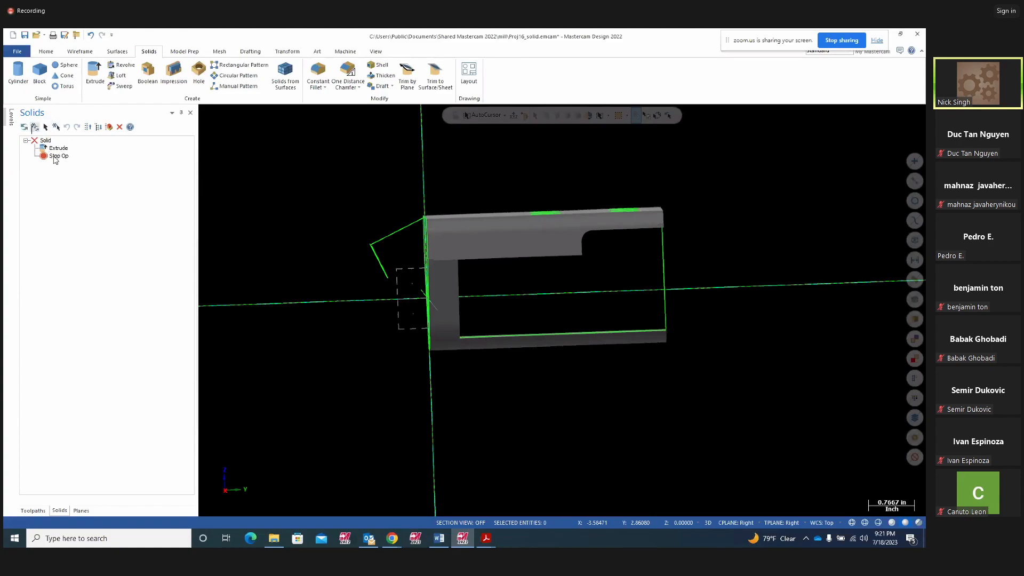
click(34, 127)
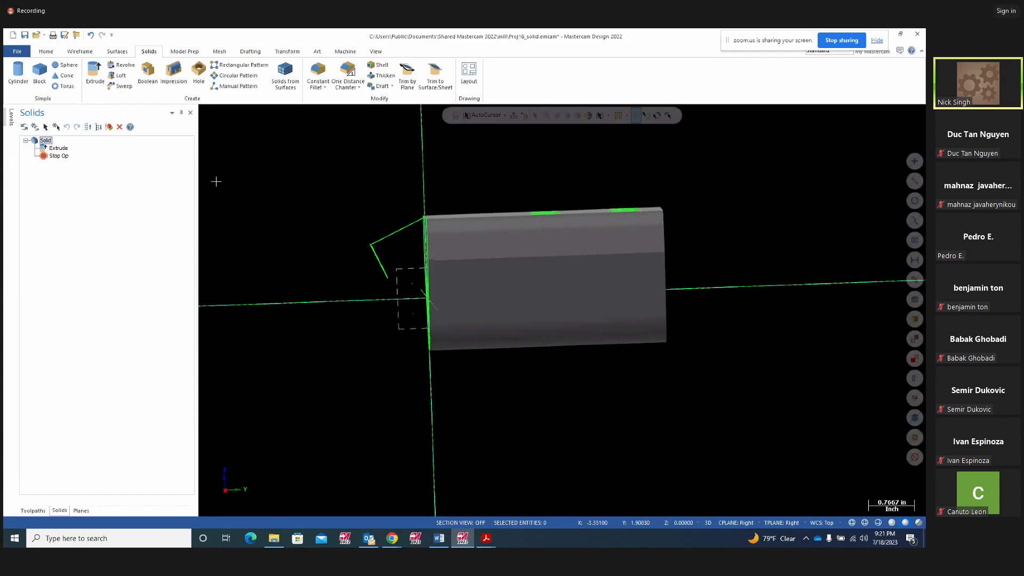
Draw a horizontal line about 5.13 in long just below the body in the Right view, and switch to wireframe display.
right_click(237, 192)
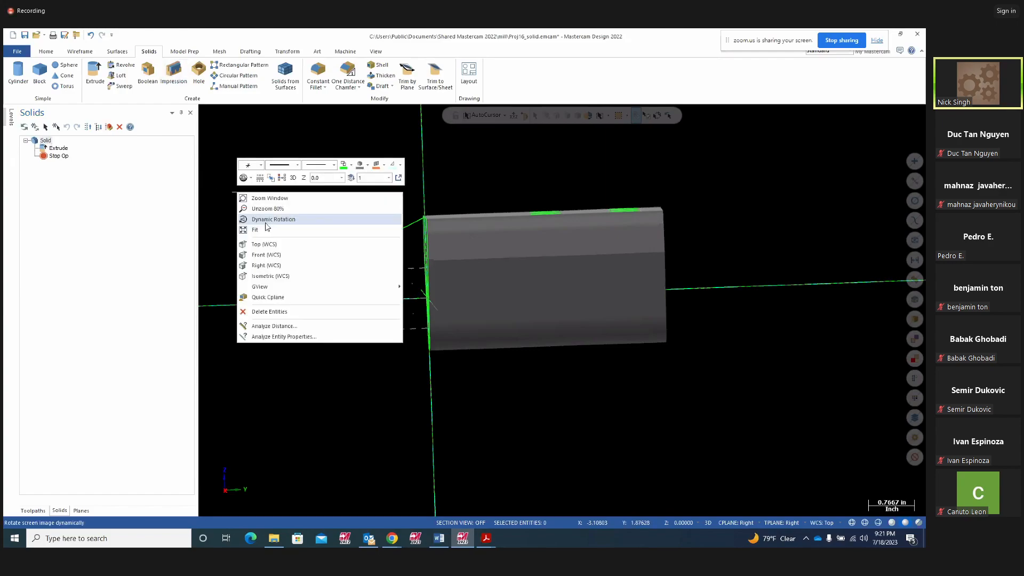
click(259, 266)
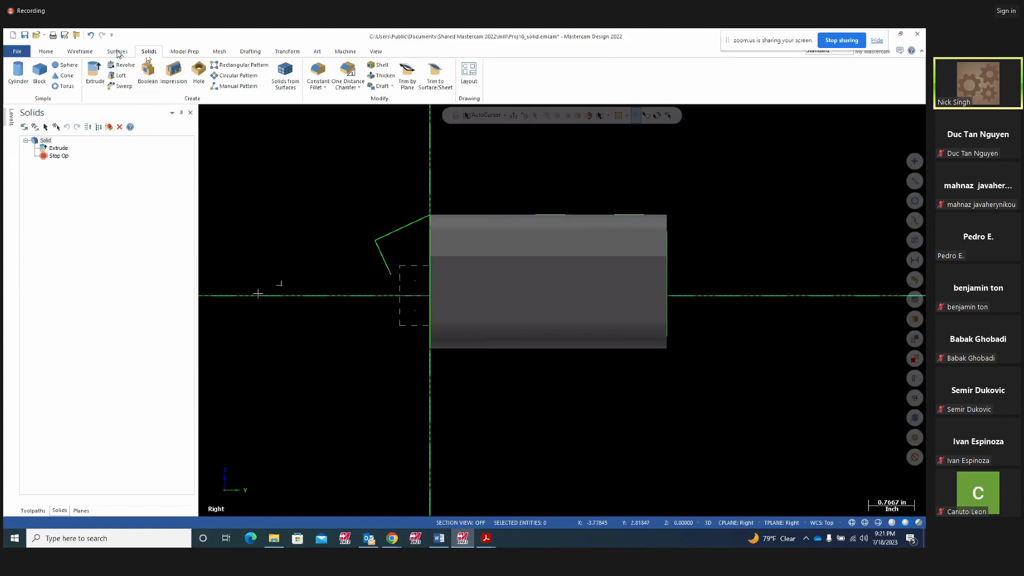
click(80, 51)
click(73, 74)
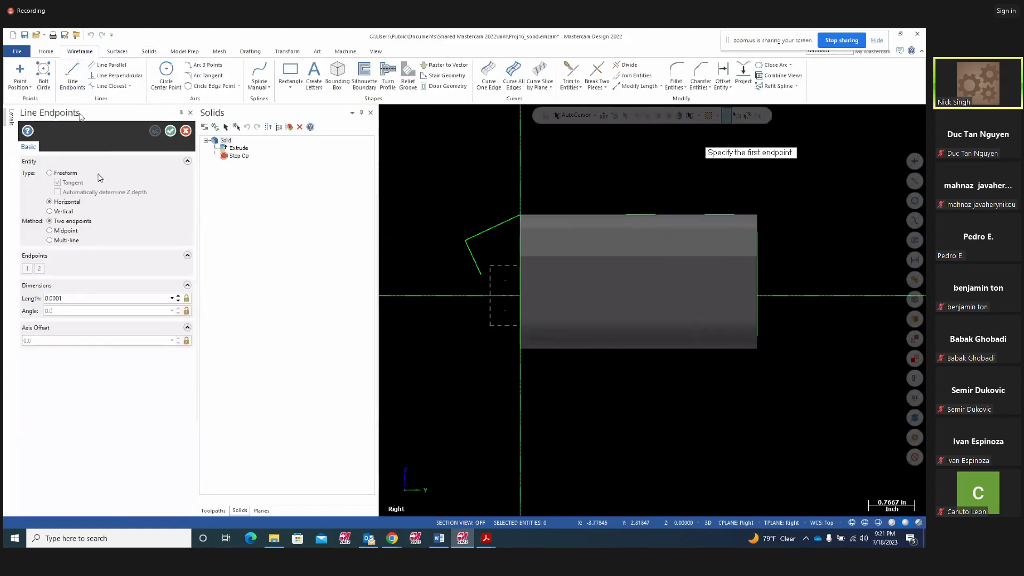
click(504, 365)
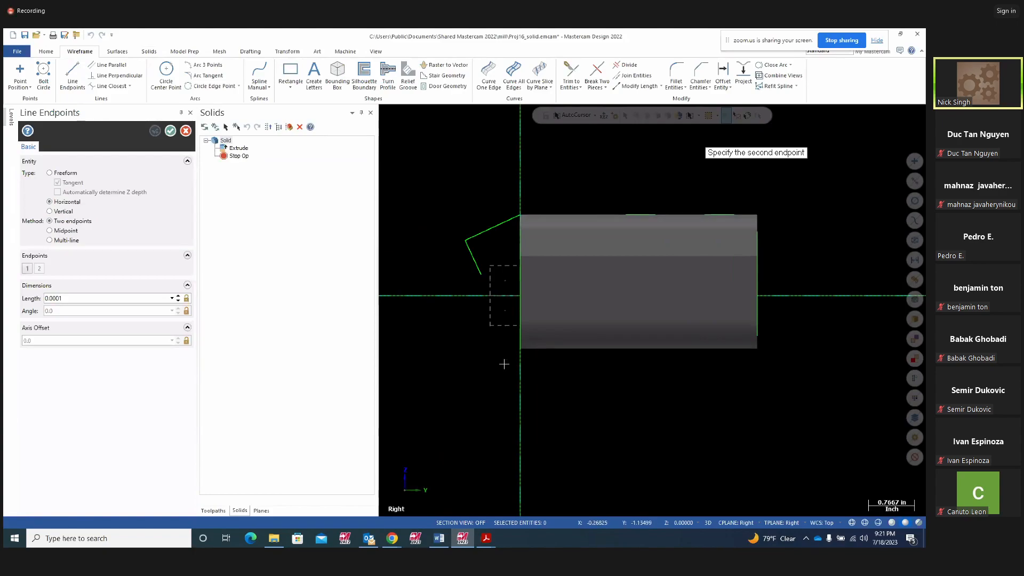
click(811, 373)
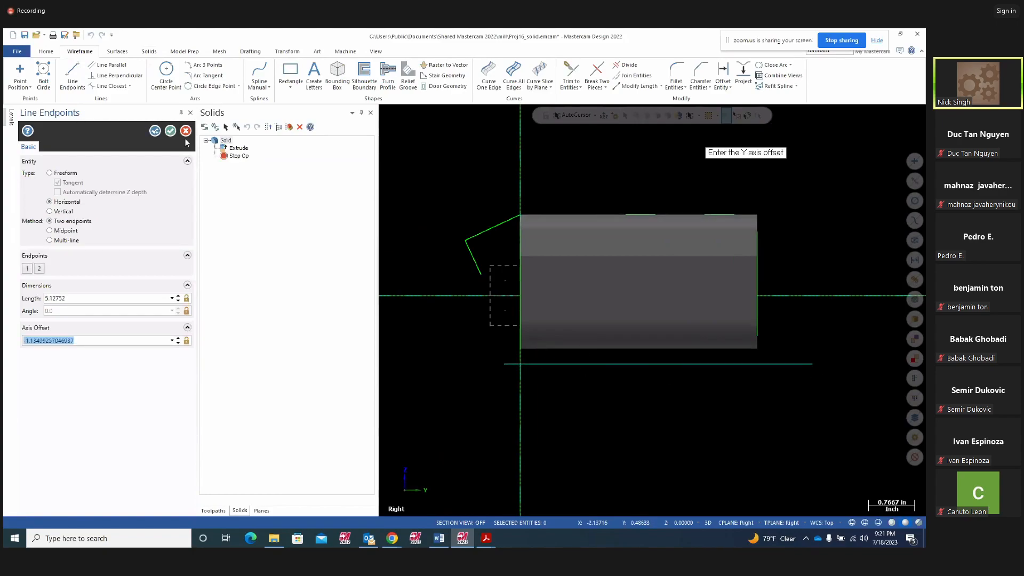
click(155, 131)
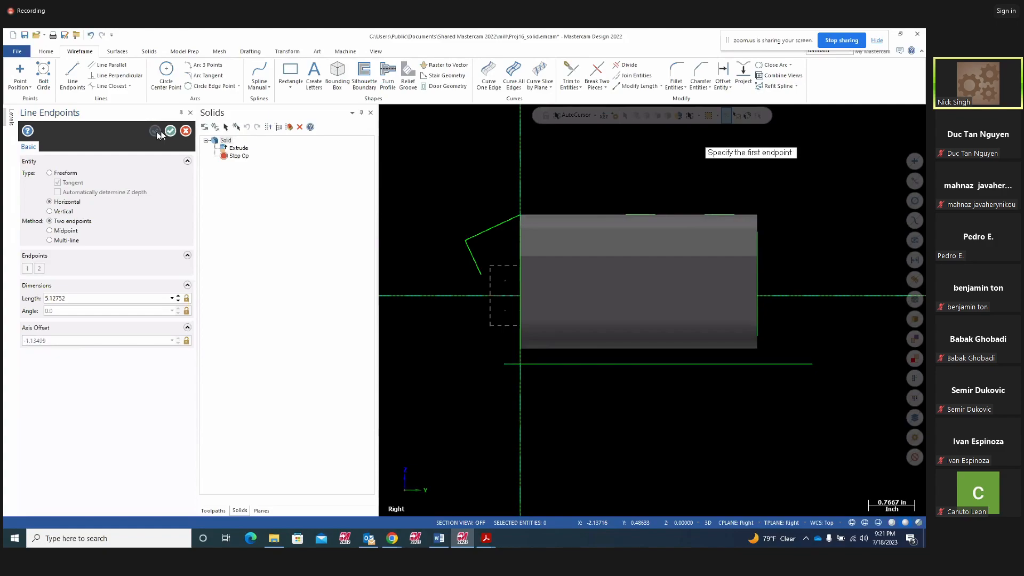
key(alt+s)
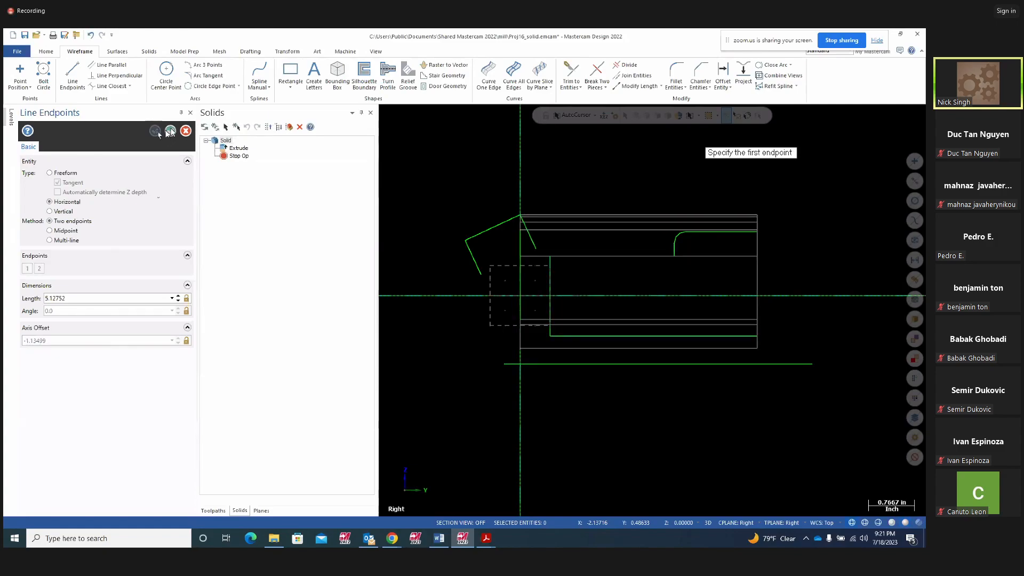
click(170, 131)
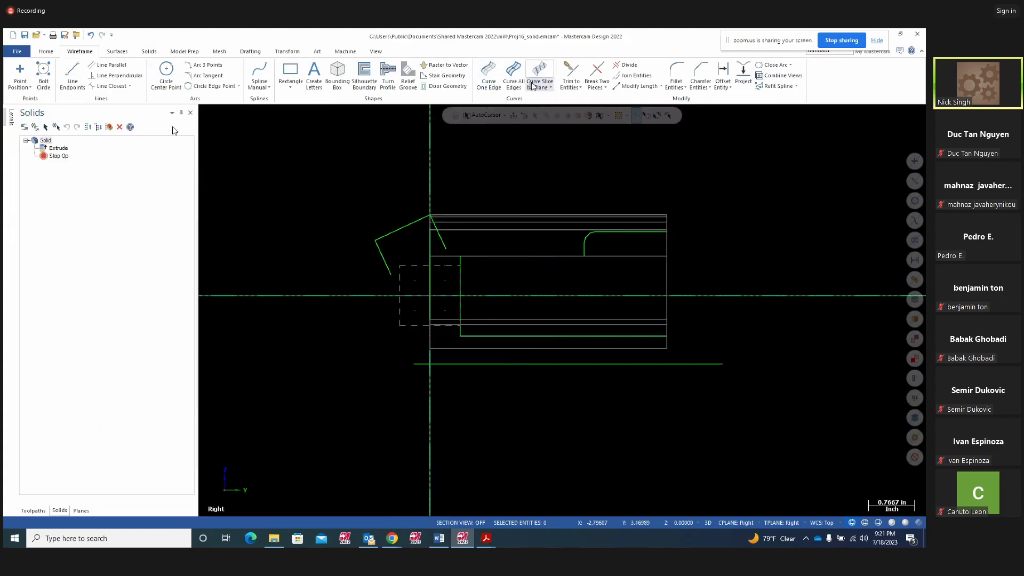
Extend the stepped profile's vertical sides to the new horizontal line with Trim 3 entities, and delete the old bottom line inside the body.
click(580, 88)
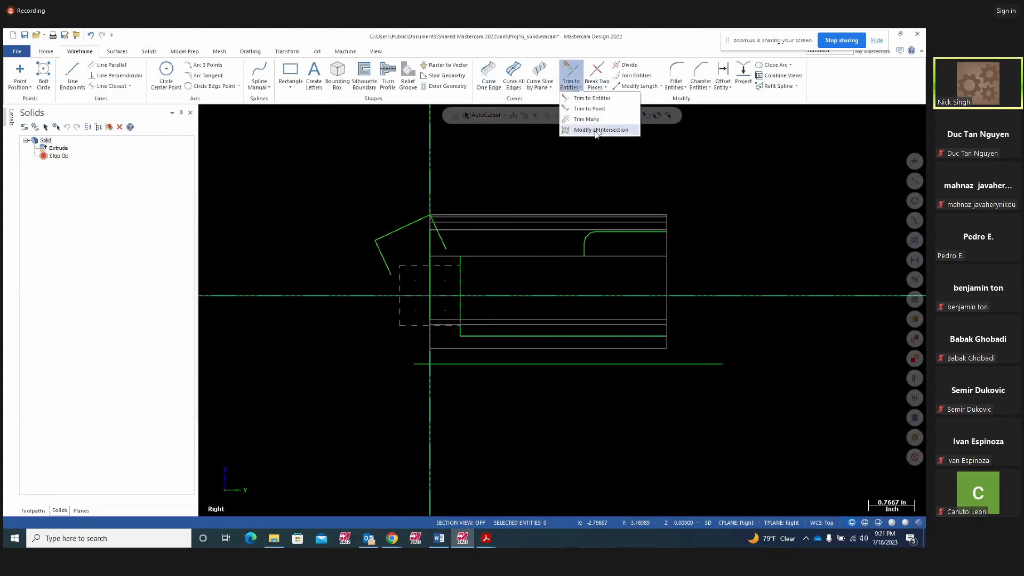
click(585, 99)
click(550, 312)
click(758, 312)
click(667, 363)
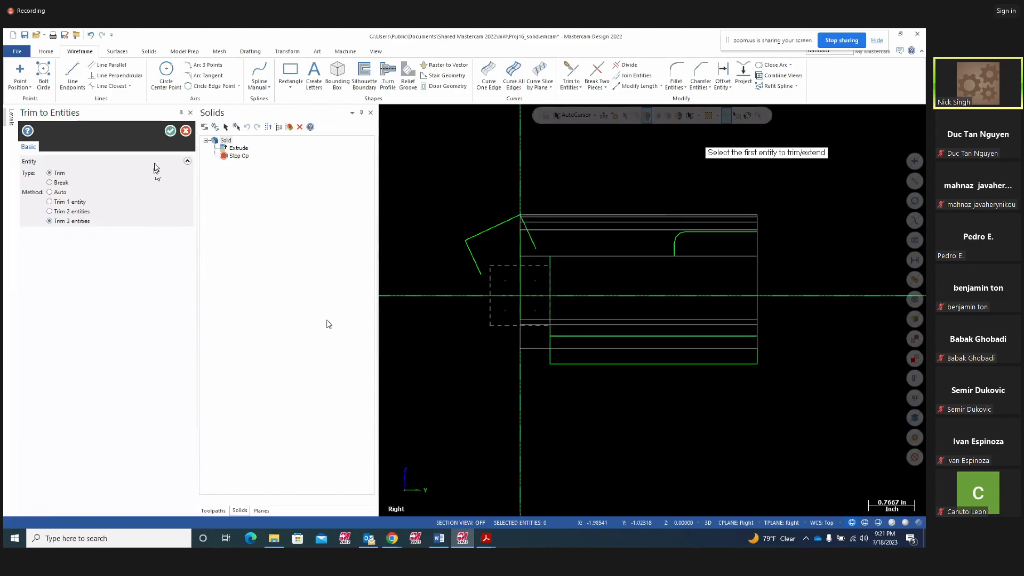
click(169, 131)
click(490, 336)
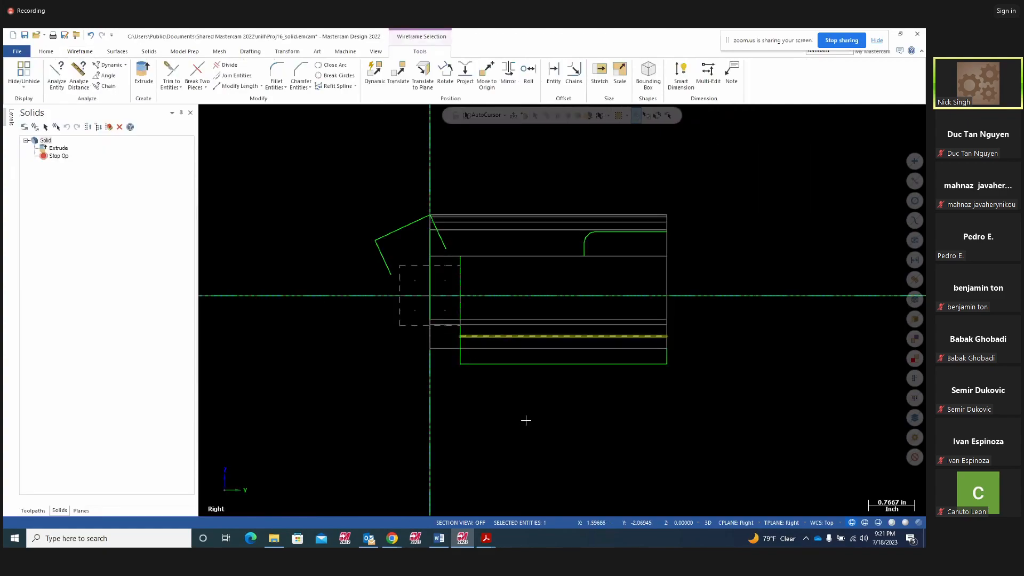
key(Delete)
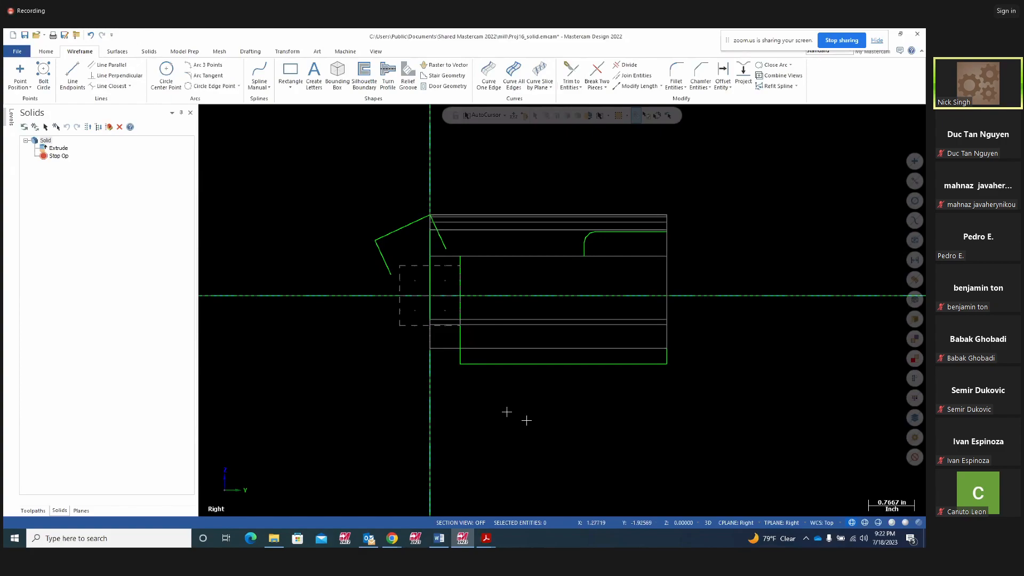
Cut the body with the enlarged stepped profile, extruding through all in both directions, and return to shaded display.
mouse_move(527, 420)
middle_down()
mouse_move(528, 404)
mouse_move(539, 408)
middle_up()
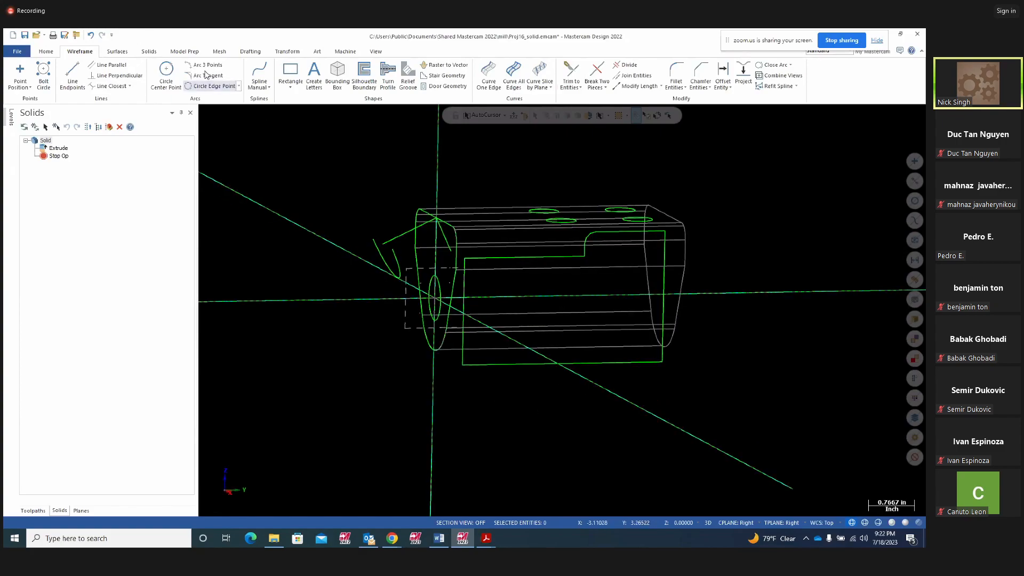
click(149, 51)
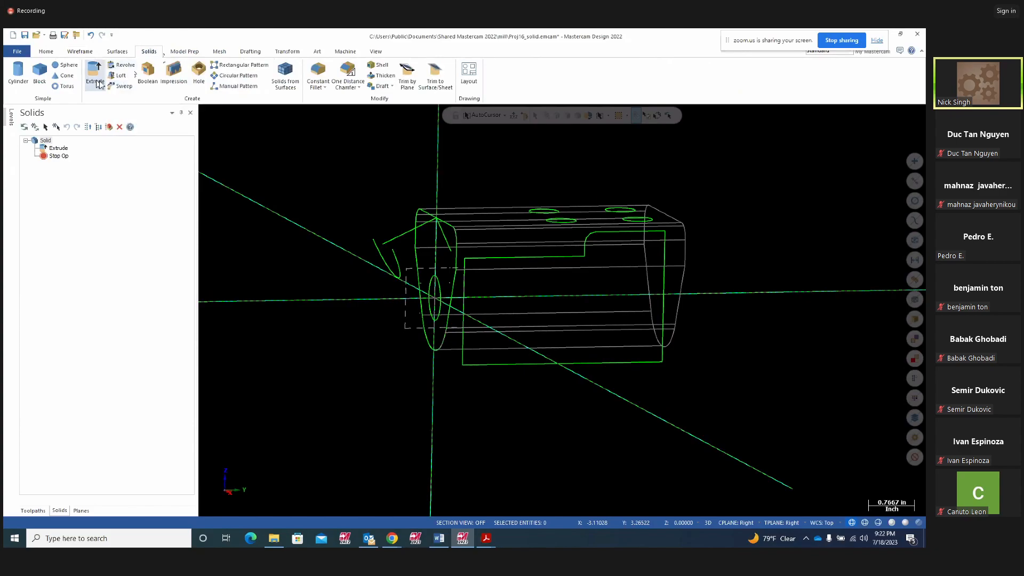
click(98, 84)
click(553, 350)
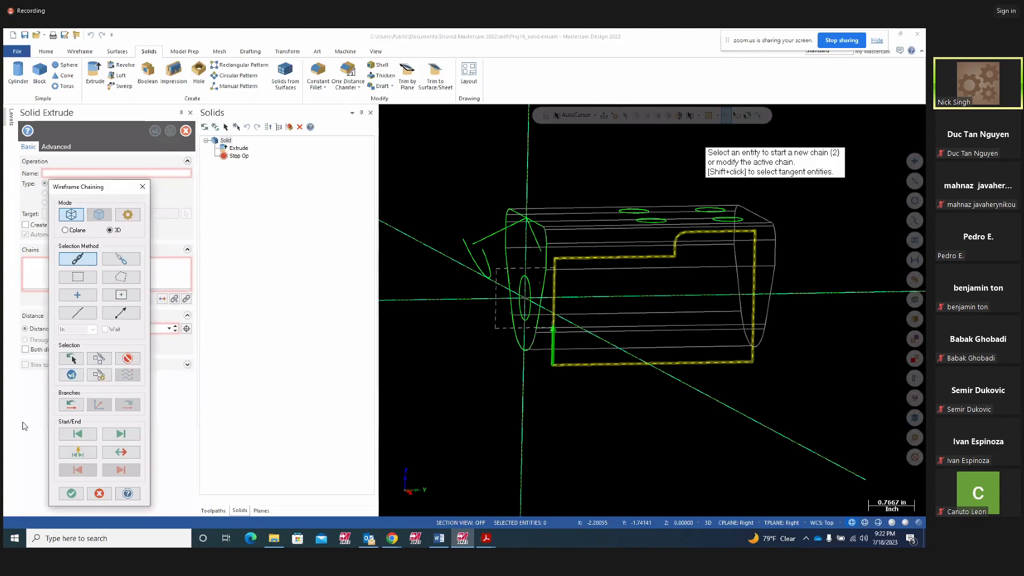
click(71, 492)
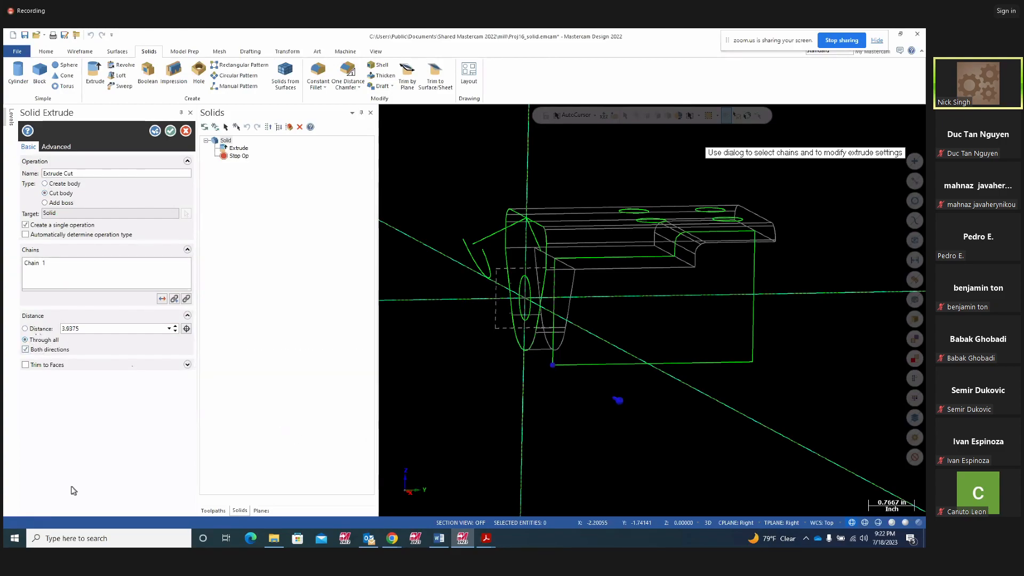
key(alt+s)
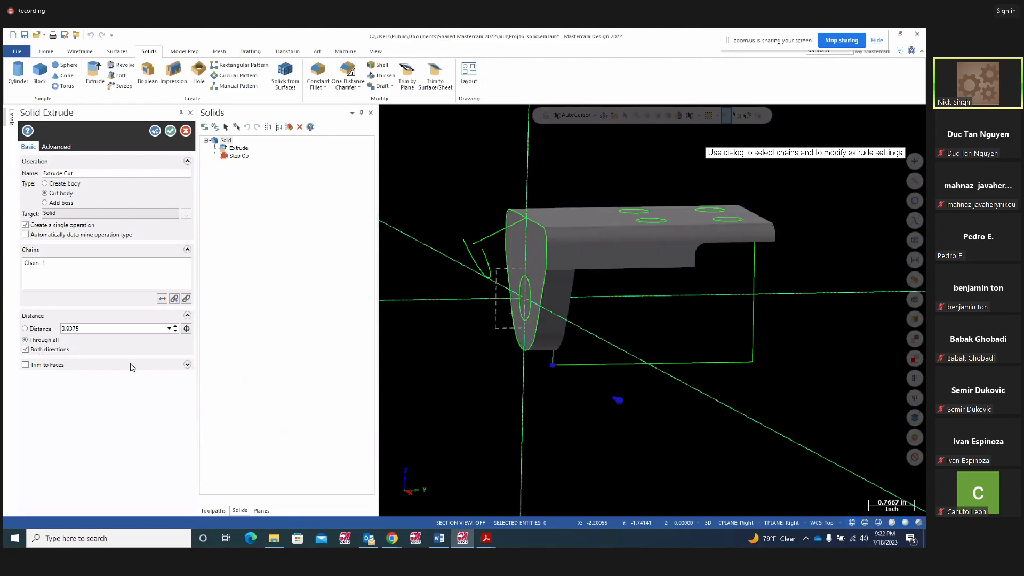
mouse_move(548, 373)
middle_down()
mouse_move(547, 382)
mouse_move(587, 380)
mouse_move(635, 398)
middle_up()
click(171, 131)
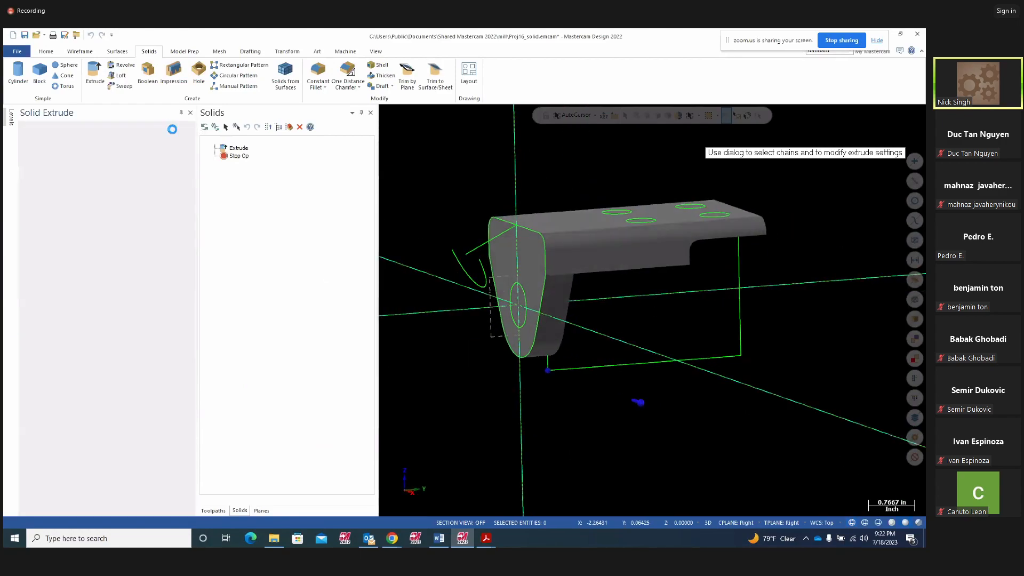
mouse_move(744, 252)
middle_down()
mouse_move(814, 236)
mouse_move(770, 224)
mouse_move(697, 228)
mouse_move(813, 247)
mouse_move(783, 253)
middle_up()
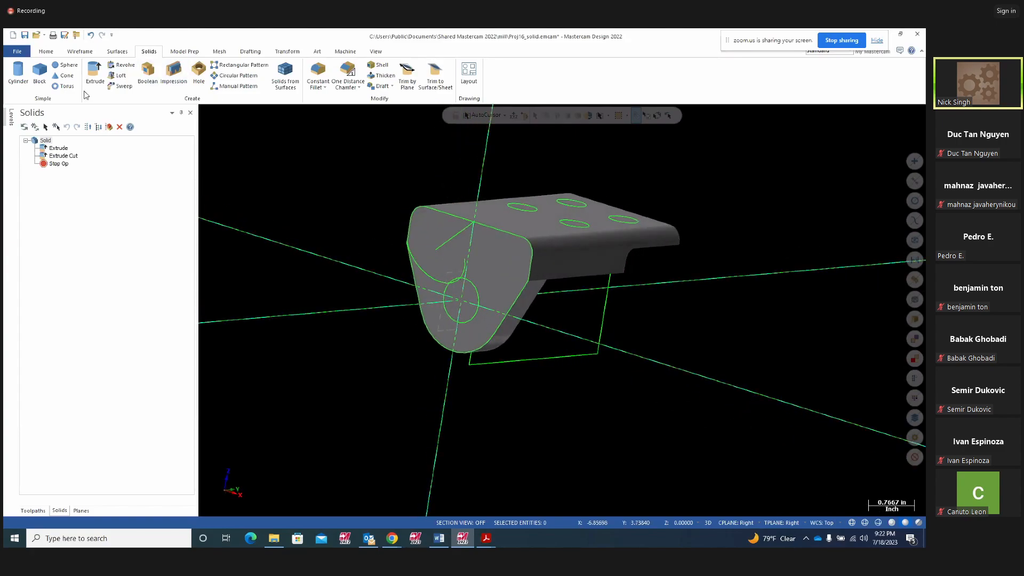
click(95, 74)
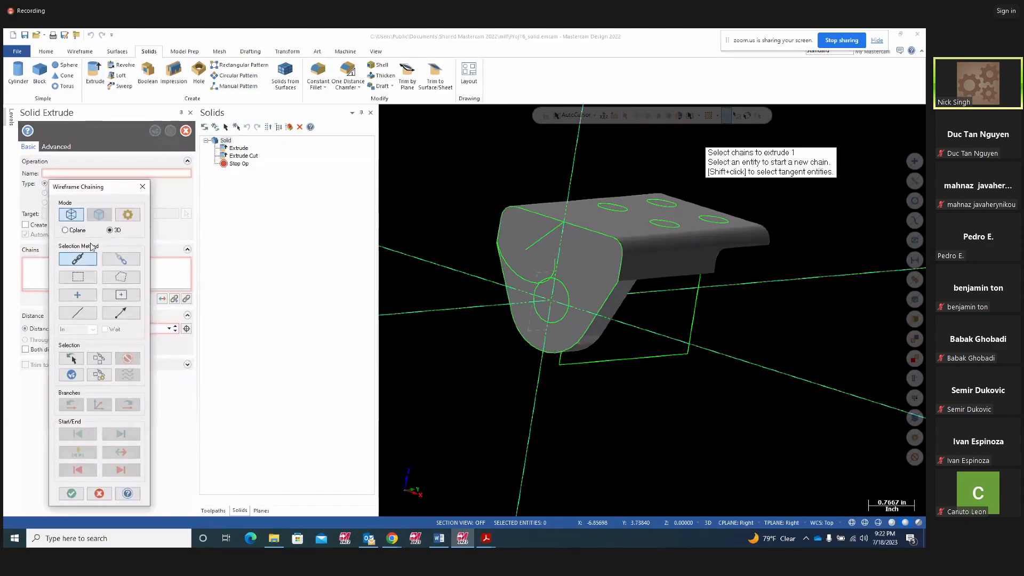
click(553, 265)
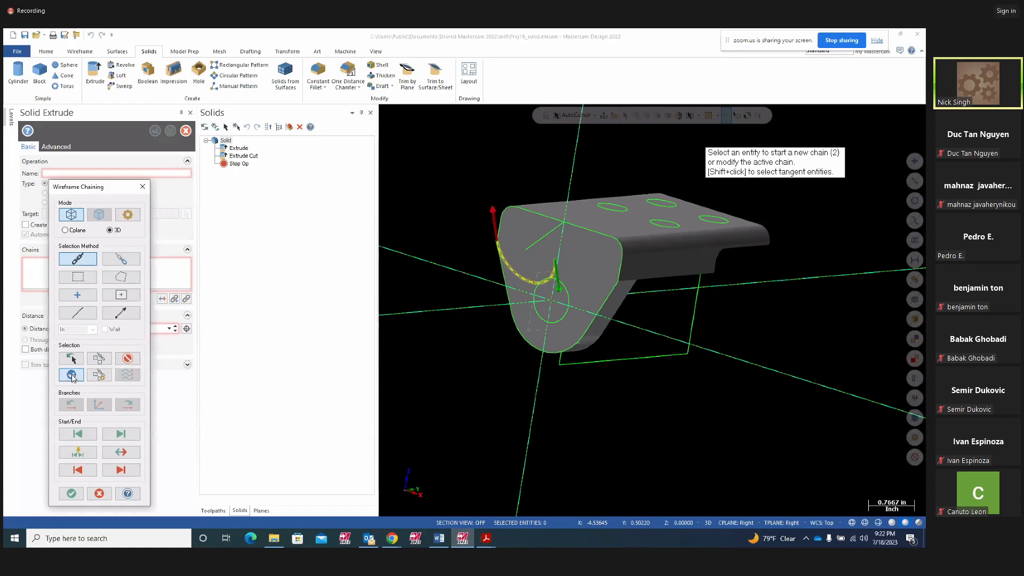
click(71, 494)
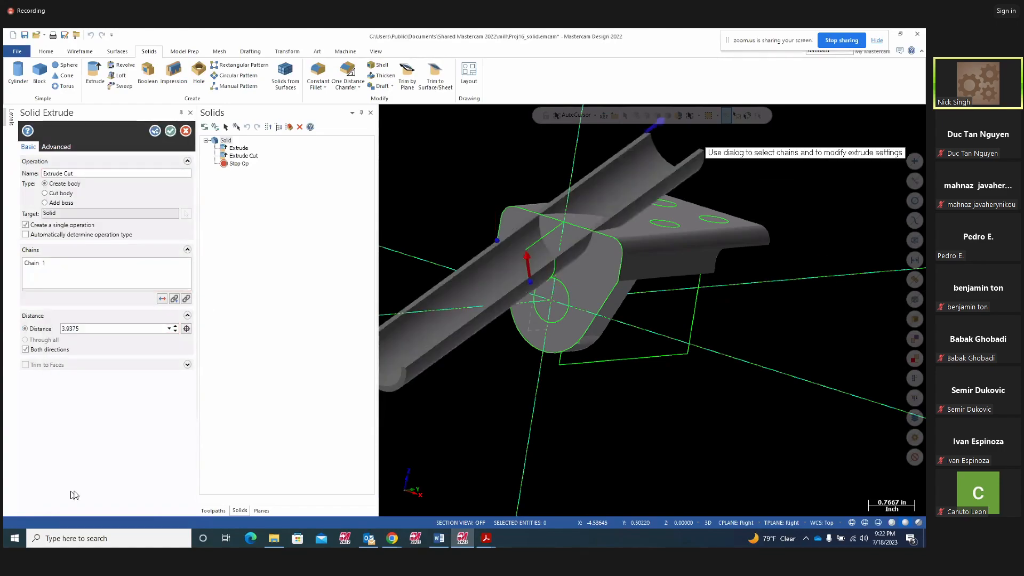
mouse_move(560, 377)
middle_down()
mouse_move(602, 366)
mouse_move(549, 382)
middle_up()
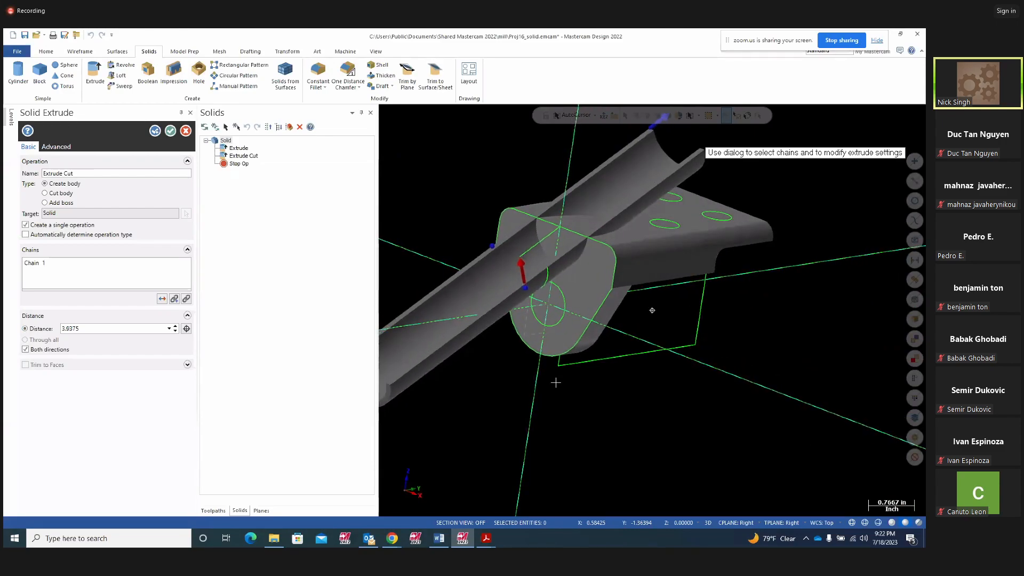
click(45, 193)
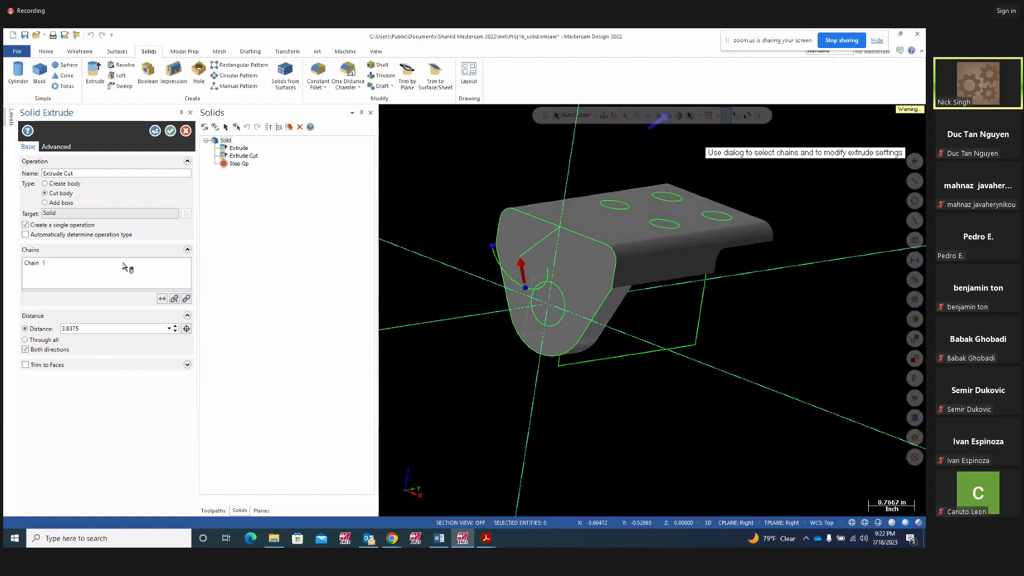
middle_drag(606, 403, 533, 213)
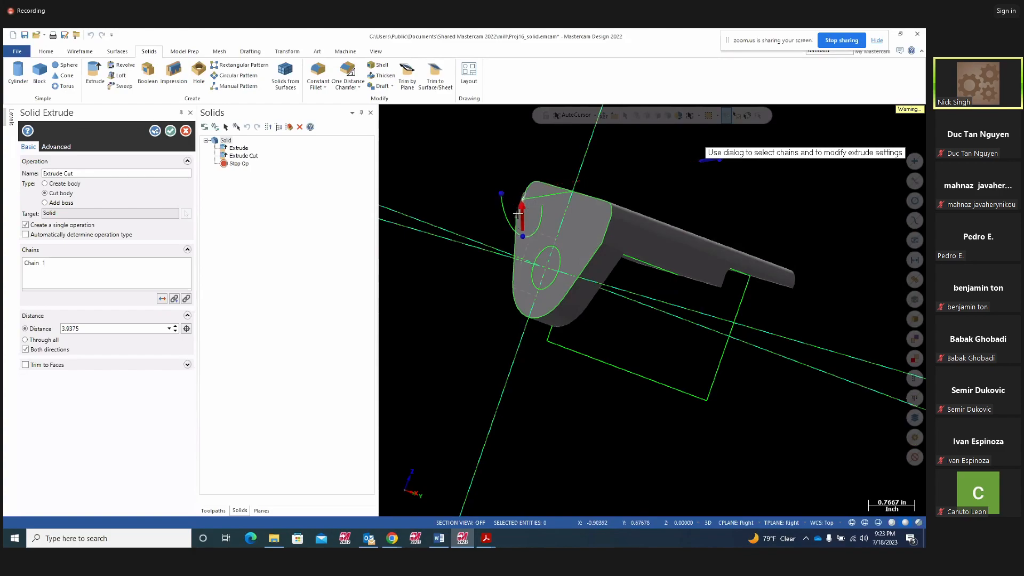
middle_drag(561, 354, 565, 389)
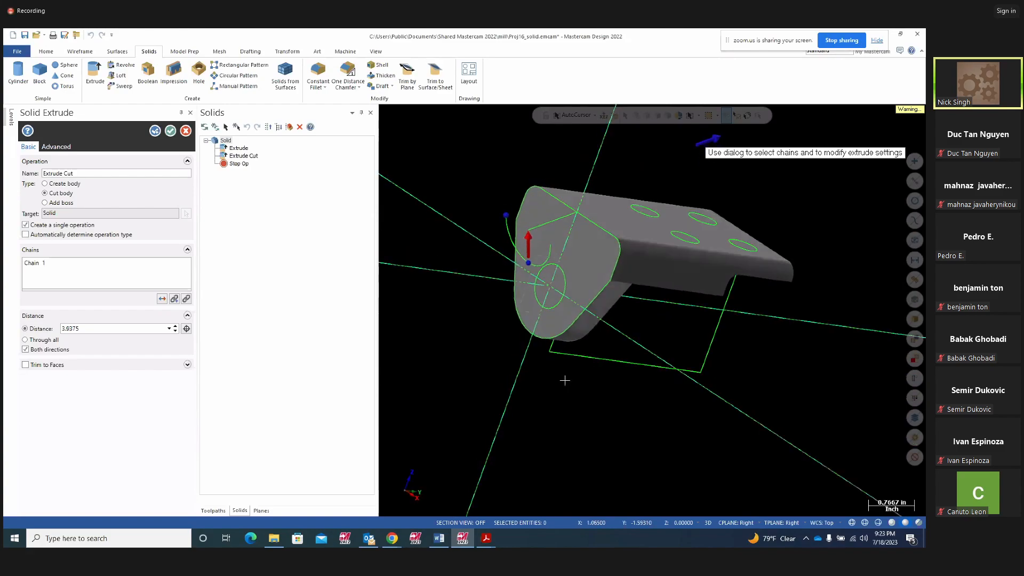
click(45, 184)
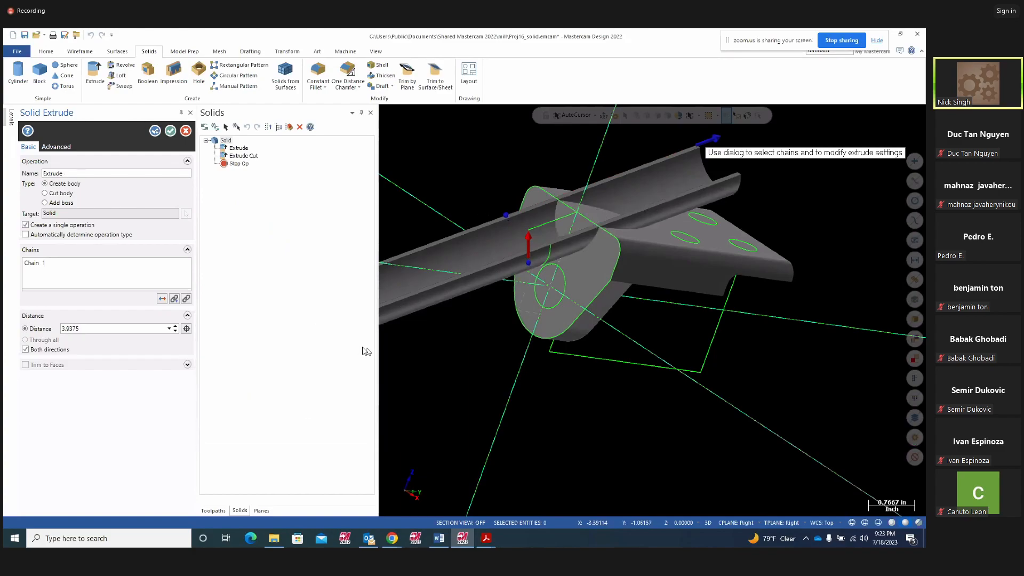
key(Escape)
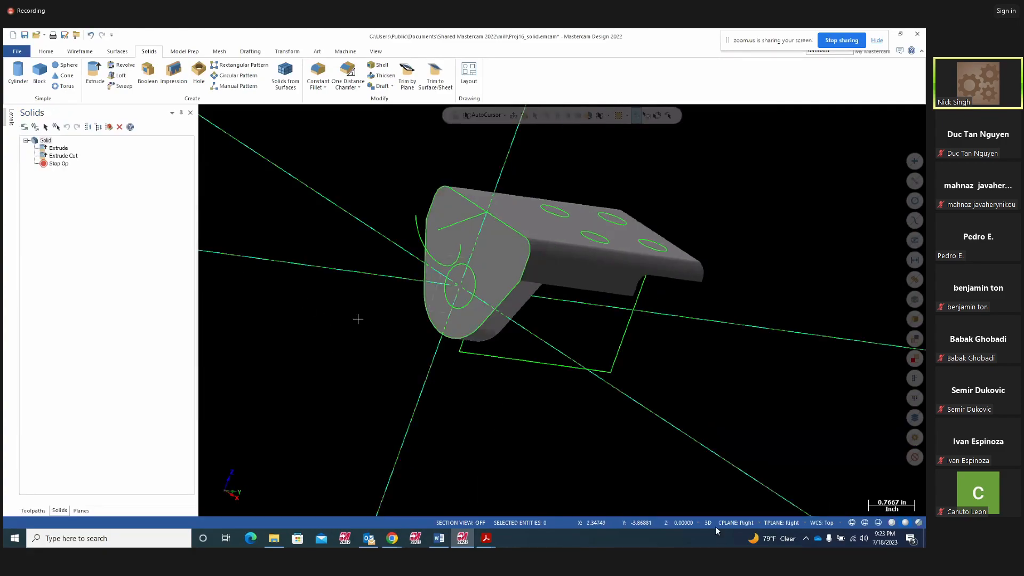
Try to close the open top of the U-shaped profile with a horizontal line in the Right plane.
click(78, 52)
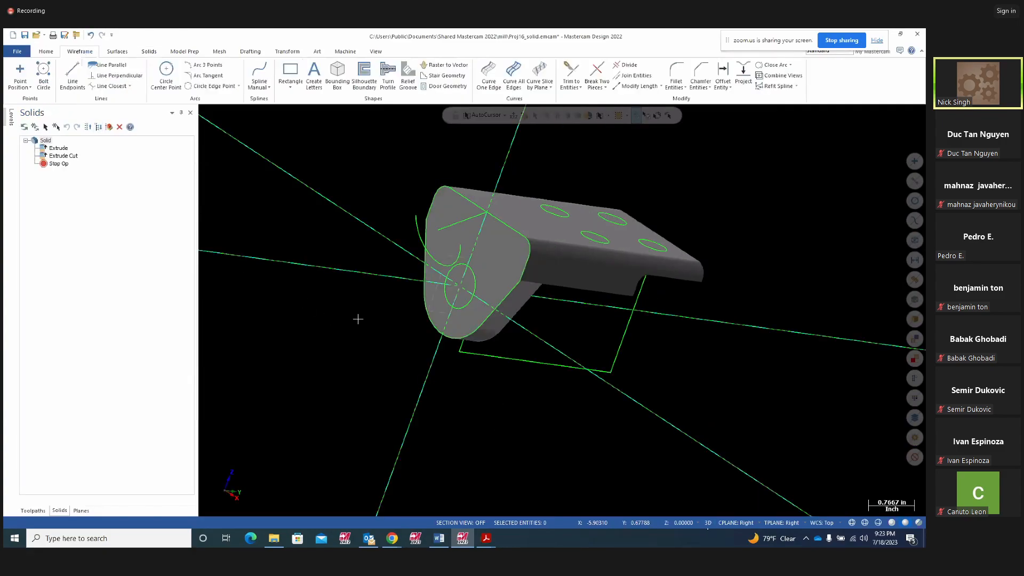
click(71, 78)
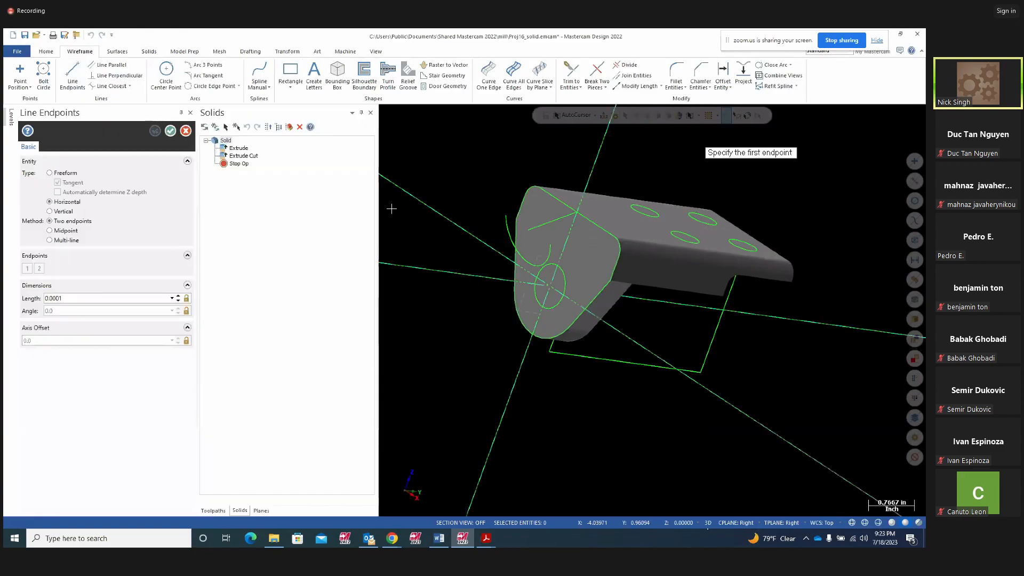
click(506, 216)
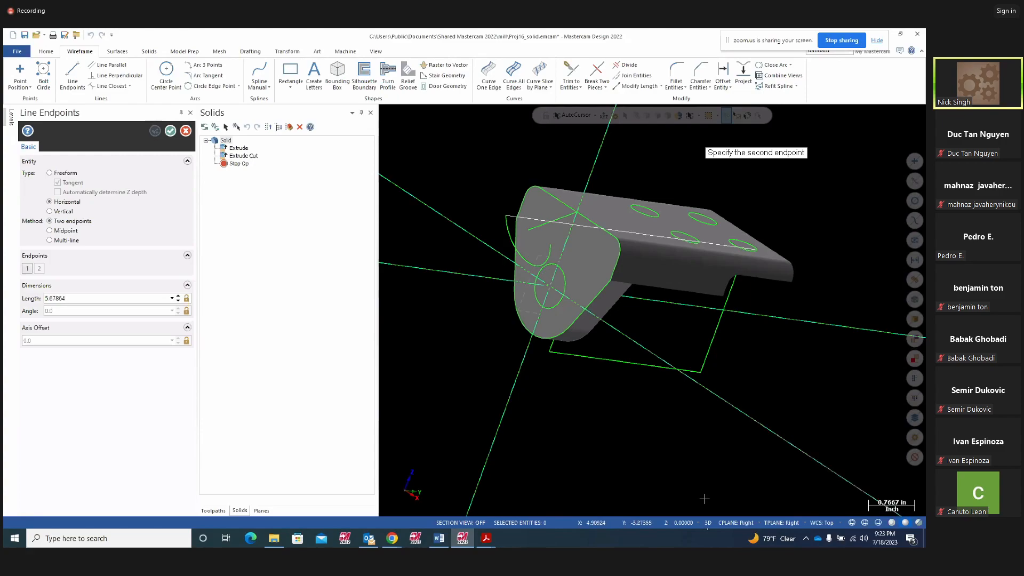
middle_drag(709, 413, 542, 312)
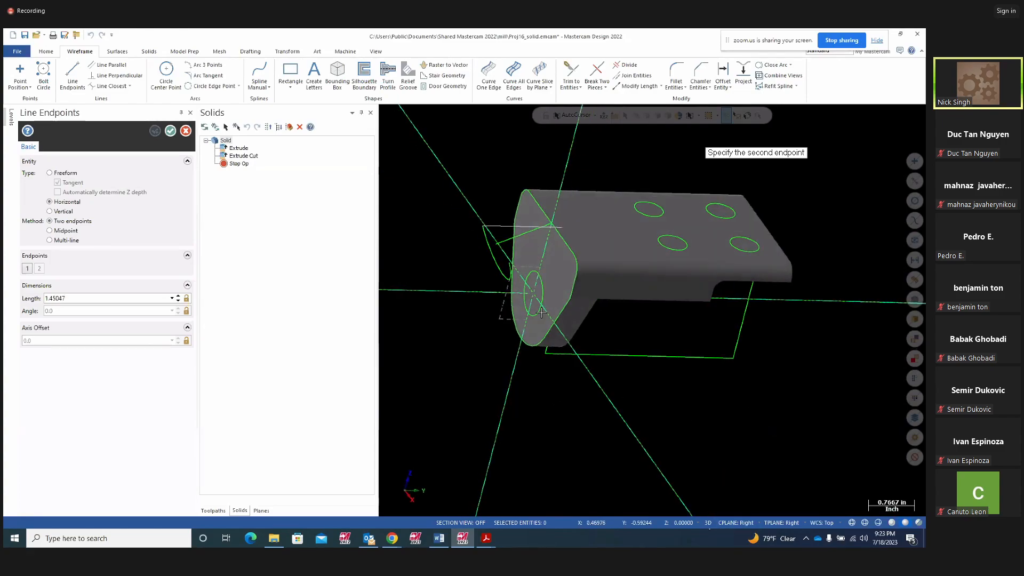
click(507, 266)
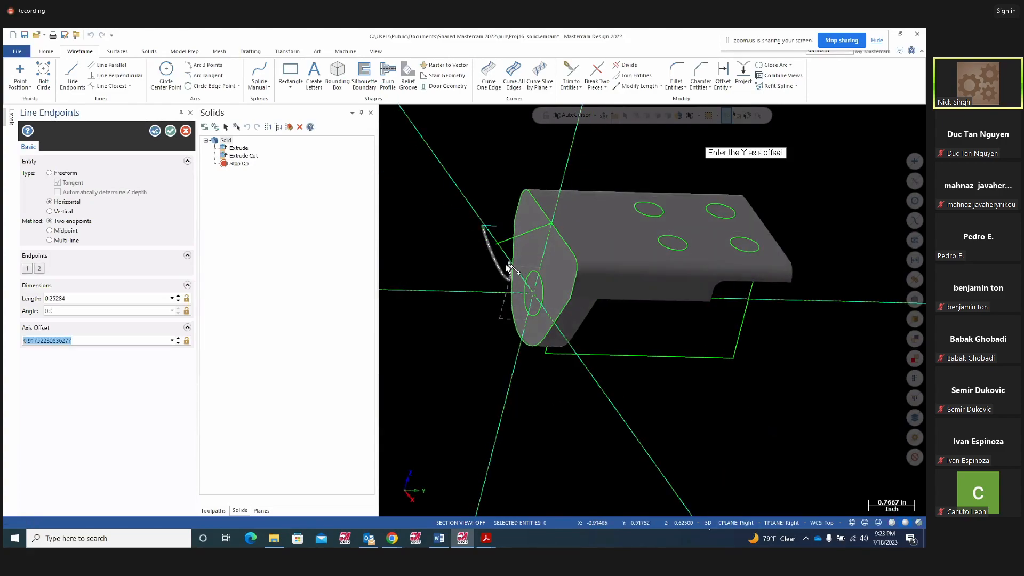
key(Escape)
middle_drag(459, 394, 454, 372)
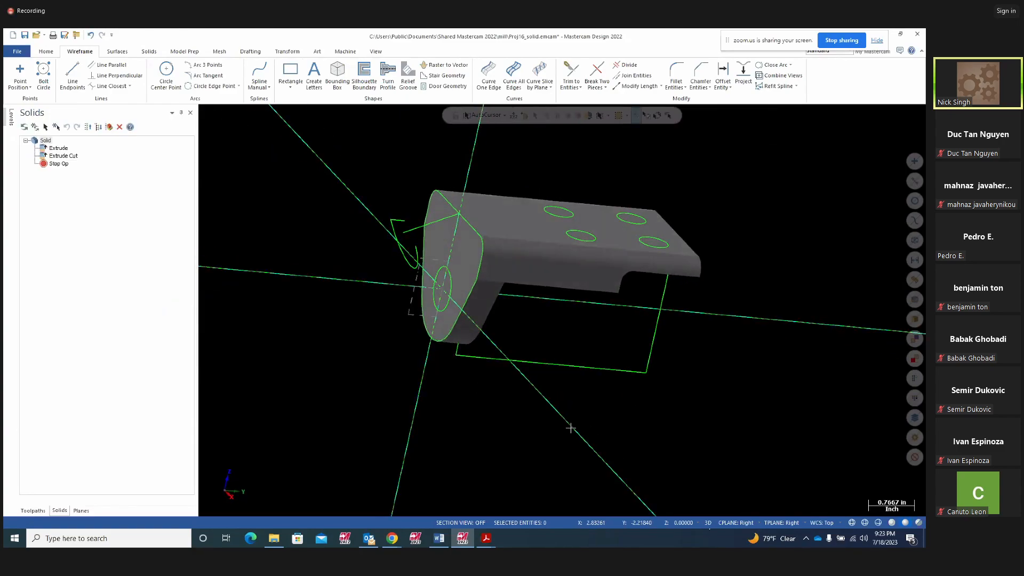
middle_drag(743, 425, 721, 417)
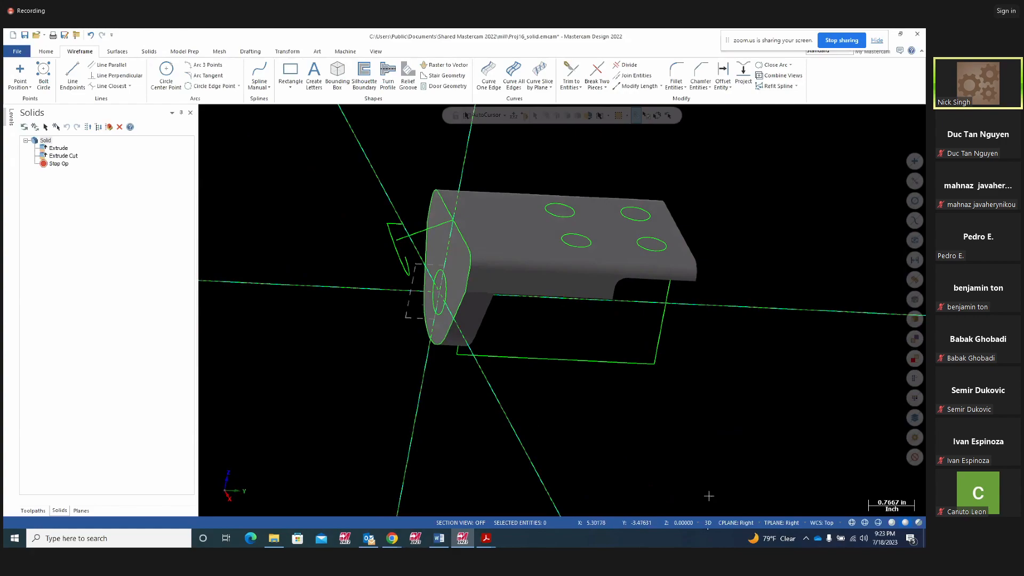
Set the construction plane to the named 25 DEGREE PLANE and delete the stray short line at the U-shaped profile's upper end.
click(741, 523)
mouse_move(745, 410)
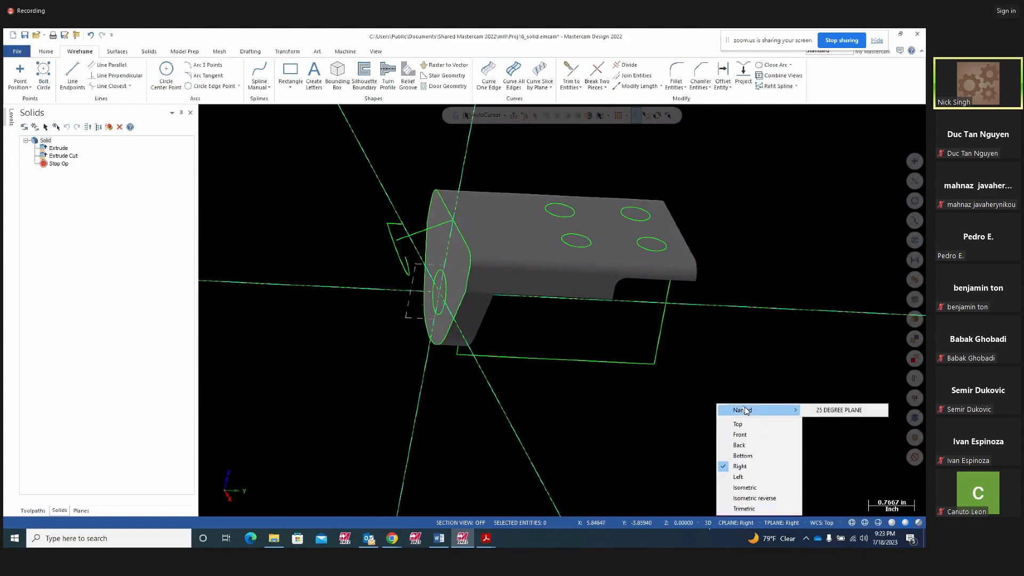
click(835, 410)
middle_drag(570, 412, 608, 418)
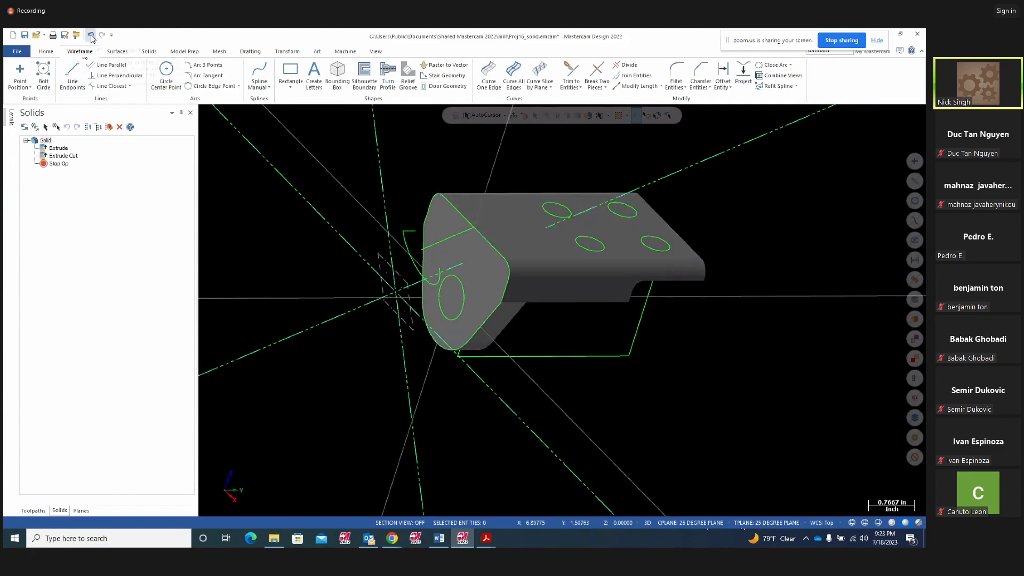
click(409, 231)
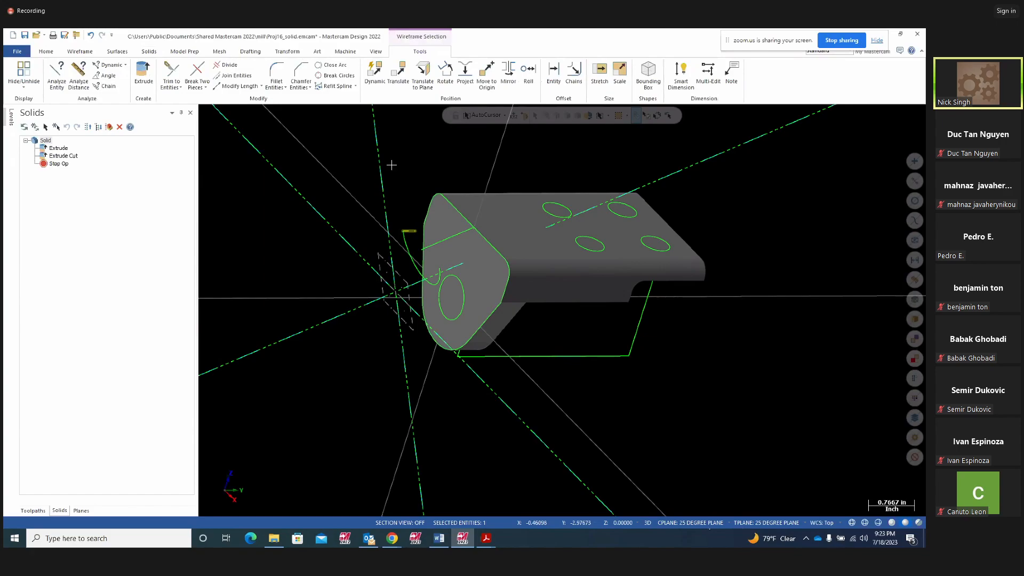
key(Delete)
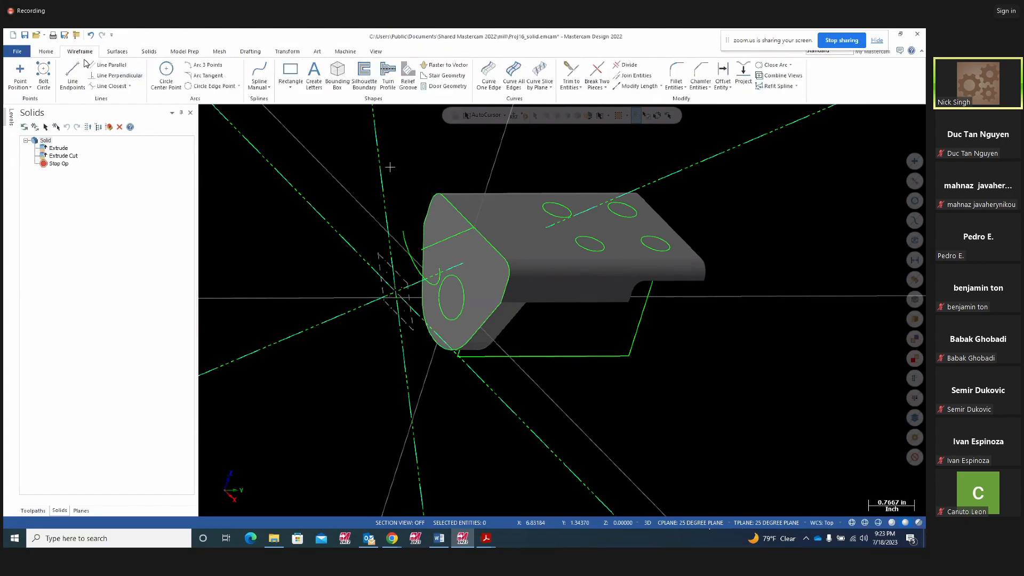
Close the U-shaped profile with a freeform line between its two open ends.
click(73, 78)
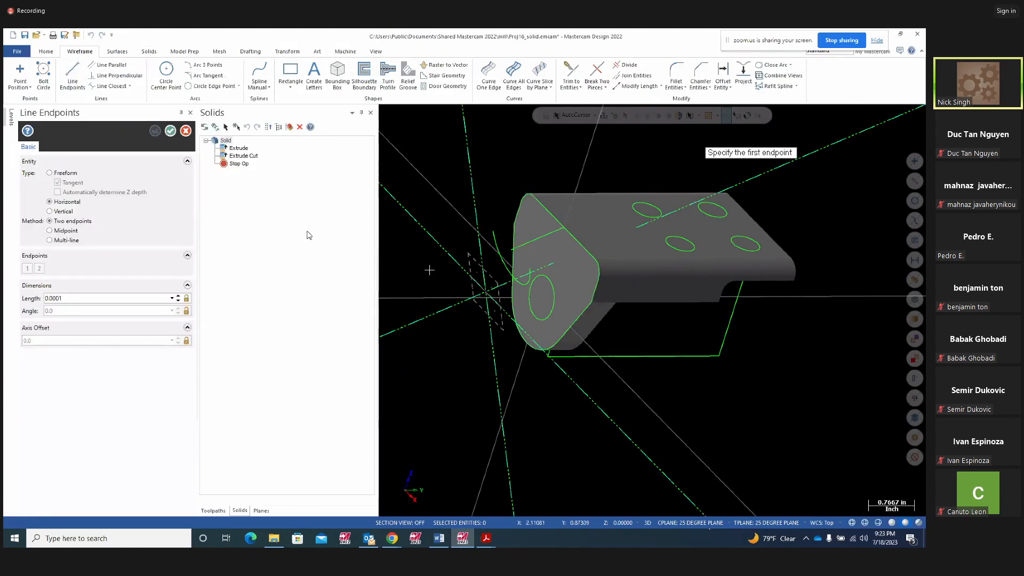
click(494, 234)
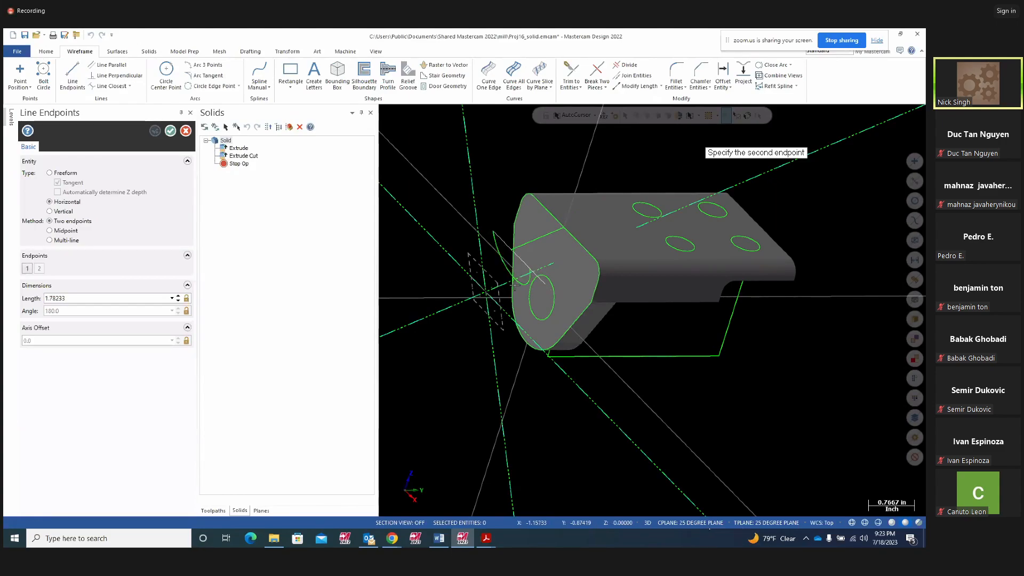
middle_drag(515, 285, 472, 282)
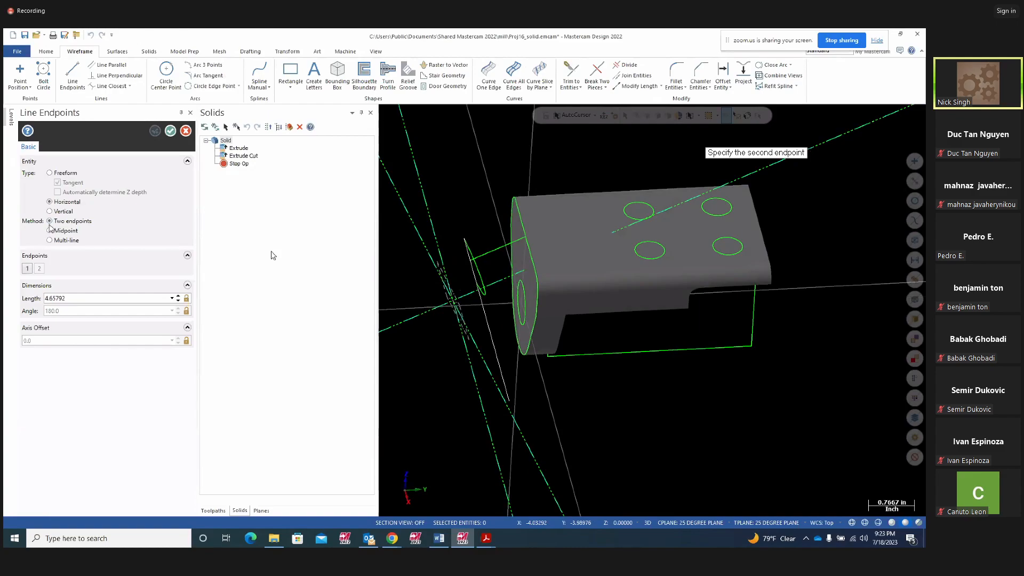
click(49, 173)
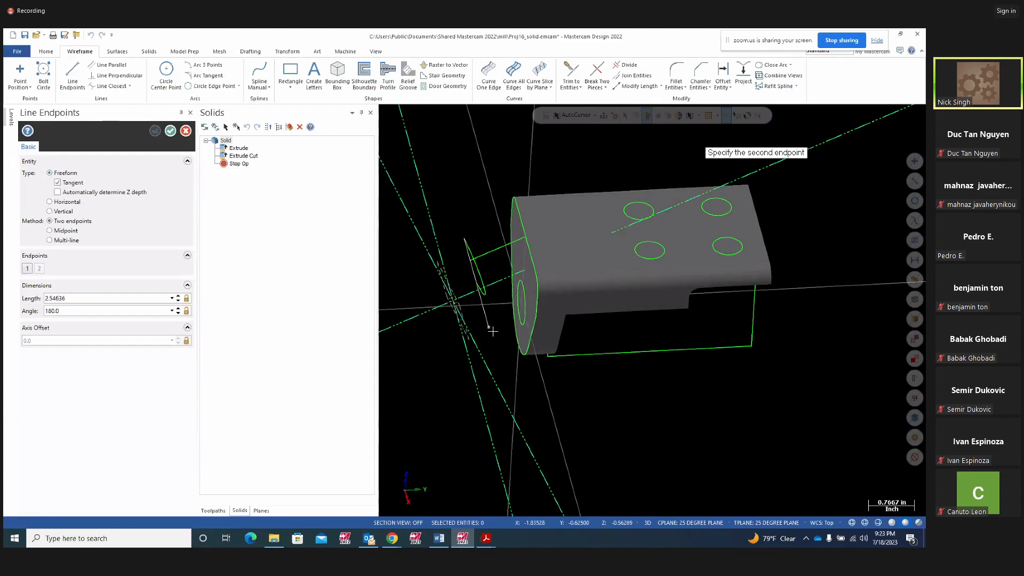
click(479, 286)
middle_drag(478, 286, 529, 241)
middle_drag(479, 316, 512, 278)
click(170, 131)
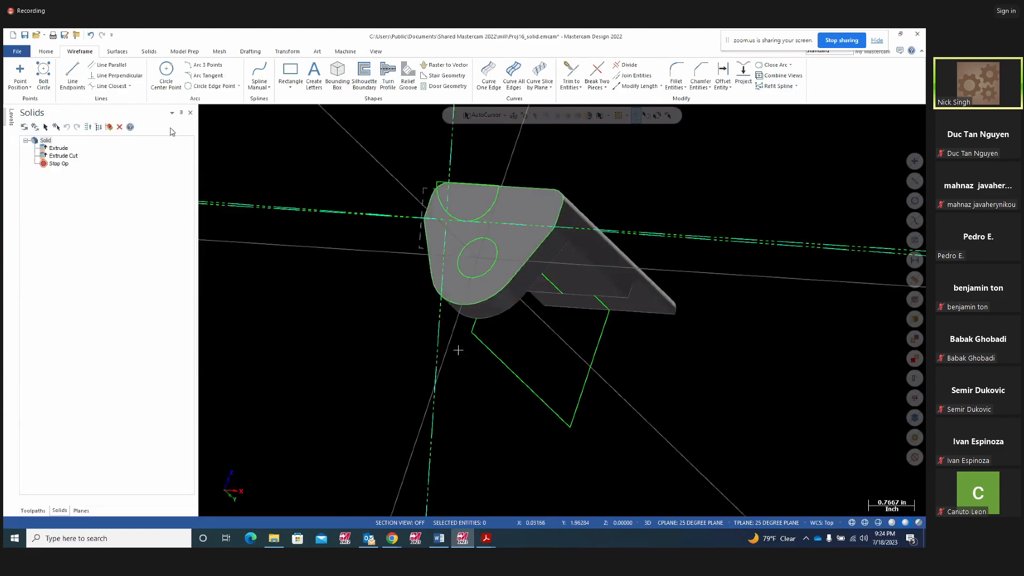
Cut the body with the closed U-shaped profile, extruding through all in both directions.
middle_drag(660, 423, 587, 342)
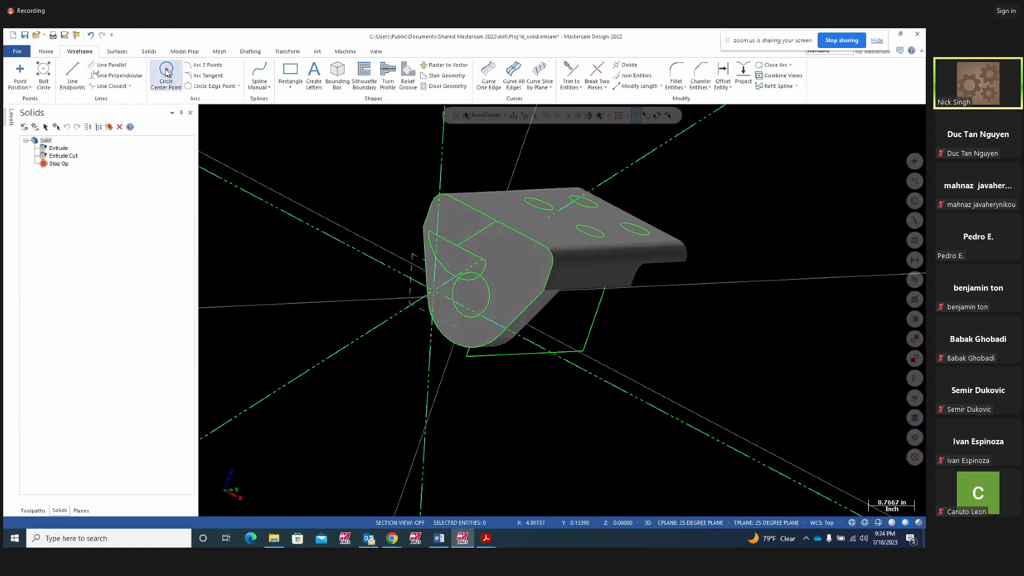
click(149, 51)
click(95, 75)
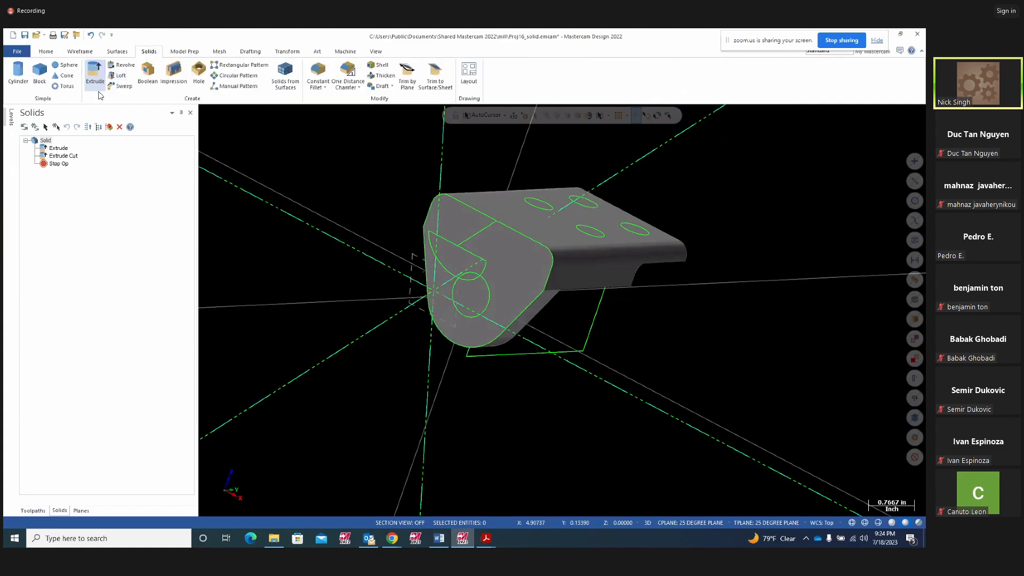
click(533, 238)
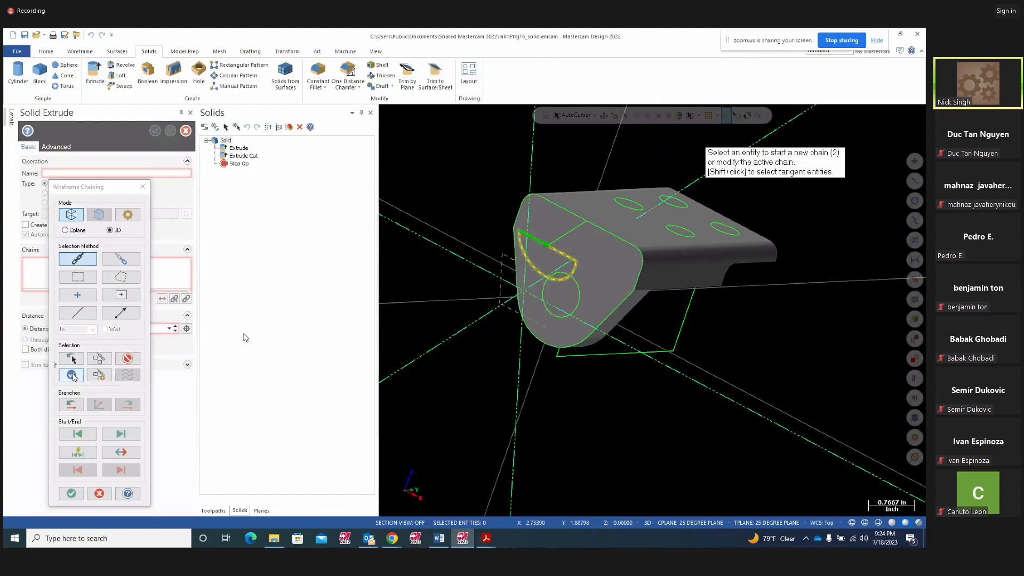
click(71, 494)
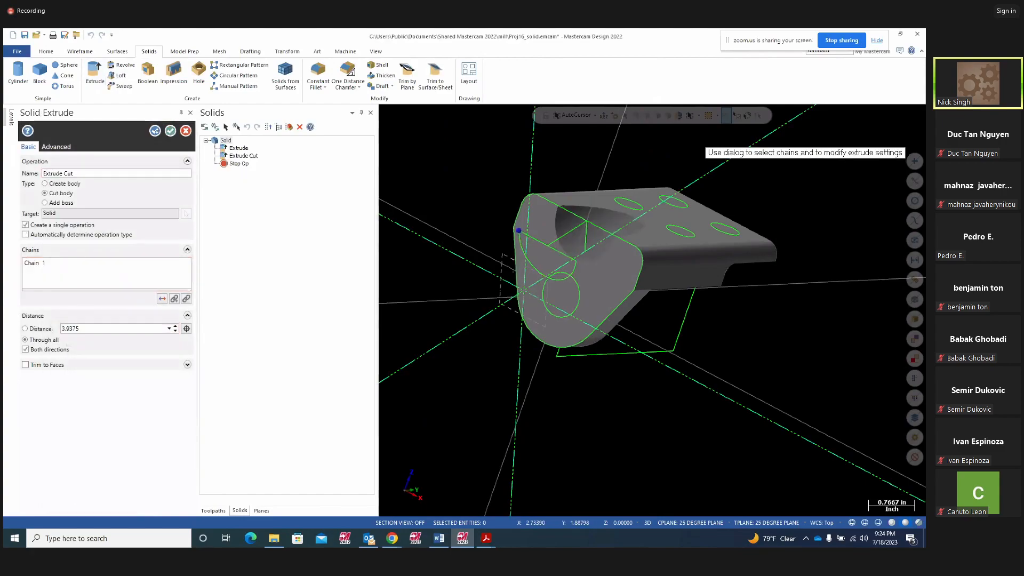
middle_drag(590, 286, 449, 469)
click(32, 350)
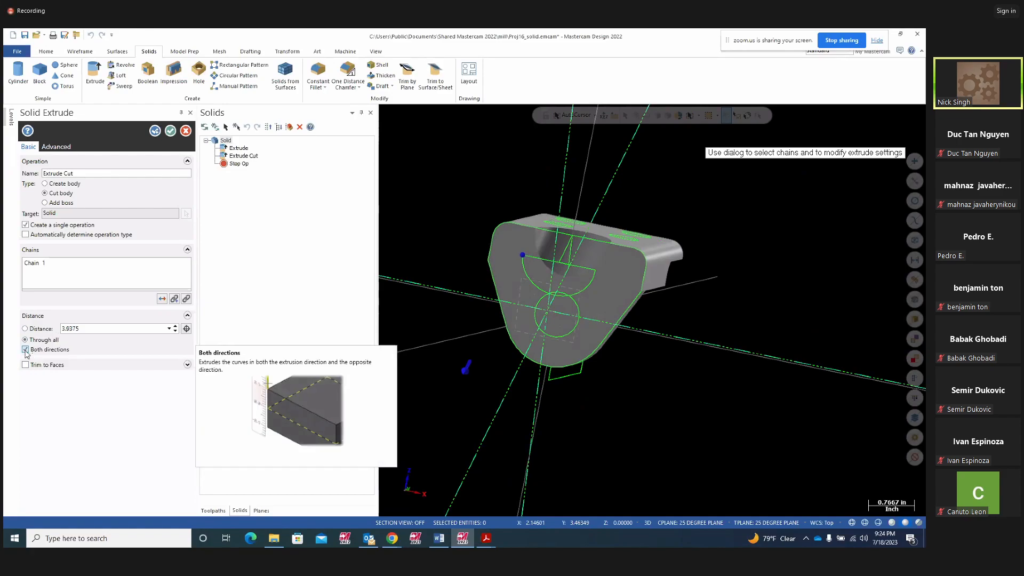
middle_drag(715, 356, 689, 385)
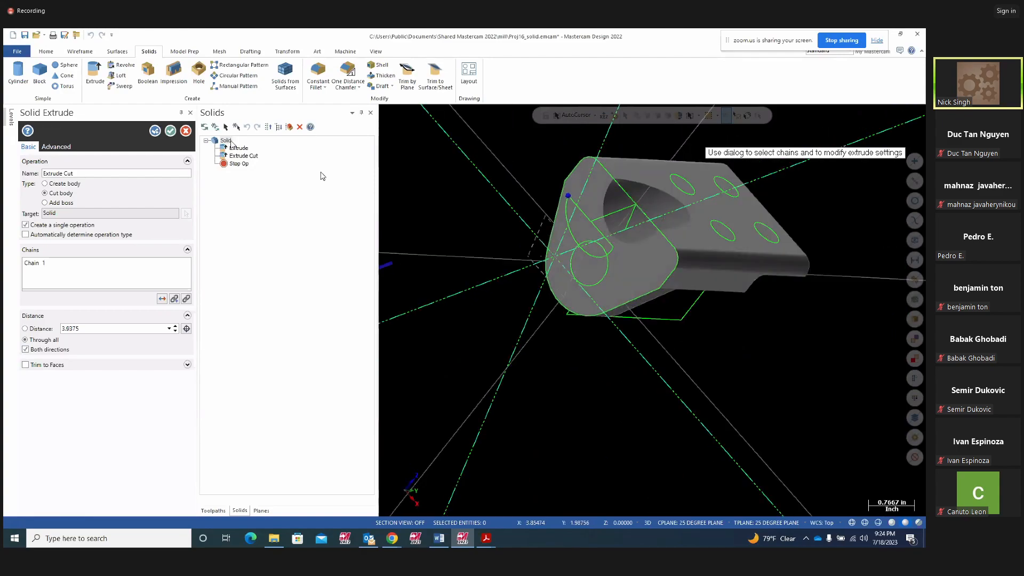
click(171, 132)
Cut the end-face circle through all of the body in one direction only, reversing the cut so it runs into the solid.
middle_drag(562, 309, 677, 376)
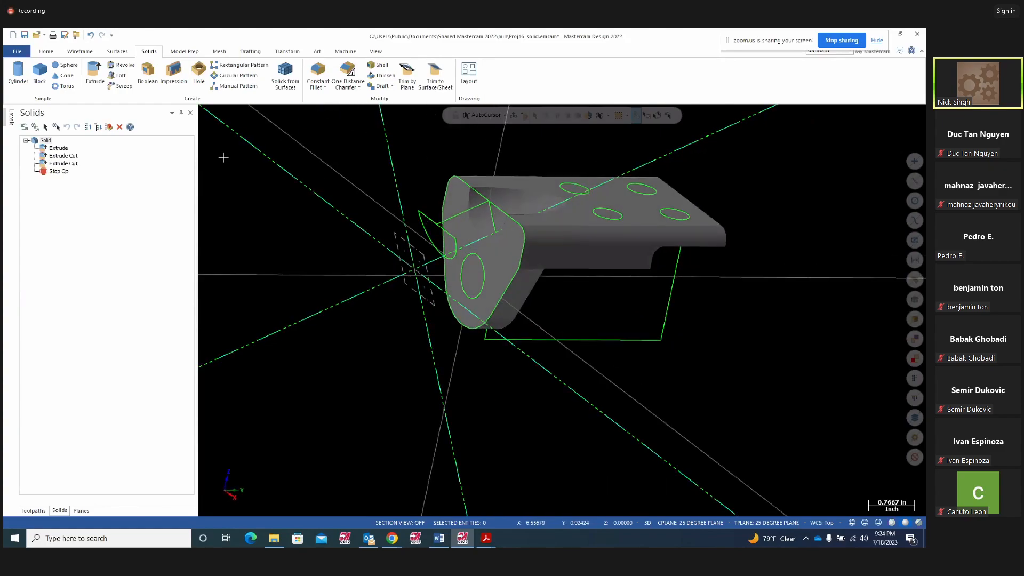
click(95, 74)
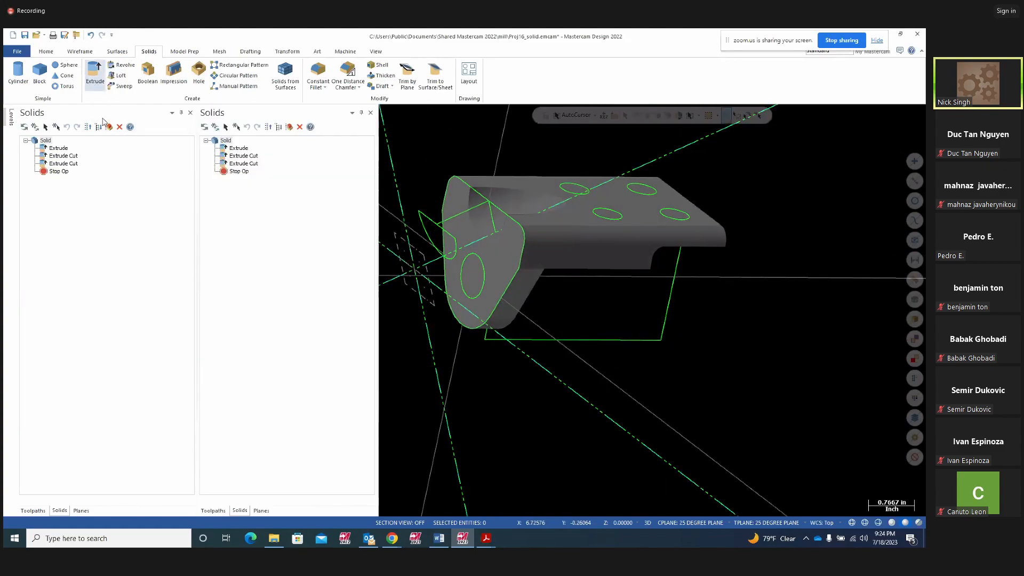
click(569, 295)
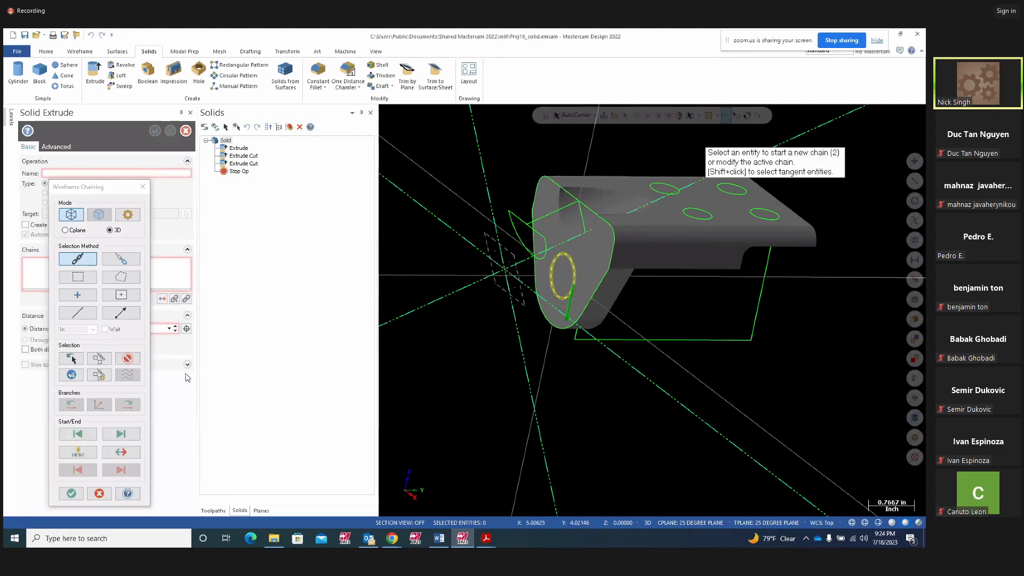
click(71, 493)
middle_drag(694, 423, 795, 418)
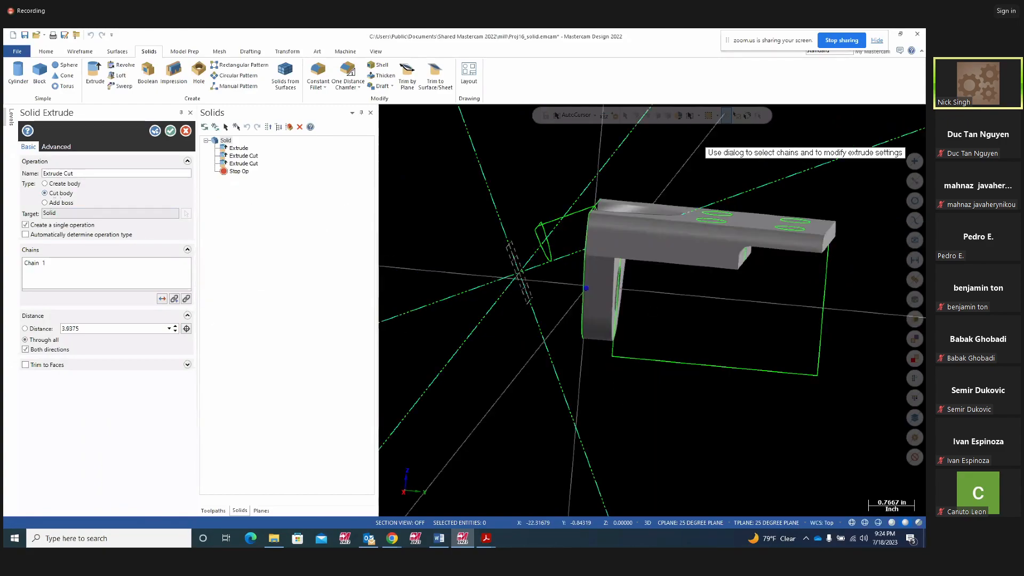
click(24, 329)
click(25, 340)
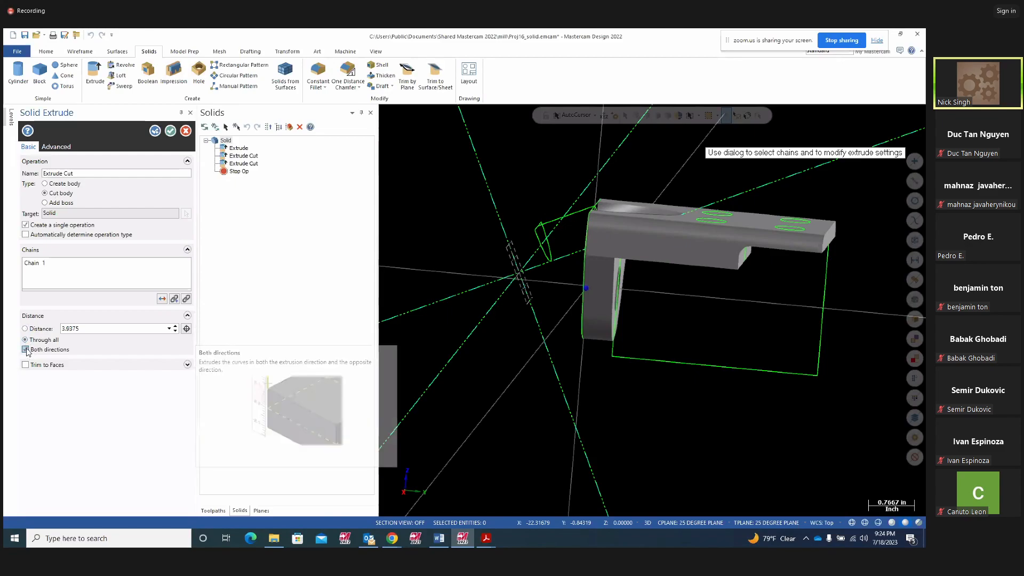
middle_drag(531, 404, 603, 407)
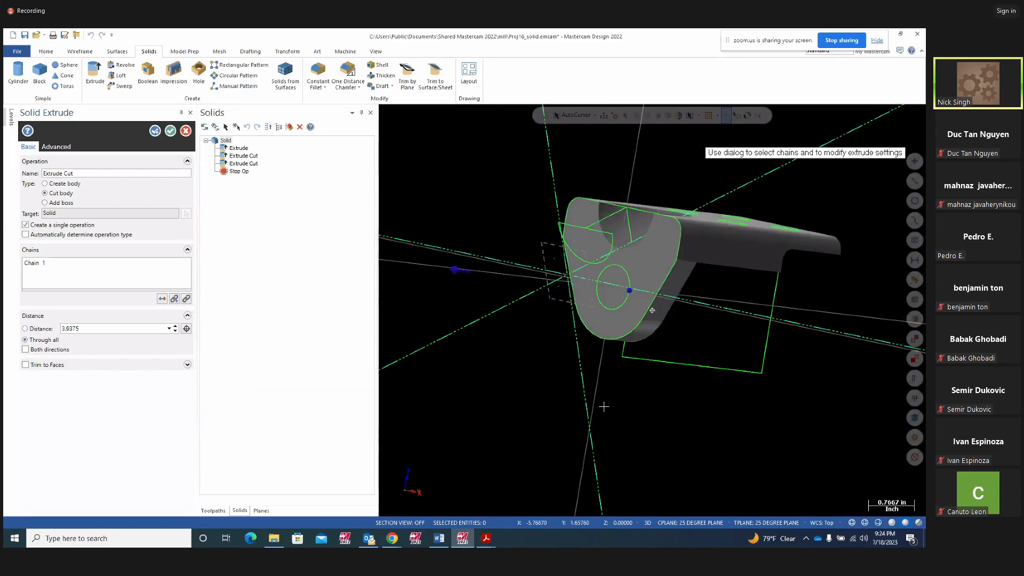
click(162, 298)
middle_drag(643, 425, 619, 436)
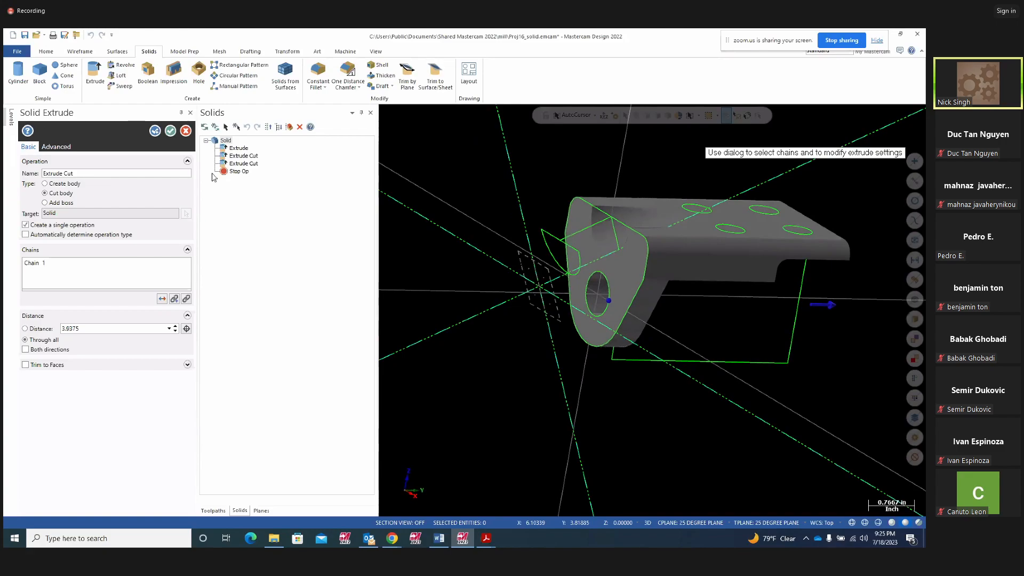
click(154, 131)
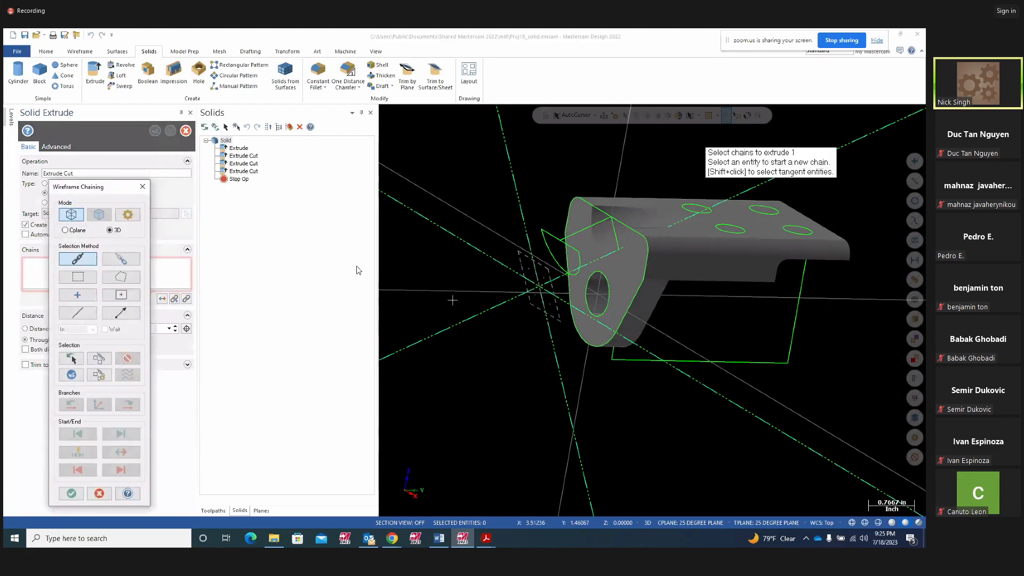
Cut the four circles on the top plate through all of the body, with the cut direction reversed into the solid.
scroll(459, 306, down, 1)
middle_drag(651, 309, 644, 242)
click(678, 227)
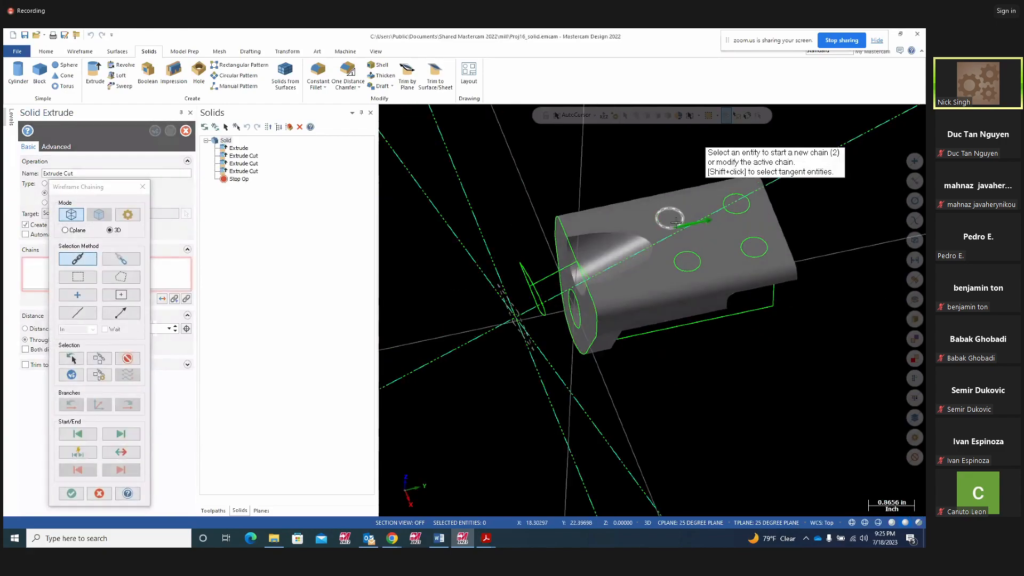
click(689, 263)
click(753, 234)
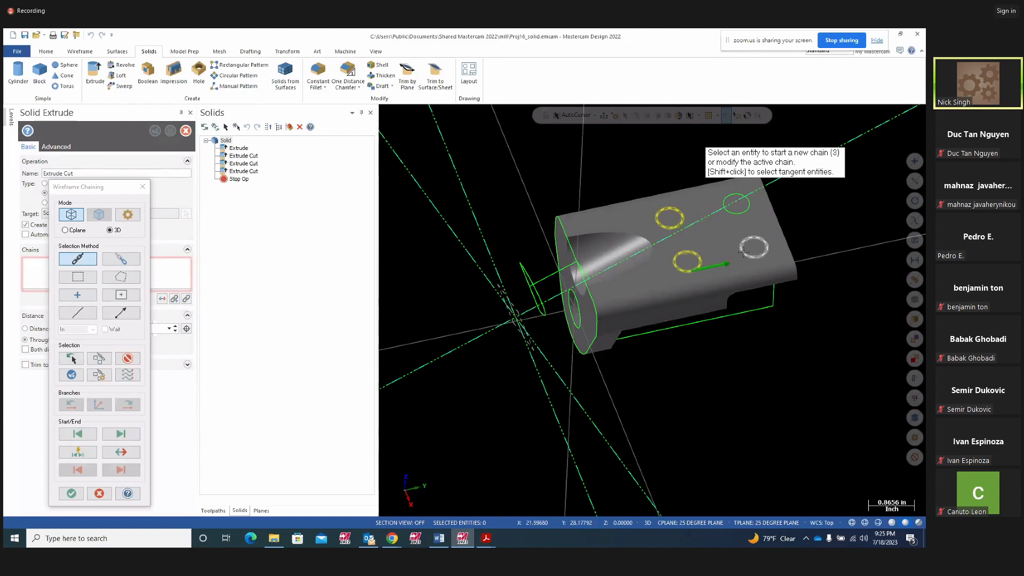
click(737, 203)
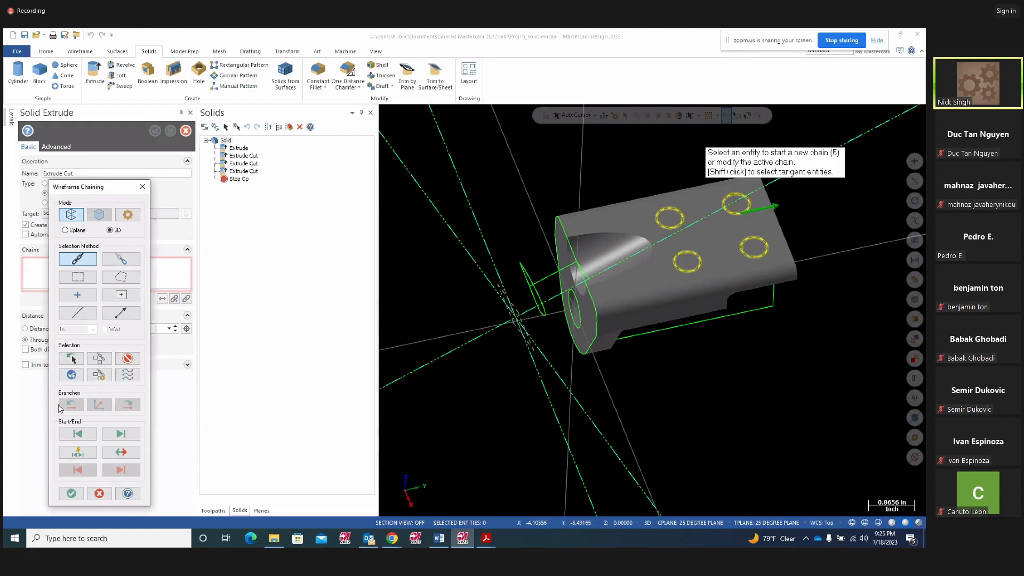
click(71, 492)
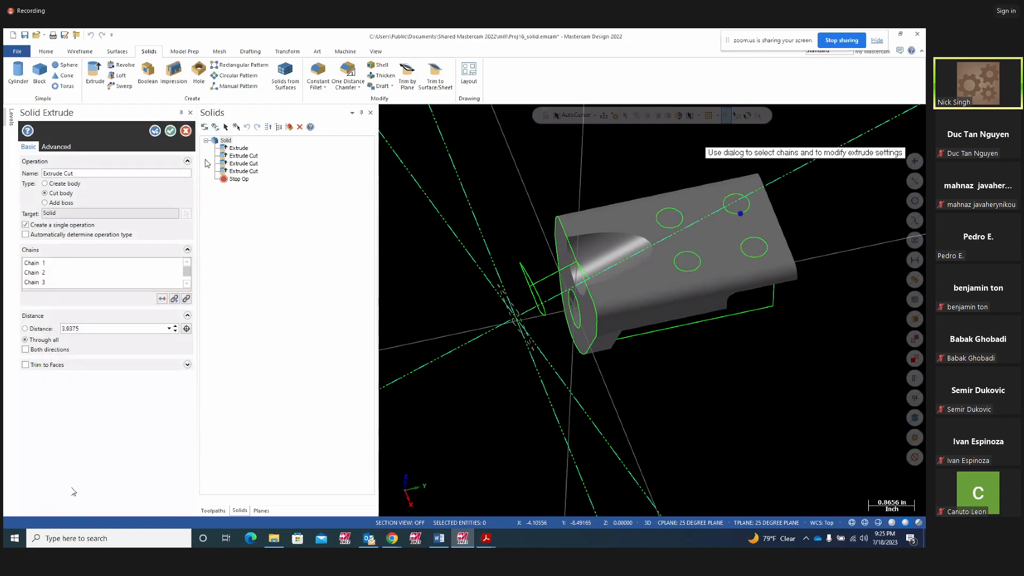
middle_drag(758, 230, 773, 184)
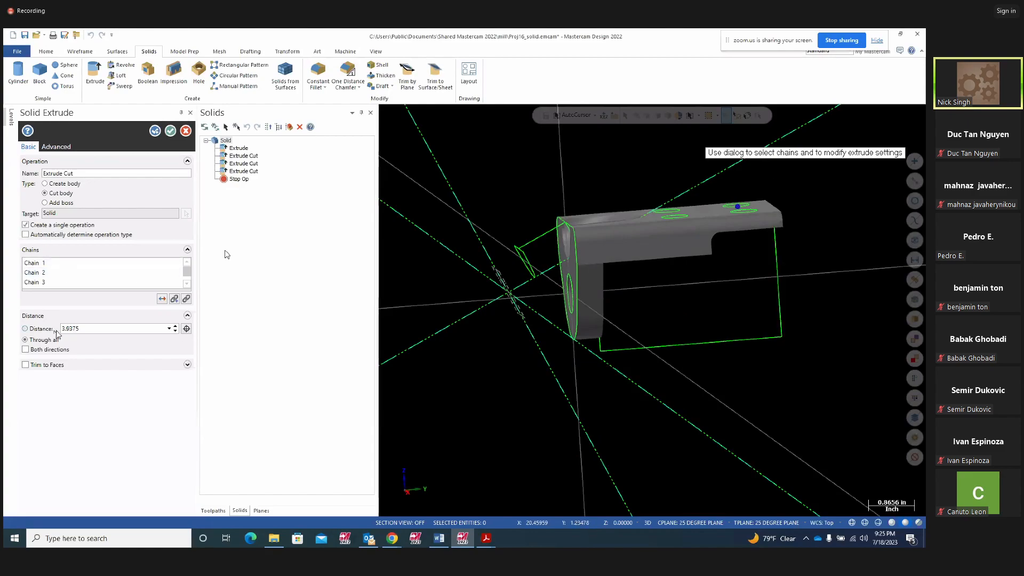
click(162, 300)
middle_drag(432, 288, 469, 373)
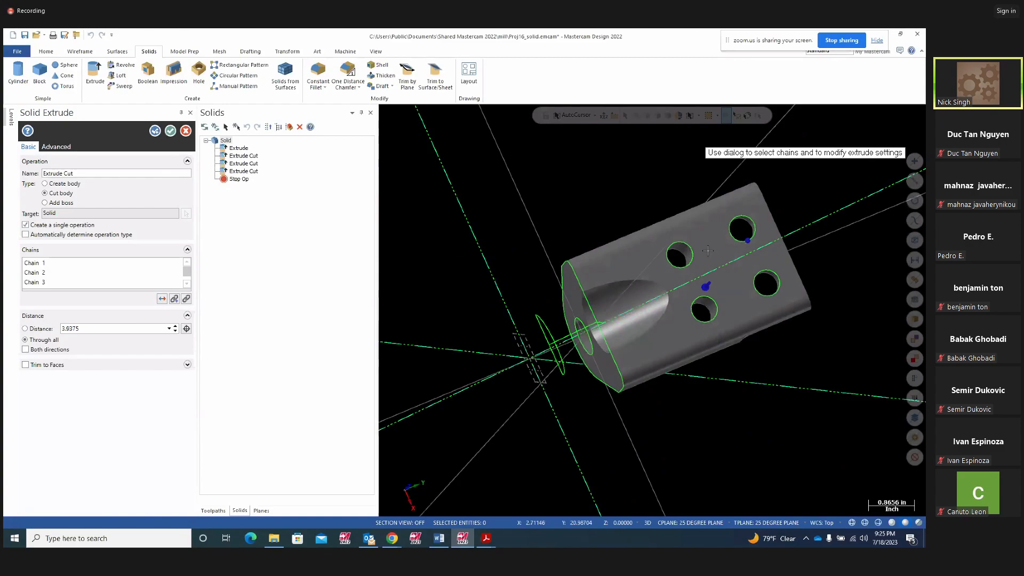
click(170, 131)
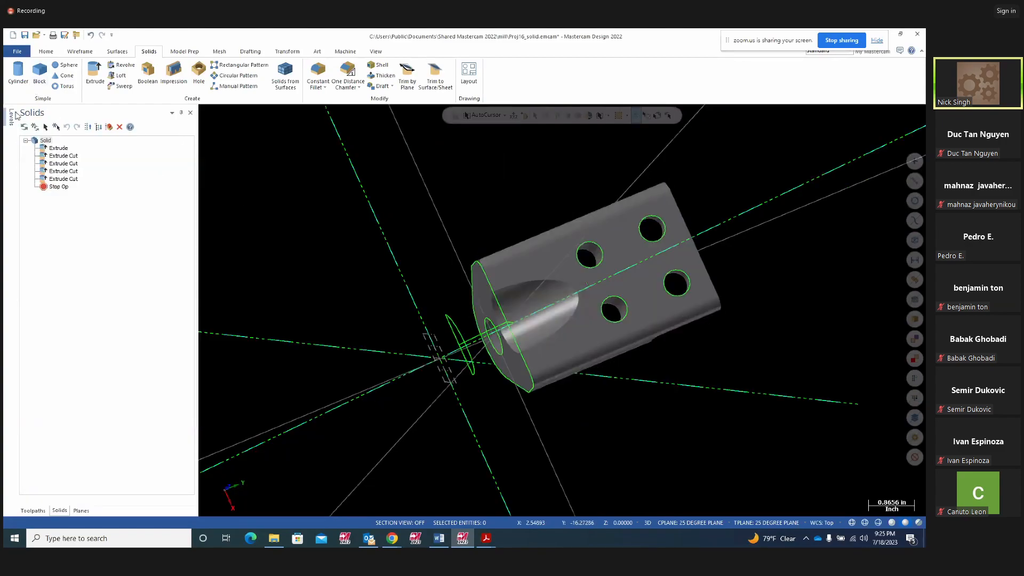
Move the solid body to level 2 and name that level "solids".
mouse_move(11, 117)
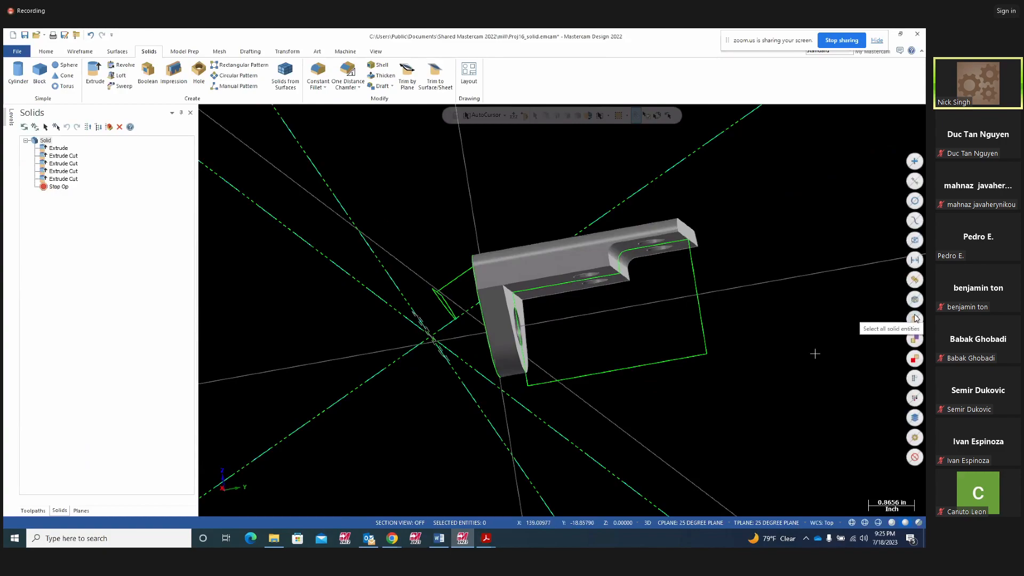
click(915, 318)
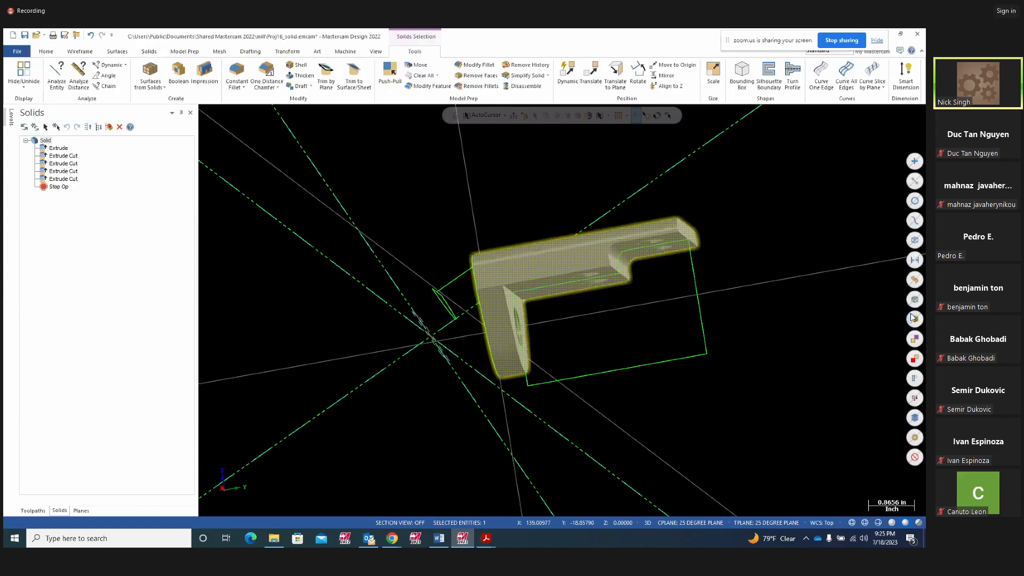
right_click(740, 167)
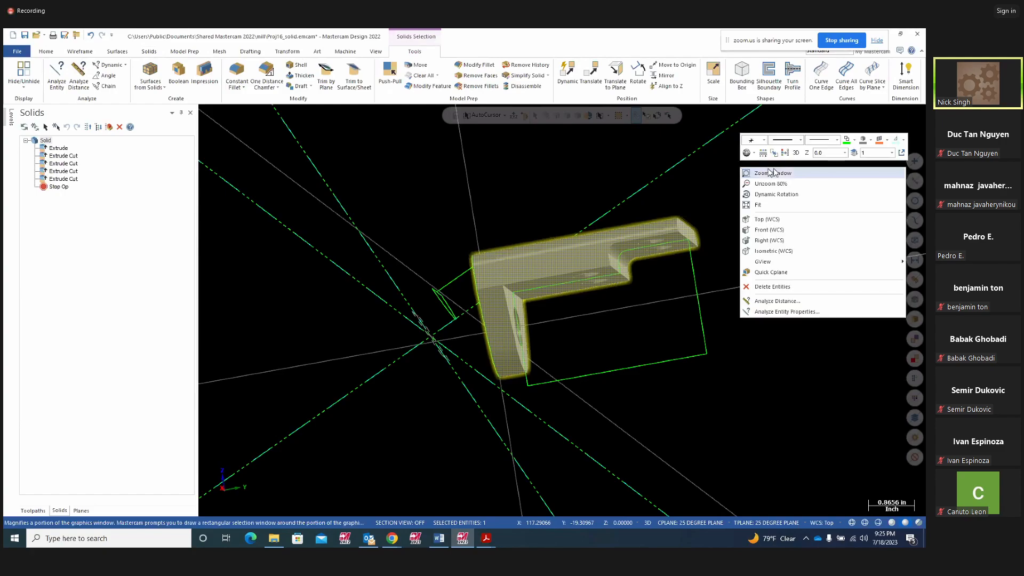
click(857, 157)
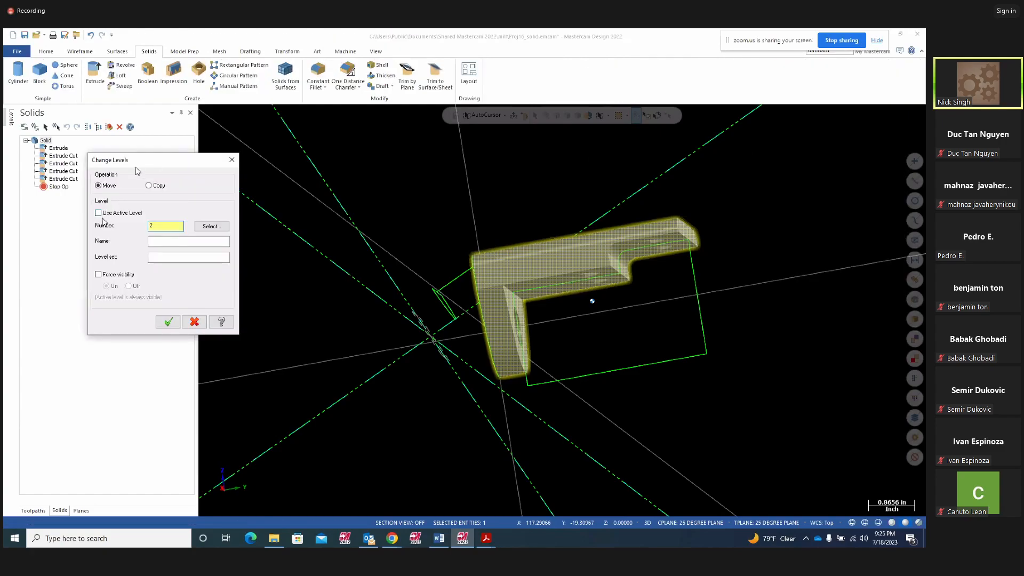
click(98, 213)
click(99, 213)
click(155, 241)
text(solids)
click(169, 322)
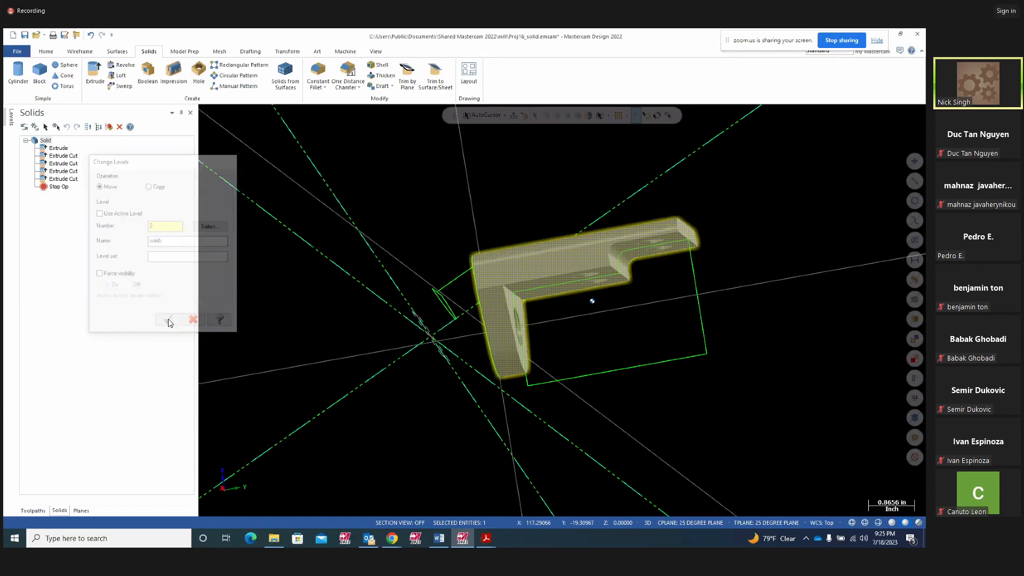
Make level 2 the active level and hide the wireframe on level 1.
middle_drag(374, 342, 443, 380)
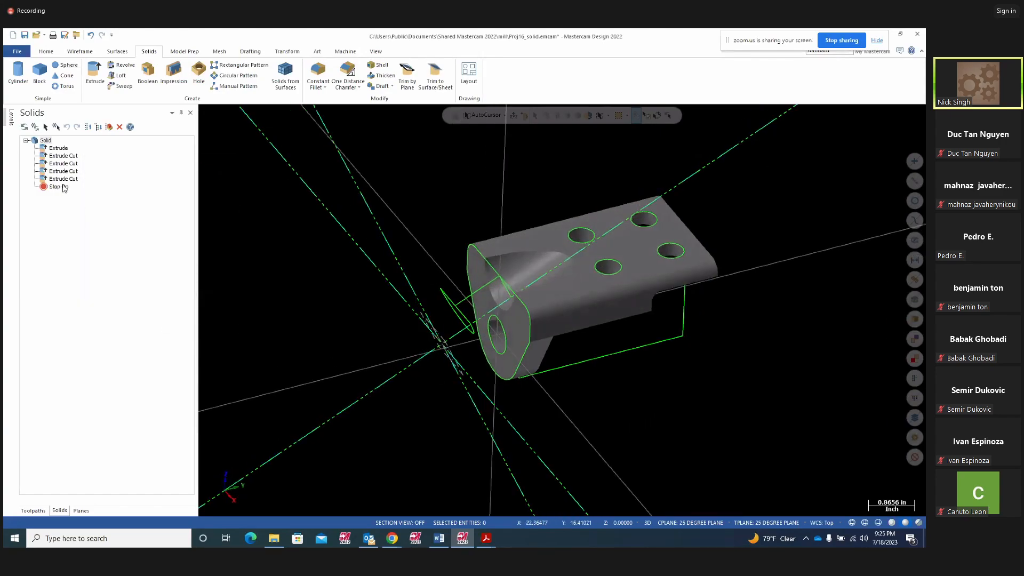
click(11, 117)
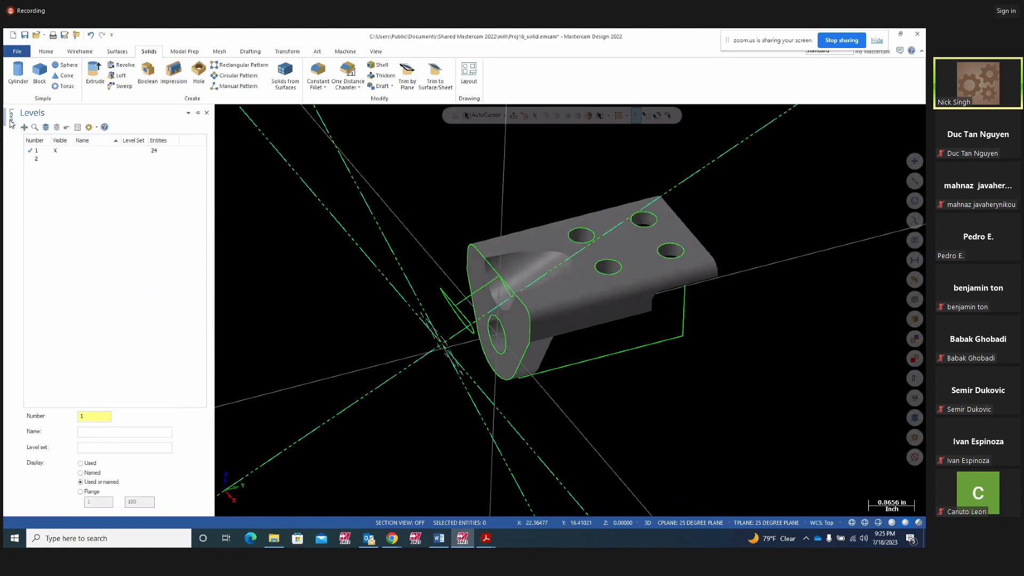
click(30, 159)
click(58, 151)
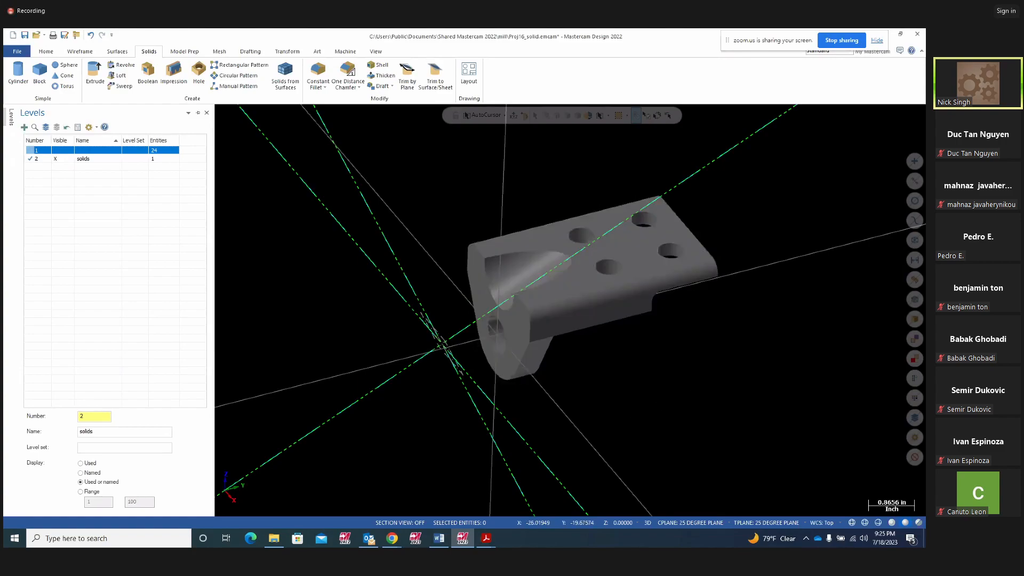
Return the construction plane to Top and display the bracket in the isometric view.
right_click(693, 390)
click(720, 288)
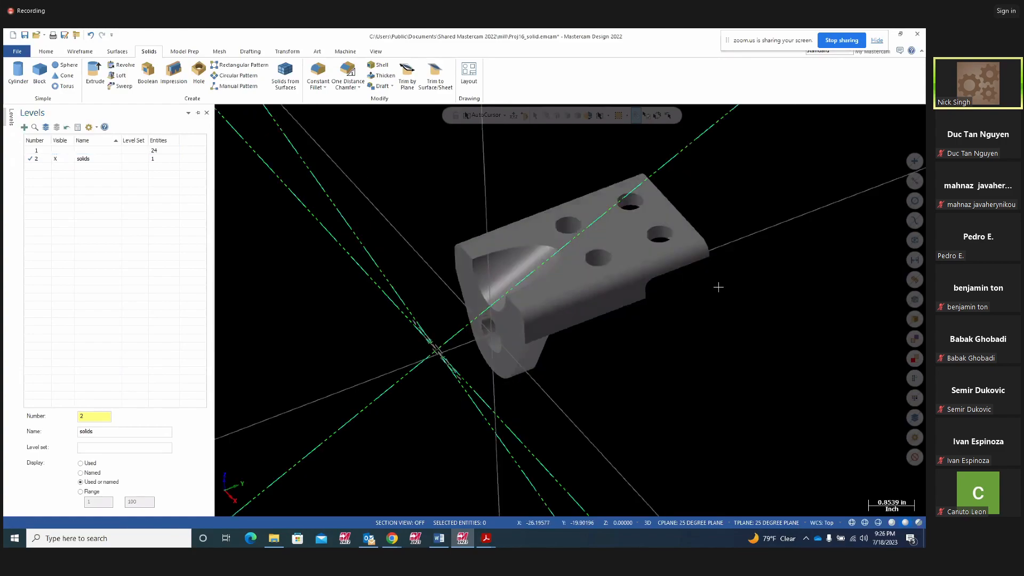
right_click(670, 293)
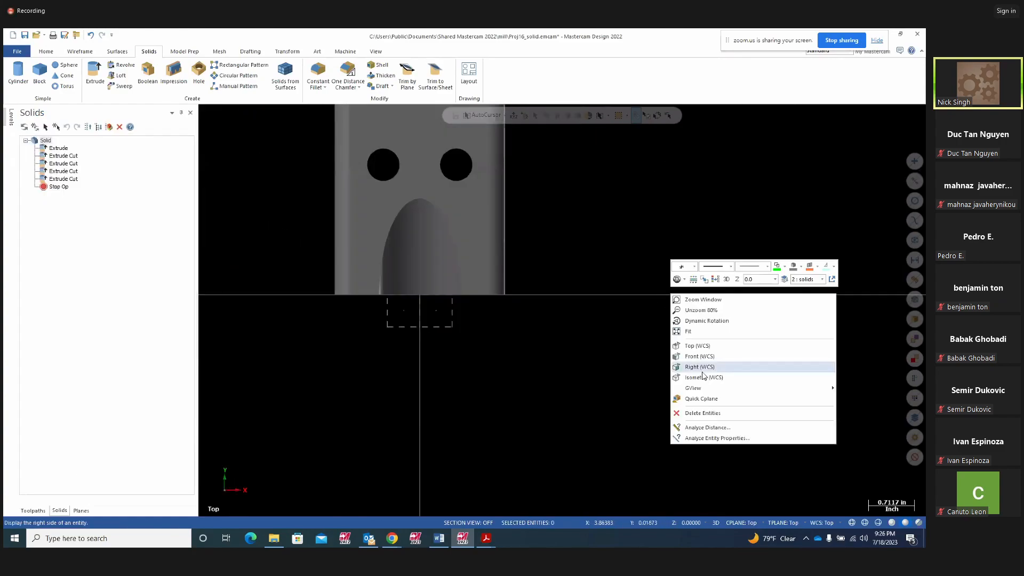
click(702, 377)
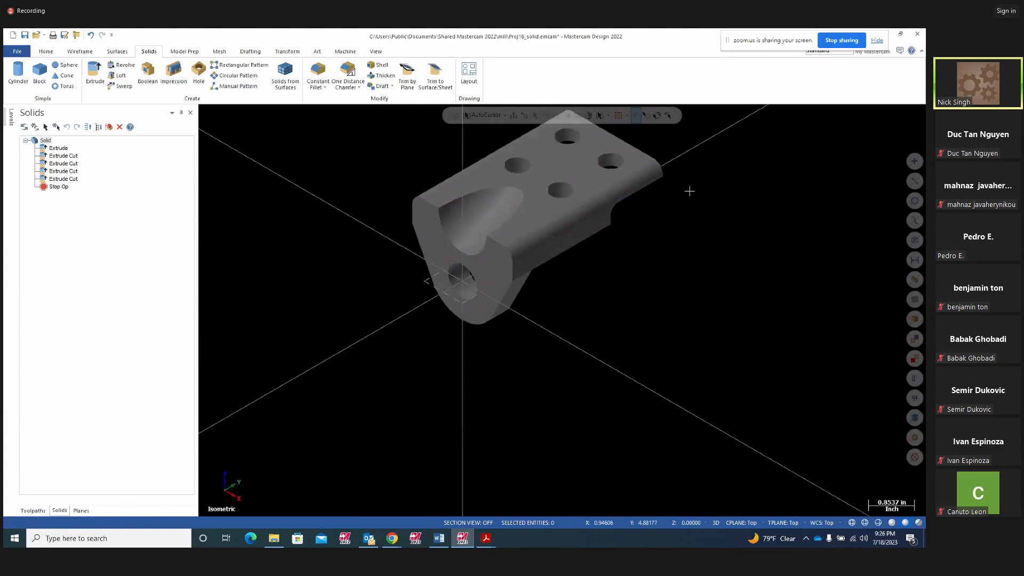
Examine the bracket solid from several angles, selecting it to see how it behaves as a single body.
middle_drag(713, 162, 680, 192)
click(622, 229)
middle_drag(659, 263, 553, 270)
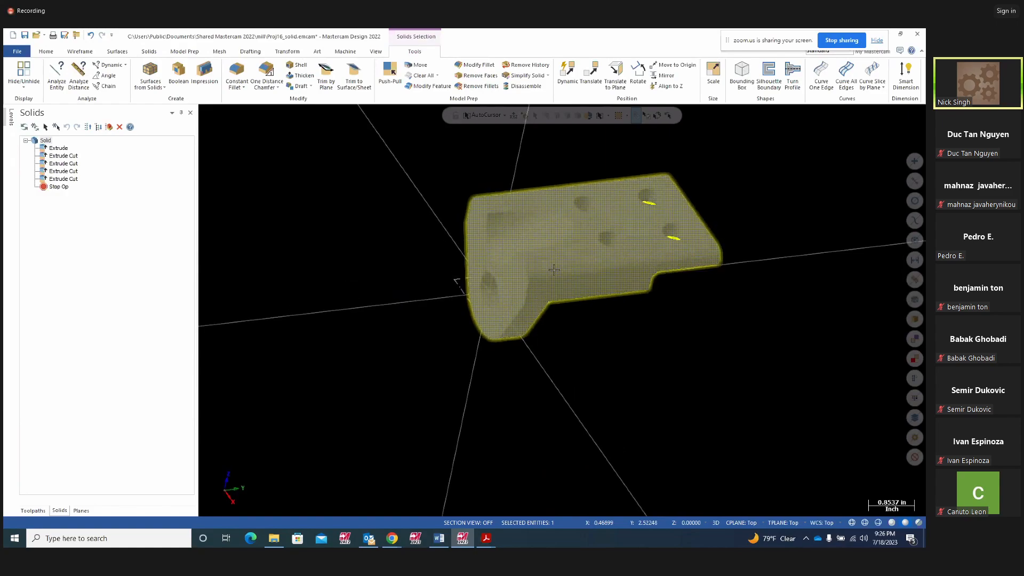
click(118, 53)
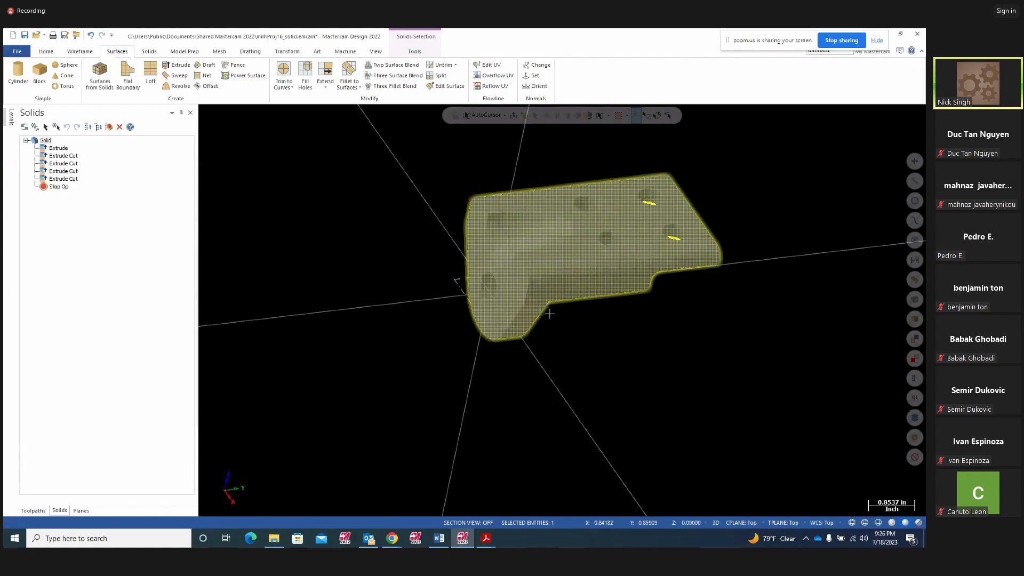
middle_drag(549, 314, 592, 295)
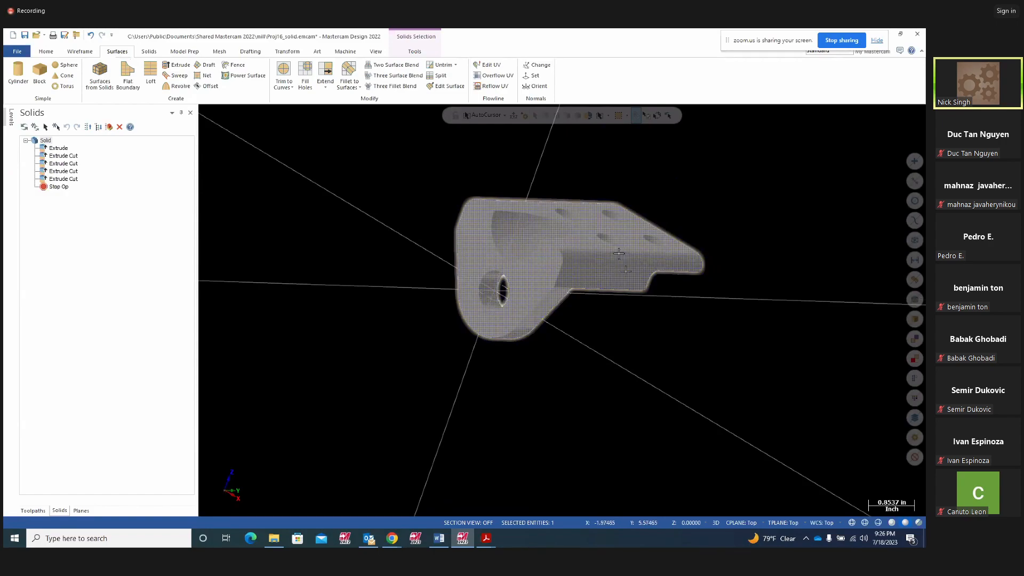
key(Escape)
middle_drag(714, 223, 686, 265)
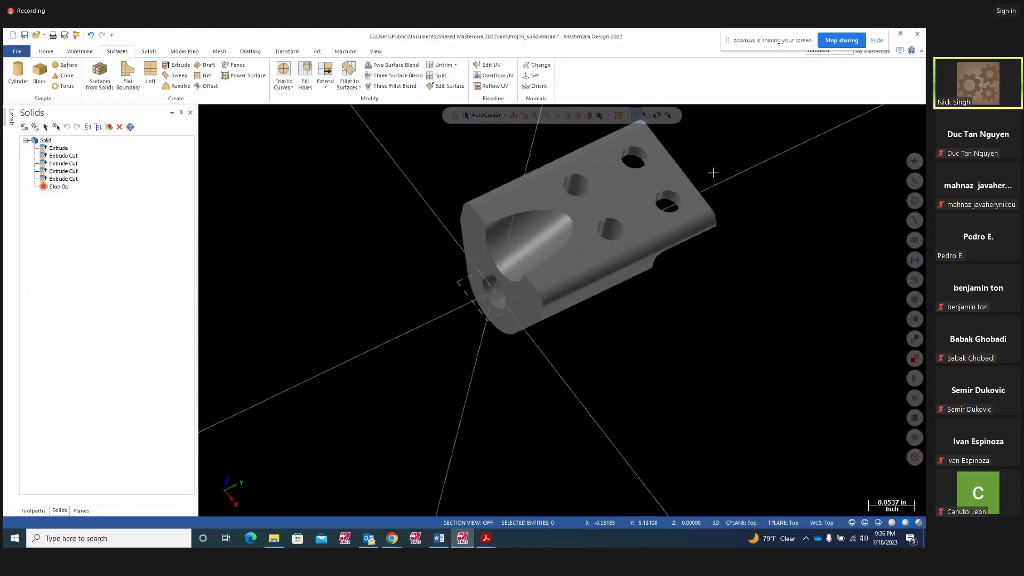
scroll(713, 172, up, 1)
click(640, 190)
scroll(654, 219, down, 2)
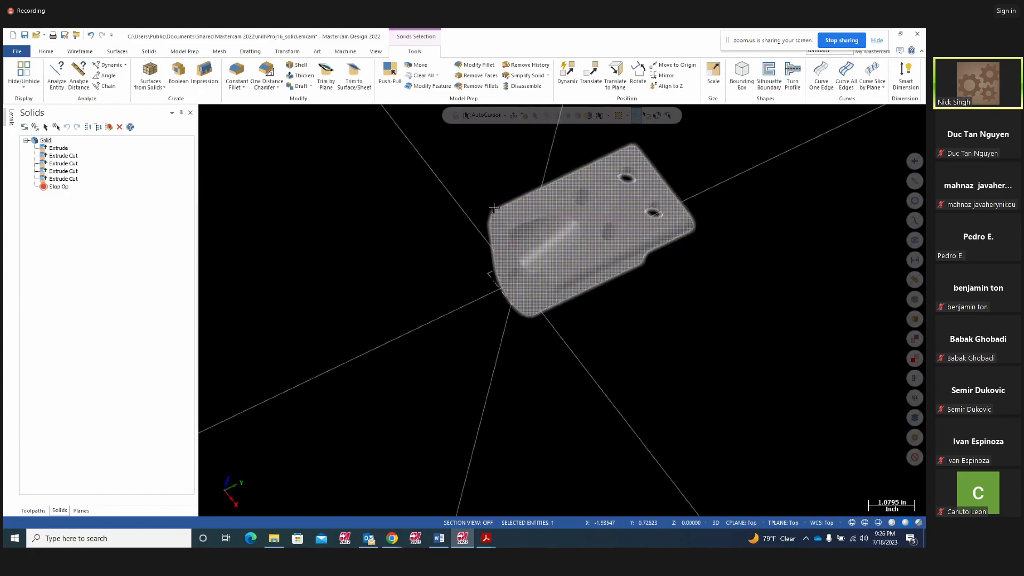
scroll(459, 178, up, 1)
key(Escape)
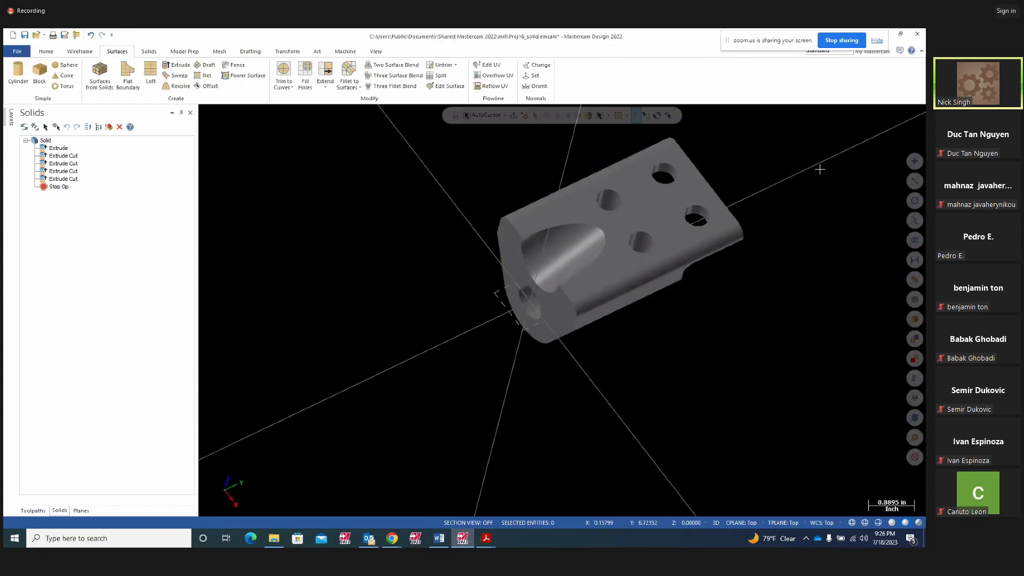
scroll(739, 139, up, 1)
middle_drag(743, 153, 813, 190)
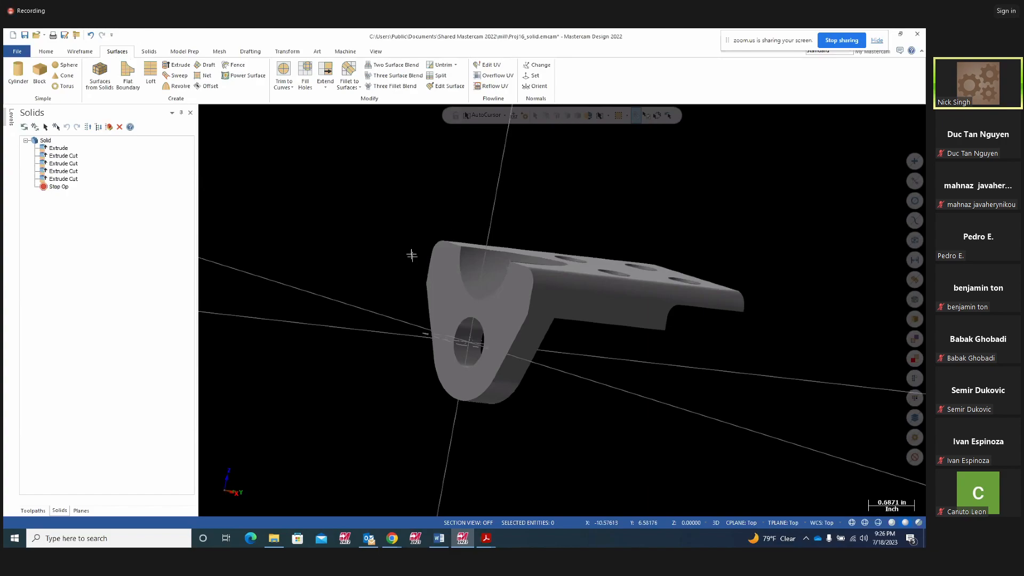
middle_drag(671, 226, 603, 237)
click(629, 229)
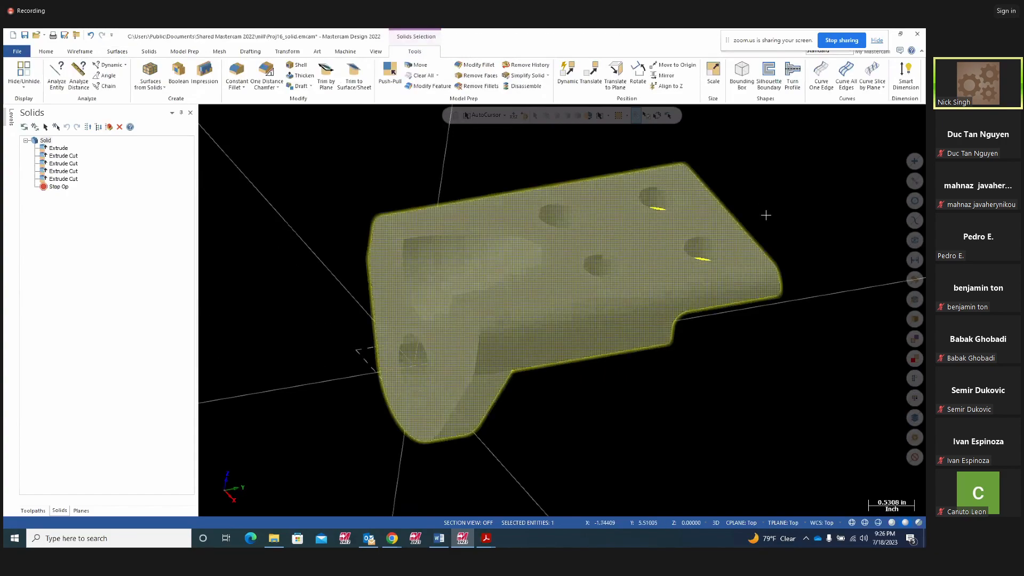
mouse_move(766, 210)
middle_down()
mouse_move(686, 222)
mouse_move(671, 289)
mouse_move(653, 299)
middle_up()
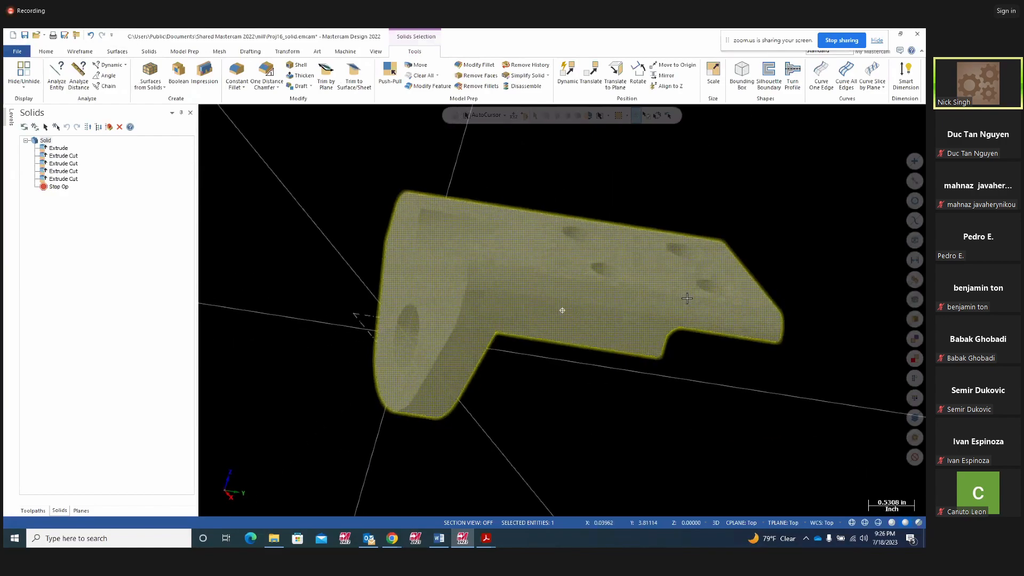
Check the entity count of level 2 (solids) and inspect the bracket's outer faces and hole as one solid body.
click(11, 119)
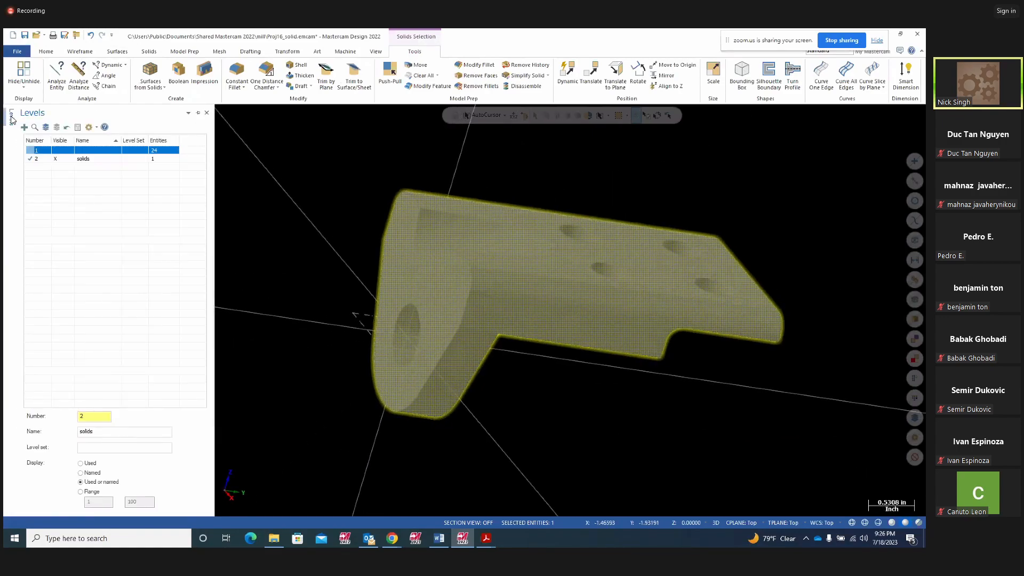
click(59, 159)
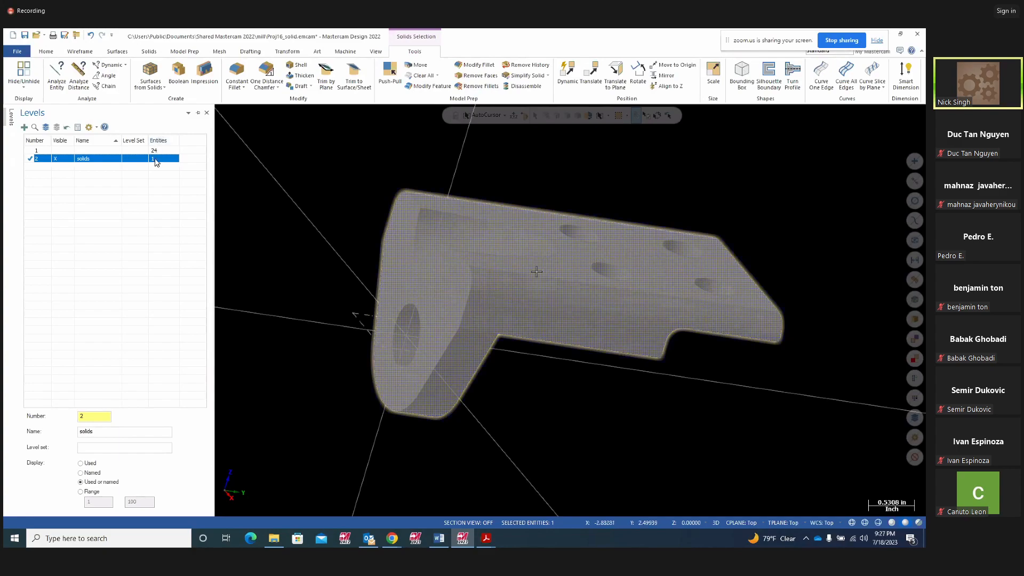
mouse_move(595, 294)
middle_down()
mouse_move(600, 268)
mouse_move(640, 258)
mouse_move(669, 297)
mouse_move(602, 303)
middle_up()
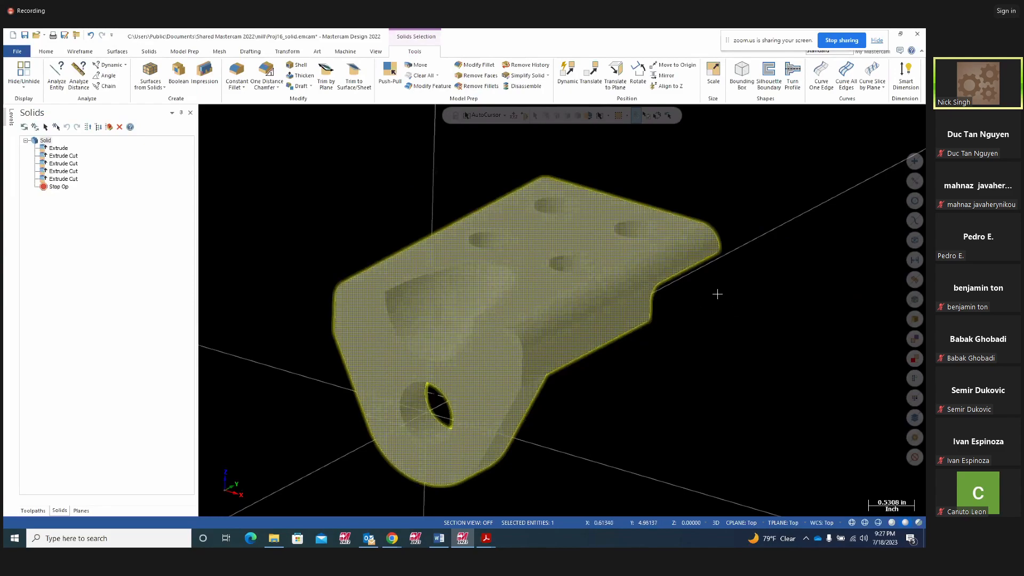
click(149, 51)
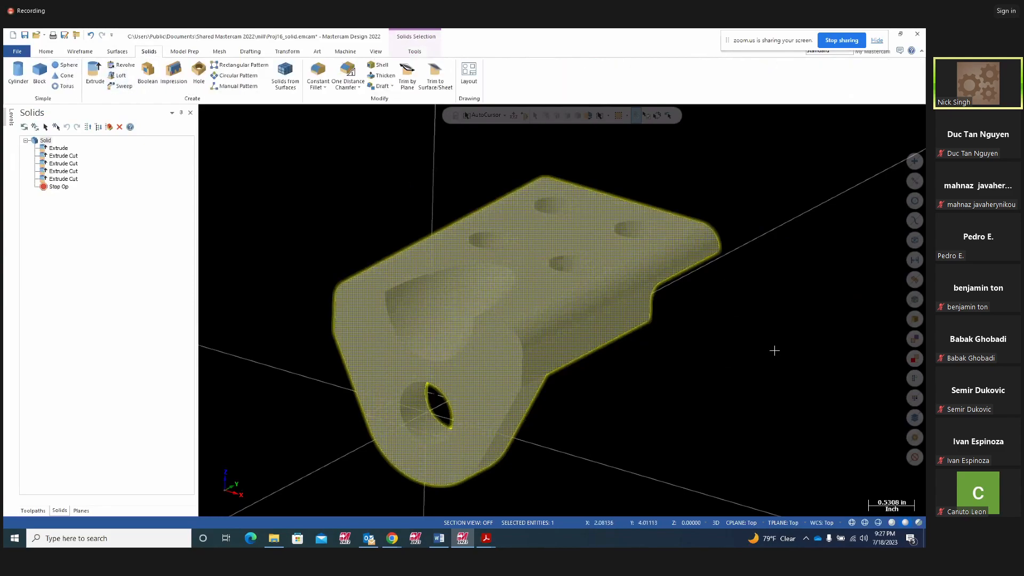
middle_drag(765, 345, 714, 356)
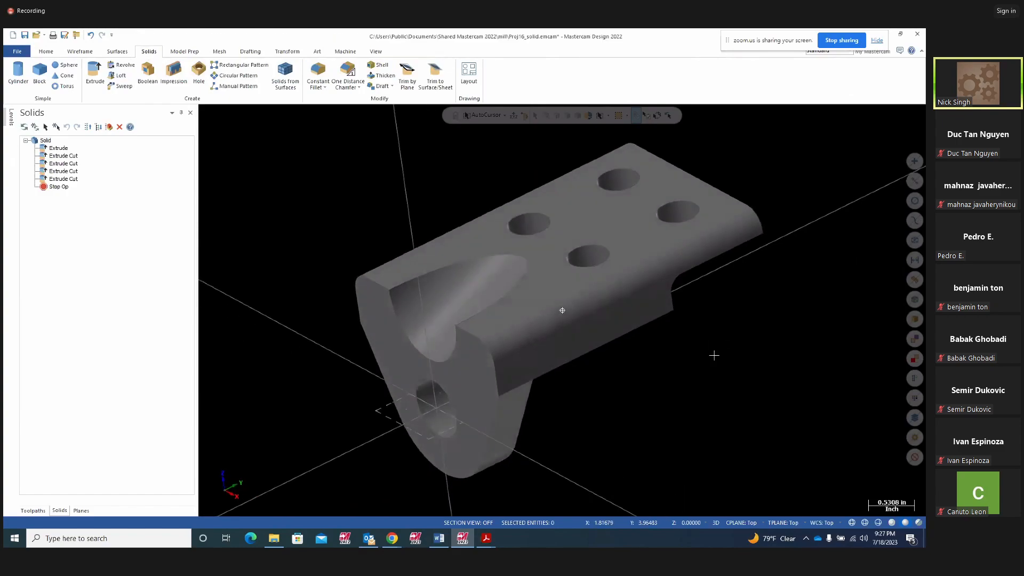
middle_drag(633, 235, 705, 315)
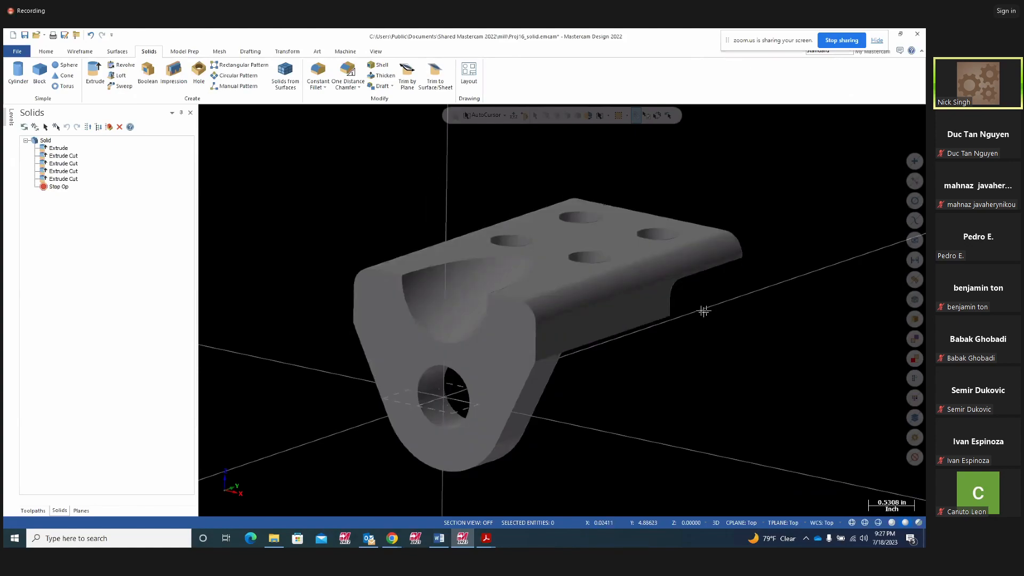
scroll(702, 311, up, 1)
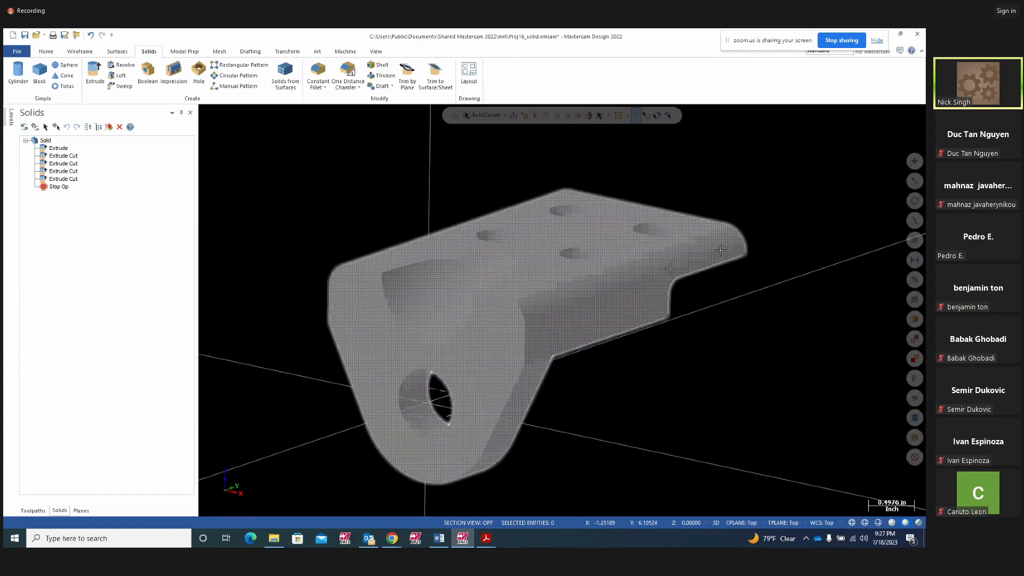
click(544, 304)
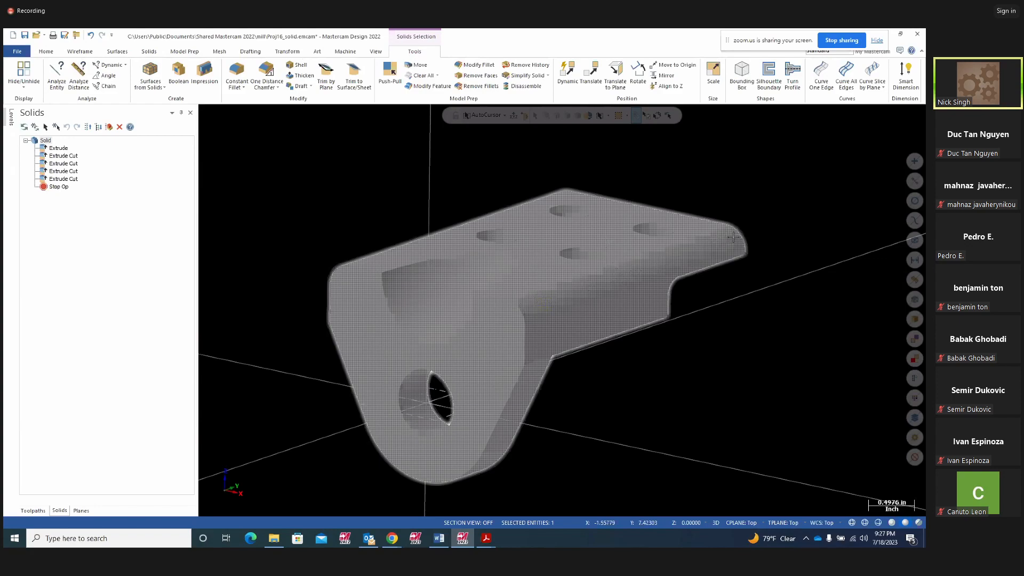
click(775, 211)
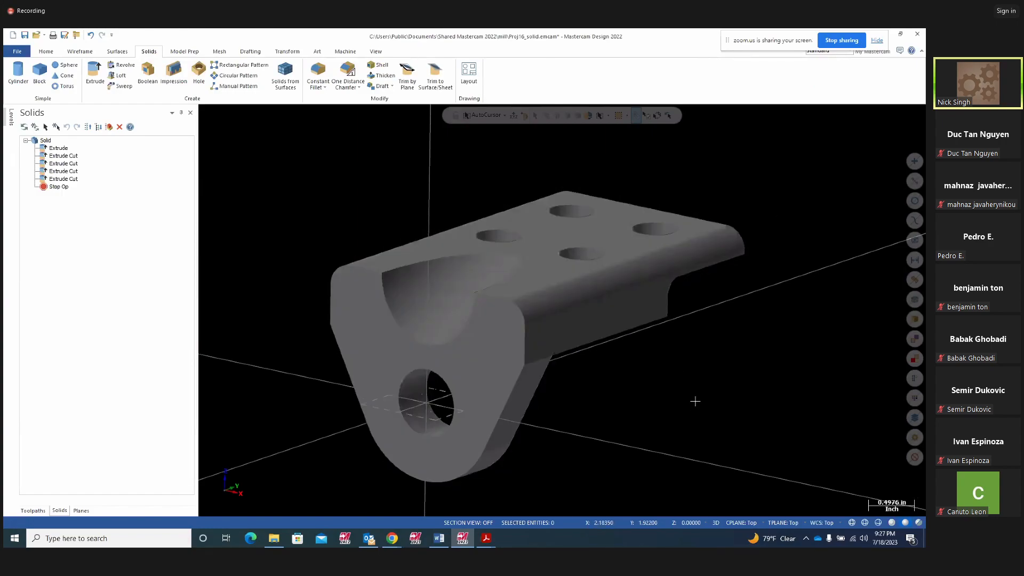
Create level 3 named "surfaces" and make it the active level.
mouse_move(11, 119)
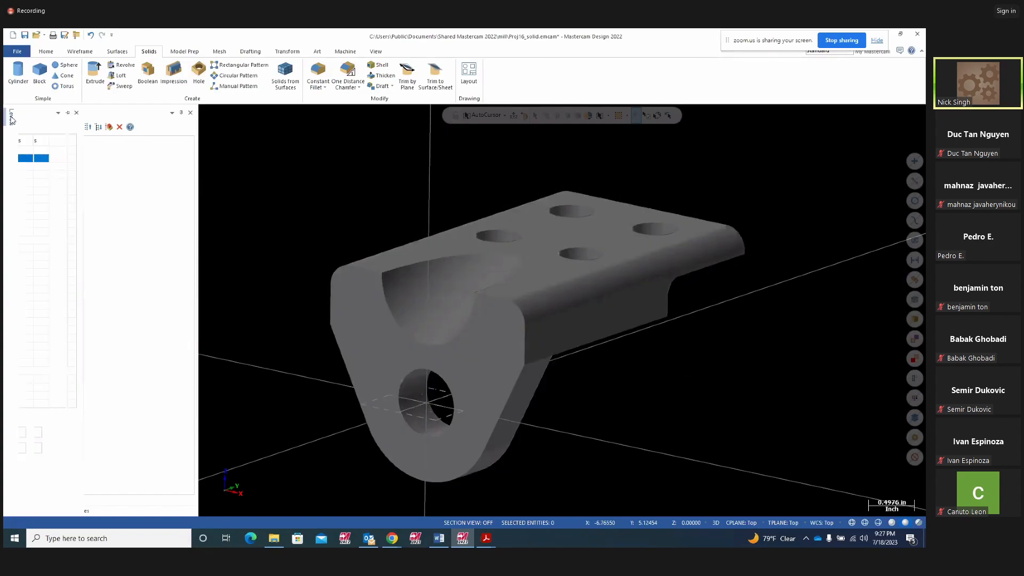
click(94, 416)
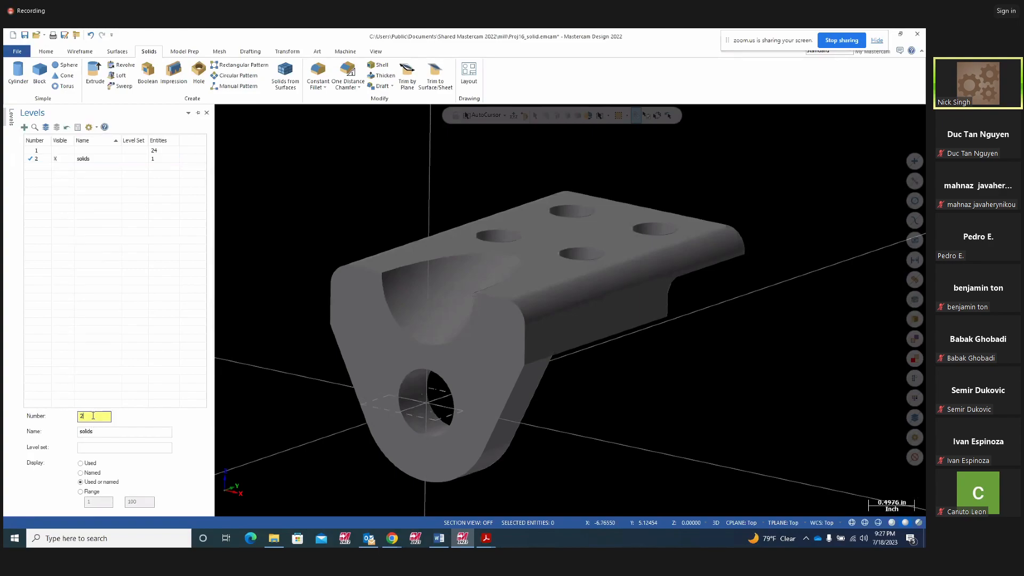
text(3)
click(98, 437)
text(surfaces)
key(Return)
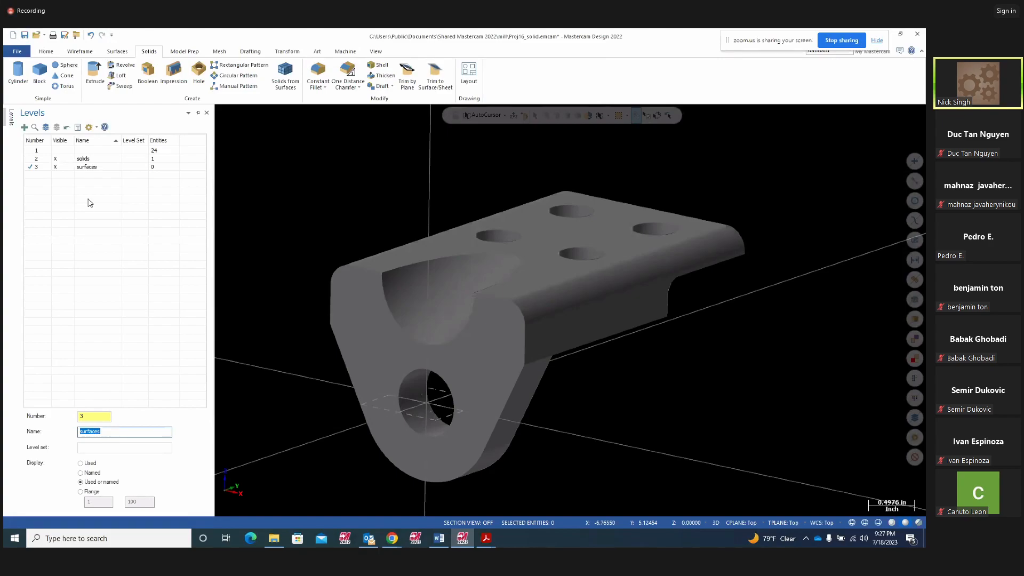
key(alt+z)
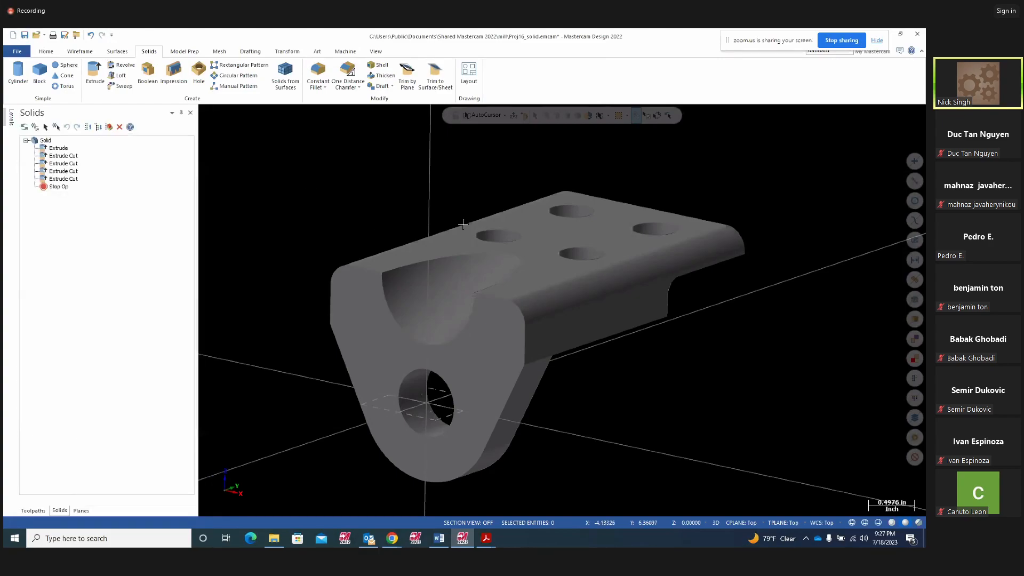
Create surfaces from the entire bracket solid with current attributes, keeping the original solid and placing untrimmed surfaces on level 1000.
scroll(394, 210, down, 2)
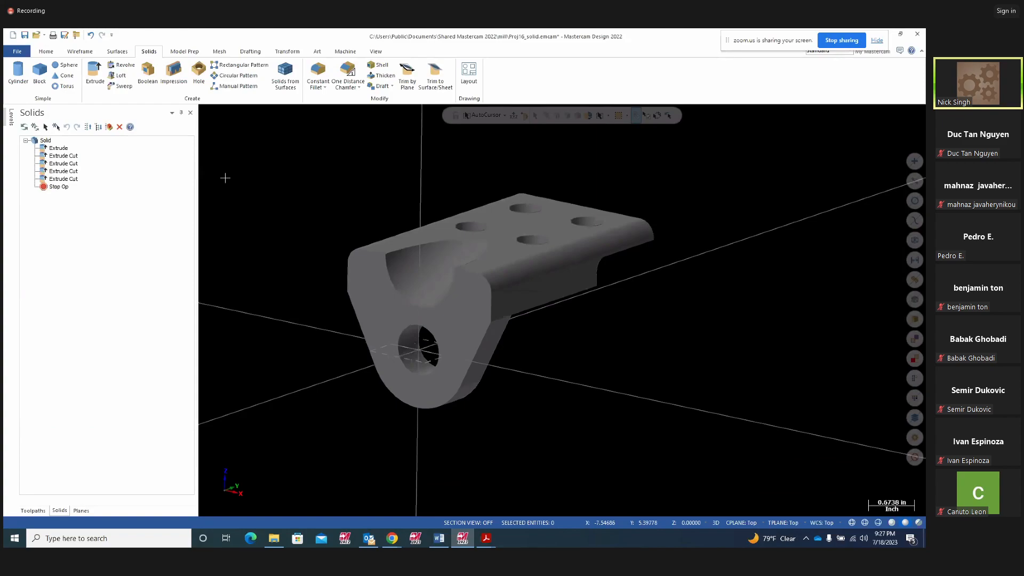
click(118, 52)
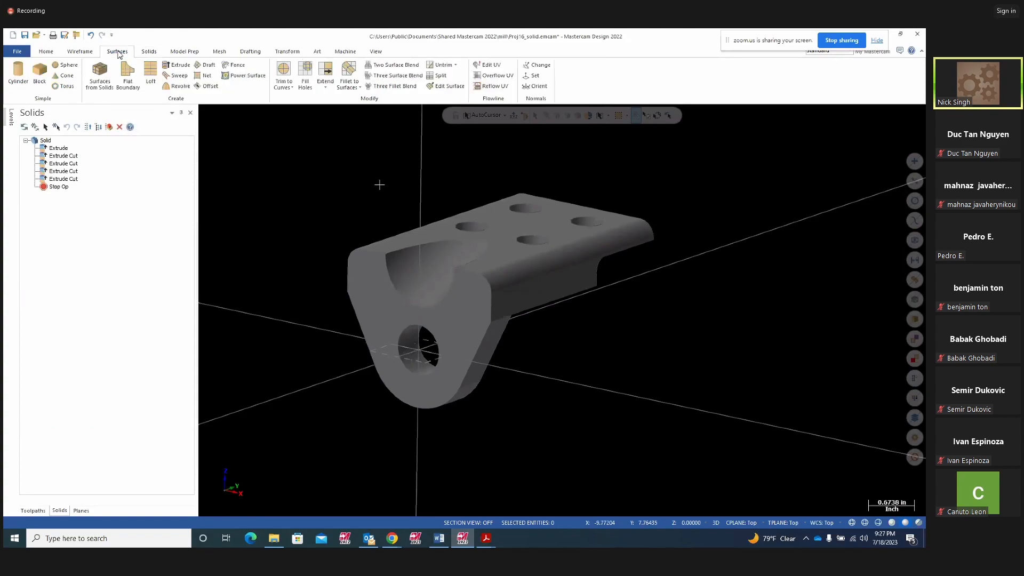
click(104, 91)
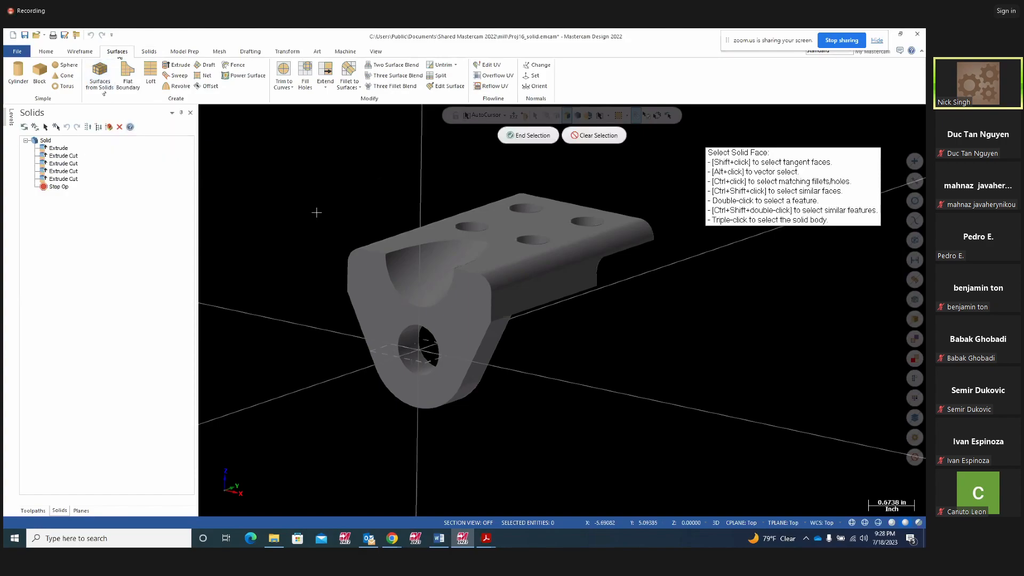
scroll(311, 224, down, 3)
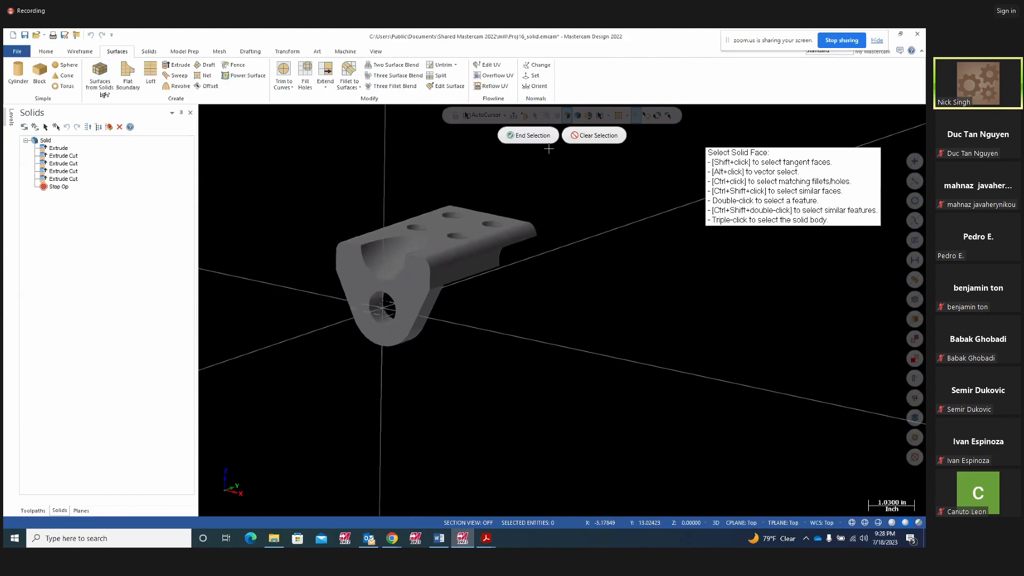
drag(284, 172, 608, 410)
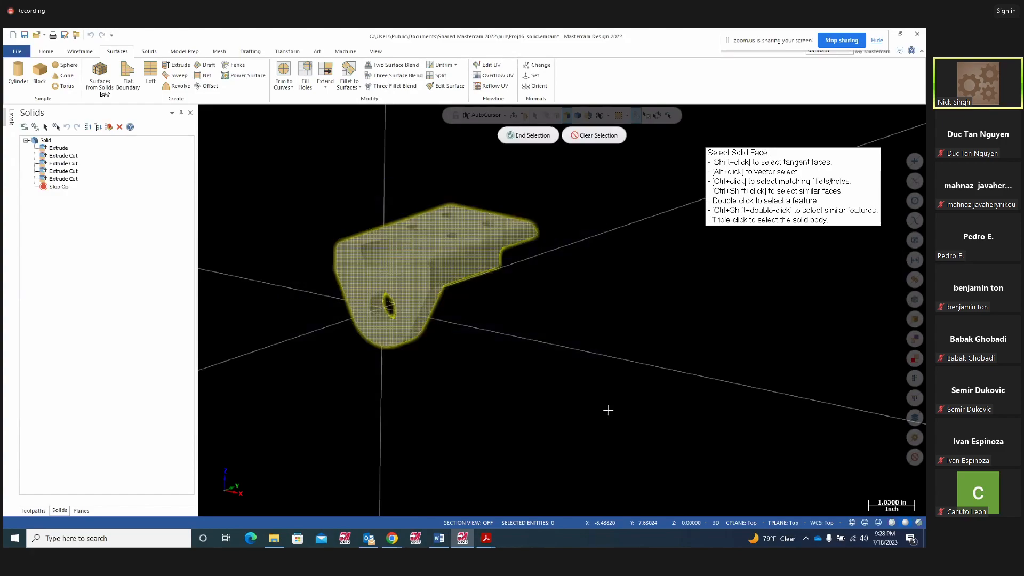
click(535, 137)
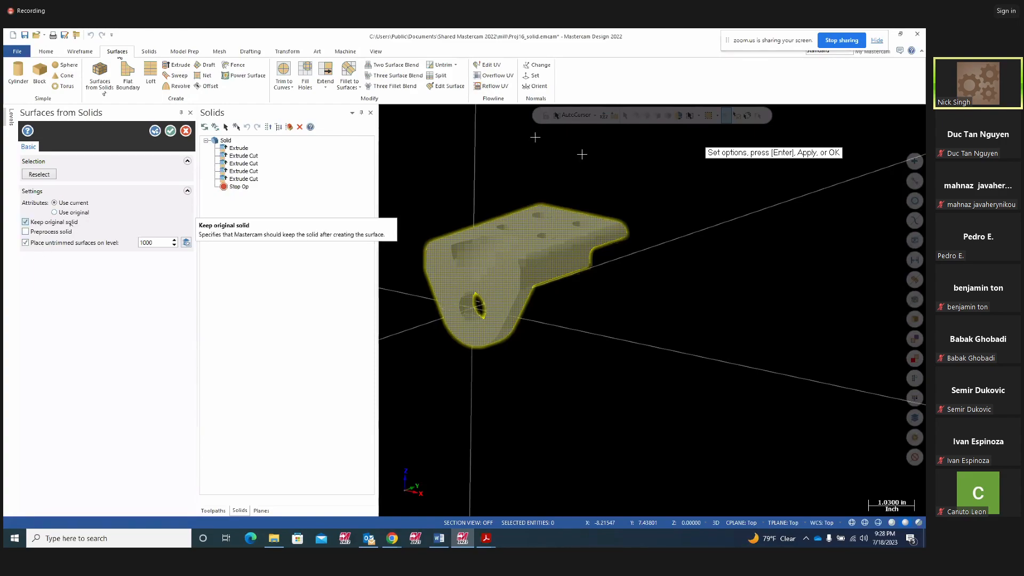
click(169, 132)
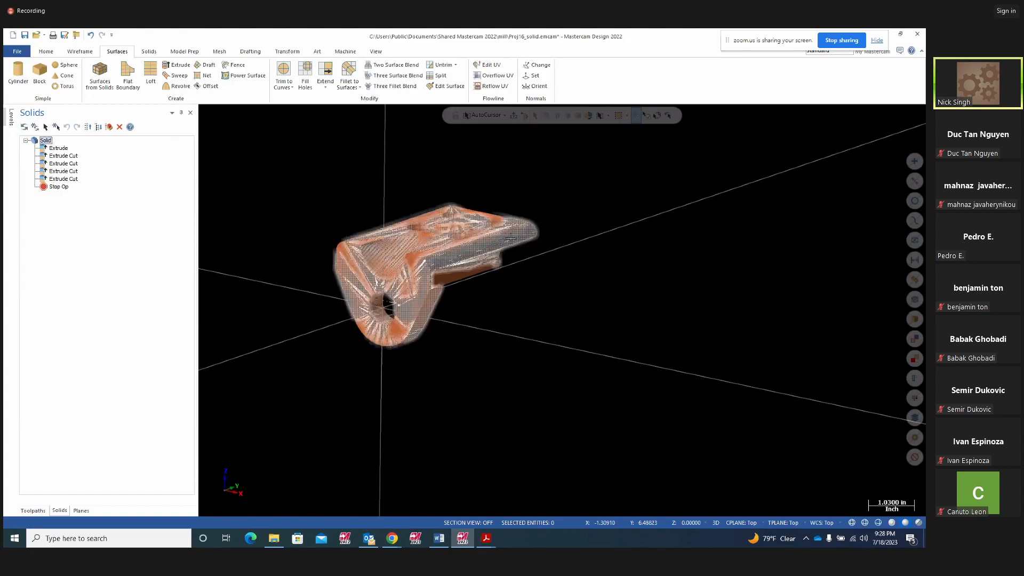
Check the entity count of the surfaces level and hide level 2 (solids).
middle_drag(565, 299, 580, 315)
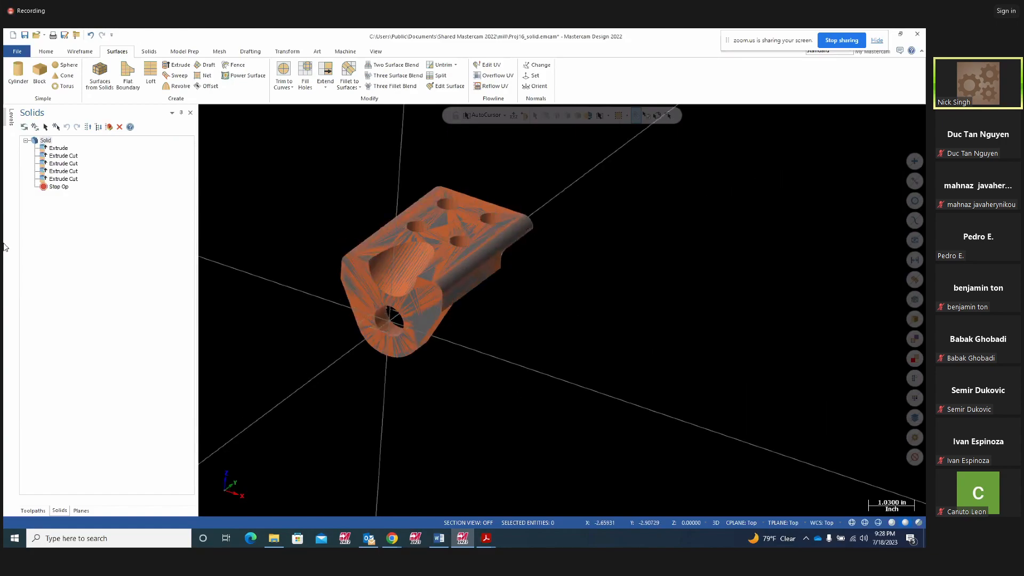
click(11, 120)
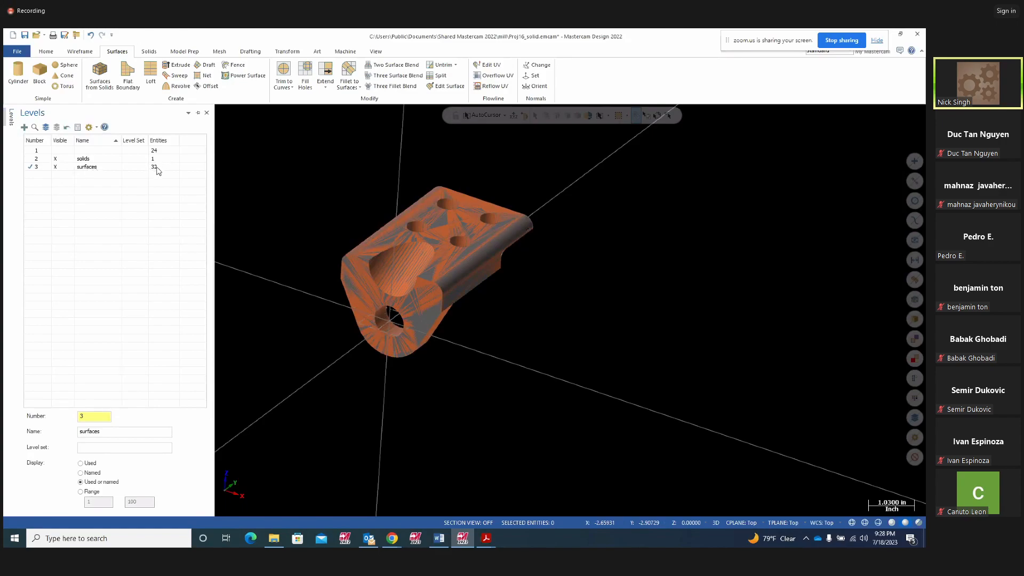
click(57, 160)
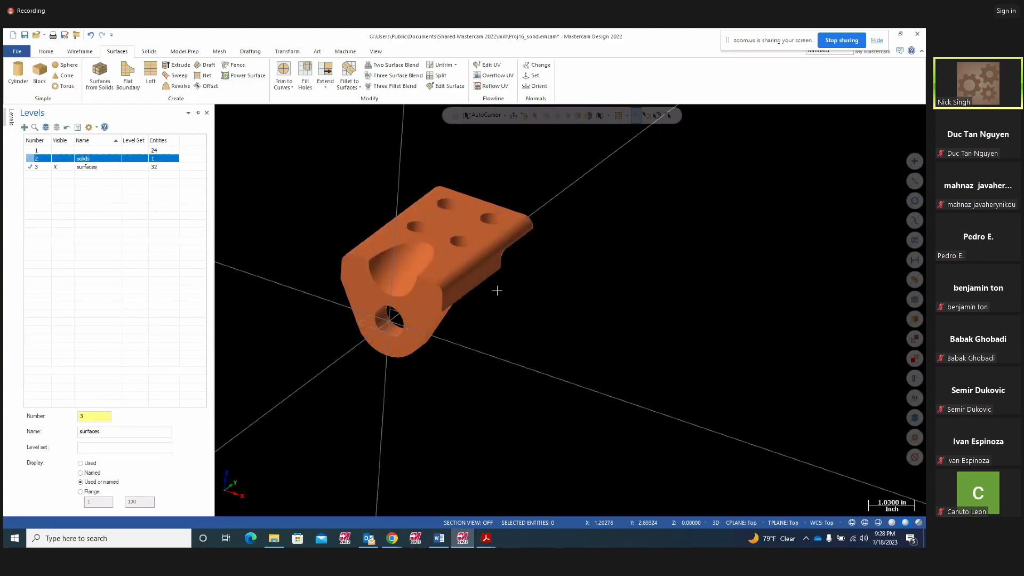
Select several side and front surfaces of the bracket individually to examine them as separate entities, and clear the selection.
mouse_move(497, 290)
middle_down()
mouse_move(533, 311)
mouse_move(562, 311)
mouse_move(463, 321)
middle_up()
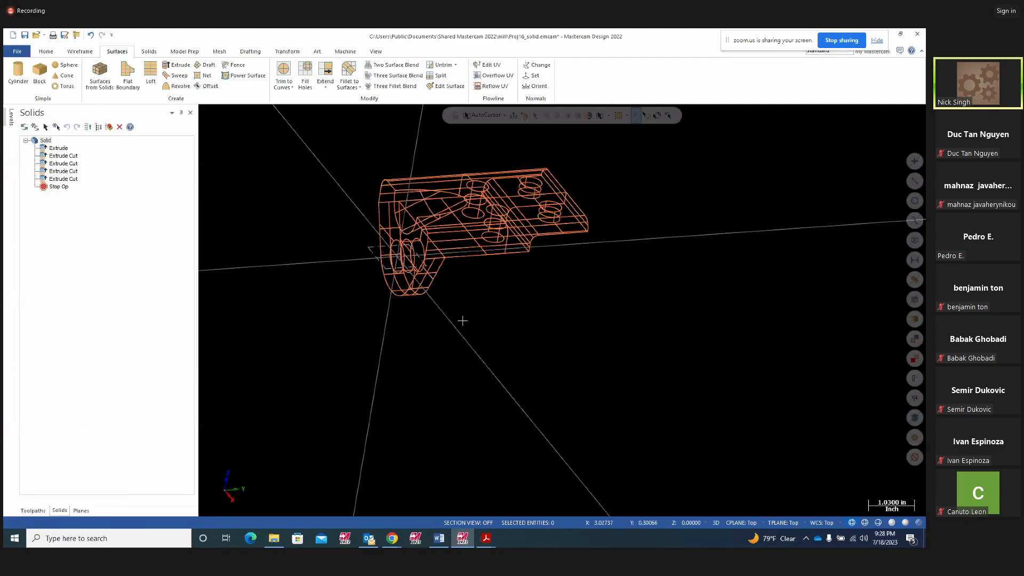
click(471, 231)
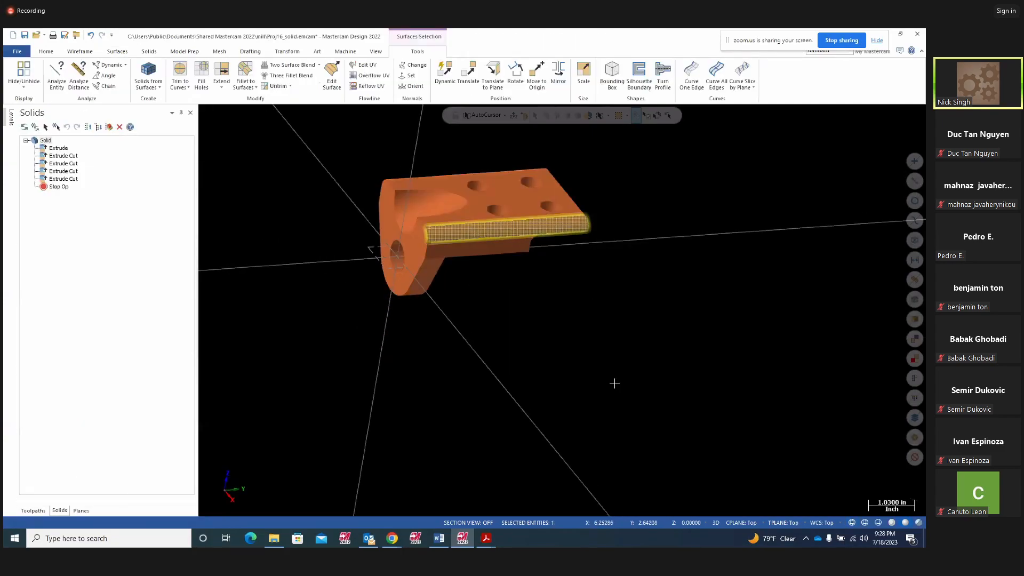
click(491, 251)
middle_drag(522, 345, 448, 278)
click(446, 264)
click(438, 288)
middle_drag(496, 353, 497, 382)
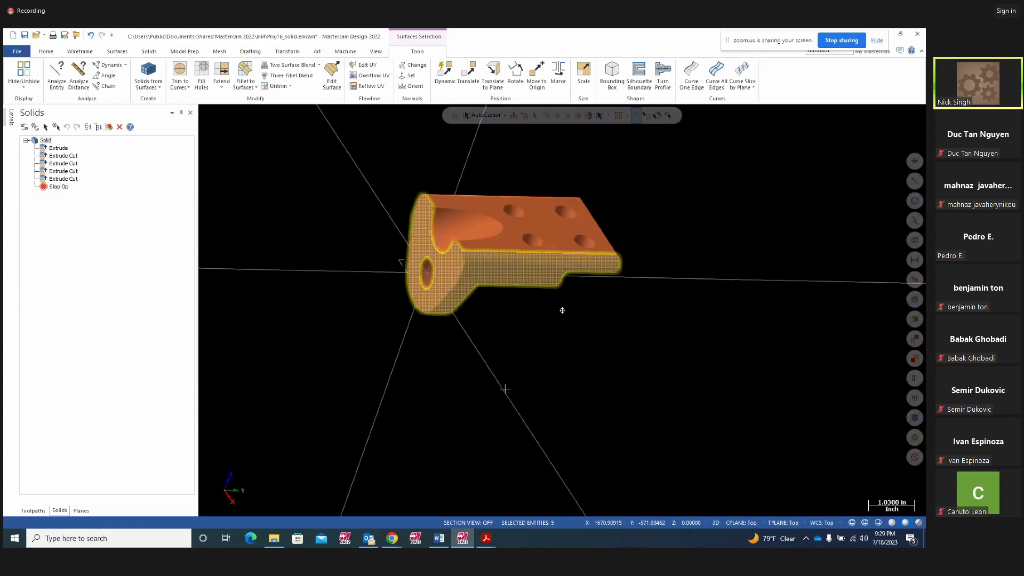
key(Escape)
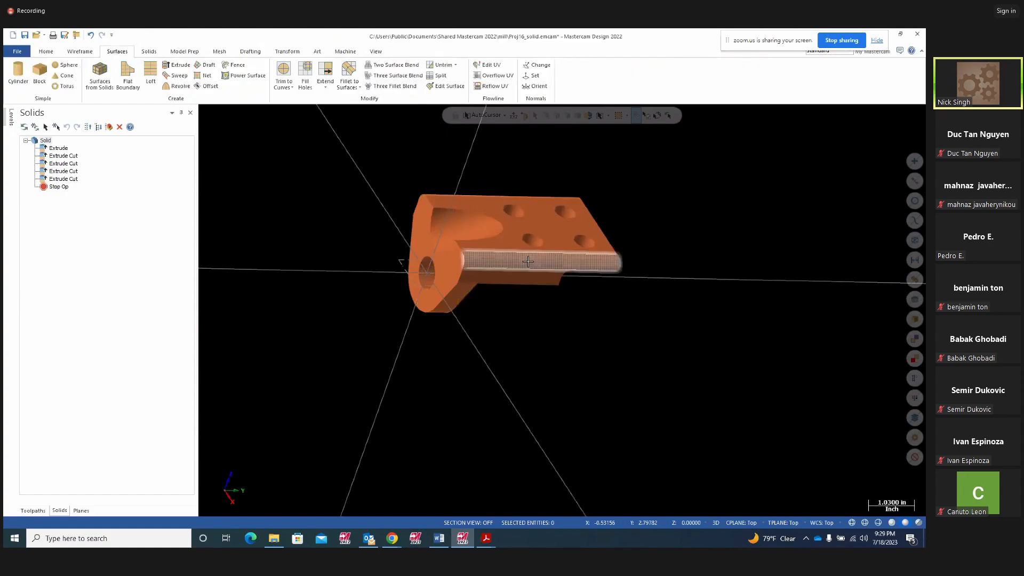
Move the long rounded edge surface of the bracket to level 5 named "surface fillet".
click(527, 261)
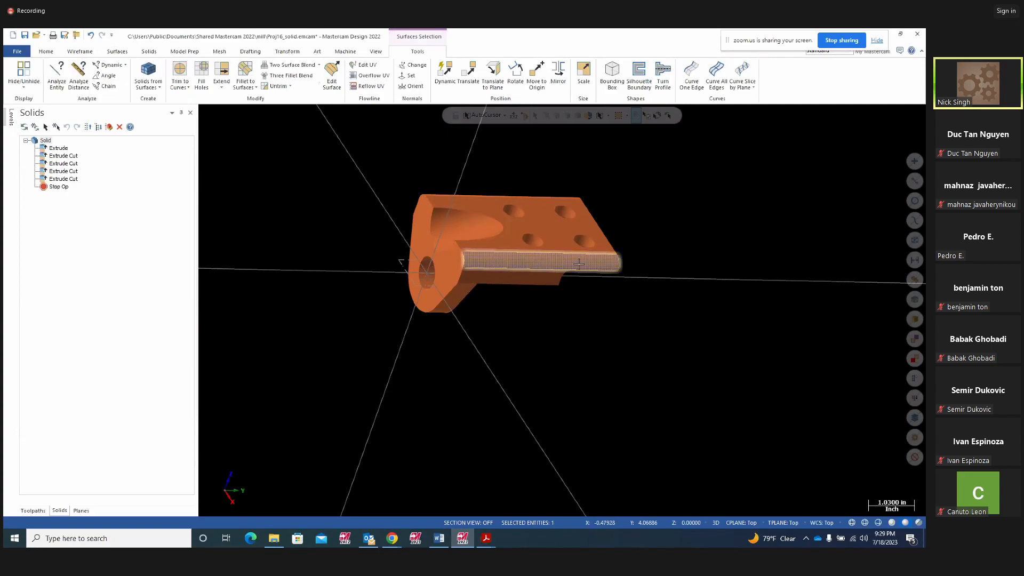
right_click(696, 212)
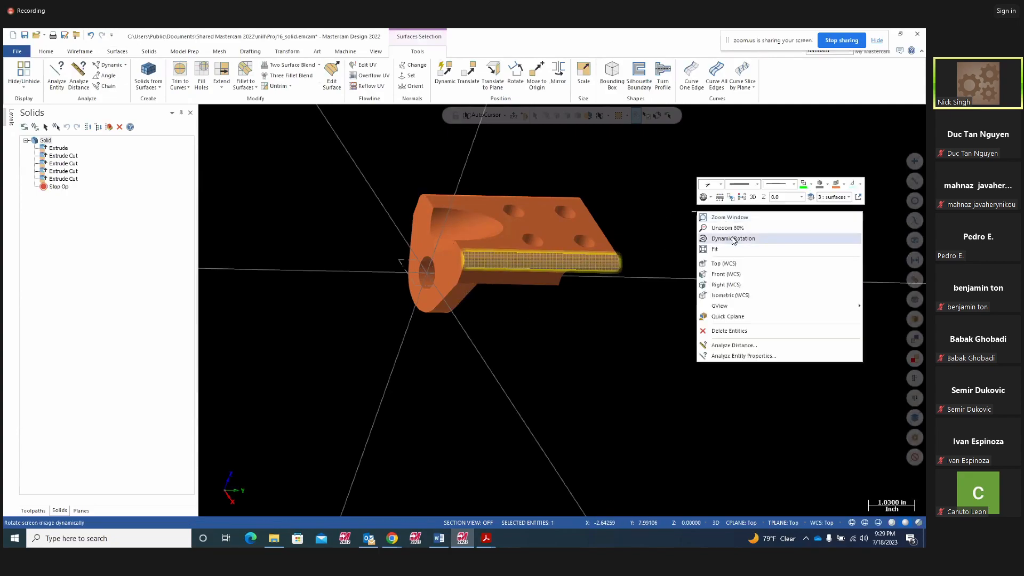
click(811, 197)
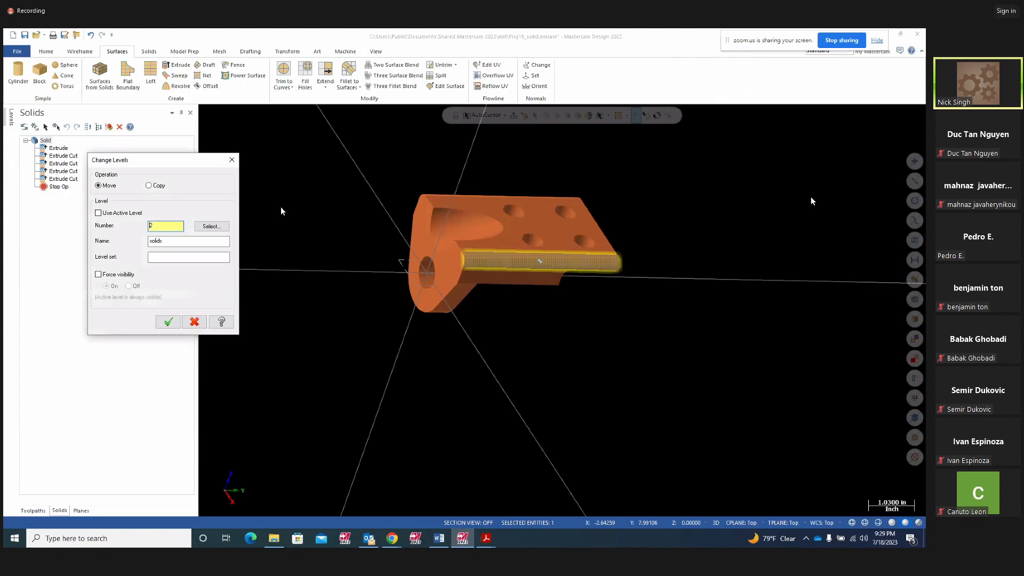
text(5)
double_click(155, 240)
key(BackSpace)
text(surface fillet)
click(168, 321)
Make level 5 (surface fillet) active and hide level 3 (surfaces) to examine the isolated fillet surface.
click(11, 118)
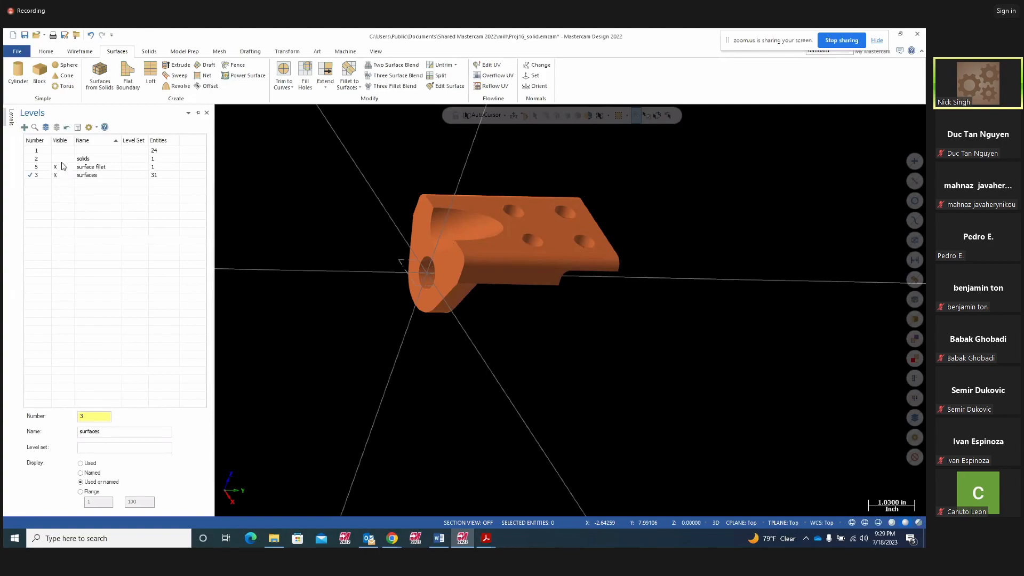
click(44, 167)
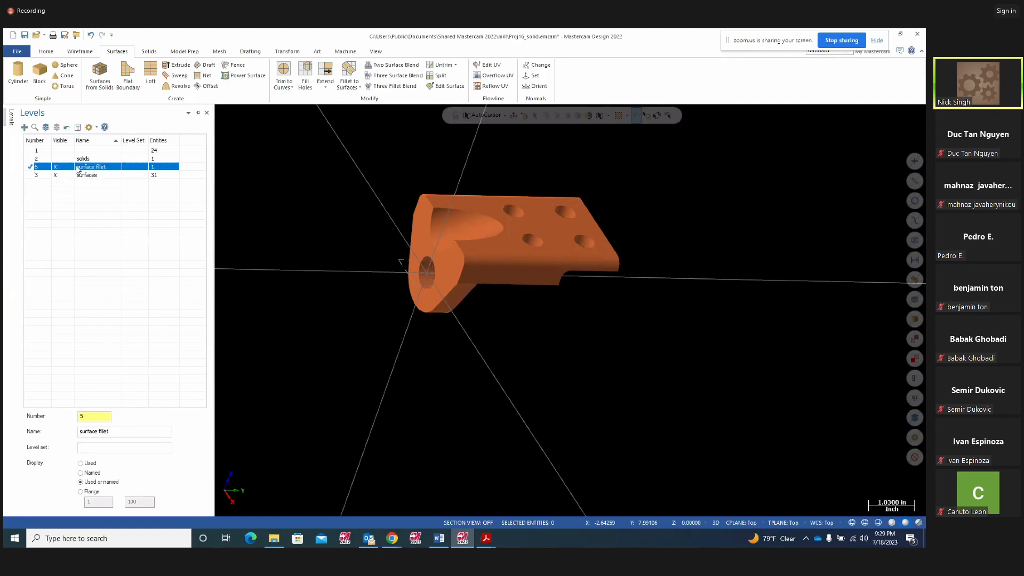
click(57, 175)
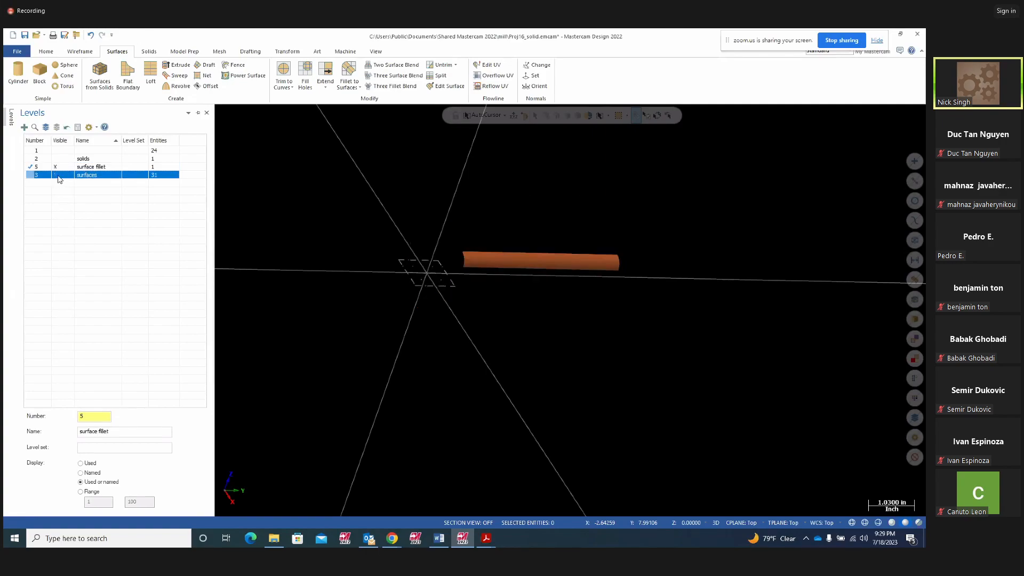
mouse_move(527, 304)
middle_down()
mouse_move(567, 291)
mouse_move(544, 299)
middle_up()
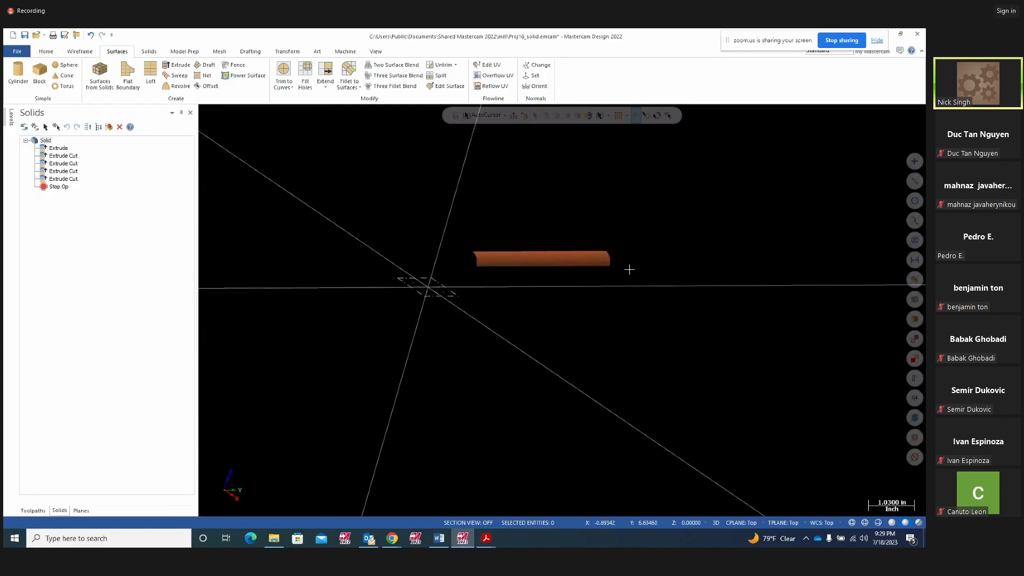
middle_drag(651, 258, 592, 274)
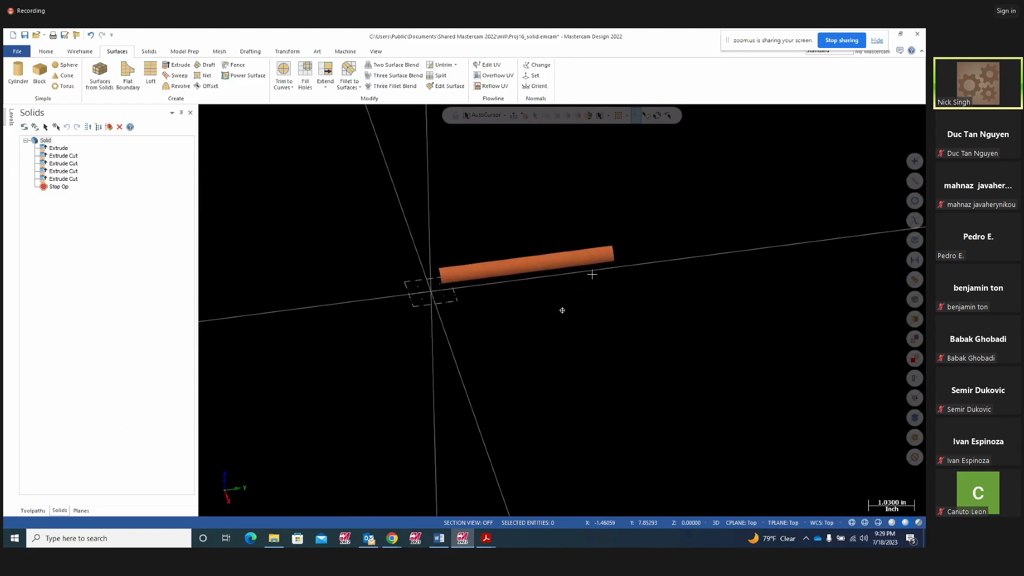
middle_drag(562, 309, 578, 281)
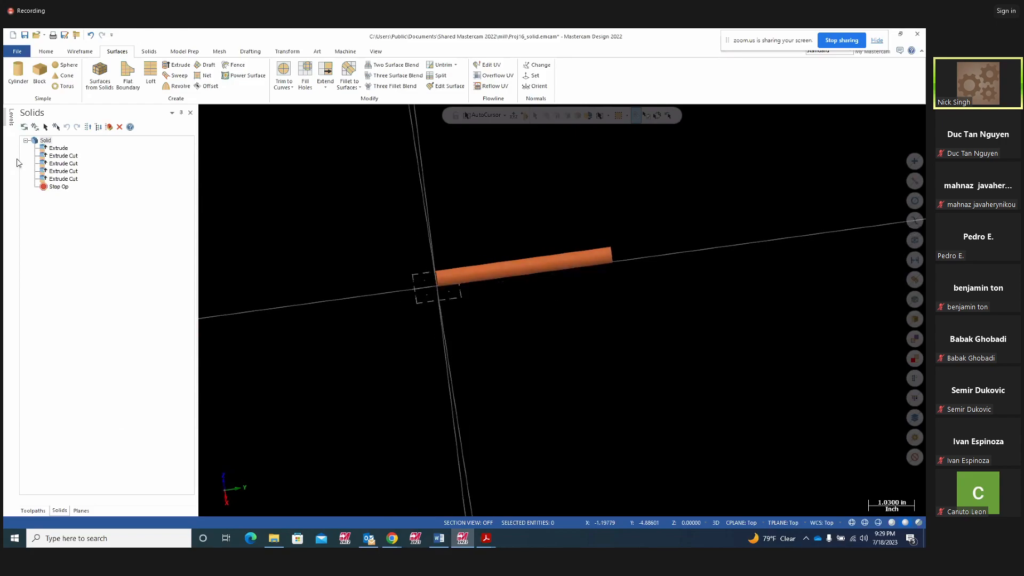
Show level 3 (surfaces) again, examine the curved recess as a separate surface, and clear the selection.
click(11, 118)
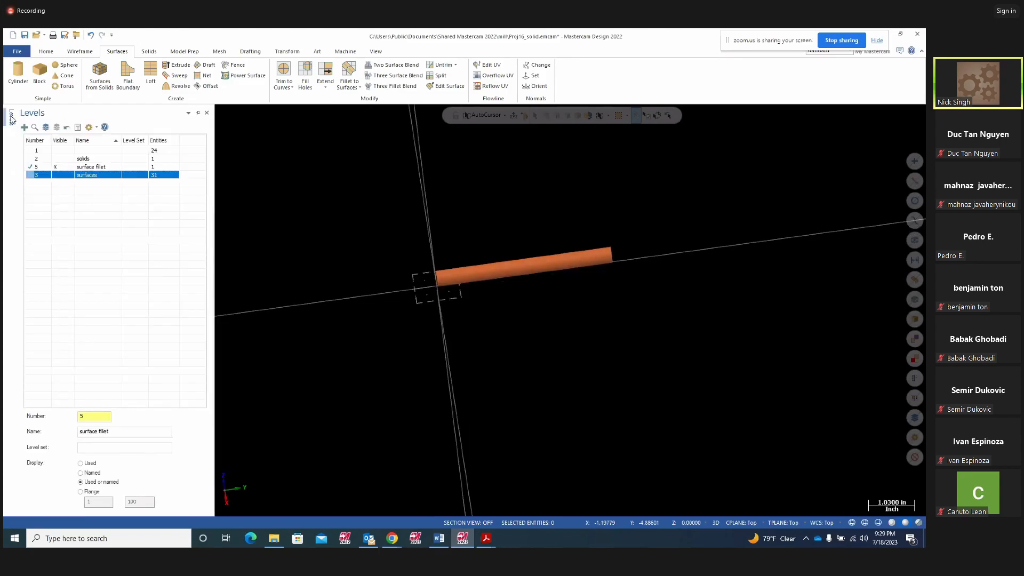
click(58, 175)
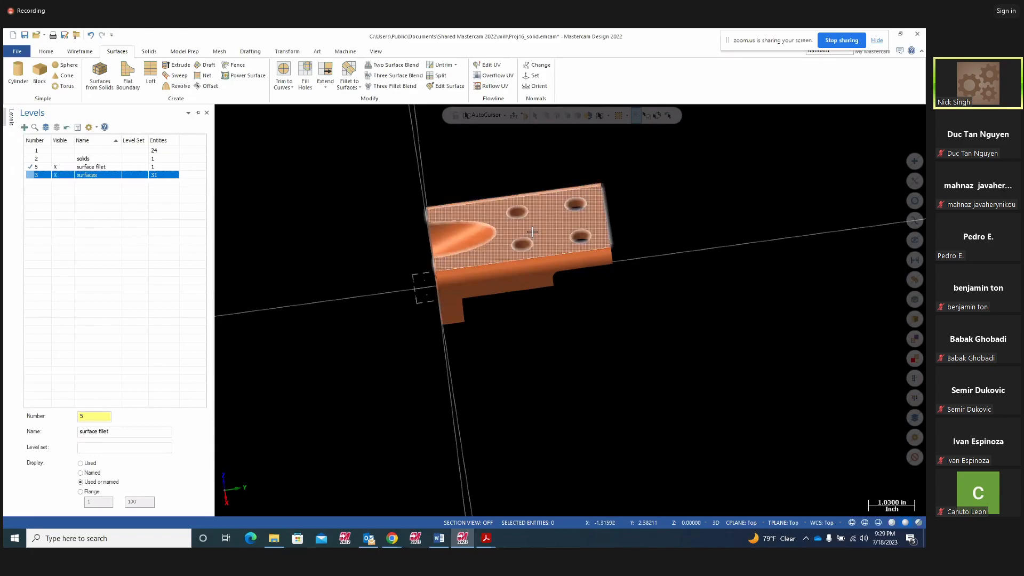
click(472, 234)
middle_drag(608, 407, 710, 371)
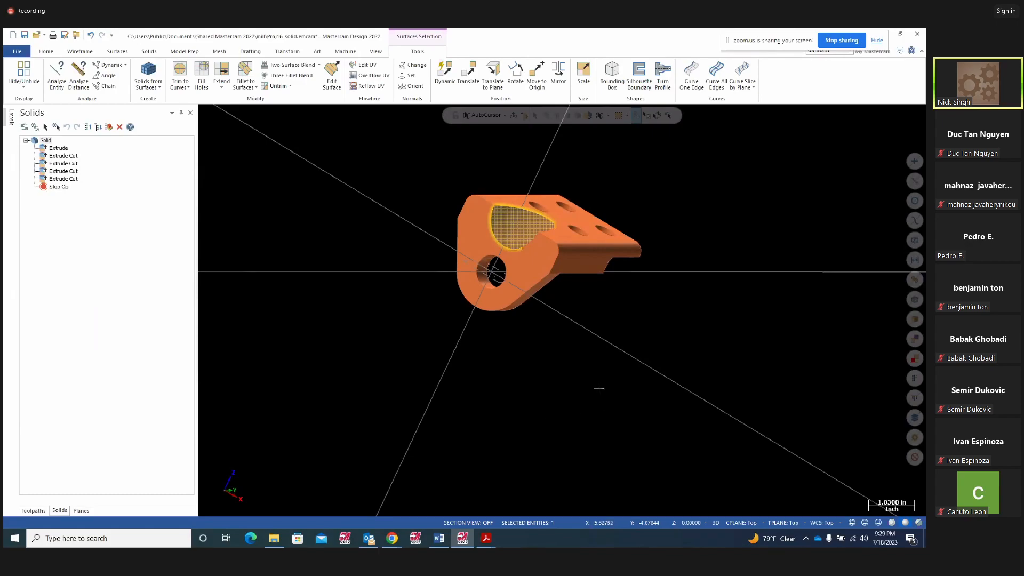
key(Escape)
middle_drag(595, 385, 544, 381)
Show level 2 (solids) and make it active, and hide the surface fillet and surfaces levels.
click(11, 115)
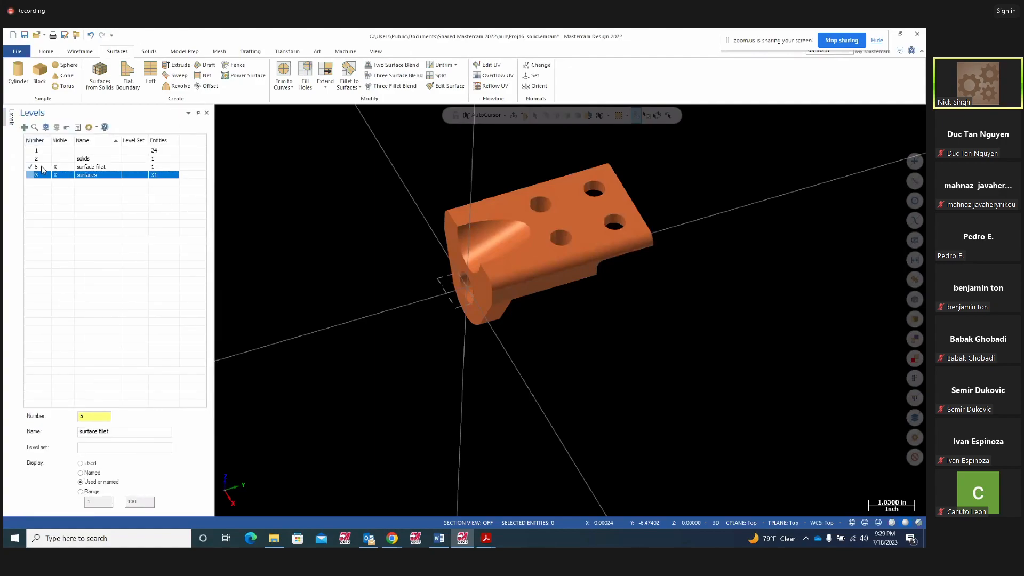
click(60, 159)
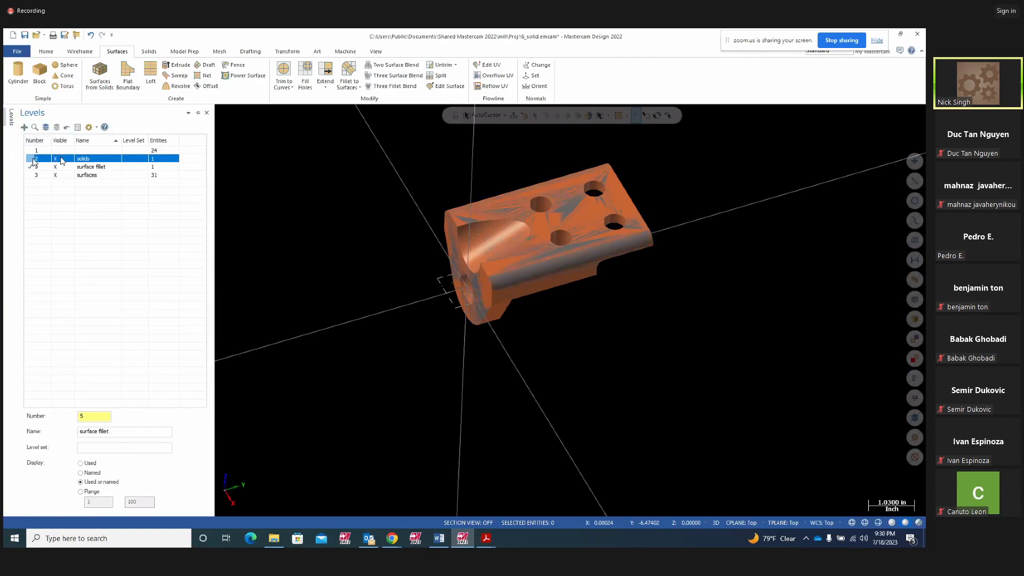
click(59, 167)
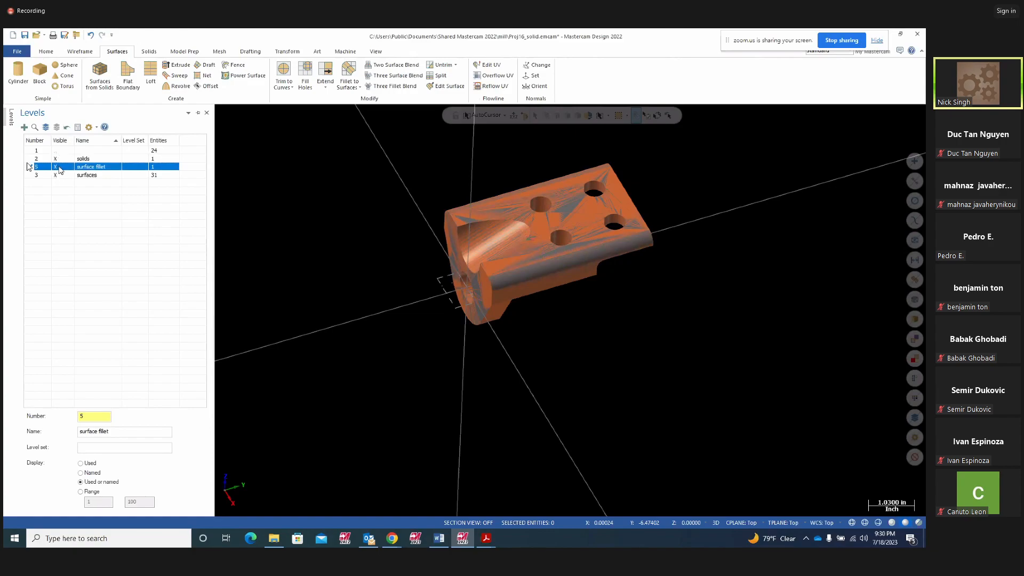
click(31, 159)
click(62, 167)
click(60, 175)
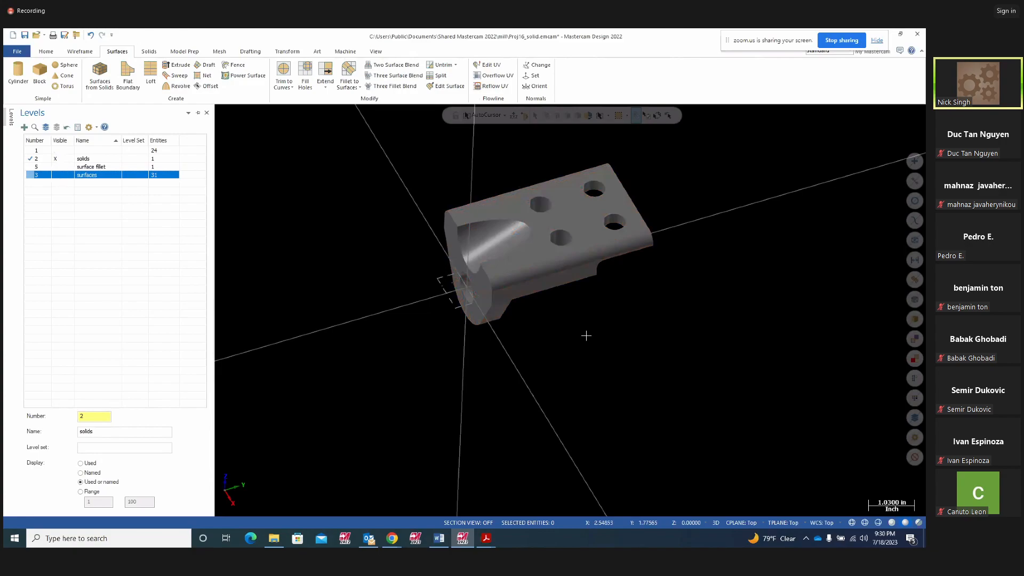
Select the bracket solid to examine how it highlights as a single body, and clear the selection.
middle_drag(569, 320, 629, 315)
click(560, 261)
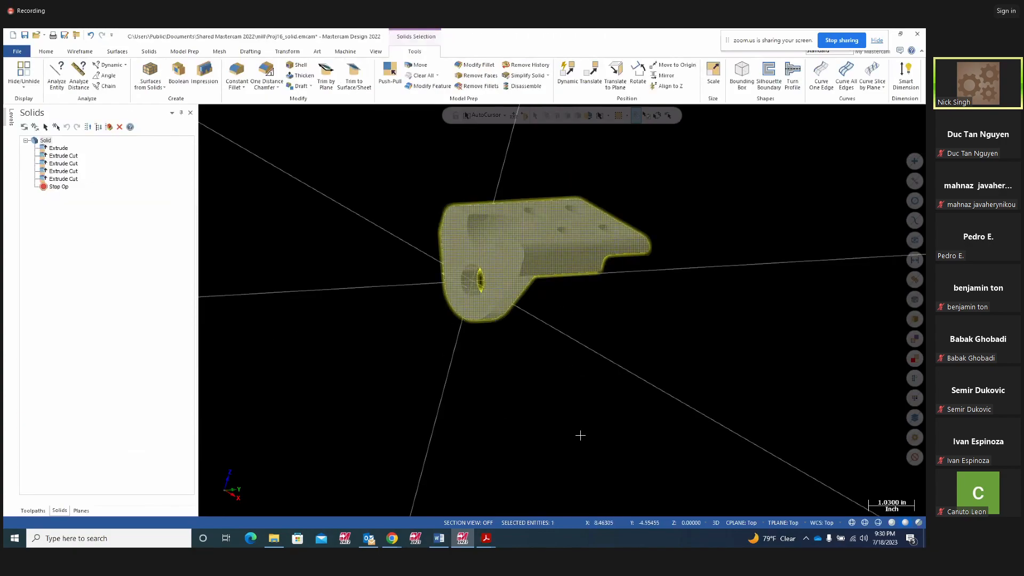
key(Escape)
middle_drag(622, 384, 602, 410)
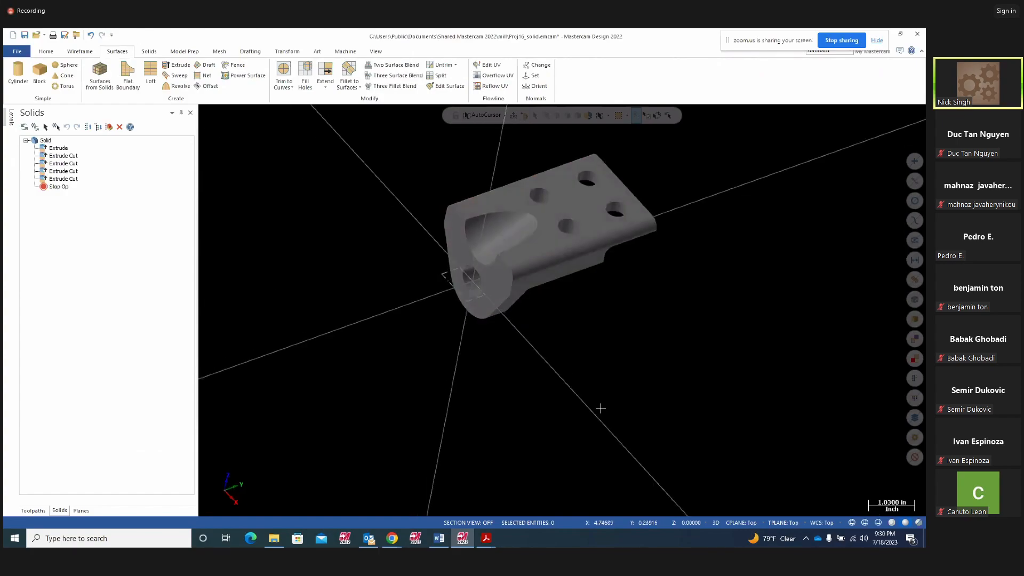
click(150, 52)
click(121, 53)
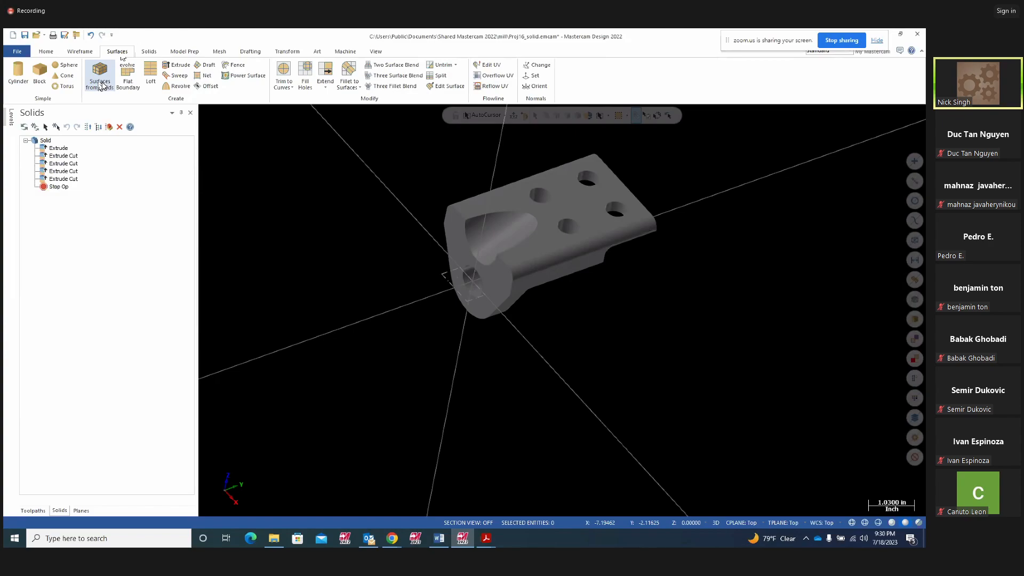
Set the view to isometric and save the part file as Proj16_solid in the mill folder.
middle_drag(537, 338, 546, 287)
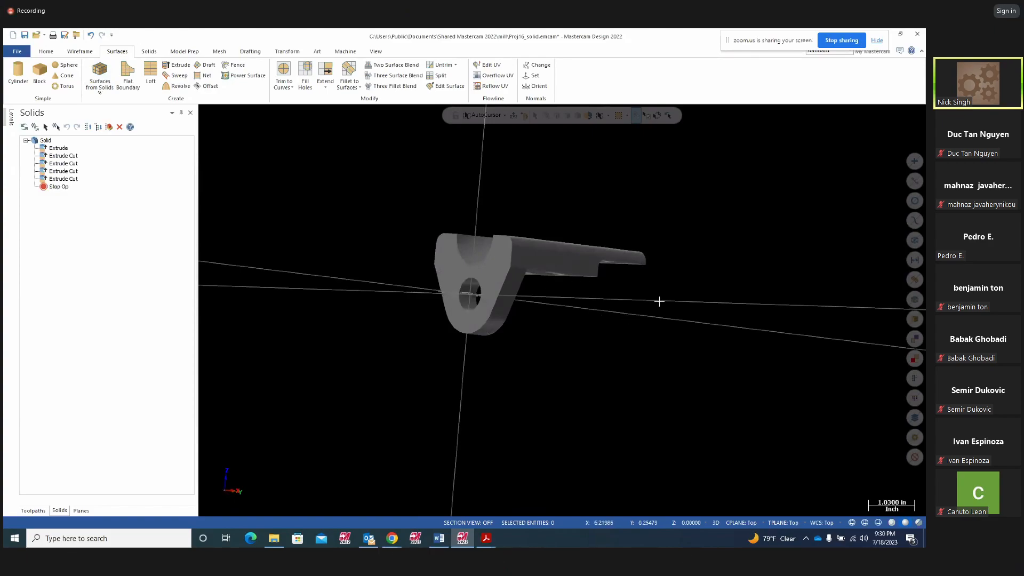
middle_drag(658, 213, 701, 234)
right_click(702, 234)
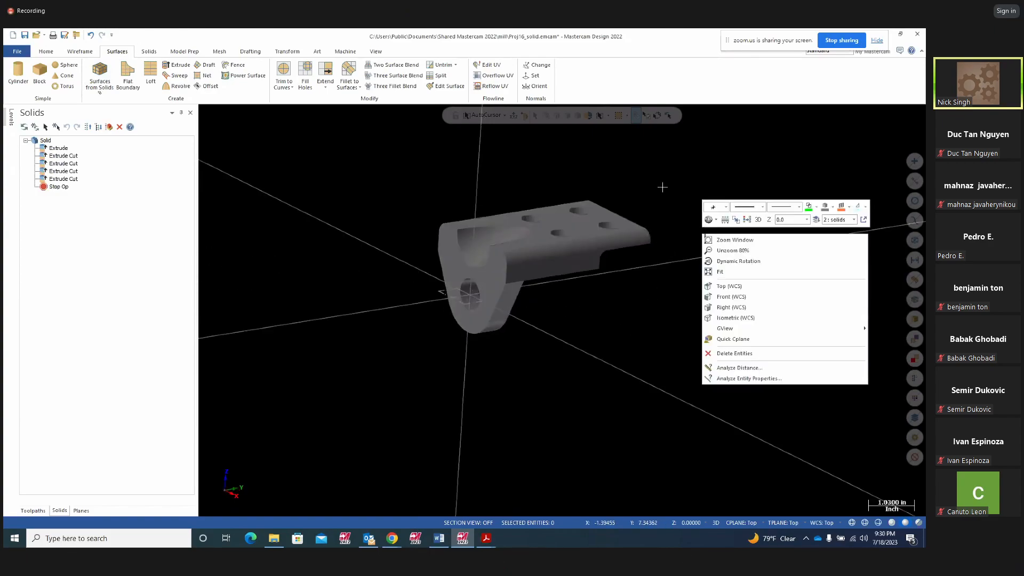
click(733, 318)
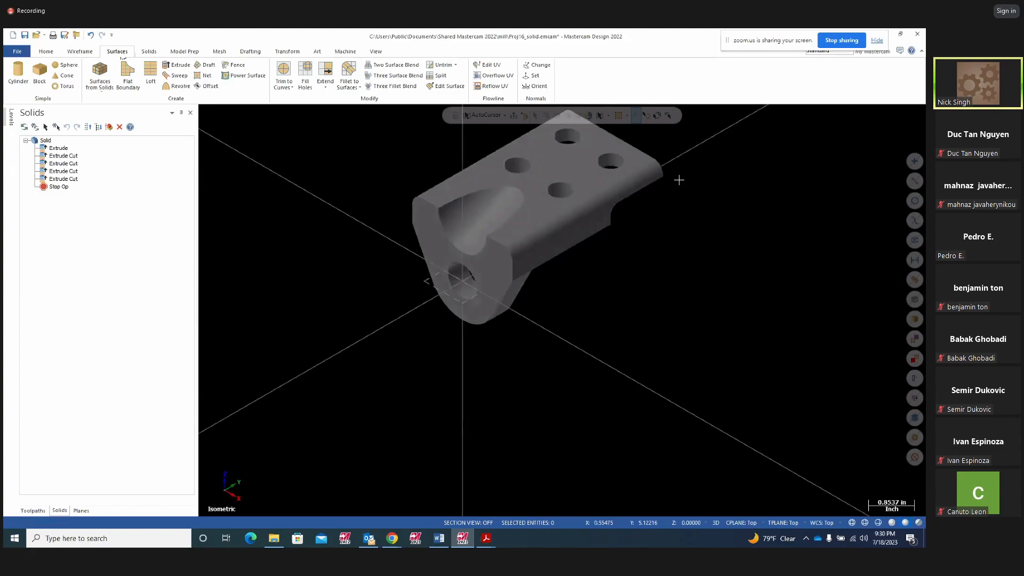
scroll(505, 366, down, 3)
scroll(615, 211, up, 2)
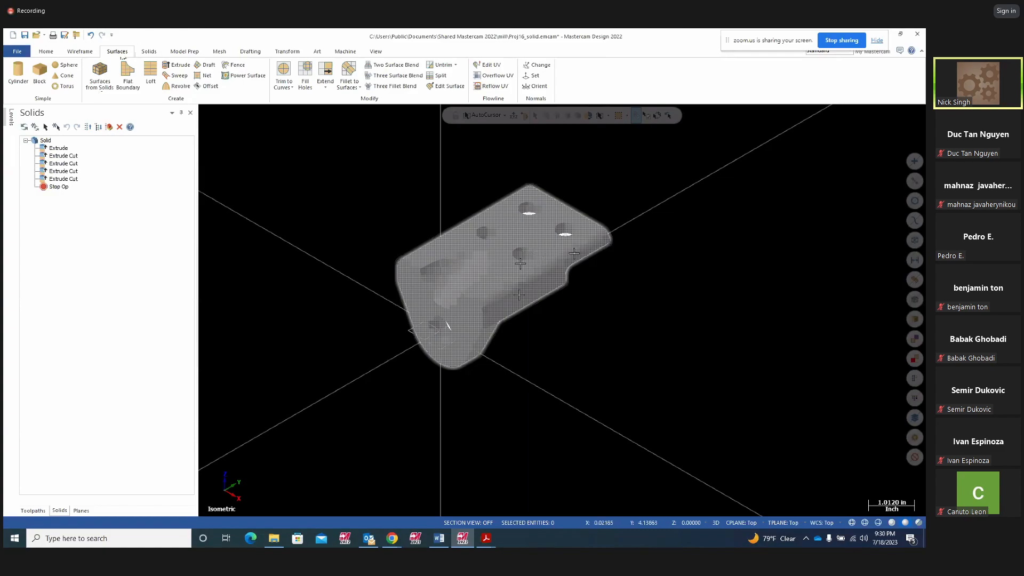
click(21, 51)
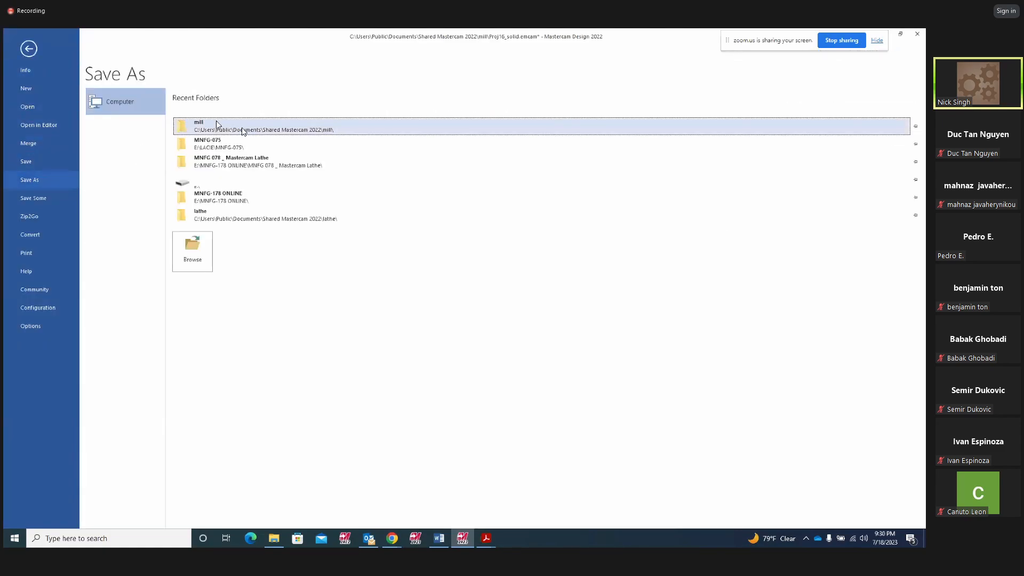
click(195, 251)
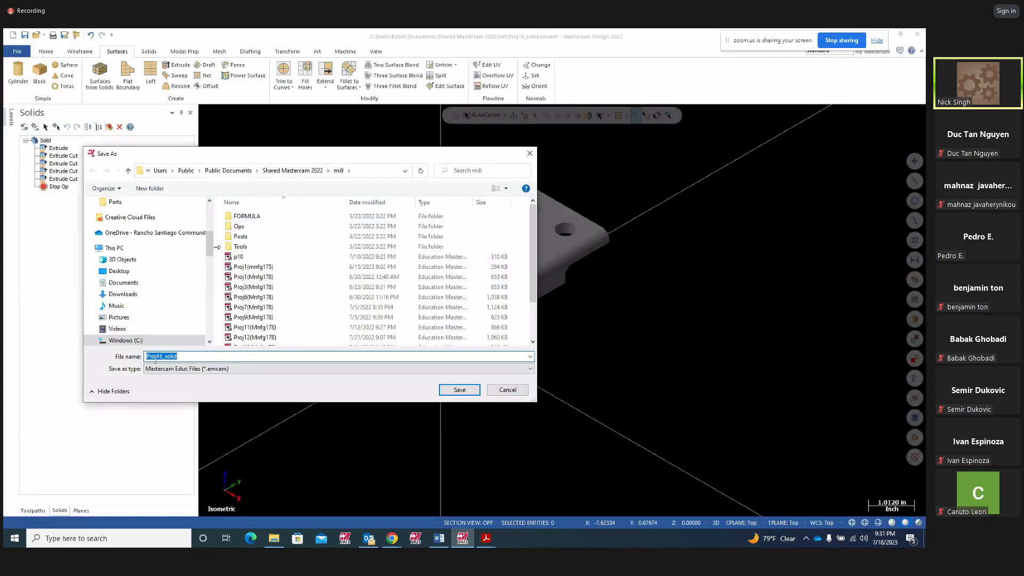
click(177, 358)
key(Return)
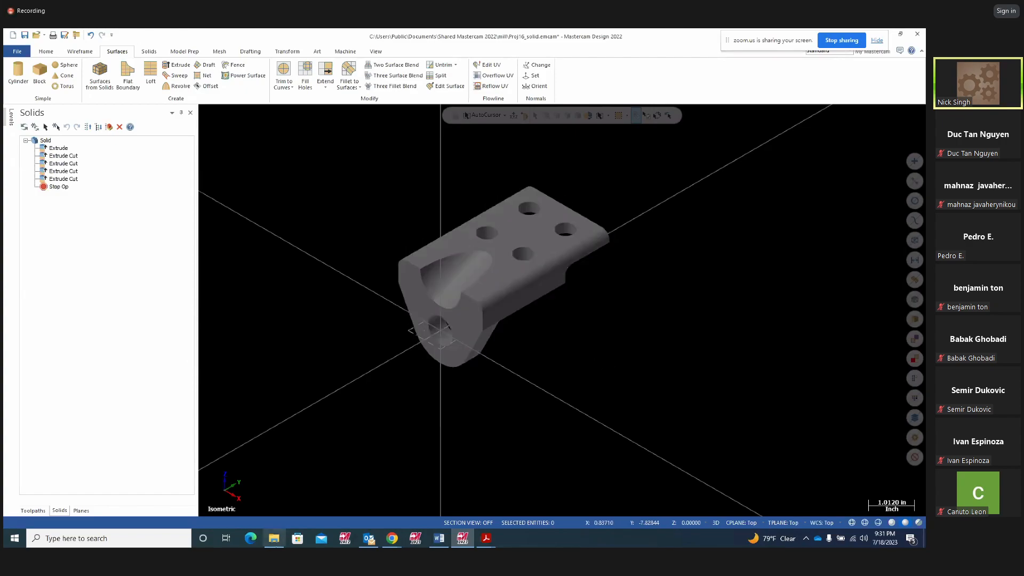
Switch to the Zoom meeting in Chrome, pause the meeting recording, and return to Mastercam.
mouse_move(397, 543)
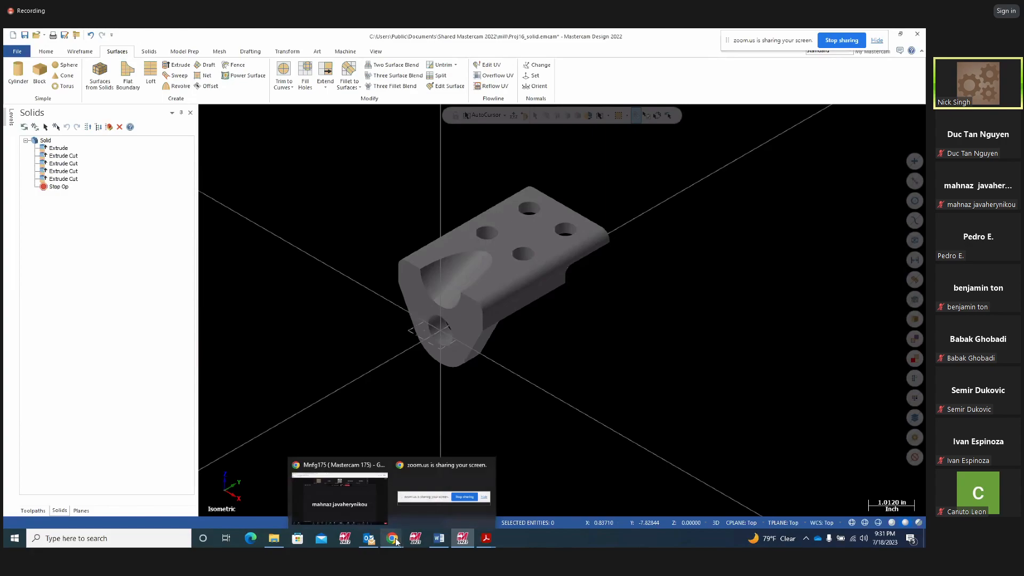
click(368, 496)
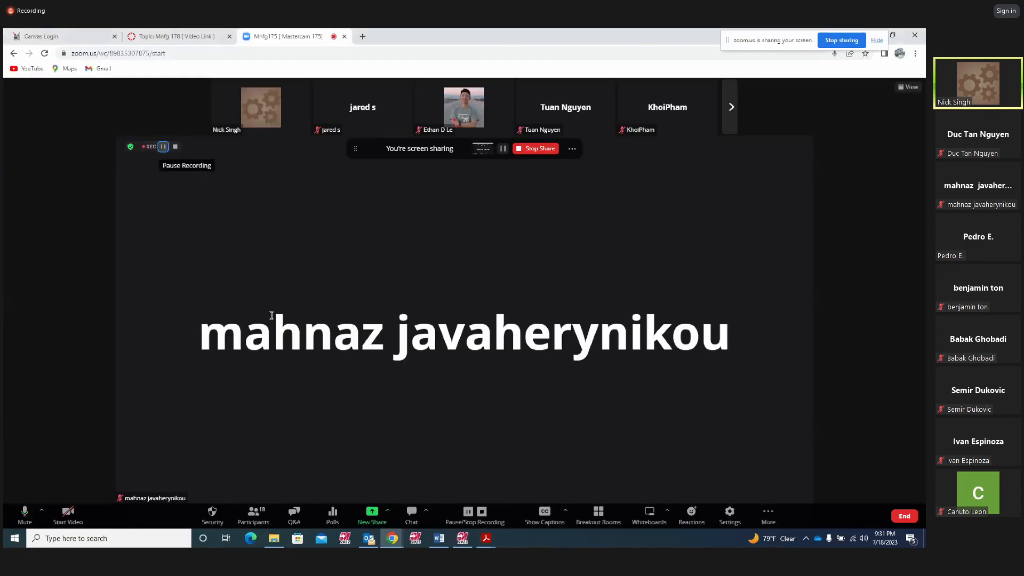
click(164, 147)
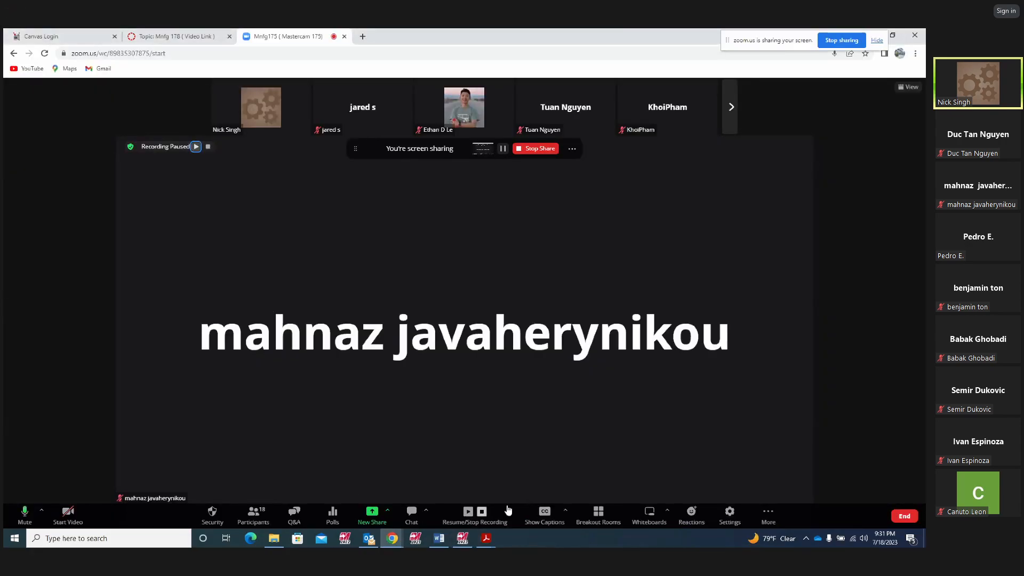
click(463, 540)
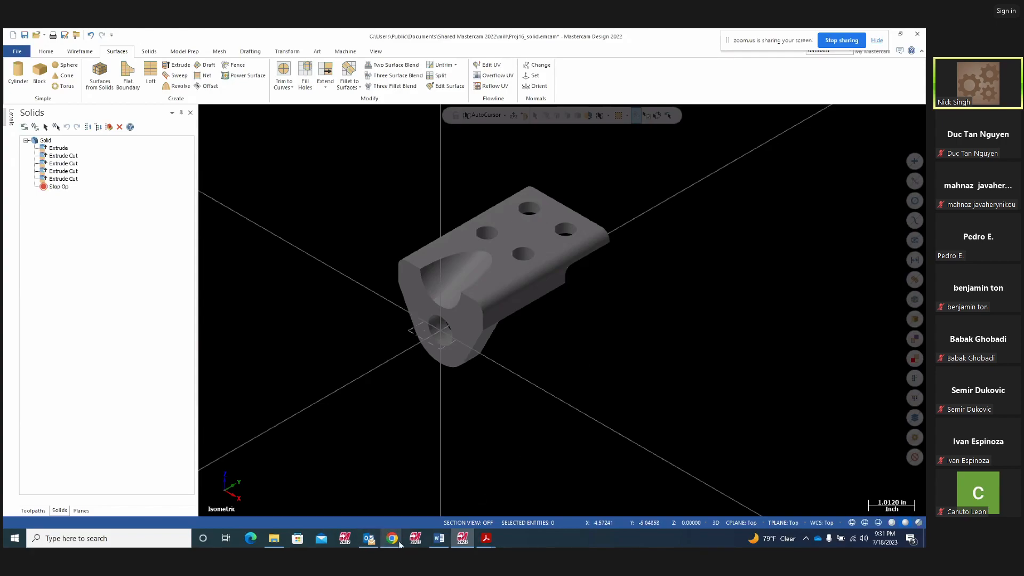
mouse_move(394, 541)
mouse_move(282, 545)
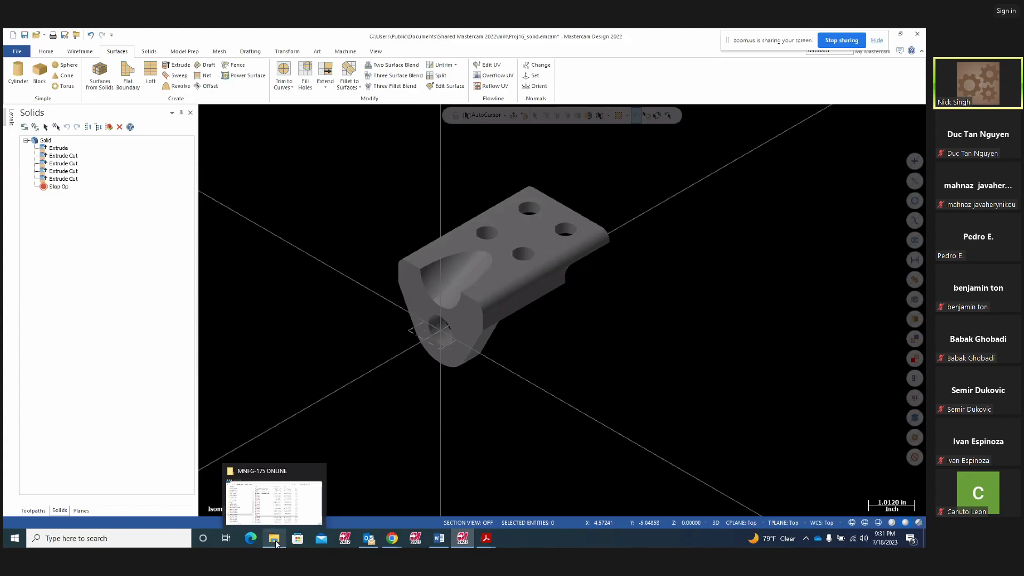
Switch to File Explorer and open the Project14 PDF drawing from the MNFG-175 ONLINE folder.
click(275, 543)
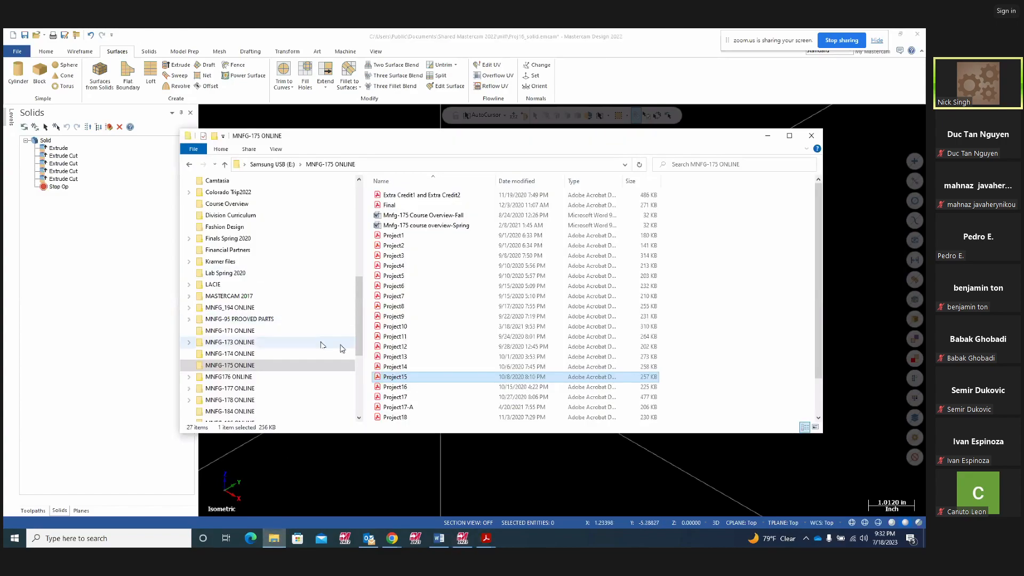
click(404, 367)
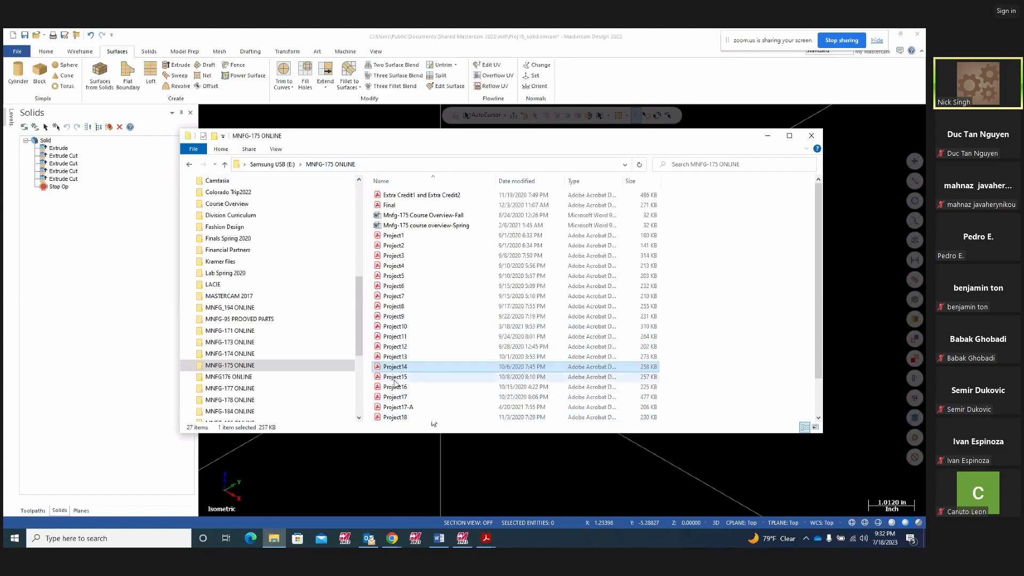
double_click(399, 368)
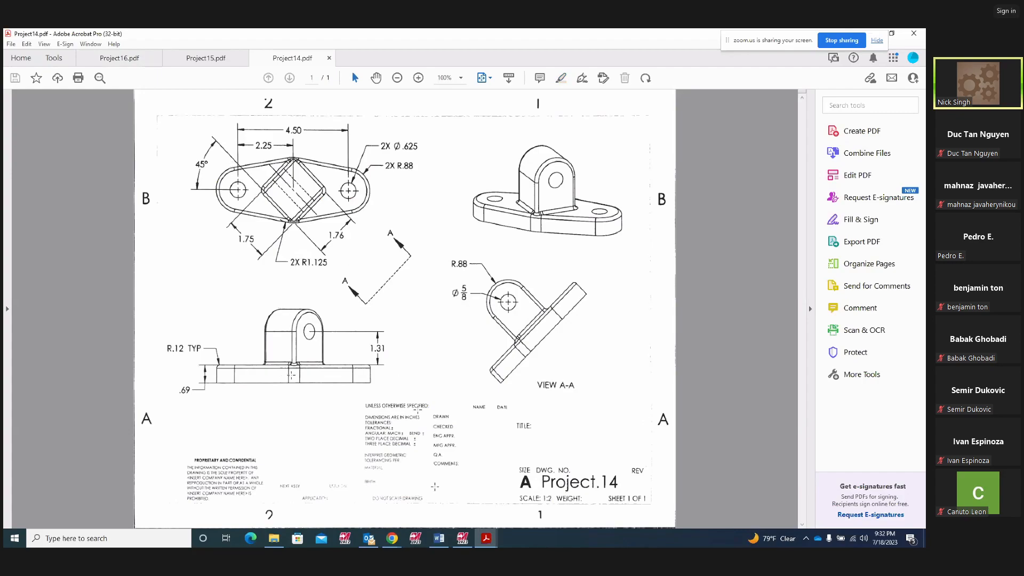
Return to Mastercam and browse for a part file to open in the mill folder of Shared Mastercam 2022.
mouse_move(466, 542)
click(468, 514)
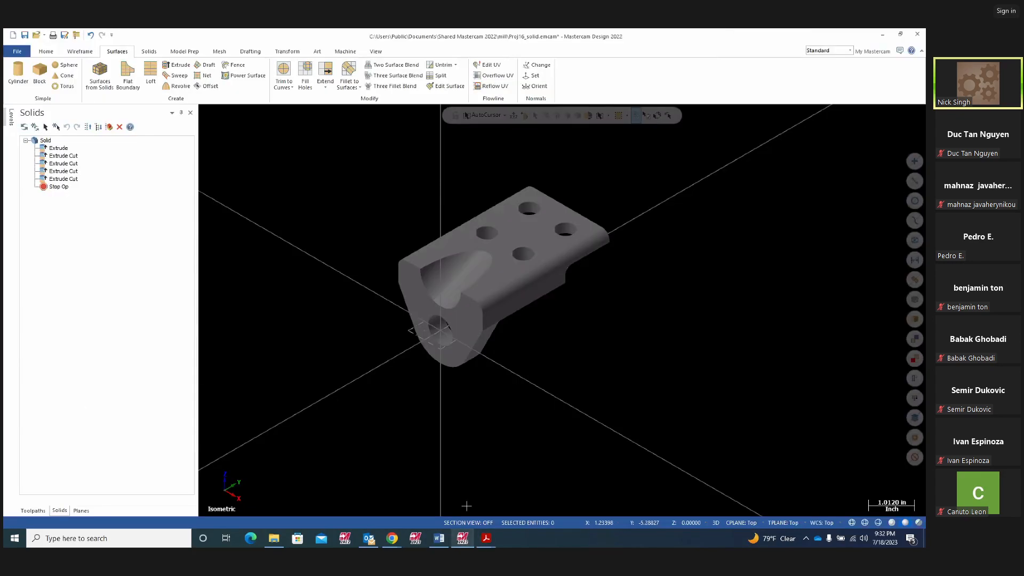
click(17, 51)
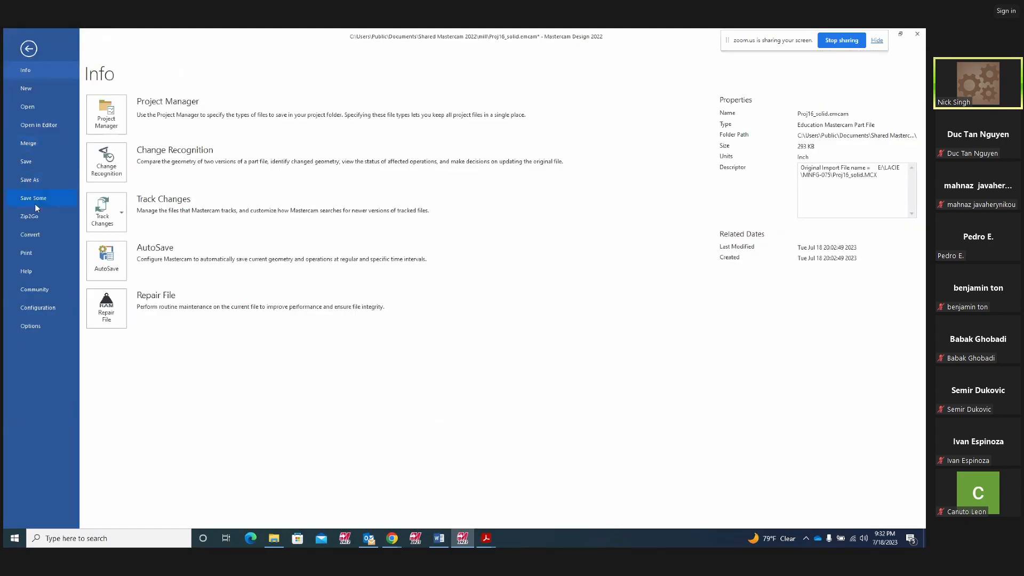
click(28, 107)
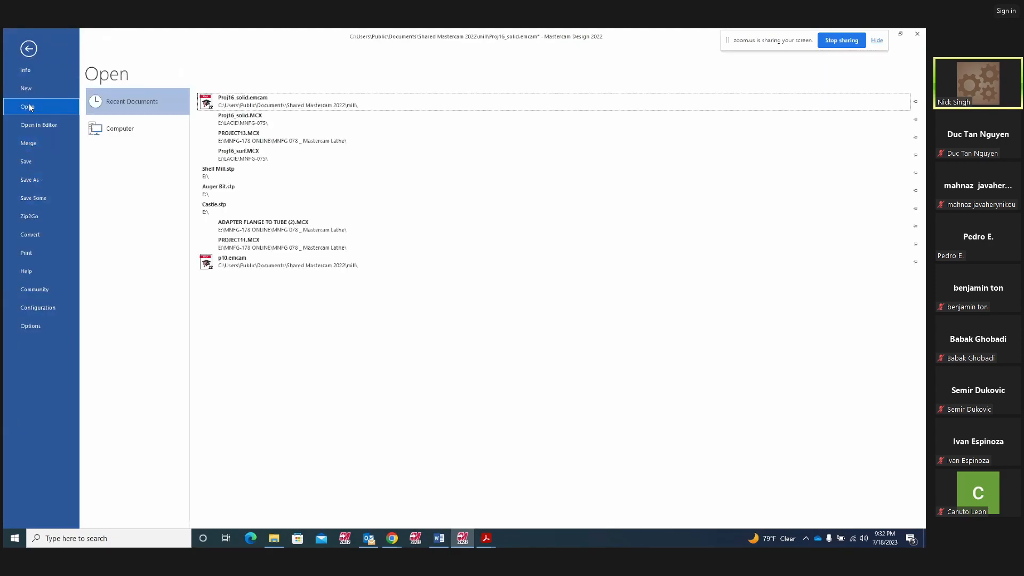
click(115, 130)
click(216, 267)
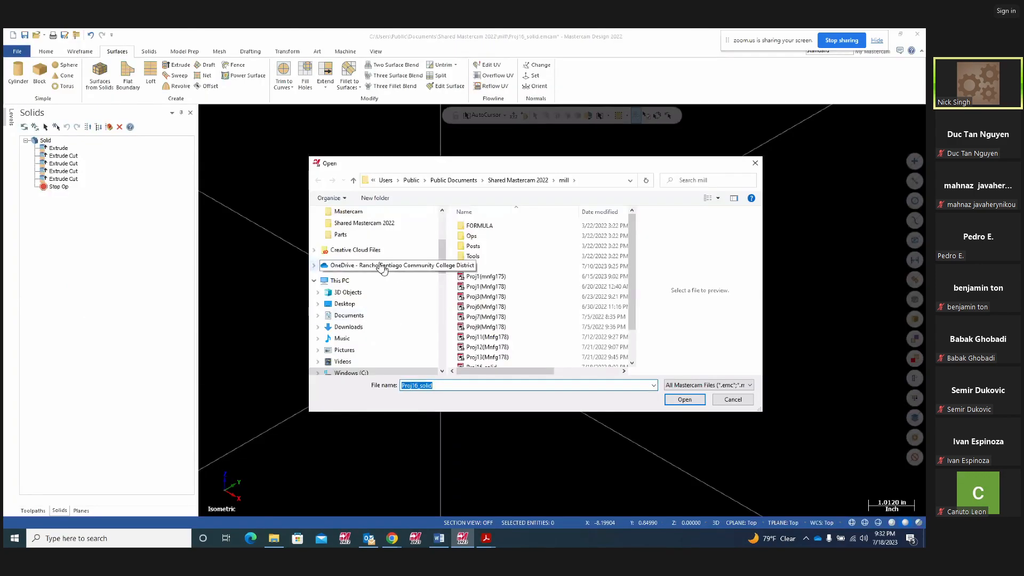
click(369, 226)
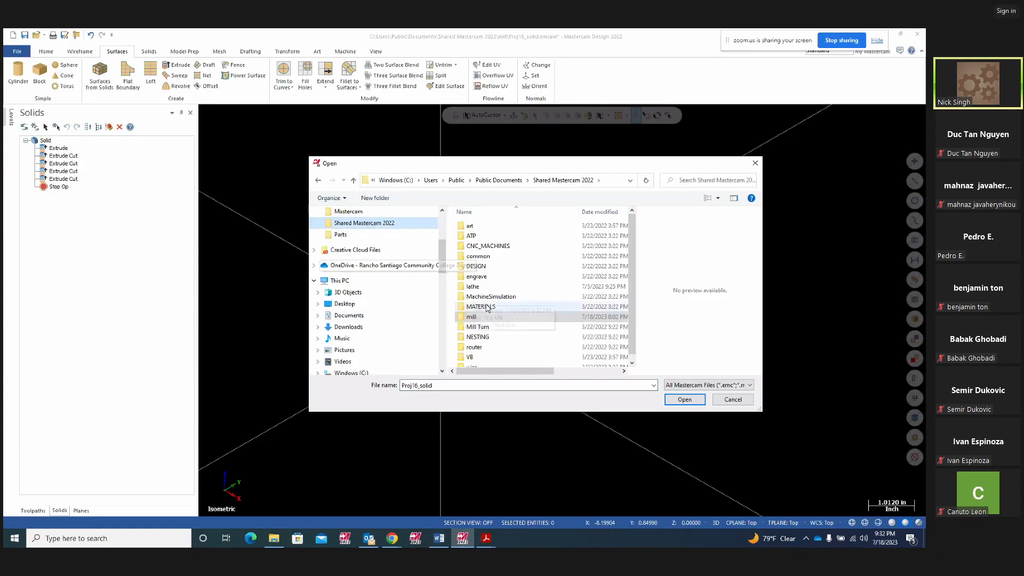
double_click(476, 318)
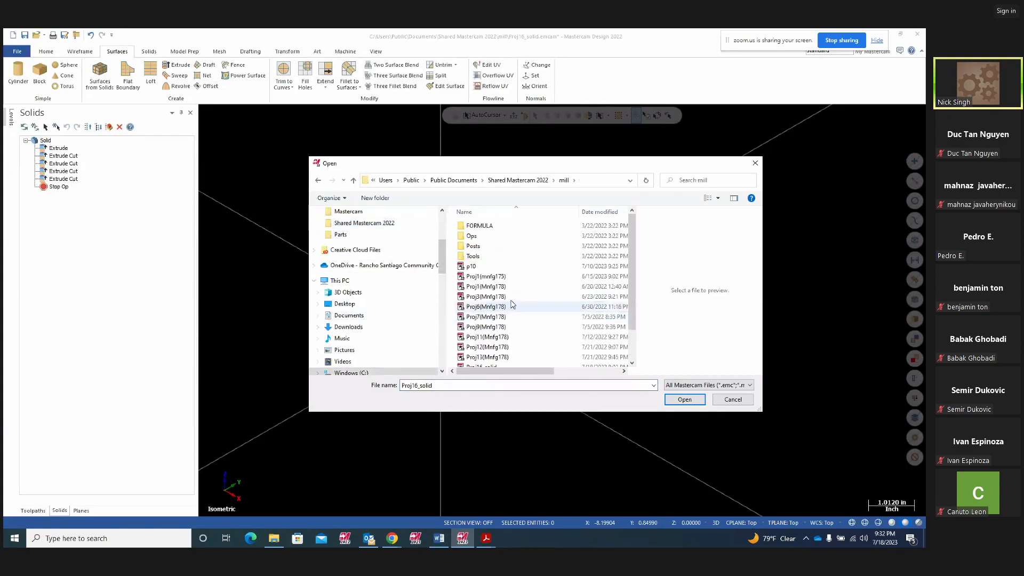
Preview the part files in the mill folder, including PROJECT14, PROJECT14-B, PROJECT15 and the Mnfg178 projects, to look for the Project 14 bracket.
scroll(538, 298, down, 1)
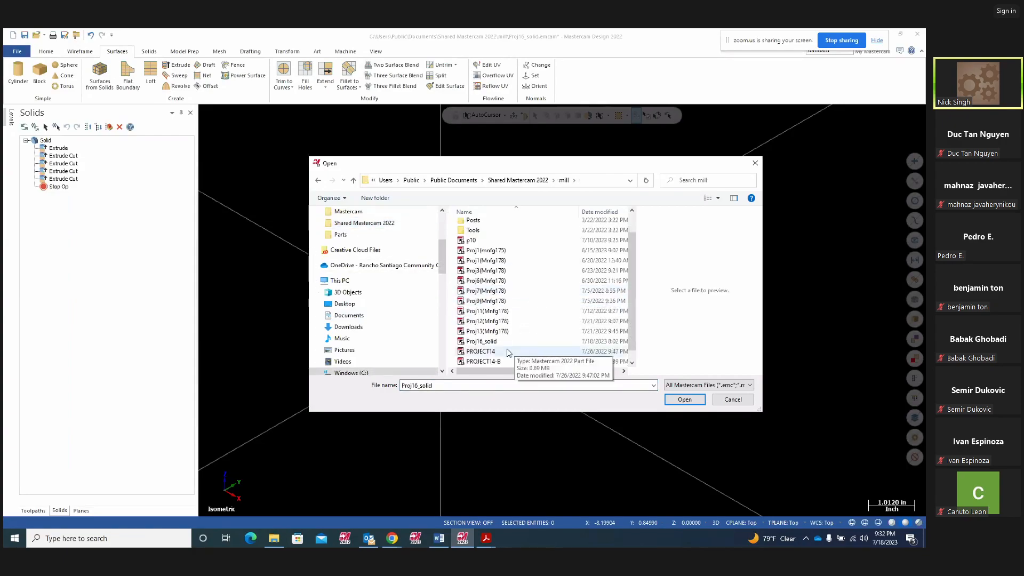
click(487, 351)
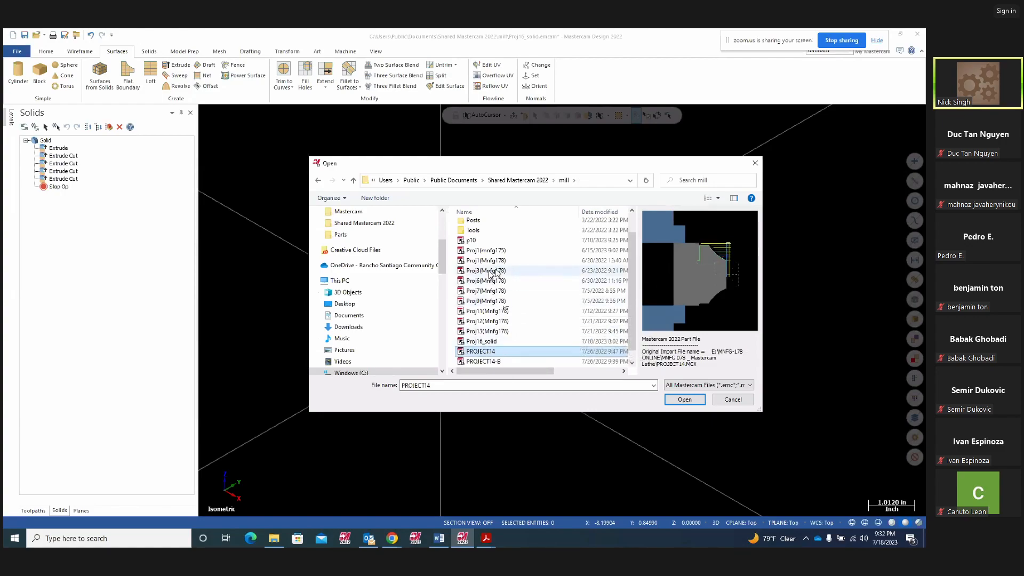
scroll(525, 348, down, 1)
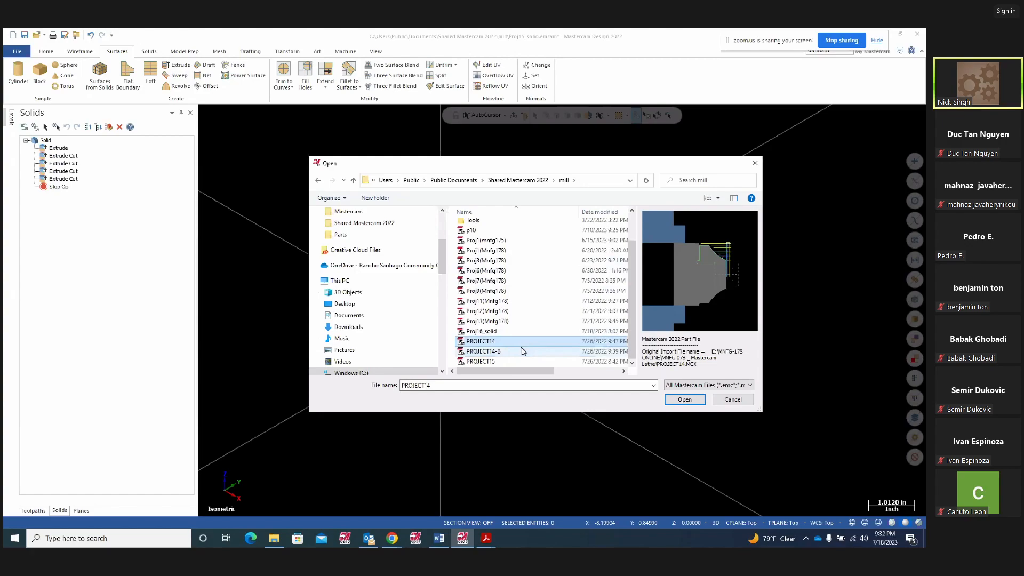
click(484, 352)
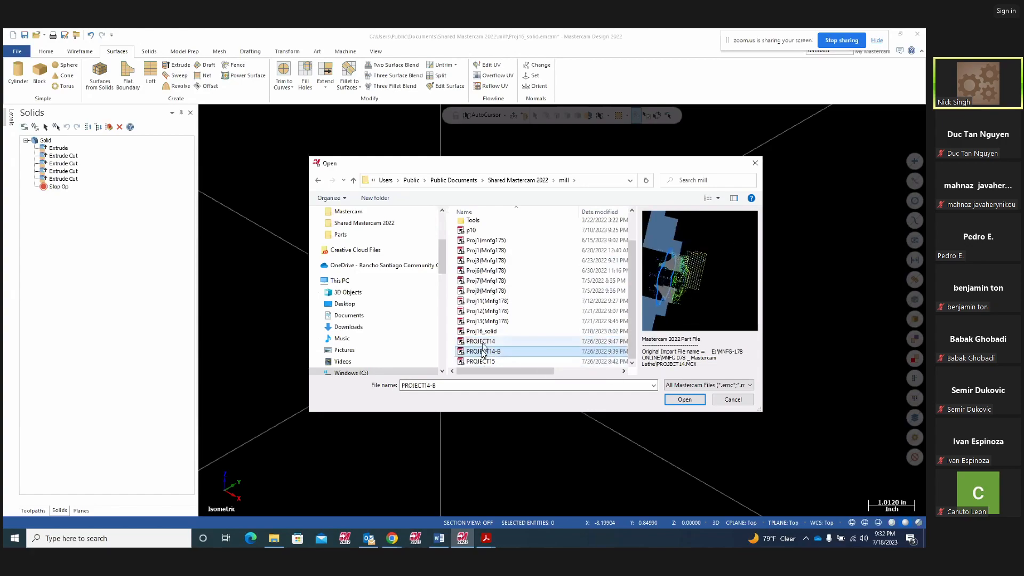
click(483, 322)
click(480, 311)
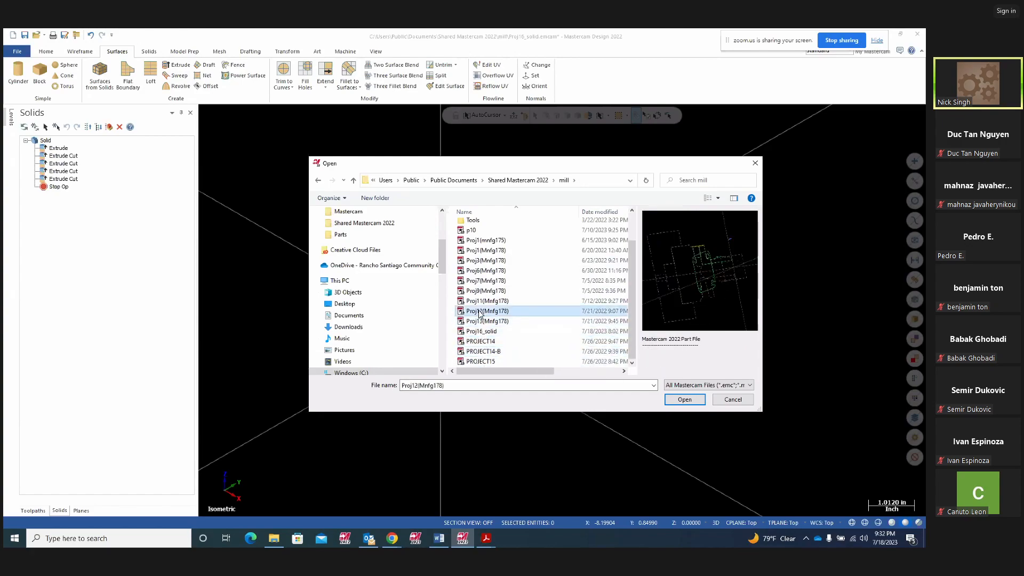
click(477, 301)
click(476, 291)
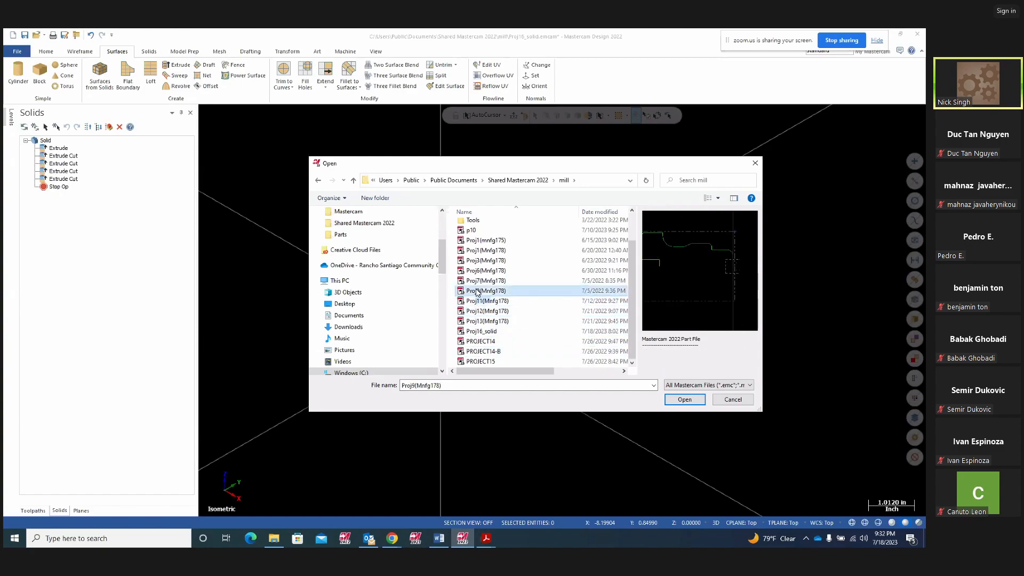
click(477, 281)
click(475, 271)
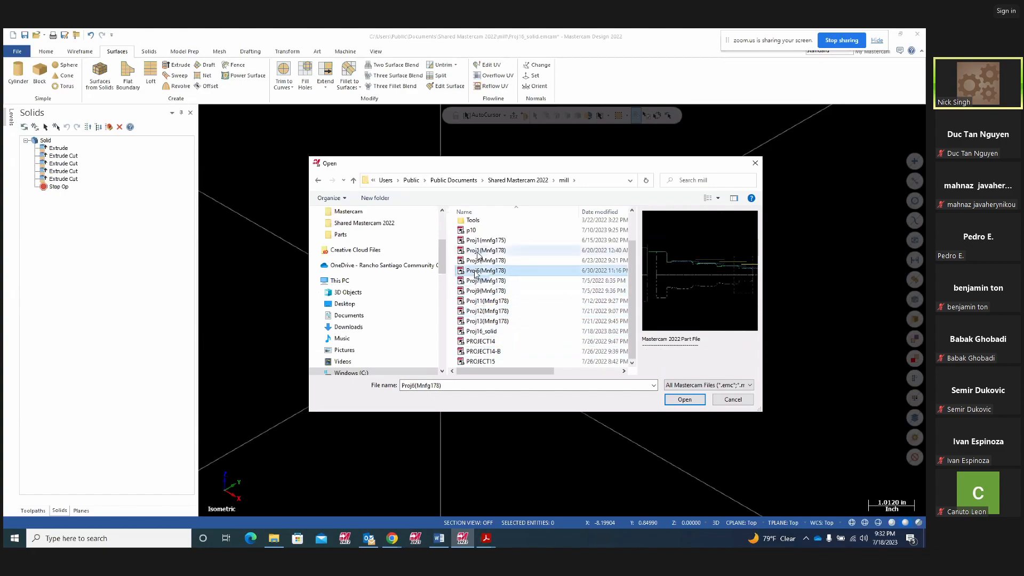
click(491, 353)
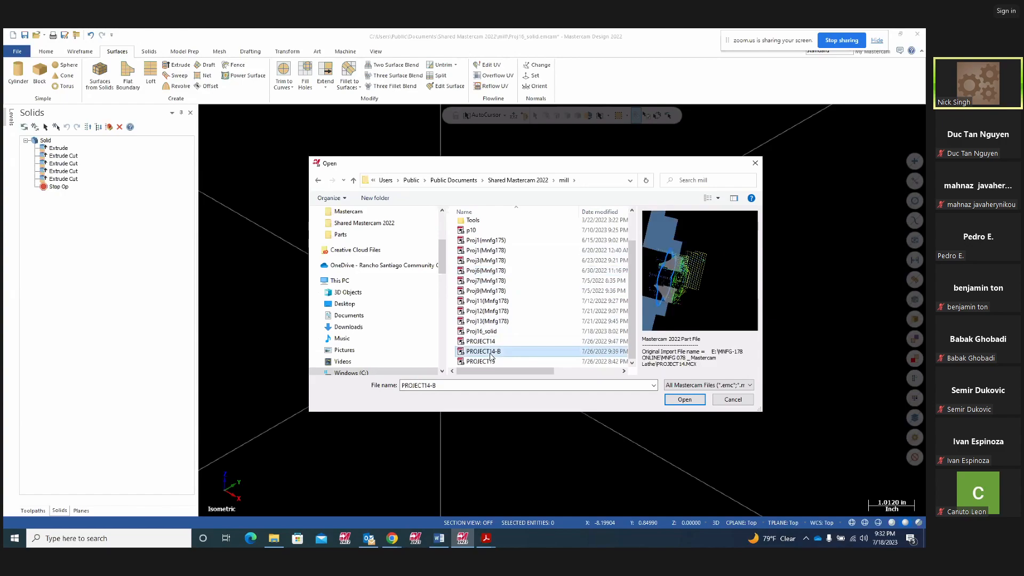
click(491, 362)
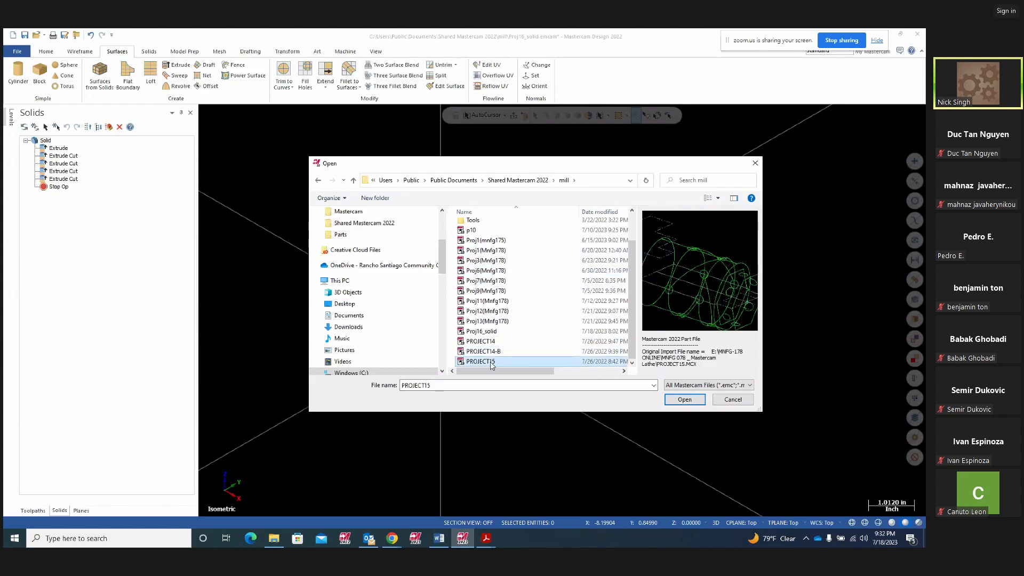
click(487, 292)
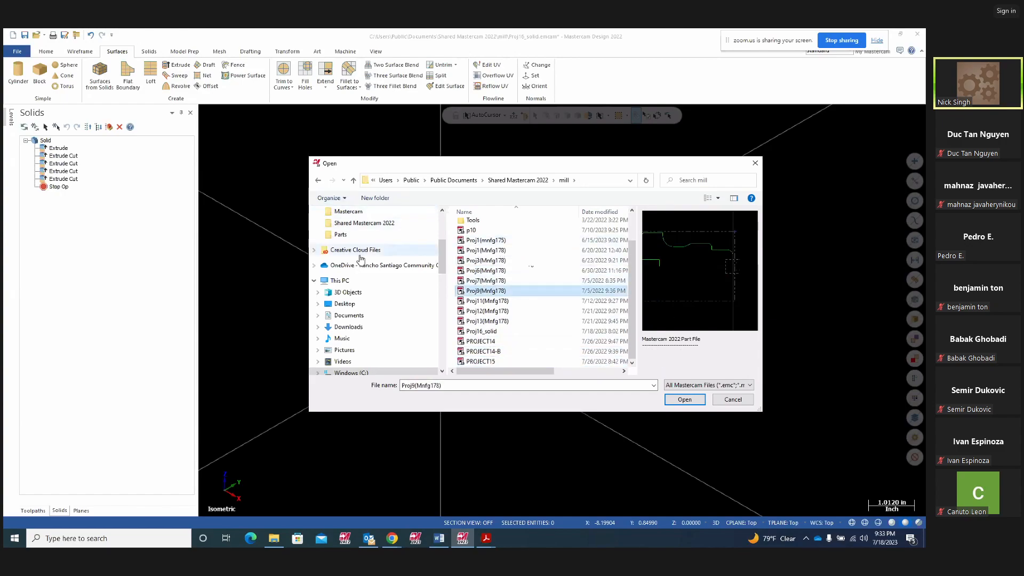
Check the DESIGN and Mill Turn folders of Shared Mastercam 2022 for part files, and leave file opening without choosing one.
click(318, 181)
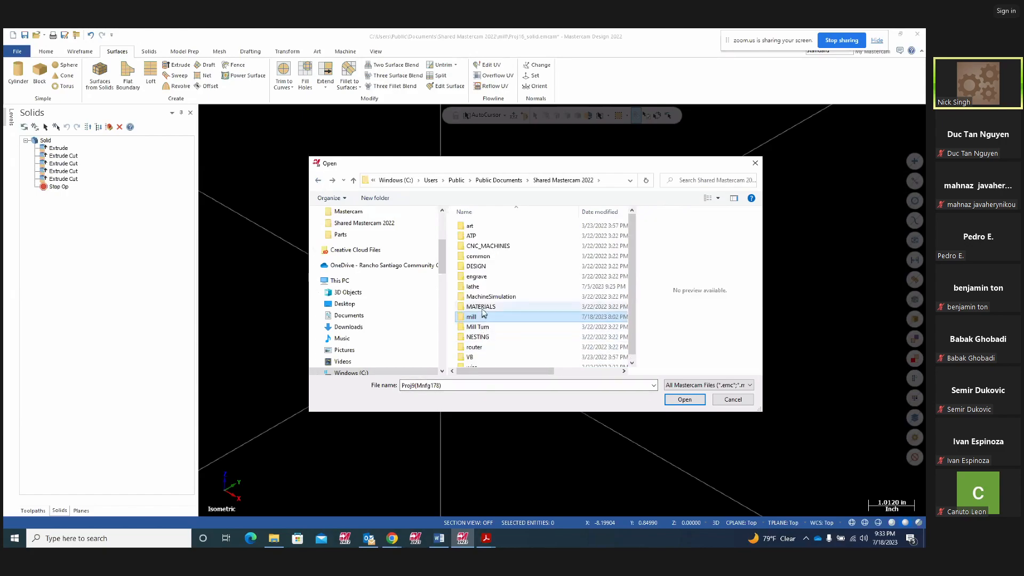
double_click(478, 267)
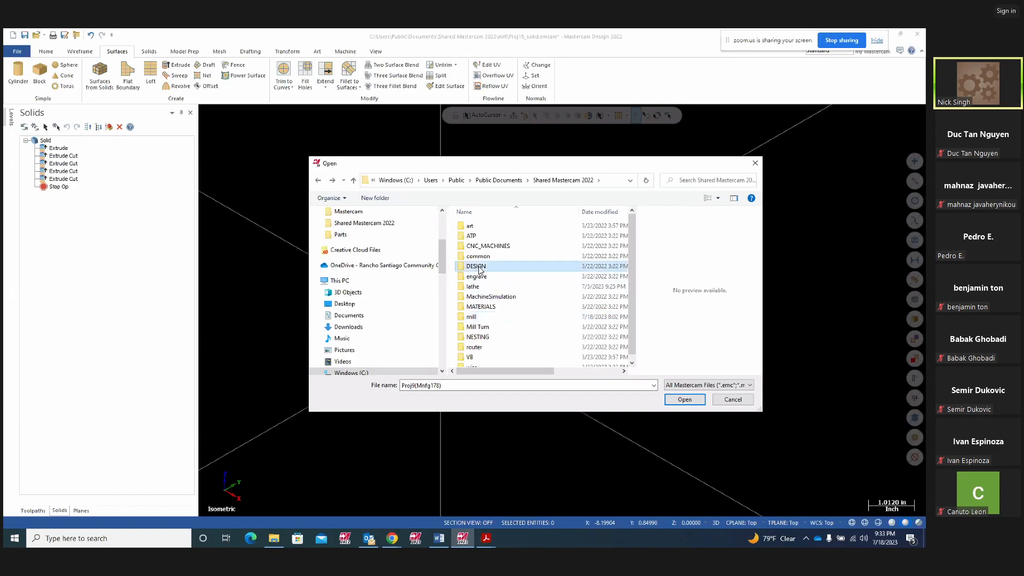
click(318, 181)
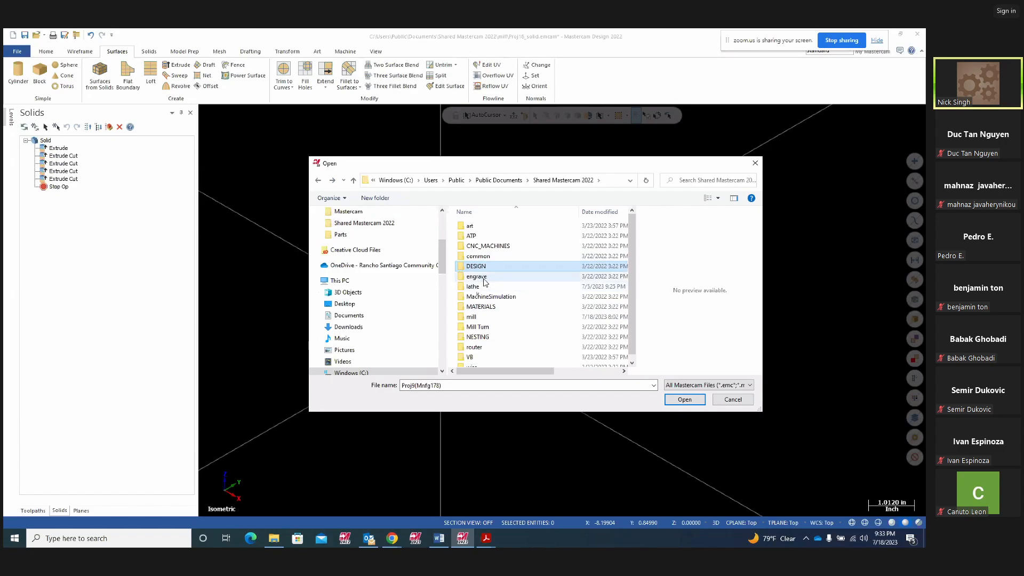
click(482, 328)
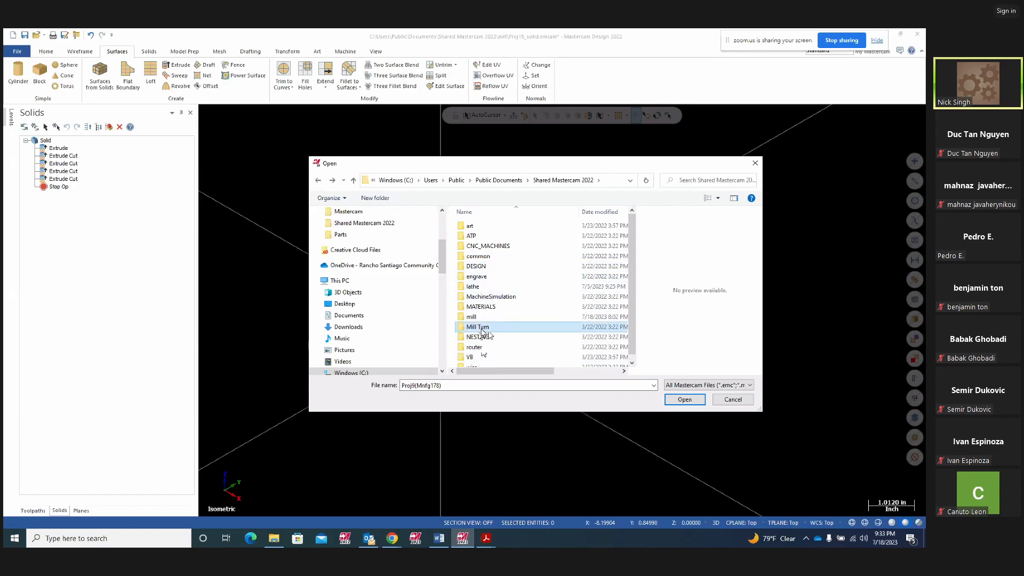
double_click(482, 329)
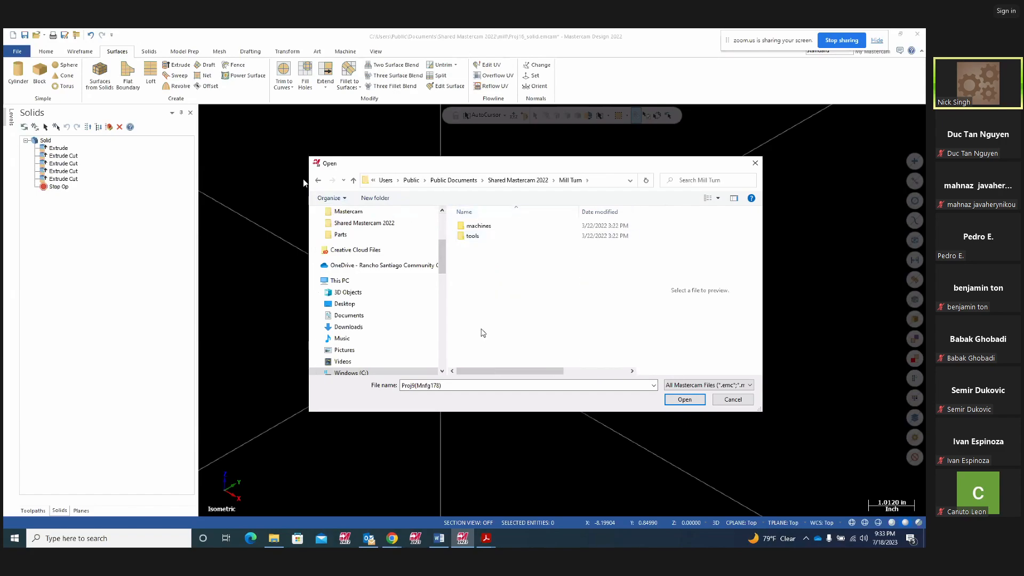
click(318, 180)
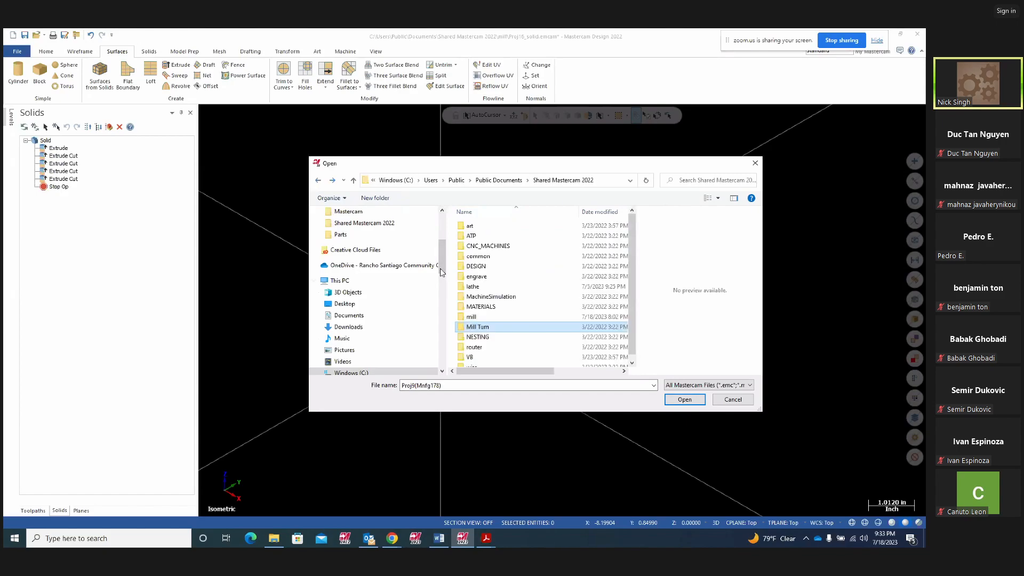
click(732, 400)
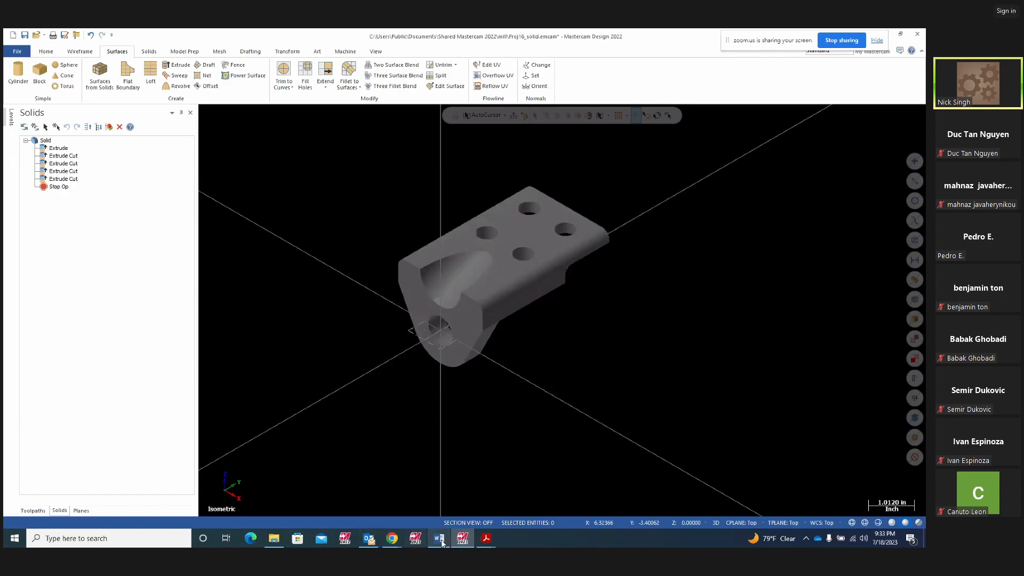
Bring up the Project14 drawing in Acrobat, resume the meeting recording in the Zoom meeting in Chrome, and return to Mastercam.
mouse_move(489, 540)
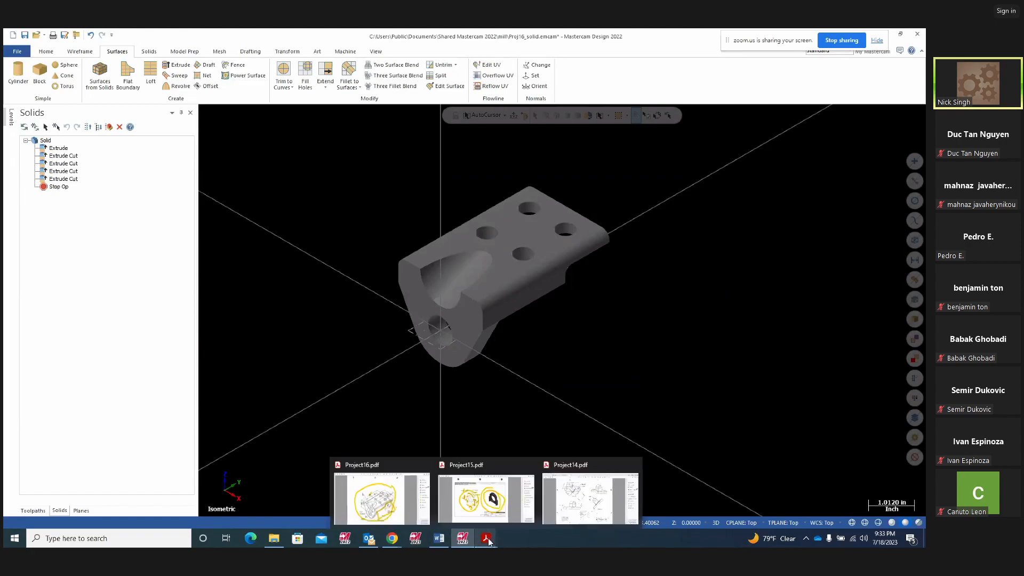
click(588, 502)
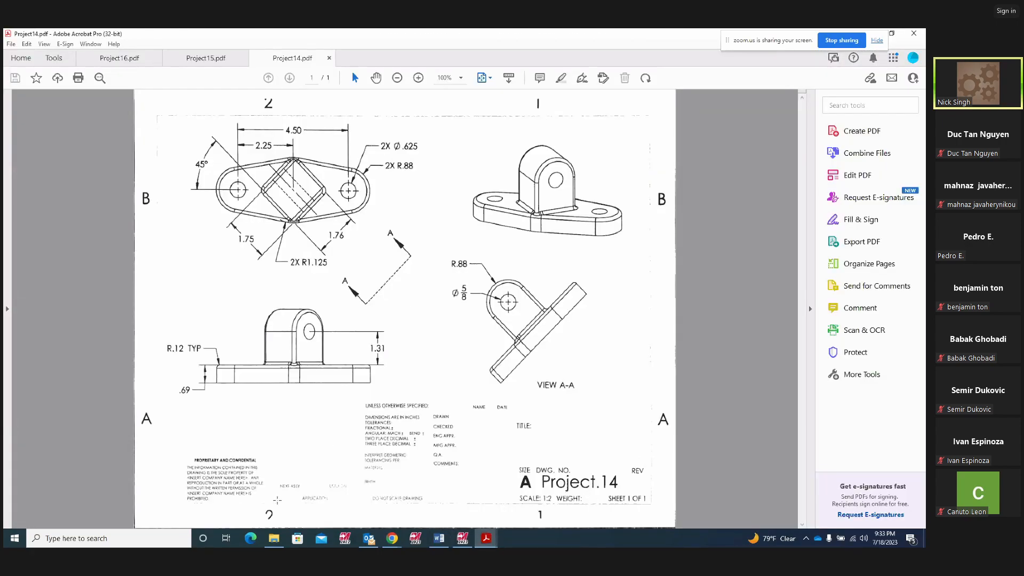
mouse_move(392, 538)
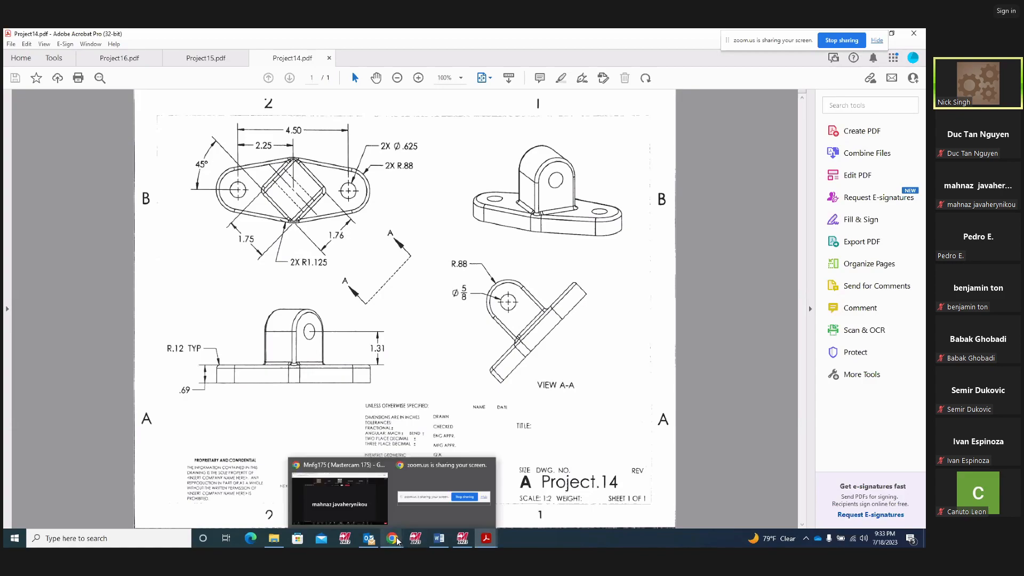
click(340, 491)
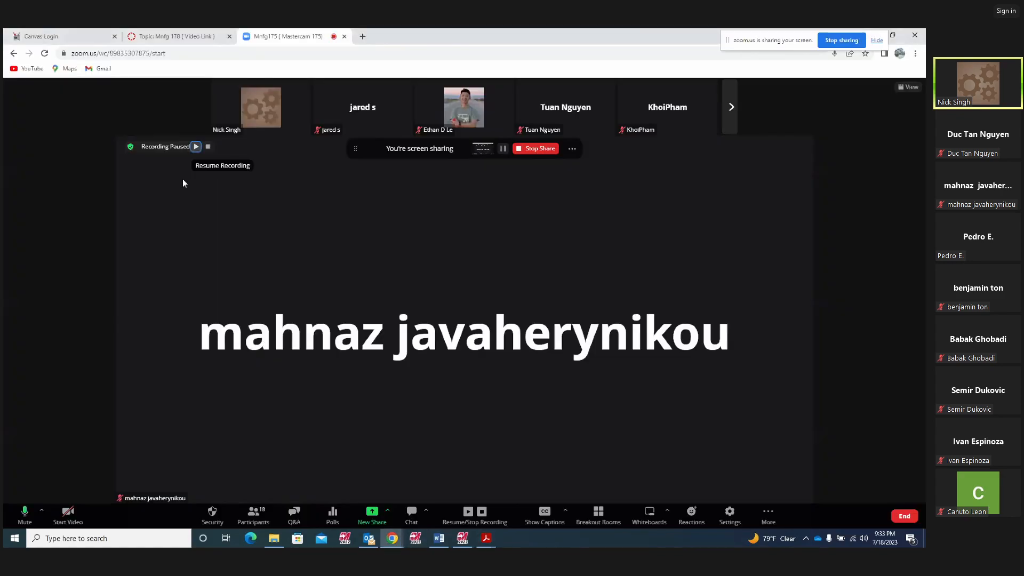
click(196, 147)
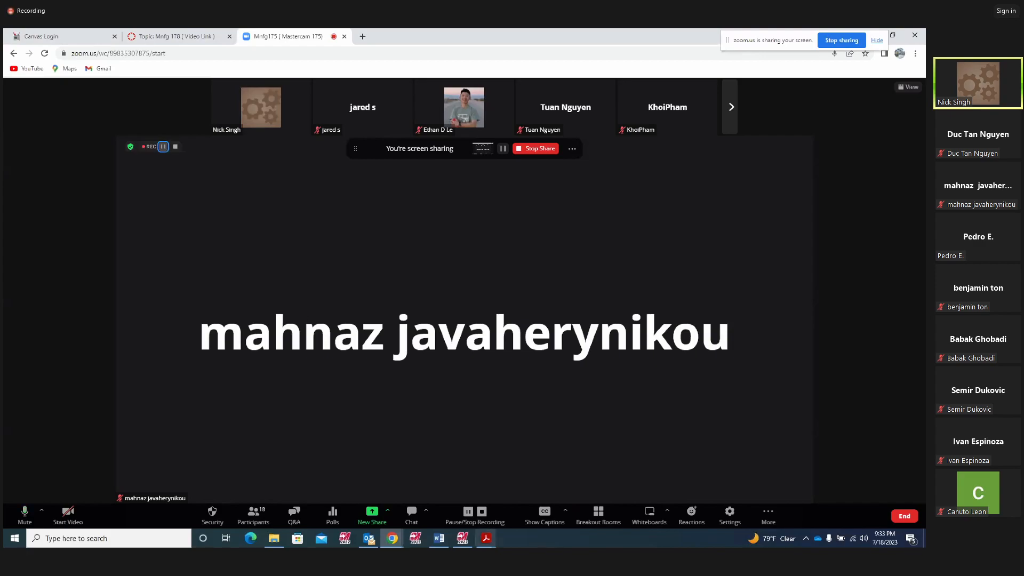
click(463, 538)
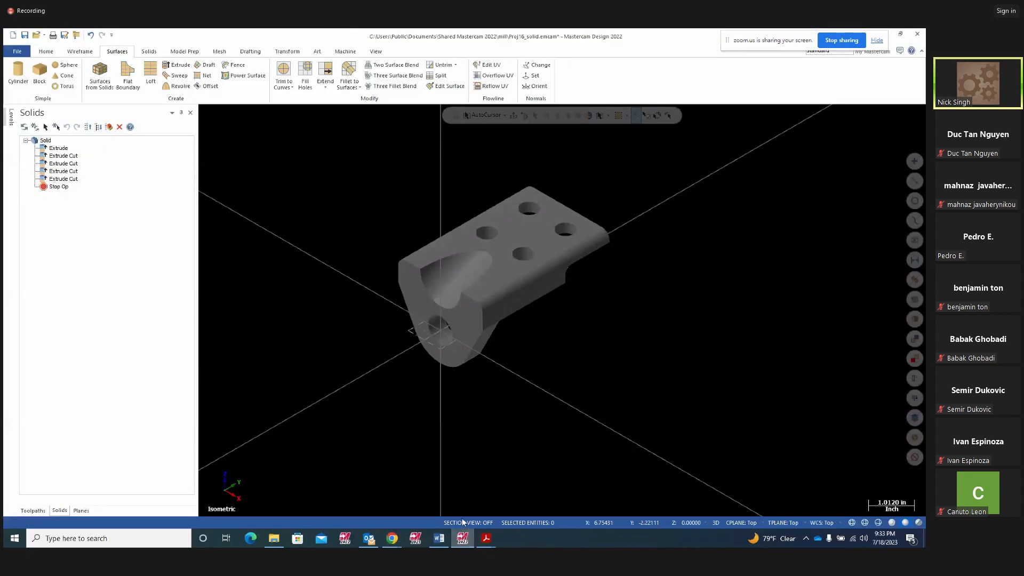
Switch to Project14.pdf in Acrobat and highlight the outer outline of the base flange in the top view.
click(486, 538)
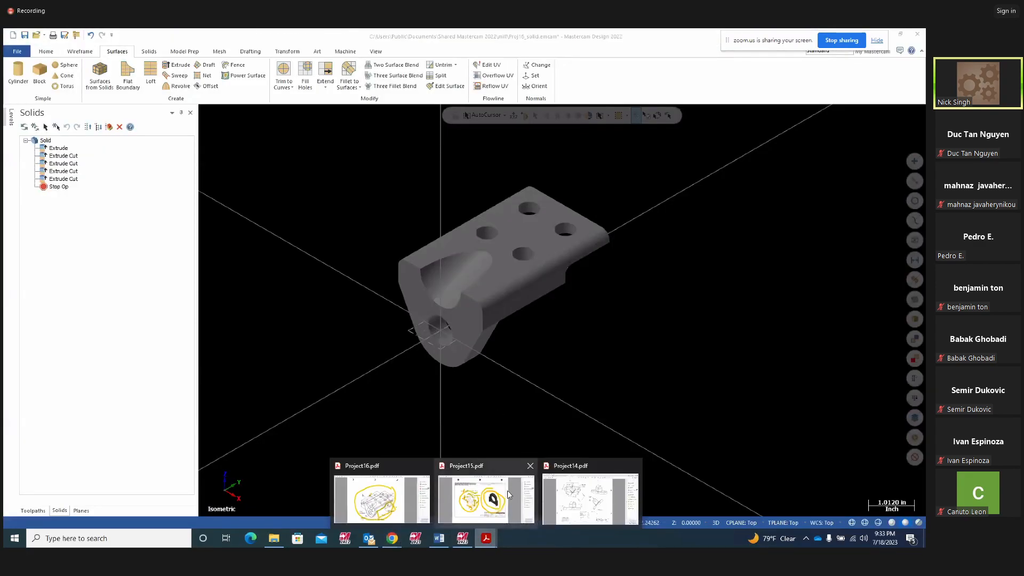
click(560, 509)
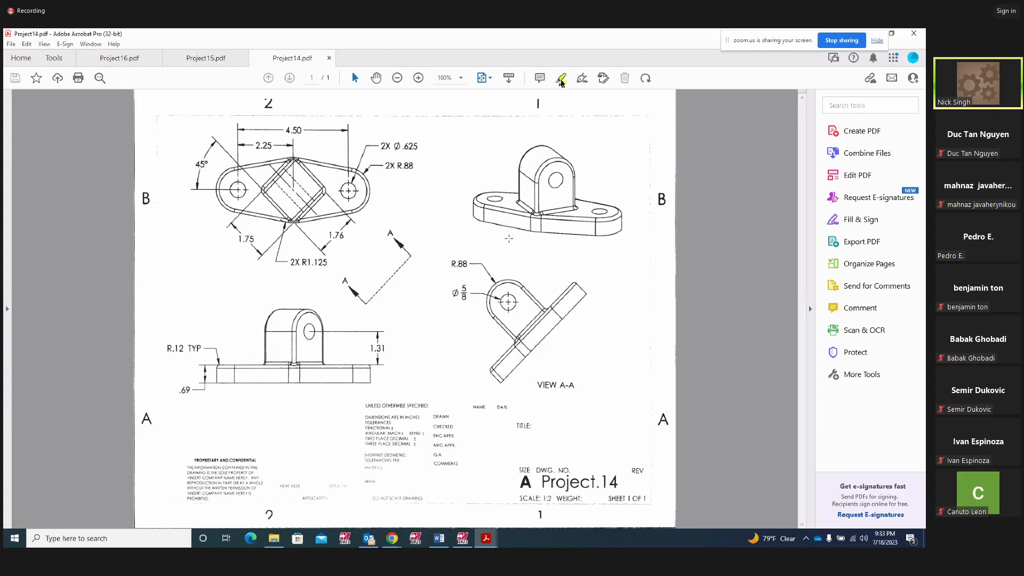
mouse_move(291, 157)
mouse_down()
mouse_move(352, 172)
mouse_move(366, 184)
mouse_move(365, 209)
mouse_move(264, 220)
mouse_move(224, 208)
mouse_move(216, 186)
mouse_move(292, 156)
mouse_up()
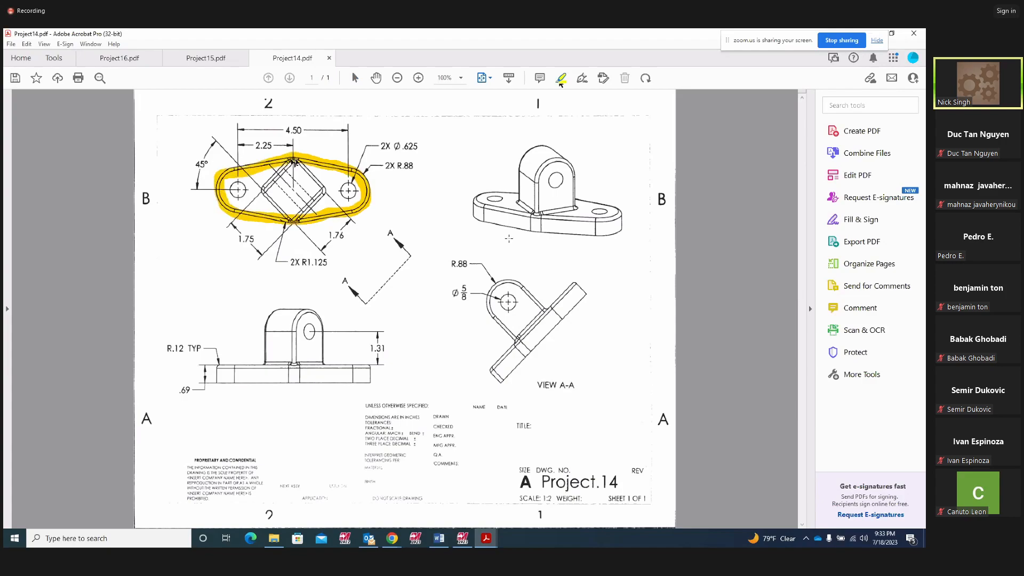
Return to Project14.pdf after switching to Mastercam and highlight the .69 base thickness dimension in the front view.
click(463, 538)
click(144, 52)
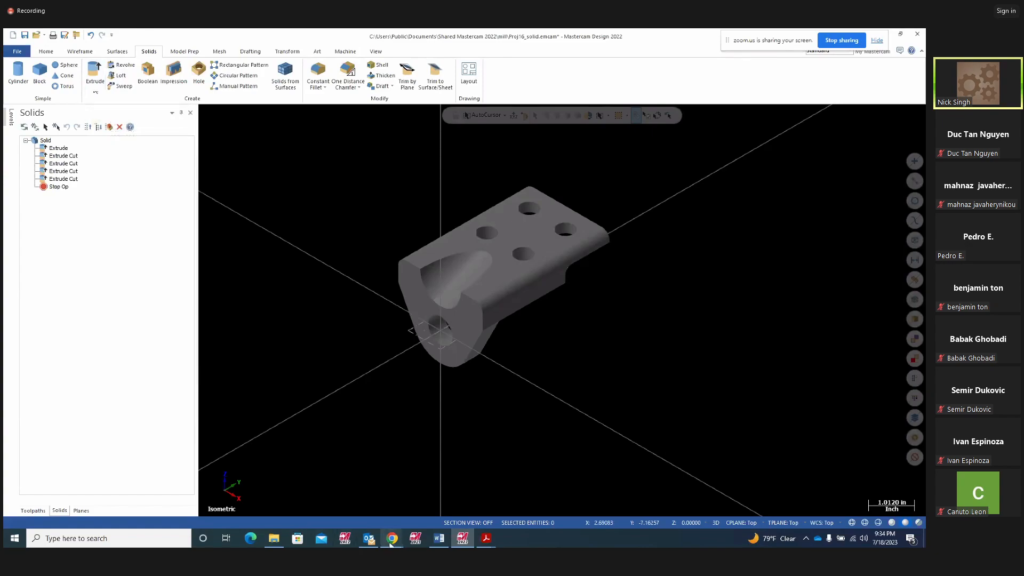
click(486, 539)
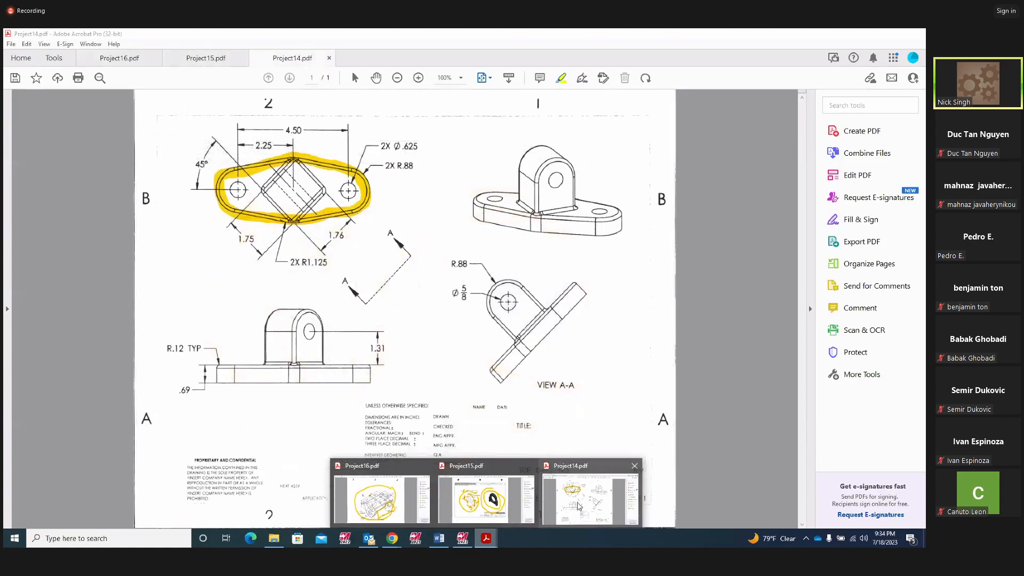
click(578, 501)
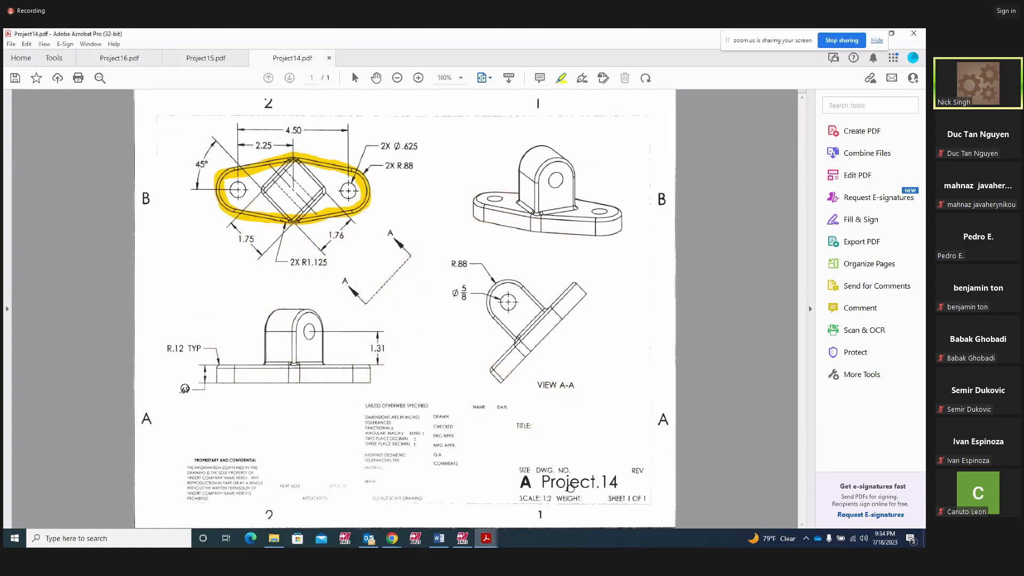
mouse_move(201, 365)
mouse_down()
mouse_move(205, 392)
mouse_move(180, 390)
mouse_up()
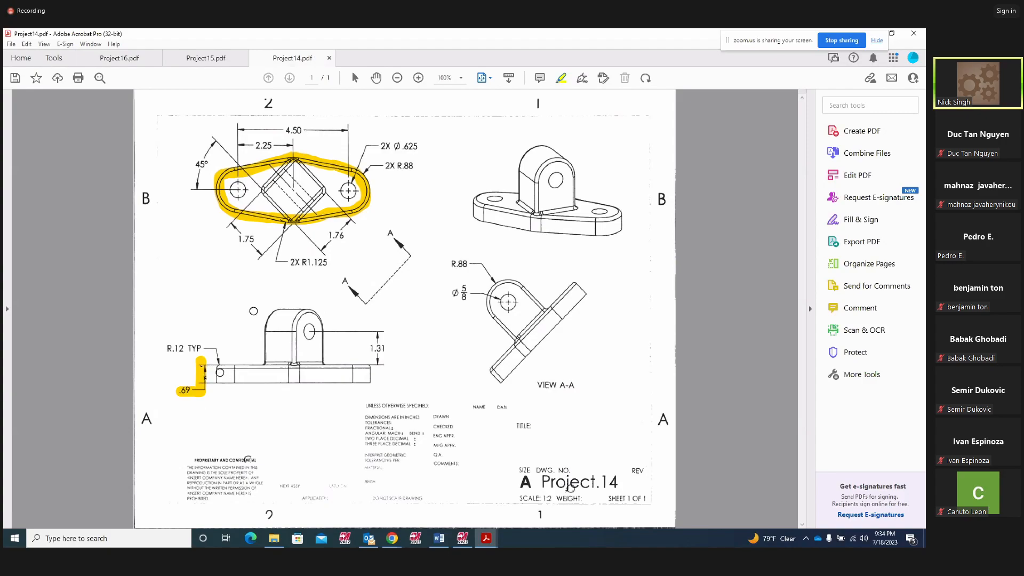
Highlight the diamond outline in the top view, the 1.31 height dimension, and the lug profile with its R.88 callout in View A-A.
mouse_move(262, 194)
mouse_down()
mouse_move(299, 160)
mouse_move(324, 189)
mouse_move(300, 217)
mouse_move(262, 190)
mouse_up()
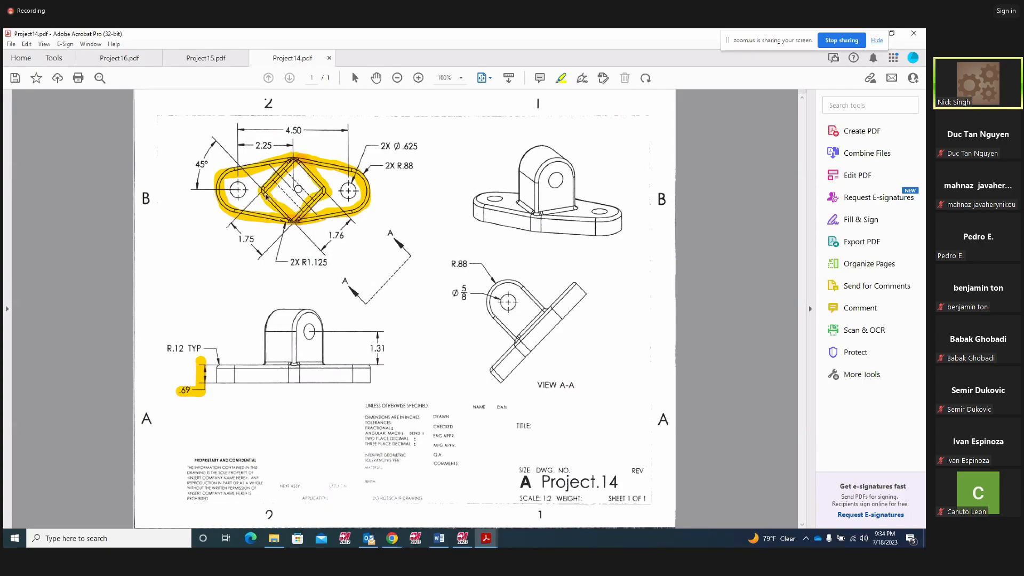
drag(395, 346, 359, 348)
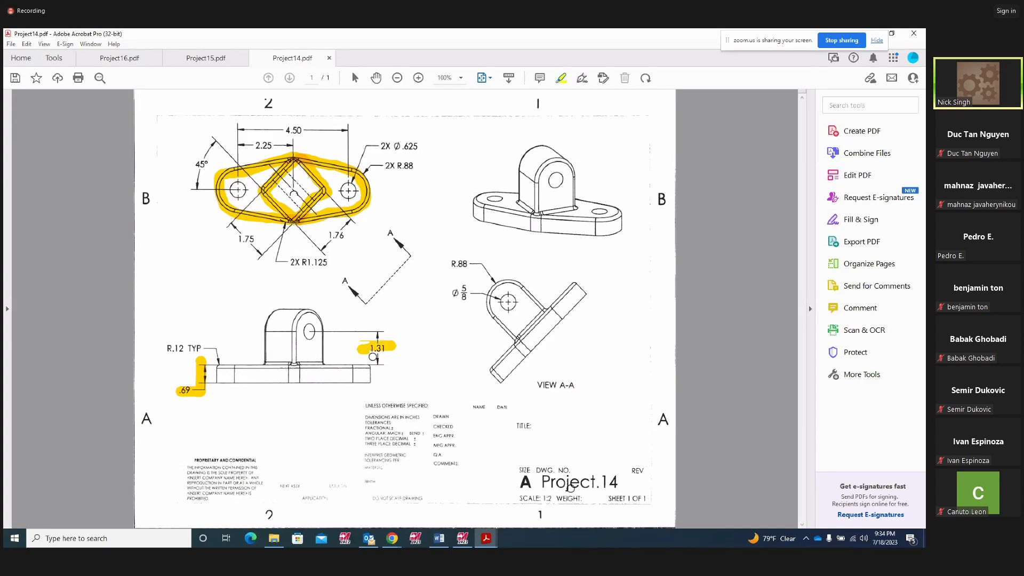
drag(477, 255, 443, 268)
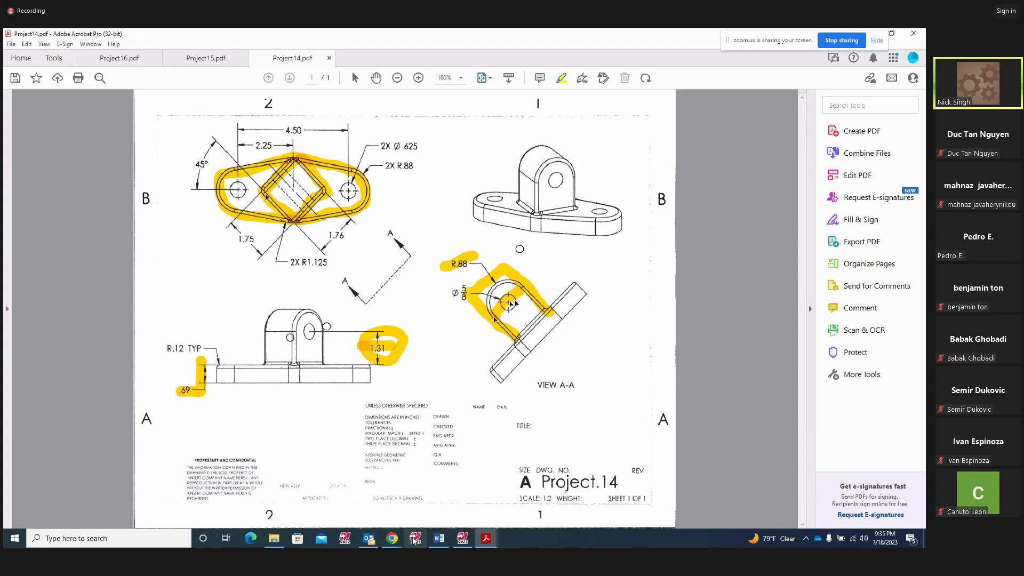
Look at the solid fillet types in Mastercam and return to the Project14 drawing in Acrobat.
mouse_move(487, 541)
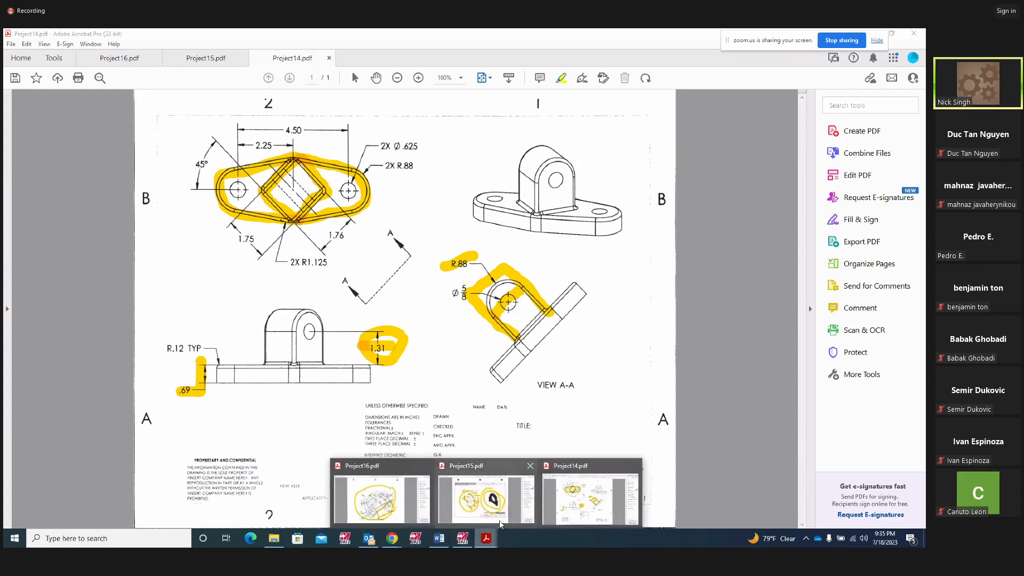
click(462, 538)
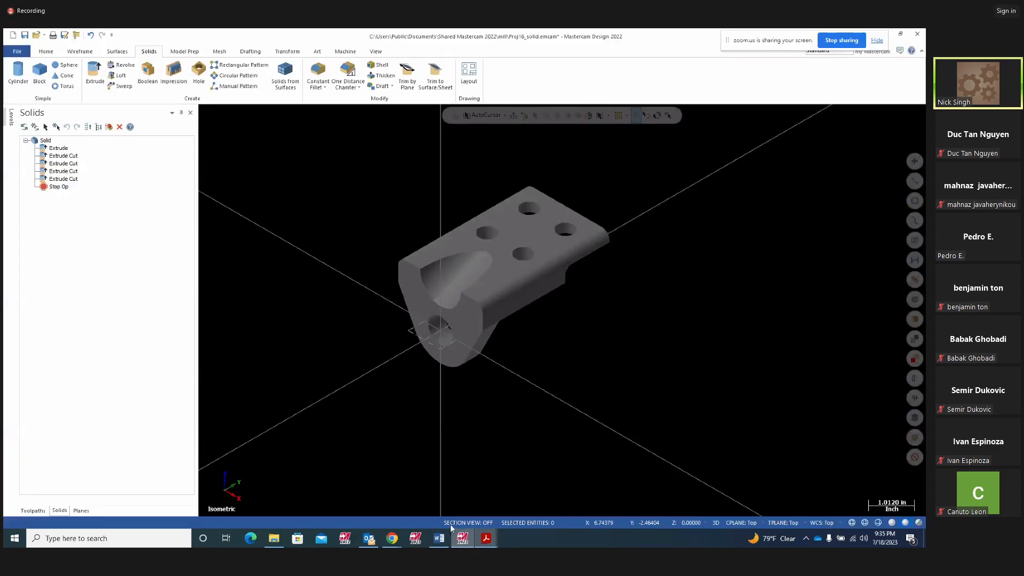
click(324, 87)
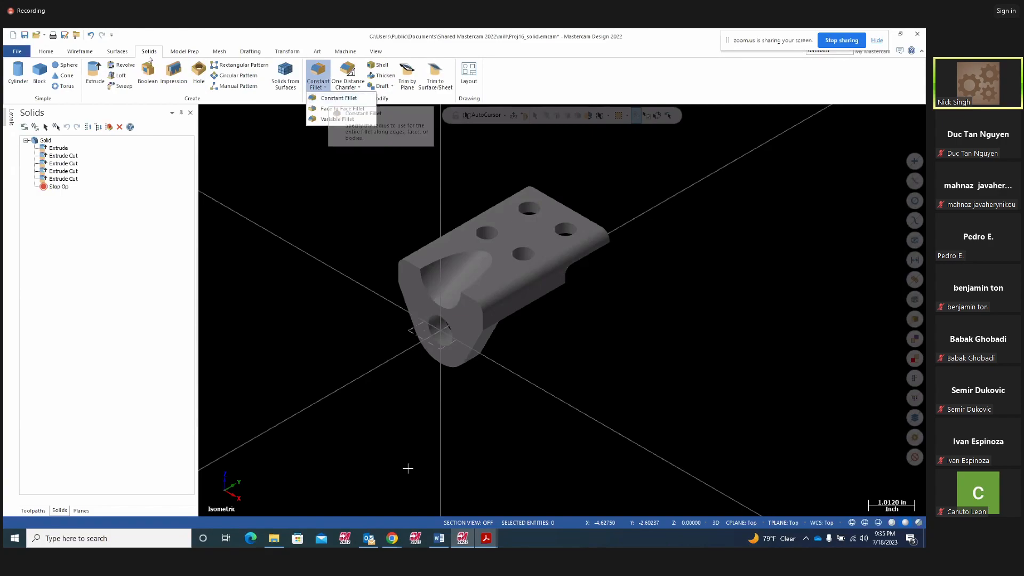
click(487, 538)
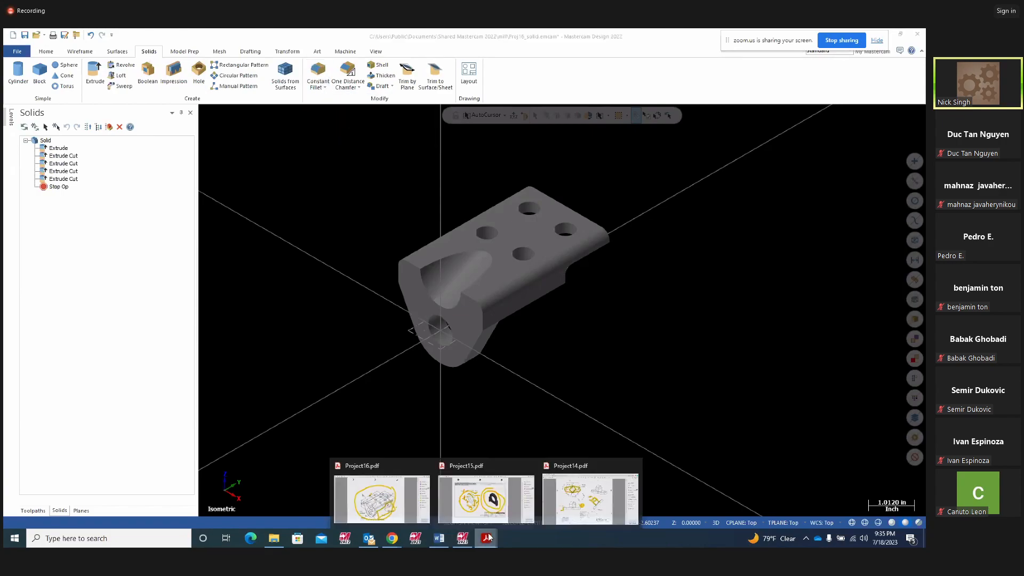
click(575, 493)
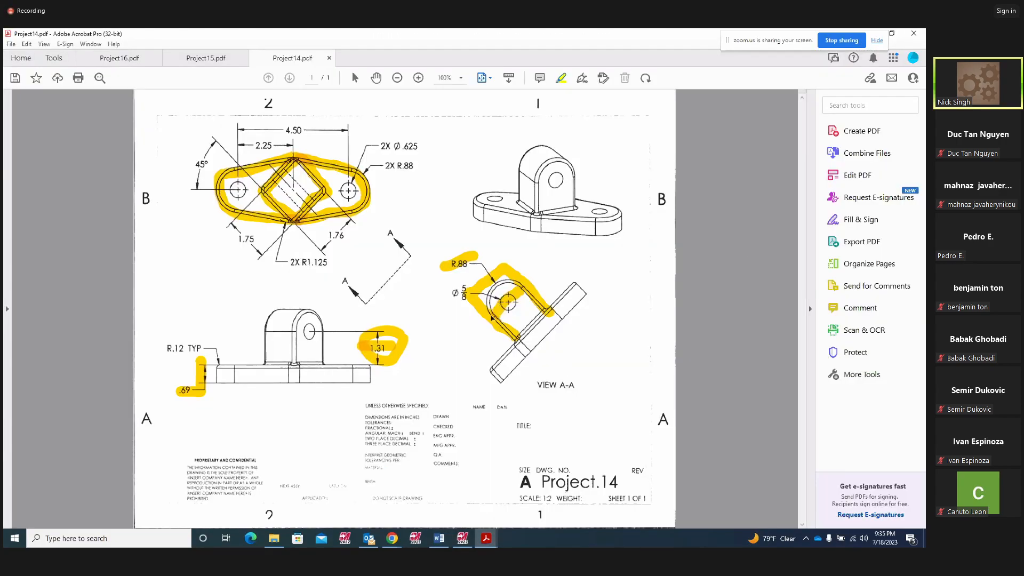
Highlight the lug's Ø5/8 and R.88 callouts, its outline in the front view, and its base edge in the isometric view.
click(455, 292)
mouse_move(501, 256)
mouse_down()
mouse_move(509, 269)
mouse_move(443, 253)
mouse_move(464, 284)
mouse_move(477, 252)
mouse_up()
mouse_move(325, 333)
mouse_down()
mouse_move(323, 310)
mouse_move(302, 309)
mouse_move(291, 331)
mouse_up()
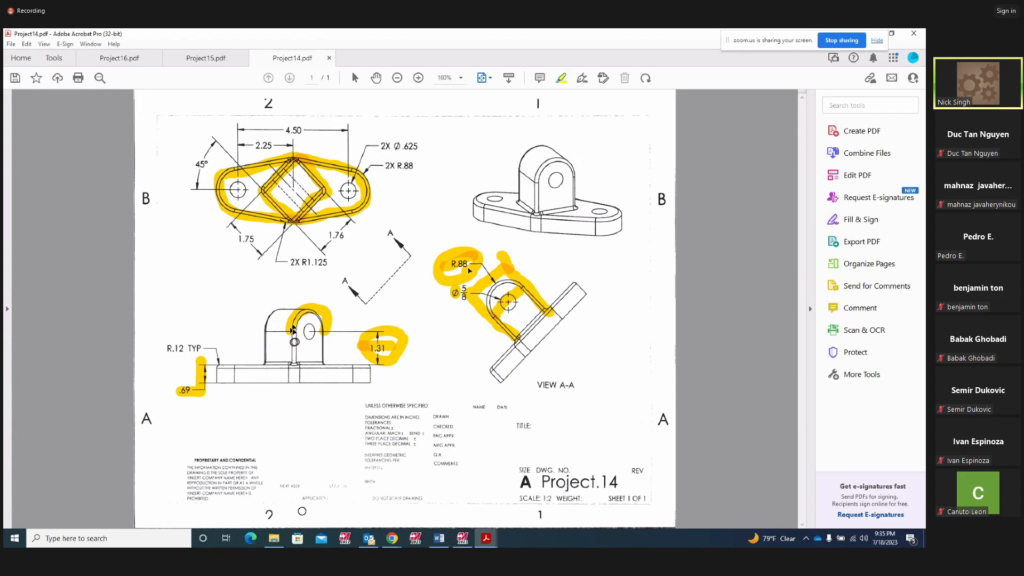
drag(296, 326, 297, 363)
mouse_move(321, 364)
mouse_down()
mouse_move(322, 327)
mouse_move(267, 363)
mouse_up()
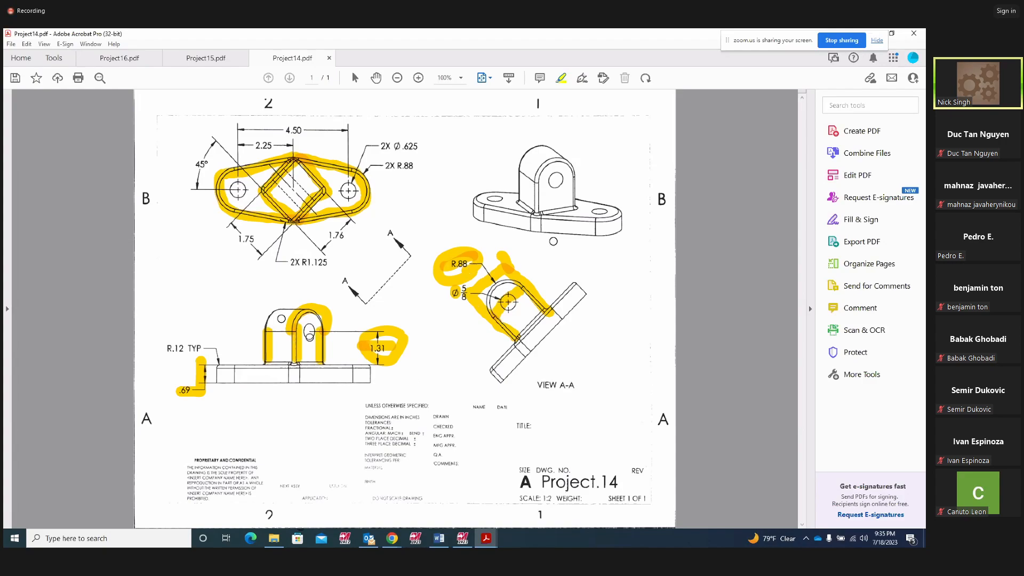
mouse_move(577, 205)
mouse_down()
mouse_move(538, 213)
mouse_move(515, 199)
mouse_up()
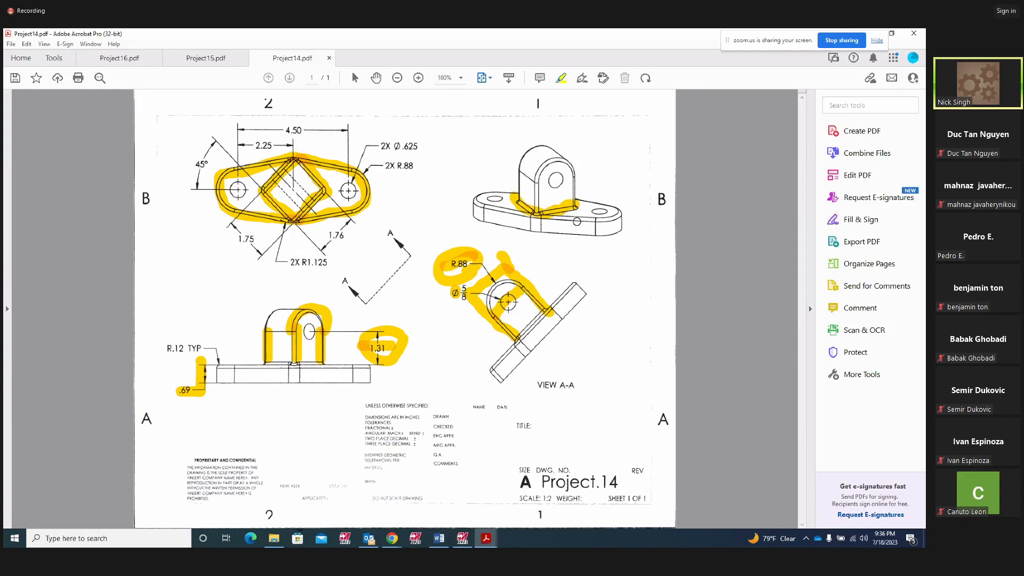
Replace the diamond's highlight in the top view with a new one around it, and highlight the base and lug holes.
click(319, 186)
right_click(318, 186)
click(338, 211)
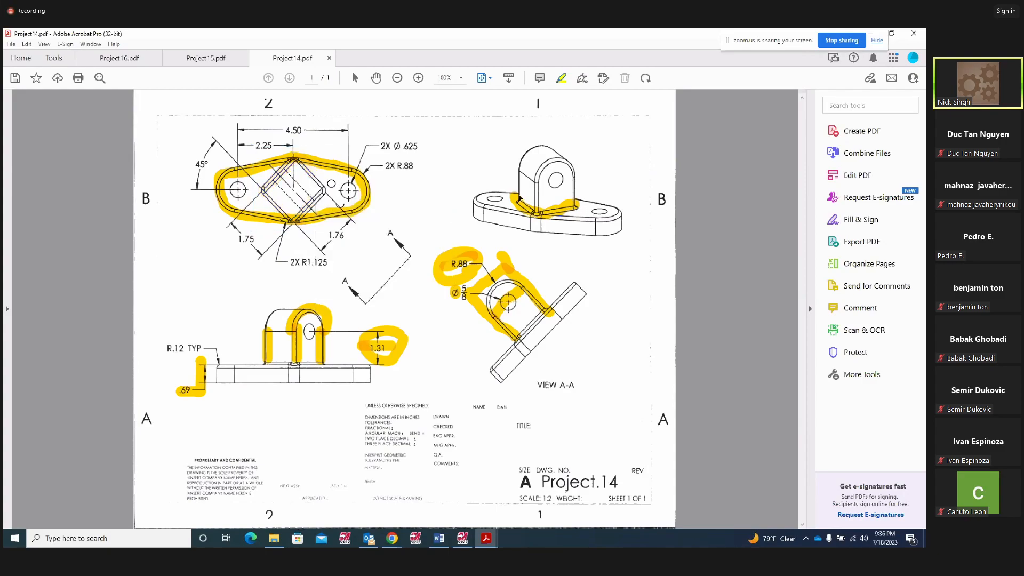
mouse_move(292, 156)
mouse_down()
mouse_move(266, 139)
mouse_move(261, 208)
mouse_move(297, 219)
mouse_move(319, 201)
mouse_move(327, 182)
mouse_move(305, 168)
mouse_move(270, 174)
mouse_move(265, 199)
mouse_move(301, 219)
mouse_up()
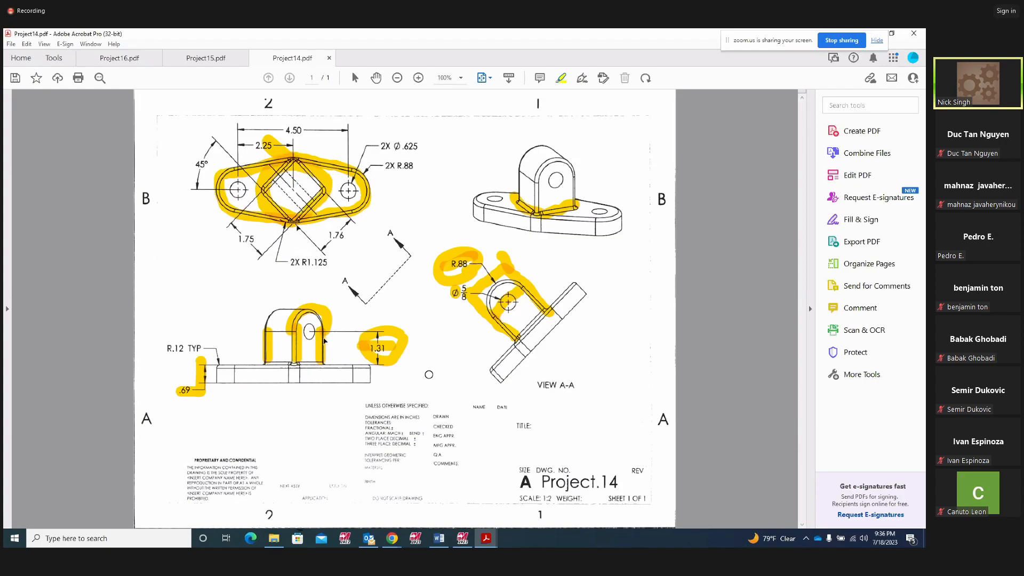
mouse_move(557, 192)
mouse_down()
mouse_move(565, 178)
mouse_move(547, 181)
mouse_move(568, 177)
mouse_move(555, 182)
mouse_up()
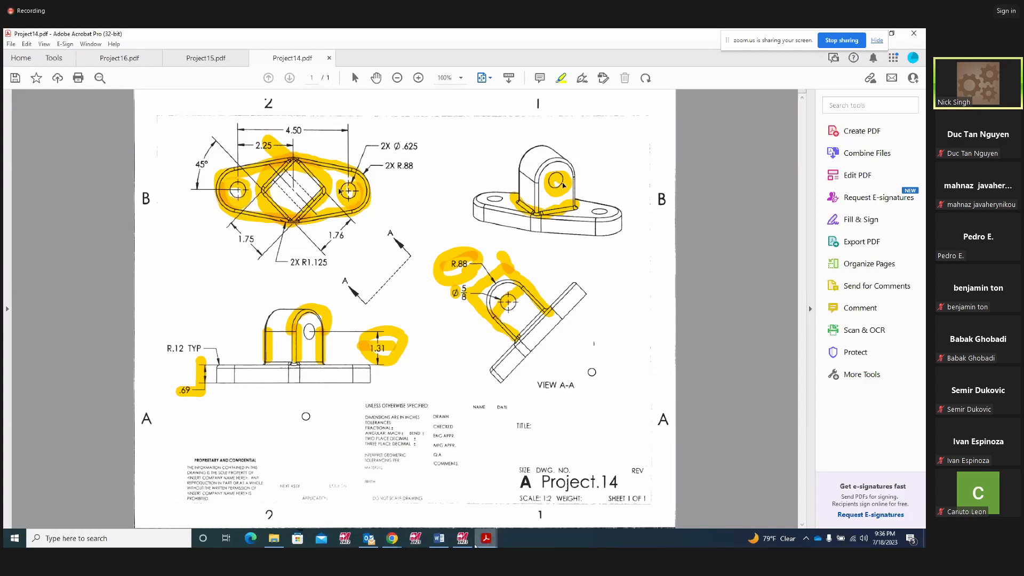
Pause the meeting recording in the Zoom meeting in Chrome and return to Mastercam.
click(462, 538)
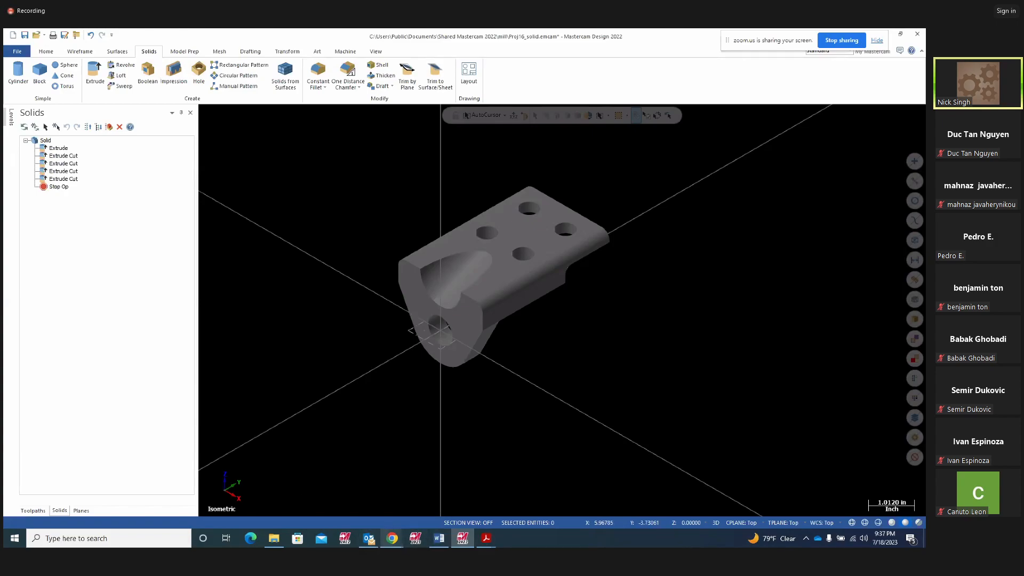
mouse_move(392, 538)
click(367, 500)
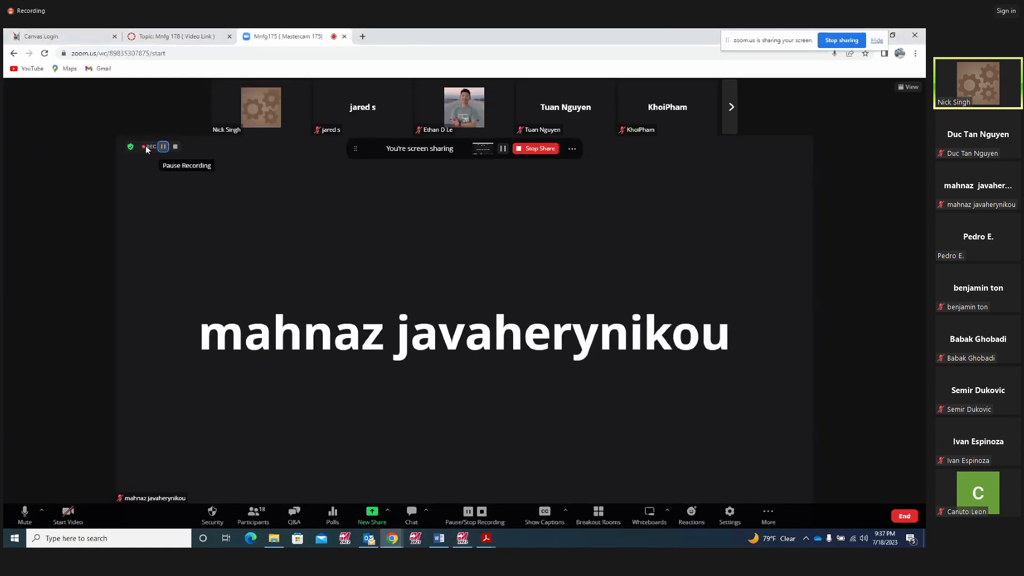
click(162, 147)
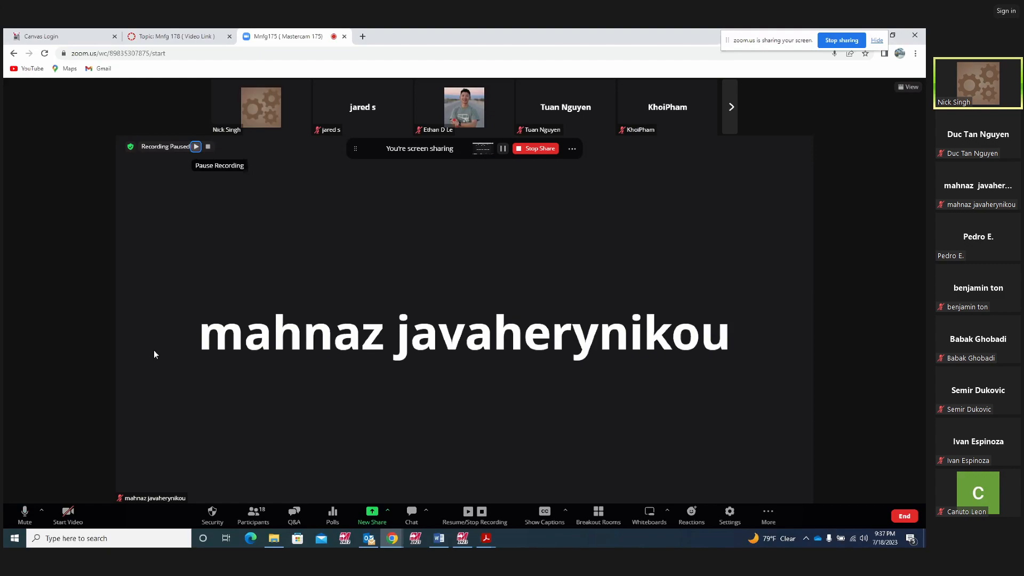
click(462, 539)
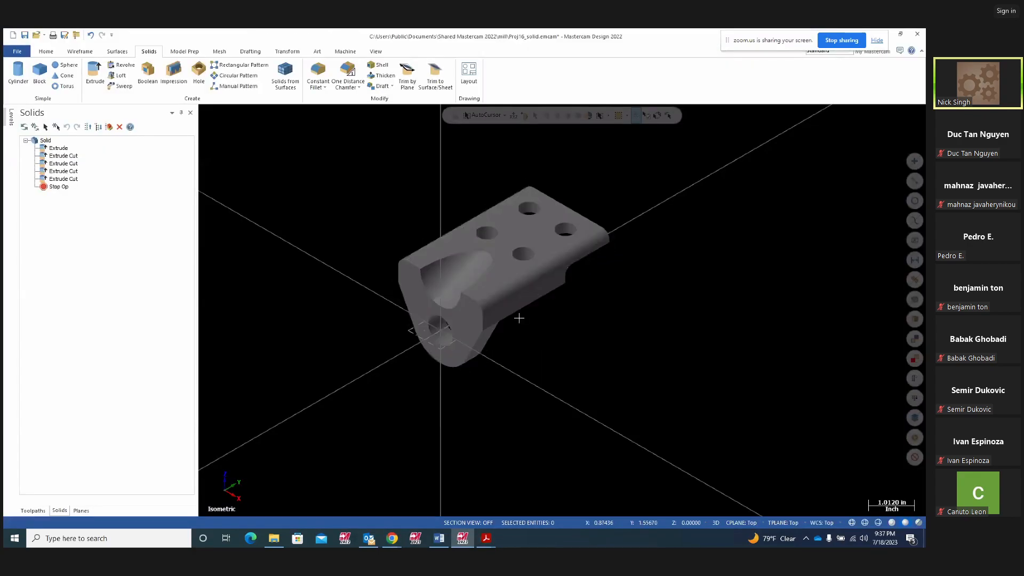
Start a new part file, discarding the changes to Proj16_solid.emcam.
click(19, 53)
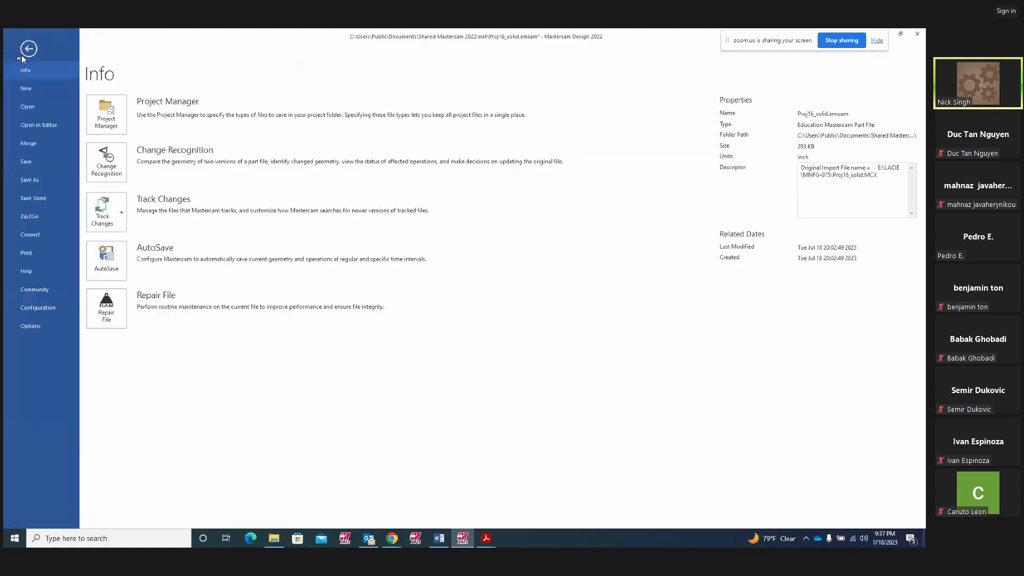
click(26, 87)
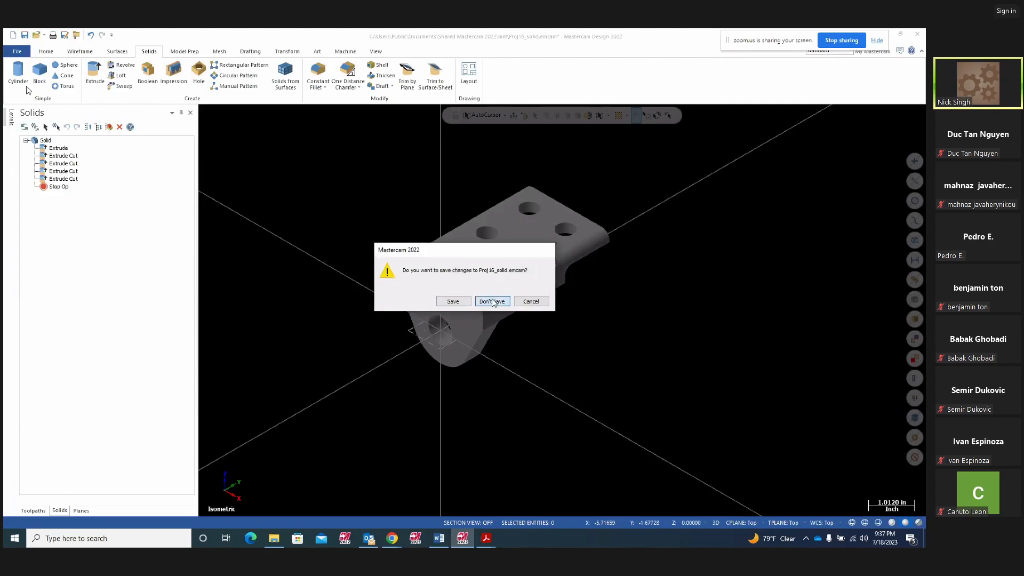
click(491, 302)
Set the wireframe color to green for the new part.
right_click(809, 194)
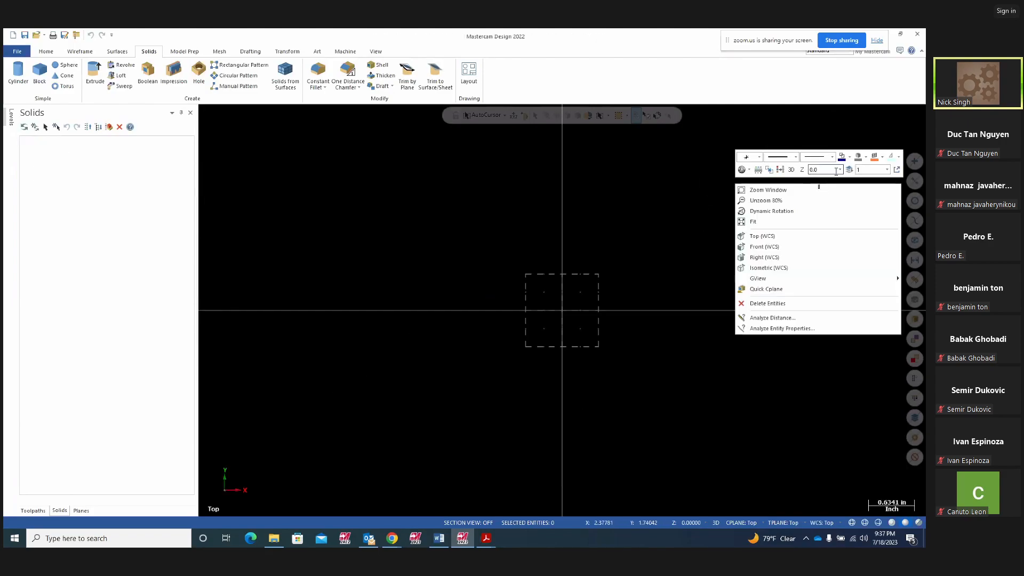
click(850, 160)
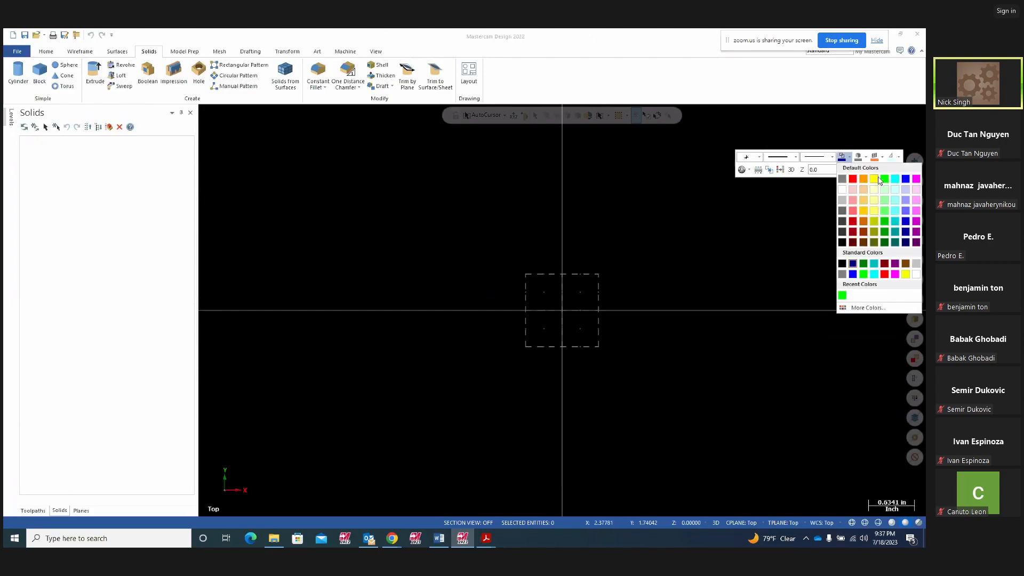
click(884, 178)
right_click(840, 162)
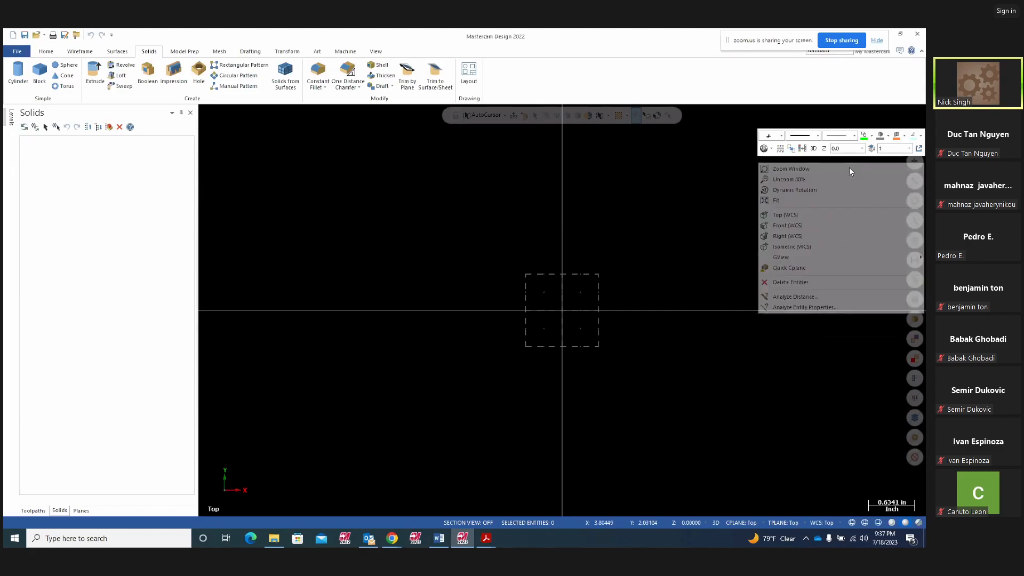
click(690, 186)
scroll(304, 293, down, 2)
Switch to Project14.pdf in Acrobat and delete the highlights on the flange outline, diamond and both holes in the top view.
click(486, 538)
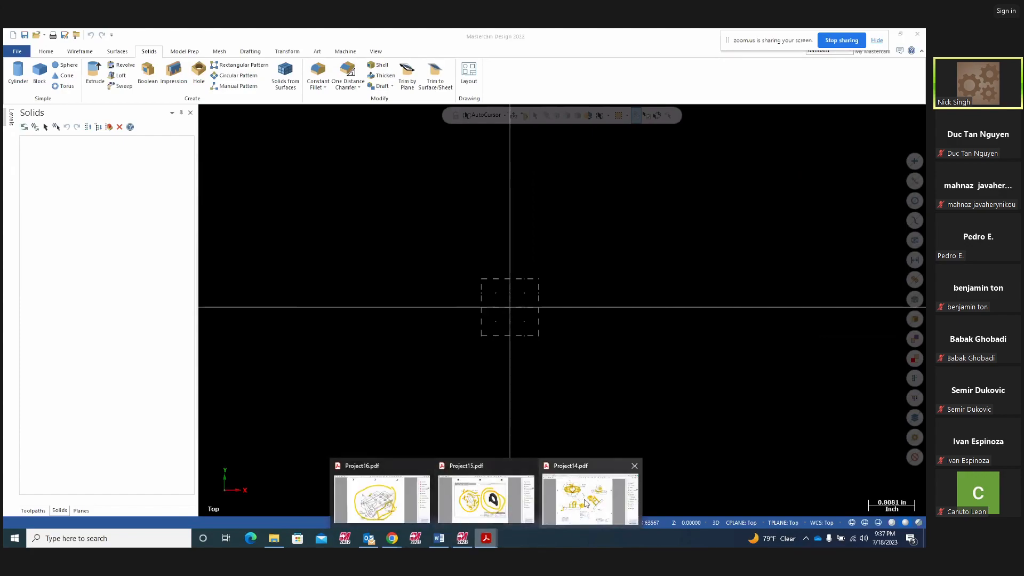
click(585, 503)
right_click(294, 204)
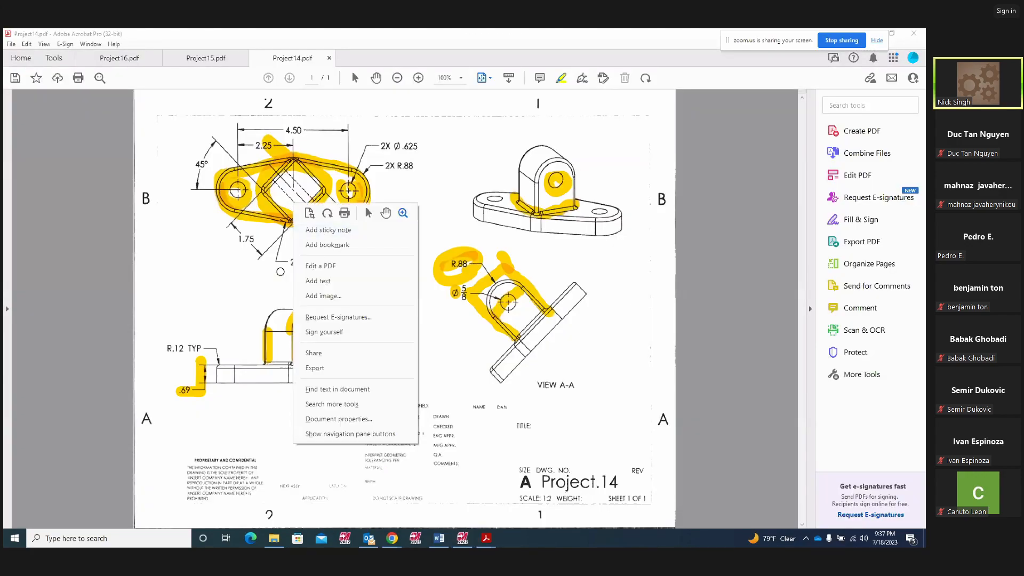
key(Escape)
right_click(255, 177)
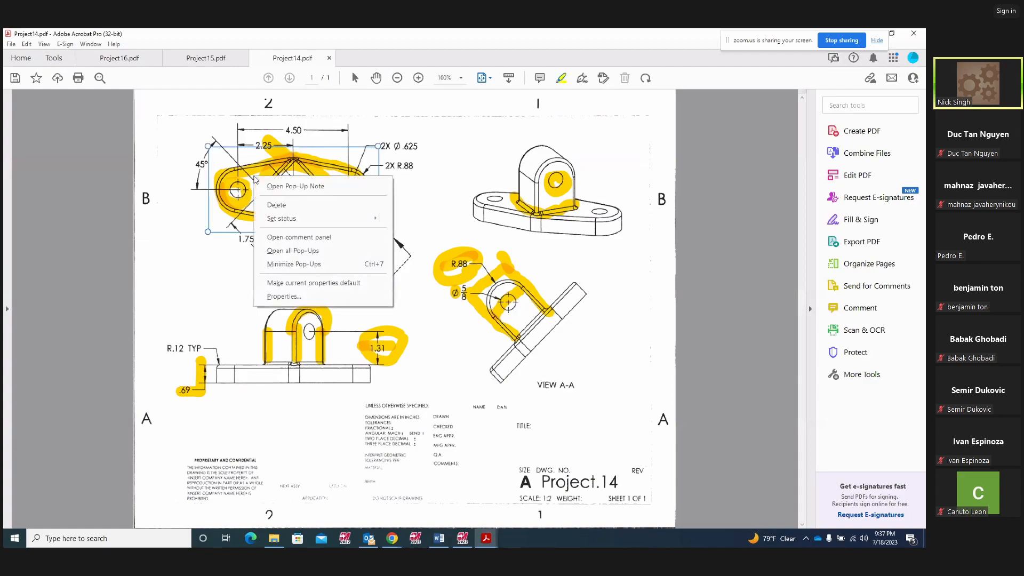
click(275, 206)
right_click(269, 180)
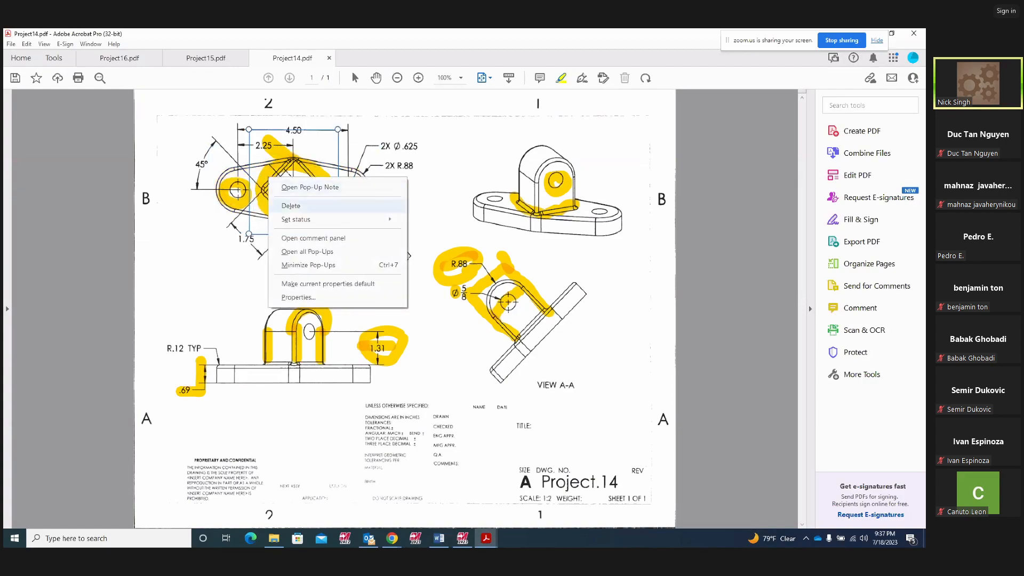
click(288, 206)
right_click(236, 195)
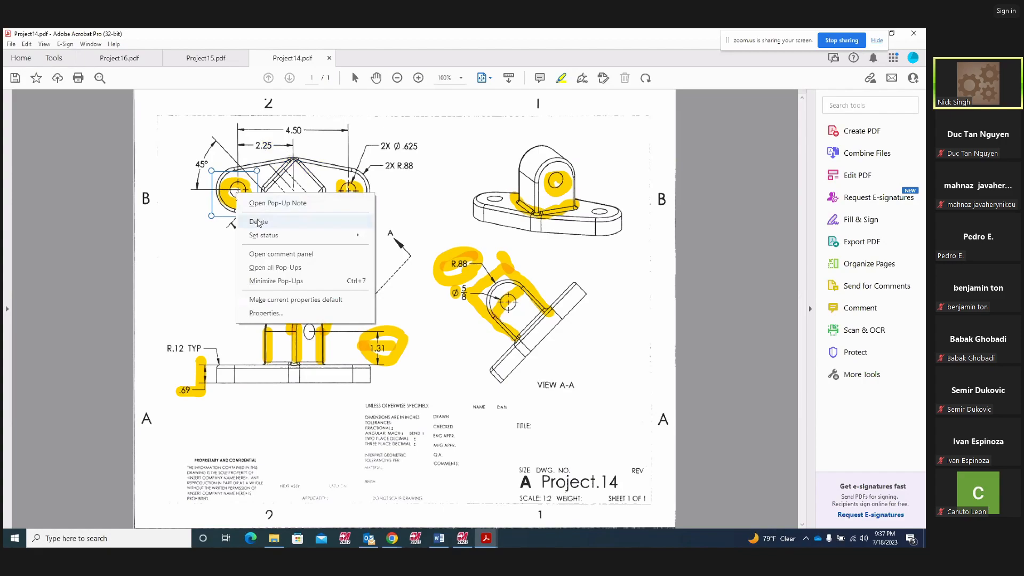
click(258, 223)
right_click(350, 197)
click(368, 225)
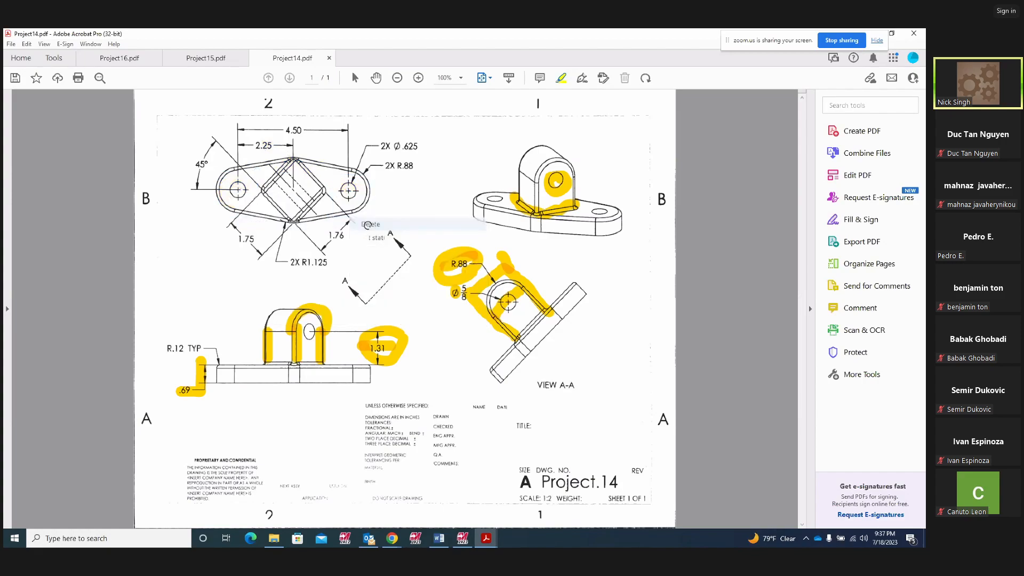
Delete the highlights on the front view's arch top and inner edge, and the loop around its 1.31 dimension.
right_click(307, 318)
click(323, 343)
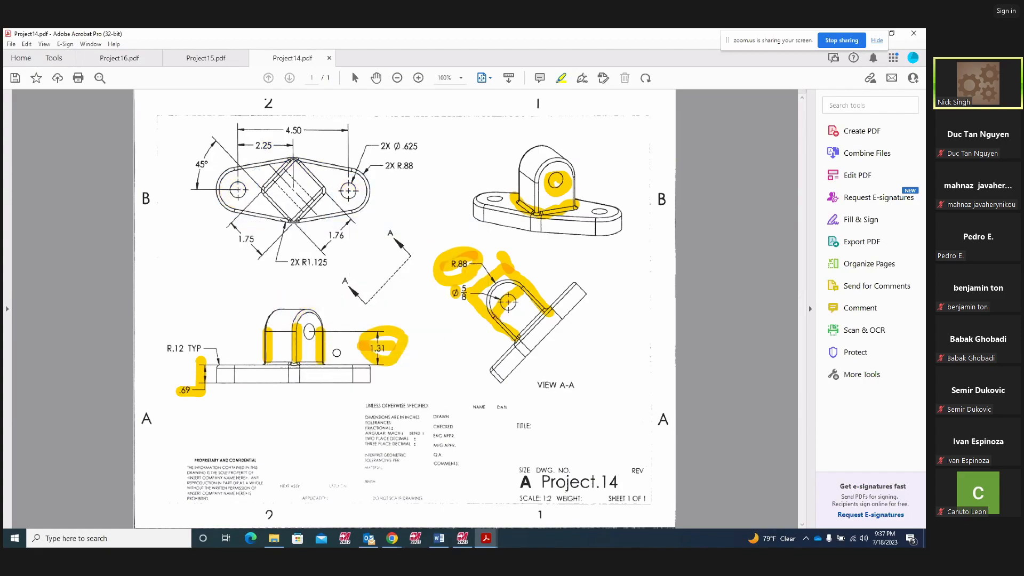
right_click(297, 343)
click(322, 368)
right_click(380, 341)
click(403, 372)
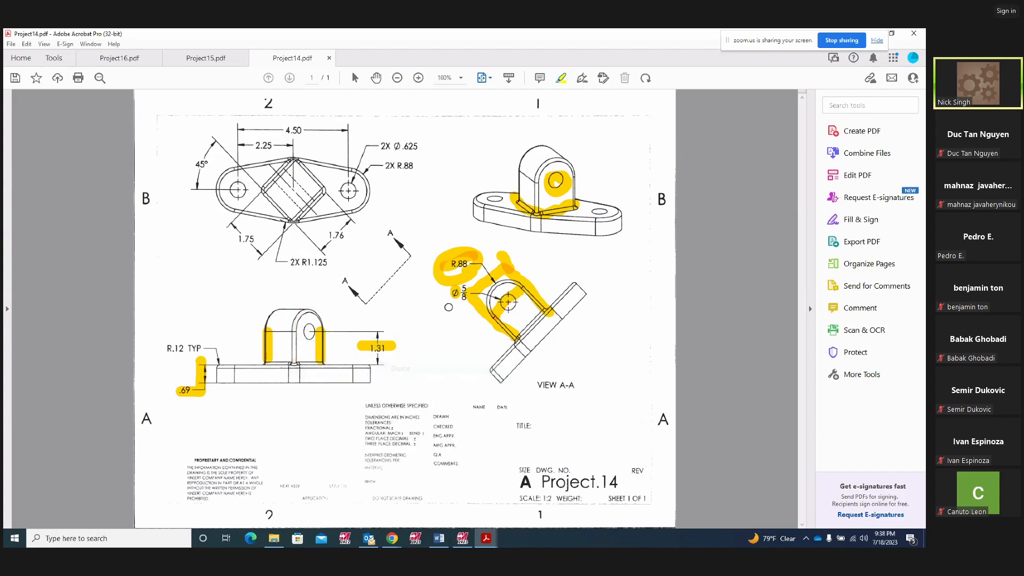
Delete the loop around View A-A's R.88 callout, its inner arch highlight and the short stroke above the lug.
right_click(459, 269)
click(483, 301)
right_click(492, 300)
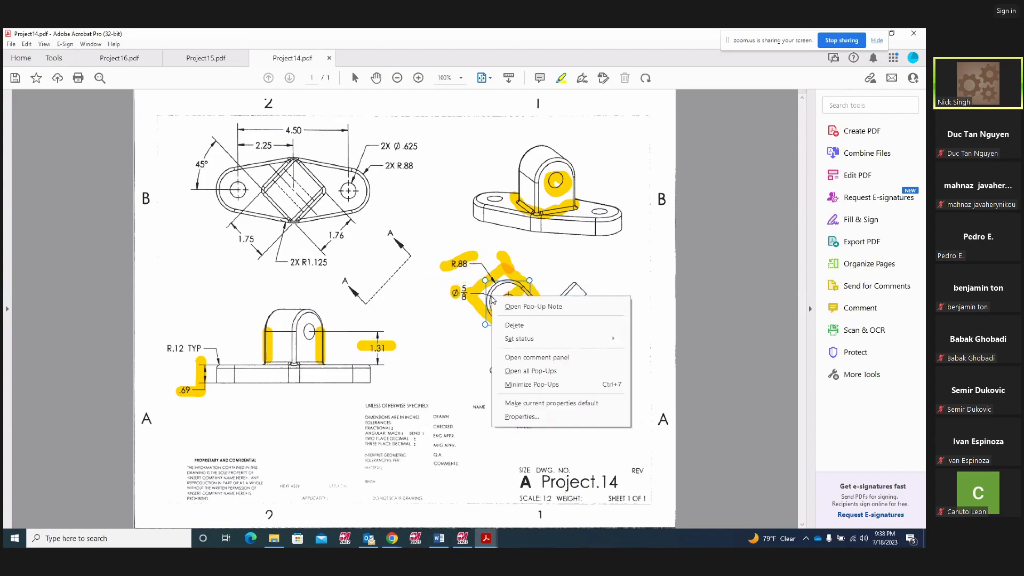
click(515, 325)
right_click(501, 268)
click(516, 296)
Delete the hole and base highlights on the isometric view and the lug outline highlight in View A-A.
right_click(559, 185)
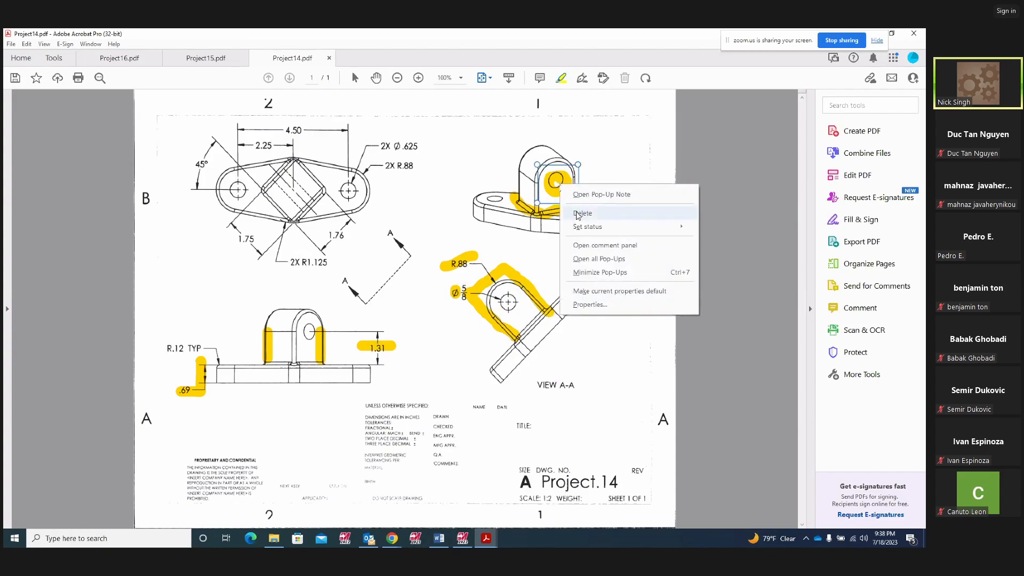
click(574, 214)
right_click(540, 218)
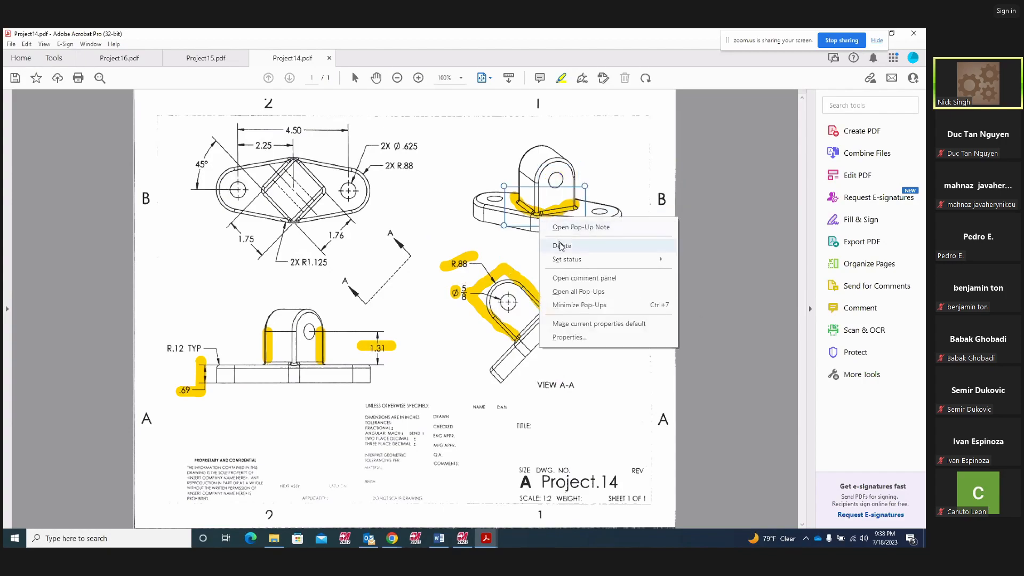
click(562, 246)
right_click(484, 287)
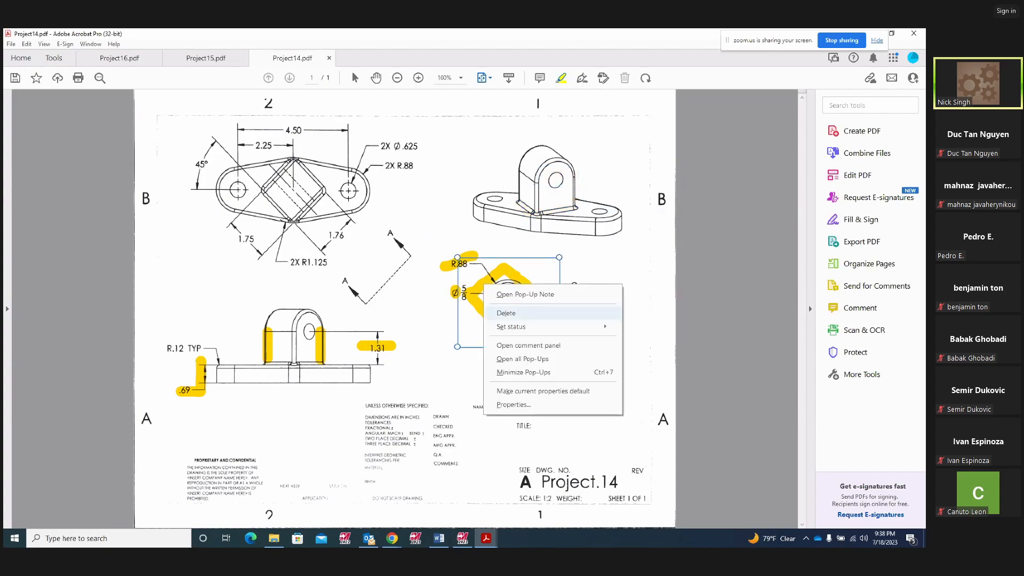
click(507, 313)
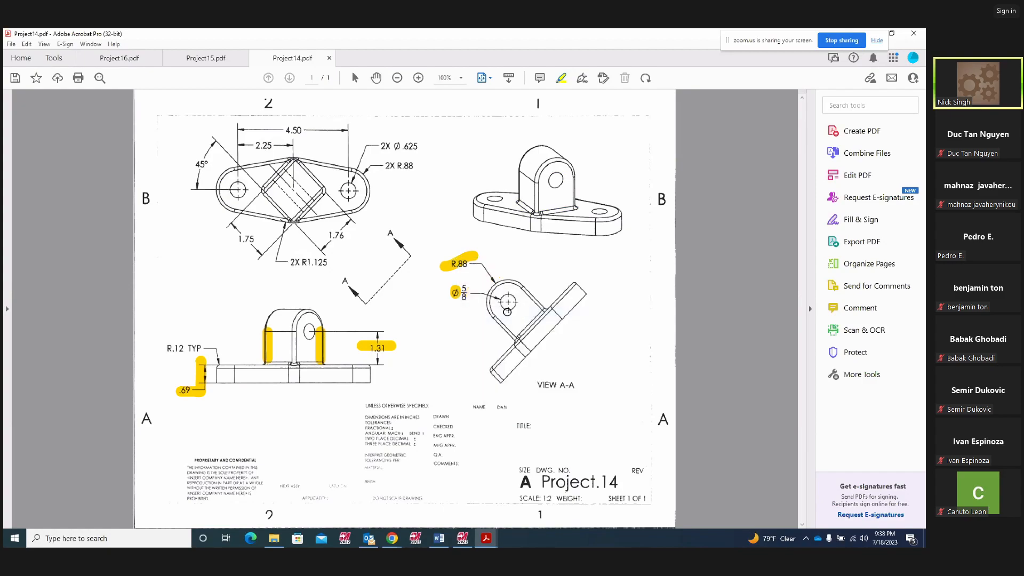
Delete the highlights on the front view's 1.31 and .69 dimensions and on both vertical lug edges.
right_click(360, 349)
click(389, 375)
right_click(195, 373)
click(223, 400)
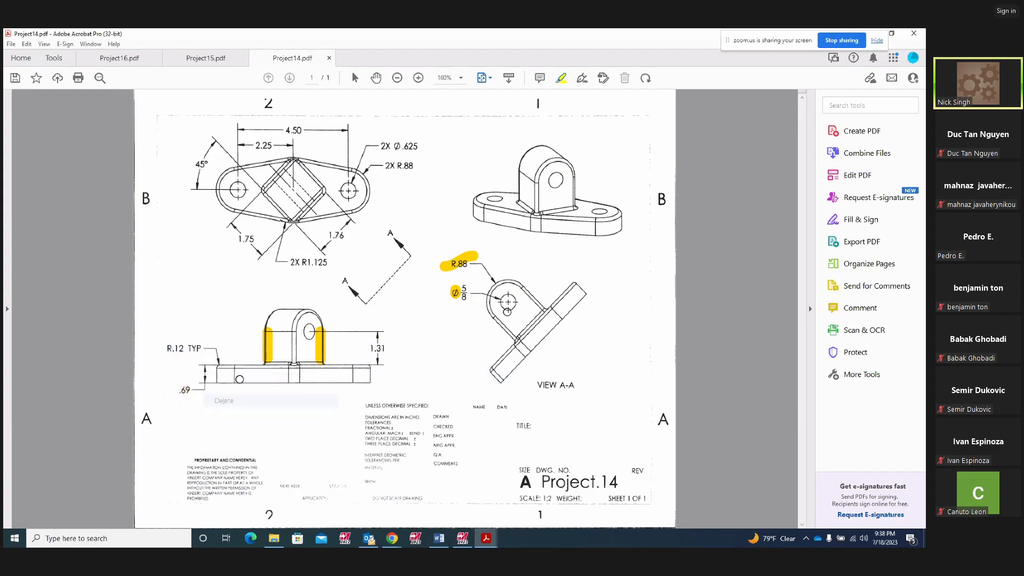
right_click(267, 350)
click(284, 376)
right_click(322, 341)
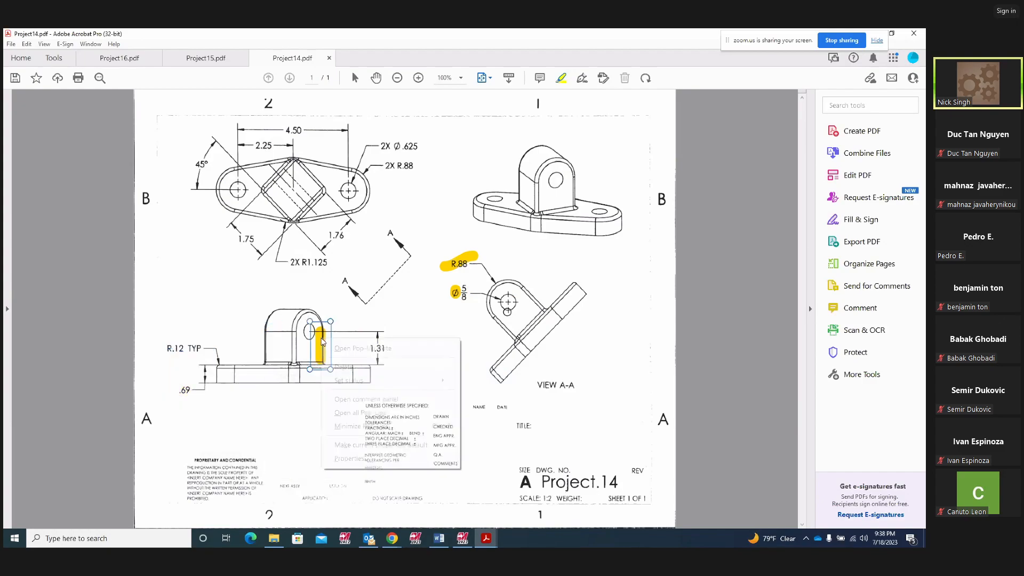
click(344, 367)
Delete the remaining highlights on the R.88 and Ø5/8 callouts in View A-A.
right_click(457, 265)
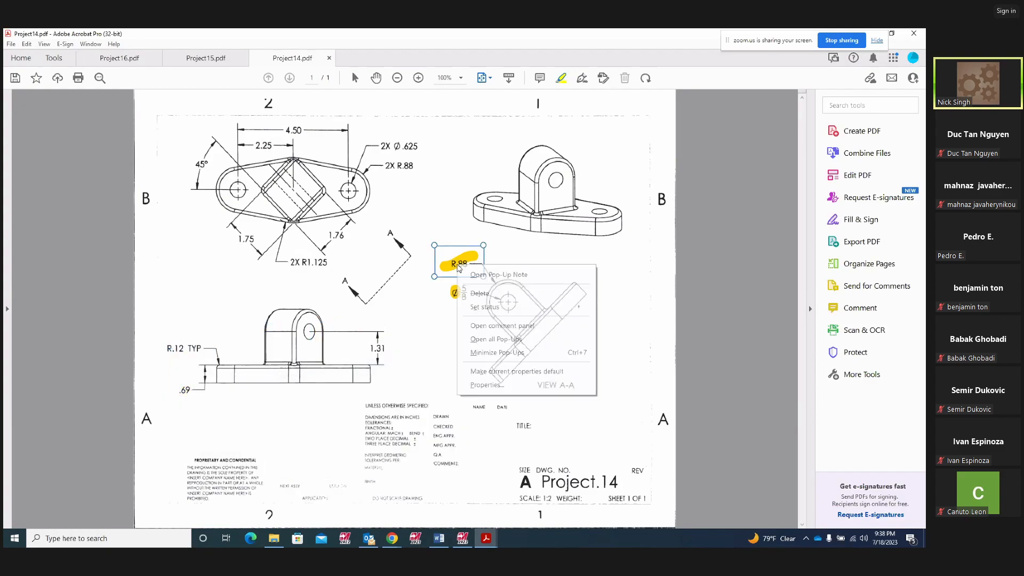
click(479, 293)
right_click(455, 291)
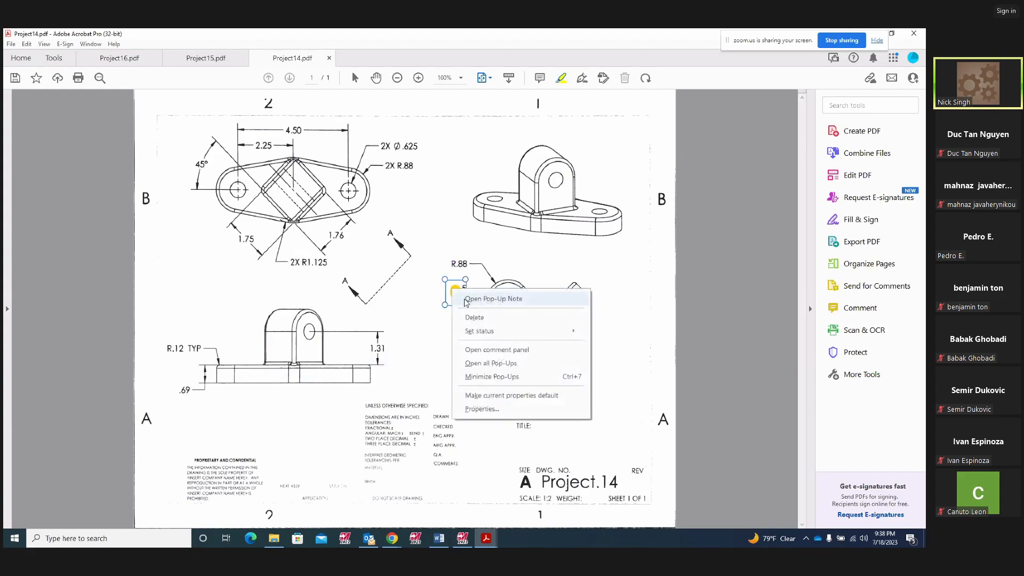
click(474, 317)
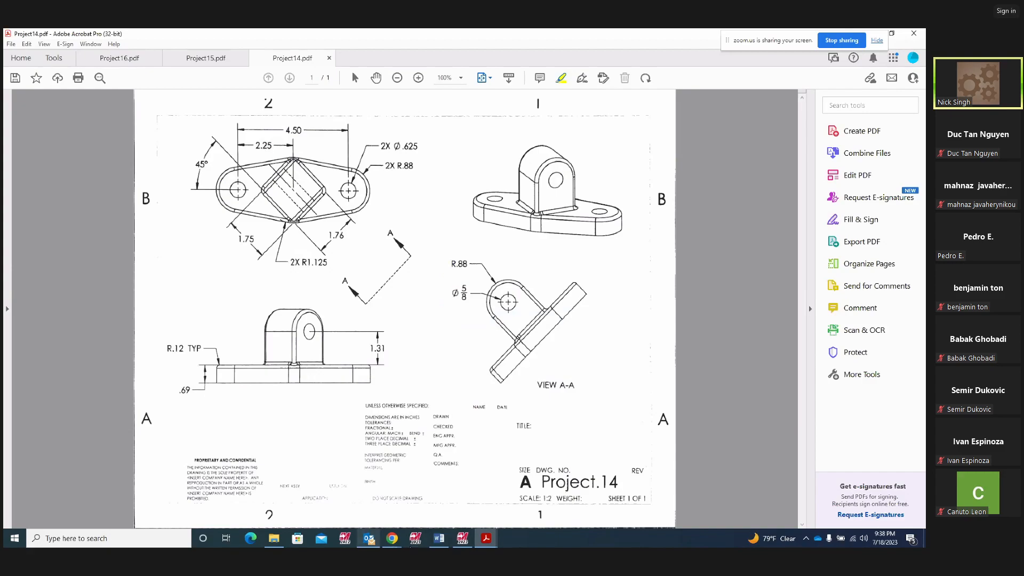
Close Project15.pdf and Project16.pdf in Acrobat without saving their changes, keeping Project14.pdf open.
click(463, 539)
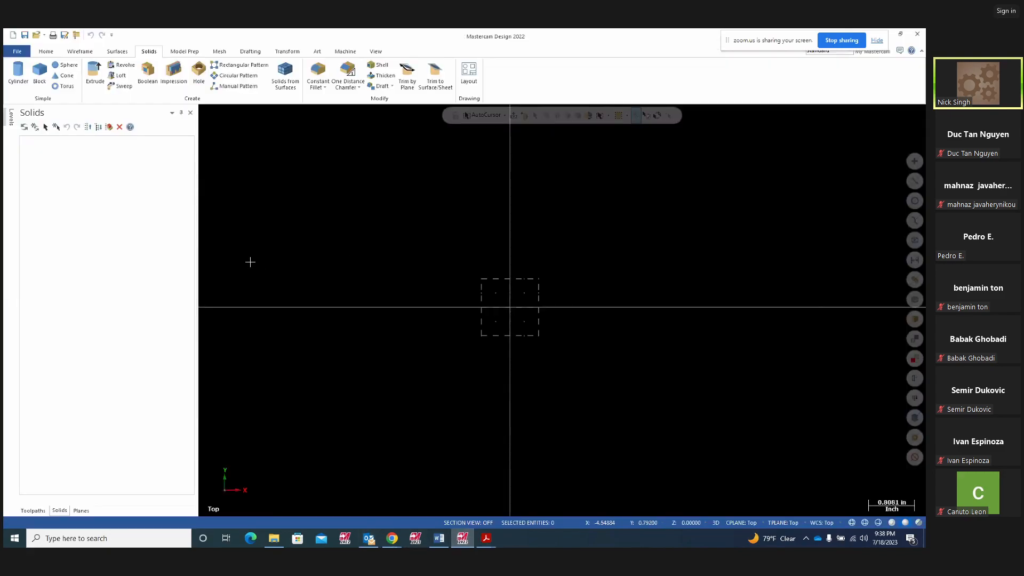
click(486, 538)
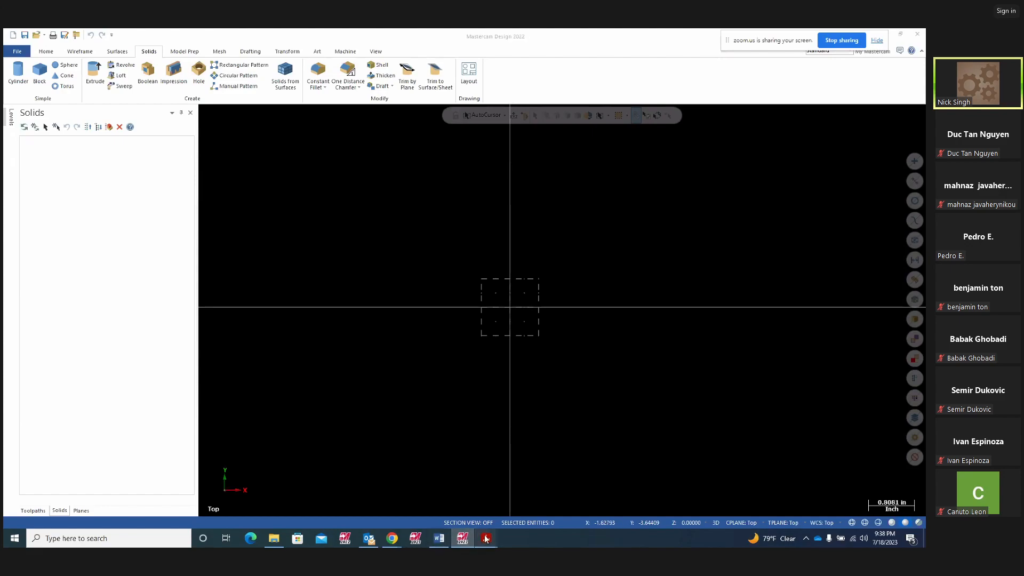
click(473, 486)
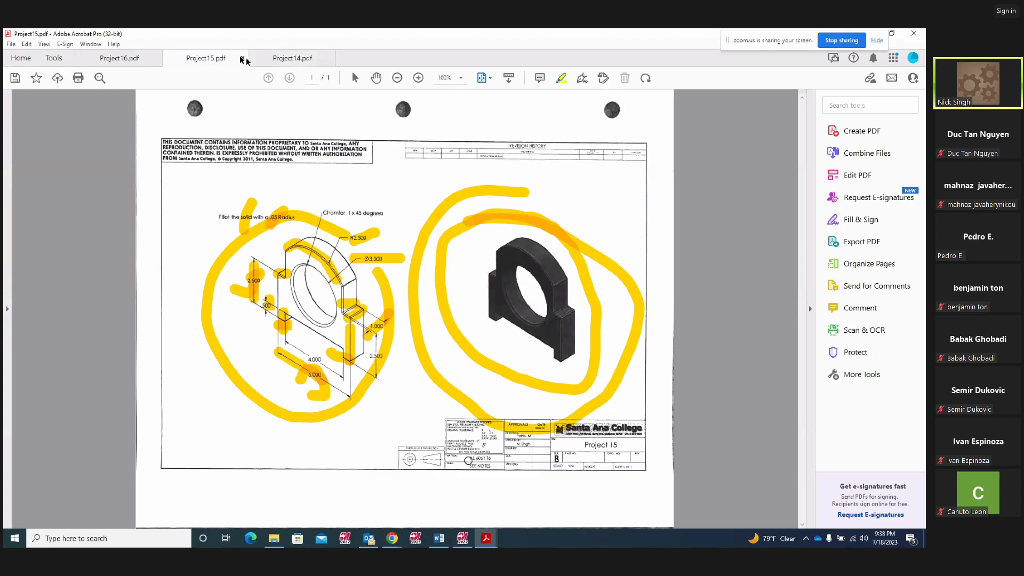
click(242, 59)
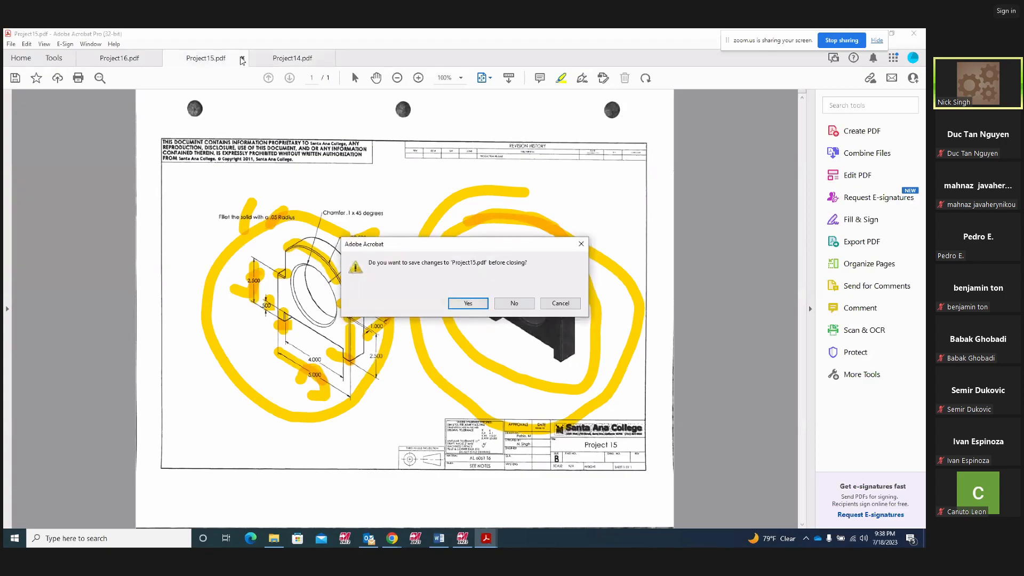
click(513, 304)
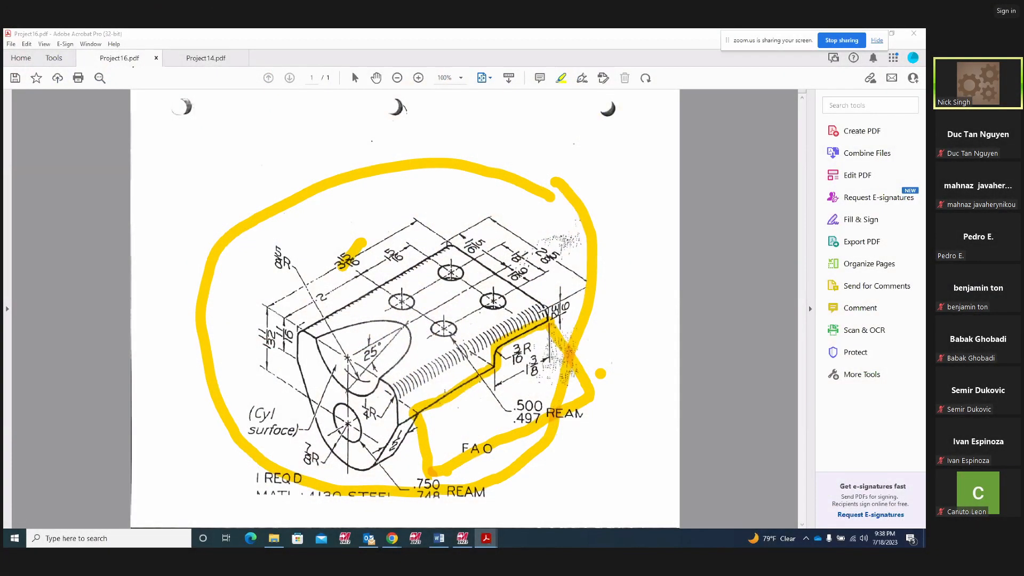
click(157, 59)
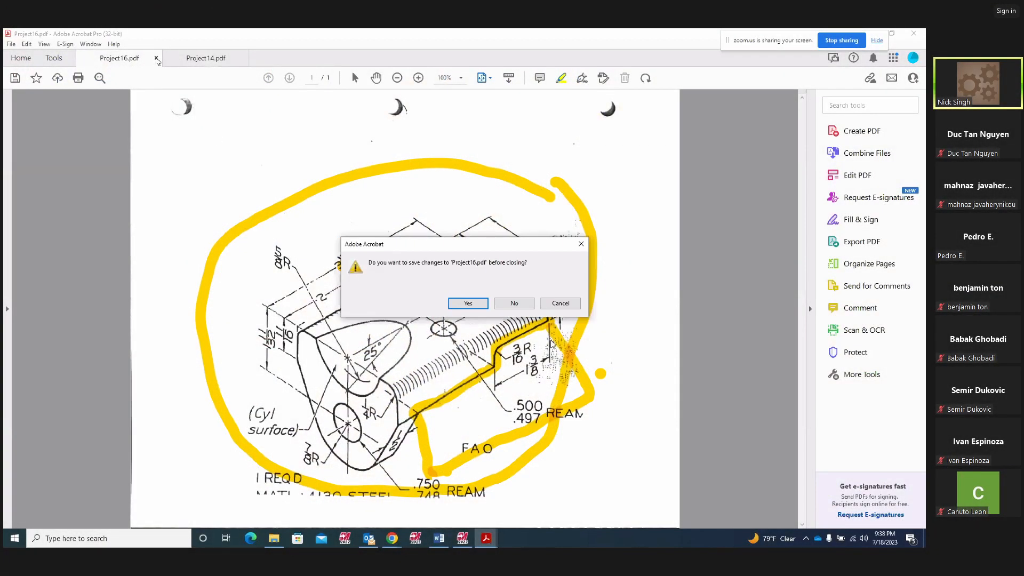
click(514, 303)
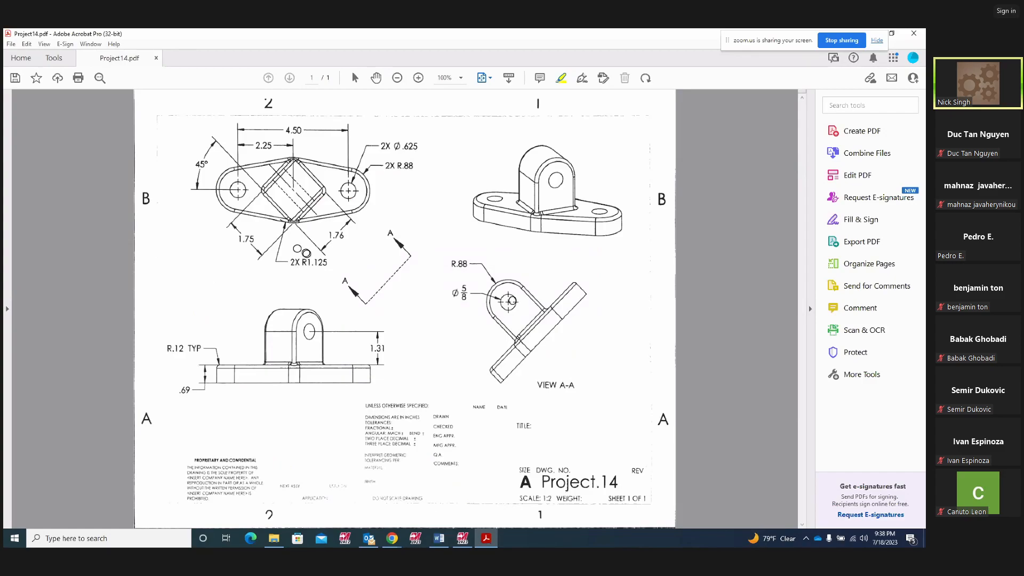
Circle the 2X R1.125 callout below the top view with the highlighter.
mouse_move(323, 249)
mouse_down()
mouse_move(285, 273)
mouse_move(316, 279)
mouse_up()
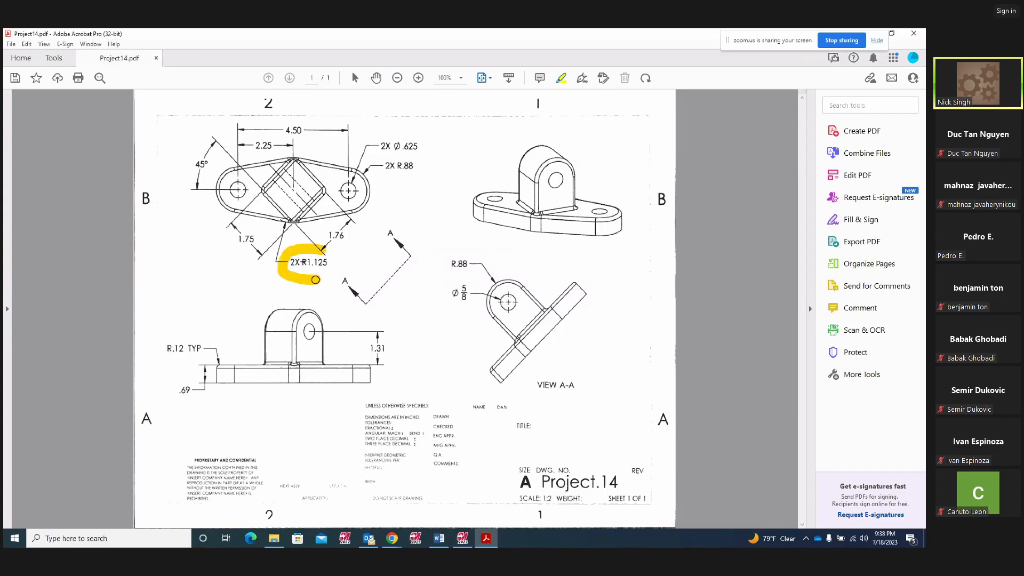
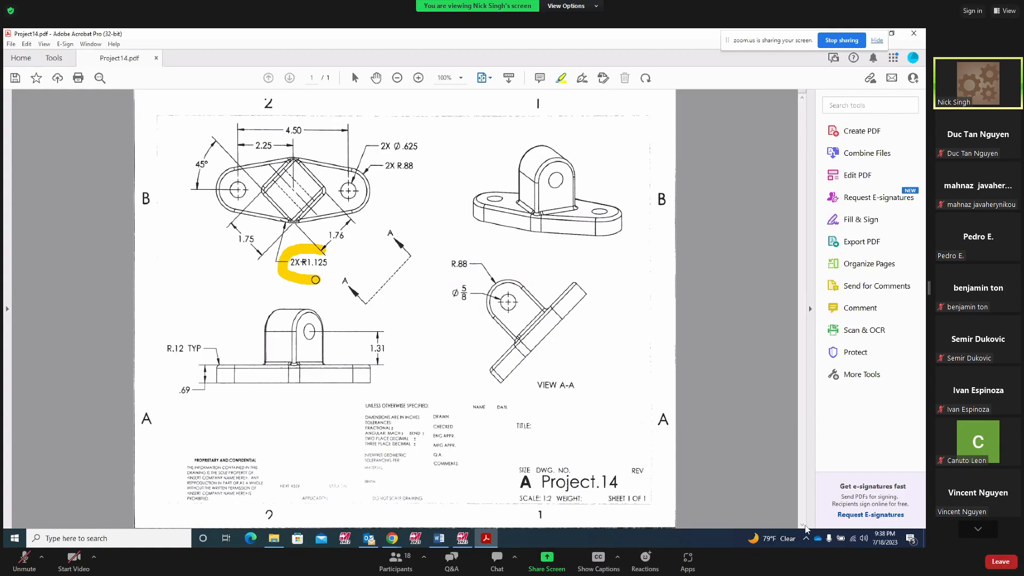
Check the Zoom meeting chat for messages from the participants and close it.
click(497, 558)
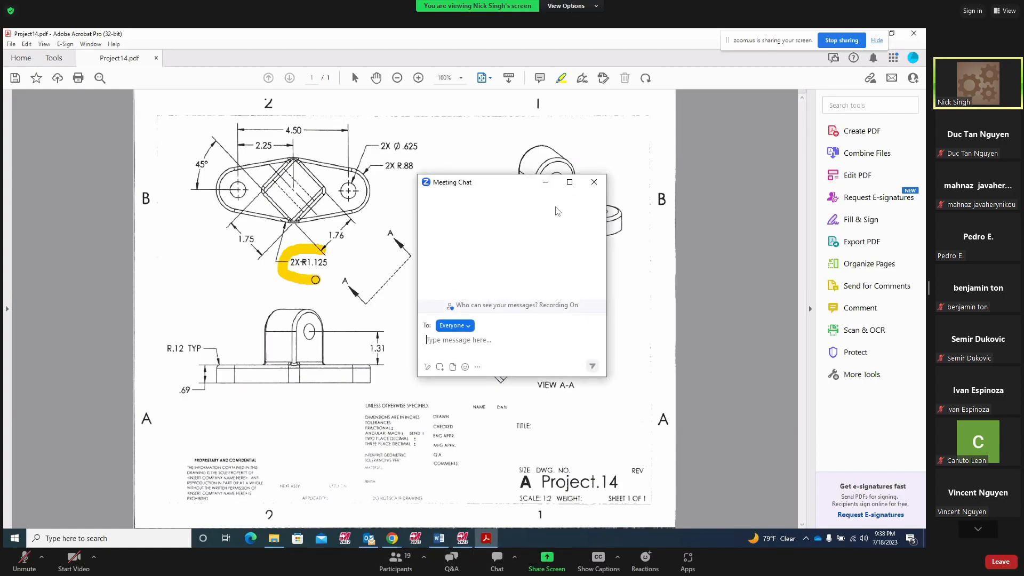
click(594, 182)
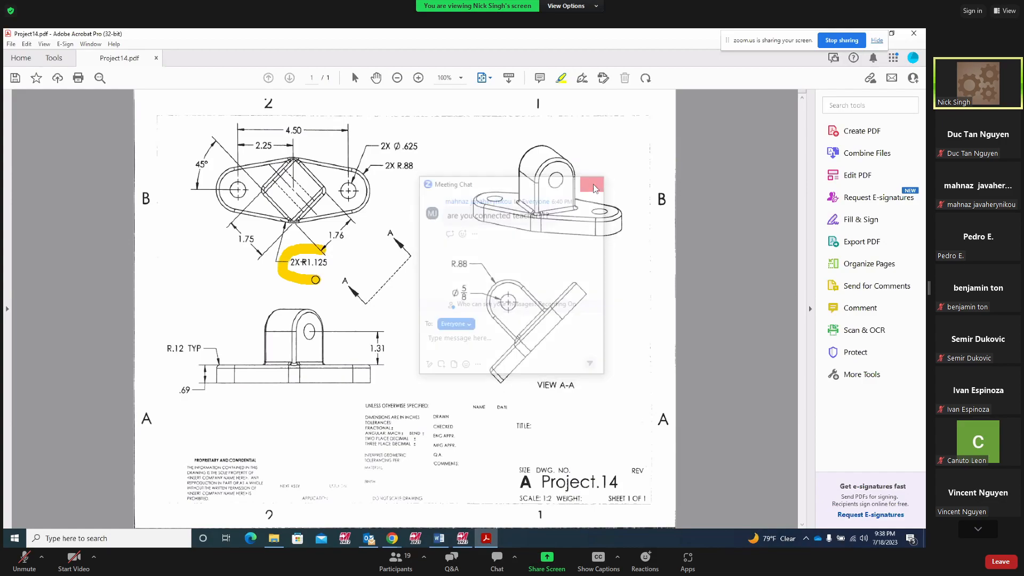
click(498, 556)
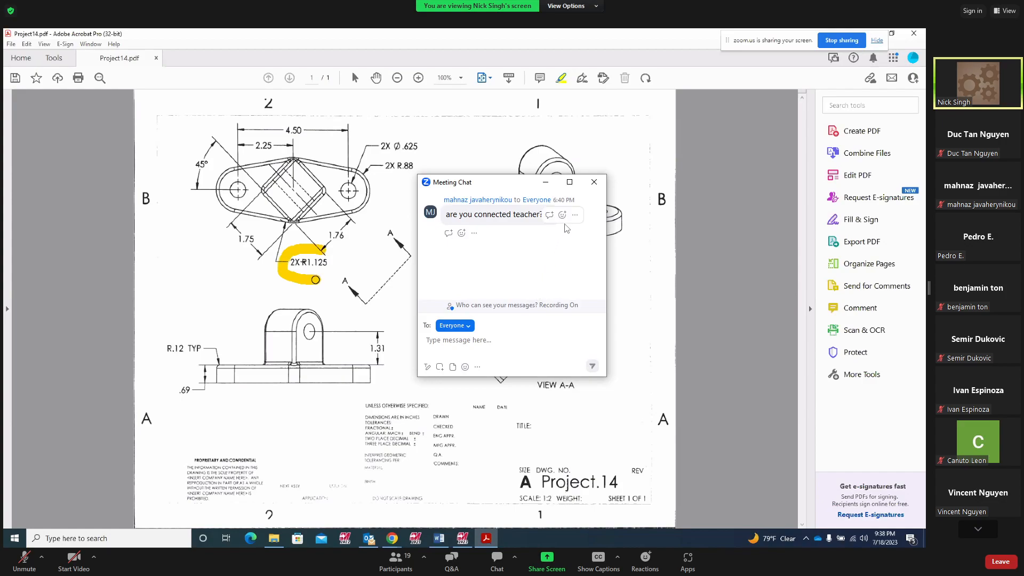
click(602, 182)
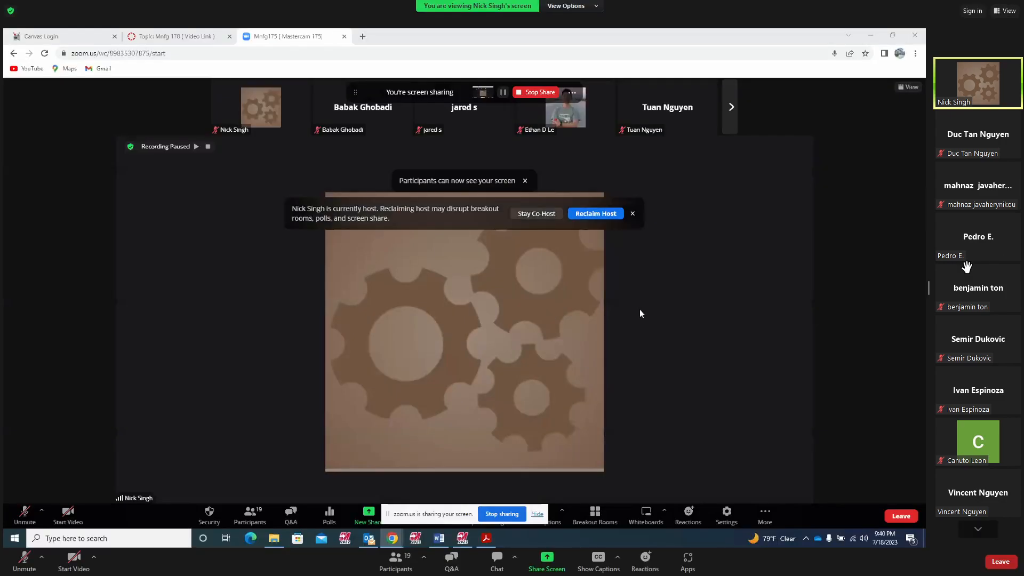
In the Zoom meeting in Chrome, dismiss the reclaim-host notice and unmute the microphone.
mouse_move(962, 257)
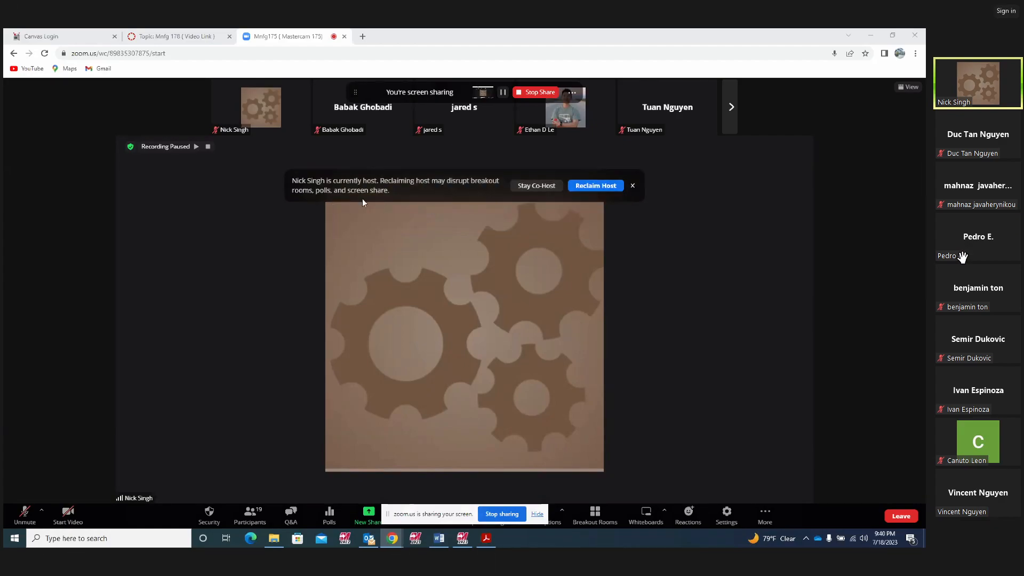
click(633, 186)
click(24, 513)
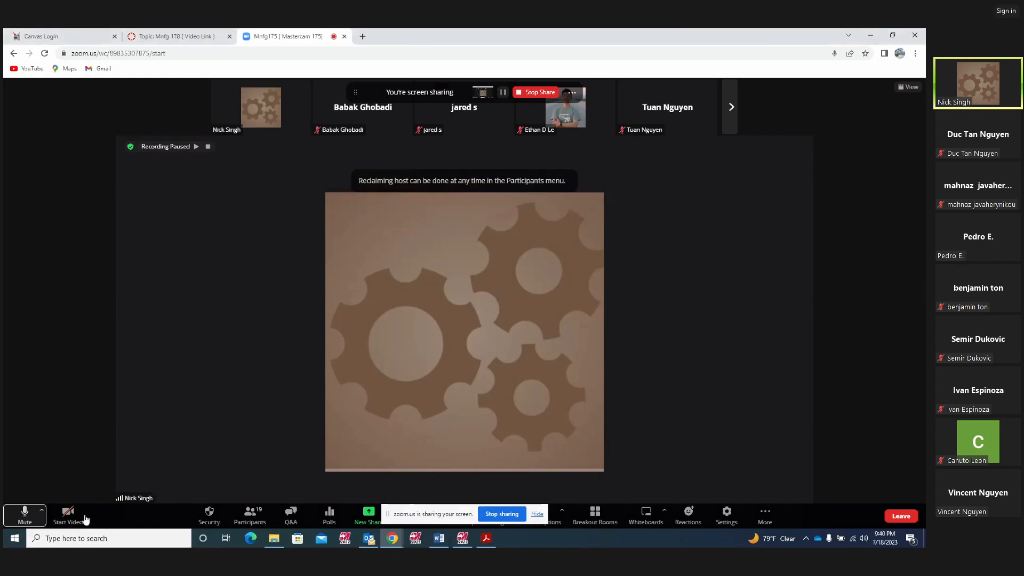
Start a new screen share in the meeting and move the sharing notice clear of the meeting controls.
click(368, 517)
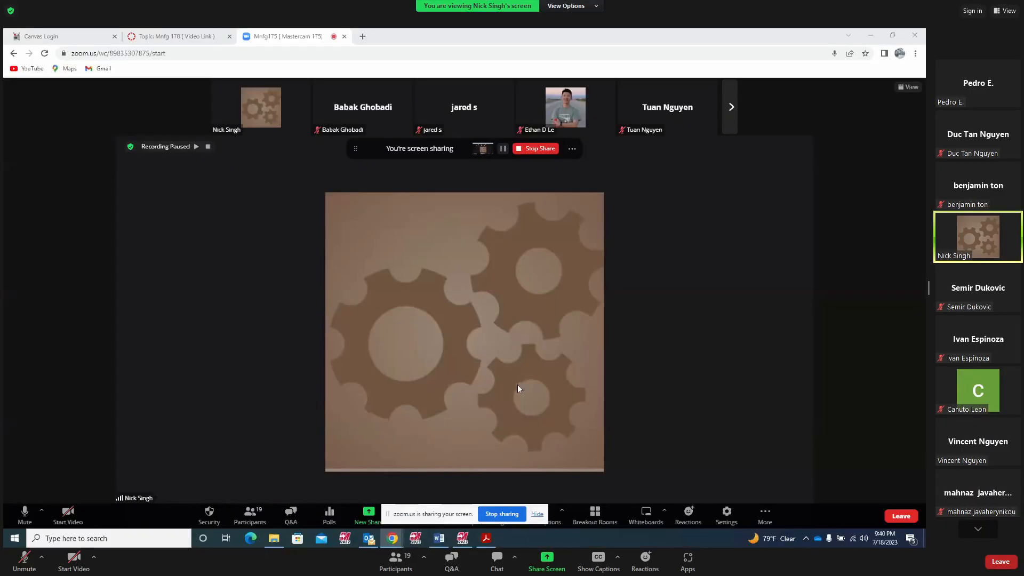
drag(473, 506, 655, 280)
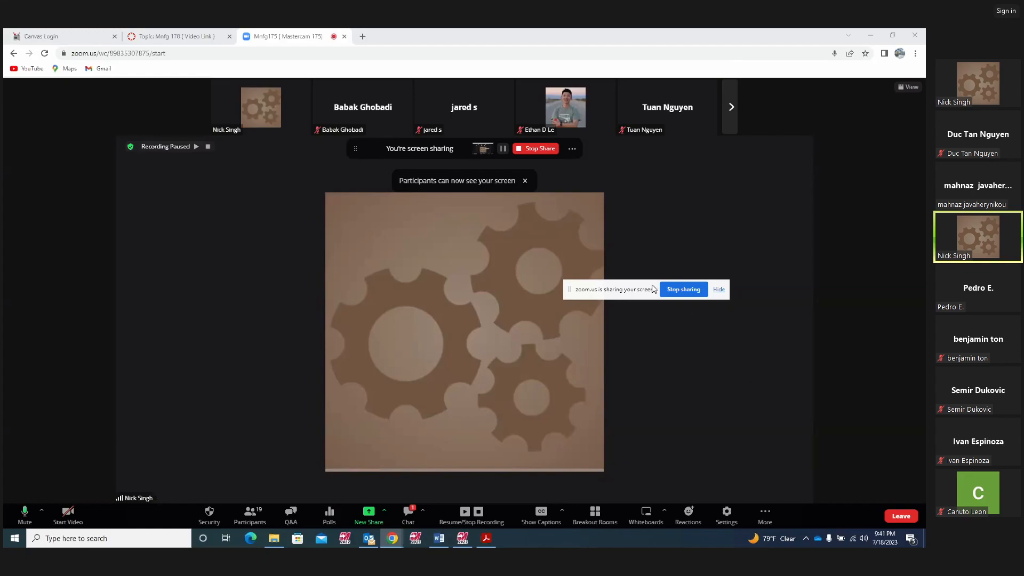
drag(646, 288, 755, 59)
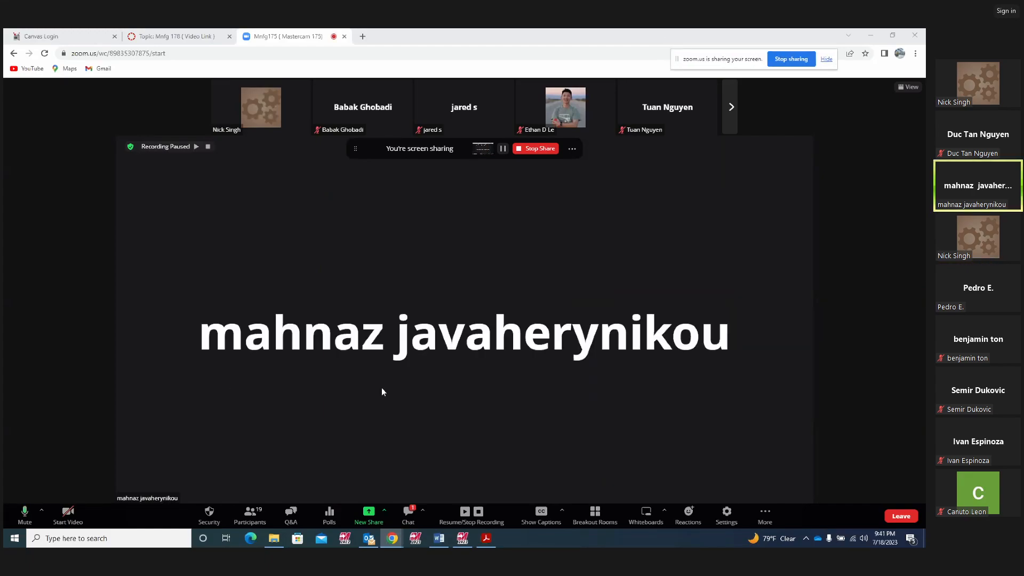
Return to Project14.pdf in Acrobat, underline the 2X R1.125 callout and handwrite 1.275 beside the top view with the highlighter.
click(462, 539)
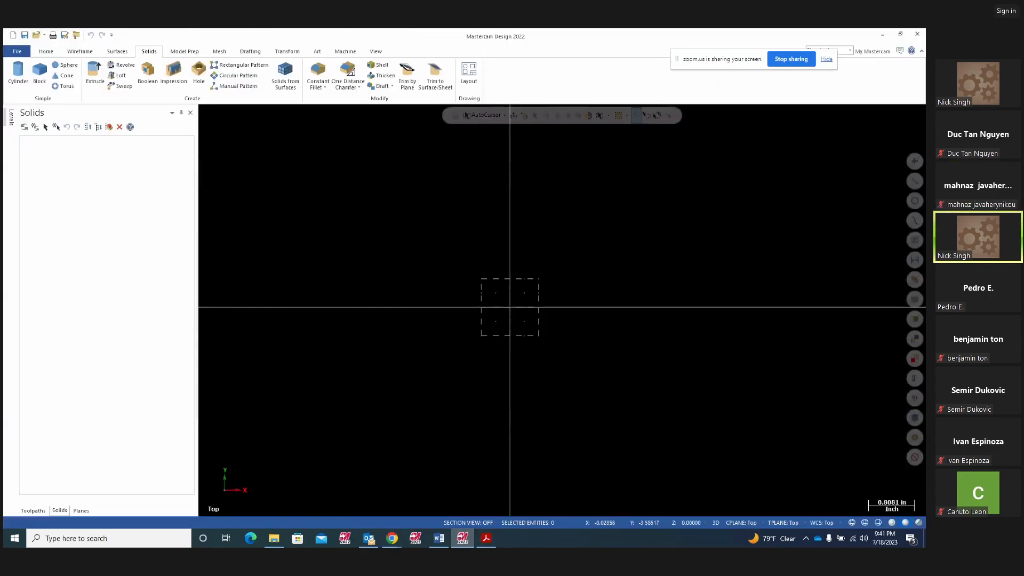
click(486, 538)
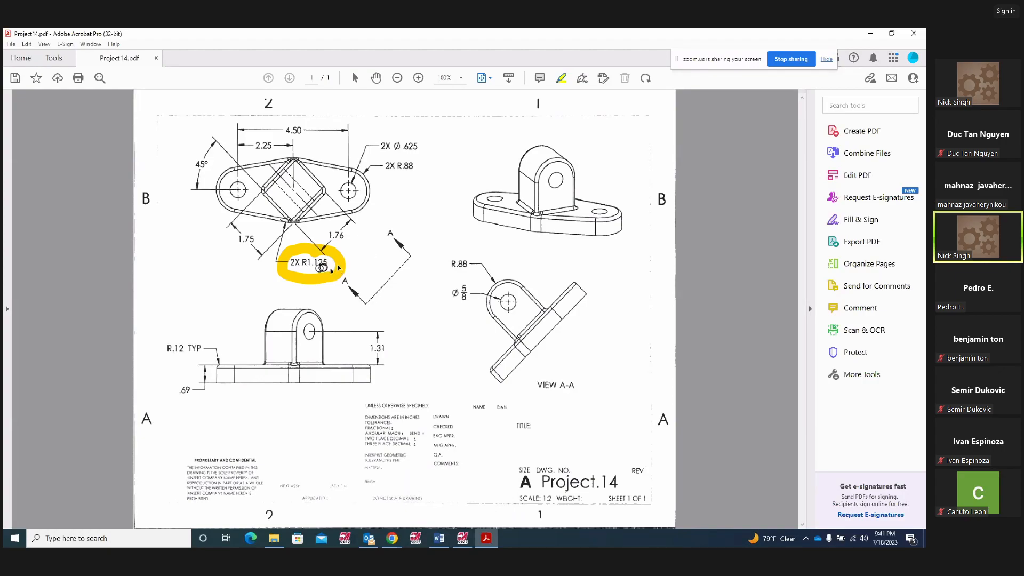
drag(287, 288, 362, 242)
drag(389, 202, 400, 229)
click(414, 212)
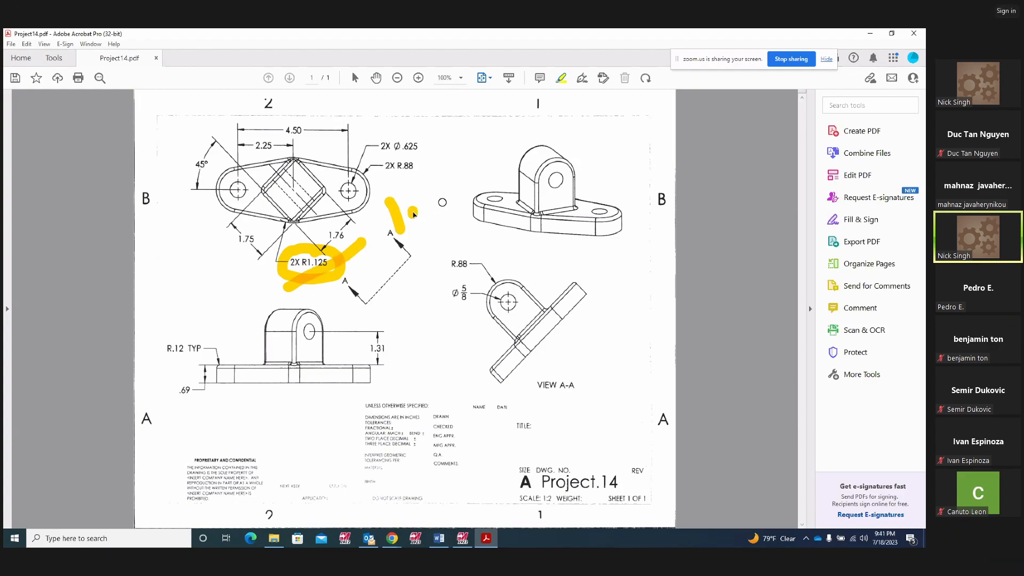
mouse_move(421, 190)
mouse_down()
mouse_move(440, 181)
mouse_move(448, 216)
mouse_move(476, 204)
mouse_up()
mouse_move(448, 159)
mouse_down()
mouse_move(471, 151)
mouse_move(481, 198)
mouse_up()
drag(491, 136, 512, 181)
mouse_move(500, 143)
mouse_down()
mouse_move(517, 134)
mouse_move(501, 133)
mouse_up()
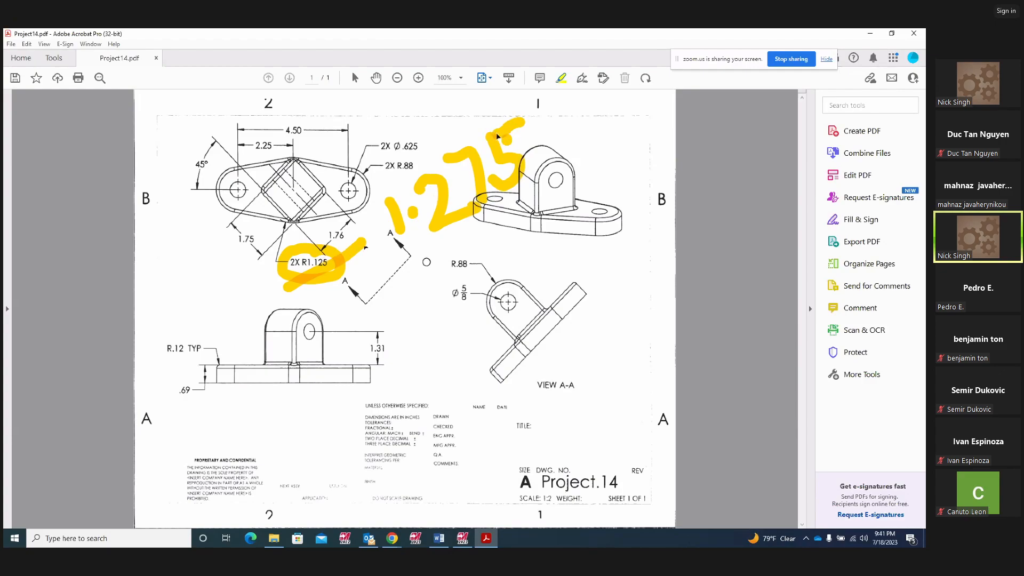
Delete the highlighter strokes that form the digits 2, 7 and 5 of the handwritten 1.275 on the drawing.
right_click(446, 192)
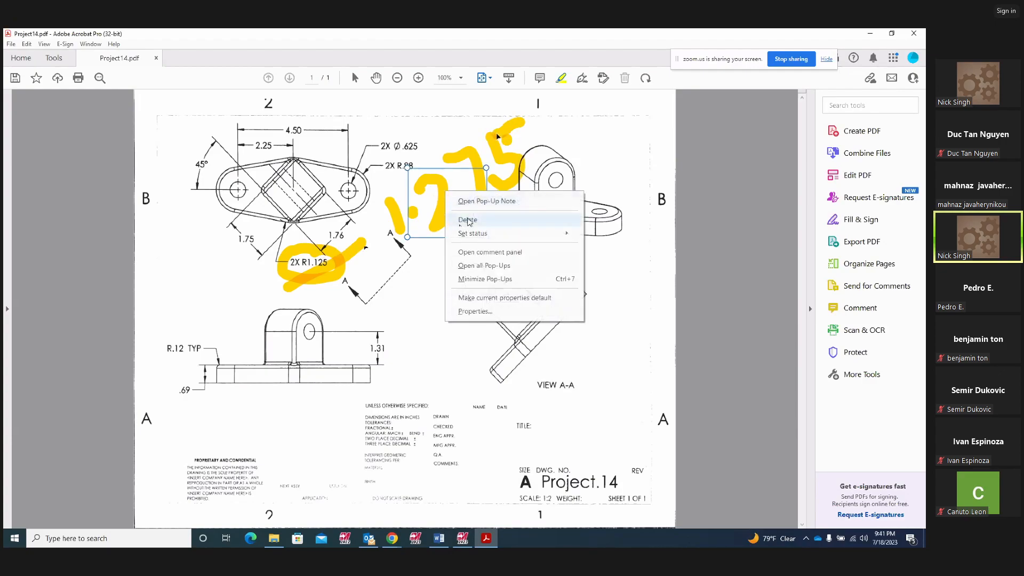
click(468, 221)
click(483, 152)
right_click(483, 152)
click(496, 180)
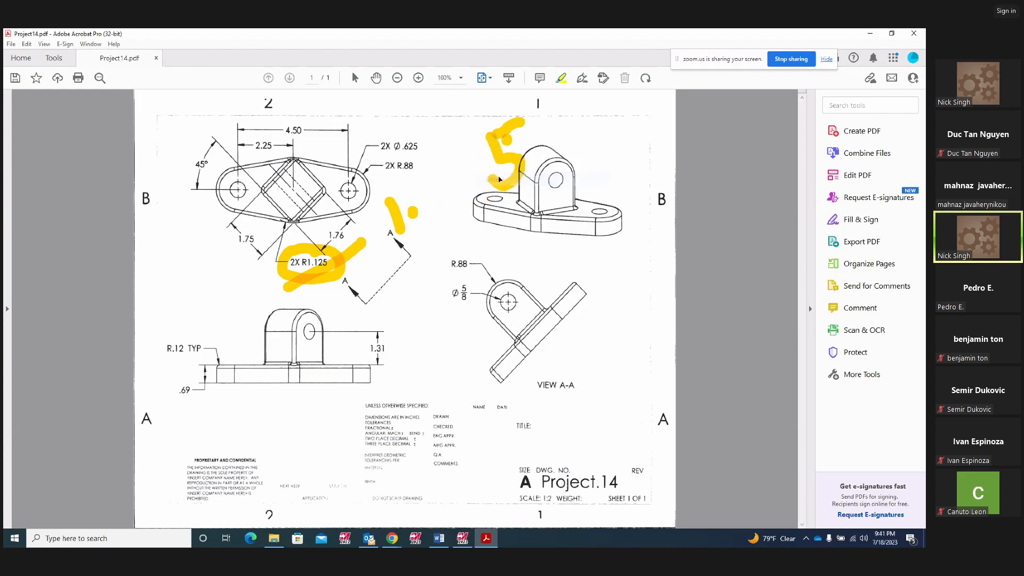
right_click(488, 133)
click(501, 160)
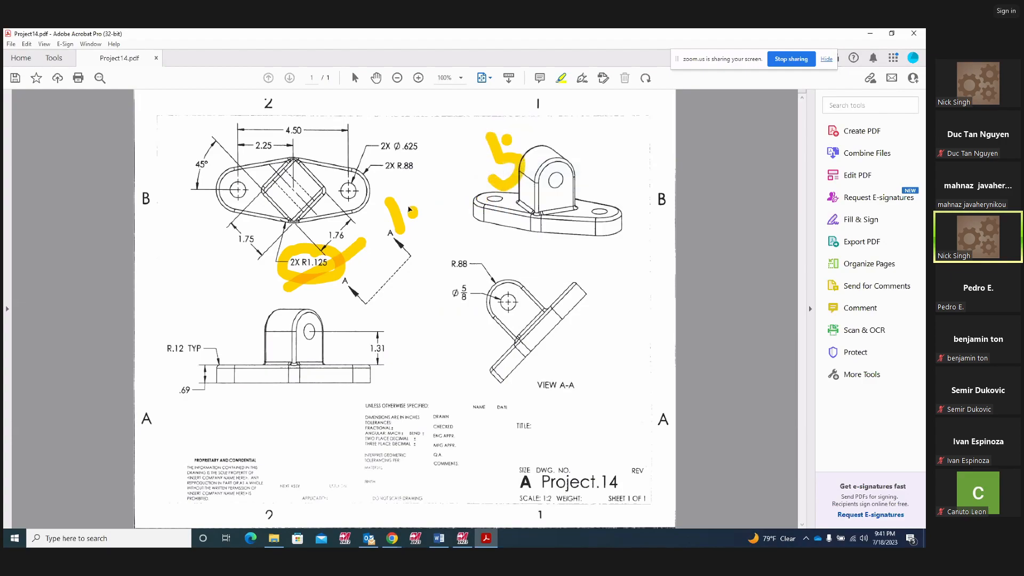
click(499, 158)
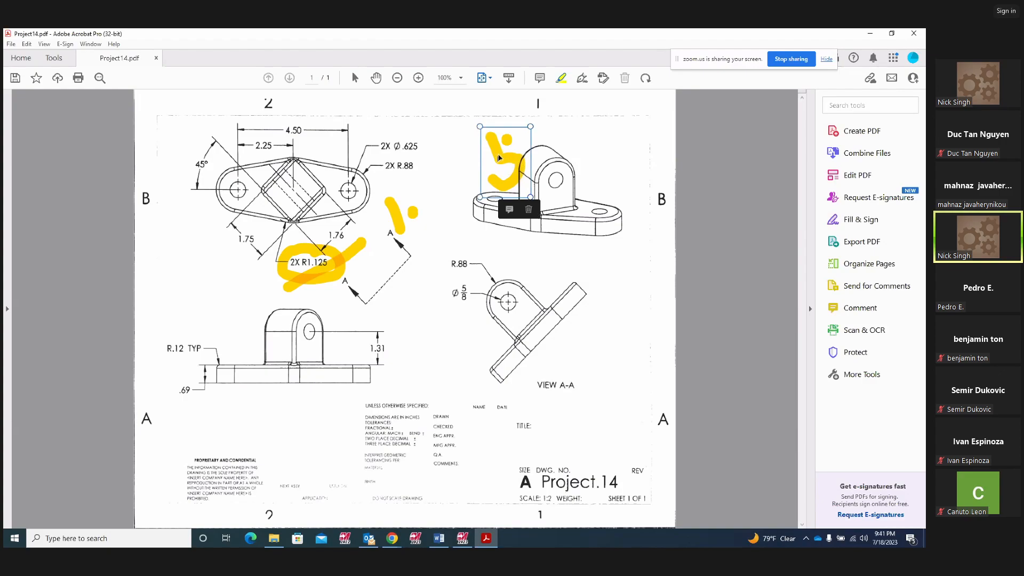
click(528, 209)
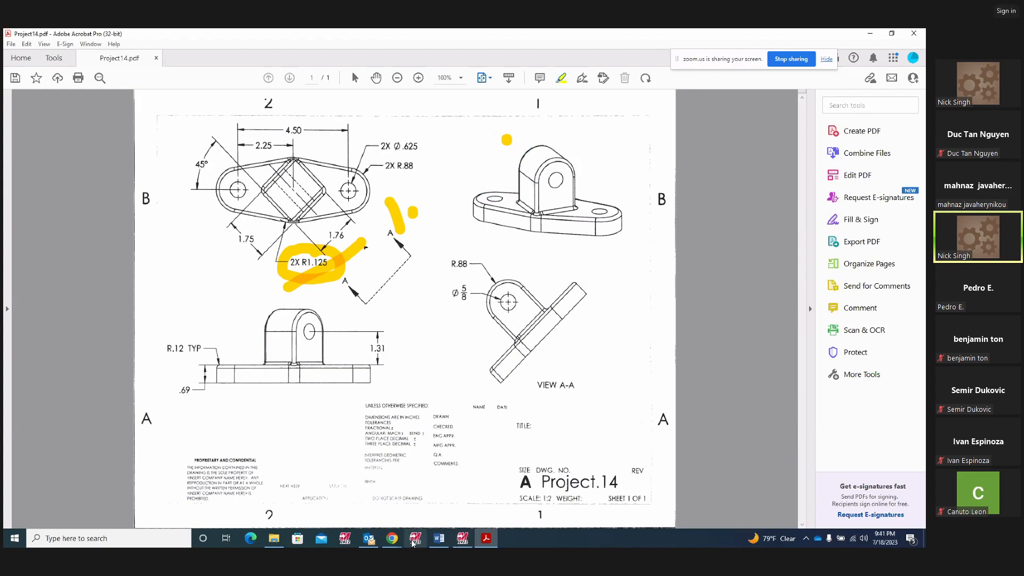
Switch to the Zoom meeting in Chrome, resume the paused recording and acknowledge the recording notice.
click(392, 538)
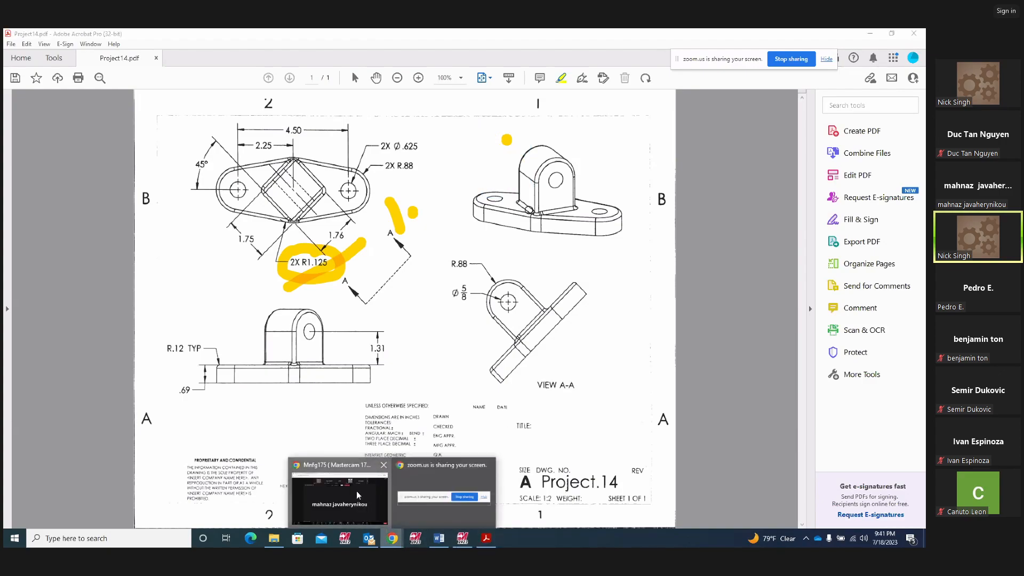
click(357, 491)
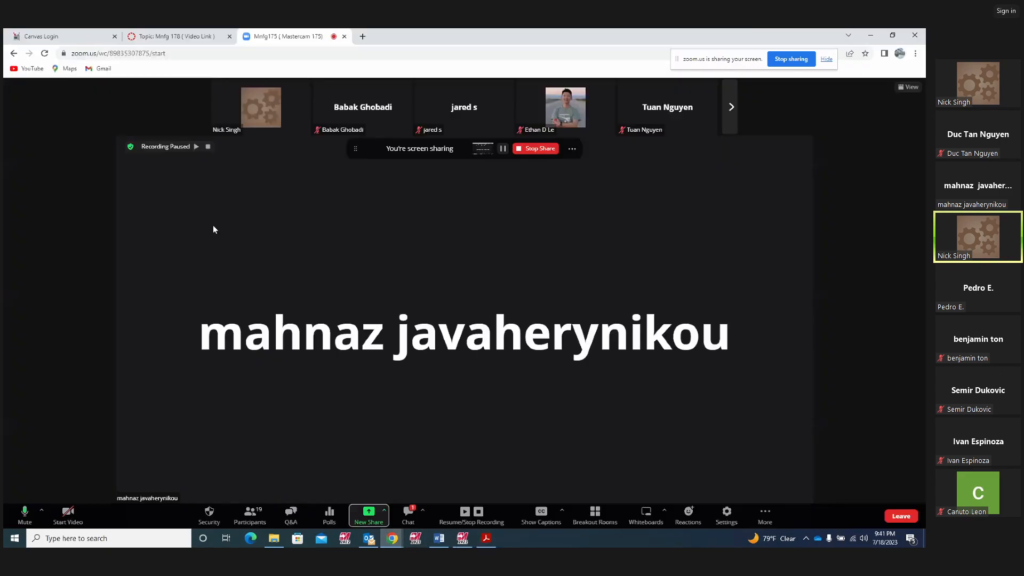
click(195, 146)
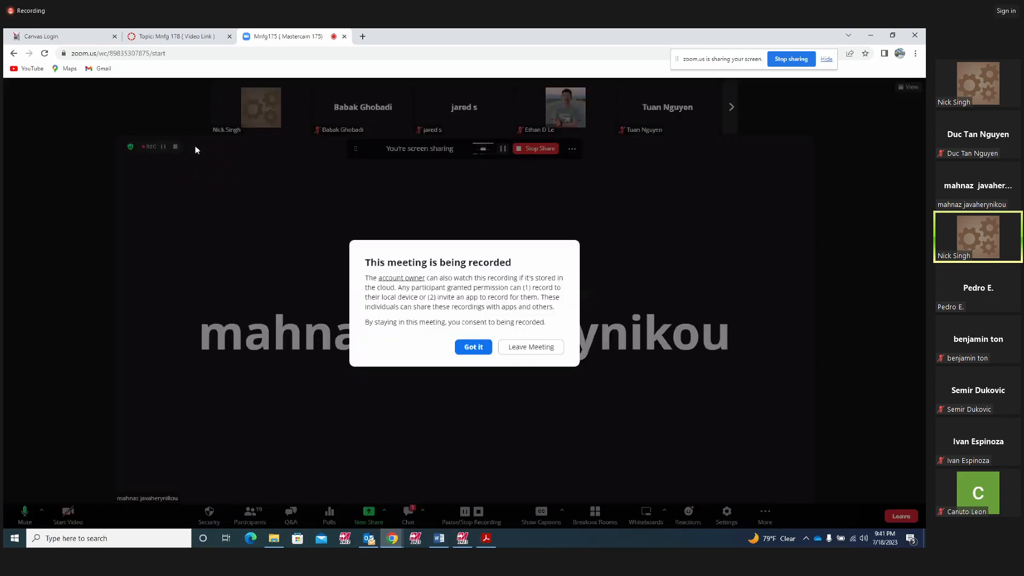
click(471, 348)
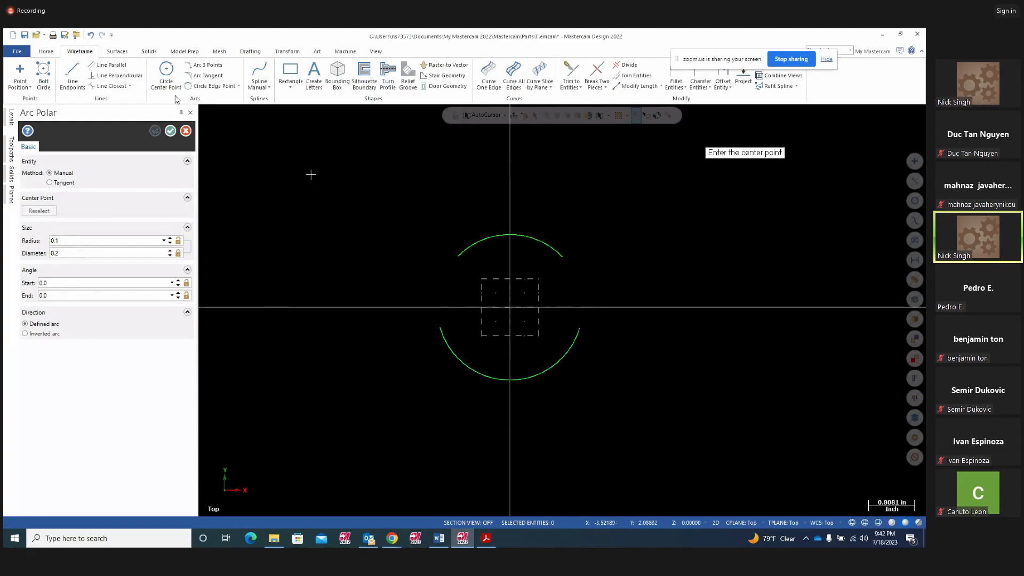
In Mastercam, close Arc Polar and place a centre-point circle at X -2.25 on the horizontal axis, radius about 0.34.
click(170, 131)
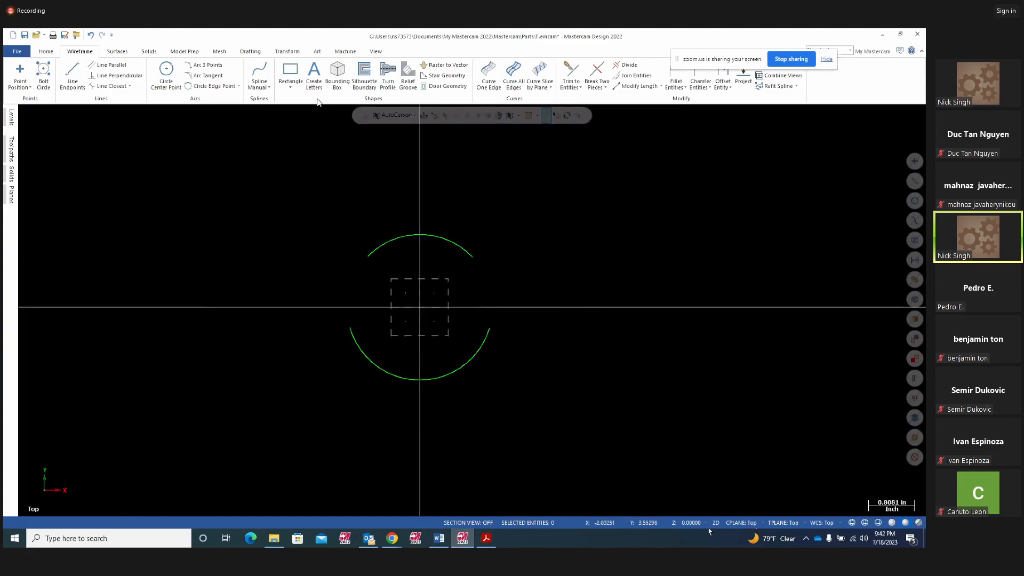
click(169, 85)
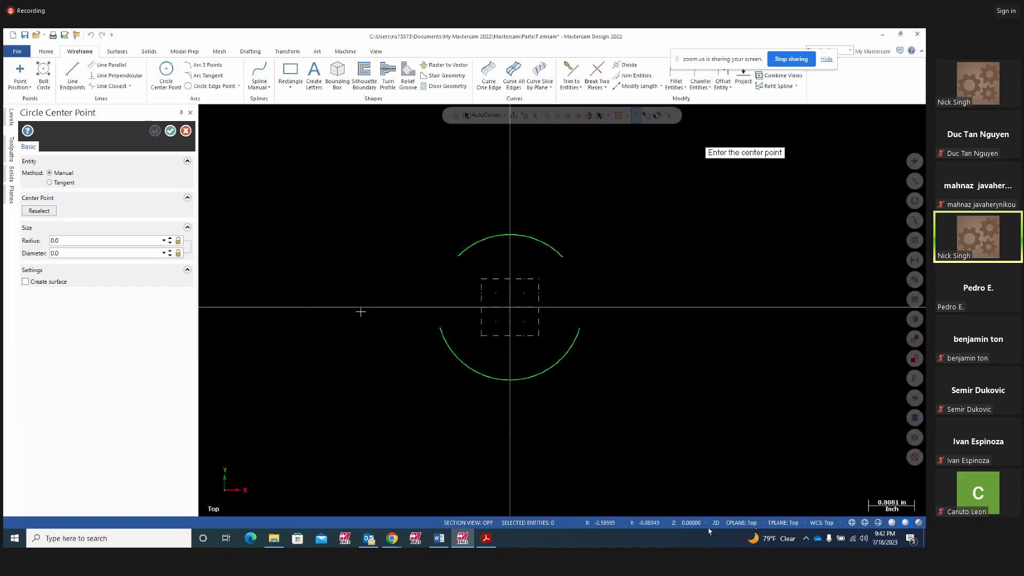
click(514, 116)
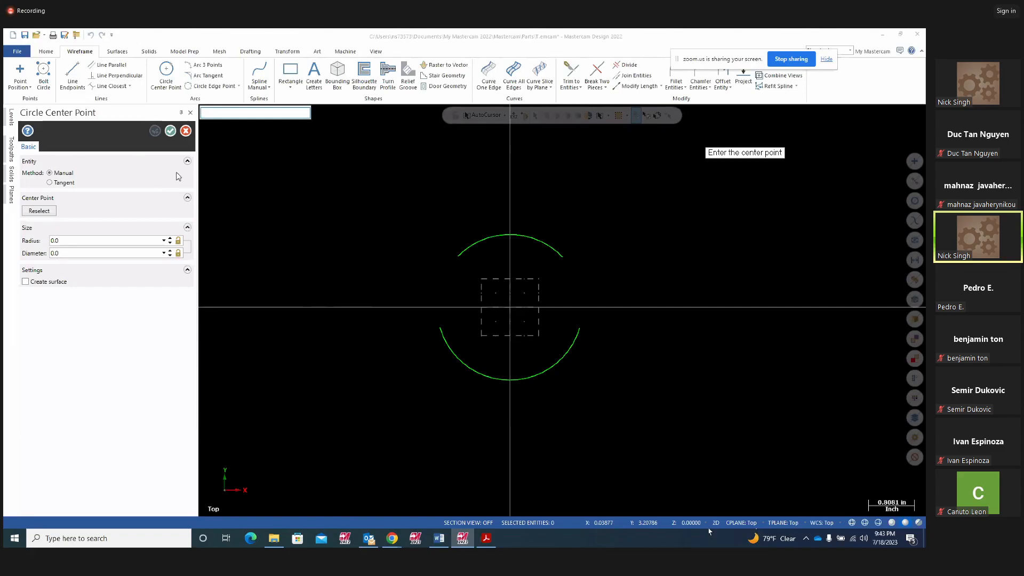
text(-2.25)
key(Return)
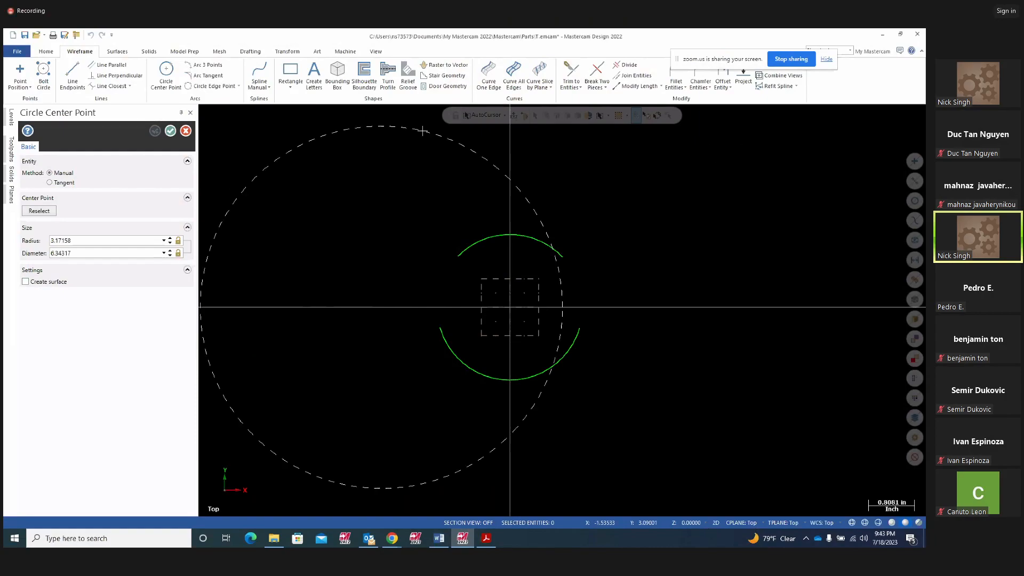
click(374, 288)
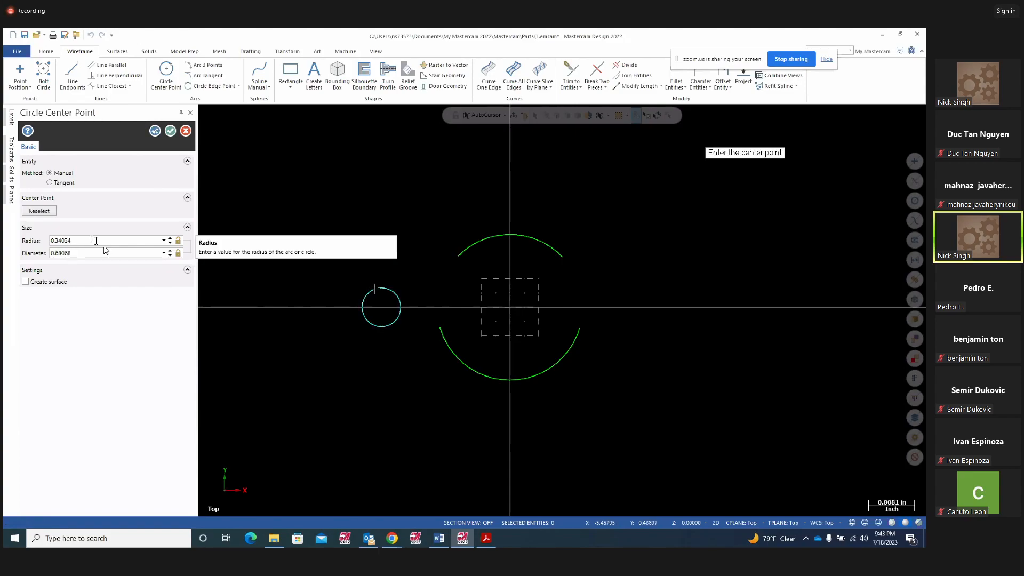
Underline the 2X Ø.625 callout on Project14.pdf in Acrobat with the highlighter and return to Mastercam.
click(487, 539)
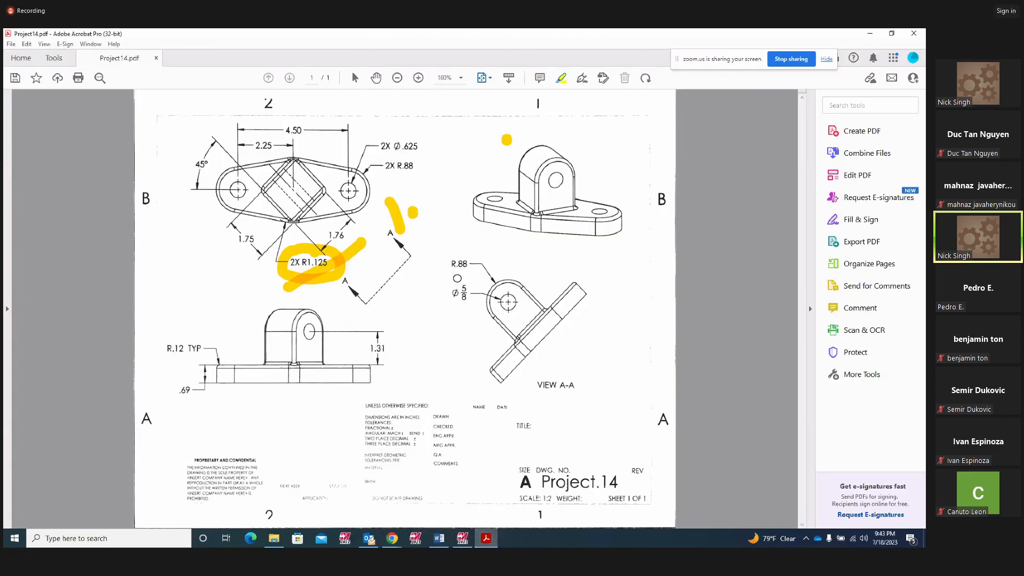
drag(383, 152, 431, 137)
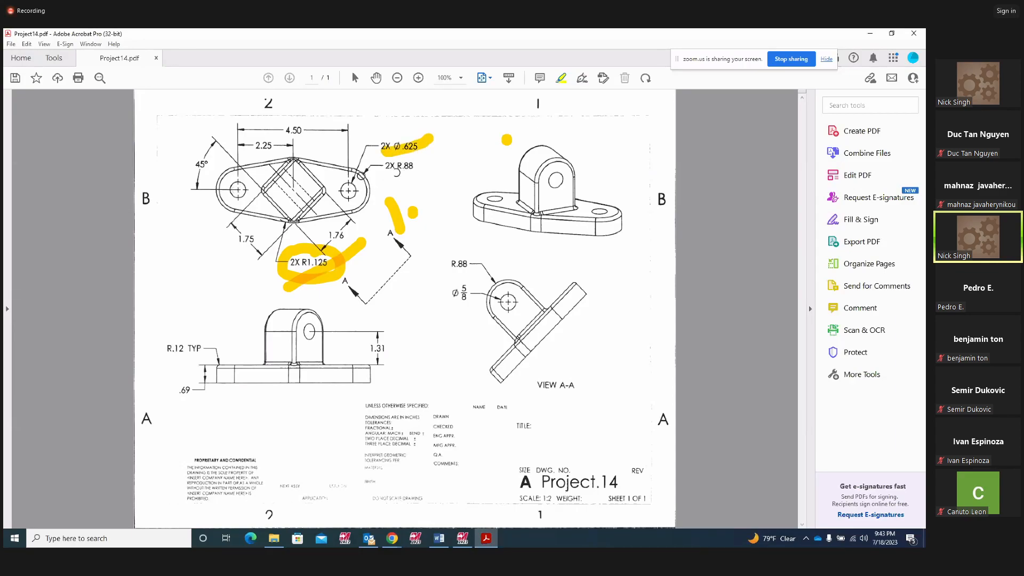
click(463, 538)
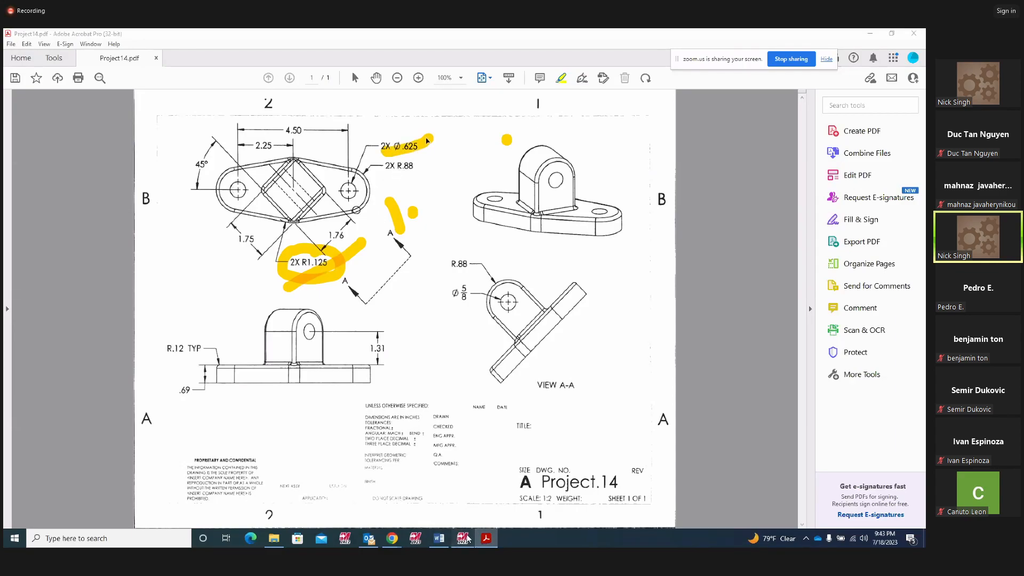
Set the diameter of the circle at X -2.25 to 0.625 and accept it.
click(78, 254)
key(BackSpace)
text(.625)
key(Tab)
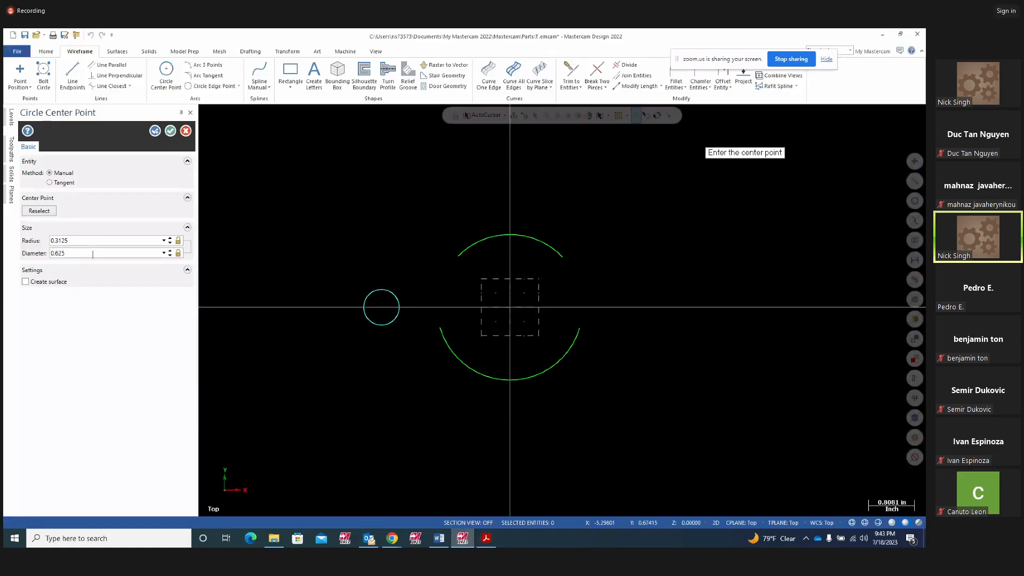
click(154, 131)
Create a second circle centred at 2.25,0 with a diameter of 0.625 and finish the circle command.
click(513, 115)
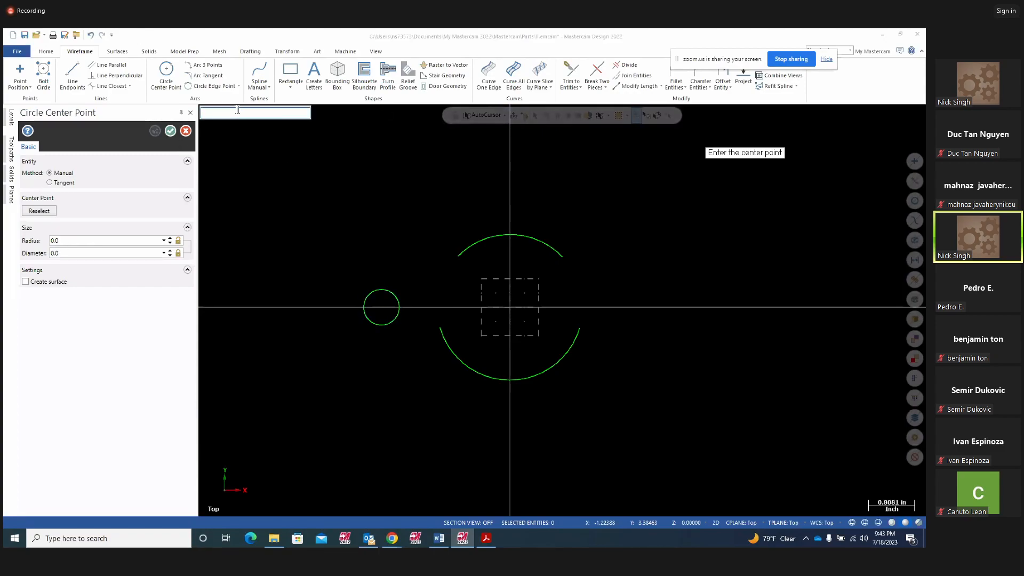
text(2.25,0)
key(Return)
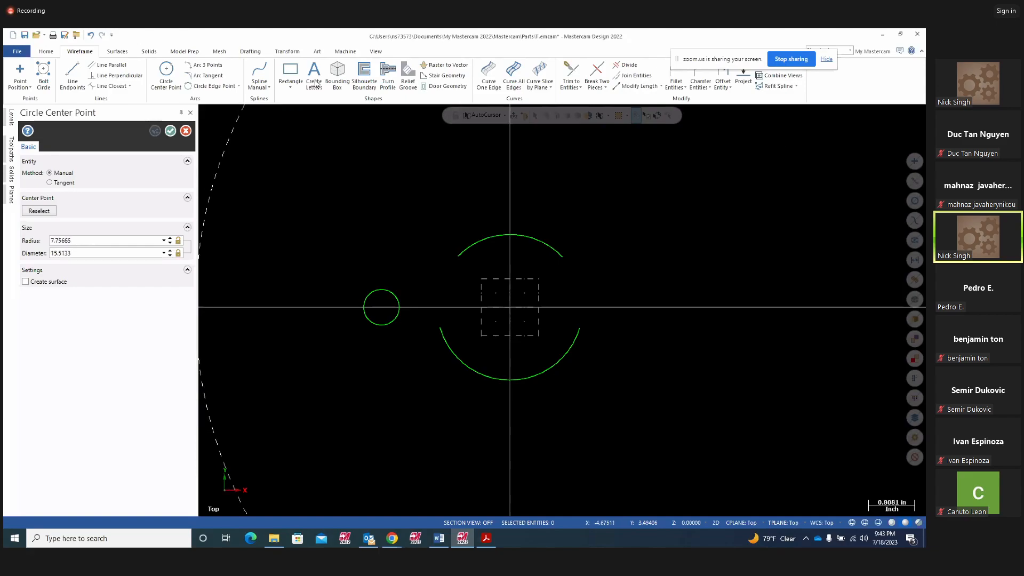
click(654, 296)
click(85, 249)
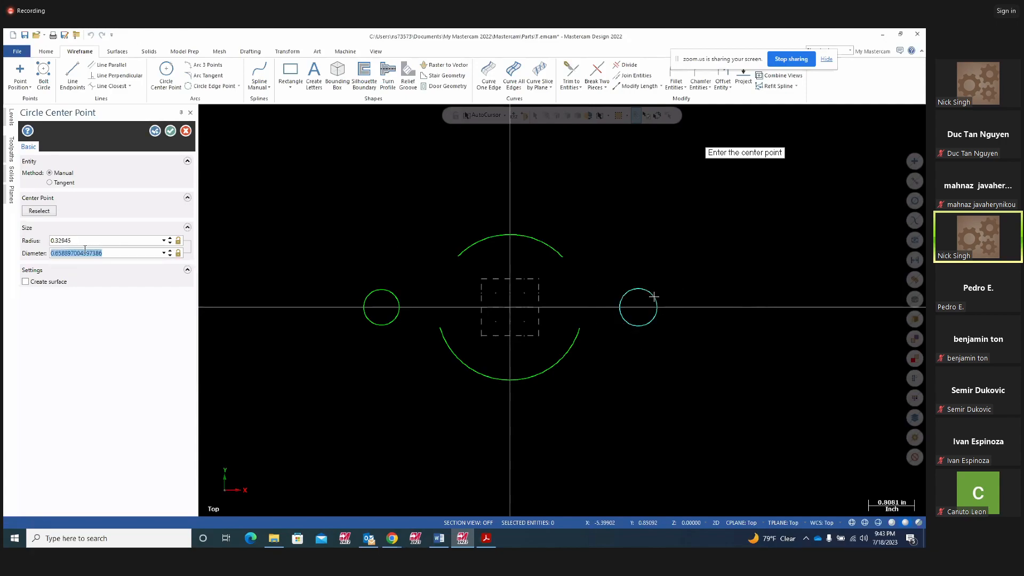
text(4.625)
key(Return)
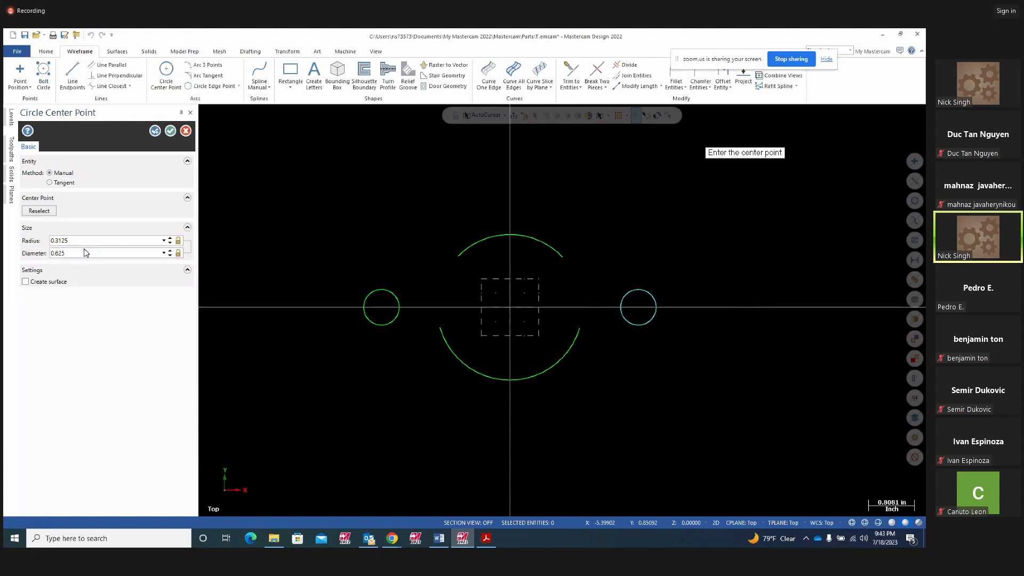
click(155, 131)
click(170, 131)
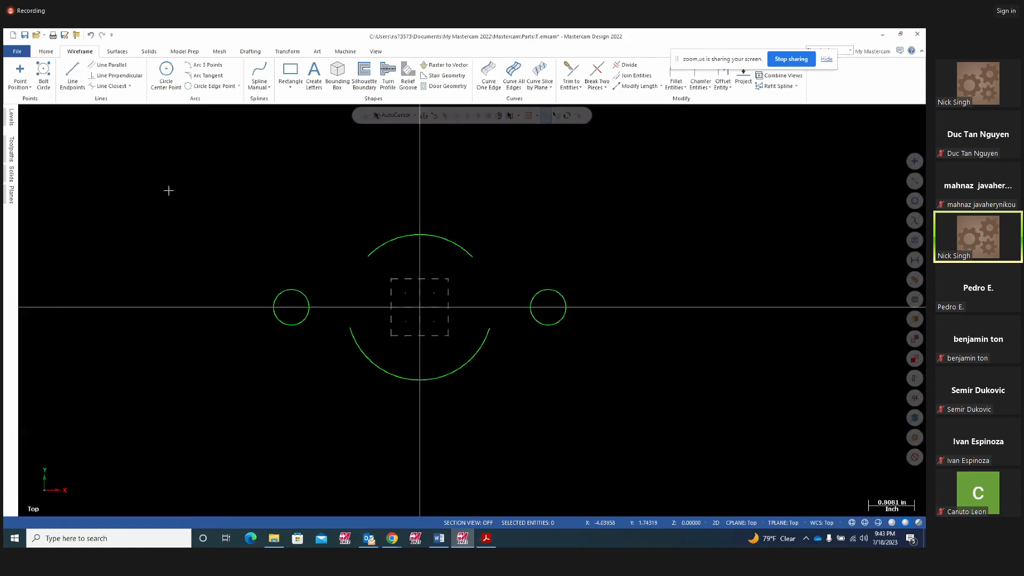
Draw a polar arc around the left hole's centre from 65° to 320° and set its radius to 0.88.
click(238, 86)
click(219, 120)
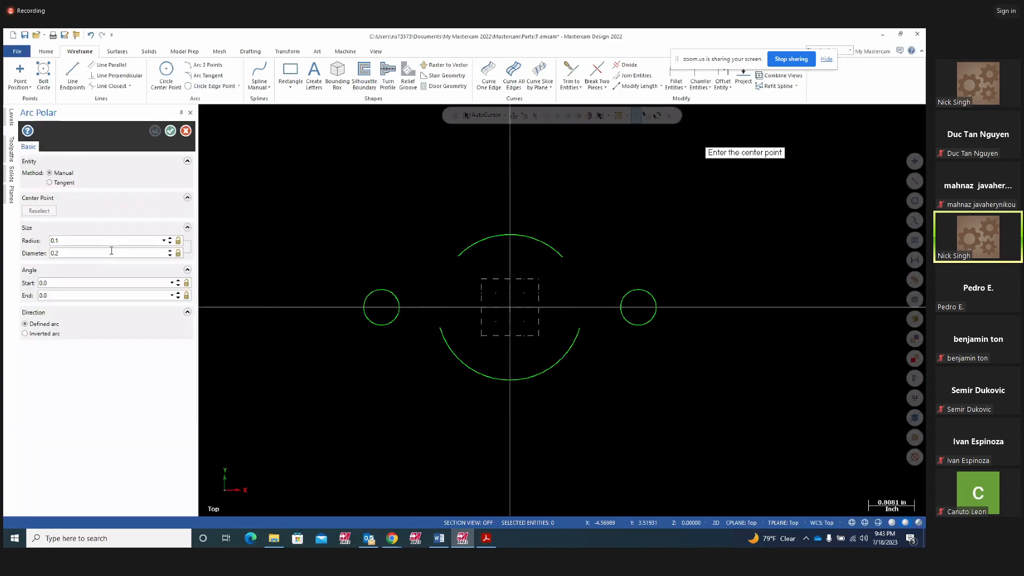
click(381, 307)
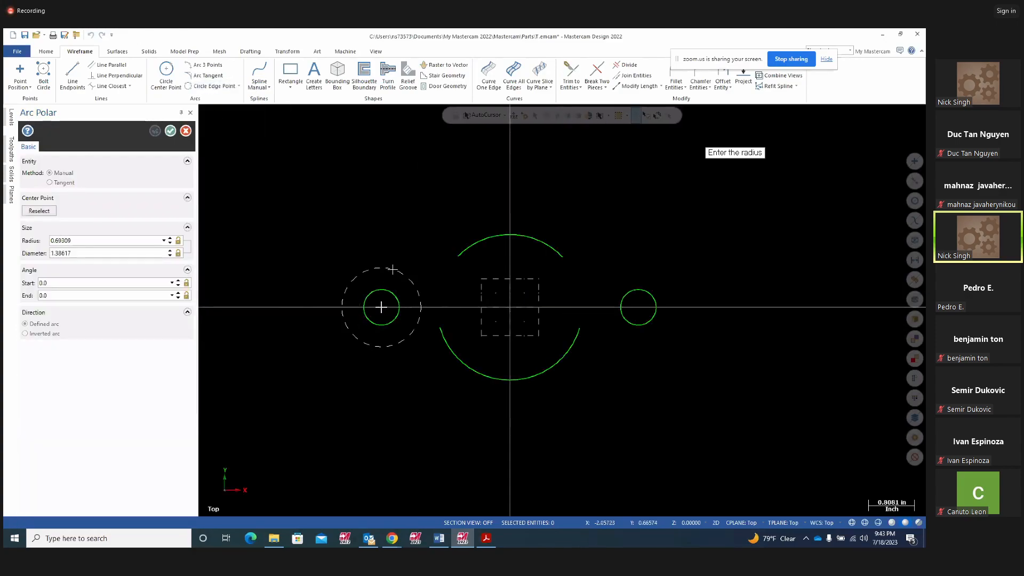
click(397, 273)
click(397, 272)
click(429, 349)
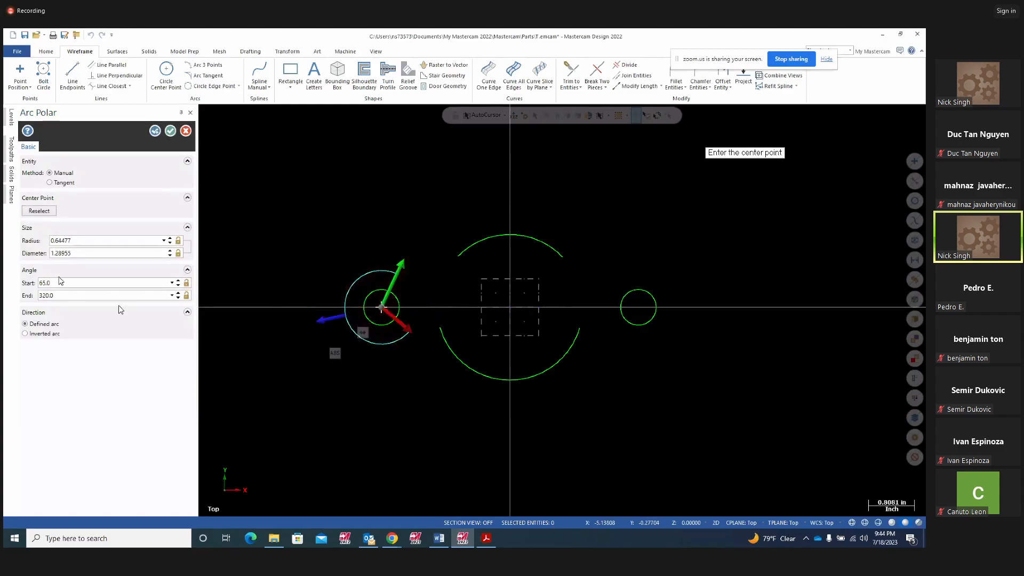
double_click(73, 241)
text(.88)
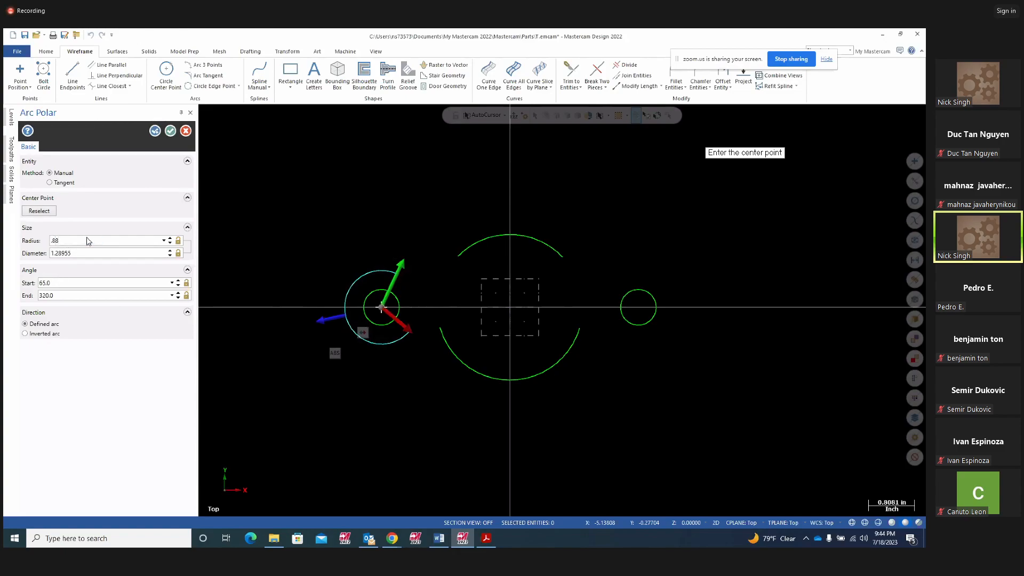
key(Return)
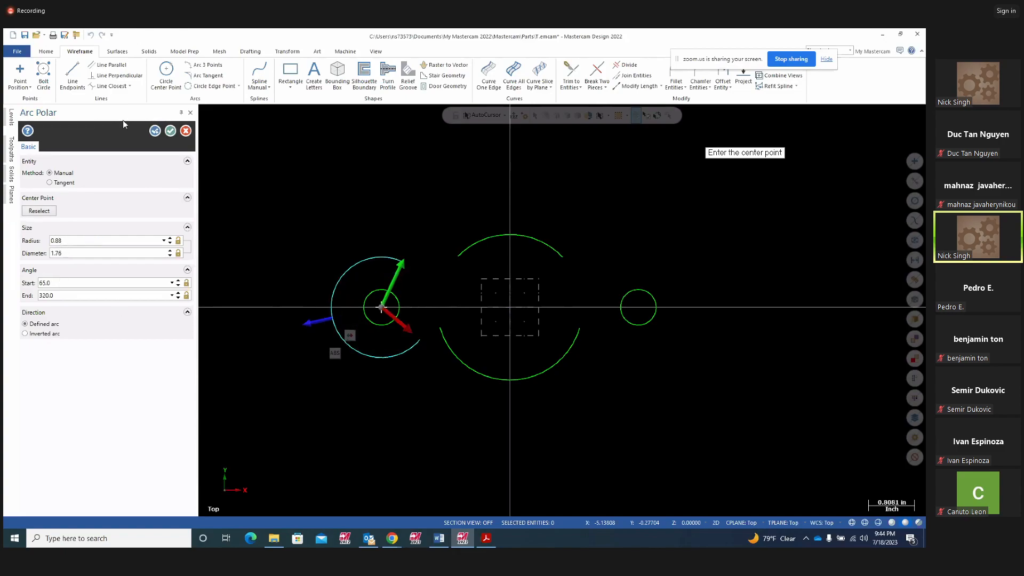
click(154, 131)
Draw a polar arc around the right hole's centre from 205° to 155° with a radius of 0.88 and finish the arc command.
click(638, 308)
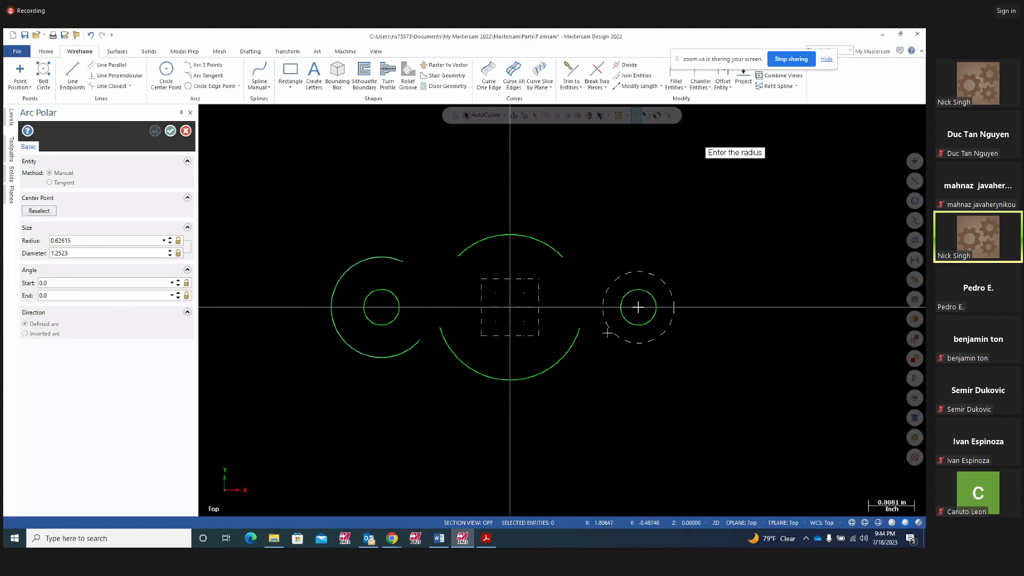
click(599, 326)
click(600, 327)
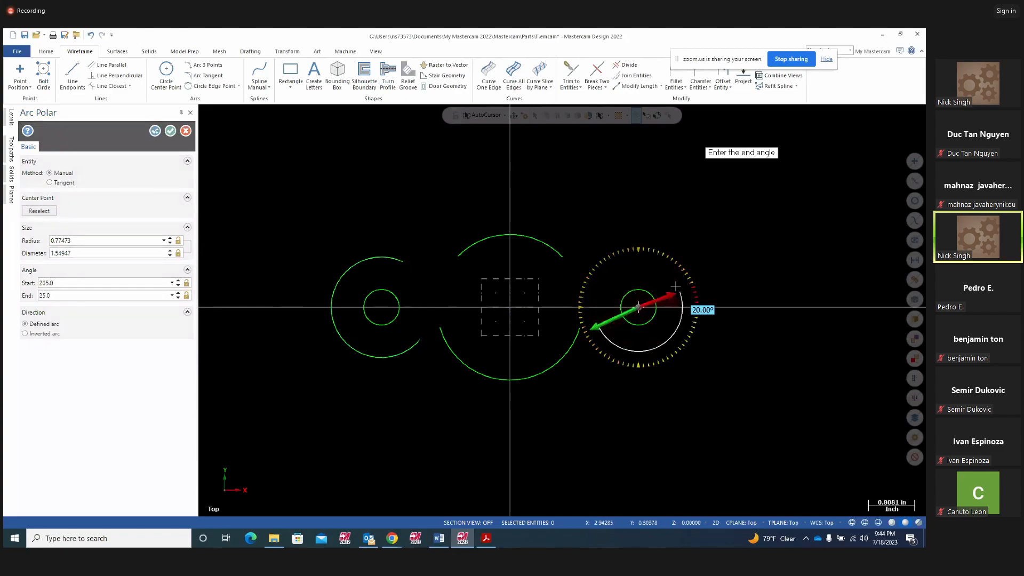
click(604, 292)
key(BackSpace)
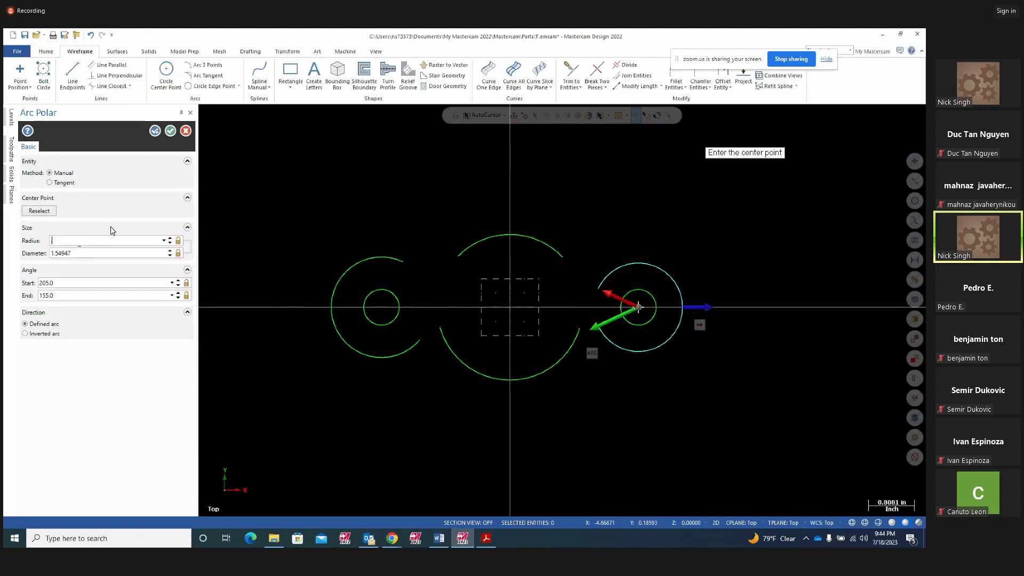
key(Return)
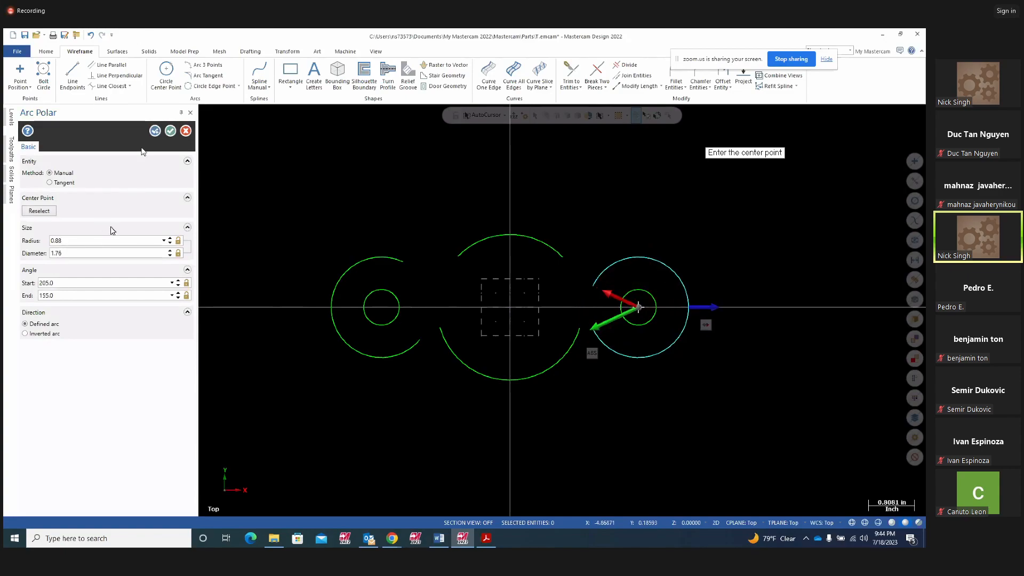
click(154, 130)
click(170, 130)
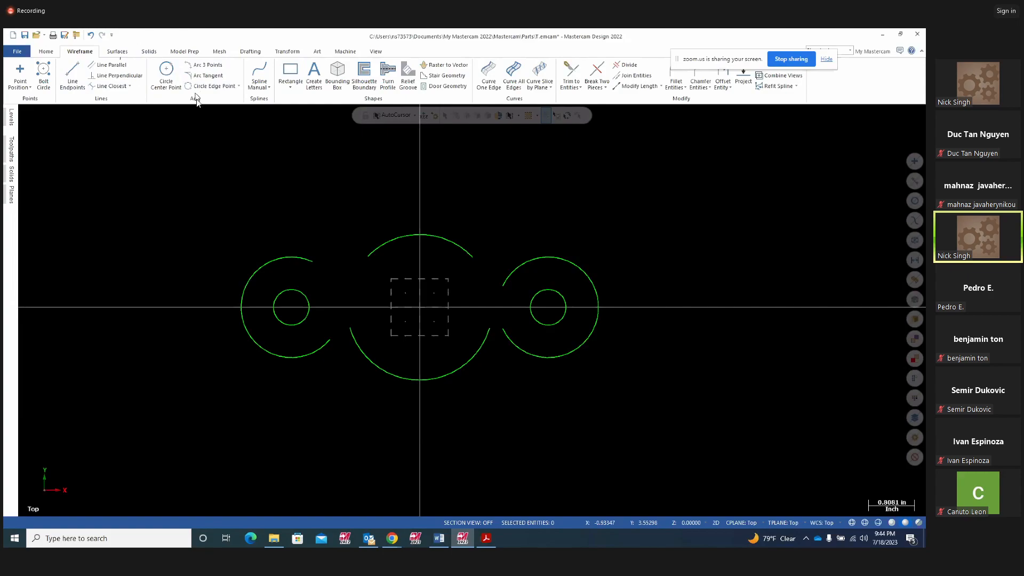
Draw tangent lines from the left and right end arcs to the upper centre arc.
click(73, 75)
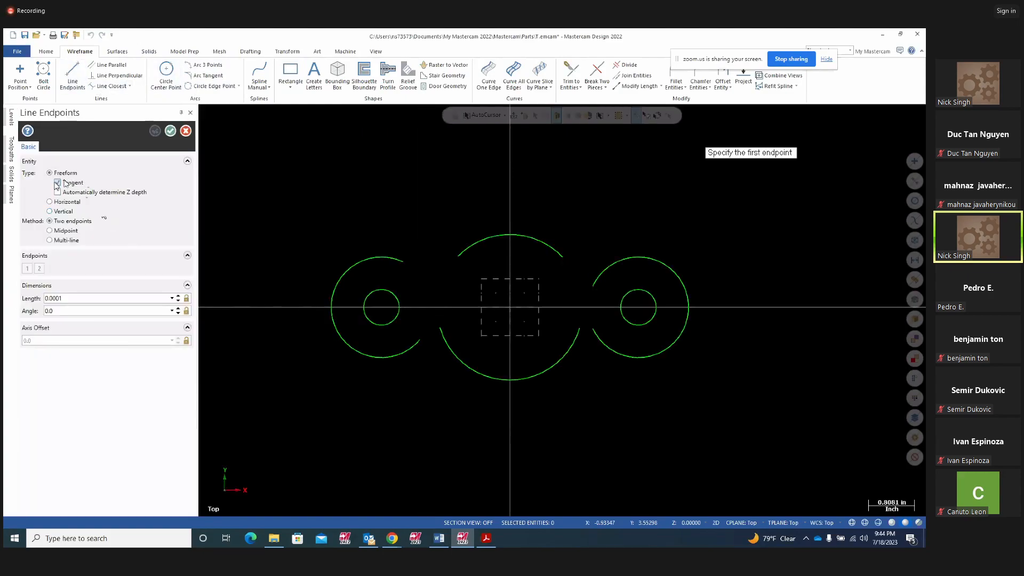
click(335, 275)
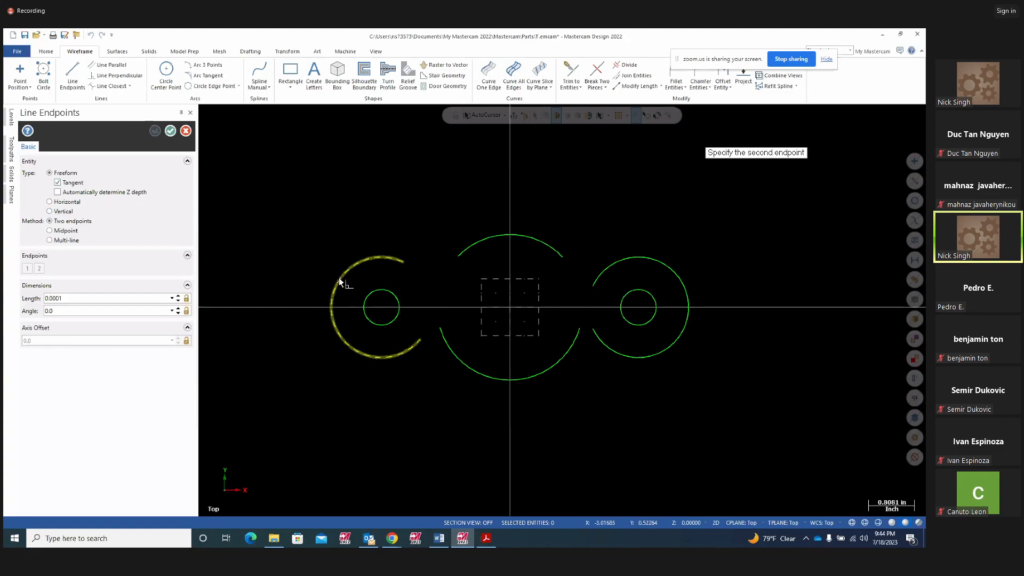
click(505, 239)
click(694, 282)
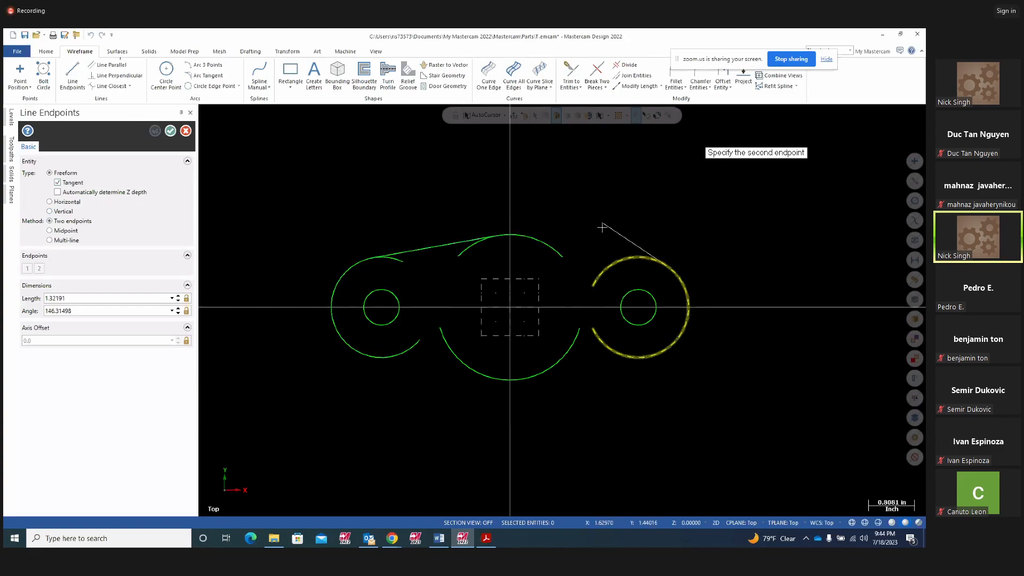
click(533, 237)
Draw tangent lines from both end arcs to the lower centre arc and finish the line command.
click(347, 347)
click(488, 380)
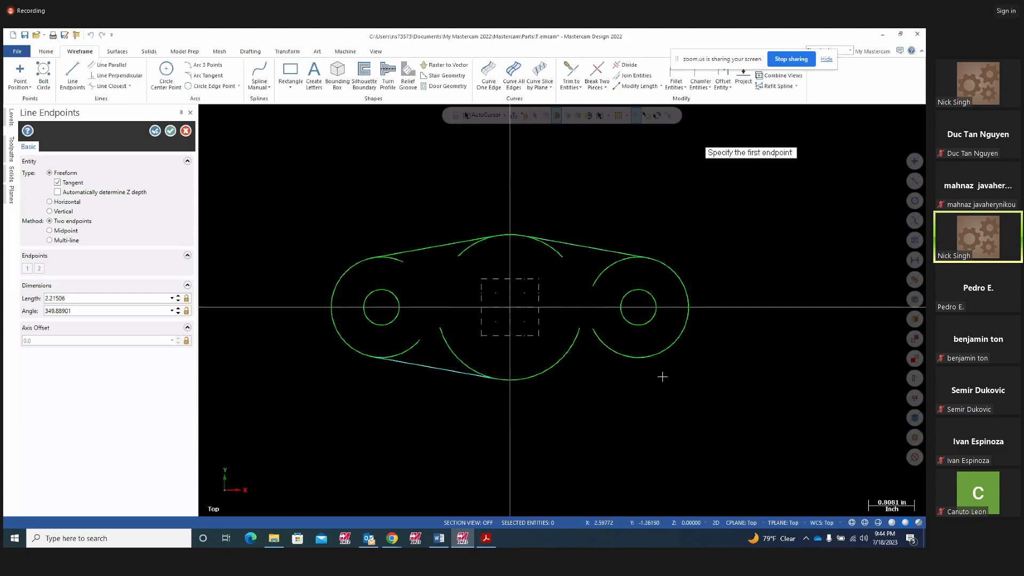
click(675, 343)
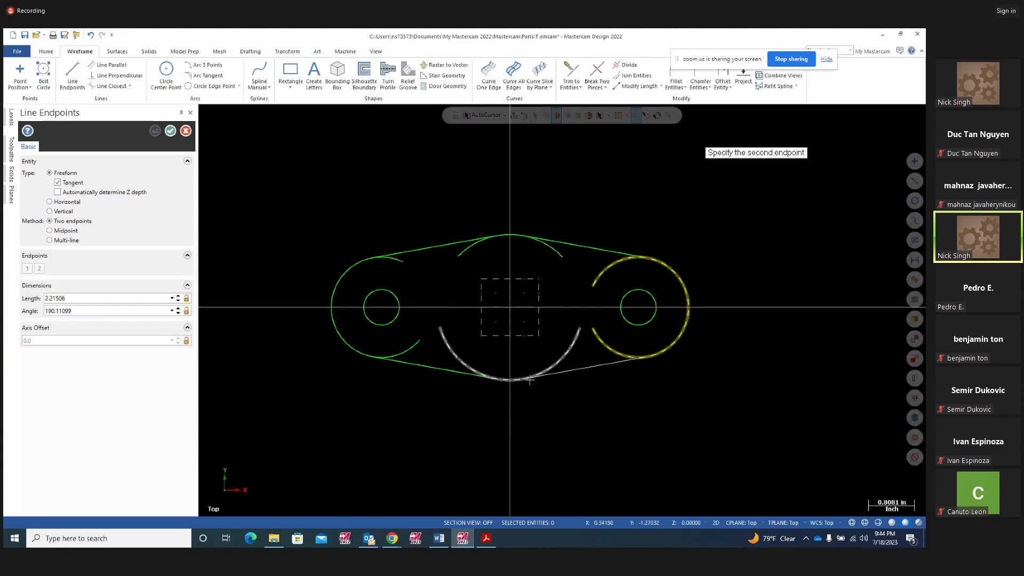
click(529, 380)
click(170, 130)
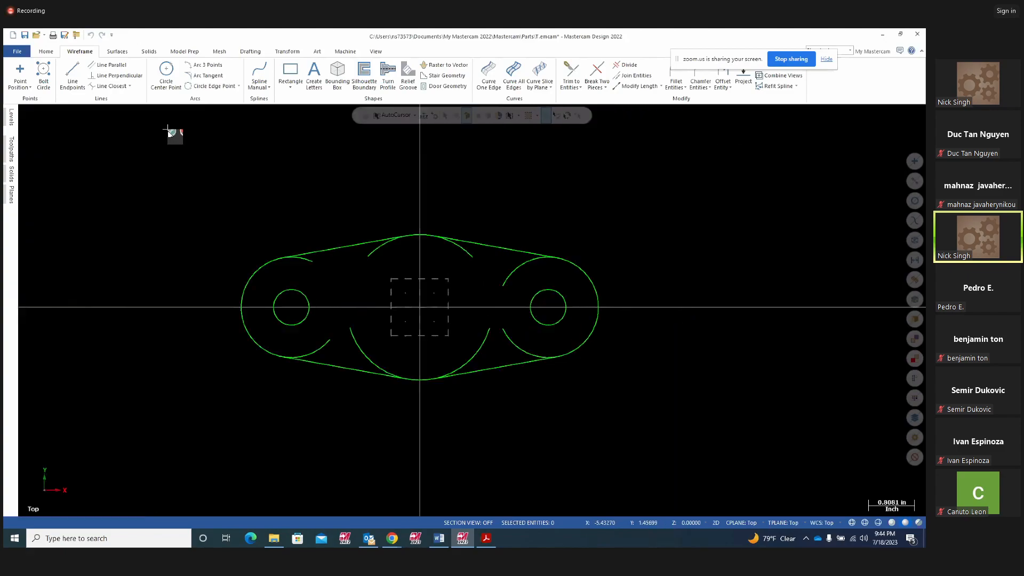
Trim away the arc ends inside the tangent lines with Divide, leaving one closed base outline around the two holes.
click(629, 65)
click(464, 251)
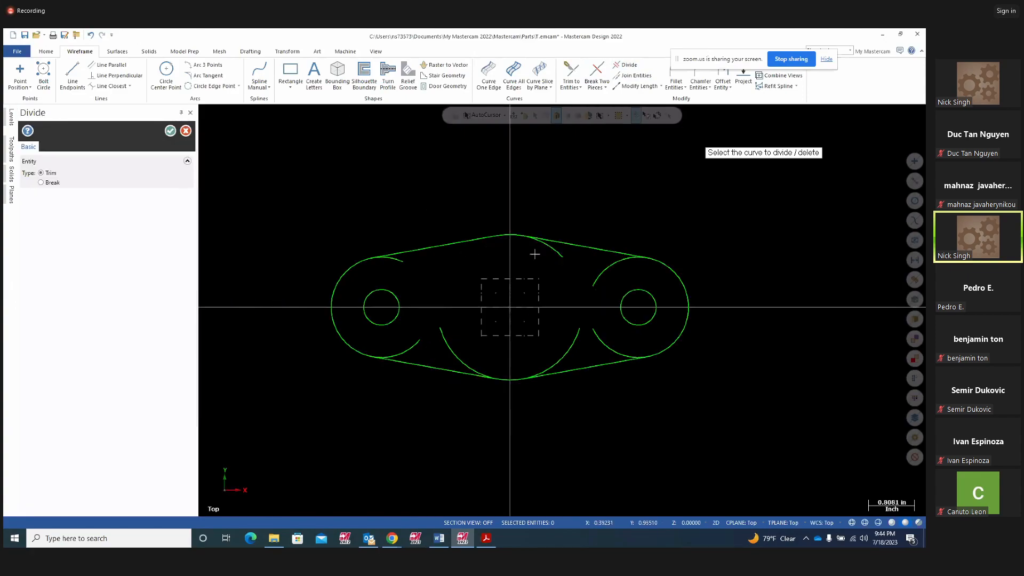
click(591, 320)
click(575, 342)
click(454, 352)
click(414, 345)
click(399, 265)
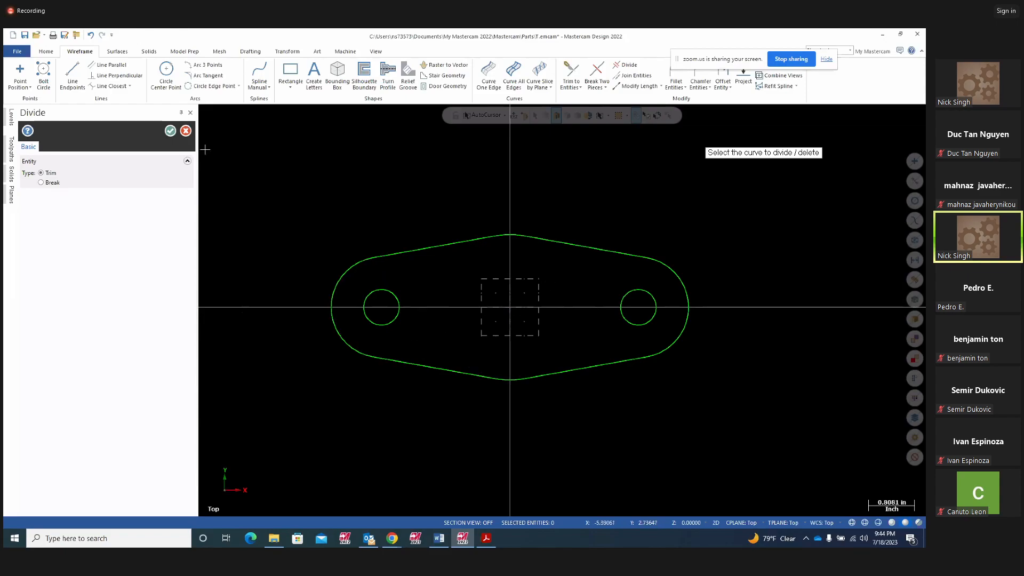
click(171, 131)
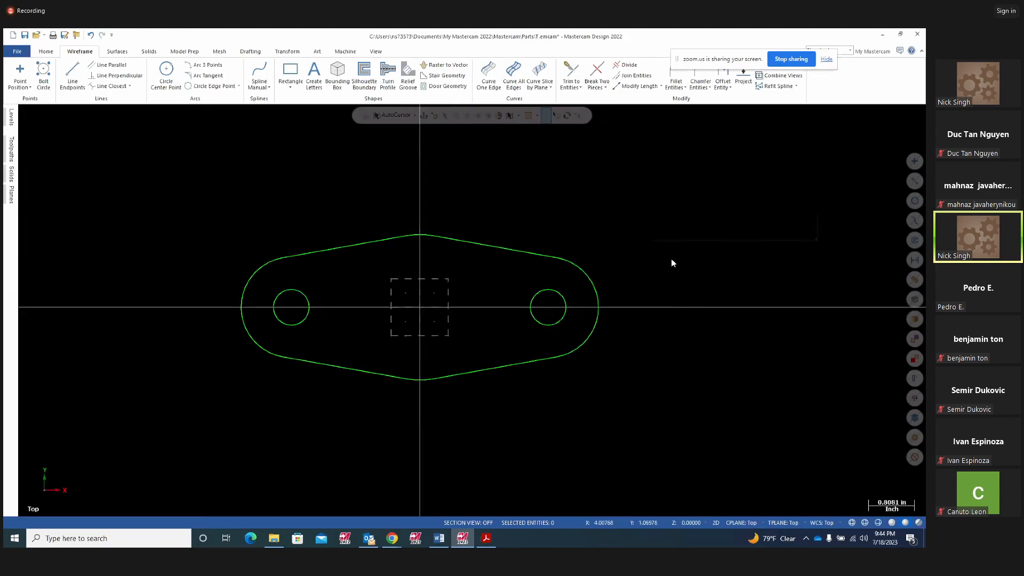
In isometric view, chain the base's outer outline for a solid Extrude and reverse the extrusion direction to downward.
right_click(649, 244)
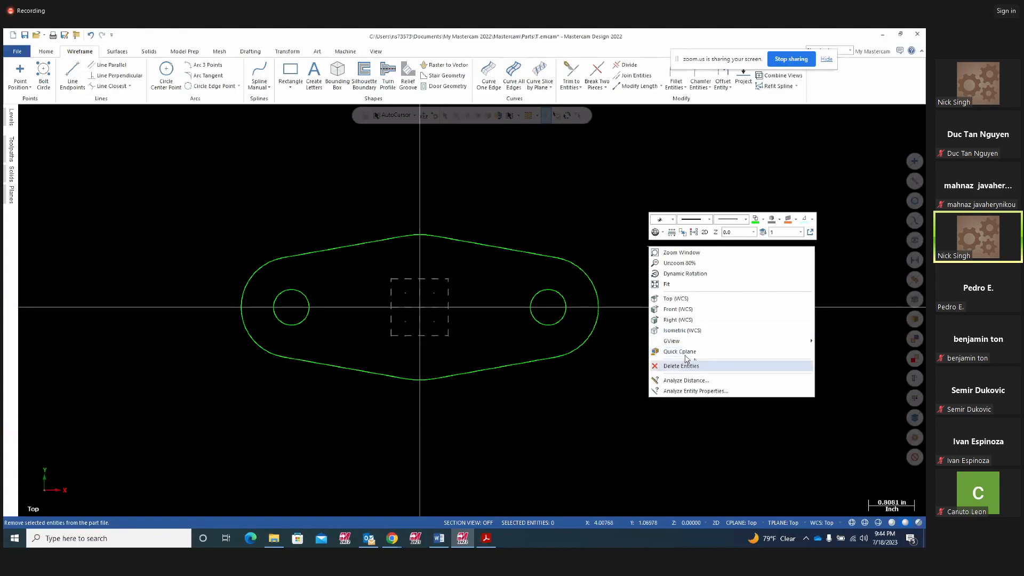
click(680, 330)
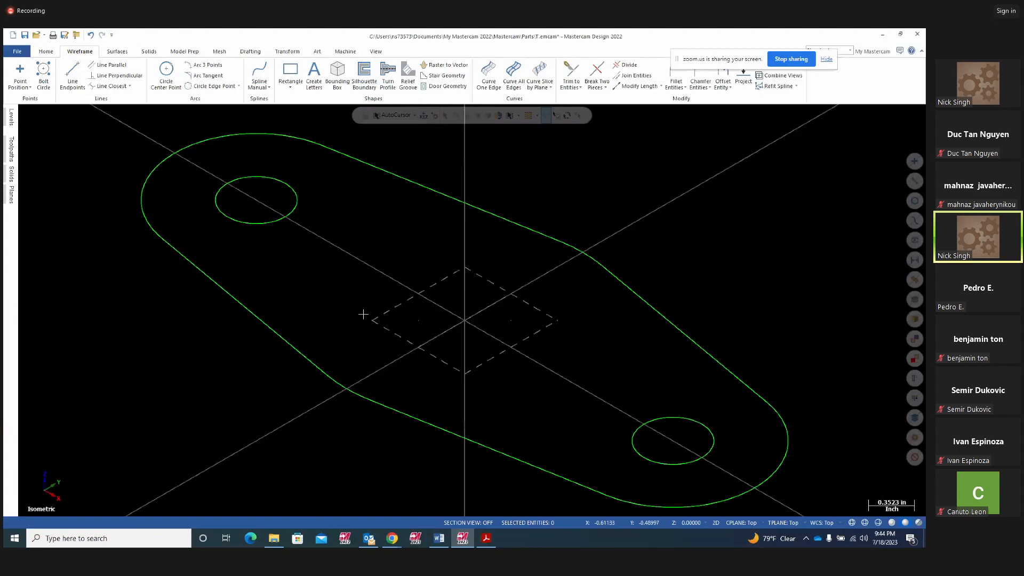
scroll(460, 294, down, 1)
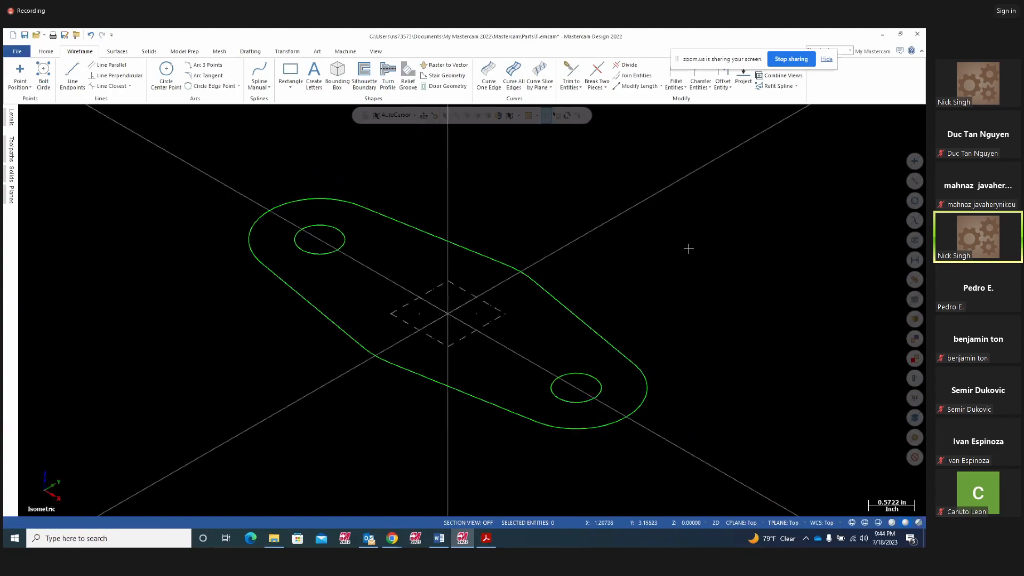
click(149, 52)
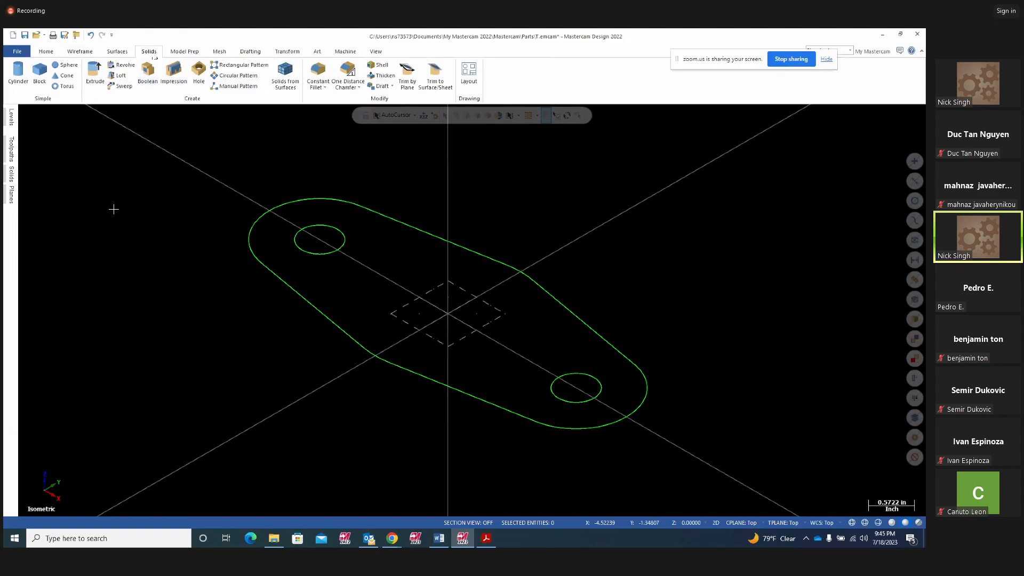
click(95, 74)
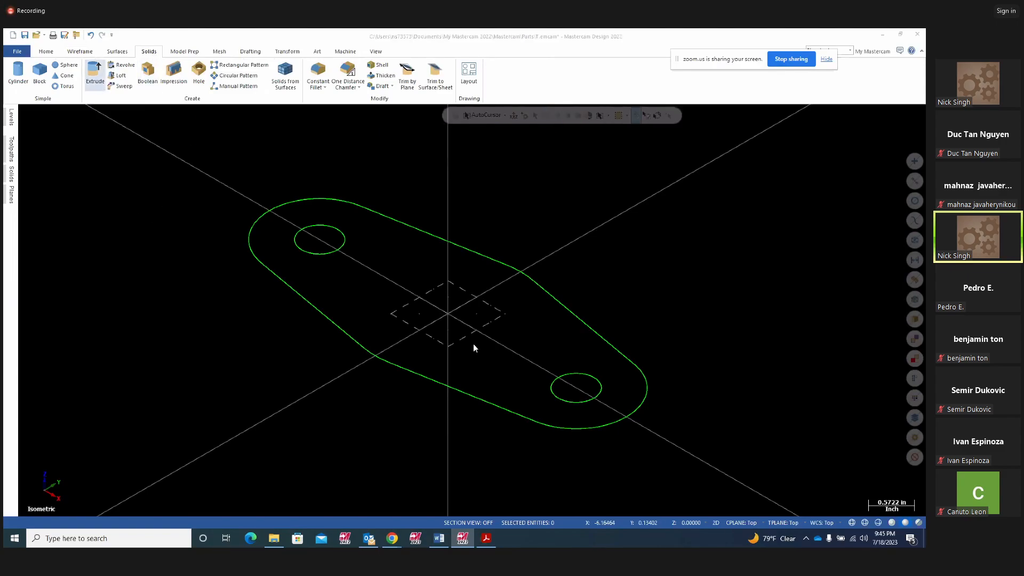
click(433, 200)
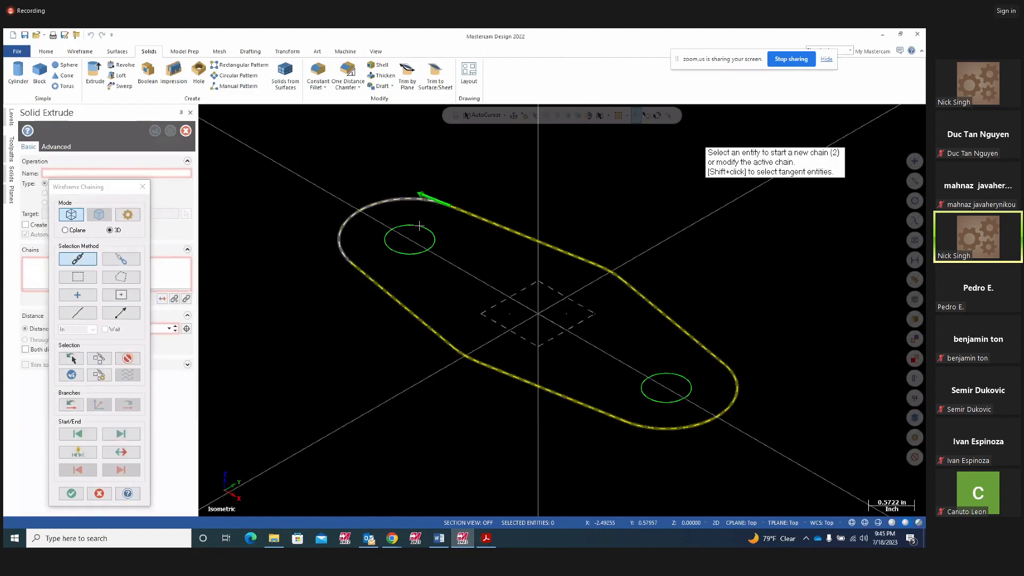
click(78, 375)
click(71, 493)
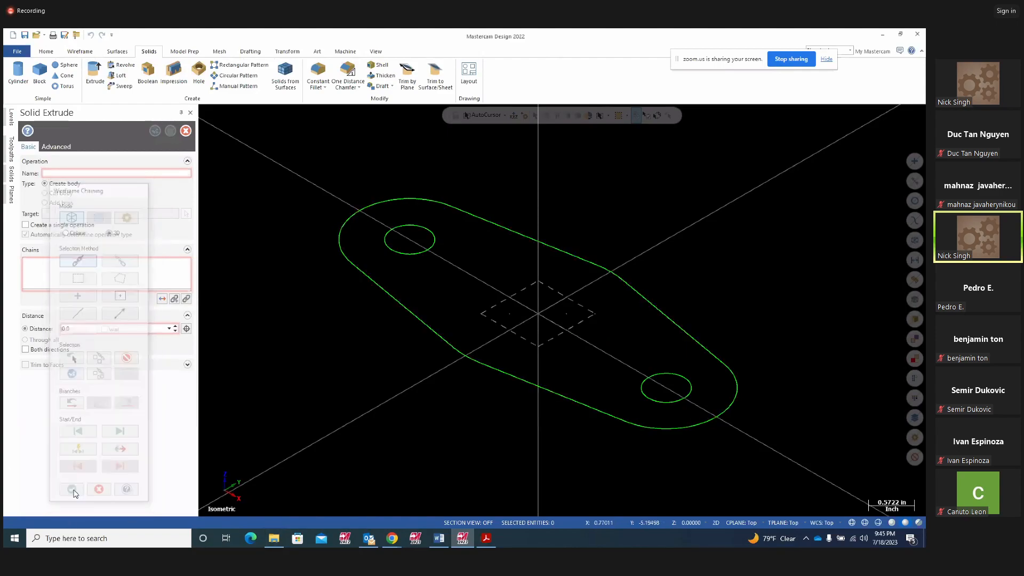
scroll(420, 370, down, 3)
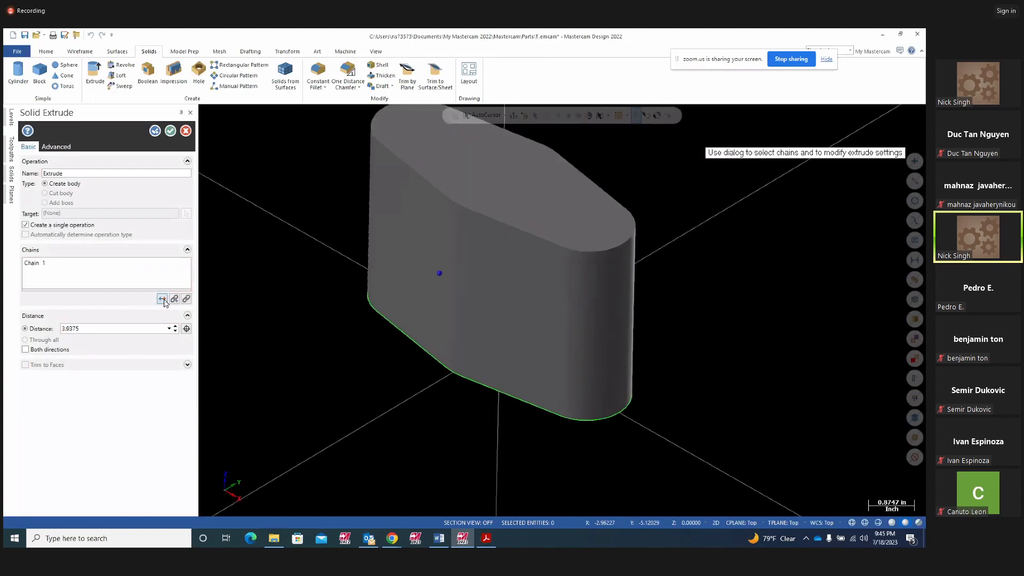
click(162, 299)
Switch to the Project14.pdf drawing in Acrobat and highlight the .69 base thickness dimension.
double_click(92, 328)
click(486, 538)
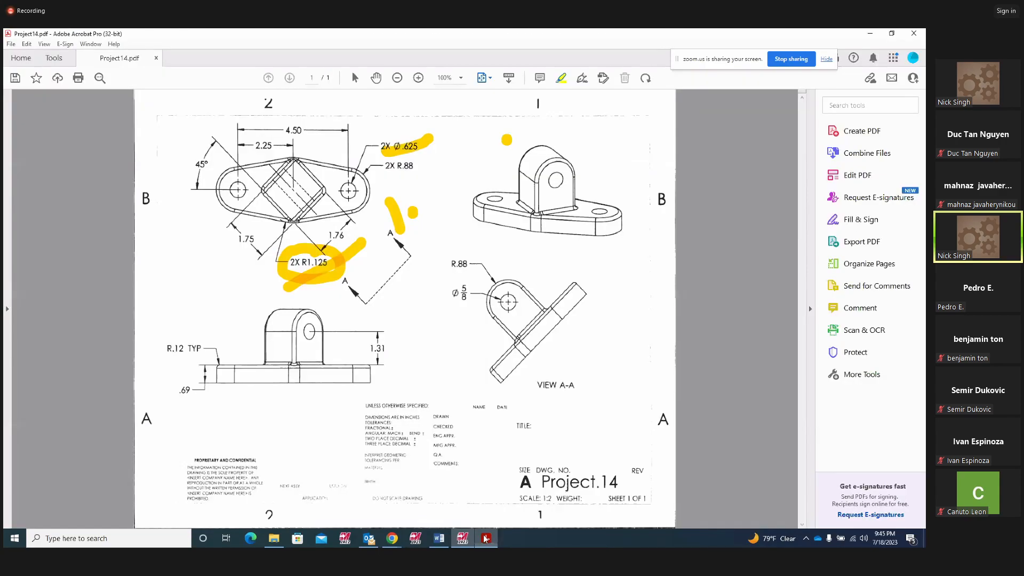
mouse_move(198, 368)
mouse_down()
mouse_move(174, 410)
mouse_move(190, 370)
mouse_up()
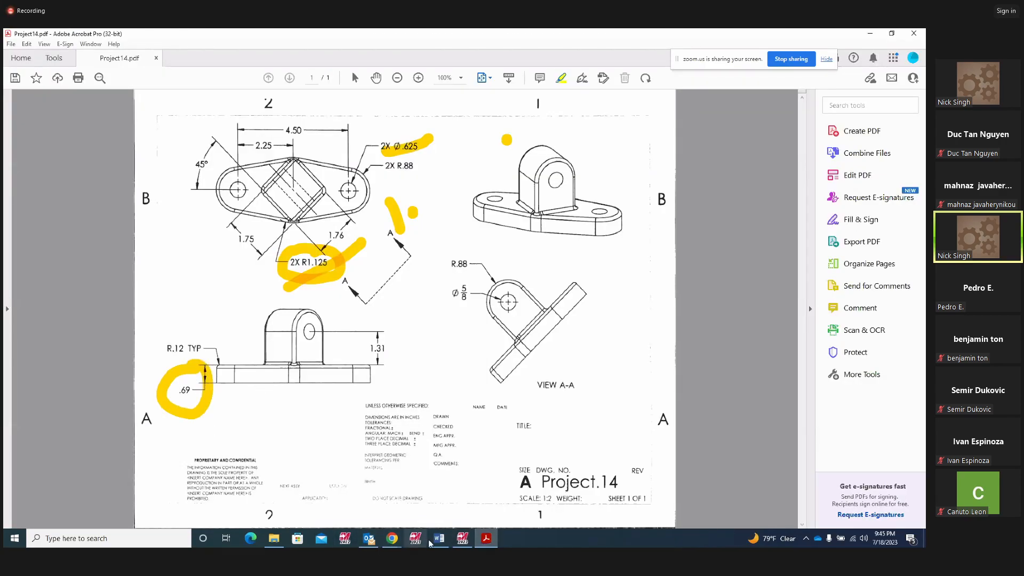
Return to Mastercam, set the extrusion distance to 0.69 and create the base body.
click(463, 538)
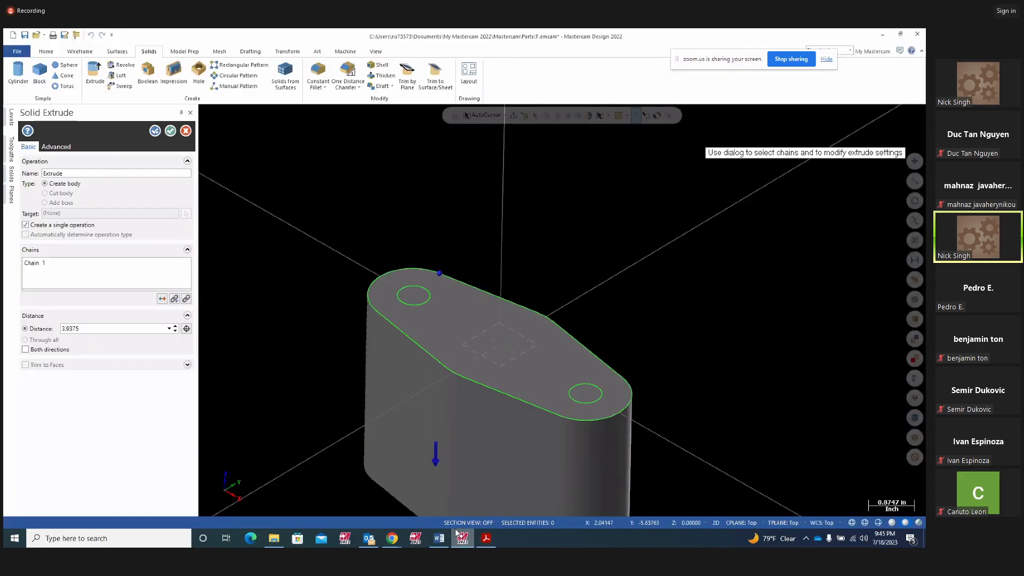
double_click(84, 331)
key(BackSpace)
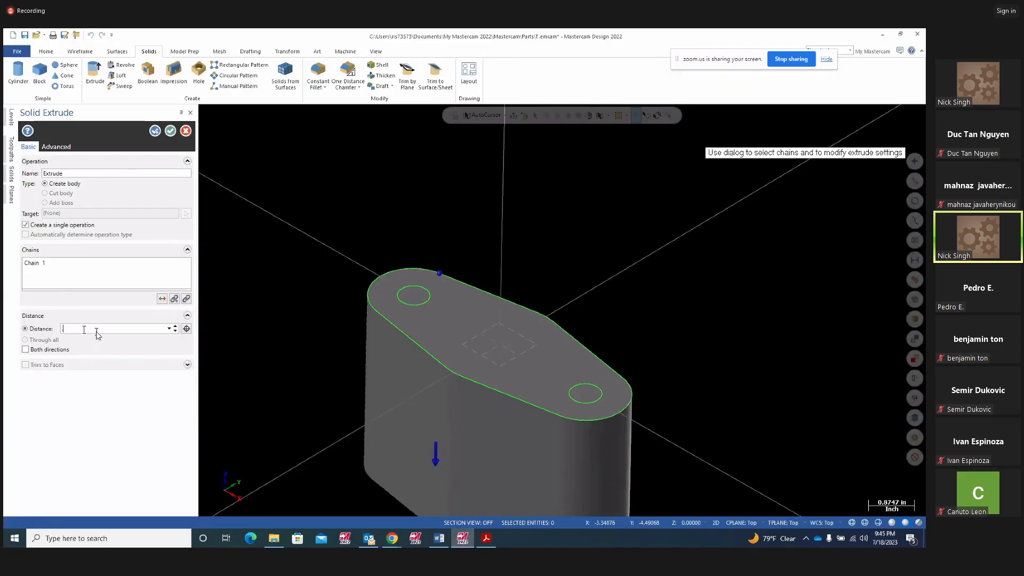
text(.690)
key(Return)
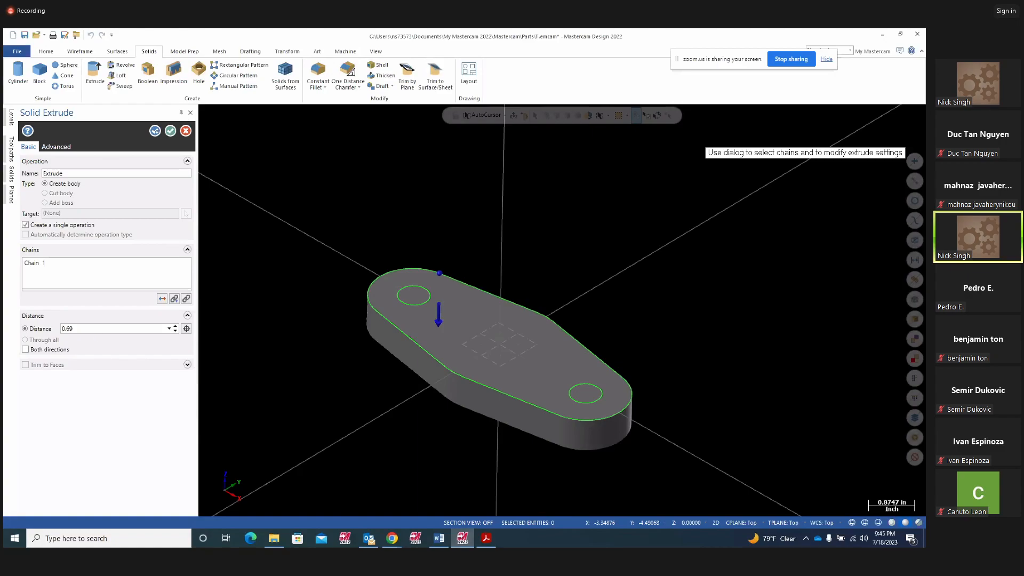
click(154, 132)
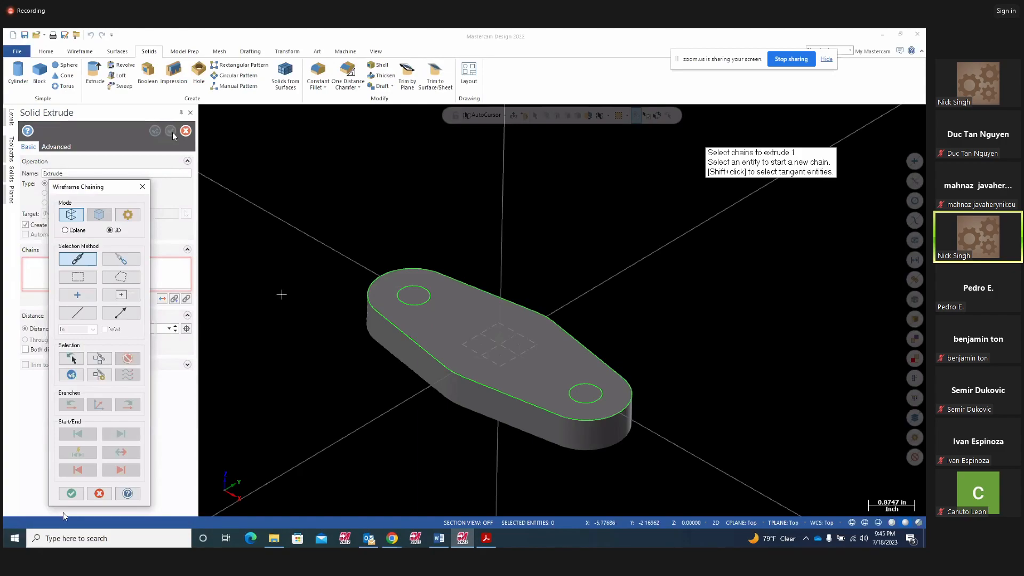
Check the square boss in the Project14.pdf drawing, set the model to Top view and leave the unused extrusion.
click(71, 493)
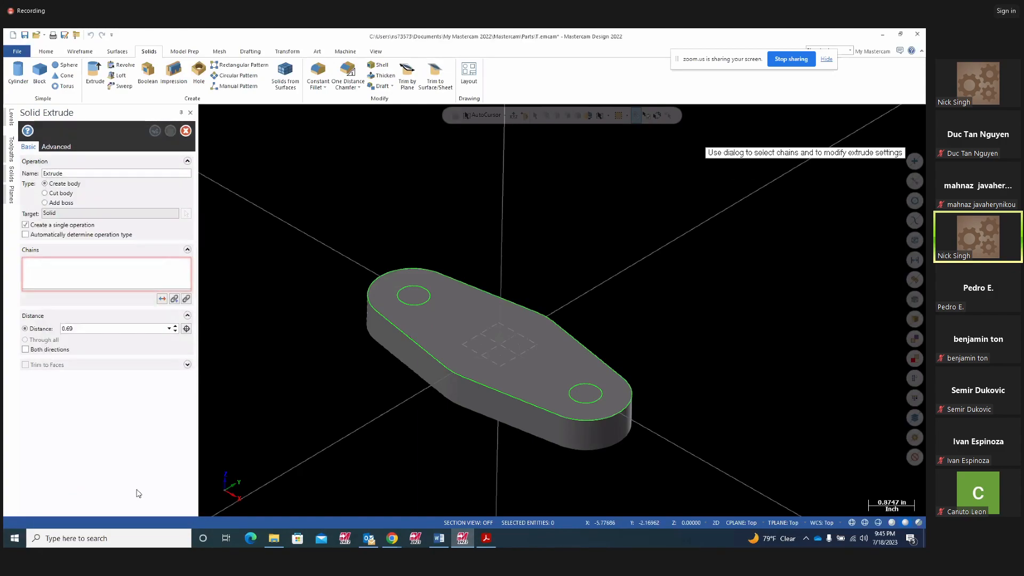
click(485, 538)
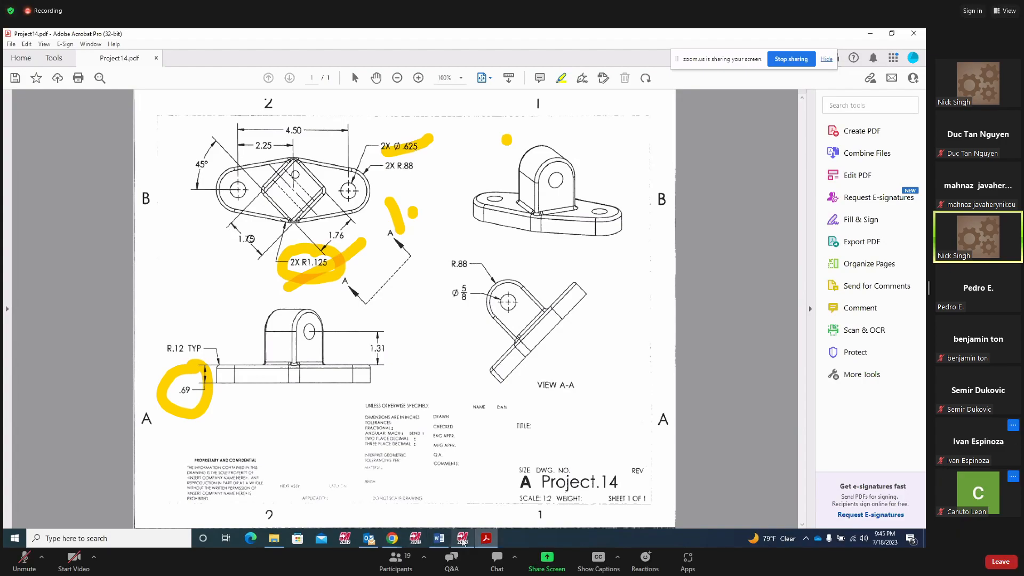
mouse_move(463, 538)
click(465, 505)
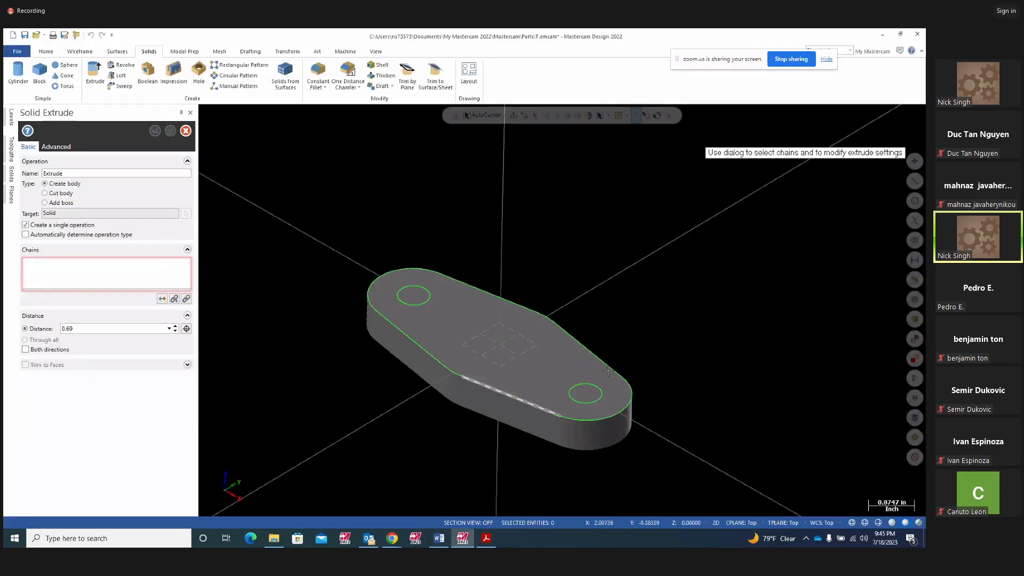
right_click(687, 283)
click(709, 334)
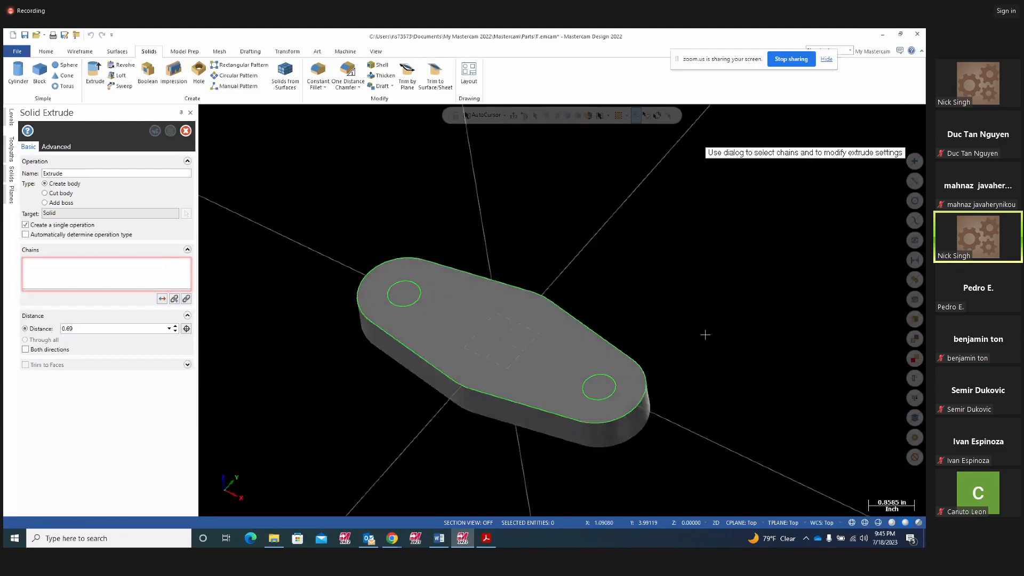
click(186, 132)
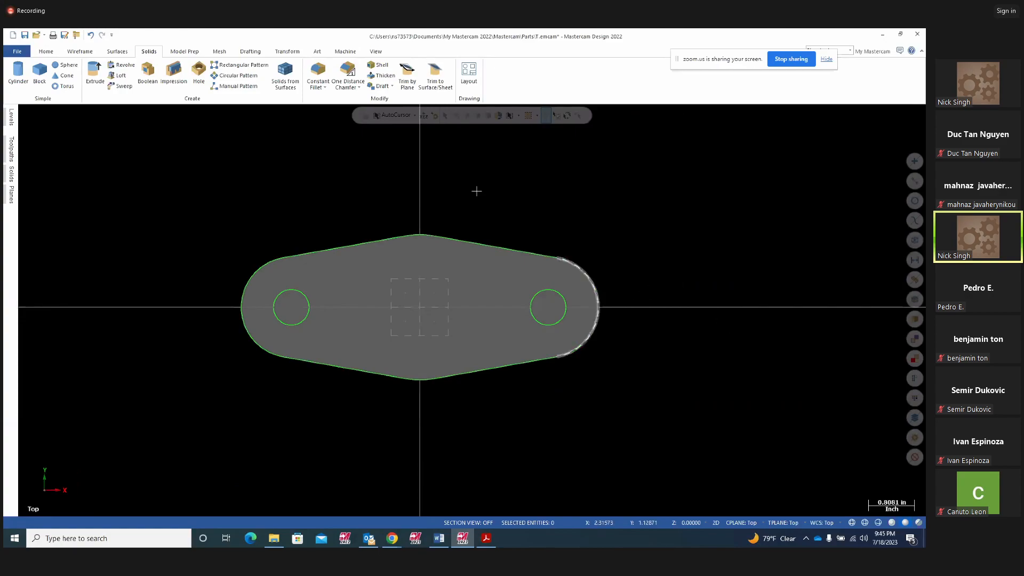
Set up a rectangular shape with its origin at the centre, a width of 1.76 and a height of 1.75.
click(117, 52)
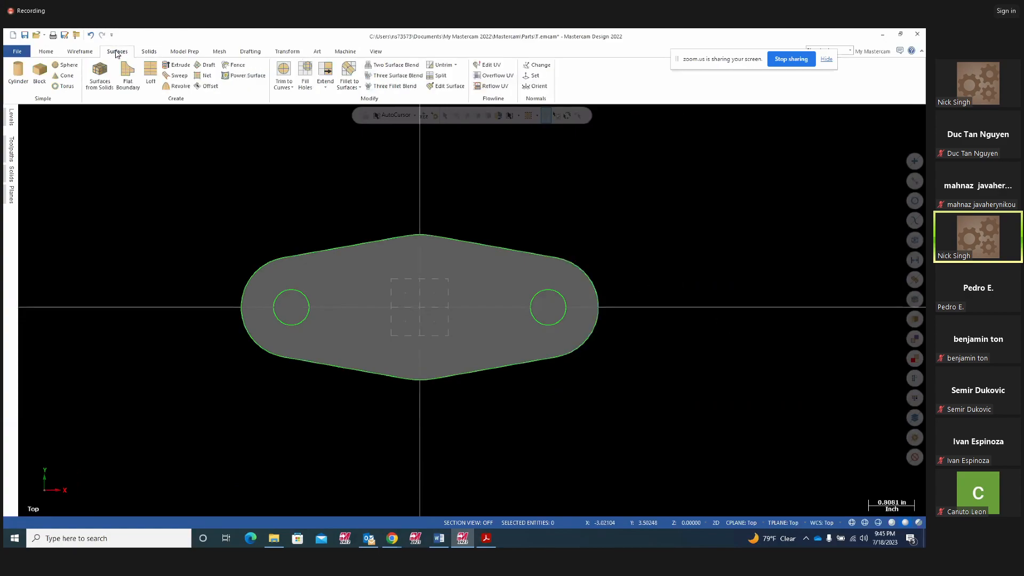
click(80, 51)
click(290, 89)
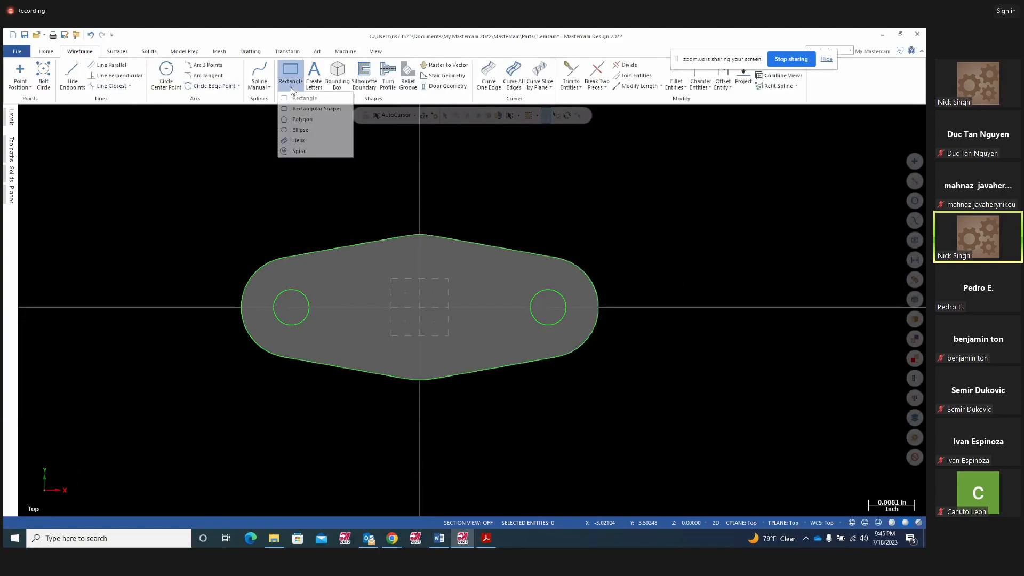
click(312, 109)
click(107, 293)
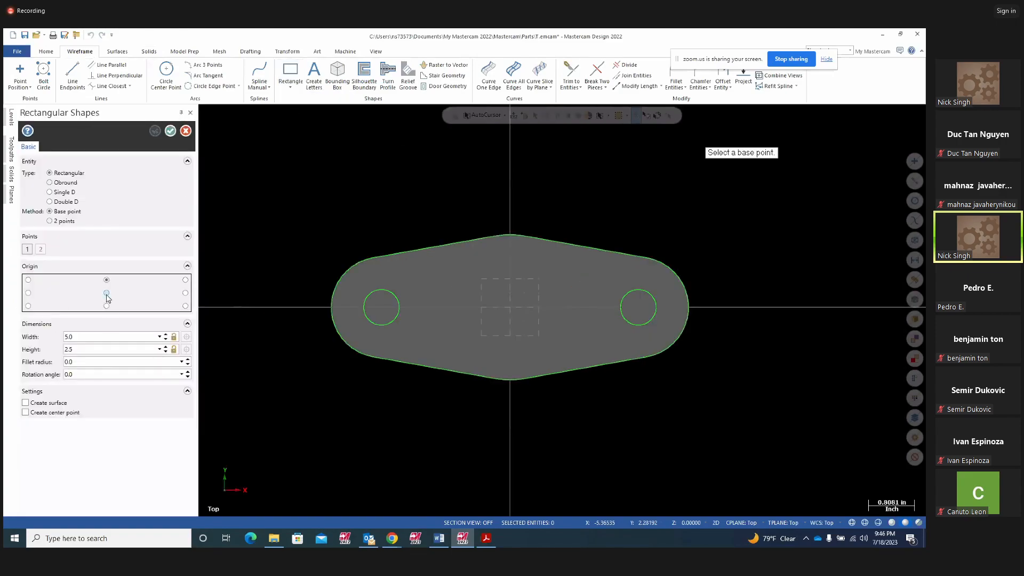
click(83, 336)
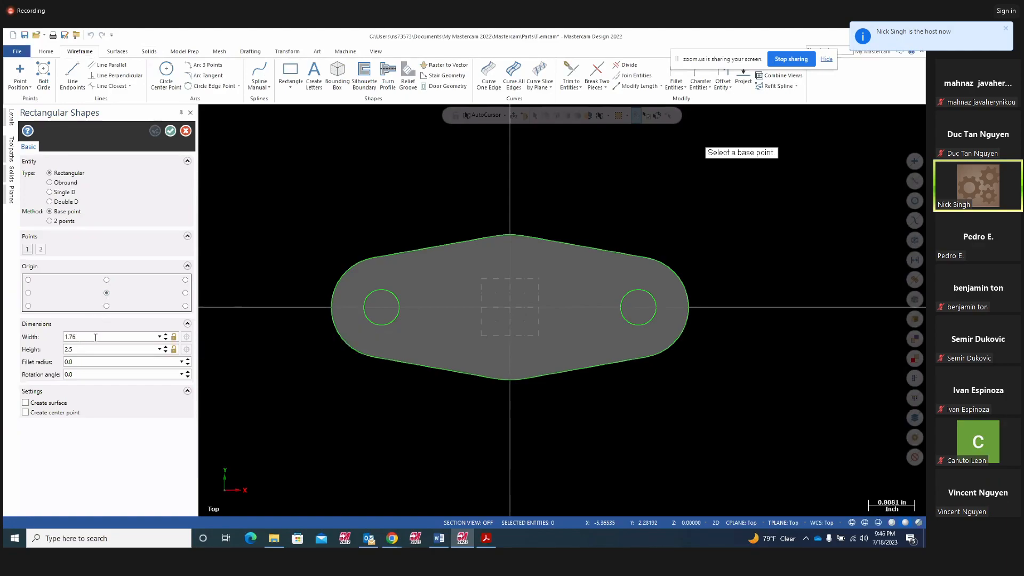
click(81, 349)
text(1.75)
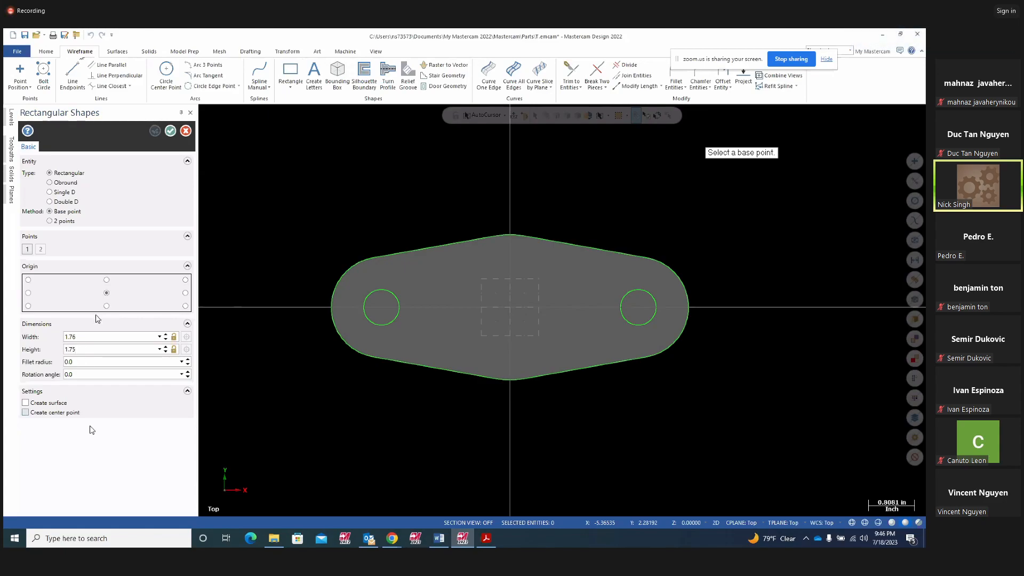
Rotate the rectangle 45°, place it on the origin and accept it.
click(83, 375)
key(Tab)
click(511, 309)
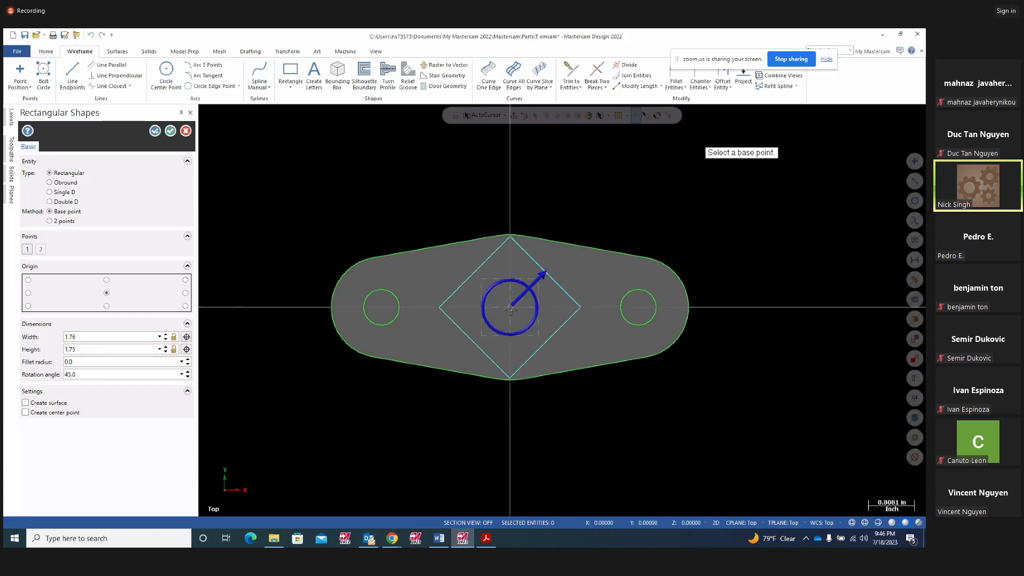
click(171, 131)
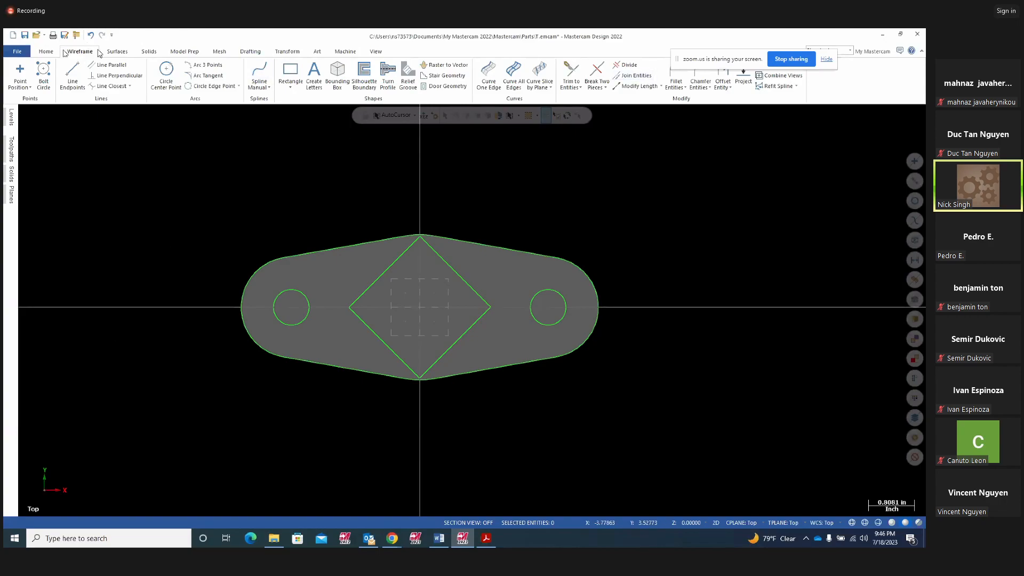
Analyze the two lower sides of the rotated rectangle to check their lengths, then close the line properties.
click(46, 51)
click(434, 75)
click(463, 333)
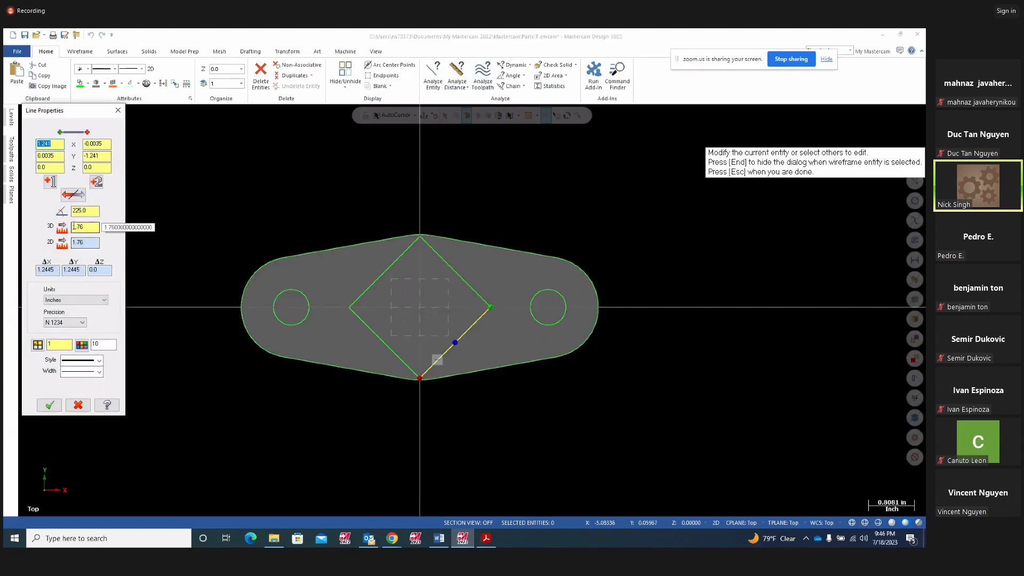
click(380, 339)
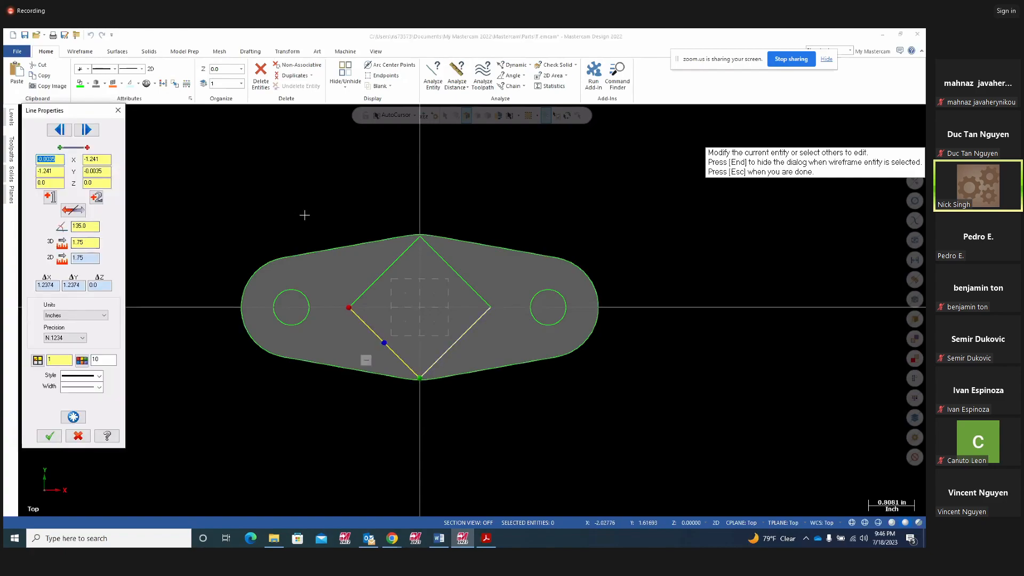
key(Escape)
Expand the existing solid's operation list and chain the rotated rectangle for a new solid extrusion.
middle_drag(781, 394, 635, 336)
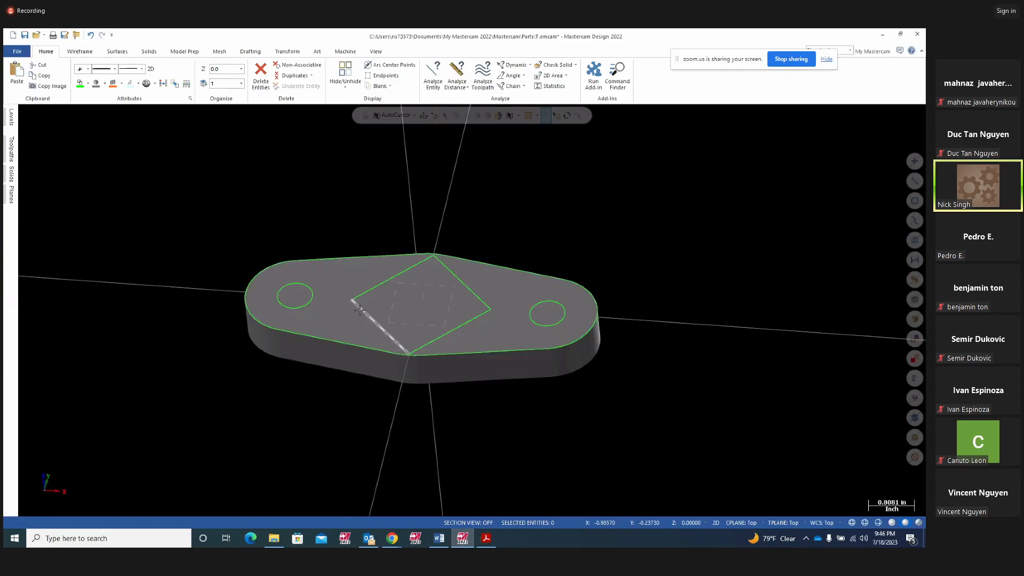
click(12, 175)
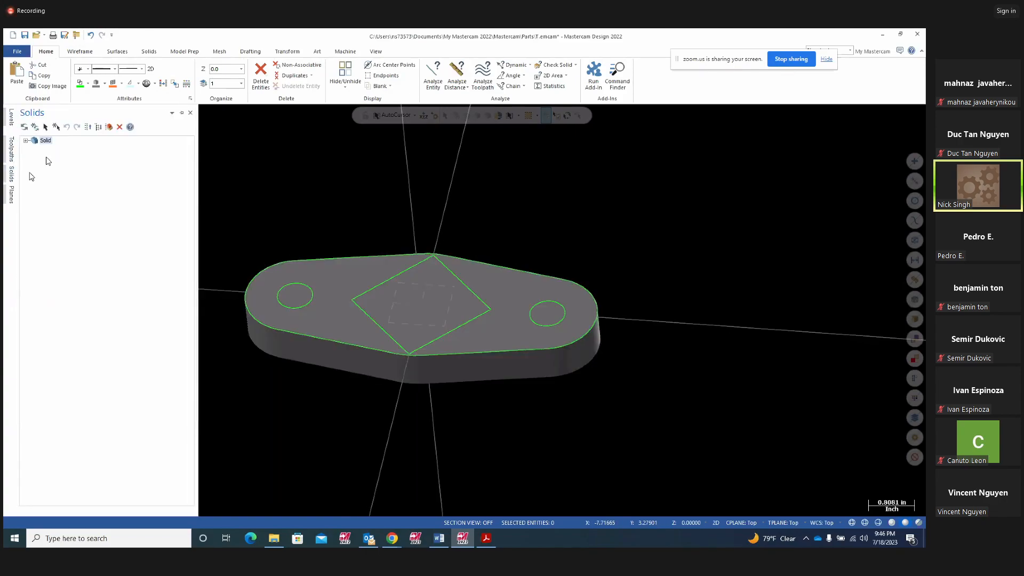
click(25, 141)
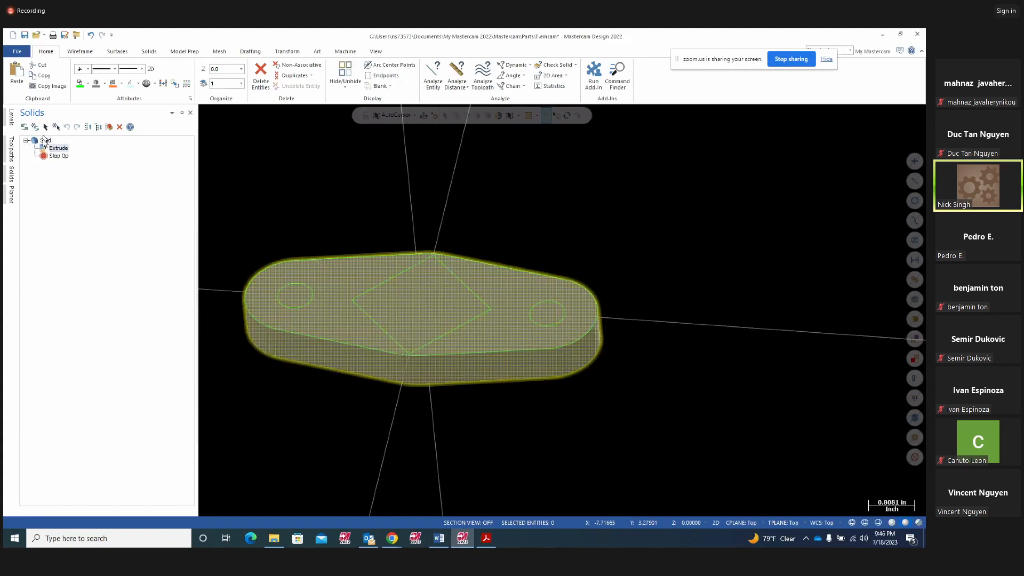
click(146, 51)
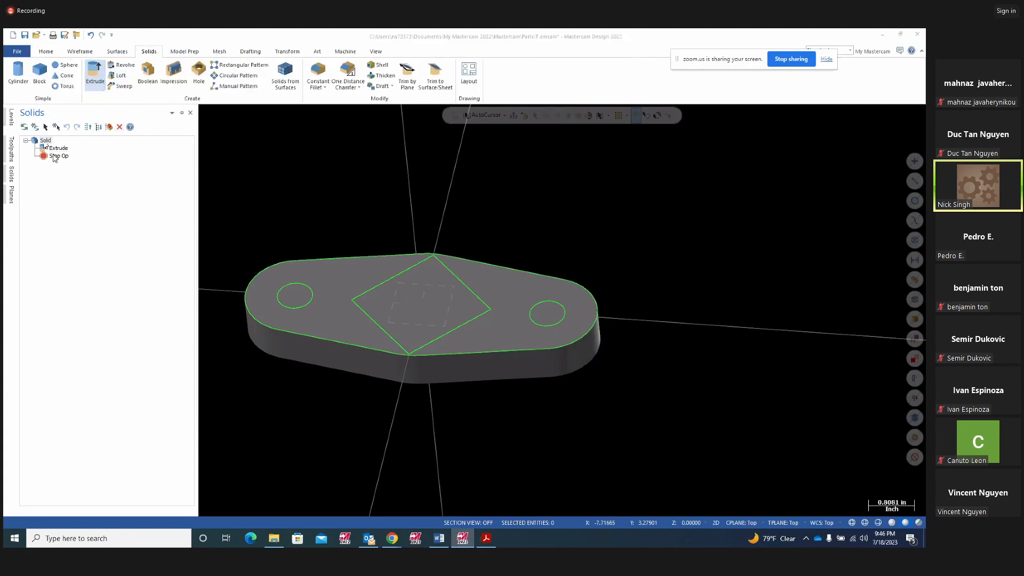
click(463, 289)
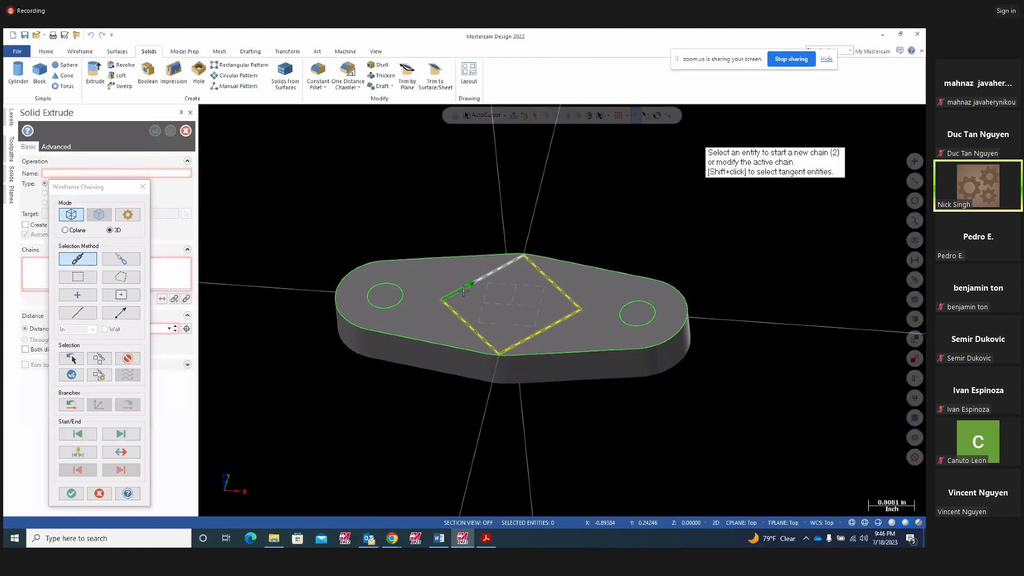
click(70, 492)
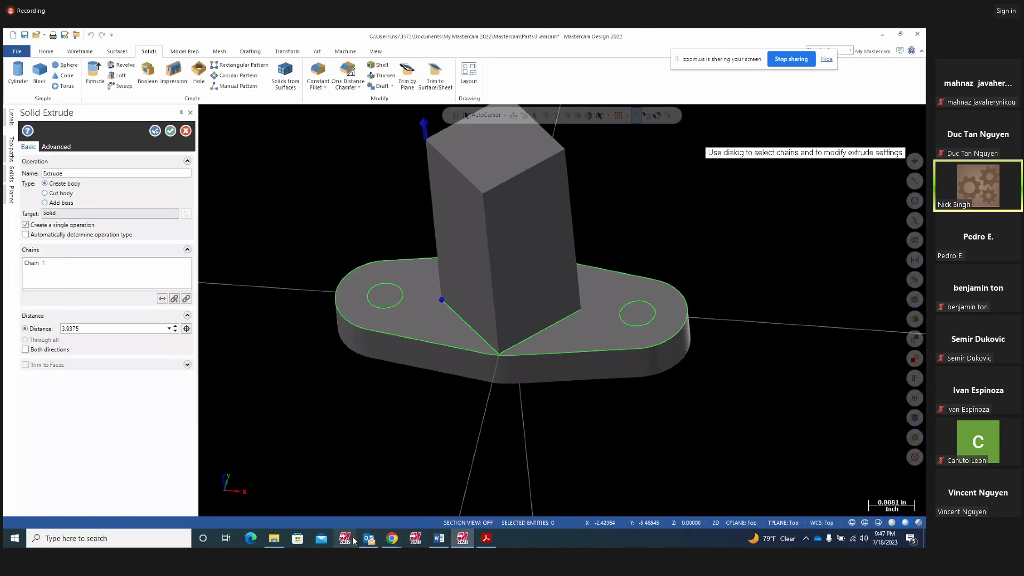
mouse_move(392, 538)
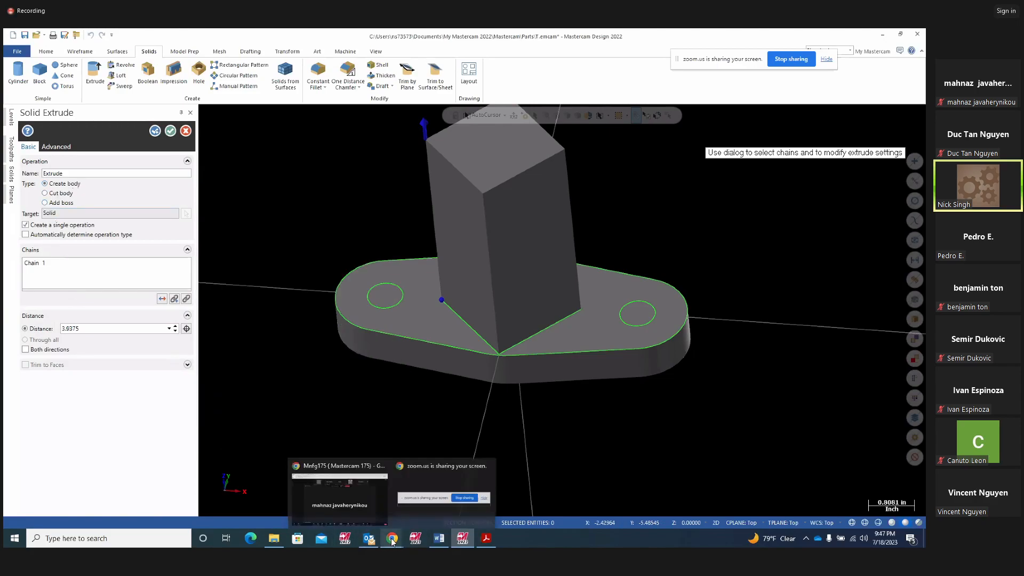
click(359, 499)
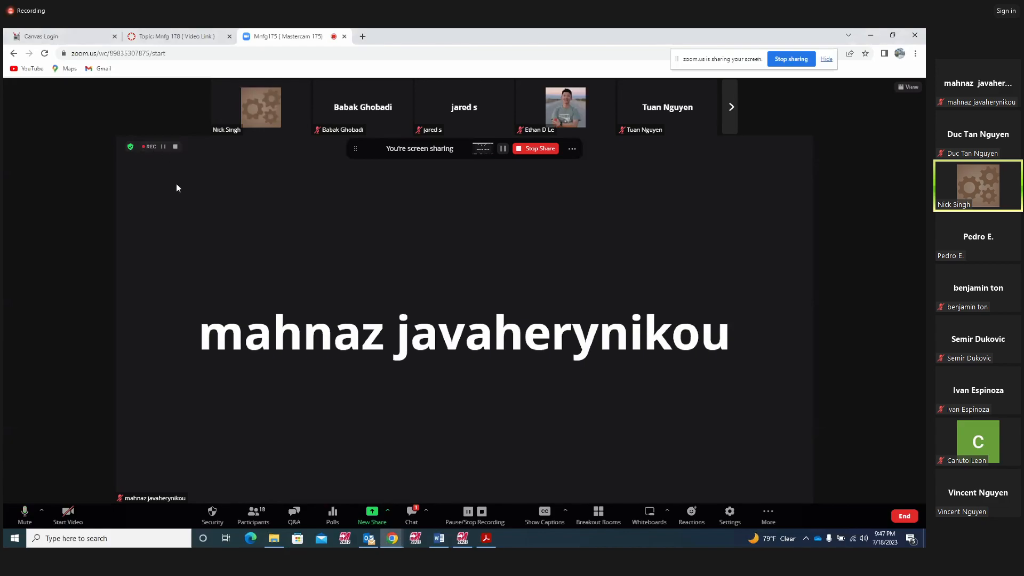
mouse_move(463, 541)
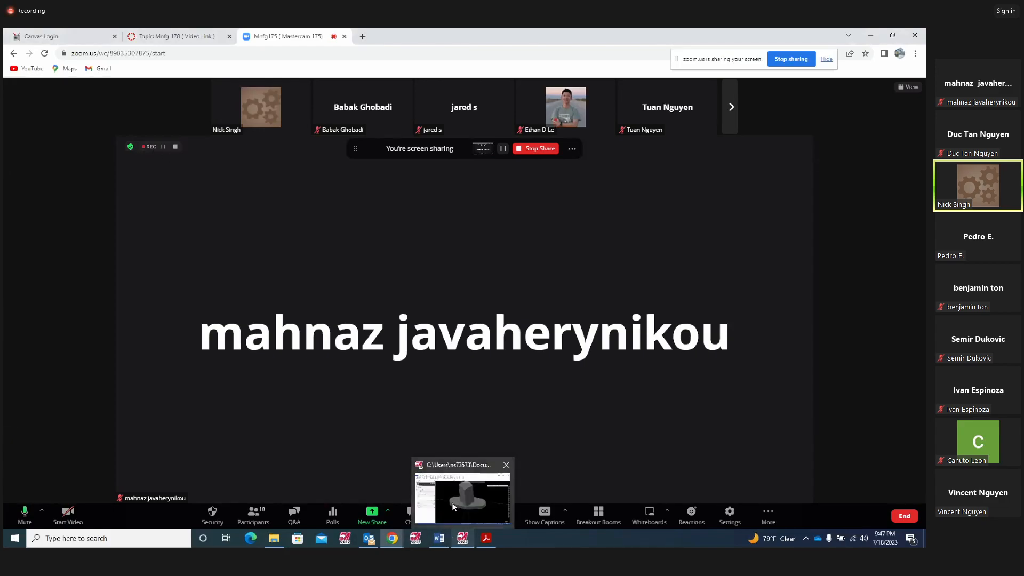
click(454, 505)
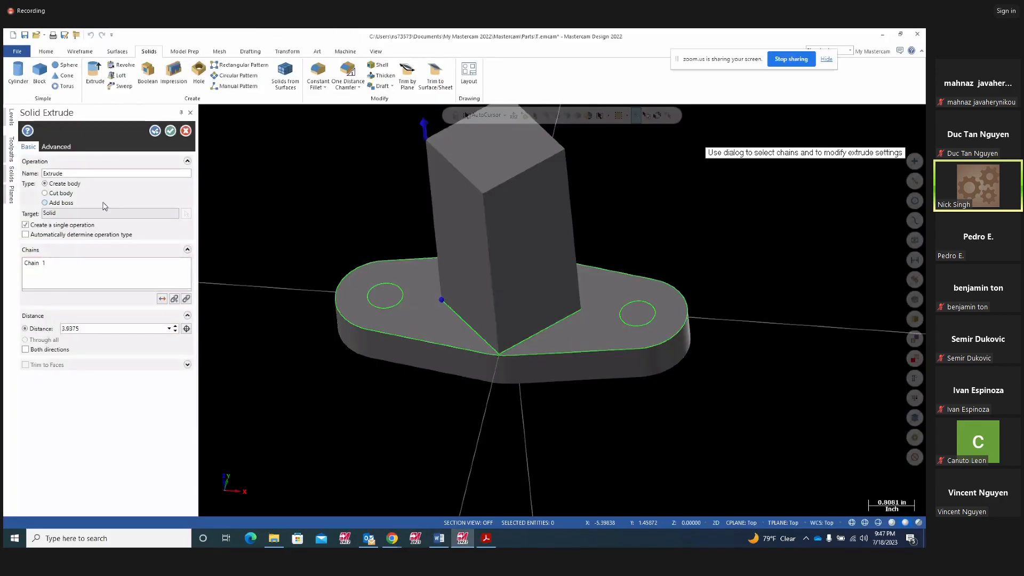
Set the extrusion type to Add boss and highlight the 1.31 and R.88 dimensions in the Project14.pdf drawing.
click(44, 203)
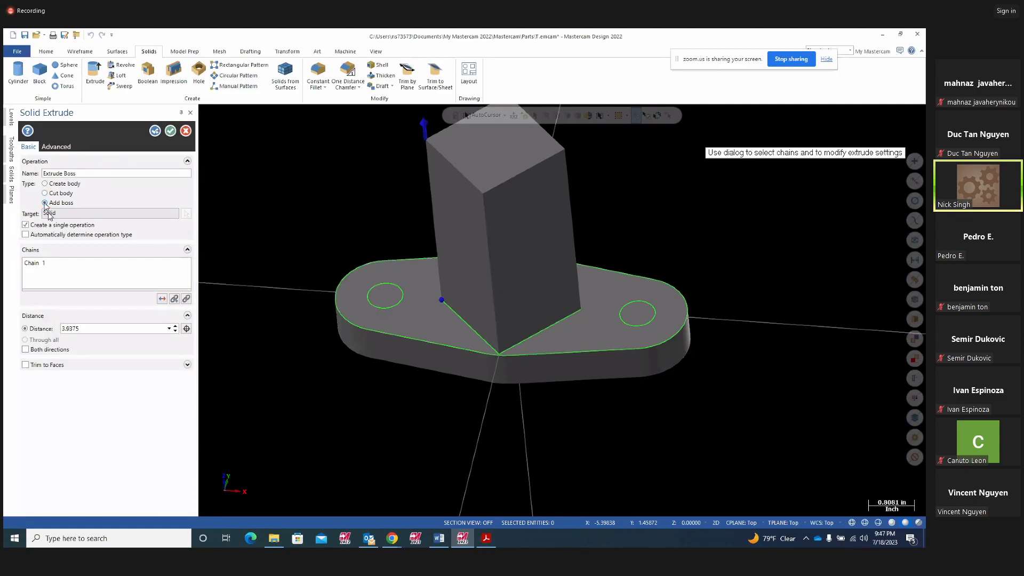
click(63, 329)
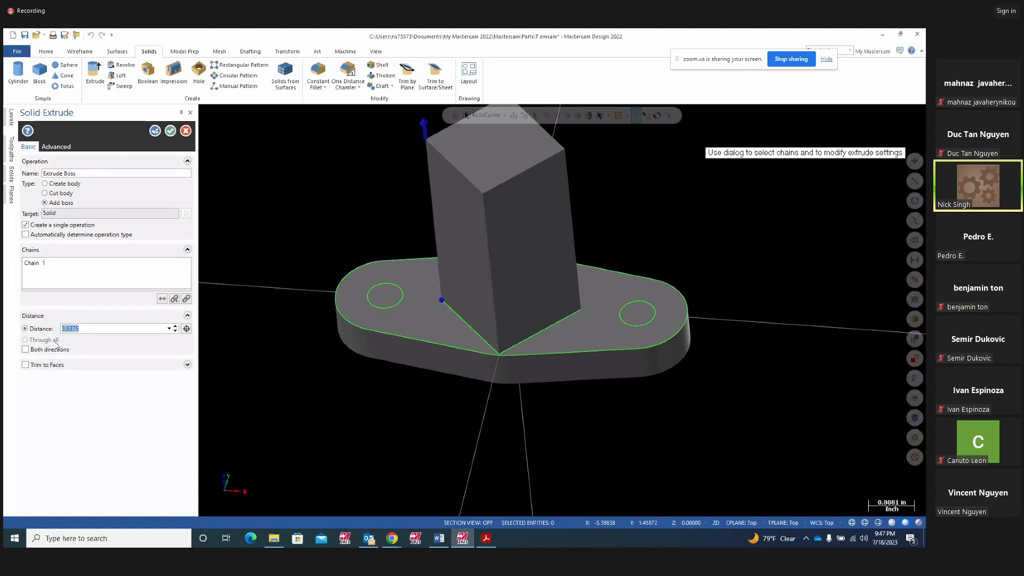
click(486, 537)
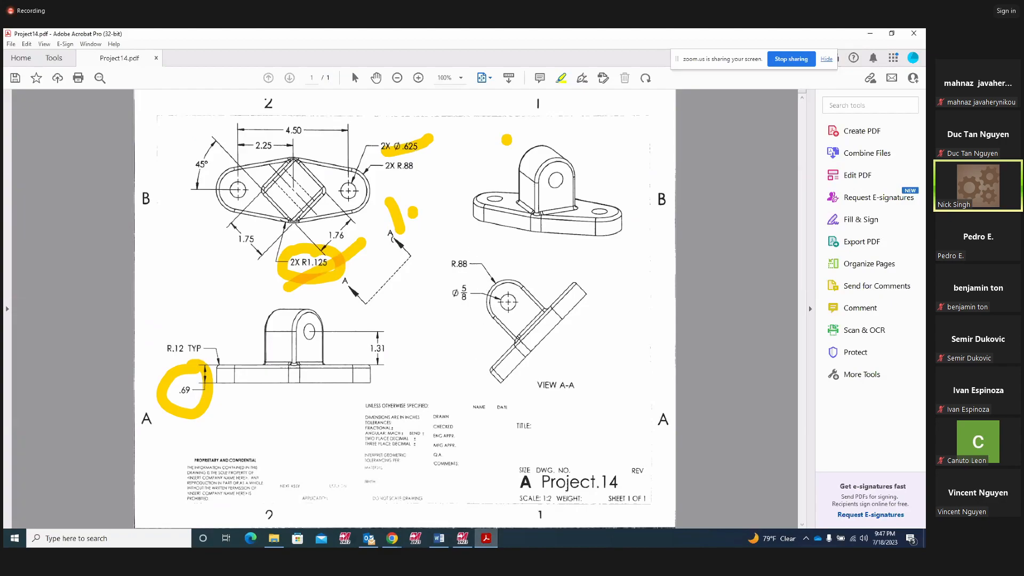
mouse_move(398, 353)
mouse_down()
mouse_move(393, 334)
mouse_move(358, 347)
mouse_move(376, 371)
mouse_move(396, 347)
mouse_up()
mouse_move(468, 261)
mouse_down()
mouse_move(446, 247)
mouse_move(475, 275)
mouse_move(477, 254)
mouse_up()
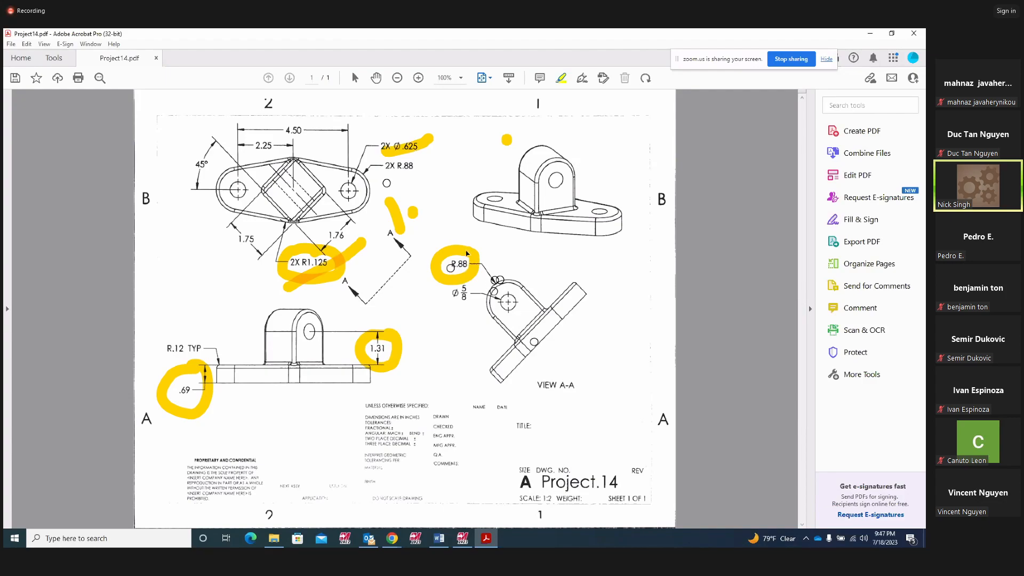
Return to Mastercam, set the boss extrusion distance to 1.31+.88 (2.19) and create the boss.
click(463, 538)
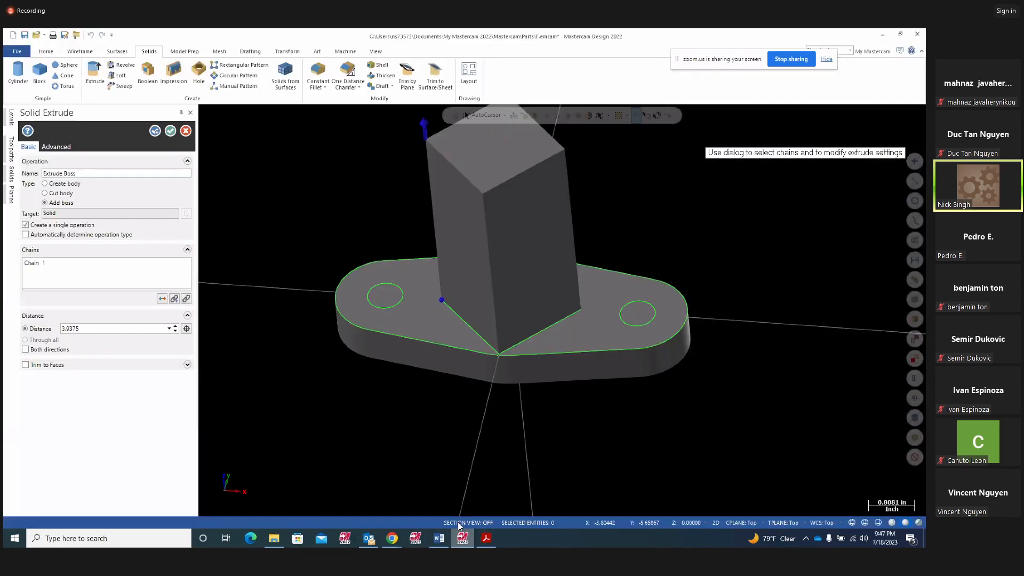
double_click(80, 329)
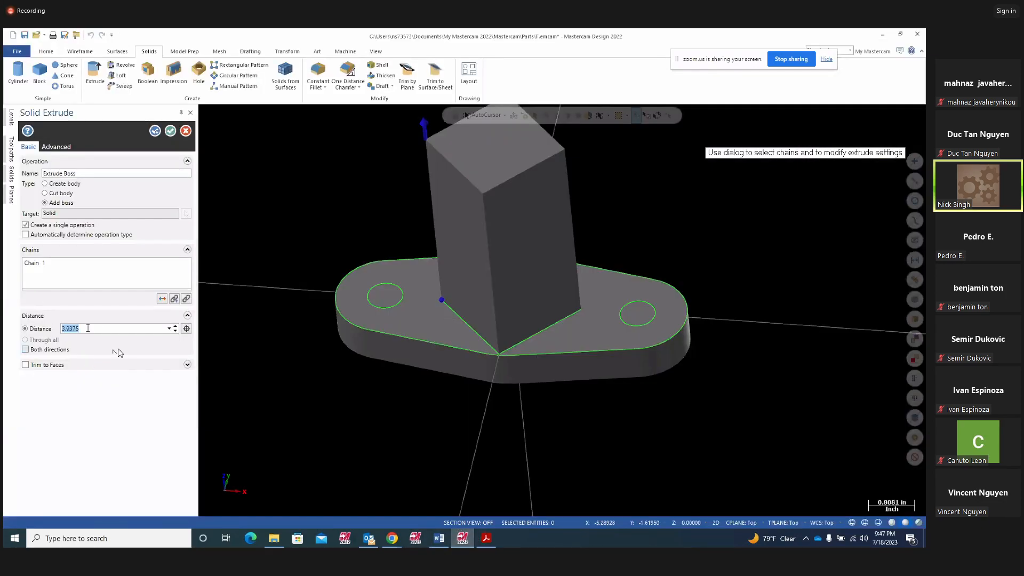
text(1)
text(1+.88)
key(Return)
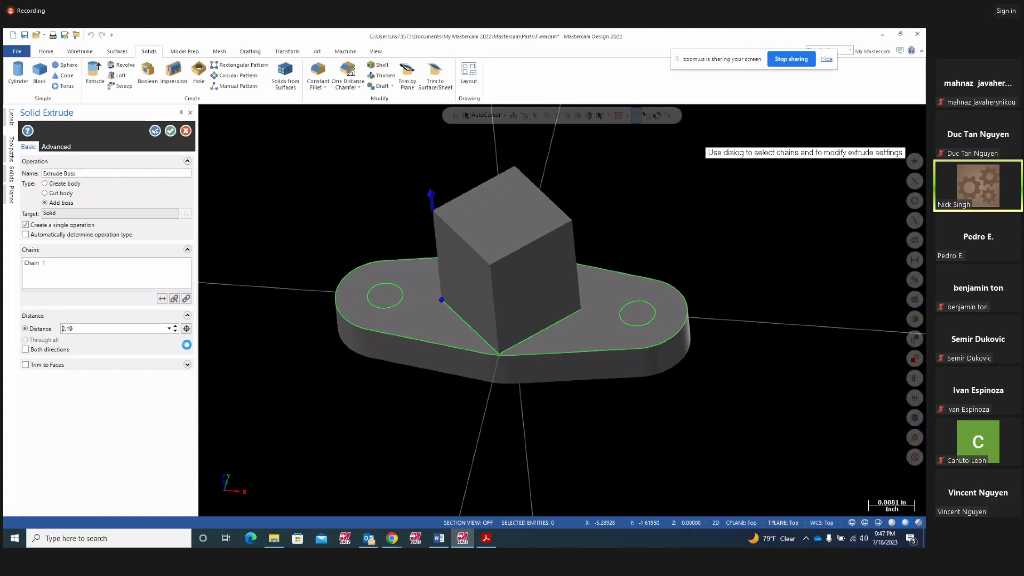
middle_drag(295, 411, 300, 378)
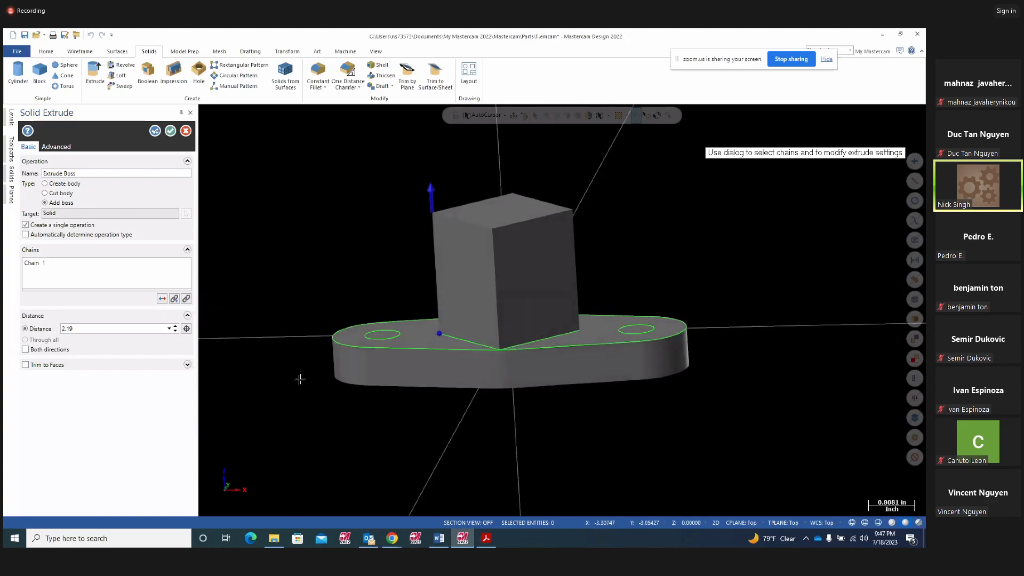
click(155, 131)
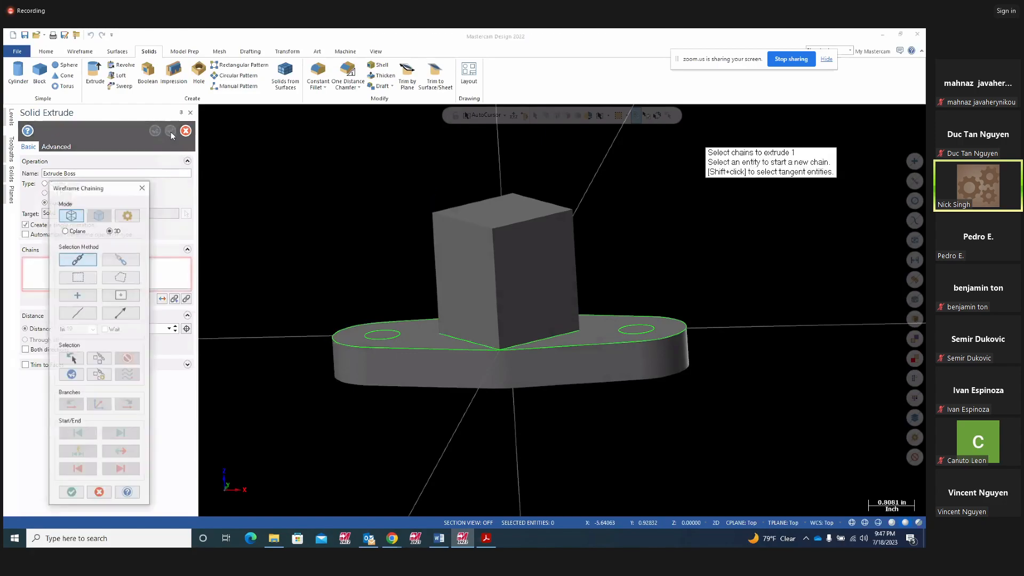
click(143, 187)
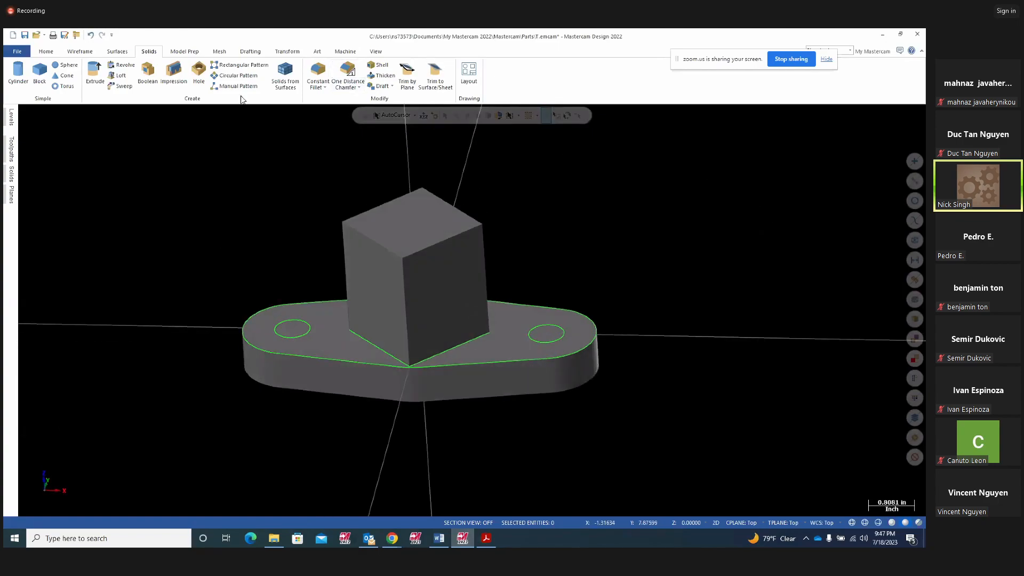
Apply a constant radius fillet of 0.88 to two opposite top edges of the boss.
click(329, 89)
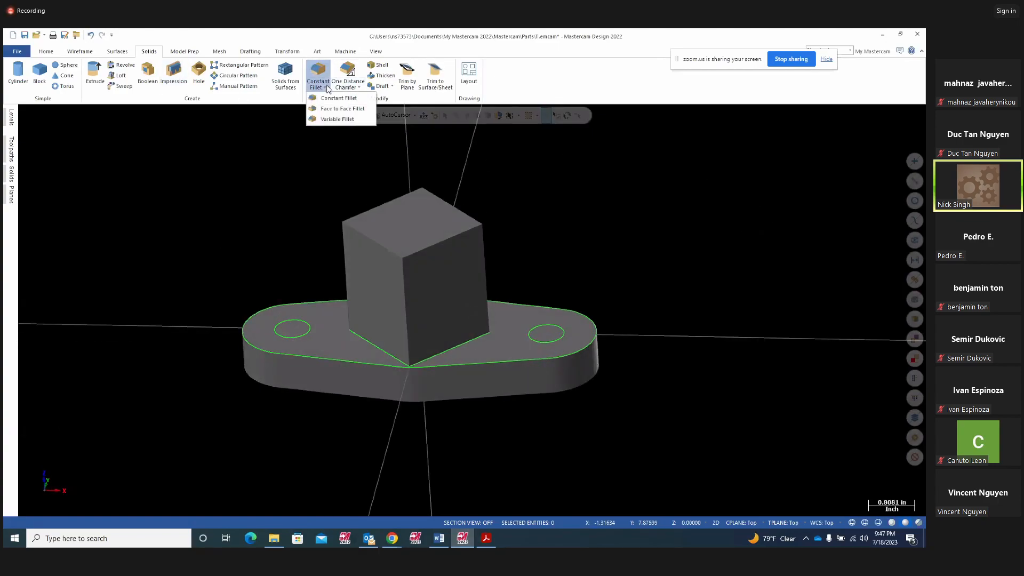
click(331, 100)
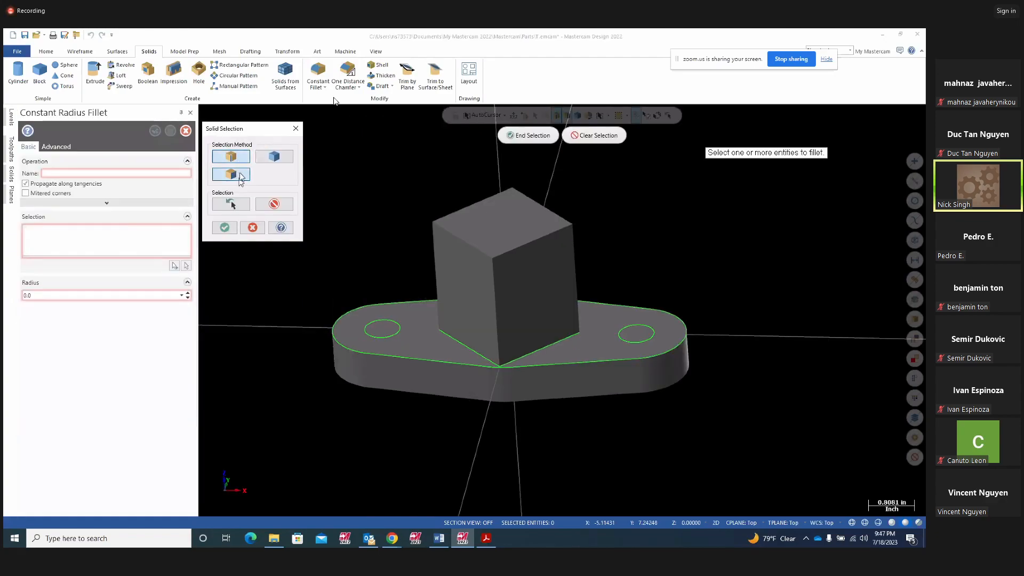
click(460, 237)
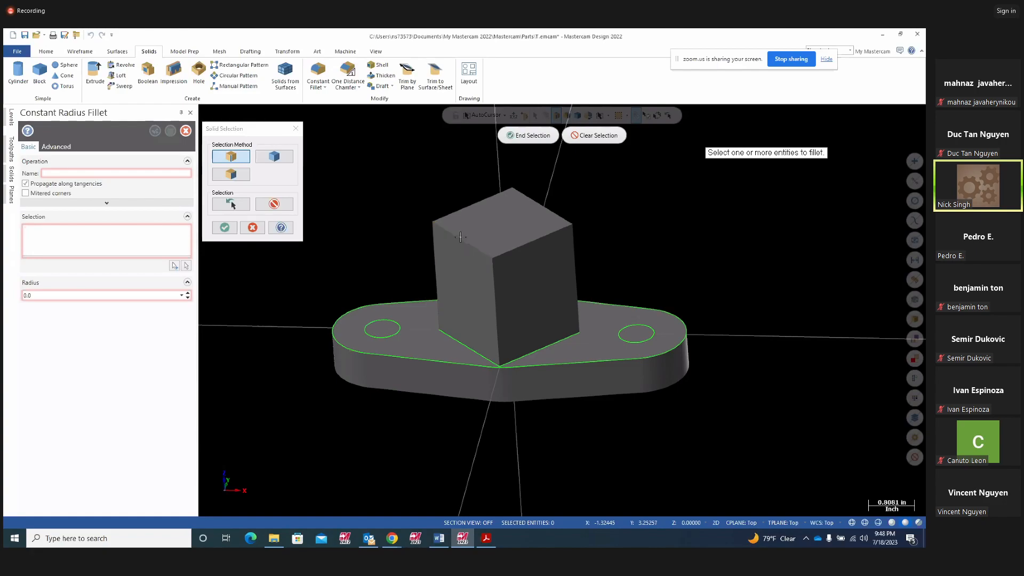
click(552, 214)
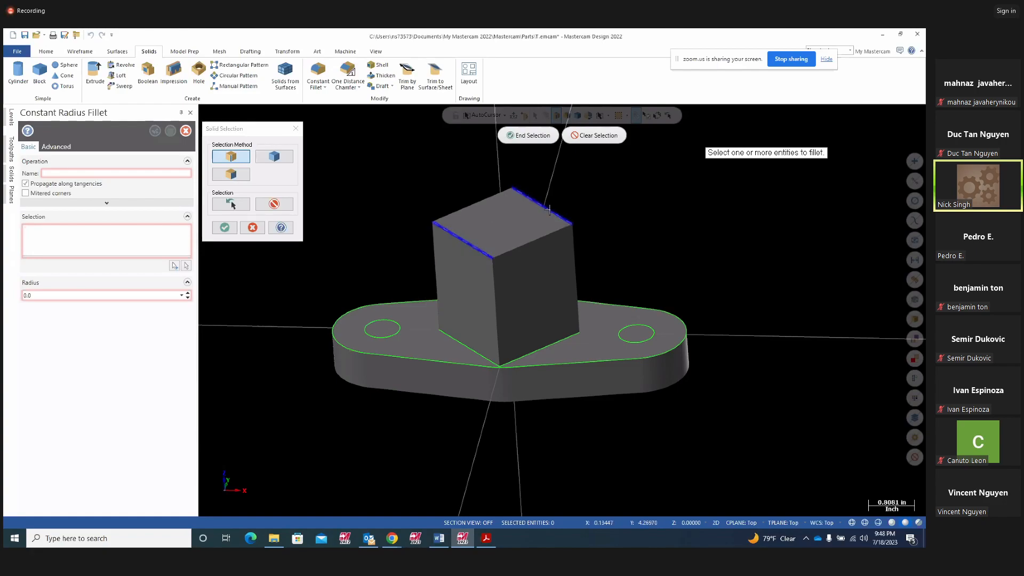
click(225, 229)
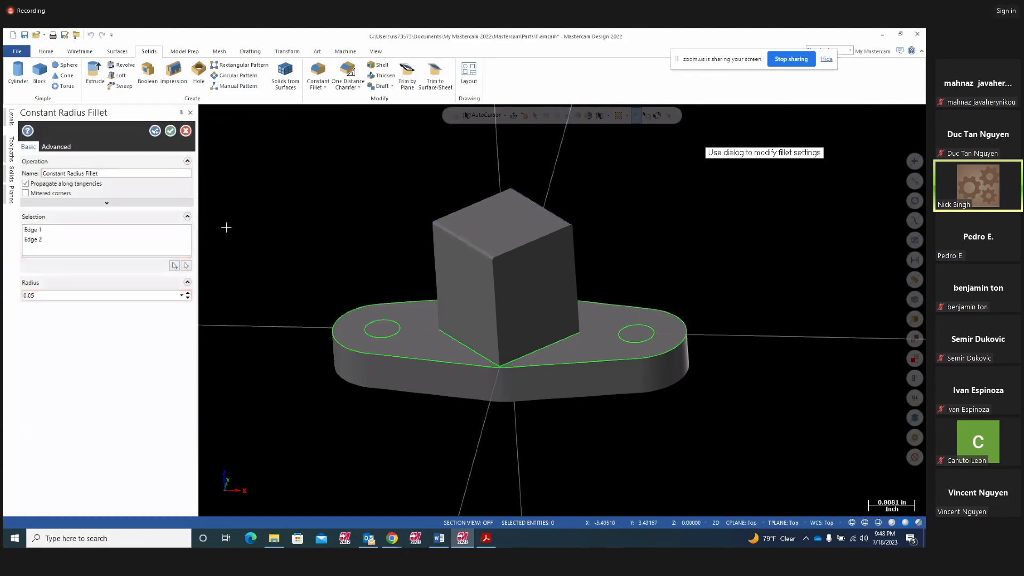
double_click(44, 295)
key(BackSpace)
text(.88)
key(Return)
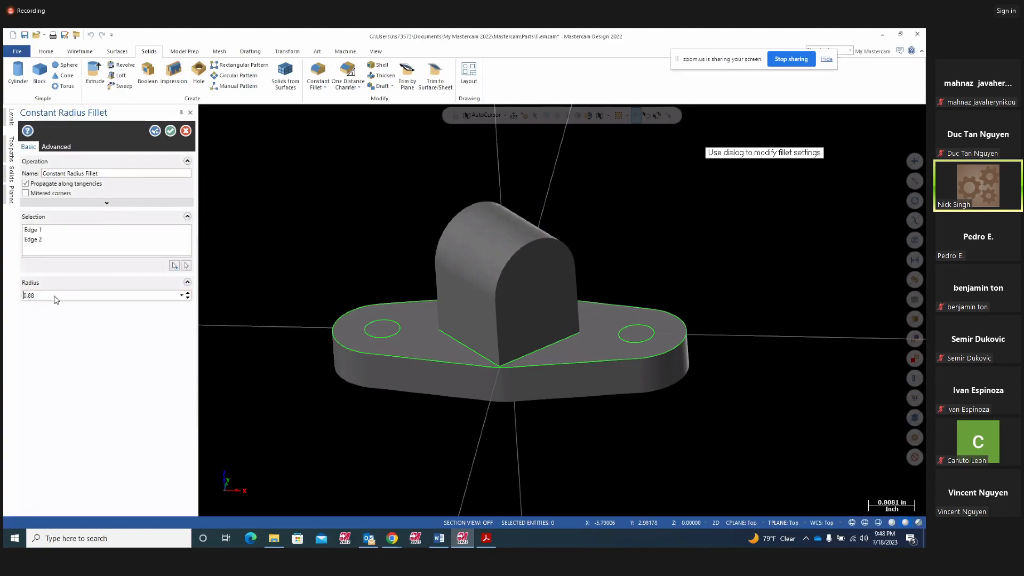
click(154, 131)
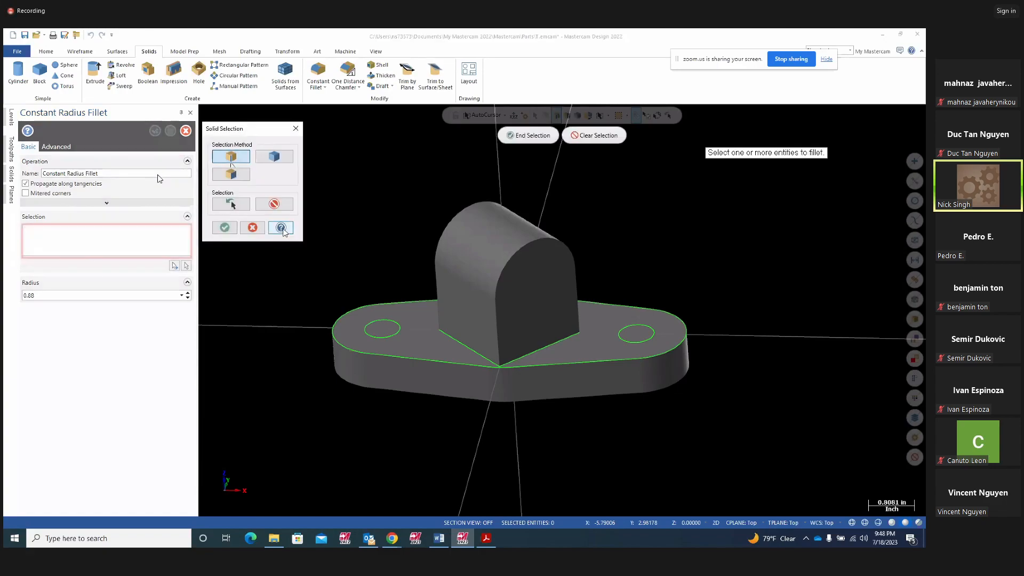
click(224, 227)
mouse_move(632, 254)
middle_down()
mouse_move(628, 222)
mouse_move(672, 238)
mouse_move(613, 241)
middle_up()
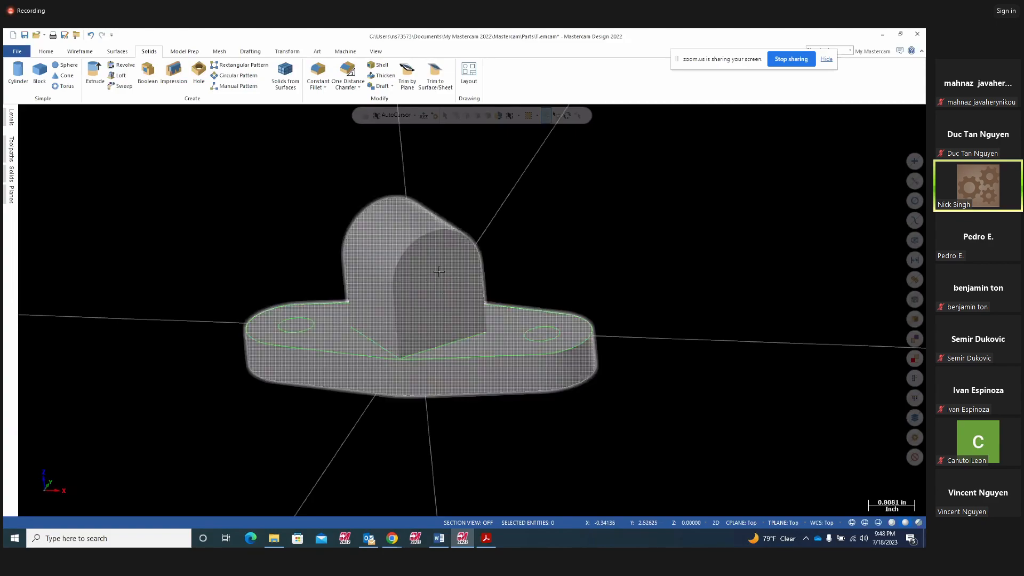
Switch to the Project14.pdf drawing and highlight the boss hole and its 5/8 diameter callout in View A-A.
key(alt+Tab)
mouse_move(500, 294)
mouse_down()
mouse_move(522, 303)
mouse_move(502, 295)
mouse_up()
drag(476, 297, 490, 319)
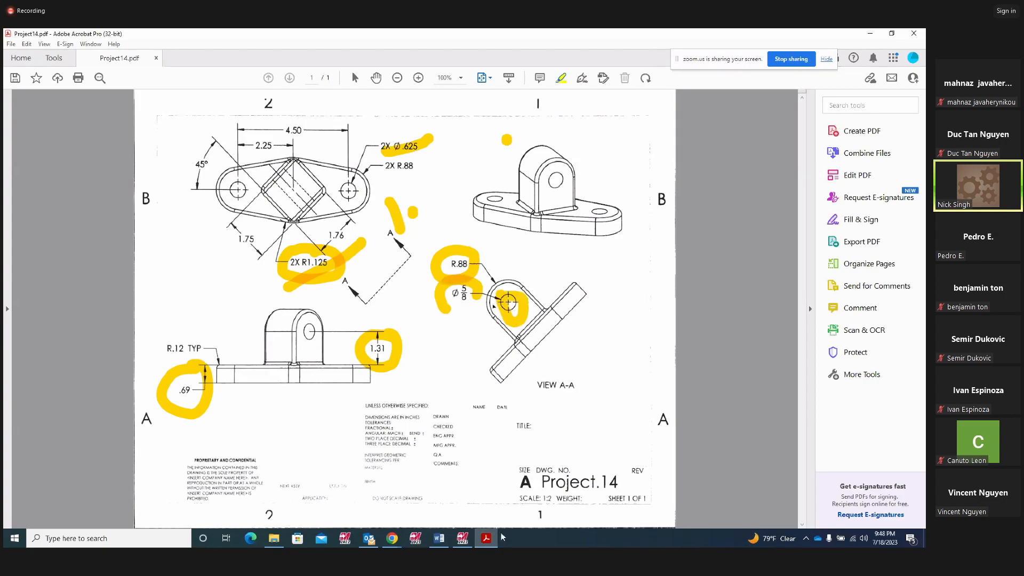
Return to Mastercam, create a new plane from the boss's flat front face and name it Plane-A.
click(462, 538)
mouse_move(432, 307)
middle_down()
mouse_move(606, 290)
mouse_move(531, 256)
mouse_move(578, 265)
middle_up()
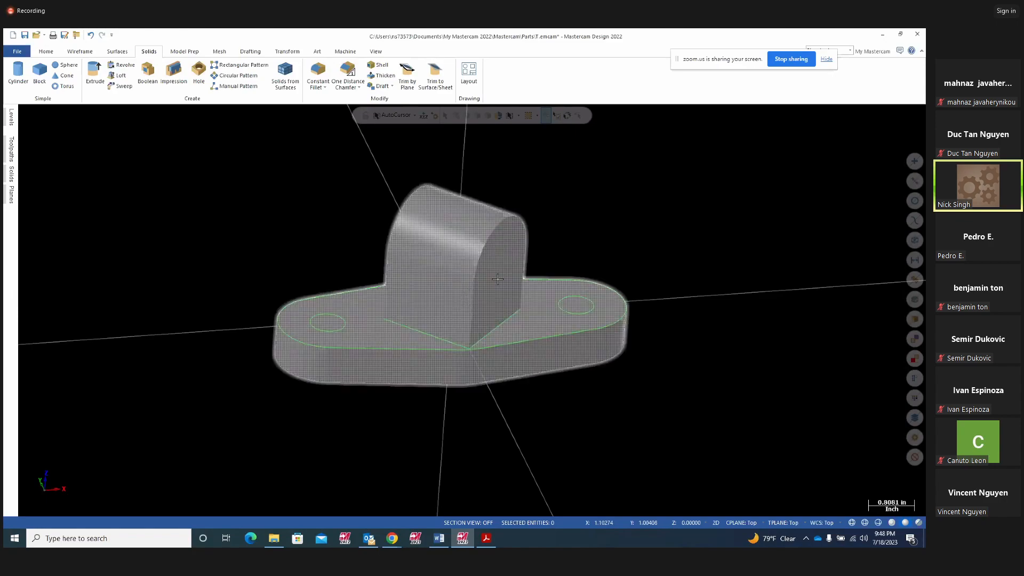
click(12, 194)
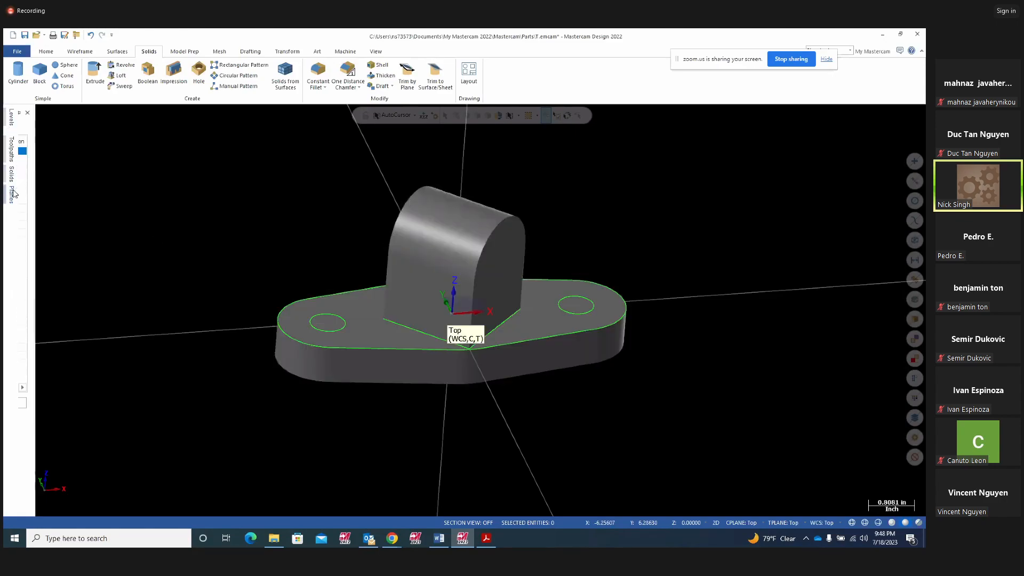
click(34, 128)
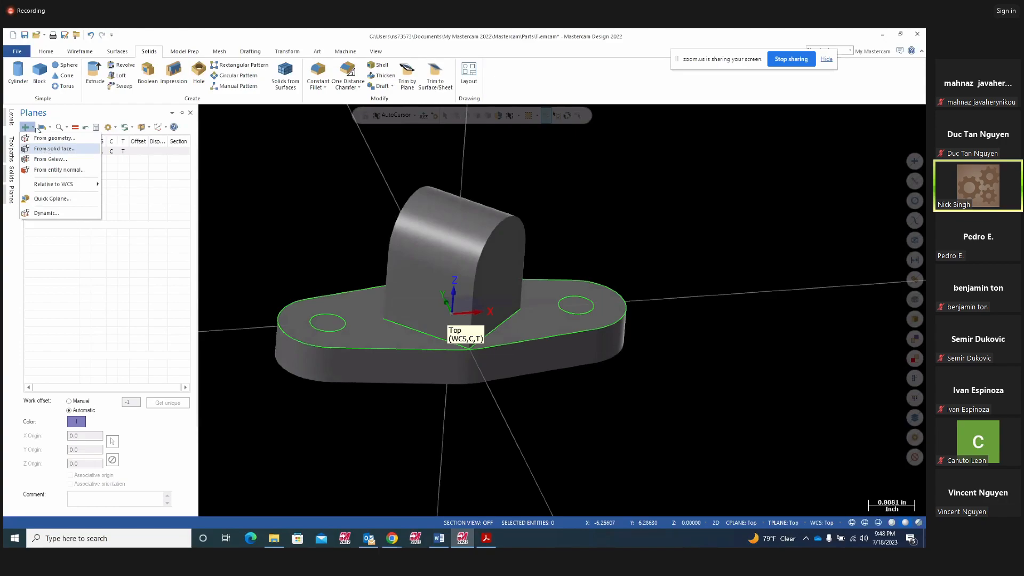
click(49, 150)
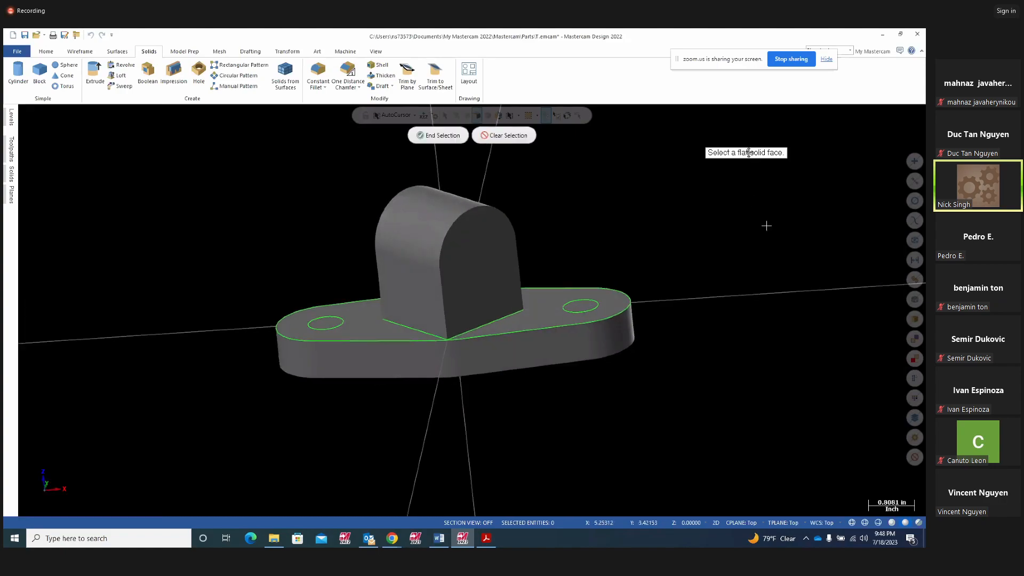
middle_drag(777, 157, 763, 179)
click(471, 271)
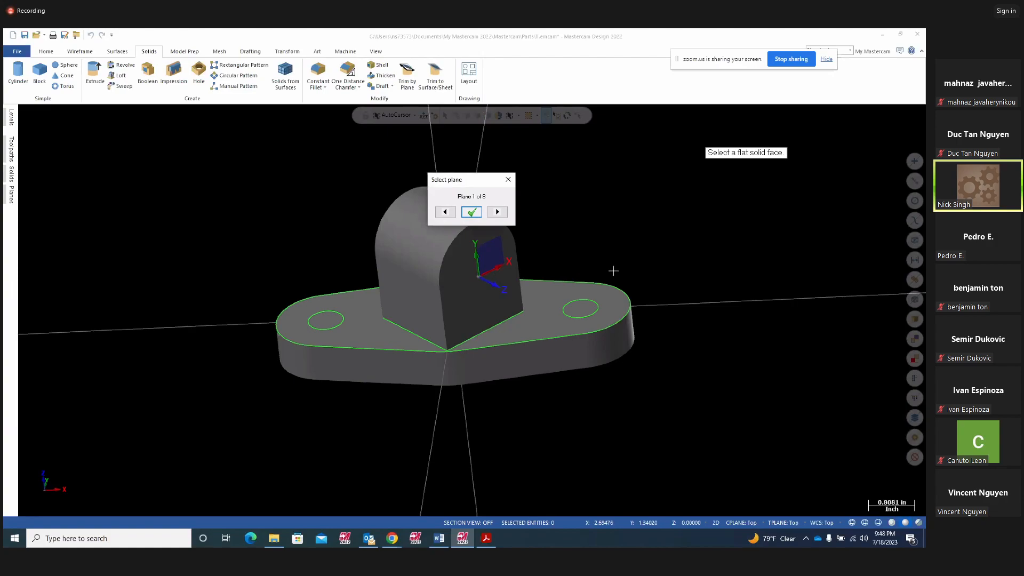
middle_drag(740, 301, 693, 292)
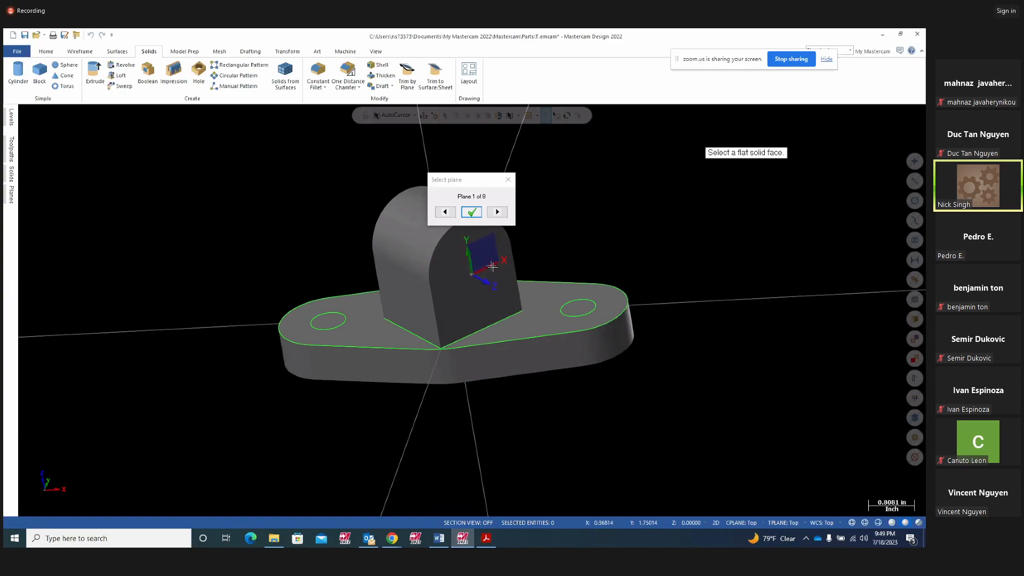
click(472, 212)
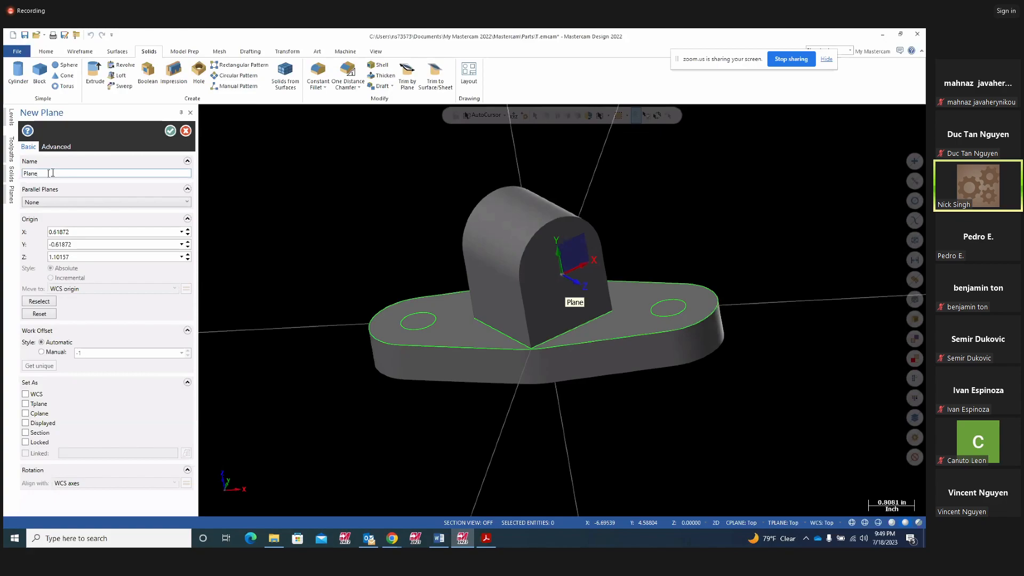
text(-)
click(169, 130)
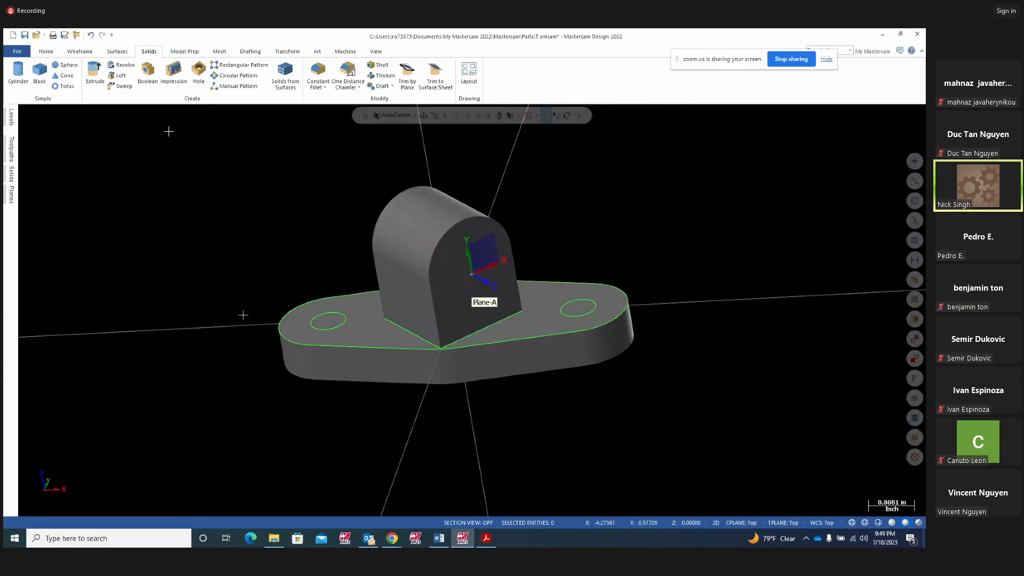
Set the construction plane and tool plane to the named plane Plane-A.
click(762, 524)
mouse_move(755, 415)
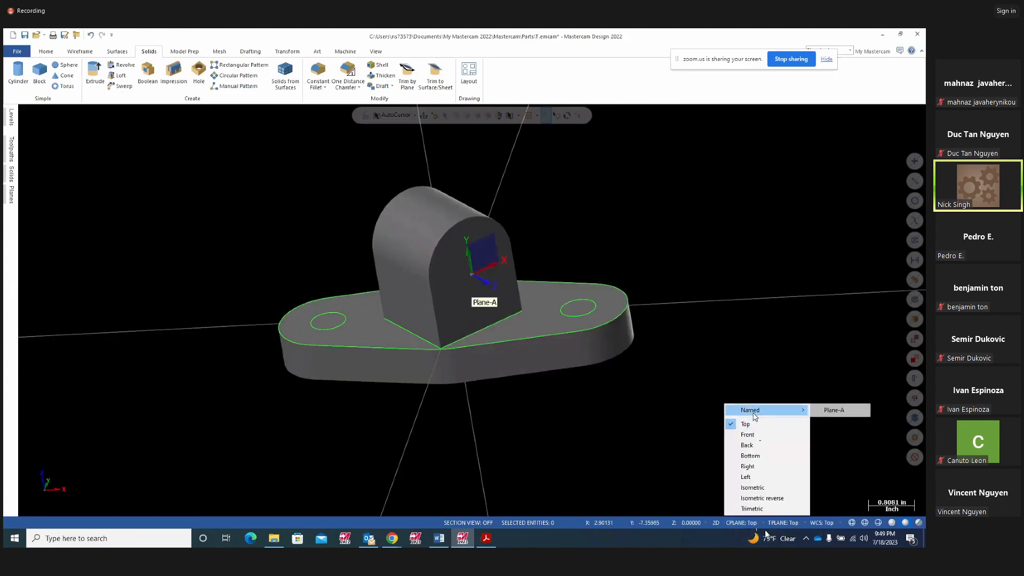
click(840, 412)
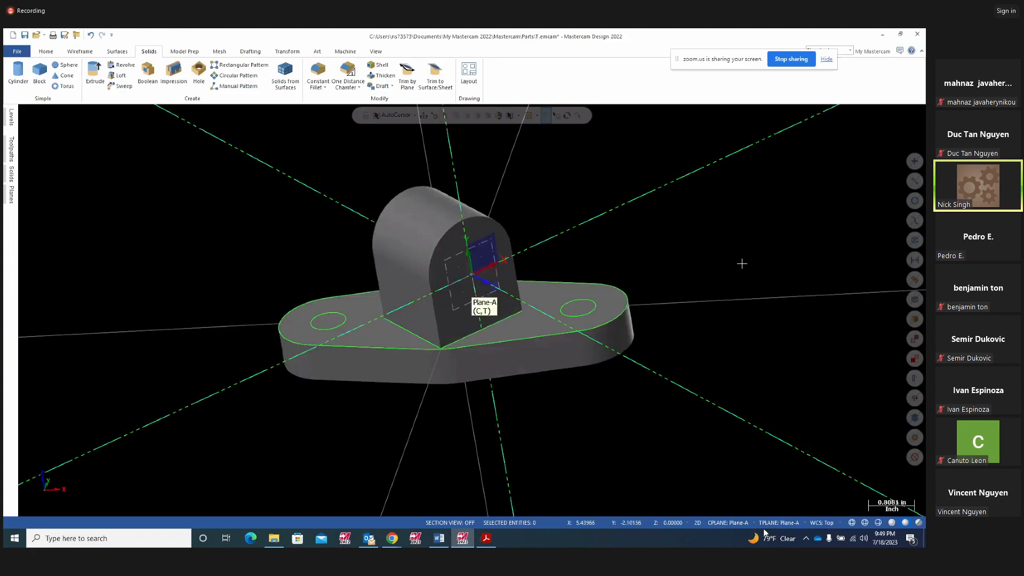
Draw a center-point circle with a 0.625 diameter on the boss face, centered on the rounded top's arc center.
middle_drag(734, 272, 711, 256)
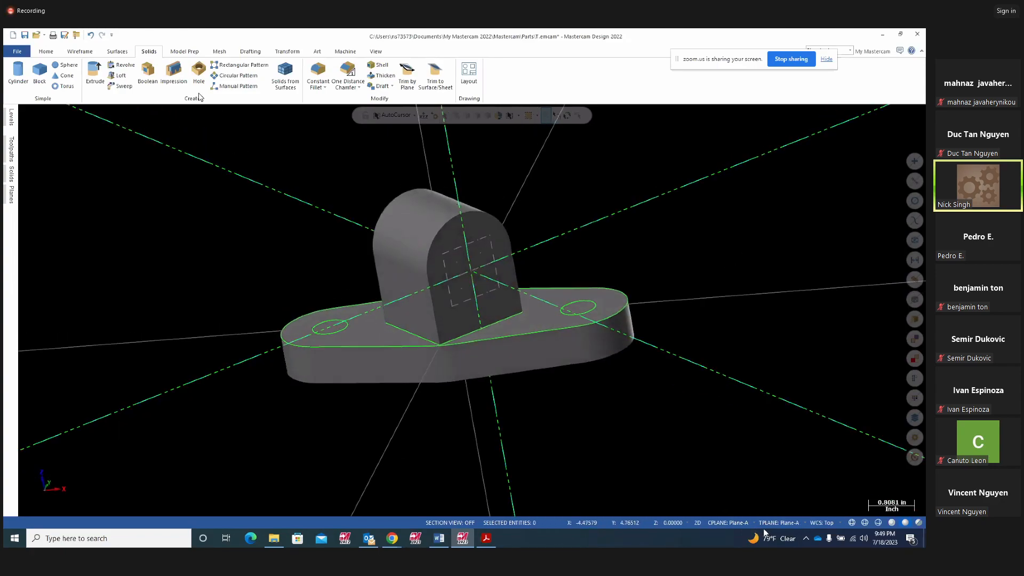
click(80, 51)
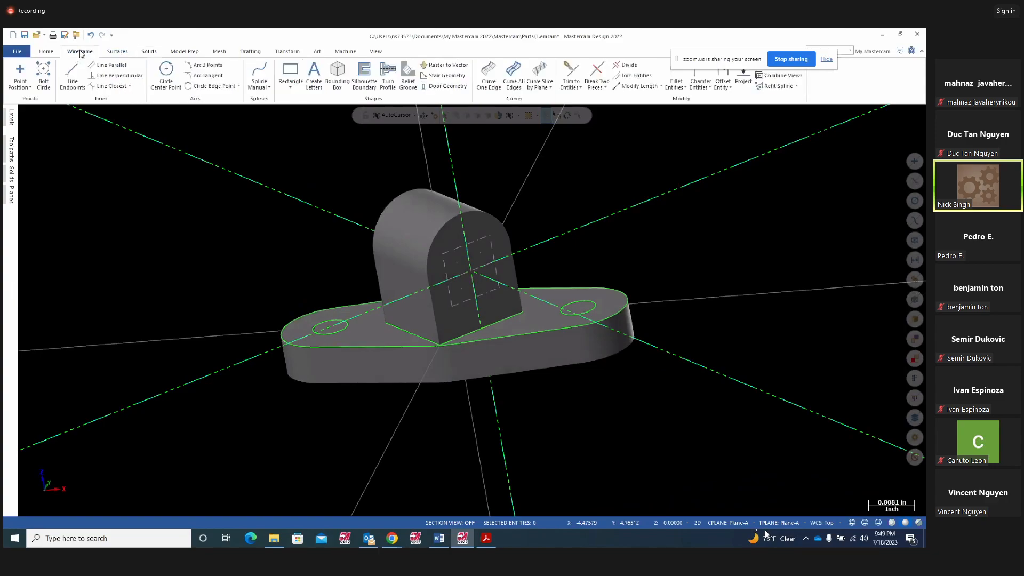
click(166, 73)
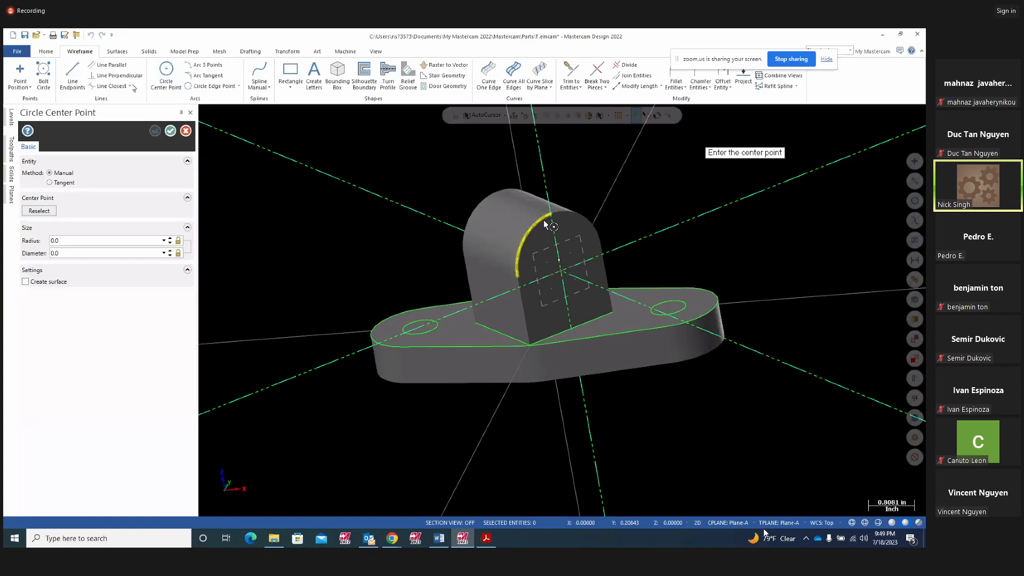
click(559, 259)
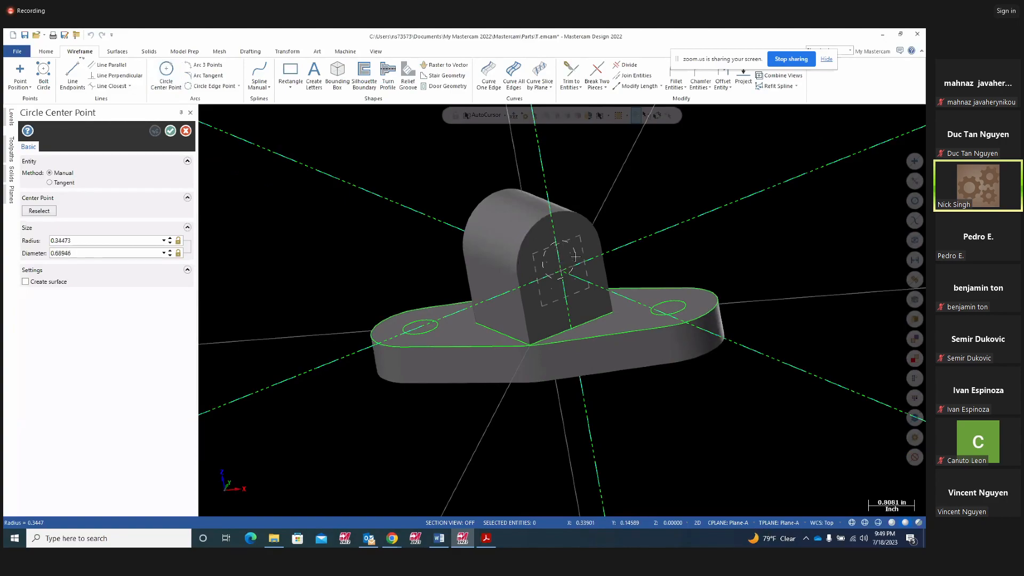
click(574, 256)
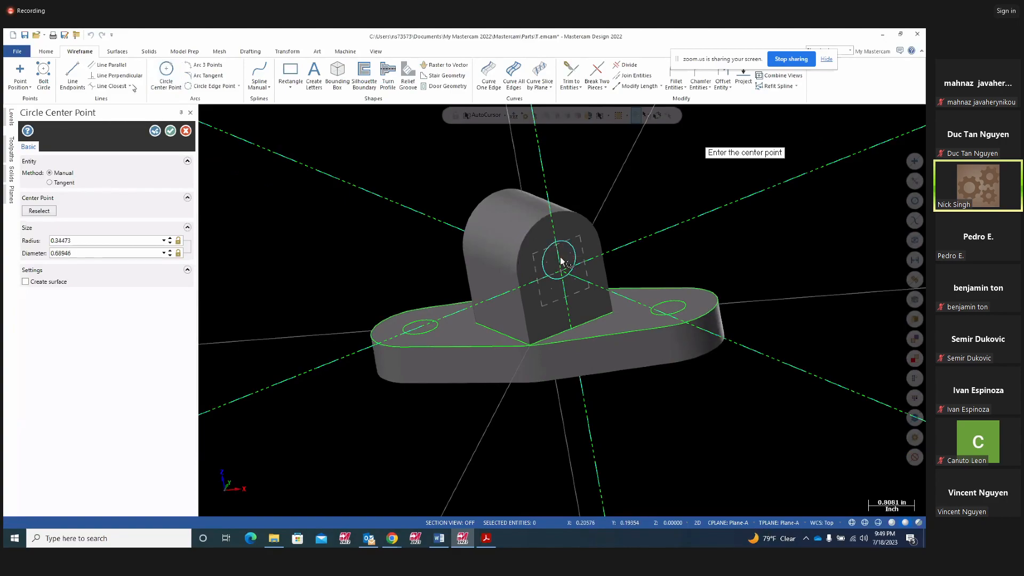
click(89, 255)
text(.625)
key(Return)
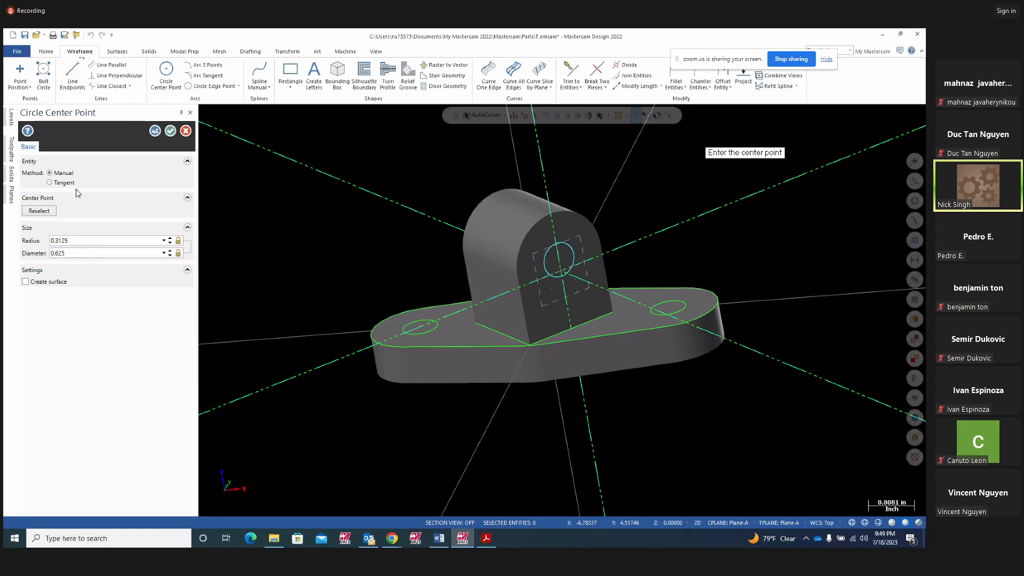
click(170, 131)
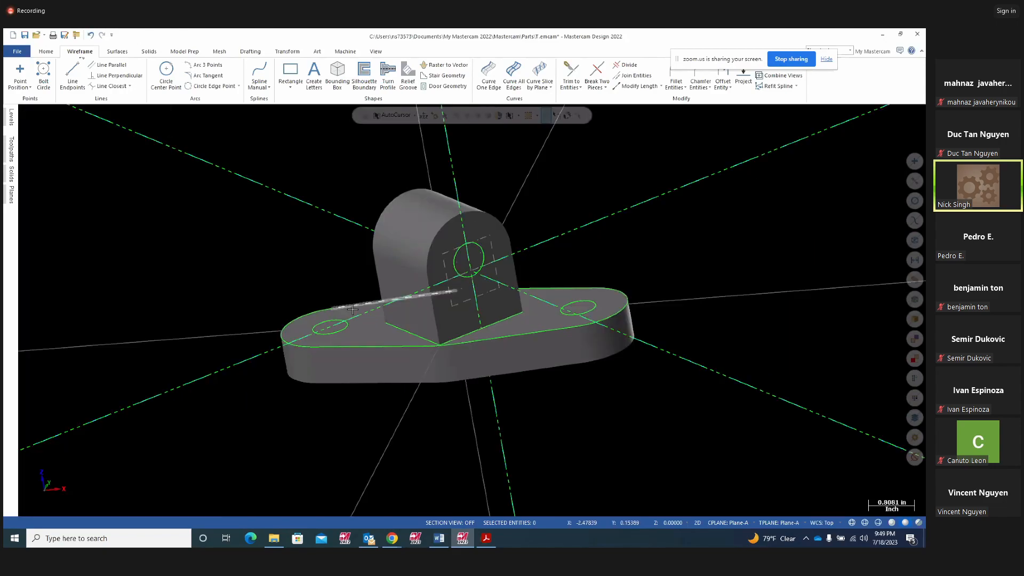
Set the construction plane and tool plane back to Top.
middle_drag(645, 291, 748, 276)
mouse_move(512, 394)
middle_down()
mouse_move(436, 419)
mouse_move(421, 286)
middle_up()
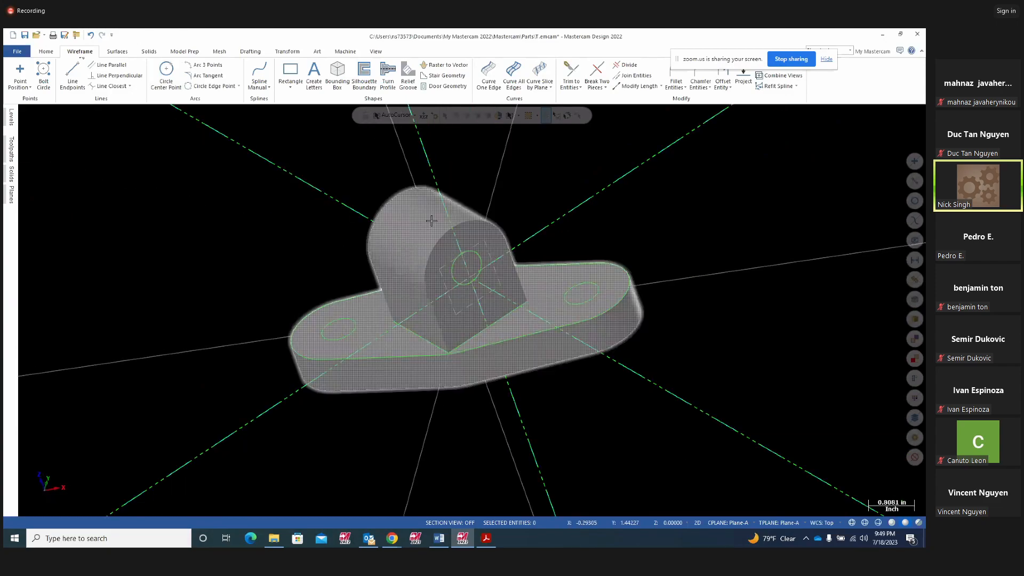
middle_drag(560, 412, 593, 378)
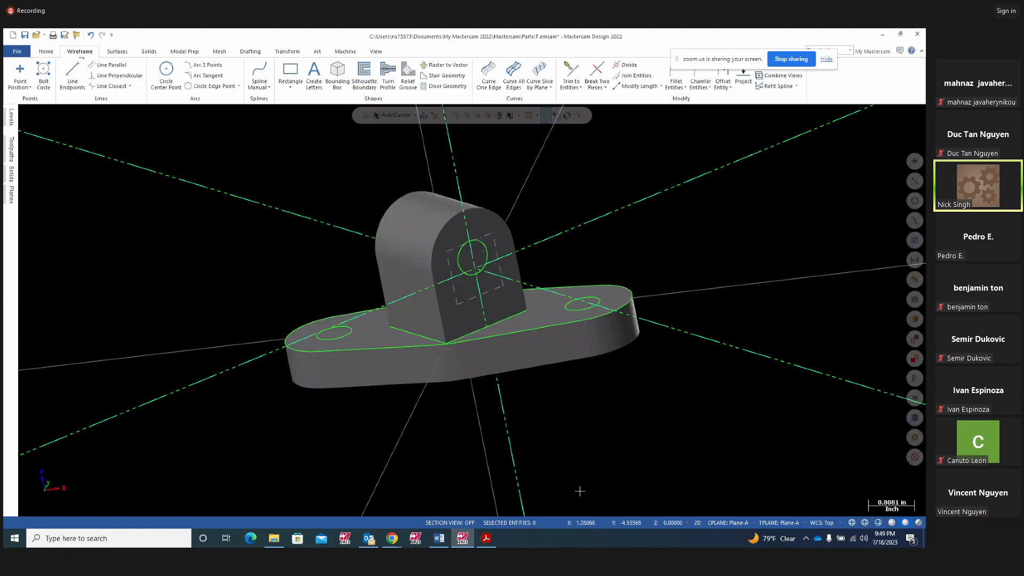
click(736, 521)
click(727, 424)
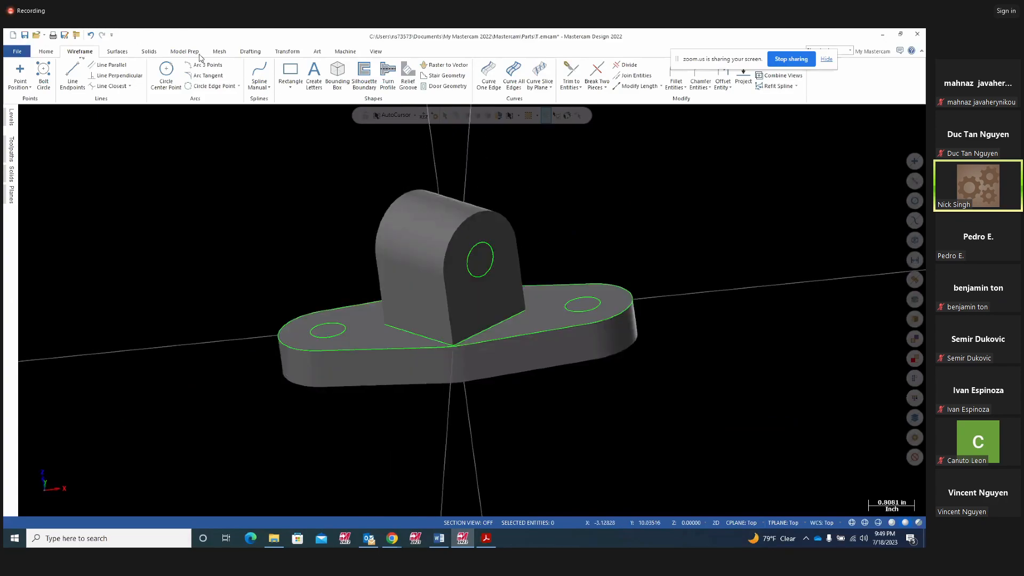
Extrude the boss-face circle as a Cut body with its direction reversed to cut the hole through the boss.
click(149, 52)
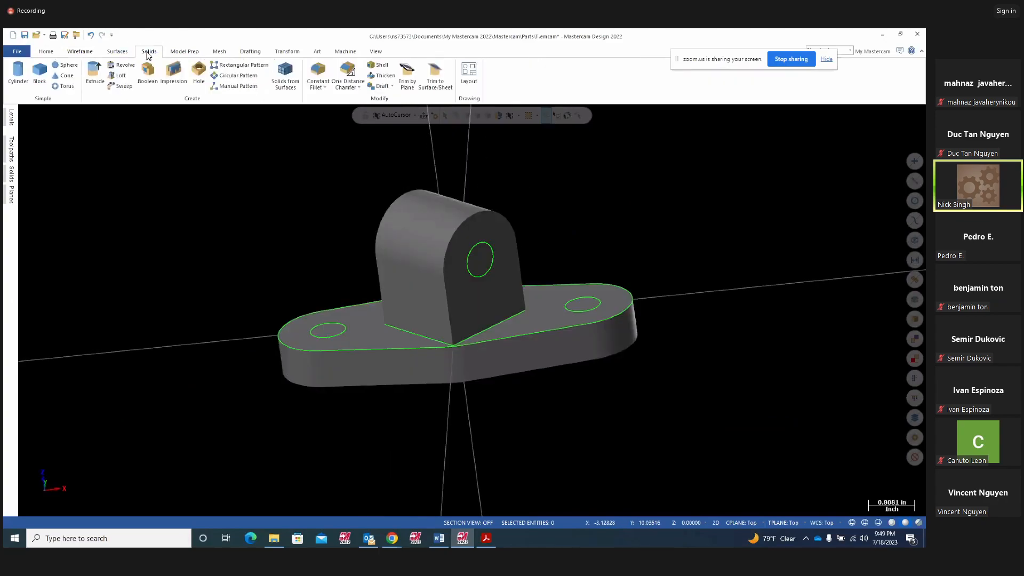
click(98, 87)
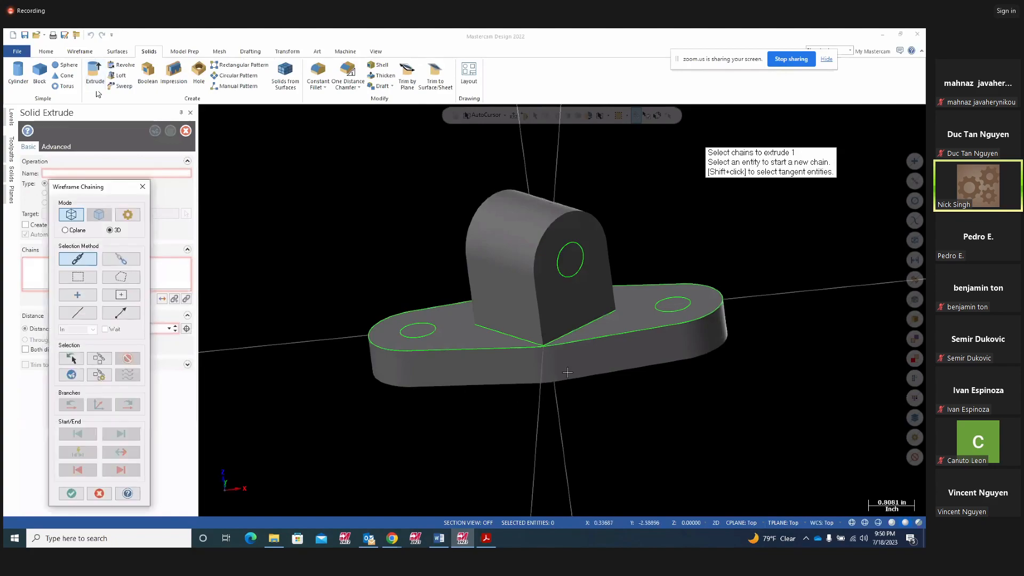
click(581, 269)
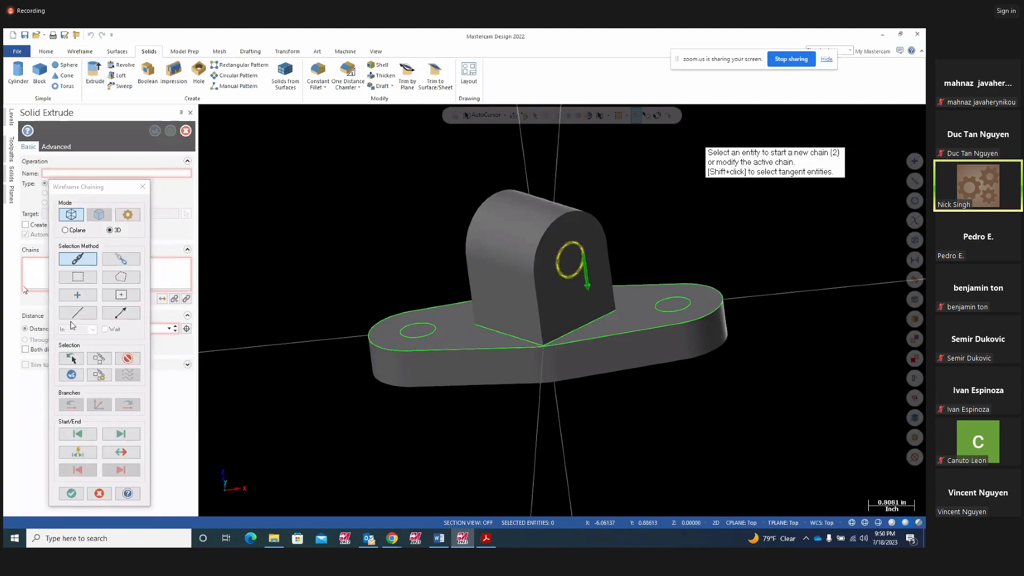
click(72, 494)
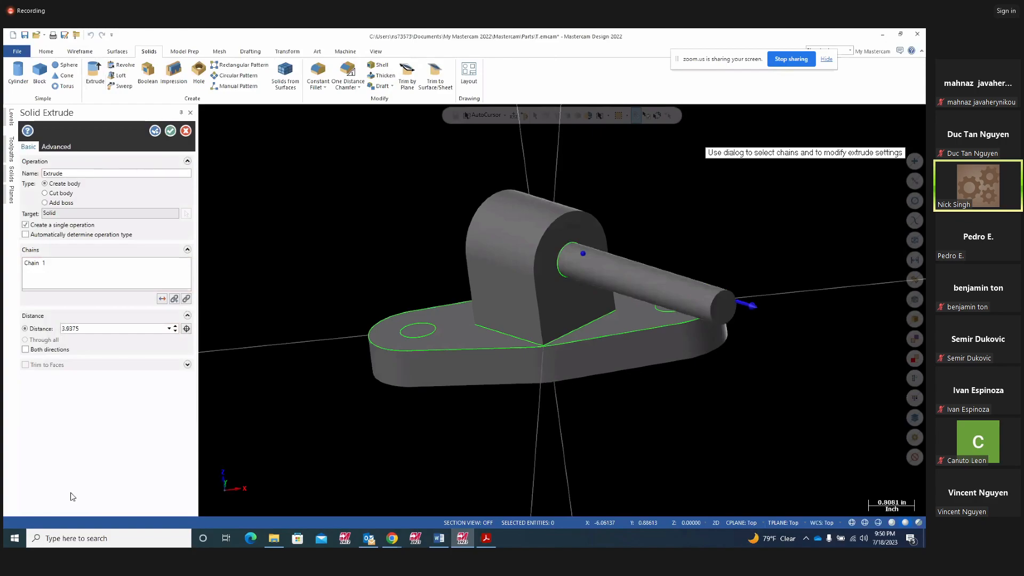
click(44, 193)
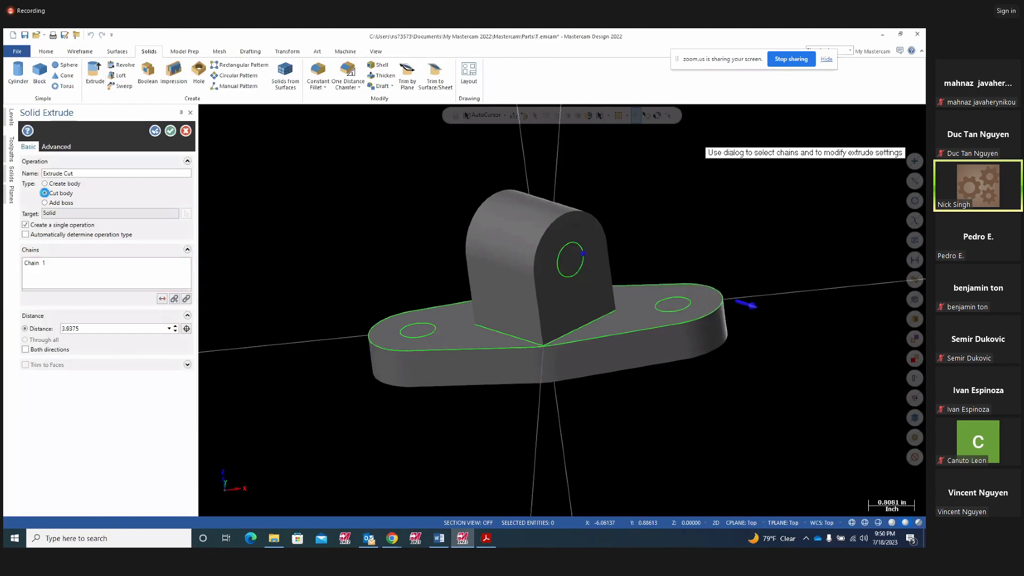
click(161, 299)
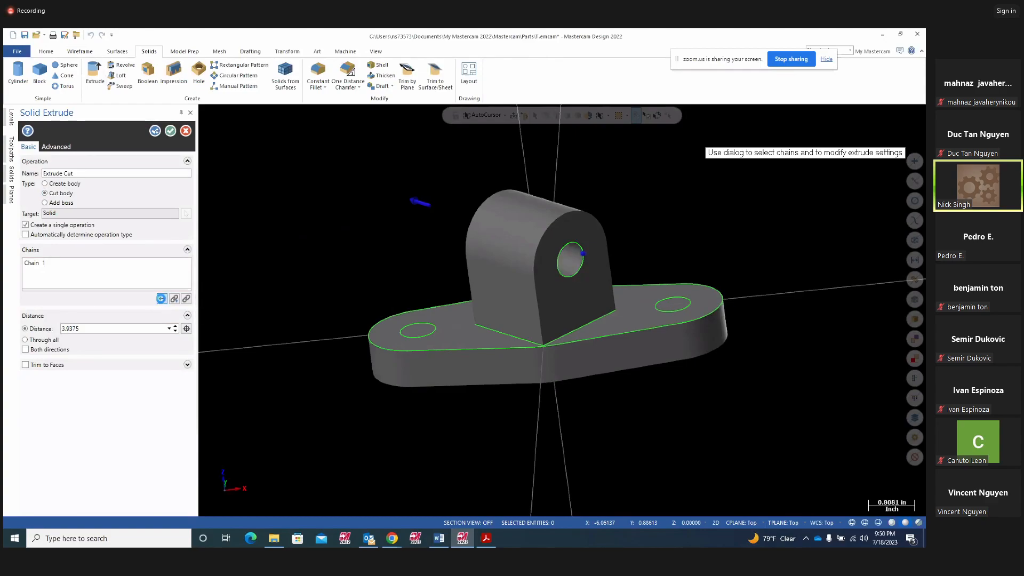
middle_drag(604, 365, 520, 342)
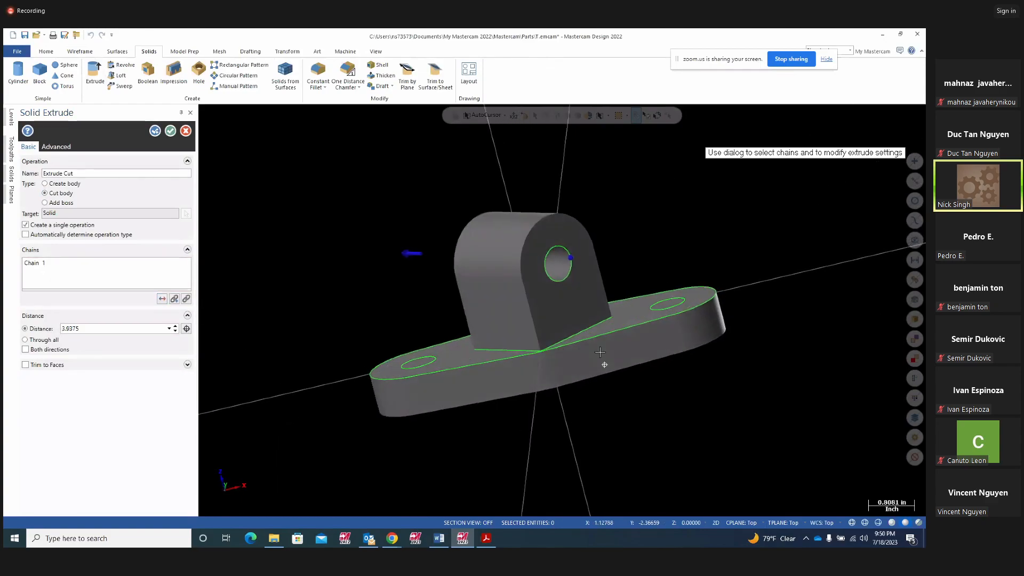
click(170, 131)
mouse_move(297, 262)
middle_down()
mouse_move(313, 283)
mouse_move(297, 245)
middle_up()
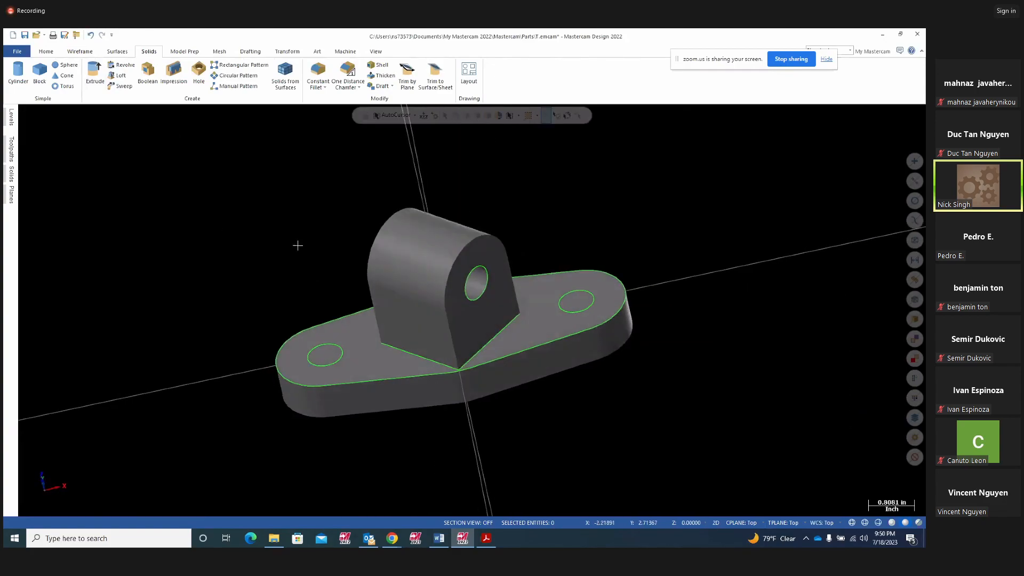
Extrude both circles on the base plate as a Cut body to cut the two mounting holes.
click(94, 72)
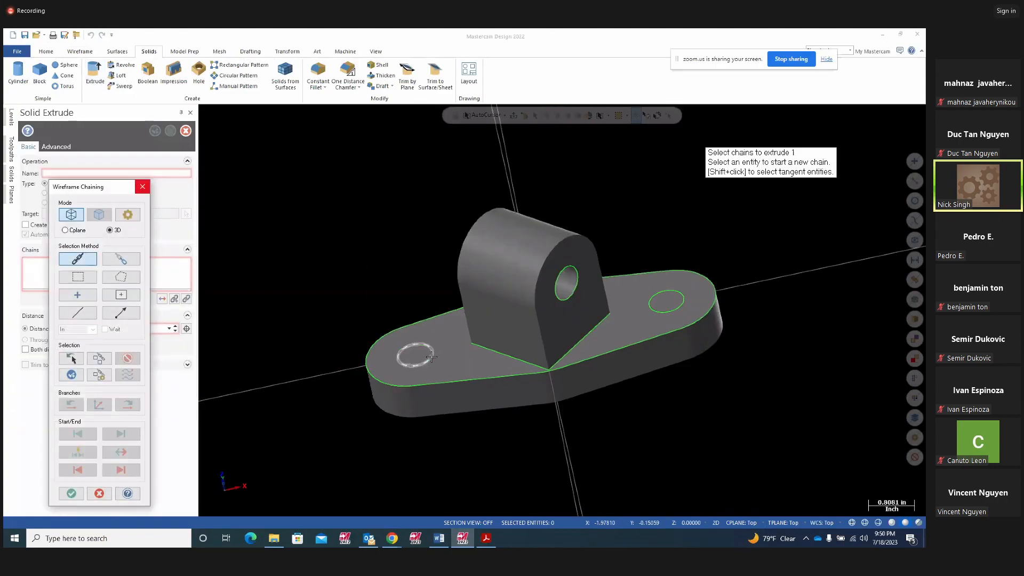
click(431, 356)
click(684, 301)
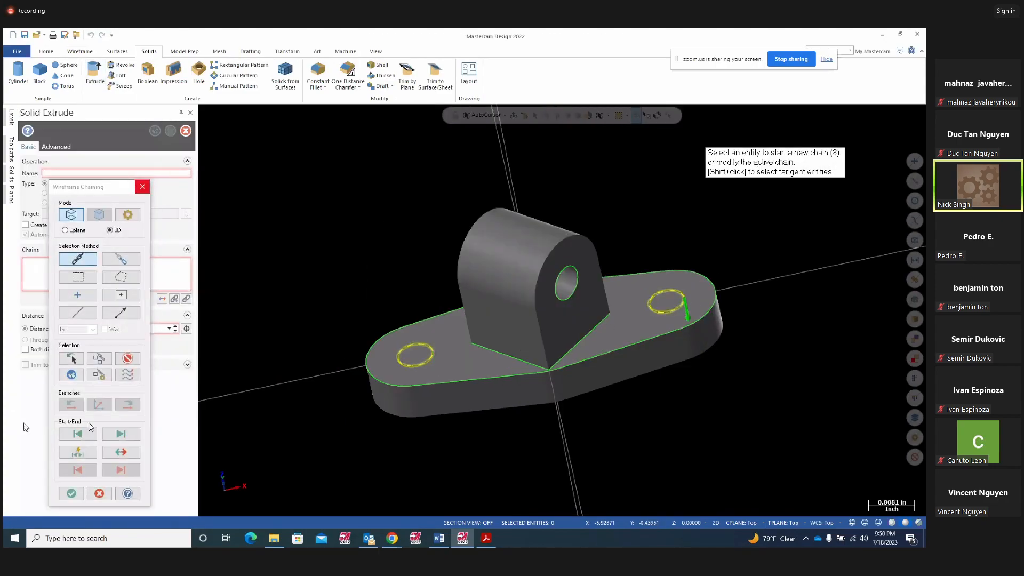
click(71, 492)
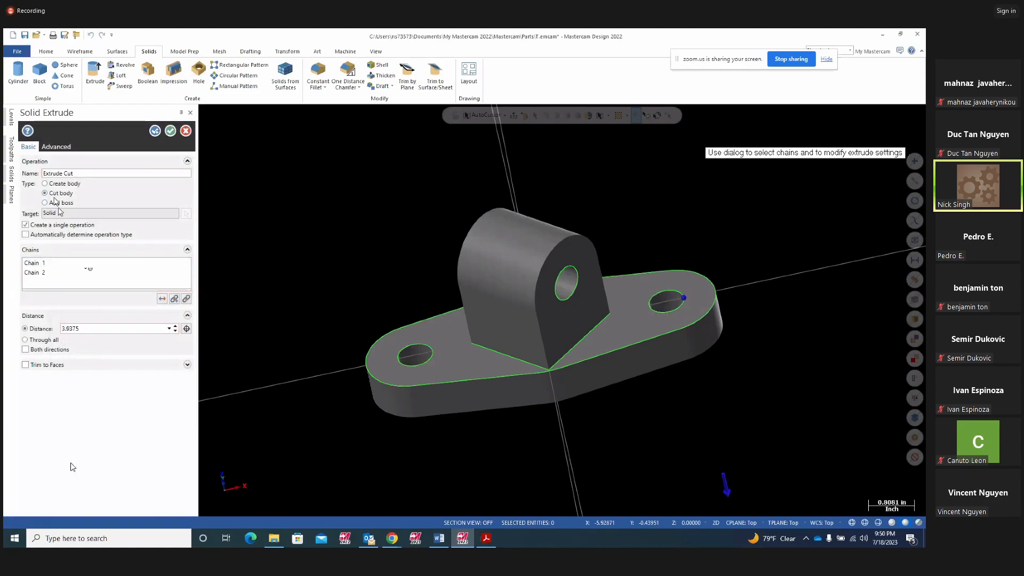
middle_drag(350, 298, 373, 335)
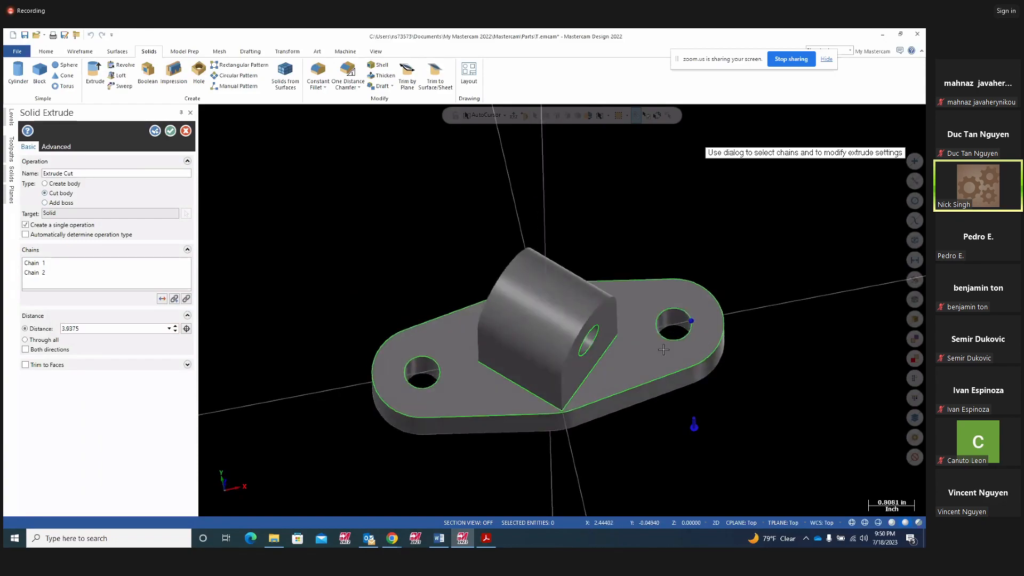
click(170, 131)
middle_drag(769, 254, 658, 263)
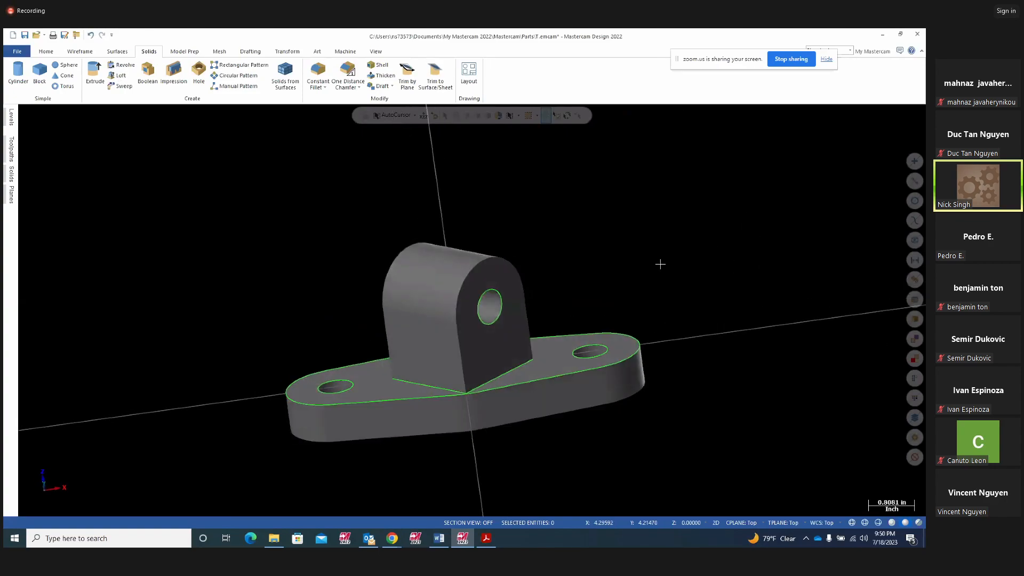
Select the whole solid body and move it to level 2 with the level name solids.
click(914, 320)
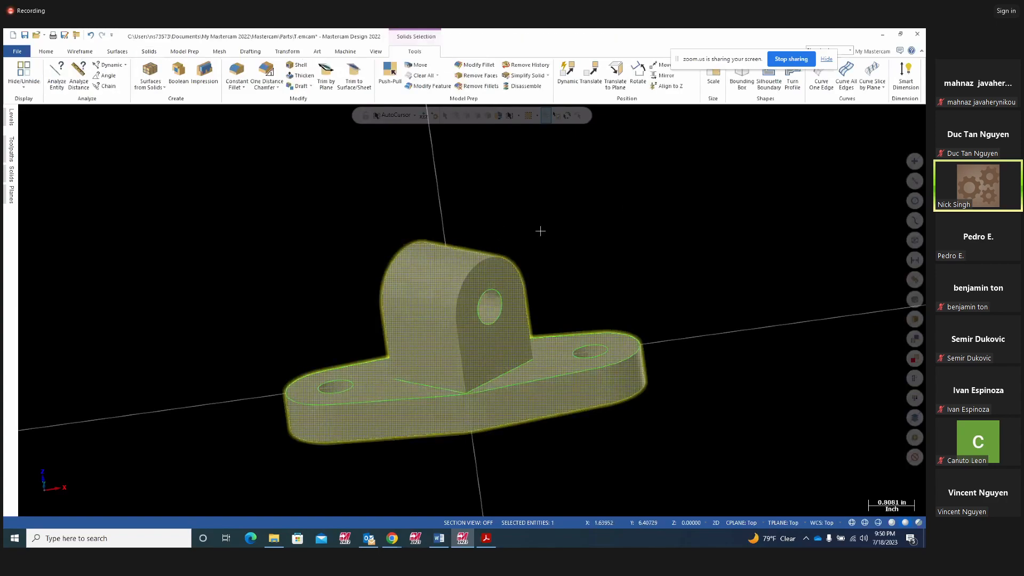
right_click(624, 207)
click(737, 198)
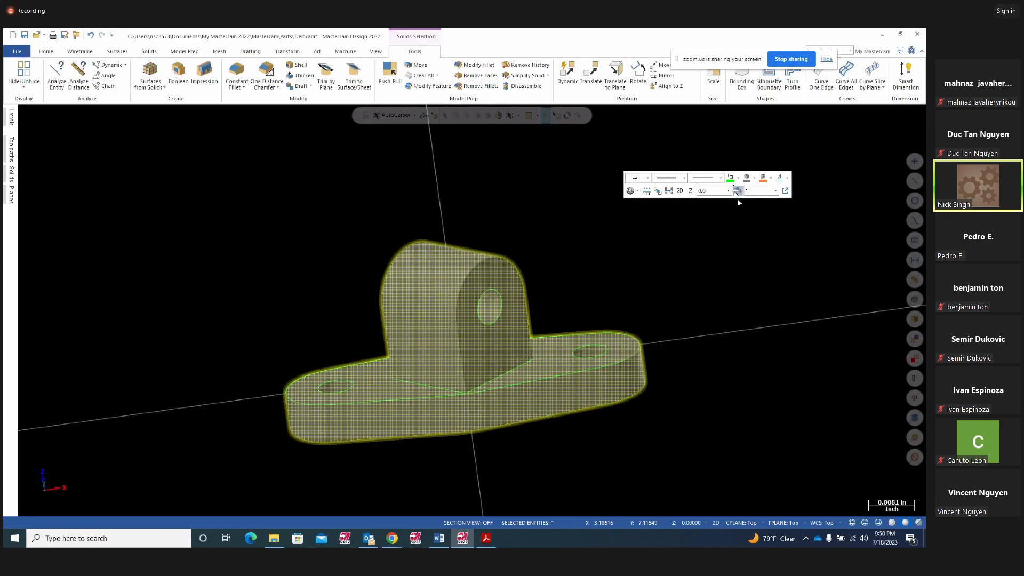
click(173, 227)
click(98, 213)
click(98, 213)
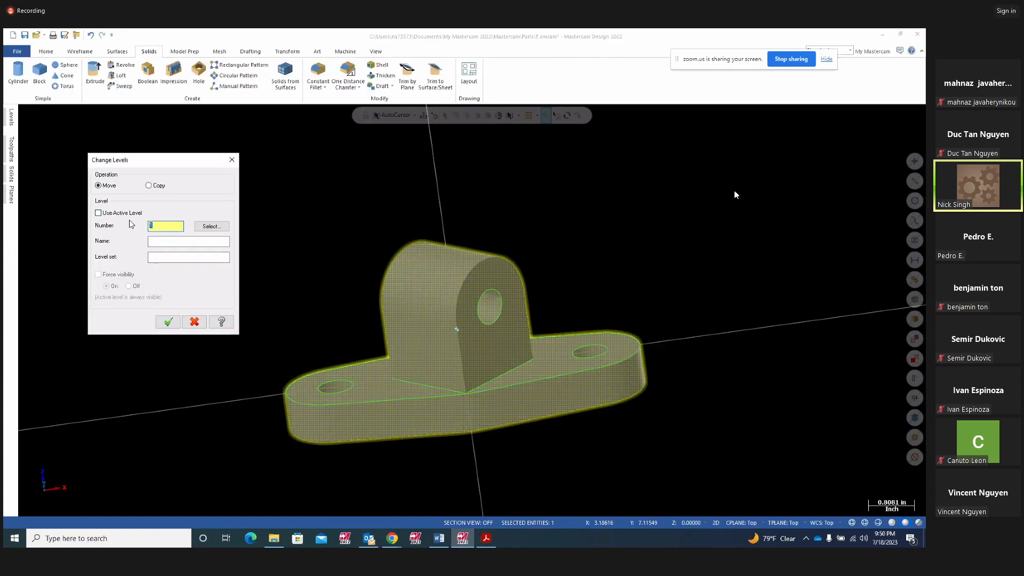
text(2)
click(160, 240)
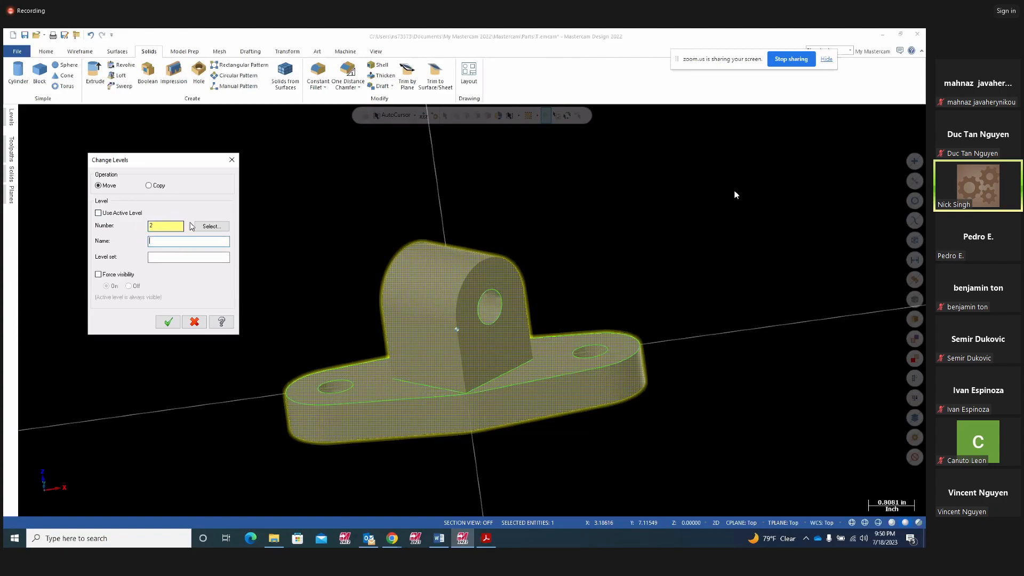
text(so)
text(ds)
click(168, 322)
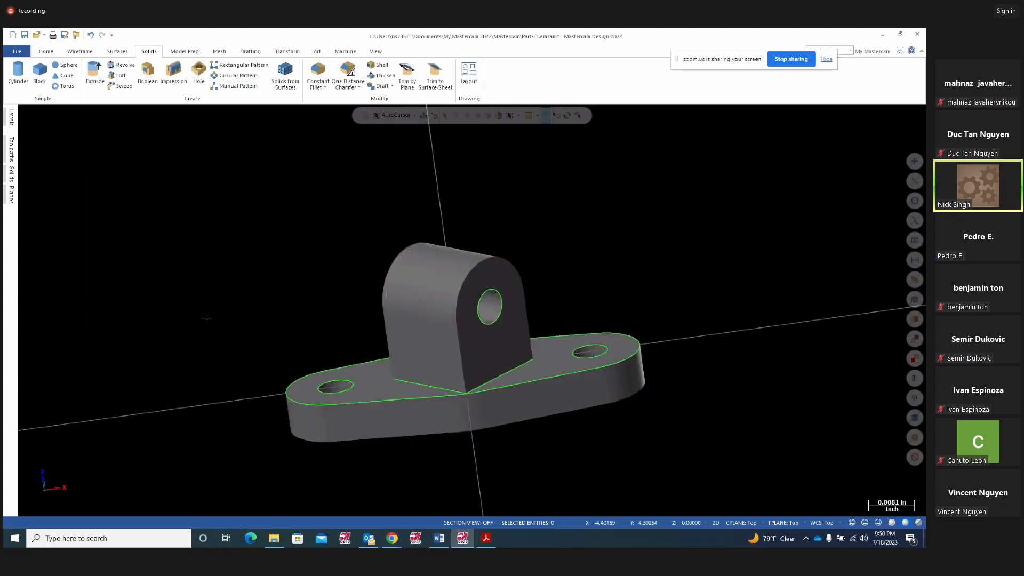
Make level 2 the active level and hide the wireframe geometry on level 1.
click(11, 117)
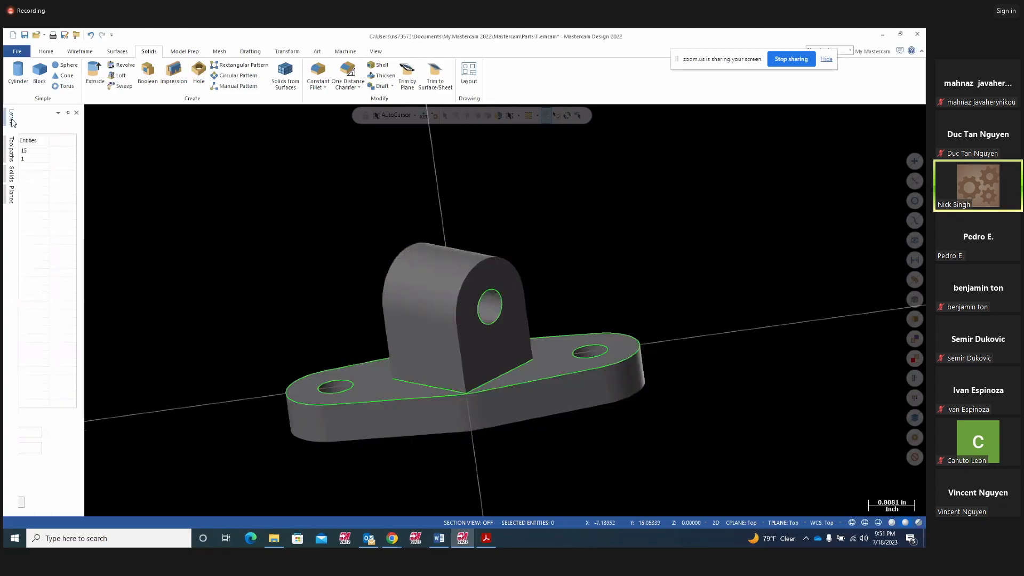
click(34, 159)
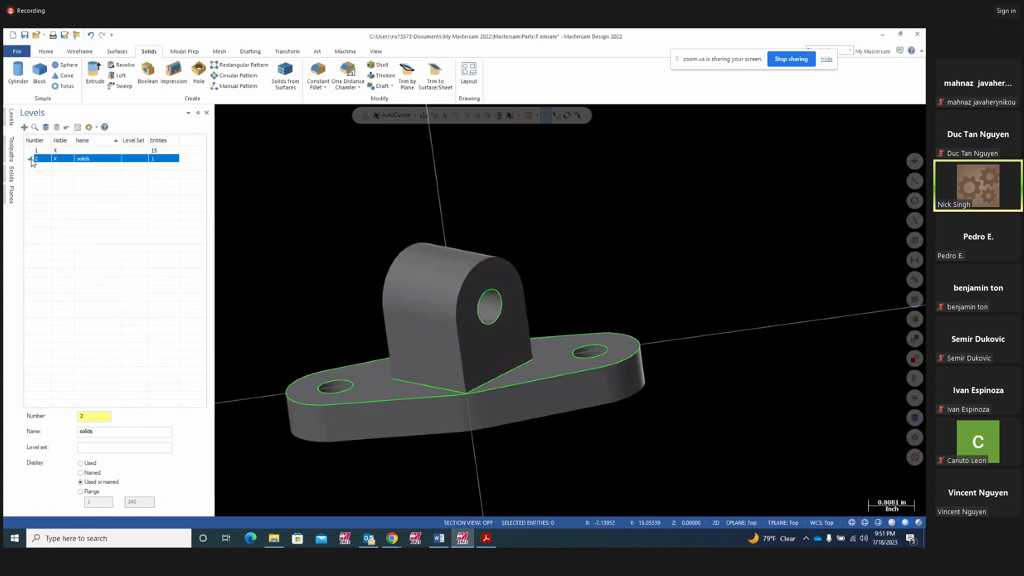
click(56, 151)
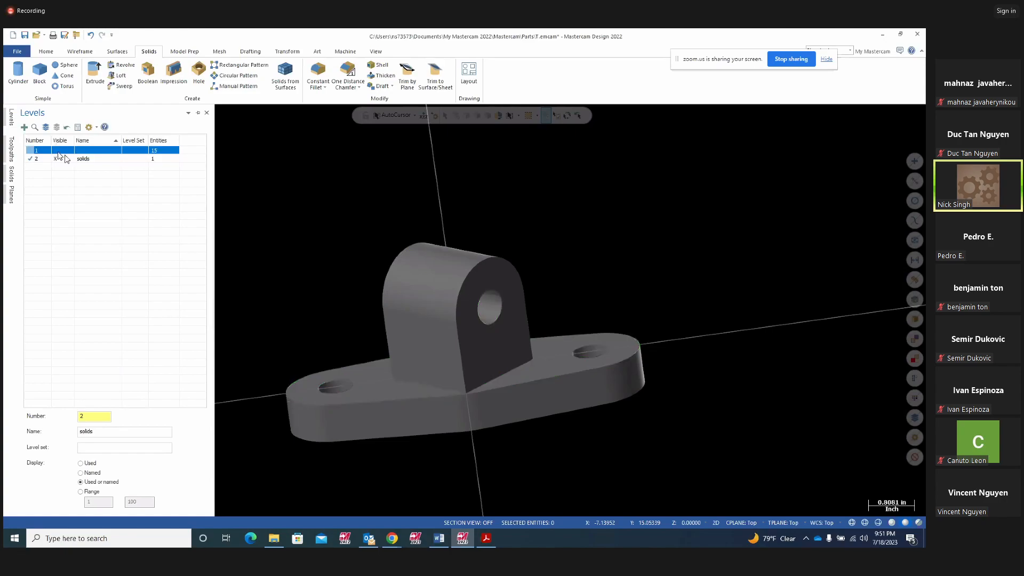
middle_drag(649, 256, 625, 246)
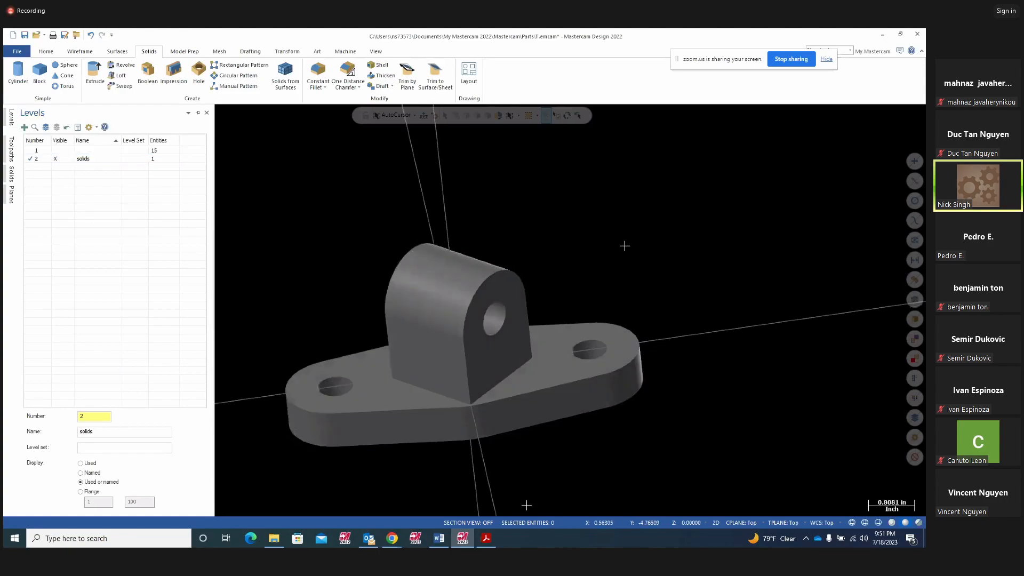
Switch to Project14.pdf in Acrobat, highlight the R.12 TYP fillet callout, and return to Mastercam.
click(487, 538)
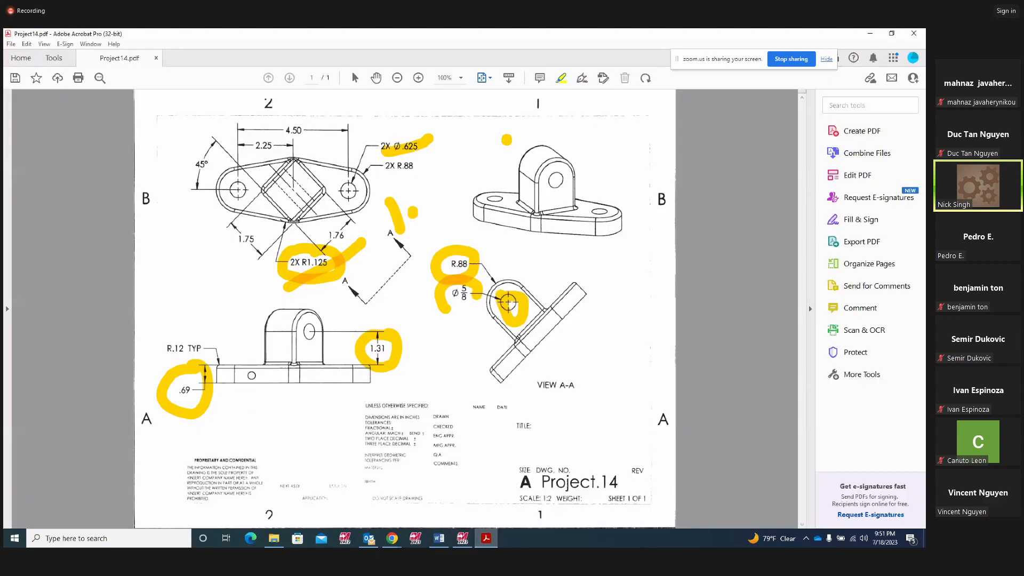
mouse_move(202, 327)
mouse_down()
mouse_move(187, 324)
mouse_move(158, 347)
mouse_move(205, 332)
mouse_up()
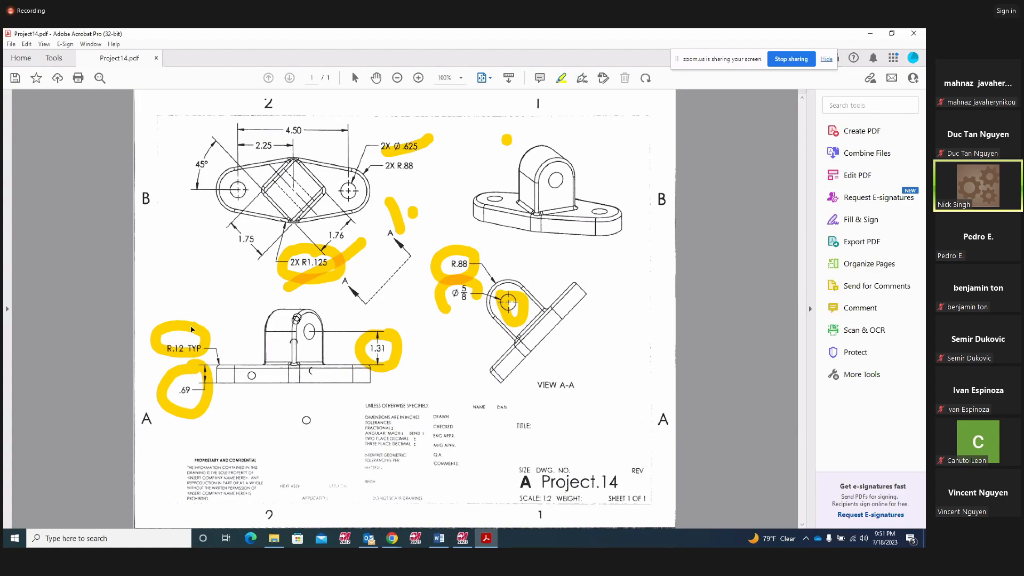
click(463, 538)
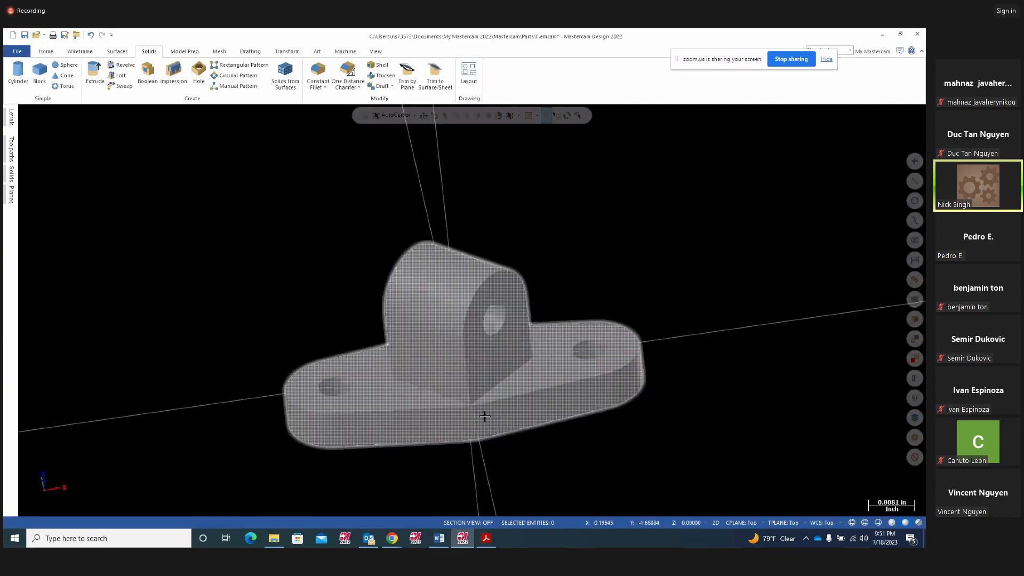
Apply a constant radius fillet of 0.12 to the upper outer edge of the base plate, propagated along tangencies.
click(324, 87)
click(328, 99)
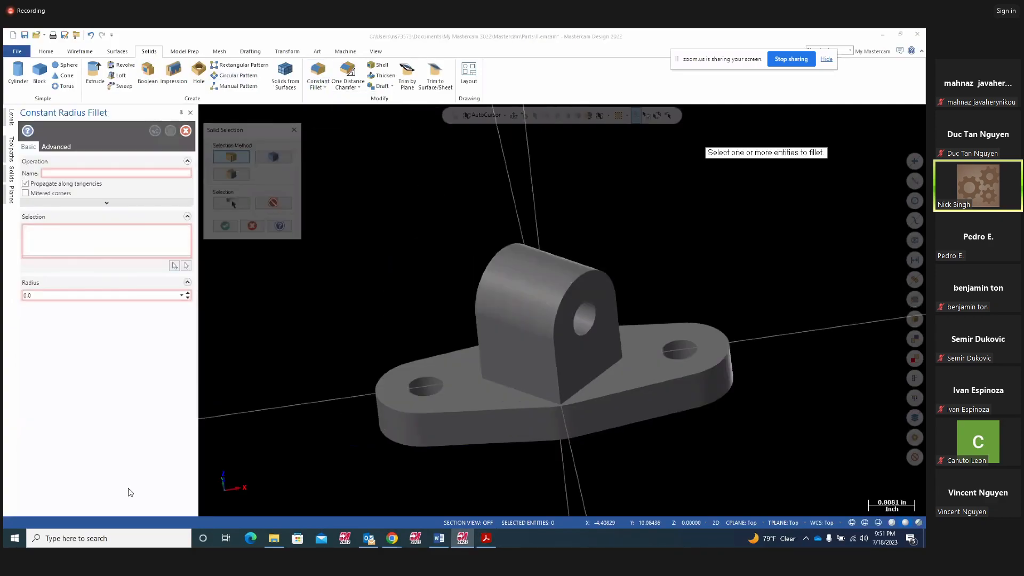
click(445, 415)
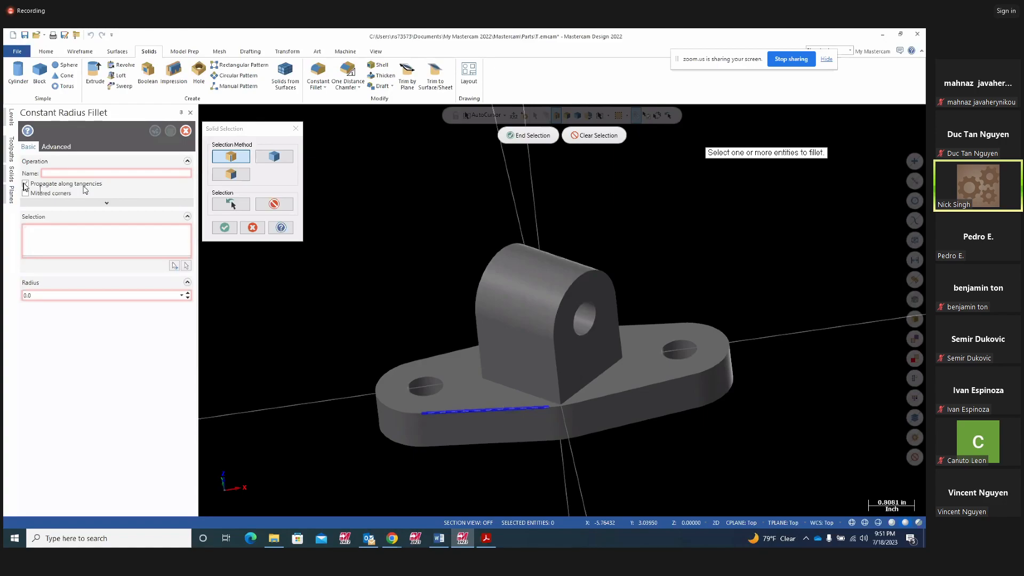
click(27, 184)
click(225, 228)
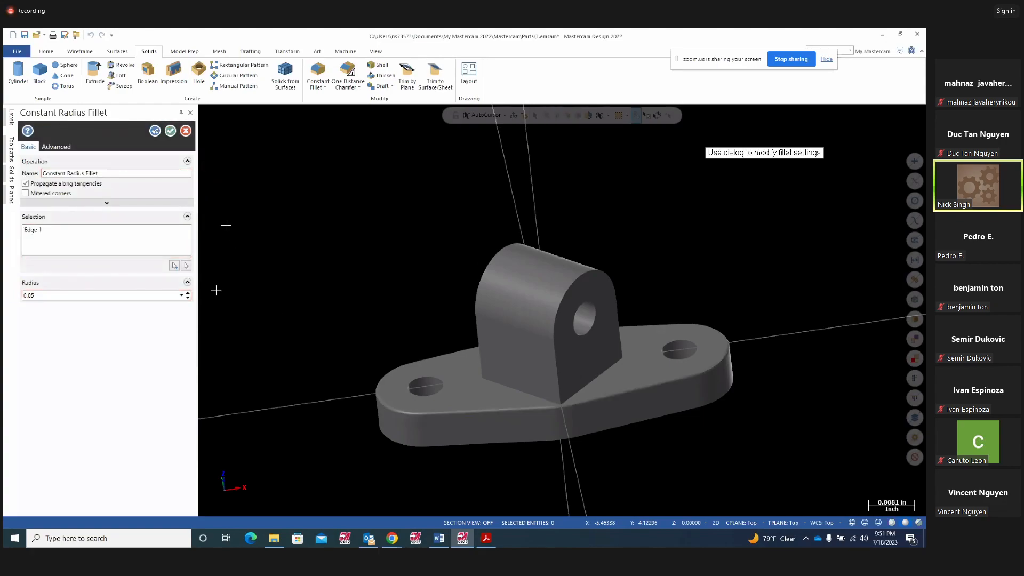
scroll(463, 415, up, 3)
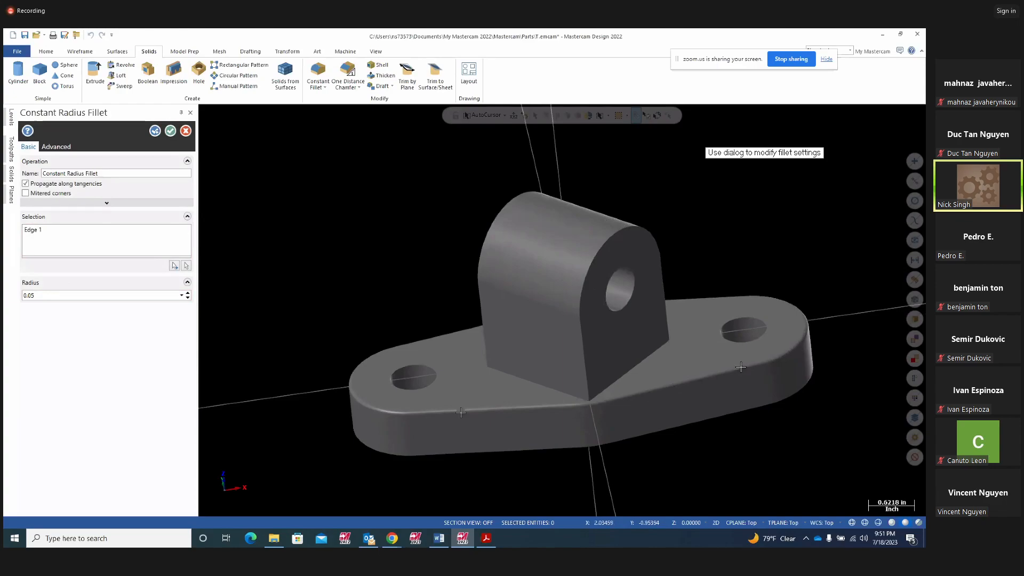
double_click(39, 295)
key(BackSpace)
key(Return)
middle_drag(331, 298, 96, 252)
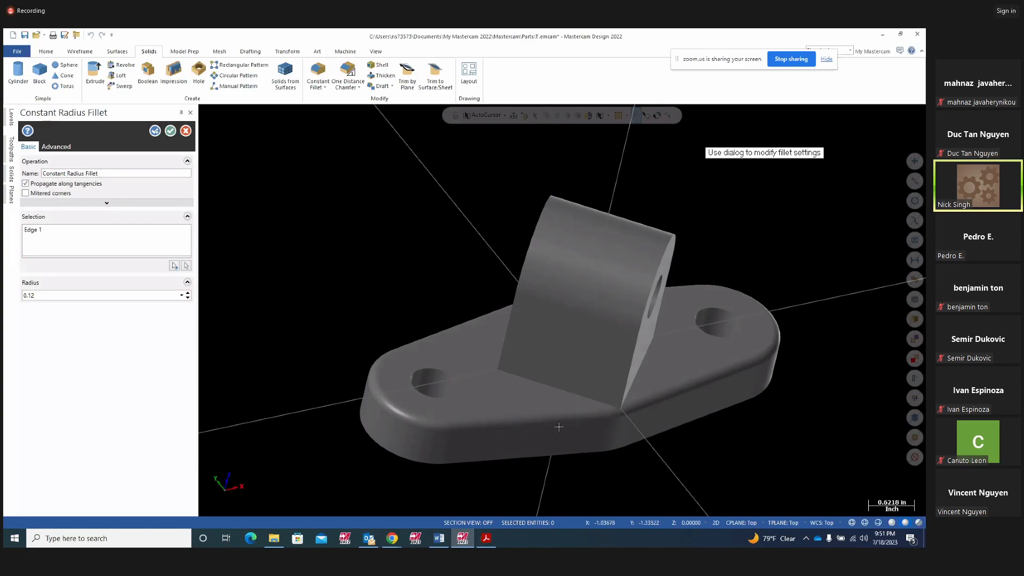
click(154, 132)
Apply a 0.12 constant radius fillet to the outer edge of the boss's front face.
middle_drag(443, 305, 411, 336)
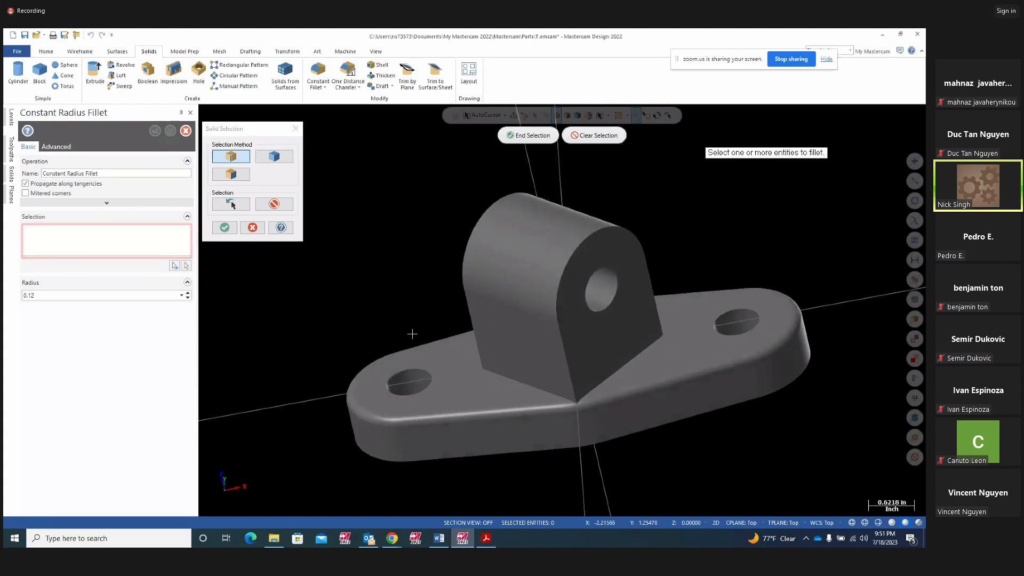
click(573, 384)
click(225, 228)
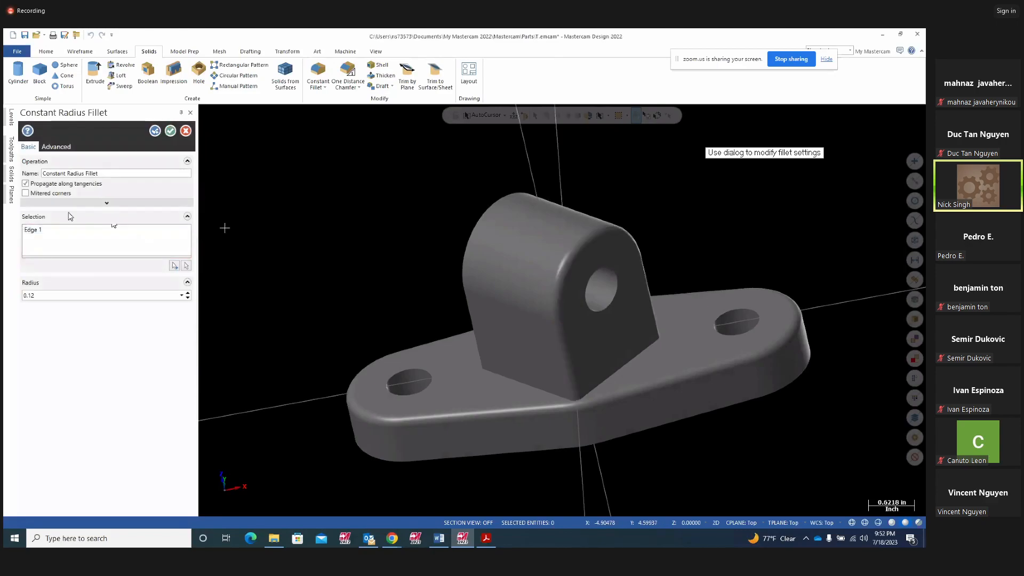
middle_drag(564, 462, 514, 425)
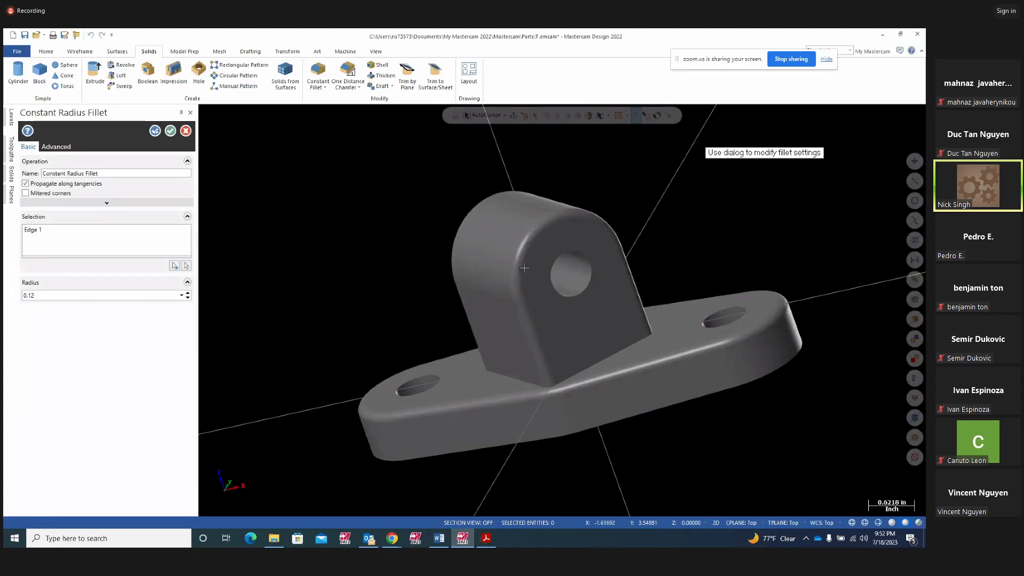
mouse_move(716, 312)
middle_down()
mouse_move(661, 345)
mouse_move(640, 338)
mouse_move(714, 381)
middle_up()
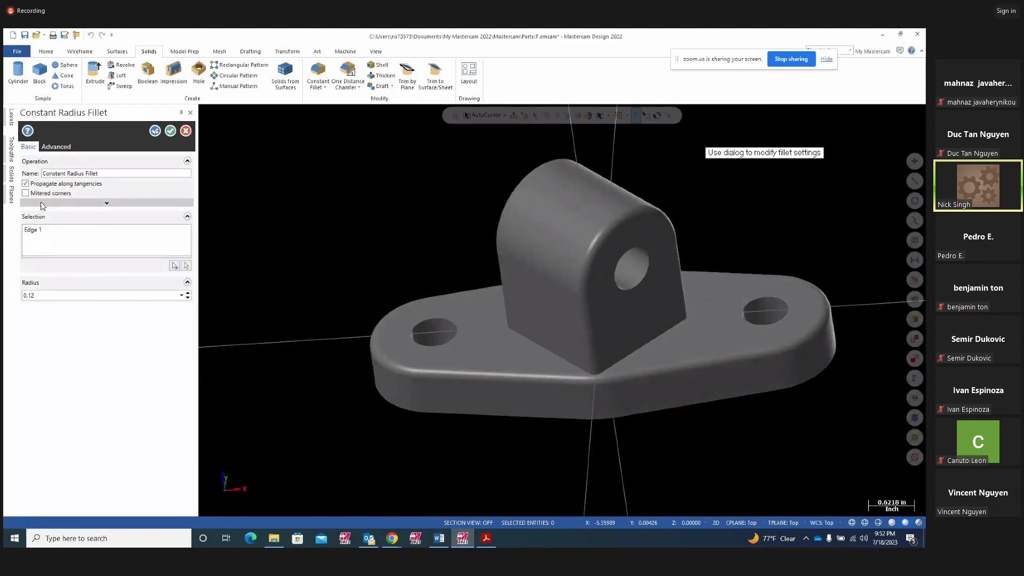
click(154, 132)
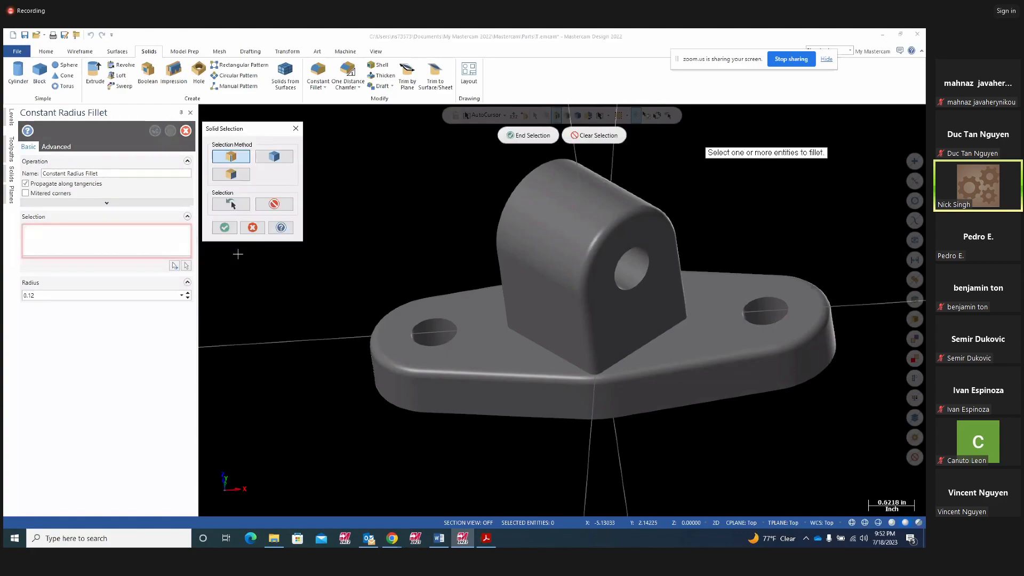
Fillet the outer edge of the boss's opposite face with a 0.12 radius.
middle_drag(469, 320, 512, 332)
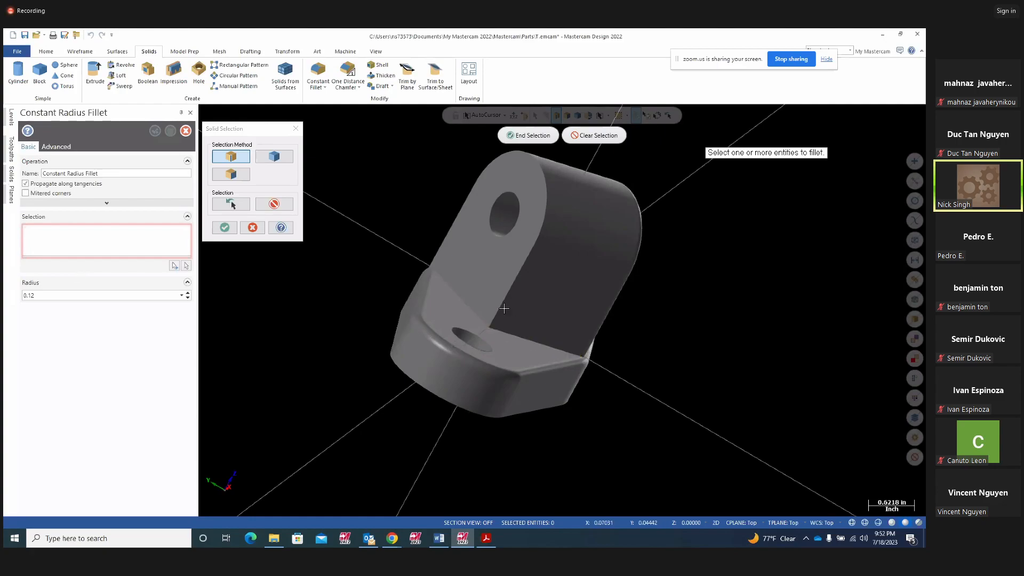
click(501, 307)
click(225, 227)
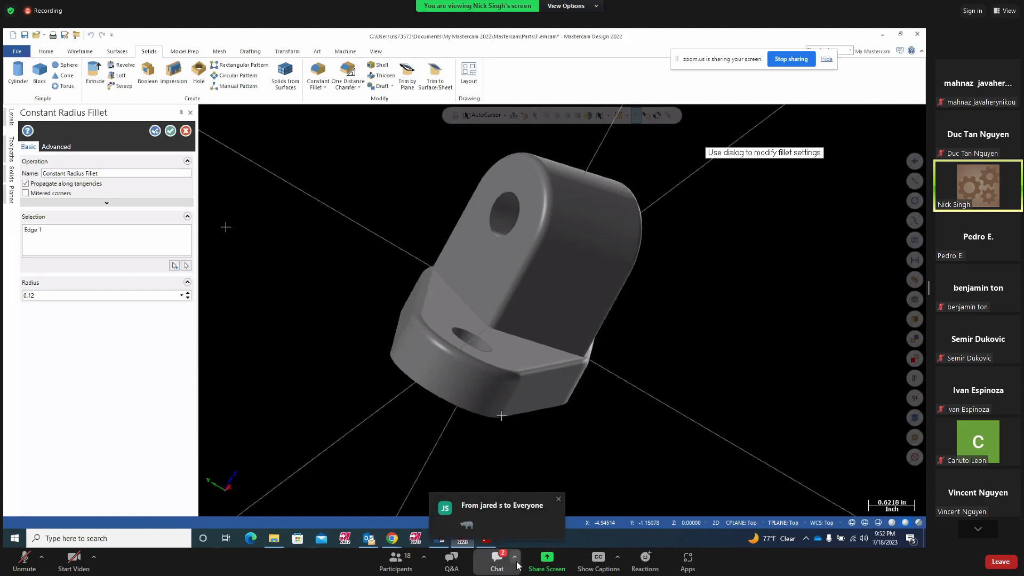
click(498, 560)
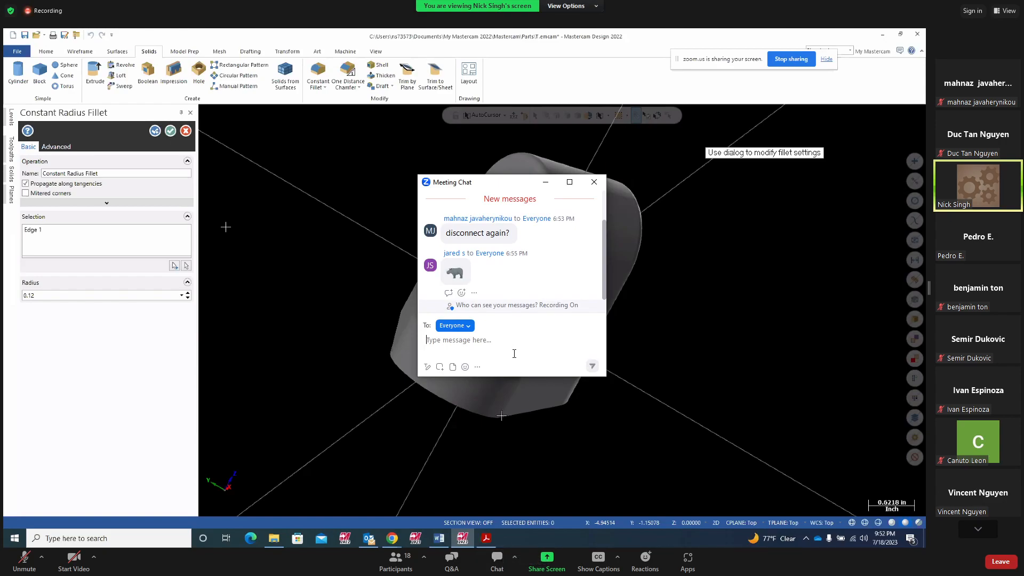
click(465, 367)
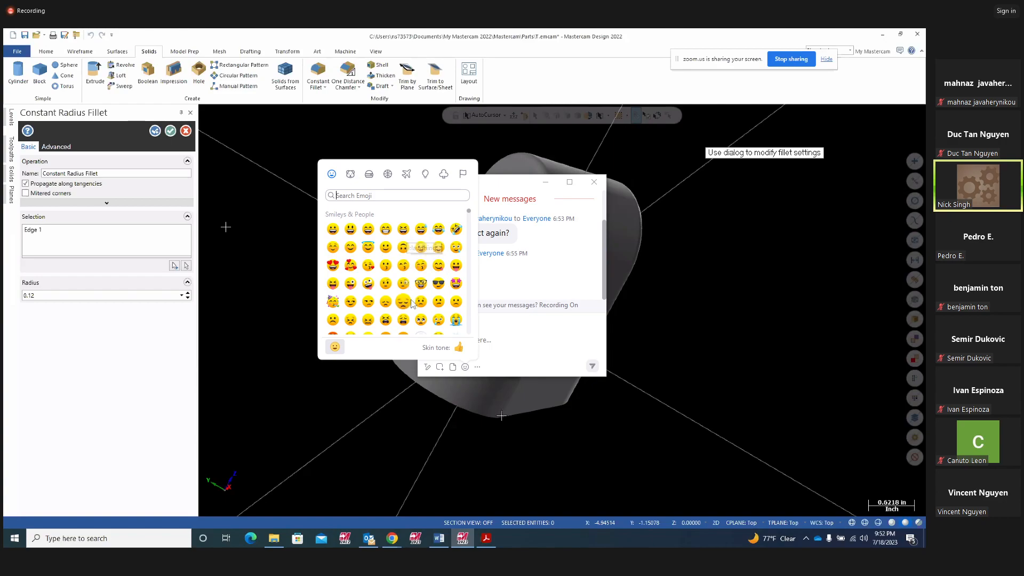
scroll(411, 299, down, 3)
scroll(411, 307, down, 6)
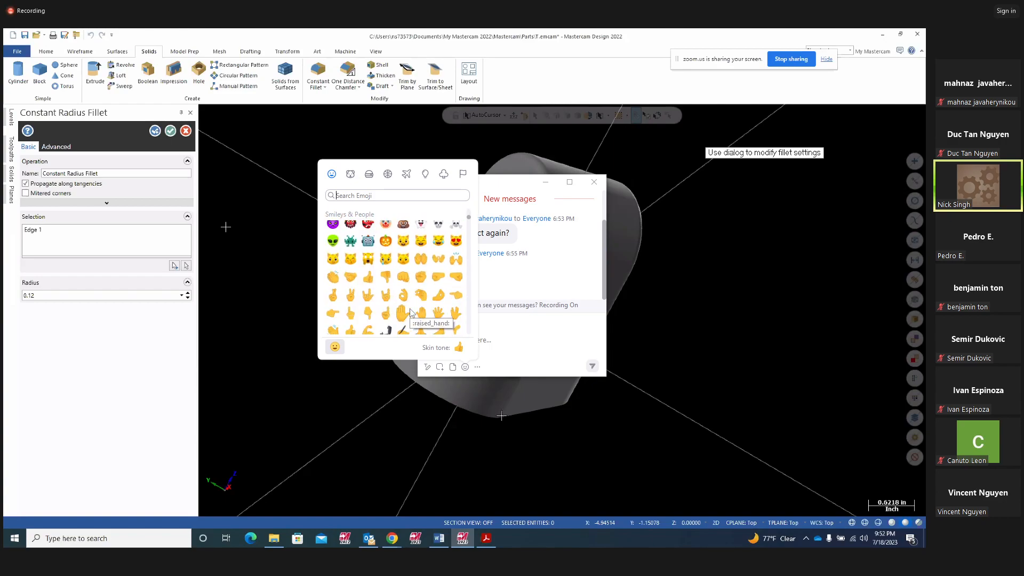
scroll(414, 314, down, 3)
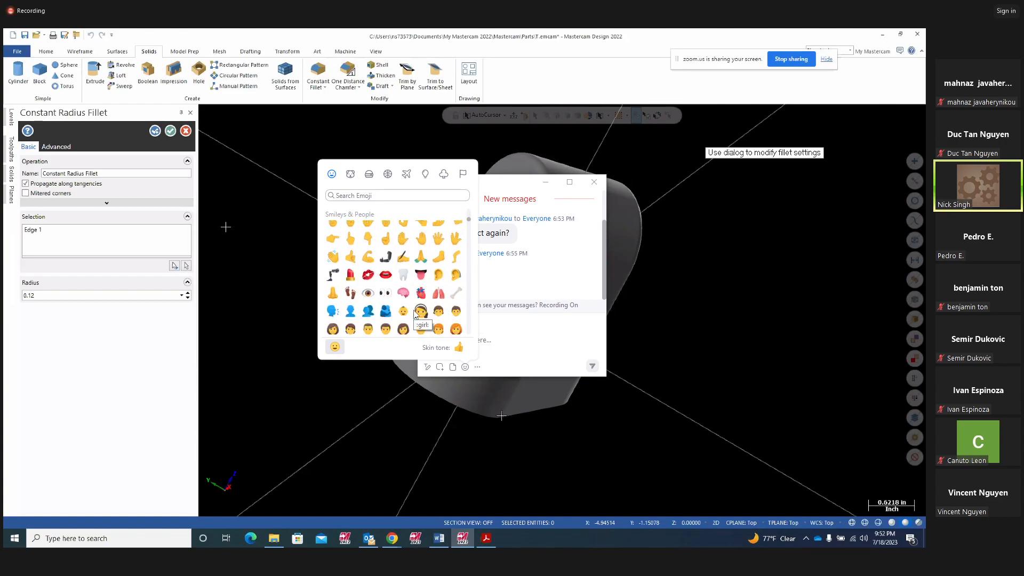
scroll(415, 312, down, 5)
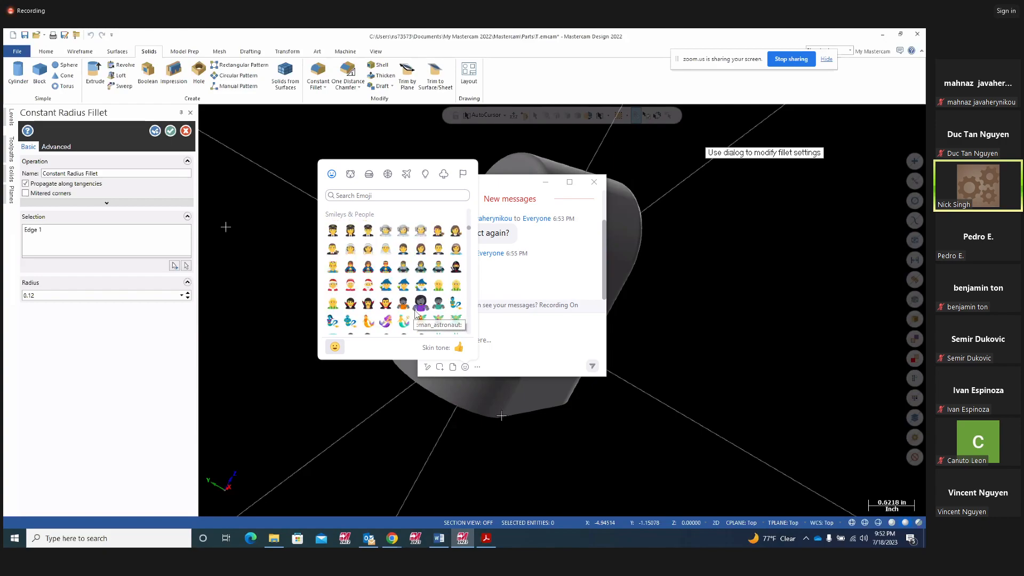
scroll(416, 309, up, 5)
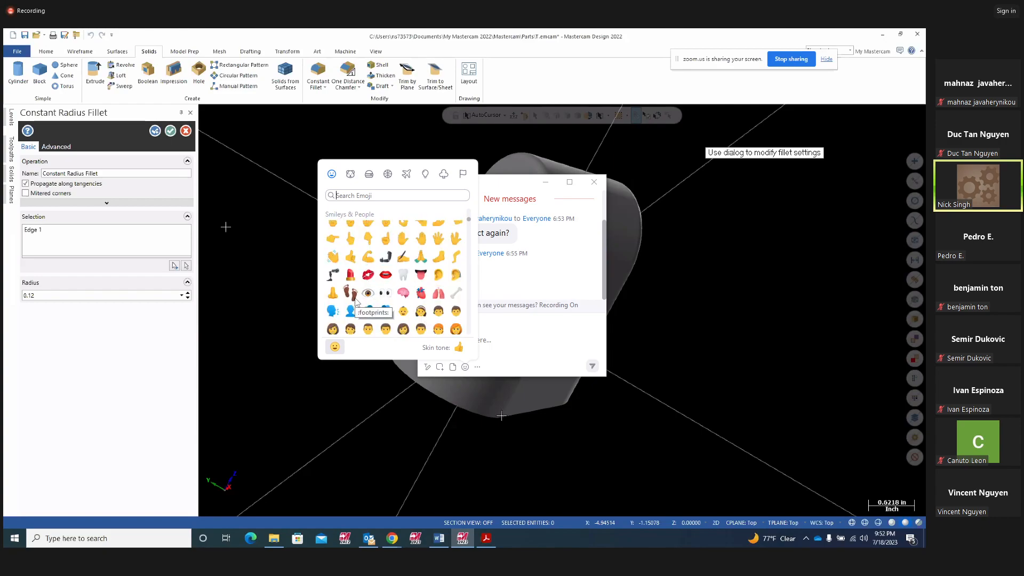
scroll(356, 298, up, 3)
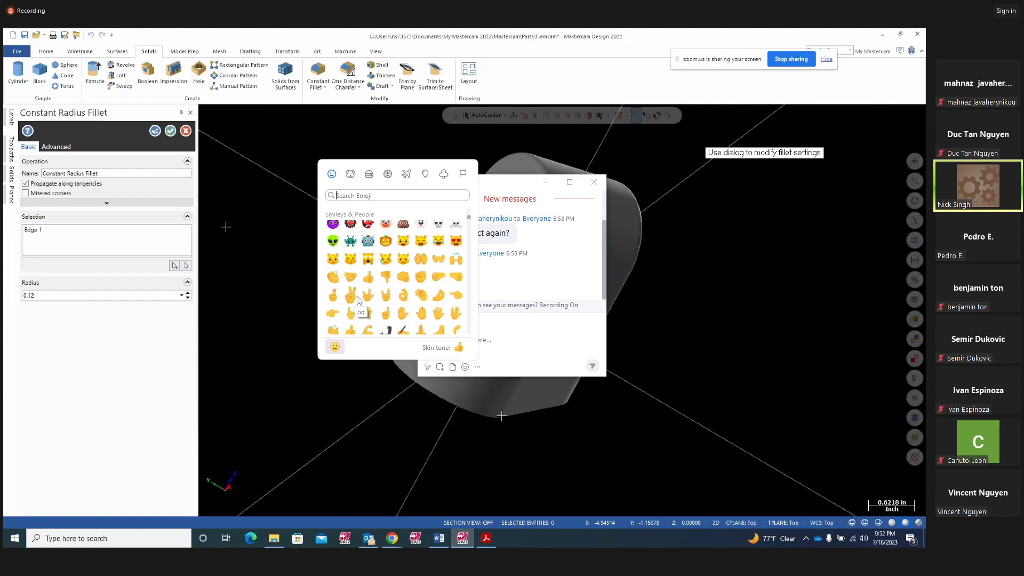
scroll(361, 296, up, 3)
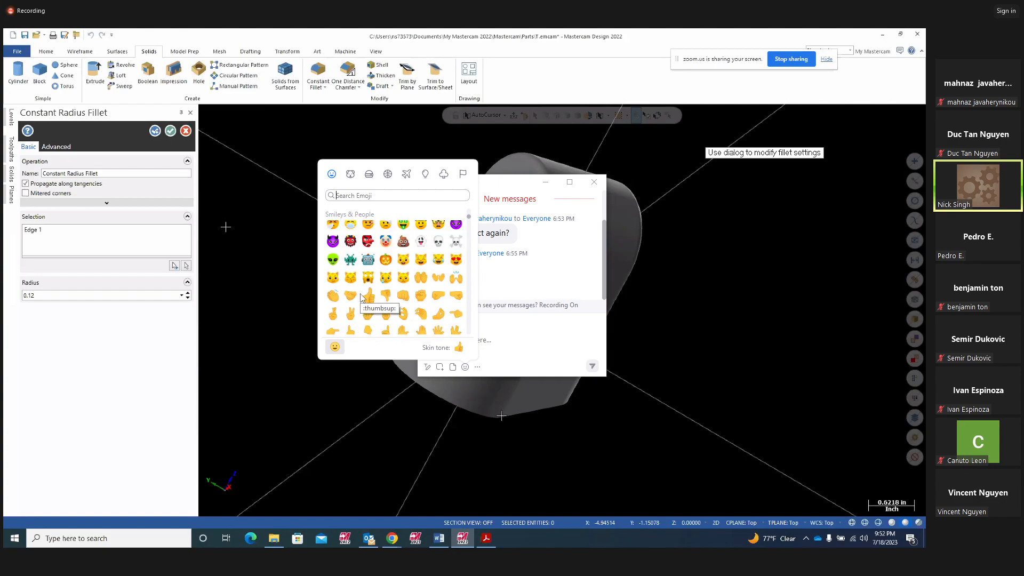
click(492, 342)
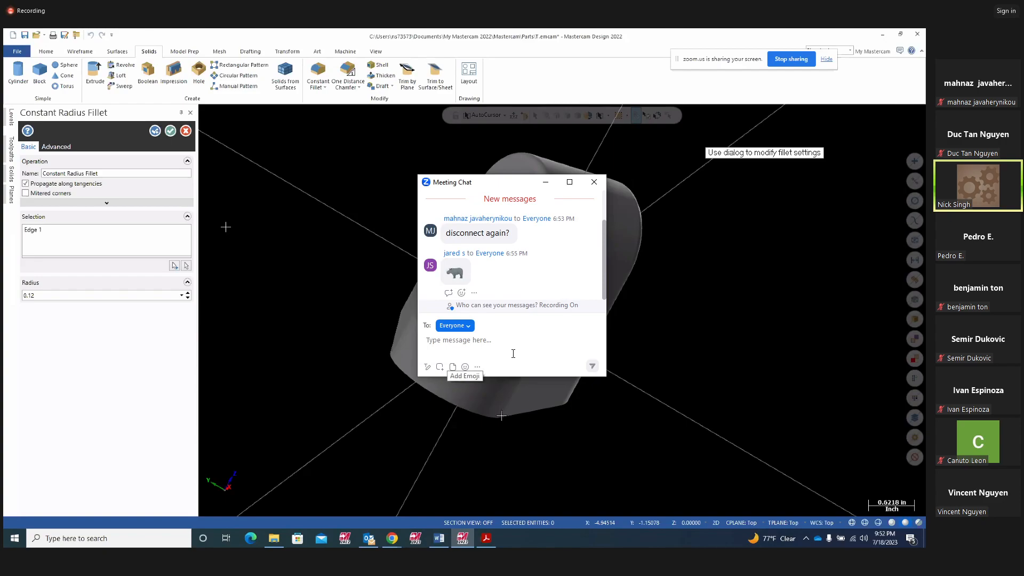
click(546, 183)
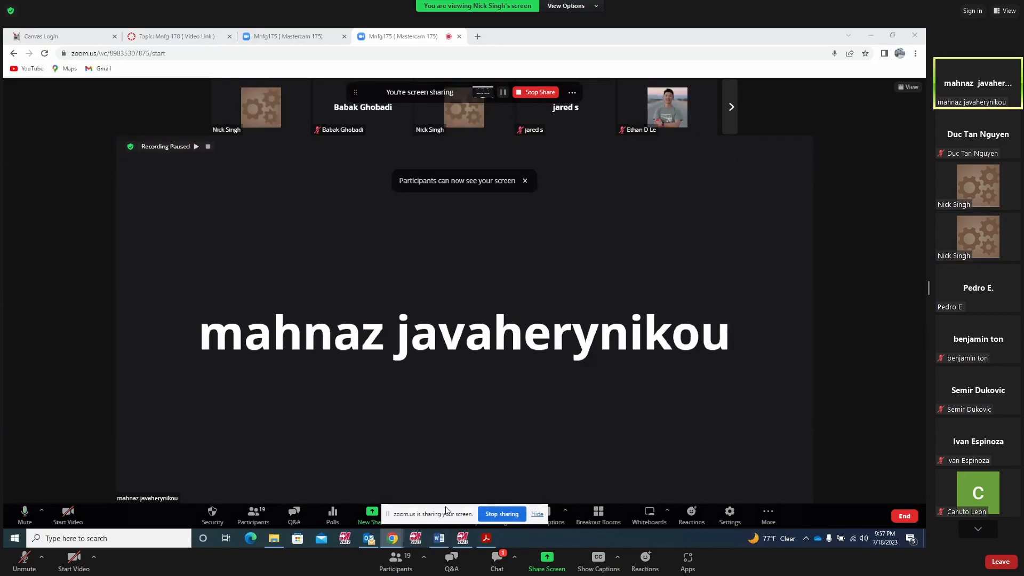
drag(450, 510, 736, 66)
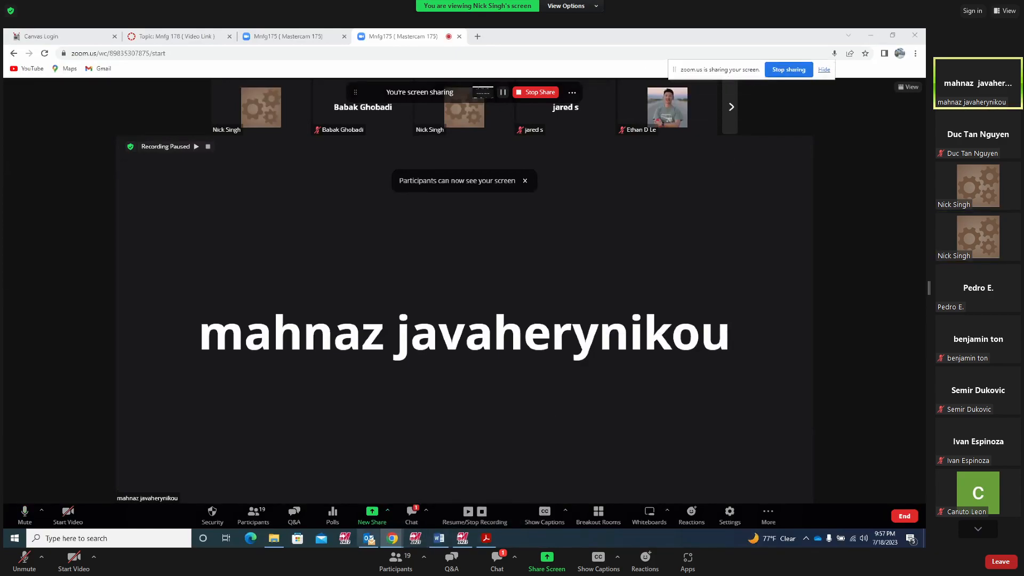
Switch to Mastercam and roll the solid's operation history back to directly after the base plate's Extrude.
click(463, 539)
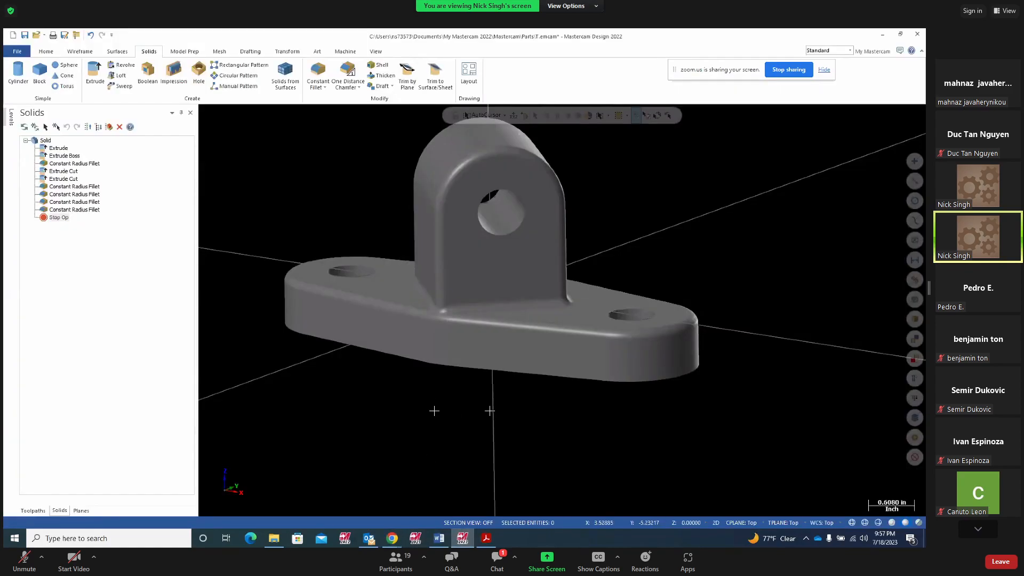
scroll(565, 422, down, 2)
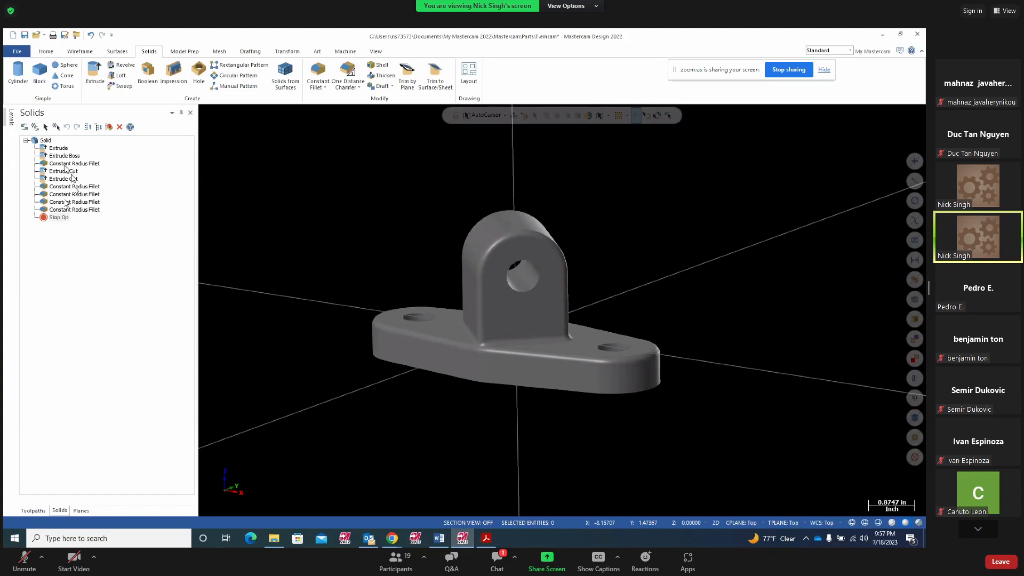
mouse_move(409, 256)
middle_down()
mouse_move(469, 272)
mouse_move(447, 282)
mouse_move(493, 292)
mouse_move(480, 288)
middle_up()
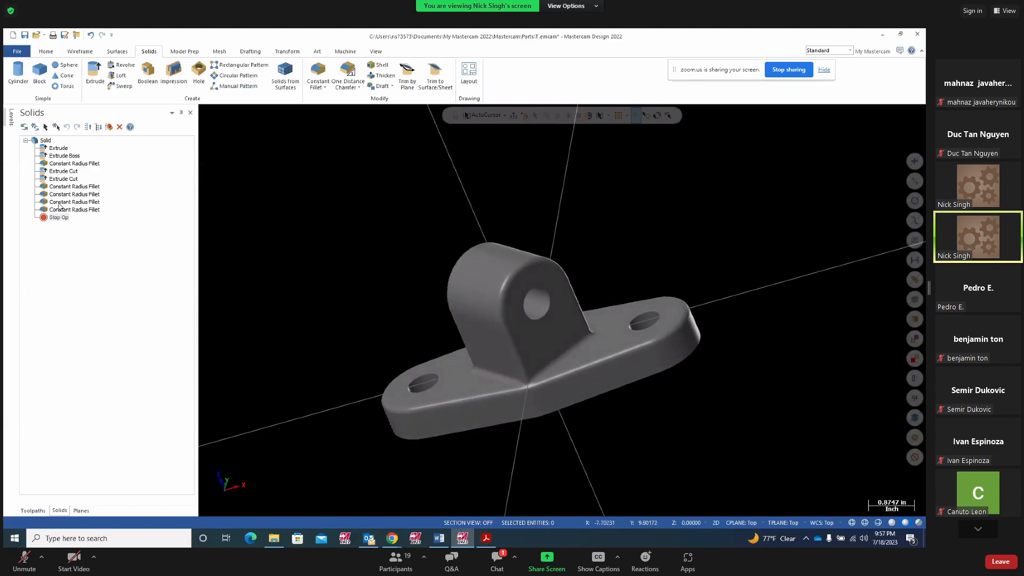
drag(58, 217, 56, 149)
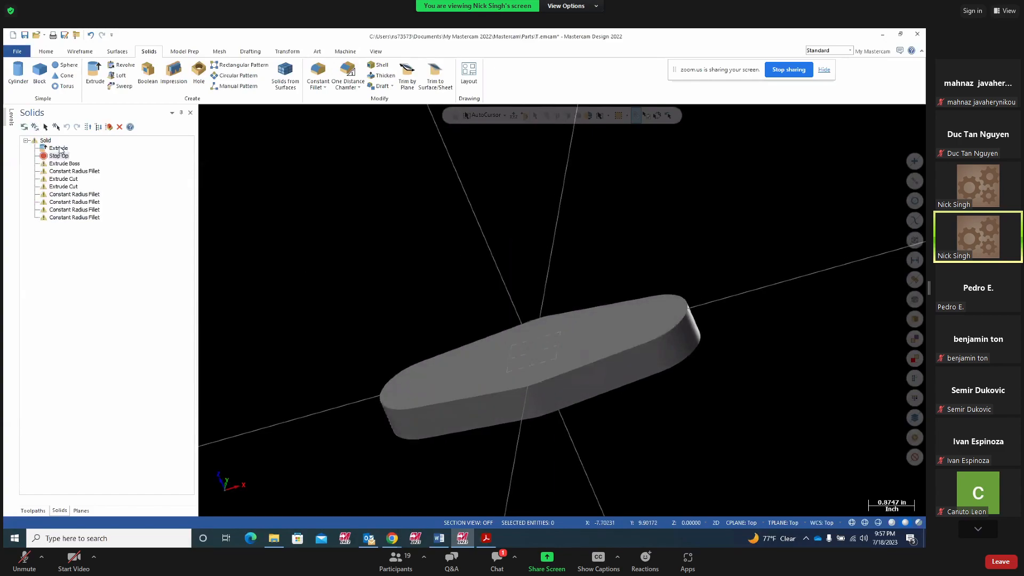
middle_drag(666, 265, 549, 218)
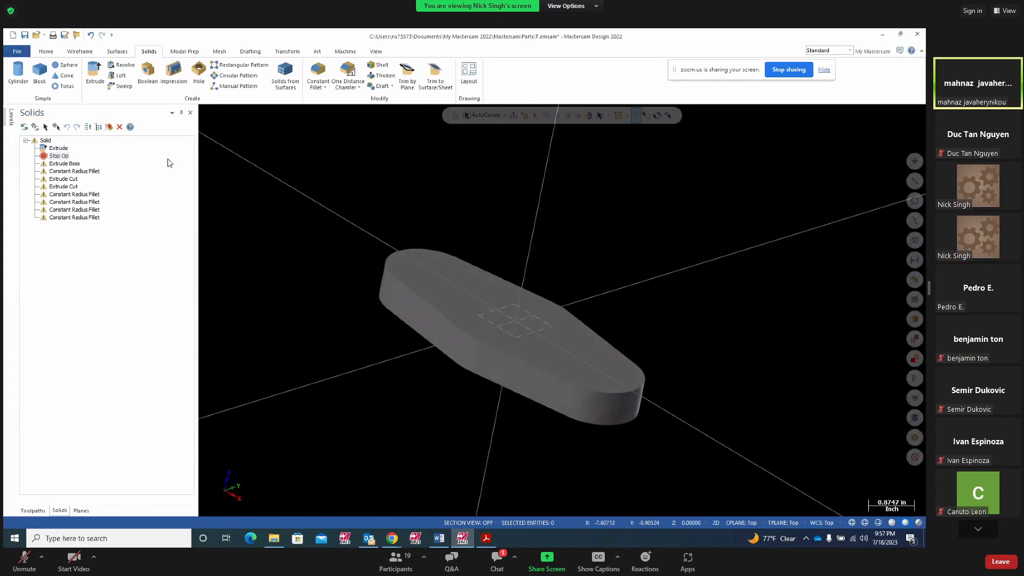
Restore the solid's full history by moving the Stop Op marker below the last Constant Radius Fillet, and inspect the bracket.
drag(59, 157, 65, 188)
drag(66, 192, 66, 215)
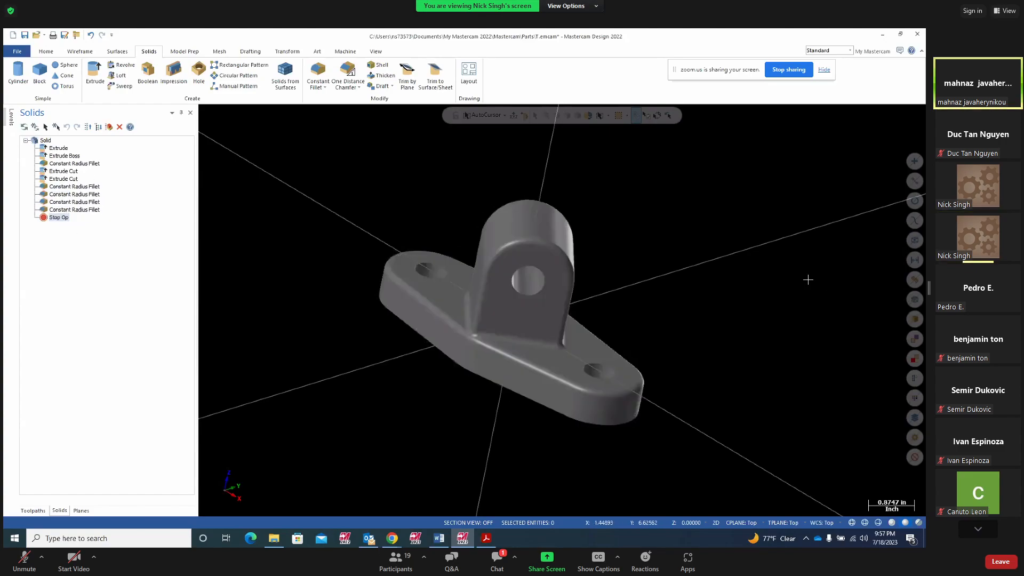
mouse_move(725, 261)
middle_down()
mouse_move(660, 235)
mouse_move(703, 223)
mouse_move(724, 254)
mouse_move(640, 299)
mouse_move(627, 331)
middle_up()
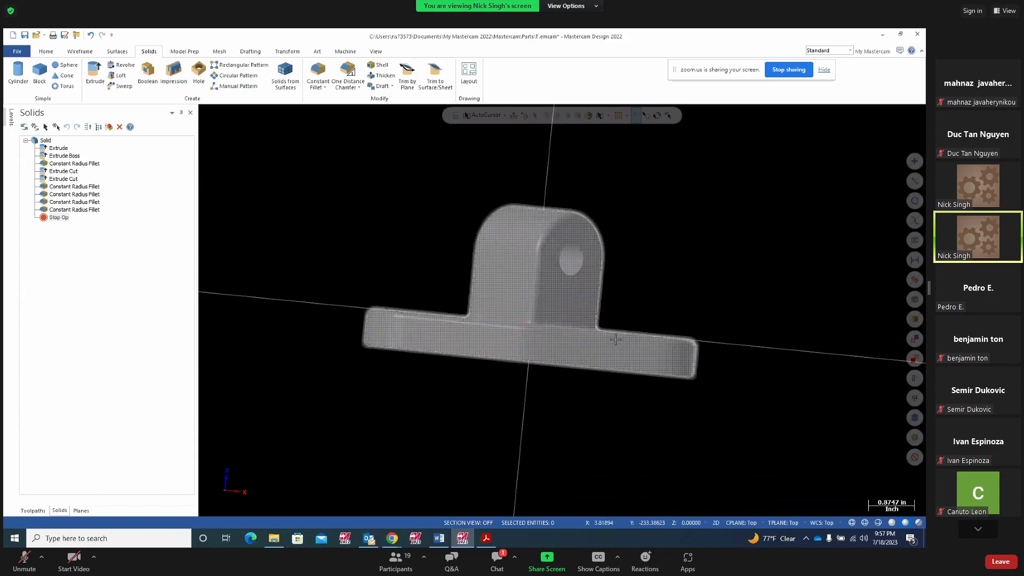
mouse_move(621, 383)
middle_down()
mouse_move(631, 430)
mouse_move(613, 411)
middle_up()
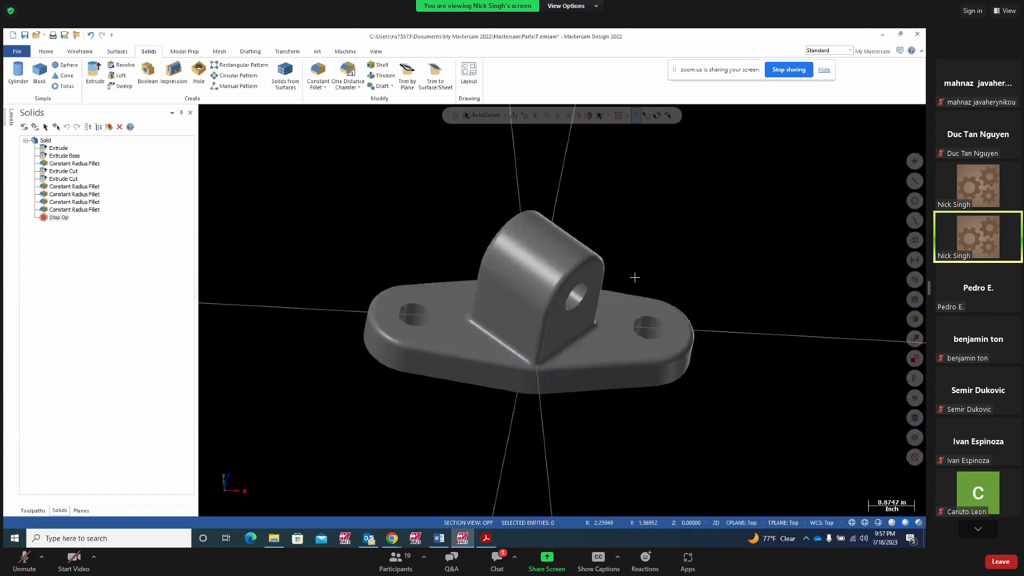
scroll(672, 254, up, 1)
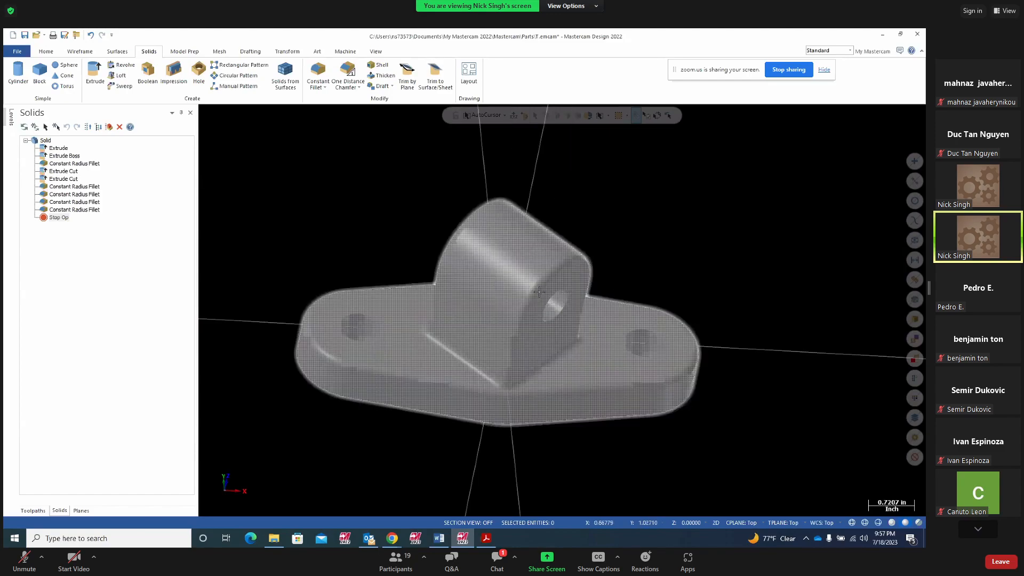
click(539, 290)
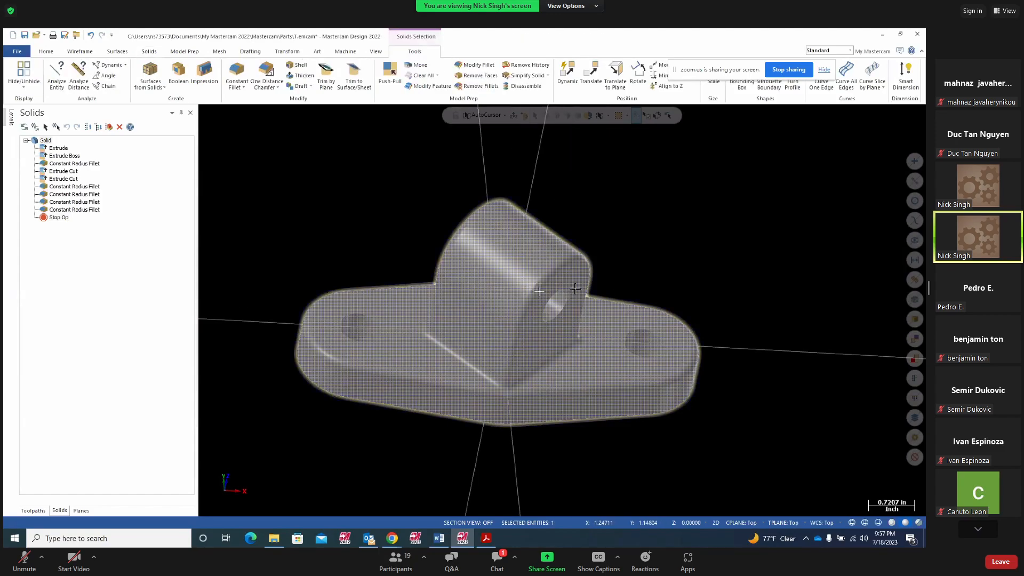
click(149, 52)
click(118, 52)
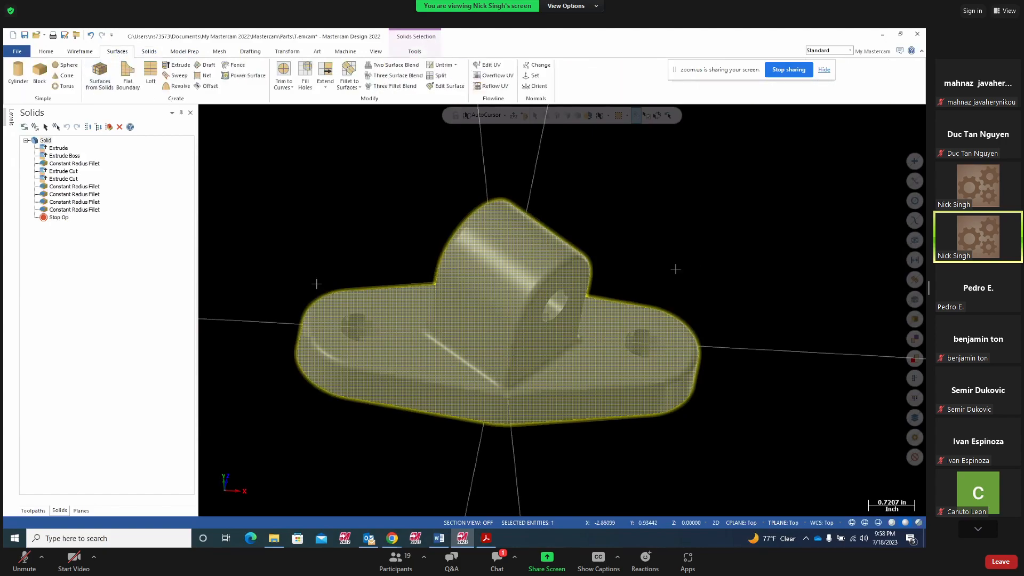
click(148, 51)
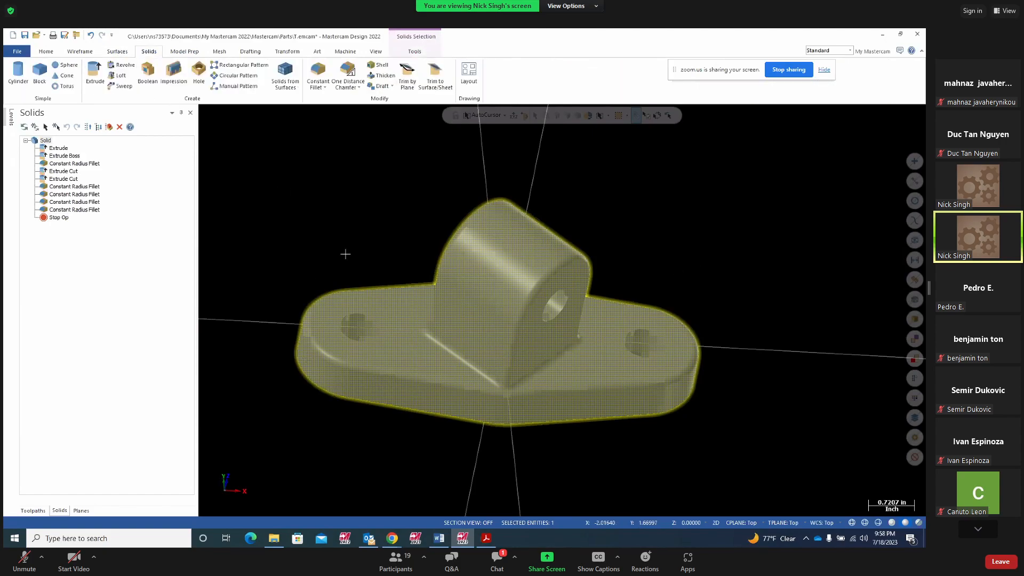
middle_drag(672, 447, 627, 315)
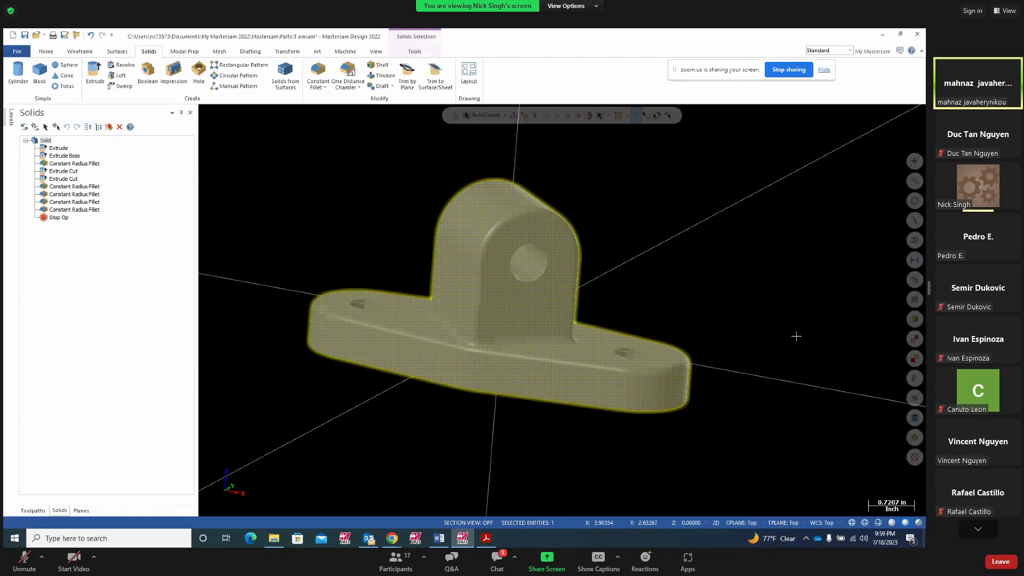
Switch to Project14.pdf in Acrobat to view the drawing, and bring up the Zoom meeting window in Chrome.
click(485, 540)
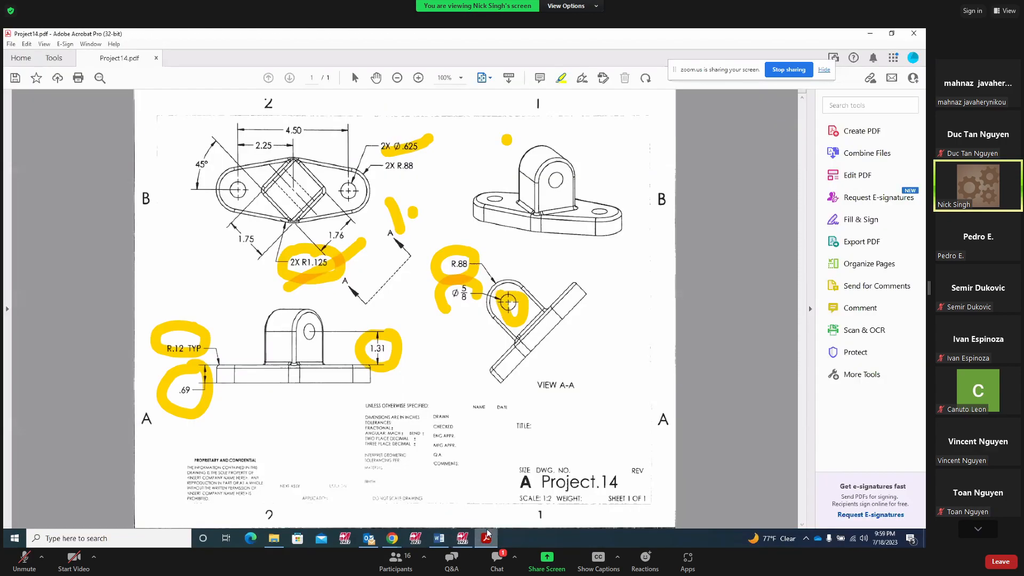
mouse_move(392, 539)
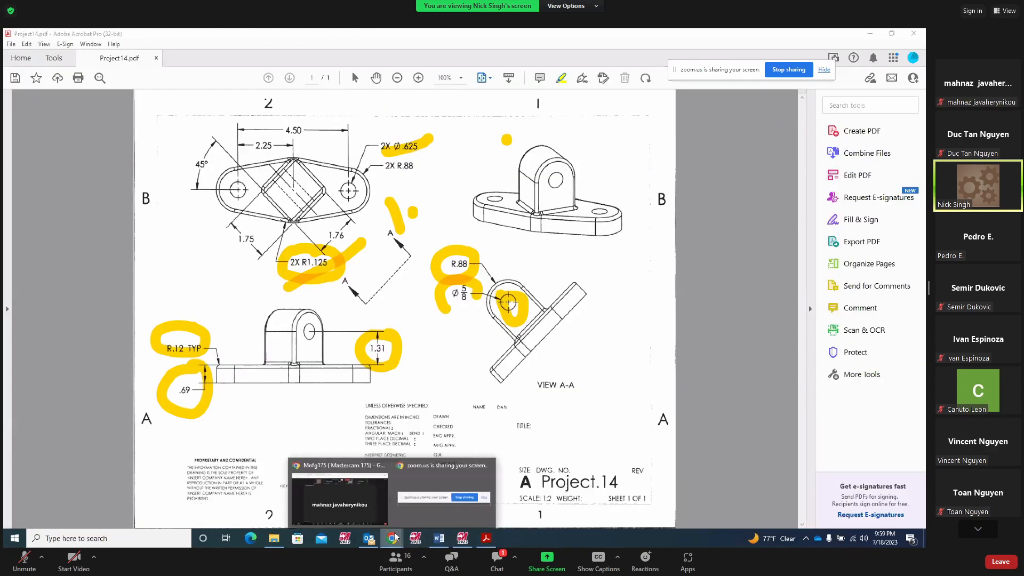
click(361, 488)
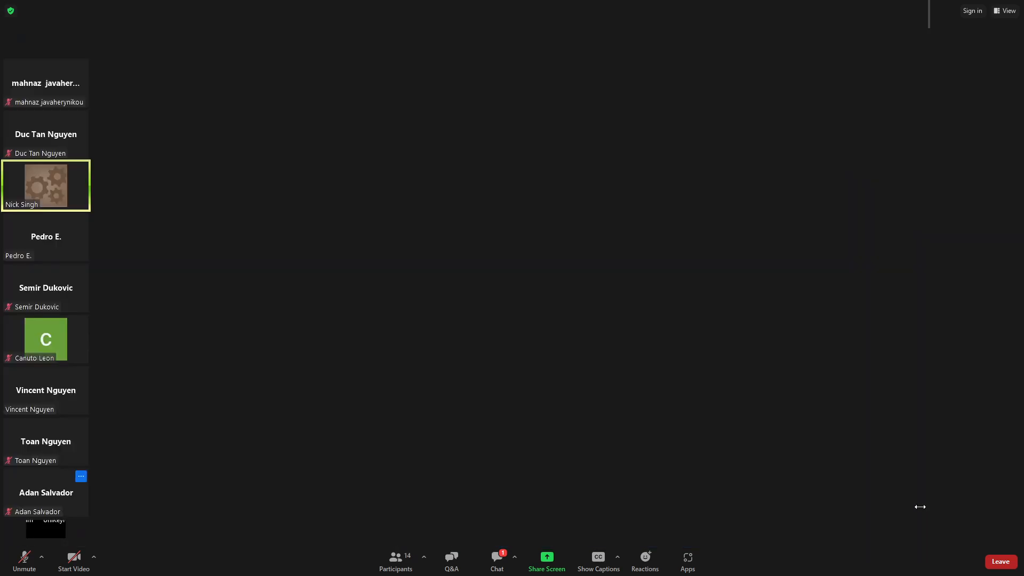
Leave the Zoom meeting and close the Zoom client window.
click(997, 561)
click(971, 526)
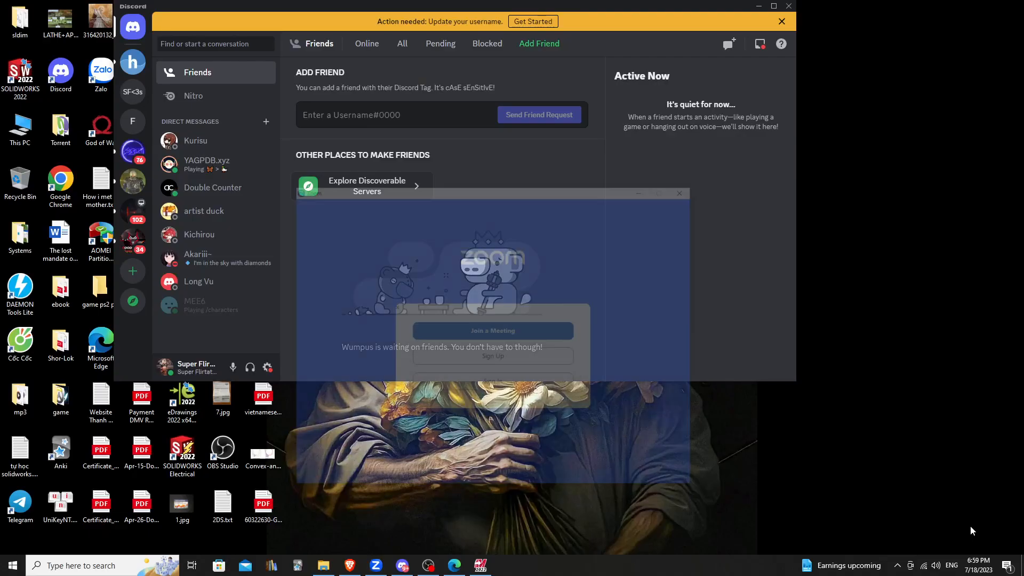
click(731, 107)
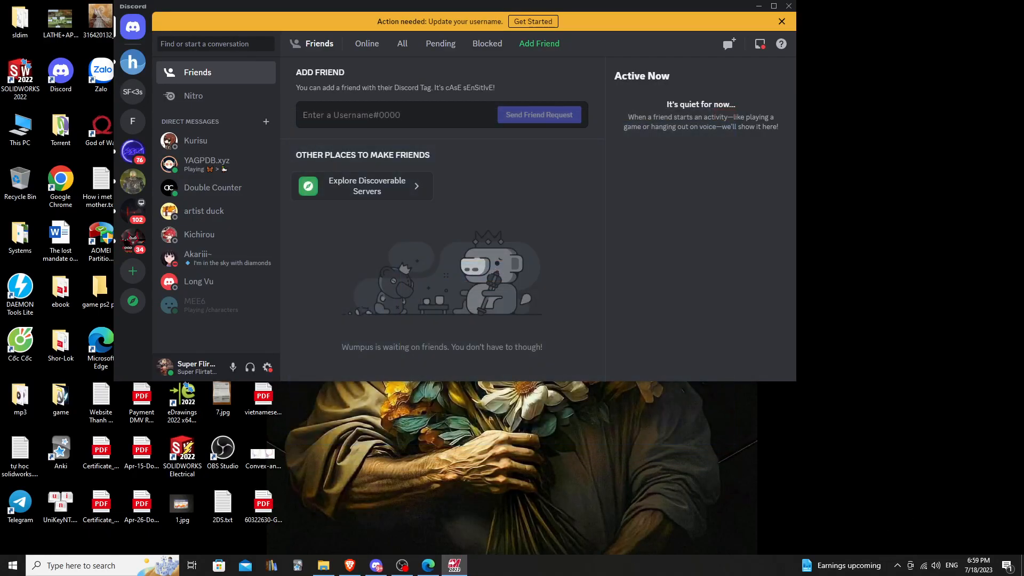